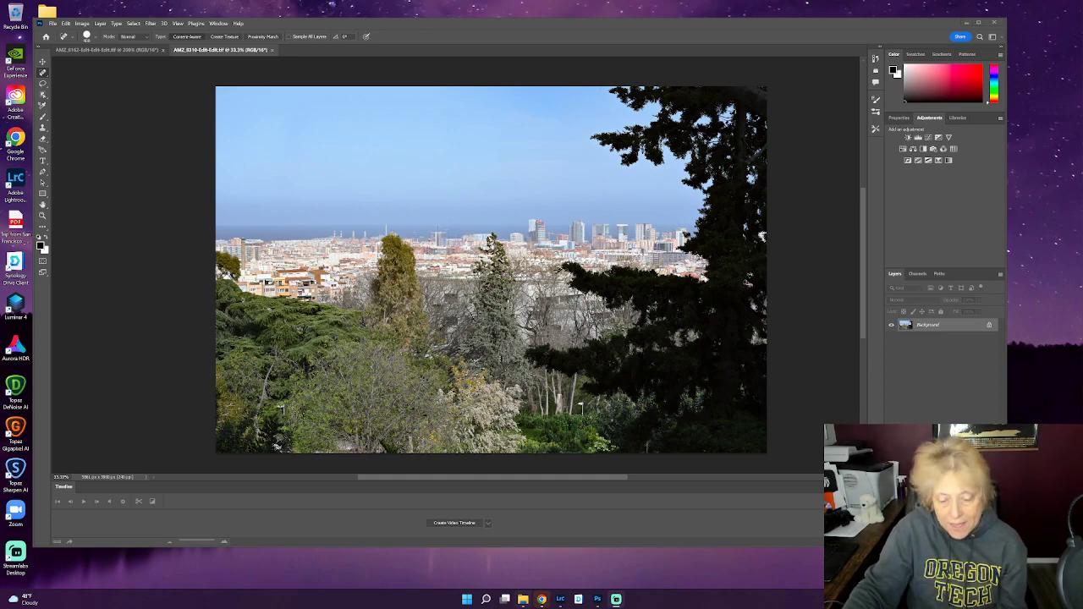
# Step: Bring the Weebly site editor in Chrome to the front from the taskbar
pyautogui.click(540, 599)
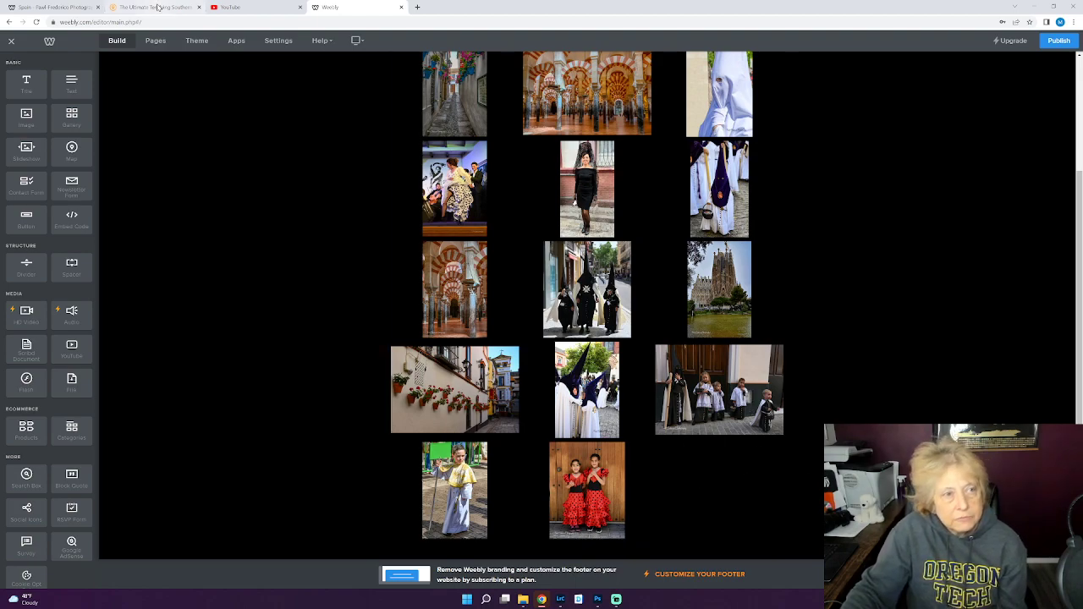
# Step: Check the published Spain gallery against the editor's gallery settings, then reload the editor
pyautogui.click(56, 9)
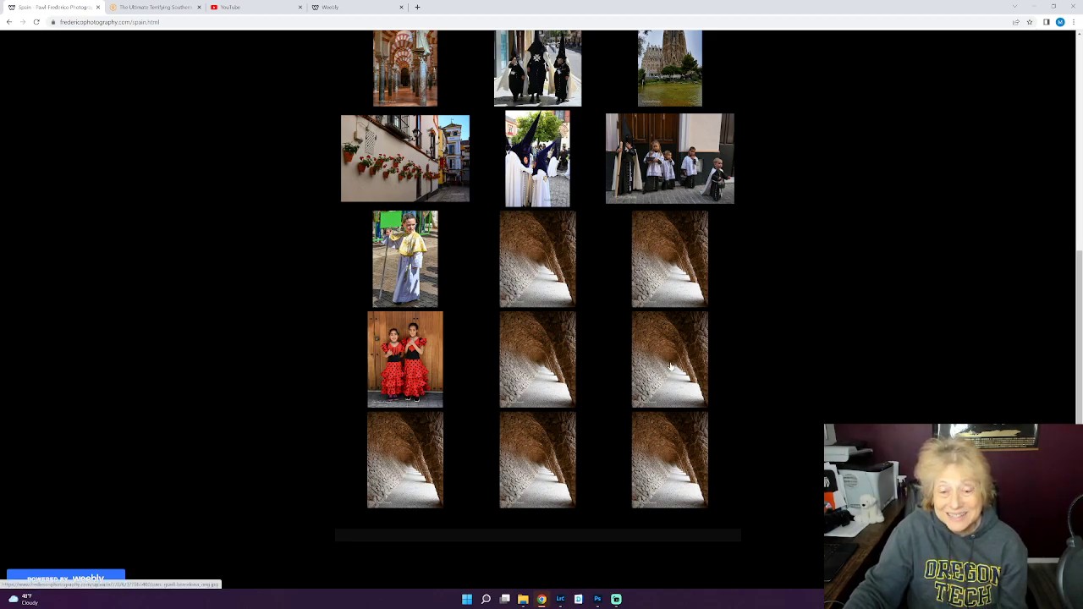
pyautogui.click(354, 6)
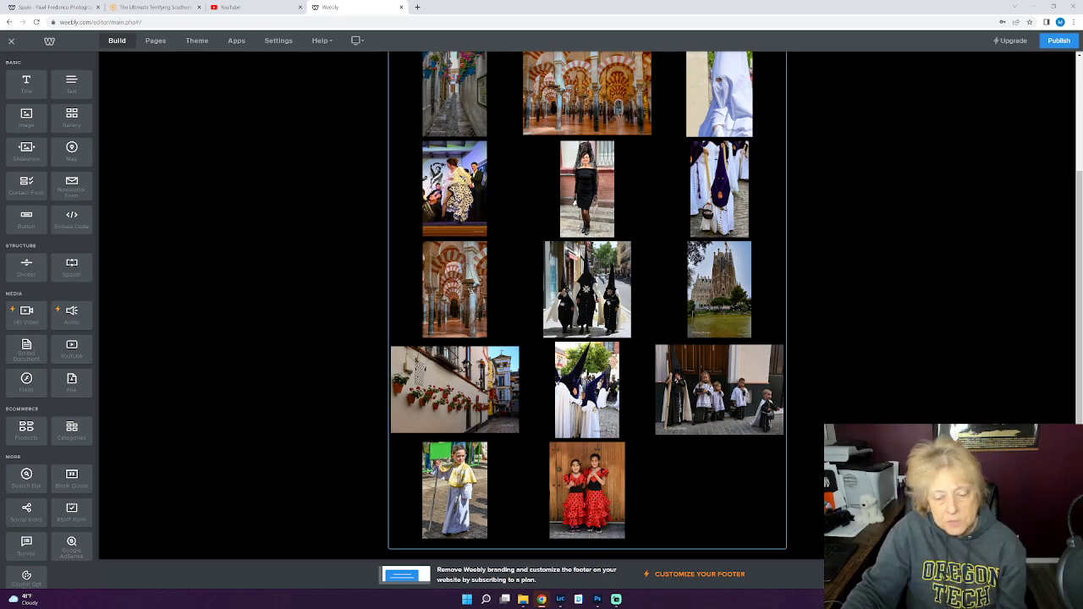
pyautogui.click(692, 495)
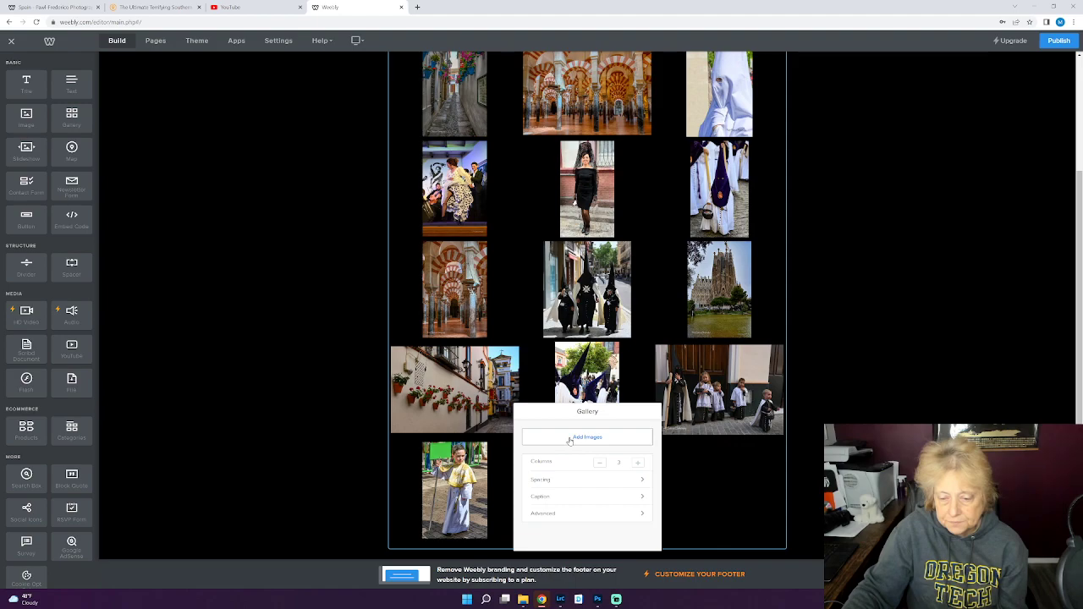
pyautogui.click(36, 21)
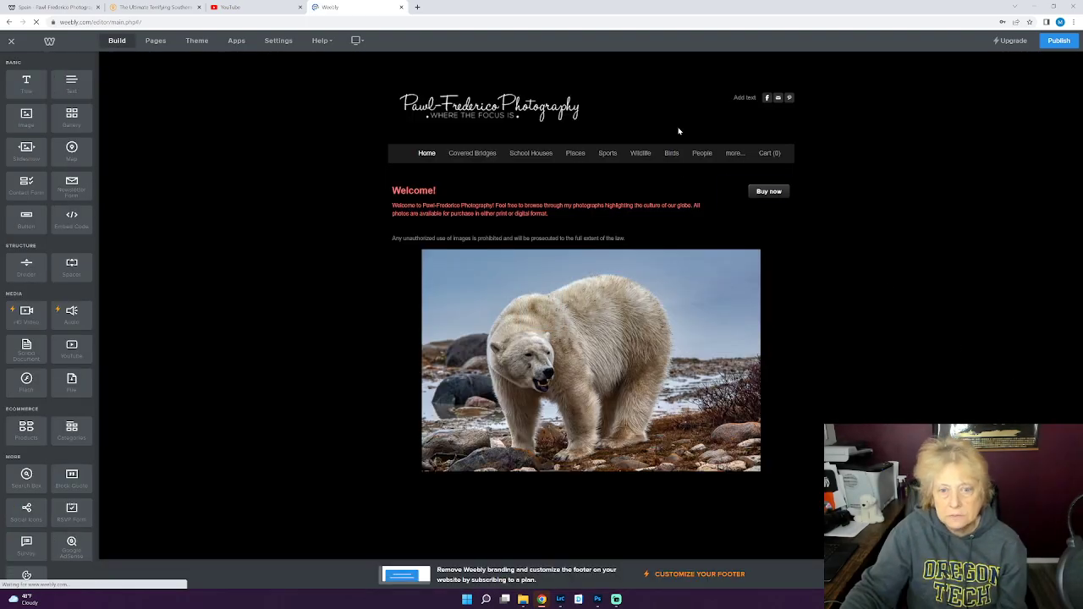
# Step: Navigate to the Spain gallery page under Places in the editor
pyautogui.click(574, 154)
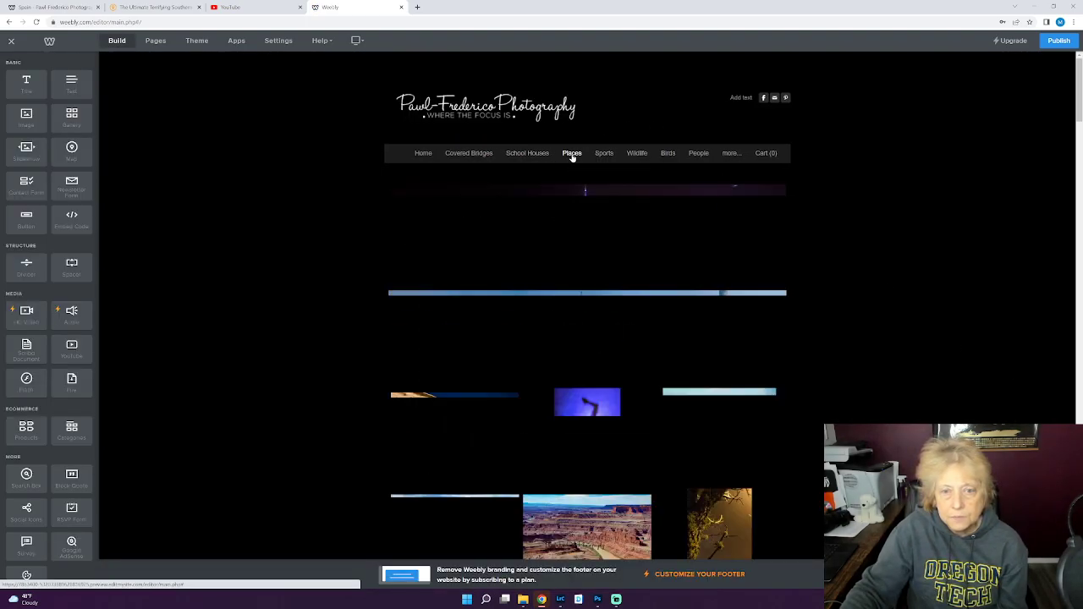
pyautogui.moveTo(572, 157)
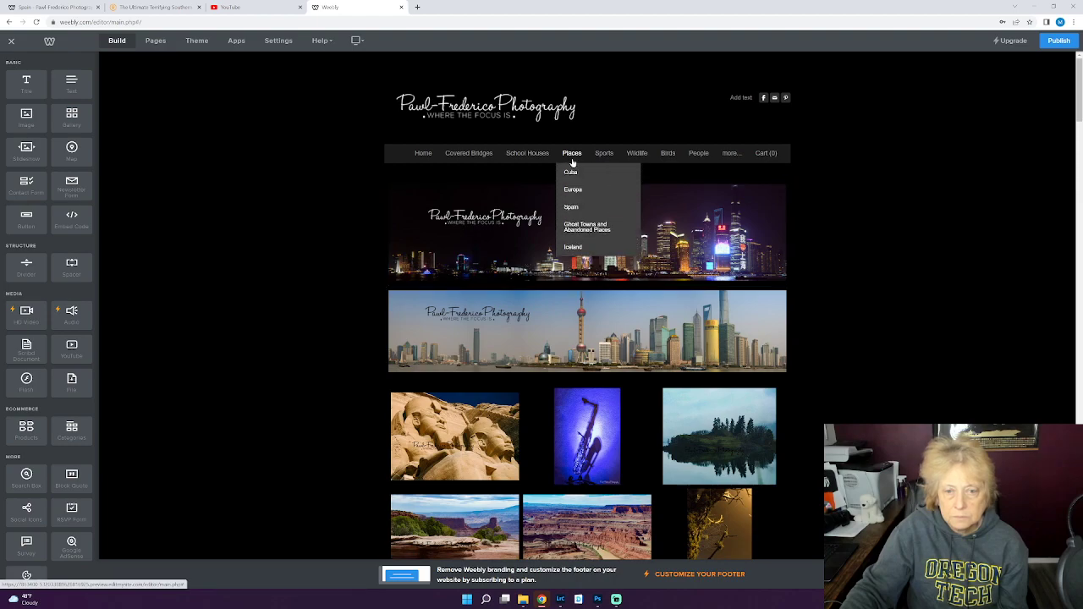
pyautogui.click(573, 312)
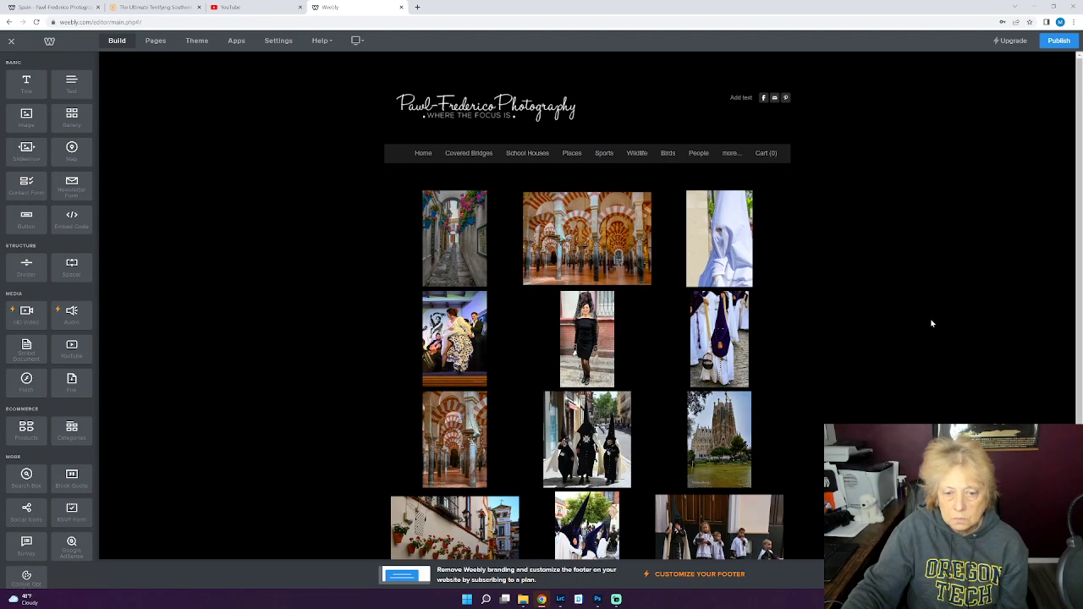
pyautogui.scroll(-2, 834, 374)
# Step: Review the Spain gallery settings and compare the editor page with the live Spain page
pyautogui.click(714, 470)
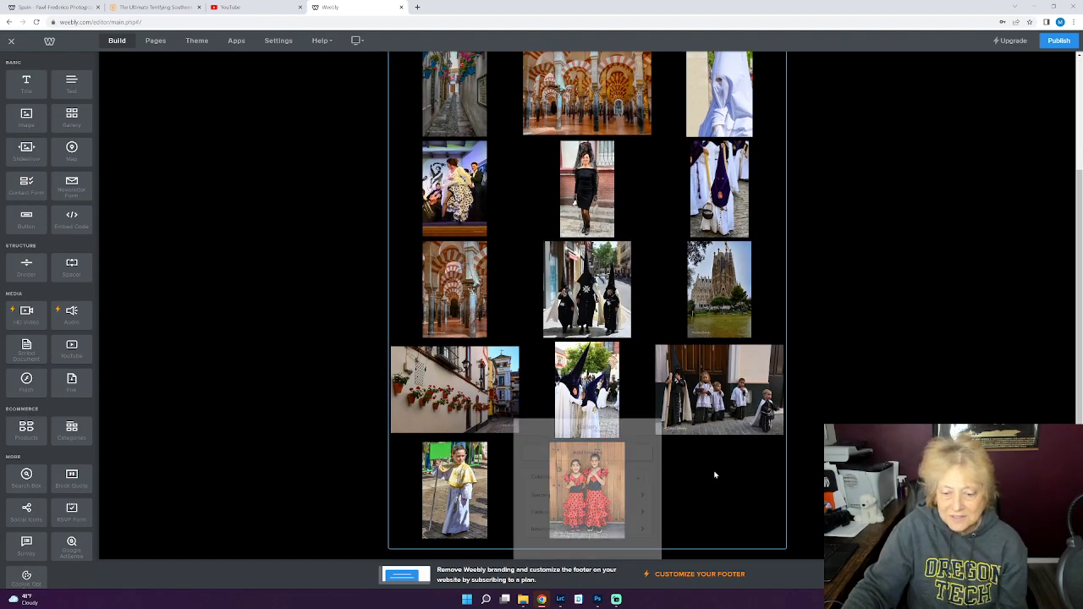
pyautogui.click(916, 377)
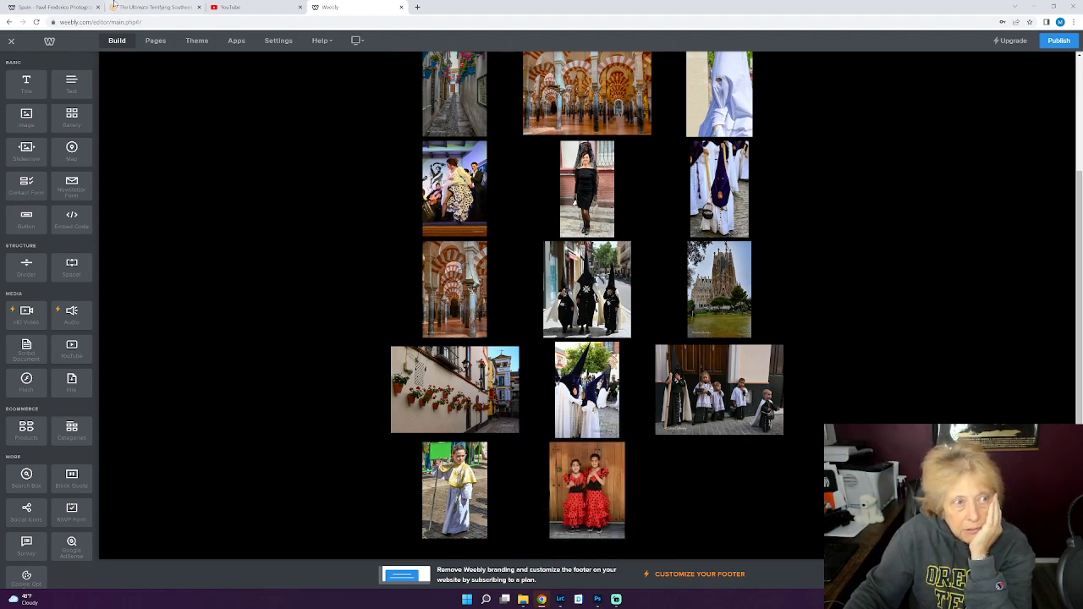
pyautogui.click(67, 8)
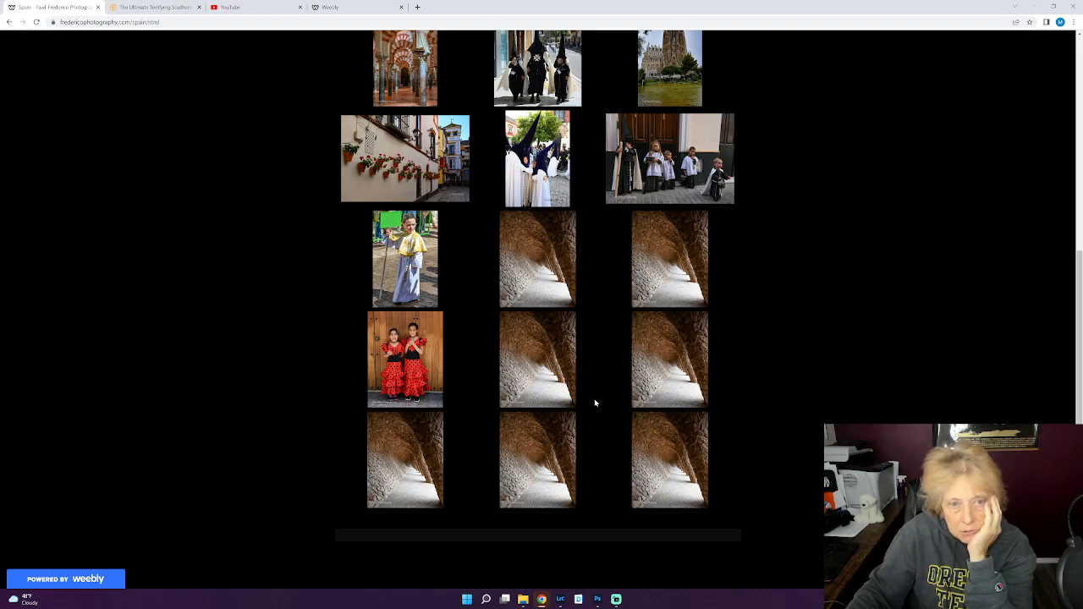
pyautogui.click(334, 7)
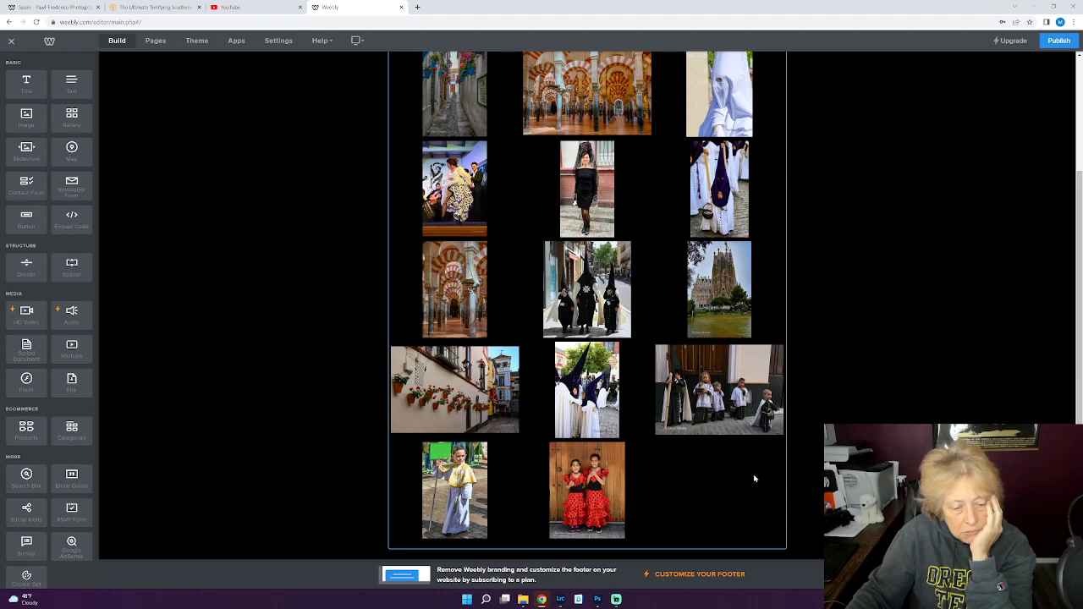
pyautogui.scroll(3, 736, 550)
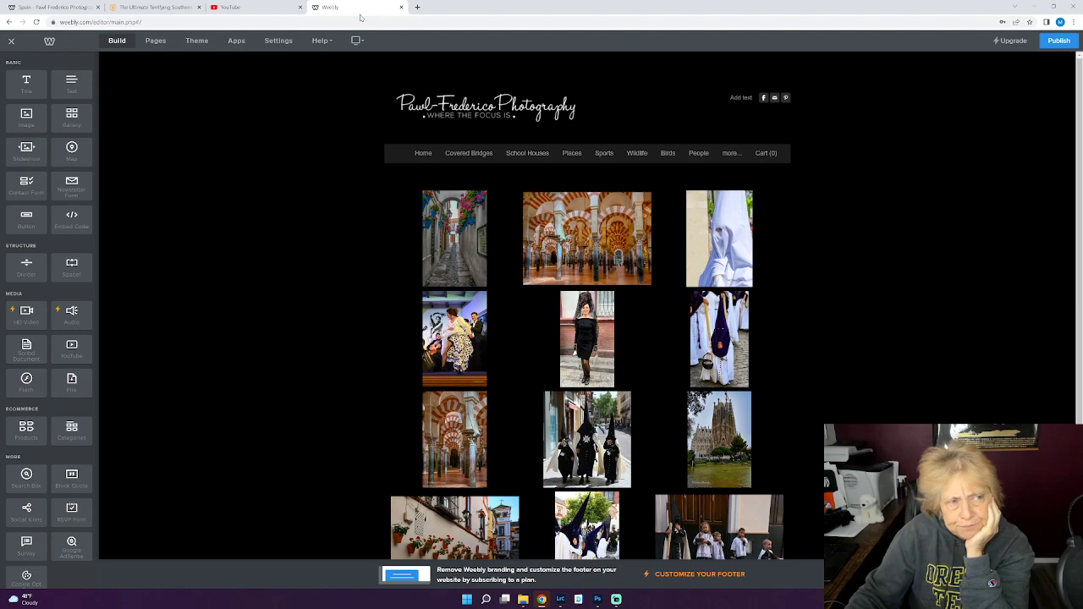
# Step: Switch to Lightroom Classic's Grid view and collapse the Spain folder's dated subfolders
pyautogui.click(561, 599)
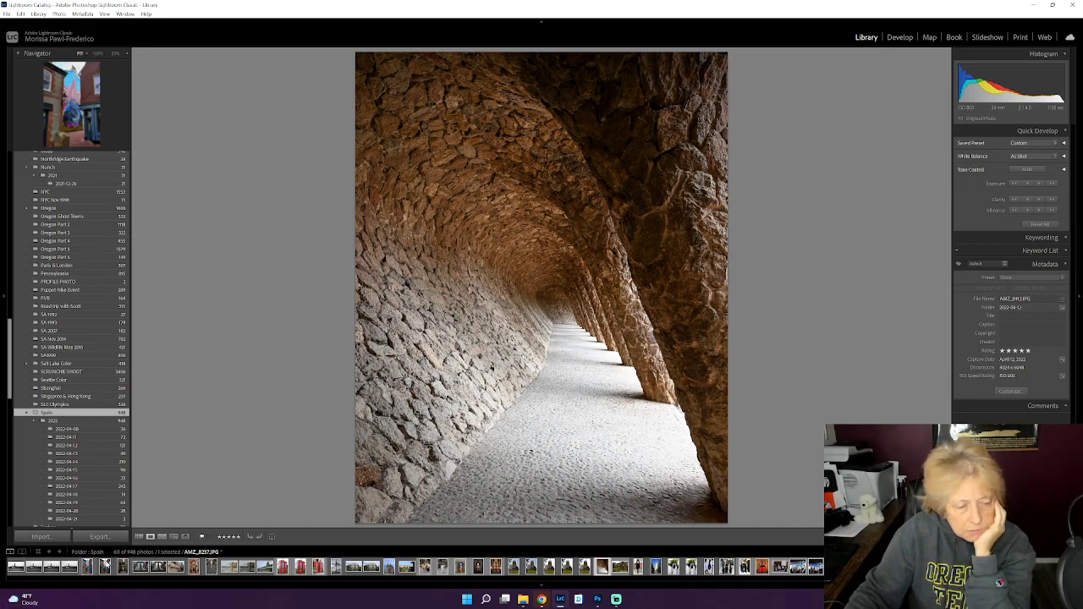
pyautogui.press('g')
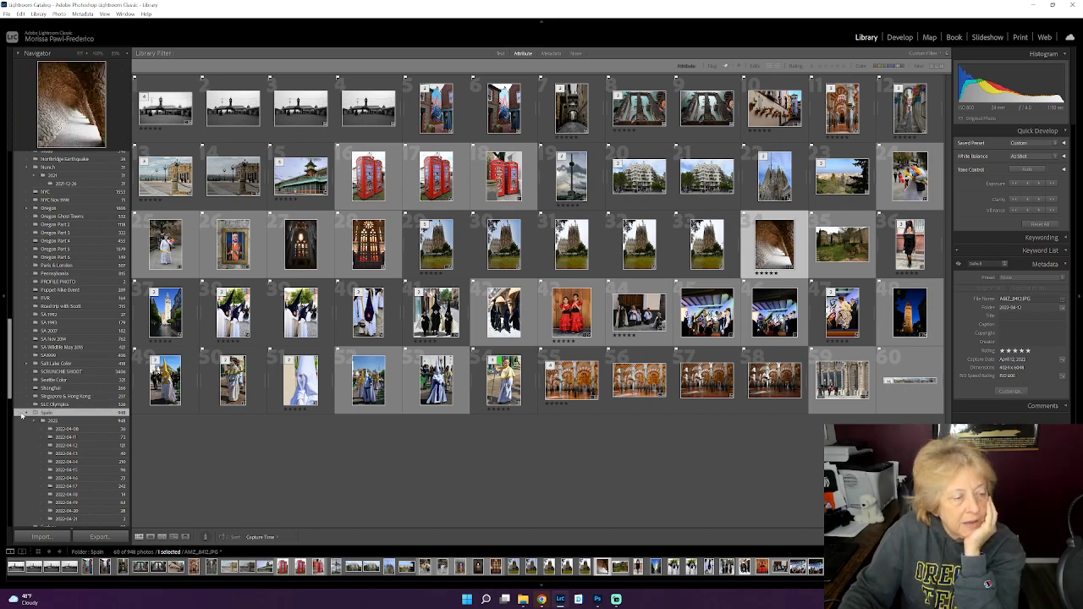
pyautogui.click(27, 413)
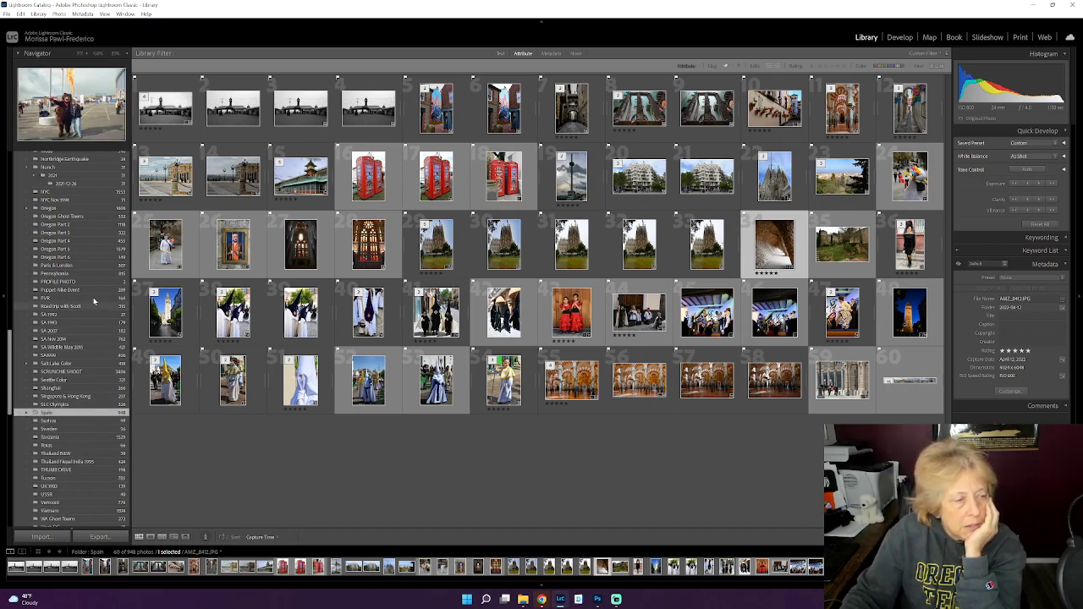
# Step: Select the GALAPAGOS AND AMAZON folder and filter its grid by Attribute to 103 rated photos
pyautogui.scroll(10, 94, 288)
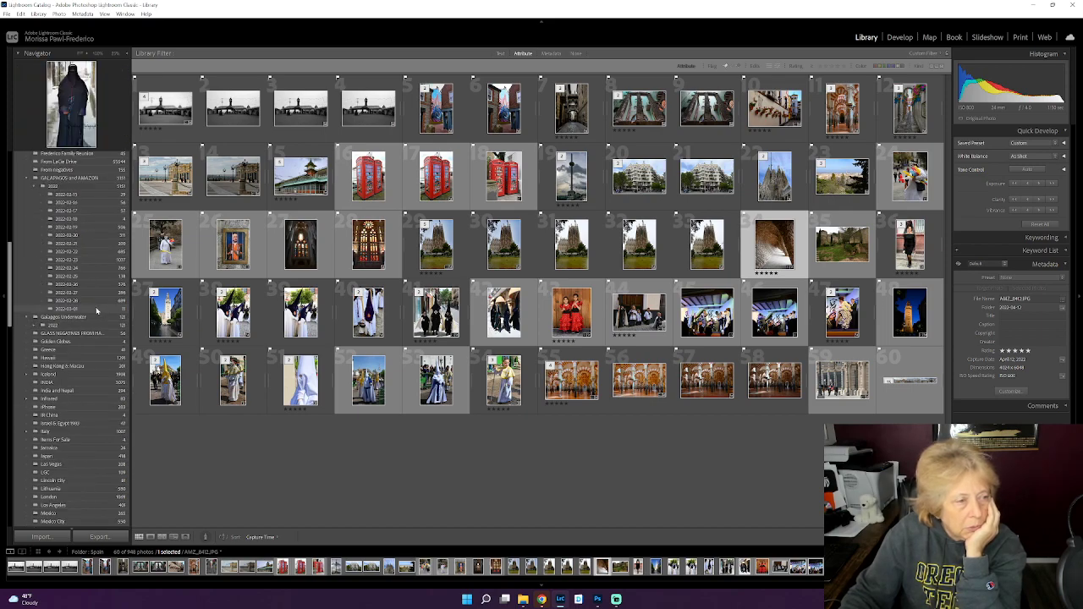
pyautogui.click(91, 179)
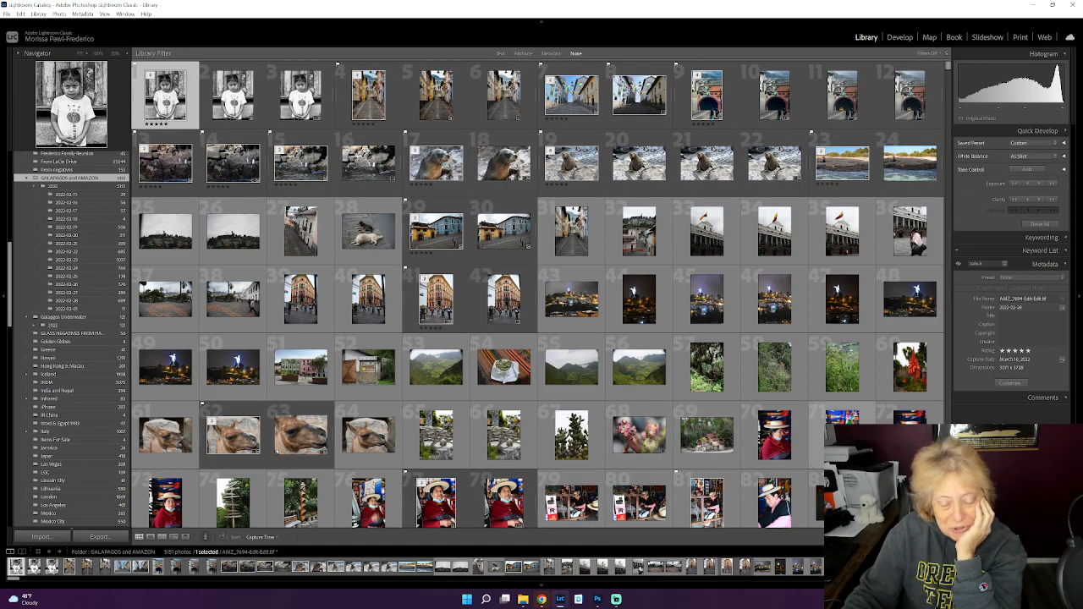
pyautogui.scroll(-9, 538, 294)
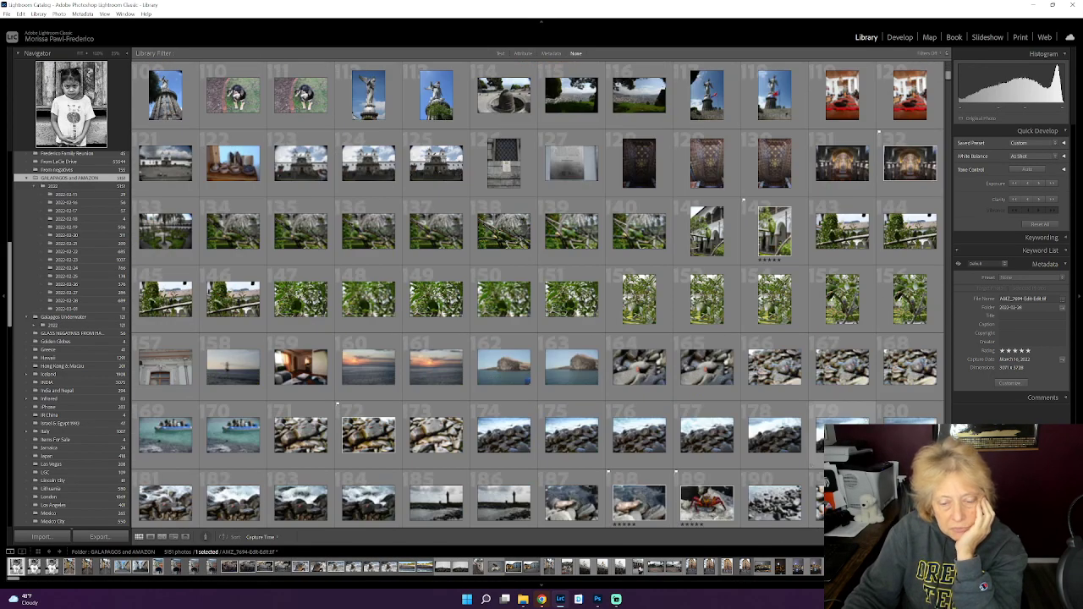
pyautogui.scroll(-16, 538, 294)
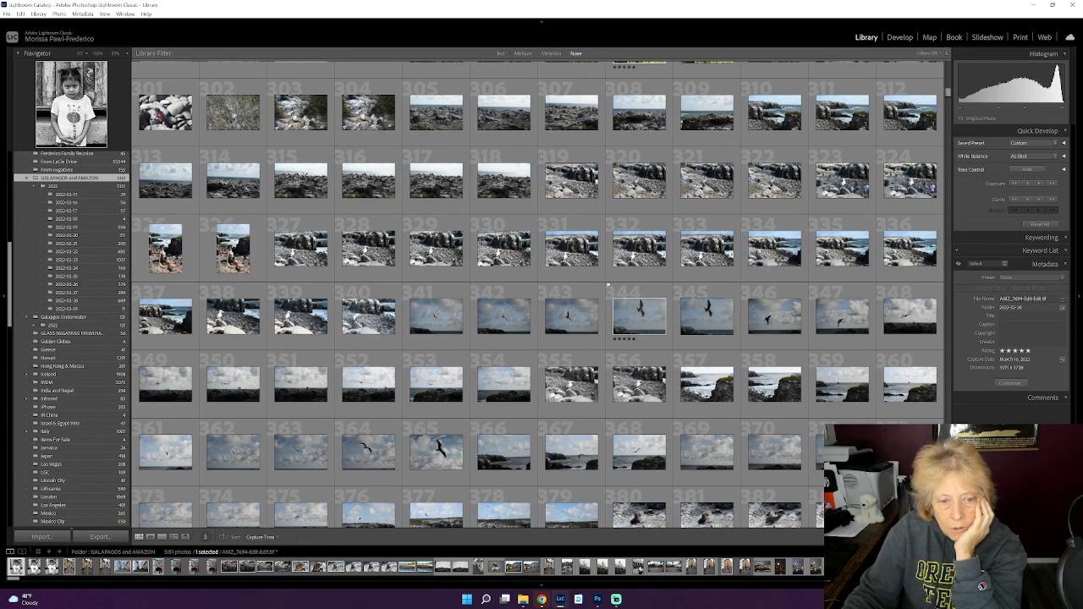
pyautogui.scroll(-13, 538, 294)
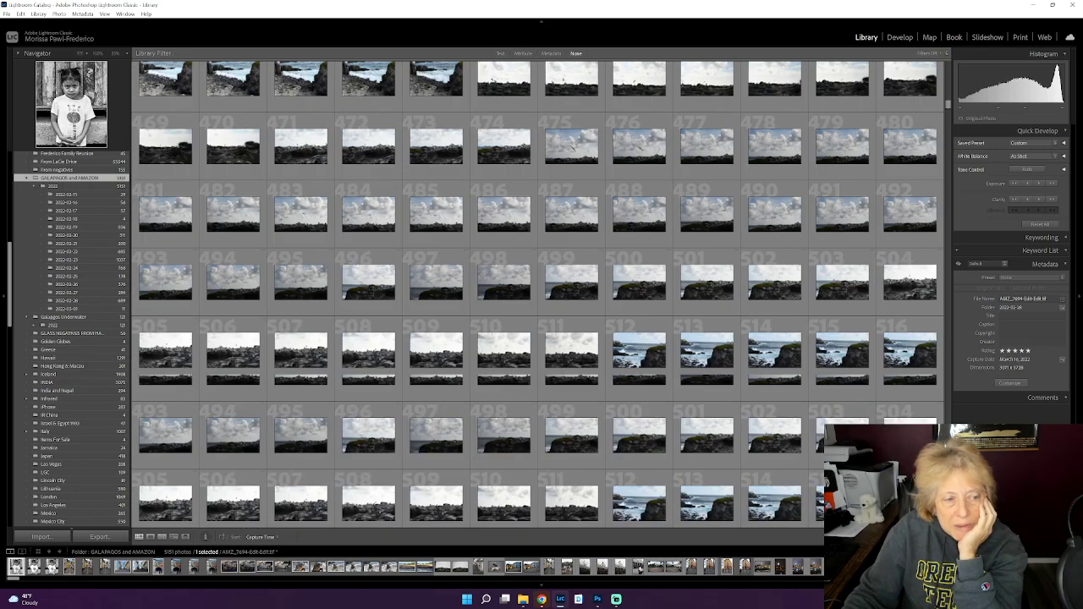
pyautogui.scroll(-10, 538, 295)
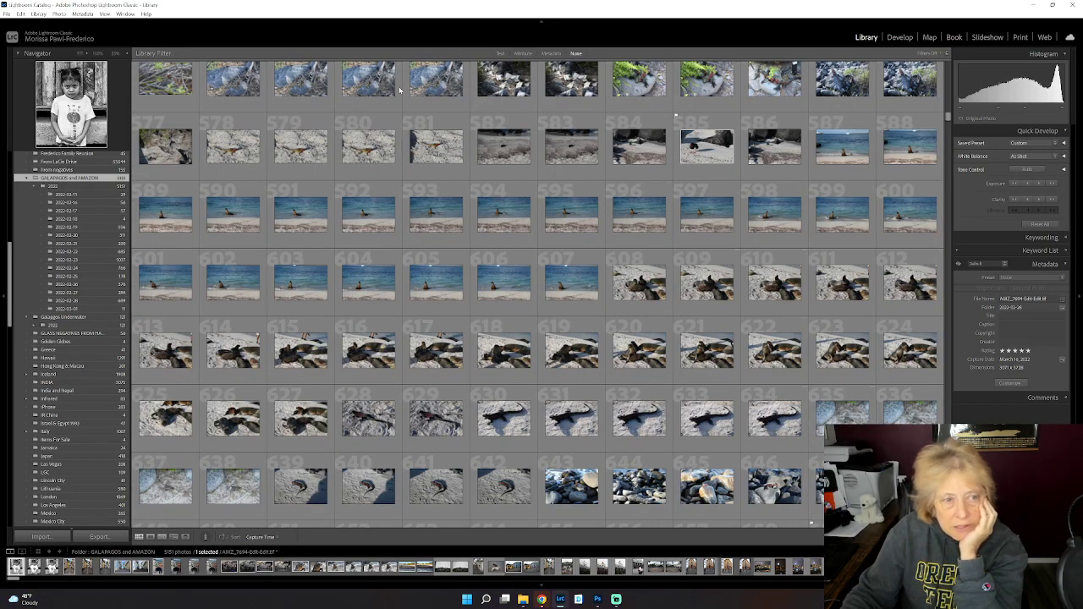
pyautogui.click(522, 53)
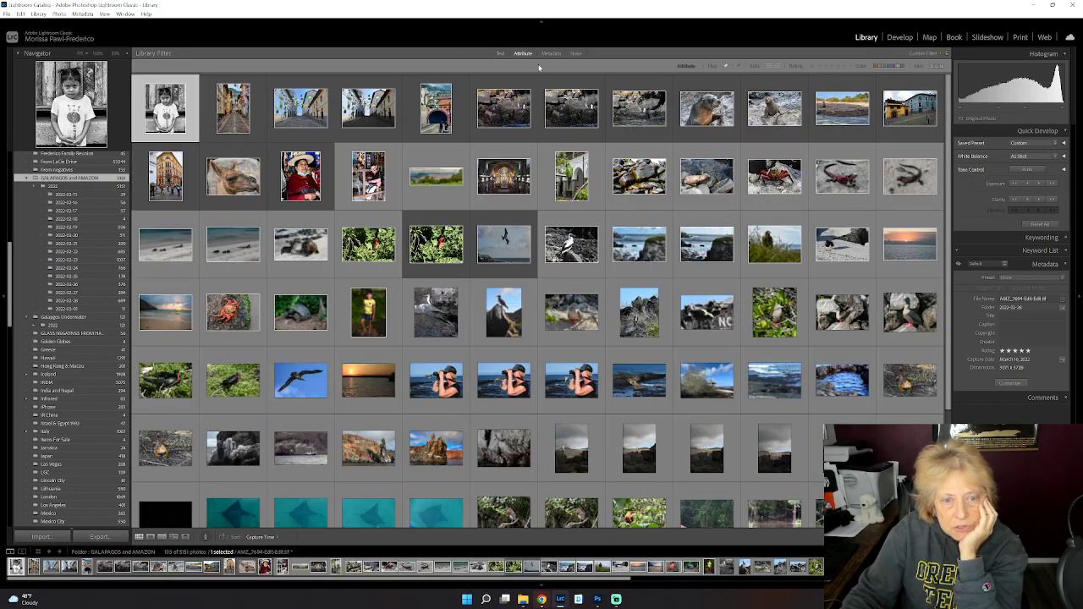
pyautogui.doubleClick(507, 183)
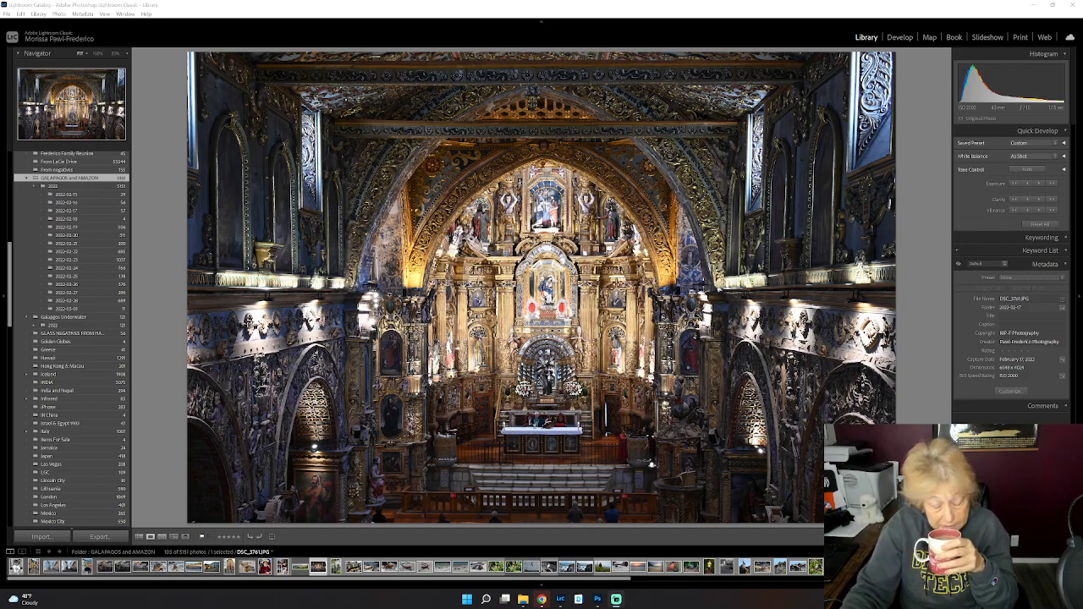
pyautogui.click(138, 538)
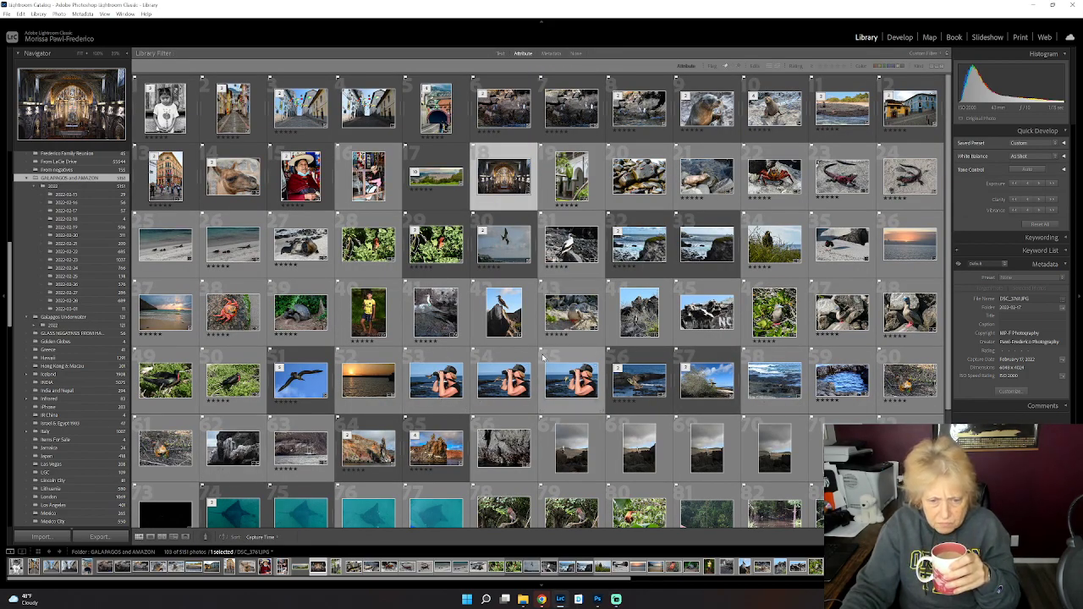
# Step: Browse the filmstrip from DSC_5714 to DSC_5717 and settle on spread-wing bird photo DSC_5716
pyautogui.doubleClick(564, 385)
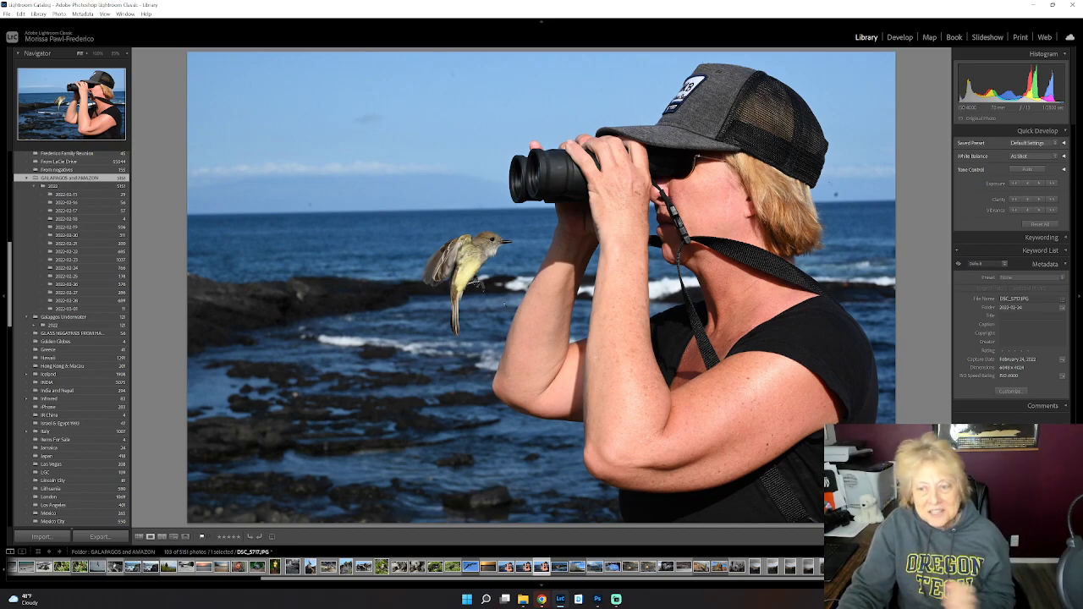
pyautogui.rightClick(506, 307)
pyautogui.moveTo(554, 340)
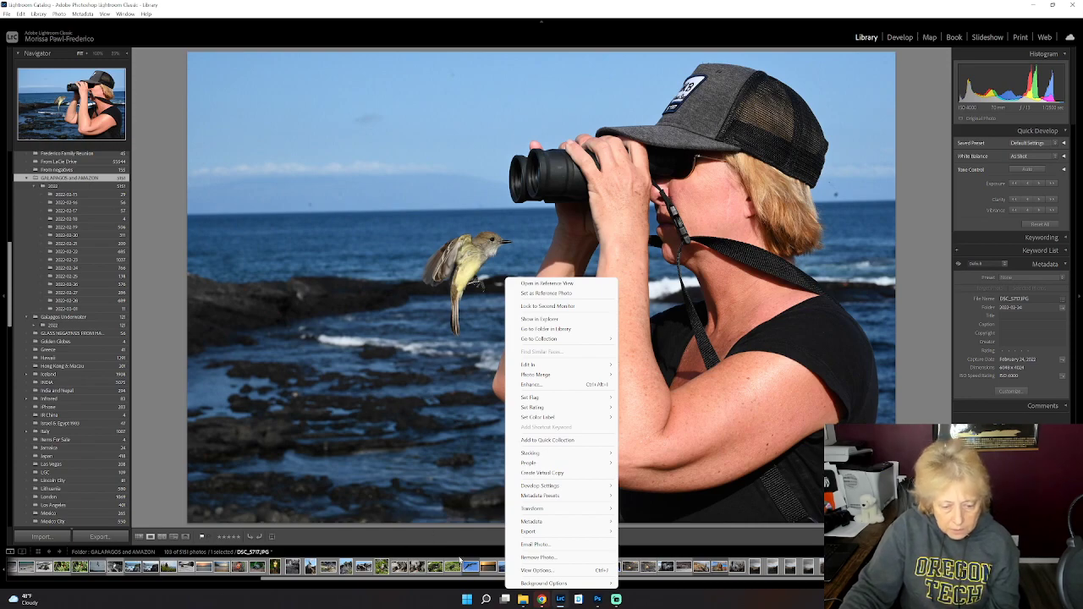
pyautogui.click(461, 558)
pyautogui.click(509, 568)
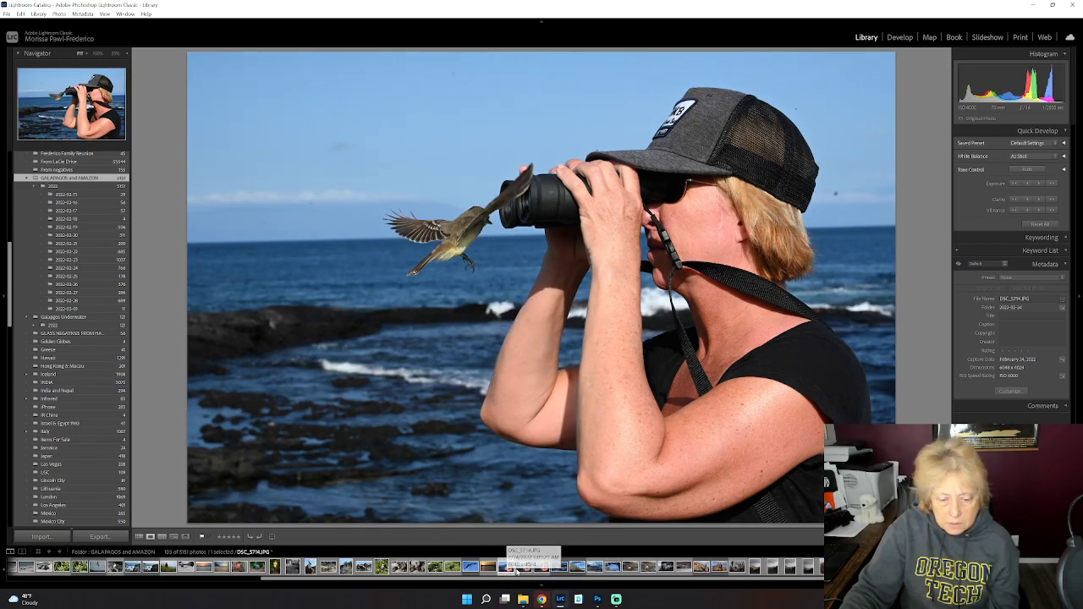
pyautogui.click(520, 567)
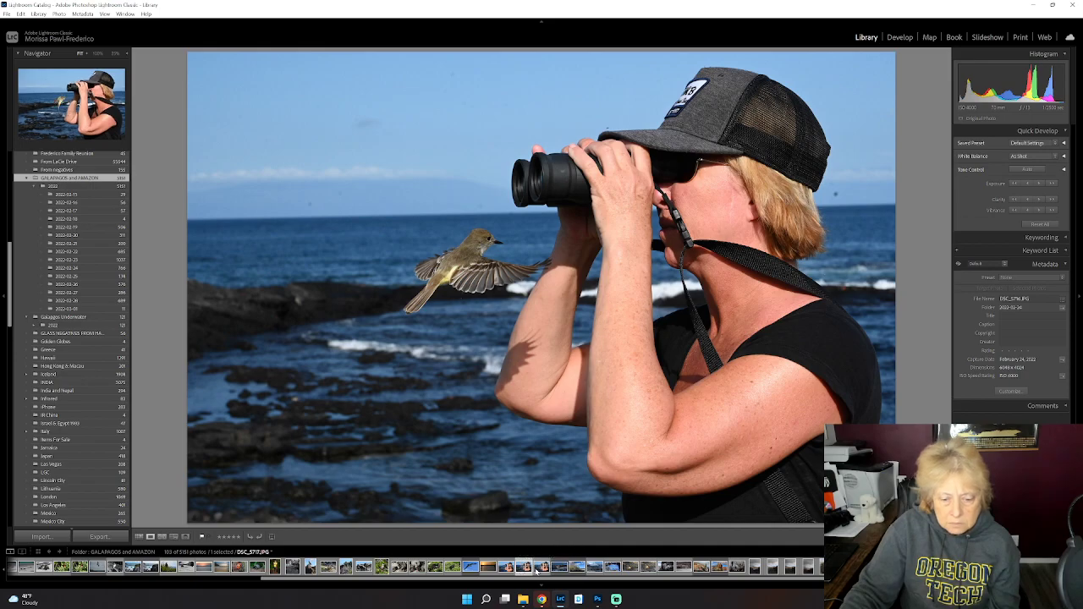
pyautogui.click(542, 568)
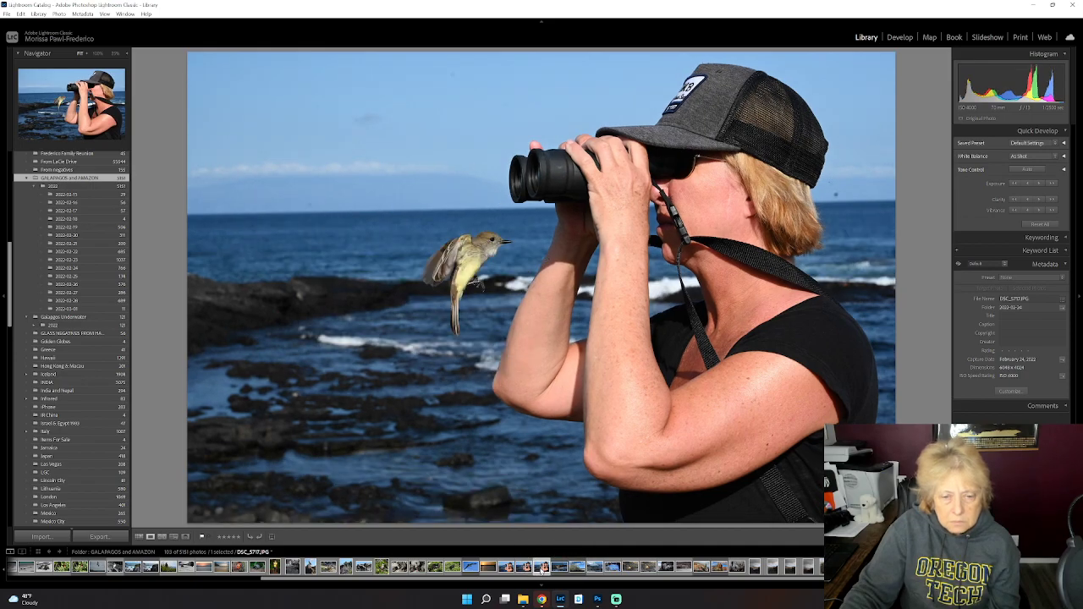
pyautogui.click(528, 568)
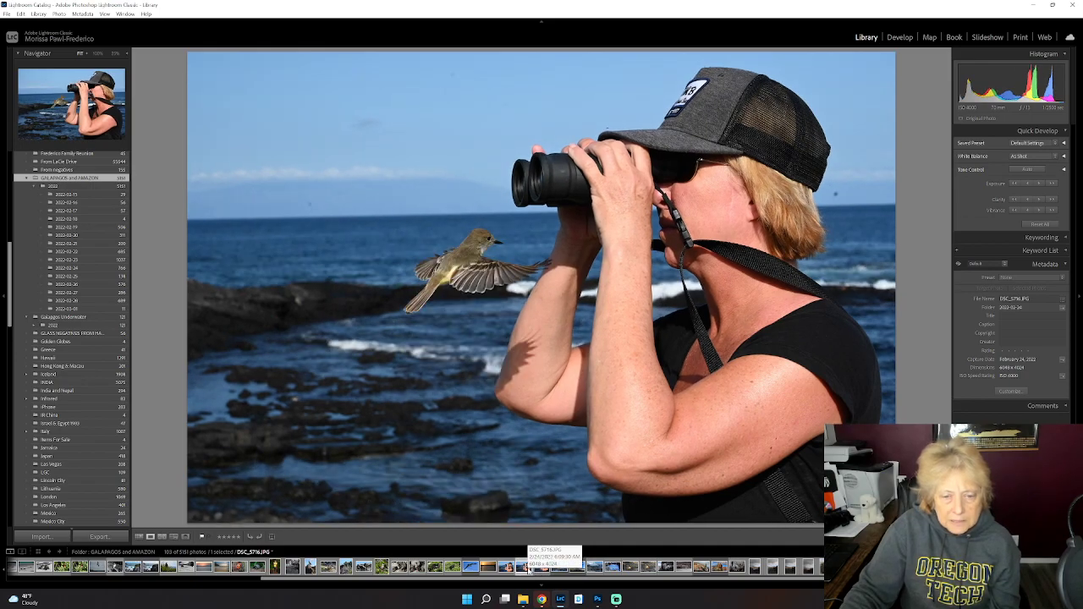
pyautogui.click(541, 568)
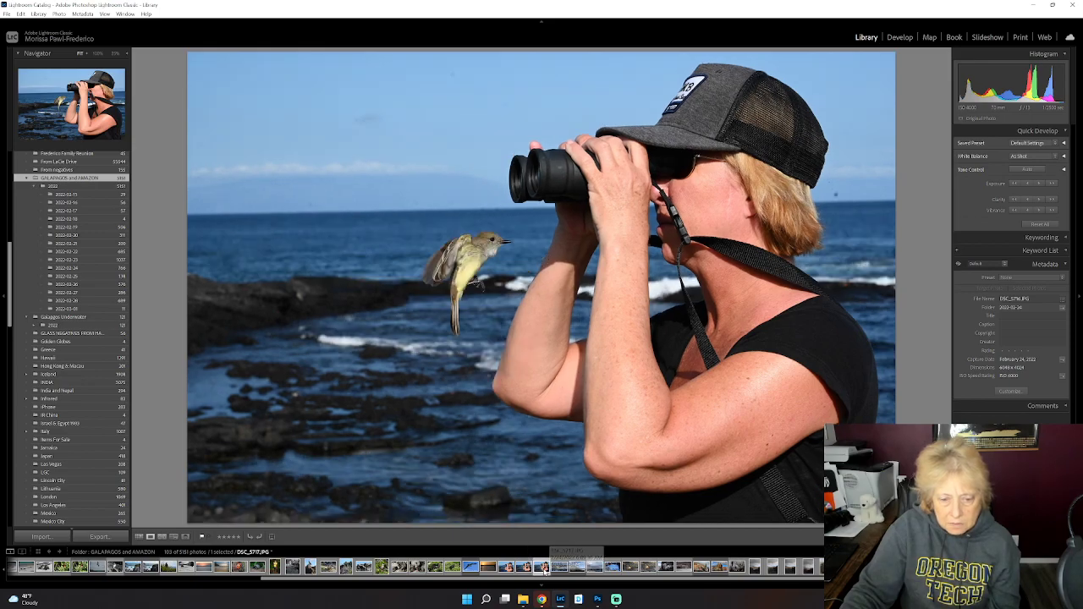
pyautogui.click(528, 569)
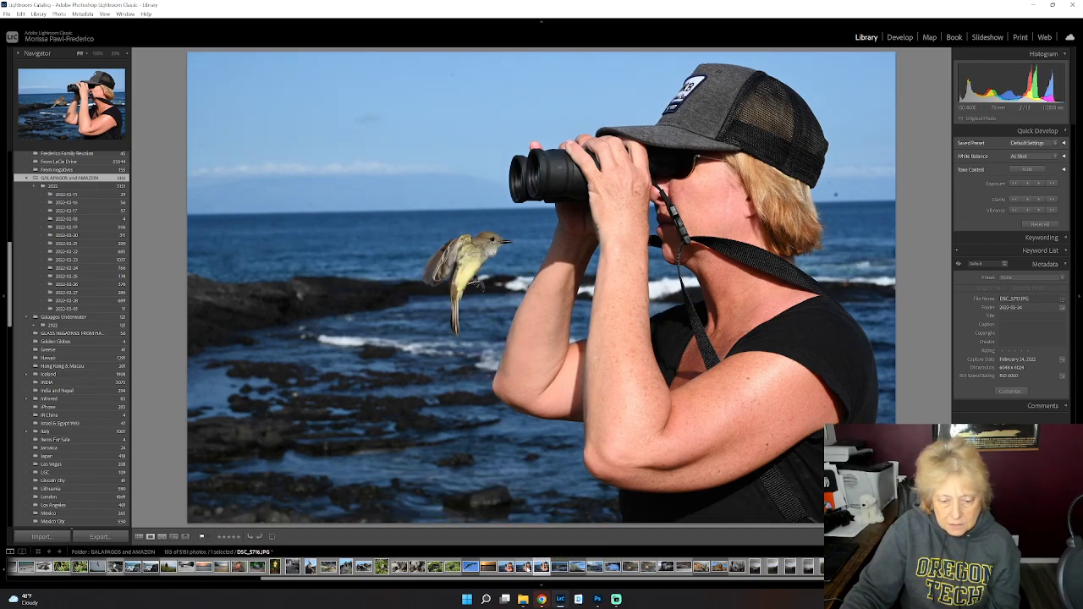
# Step: Edit DSC_5716 in Adobe Photoshop 2022 as a copy with Lightroom adjustments
pyautogui.rightClick(483, 201)
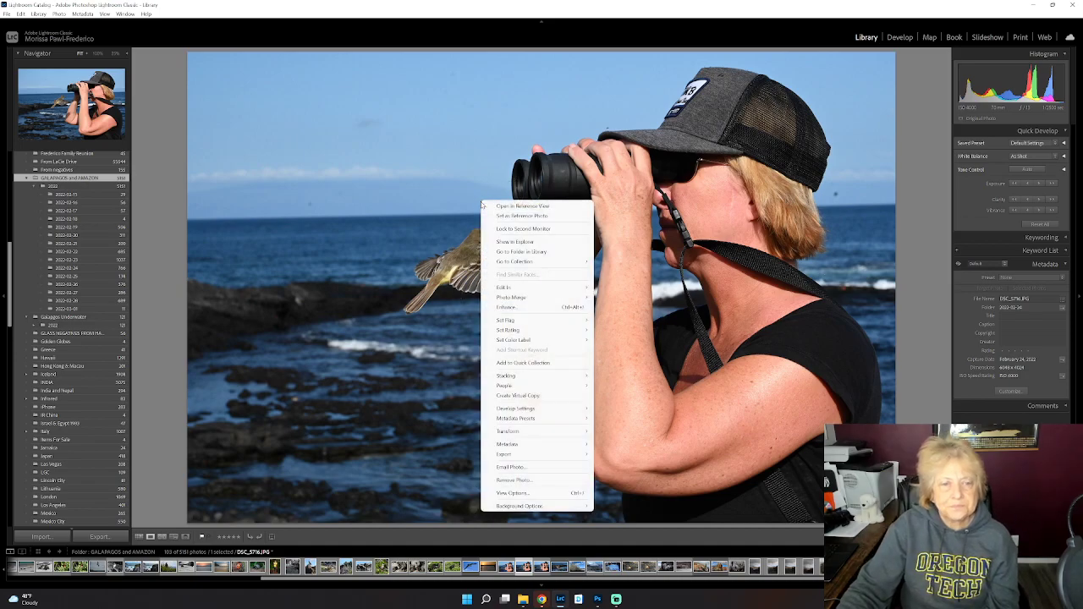
pyautogui.moveTo(504, 288)
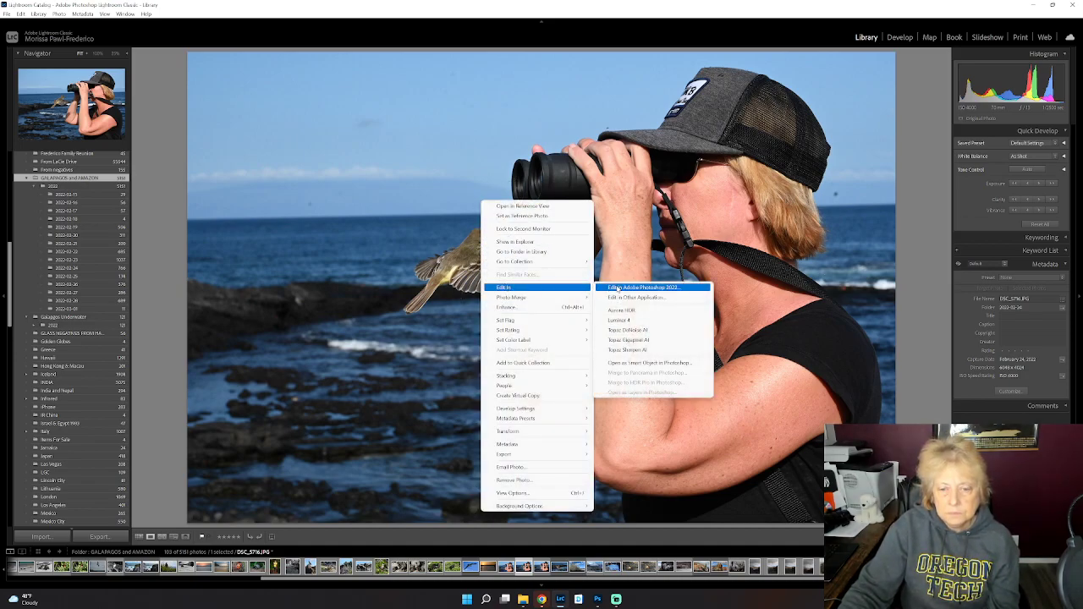
pyautogui.click(619, 289)
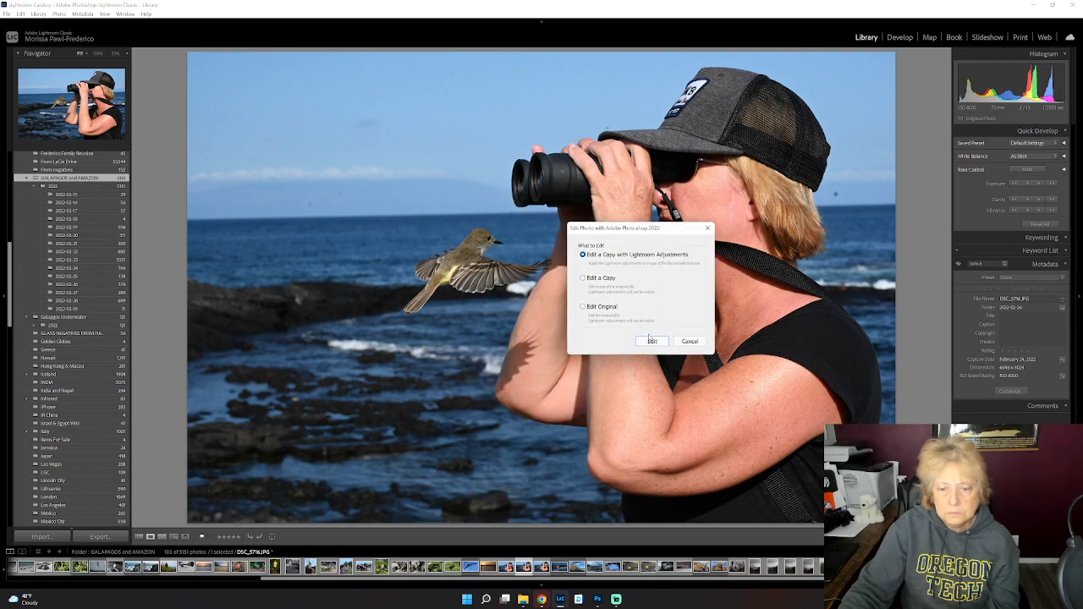
pyautogui.click(651, 340)
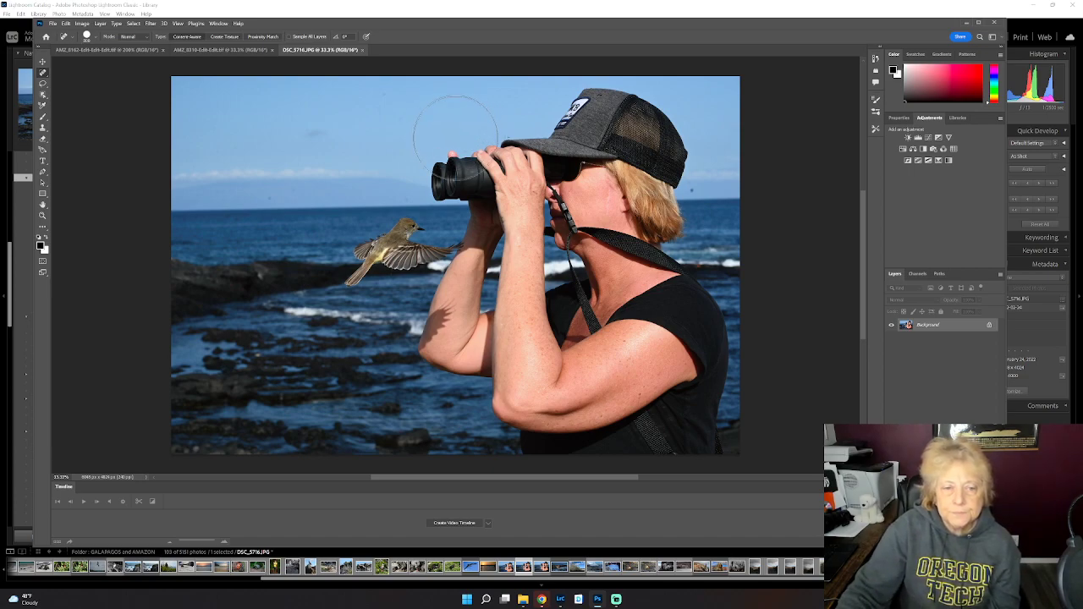
# Step: Heal the binoculars, face, head and body into sky and sea with Spot Healing Brush strokes
pyautogui.moveTo(453, 157)
pyautogui.mouseDown()
pyautogui.moveTo(622, 125)
pyautogui.moveTo(596, 133)
pyautogui.moveTo(676, 172)
pyautogui.moveTo(493, 165)
pyautogui.moveTo(659, 142)
pyautogui.moveTo(666, 175)
pyautogui.moveTo(605, 173)
pyautogui.moveTo(661, 186)
pyautogui.mouseUp()
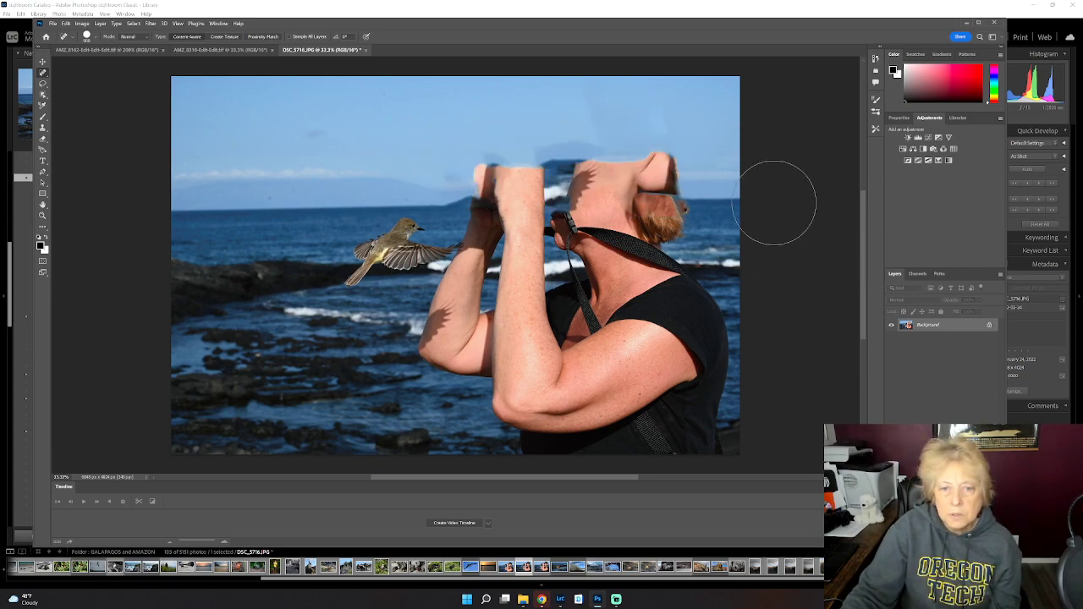
pyautogui.moveTo(501, 179); pyautogui.dragTo(666, 186)
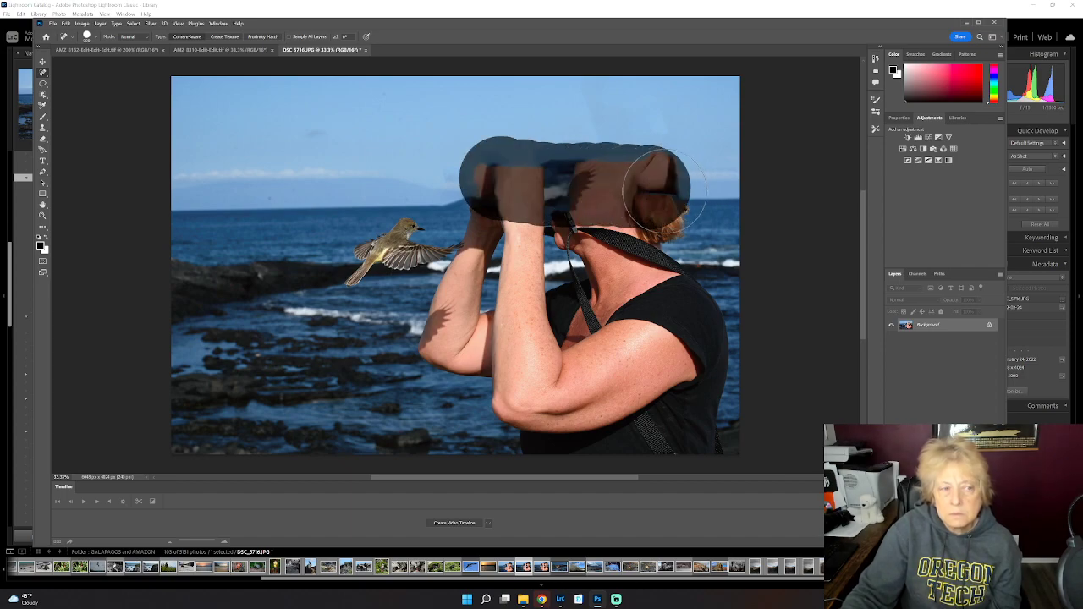
pyautogui.moveTo(482, 188); pyautogui.dragTo(673, 191)
pyautogui.moveTo(536, 203)
pyautogui.mouseDown()
pyautogui.moveTo(659, 209)
pyautogui.moveTo(687, 225)
pyautogui.mouseUp()
pyautogui.click(581, 218)
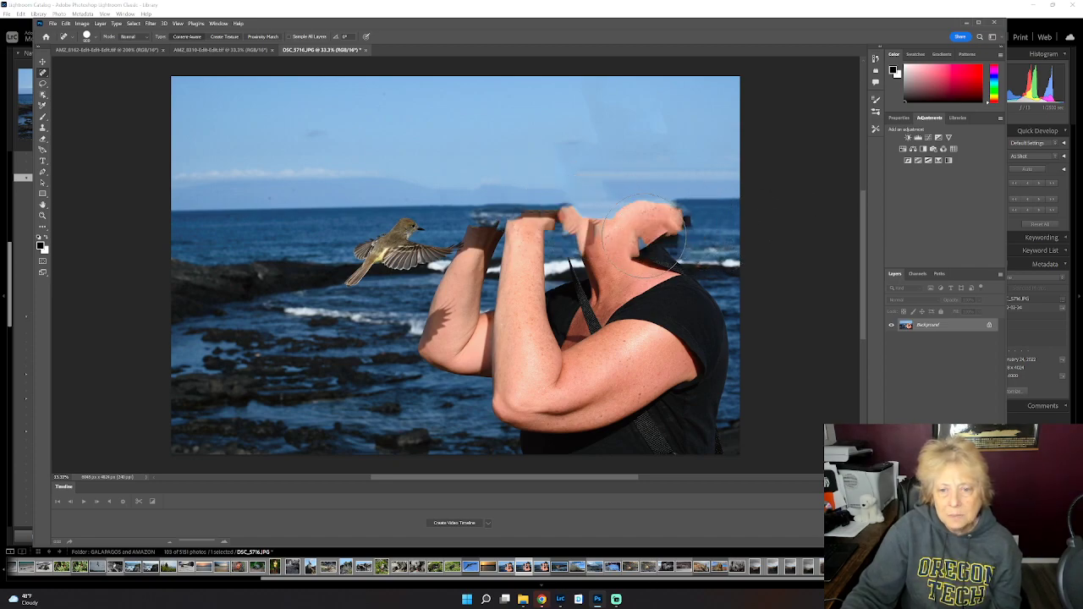
pyautogui.moveTo(601, 228)
pyautogui.mouseDown()
pyautogui.moveTo(616, 274)
pyautogui.moveTo(680, 306)
pyautogui.moveTo(694, 400)
pyautogui.moveTo(594, 467)
pyautogui.moveTo(666, 466)
pyautogui.moveTo(528, 423)
pyautogui.moveTo(623, 419)
pyautogui.moveTo(609, 371)
pyautogui.moveTo(446, 335)
pyautogui.mouseUp()
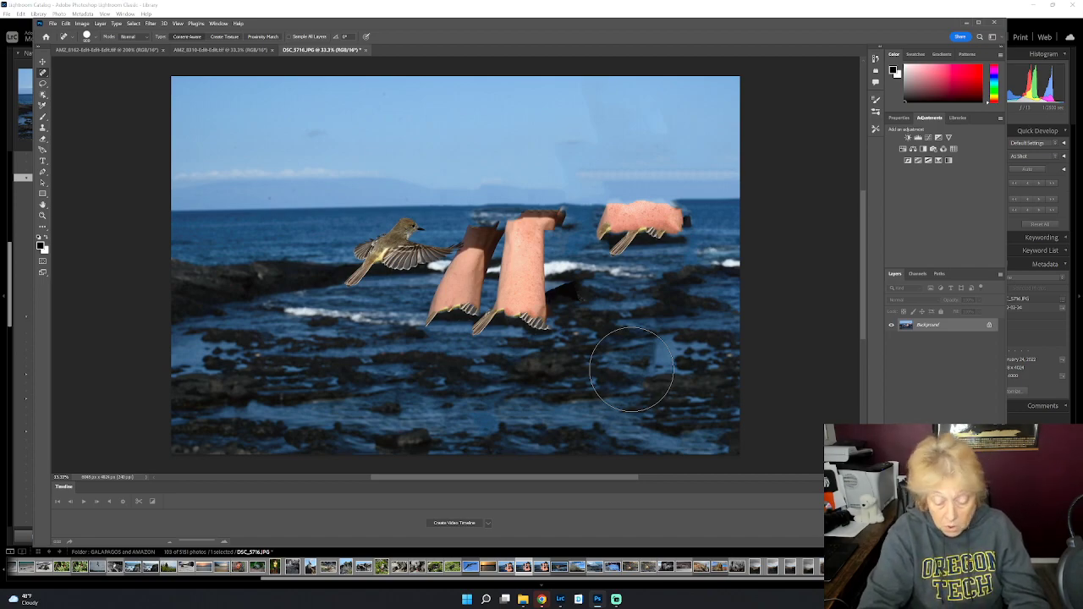
# Step: Zoom to 50% and heal away the right arm fragment beside the bird
pyautogui.hotkey('ctrl', '+')
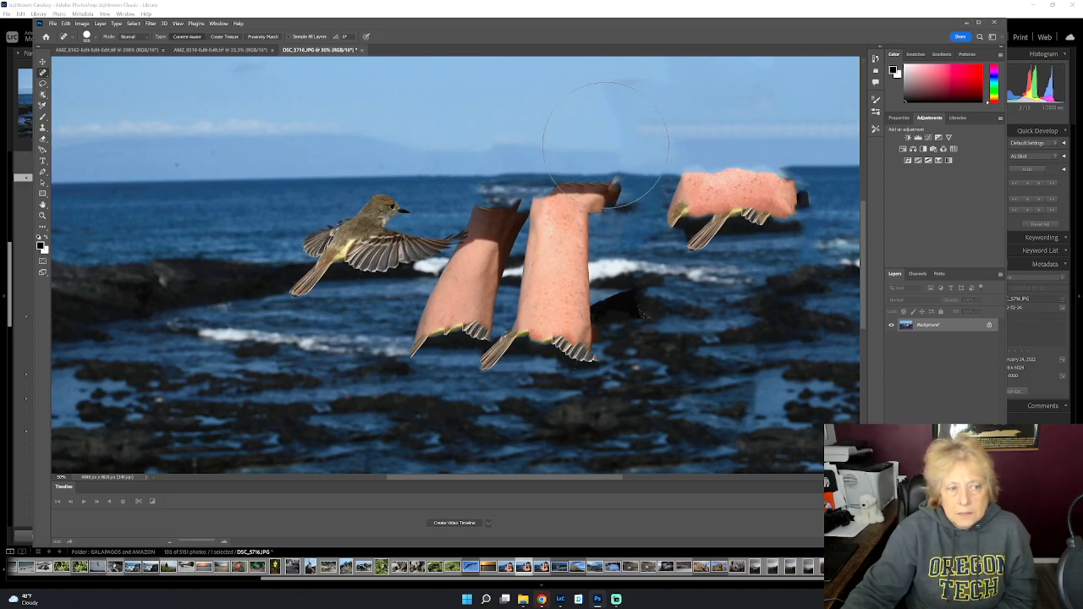
pyautogui.moveTo(701, 199); pyautogui.dragTo(757, 199)
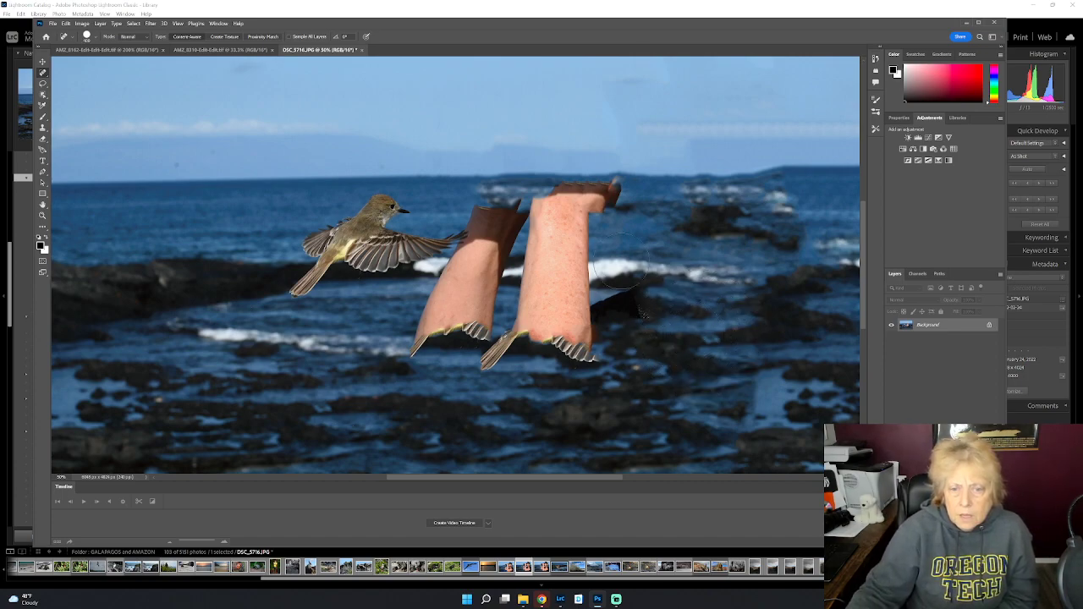
pyautogui.moveTo(576, 190)
pyautogui.mouseDown()
pyautogui.moveTo(613, 199)
pyautogui.moveTo(558, 245)
pyautogui.moveTo(495, 364)
pyautogui.moveTo(566, 326)
pyautogui.moveTo(580, 359)
pyautogui.moveTo(582, 241)
pyautogui.mouseUp()
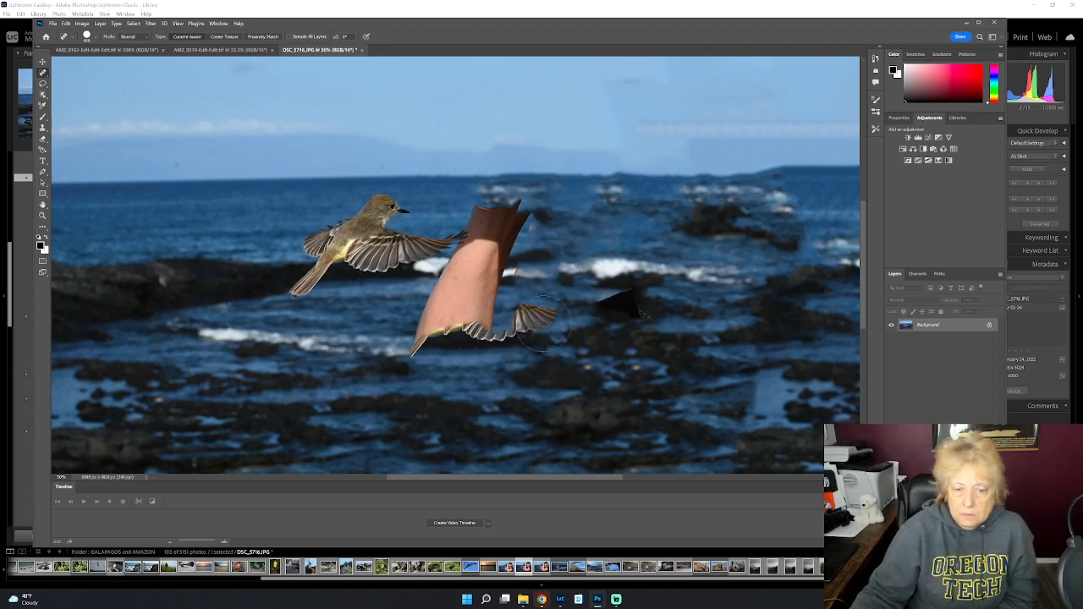
# Step: Heal the dark blob in the sea and the remaining arm stub's edges
pyautogui.moveTo(644, 311); pyautogui.dragTo(610, 307)
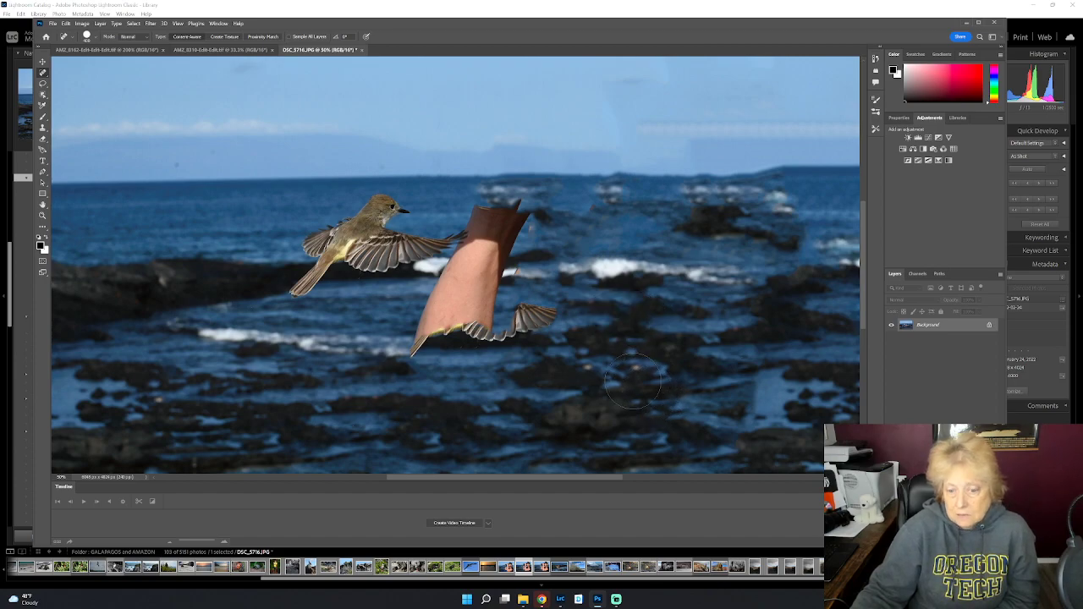
pyautogui.click(594, 372)
pyautogui.moveTo(524, 329); pyautogui.dragTo(431, 347)
pyautogui.click(552, 316)
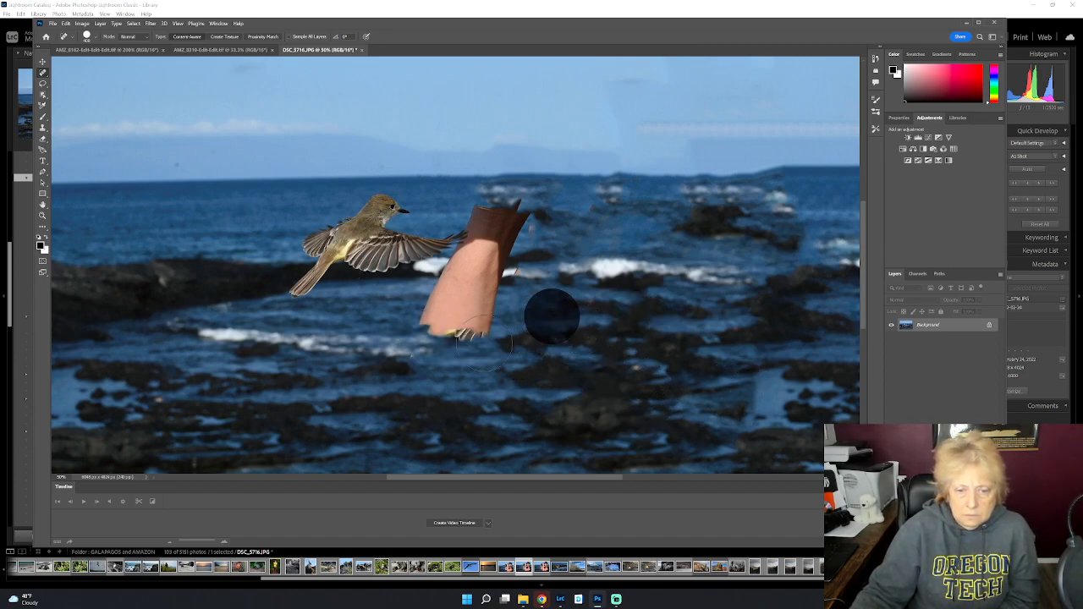
pyautogui.click(427, 343)
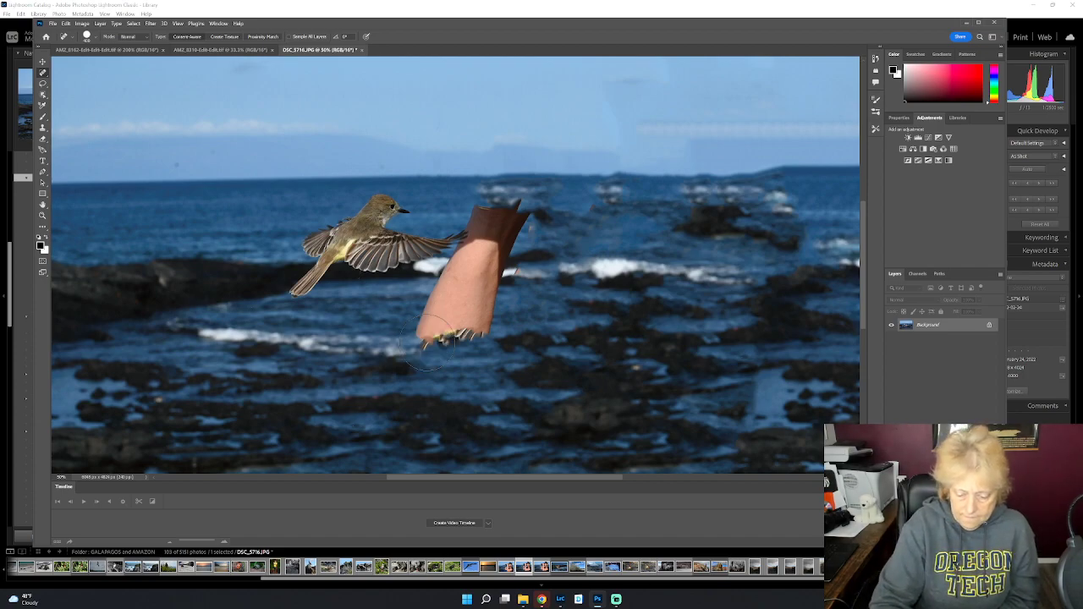
pyautogui.click(431, 332)
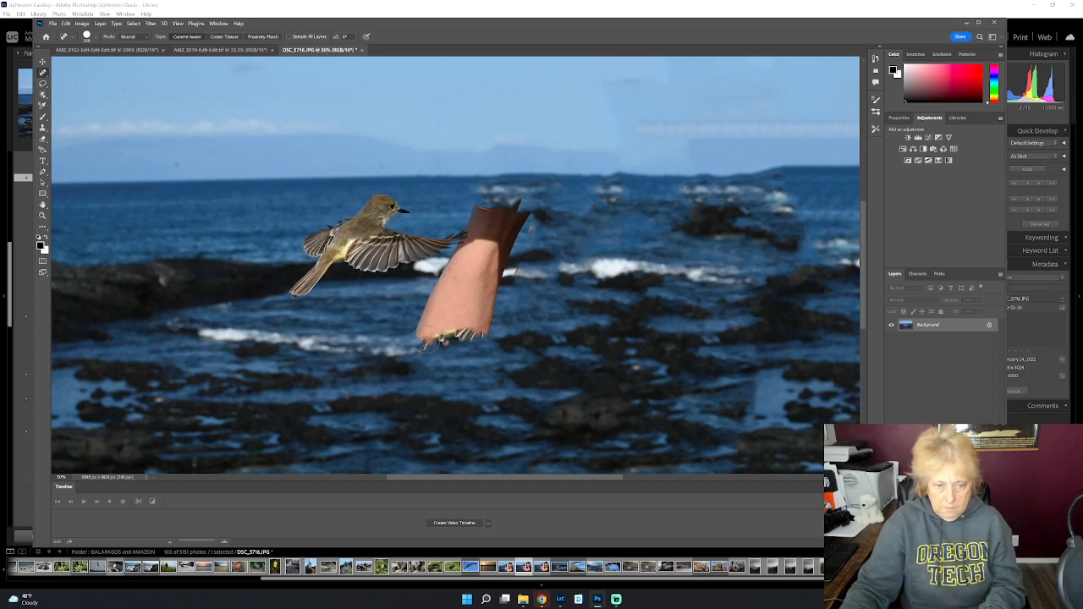
pyautogui.moveTo(428, 343)
pyautogui.mouseDown()
pyautogui.moveTo(487, 326)
pyautogui.moveTo(417, 323)
pyautogui.moveTo(502, 321)
pyautogui.moveTo(425, 310)
pyautogui.moveTo(494, 303)
pyautogui.moveTo(434, 287)
pyautogui.moveTo(499, 285)
pyautogui.moveTo(446, 277)
pyautogui.moveTo(458, 266)
pyautogui.moveTo(485, 277)
pyautogui.moveTo(524, 216)
pyautogui.moveTo(512, 282)
pyautogui.moveTo(462, 258)
pyautogui.moveTo(498, 247)
pyautogui.moveTo(511, 205)
pyautogui.moveTo(480, 214)
pyautogui.moveTo(488, 240)
pyautogui.mouseUp()
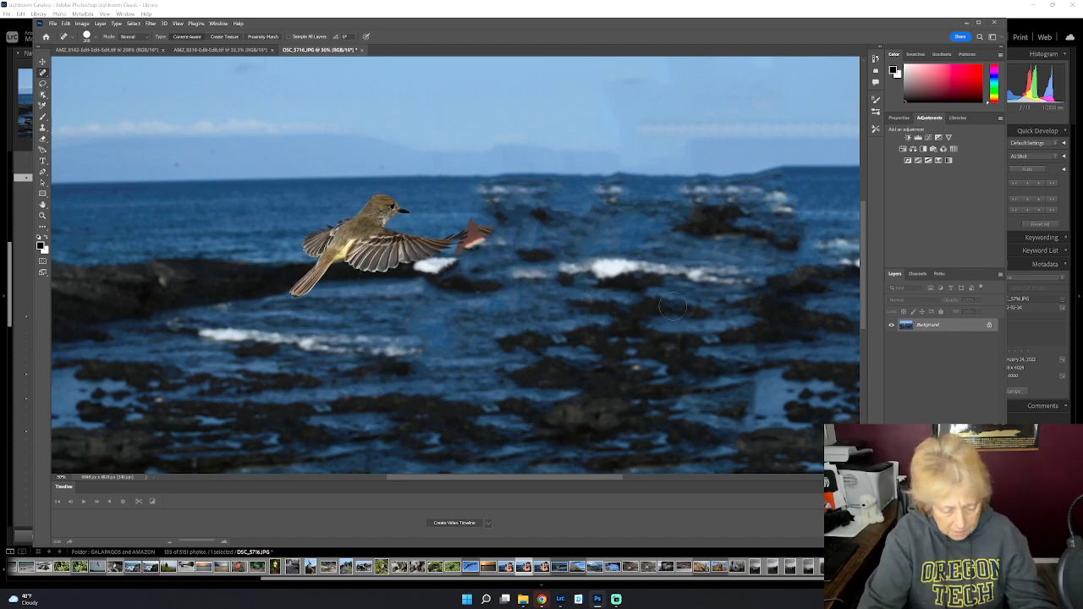
# Step: Zoom to 100%, shrink the brush, and heal the red patch at the wingtip with repeated strokes
pyautogui.hotkey('ctrl', '+')
pyautogui.hotkey('ctrl', '+')
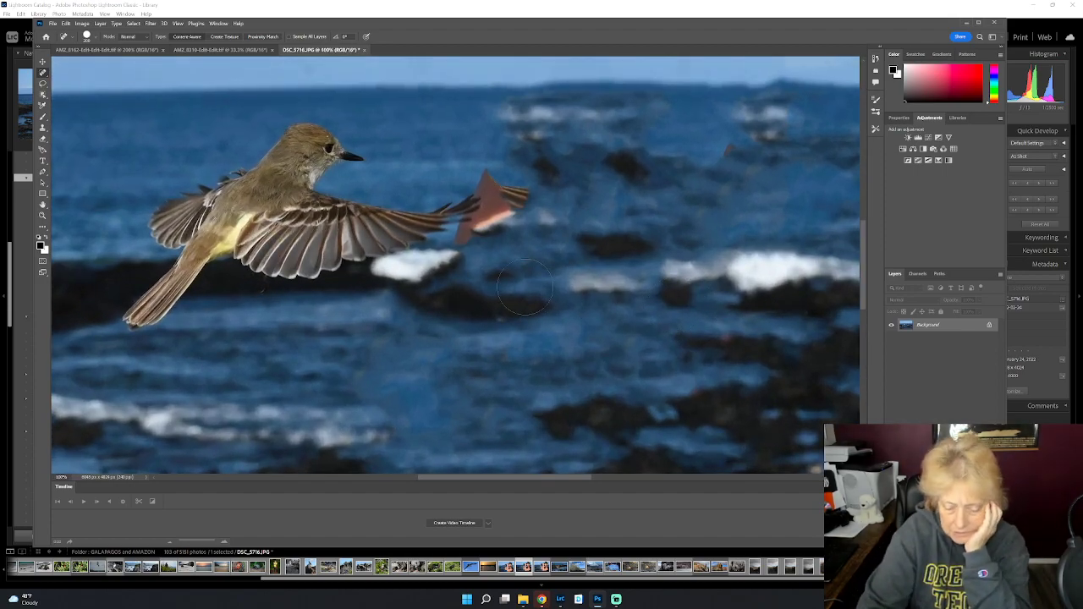
pyautogui.press('[')
pyautogui.press('[')
pyautogui.press('[')
pyautogui.press('[')
pyautogui.press('[')
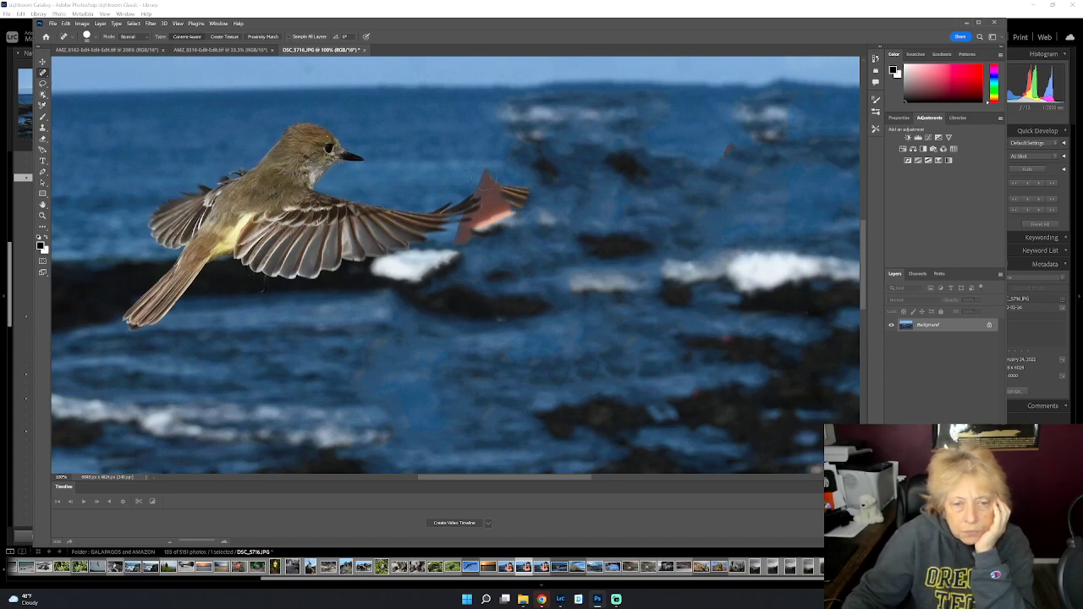
pyautogui.moveTo(485, 178)
pyautogui.mouseDown()
pyautogui.moveTo(519, 199)
pyautogui.moveTo(462, 241)
pyautogui.moveTo(482, 243)
pyautogui.moveTo(500, 181)
pyautogui.mouseUp()
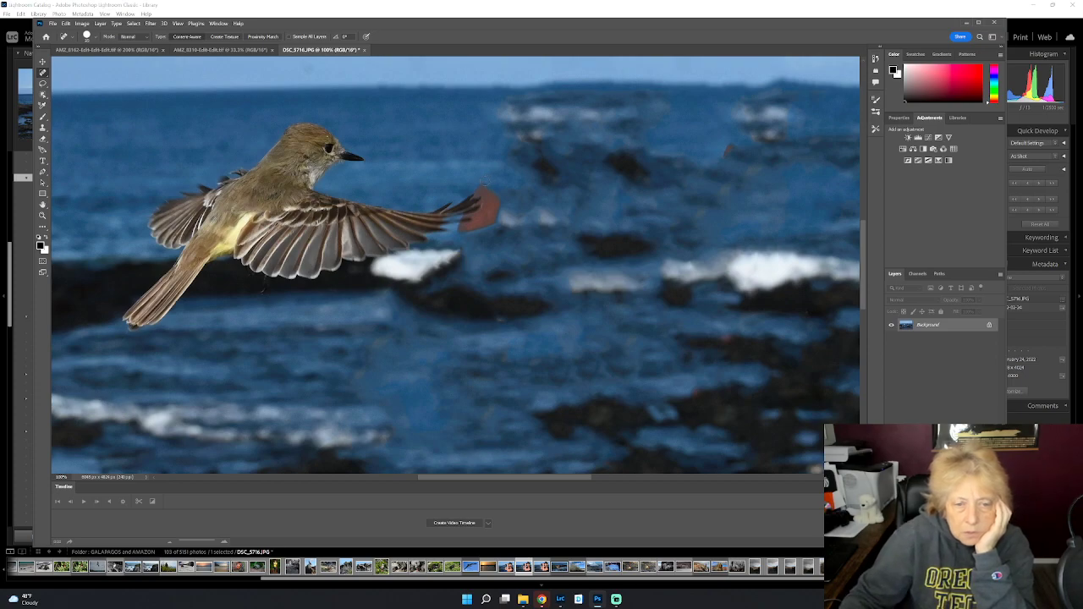
pyautogui.click(481, 189)
pyautogui.moveTo(482, 188)
pyautogui.mouseDown()
pyautogui.moveTo(498, 209)
pyautogui.moveTo(458, 233)
pyautogui.moveTo(492, 206)
pyautogui.moveTo(479, 187)
pyautogui.moveTo(490, 210)
pyautogui.mouseUp()
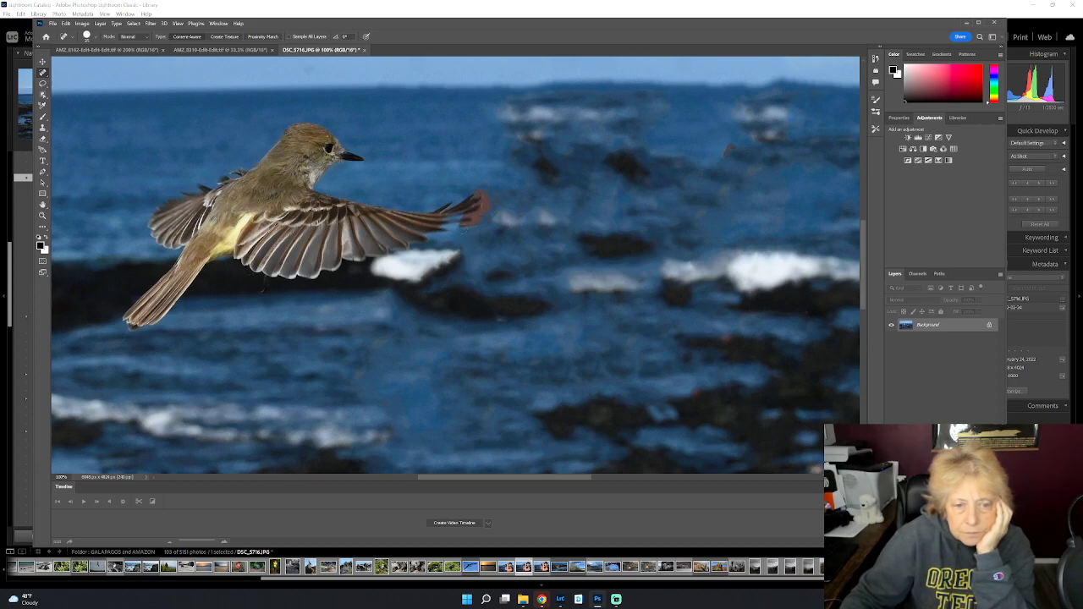
pyautogui.moveTo(463, 227); pyautogui.dragTo(475, 225)
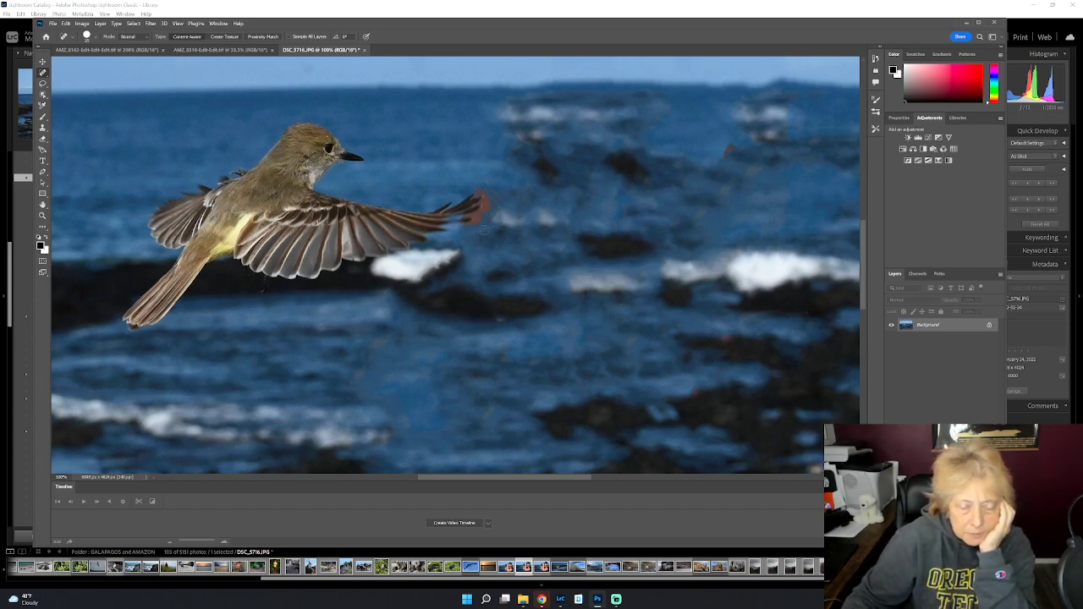
pyautogui.moveTo(471, 226); pyautogui.dragTo(479, 221)
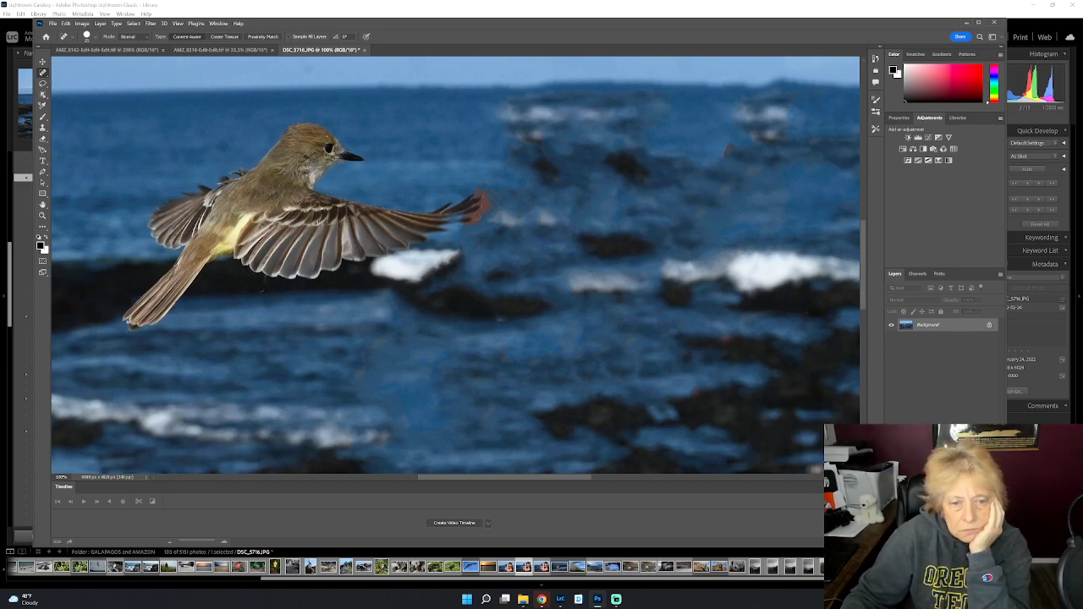
pyautogui.moveTo(476, 218)
pyautogui.mouseDown()
pyautogui.moveTo(487, 205)
pyautogui.moveTo(478, 197)
pyautogui.mouseUp()
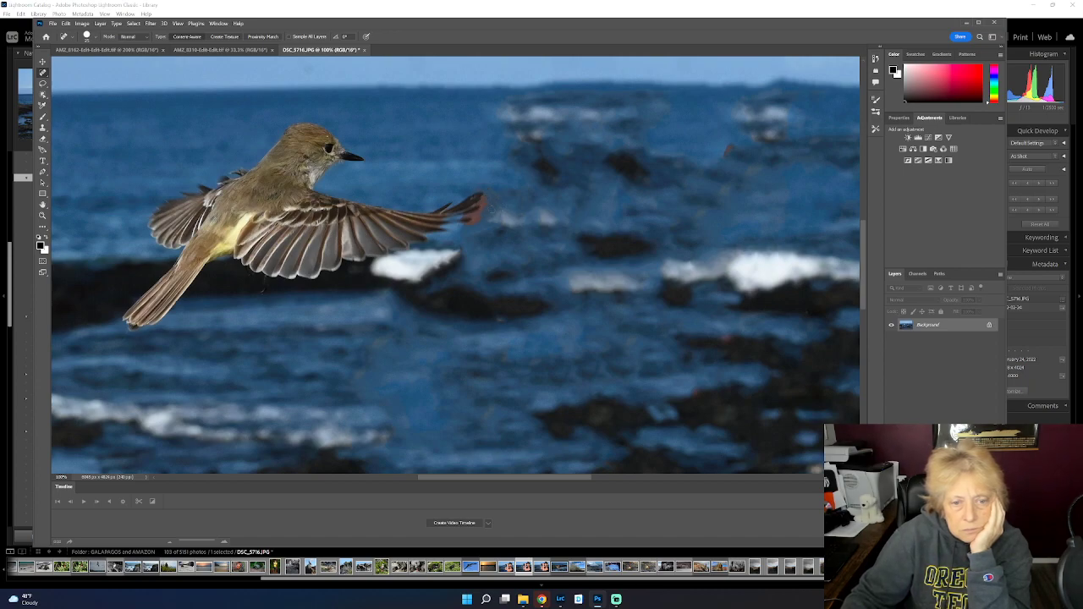
pyautogui.moveTo(476, 194)
pyautogui.mouseDown()
pyautogui.moveTo(493, 201)
pyautogui.moveTo(478, 220)
pyautogui.mouseUp()
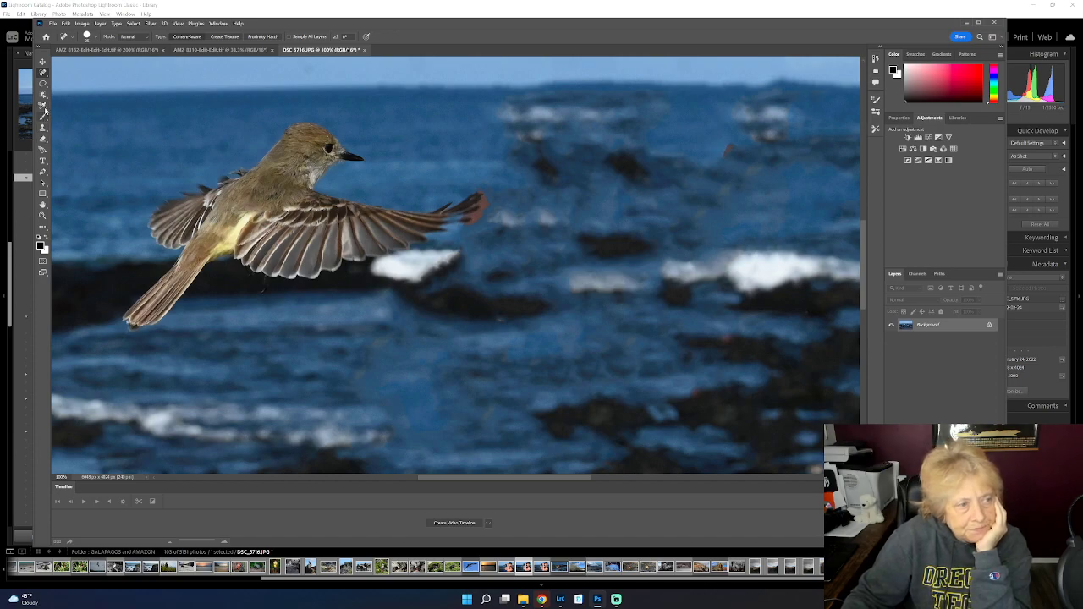
# Step: Select the Clone Stamp Tool from the stamp flyout, then open the Windows Start menu
pyautogui.click(43, 127)
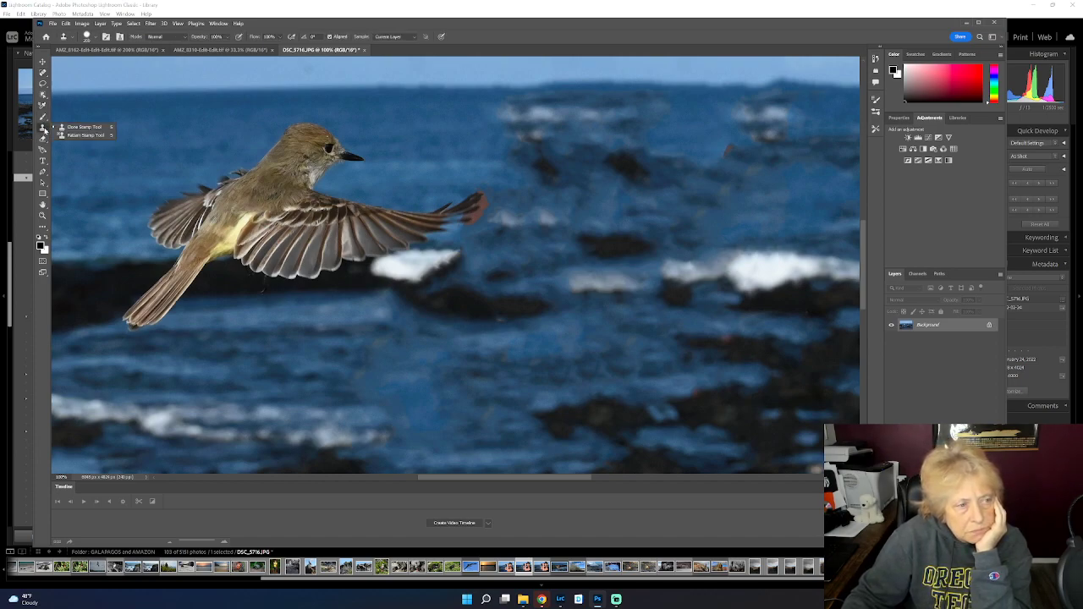
pyautogui.click(68, 127)
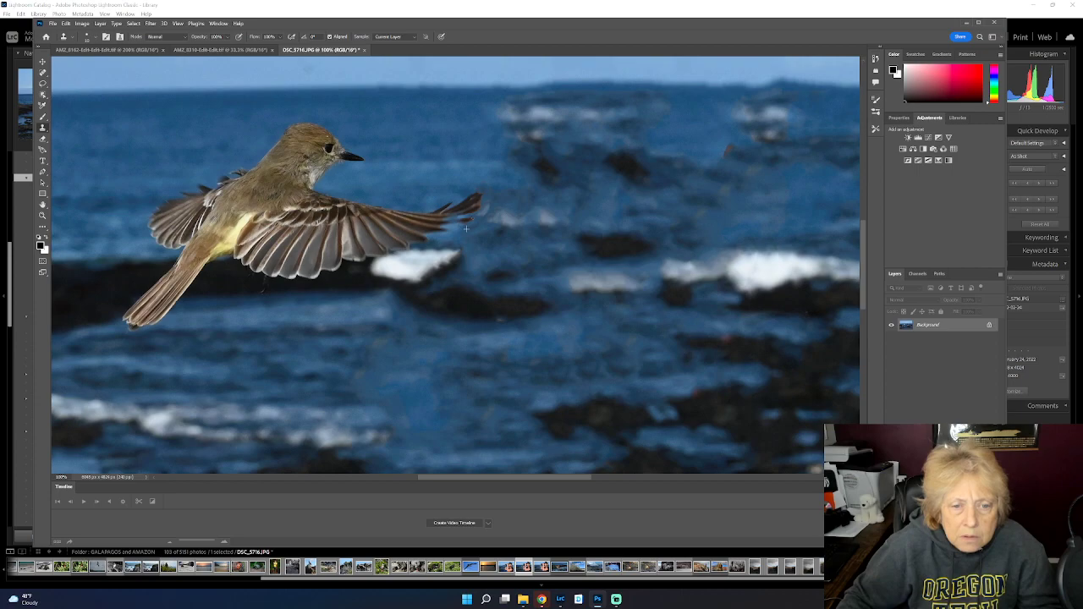
pyautogui.press('super')
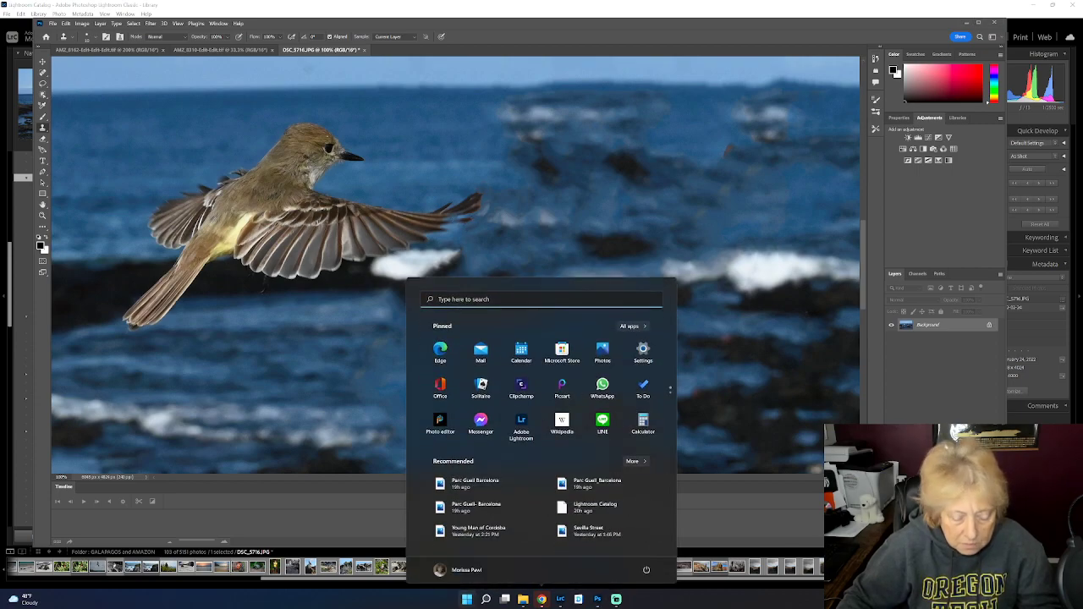
# Step: Dismiss the Start menu to bring Photoshop and DSC_5716.JPG back into view
pyautogui.press('super')
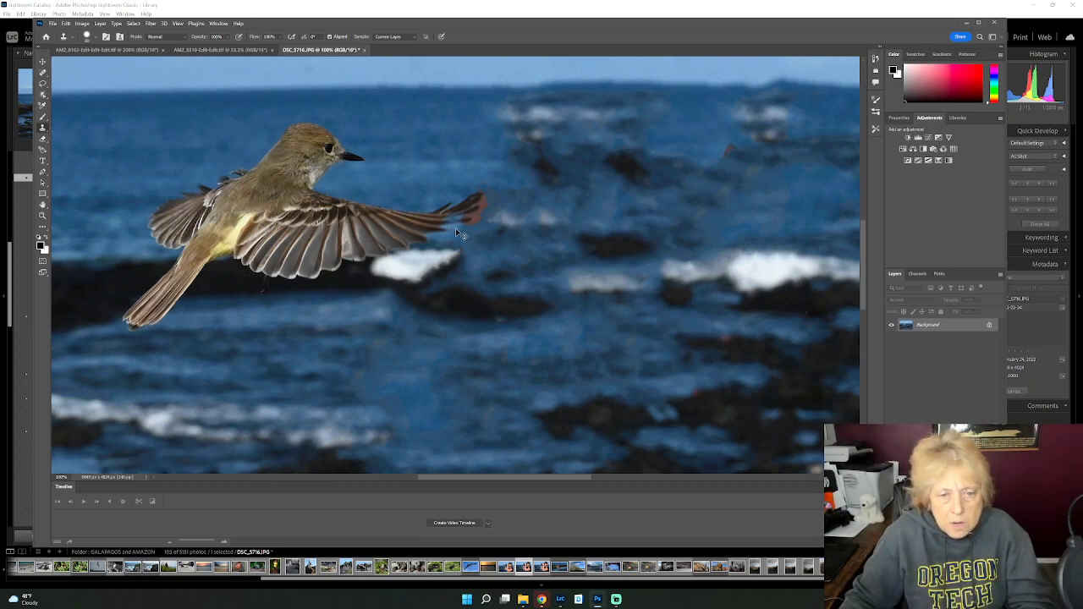
# Step: Clone-stamp texture past the bird's wingtip, then return to the Spot Healing Brush
pyautogui.moveTo(491, 216)
pyautogui.mouseDown()
pyautogui.moveTo(477, 210)
pyautogui.moveTo(523, 215)
pyautogui.mouseUp()
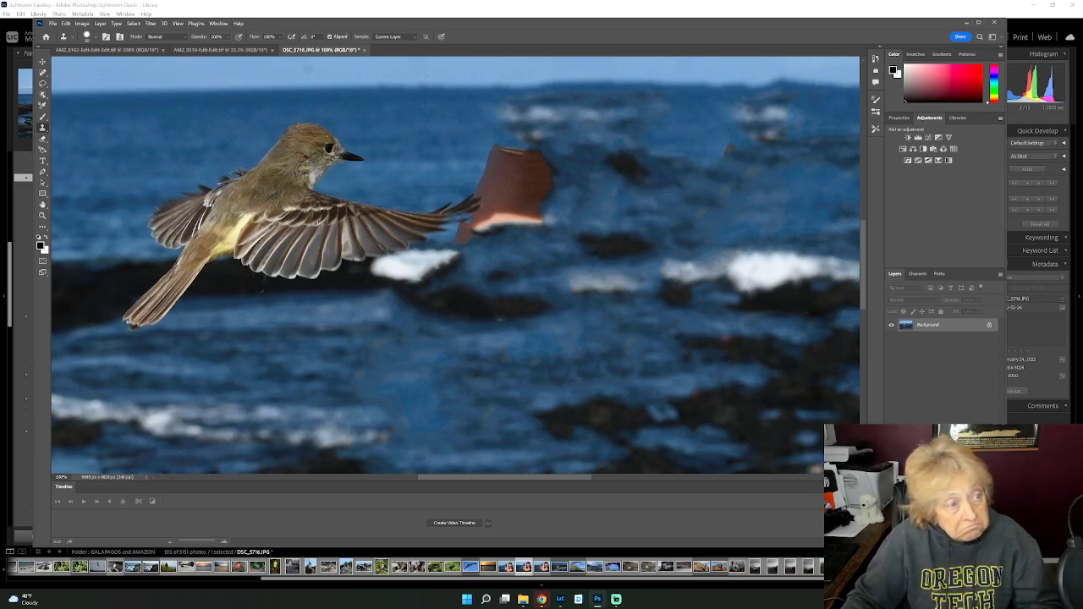
pyautogui.click(44, 73)
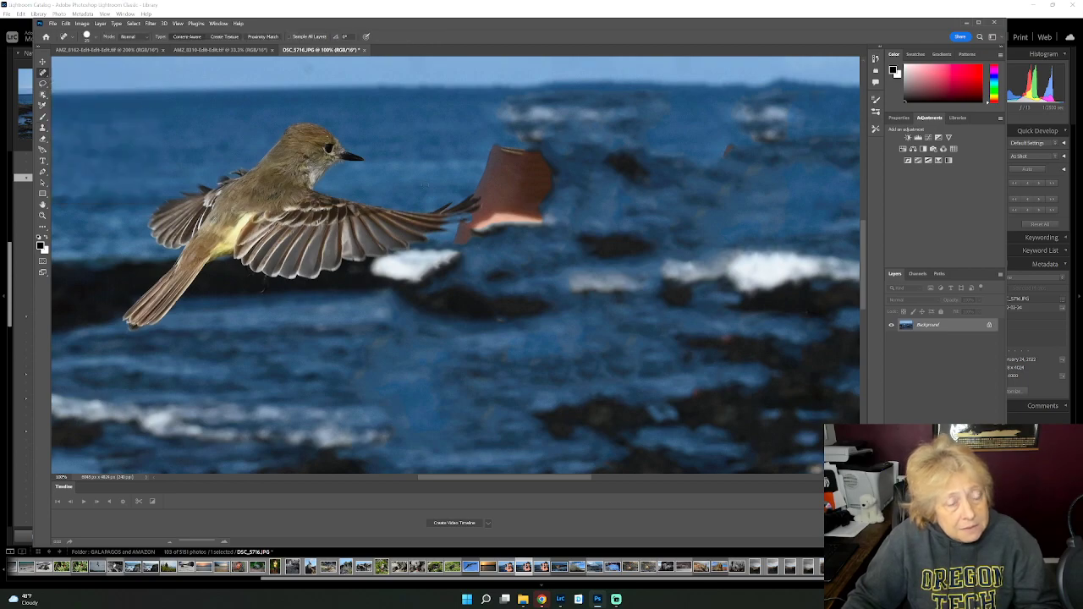
# Step: Heal the reddish patch beyond the wingtip with Spot Healing strokes, undoing one bad stroke
pyautogui.moveTo(464, 240)
pyautogui.mouseDown()
pyautogui.moveTo(462, 226)
pyautogui.moveTo(546, 222)
pyautogui.moveTo(492, 217)
pyautogui.moveTo(531, 225)
pyautogui.mouseUp()
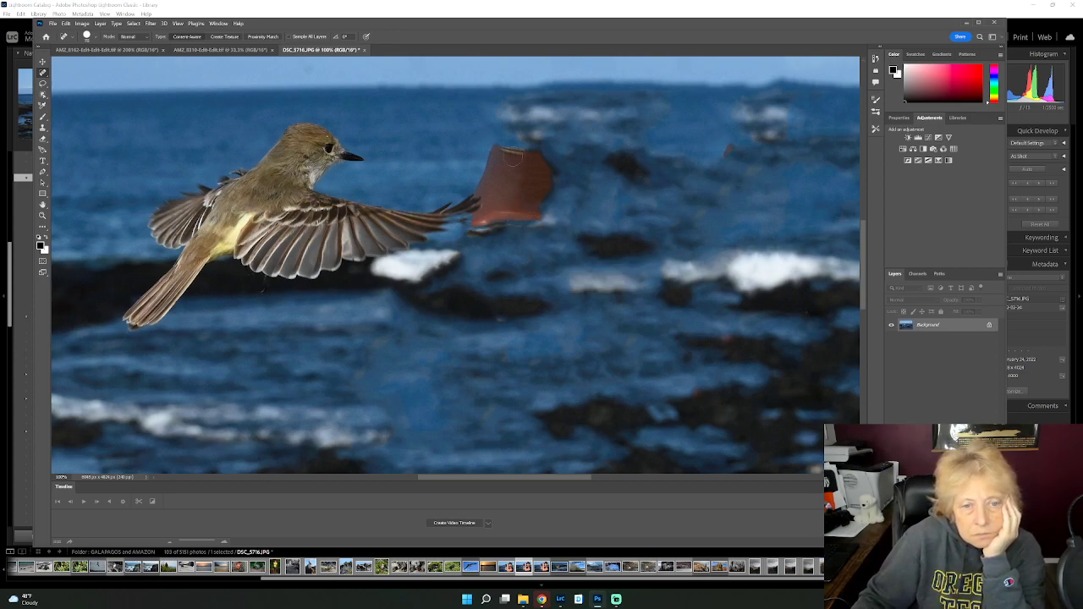
pyautogui.moveTo(508, 150)
pyautogui.mouseDown()
pyautogui.moveTo(526, 157)
pyautogui.moveTo(543, 187)
pyautogui.moveTo(526, 174)
pyautogui.moveTo(555, 193)
pyautogui.moveTo(490, 172)
pyautogui.moveTo(541, 185)
pyautogui.mouseUp()
pyautogui.moveTo(478, 174)
pyautogui.mouseDown()
pyautogui.moveTo(525, 176)
pyautogui.moveTo(551, 193)
pyautogui.moveTo(486, 170)
pyautogui.moveTo(535, 217)
pyautogui.moveTo(508, 219)
pyautogui.moveTo(512, 186)
pyautogui.moveTo(504, 214)
pyautogui.moveTo(501, 179)
pyautogui.moveTo(484, 176)
pyautogui.moveTo(496, 214)
pyautogui.moveTo(472, 228)
pyautogui.mouseUp()
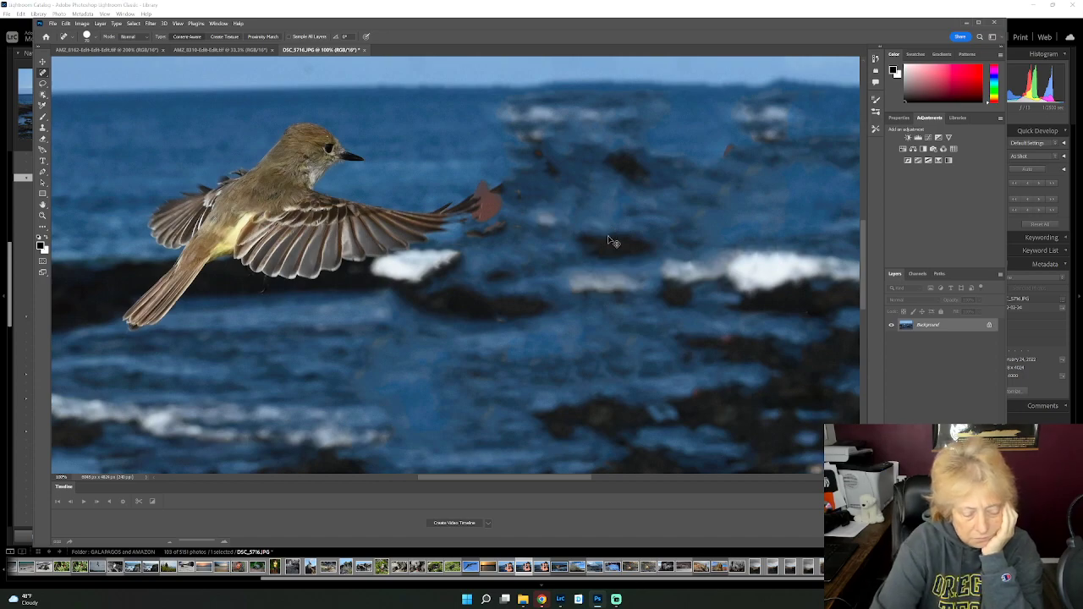
pyautogui.hotkey('ctrl', 'z')
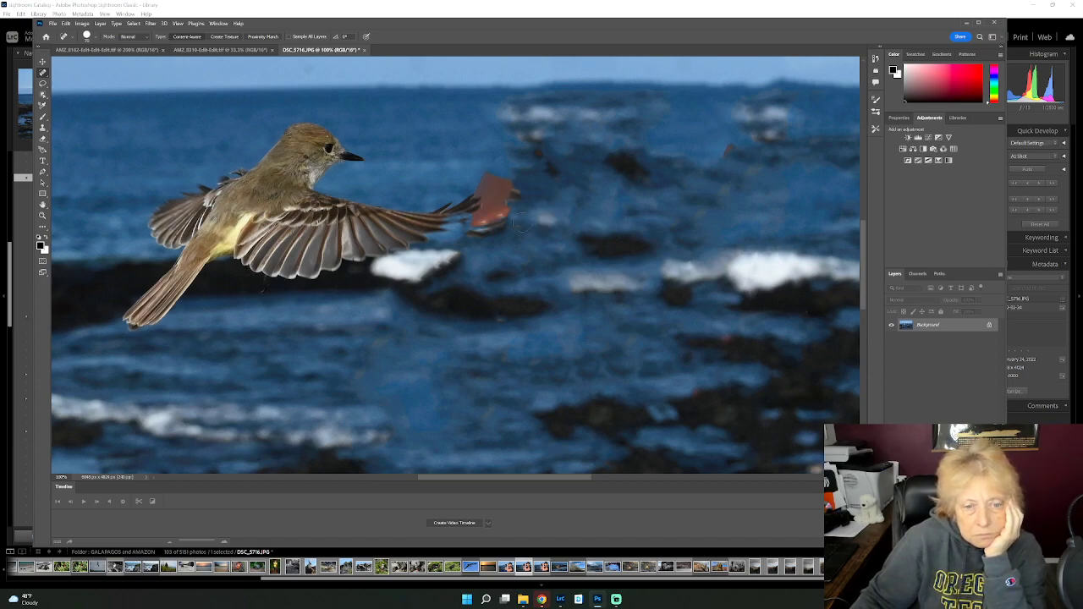
pyautogui.moveTo(475, 230)
pyautogui.mouseDown()
pyautogui.moveTo(514, 218)
pyautogui.moveTo(473, 232)
pyautogui.moveTo(523, 215)
pyautogui.moveTo(506, 218)
pyautogui.moveTo(511, 188)
pyautogui.moveTo(501, 214)
pyautogui.moveTo(494, 171)
pyautogui.moveTo(499, 222)
pyautogui.mouseUp()
# Step: Touch up the remaining red along the patch and the very tip of the wing
pyautogui.moveTo(476, 180)
pyautogui.mouseDown()
pyautogui.moveTo(487, 235)
pyautogui.moveTo(506, 233)
pyautogui.moveTo(485, 223)
pyautogui.moveTo(493, 195)
pyautogui.mouseUp()
pyautogui.click(490, 238)
pyautogui.click(487, 182)
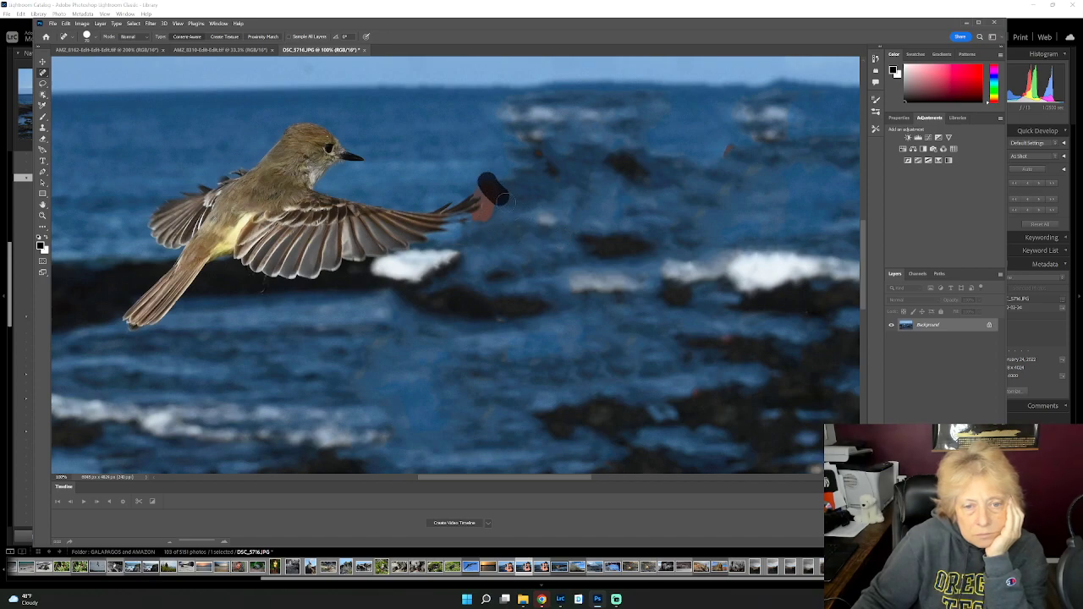
pyautogui.click(490, 189)
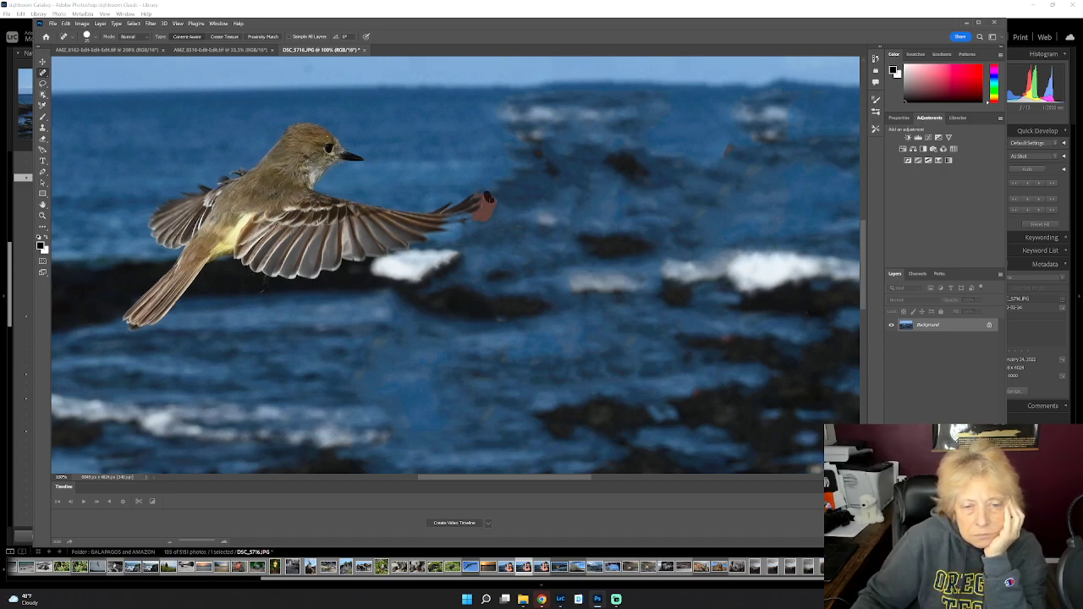
pyautogui.moveTo(488, 198); pyautogui.dragTo(478, 217)
pyautogui.click(482, 208)
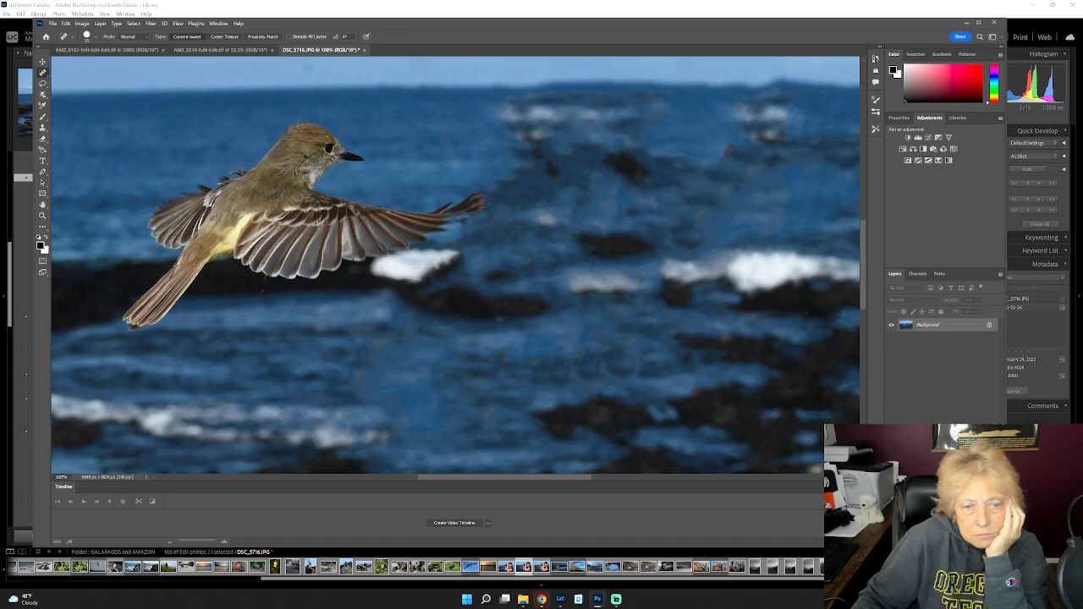
pyautogui.moveTo(479, 208); pyautogui.dragTo(491, 206)
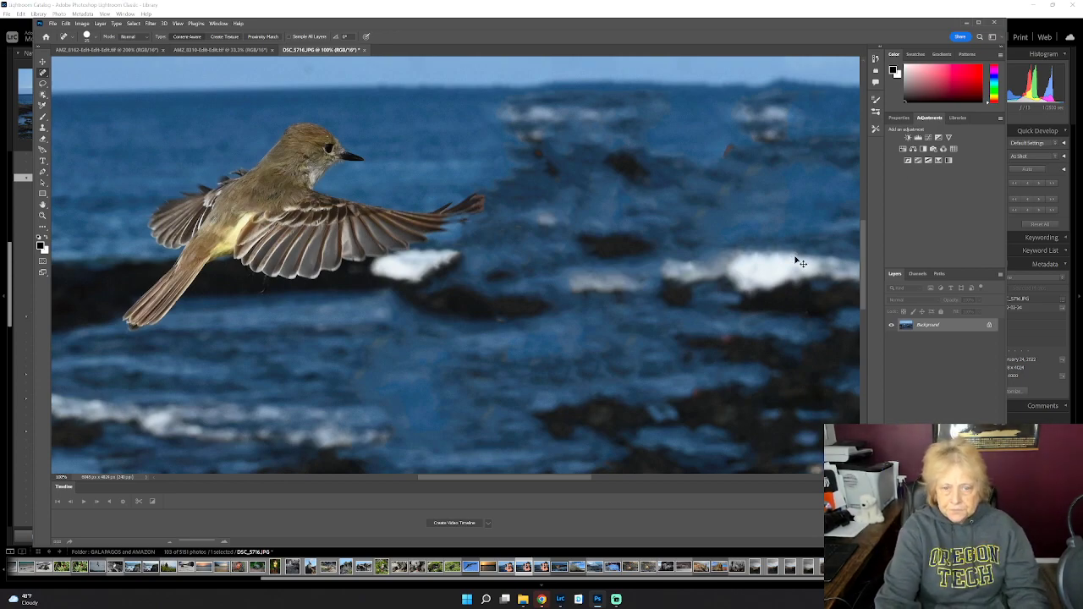
# Step: Zoom out to 50% and beyond to see the whole bird photo
pyautogui.hotkey('ctrl', '-')
pyautogui.hotkey('ctrl', '-')
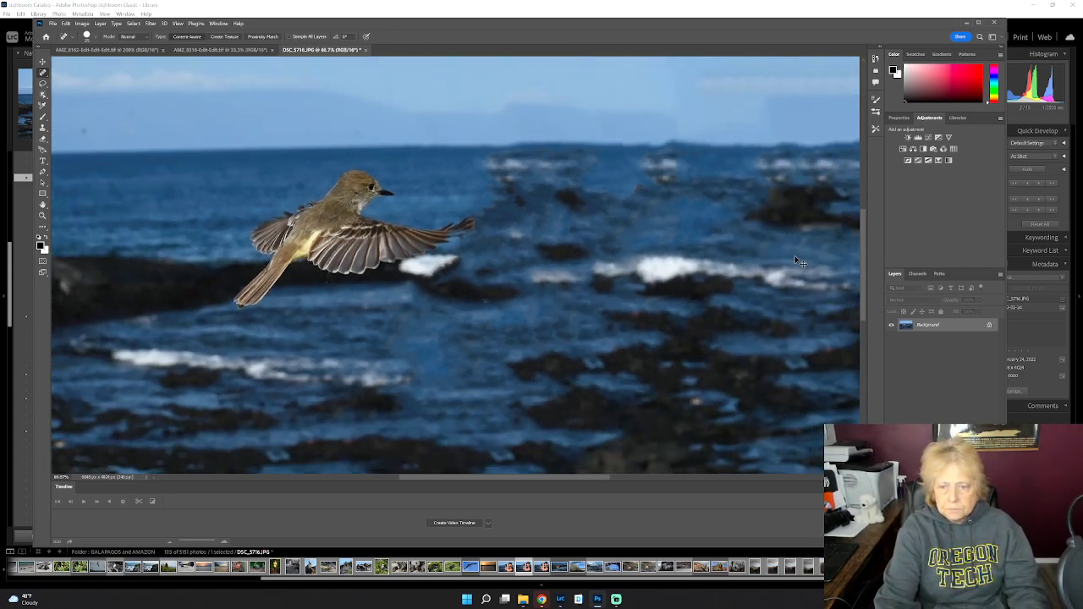
pyautogui.hotkey('ctrl', '-')
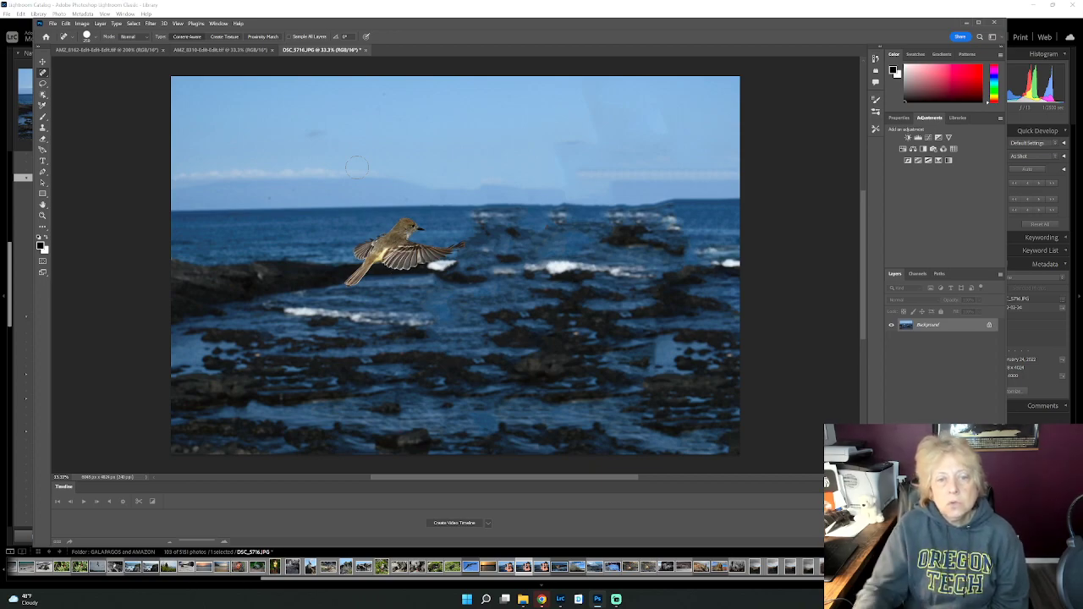
# Step: Spot-heal three dark specks and blemishes in the sky
pyautogui.click(269, 196)
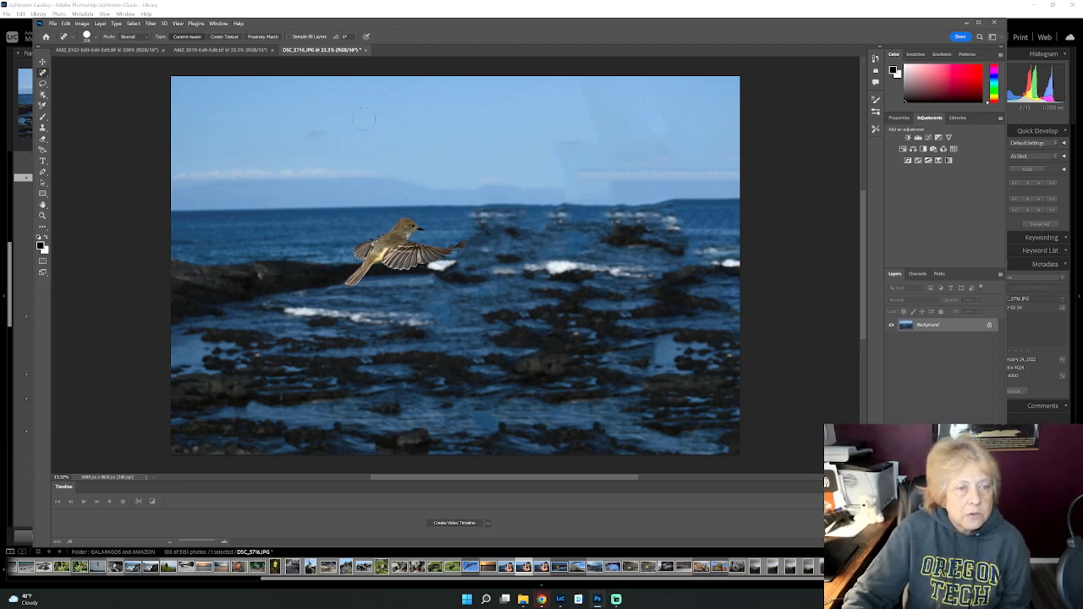
pyautogui.click(315, 132)
pyautogui.click(385, 96)
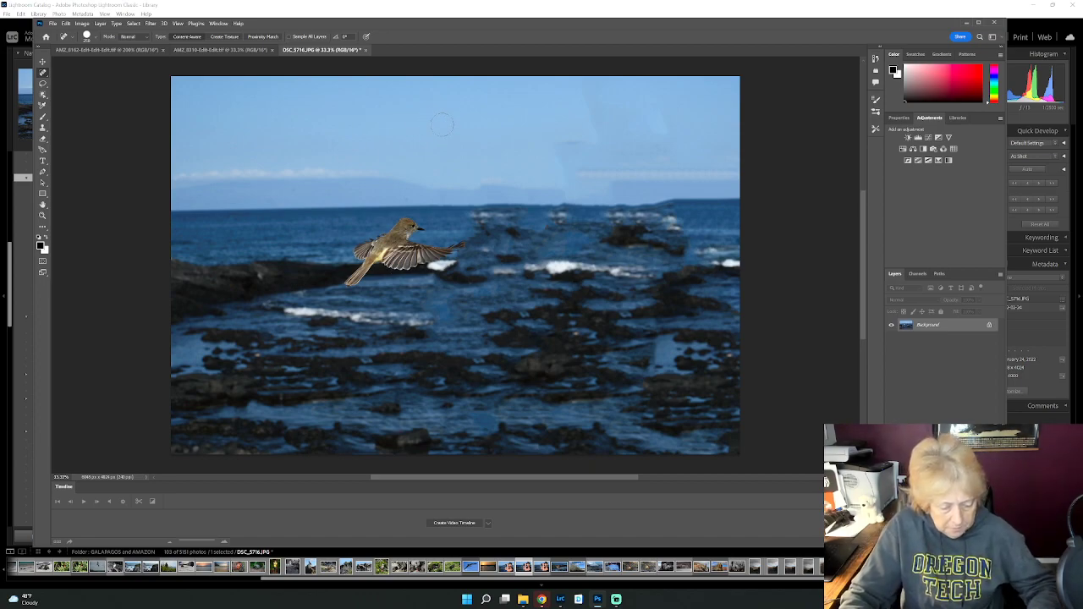
# Step: Clone sampled clean sky over the hazy band above the horizon, redoing one stroke
pyautogui.click(44, 129)
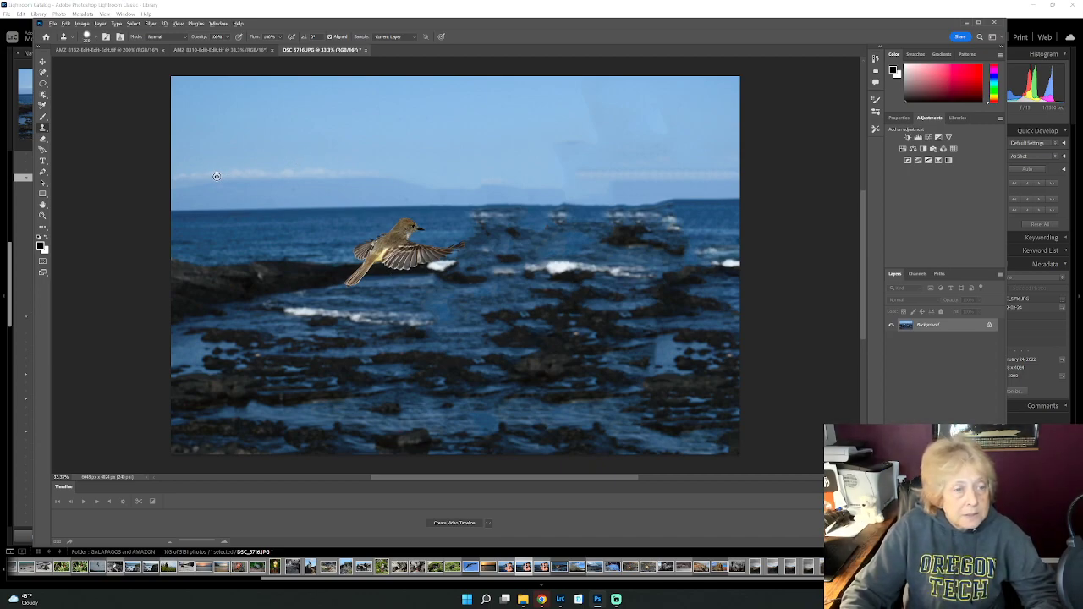
pyautogui.moveTo(380, 180); pyautogui.dragTo(616, 179)
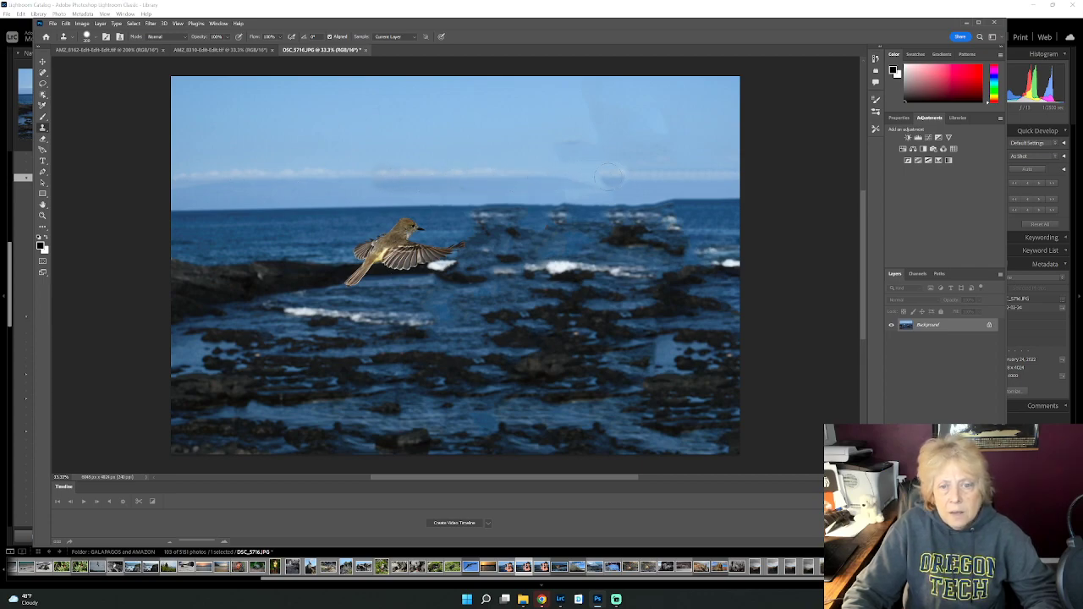
pyautogui.hotkey('ctrl', 'z')
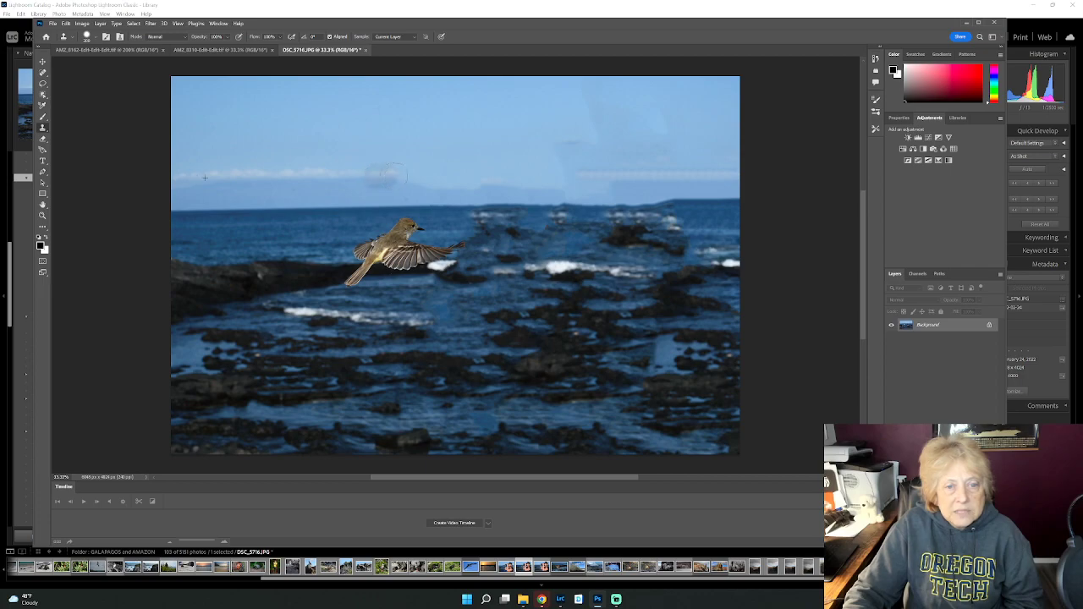
pyautogui.moveTo(385, 175); pyautogui.dragTo(546, 181)
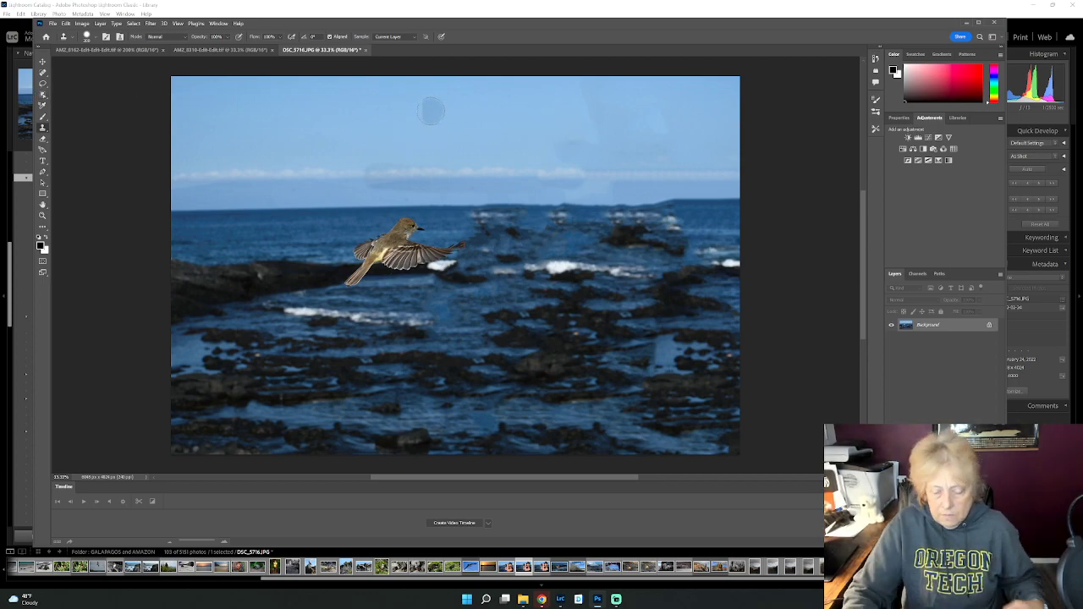
pyautogui.press(']')
pyautogui.press(']')
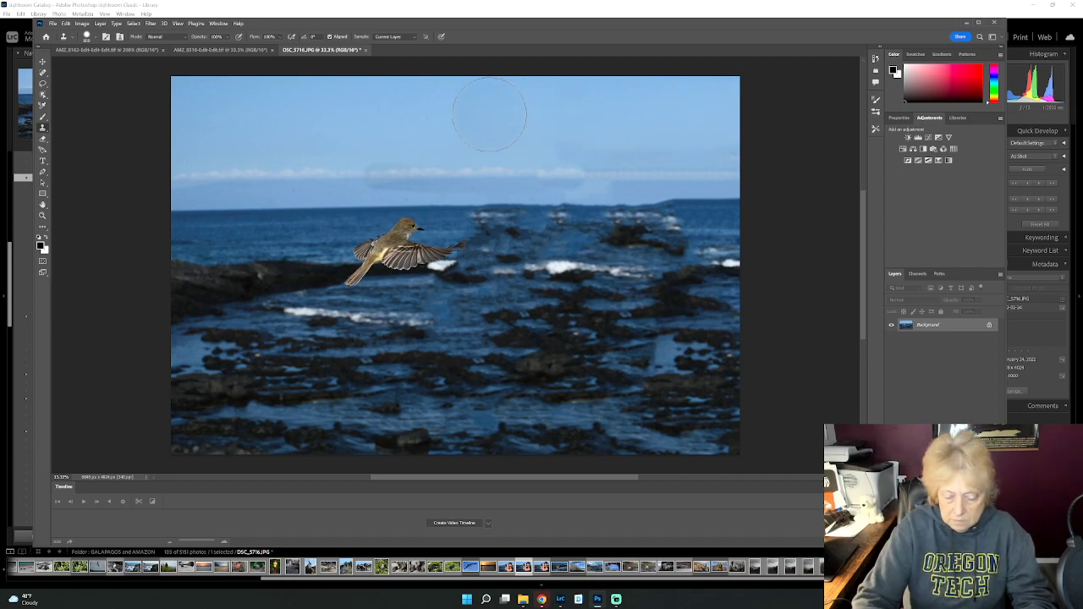
pyautogui.press('[')
pyautogui.press('[')
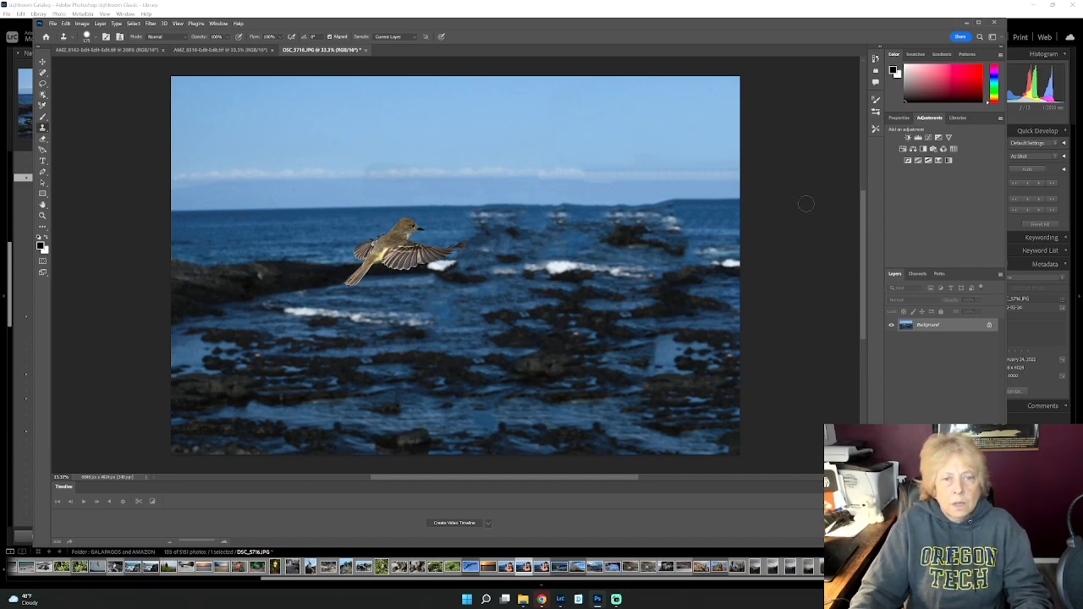
# Step: Zoom to 50% and heal a small sky spot with content-aware Spot Healing
pyautogui.hotkey('ctrl', '+')
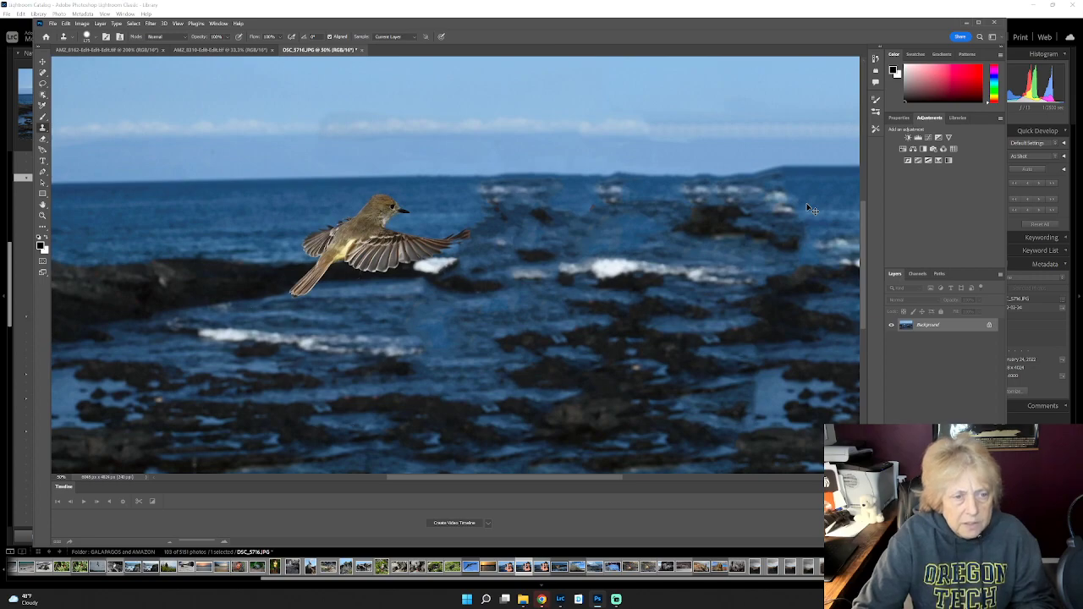
pyautogui.scroll(2, 404, 110)
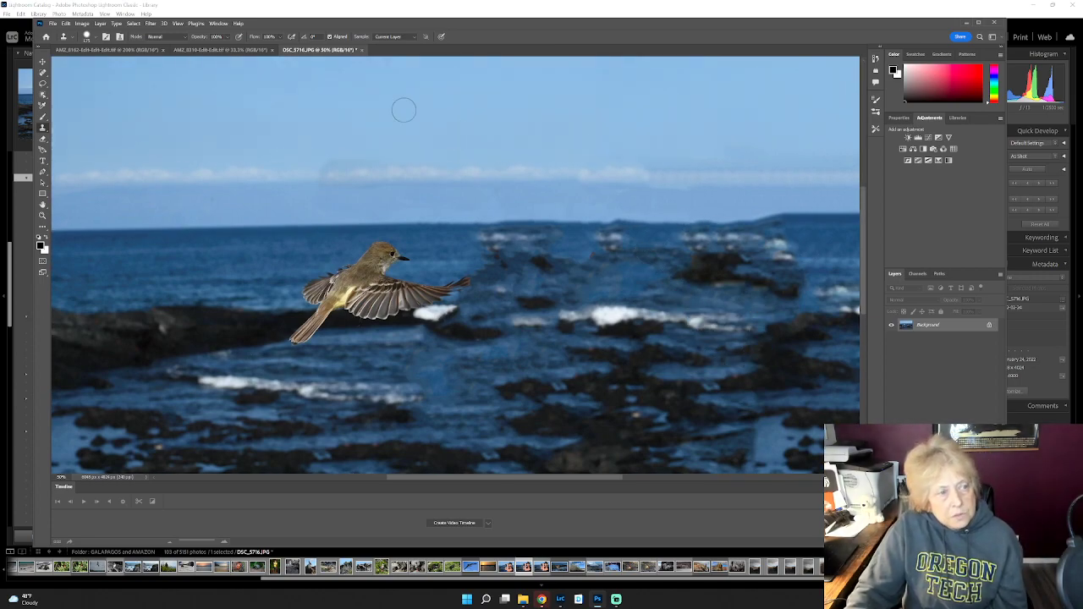
pyautogui.click(41, 73)
pyautogui.scroll(4, 644, 290)
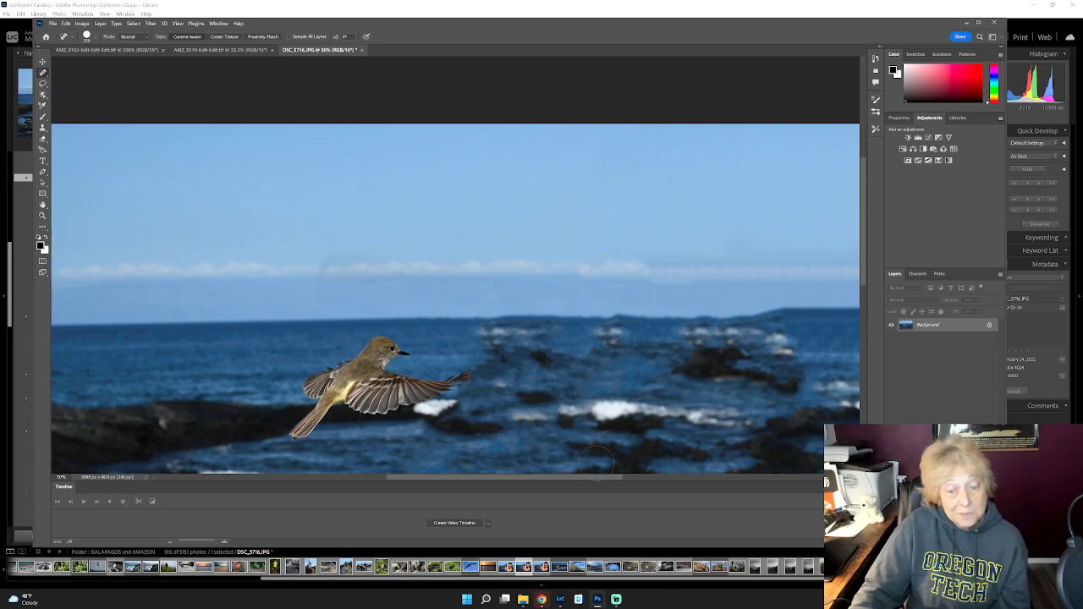
pyautogui.moveTo(583, 477); pyautogui.dragTo(544, 481)
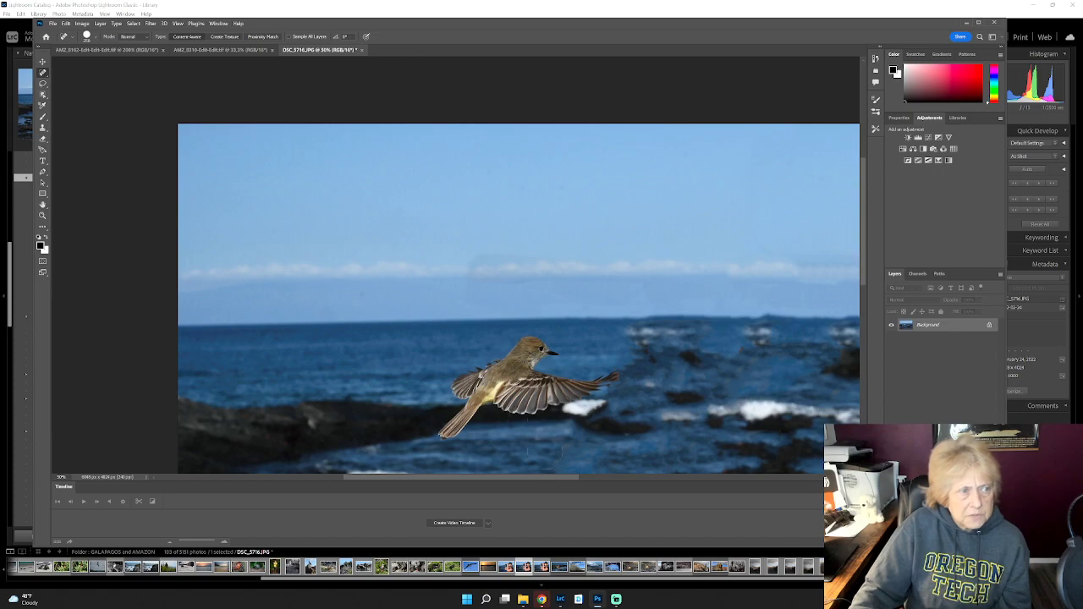
pyautogui.click(489, 259)
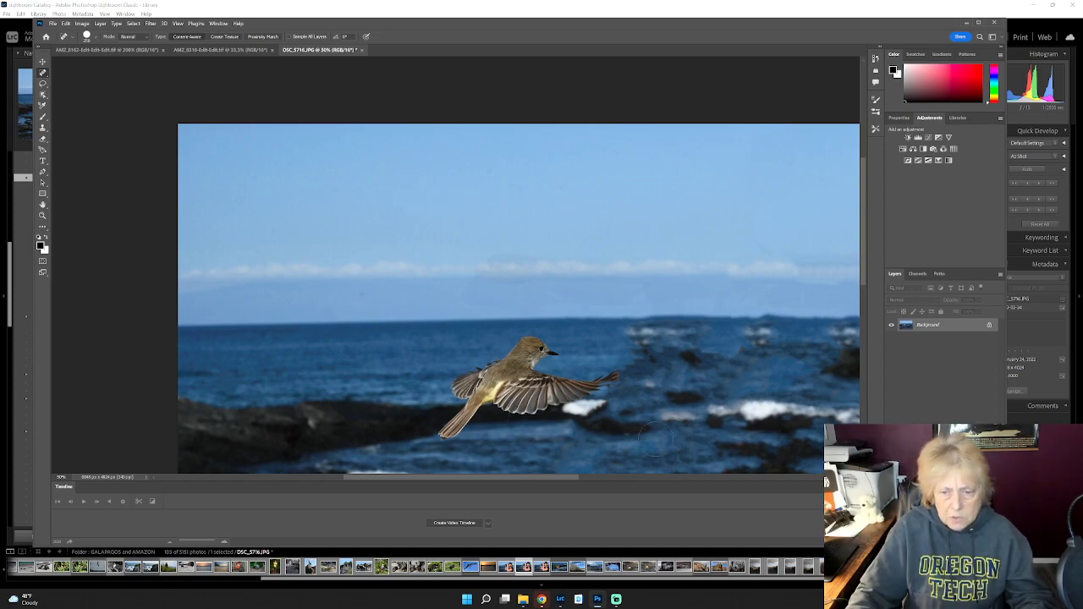
# Step: Pan down to inspect the rocky shore up close
pyautogui.scroll(-5, 656, 438)
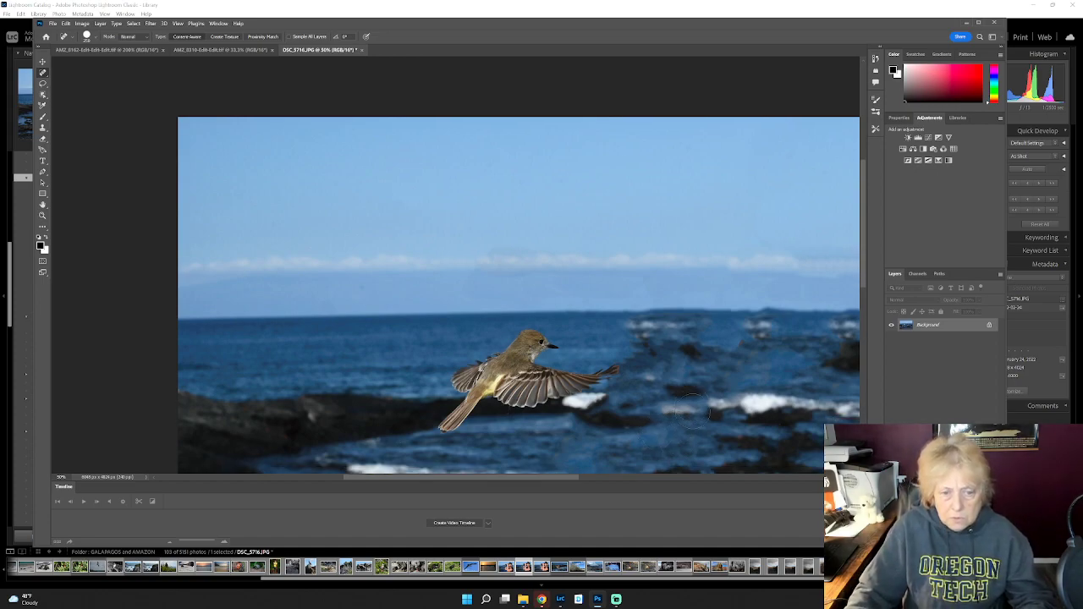
pyautogui.scroll(-5, 689, 412)
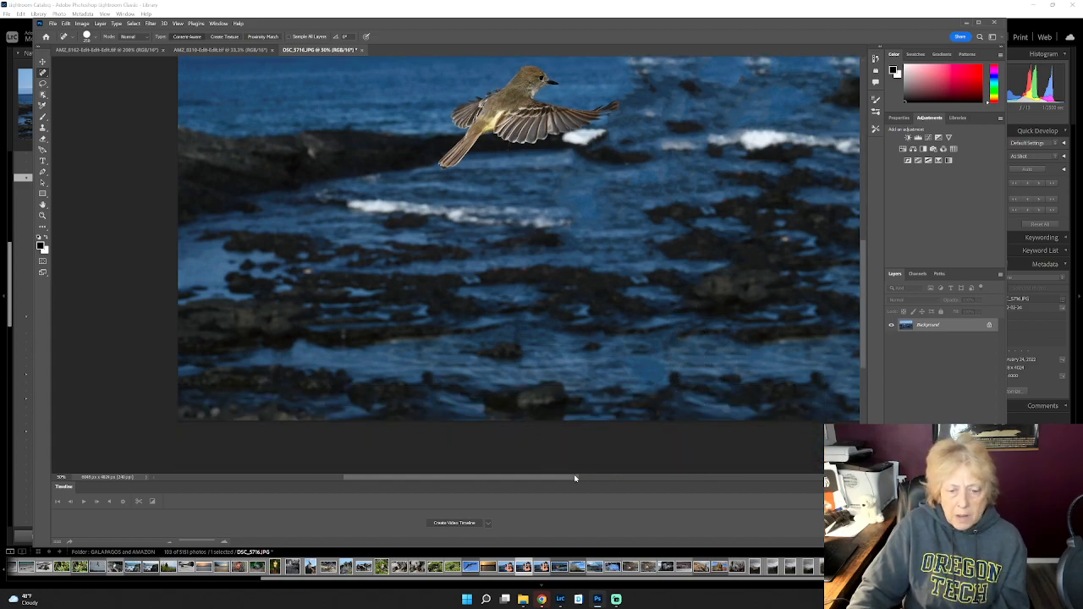
pyautogui.moveTo(575, 479); pyautogui.dragTo(677, 483)
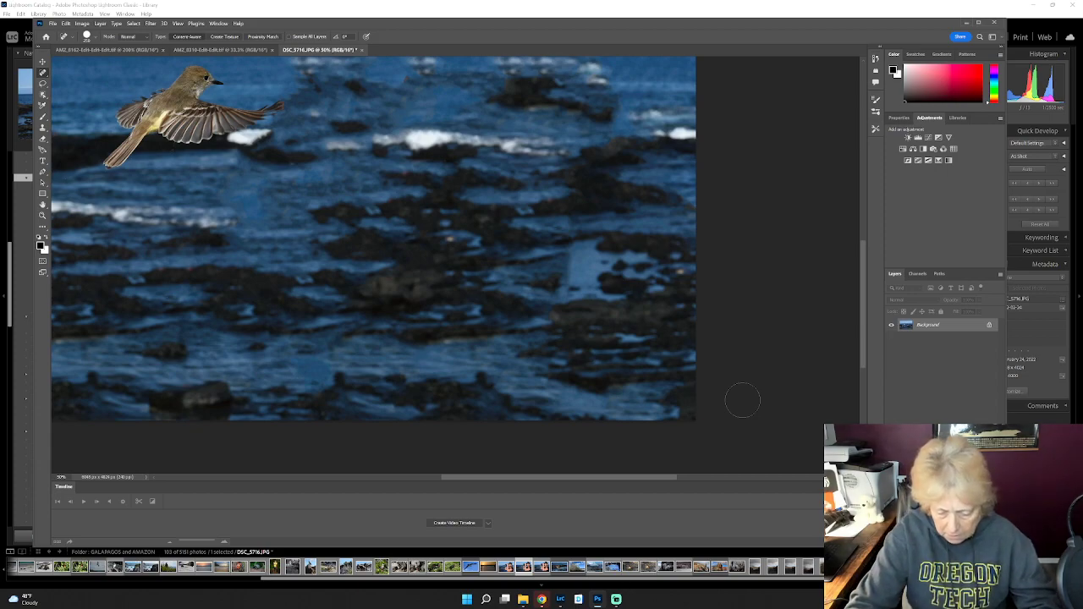
pyautogui.hotkey('ctrl', '-')
pyautogui.hotkey('ctrl', '-')
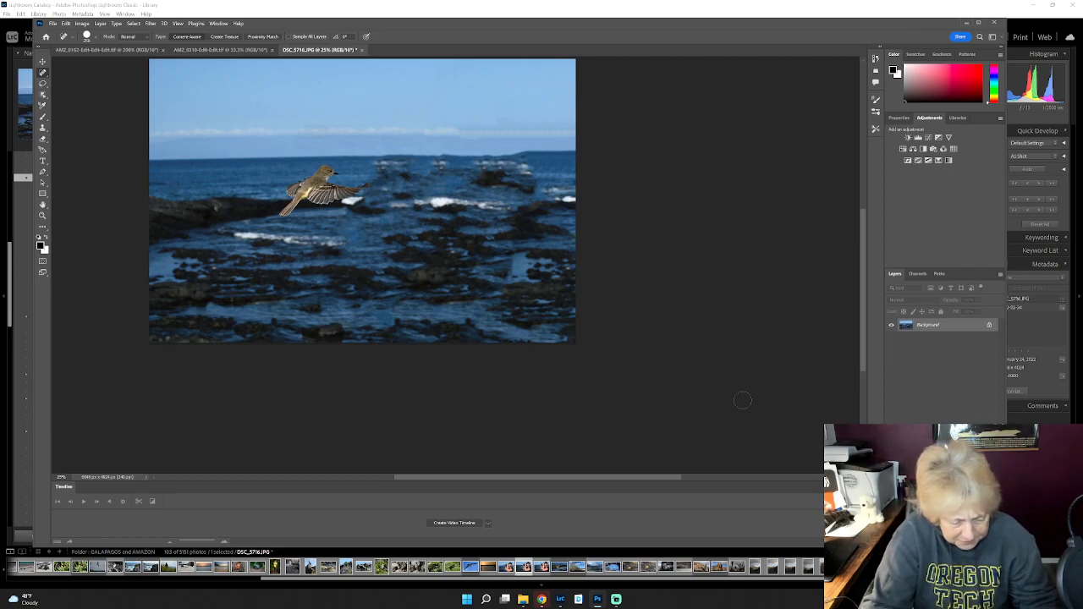
pyautogui.hotkey('ctrl', '+')
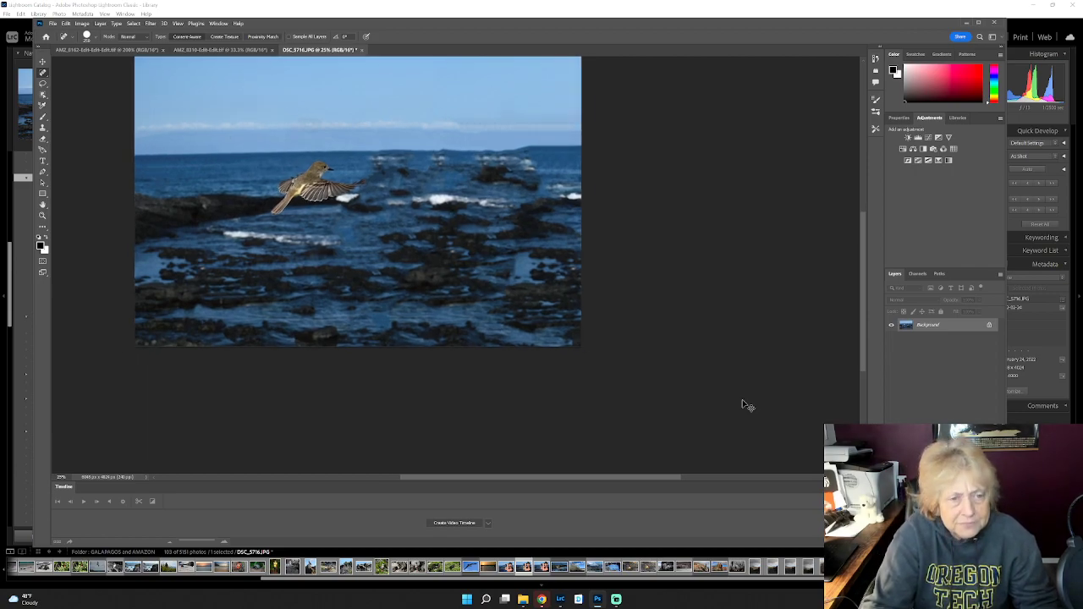
pyautogui.scroll(3, 722, 358)
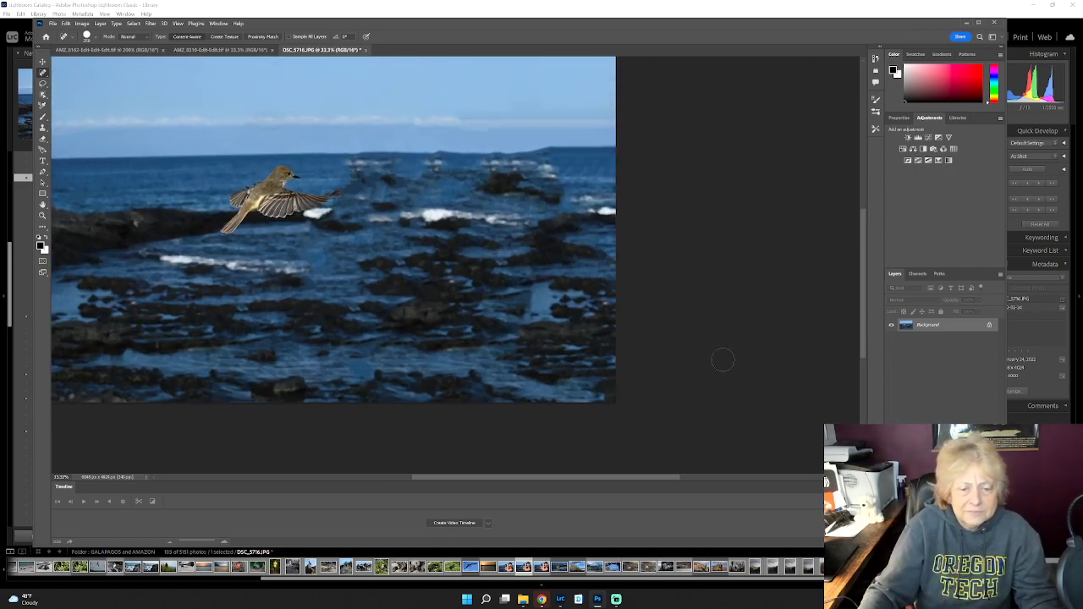
pyautogui.moveTo(590, 482); pyautogui.dragTo(525, 480)
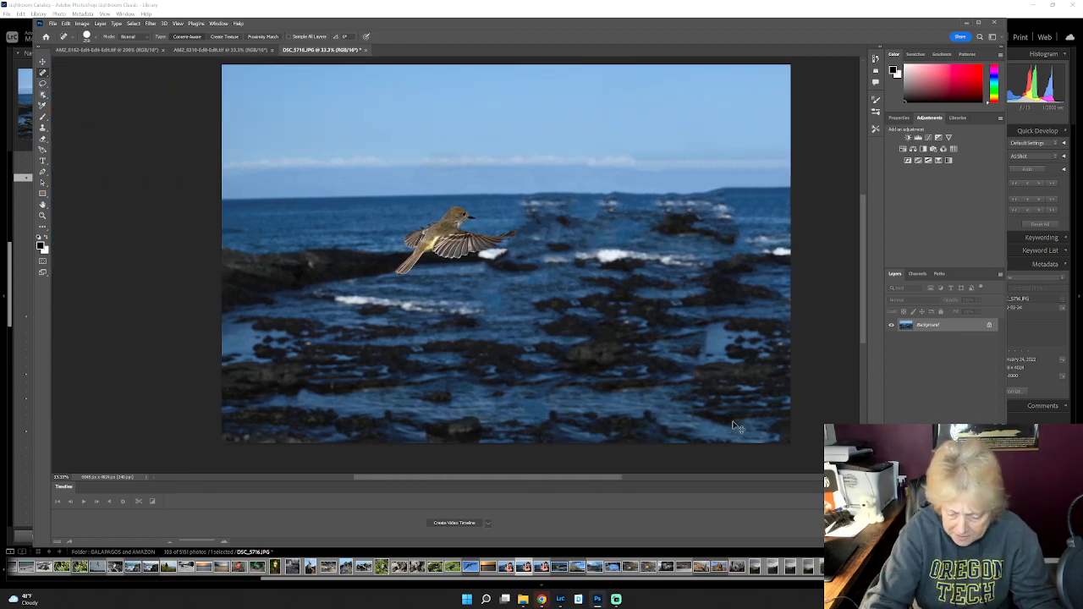
pyautogui.hotkey('ctrl', '+')
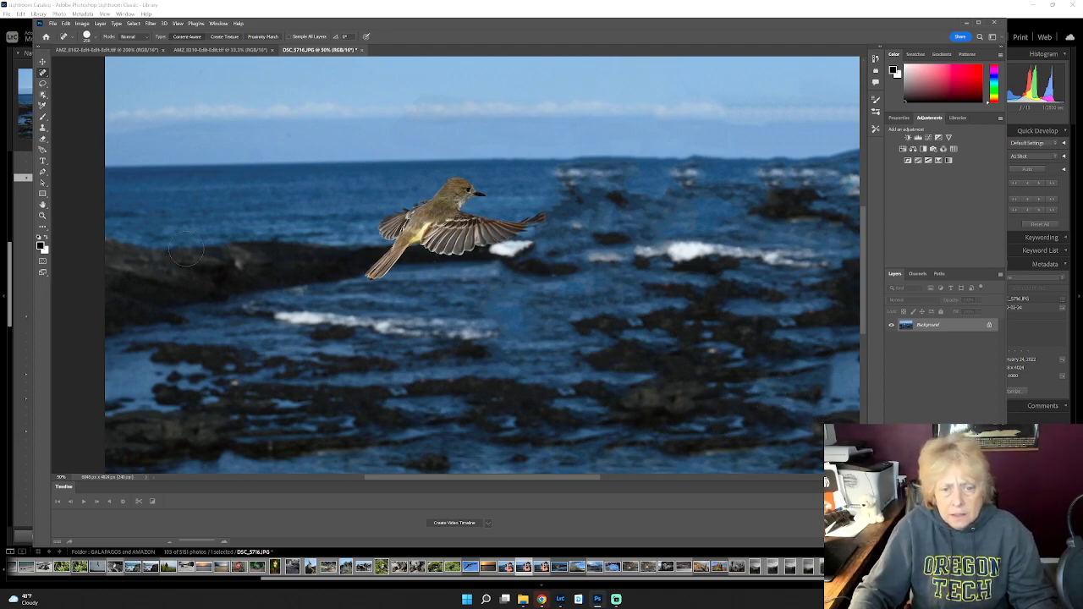
# Step: Save the retouched photo with File > Save and switch to Lightroom Classic
pyautogui.click(53, 24)
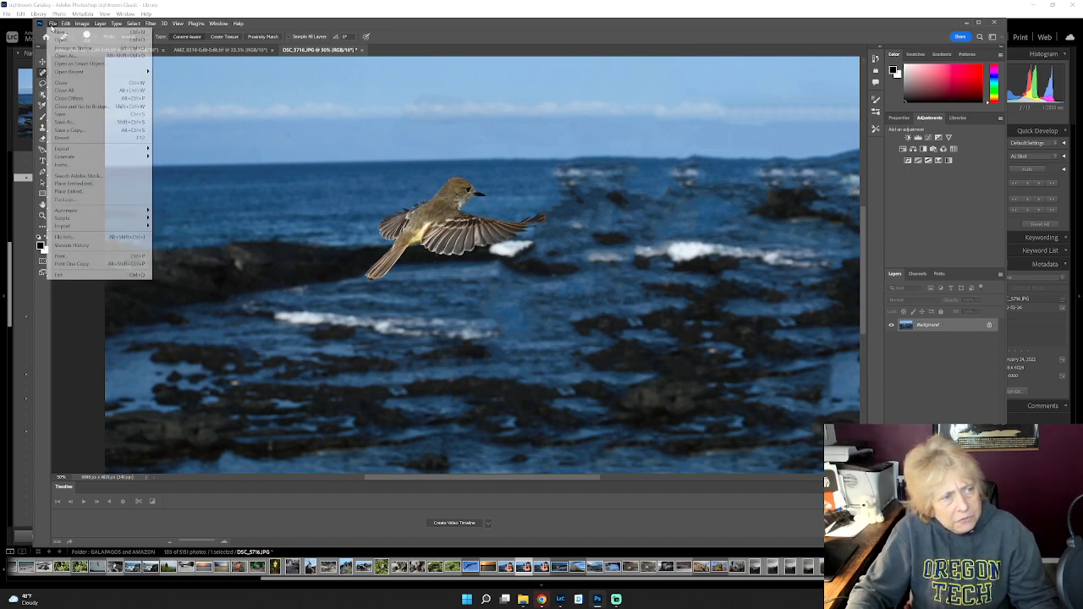
pyautogui.click(59, 116)
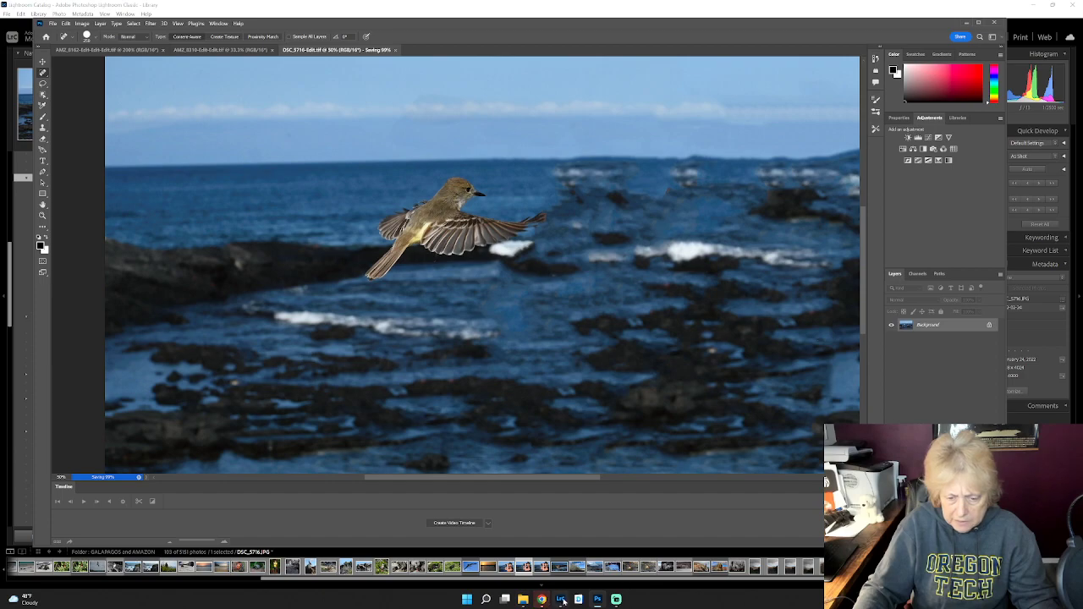
pyautogui.click(561, 599)
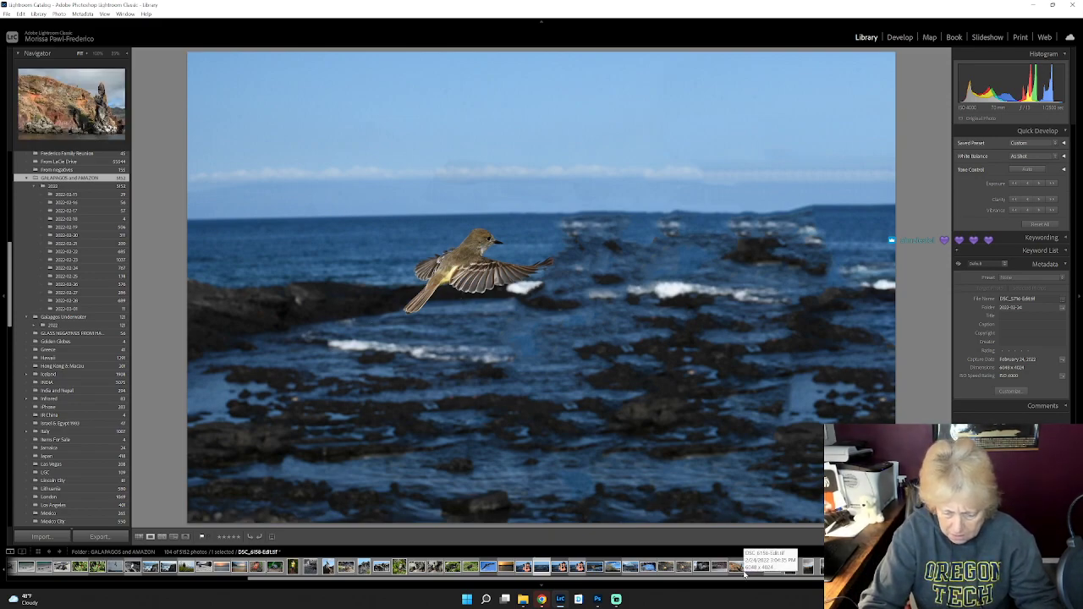
# Step: View DSC_5716-Edit.tif at 33.3% zoom in the Library
pyautogui.press('z')
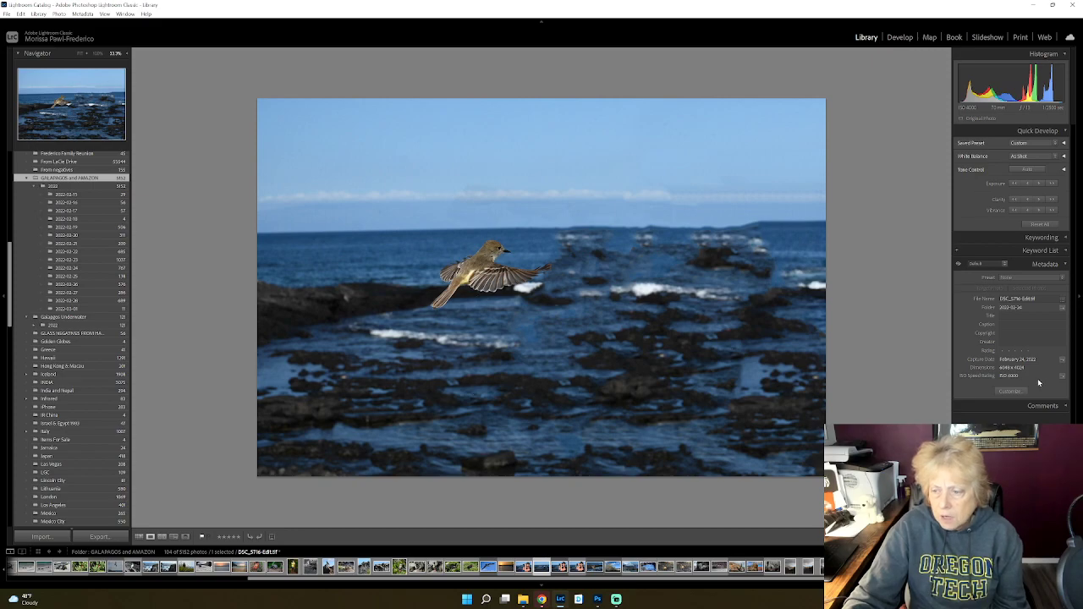
# Step: Add Lens Setting, Exposure and ISO, Focus Distance and Shutter Speed to the metadata panel
pyautogui.click(1010, 391)
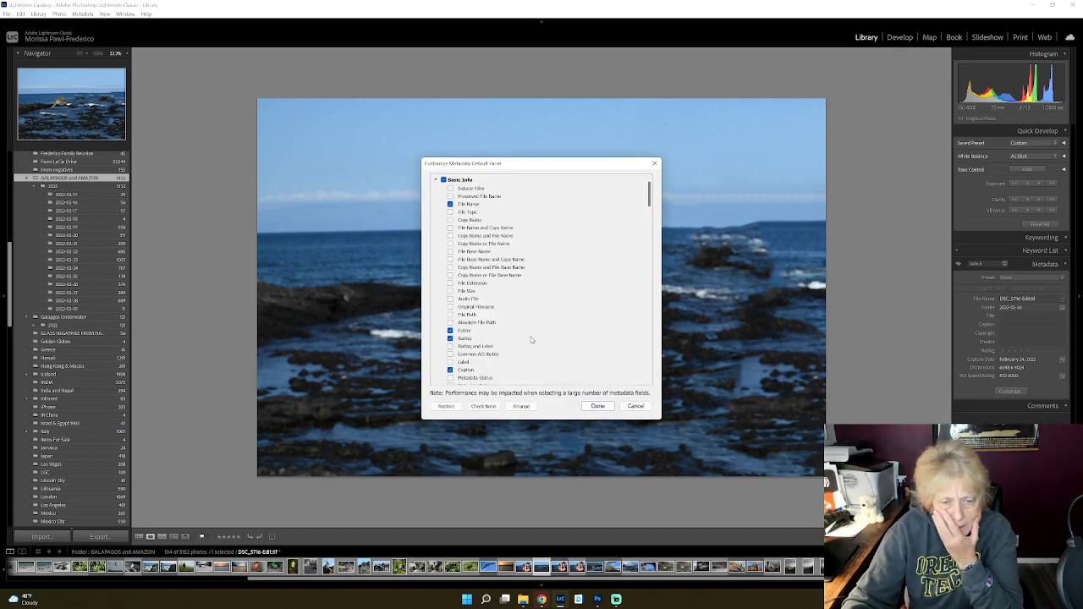
pyautogui.scroll(-5, 516, 348)
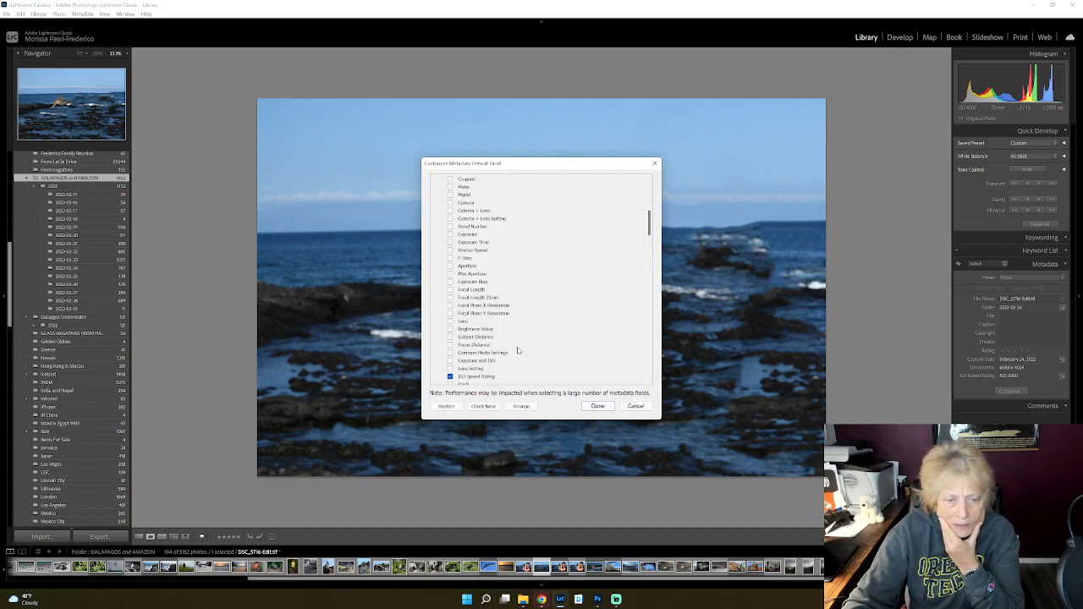
pyautogui.click(450, 369)
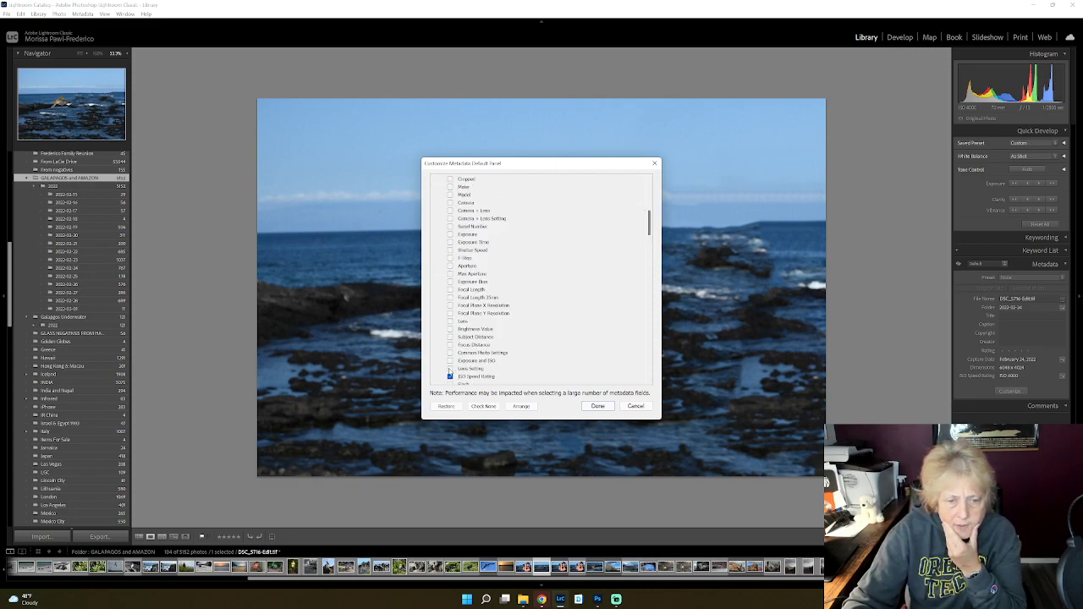
pyautogui.click(450, 361)
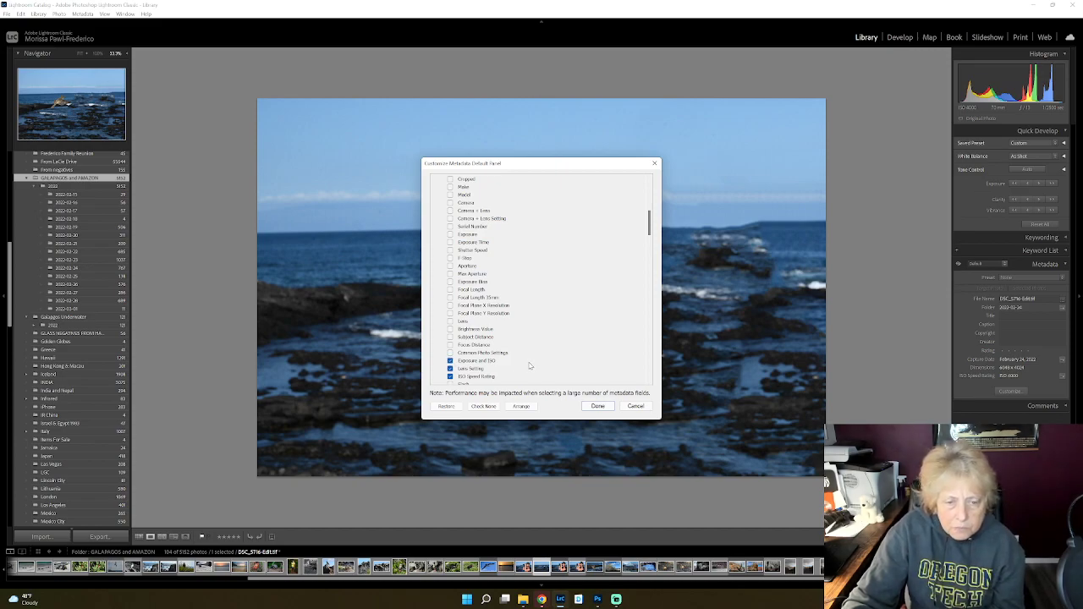
pyautogui.click(450, 346)
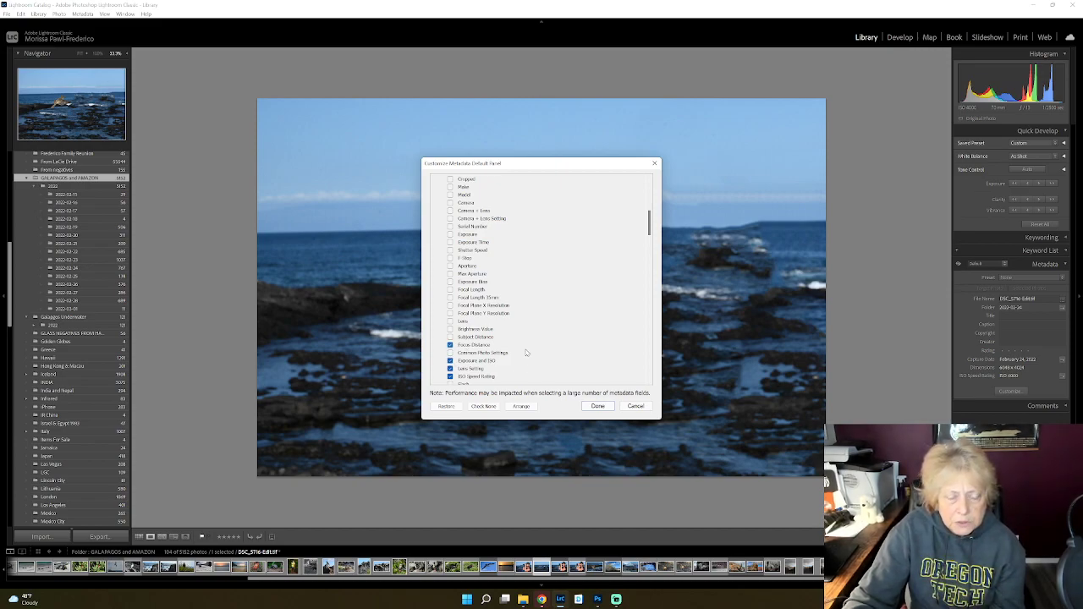
pyautogui.scroll(-5, 525, 352)
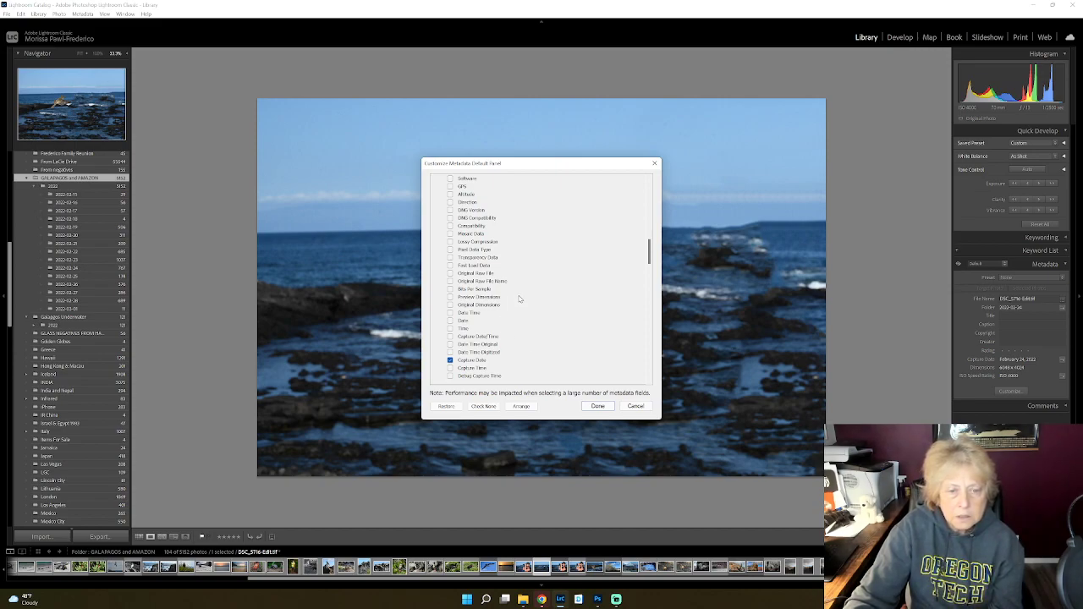
pyautogui.scroll(5, 520, 298)
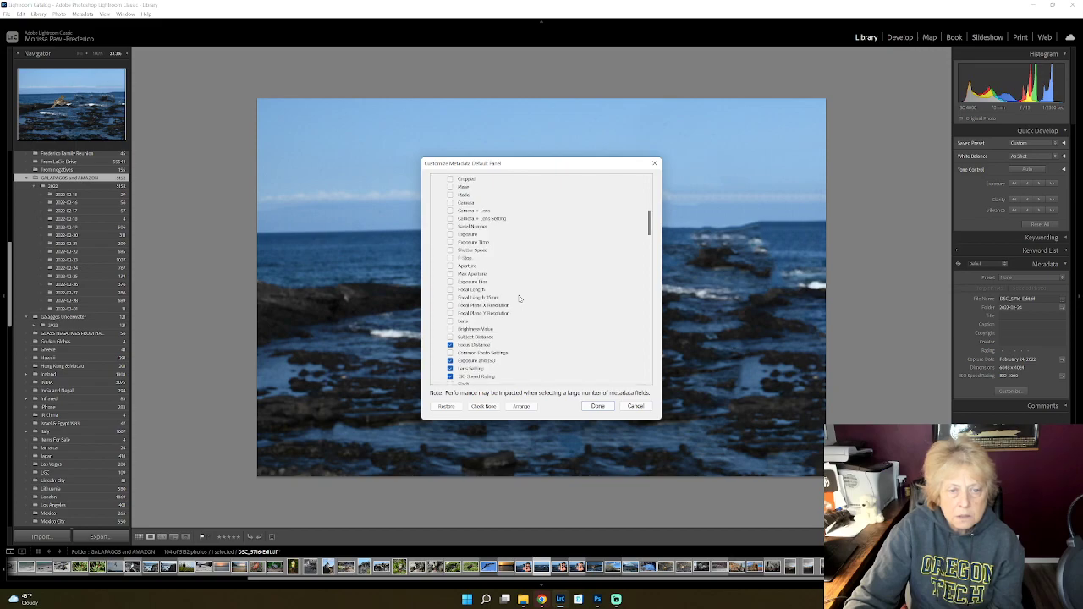
pyautogui.click(451, 250)
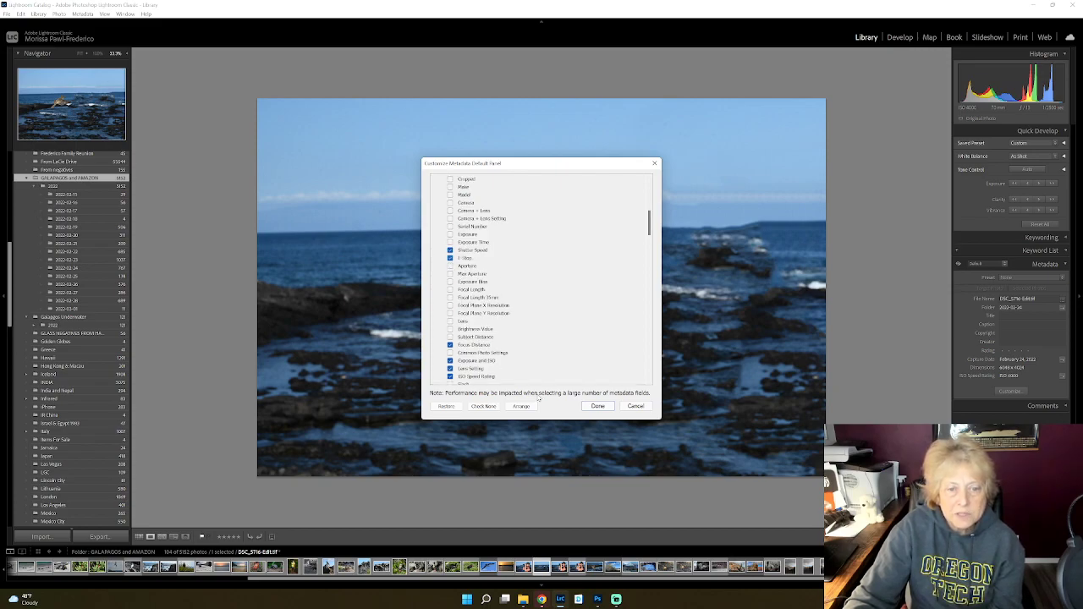
pyautogui.click(597, 407)
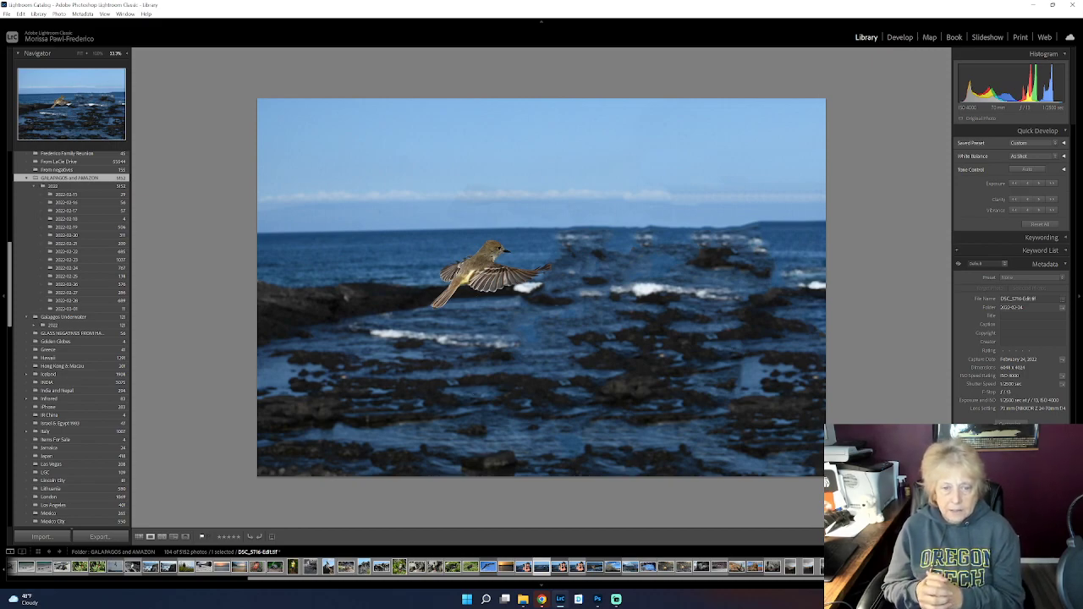
# Step: Magnify the Loupe view twice on the bird, then switch to Photoshop
pyautogui.hotkey('ctrl', '=')
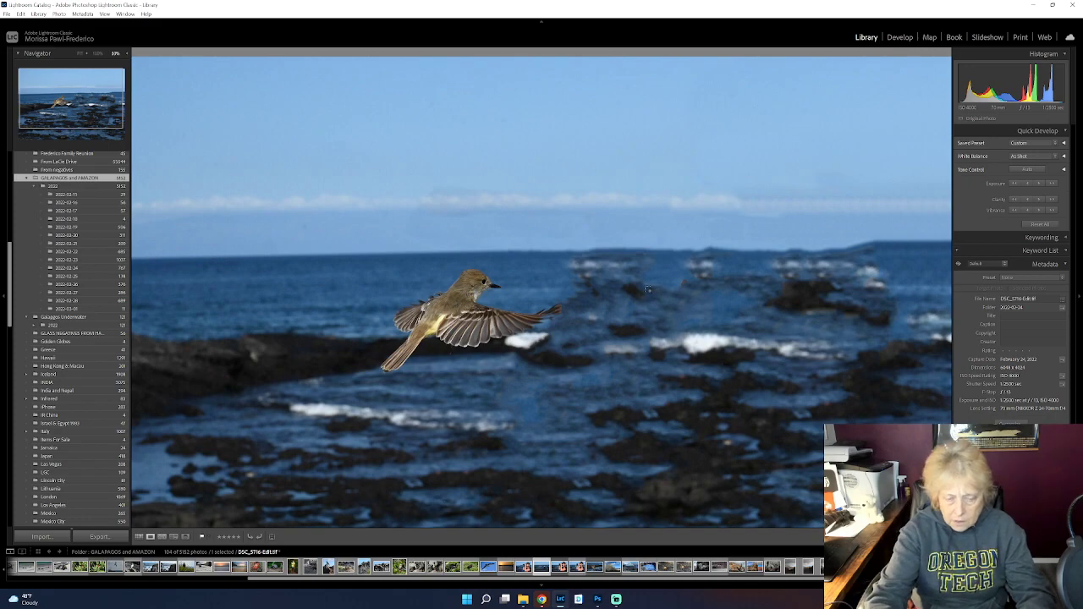
pyautogui.hotkey('ctrl', '=')
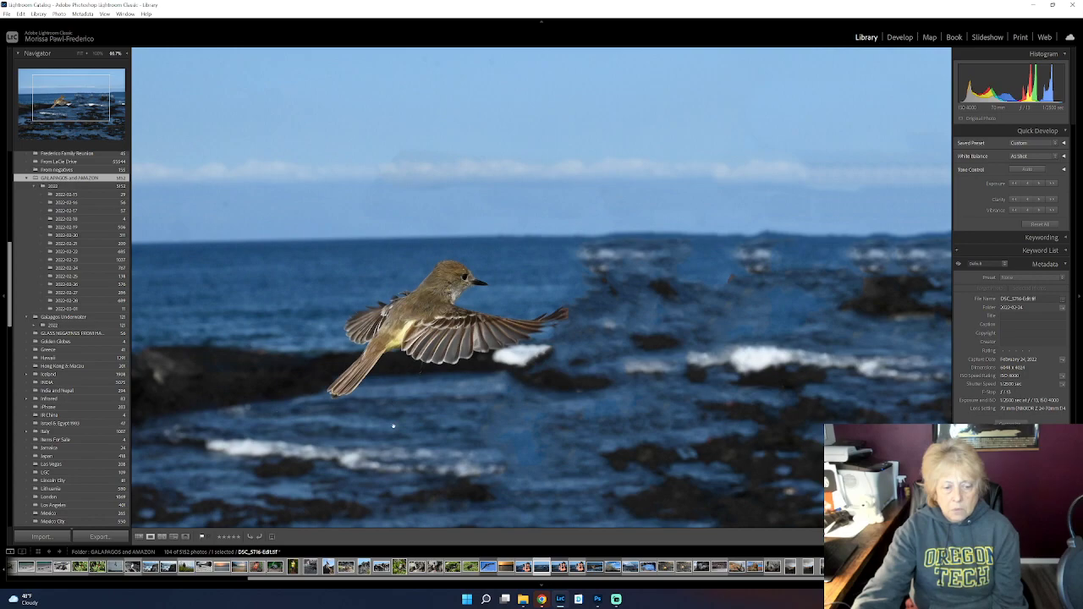
pyautogui.click(598, 599)
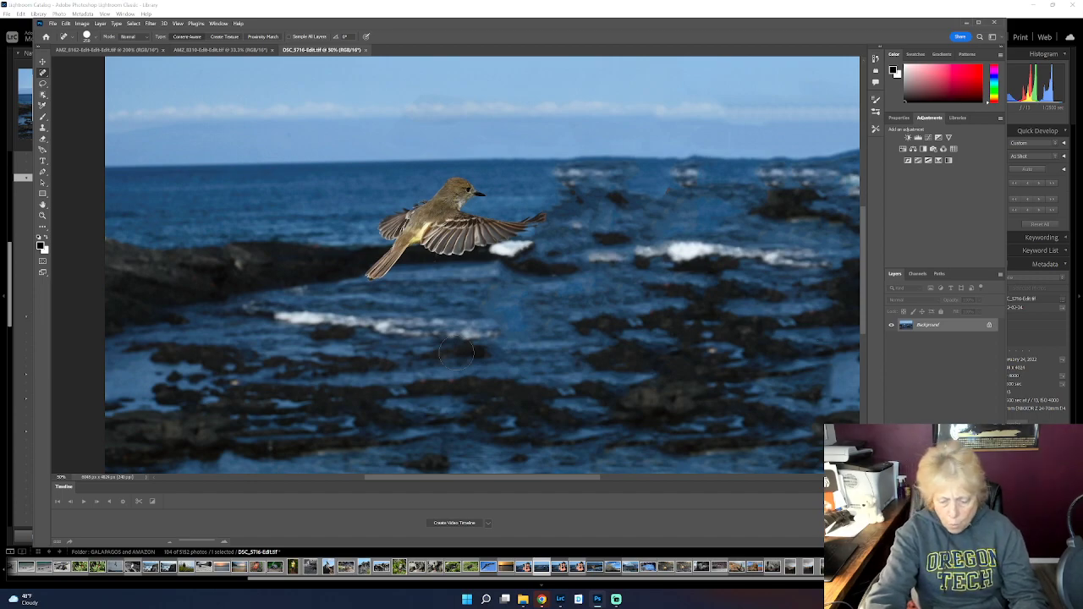
# Step: Zoom to 100% and shrink the brush for fine touch-ups around the bird
pyautogui.scroll(3, 457, 352)
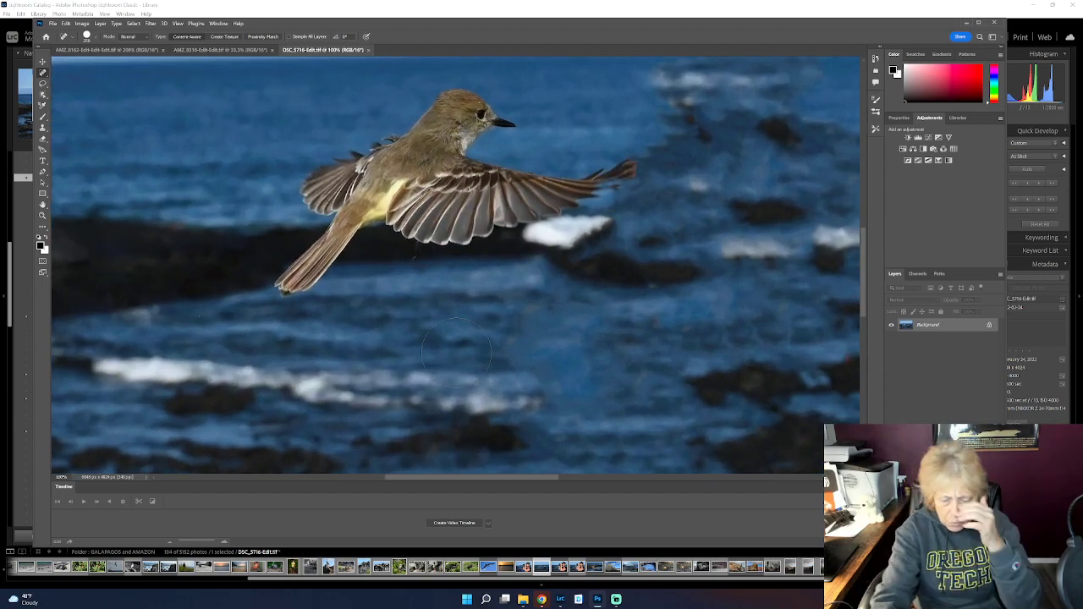
pyautogui.press('[')
pyautogui.press('[')
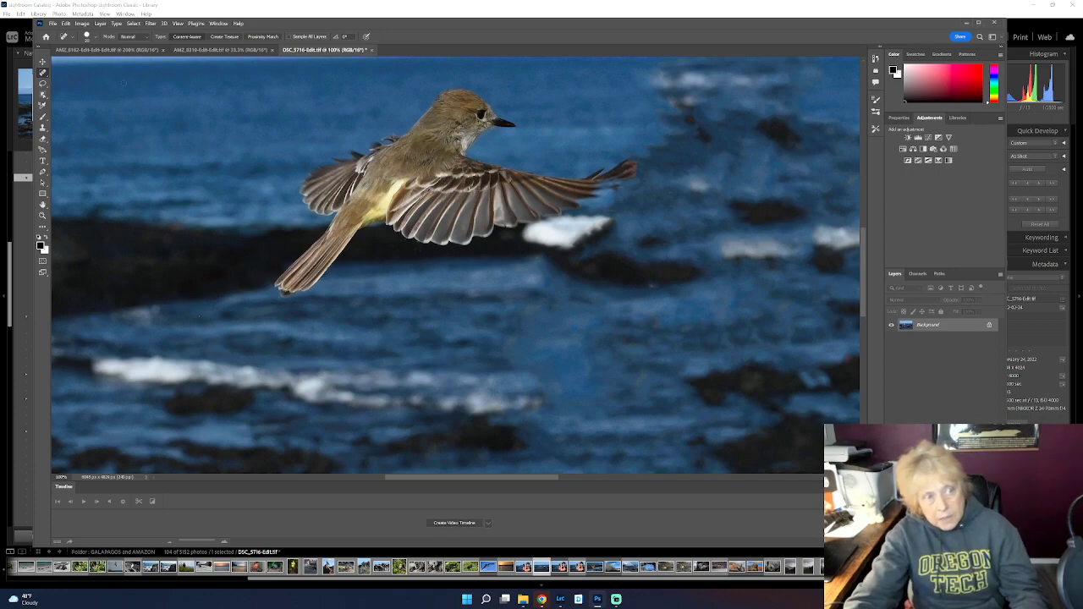
pyautogui.click(53, 23)
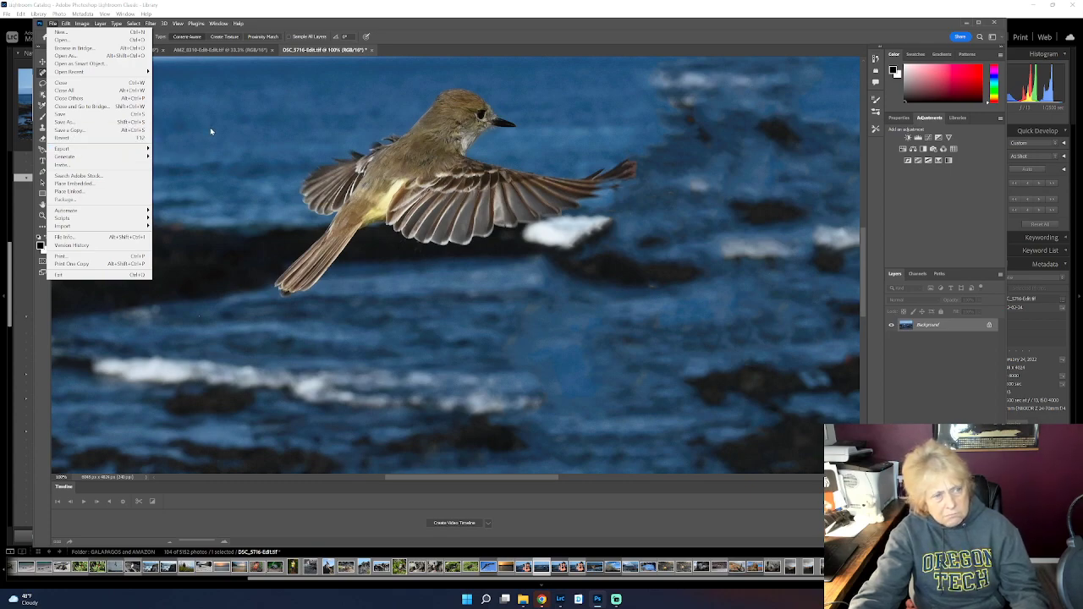
# Step: Save DSC_5716-Edit.tif and switch back to Lightroom Classic
pyautogui.click(76, 113)
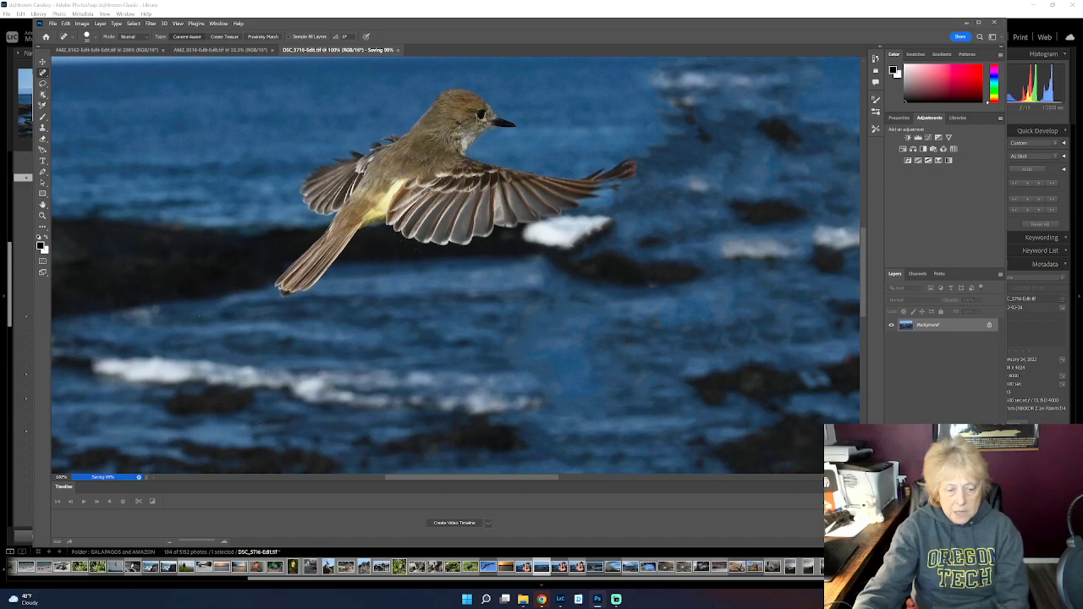
pyautogui.click(561, 599)
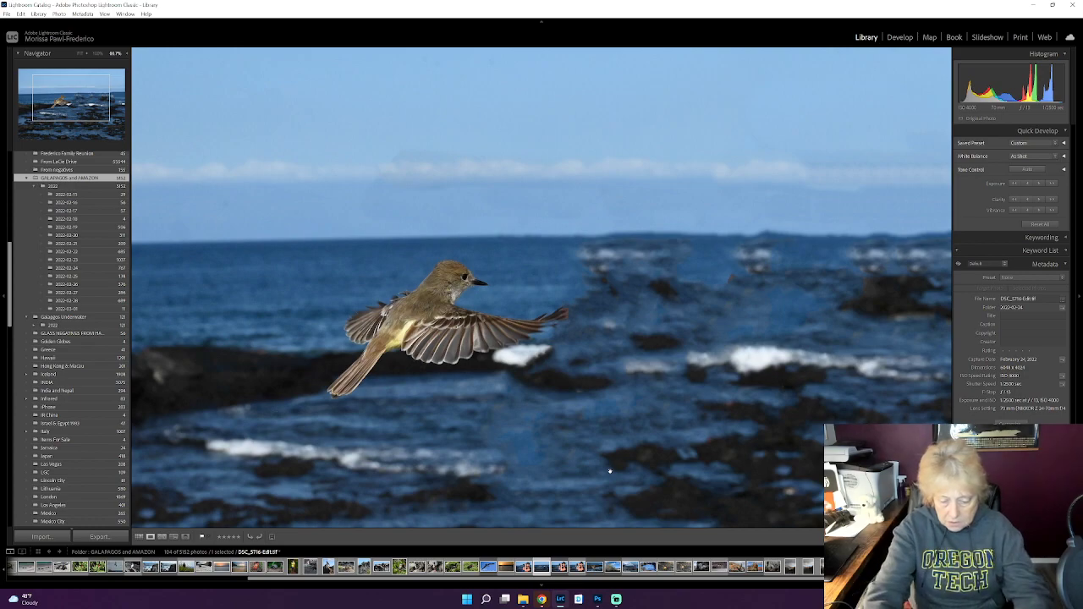
# Step: Toggle the Loupe view between fit and zoomed to inspect the retouched bird
pyautogui.click(609, 470)
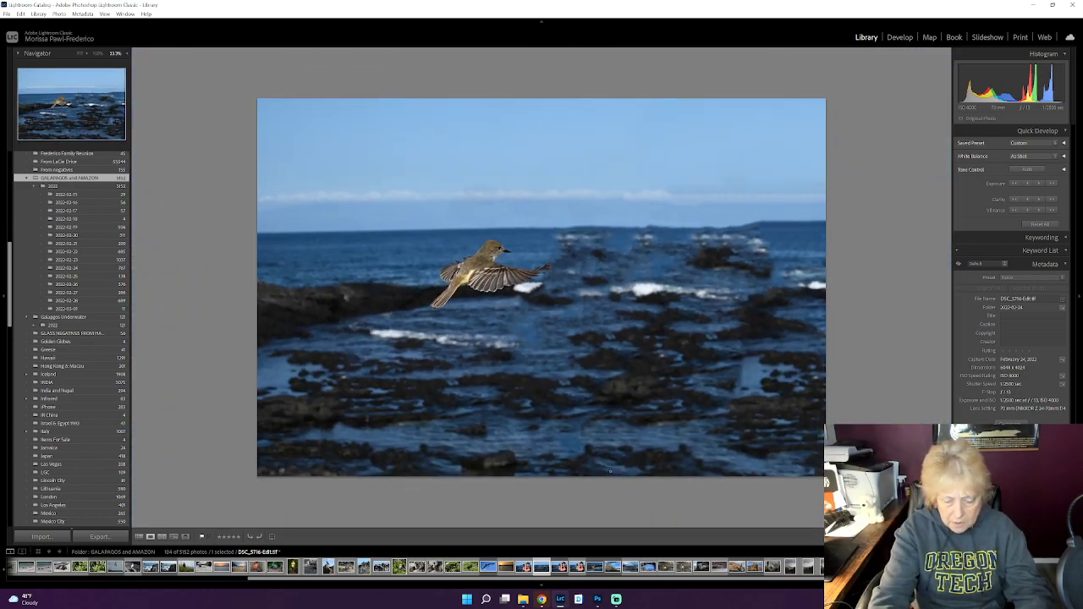
pyautogui.click(609, 470)
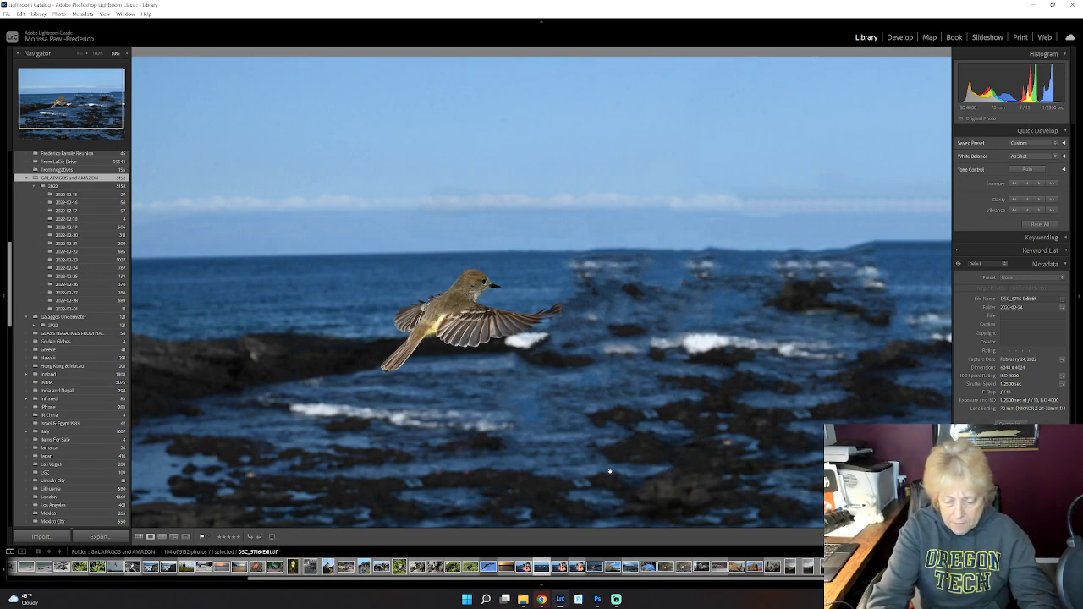
pyautogui.click(609, 471)
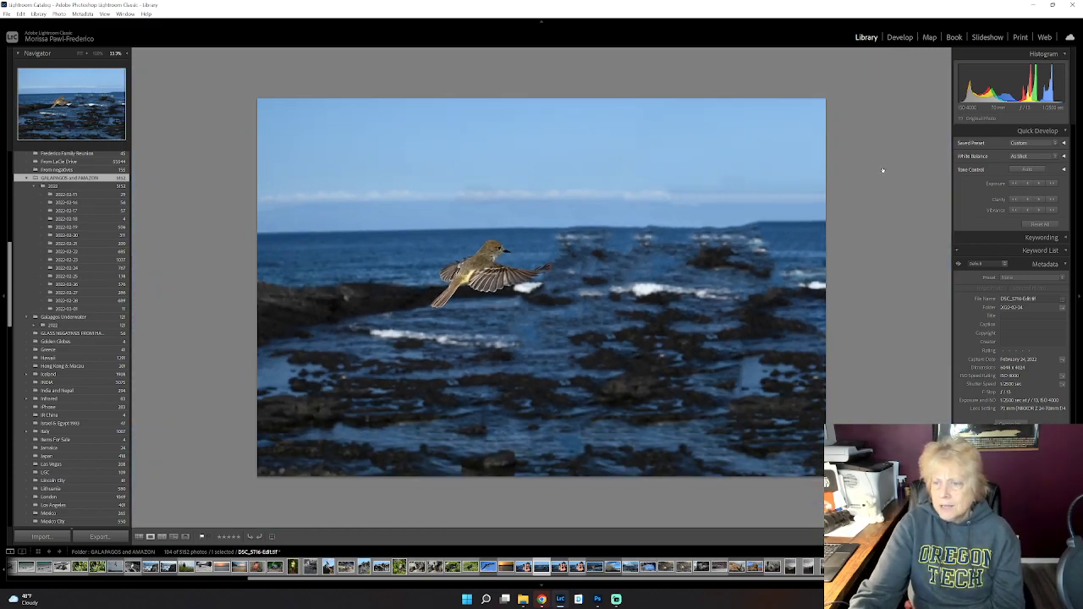
# Step: In Develop, crop all four corners and the top edge inward around the flying bird
pyautogui.click(901, 39)
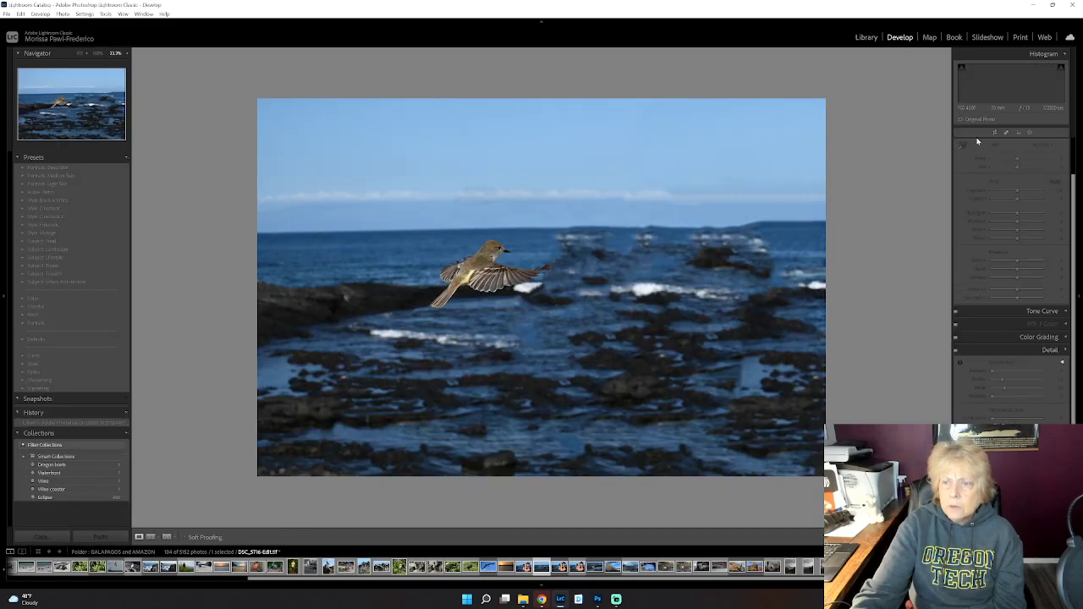
pyautogui.click(994, 132)
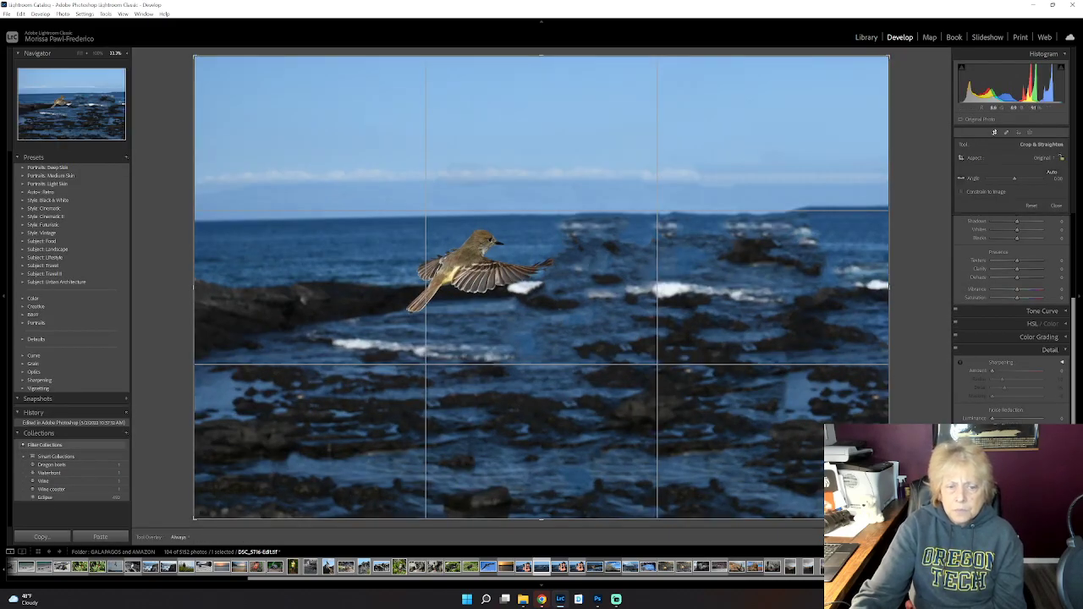
pyautogui.moveTo(889, 56); pyautogui.dragTo(855, 99)
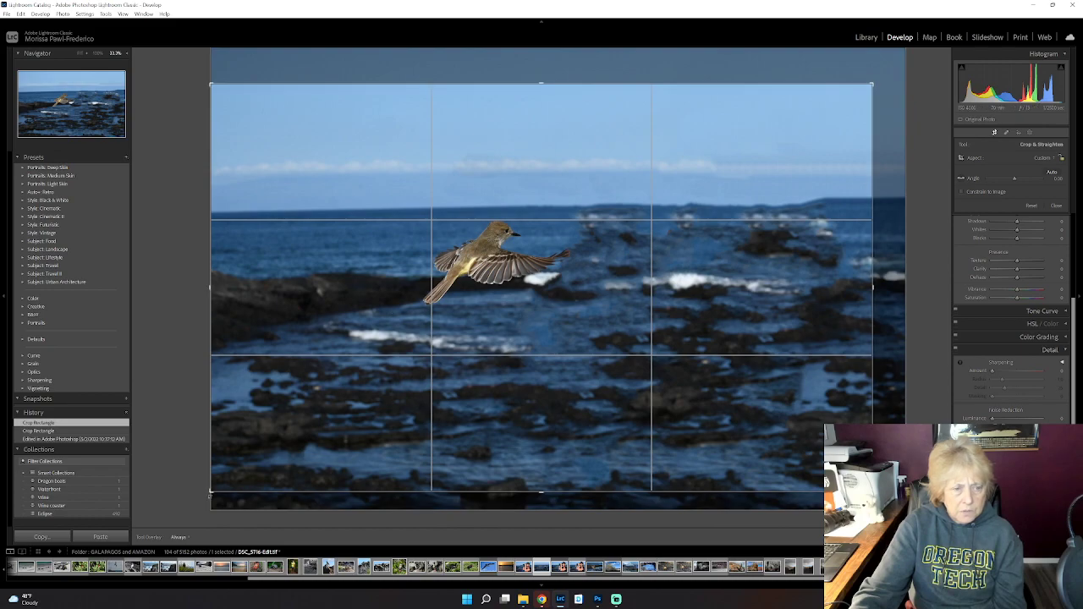
pyautogui.moveTo(211, 491); pyautogui.dragTo(246, 464)
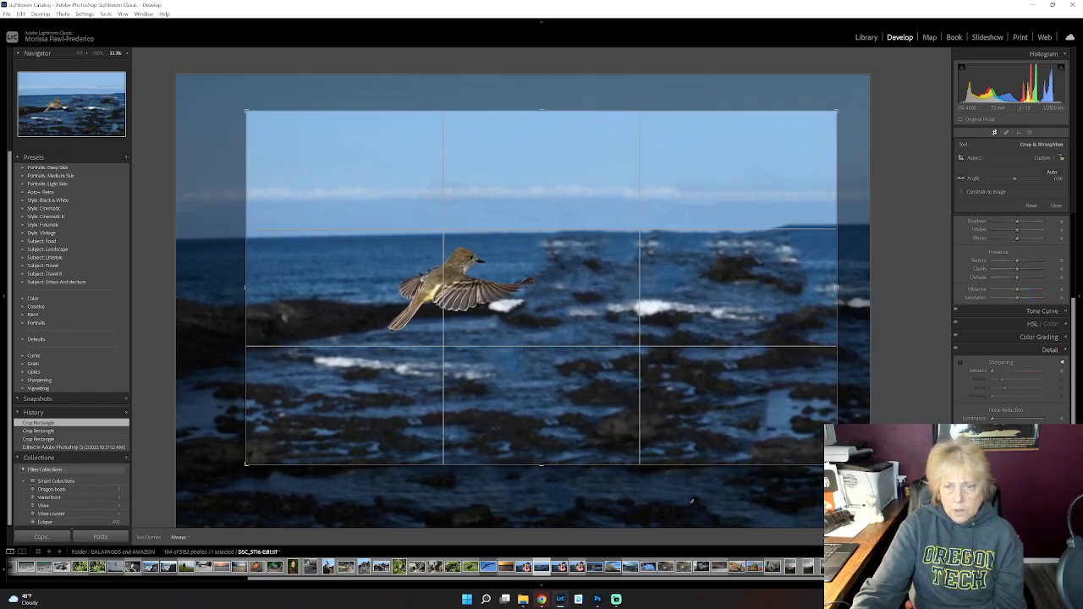
pyautogui.moveTo(826, 472); pyautogui.dragTo(804, 463)
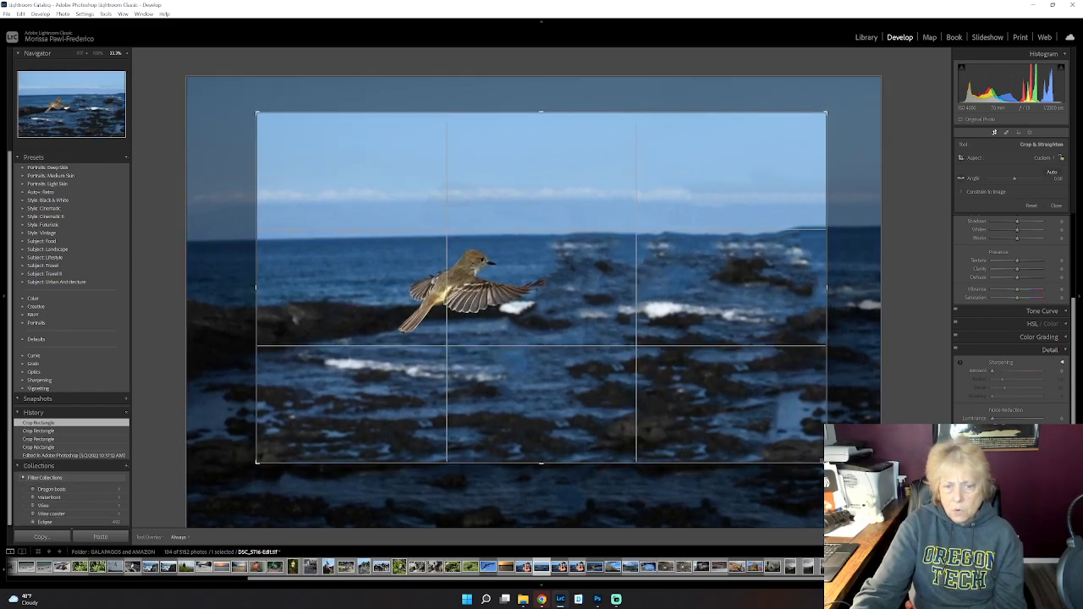
pyautogui.moveTo(821, 124); pyautogui.dragTo(821, 135)
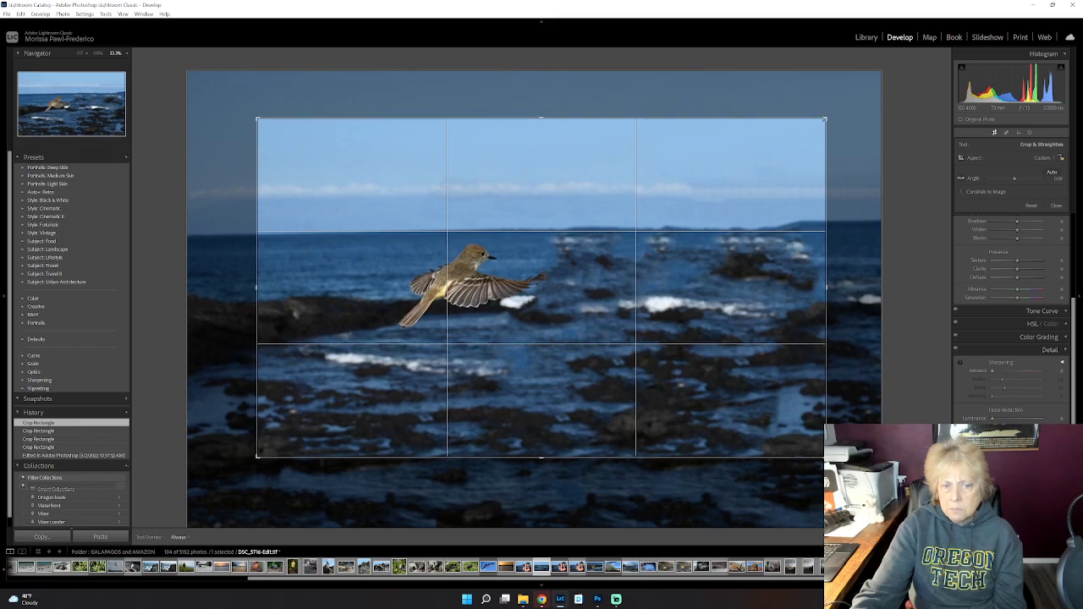
pyautogui.moveTo(257, 119); pyautogui.dragTo(276, 133)
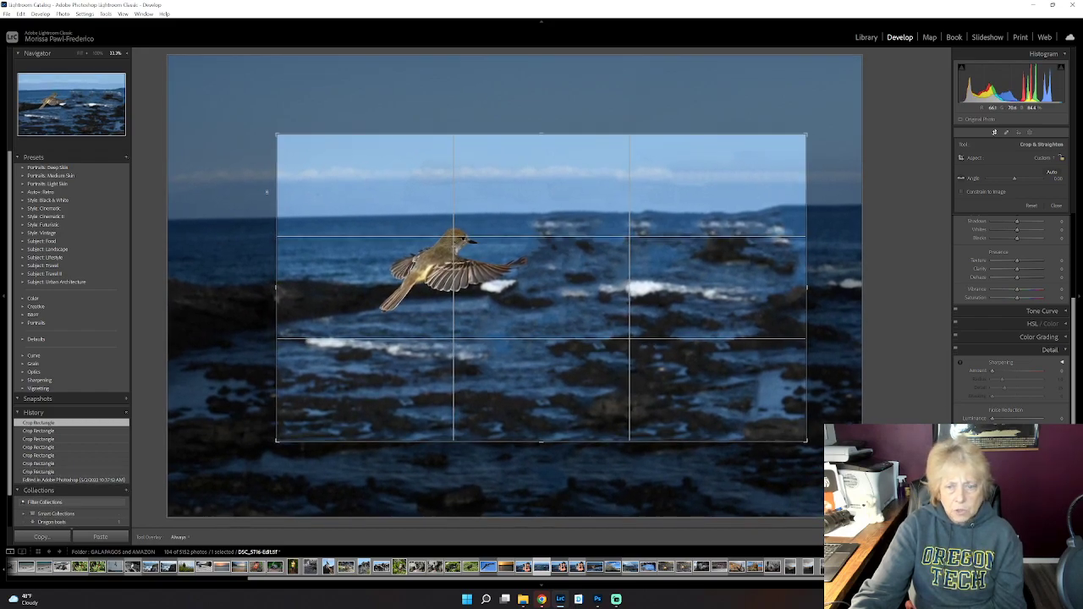
pyautogui.moveTo(807, 441); pyautogui.dragTo(790, 438)
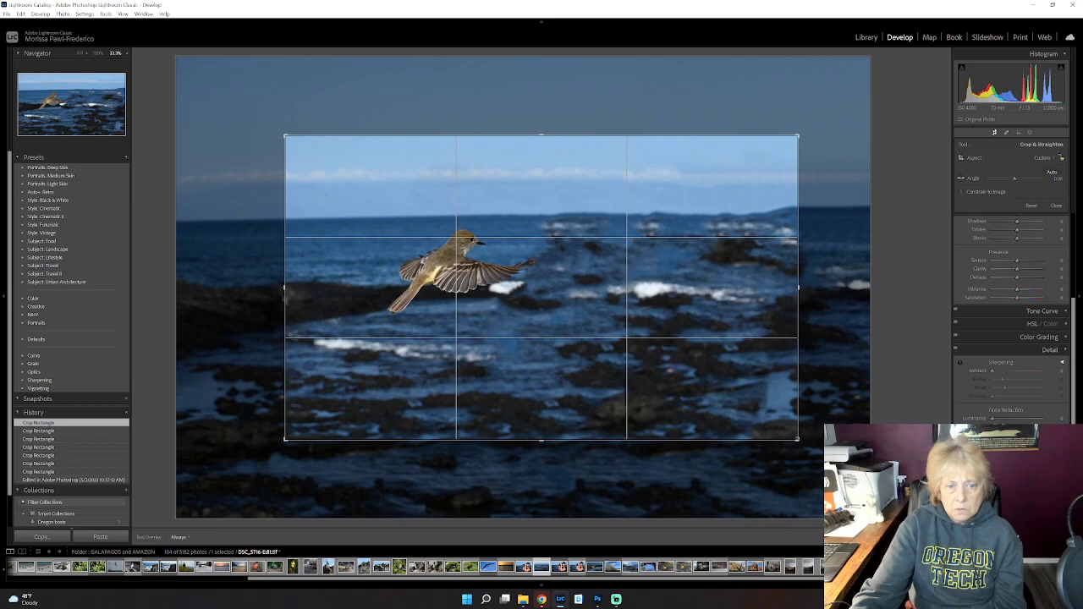
pyautogui.click(994, 133)
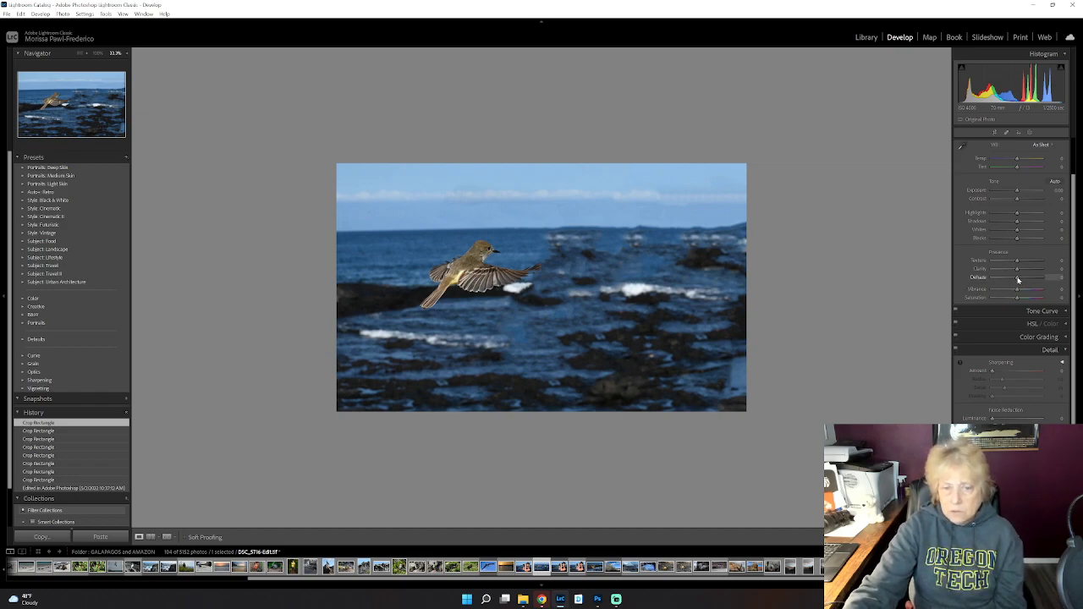
# Step: Set Dehaze to +5, Clarity to +6 and Blacks to -14
pyautogui.moveTo(1019, 280); pyautogui.dragTo(1019, 279)
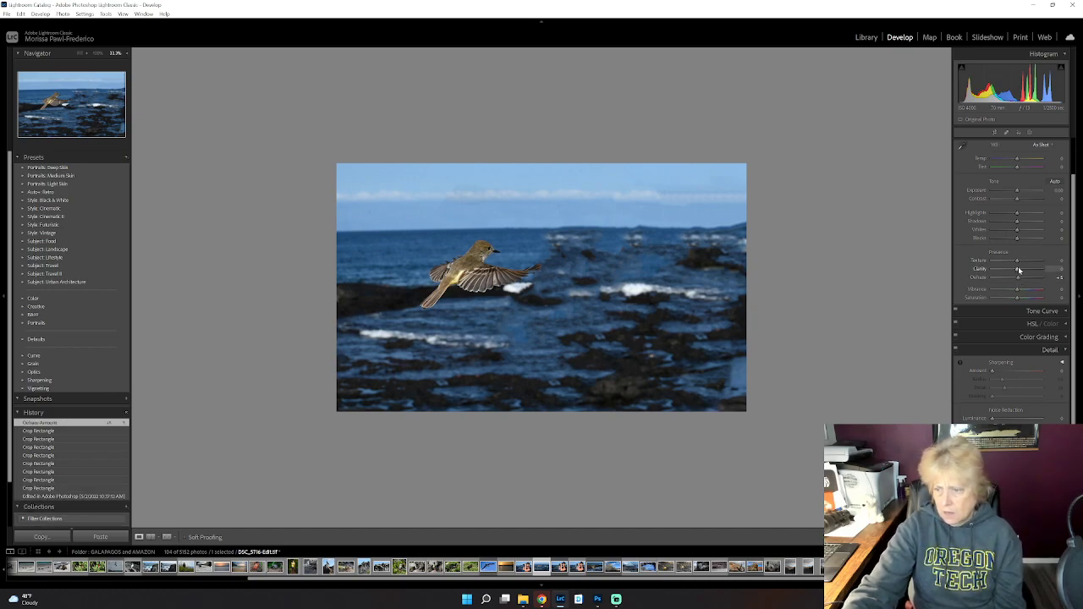
pyautogui.moveTo(1018, 271); pyautogui.dragTo(1023, 273)
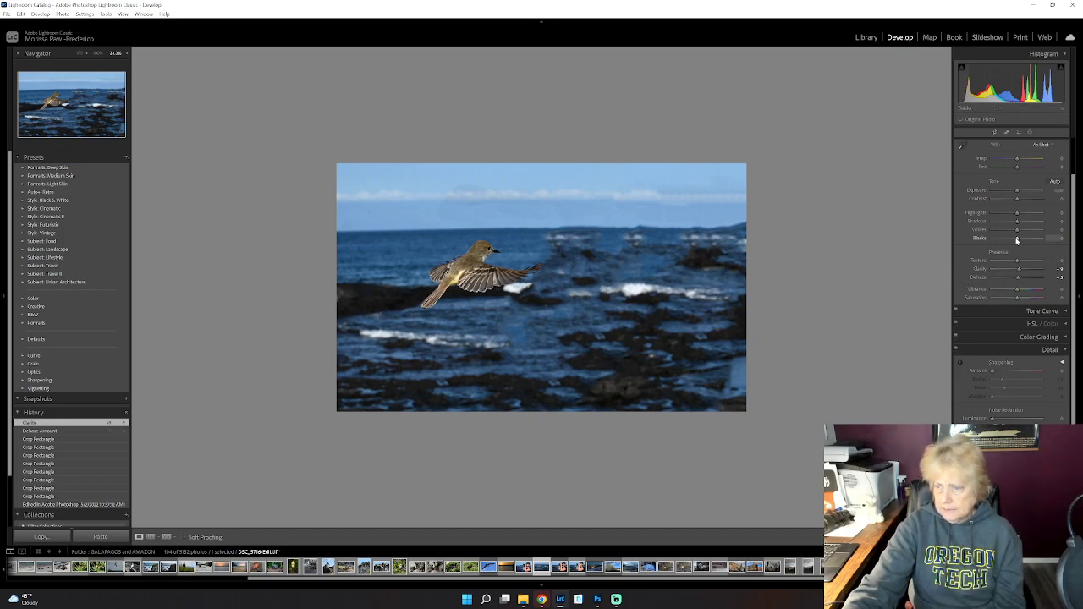
pyautogui.moveTo(1018, 241); pyautogui.dragTo(1013, 243)
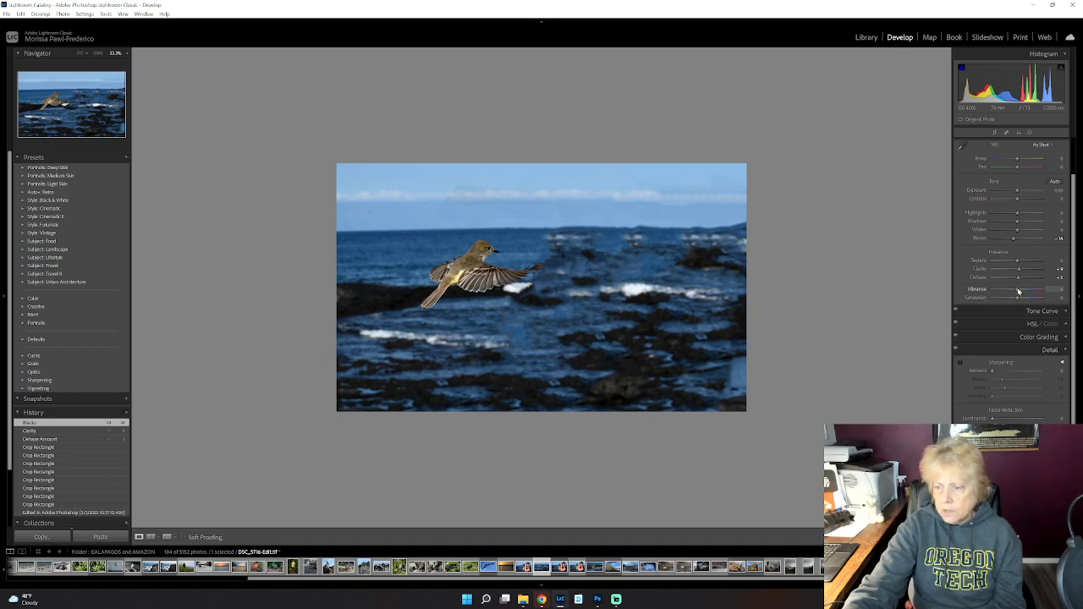
# Step: Raise Vibrance to about +15 and Saturation to about +18
pyautogui.moveTo(1018, 291); pyautogui.dragTo(1019, 291)
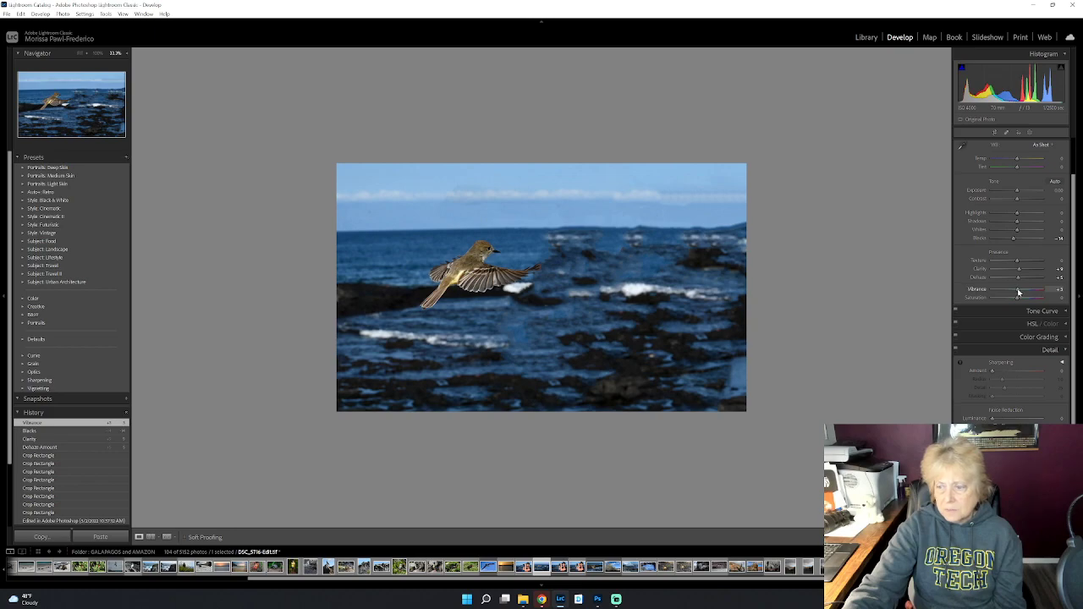
pyautogui.doubleClick(1018, 292)
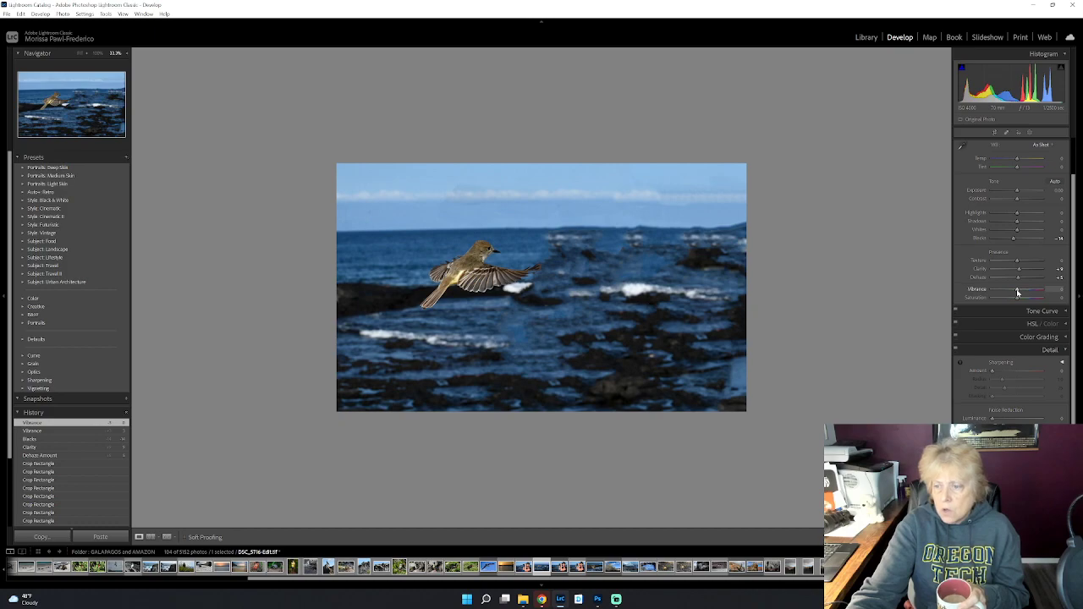
pyautogui.moveTo(1018, 293); pyautogui.dragTo(1023, 292)
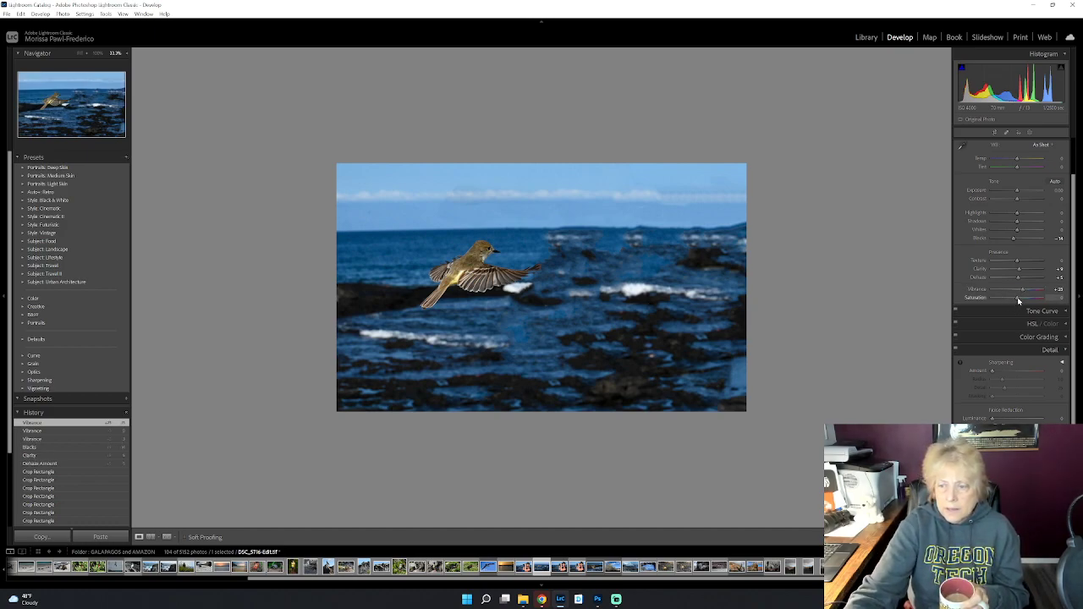
pyautogui.moveTo(1019, 301); pyautogui.dragTo(1020, 301)
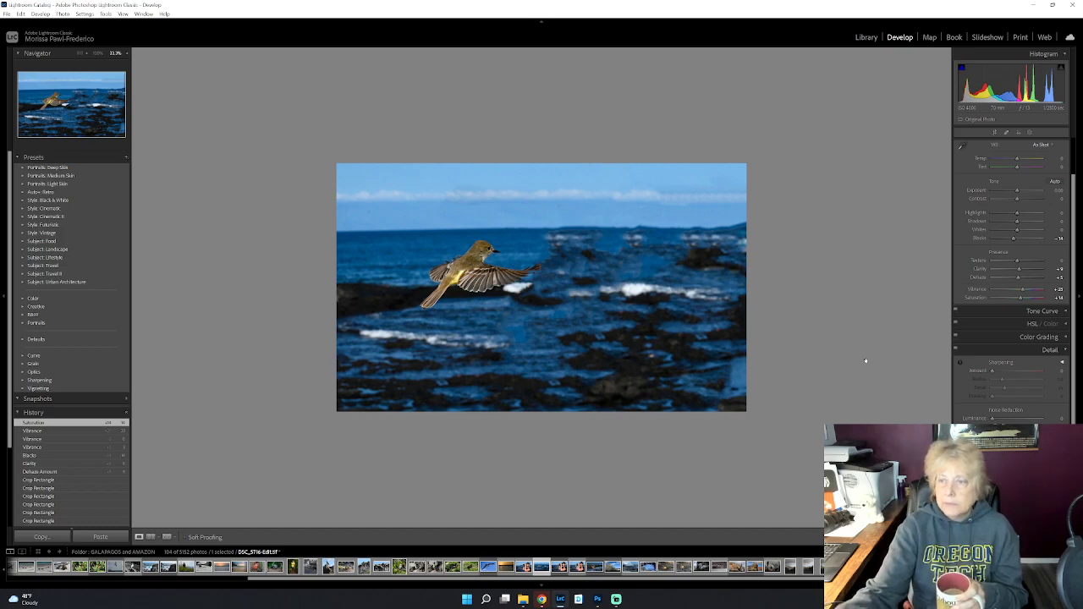
# Step: Pull the top-right and bottom-right crop corners inward and apply the tighter crop
pyautogui.click(995, 134)
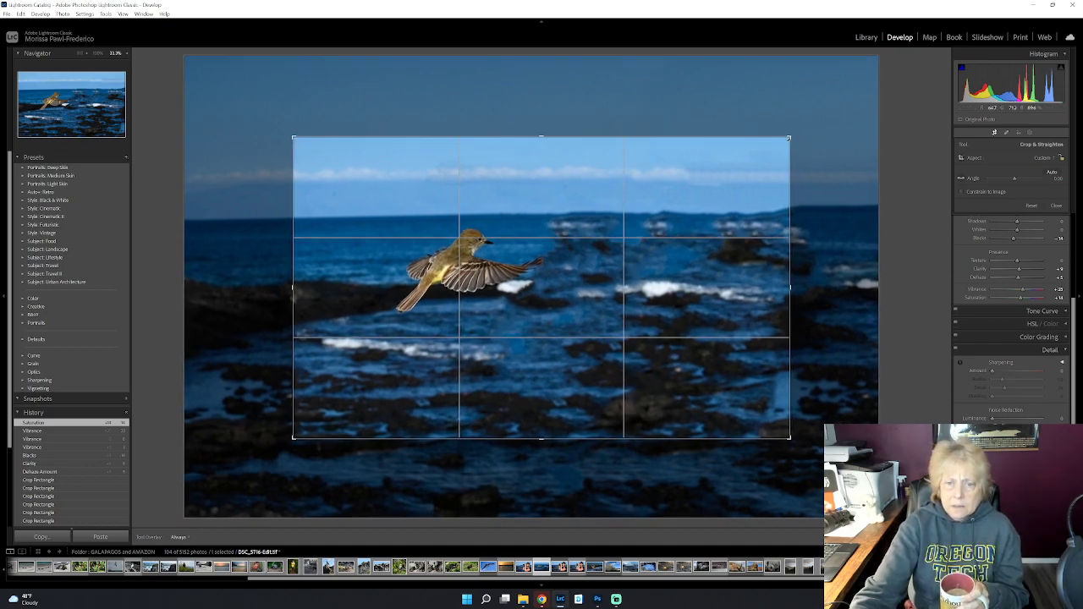
pyautogui.moveTo(793, 136); pyautogui.dragTo(769, 143)
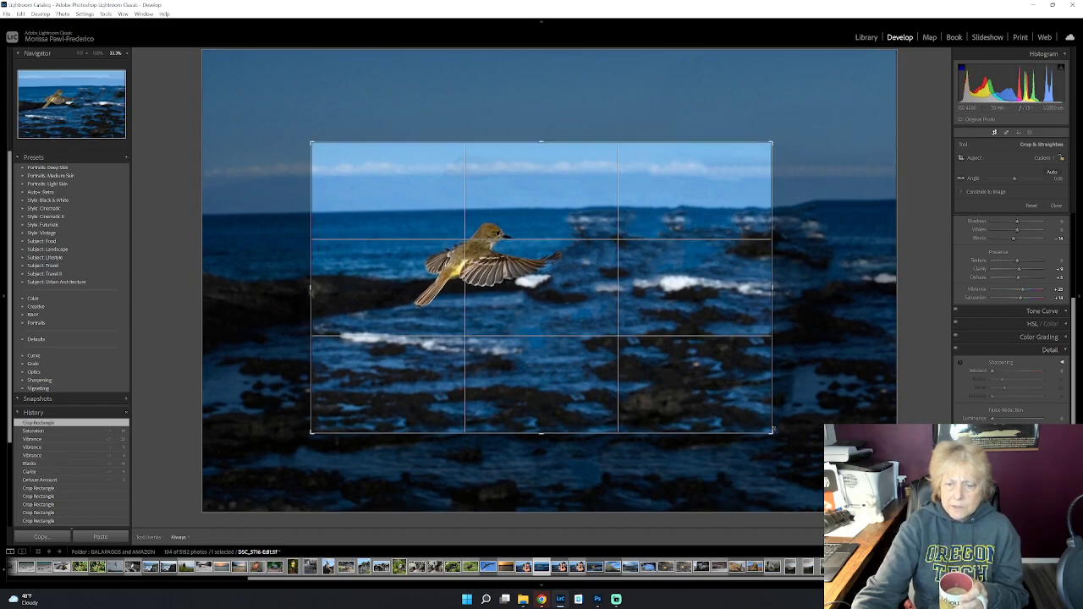
pyautogui.moveTo(770, 434); pyautogui.dragTo(757, 420)
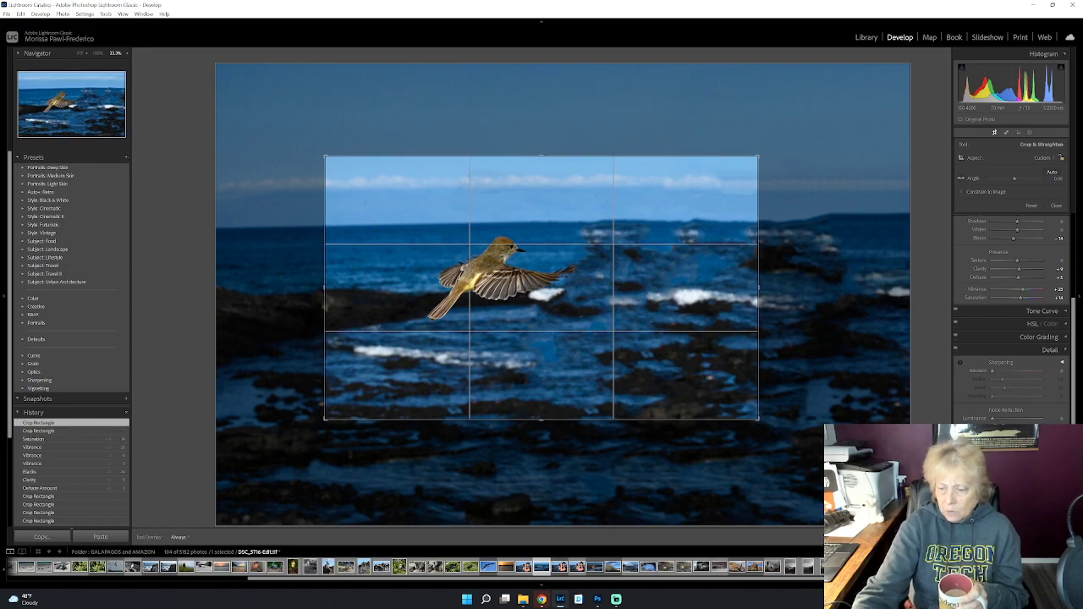
pyautogui.click(994, 133)
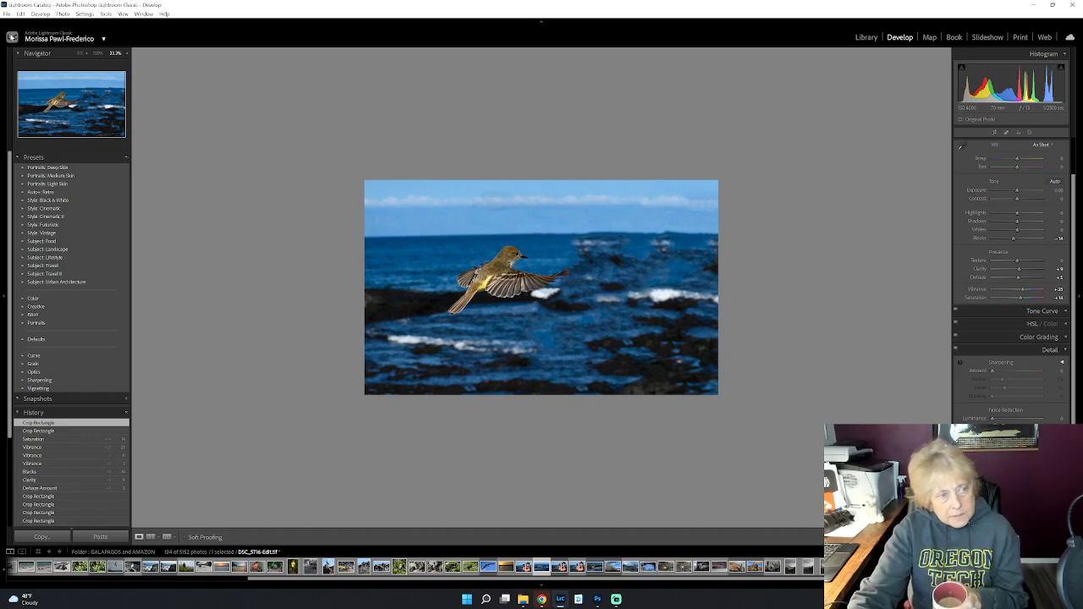
# Step: Open Export One File and browse the folder picker to WEB PAGE SIZED > Ecuador
pyautogui.click(8, 14)
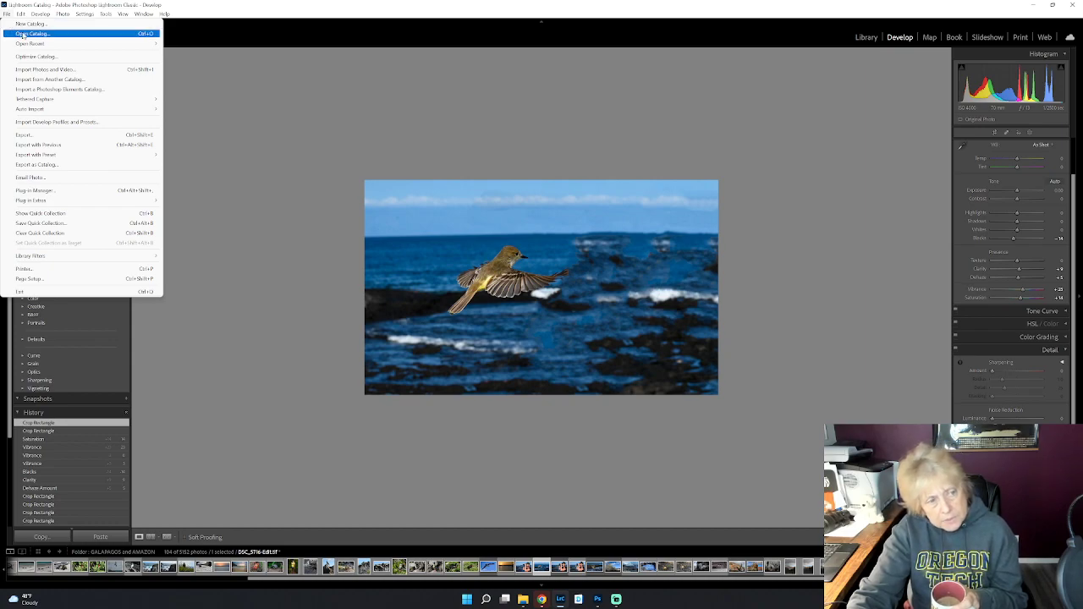
pyautogui.click(46, 136)
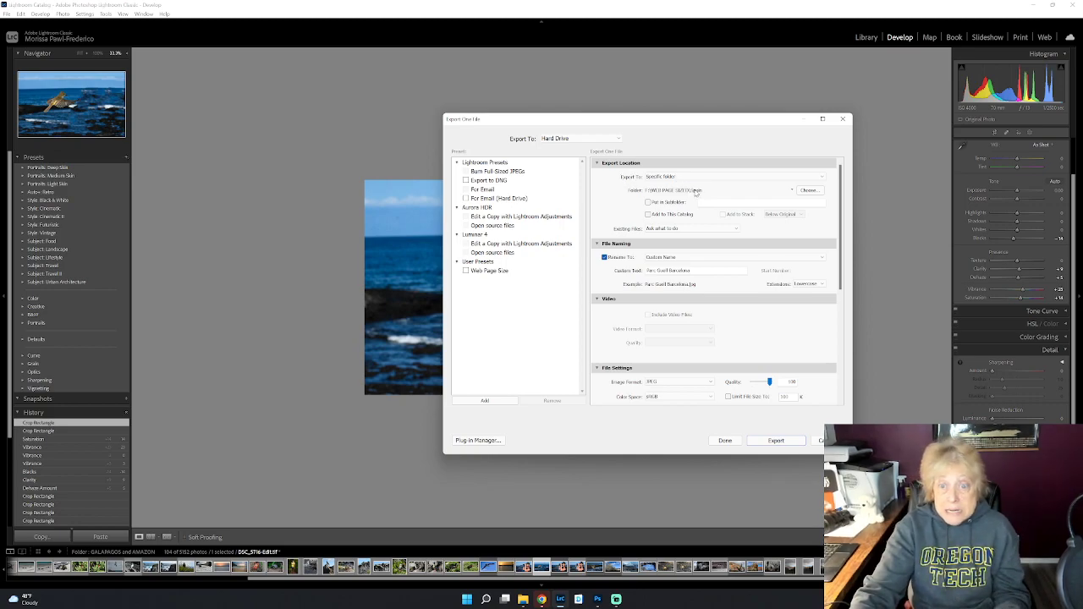
pyautogui.click(809, 189)
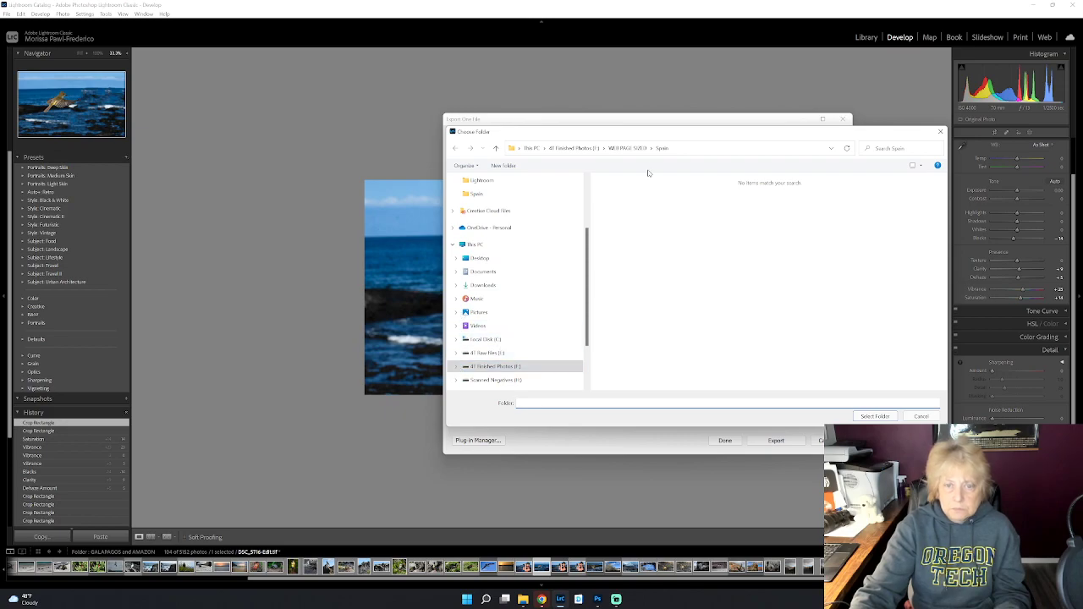
pyautogui.click(628, 148)
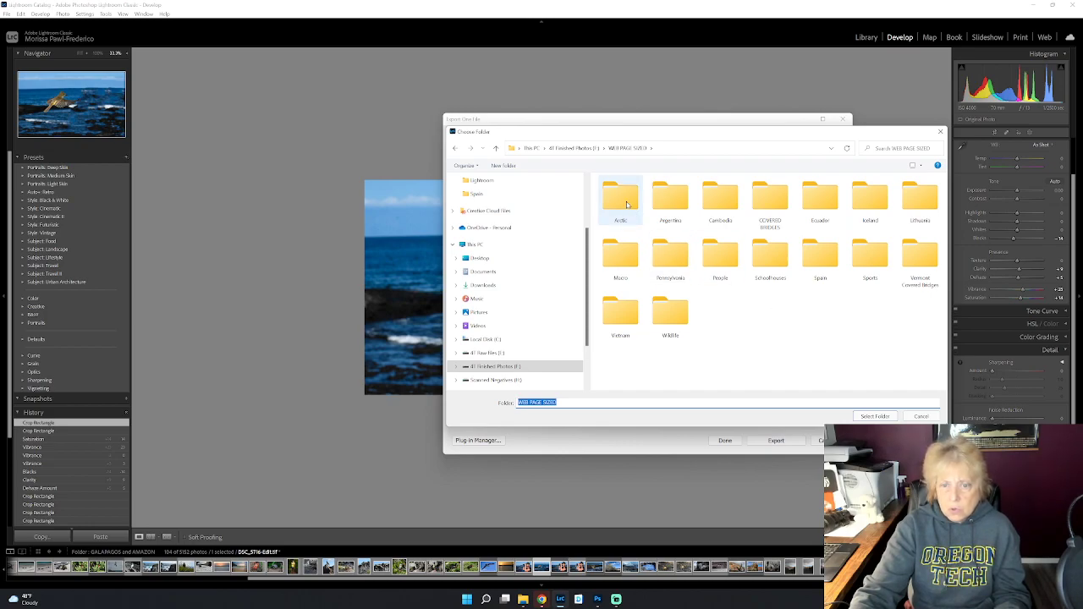
pyautogui.click(813, 207)
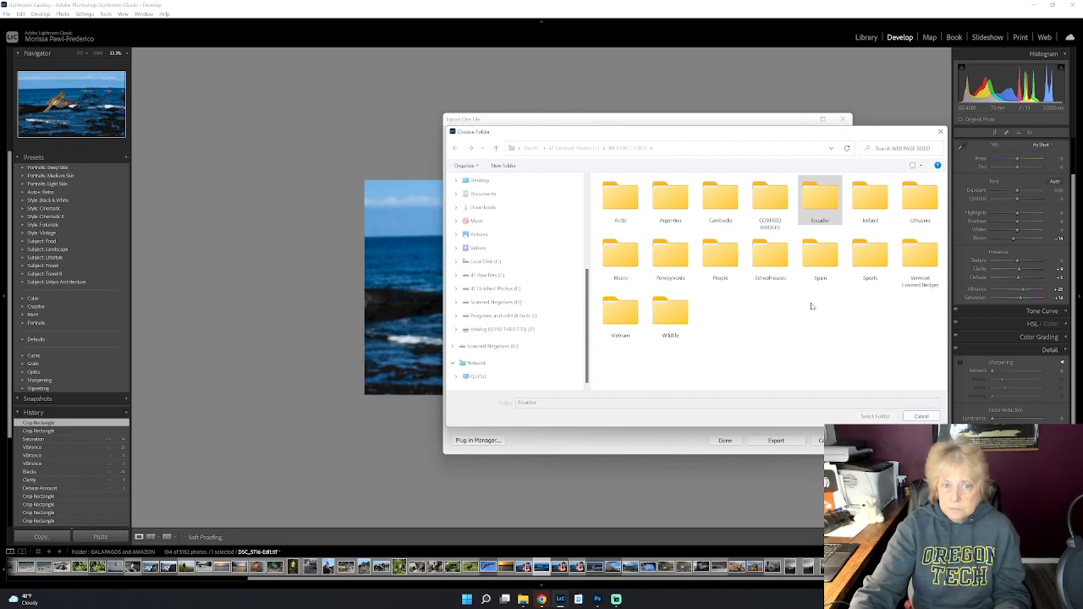
pyautogui.moveTo(655, 142); pyautogui.dragTo(548, 182)
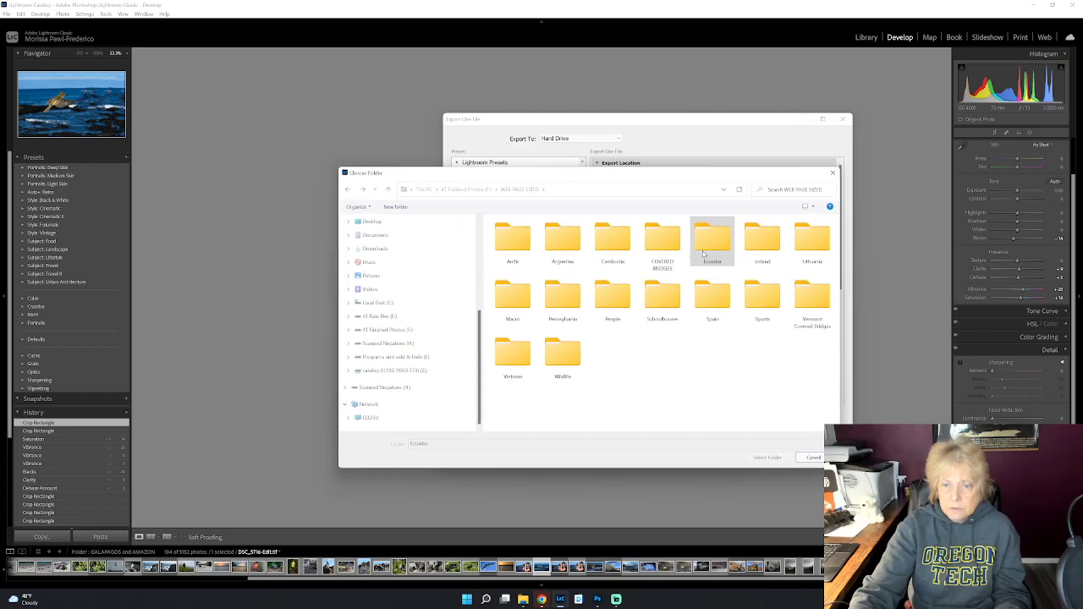
# Step: Close the folder picker and set the export destination to the Ecuador folder
pyautogui.click(814, 458)
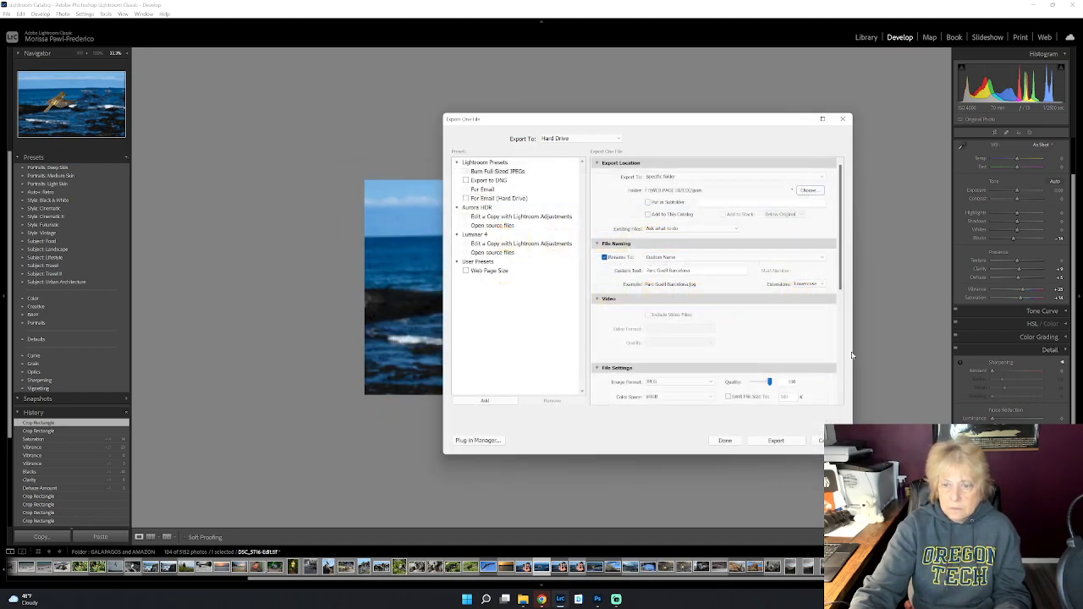
pyautogui.click(679, 193)
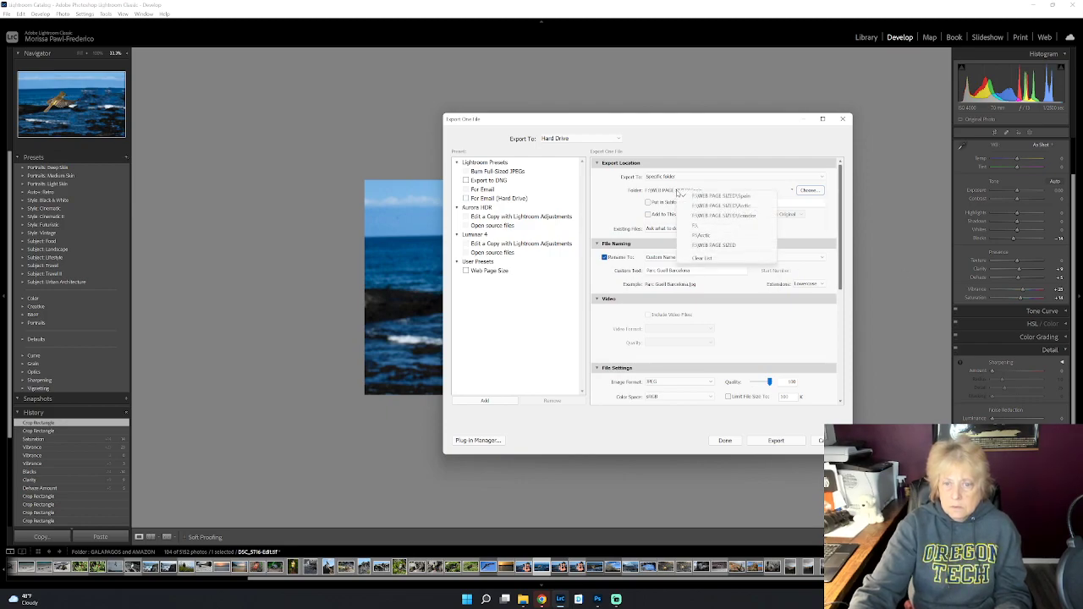
pyautogui.click(726, 215)
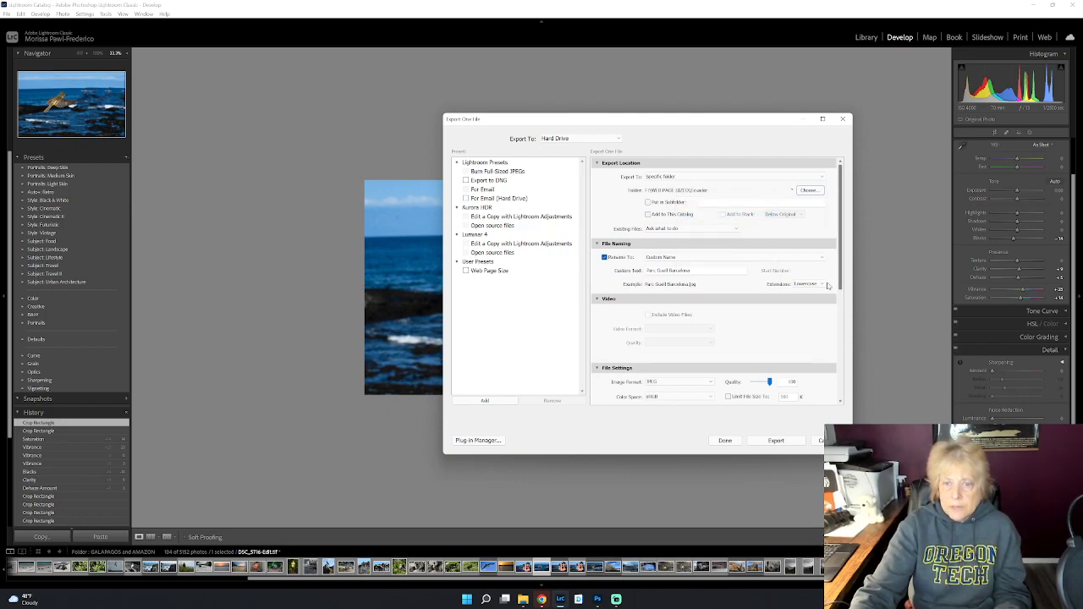
# Step: Change the custom file name to 'Galapagos Fly Catche' and export the JPEG
pyautogui.tripleClick(686, 270)
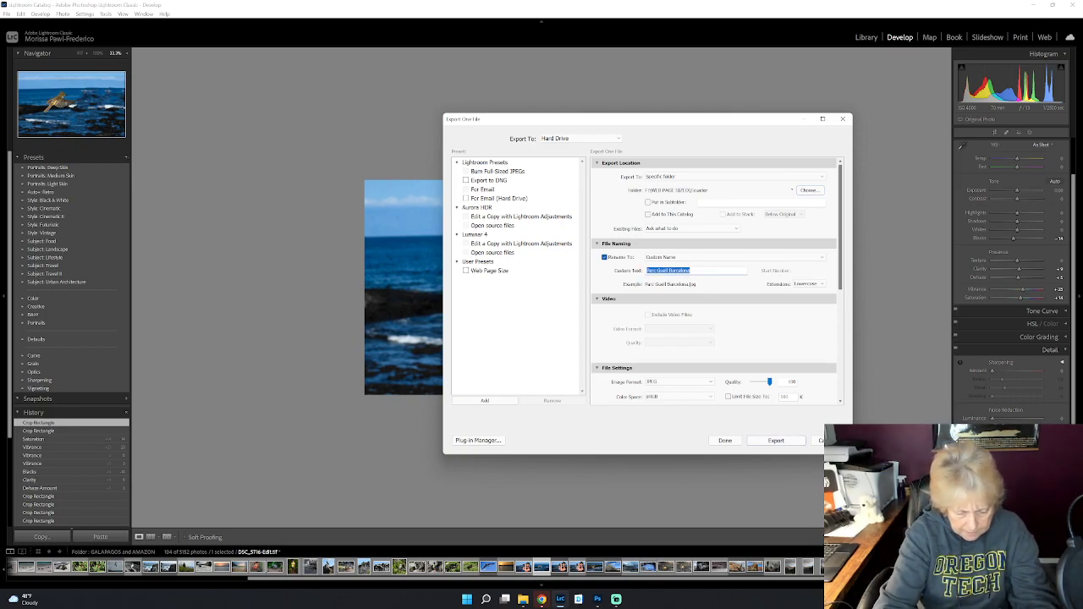
pyautogui.write('G')
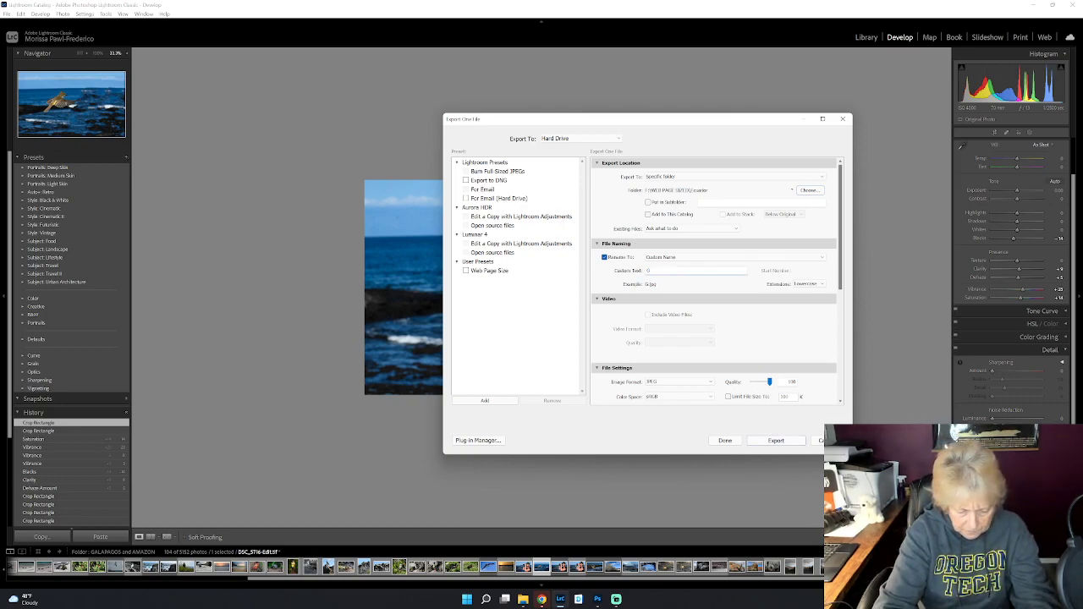
pyautogui.write('alapagos Fly')
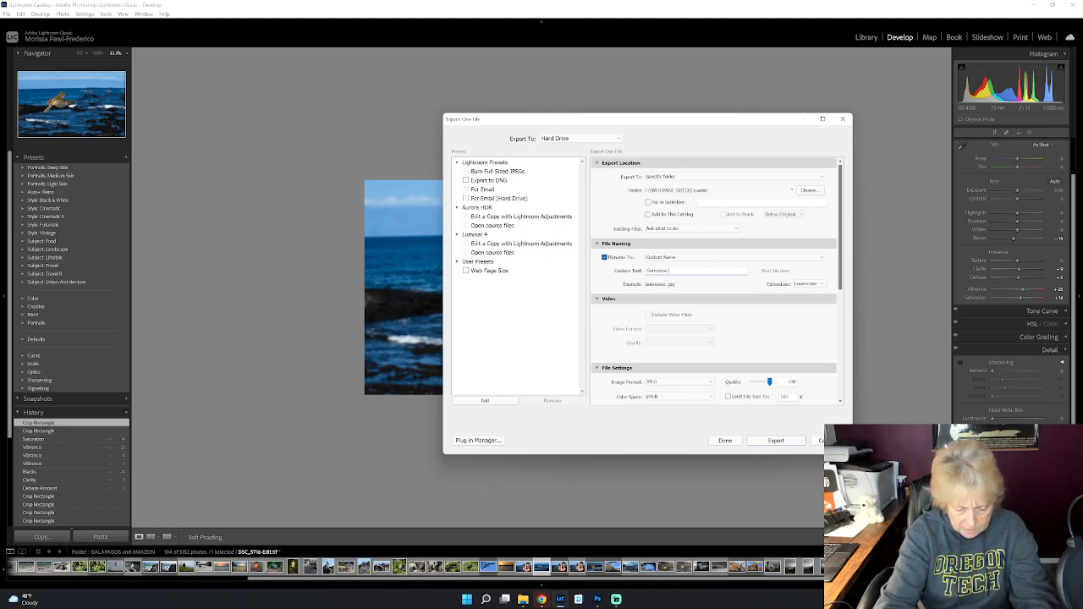
pyautogui.write(' Catcher')
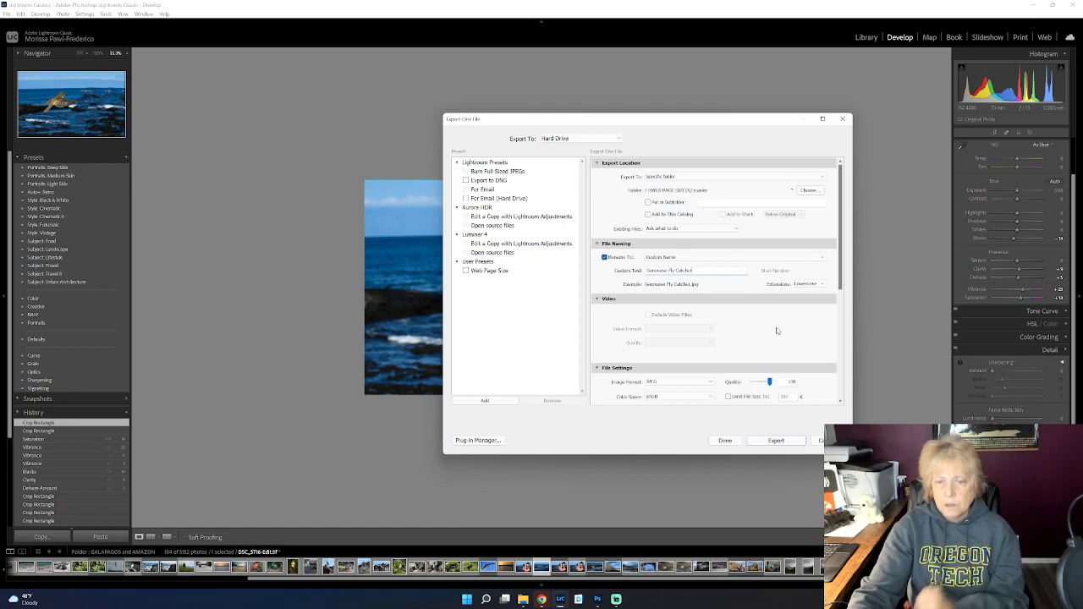
pyautogui.scroll(-5, 811, 341)
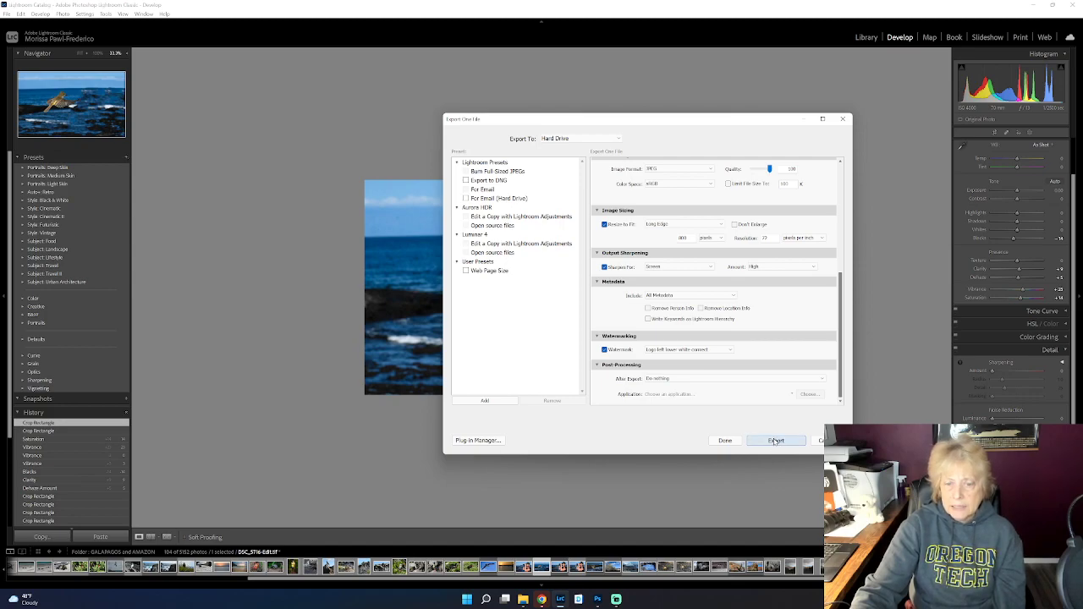
pyautogui.click(775, 441)
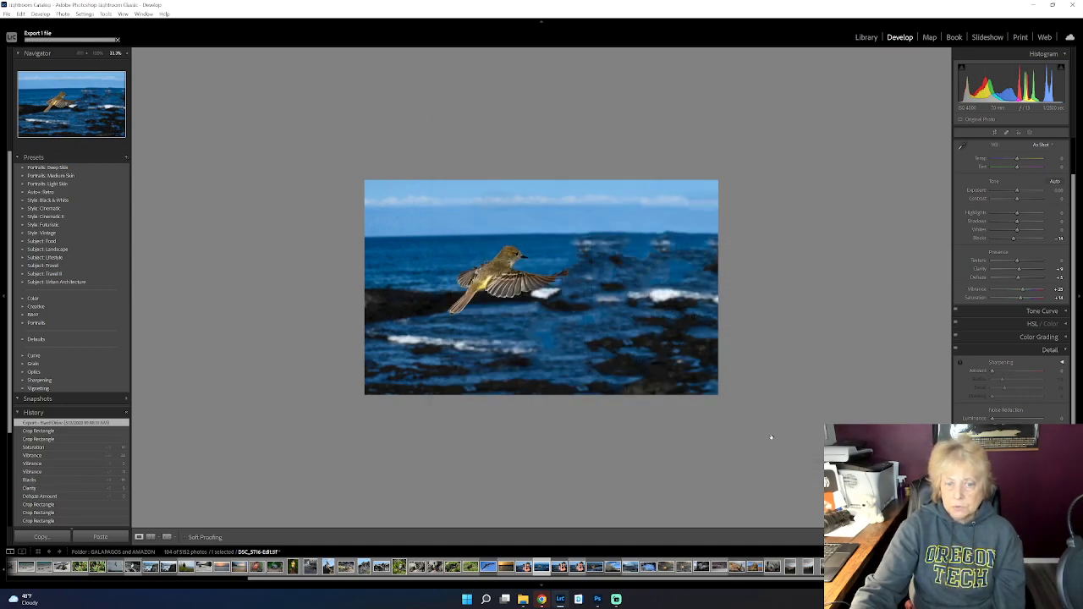
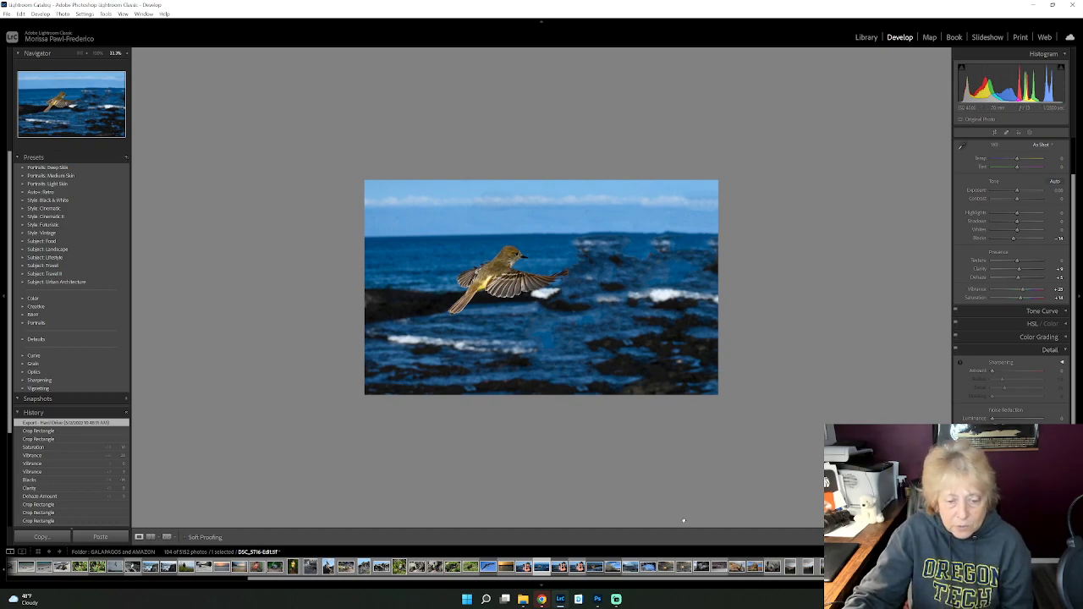
# Step: Show the WEB PAGE SIZED > Ecuador folder in File Explorer and move the window up-left
pyautogui.click(524, 599)
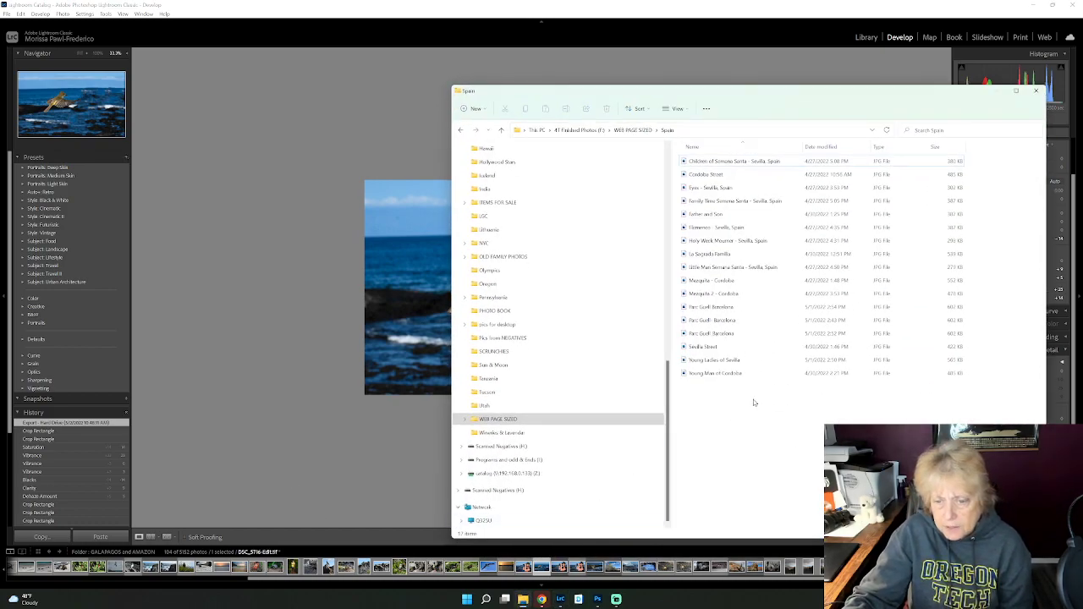
pyautogui.click(634, 131)
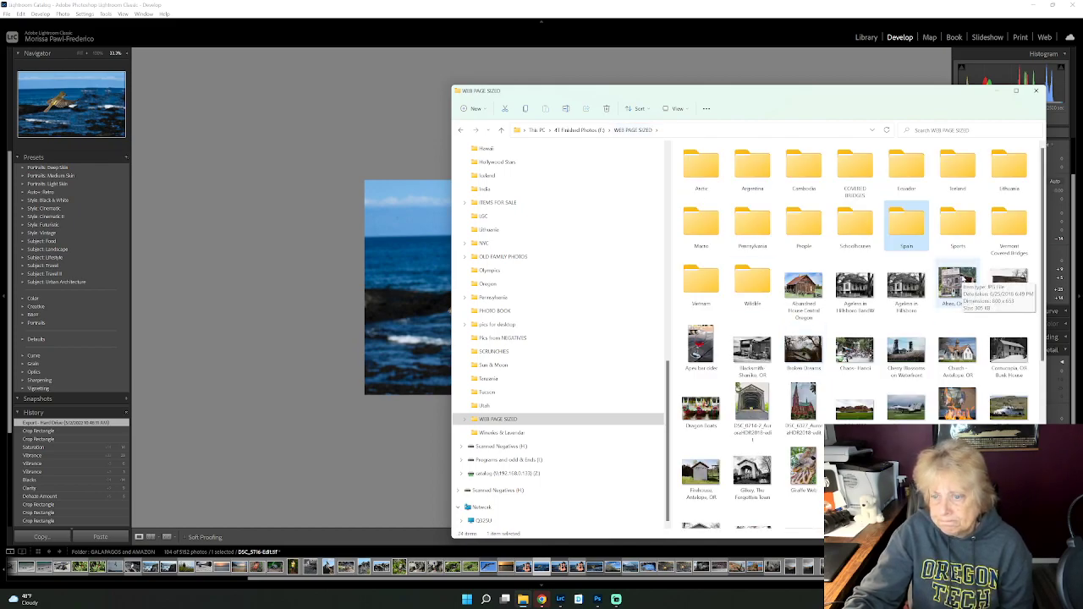
pyautogui.doubleClick(906, 169)
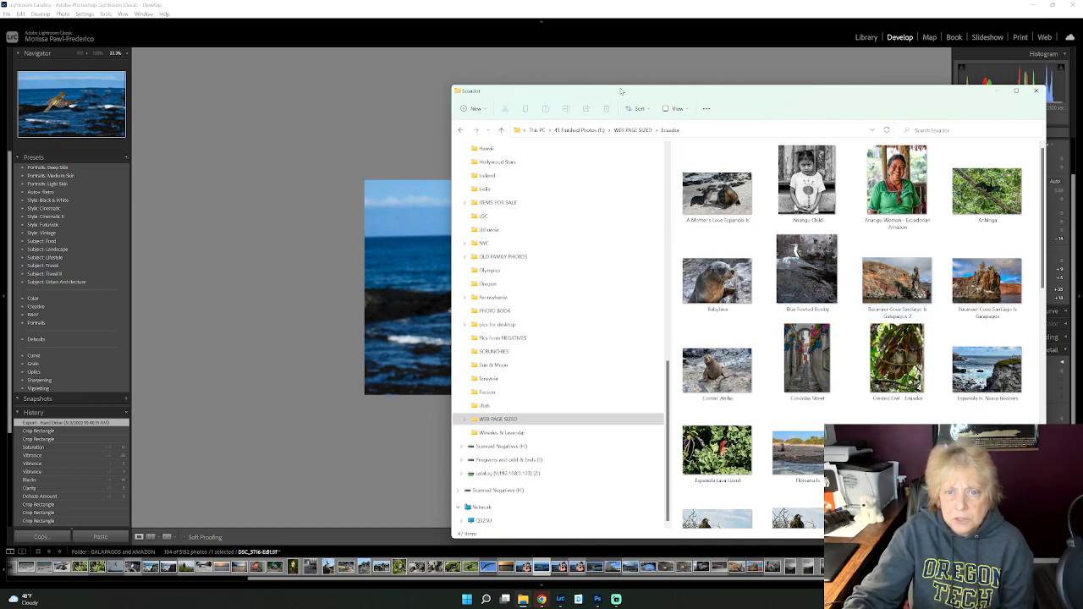
pyautogui.moveTo(625, 93); pyautogui.dragTo(423, 53)
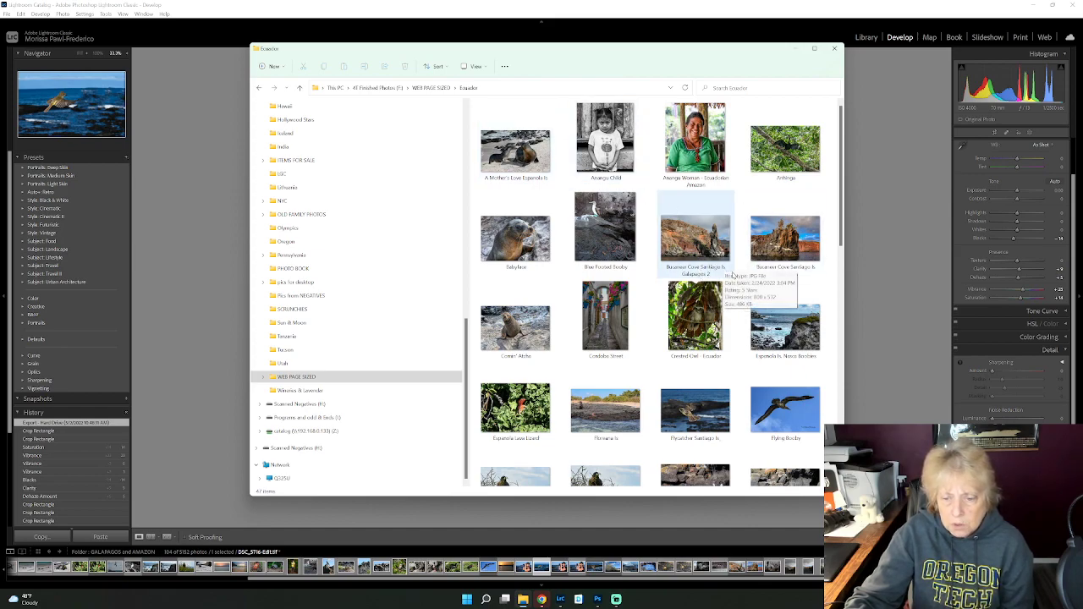
pyautogui.click(697, 415)
pyautogui.rightClick(697, 414)
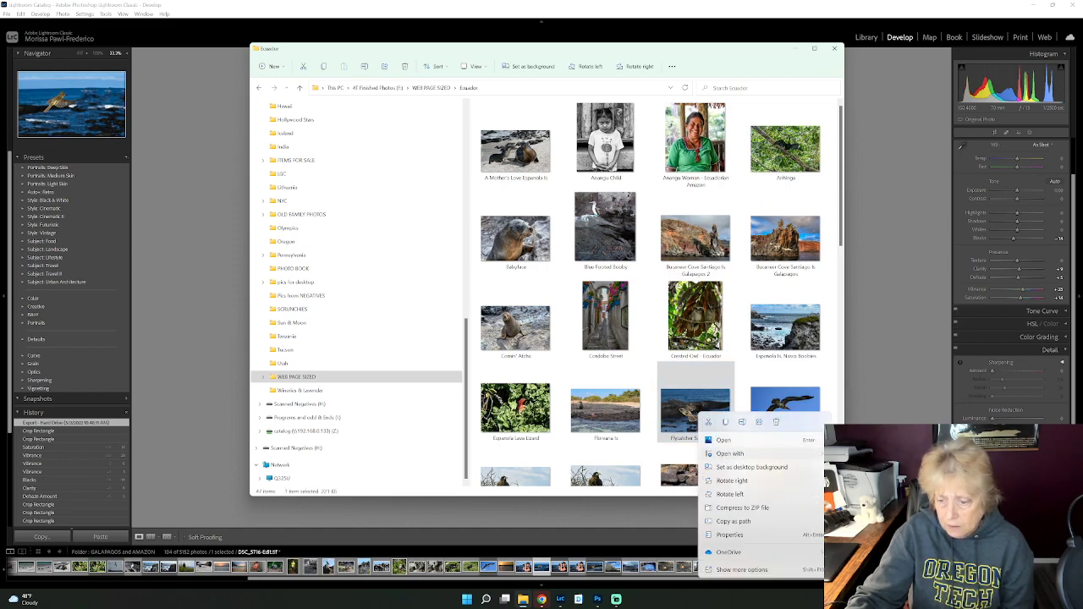
pyautogui.click(730, 454)
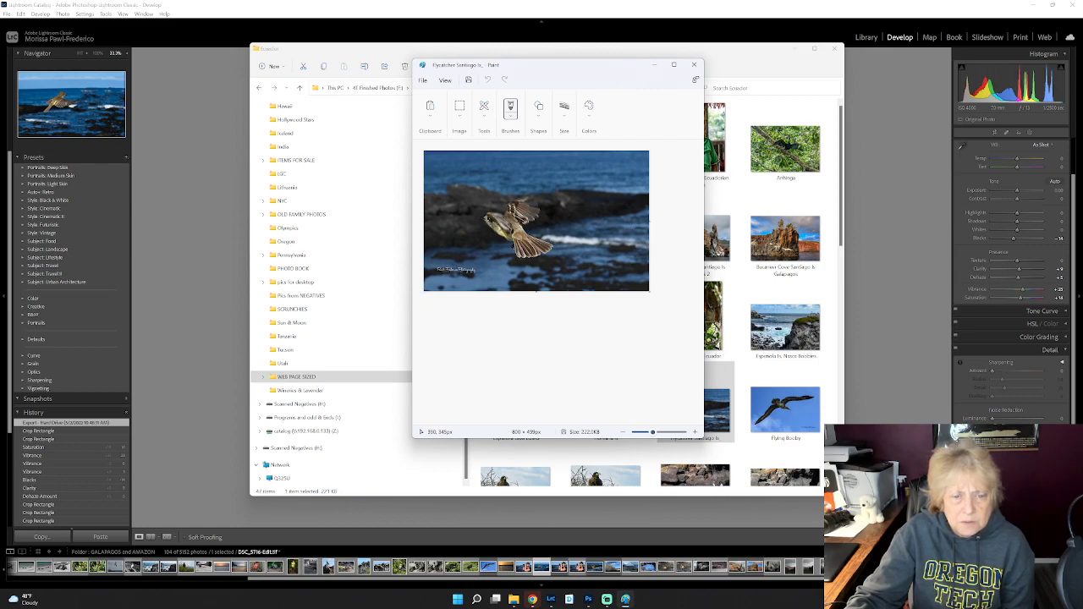
pyautogui.click(694, 64)
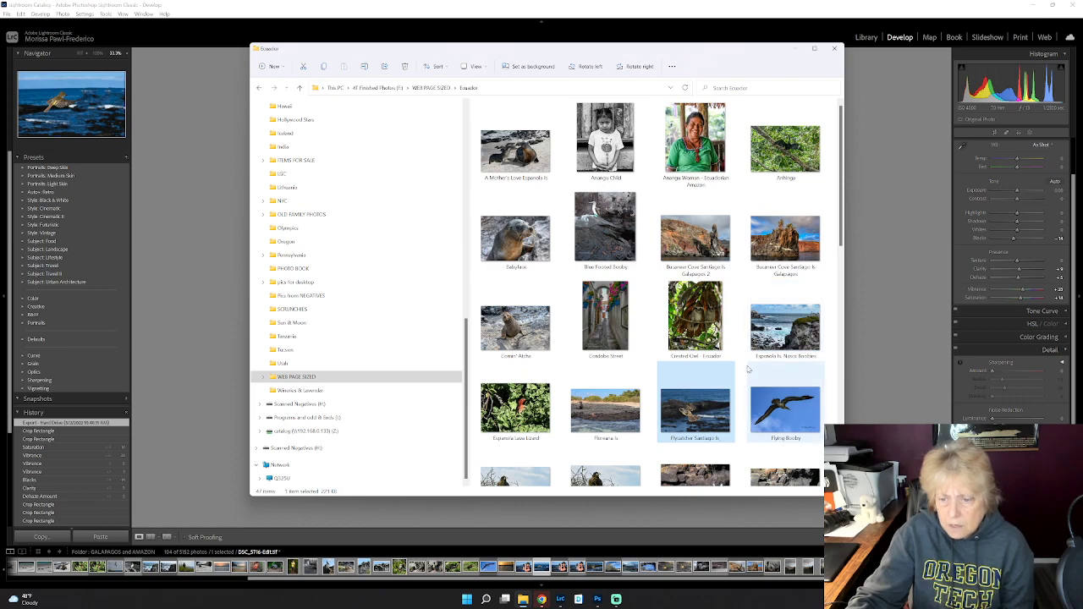
pyautogui.scroll(-2, 748, 369)
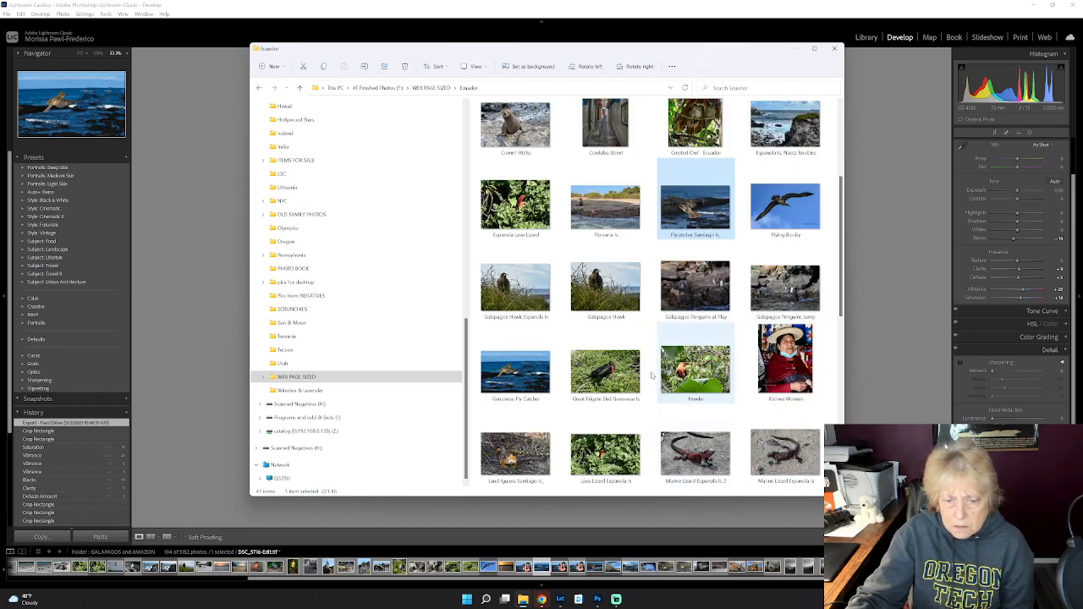
pyautogui.rightClick(606, 376)
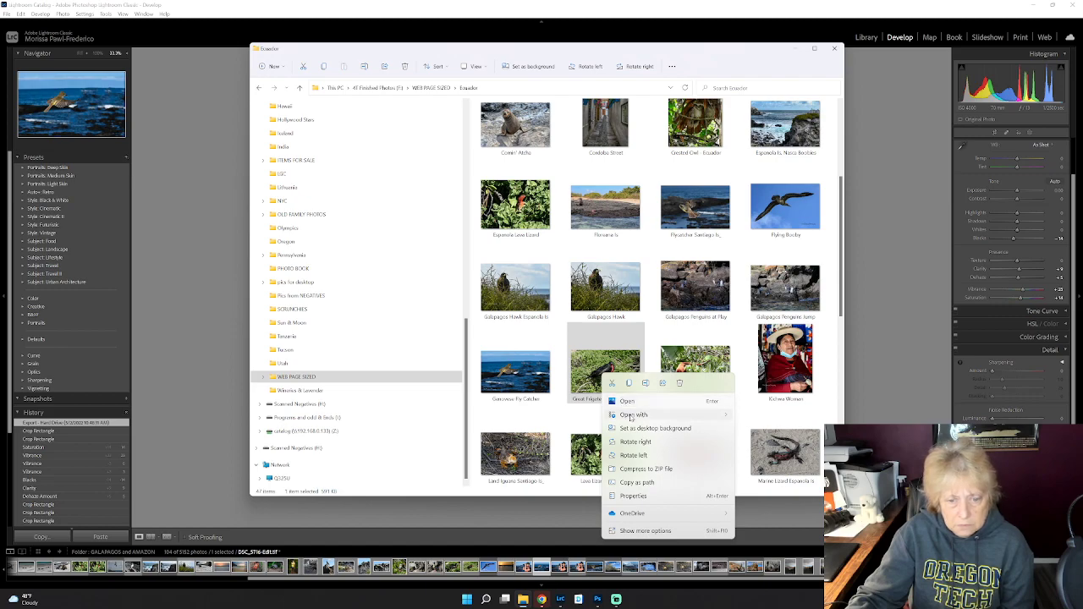
pyautogui.moveTo(631, 416)
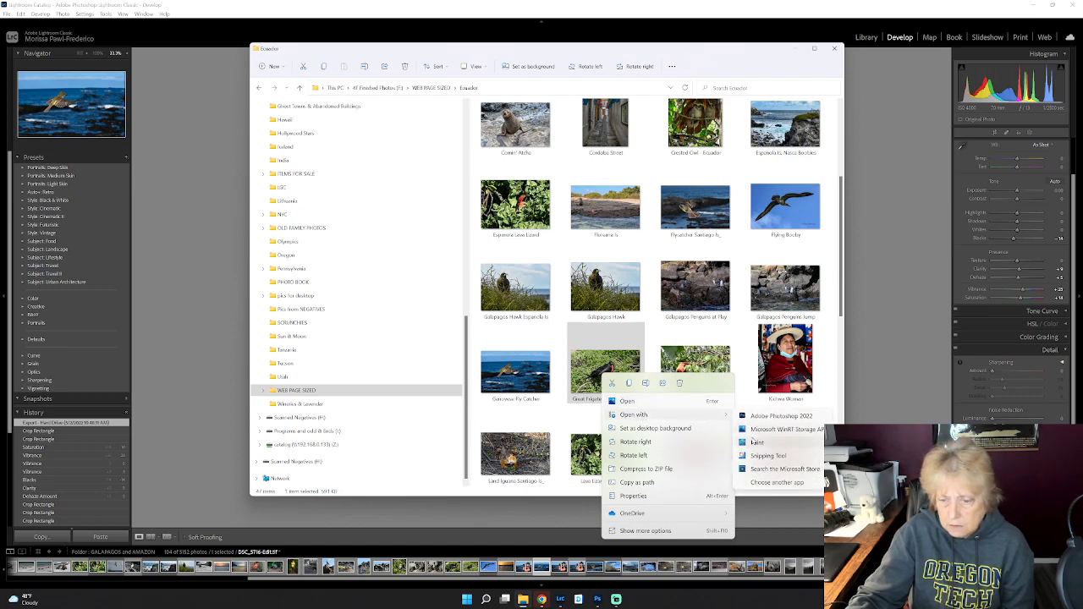
pyautogui.click(756, 442)
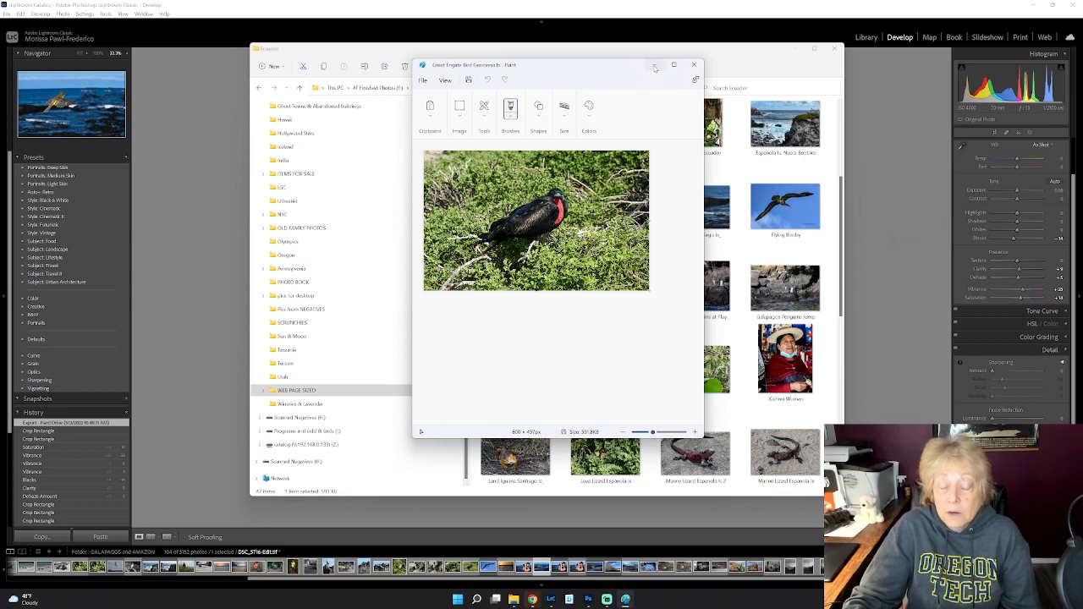
pyautogui.click(694, 65)
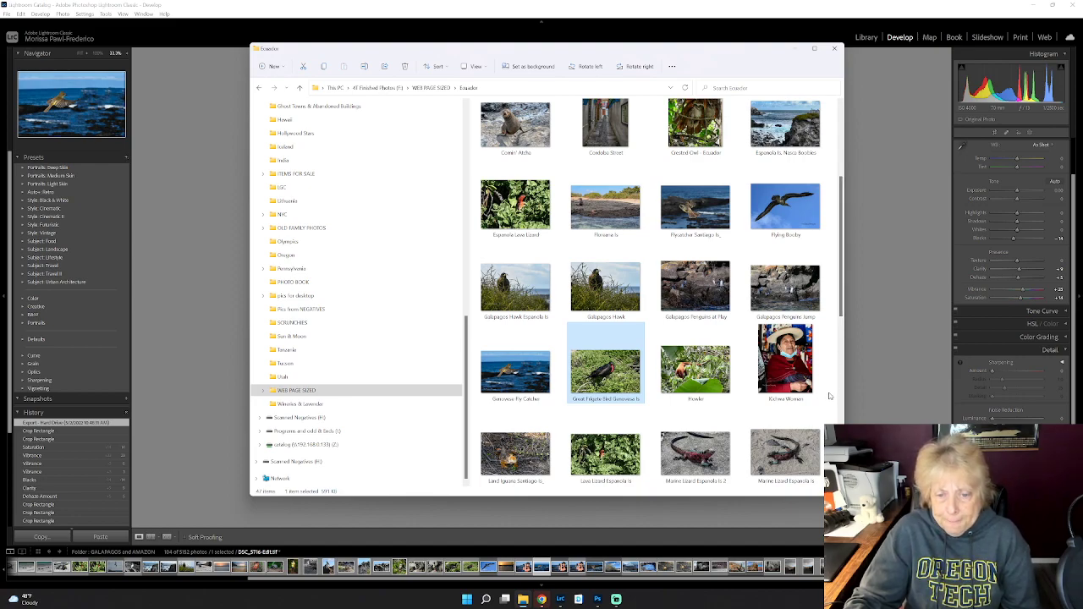
pyautogui.rightClick(603, 298)
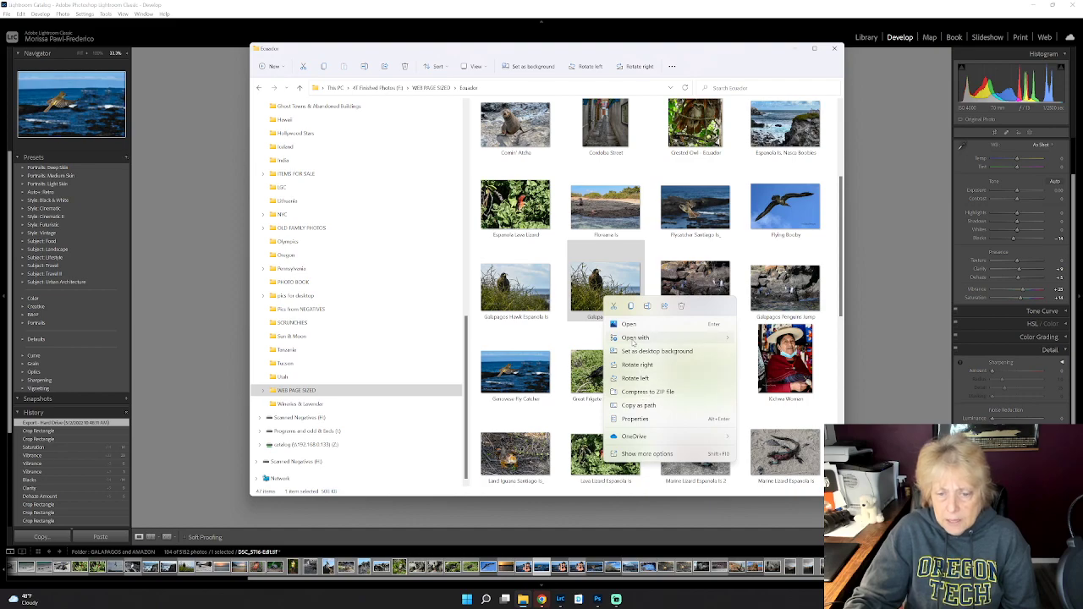
pyautogui.moveTo(669, 338)
pyautogui.click(762, 370)
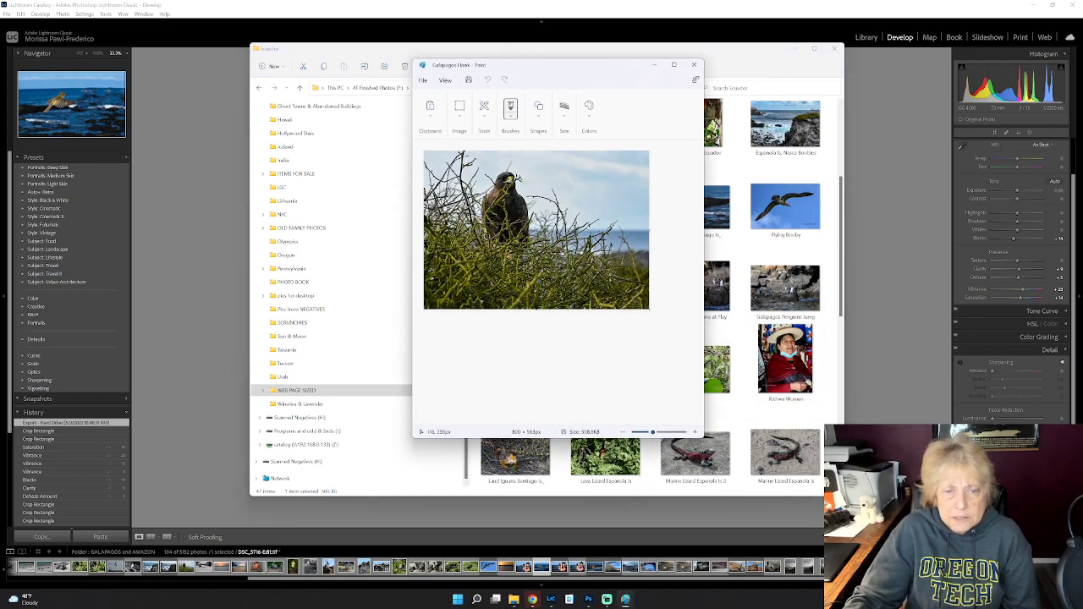
pyautogui.click(693, 65)
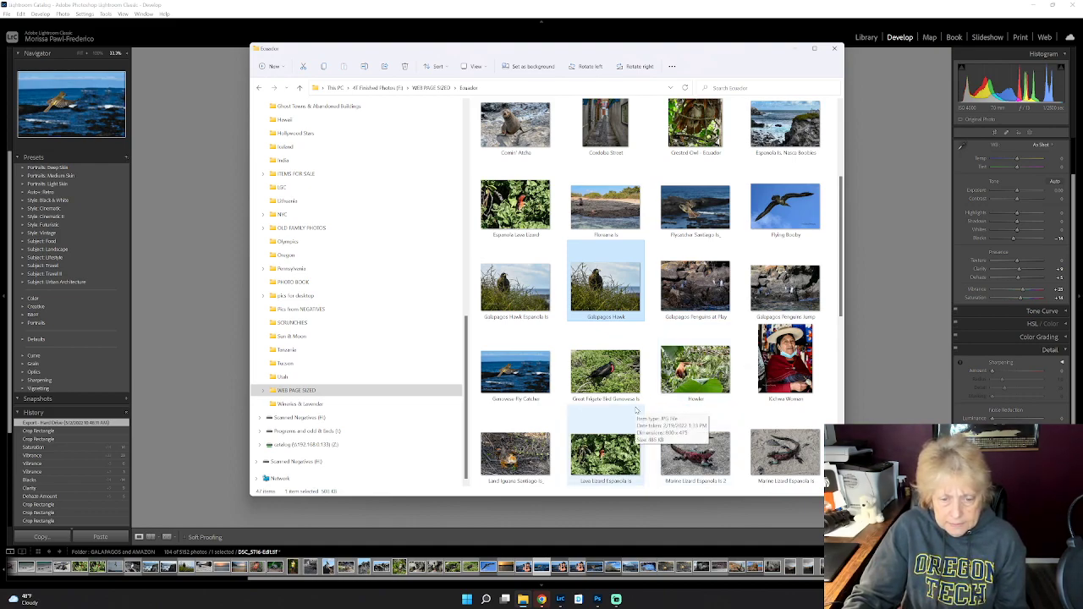
# Step: Preview the ocean flycatcher photo in Microsoft Paint, then close it
pyautogui.scroll(-3, 637, 410)
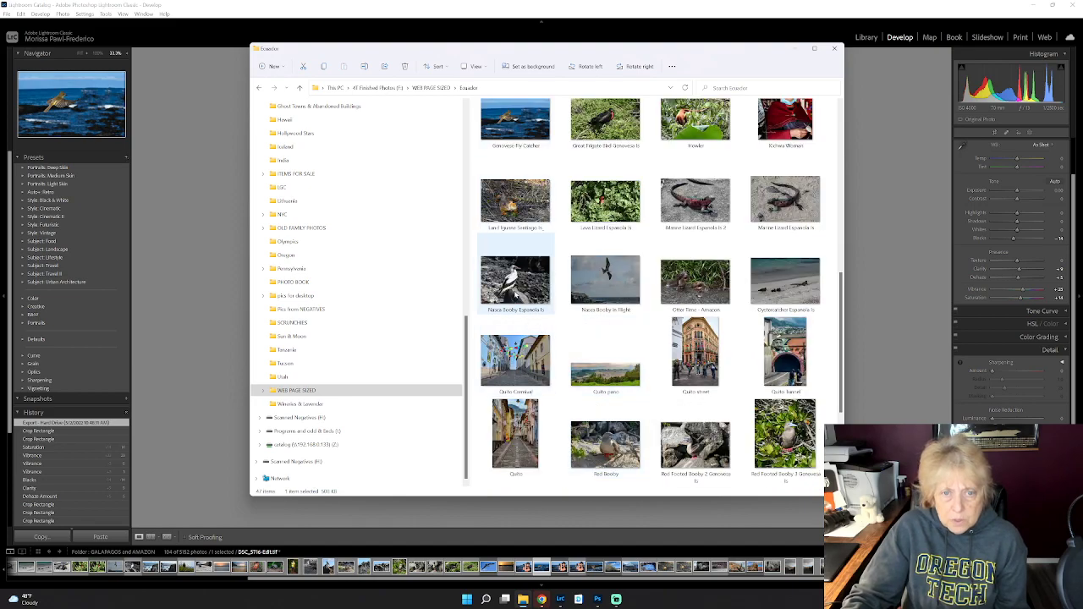
pyautogui.scroll(2, 516, 294)
pyautogui.rightClick(514, 221)
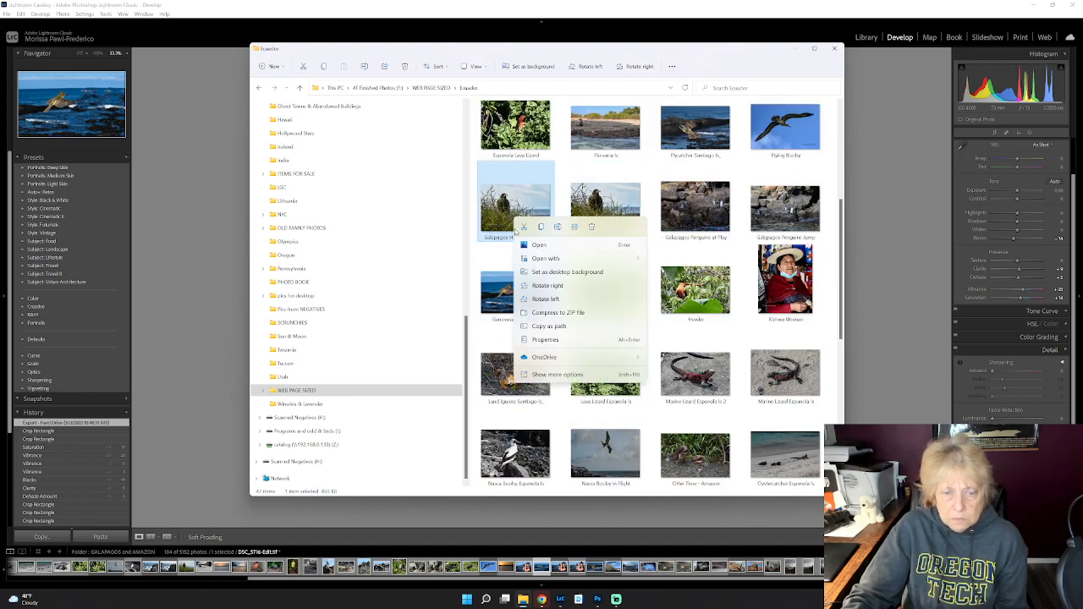
pyautogui.rightClick(498, 302)
pyautogui.moveTo(526, 343)
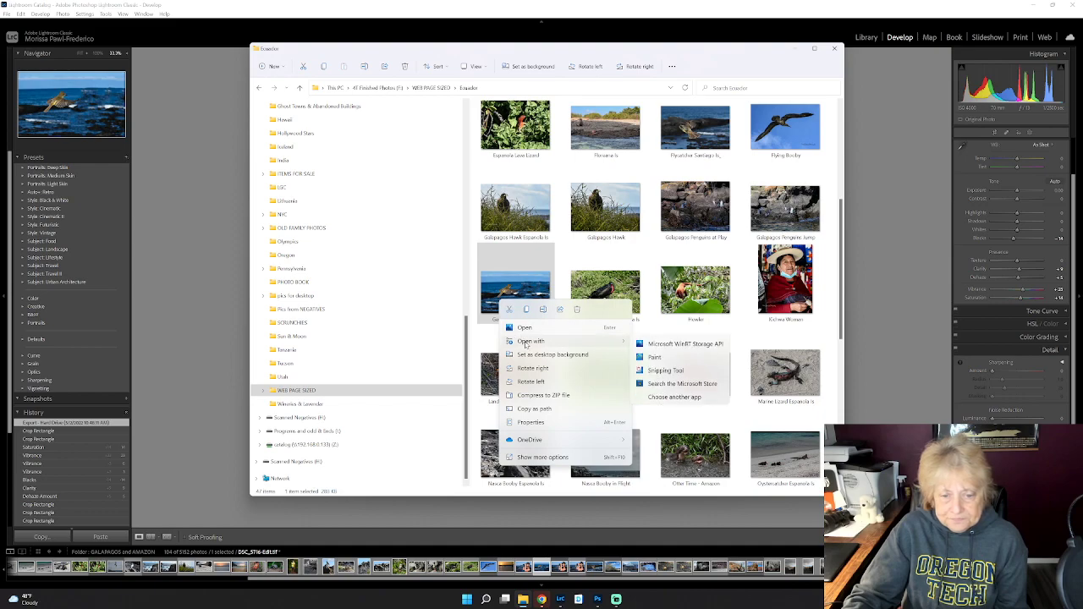
pyautogui.click(654, 358)
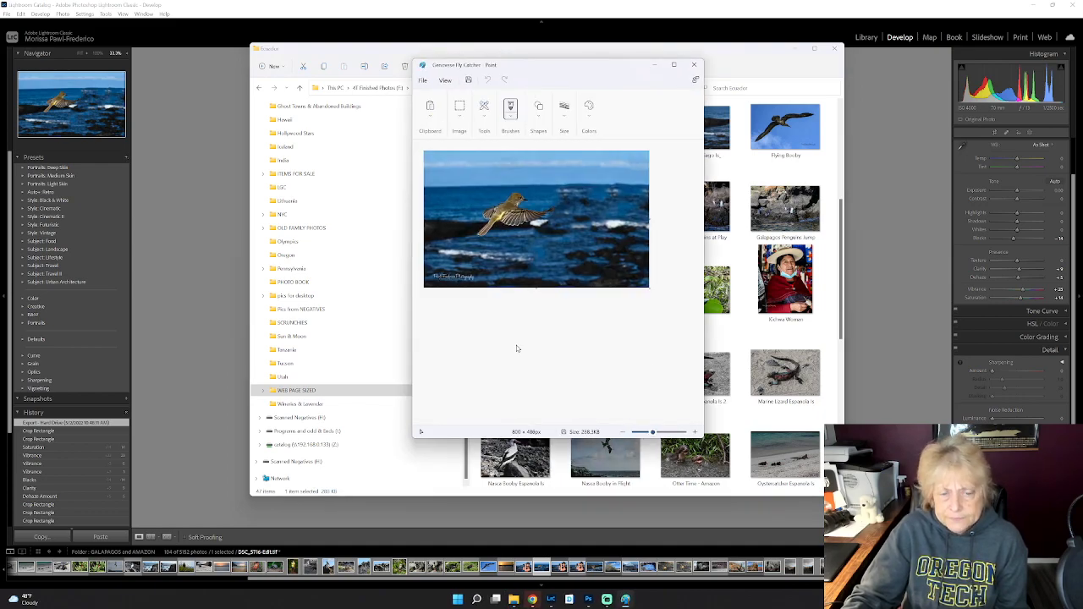
pyautogui.click(694, 64)
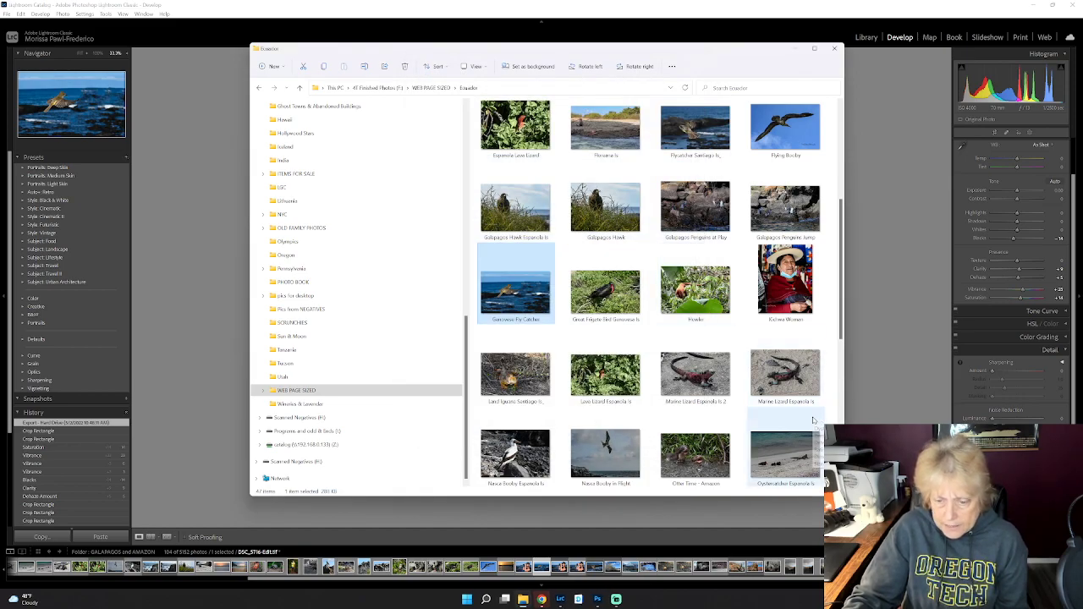
# Step: Preview the Sunrise Floreana photo in Paint, close it, and bring up the tortoise photo's app choices
pyautogui.scroll(-2, 819, 409)
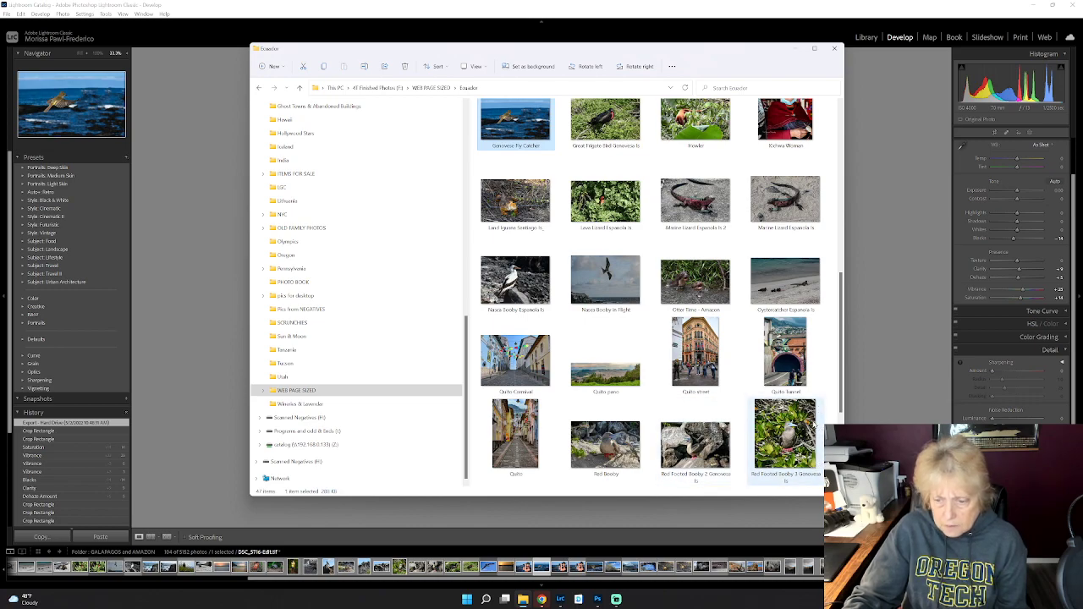
pyautogui.scroll(-2, 818, 420)
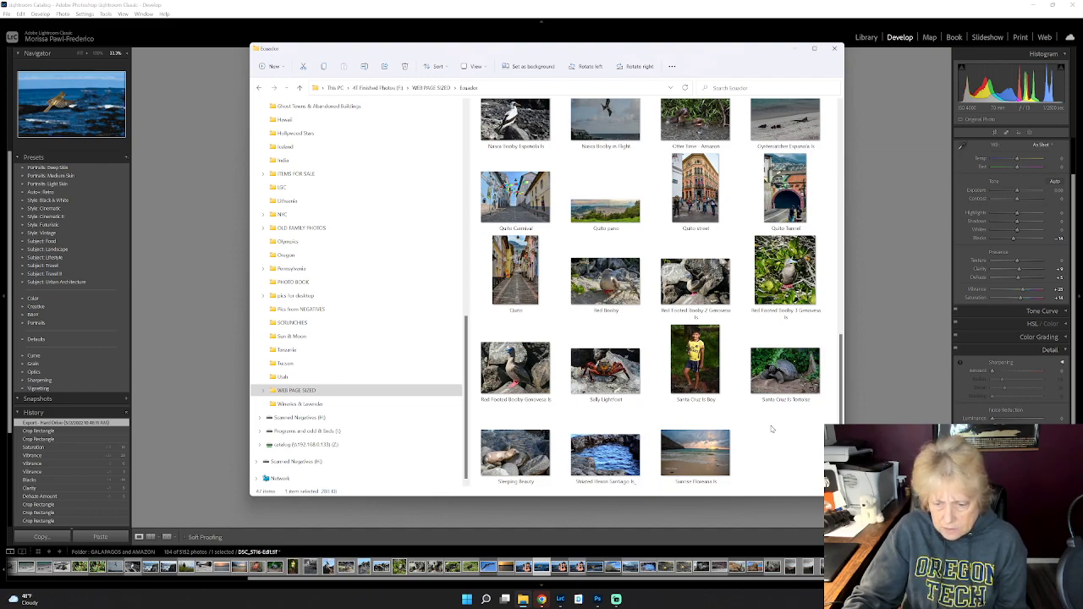
pyautogui.click(709, 451)
pyautogui.rightClick(709, 451)
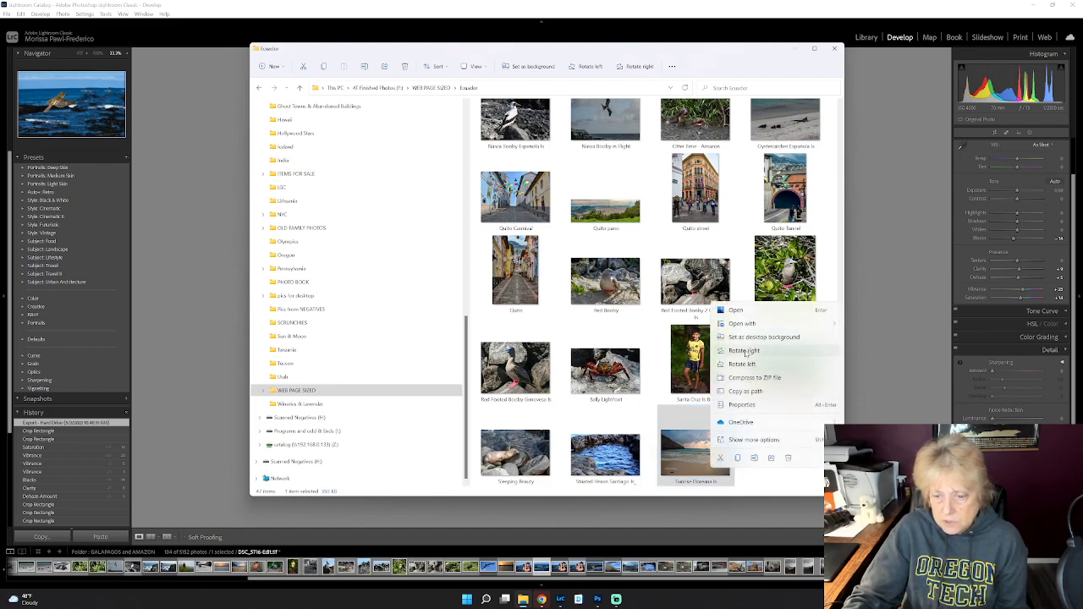
pyautogui.moveTo(743, 325)
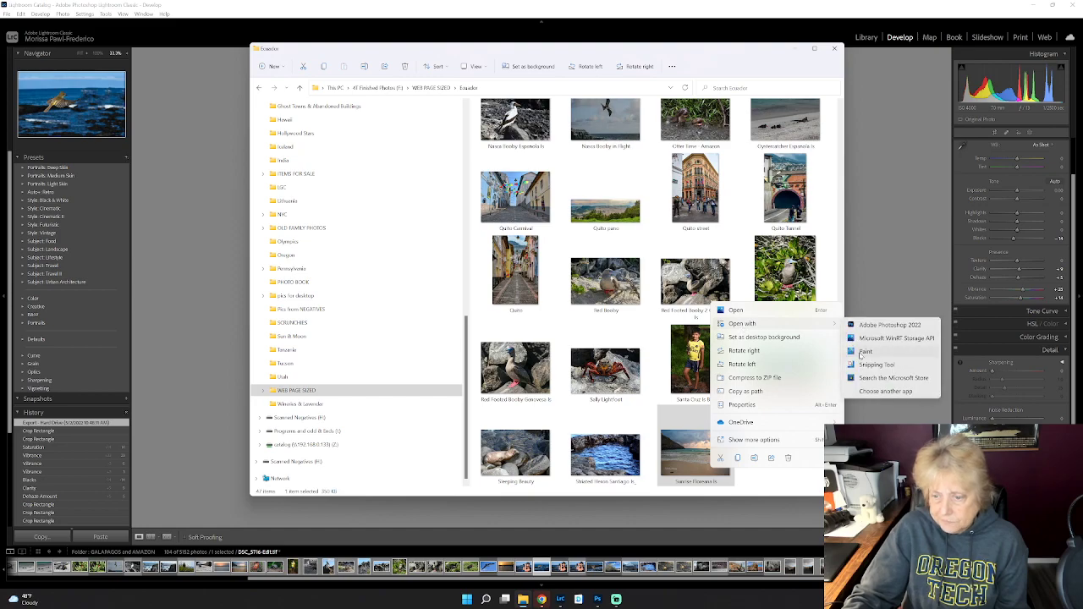
pyautogui.click(855, 355)
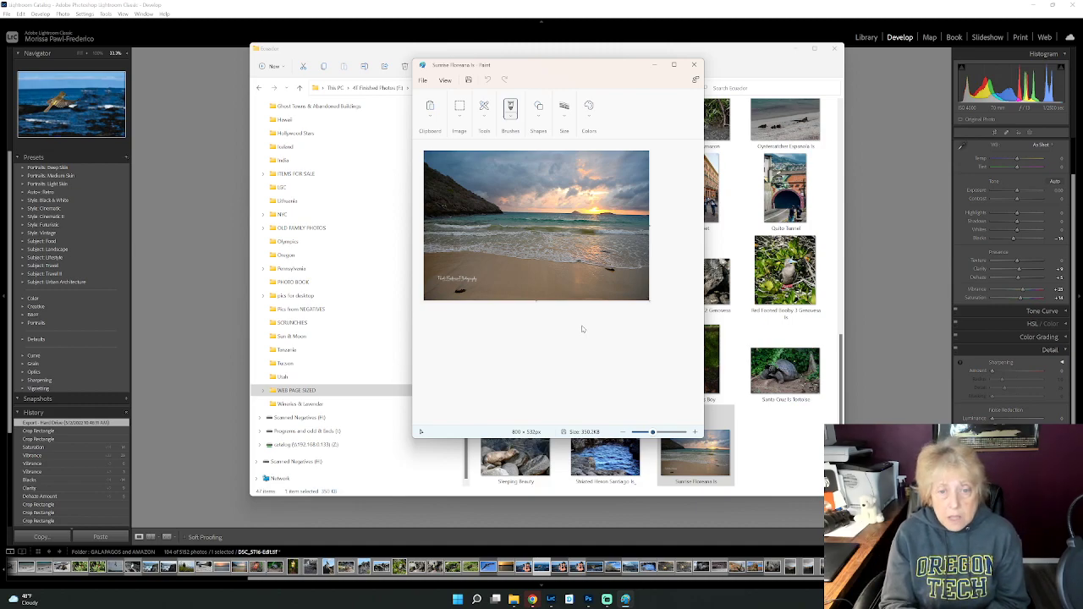
pyautogui.click(693, 65)
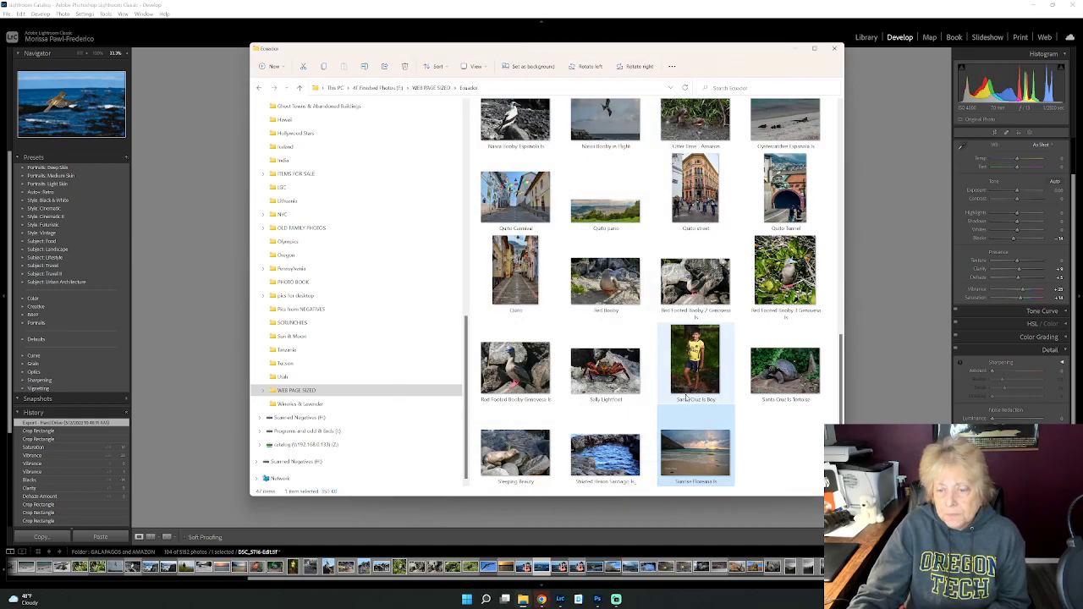
pyautogui.rightClick(786, 381)
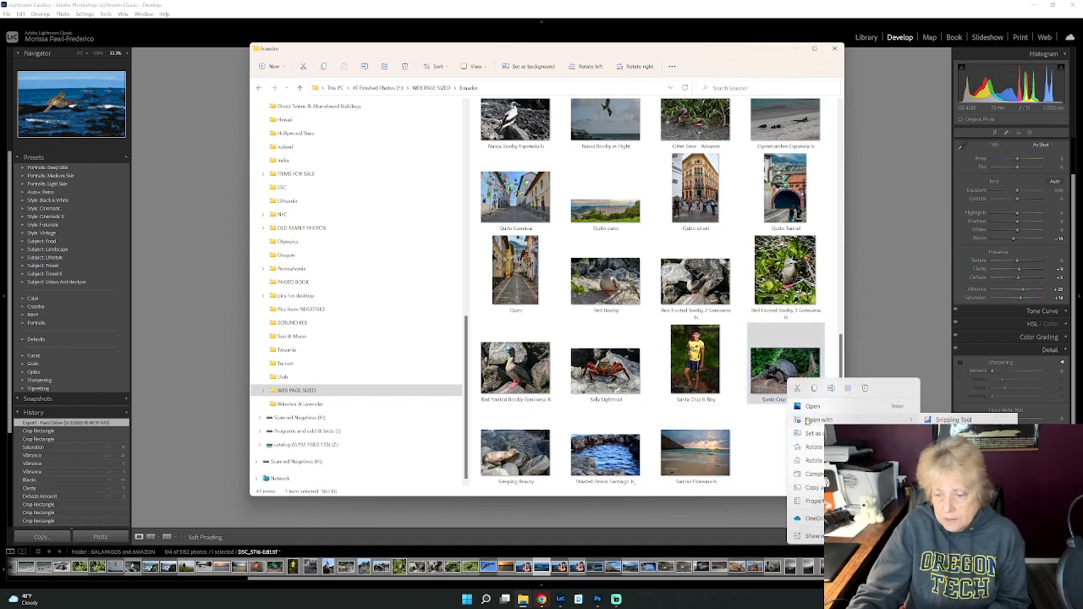
# Step: Check the tortoise photo in Paint, close it, and scroll back up the Ecuador thumbnails
pyautogui.click(811, 407)
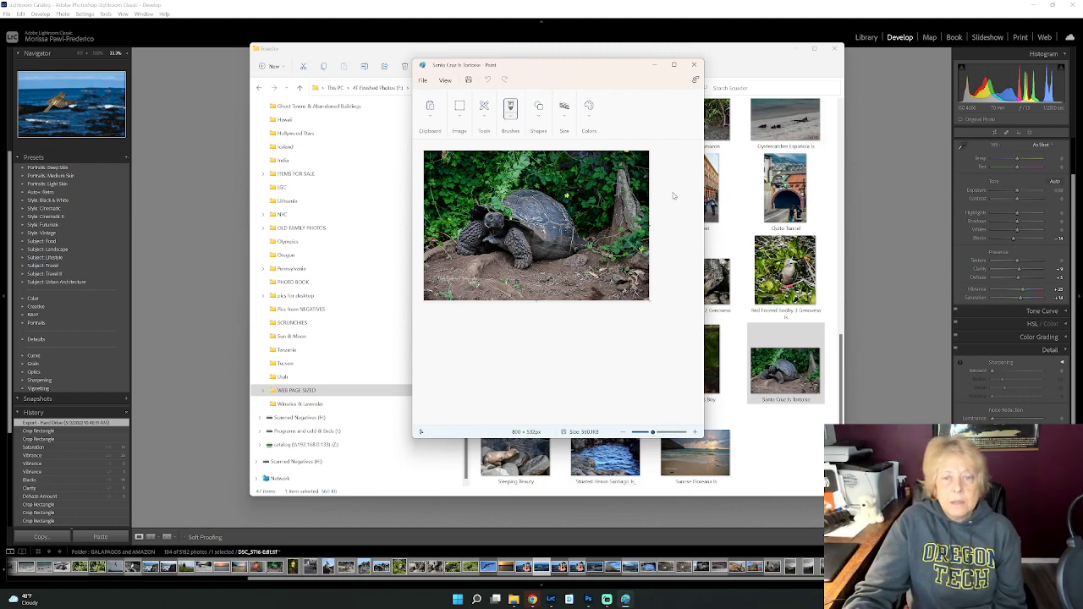
pyautogui.click(694, 65)
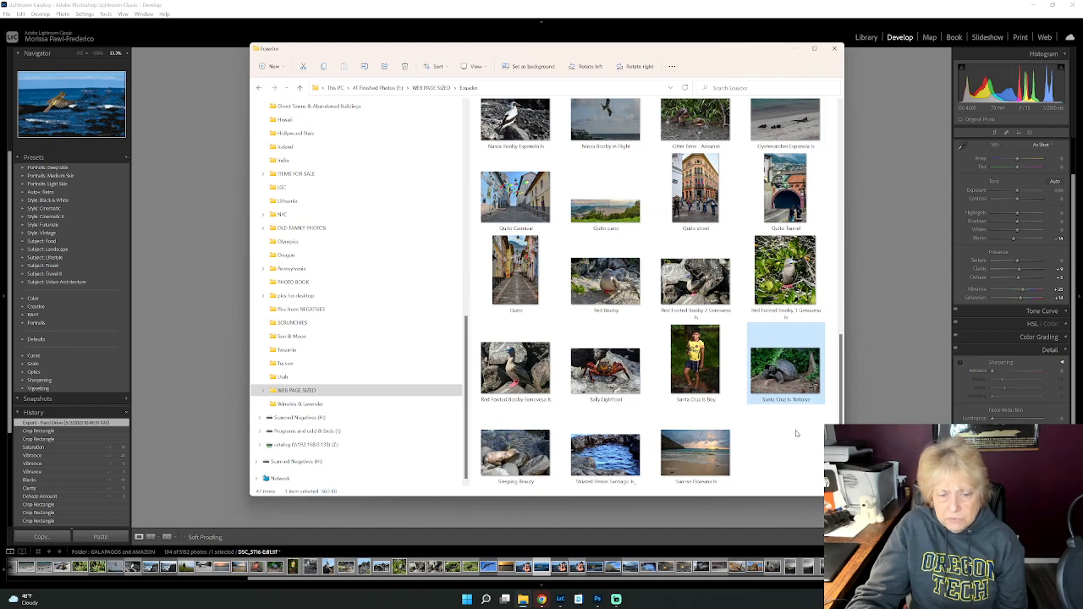
pyautogui.scroll(2, 780, 429)
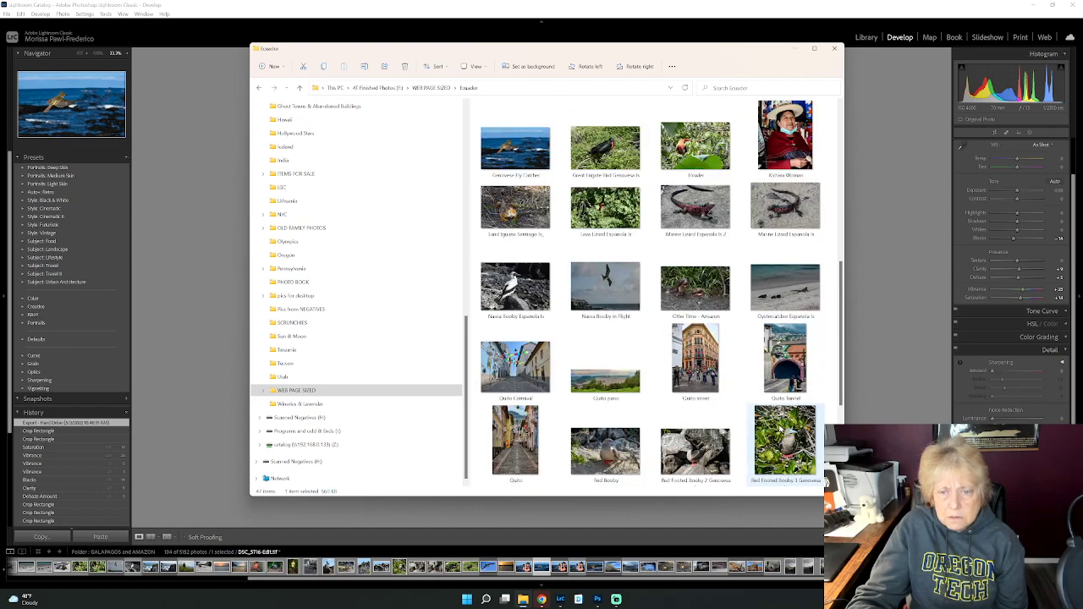
pyautogui.scroll(3, 781, 429)
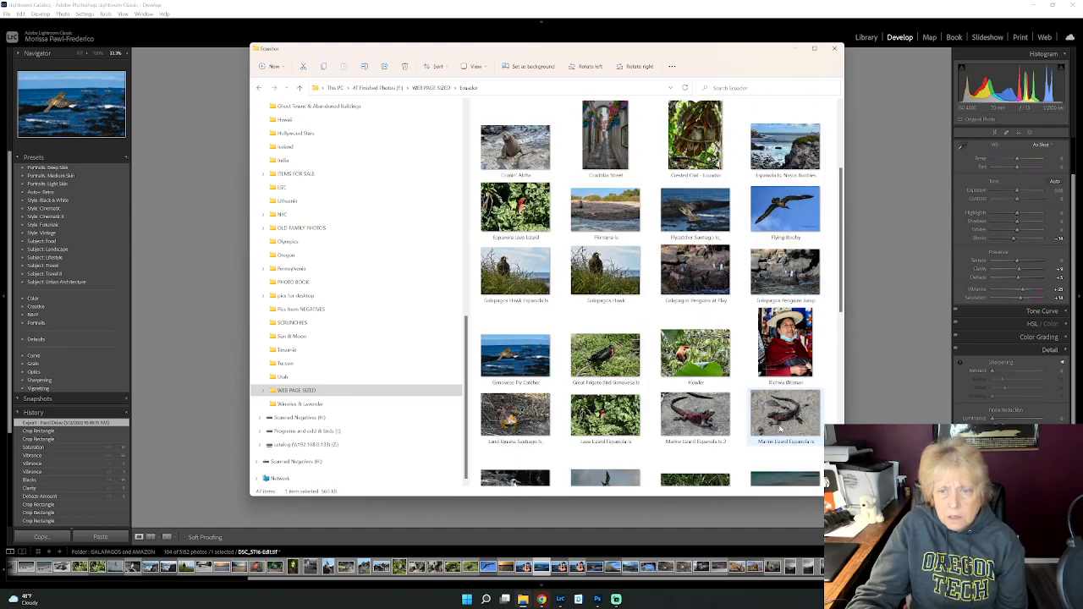
pyautogui.scroll(3, 780, 429)
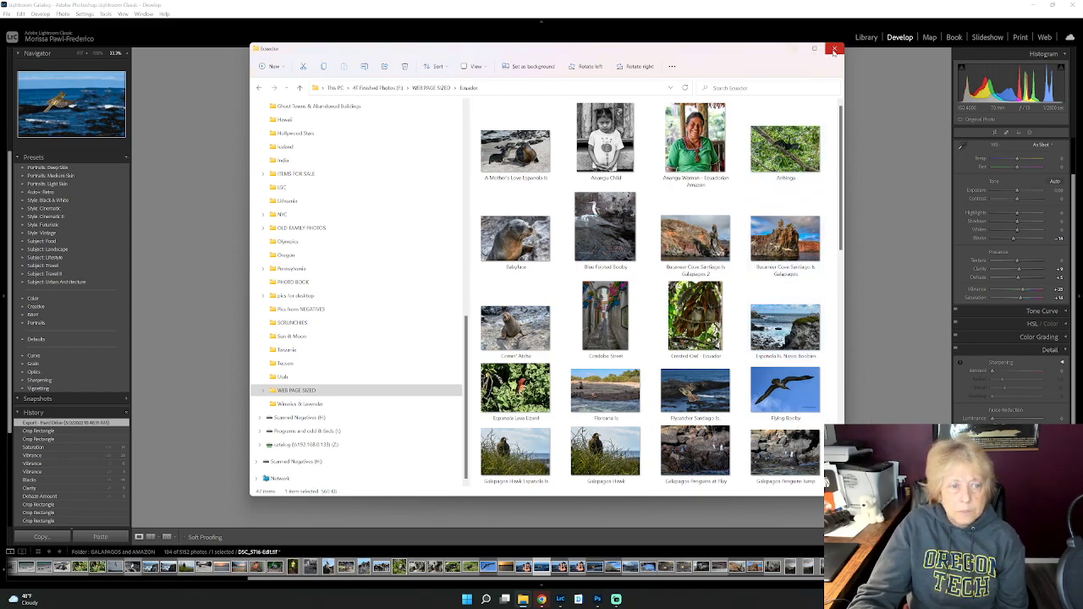
# Step: Close Explorer, return to the Library Grid, and open DSC_4097 in Loupe view
pyautogui.click(800, 51)
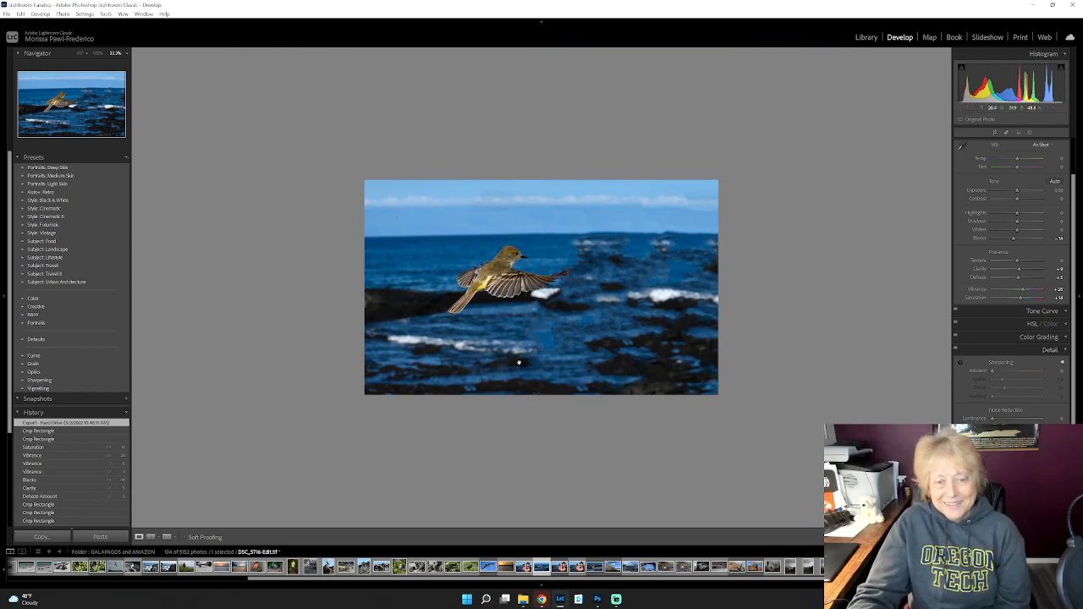
pyautogui.click(868, 40)
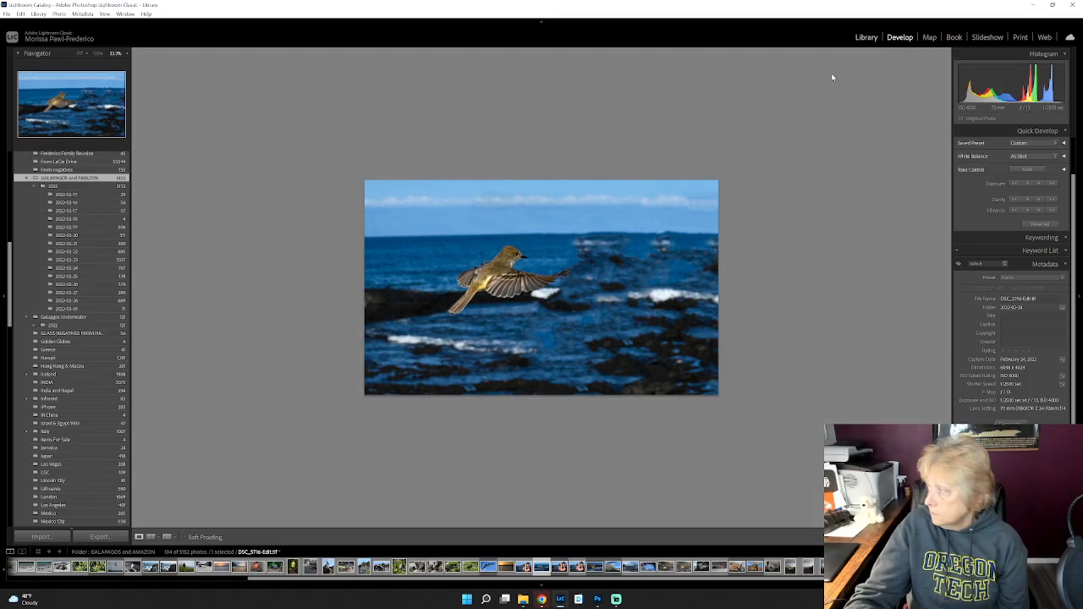
pyautogui.click(138, 537)
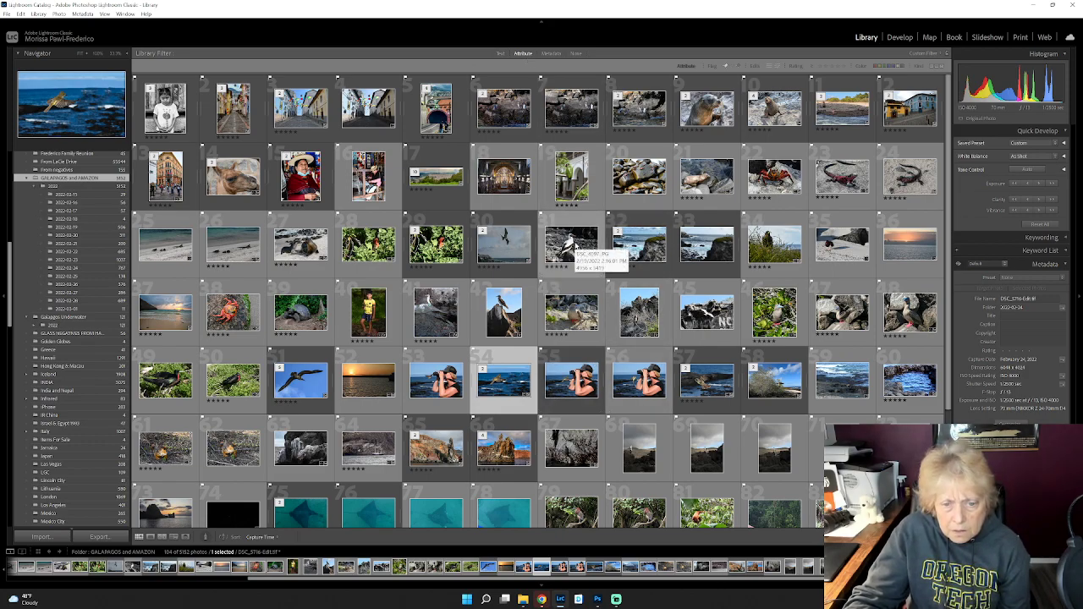
pyautogui.doubleClick(572, 246)
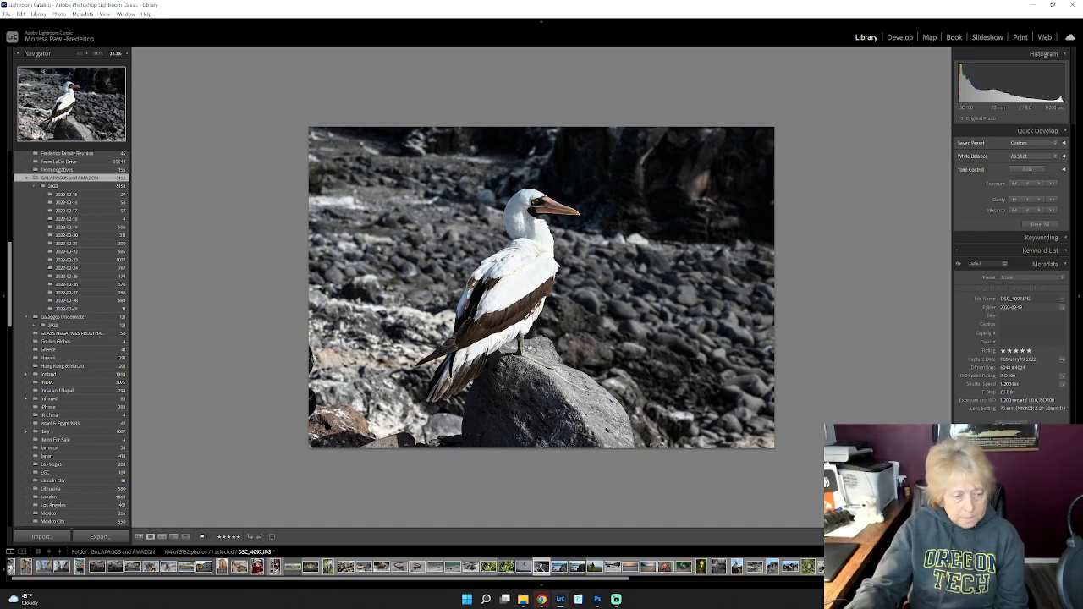
# Step: Scroll the Library grid to the blue-footed booby photo DSC_4464 and open it in Loupe
pyautogui.click(139, 536)
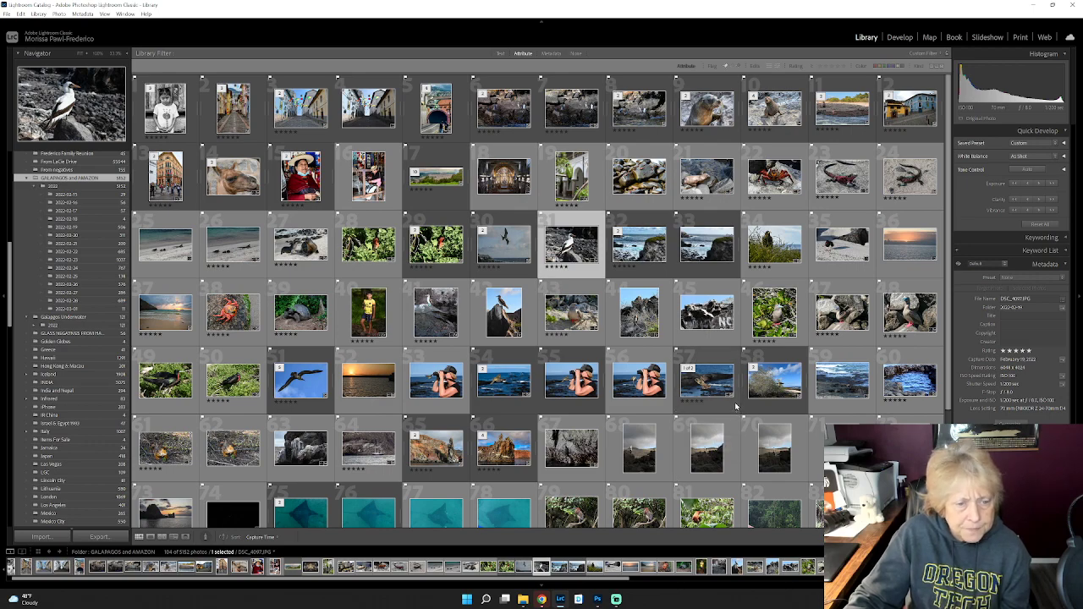
pyautogui.scroll(-1, 735, 407)
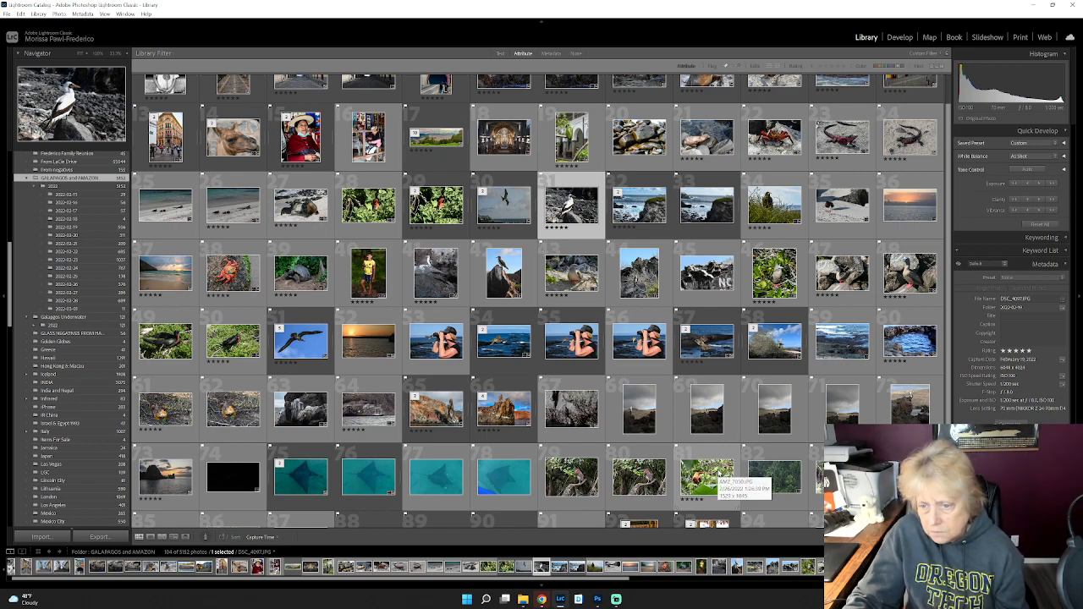
pyautogui.scroll(-1, 719, 473)
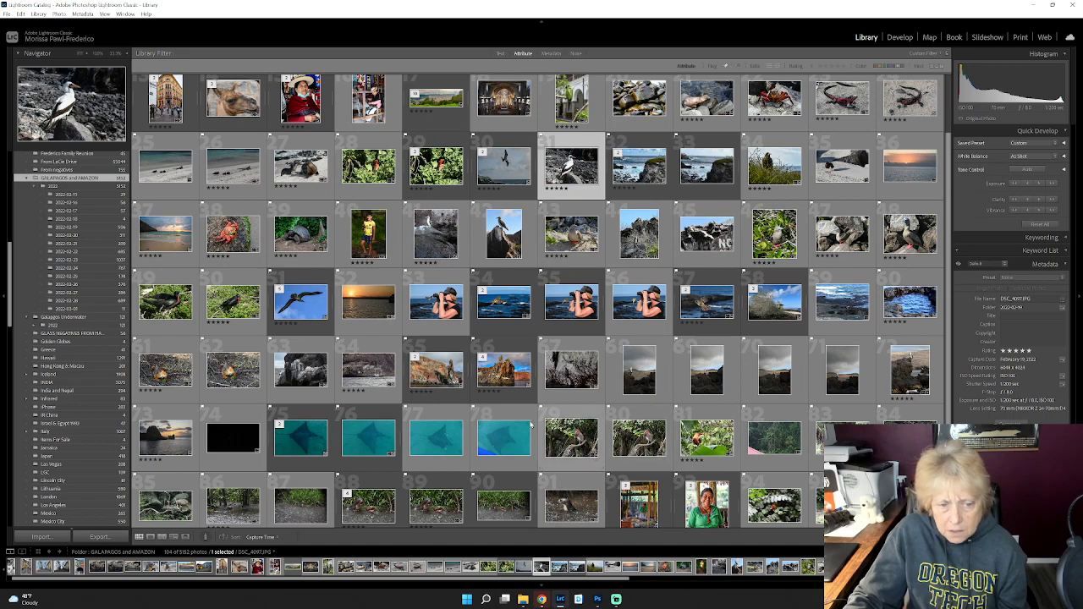
pyautogui.scroll(-1, 412, 425)
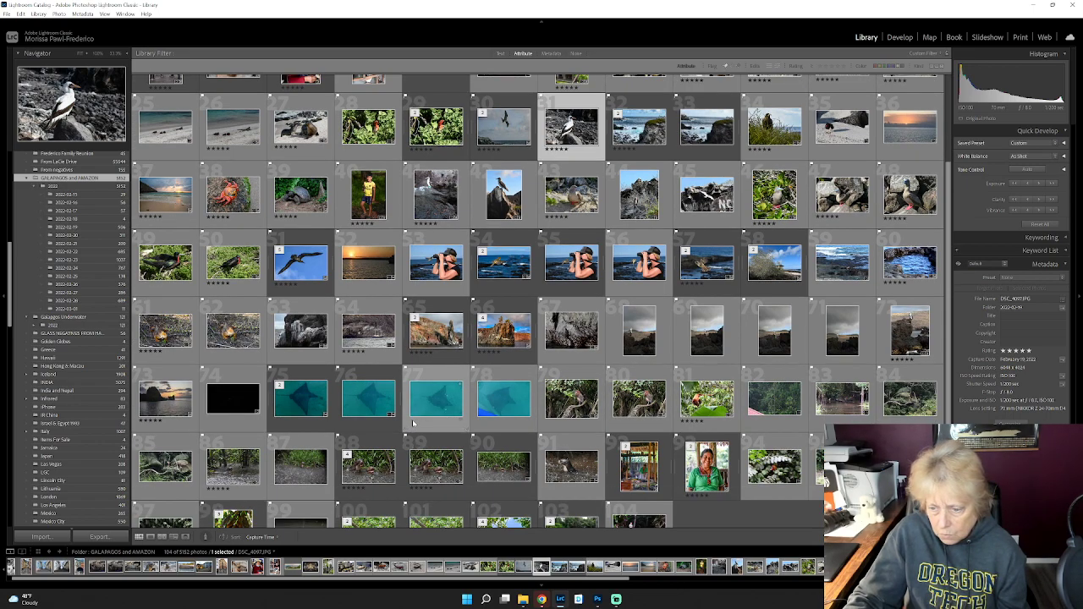
pyautogui.scroll(-1, 413, 423)
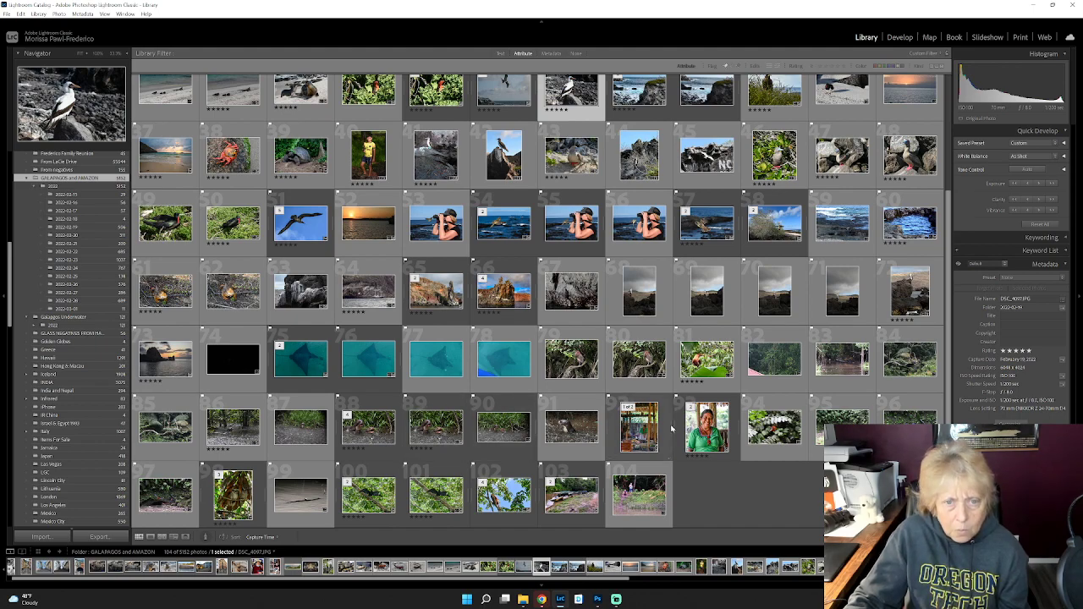
pyautogui.scroll(1, 674, 429)
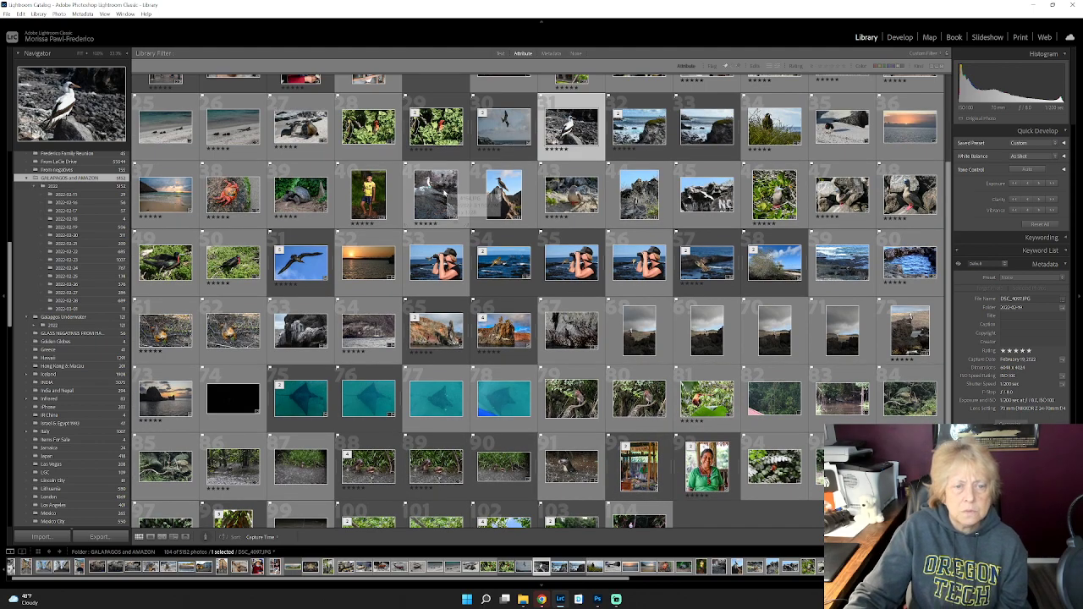
pyautogui.doubleClick(457, 190)
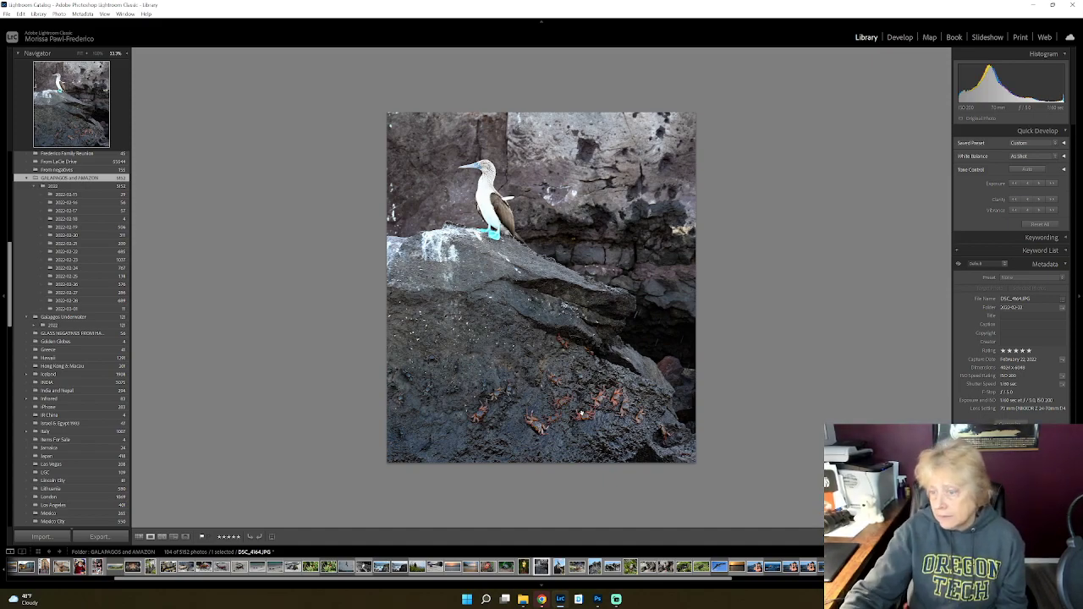
# Step: In Develop, revert a strong Vibrance boost to vibrance +1, saturation +5, then go to Library
pyautogui.click(900, 38)
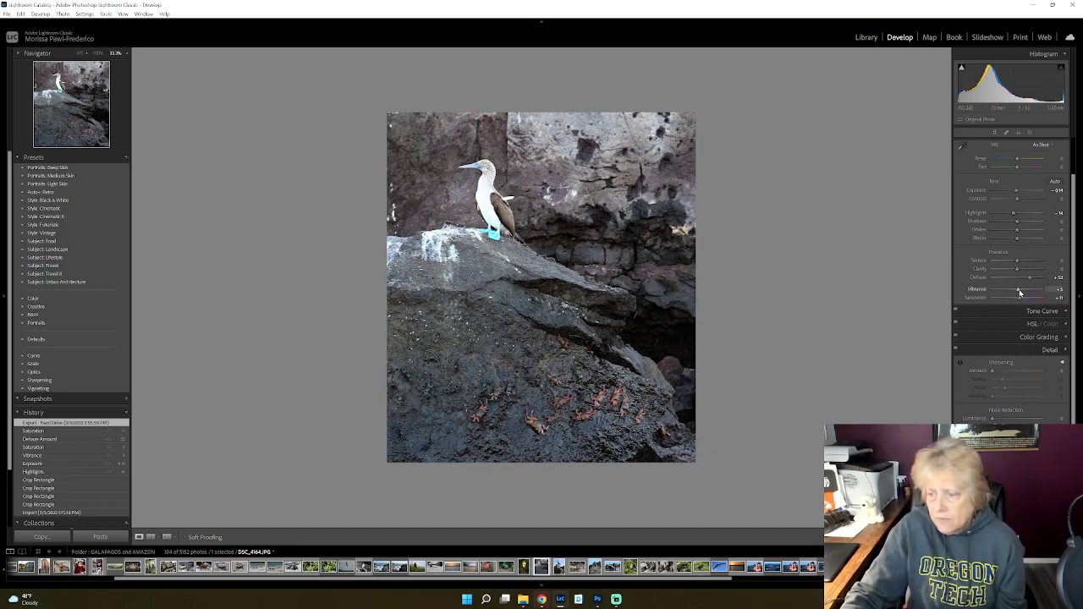
pyautogui.moveTo(1018, 290); pyautogui.dragTo(1035, 303)
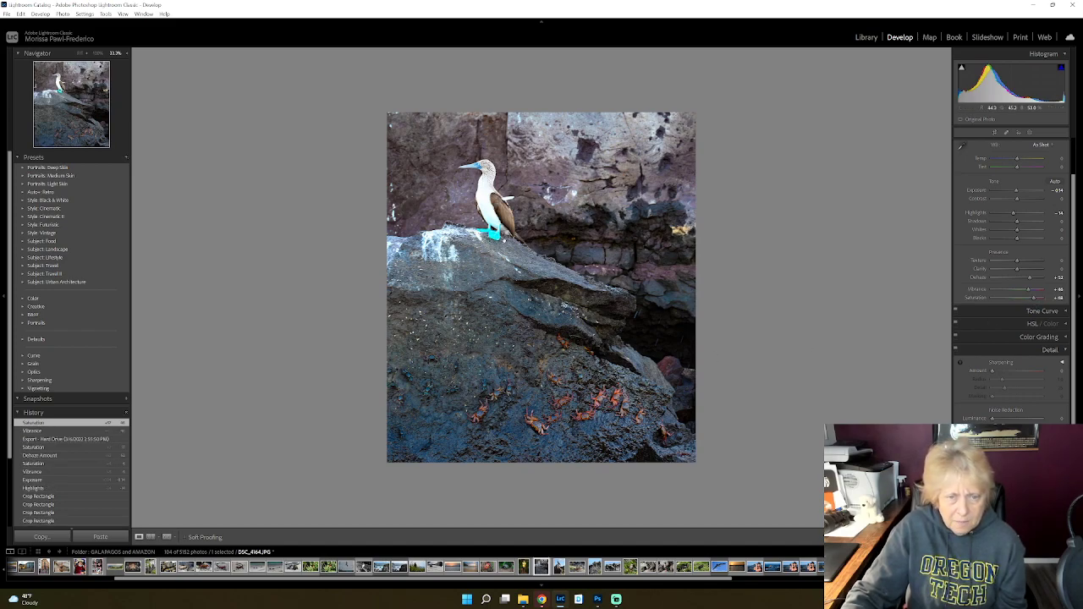
pyautogui.click(1018, 291)
pyautogui.click(1017, 298)
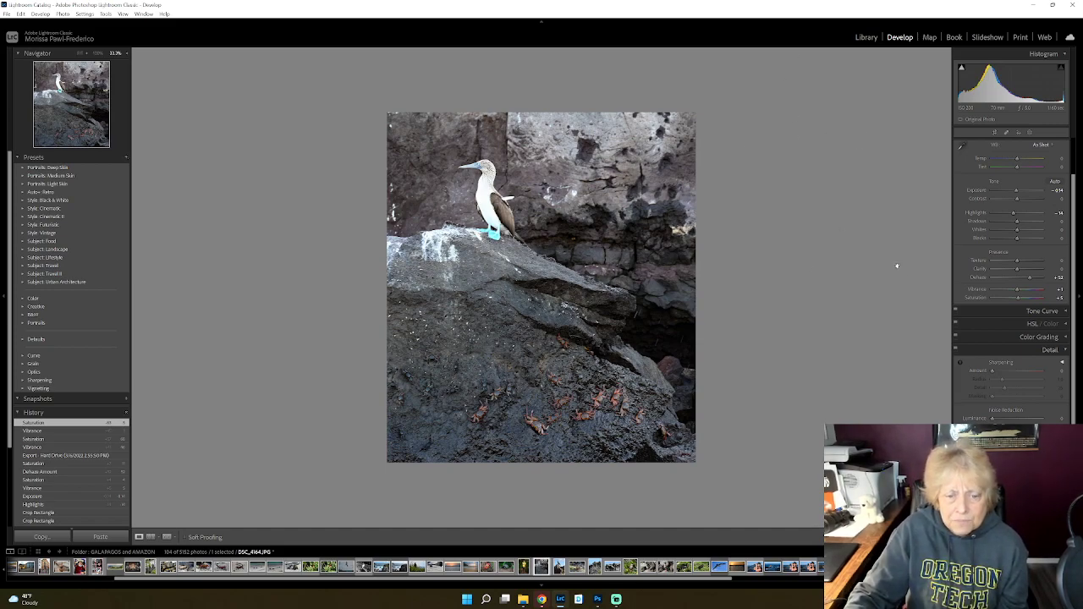
pyautogui.click(866, 37)
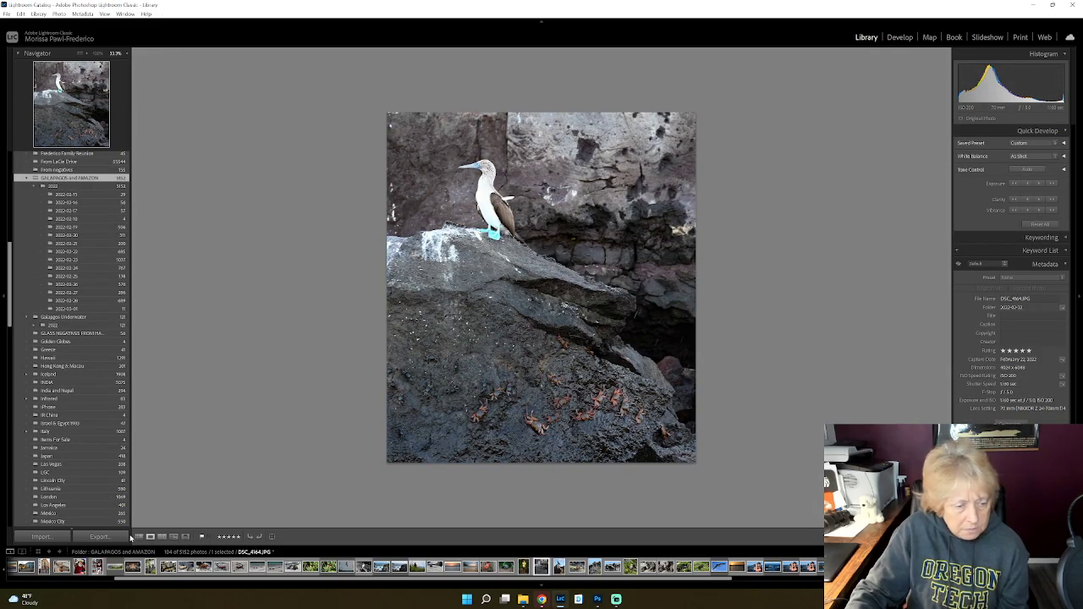
# Step: View DSC_4411 in Loupe, reselect DSC_4464 in the grid, and set the Library Filter to None
pyautogui.click(139, 537)
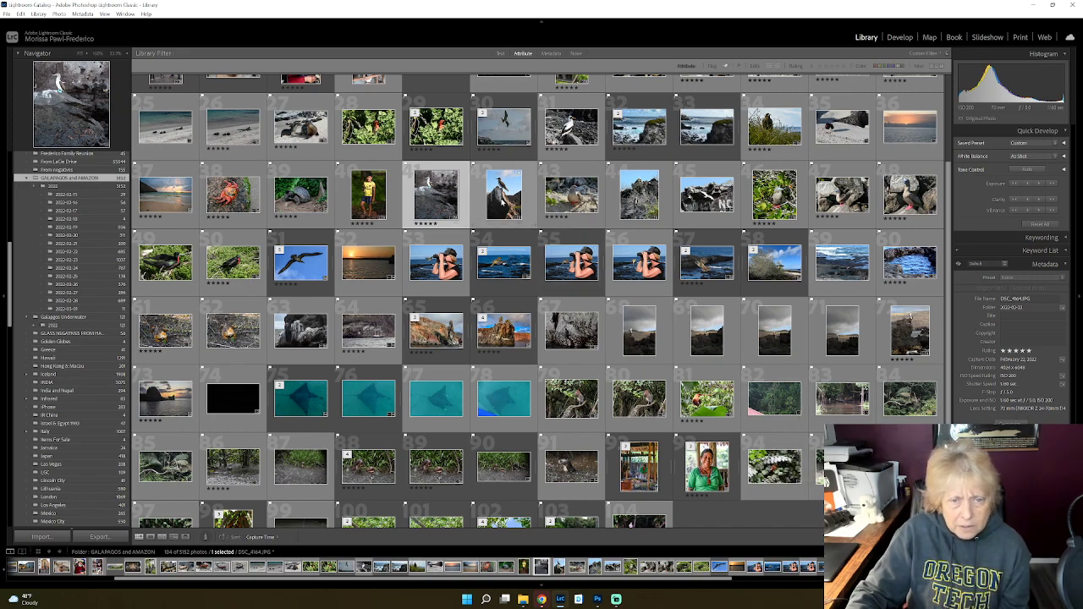
pyautogui.doubleClick(502, 198)
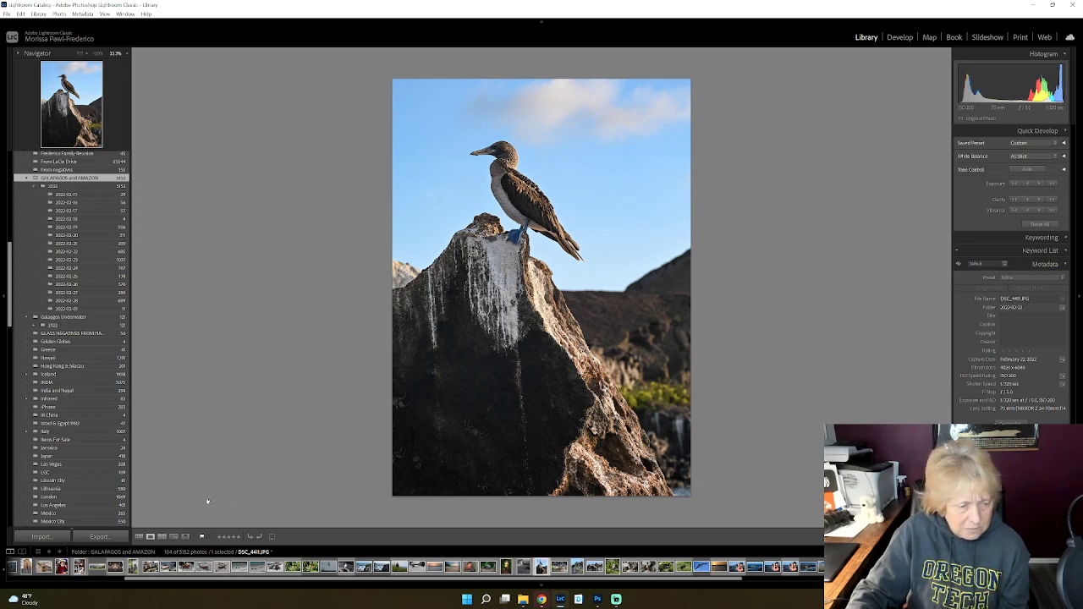
pyautogui.click(138, 536)
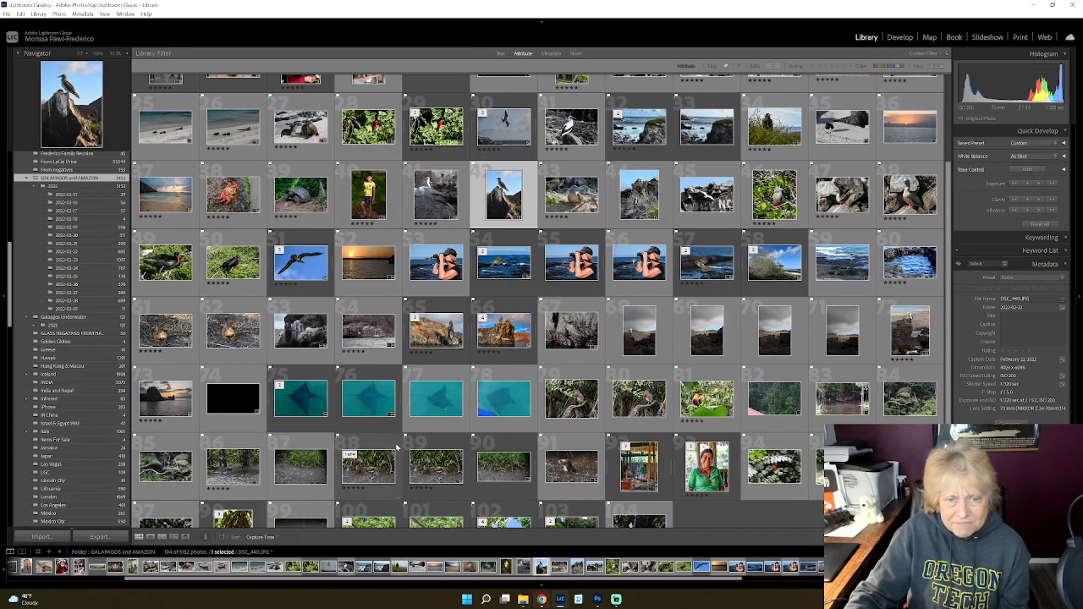
pyautogui.click(454, 209)
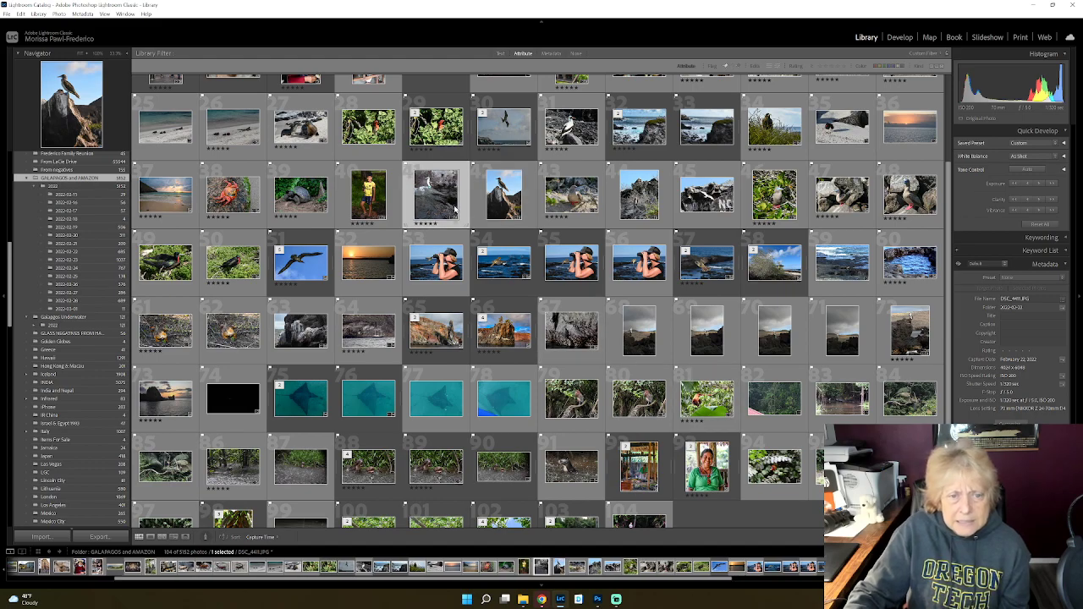
pyautogui.click(576, 53)
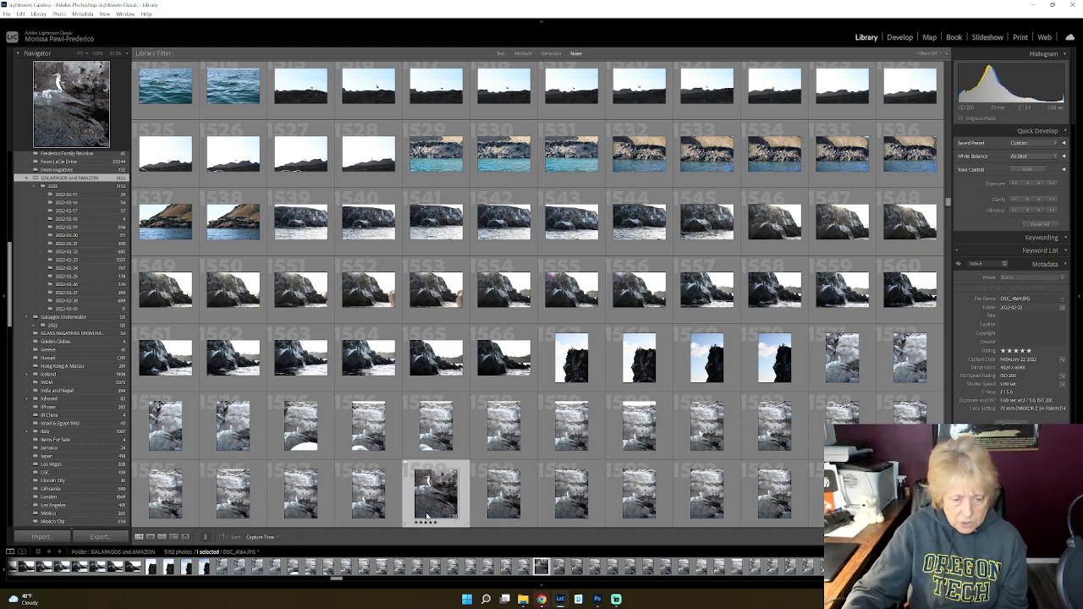
pyautogui.press('0')
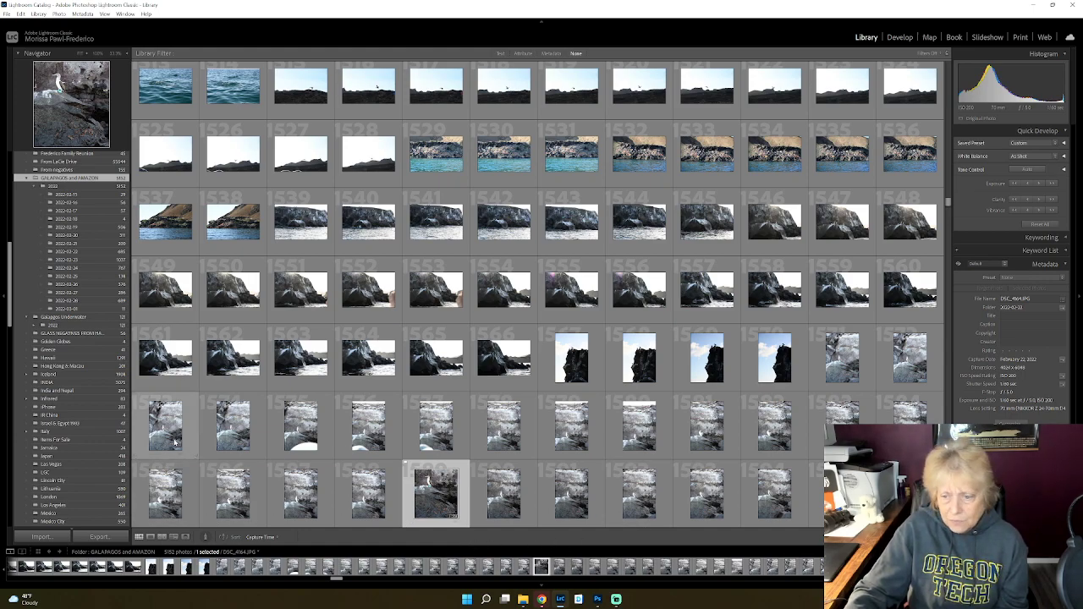
pyautogui.doubleClick(840, 366)
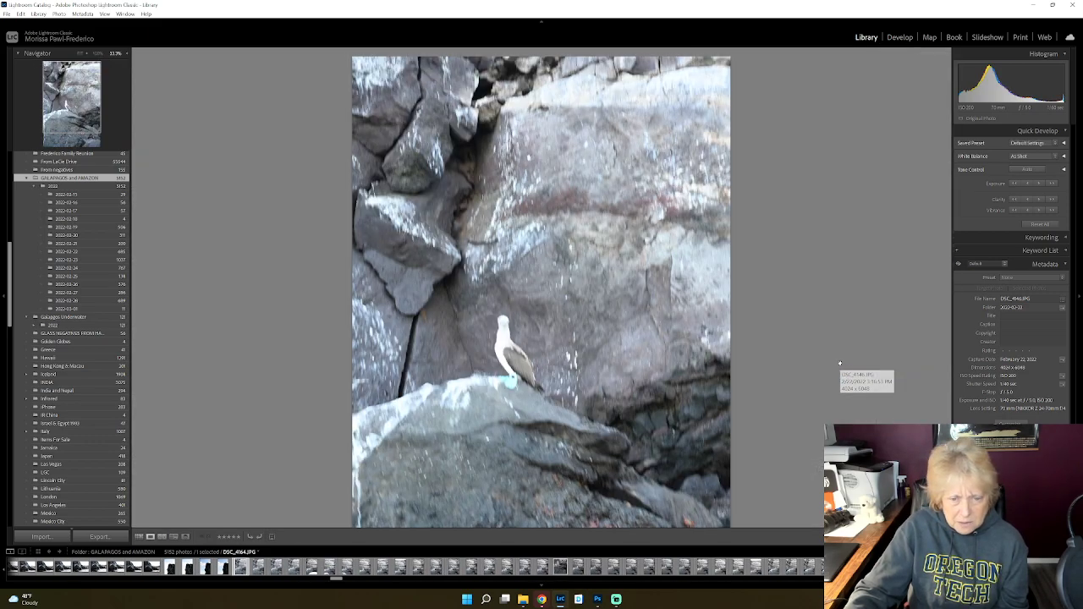
pyautogui.rightClick(529, 349)
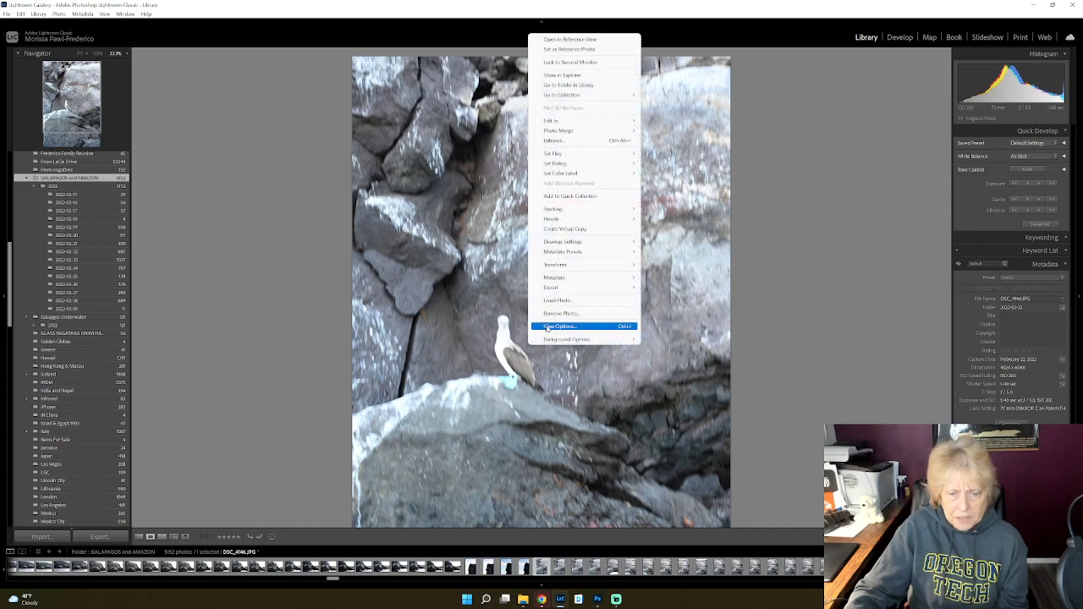
pyautogui.click(557, 312)
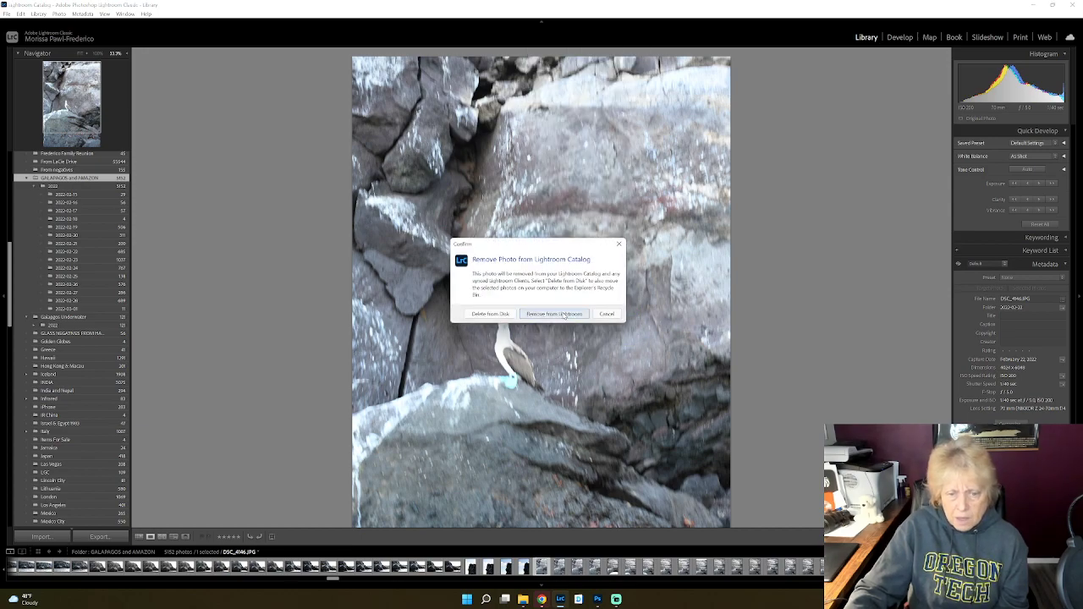
pyautogui.click(561, 311)
pyautogui.rightClick(528, 362)
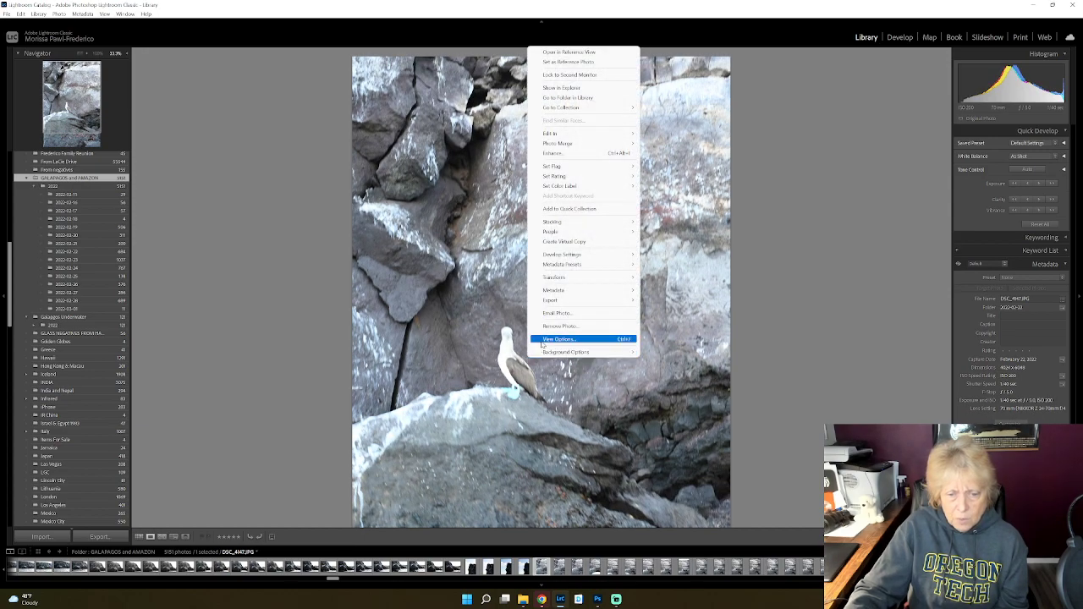
pyautogui.click(548, 325)
pyautogui.click(549, 314)
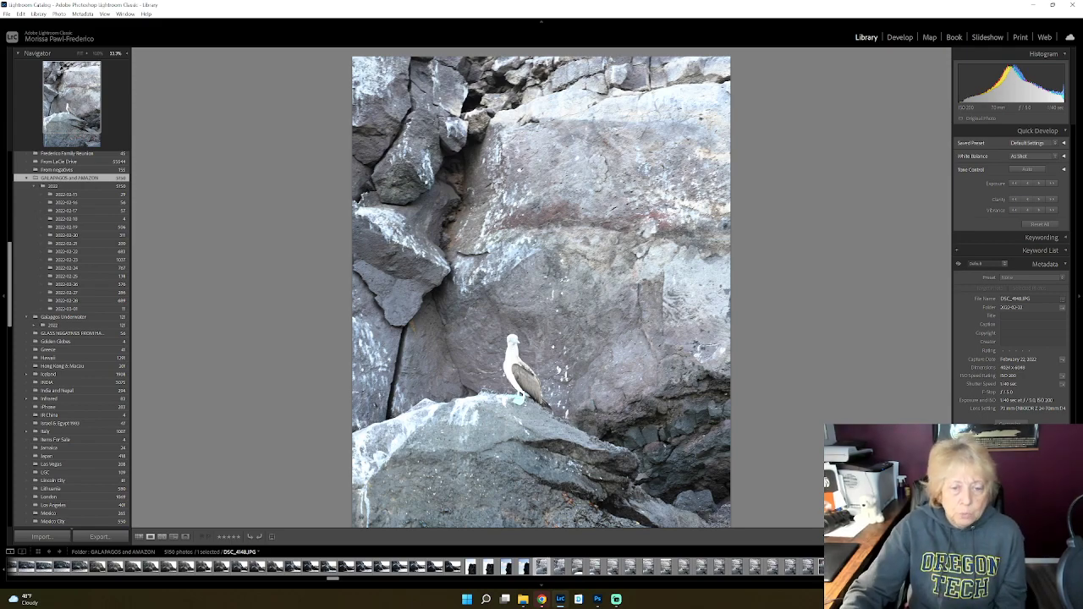
pyautogui.rightClick(552, 346)
pyautogui.press('Escape')
pyautogui.press('Escape')
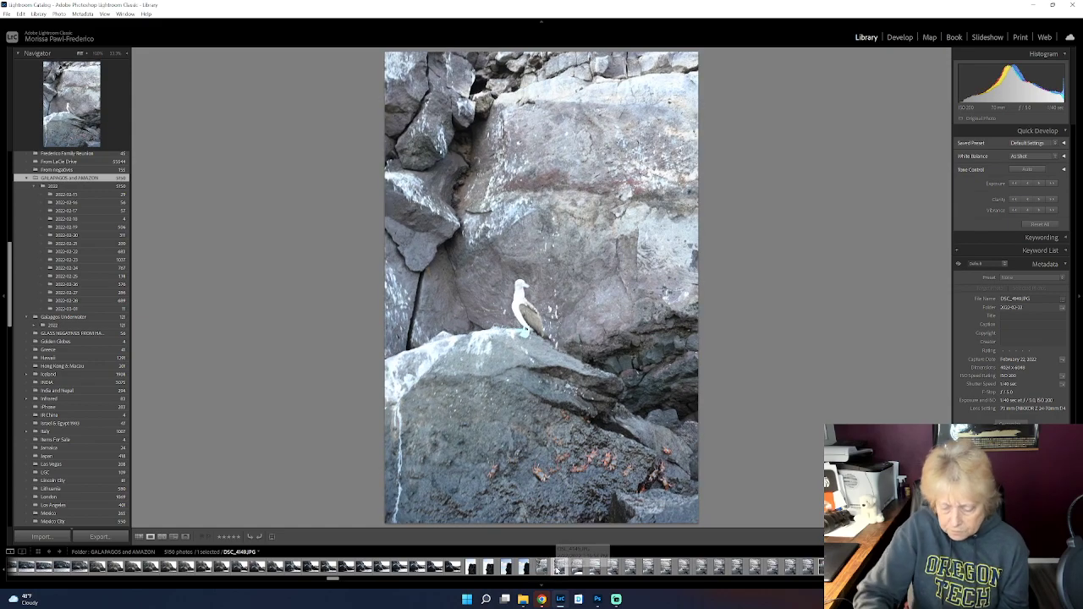
# Step: Step through the booby photos from DSC_4152 to the booby-with-crabs frame in the filmstrip
pyautogui.click(558, 569)
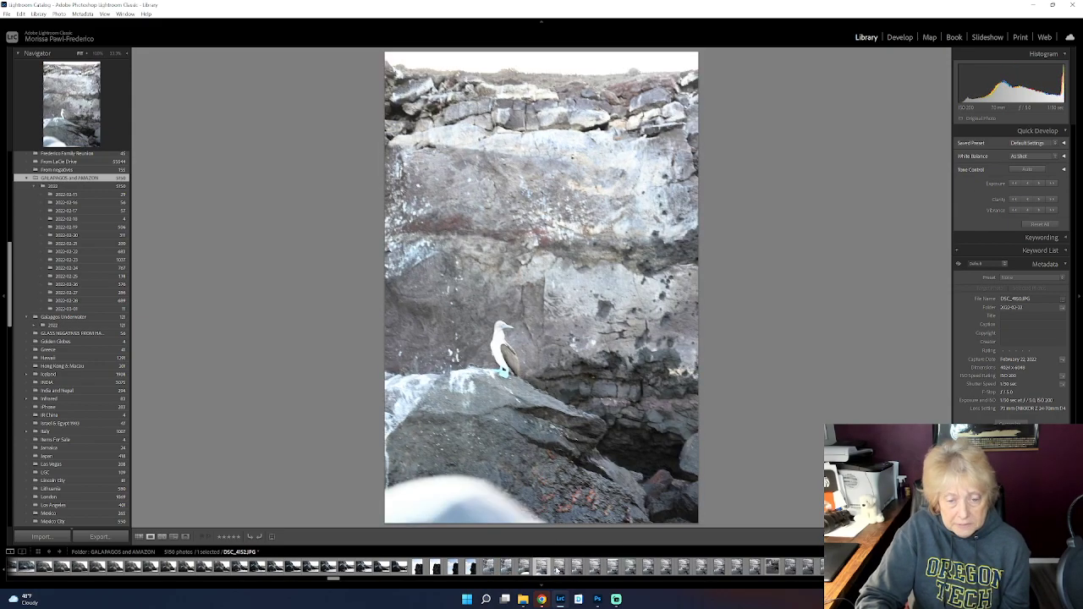
pyautogui.click(558, 570)
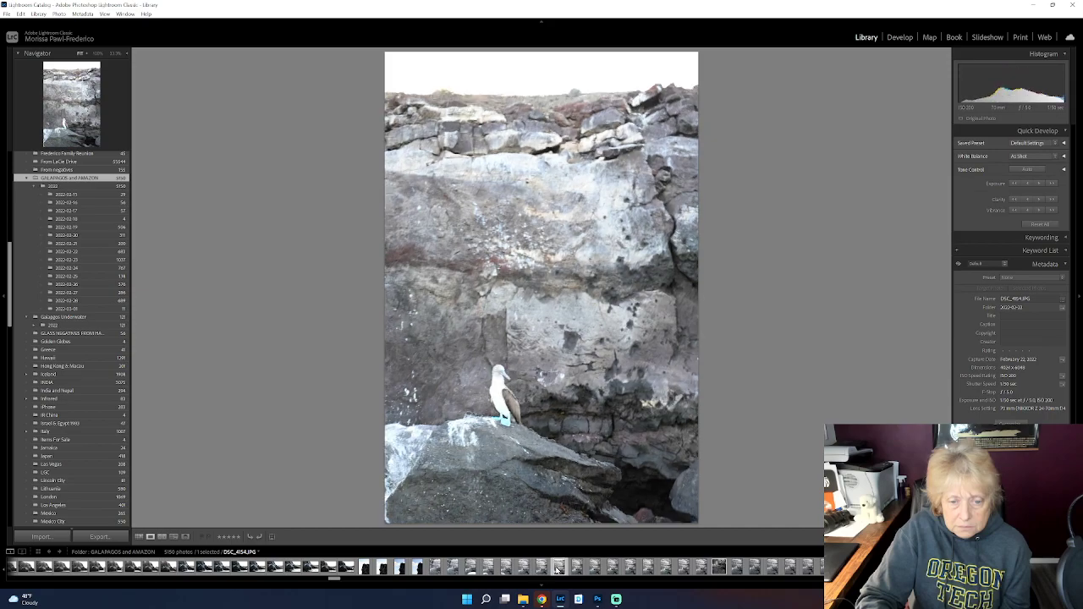
pyautogui.click(558, 570)
pyautogui.click(558, 569)
pyautogui.click(558, 569)
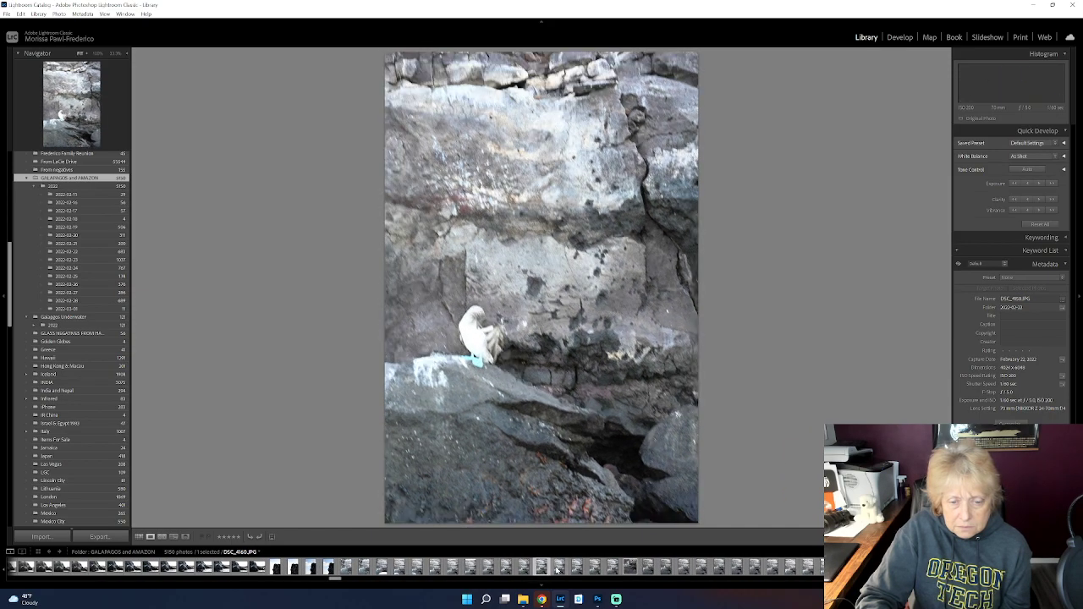
pyautogui.click(558, 570)
pyautogui.click(558, 570)
pyautogui.click(558, 570)
pyautogui.click(558, 570)
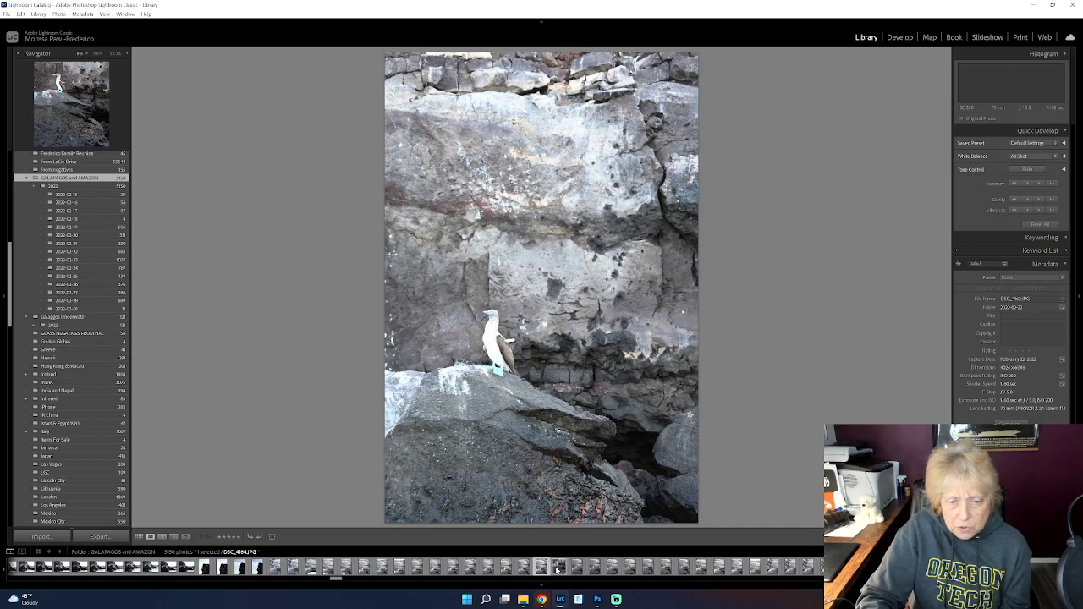
pyautogui.click(558, 570)
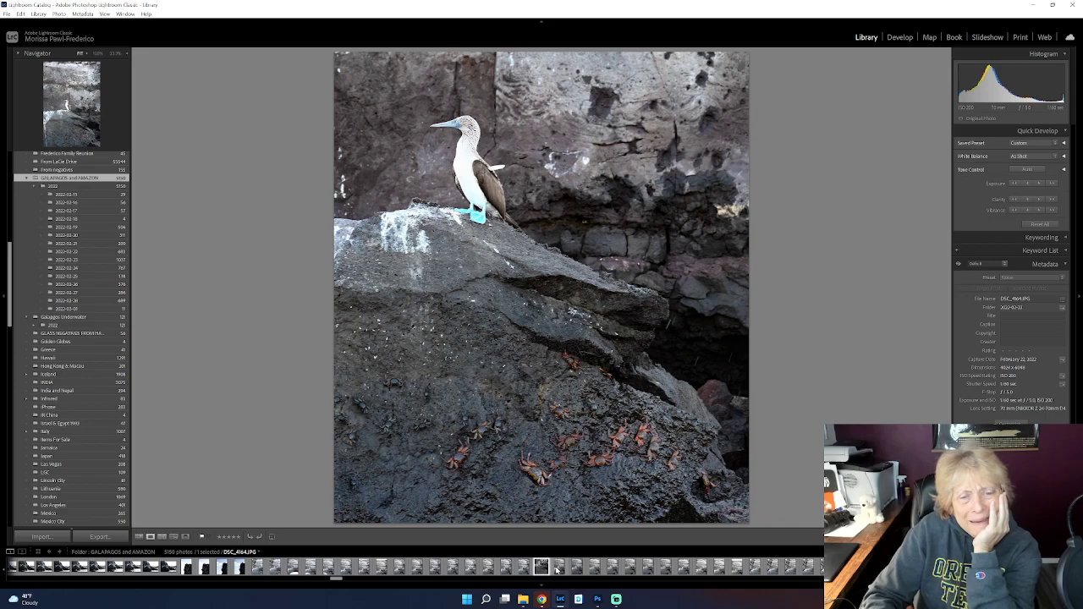
# Step: Arrow through the following seascape and rocky-shore photos, then return to Grid view
pyautogui.press('Right')
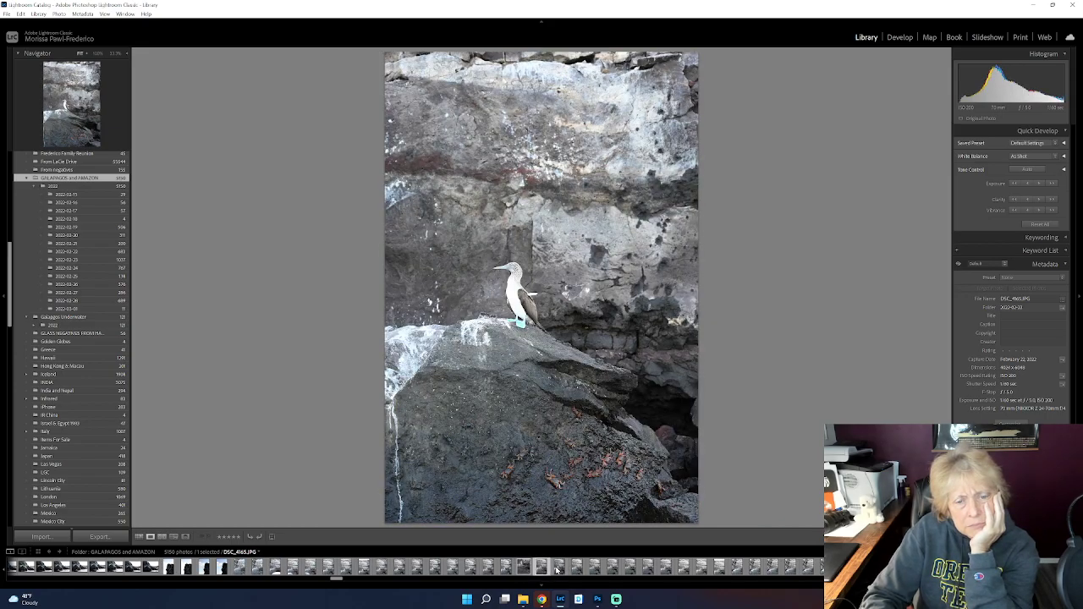
pyautogui.press('Right')
pyautogui.press('Right')
pyautogui.press('Right')
pyautogui.press('Right')
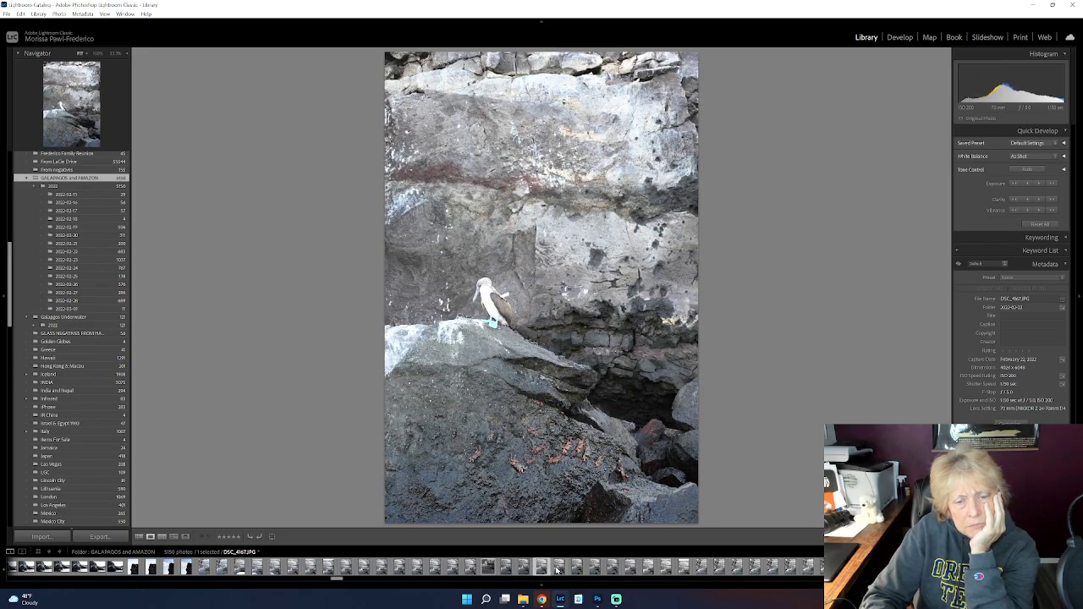
pyautogui.press('Right')
pyautogui.press('Right')
pyautogui.press('Right')
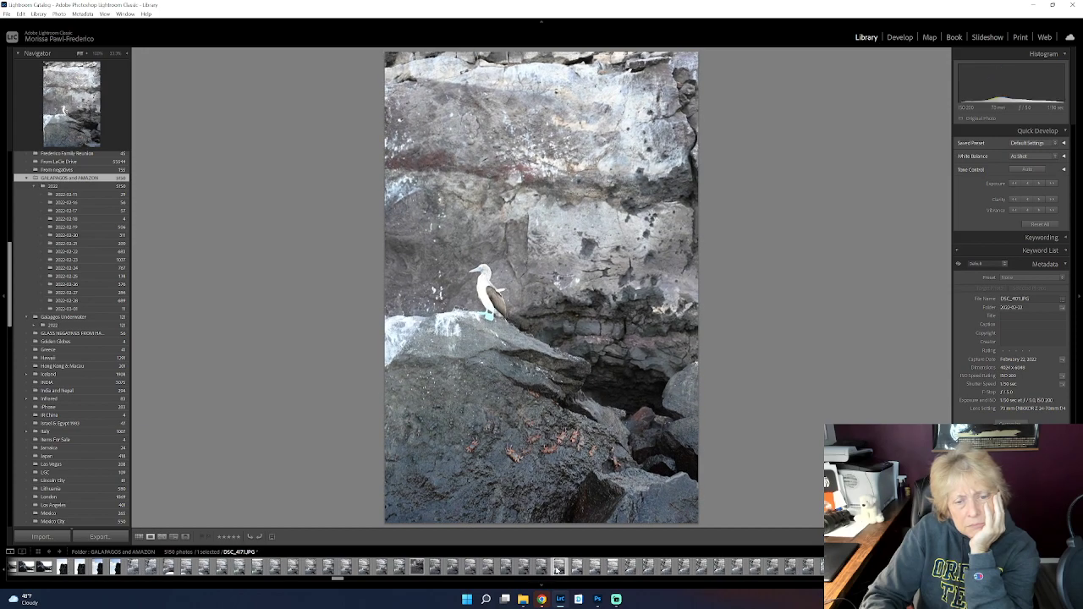
pyautogui.press('Right')
pyautogui.press('Right')
pyautogui.press('Right')
pyautogui.press('Right')
pyautogui.press('Right')
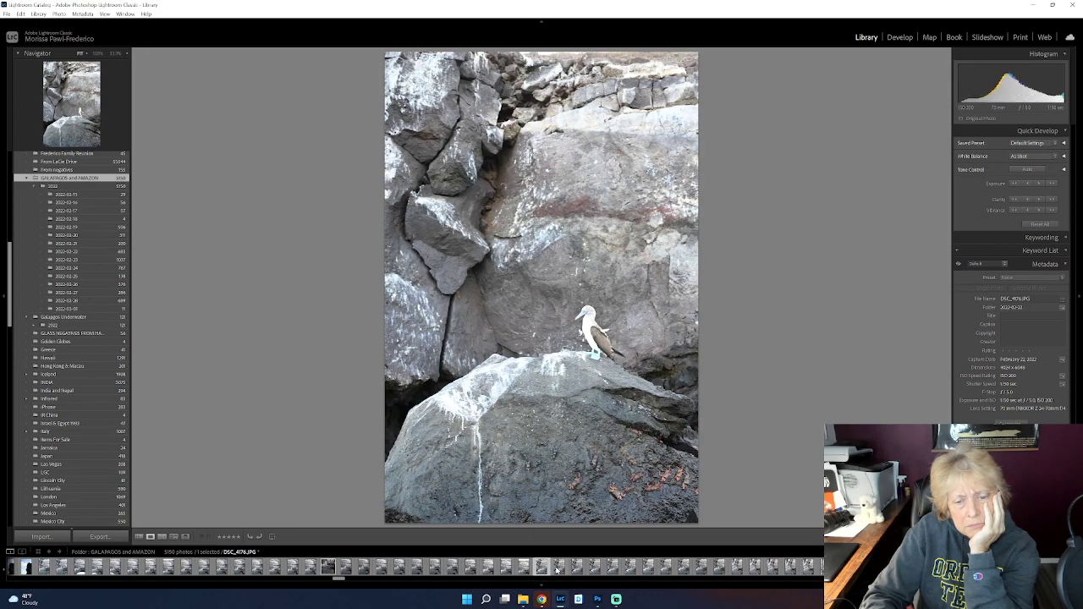
pyautogui.press('Right')
pyautogui.press('Right')
pyautogui.press('Right')
pyautogui.press('Right')
pyautogui.press('Right')
pyautogui.press('Right')
pyautogui.press('Right')
pyautogui.press('Right')
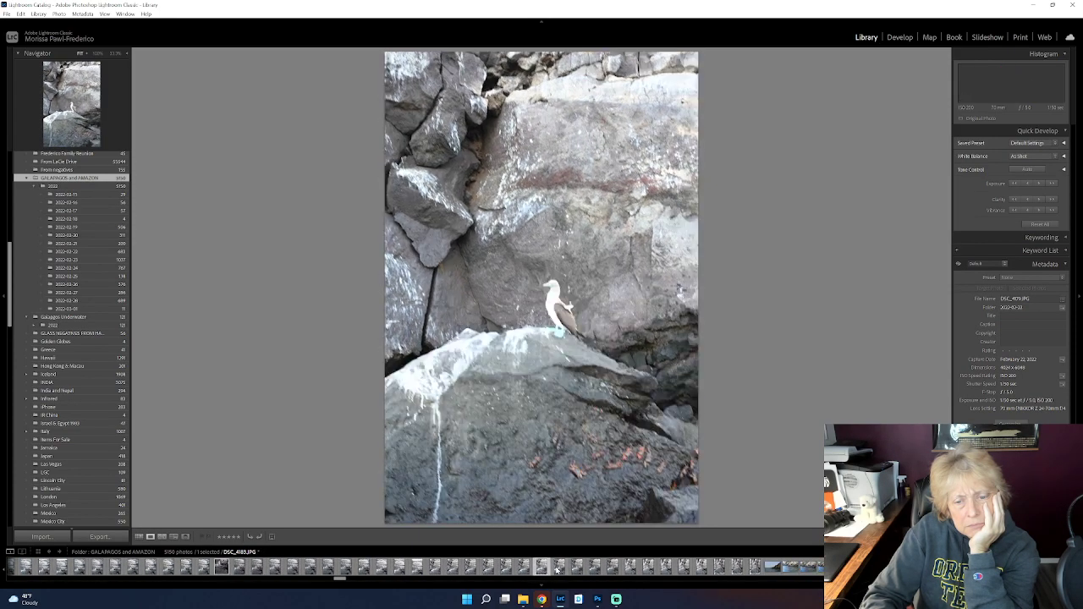
pyautogui.press('Right')
pyautogui.press('Right')
pyautogui.press('Right')
pyautogui.press('Right')
pyautogui.press('Right')
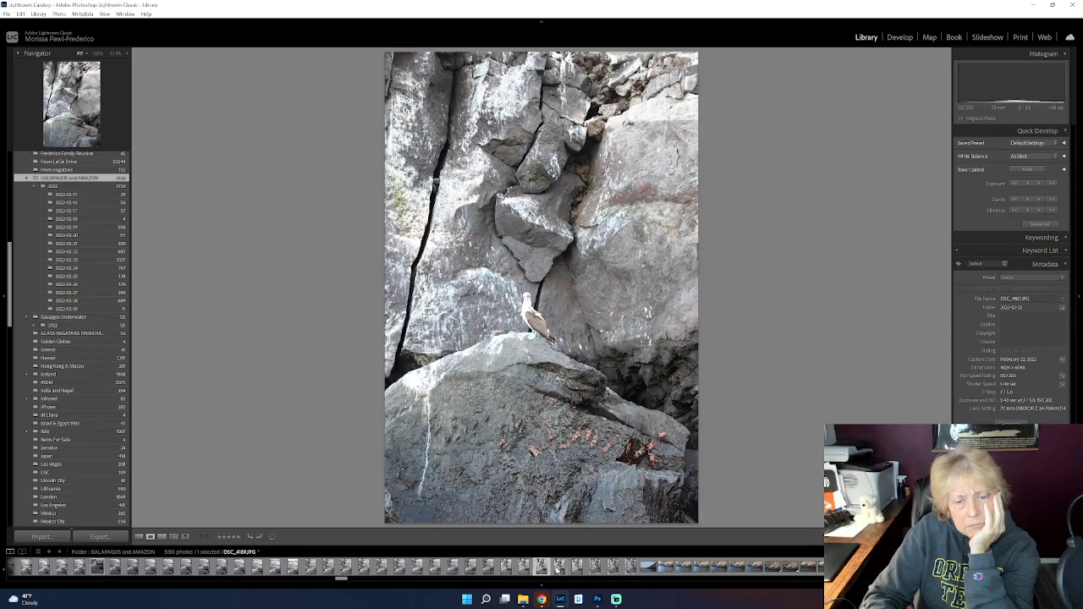
pyautogui.press('Left')
pyautogui.press('Left')
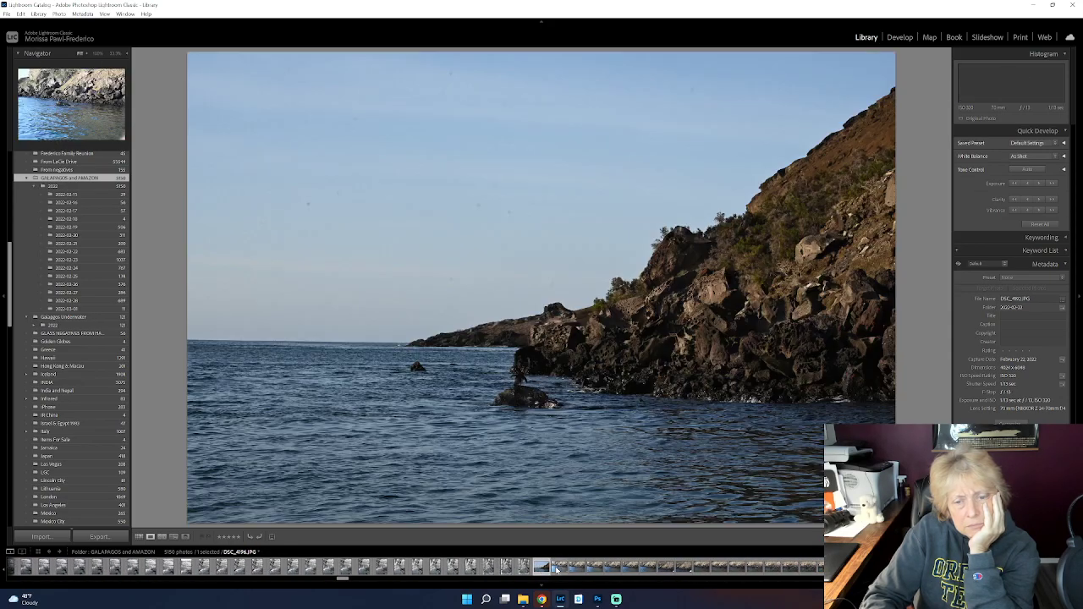
pyautogui.press('Left')
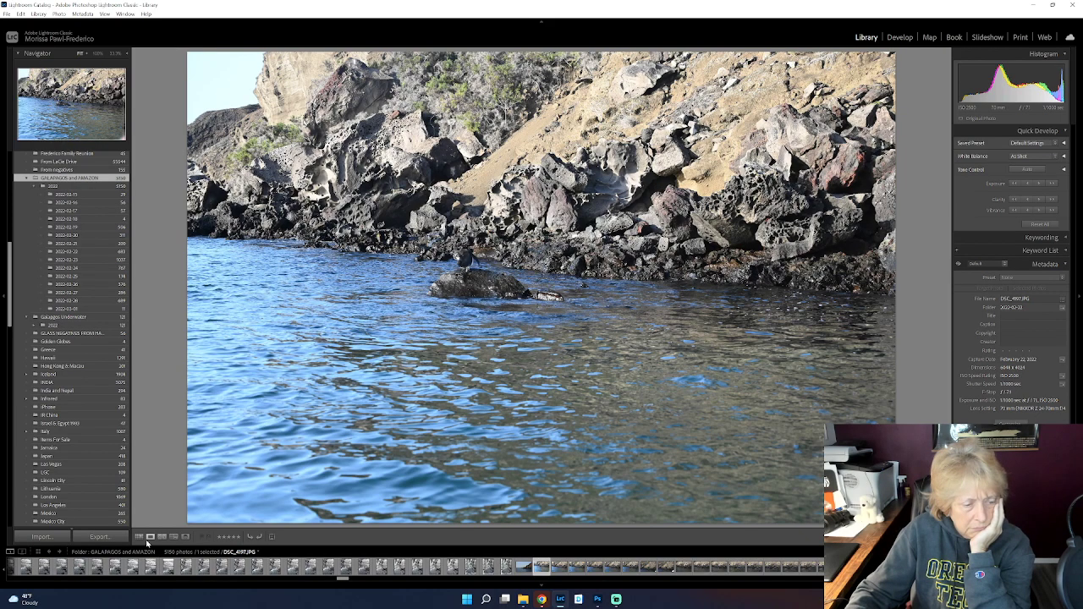
pyautogui.click(140, 536)
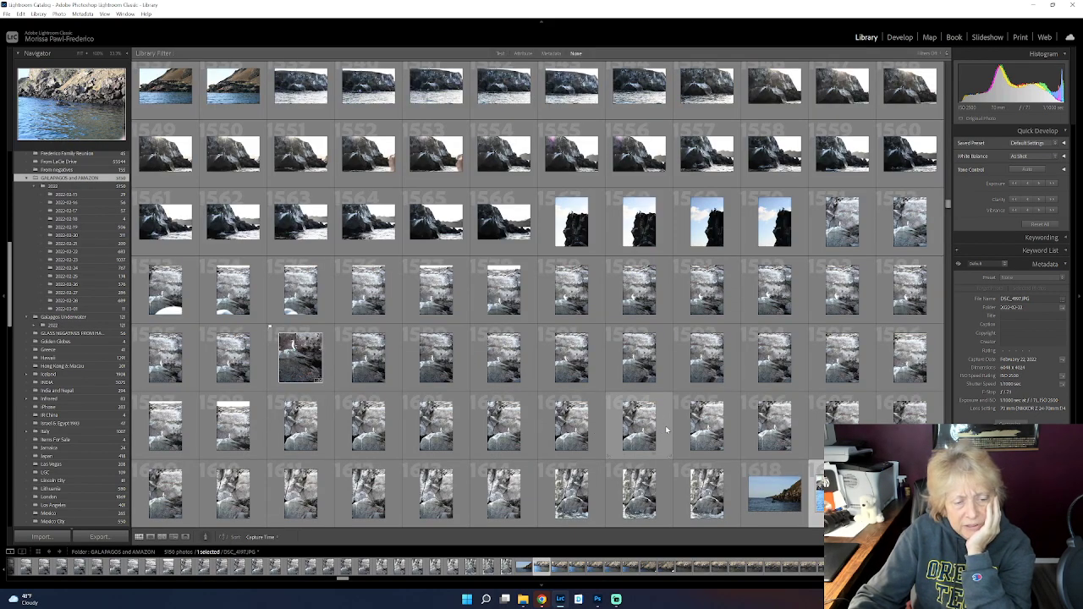
# Step: Inspect the spider-on-hand photo and tortoise-pond photo 1216 in Loupe, returning to Grid each time
pyautogui.scroll(10, 667, 430)
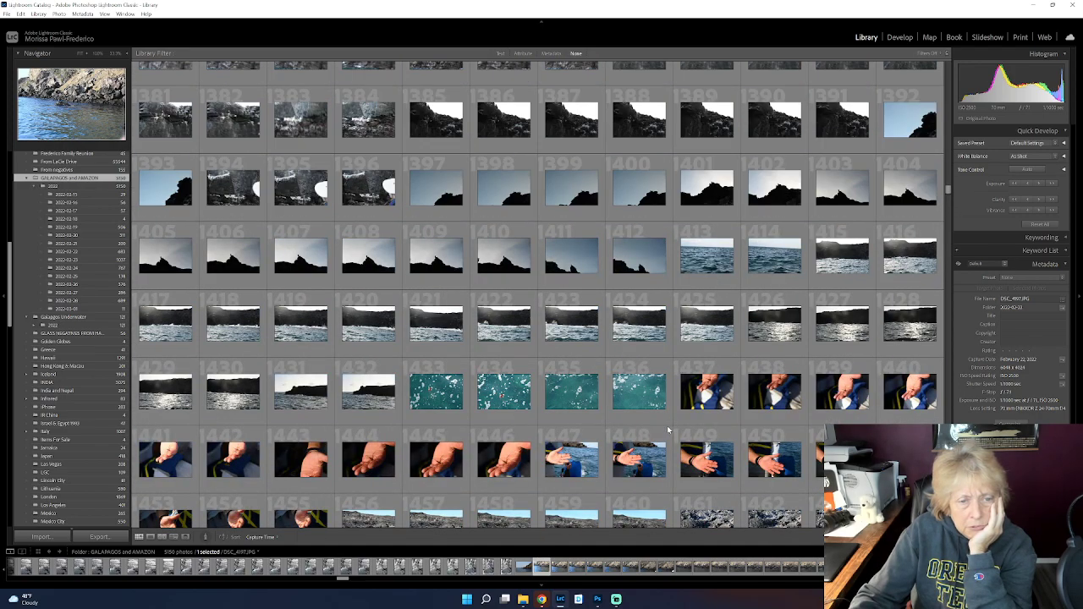
pyautogui.scroll(-3, 626, 440)
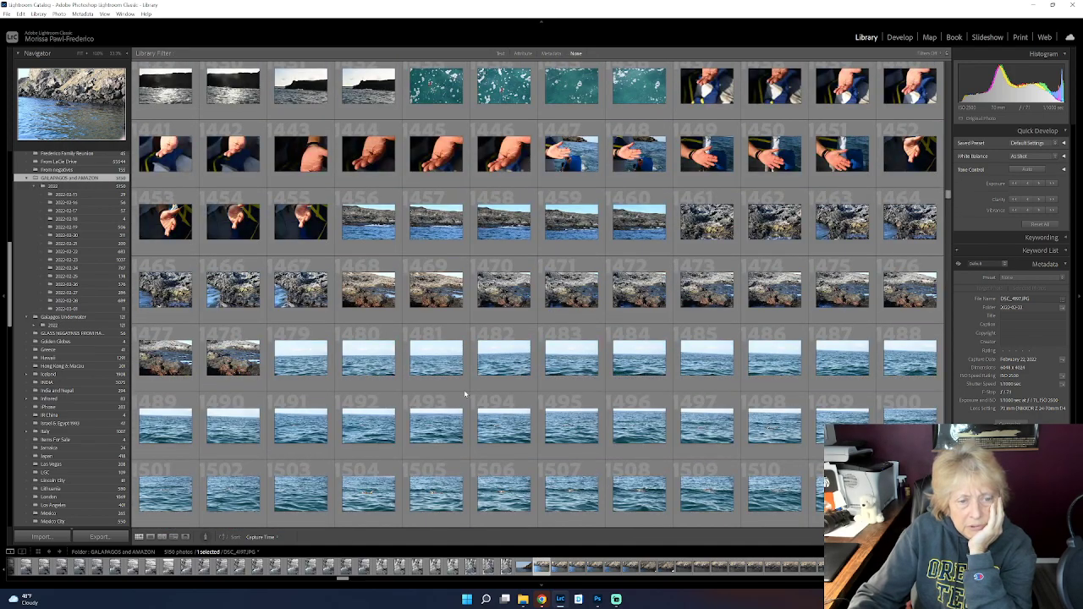
pyautogui.doubleClick(369, 164)
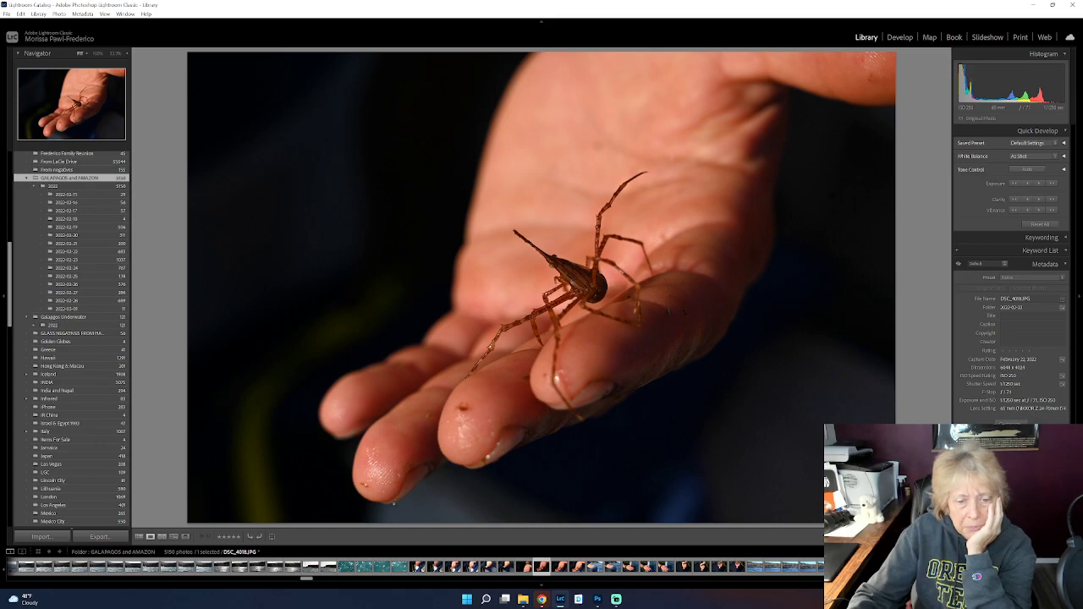
pyautogui.click(138, 537)
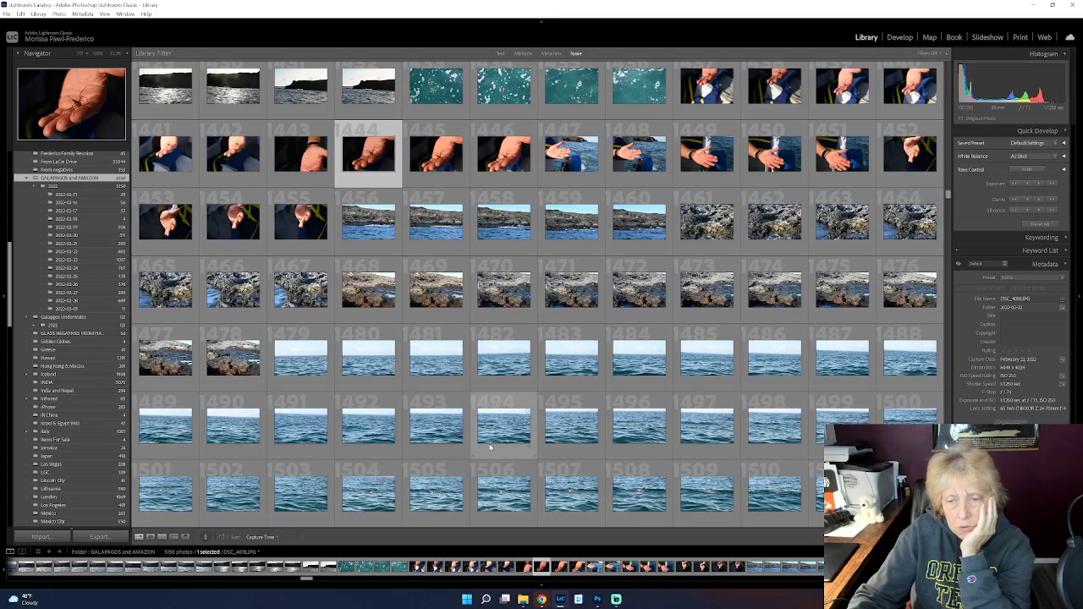
pyautogui.scroll(5, 490, 448)
pyautogui.scroll(3, 581, 423)
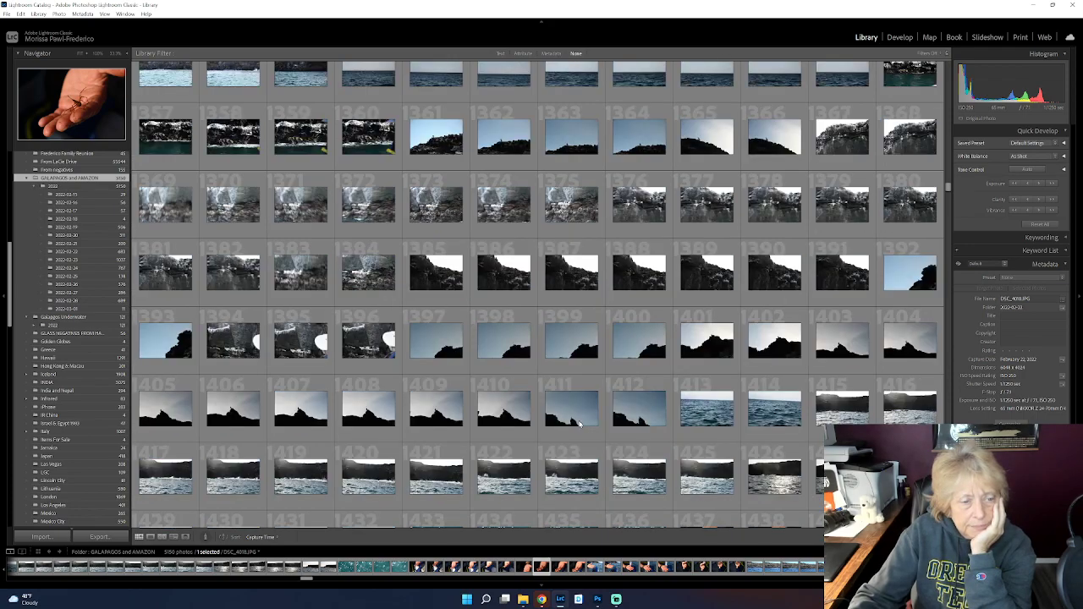
pyautogui.scroll(8, 580, 423)
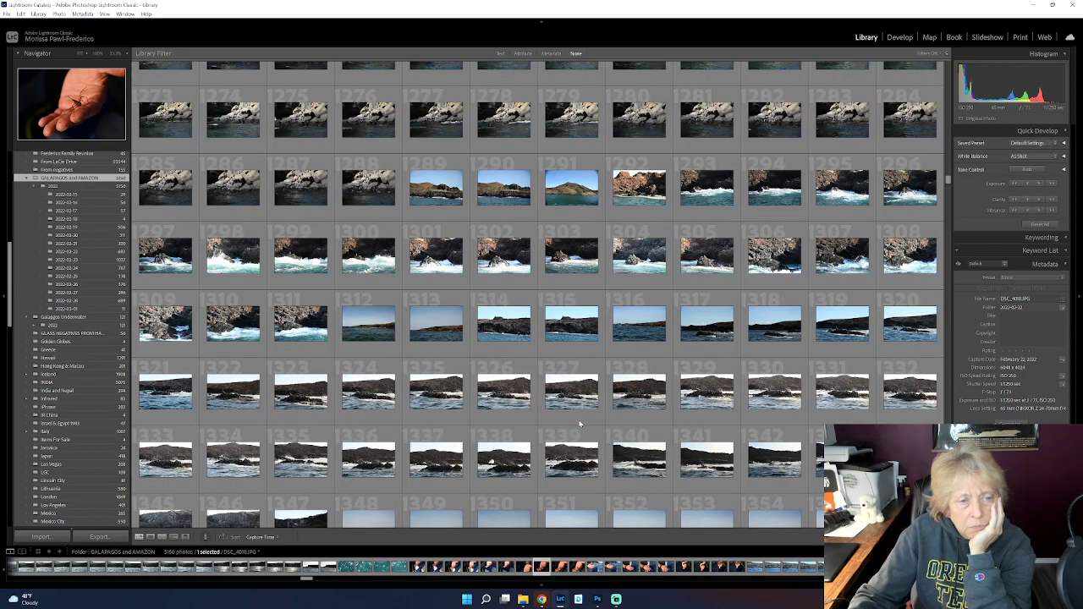
pyautogui.scroll(8, 581, 423)
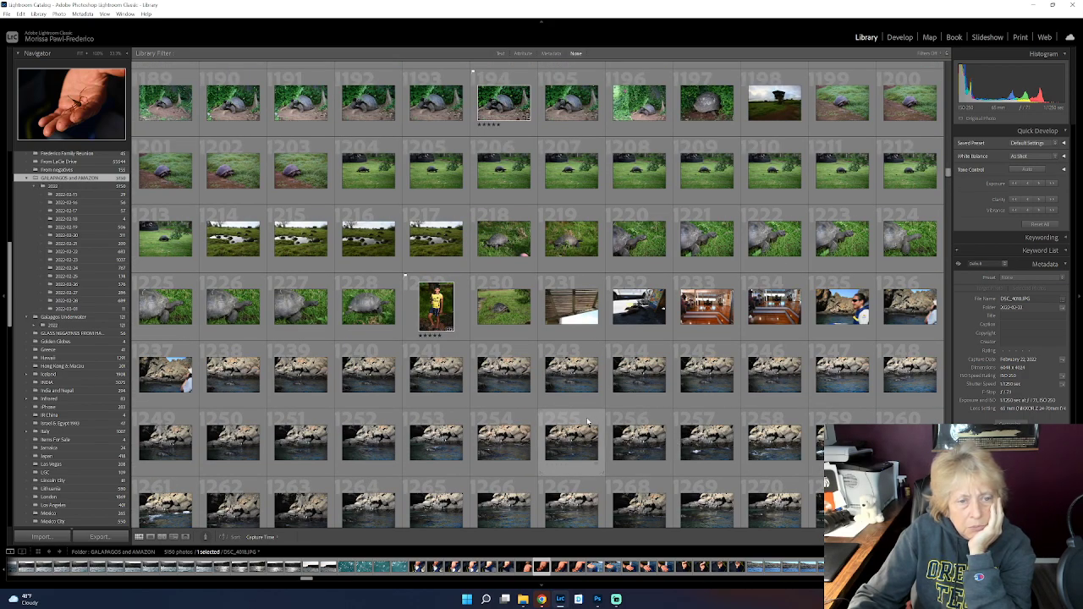
pyautogui.doubleClick(369, 243)
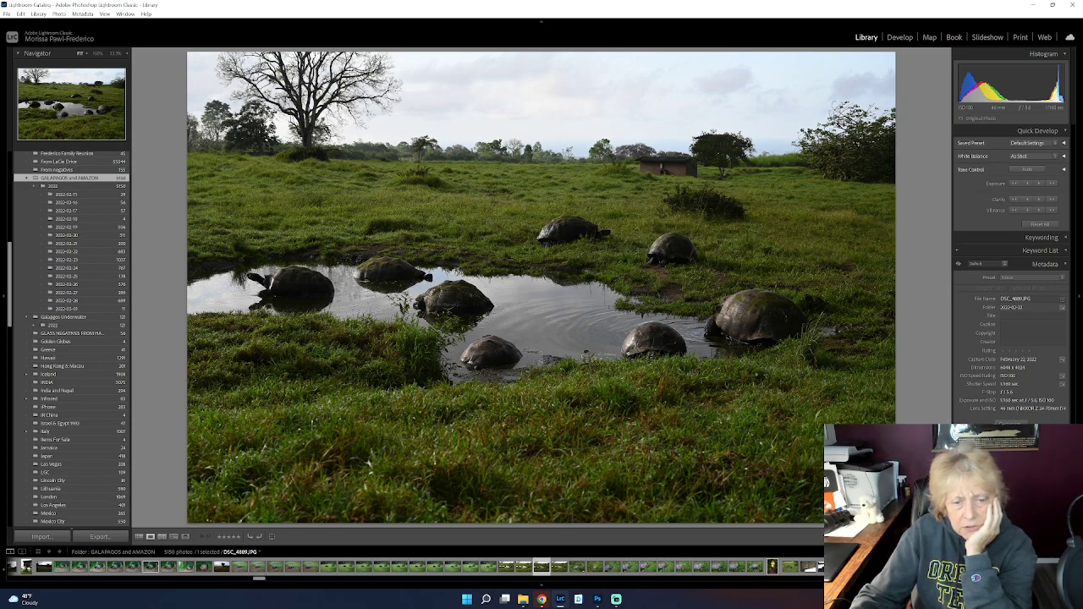
pyautogui.click(138, 536)
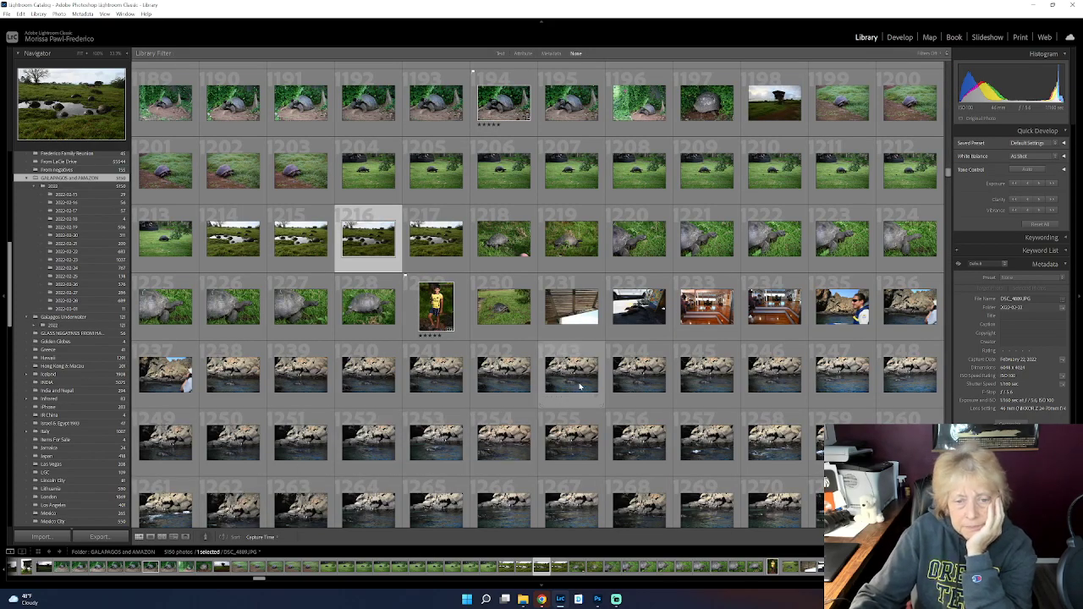
# Step: Check treehouse photo 1187, then scroll the grid up to photos 973–1044
pyautogui.scroll(3, 618, 377)
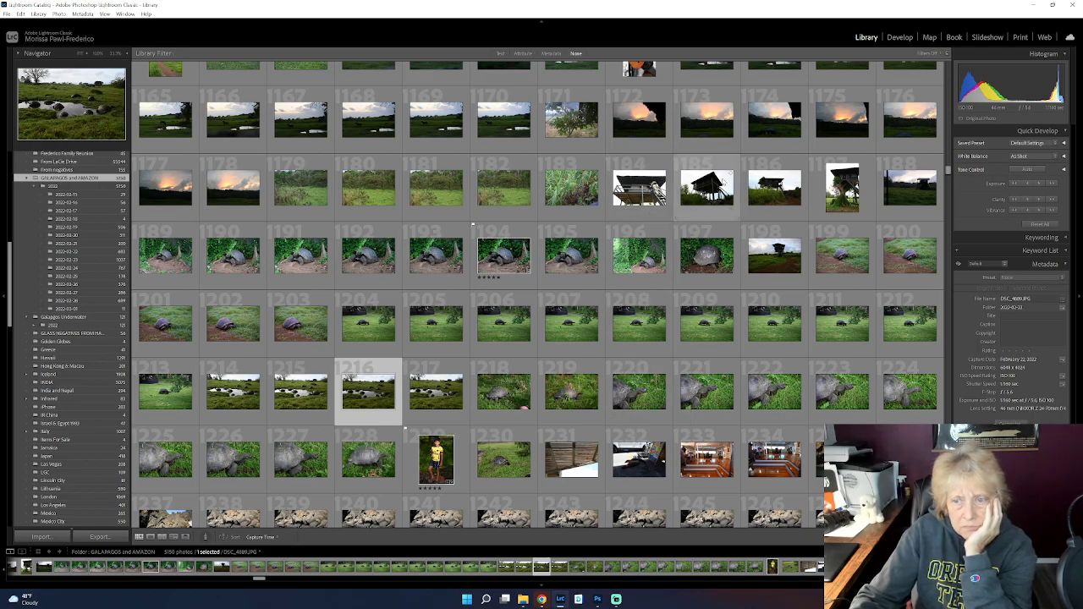
pyautogui.doubleClick(830, 184)
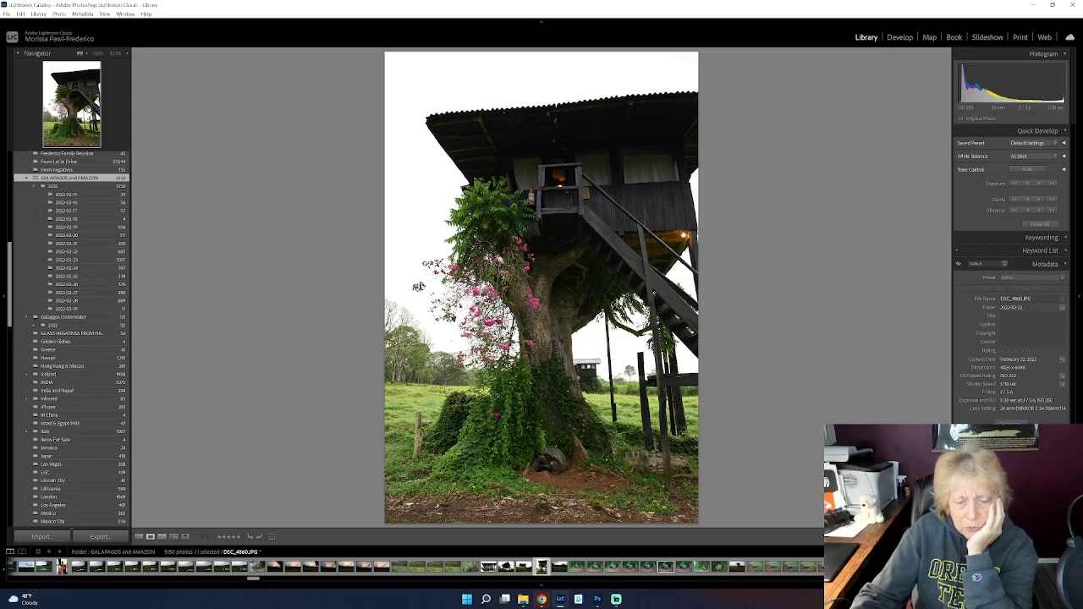
pyautogui.click(139, 537)
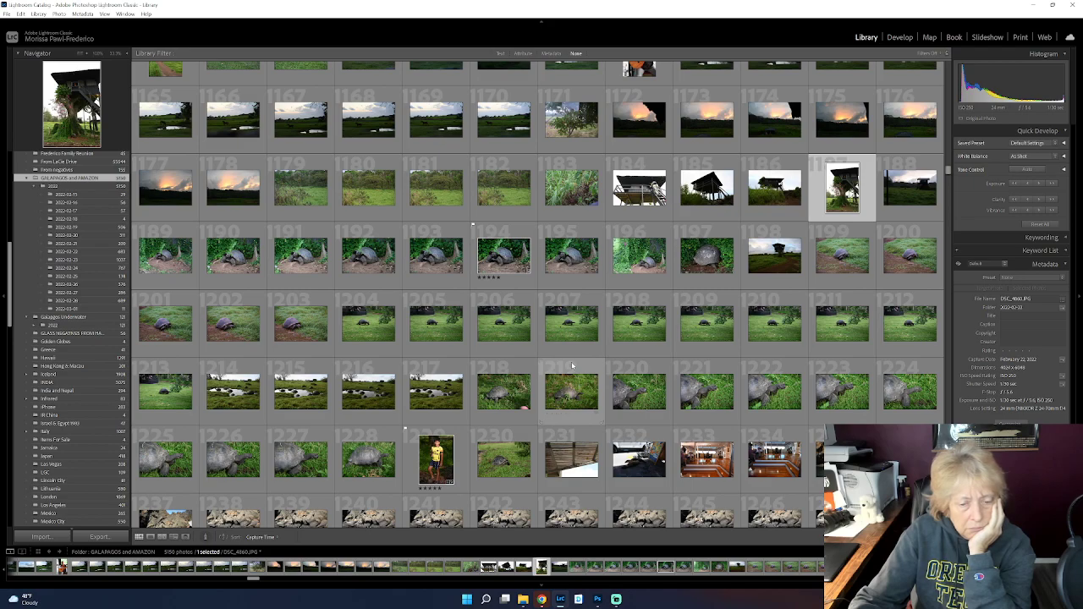
pyautogui.scroll(2, 572, 366)
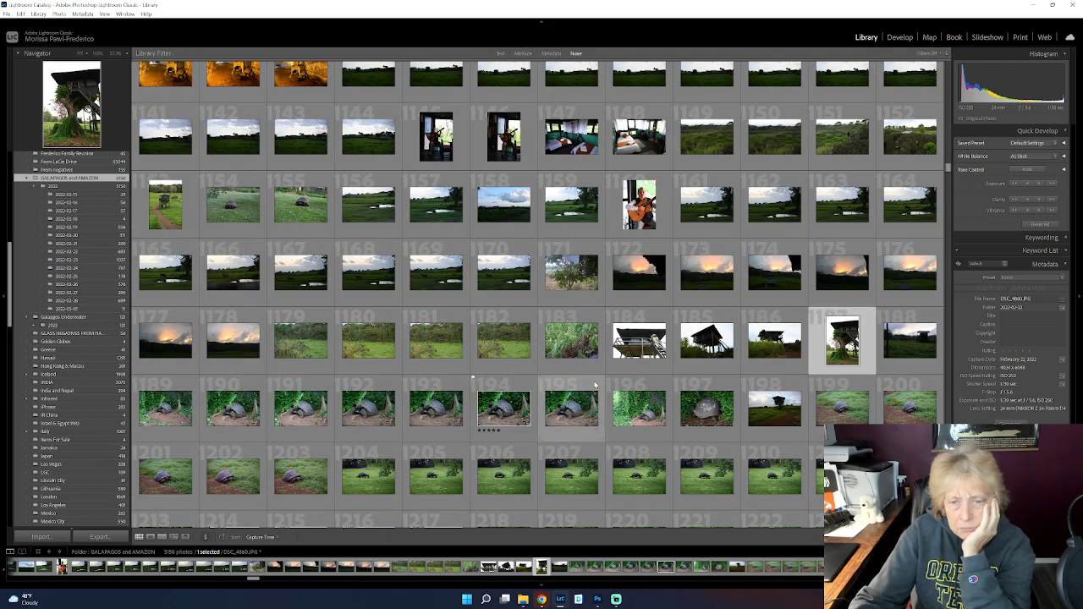
pyautogui.scroll(5, 595, 385)
pyautogui.scroll(2, 594, 385)
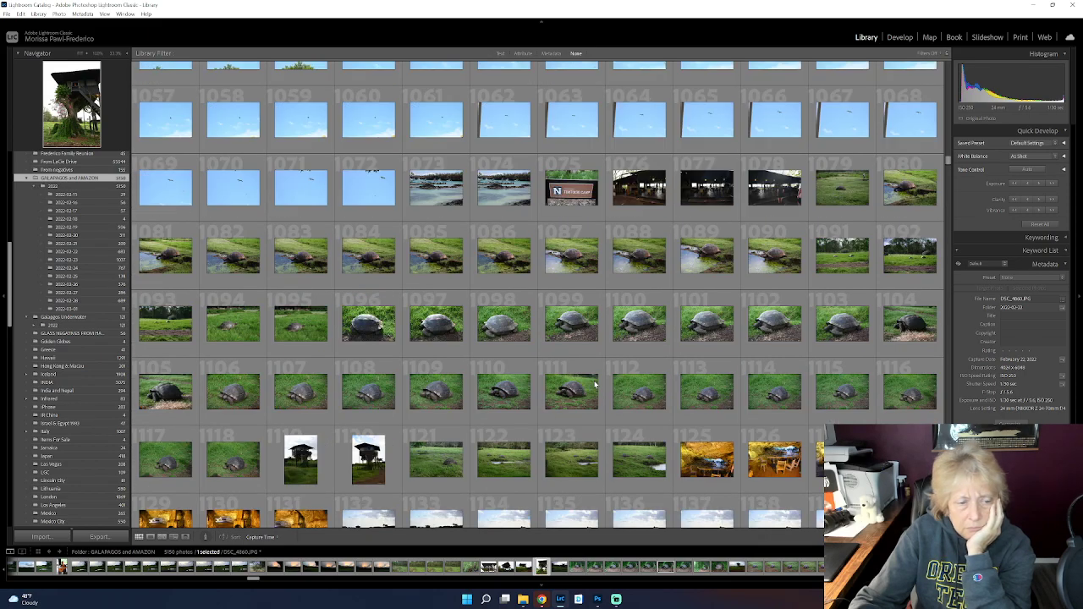
pyautogui.scroll(2, 595, 386)
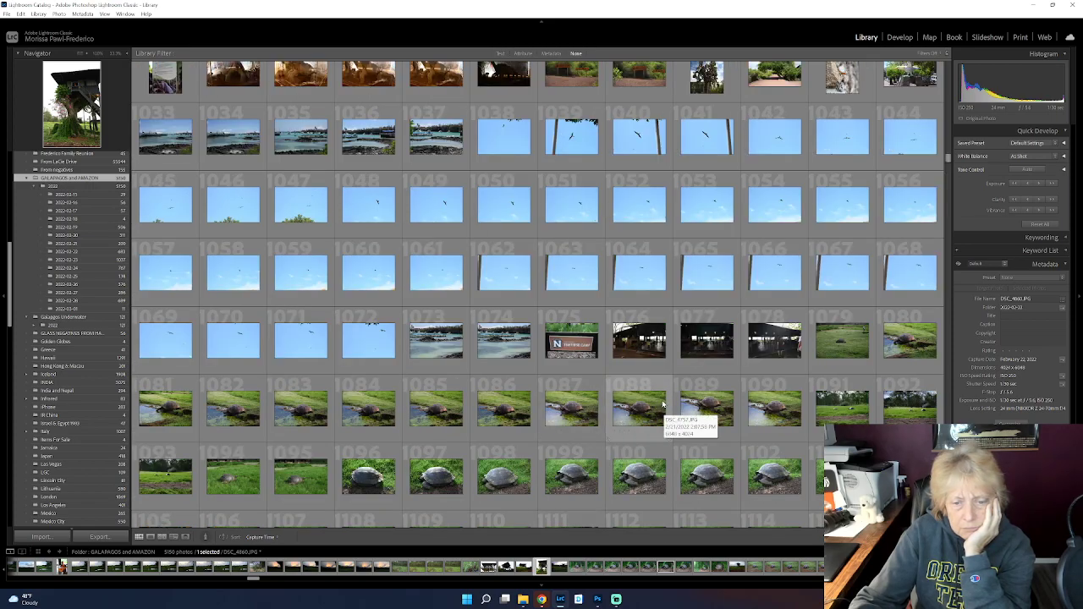
pyautogui.scroll(2, 666, 403)
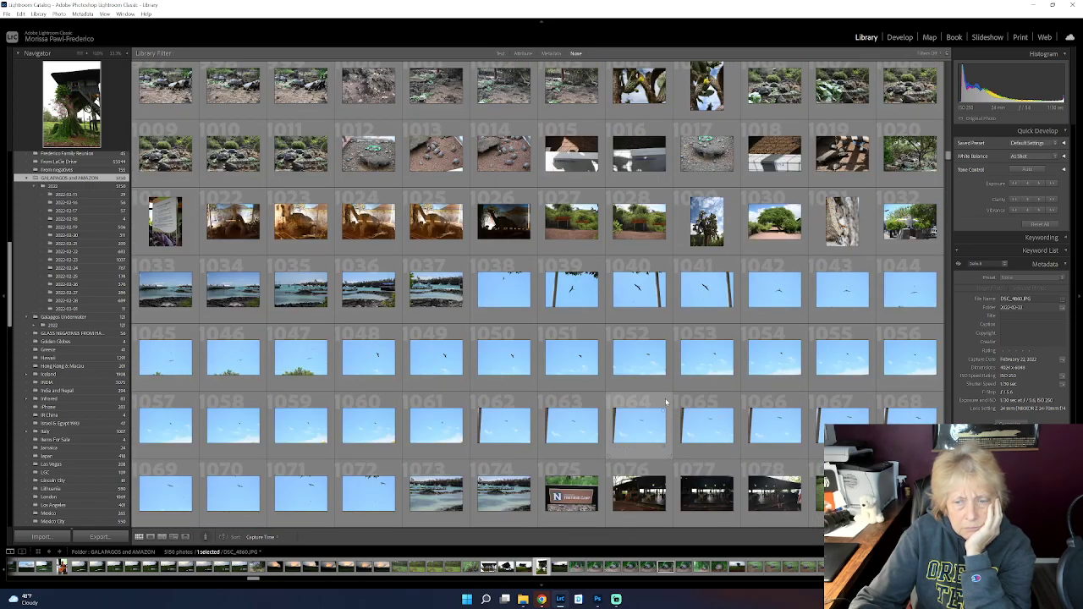
pyautogui.scroll(2, 666, 402)
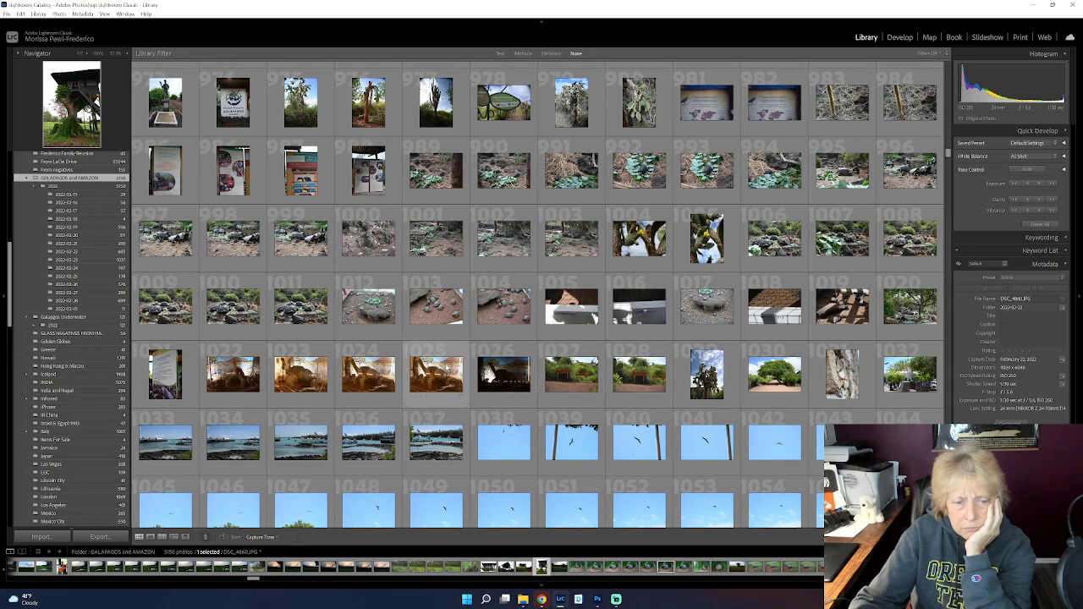
pyautogui.doubleClick(508, 317)
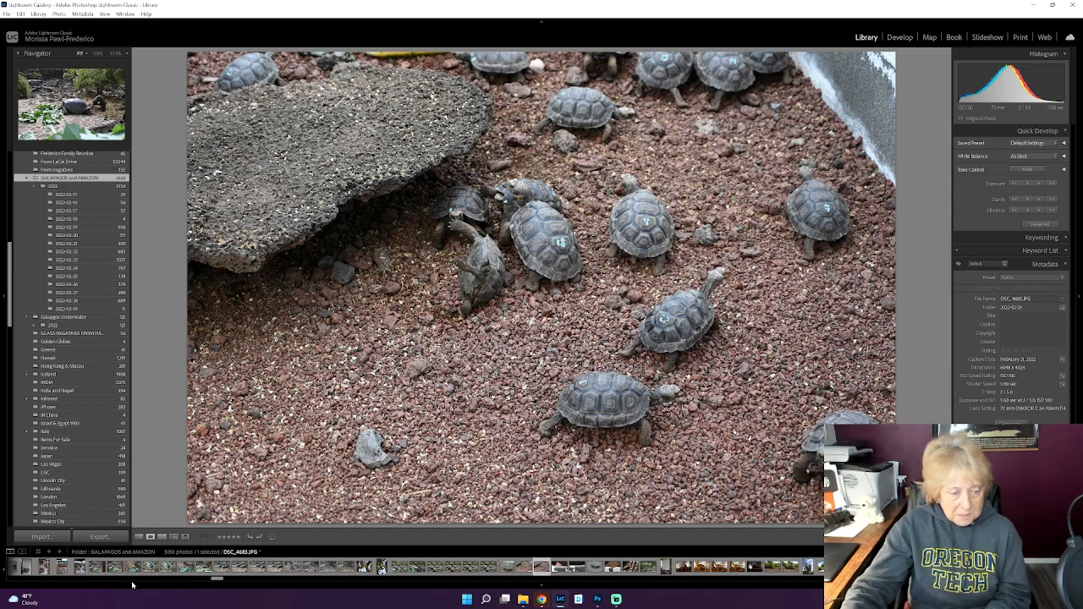
pyautogui.click(139, 537)
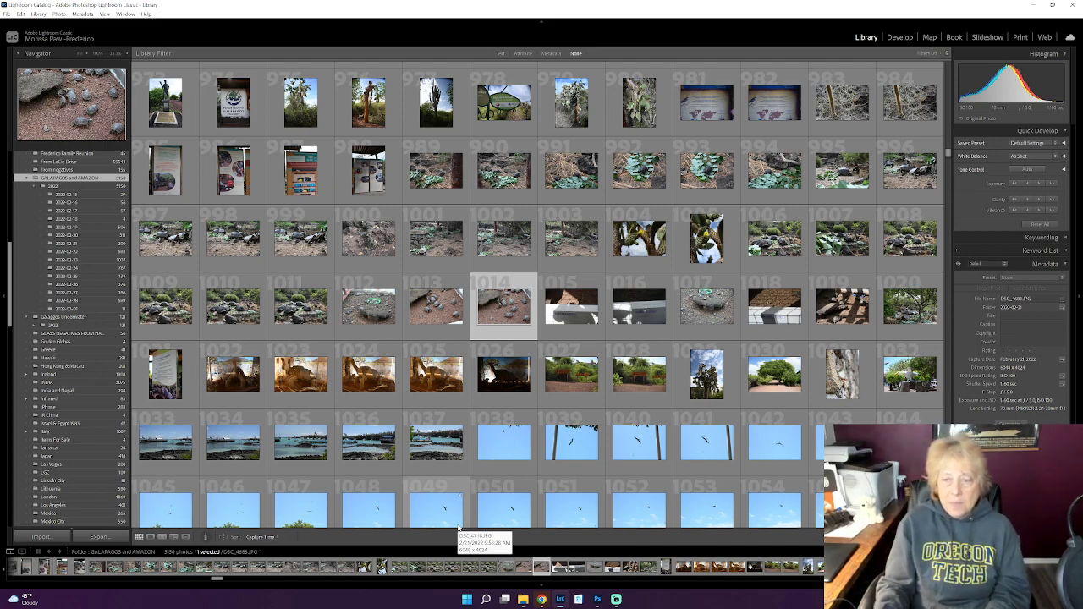
pyautogui.doubleClick(438, 319)
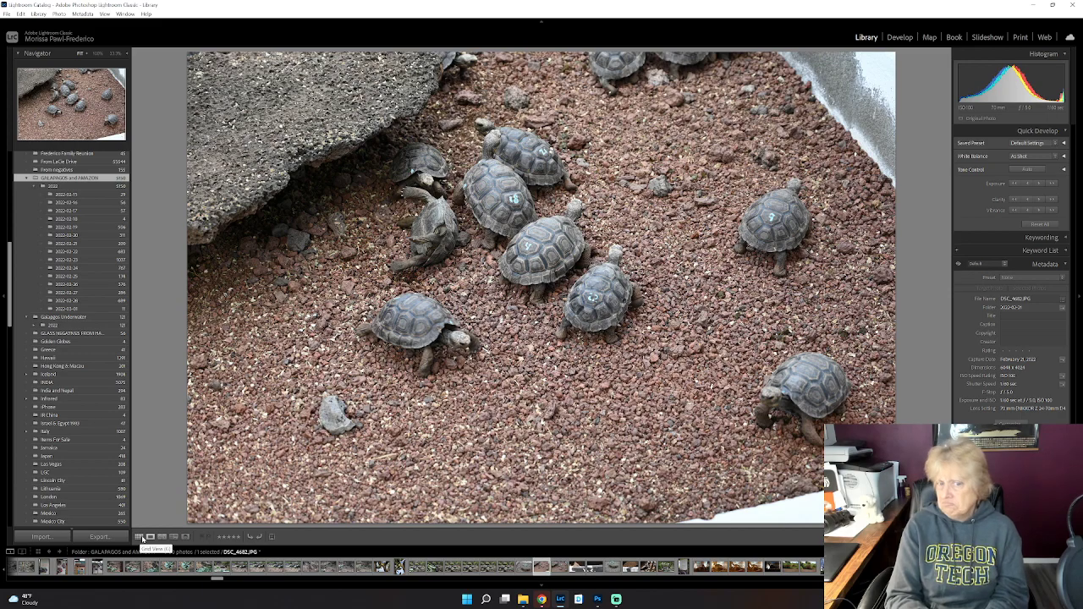
pyautogui.click(139, 538)
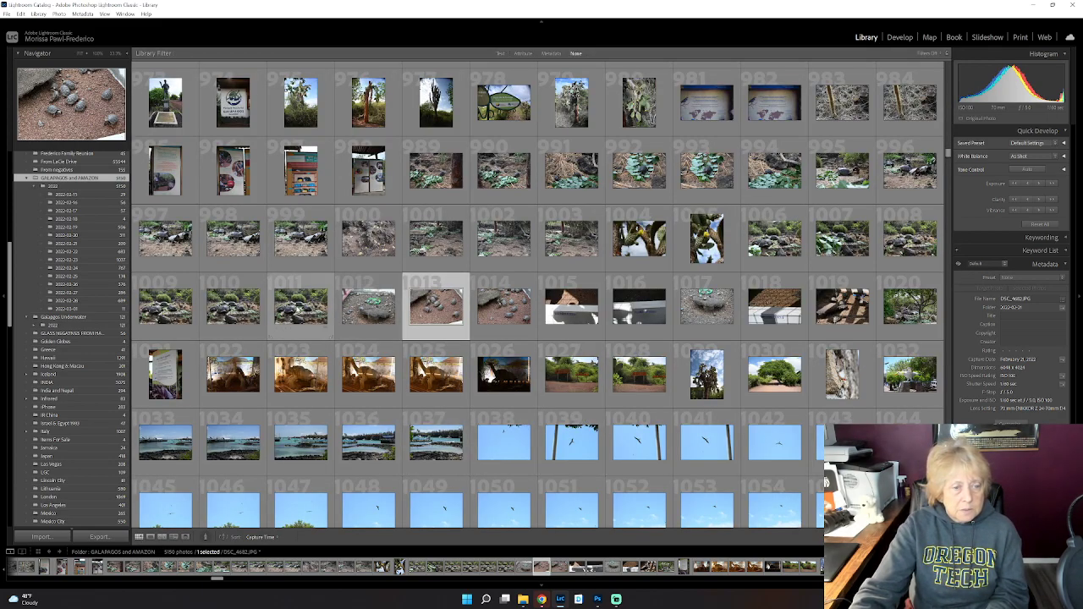
pyautogui.doubleClick(298, 310)
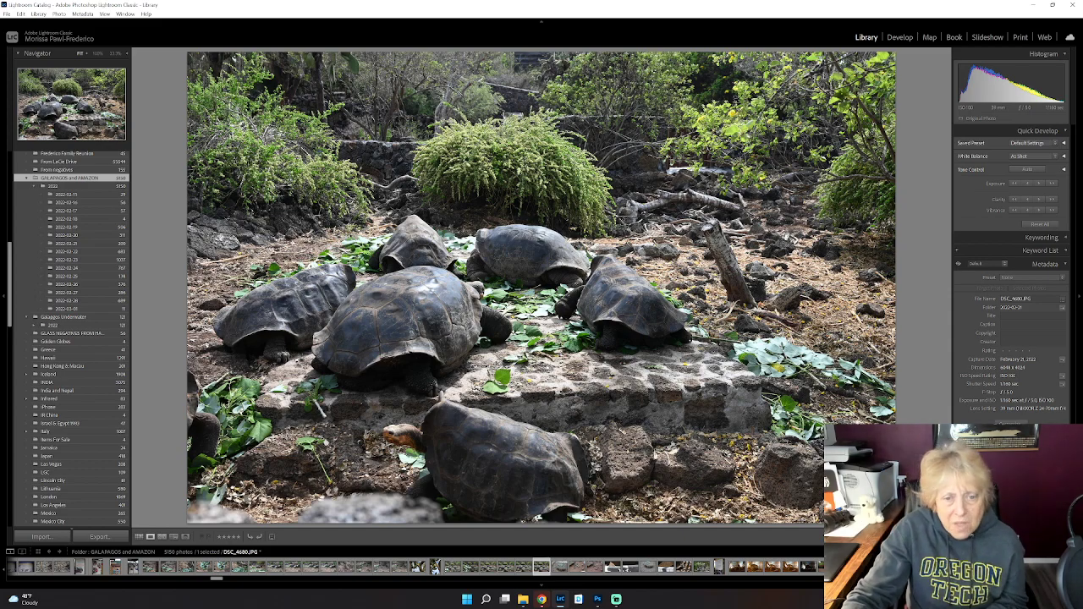
pyautogui.click(139, 537)
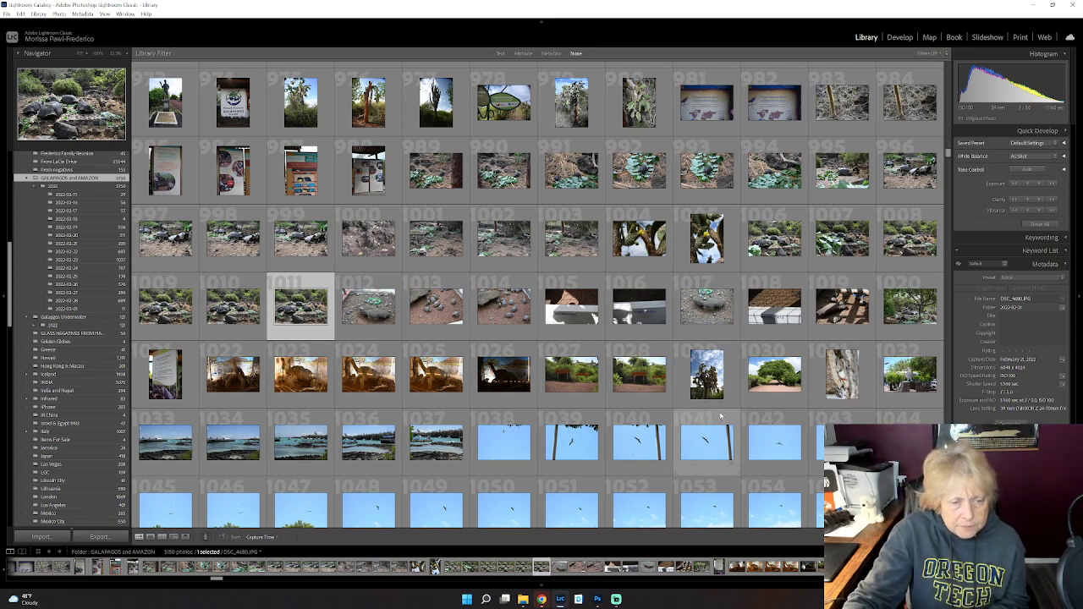
# Step: Scroll the Grid up to the seabird and rocky-shore photos numbered 301–384
pyautogui.scroll(2, 720, 416)
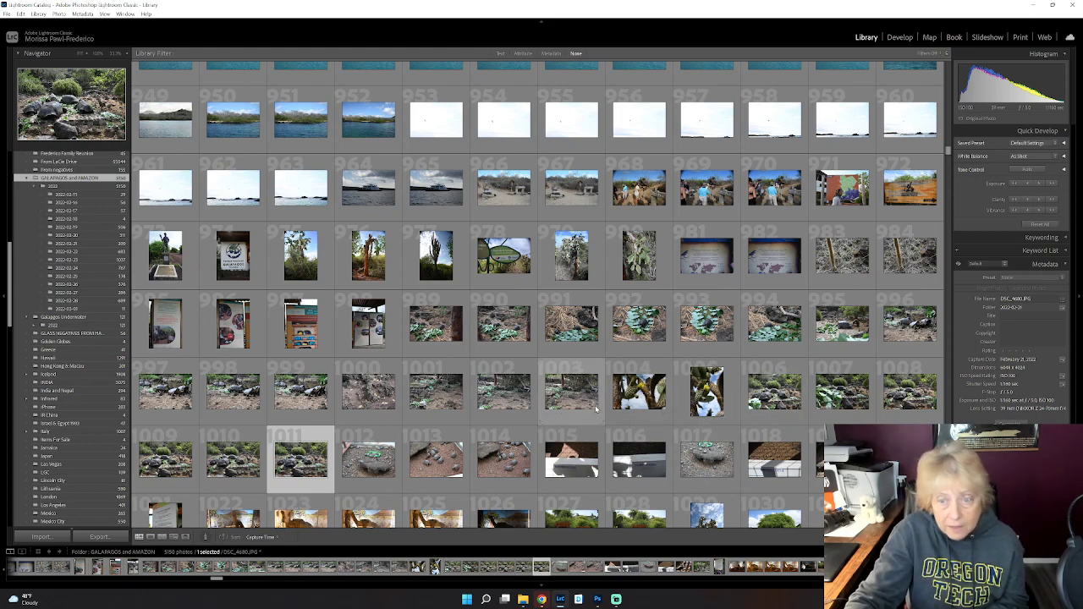
pyautogui.scroll(2, 637, 407)
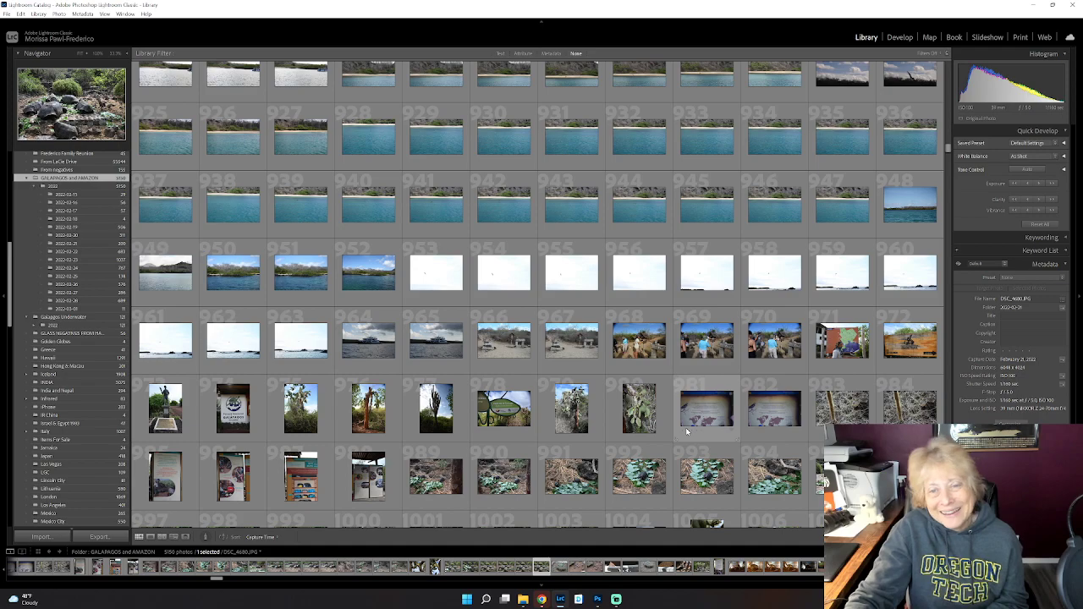
pyautogui.scroll(9, 581, 414)
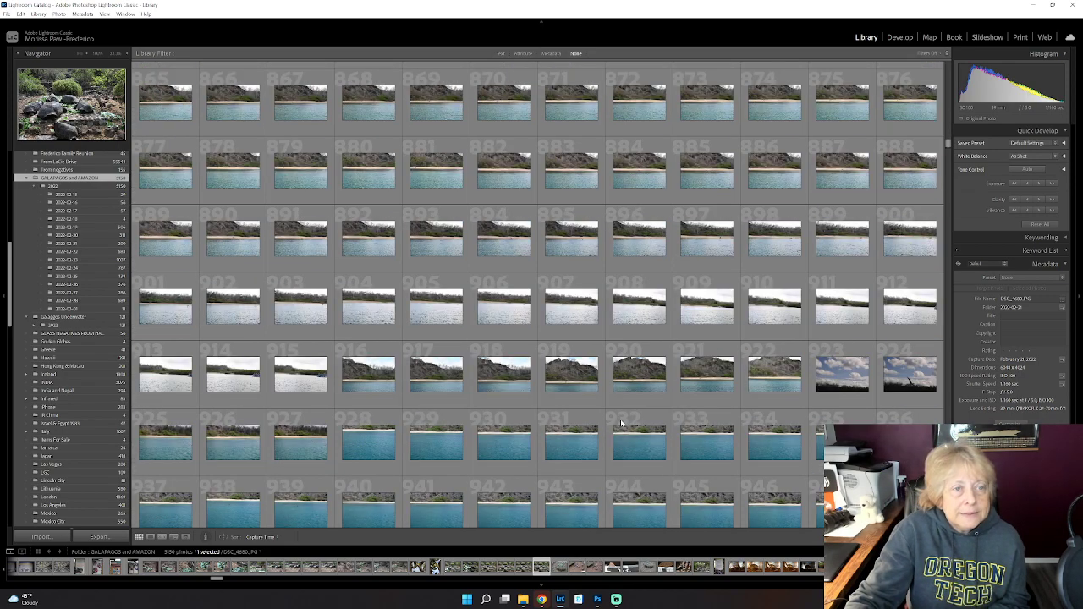
pyautogui.scroll(2, 622, 423)
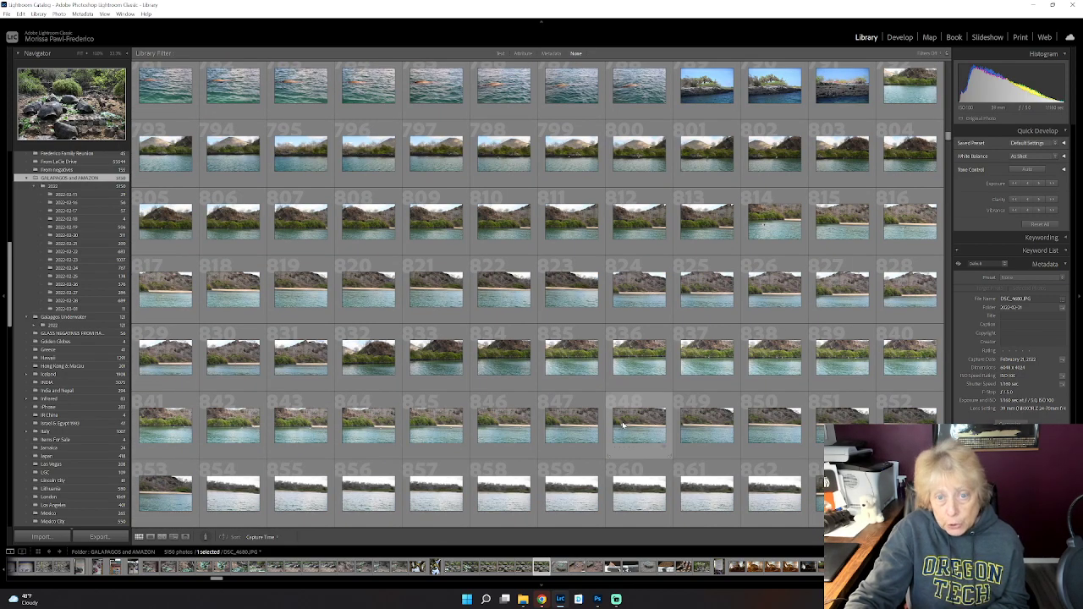
pyautogui.scroll(2, 622, 423)
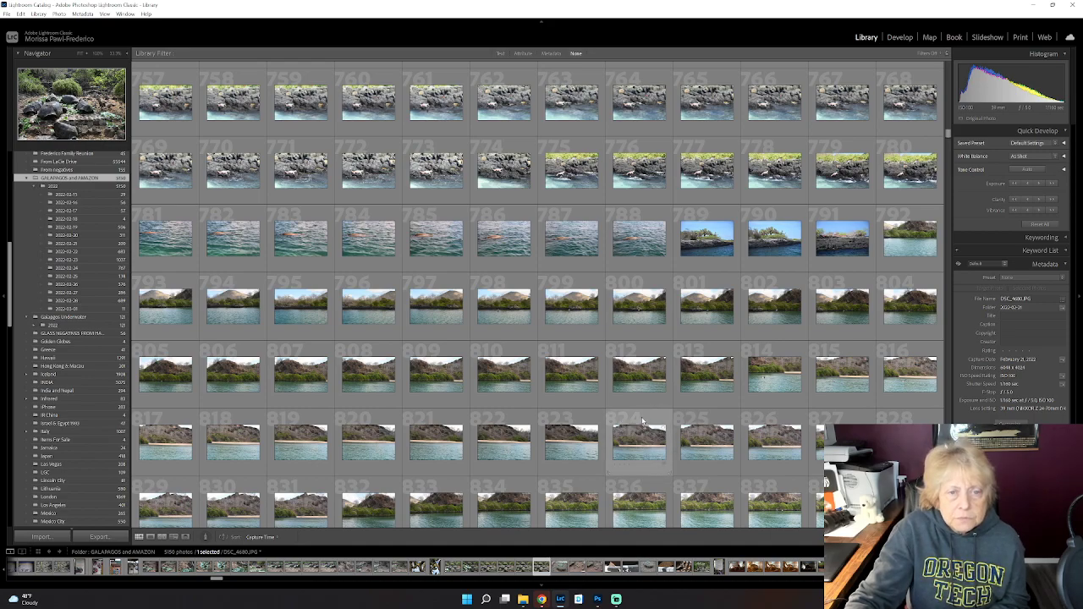
pyautogui.scroll(4, 643, 421)
pyautogui.scroll(2, 642, 421)
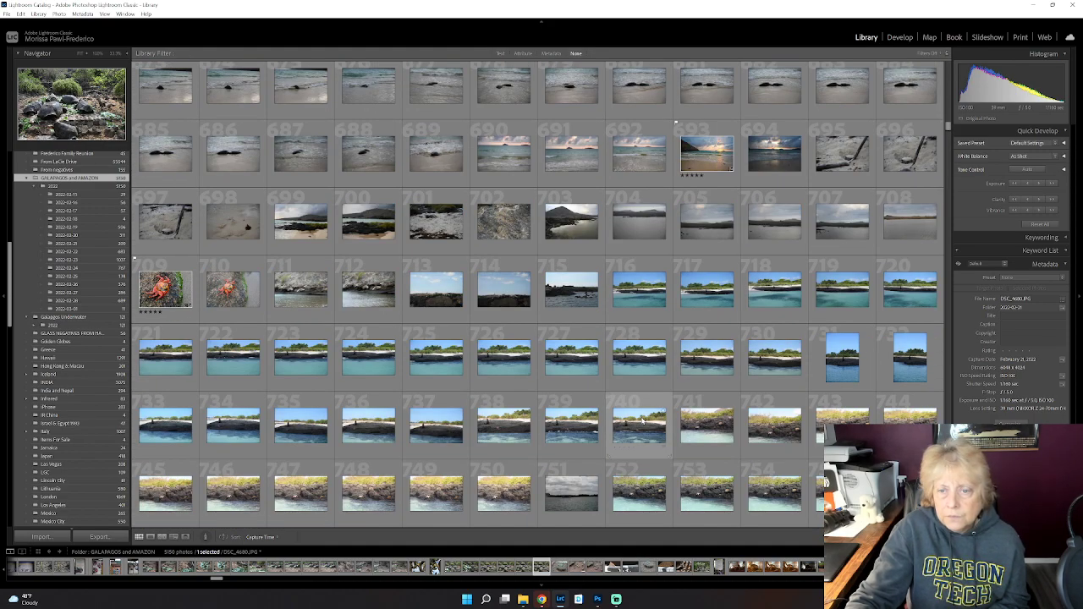
pyautogui.scroll(2, 643, 421)
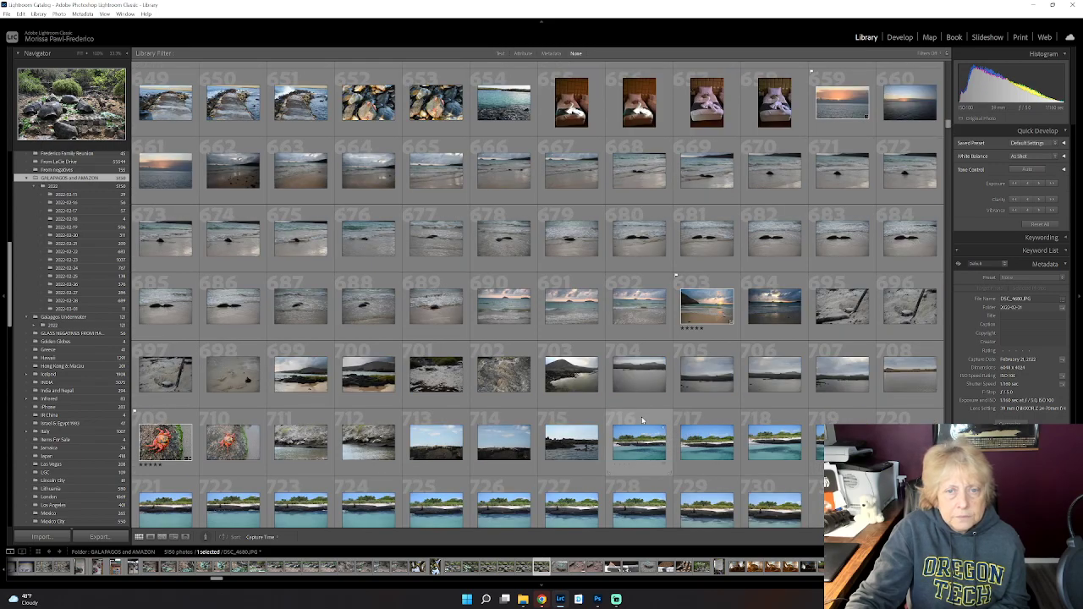
pyautogui.scroll(2, 643, 420)
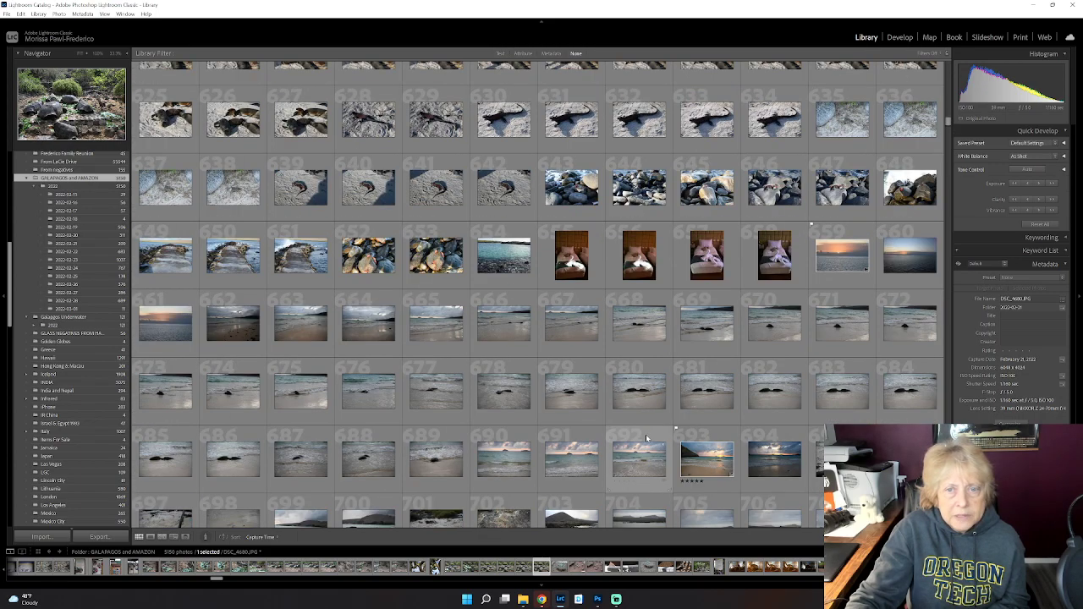
pyautogui.scroll(2, 646, 434)
pyautogui.scroll(2, 645, 434)
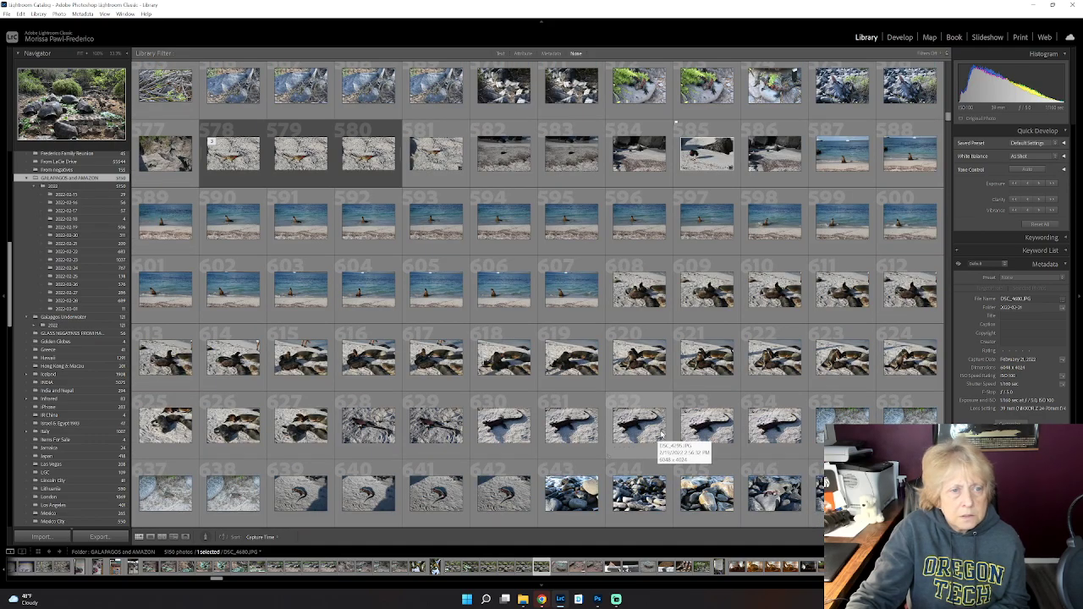
pyautogui.scroll(2, 662, 435)
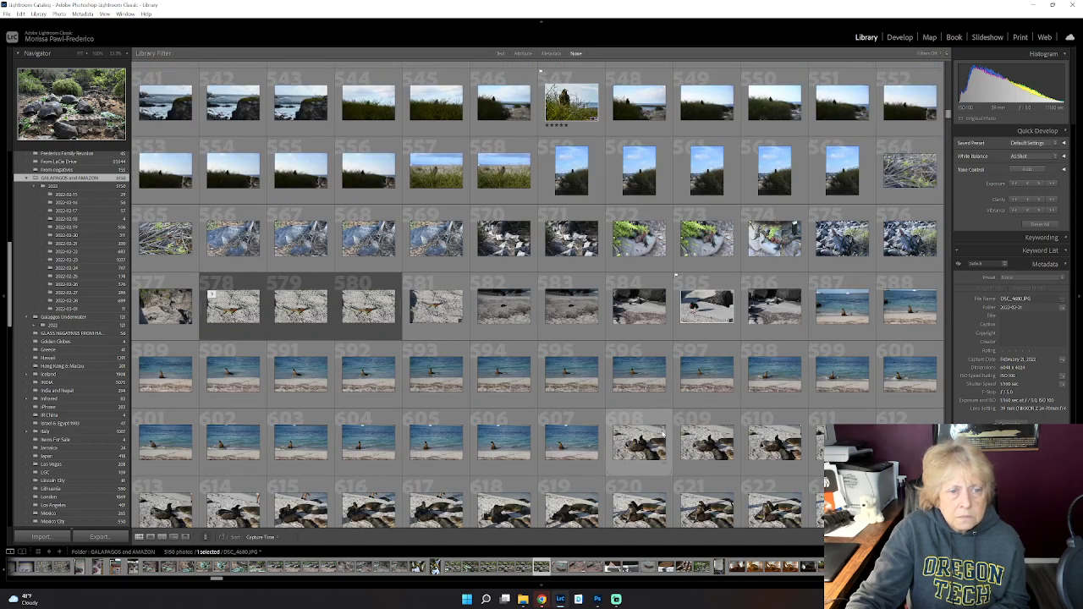
pyautogui.scroll(5, 662, 434)
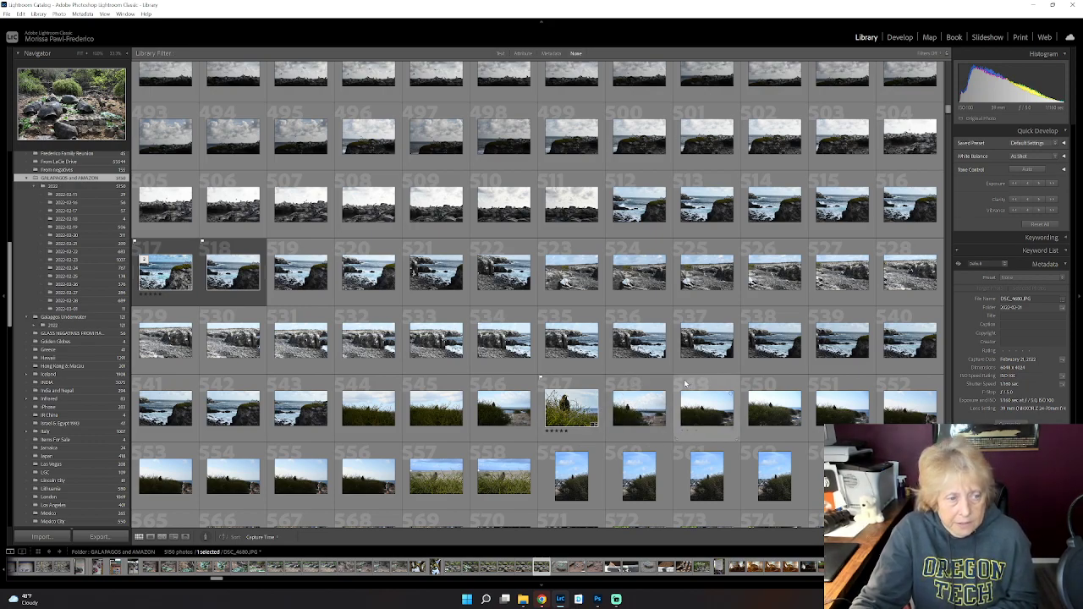
pyautogui.scroll(3, 668, 367)
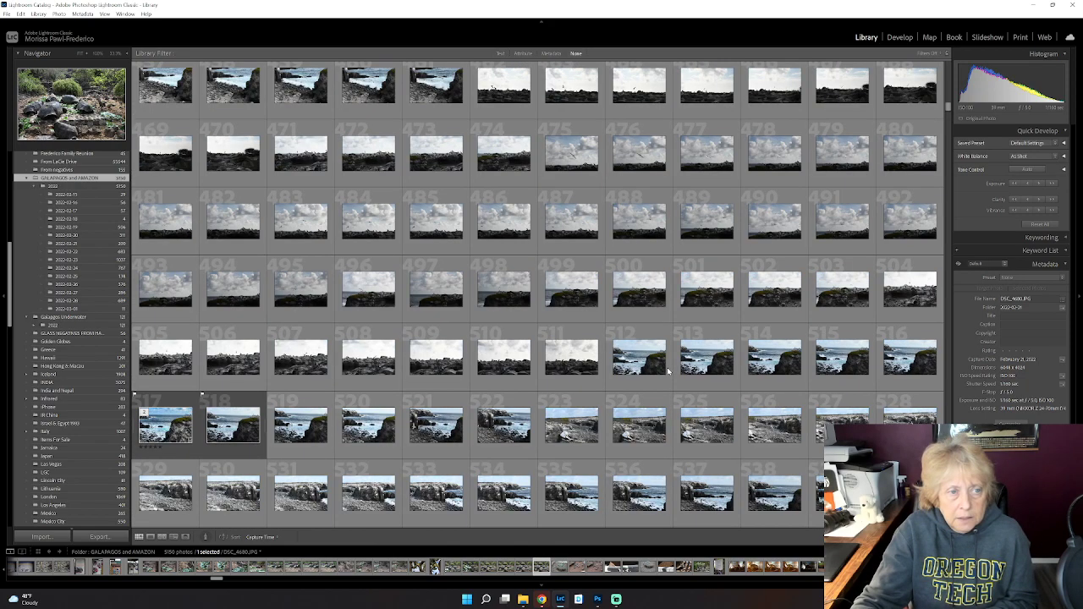
pyautogui.scroll(3, 668, 388)
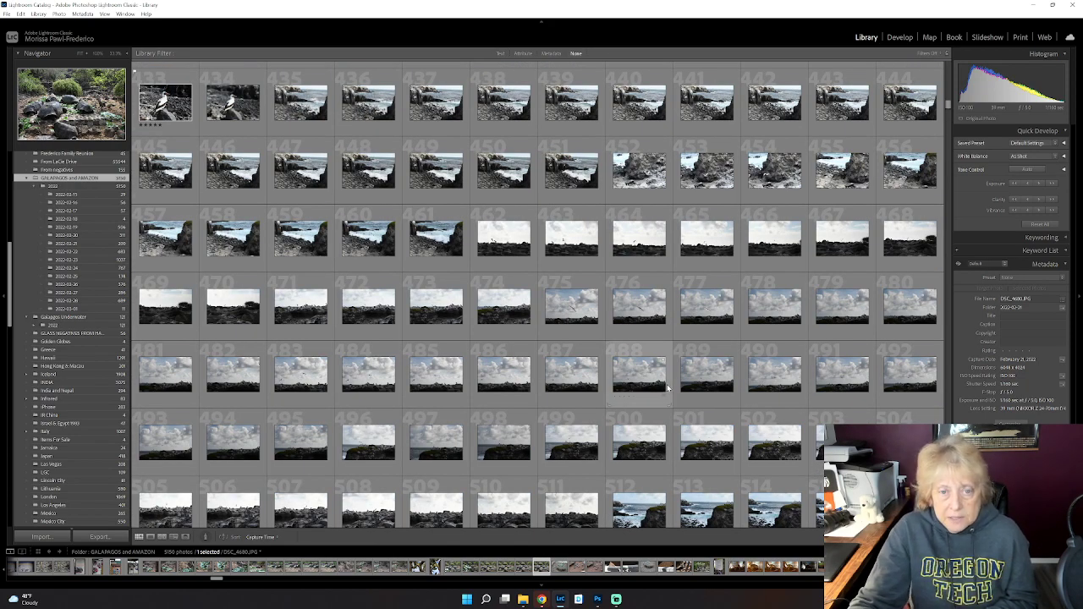
pyautogui.scroll(3, 668, 388)
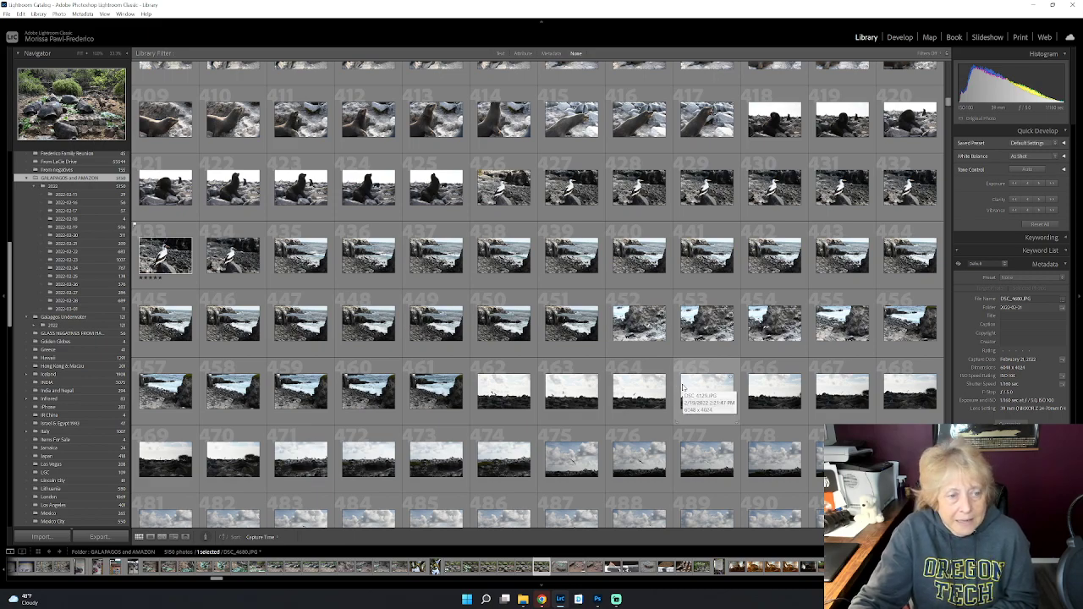
pyautogui.scroll(3, 680, 391)
pyautogui.scroll(3, 679, 394)
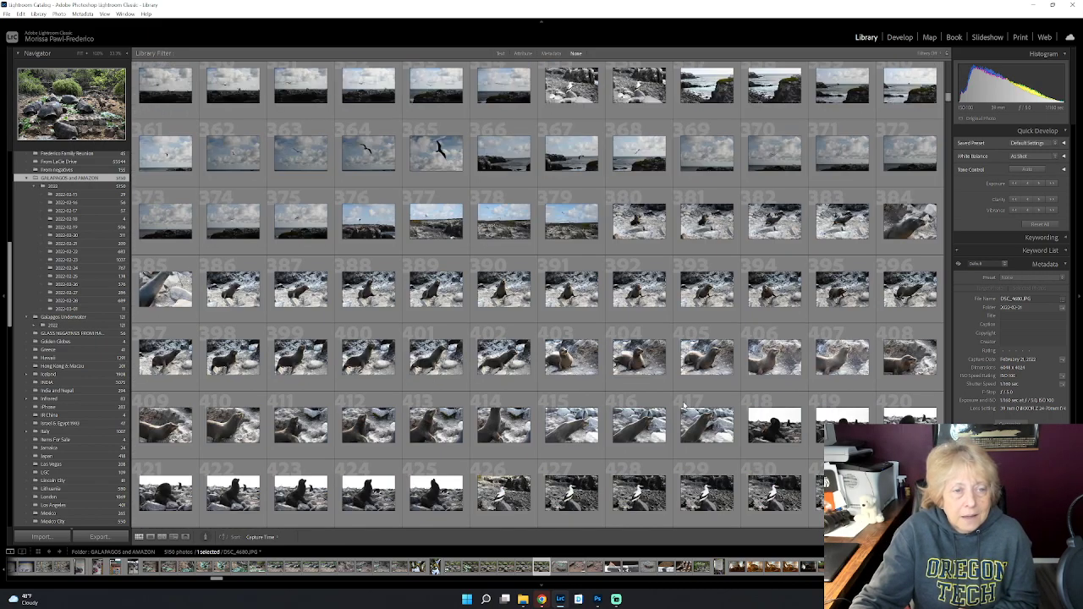
pyautogui.scroll(3, 682, 409)
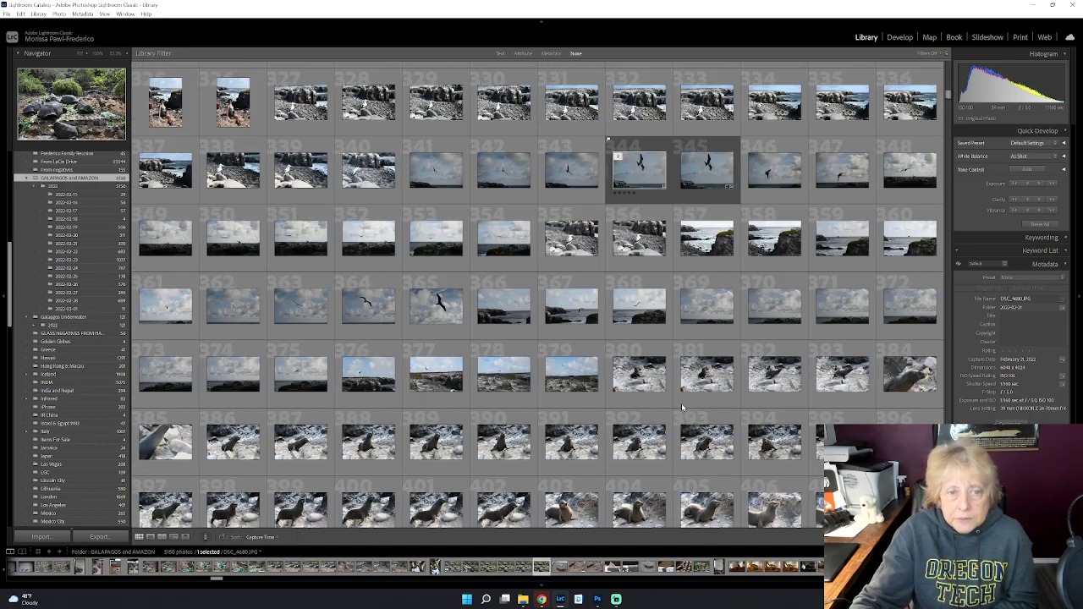
pyautogui.scroll(3, 684, 415)
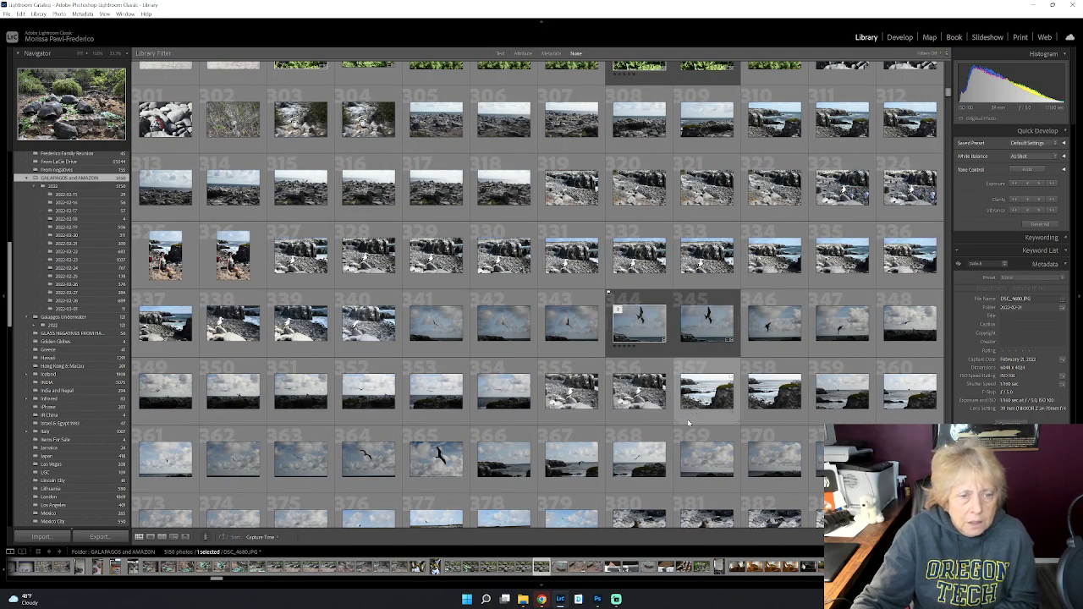
pyautogui.doubleClick(292, 276)
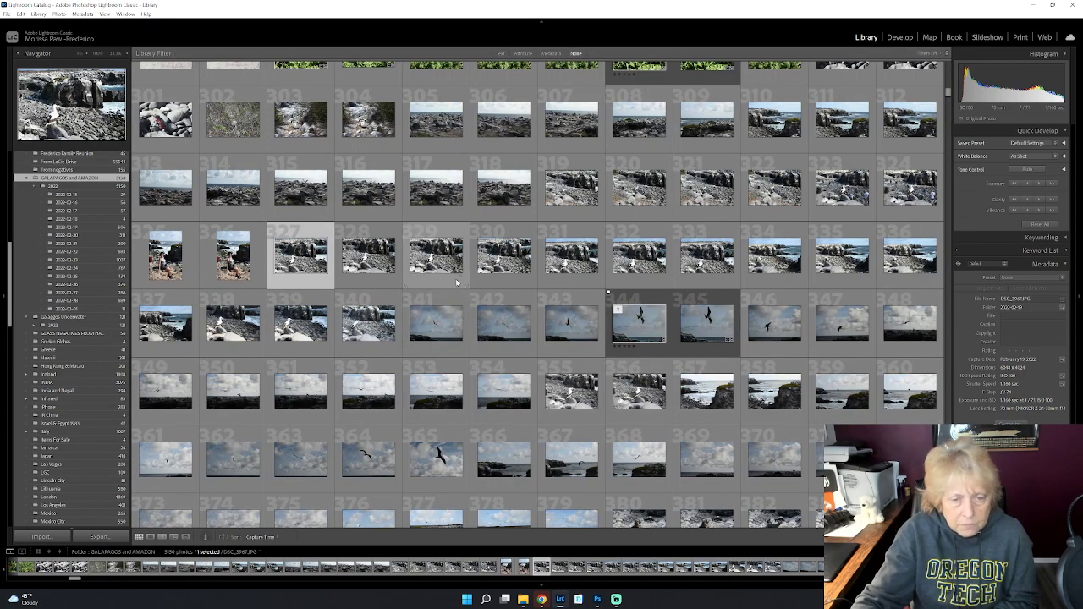
pyautogui.click(139, 537)
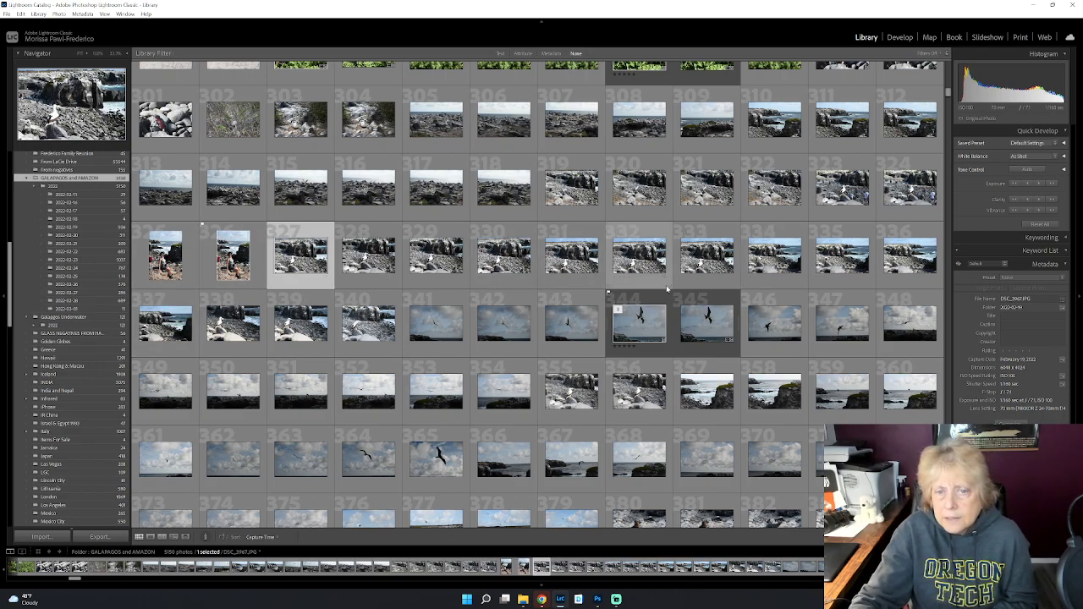
pyautogui.scroll(2, 669, 287)
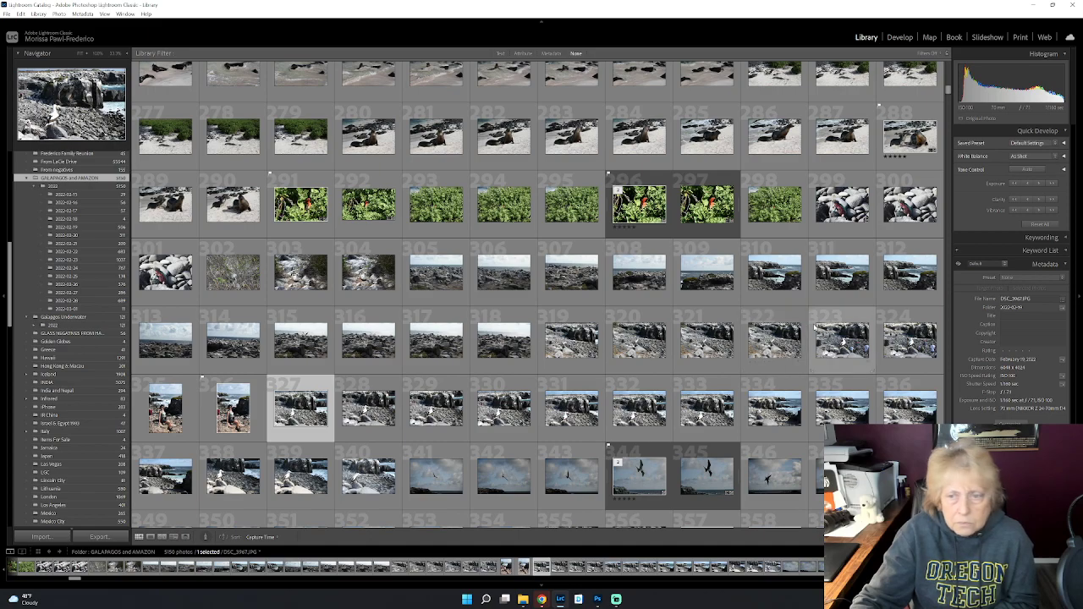
pyautogui.scroll(2, 815, 325)
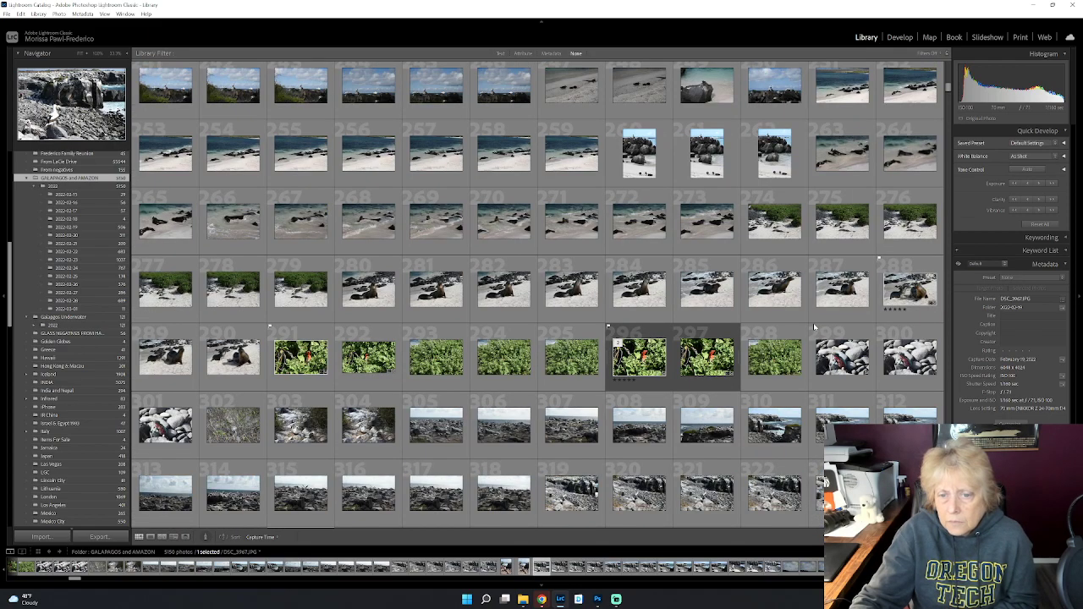
pyautogui.scroll(2, 817, 326)
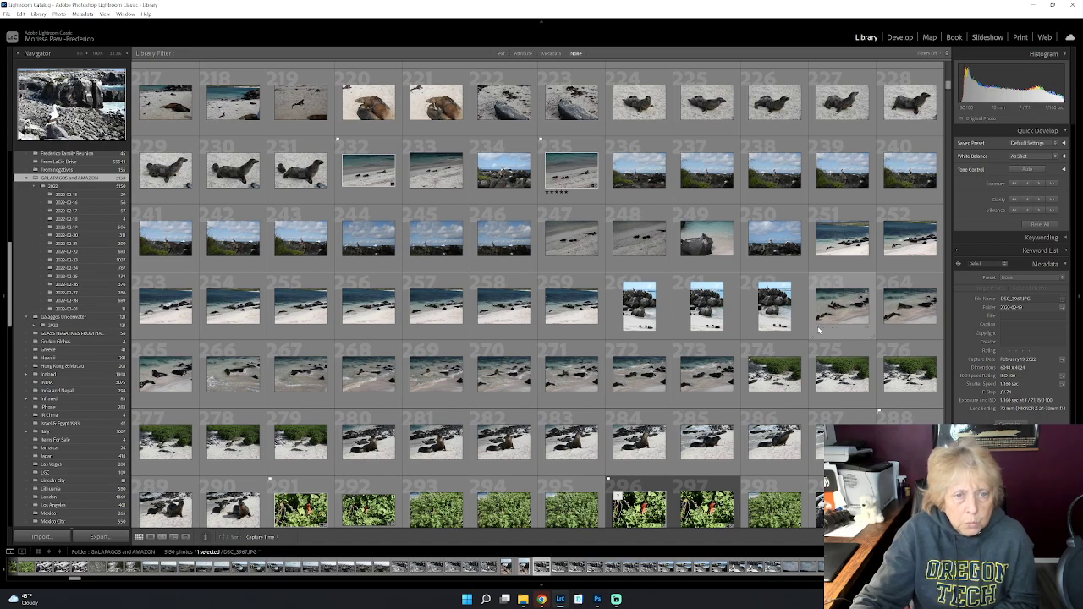
pyautogui.scroll(2, 819, 330)
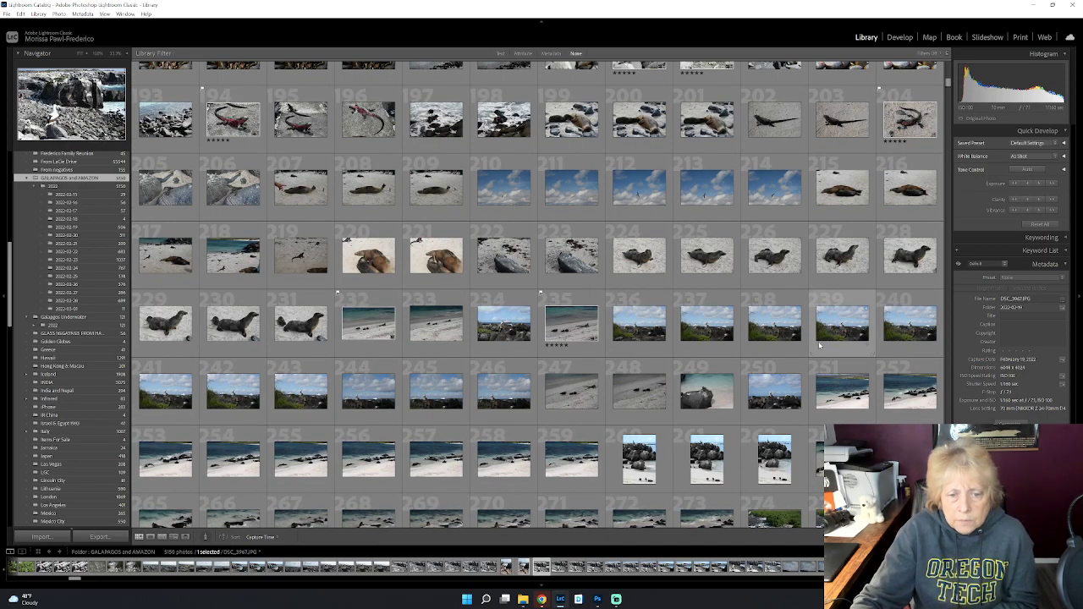
pyautogui.scroll(2, 819, 344)
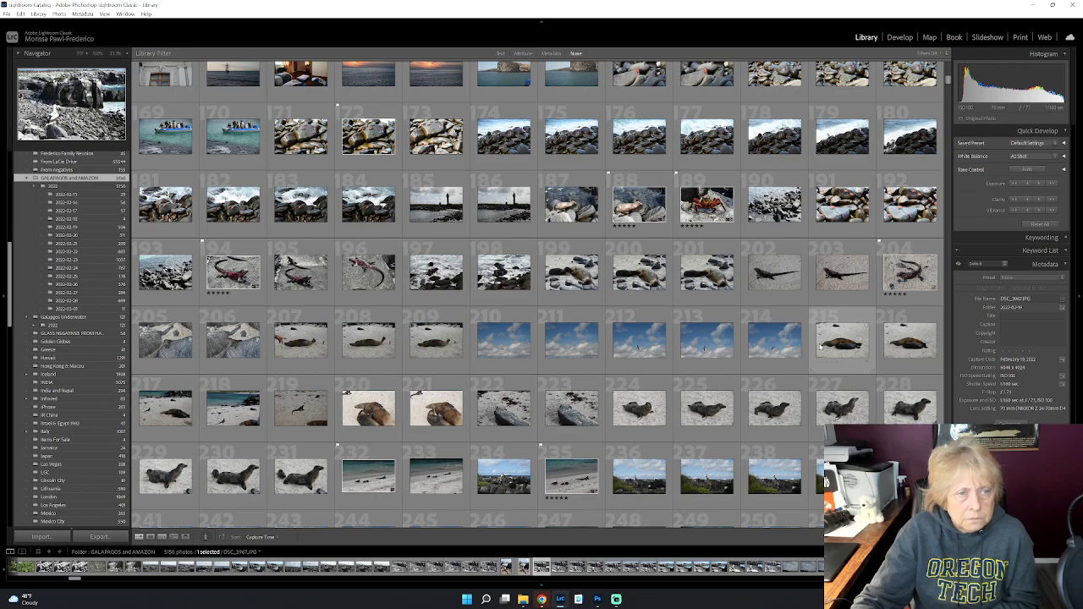
pyautogui.scroll(2, 819, 345)
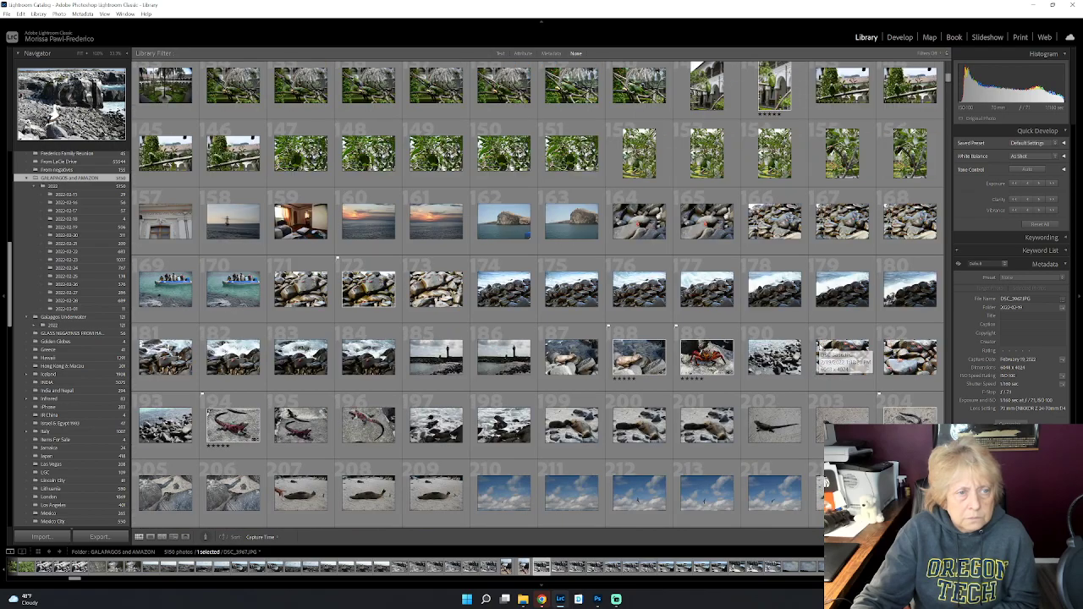
pyautogui.doubleClick(237, 293)
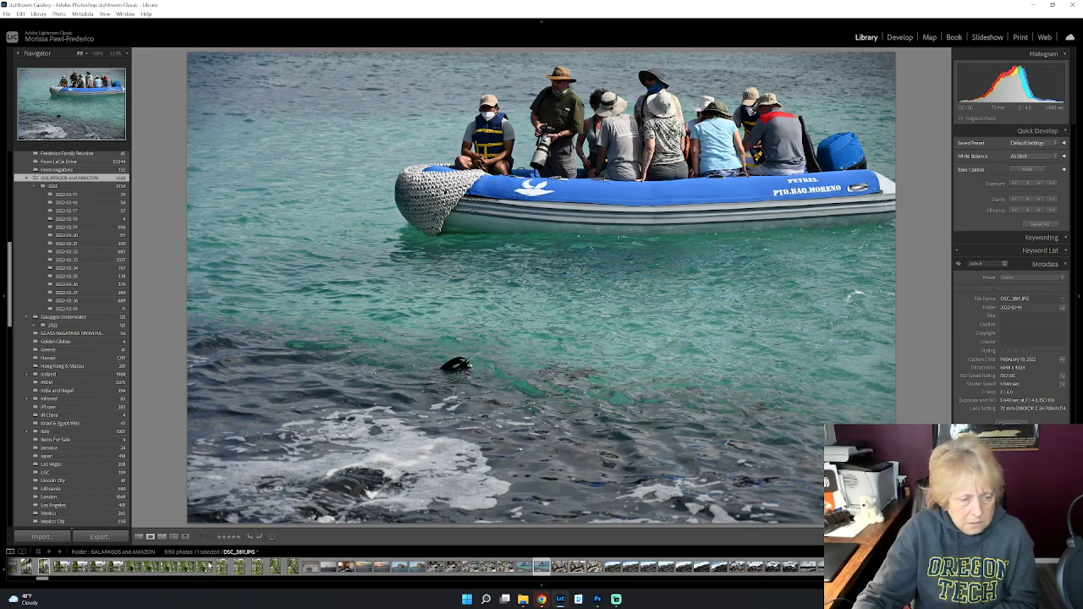
pyautogui.click(139, 537)
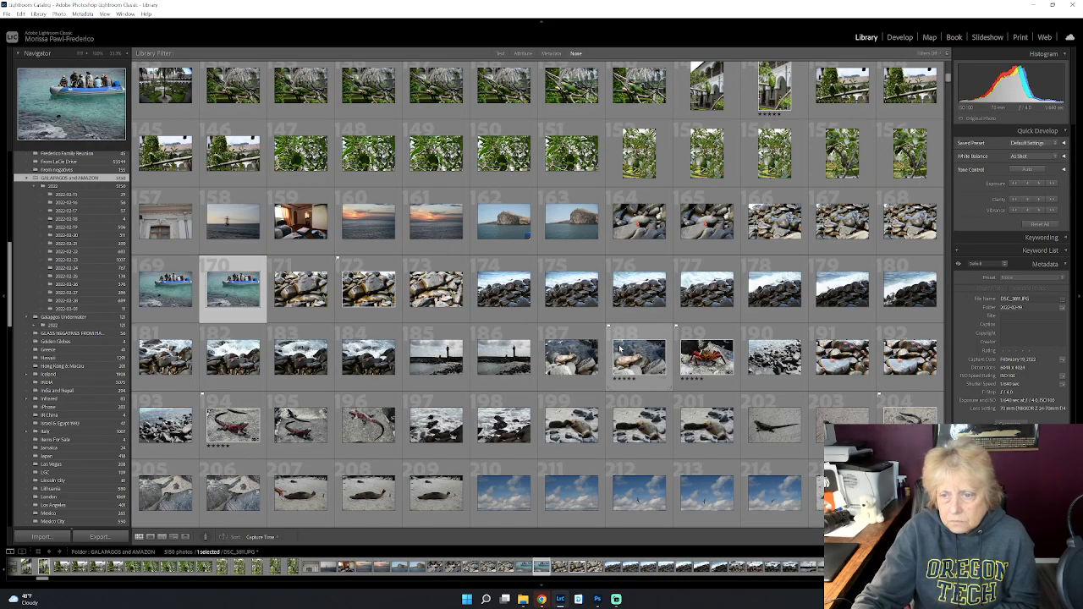
pyautogui.scroll(2, 620, 347)
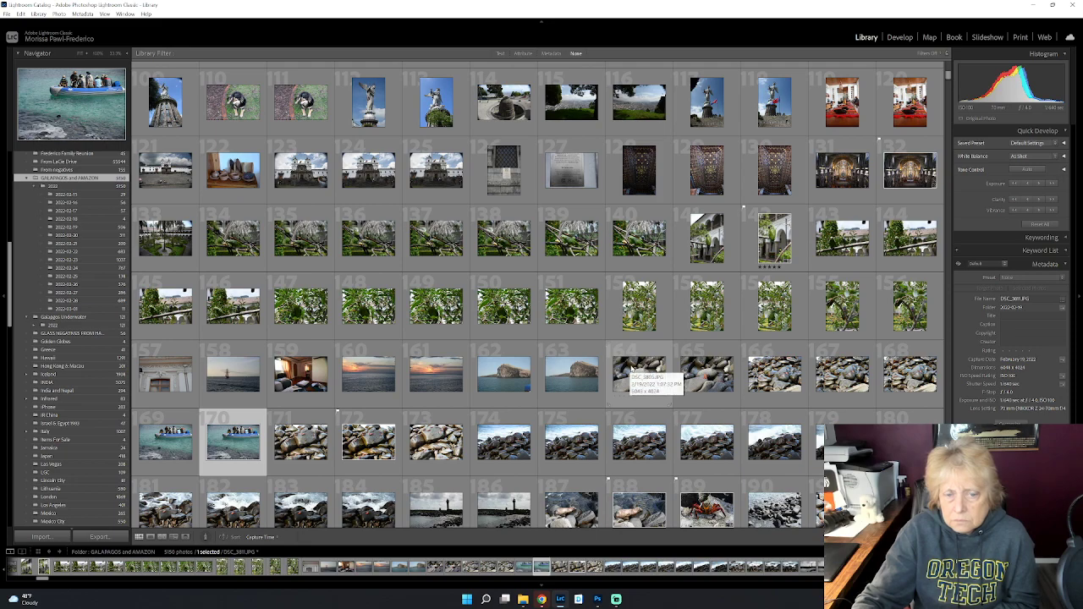
pyautogui.doubleClick(301, 374)
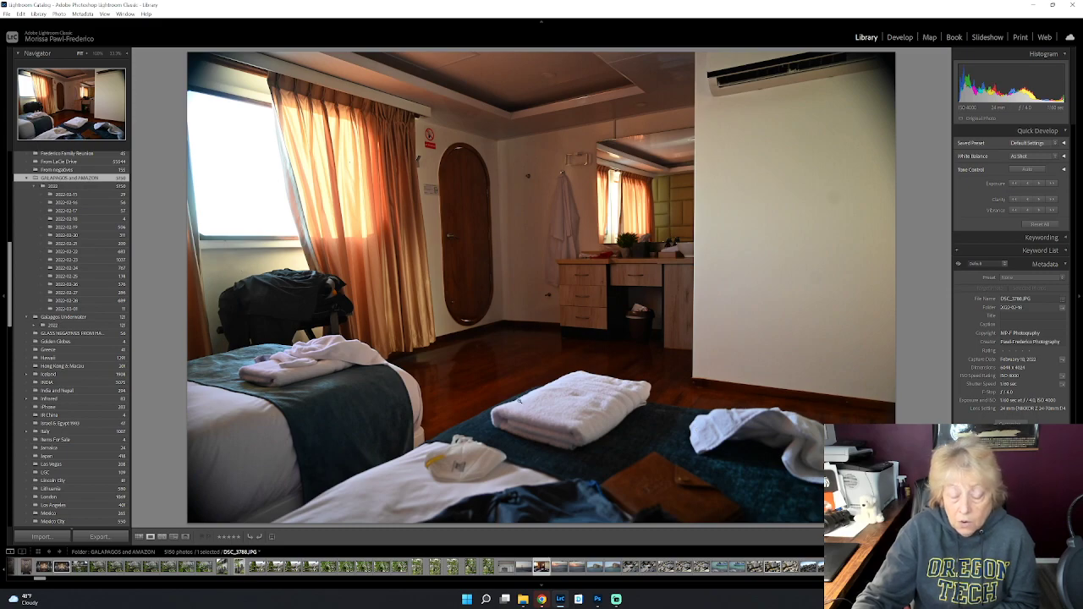
pyautogui.click(138, 537)
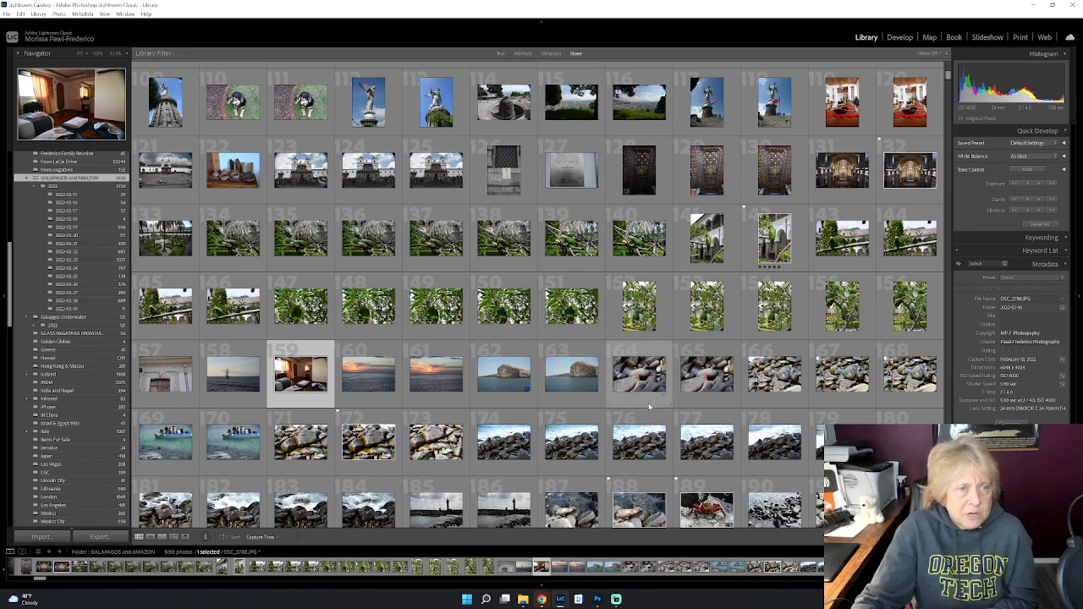
pyautogui.scroll(2, 649, 404)
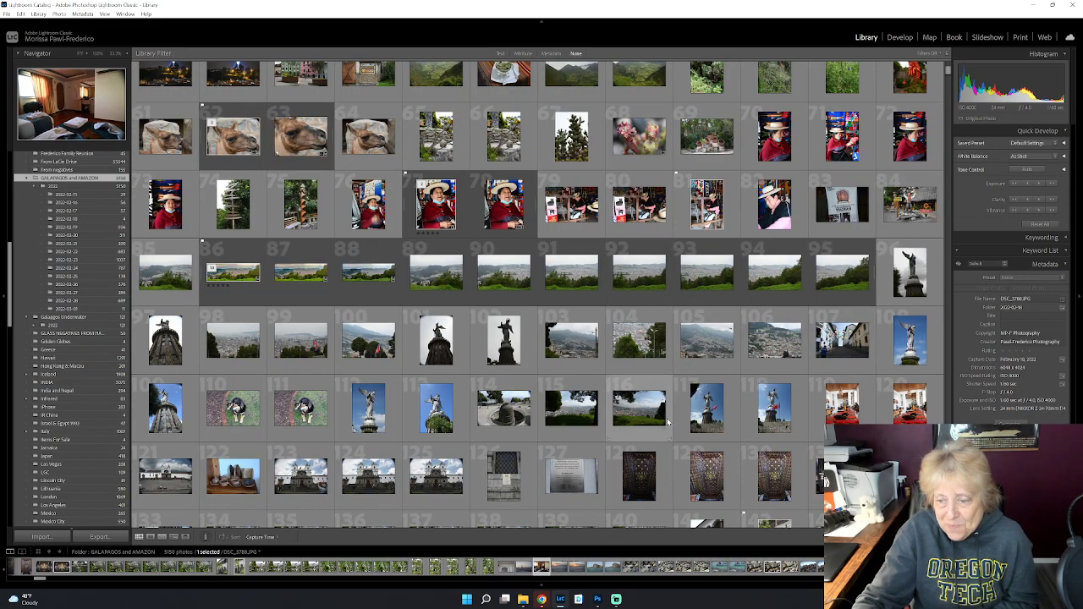
pyautogui.scroll(-2, 667, 422)
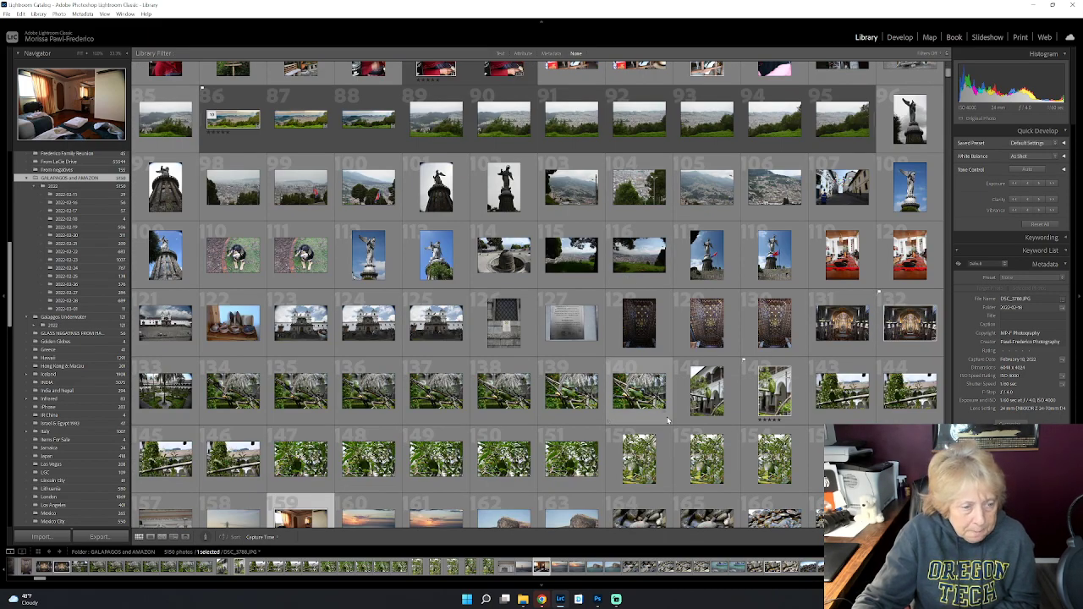
pyautogui.scroll(-2, 668, 421)
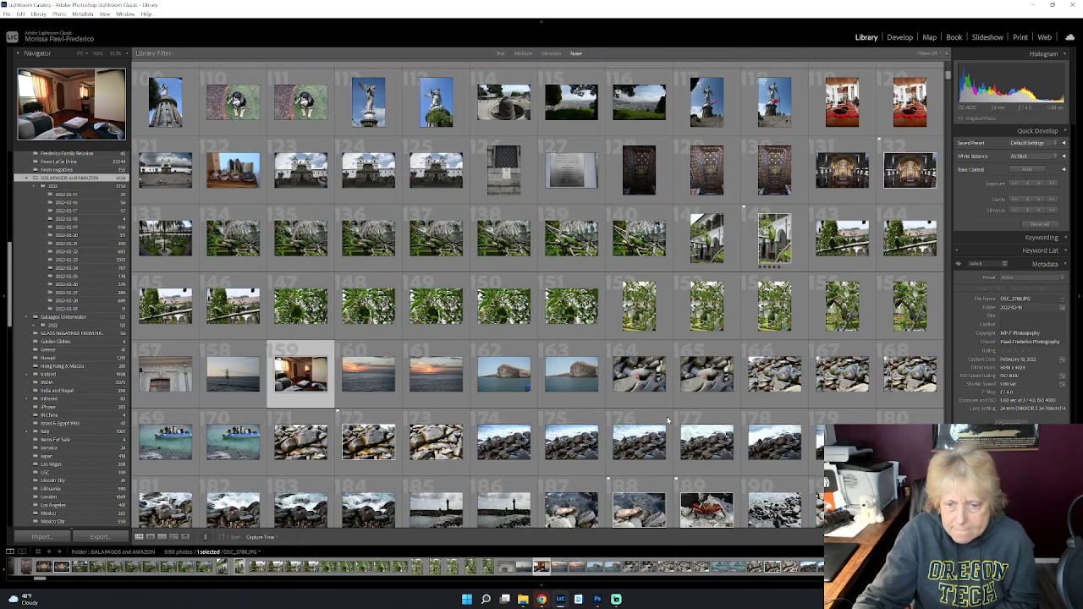
pyautogui.scroll(-2, 668, 421)
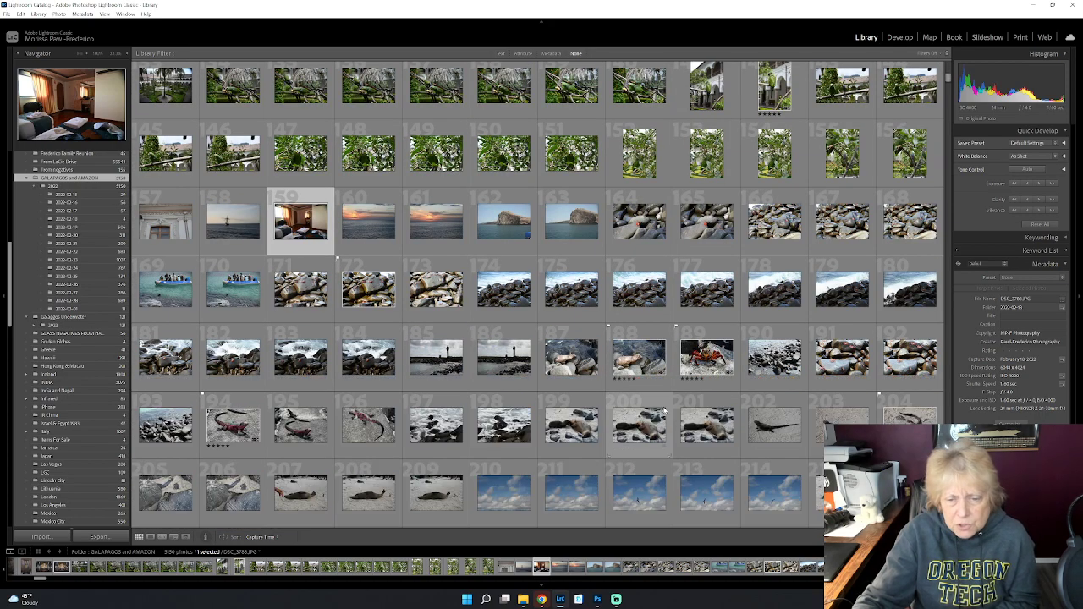
pyautogui.scroll(-2, 665, 410)
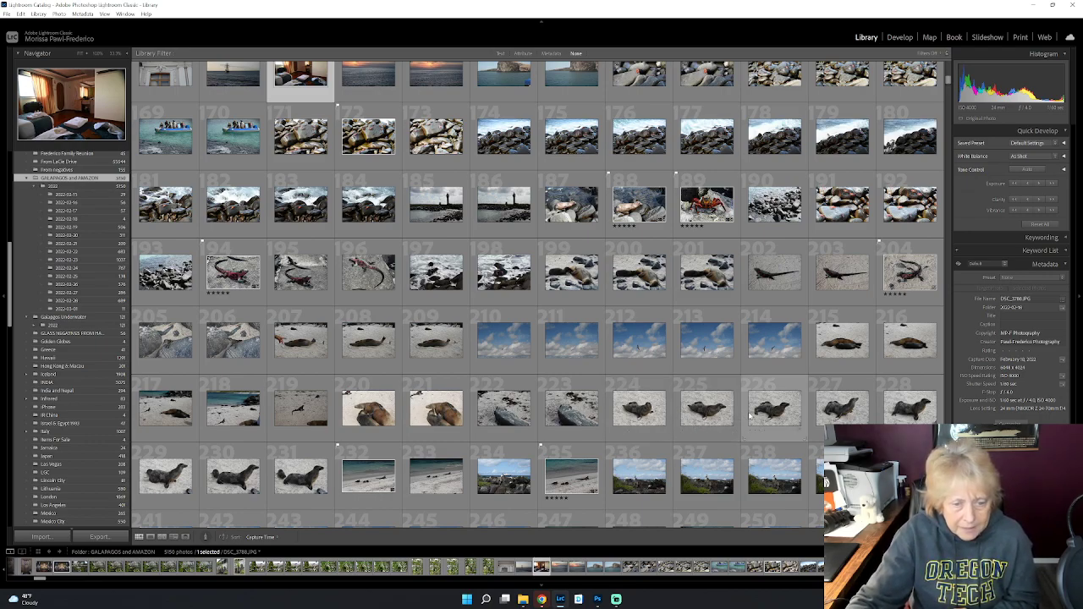
pyautogui.scroll(-2, 800, 401)
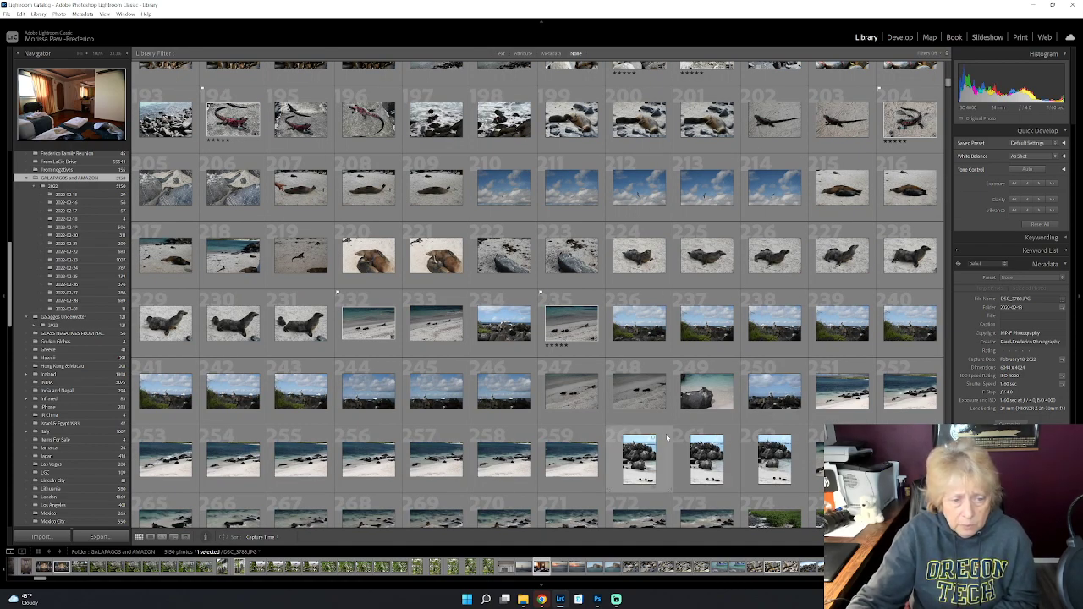
pyautogui.scroll(-2, 666, 436)
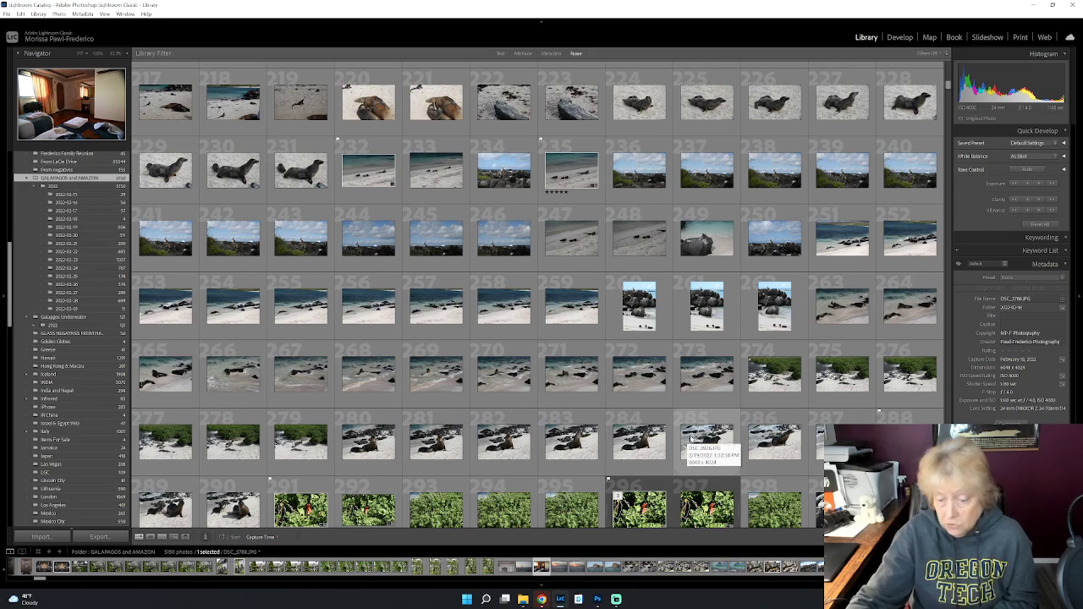
pyautogui.scroll(-2, 692, 441)
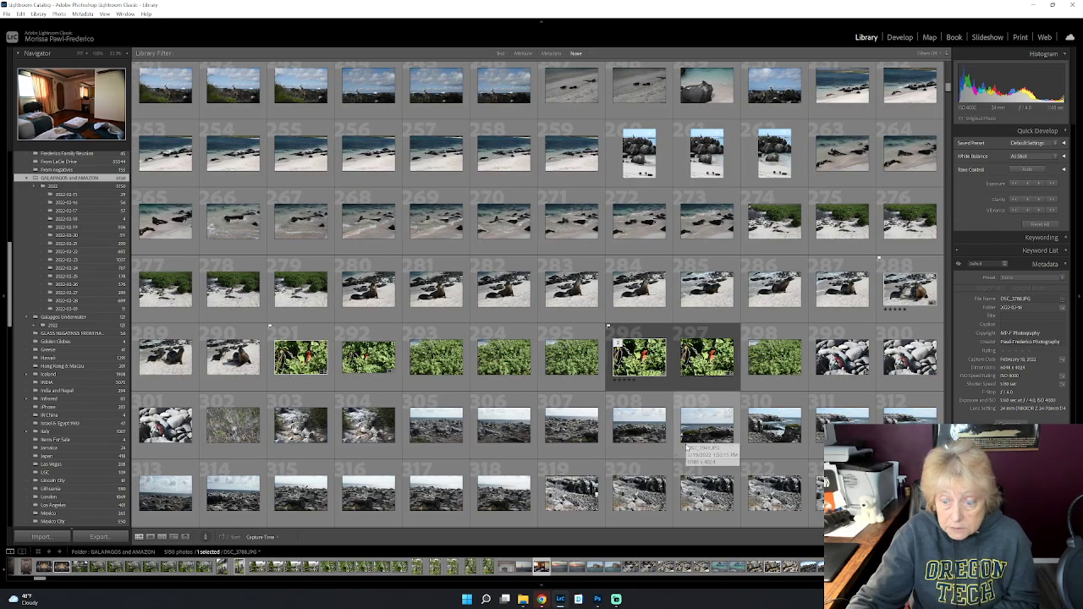
pyautogui.scroll(-2, 669, 451)
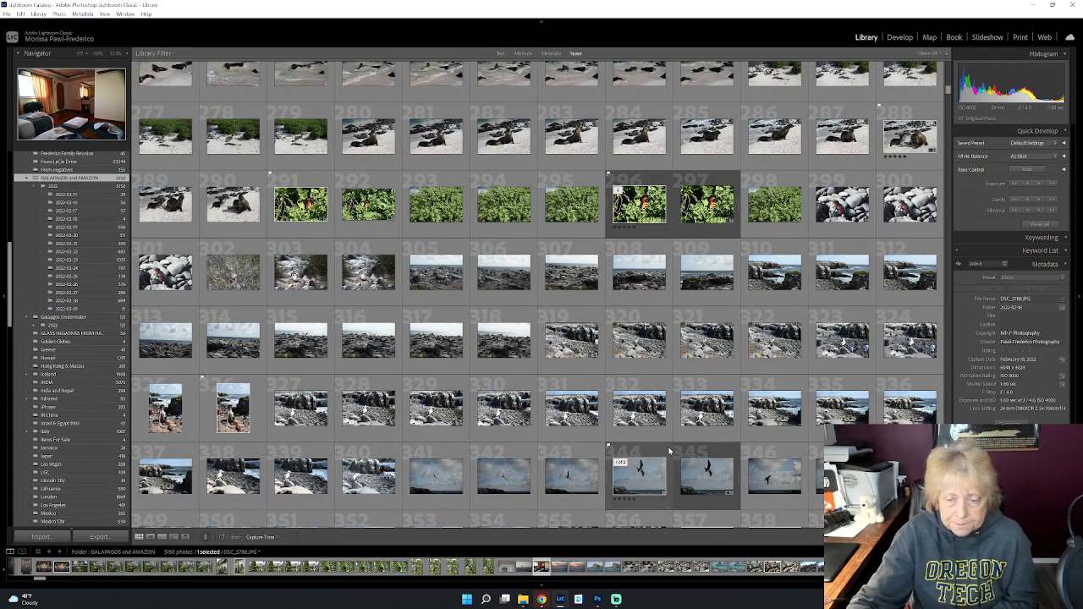
pyautogui.scroll(-2, 668, 448)
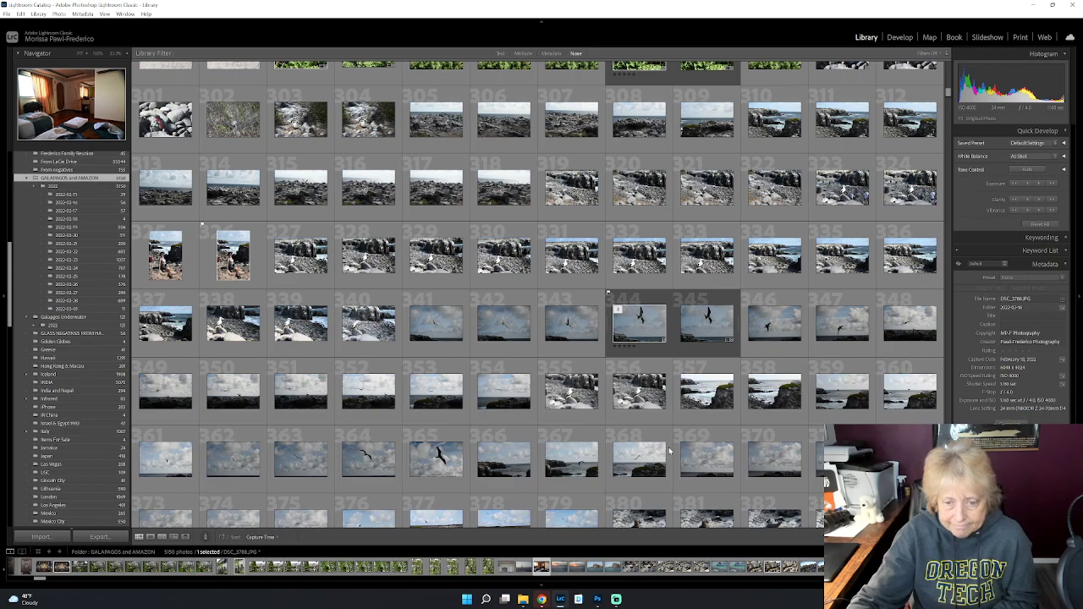
pyautogui.scroll(-3, 669, 451)
pyautogui.scroll(-2, 669, 451)
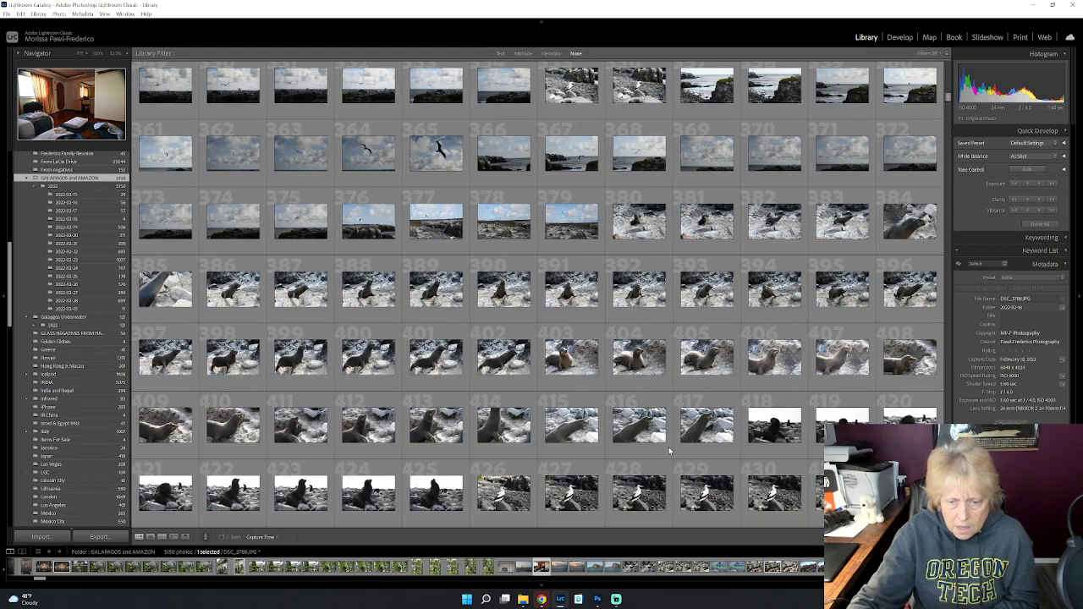
pyautogui.scroll(-2, 668, 450)
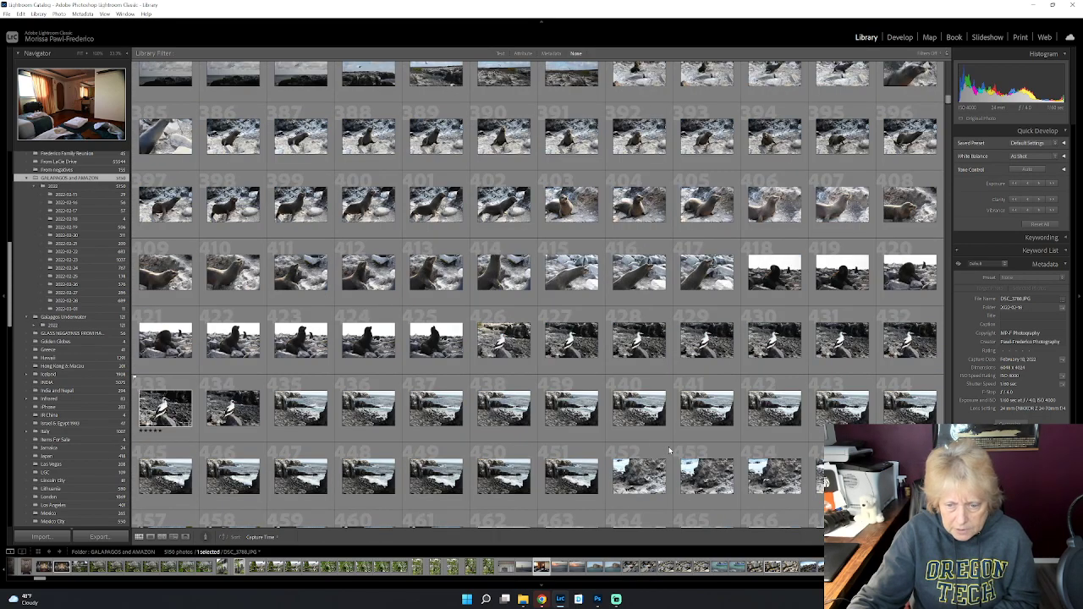
pyautogui.scroll(-3, 669, 450)
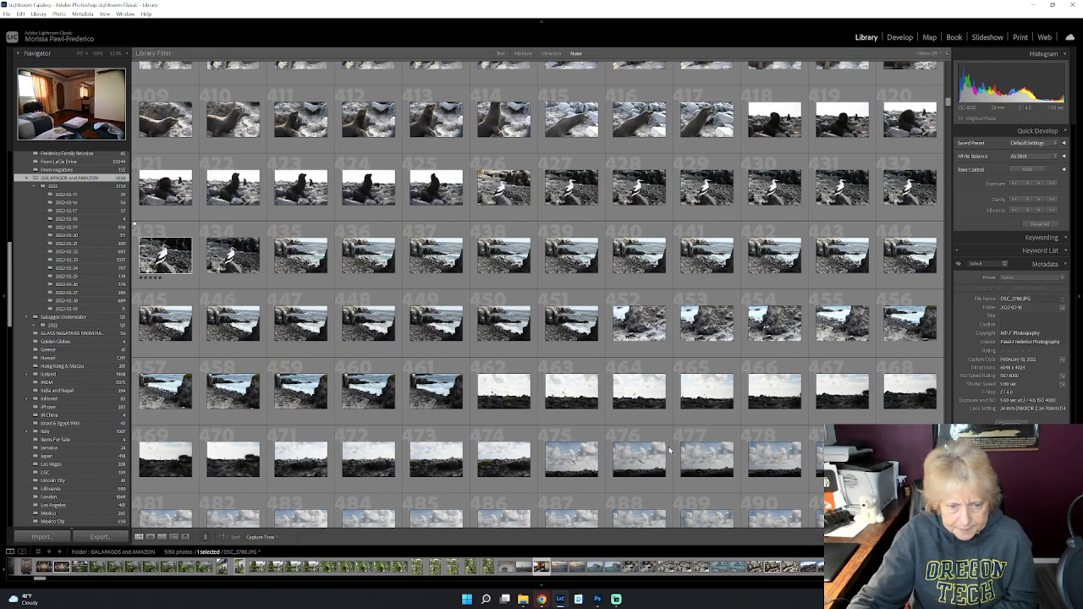
pyautogui.scroll(-3, 669, 451)
pyautogui.scroll(-3, 669, 451)
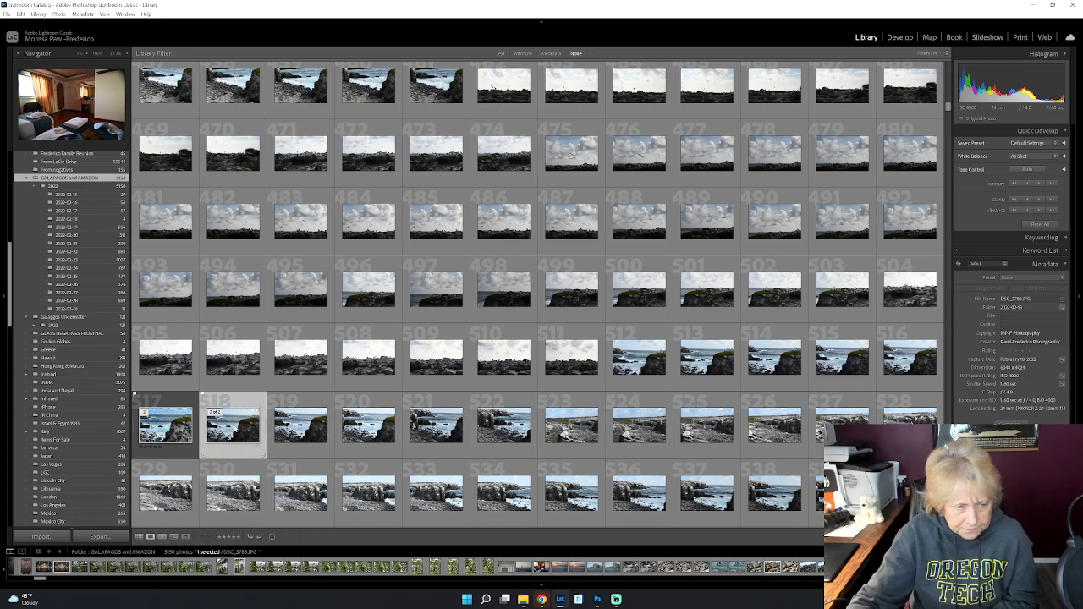
pyautogui.doubleClick(239, 430)
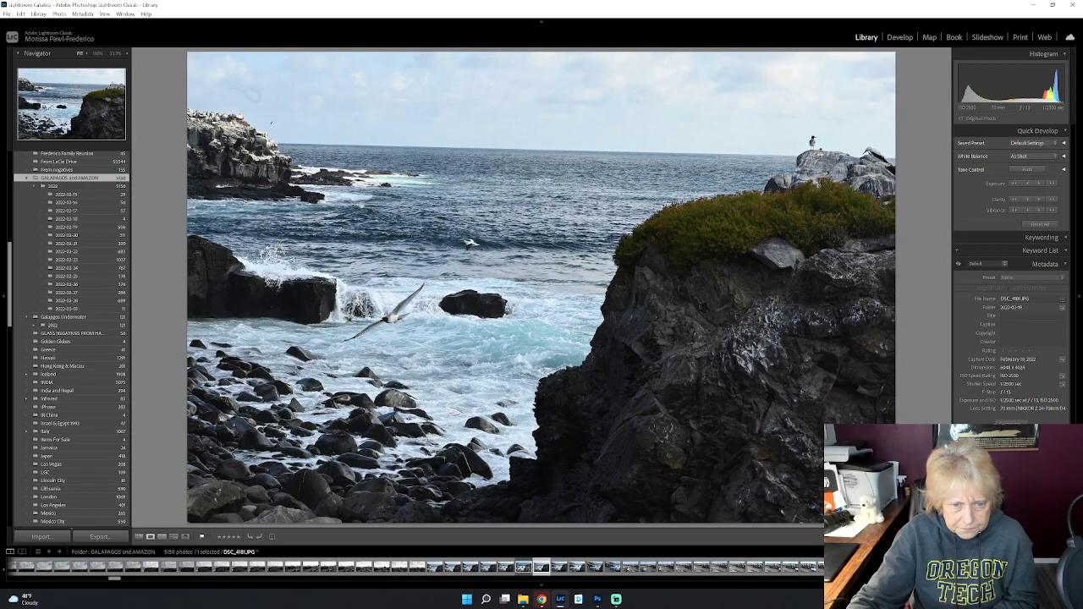
pyautogui.click(139, 537)
pyautogui.scroll(-3, 552, 392)
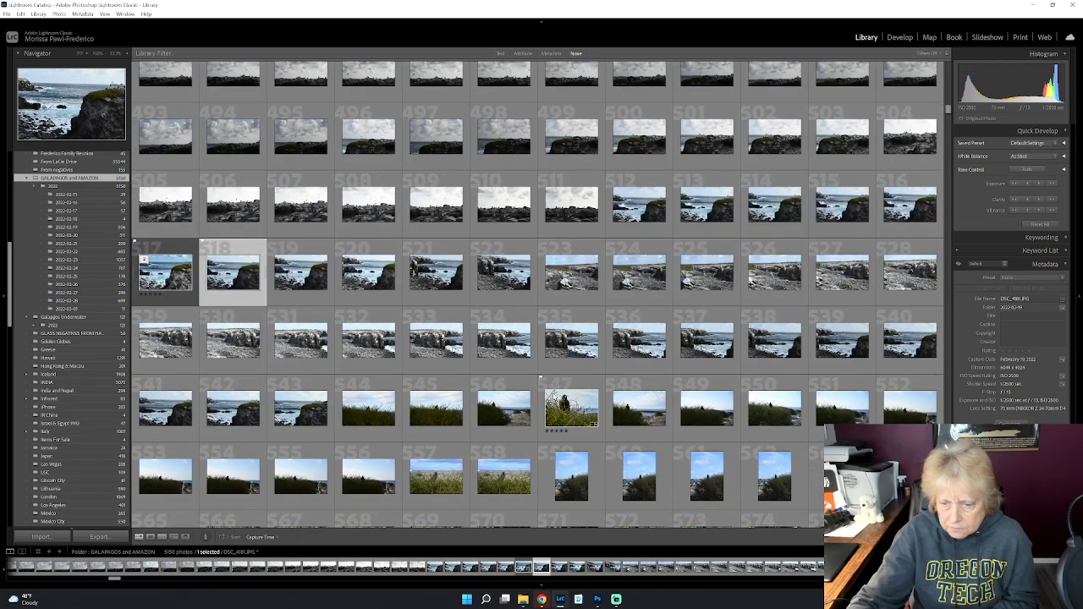
pyautogui.scroll(-3, 553, 394)
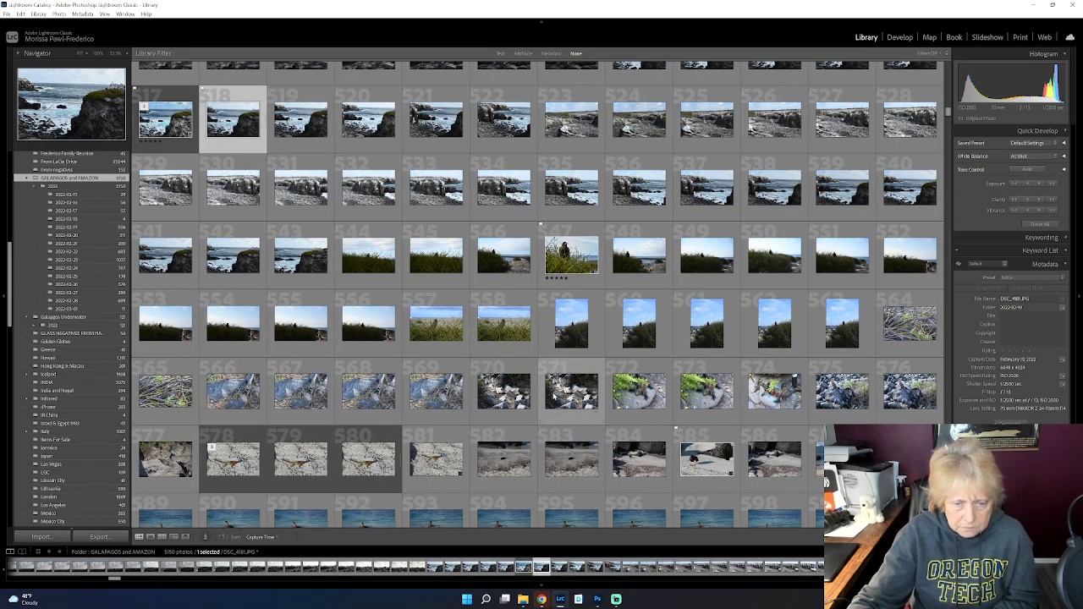
pyautogui.scroll(-3, 552, 394)
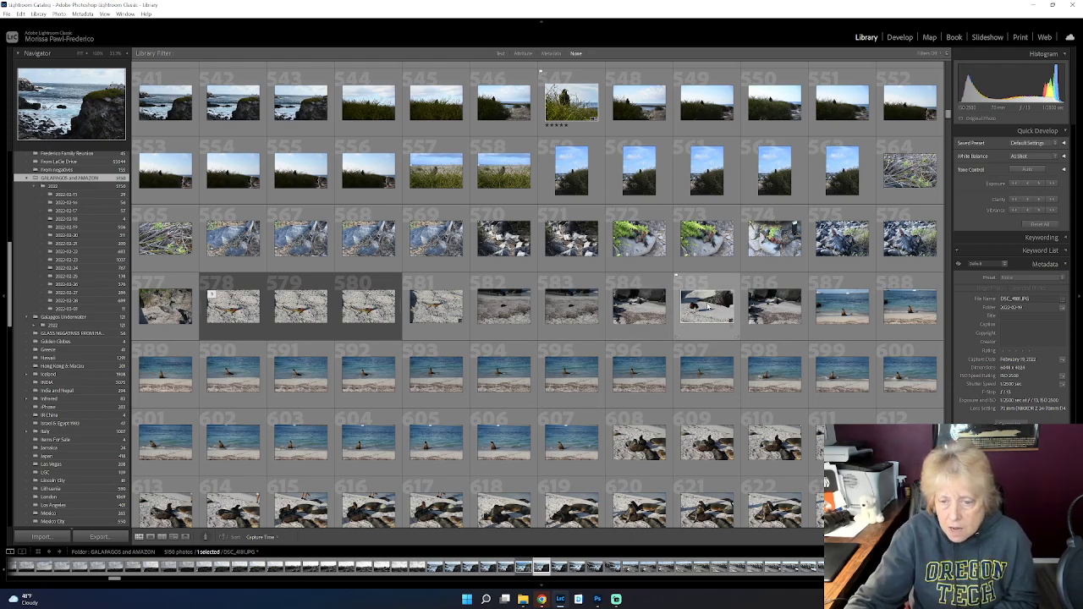
pyautogui.doubleClick(729, 296)
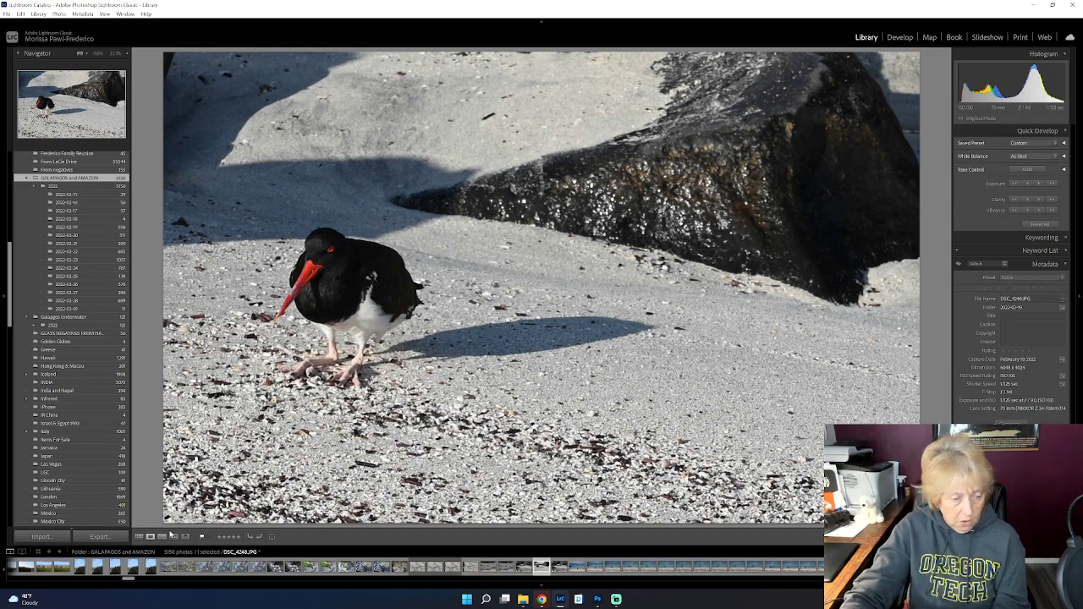
# Step: Switch to Grid view and scroll down to the shoreline and lava-rock frames around 733–813
pyautogui.click(139, 537)
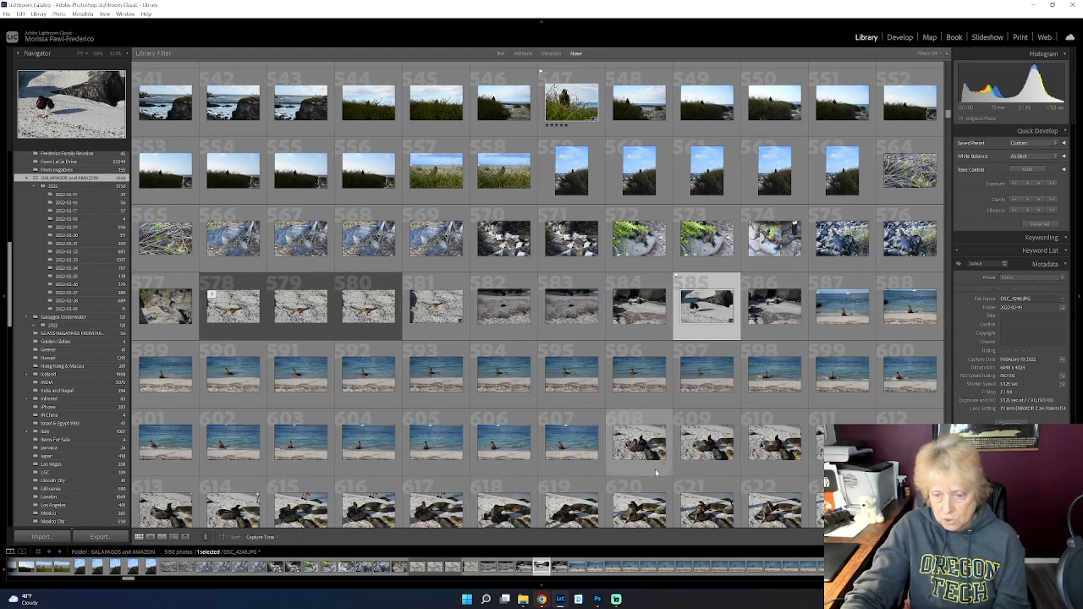
pyautogui.scroll(-3, 669, 469)
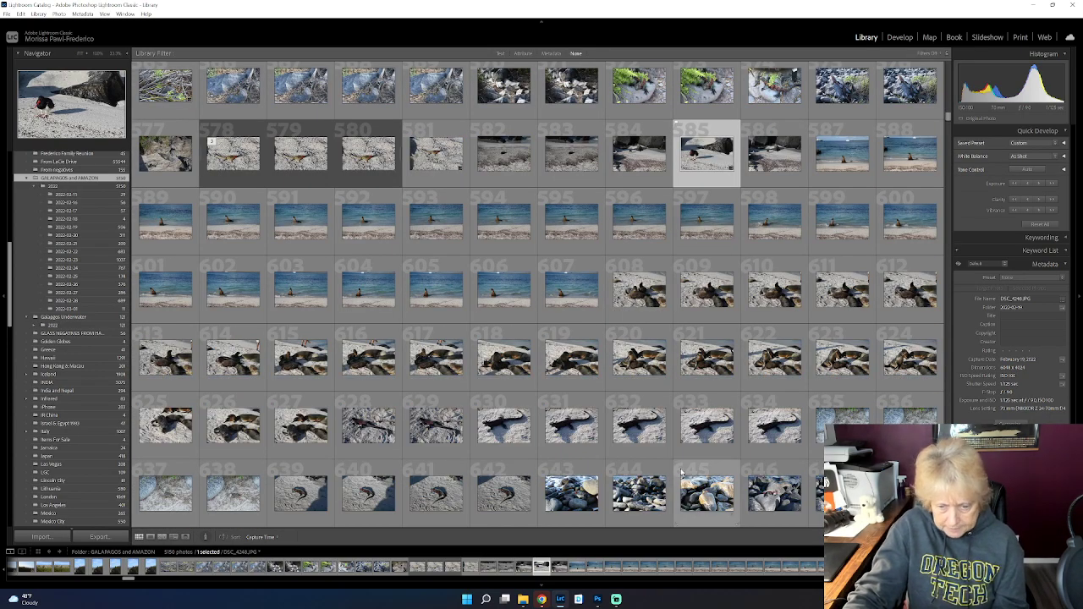
pyautogui.scroll(-3, 683, 472)
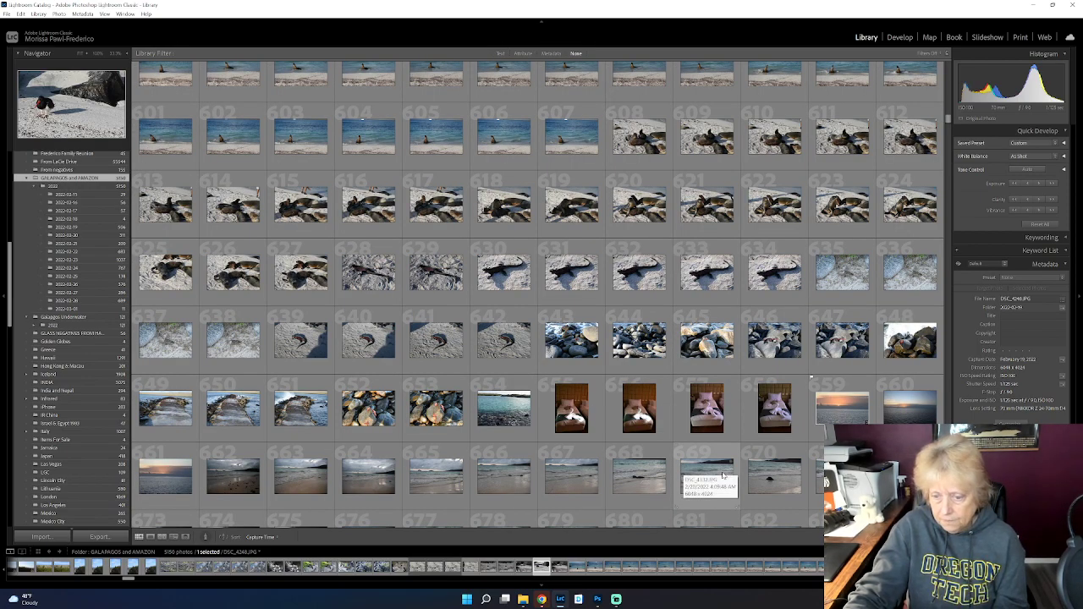
pyautogui.scroll(-3, 724, 475)
pyautogui.scroll(-3, 723, 475)
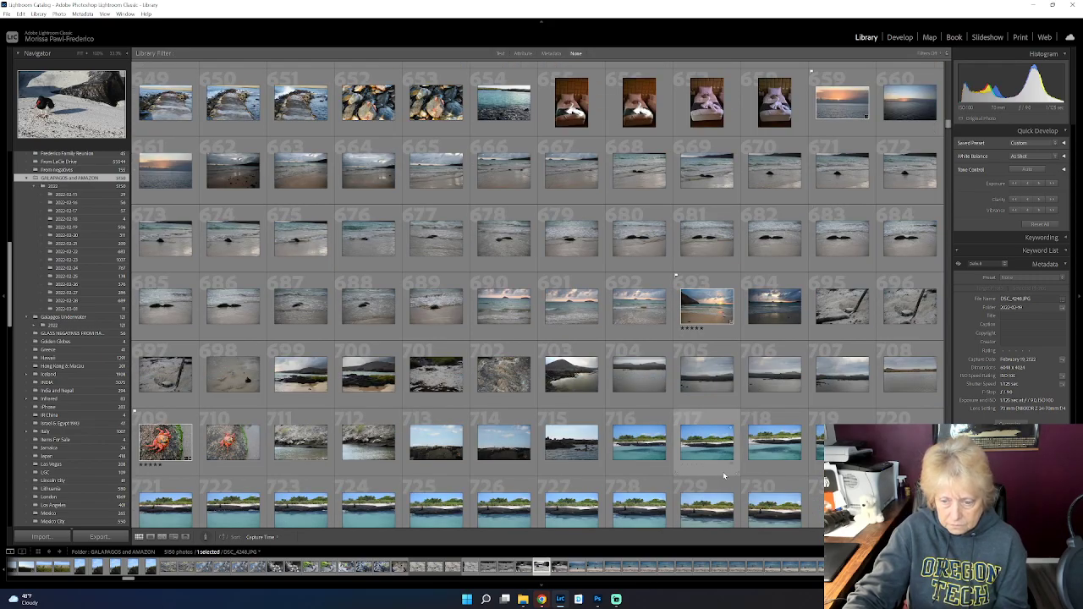
pyautogui.scroll(-3, 723, 472)
pyautogui.scroll(-3, 725, 477)
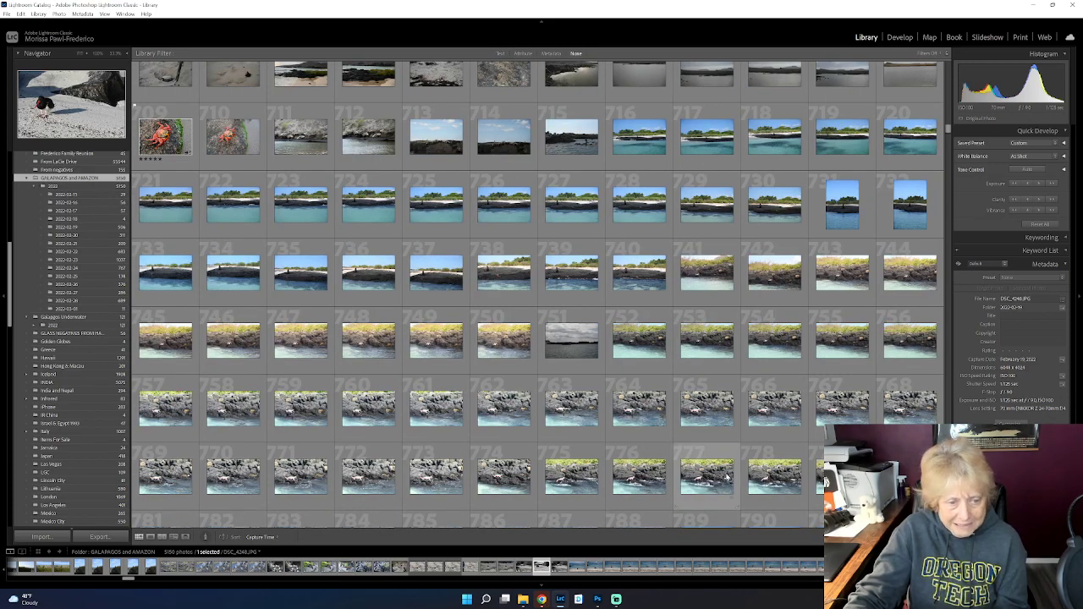
pyautogui.scroll(-3, 726, 479)
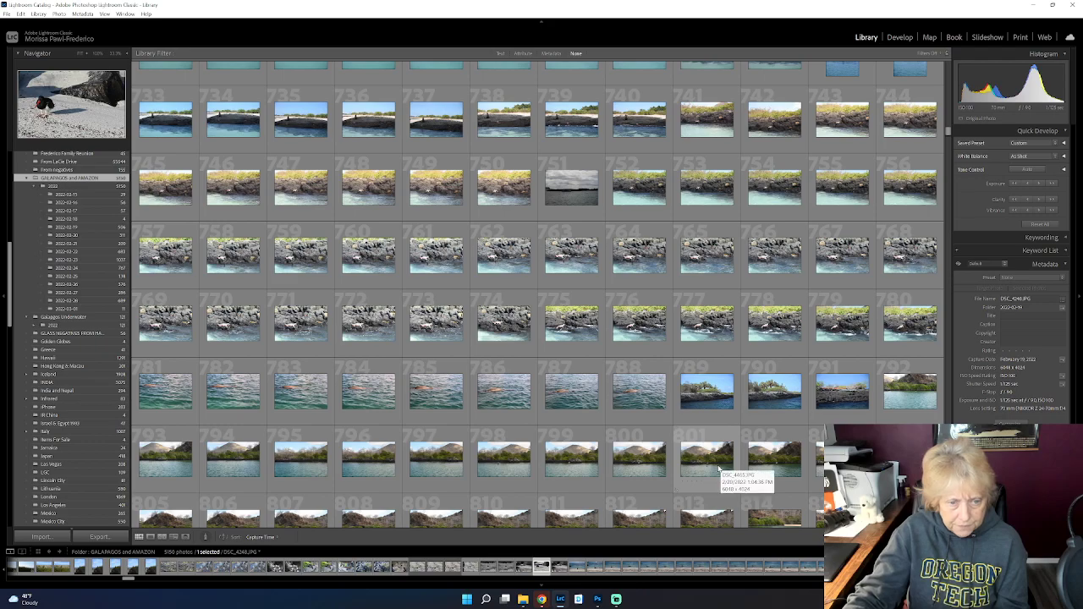
# Step: Open the pink marine iguana photo in Loupe and flip through neighbouring shots to DSC_4493
pyautogui.doubleClick(390, 341)
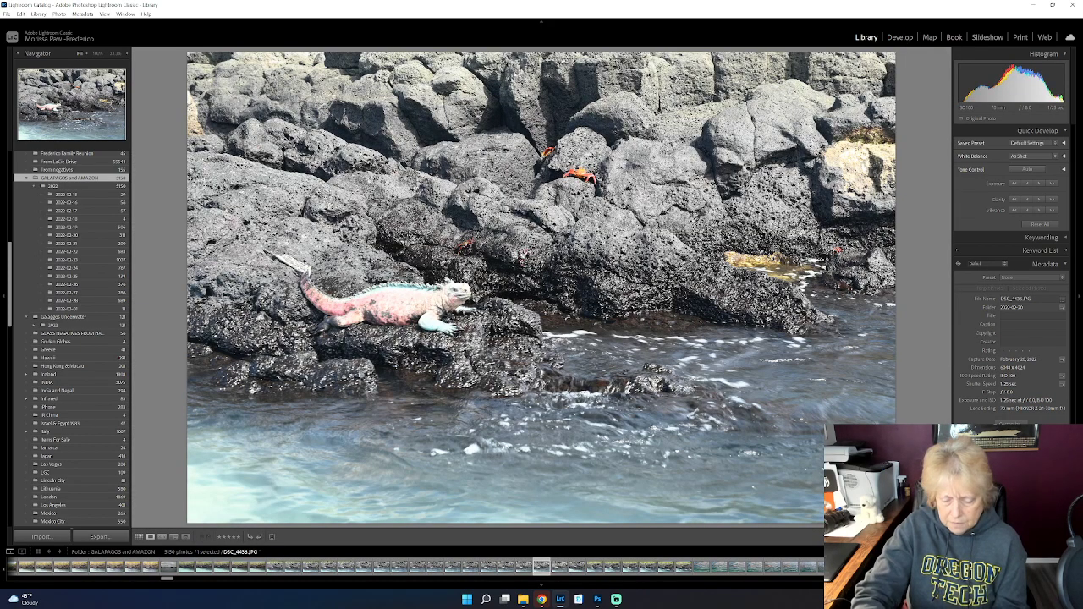
pyautogui.press('Left')
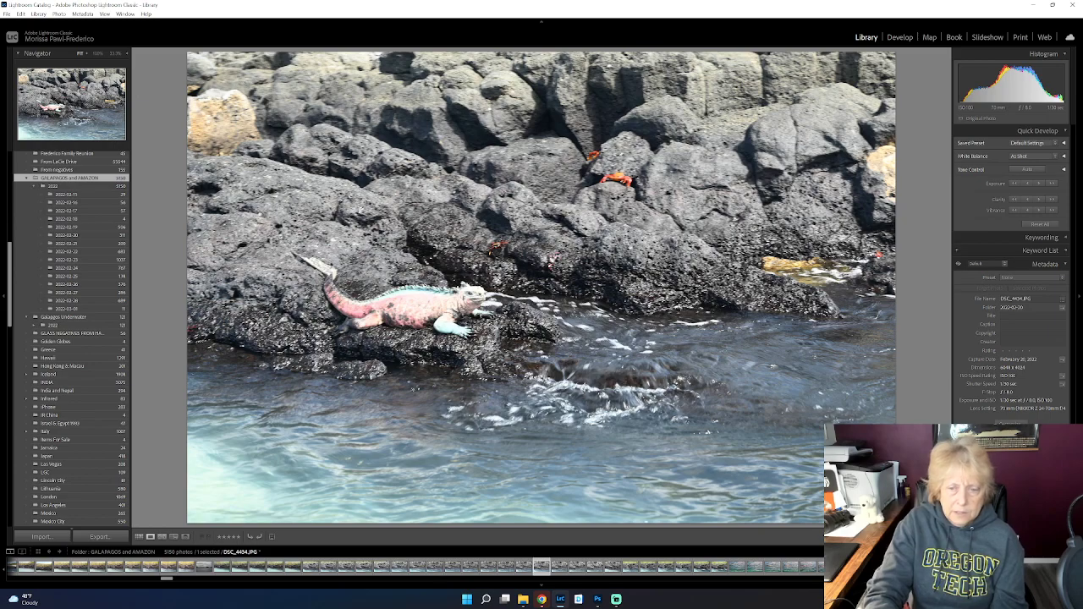
pyautogui.press('Left')
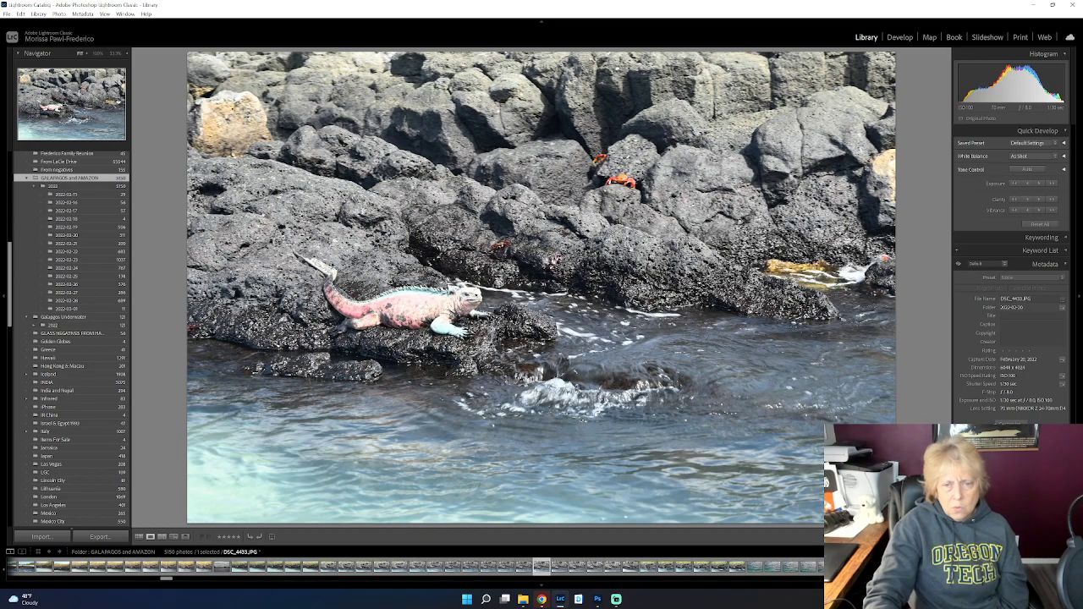
pyautogui.press('Left')
pyautogui.press('Right')
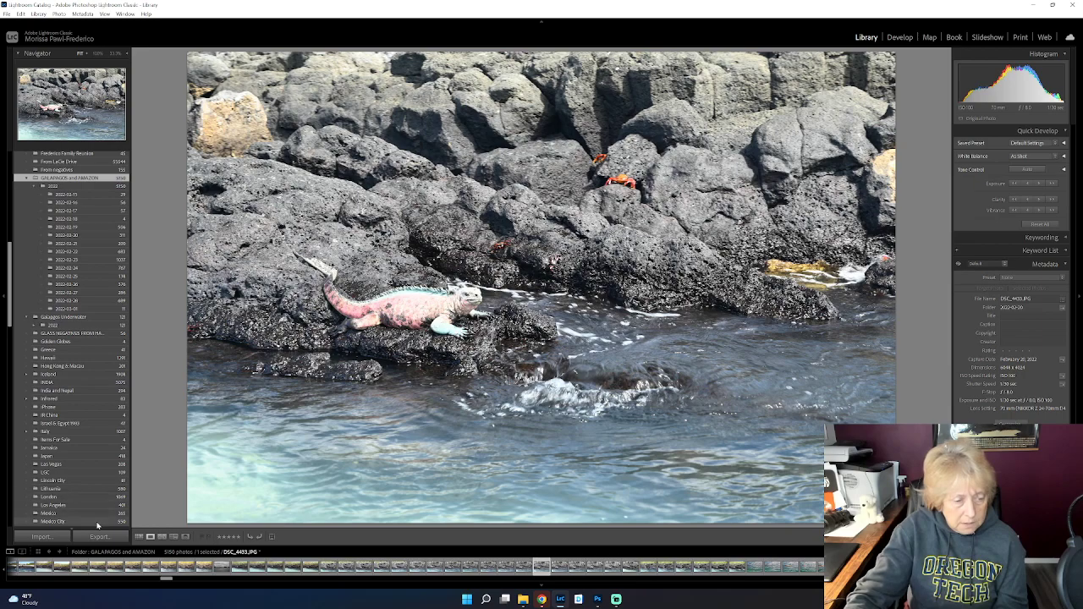
# Step: Return to Grid view and scroll down to the rock-and-surf frames numbered around 1249–1330
pyautogui.click(140, 537)
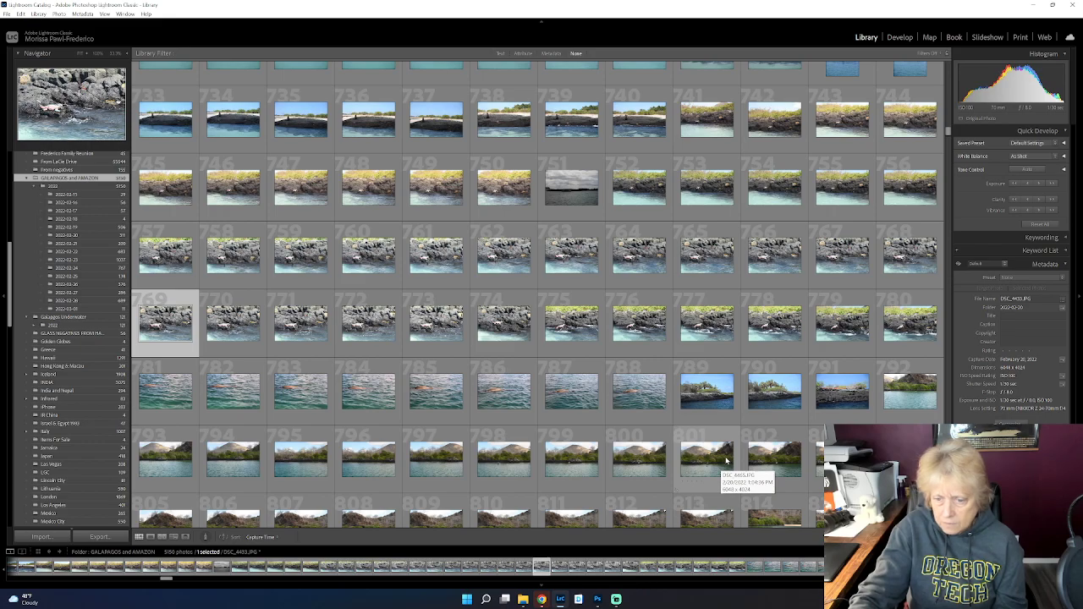
pyautogui.scroll(-3, 726, 460)
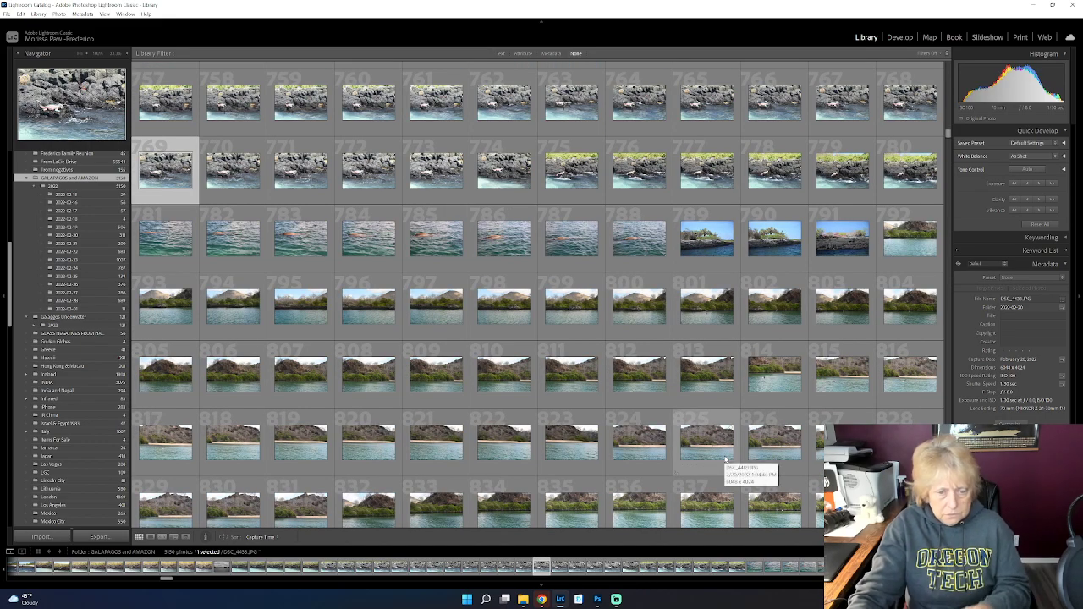
pyautogui.scroll(-6, 689, 441)
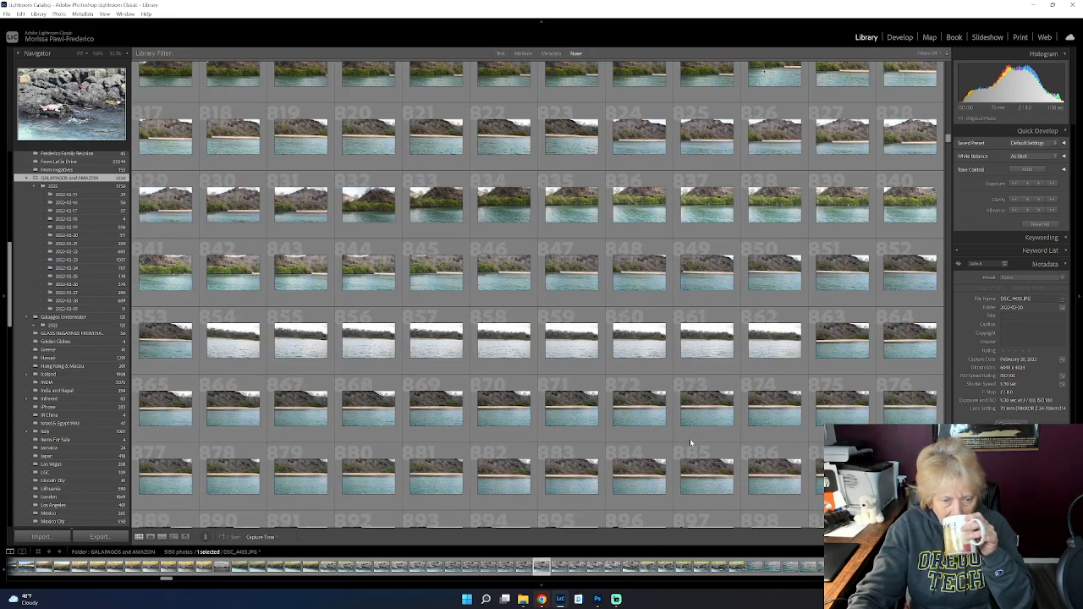
pyautogui.scroll(-9, 689, 438)
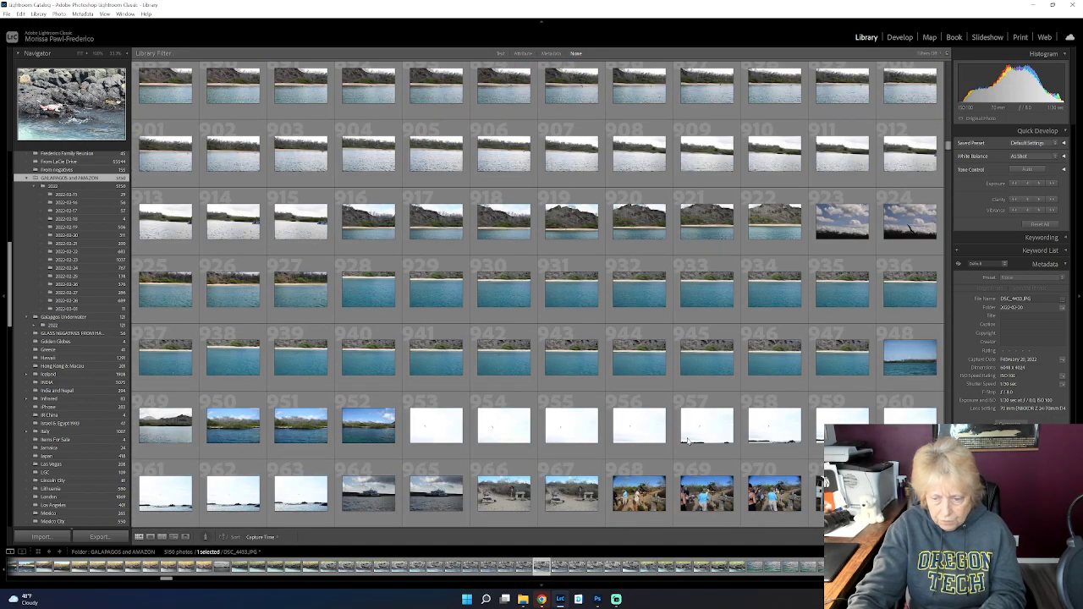
pyautogui.scroll(-3, 688, 440)
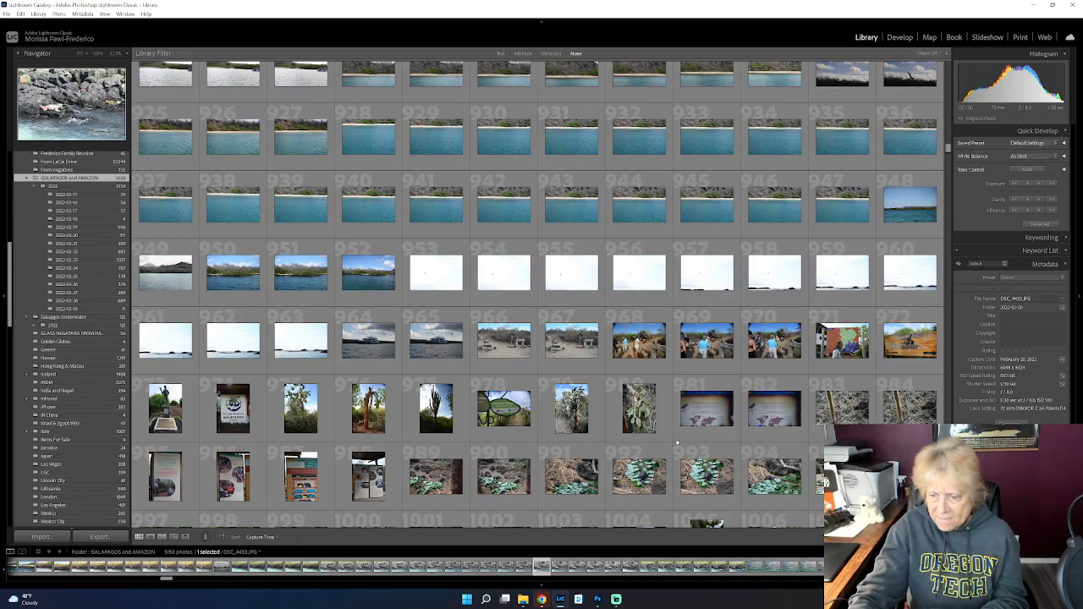
pyautogui.scroll(-3, 677, 443)
pyautogui.scroll(-3, 677, 443)
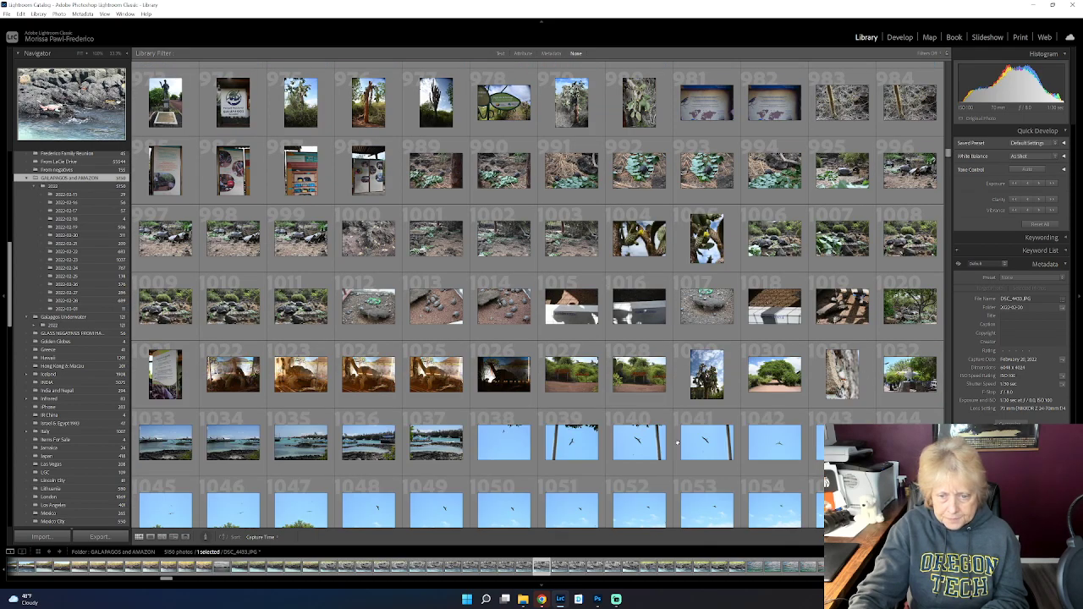
pyautogui.scroll(-3, 673, 444)
pyautogui.scroll(-3, 673, 445)
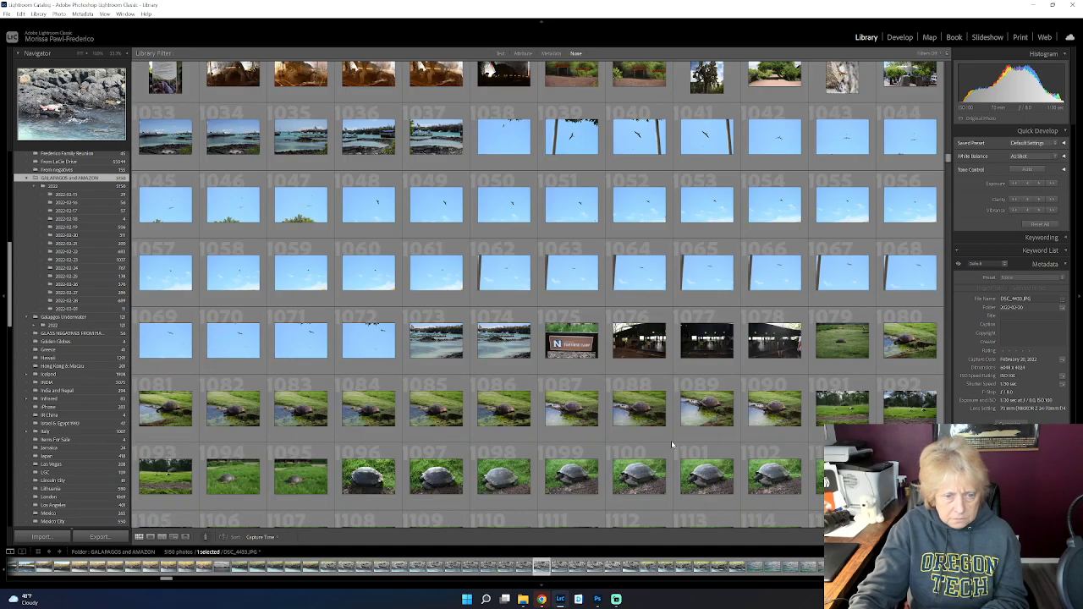
pyautogui.scroll(-3, 671, 440)
pyautogui.scroll(-3, 671, 440)
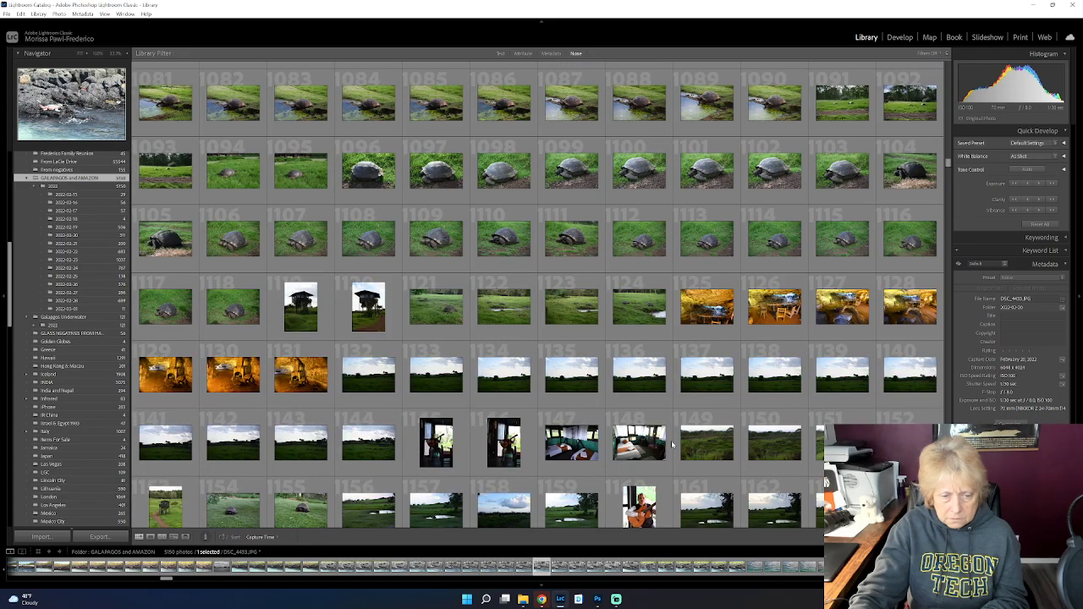
pyautogui.scroll(-3, 673, 445)
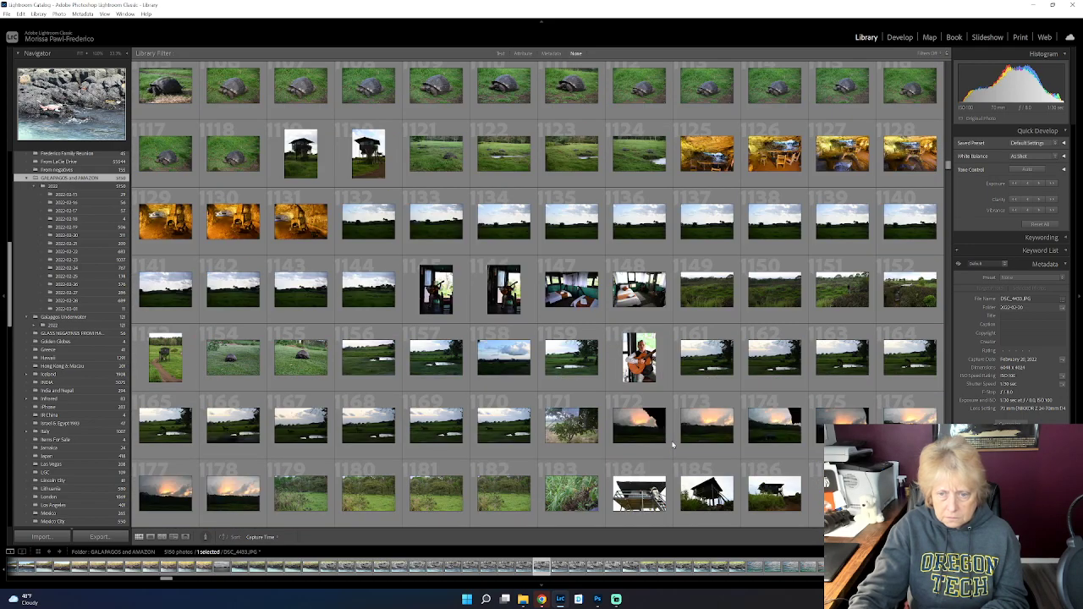
pyautogui.scroll(-8, 672, 444)
pyautogui.scroll(-2, 673, 444)
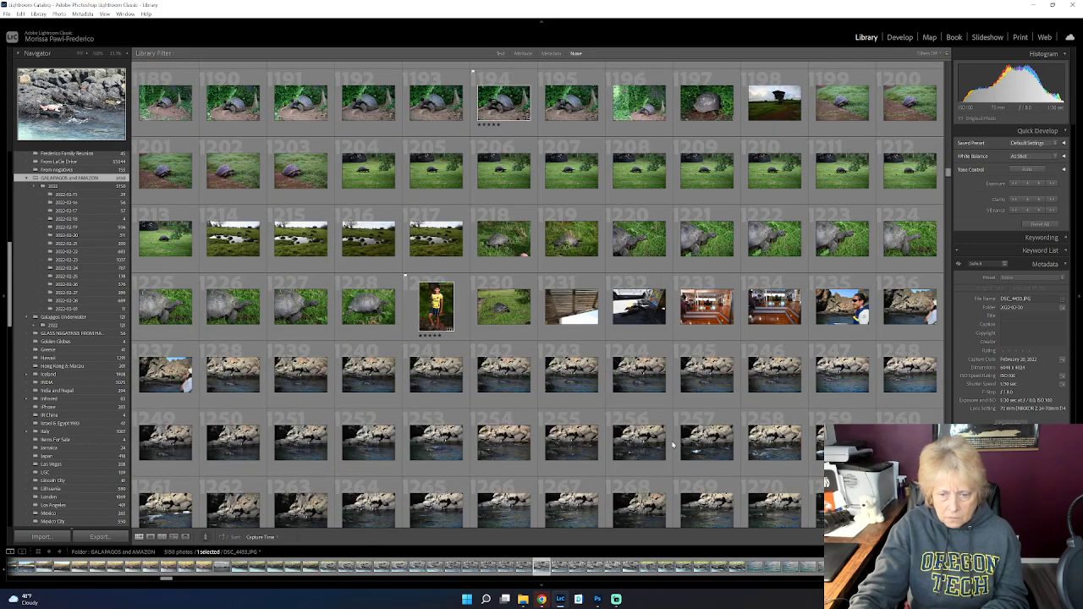
pyautogui.scroll(-3, 672, 444)
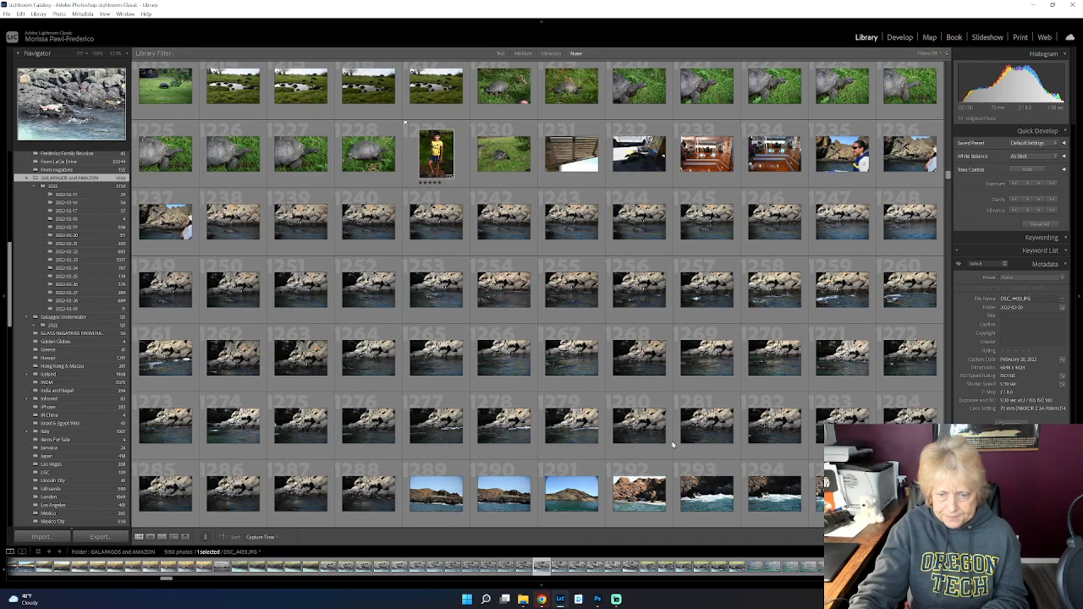
pyautogui.scroll(-3, 672, 445)
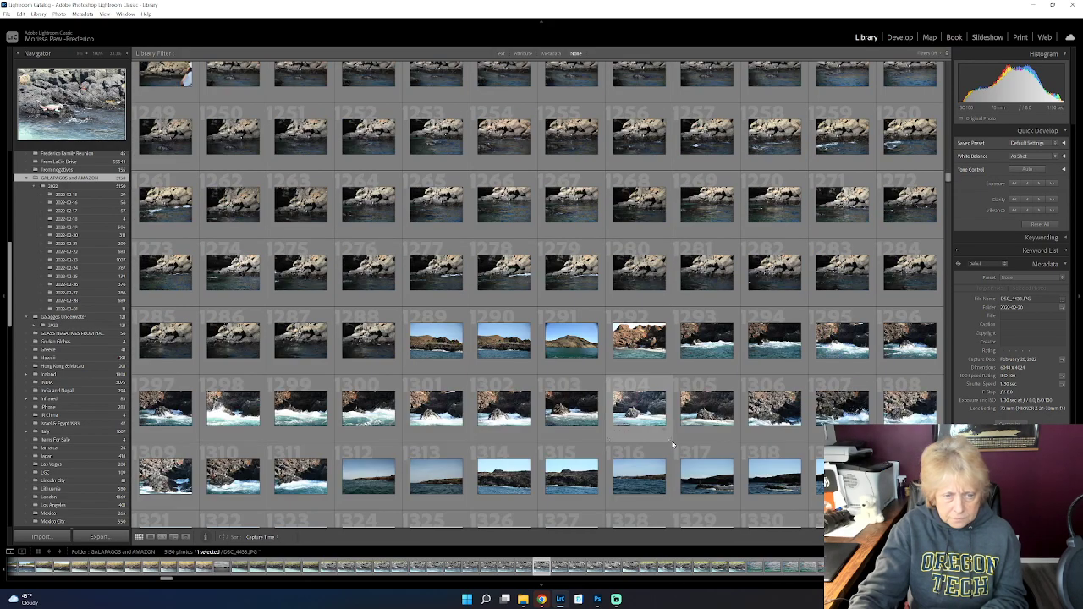
# Step: Preview surf-splashed rock photo 1301, then scroll the grid down to frames around 1549–1618
pyautogui.doubleClick(432, 412)
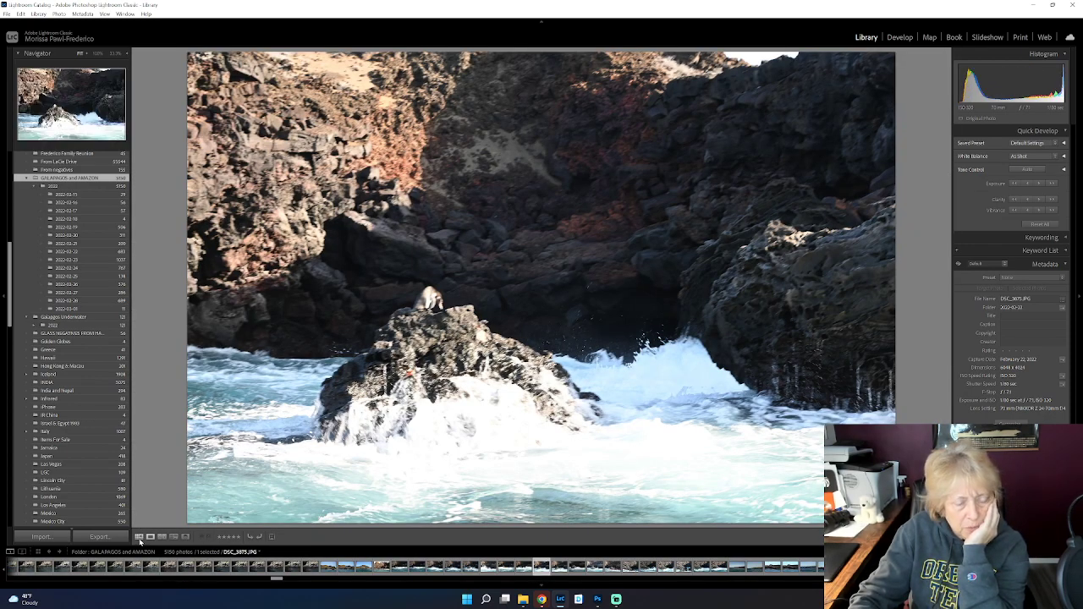
pyautogui.click(139, 537)
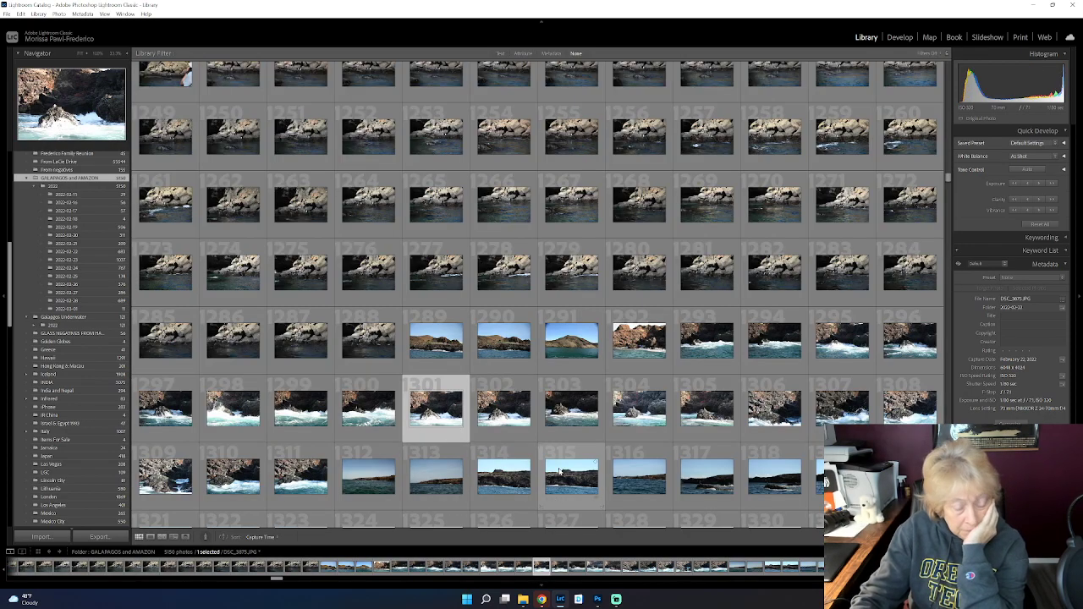
pyautogui.scroll(-3, 585, 448)
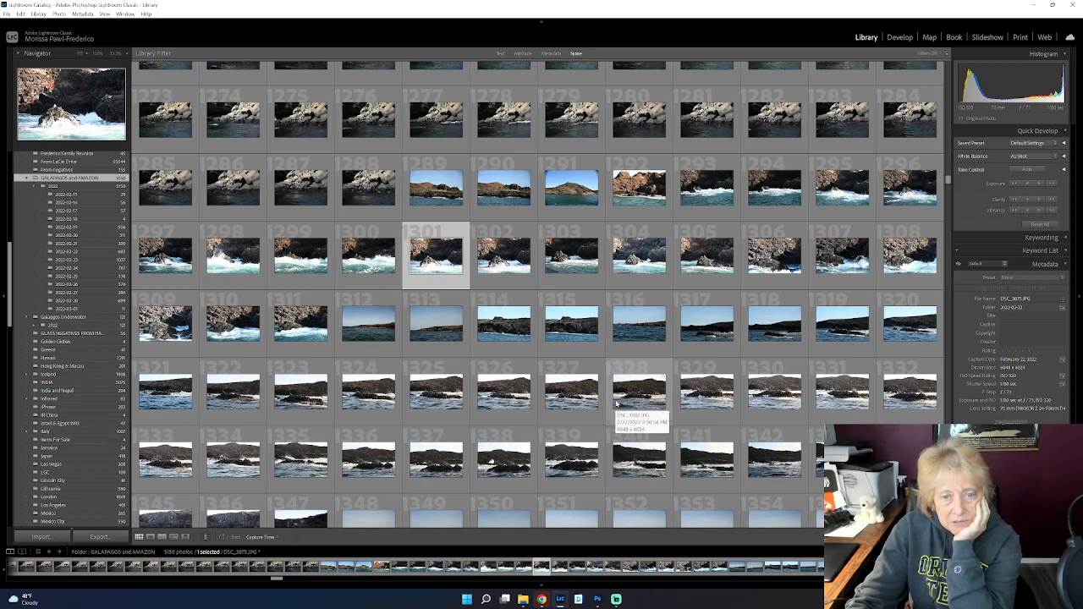
pyautogui.scroll(-3, 617, 400)
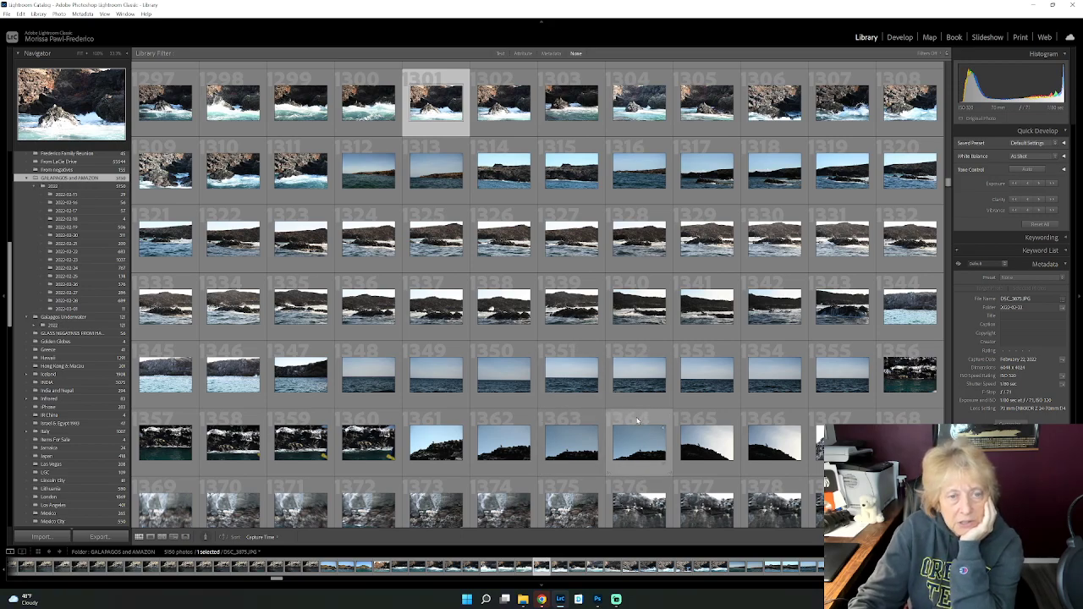
pyautogui.scroll(-2, 618, 436)
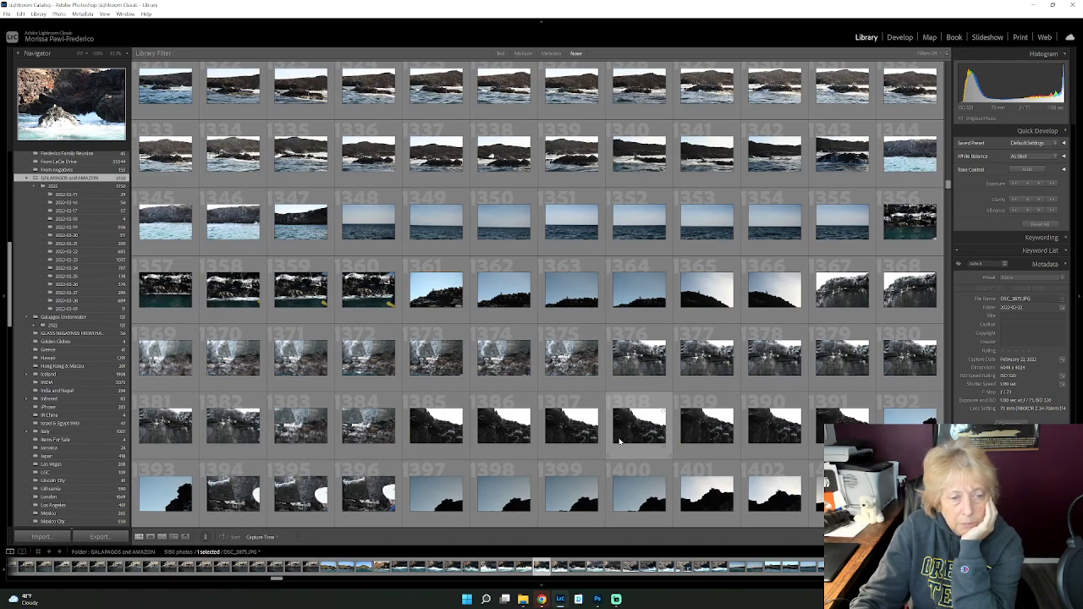
pyautogui.scroll(-2, 620, 441)
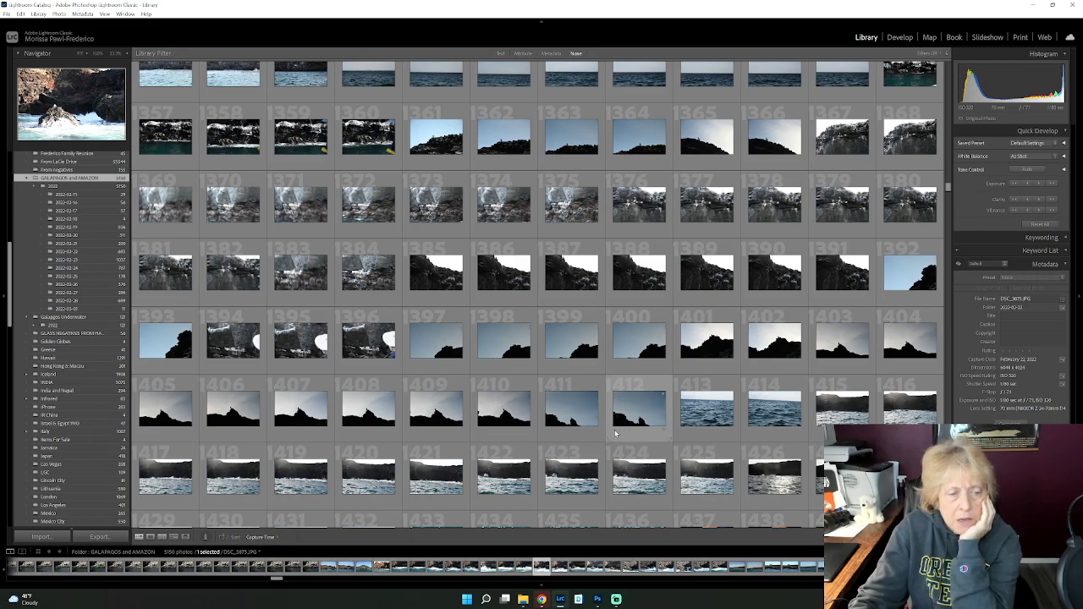
pyautogui.scroll(-4, 615, 433)
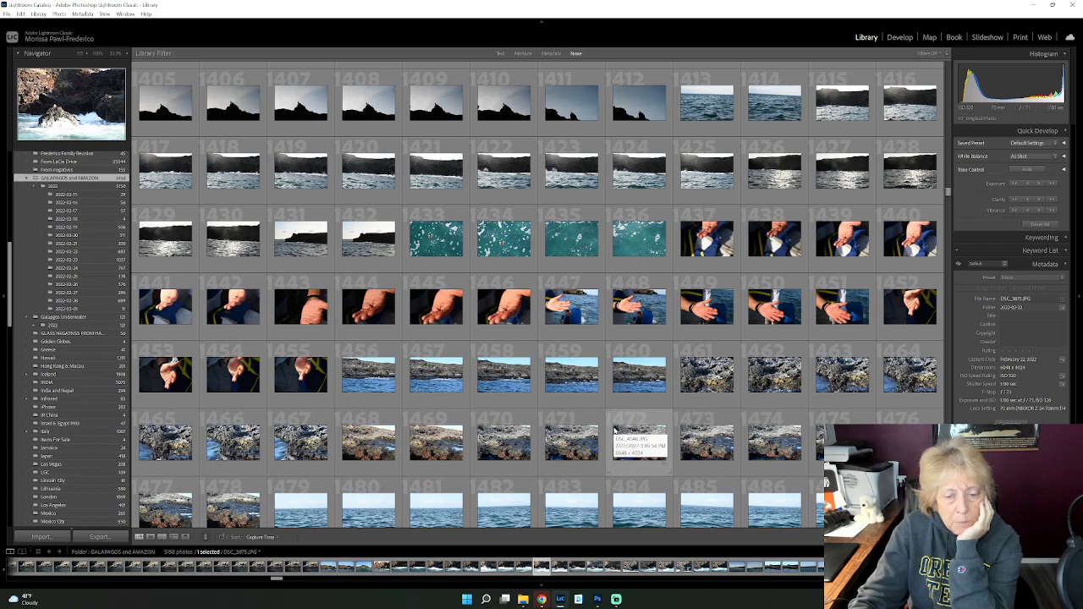
pyautogui.scroll(-2, 616, 433)
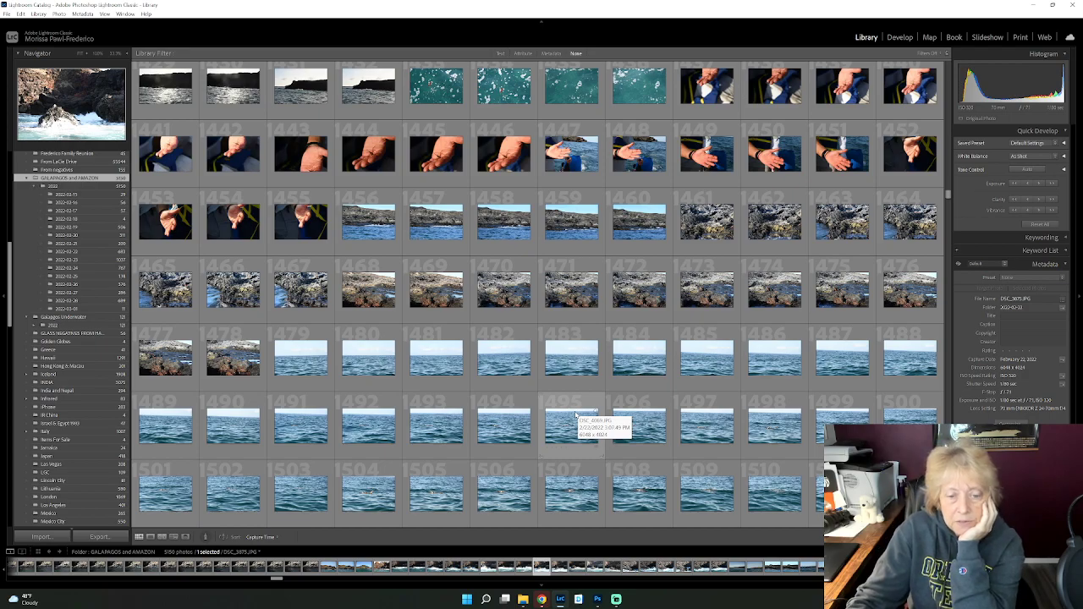
pyautogui.scroll(-5, 635, 413)
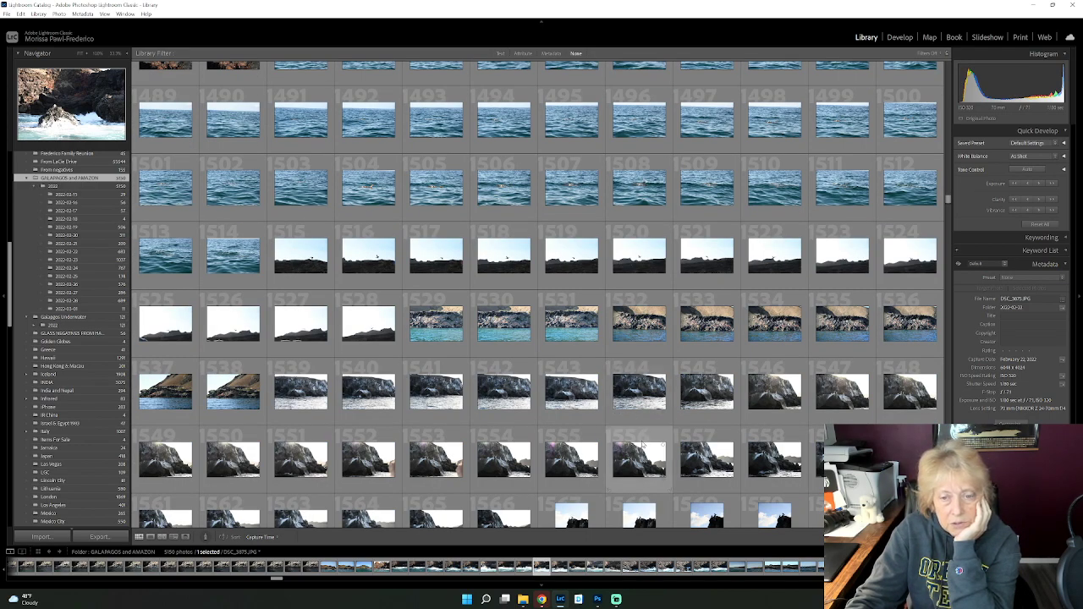
pyautogui.scroll(-3, 643, 445)
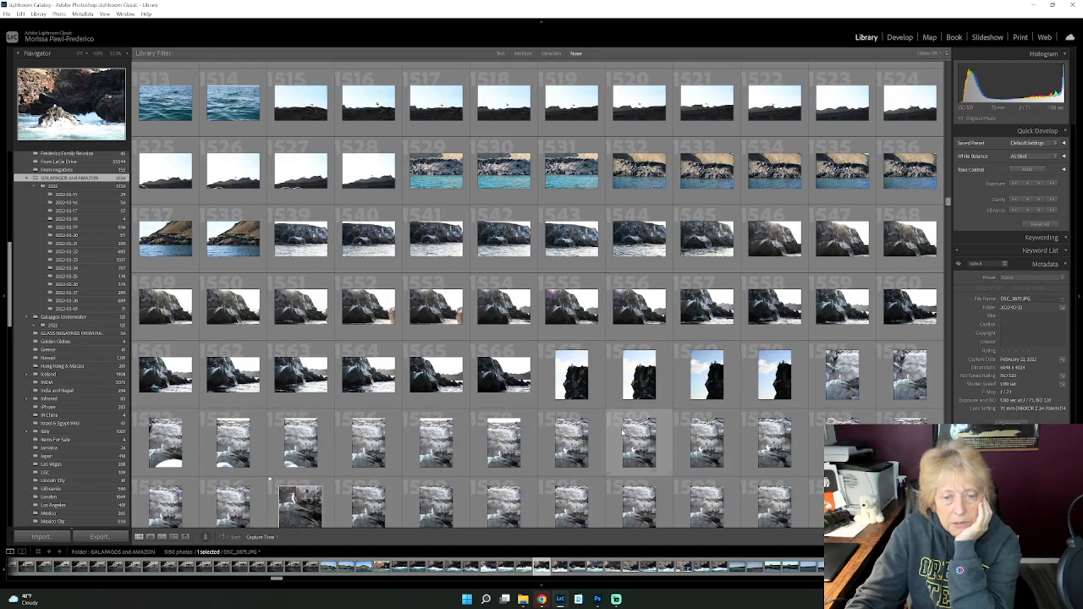
pyautogui.scroll(-3, 622, 433)
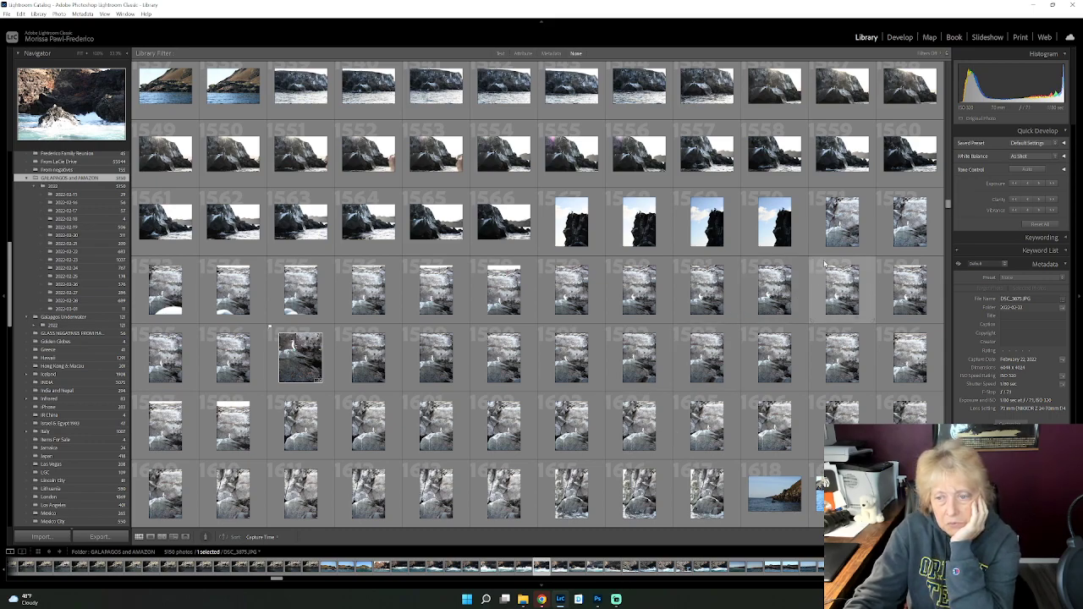
# Step: Preview the grey rock bird photo full size, then scroll further down the grid
pyautogui.doubleClick(836, 233)
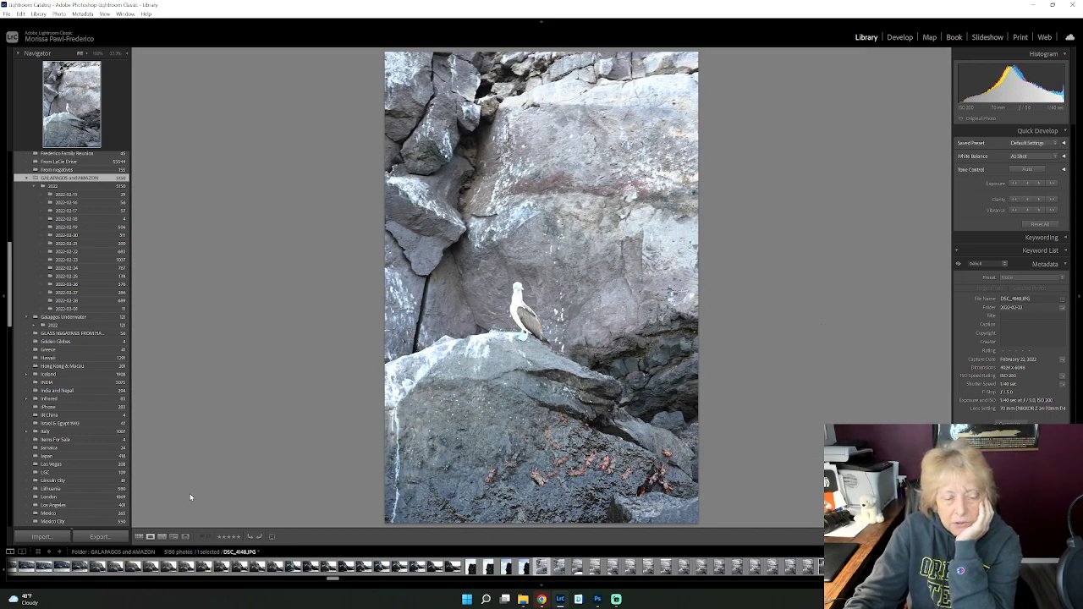
pyautogui.click(139, 537)
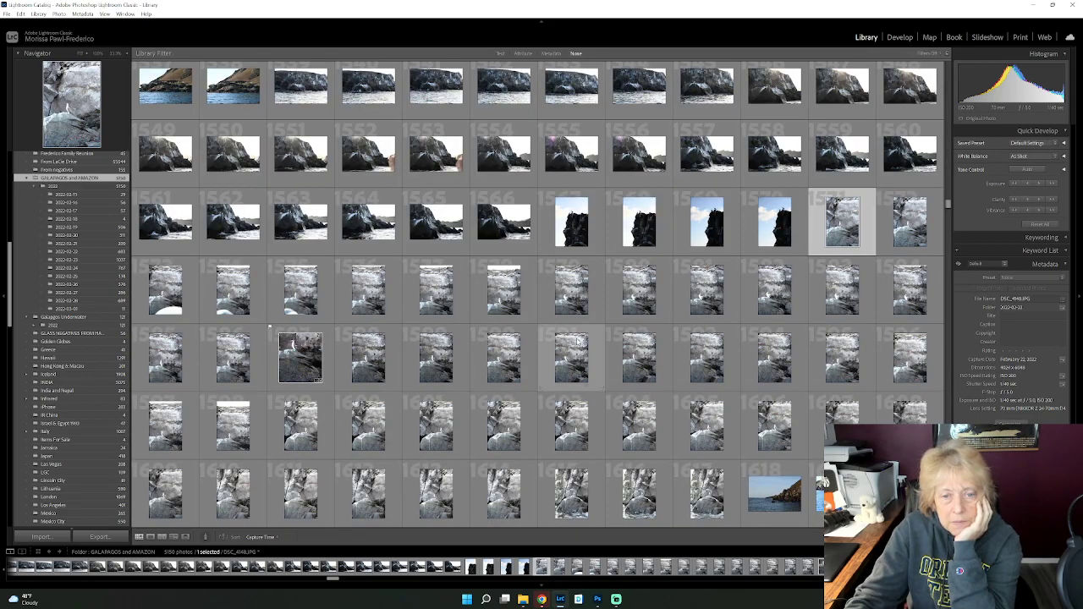
pyautogui.scroll(-2, 577, 341)
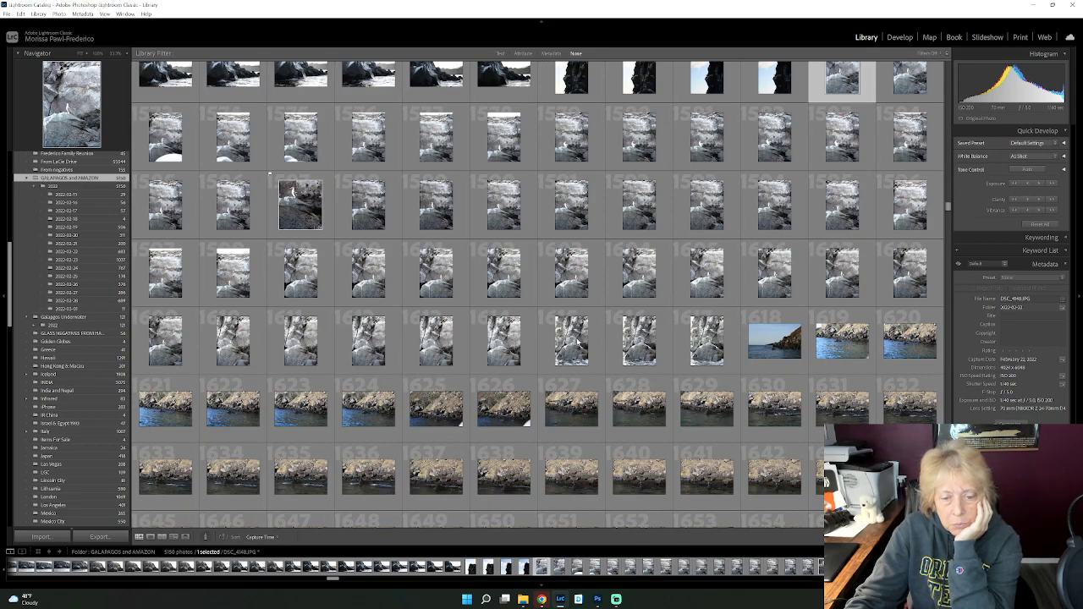
pyautogui.scroll(-2, 577, 341)
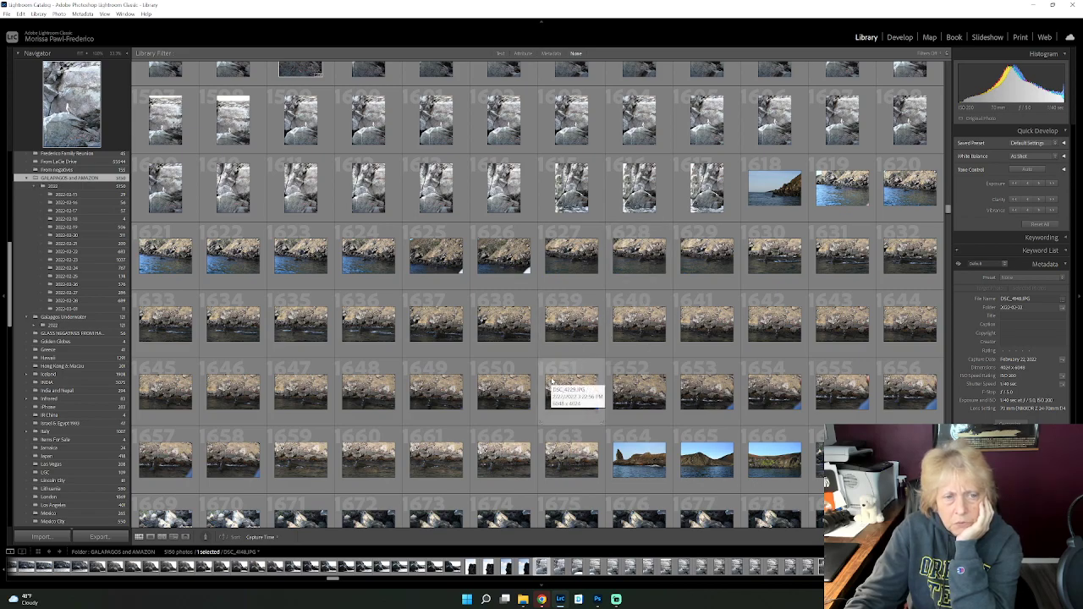
pyautogui.scroll(-2, 552, 383)
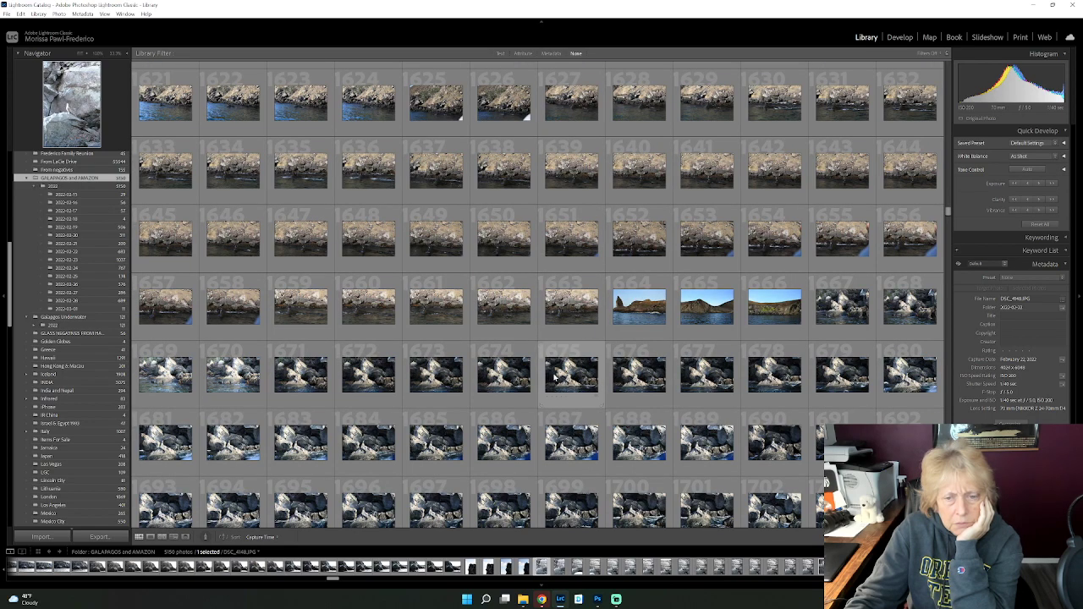
pyautogui.scroll(-2, 554, 379)
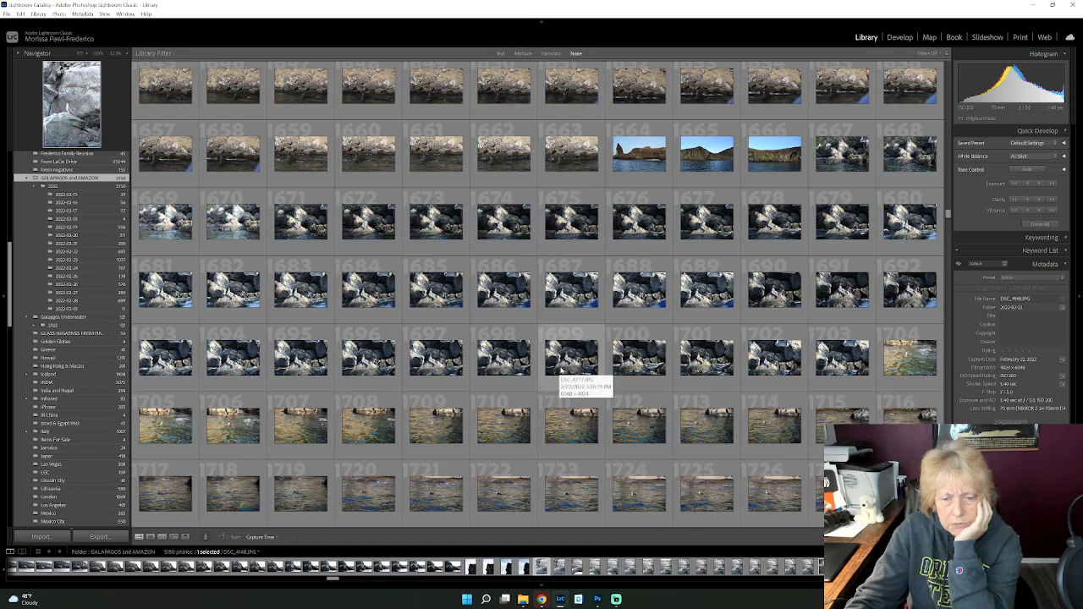
pyautogui.scroll(-9, 561, 370)
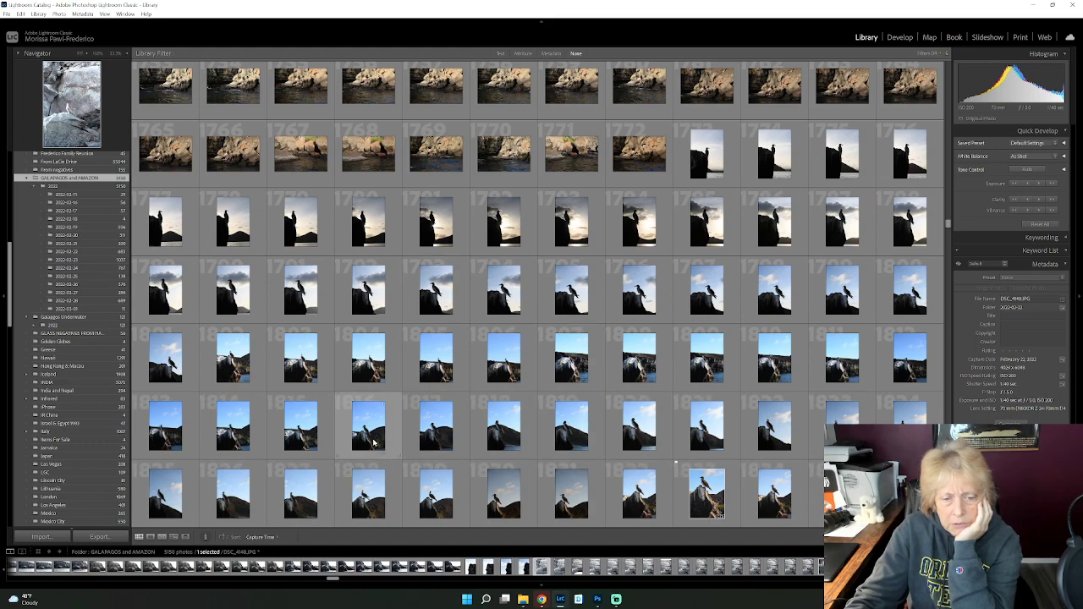
# Step: Compare the blue-sky and silhouetted booby shots, ending with sunset silhouette DSC_4360 open full size
pyautogui.doubleClick(436, 428)
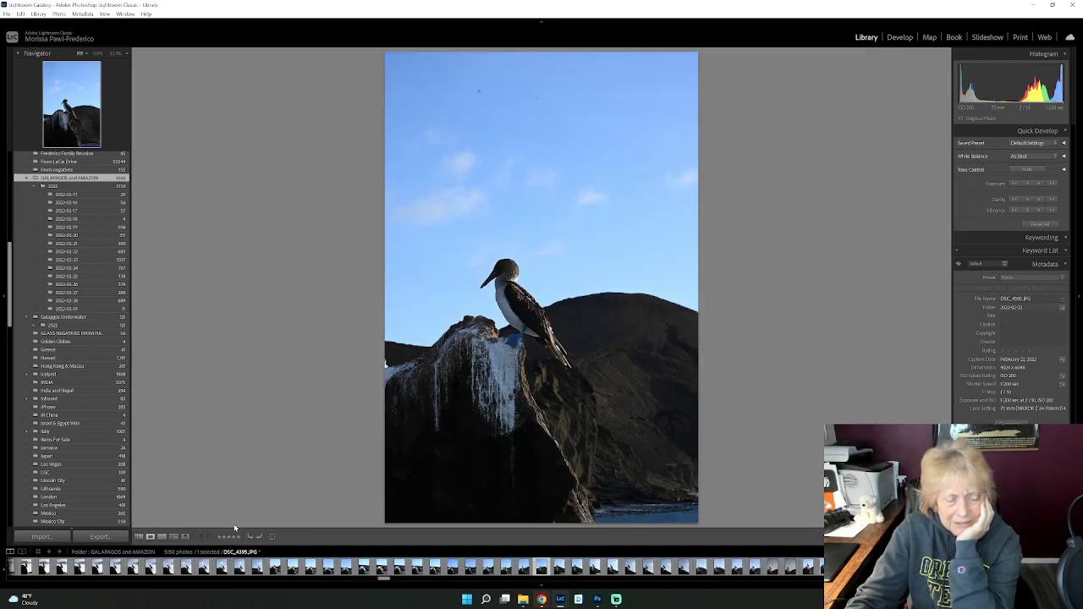
pyautogui.click(139, 536)
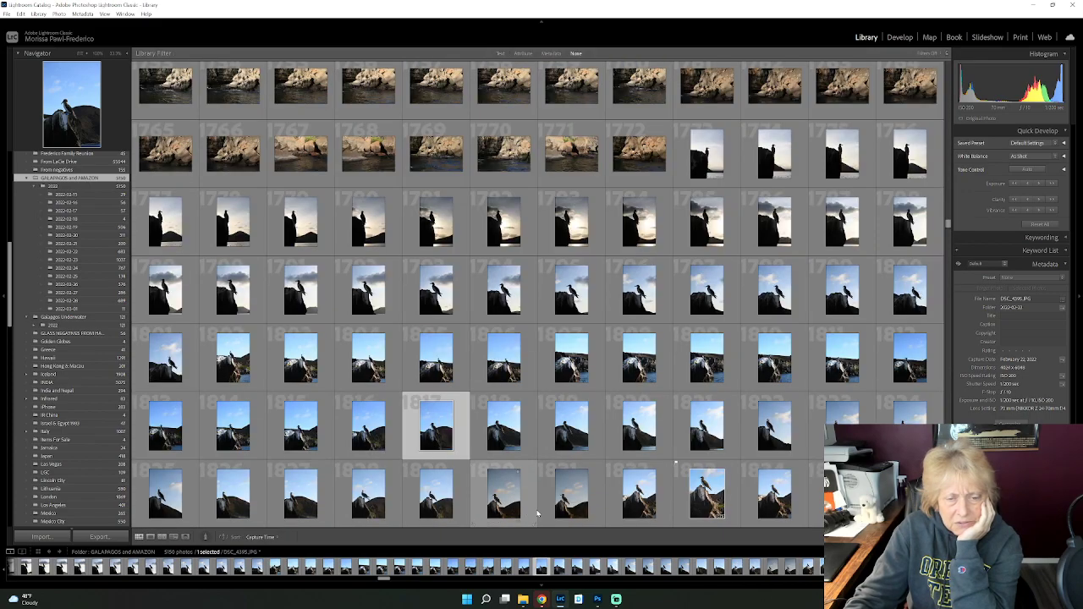
pyautogui.doubleClick(508, 305)
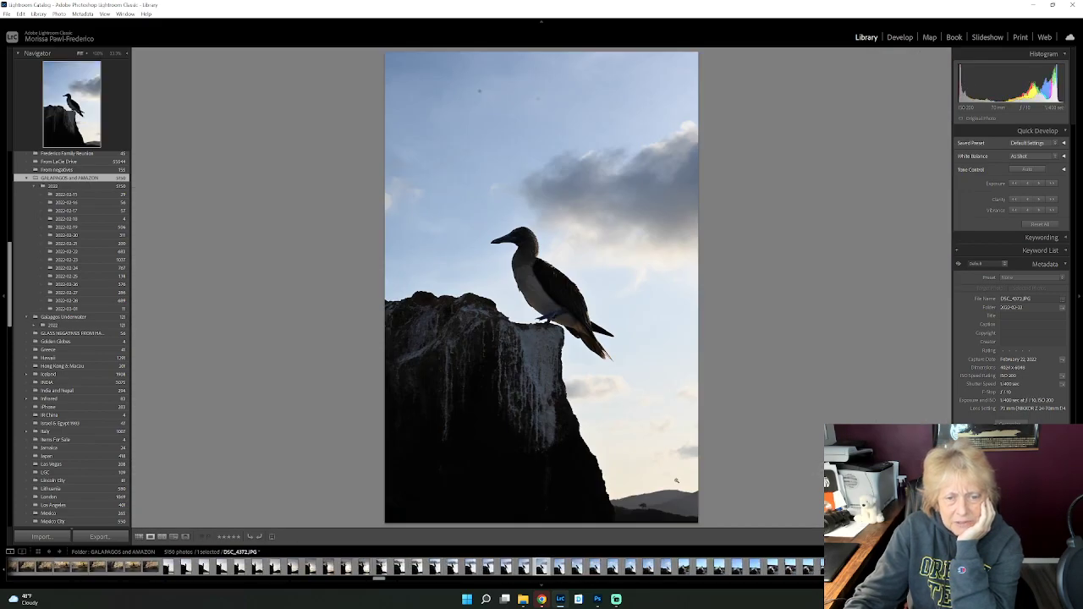
pyautogui.click(138, 537)
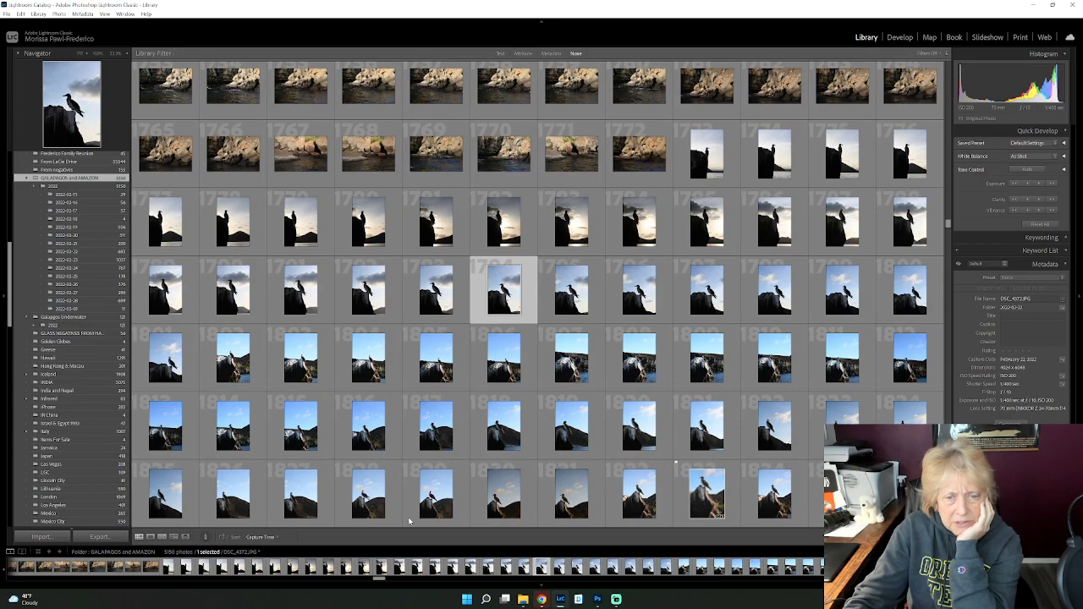
pyautogui.click(502, 237)
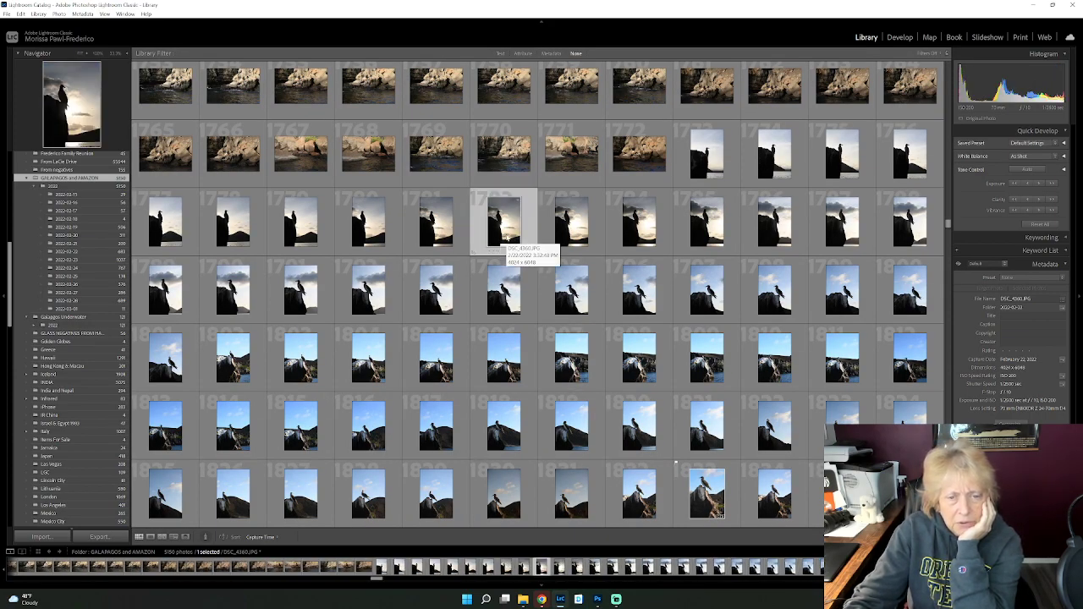
pyautogui.doubleClick(505, 237)
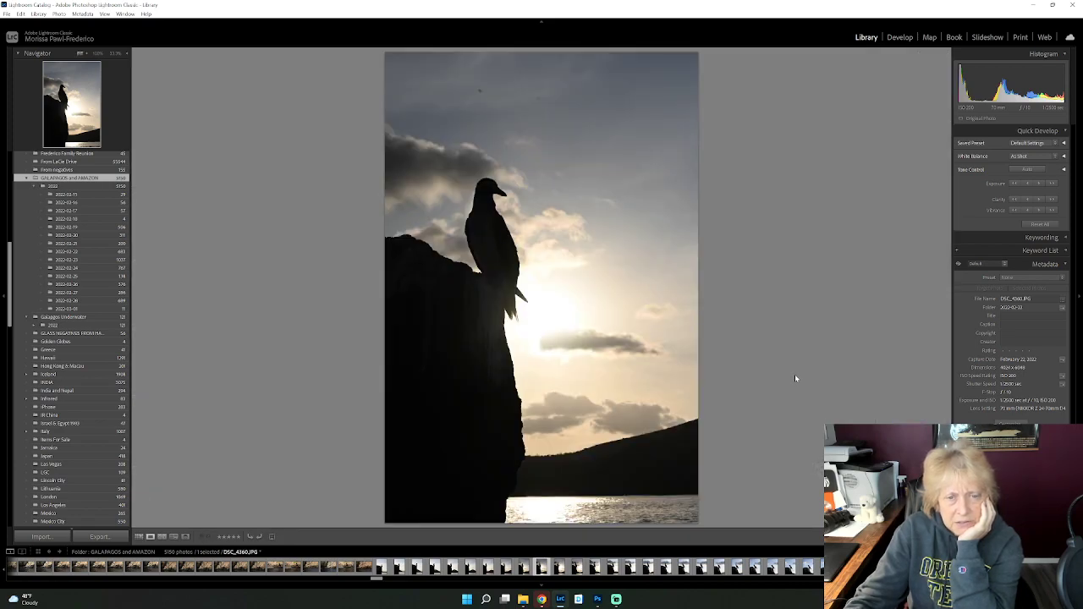
# Step: Lift the Shadows of DSC_4360 to about +41 in Develop, then return to the Library
pyautogui.press('d')
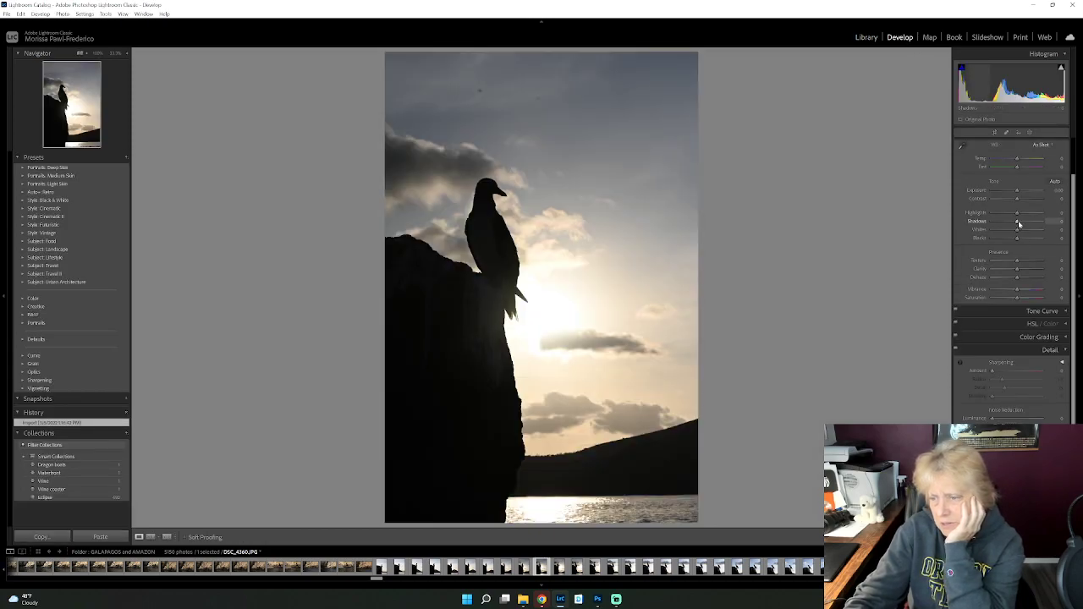
pyautogui.moveTo(1017, 224); pyautogui.dragTo(1043, 222)
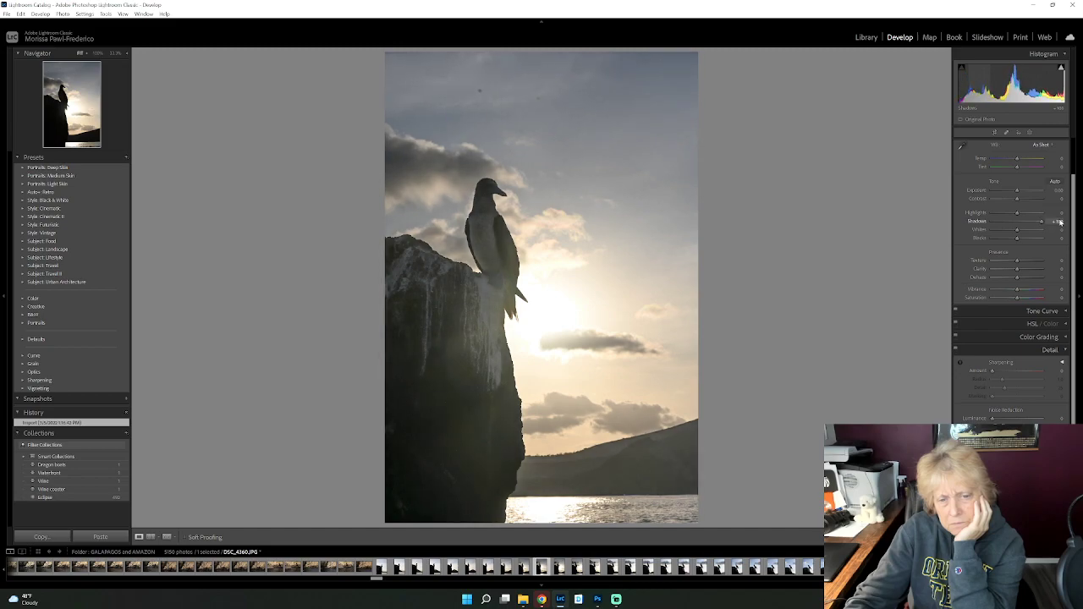
pyautogui.moveTo(1070, 222); pyautogui.dragTo(1026, 225)
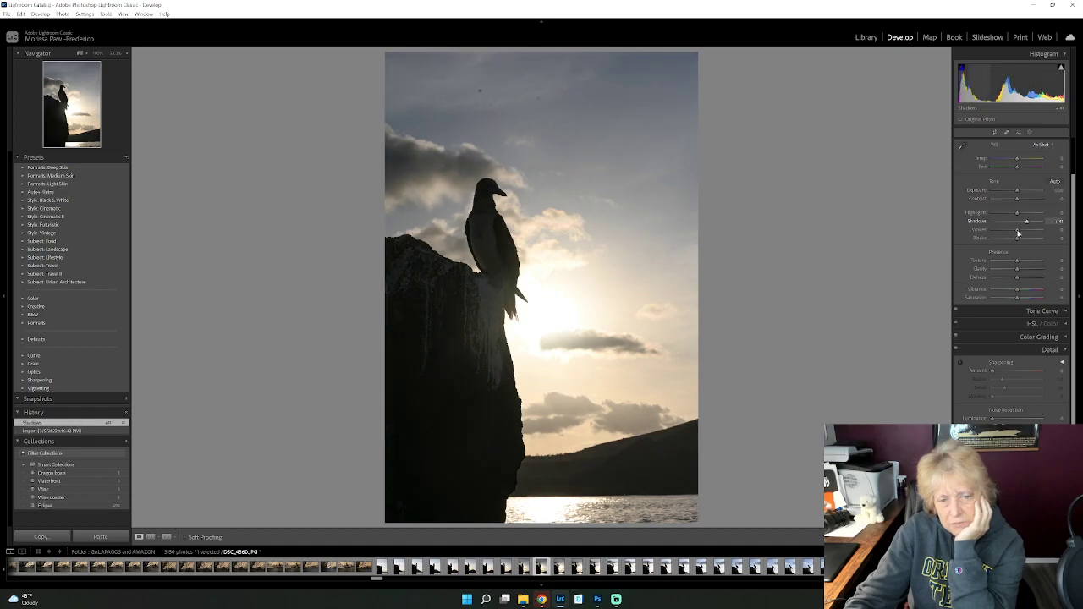
pyautogui.click(865, 37)
# Step: Scroll the thumbnail grid and open the booby-on-rock photo DSC_4411 full size
pyautogui.click(139, 537)
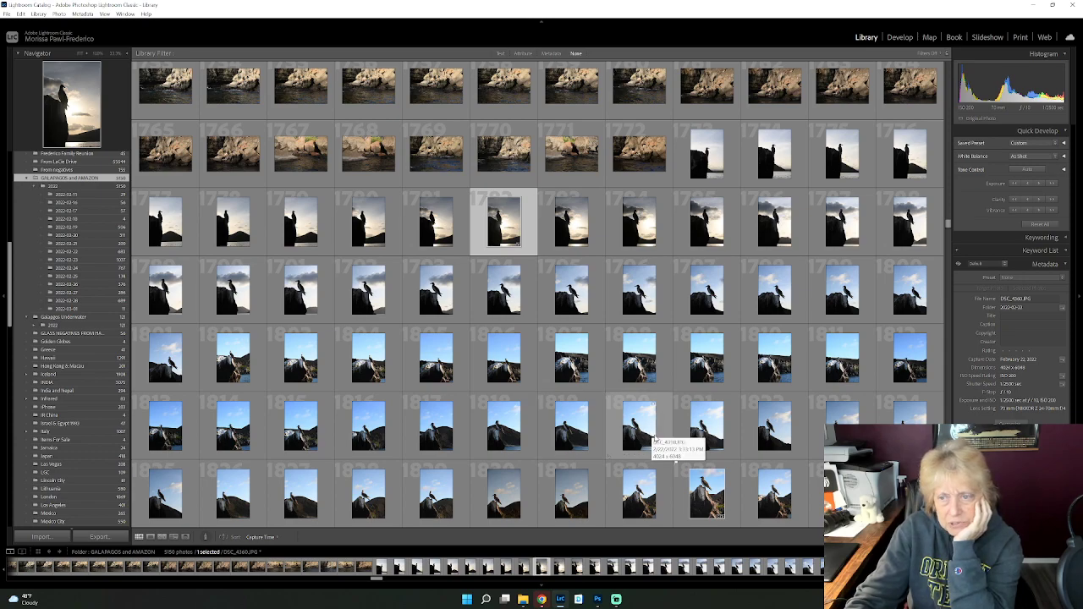
pyautogui.scroll(-2, 654, 438)
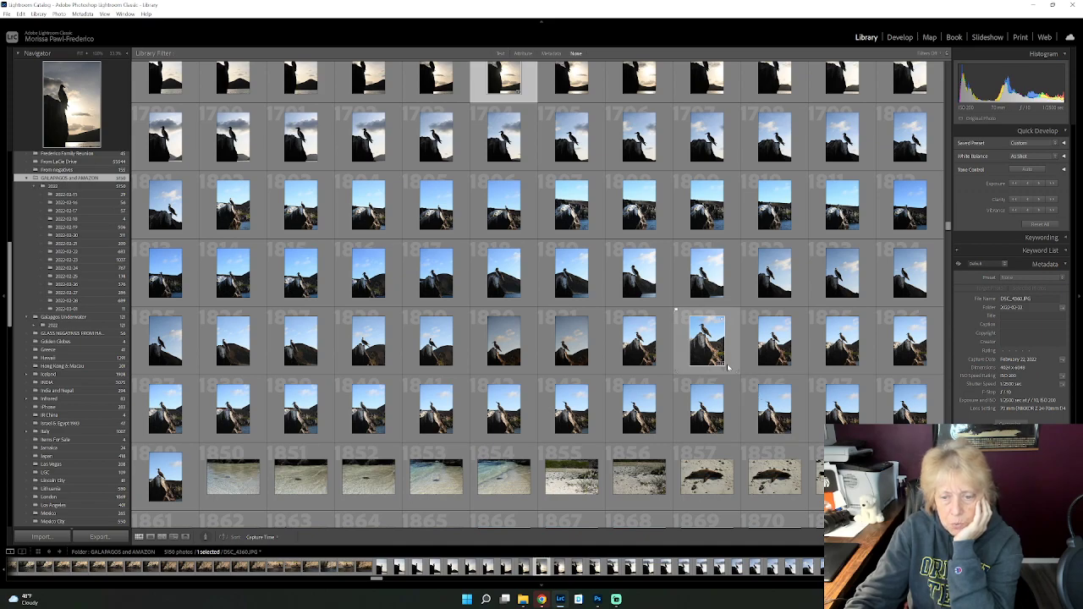
pyautogui.doubleClick(711, 353)
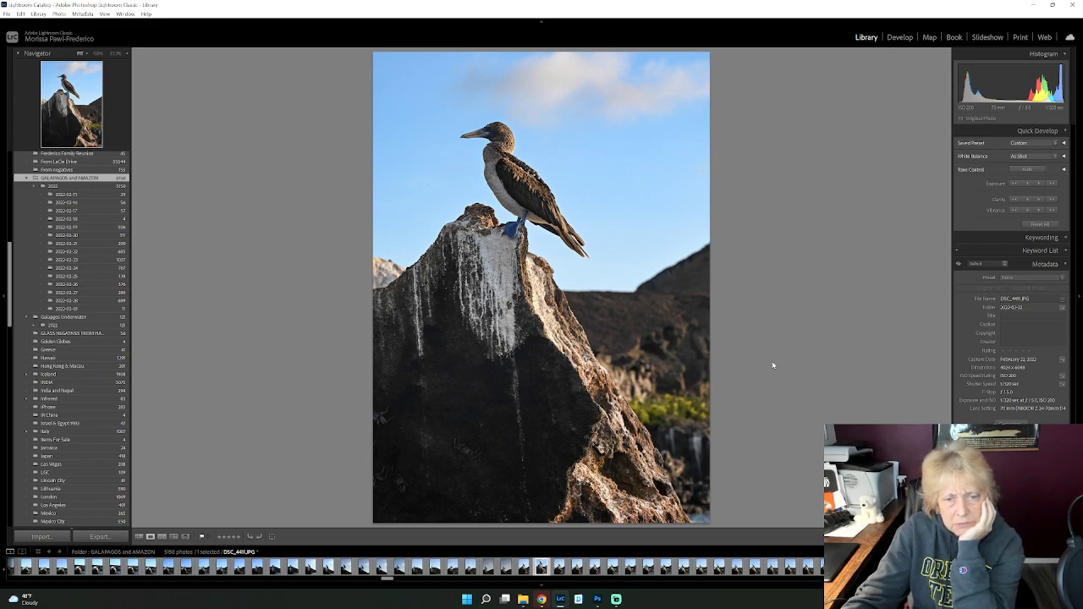
# Step: In Develop, set Shadows to about +100 and Blacks to -58, leaving Saturation reset to 0
pyautogui.click(900, 37)
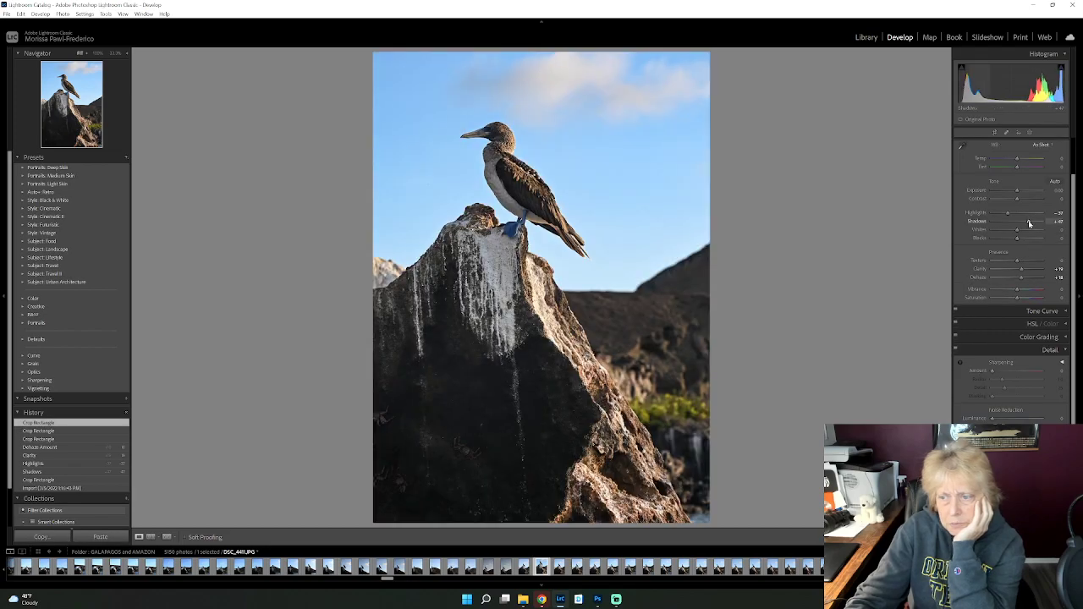
pyautogui.moveTo(1030, 223); pyautogui.dragTo(1042, 223)
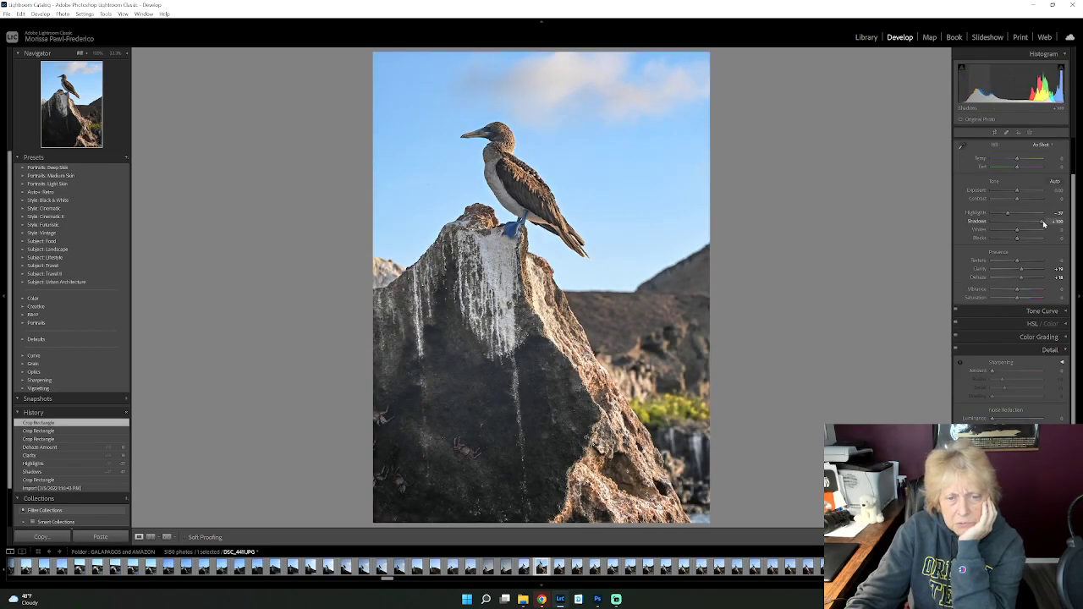
pyautogui.moveTo(1047, 225); pyautogui.dragTo(1042, 229)
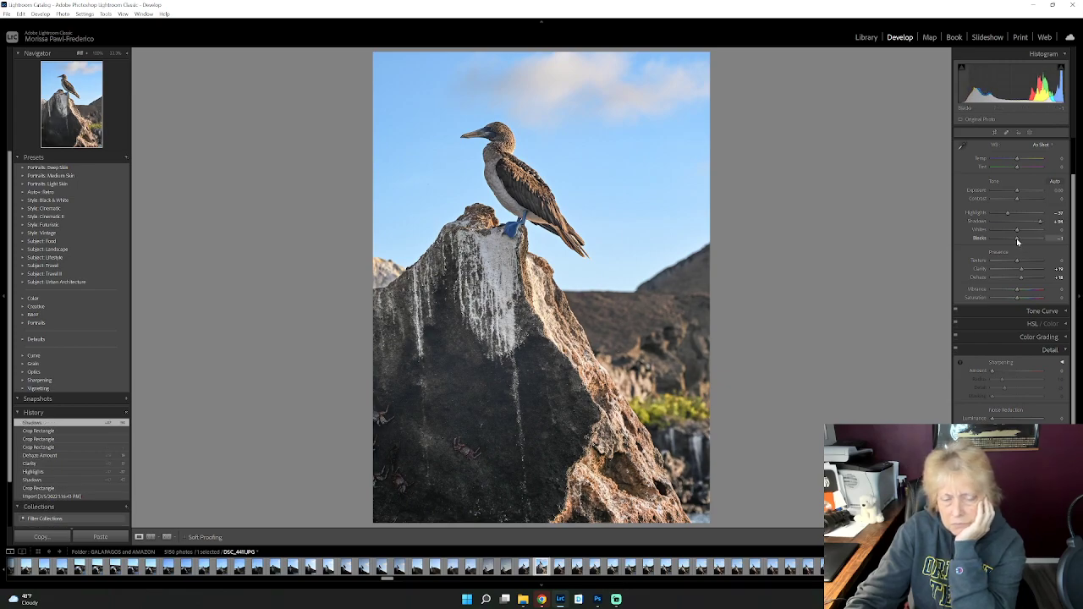
pyautogui.moveTo(1008, 244); pyautogui.dragTo(1046, 225)
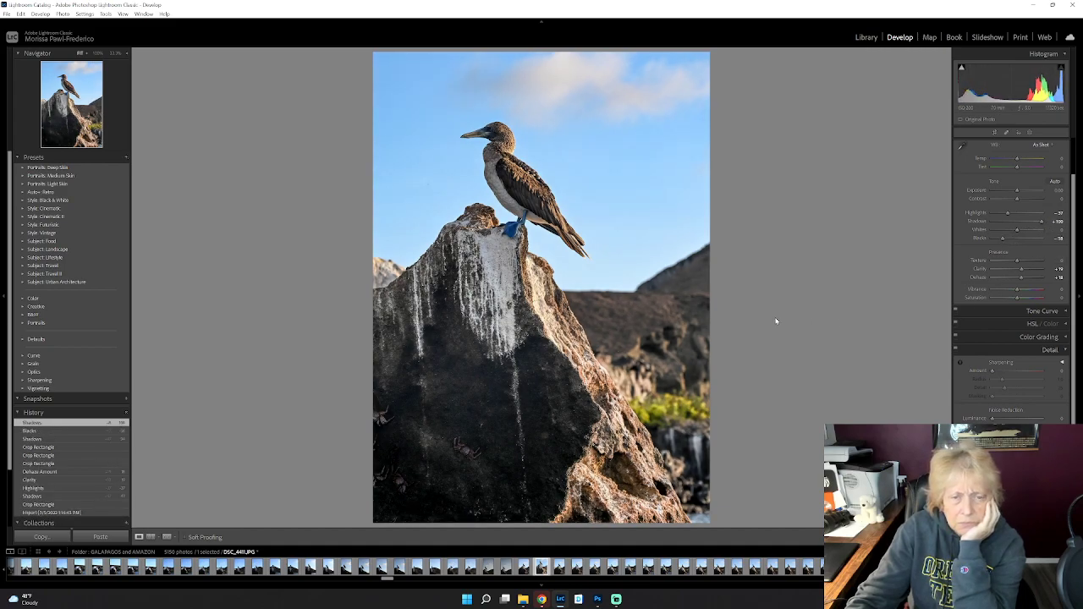
pyautogui.moveTo(1018, 300); pyautogui.dragTo(1022, 302)
pyautogui.doubleClick(1020, 299)
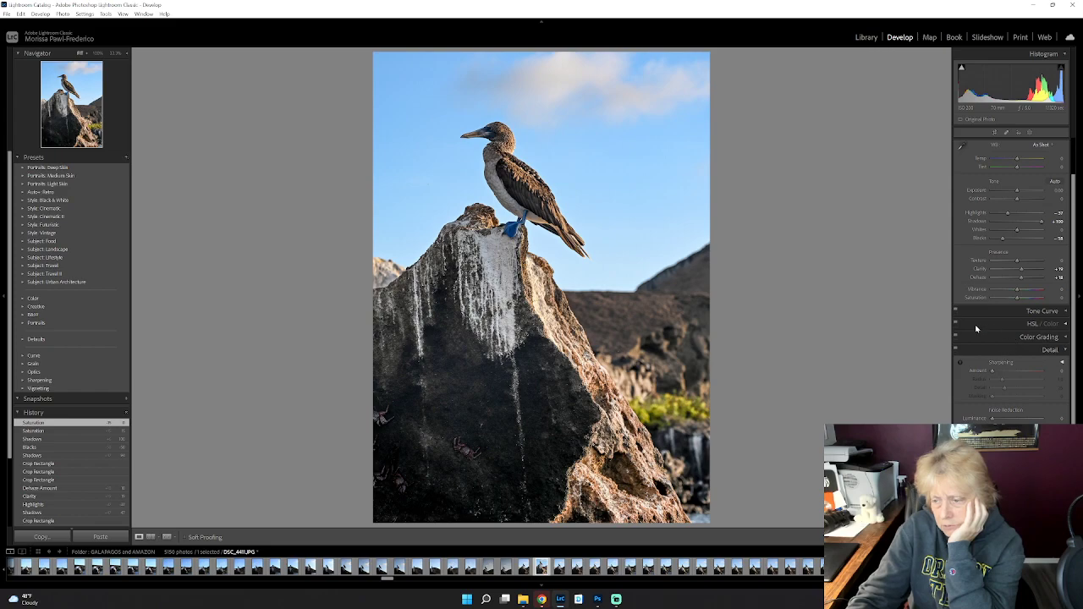
# Step: In Color Grading, raise shadow luminance to +36 and warm the midtone hue and luminance
pyautogui.click(1064, 337)
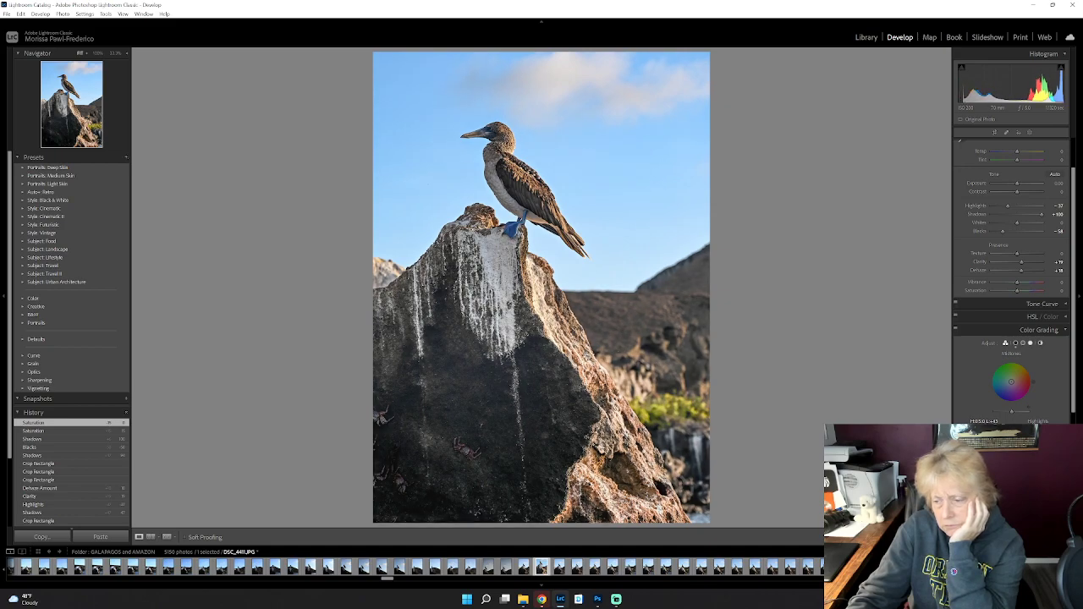
pyautogui.moveTo(1014, 415); pyautogui.dragTo(1018, 418)
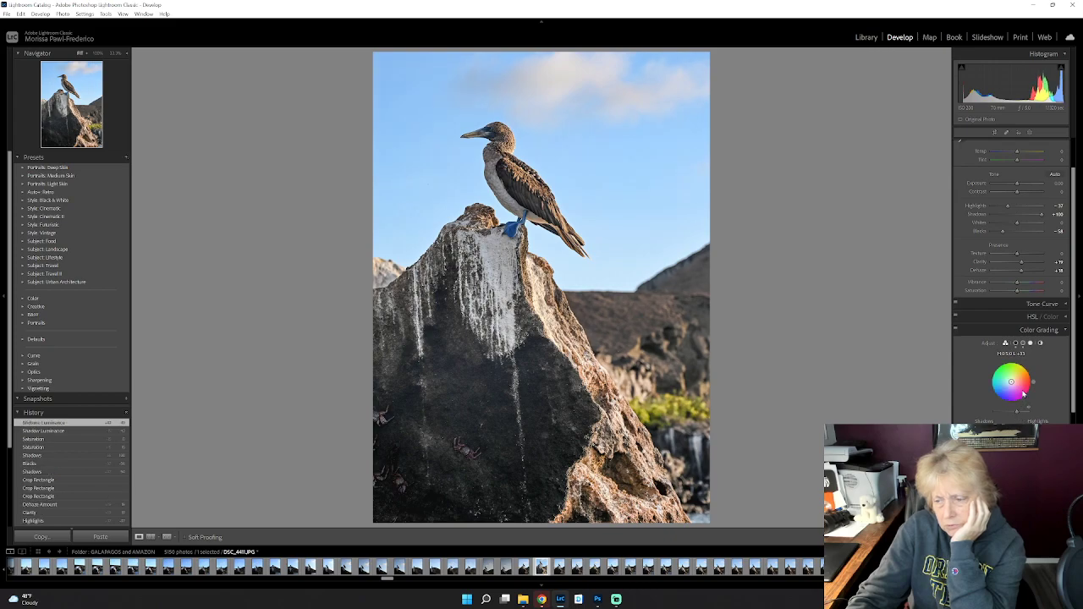
pyautogui.click(1000, 395)
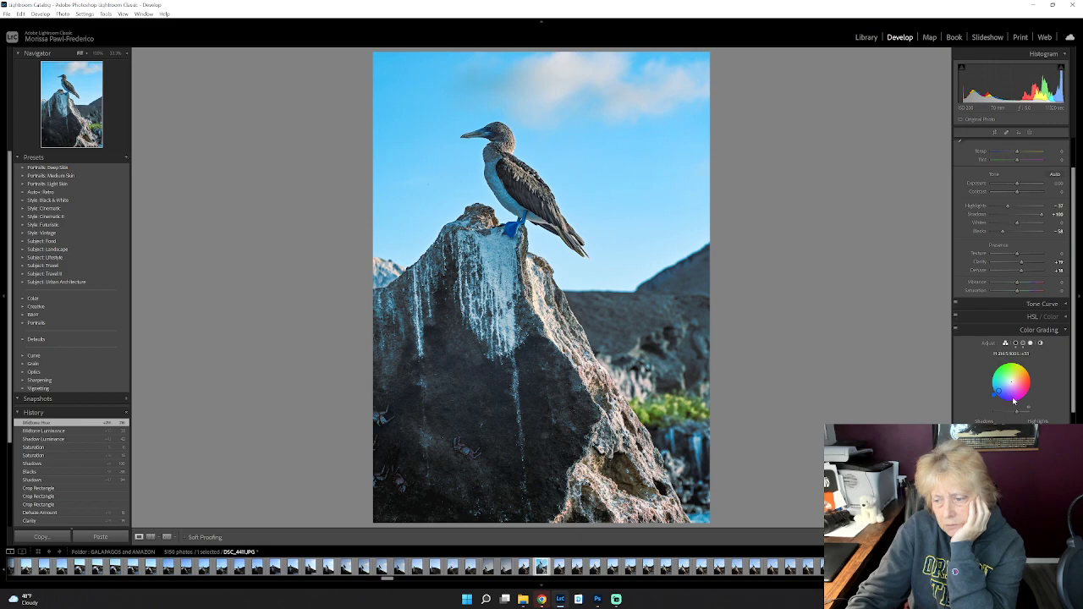
pyautogui.moveTo(1015, 402); pyautogui.dragTo(1011, 383)
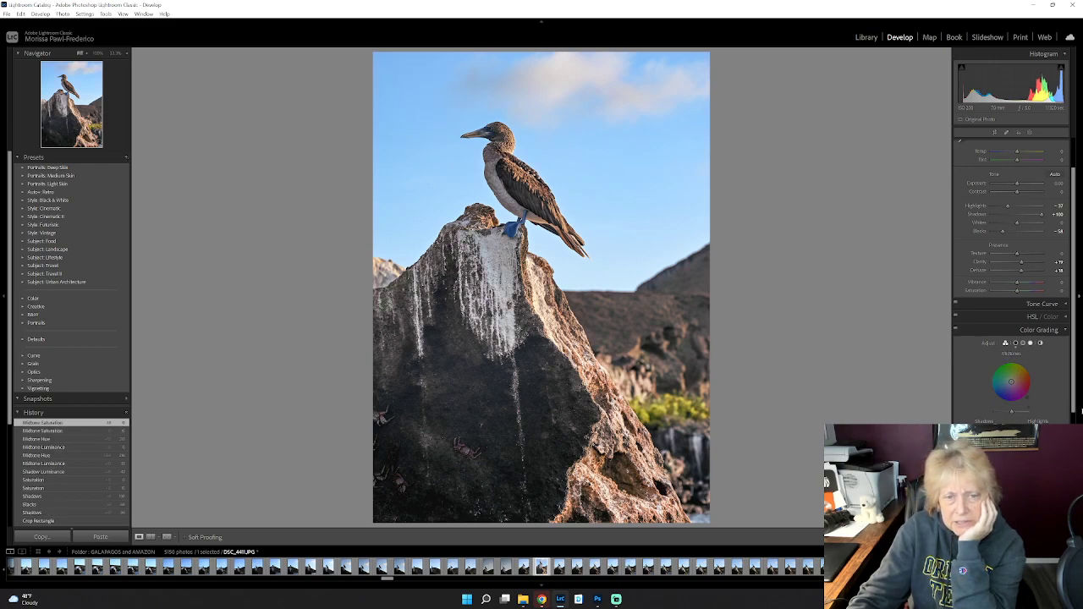
# Step: Set the Tone Curve's Shadows region to about +14 on the booby photo
pyautogui.scroll(-1, 1012, 279)
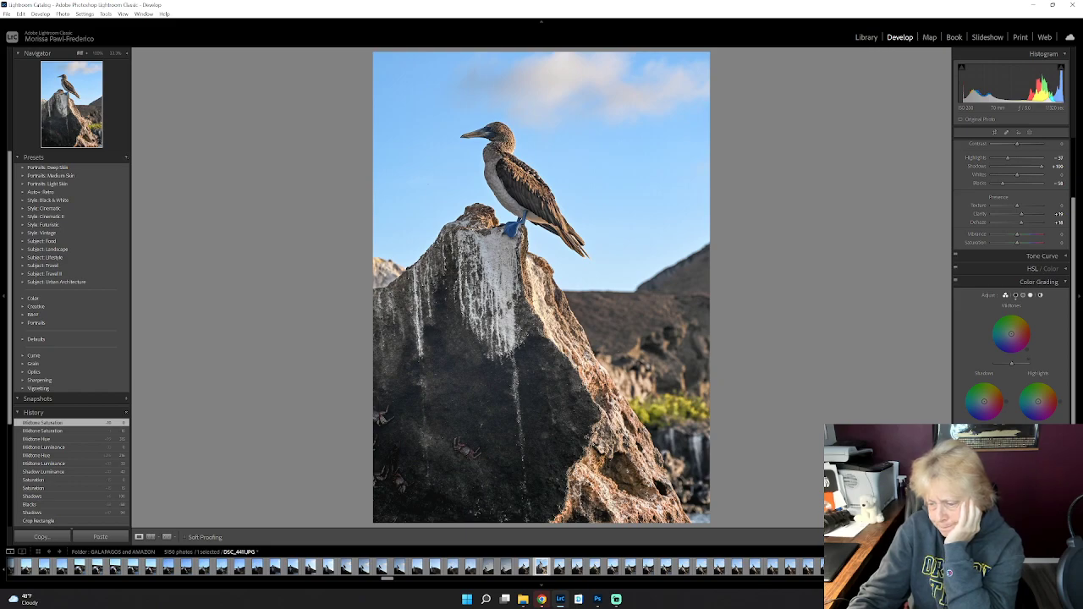
pyautogui.scroll(-3, 1011, 279)
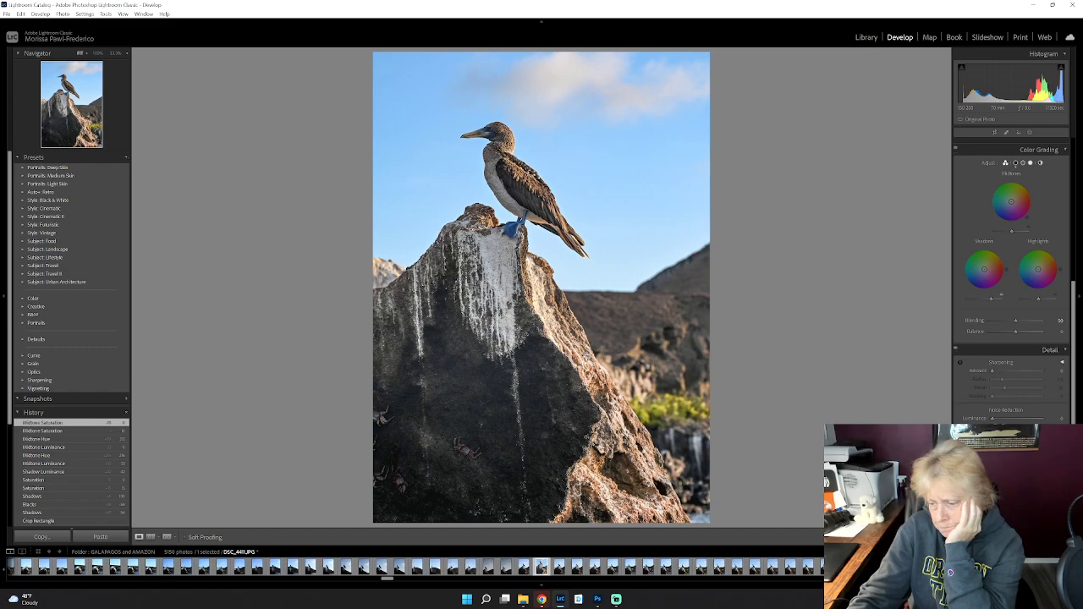
pyautogui.scroll(-2, 1011, 279)
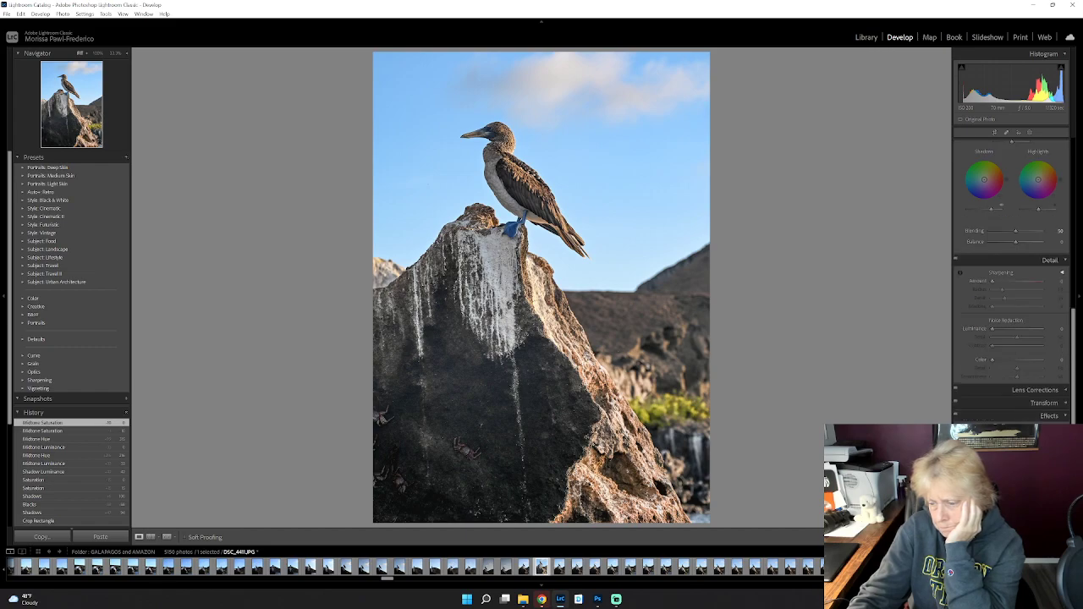
pyautogui.scroll(-1, 1012, 279)
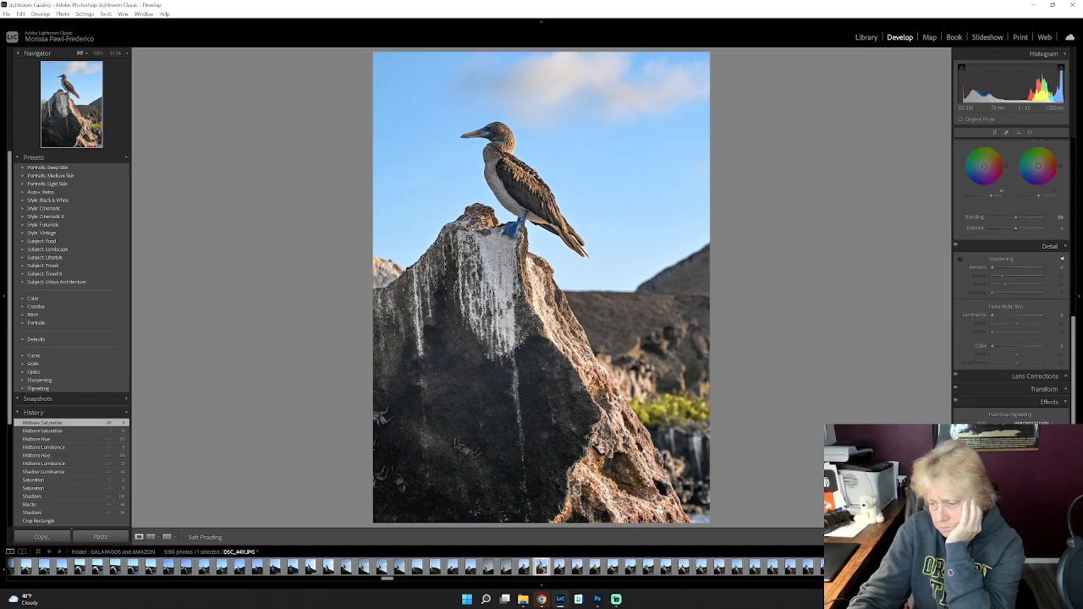
pyautogui.scroll(-3, 1012, 279)
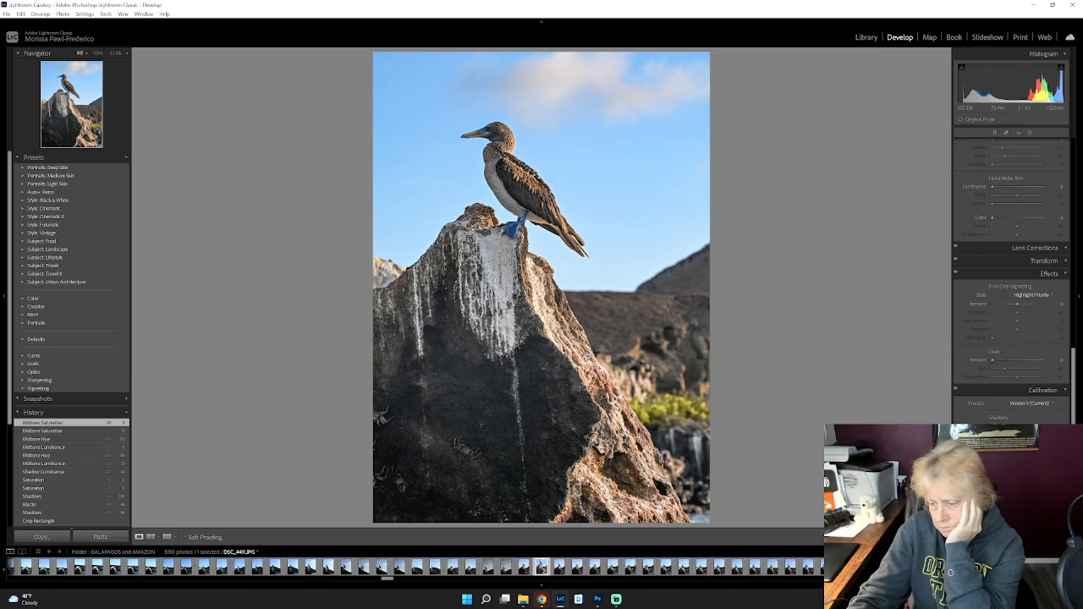
pyautogui.scroll(12, 1063, 383)
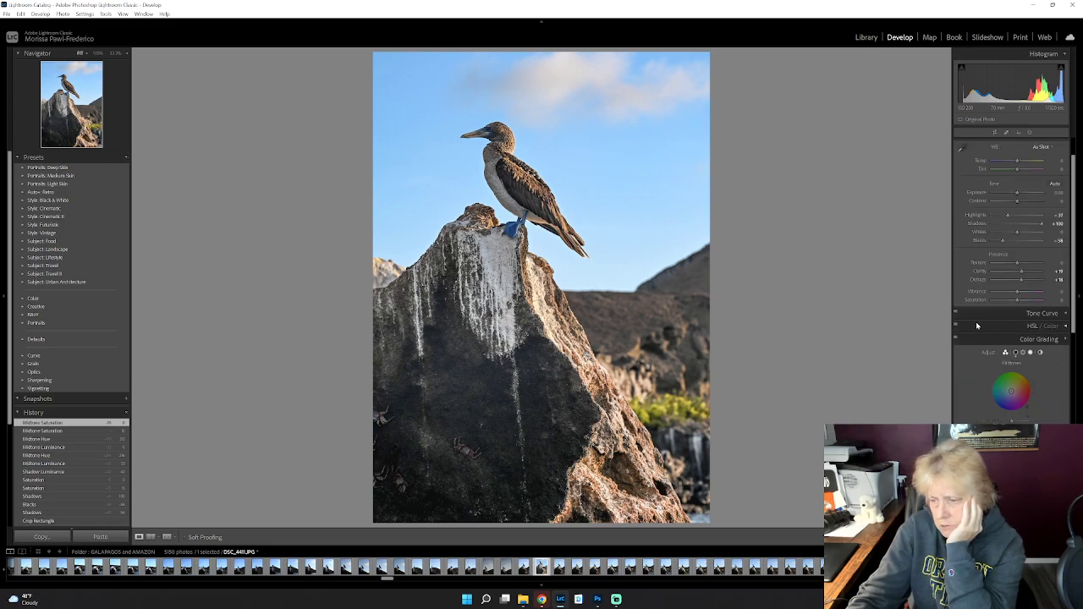
pyautogui.click(1067, 314)
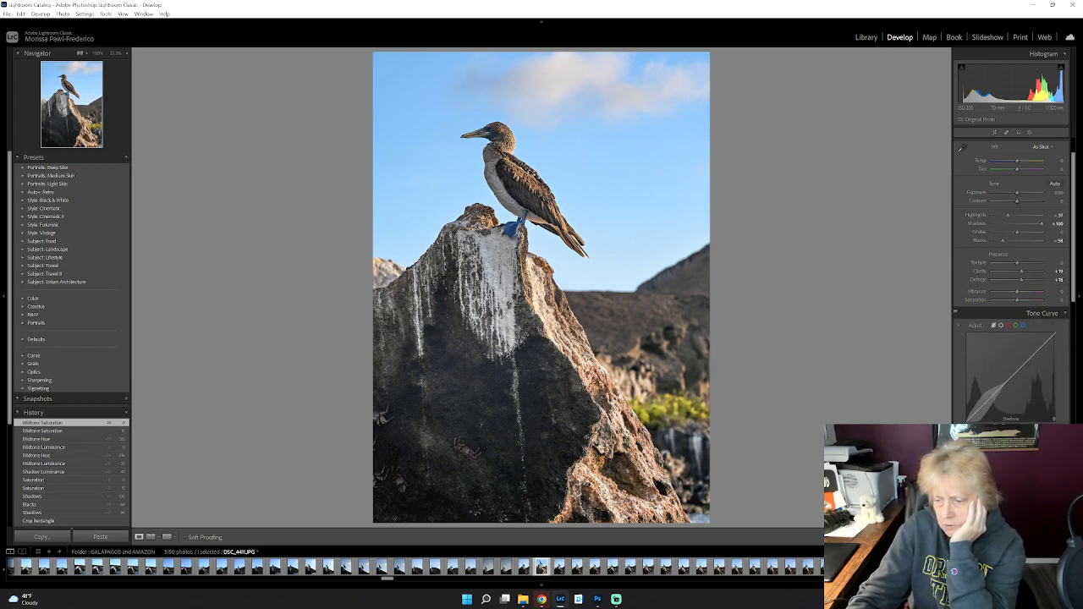
pyautogui.moveTo(982, 402)
pyautogui.mouseDown()
pyautogui.moveTo(982, 389)
pyautogui.moveTo(985, 455)
pyautogui.moveTo(982, 410)
pyautogui.mouseUp()
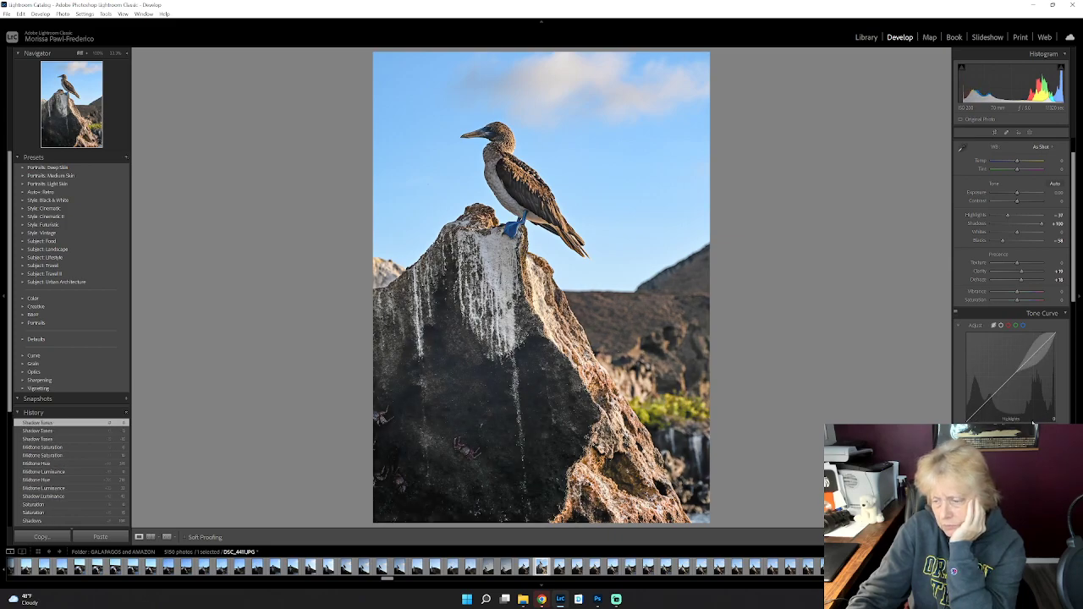
pyautogui.click(1066, 316)
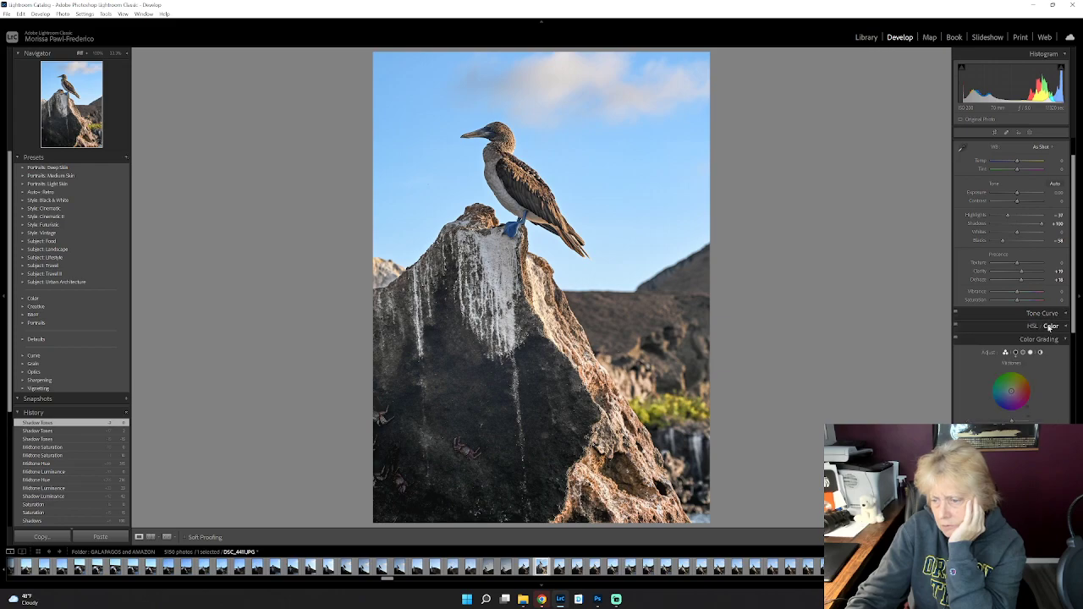
pyautogui.scroll(2, 1036, 328)
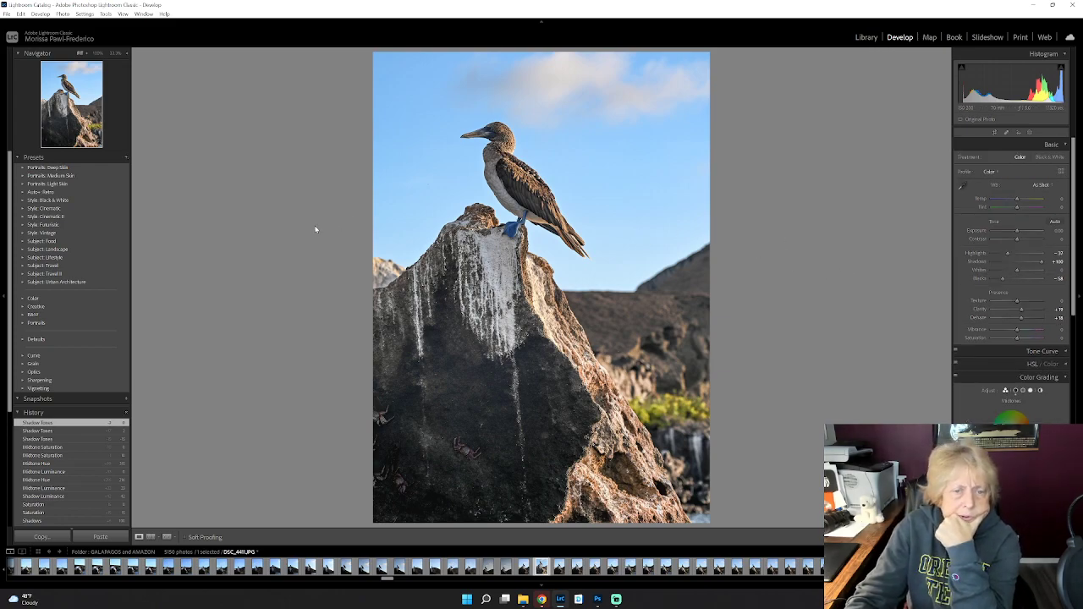
# Step: Open DSC_4411 in Photoshop 2022 as an edited copy with Lightroom adjustments
pyautogui.rightClick(446, 212)
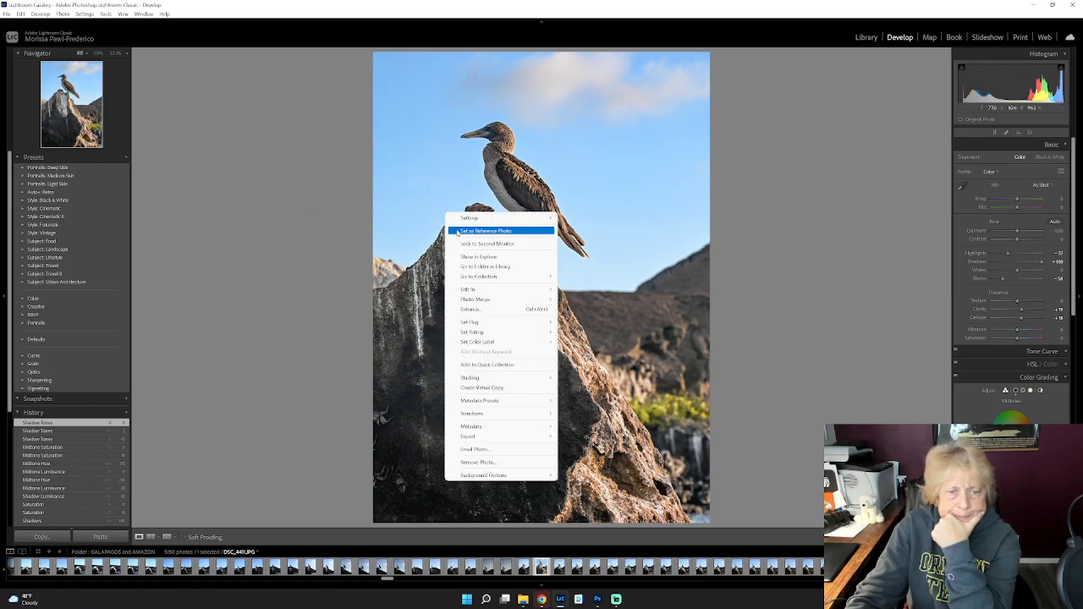
pyautogui.moveTo(485, 290)
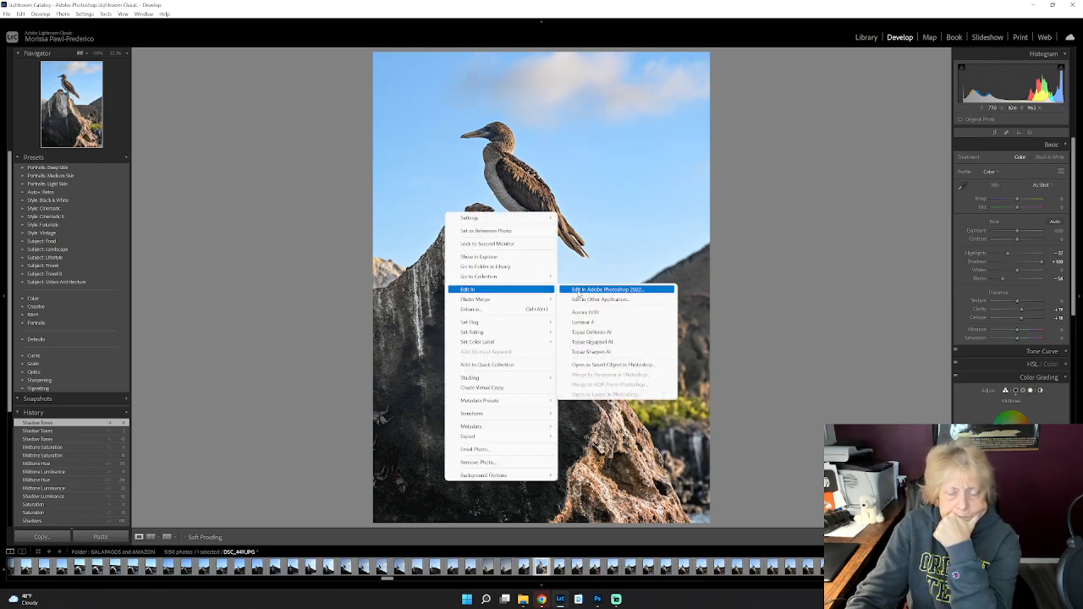
pyautogui.click(578, 290)
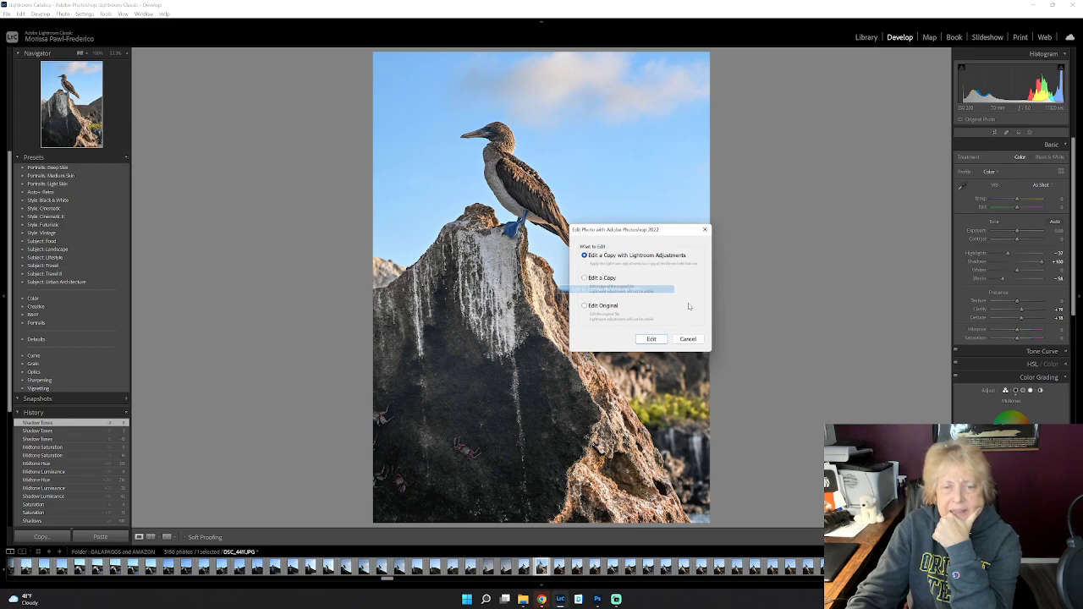
pyautogui.click(656, 342)
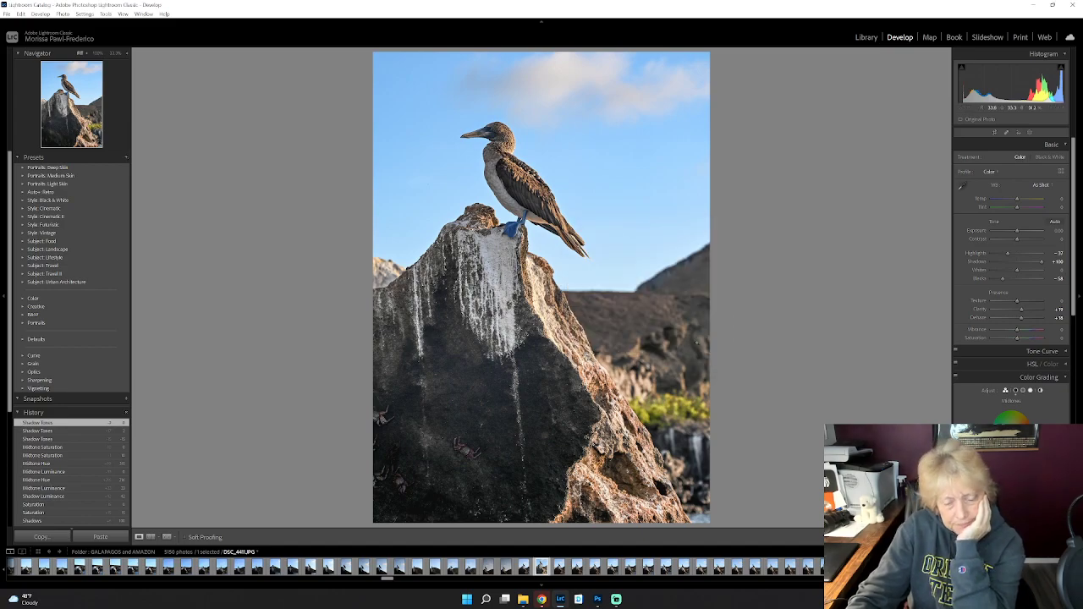
pyautogui.click(599, 600)
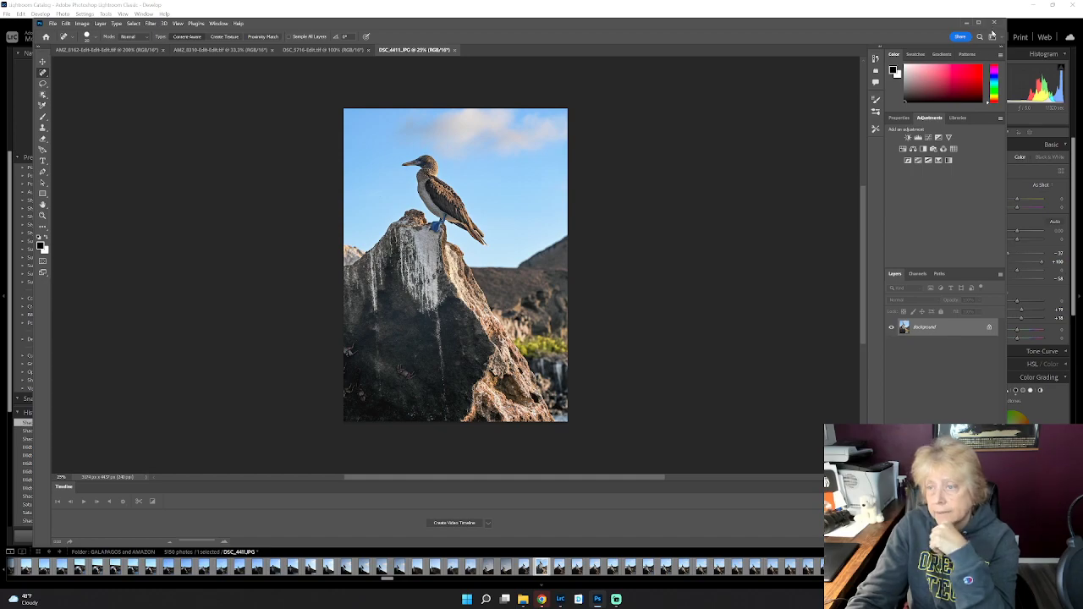
# Step: Close the DSC_4411.JPG document in Photoshop, declining to save changes
pyautogui.click(994, 23)
pyautogui.click(551, 222)
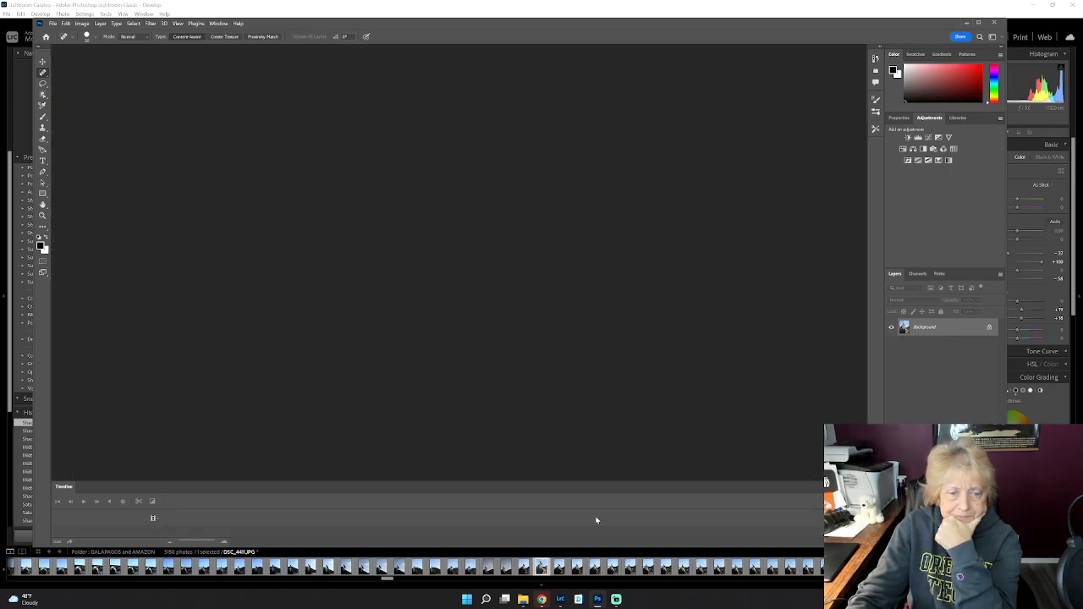
# Step: Send DSC_4411 to Luminar 4 as an edited copy with Lightroom adjustments
pyautogui.rightClick(562, 299)
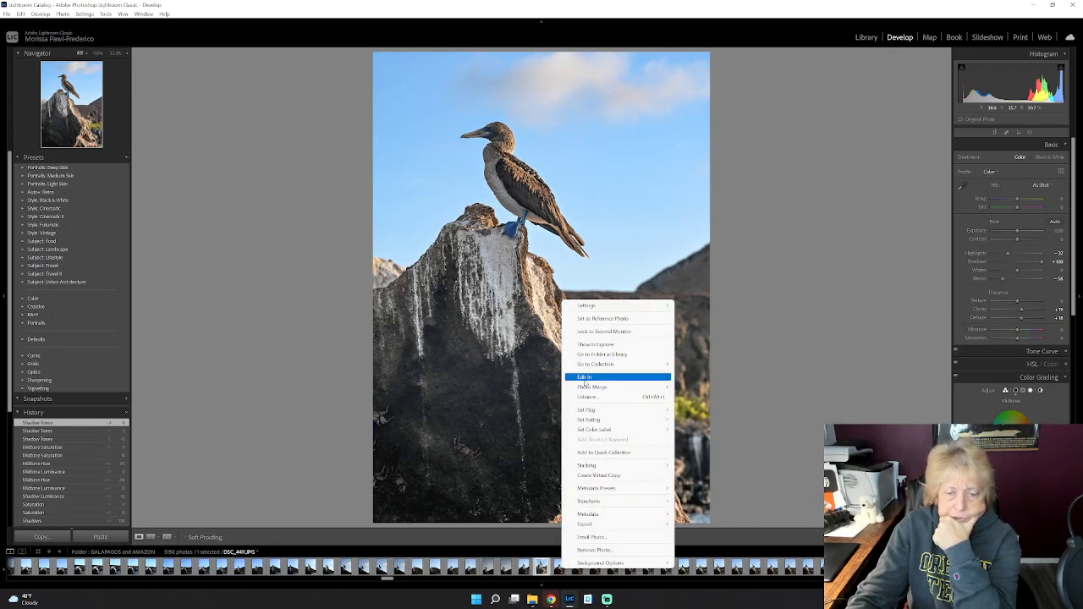
pyautogui.moveTo(585, 379)
pyautogui.click(720, 411)
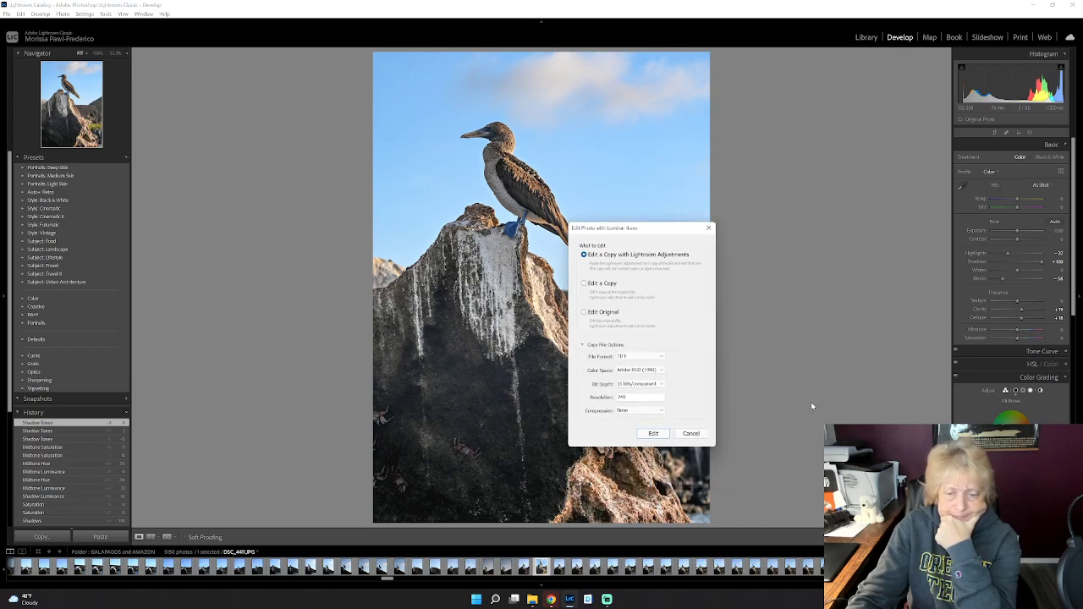
pyautogui.click(655, 435)
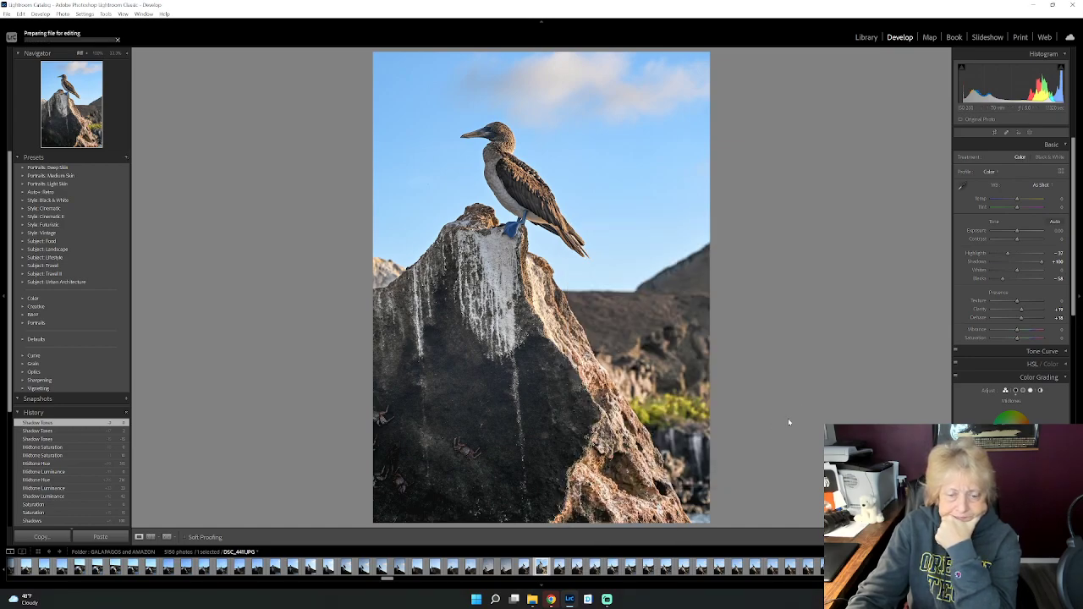
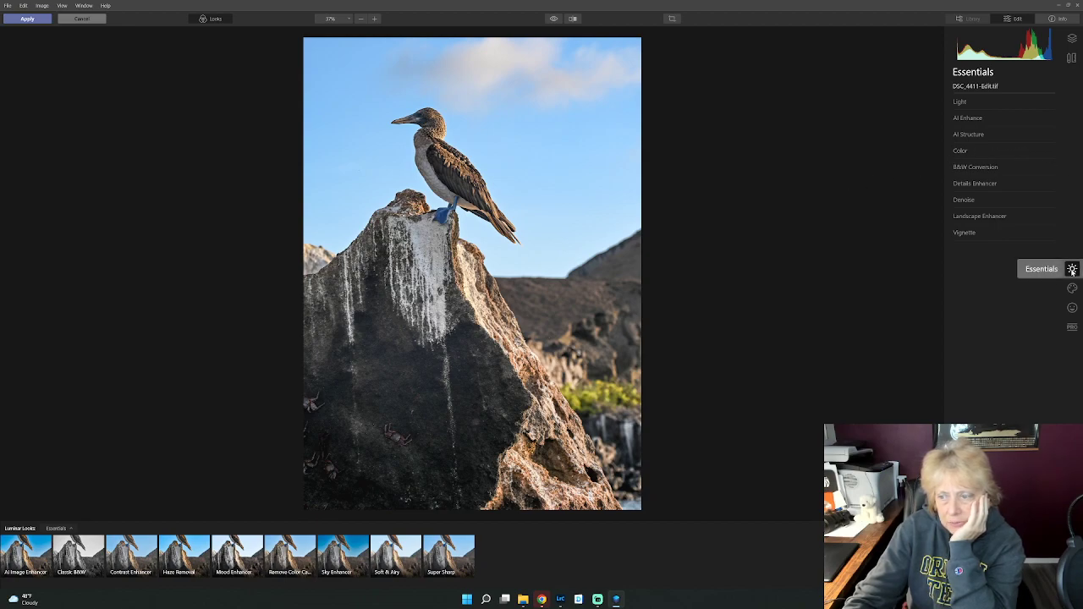
# Step: Raise the red hue's Luminance to about 54 in Color Advanced Settings, after trying and resetting Saturation
pyautogui.click(1014, 151)
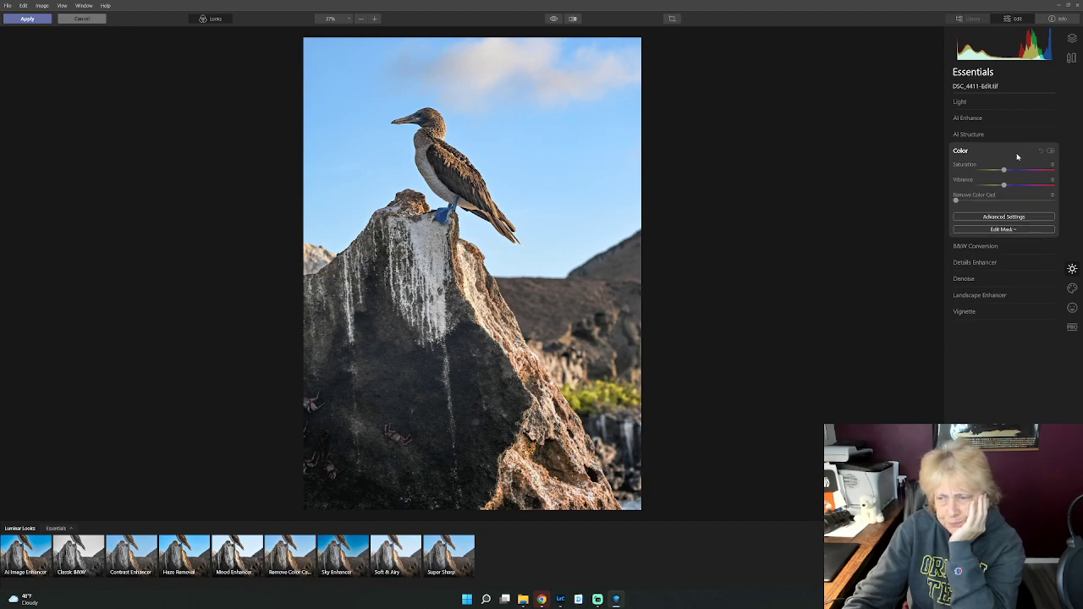
pyautogui.click(1020, 218)
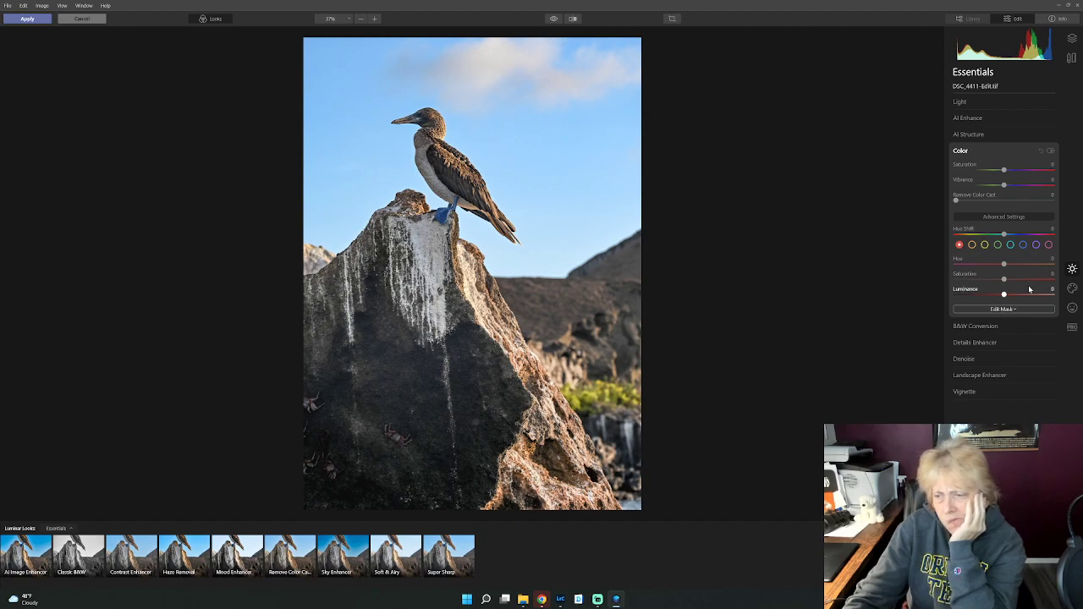
pyautogui.moveTo(1004, 294); pyautogui.dragTo(1037, 300)
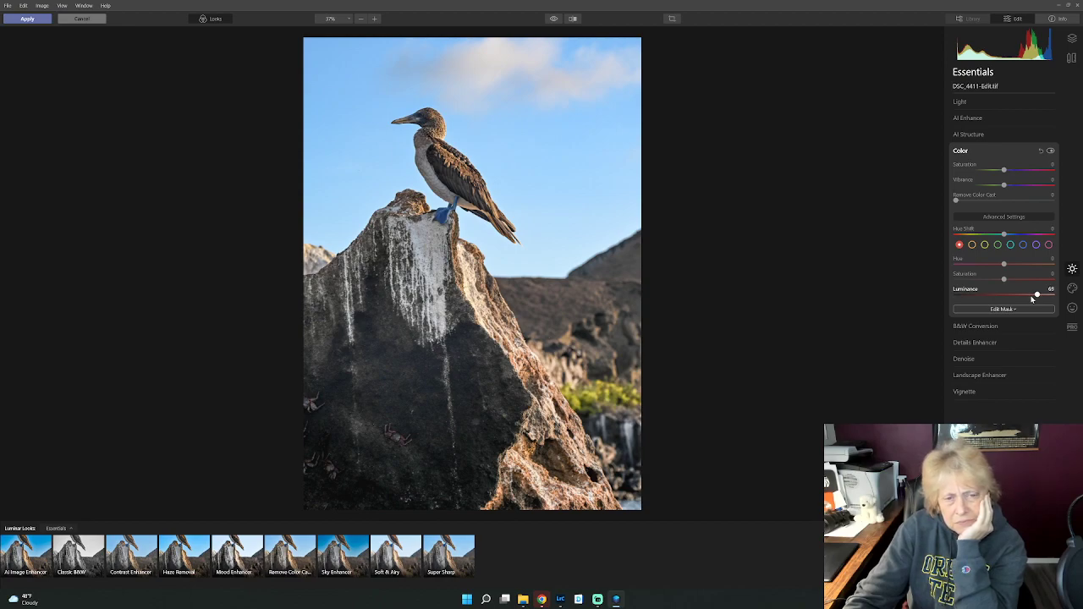
pyautogui.moveTo(1004, 281); pyautogui.dragTo(1002, 280)
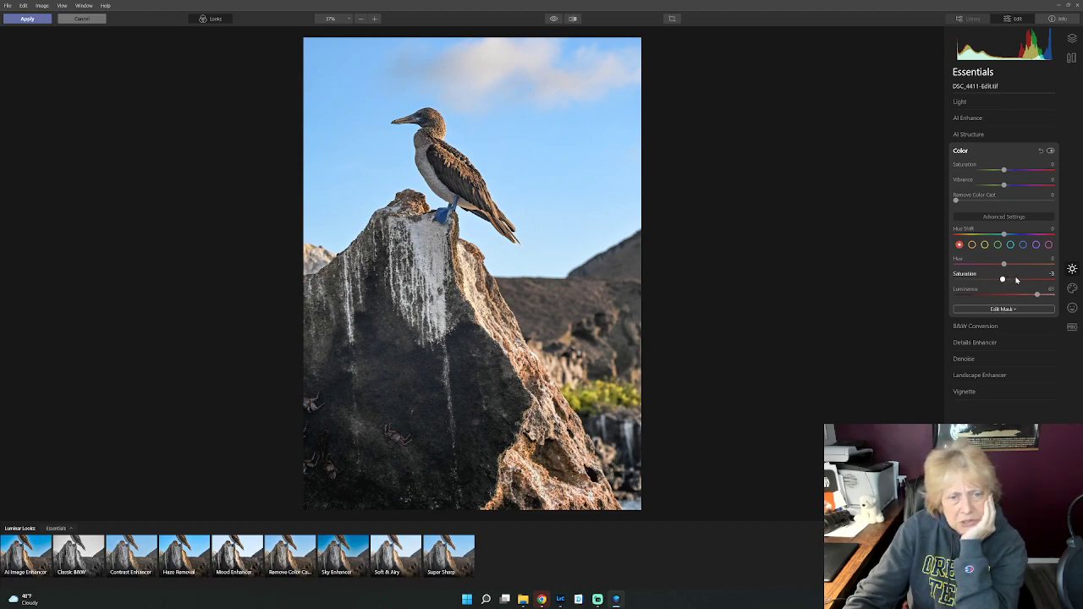
pyautogui.moveTo(1003, 282)
pyautogui.mouseDown()
pyautogui.moveTo(1040, 284)
pyautogui.moveTo(1002, 292)
pyautogui.moveTo(1004, 280)
pyautogui.mouseUp()
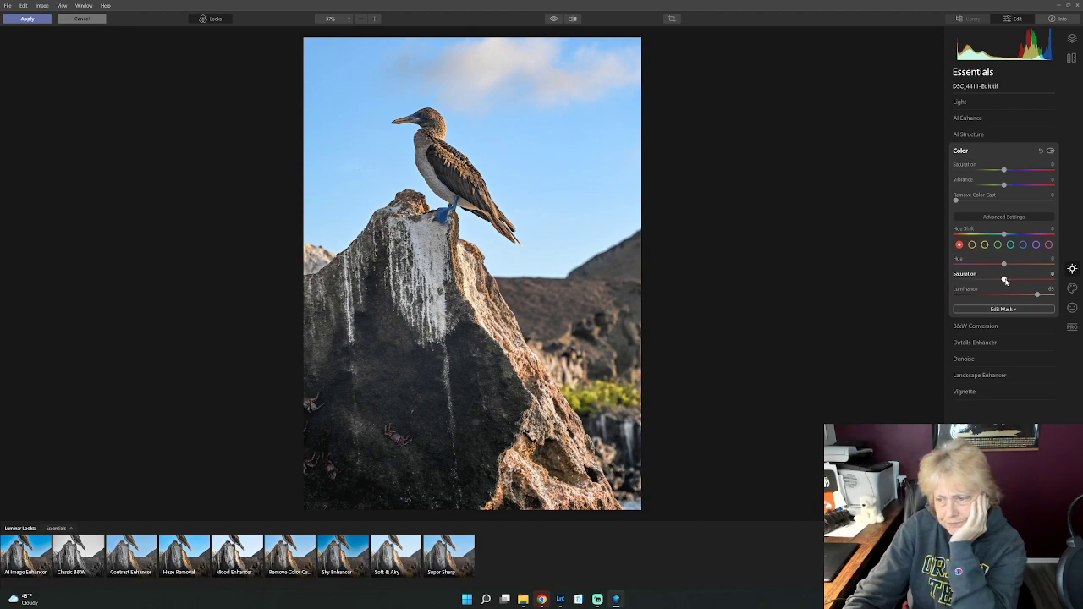
pyautogui.click(1042, 151)
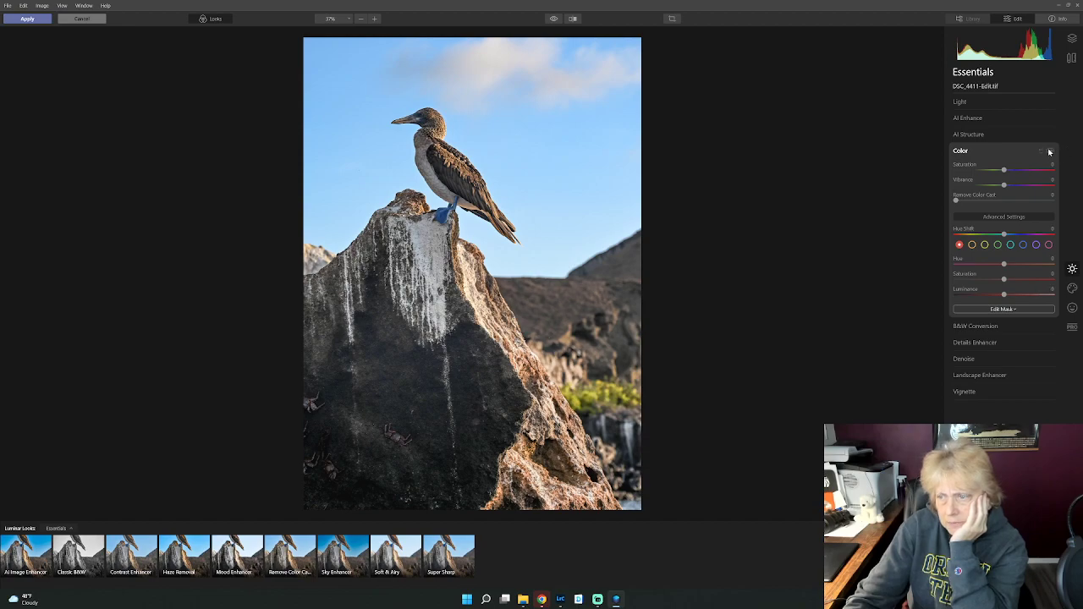
pyautogui.moveTo(1004, 295); pyautogui.dragTo(1028, 298)
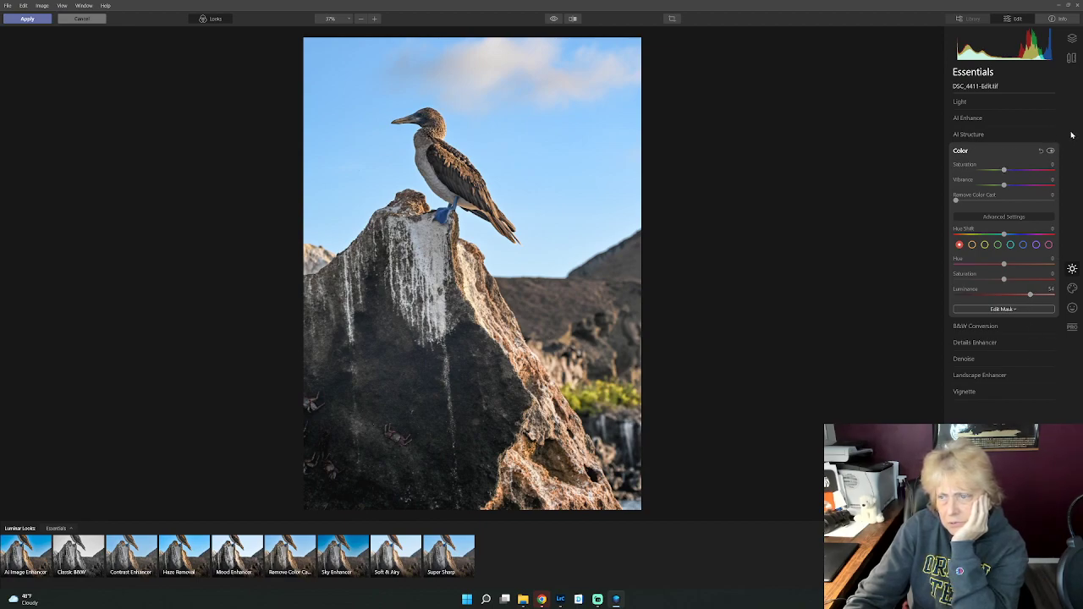
# Step: Set AI Accent to about 49 in AI Enhance, after comparing trial values of 51 and 54
pyautogui.click(1038, 123)
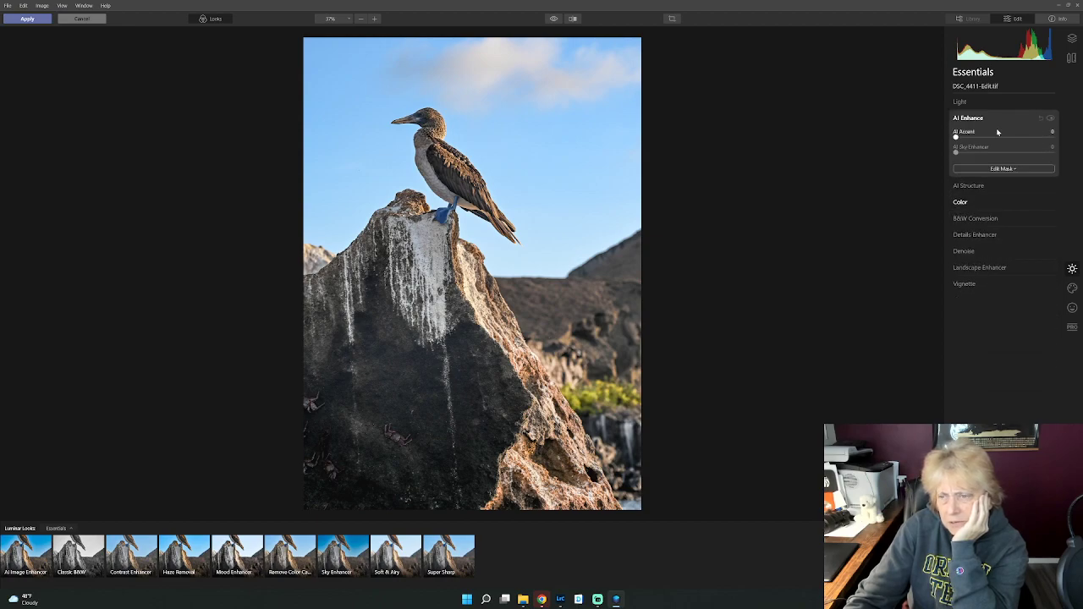
pyautogui.click(1005, 137)
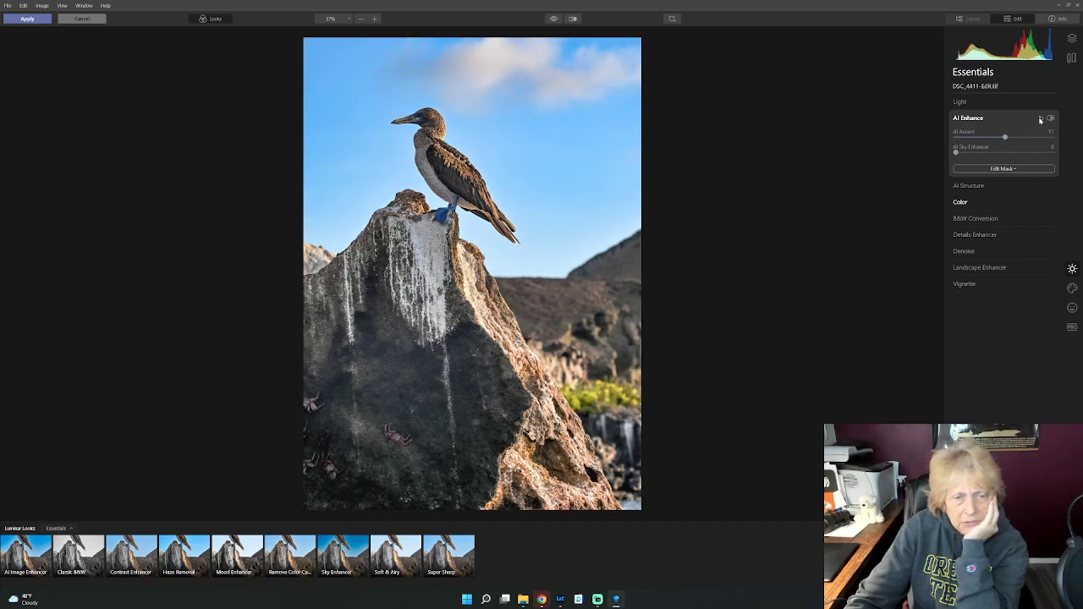
pyautogui.click(1040, 121)
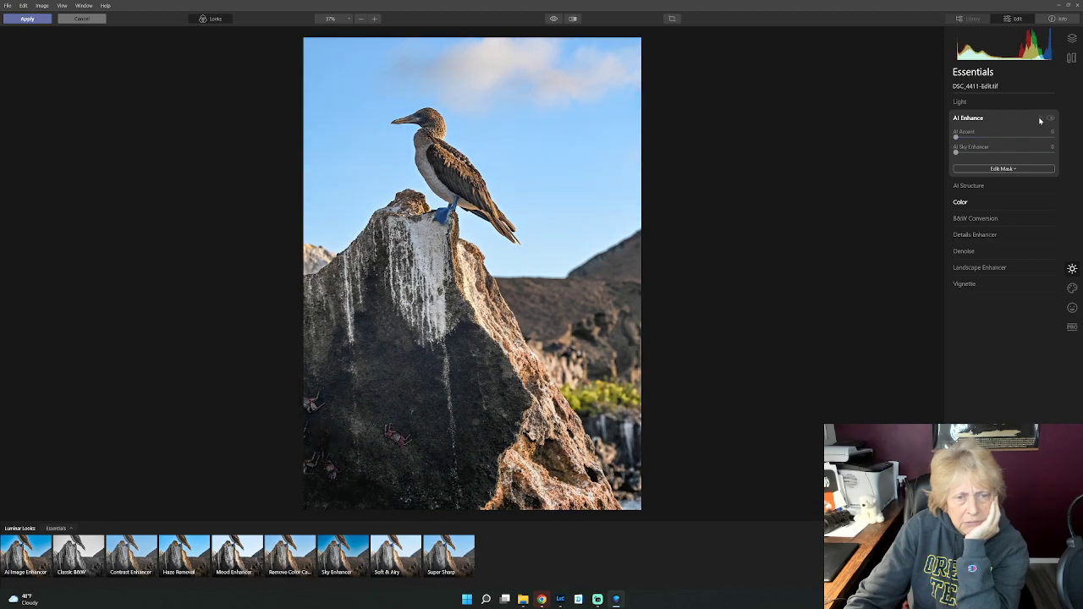
pyautogui.click(1007, 137)
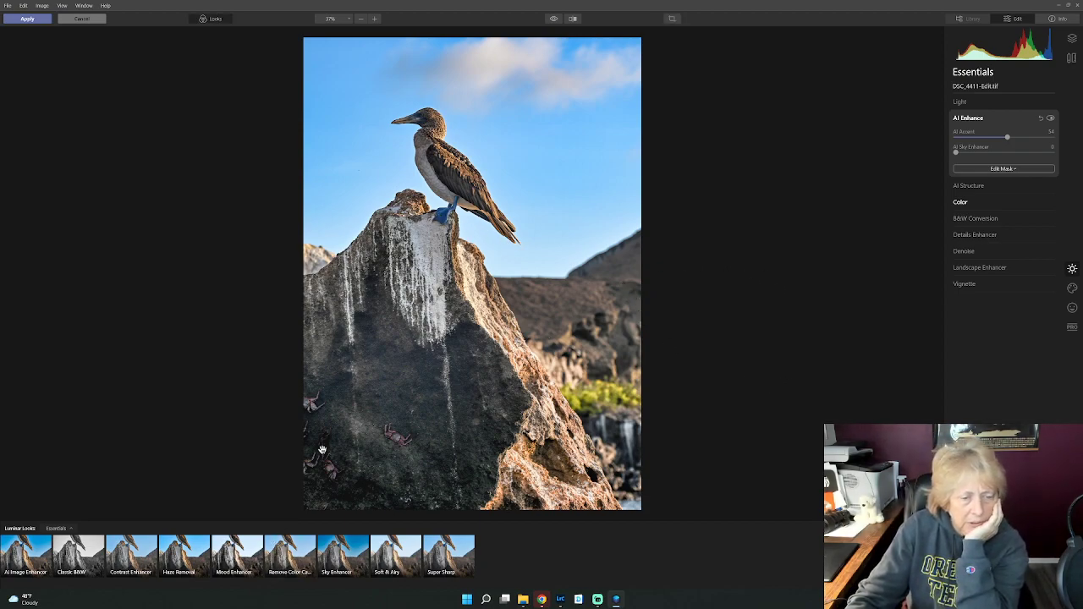
pyautogui.click(1040, 120)
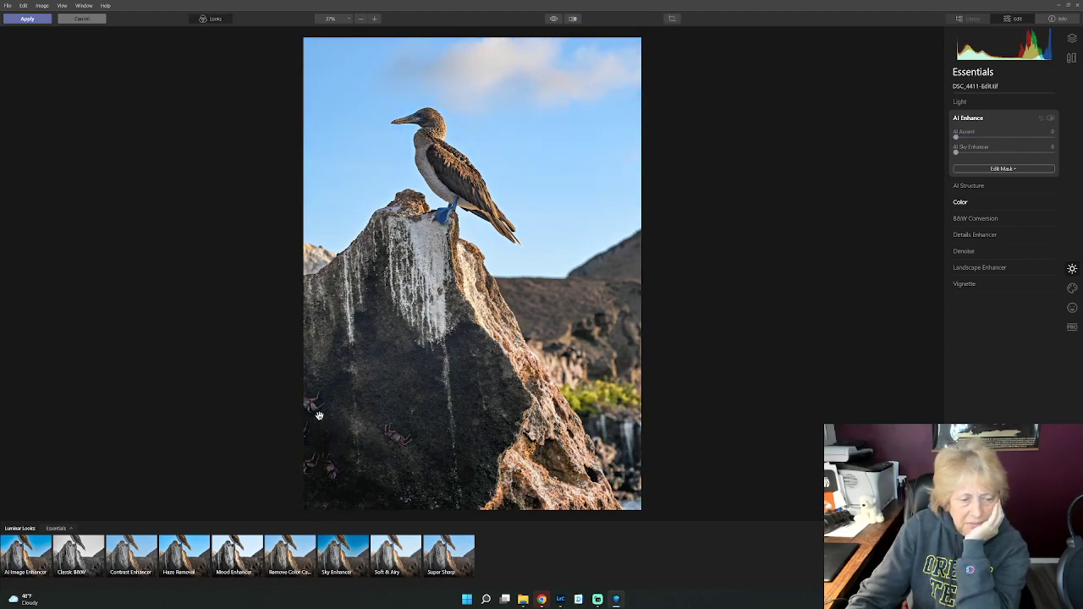
pyautogui.click(1003, 137)
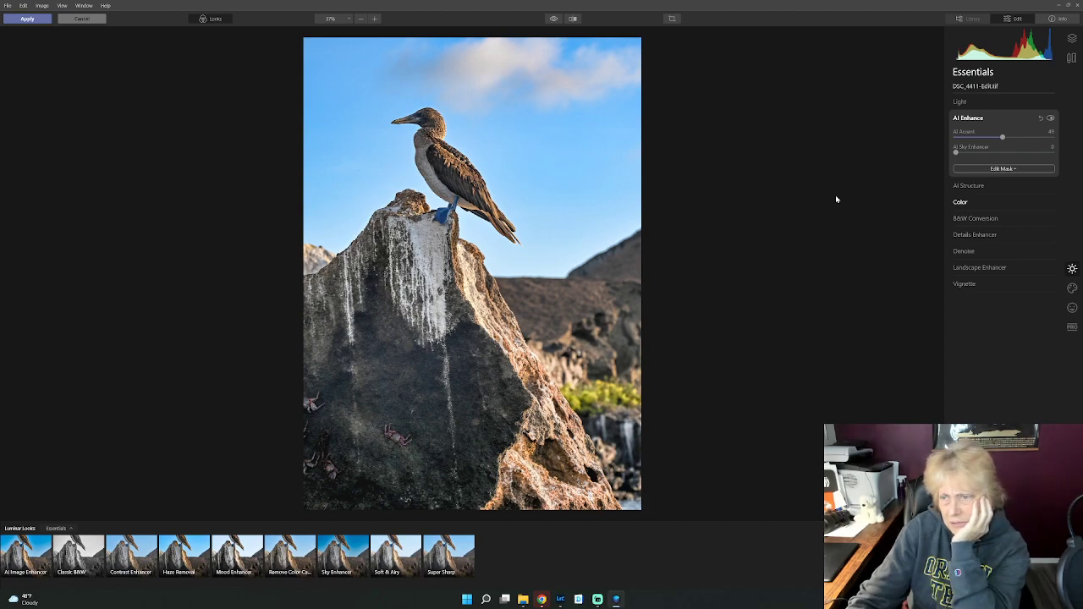
# Step: In the Light tool, warm Temperature slightly and lift Shadows to 35
pyautogui.click(961, 102)
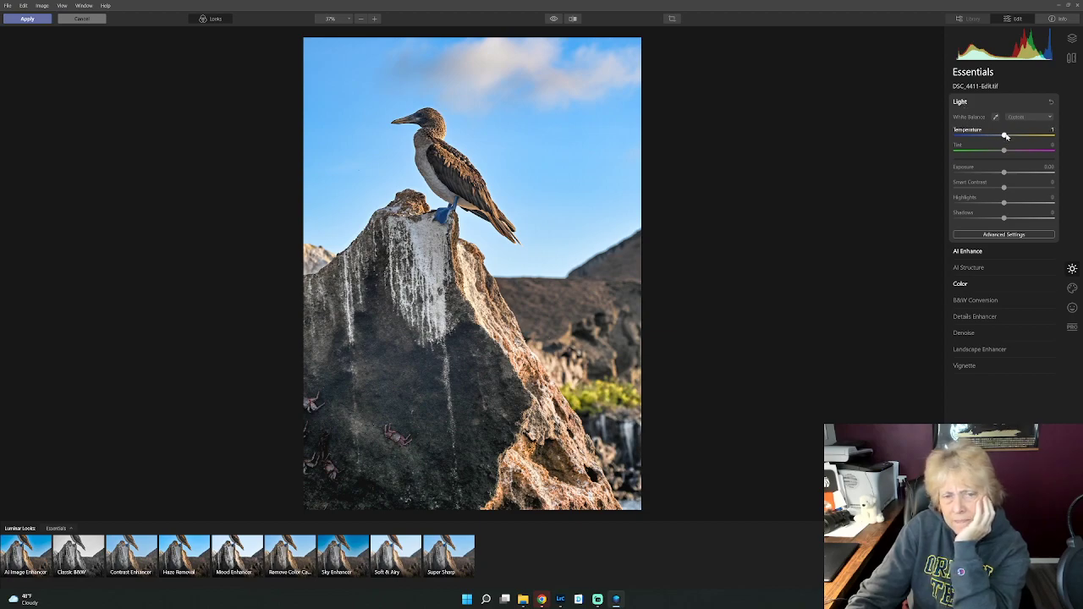
pyautogui.moveTo(1003, 136); pyautogui.dragTo(1008, 137)
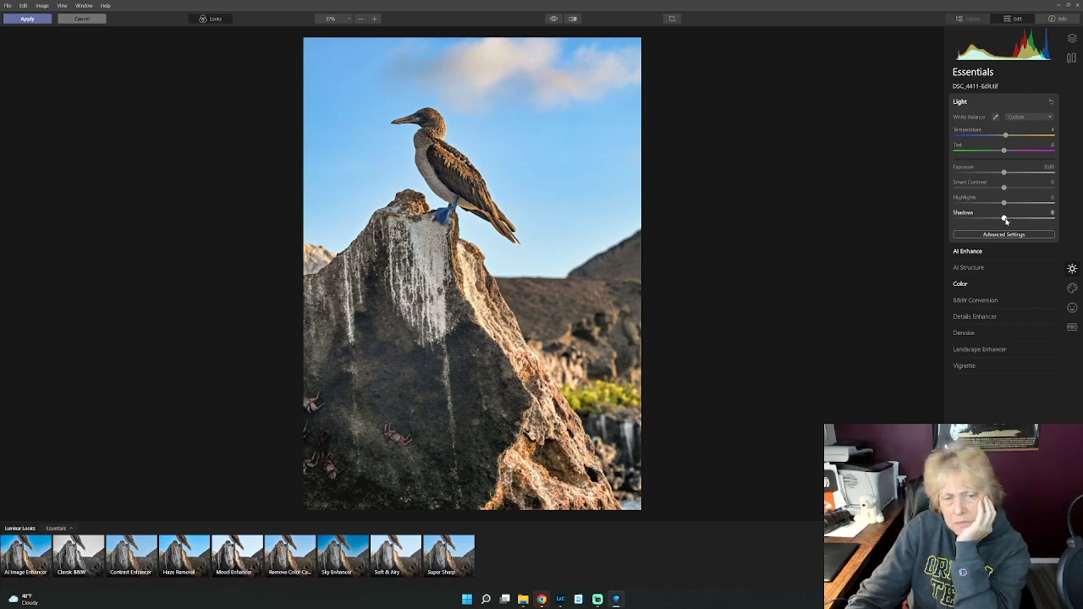
pyautogui.moveTo(1004, 219); pyautogui.dragTo(1022, 220)
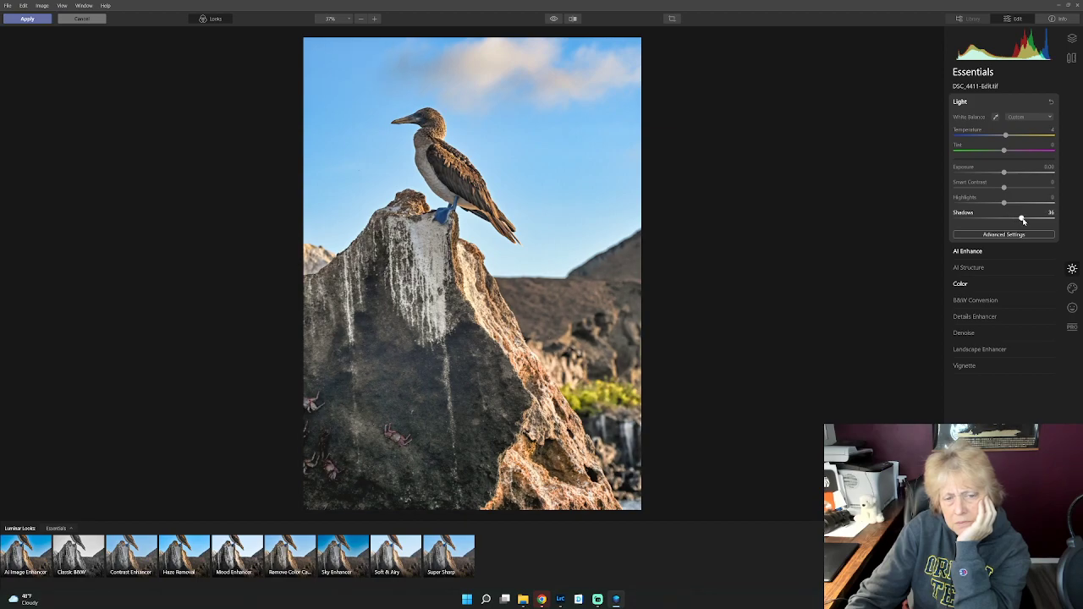
pyautogui.moveTo(1023, 220); pyautogui.dragTo(1021, 220)
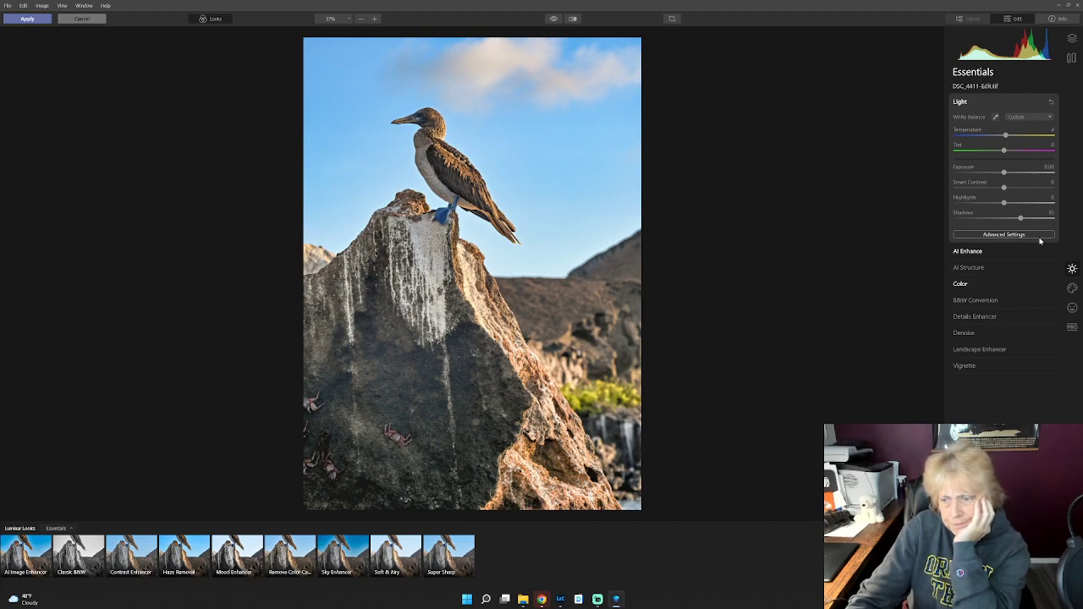
pyautogui.click(961, 102)
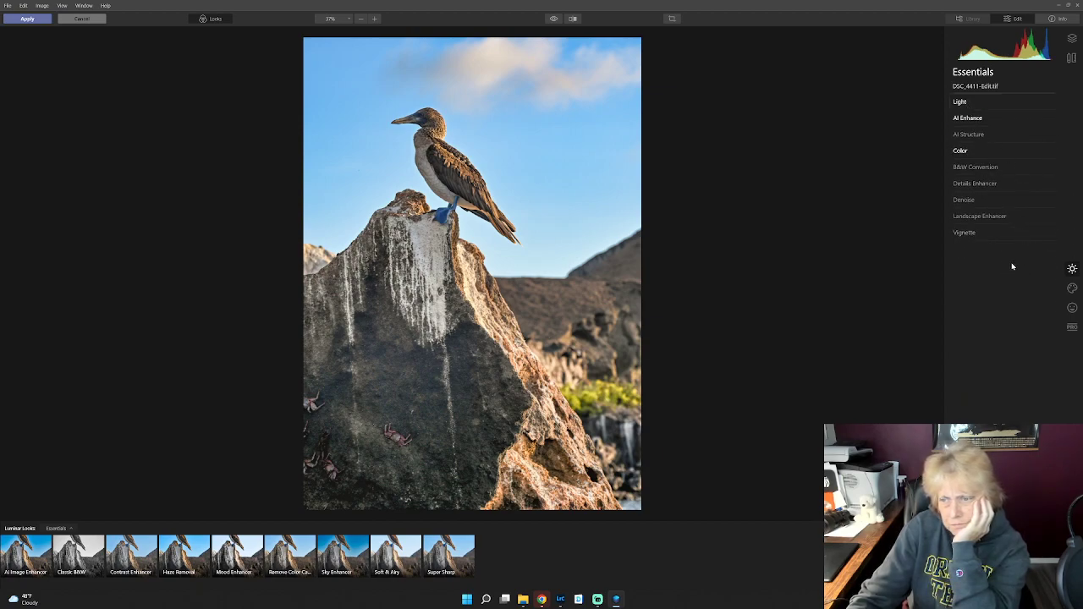
# Step: Add Small Details at 16 in the Details Enhancer
pyautogui.click(995, 184)
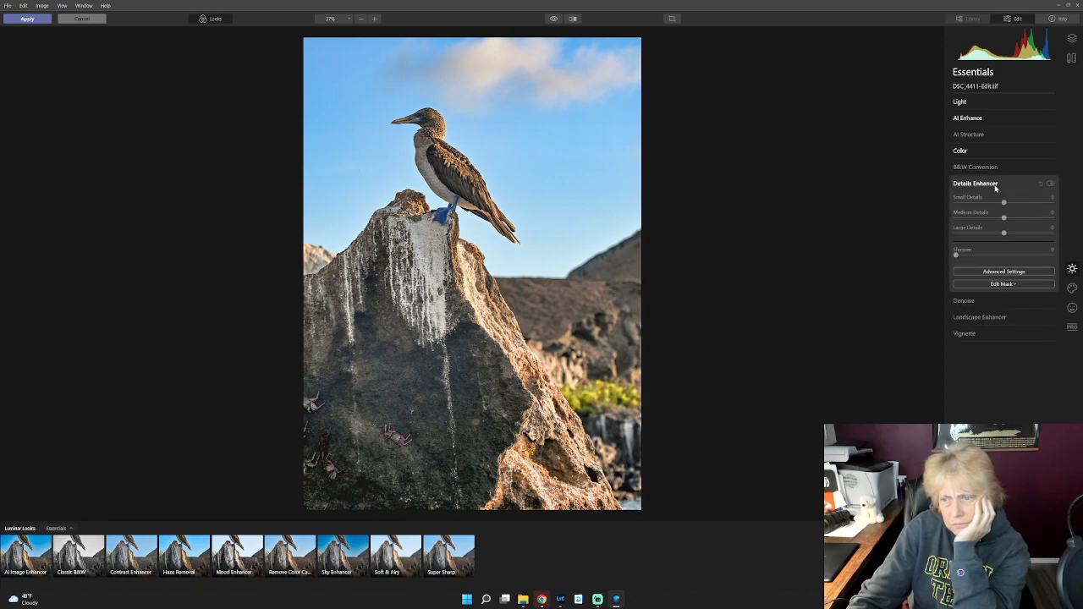
pyautogui.moveTo(1004, 204)
pyautogui.mouseDown()
pyautogui.moveTo(1018, 207)
pyautogui.moveTo(1004, 210)
pyautogui.mouseUp()
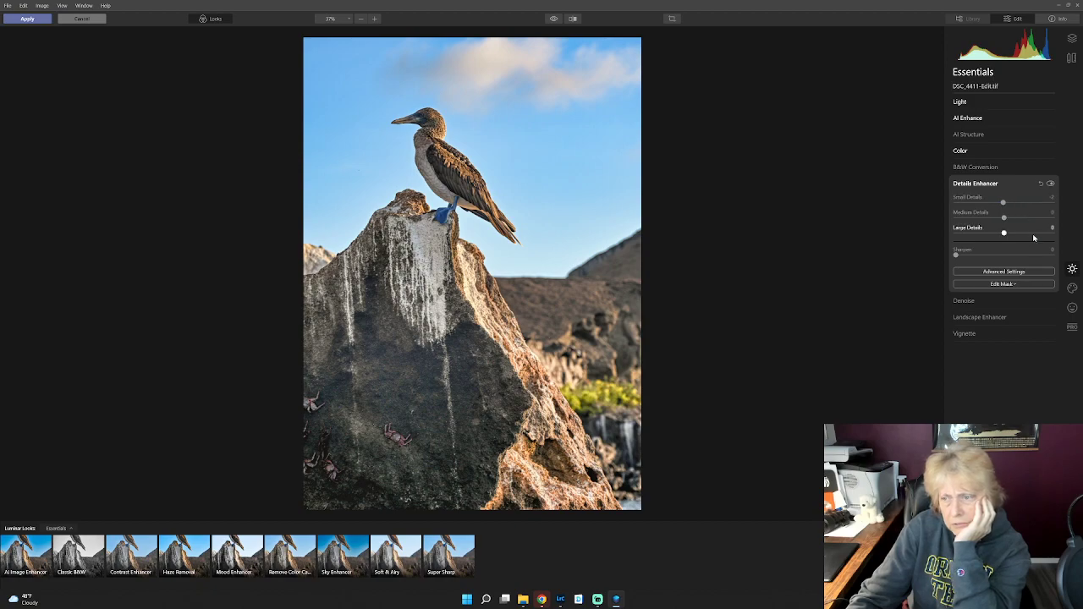
pyautogui.click(1004, 185)
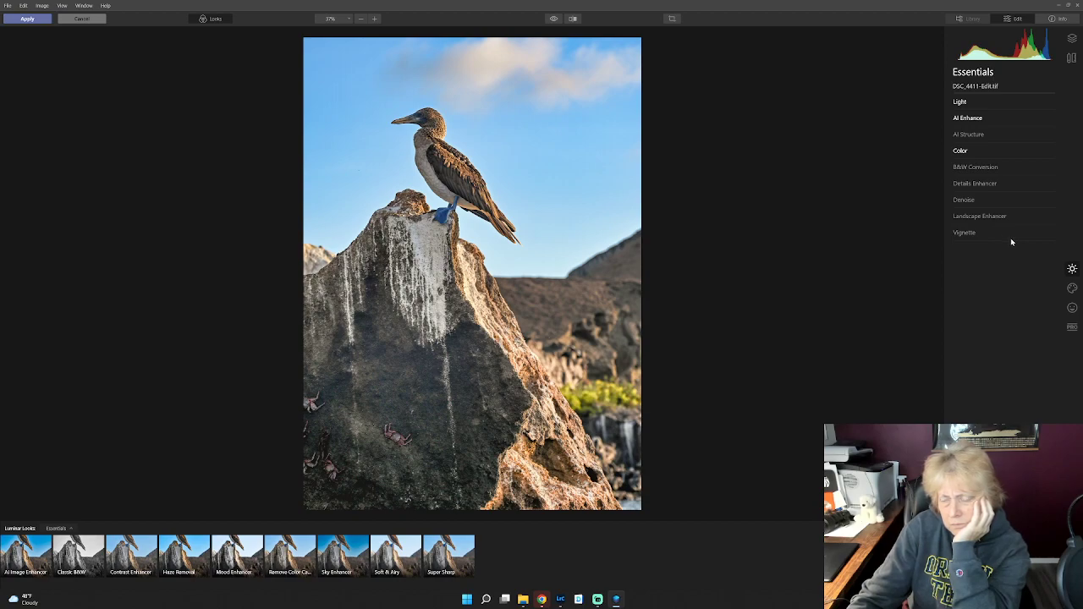
# Step: Switch to the Professional tools, expand Split Toning, and show its Edit Mask options
pyautogui.click(1072, 289)
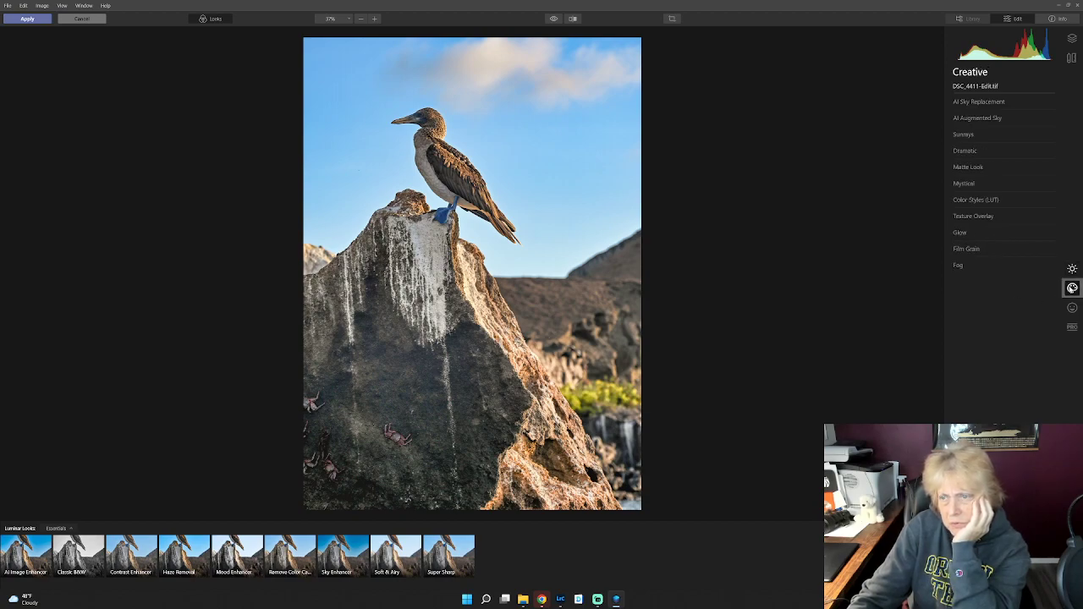
pyautogui.click(1072, 308)
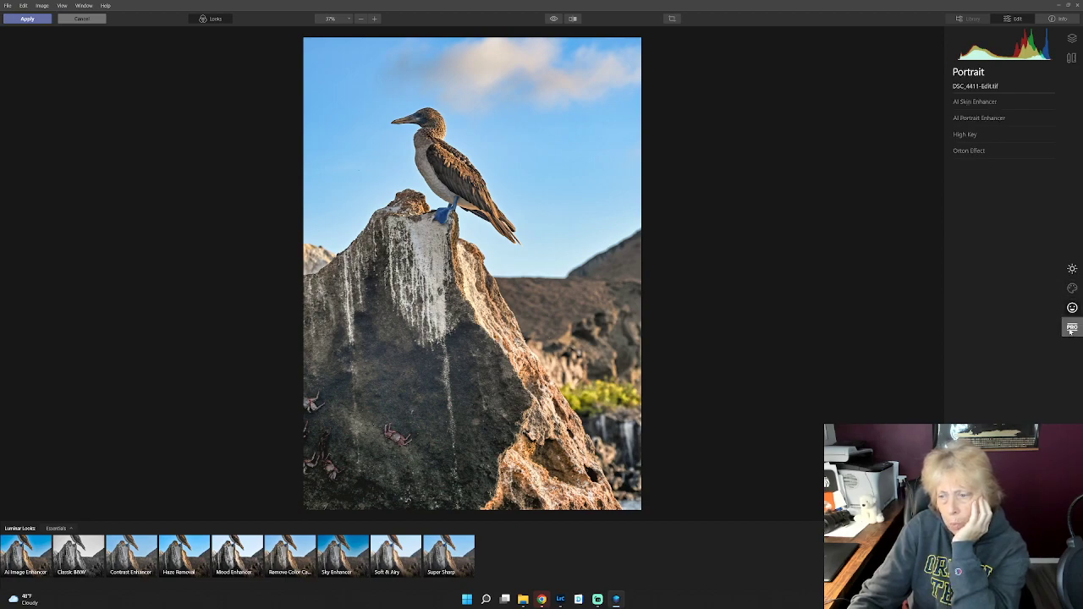
pyautogui.click(1070, 329)
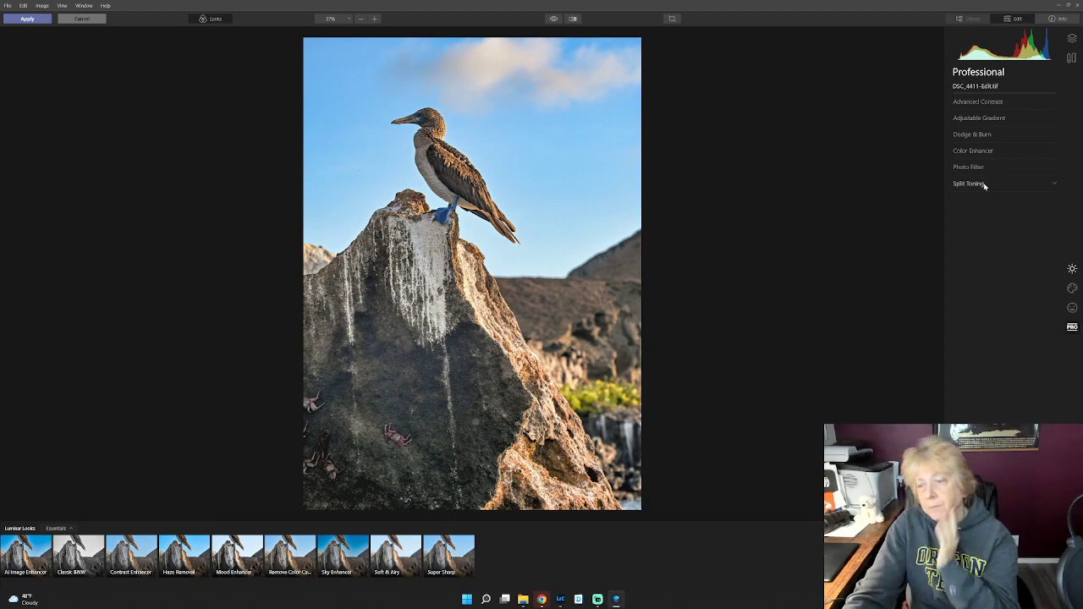
pyautogui.click(1025, 184)
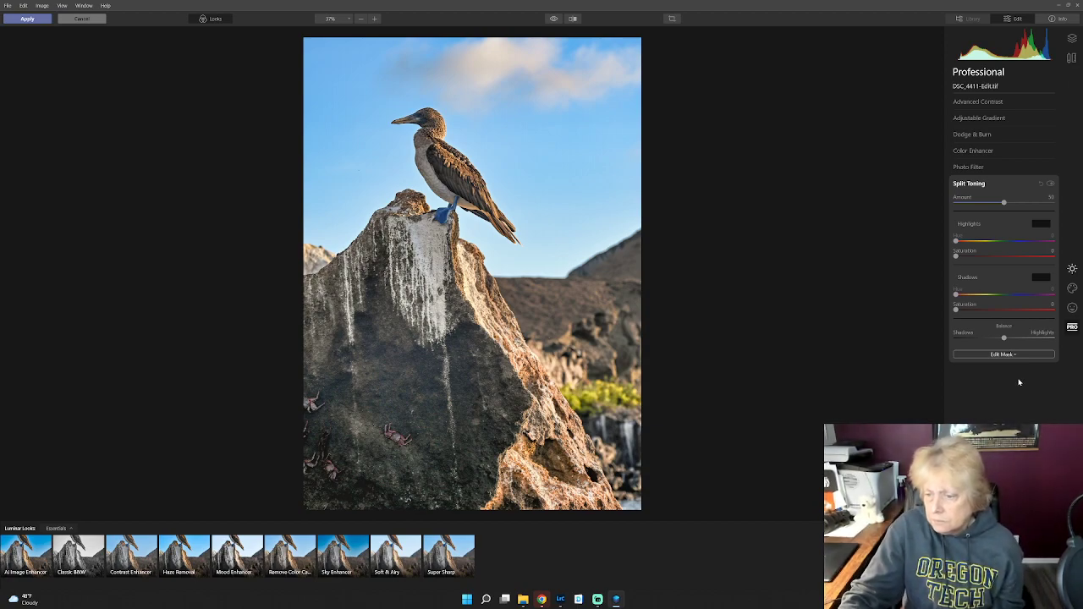
pyautogui.click(1007, 356)
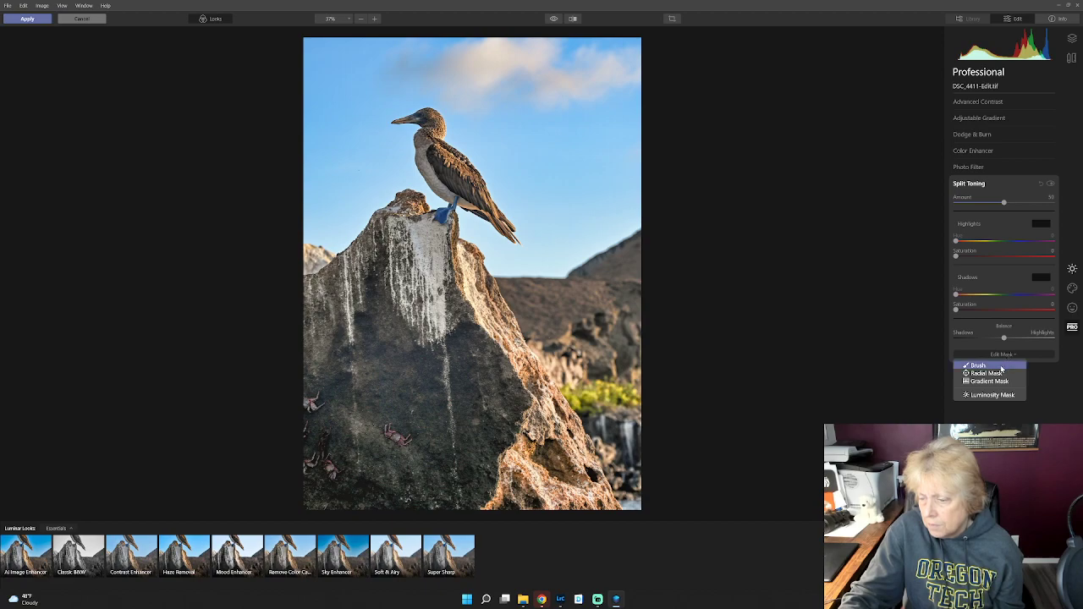
# Step: Paint a size-40 brush mask over the bird's feet for Split Toning
pyautogui.click(1000, 365)
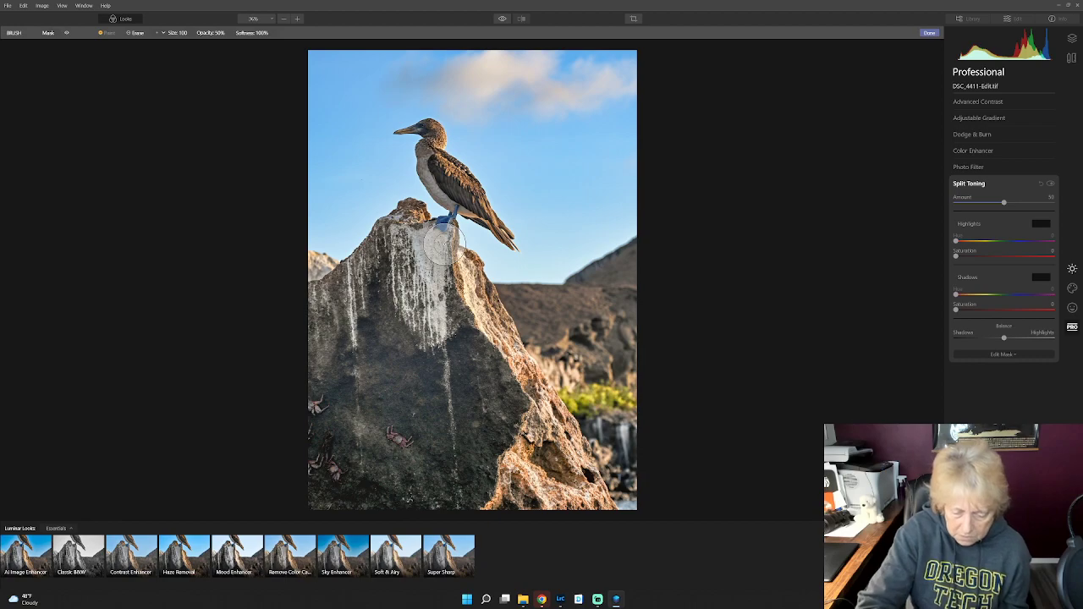
pyautogui.press('[')
pyautogui.press('[')
pyautogui.press('[')
pyautogui.press('[')
pyautogui.press('[')
pyautogui.press('[')
pyautogui.press('[')
pyautogui.press('[')
pyautogui.press('[')
pyautogui.press('[')
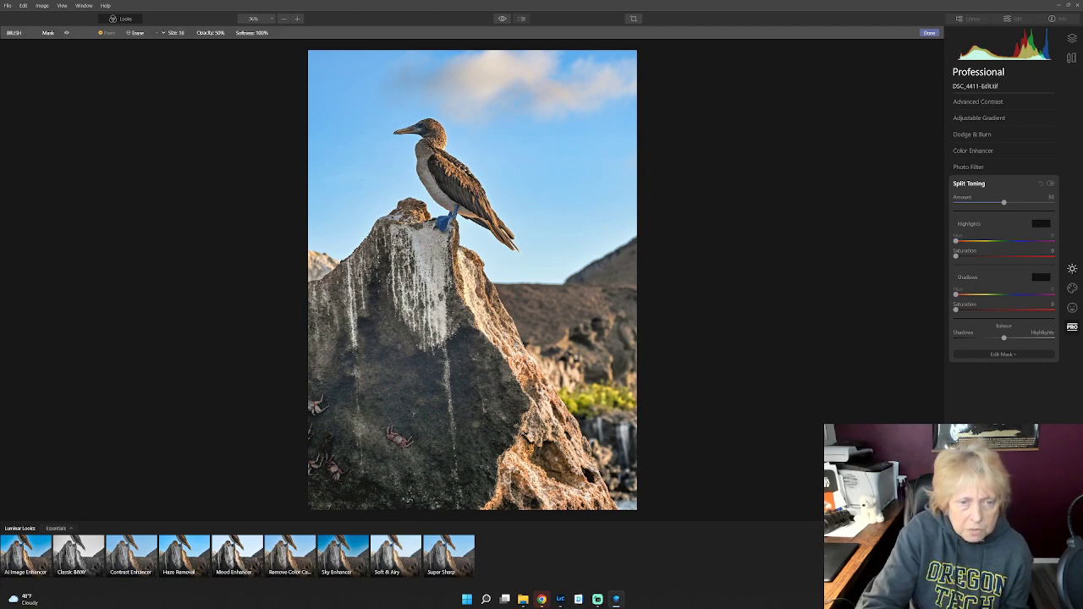
pyautogui.moveTo(441, 224); pyautogui.dragTo(453, 215)
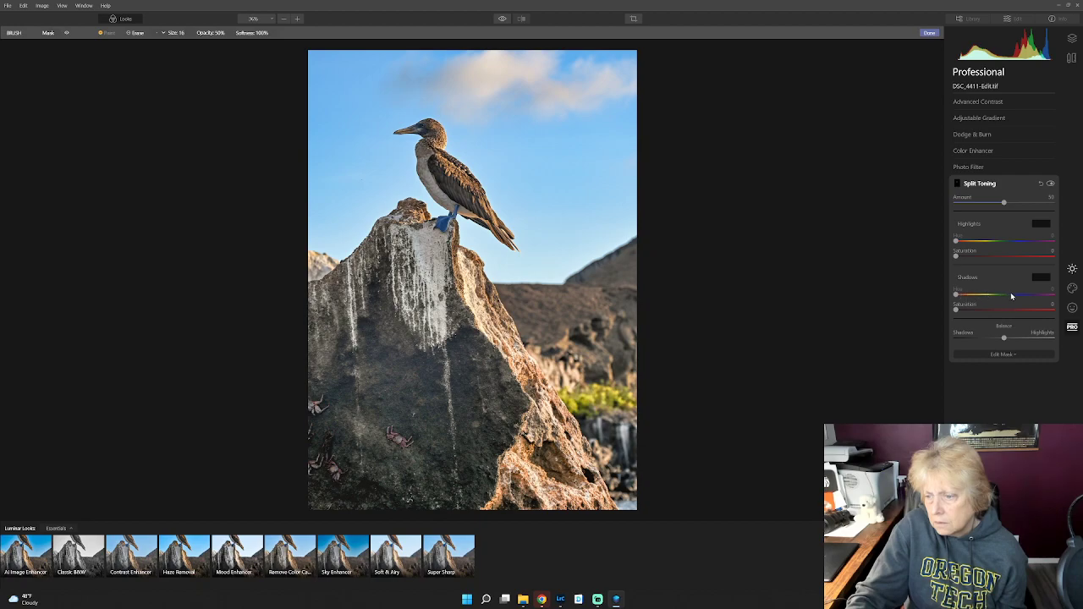
# Step: Centre the Split Toning balance and strengthen its Amount, ending the mask mode
pyautogui.moveTo(1005, 339); pyautogui.dragTo(1076, 346)
pyautogui.click(1007, 338)
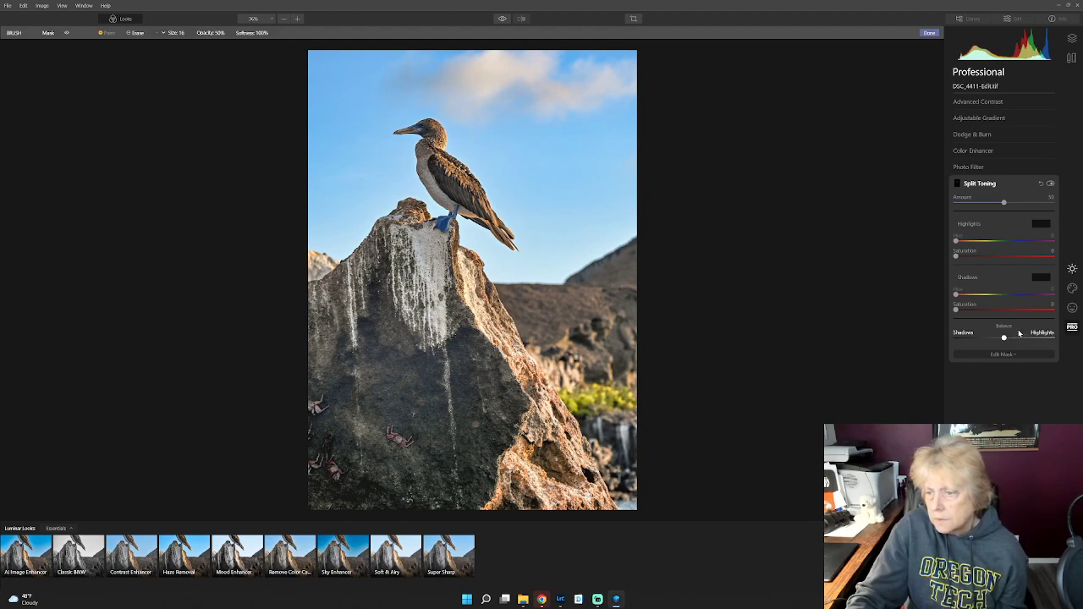
pyautogui.moveTo(1005, 204)
pyautogui.mouseDown()
pyautogui.moveTo(1032, 205)
pyautogui.moveTo(1005, 203)
pyautogui.mouseUp()
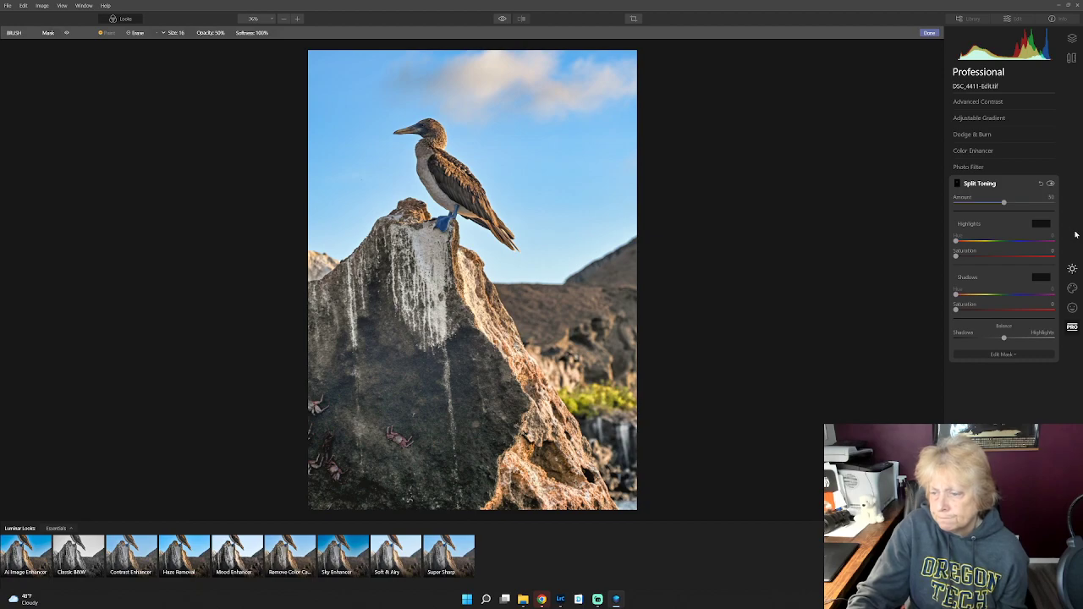
pyautogui.click(972, 169)
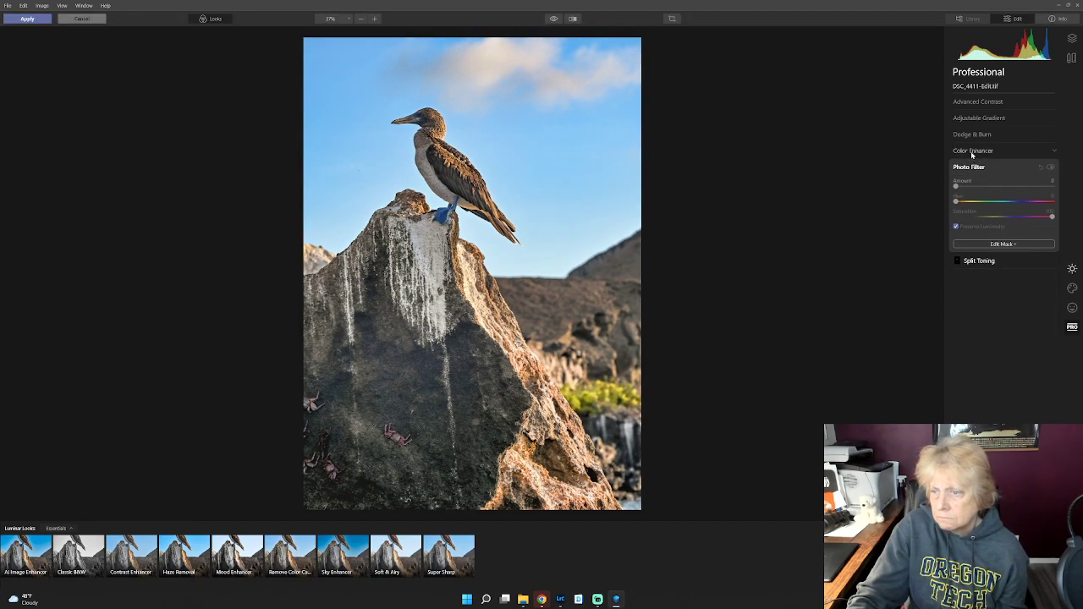
# Step: Try Color Enhancer Brilliance 19 and Shadows Contrast 53, then cancel the Luminar edits
pyautogui.click(973, 153)
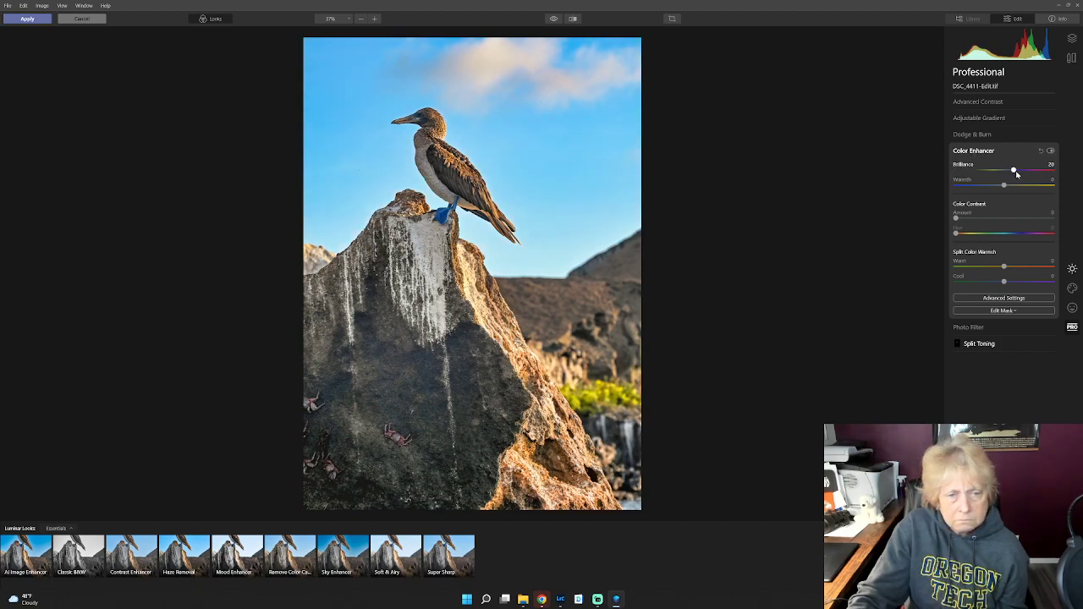
pyautogui.moveTo(1017, 174)
pyautogui.mouseDown()
pyautogui.moveTo(988, 171)
pyautogui.moveTo(1001, 176)
pyautogui.mouseUp()
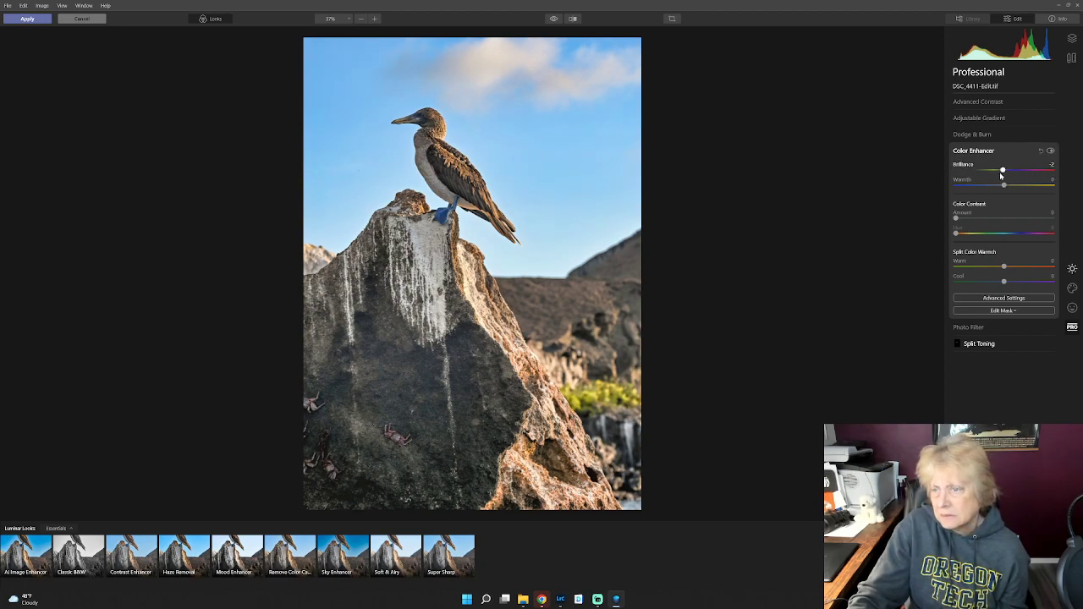
pyautogui.click(1000, 104)
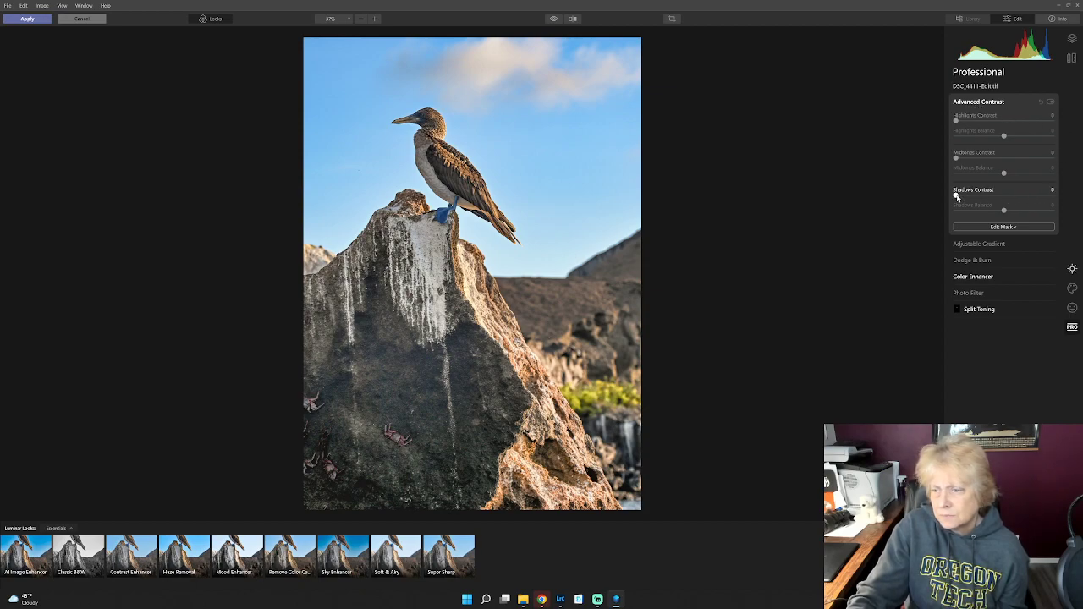
pyautogui.moveTo(958, 197)
pyautogui.mouseDown()
pyautogui.moveTo(1009, 201)
pyautogui.moveTo(955, 200)
pyautogui.mouseUp()
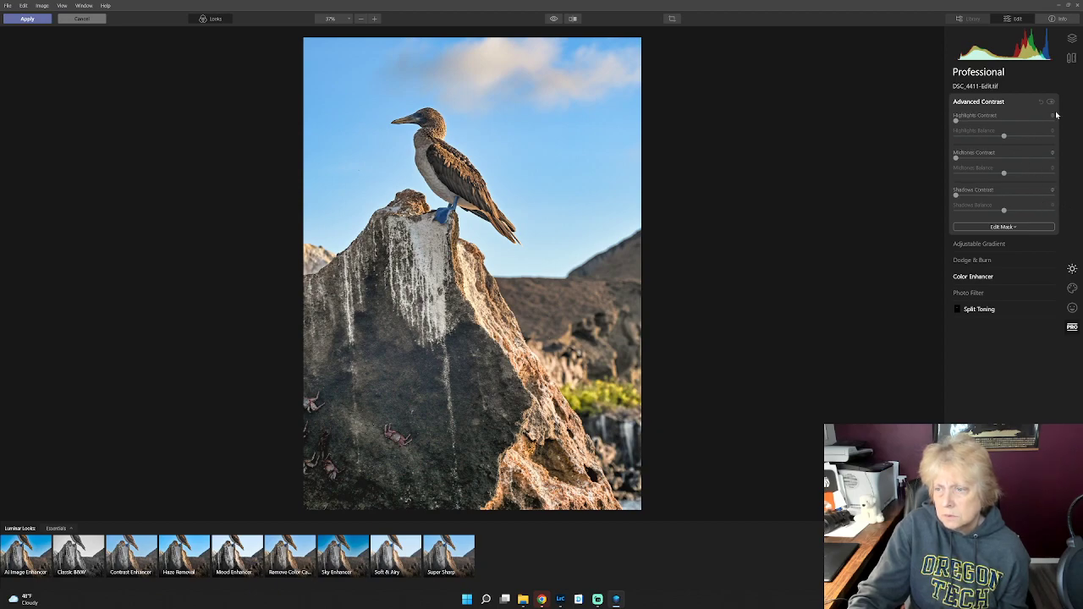
pyautogui.click(1000, 103)
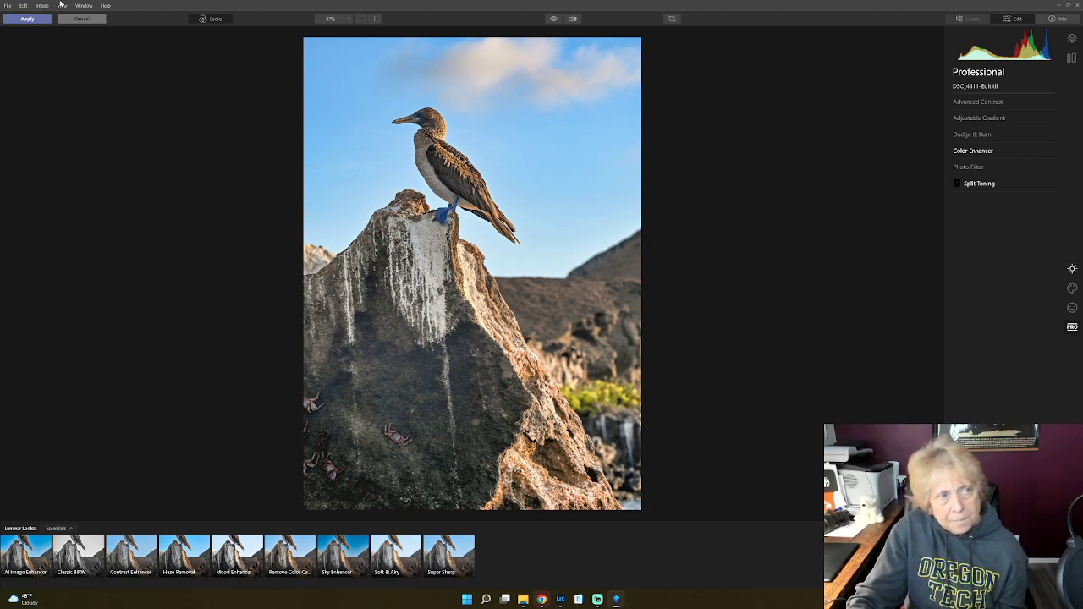
pyautogui.click(91, 20)
# Step: Confirm discarding the Luminar changes, then edit a copy of the photo in Topaz Gigapixel AI
pyautogui.click(544, 329)
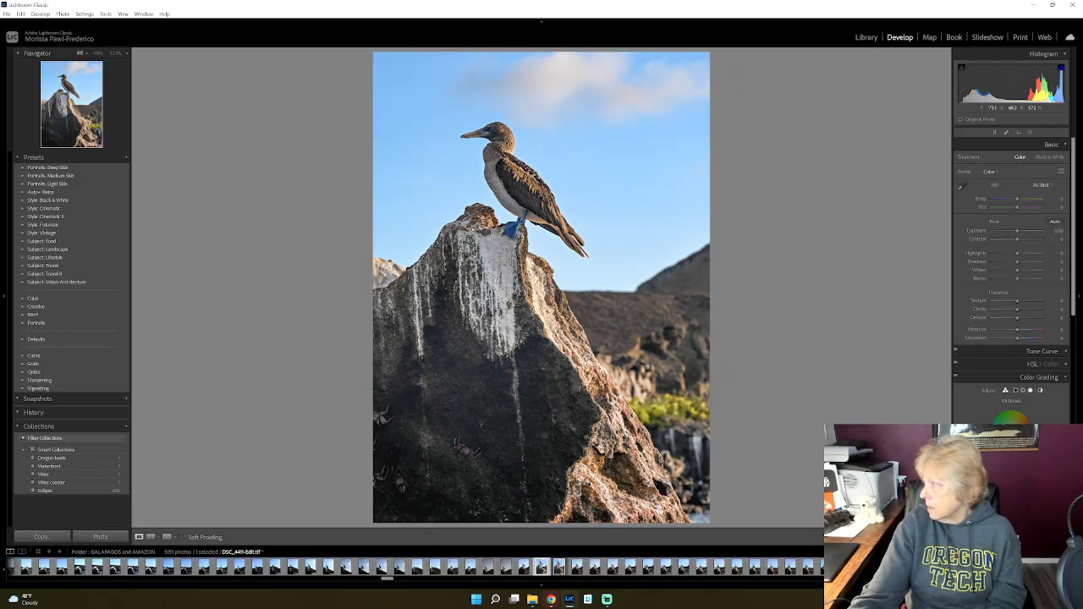
pyautogui.rightClick(552, 275)
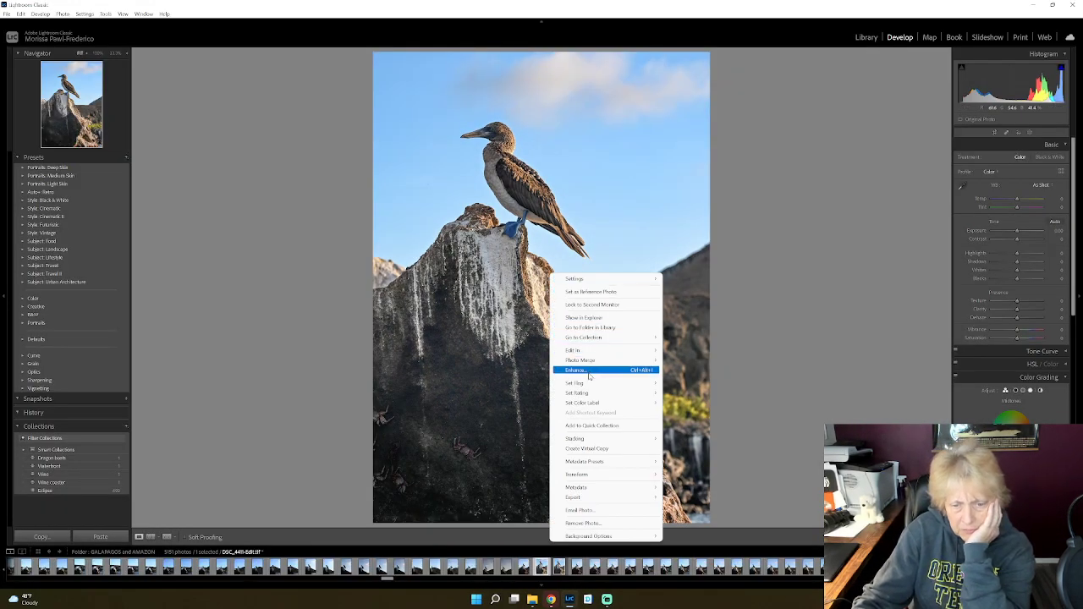
pyautogui.moveTo(626, 350)
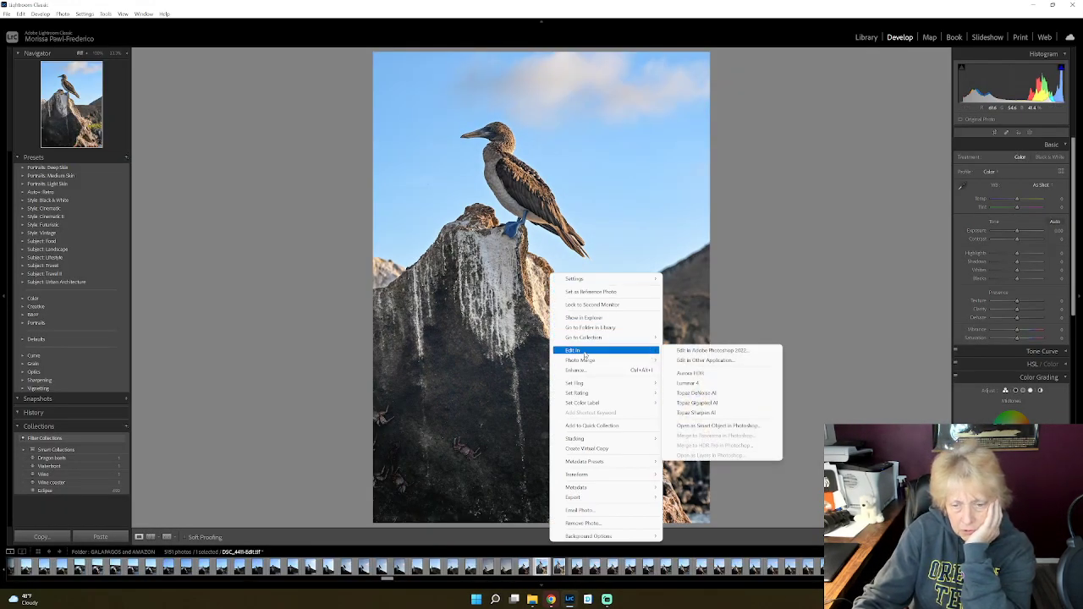
pyautogui.click(695, 403)
pyautogui.click(653, 437)
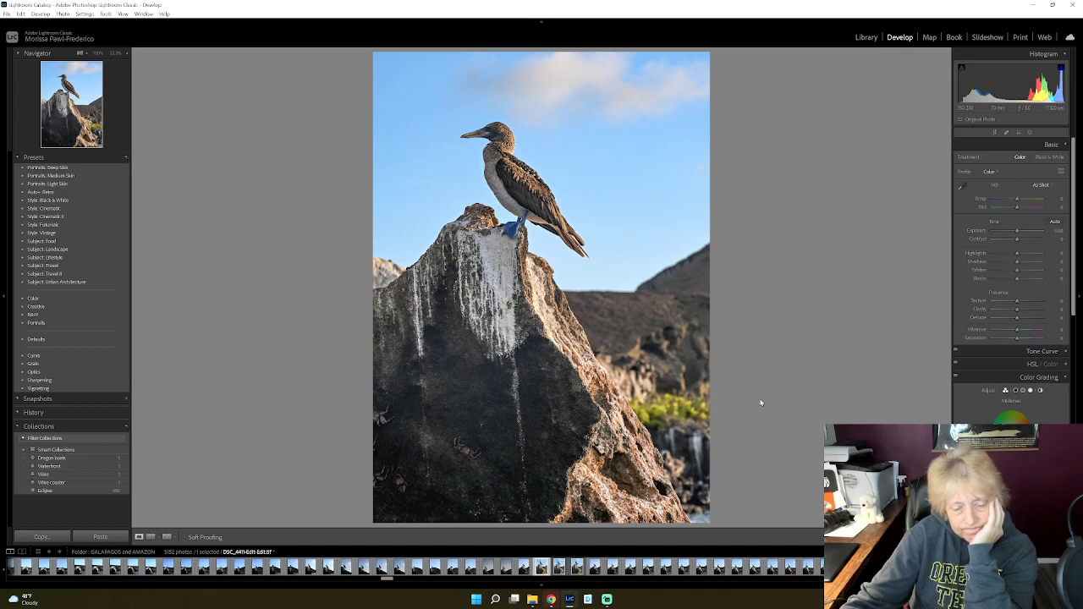
# Step: Dismiss the Edit In menu unused and collapse Color Grading so the Detail settings show
pyautogui.rightClick(509, 243)
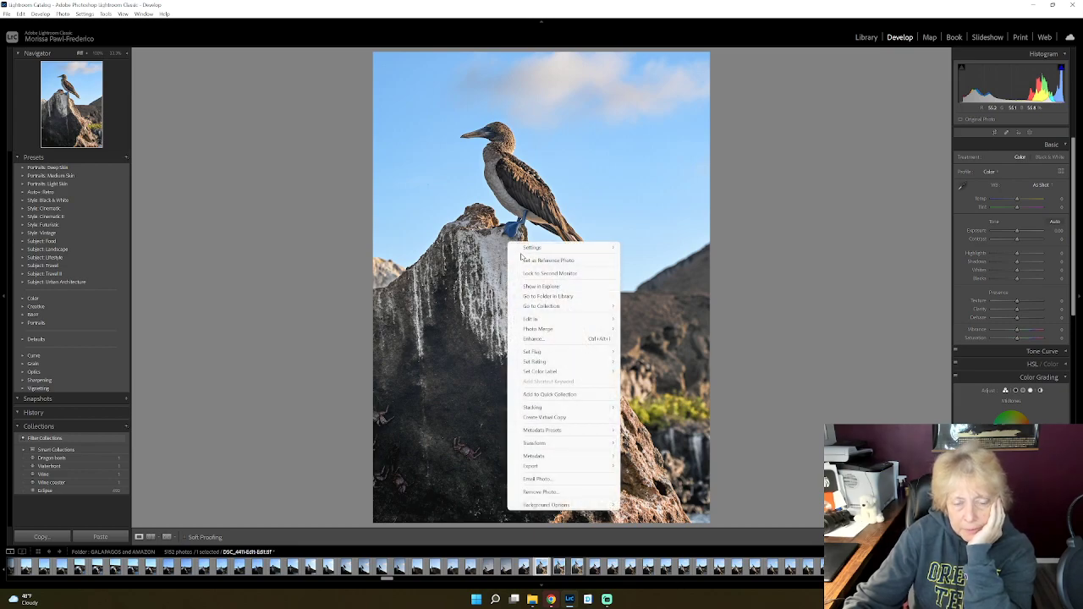
pyautogui.moveTo(545, 320)
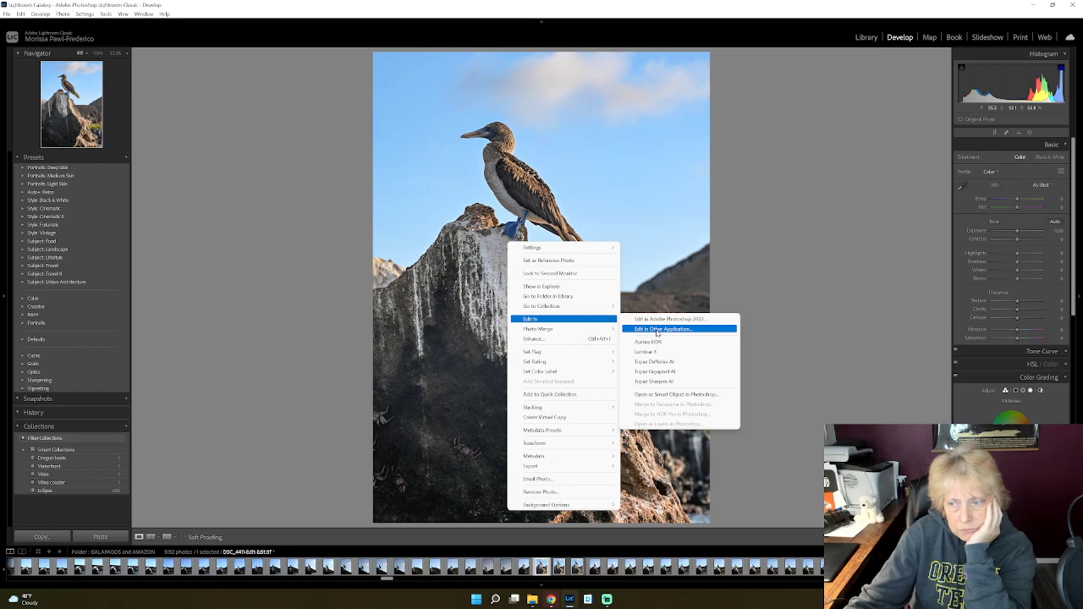
pyautogui.click(774, 333)
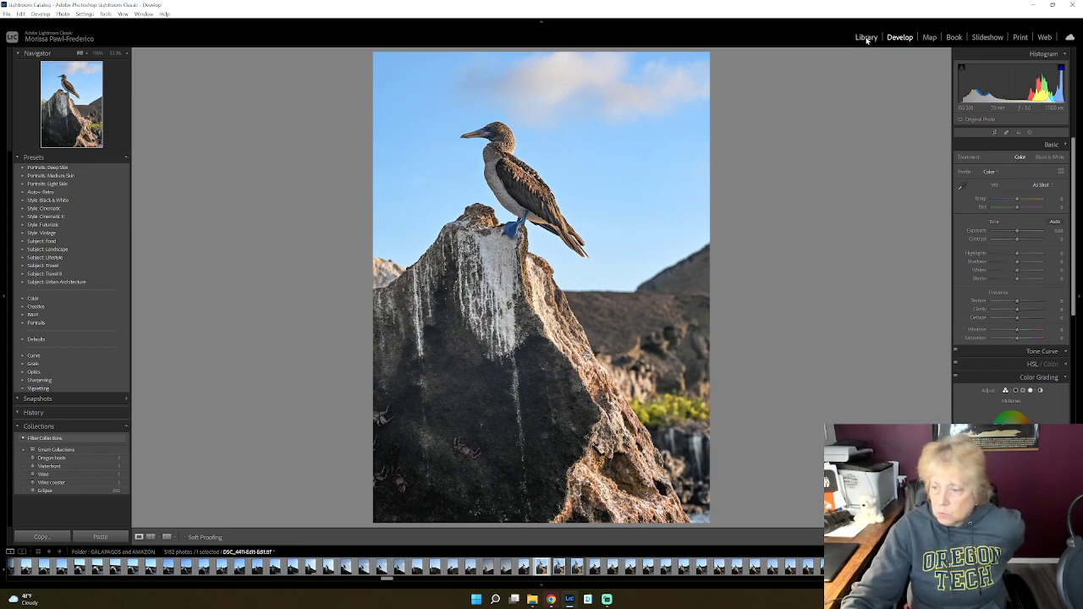
pyautogui.click(1046, 377)
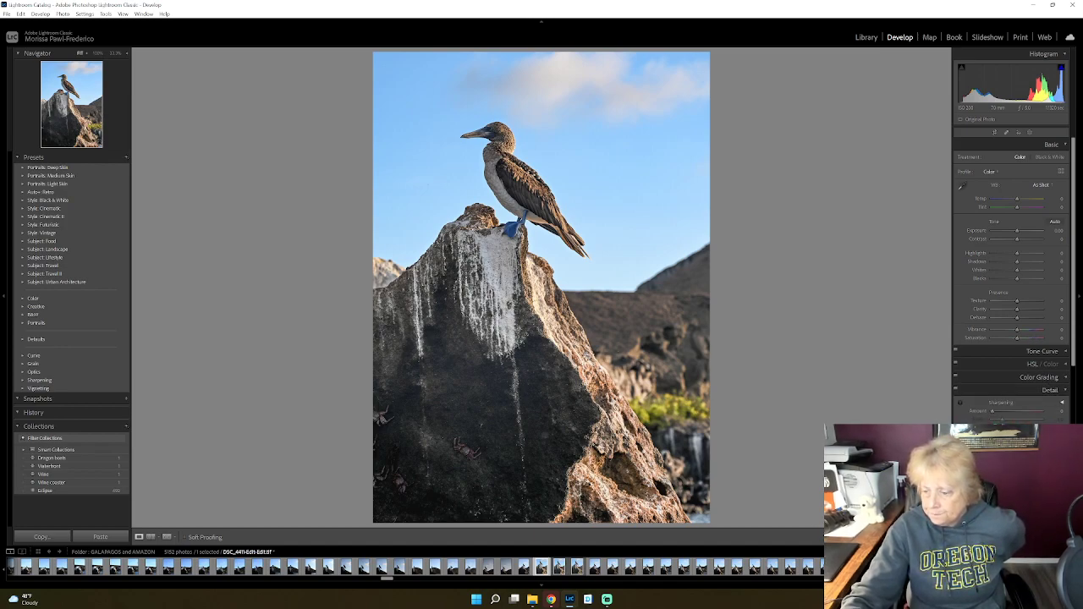
# Step: Collapse the Effects panel and move between the Calibration and Detail noise reduction settings
pyautogui.scroll(-2, 1015, 339)
pyautogui.scroll(-3, 1053, 414)
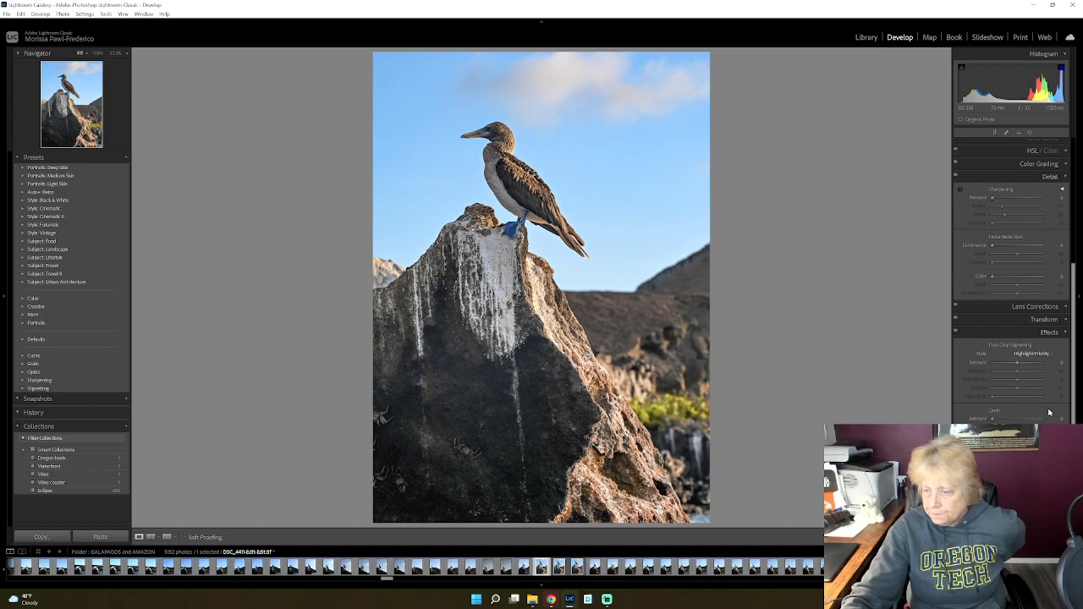
pyautogui.click(1065, 333)
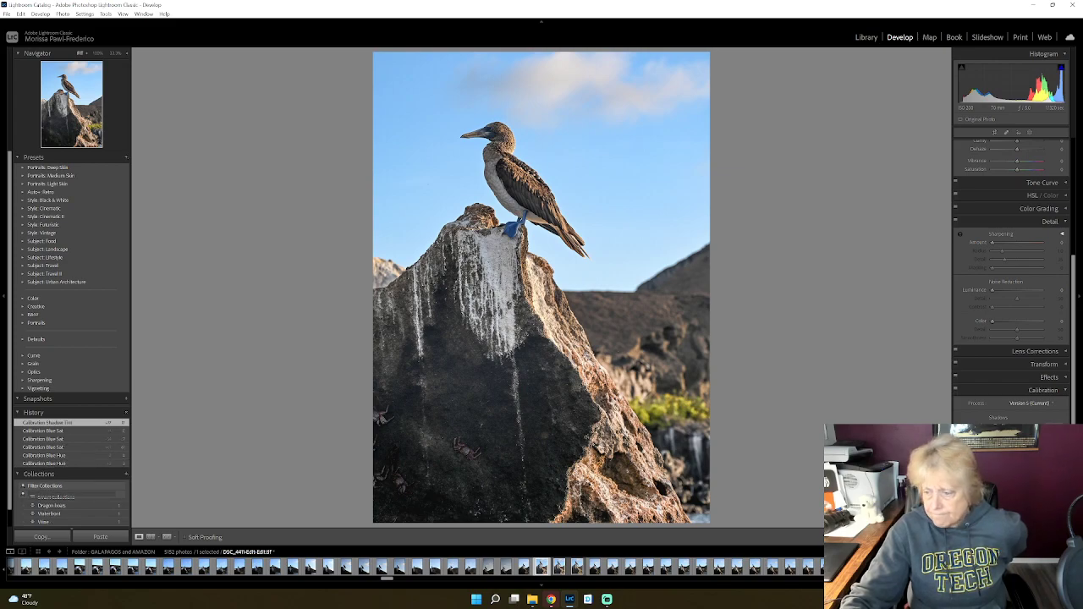
pyautogui.scroll(3, 1057, 396)
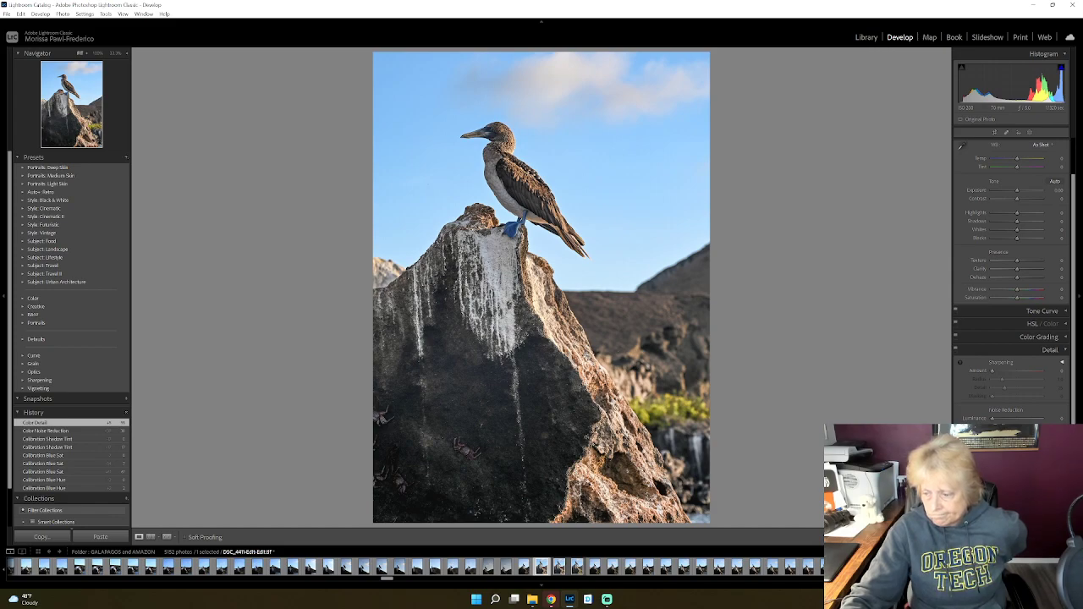
pyautogui.scroll(-3, 1012, 254)
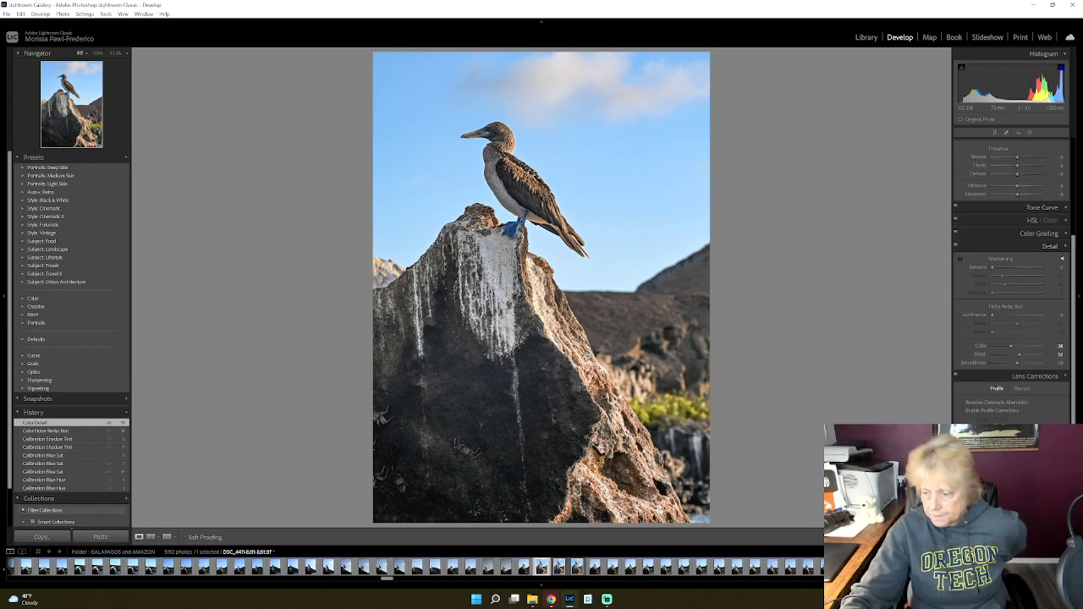
# Step: Enable Remove Chromatic Aberration and Lens Profile Corrections
pyautogui.click(961, 402)
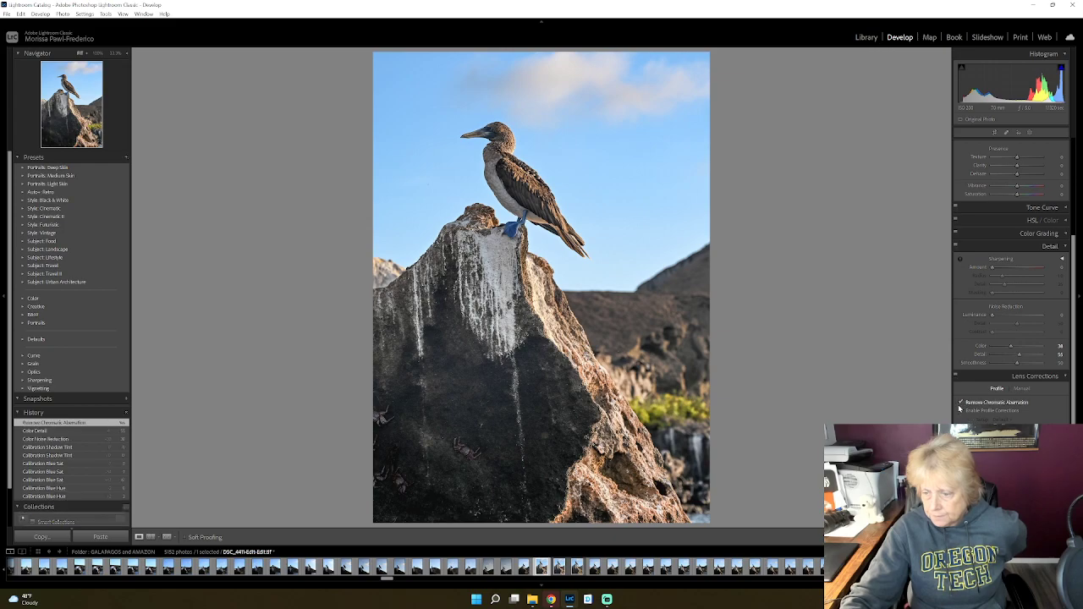
pyautogui.click(961, 411)
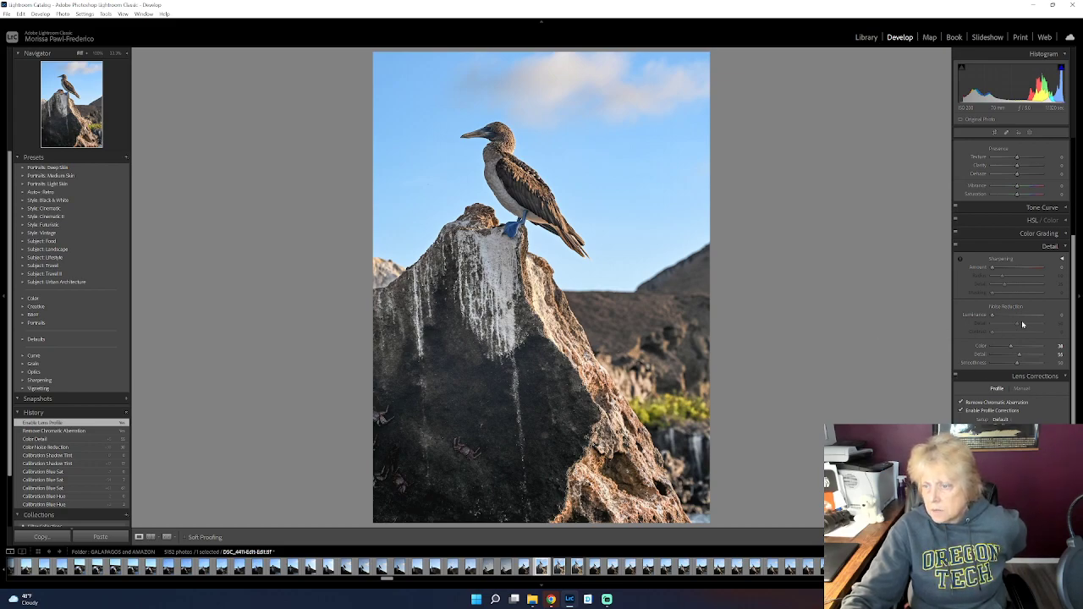
pyautogui.scroll(4, 1022, 320)
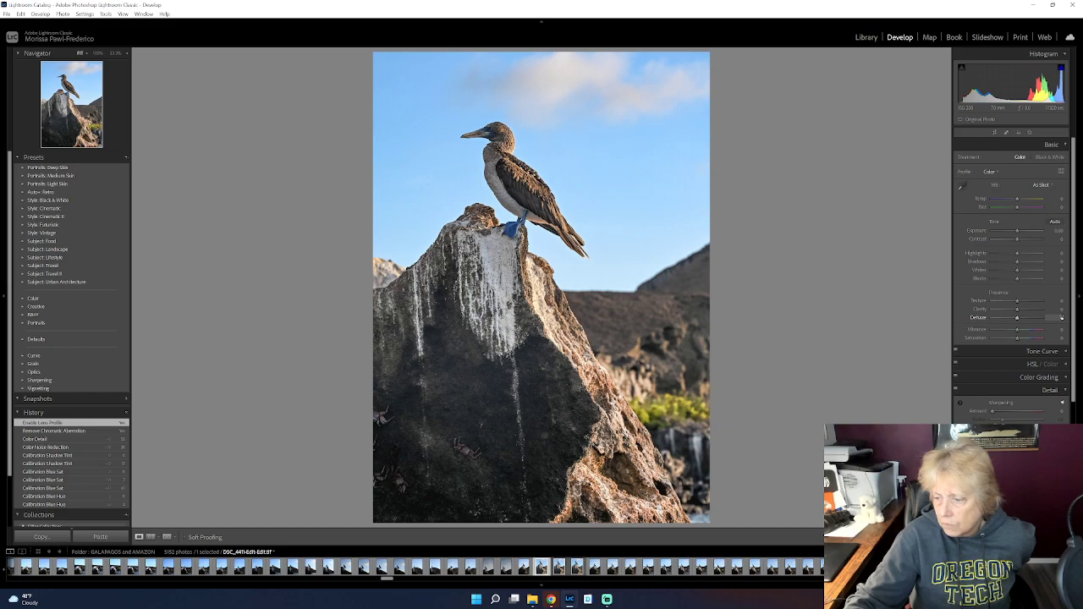
# Step: Collapse Color Grading and expand the HSL / Color panel
pyautogui.click(1062, 379)
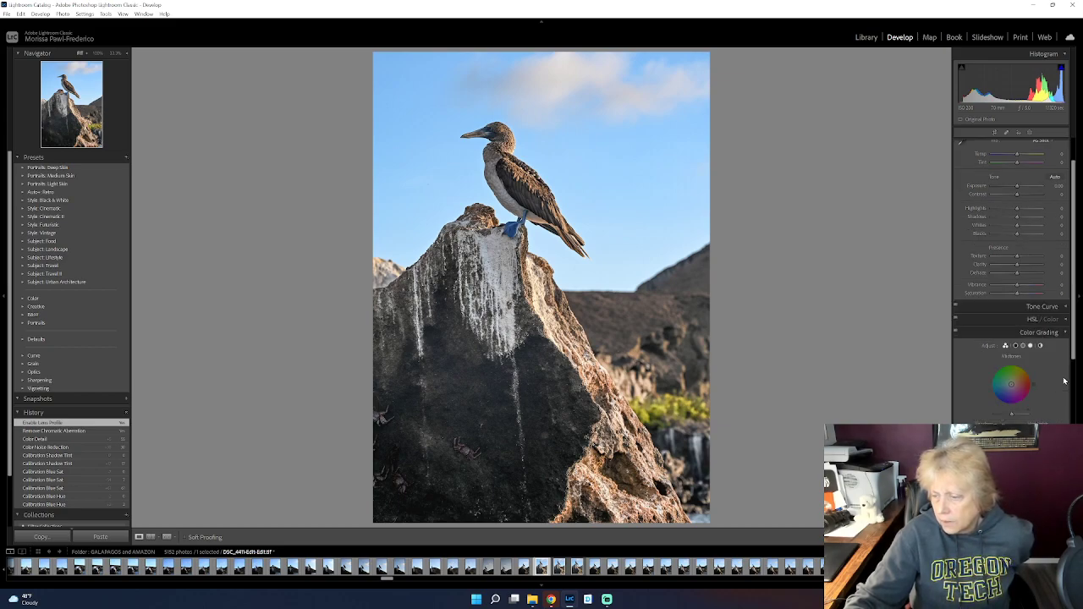
pyautogui.click(1064, 333)
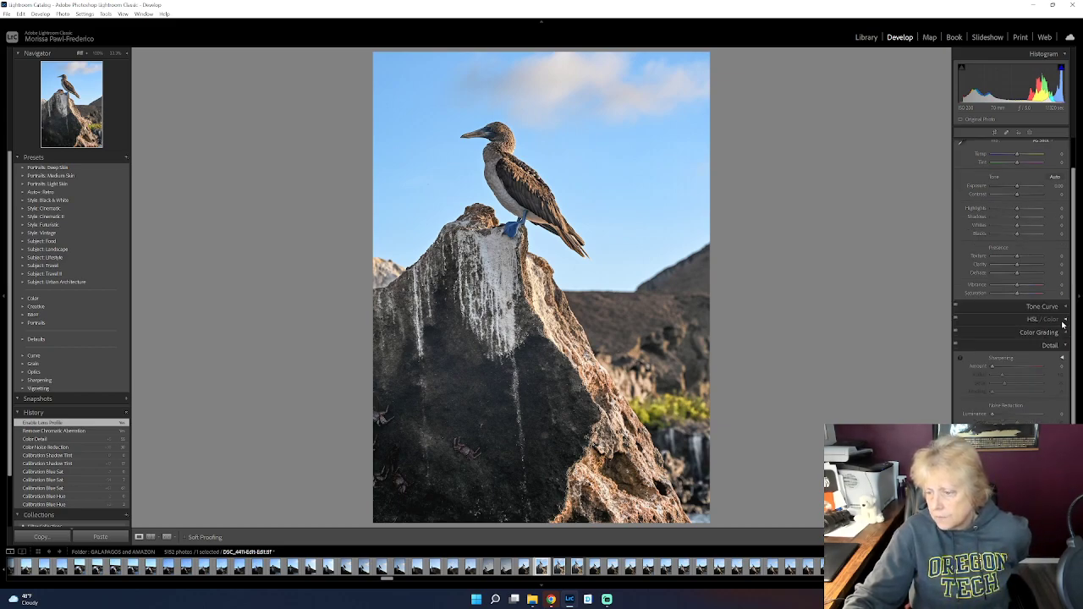
pyautogui.click(1064, 321)
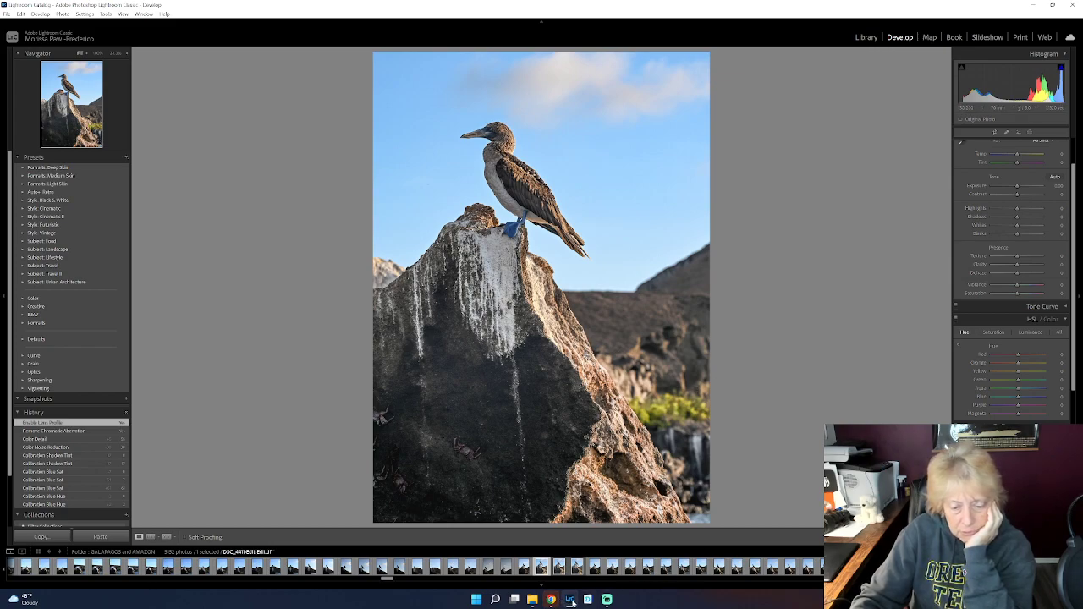
pyautogui.moveTo(572, 602)
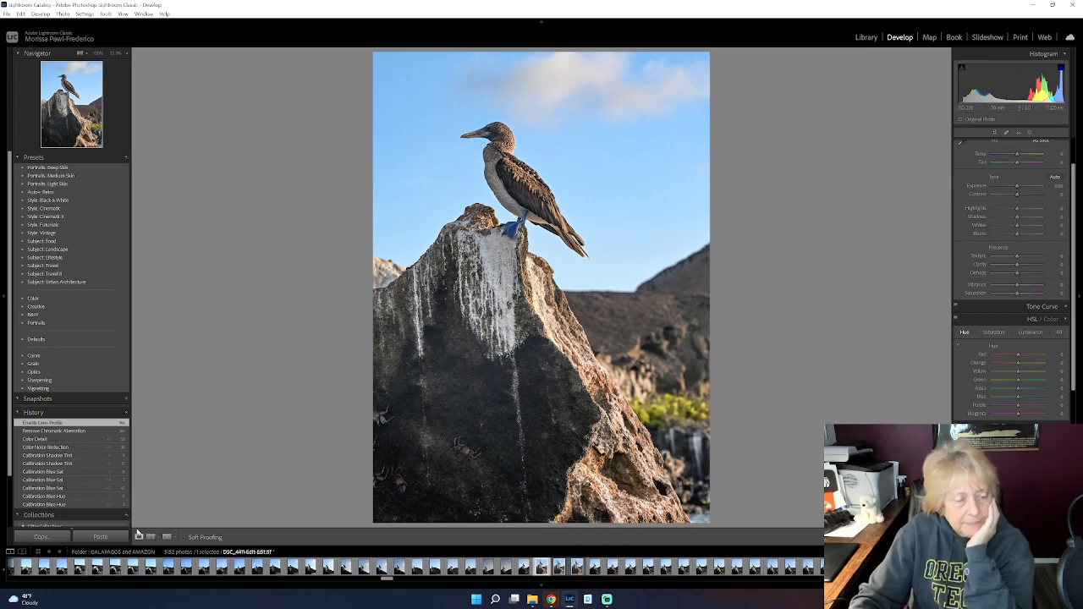
# Step: Pick the booby-on-rock photo DSC_4418.JPG in the Library grid and open it in Develop
pyautogui.click(865, 37)
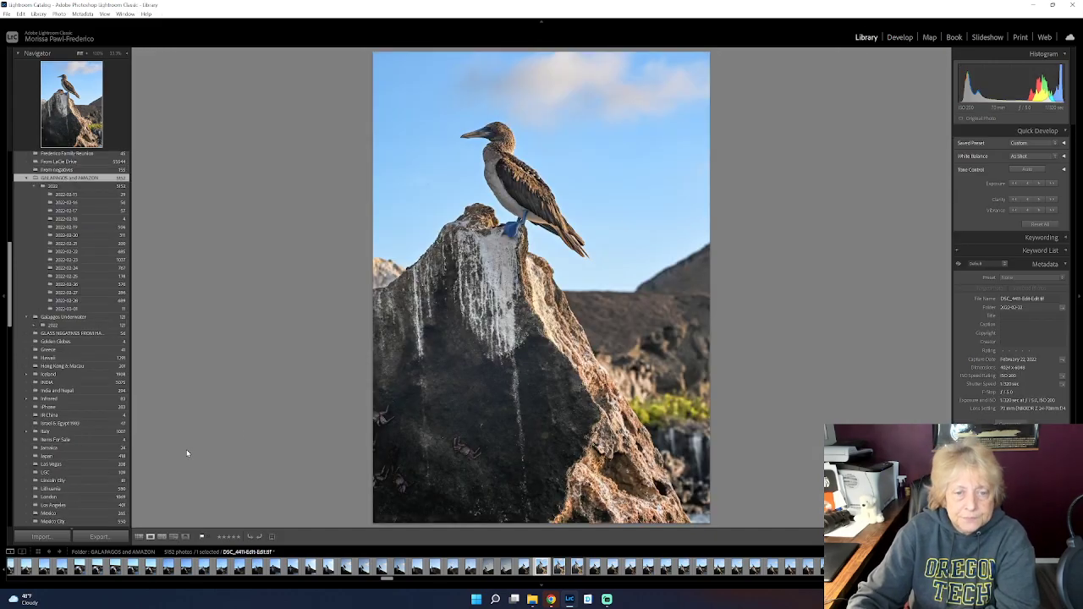
pyautogui.click(139, 537)
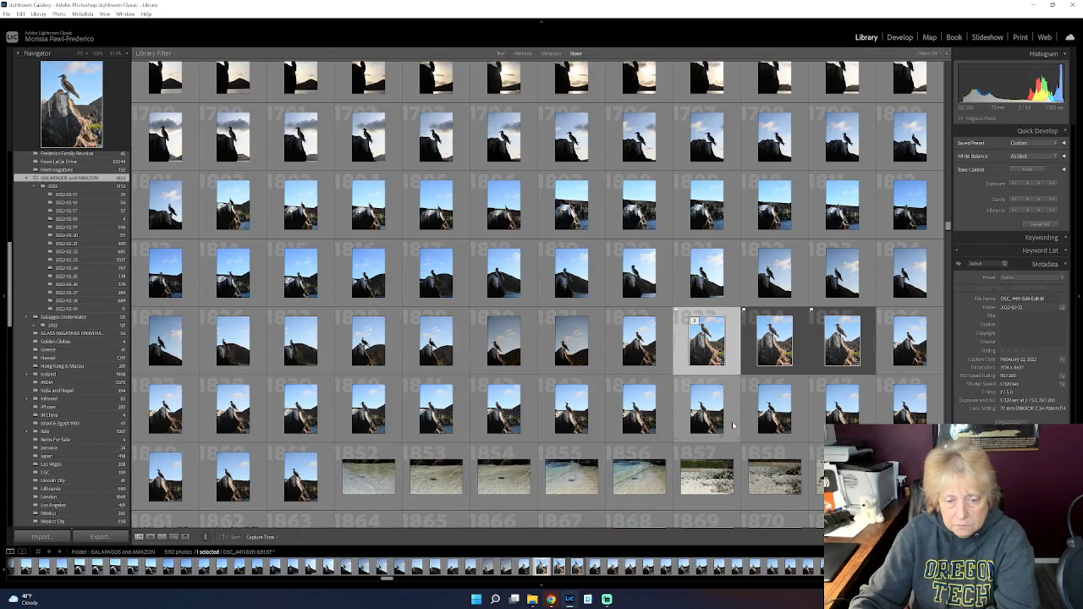
pyautogui.doubleClick(508, 411)
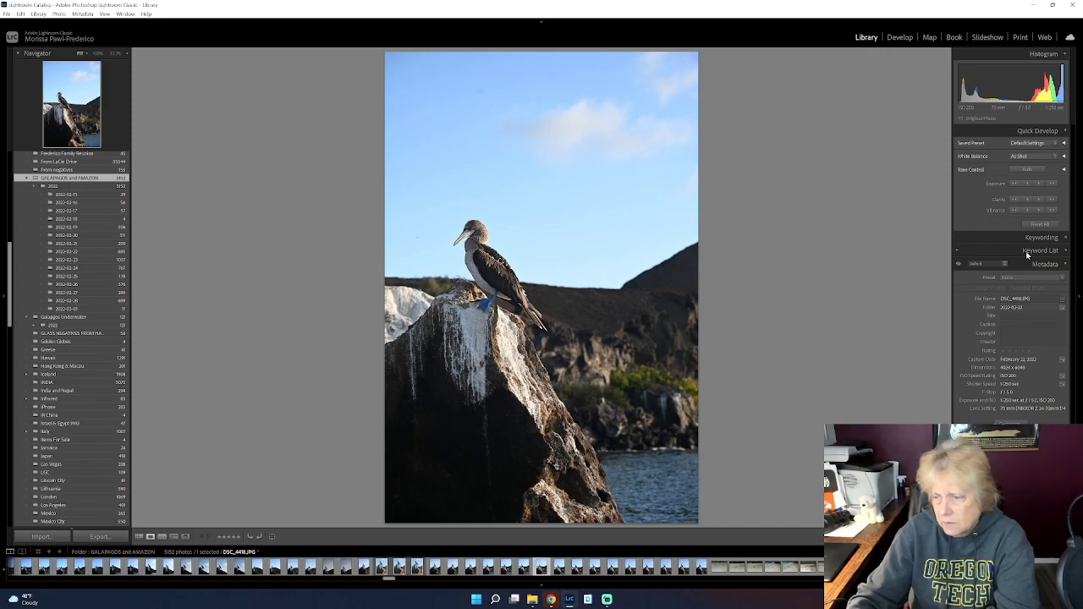
pyautogui.click(1066, 132)
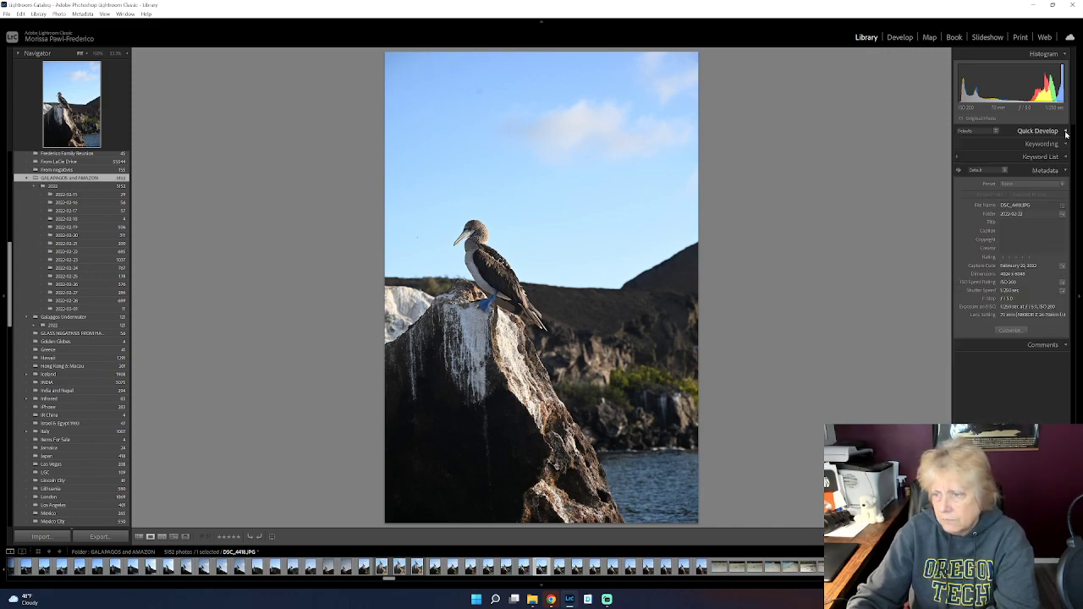
pyautogui.click(1065, 132)
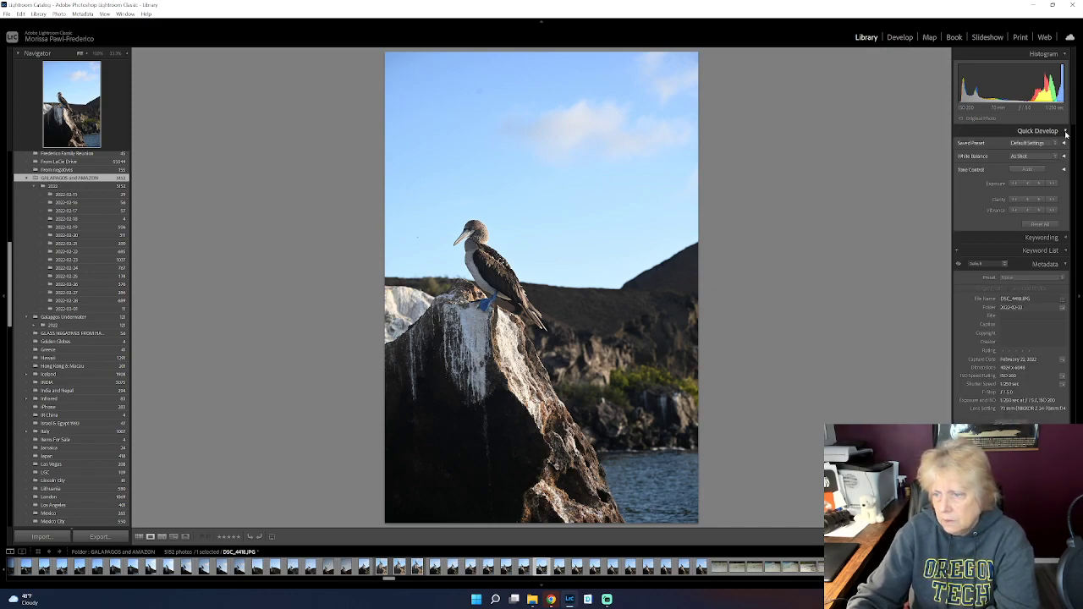
pyautogui.click(900, 37)
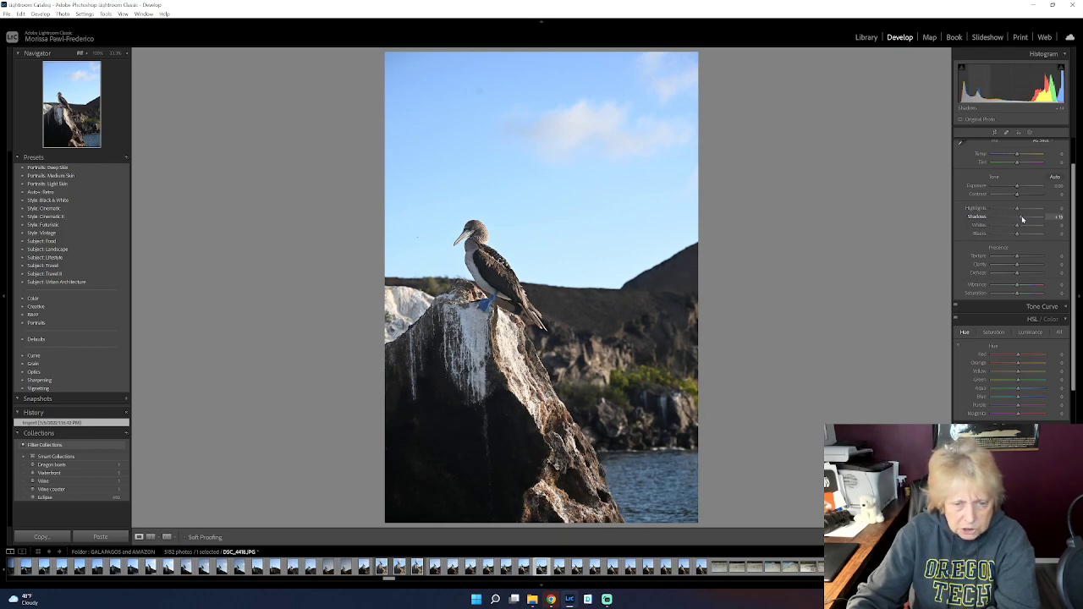
# Step: Lift the Shadows on DSC_4418 and crop it in from the top-right and bottom
pyautogui.moveTo(1018, 218); pyautogui.dragTo(1043, 217)
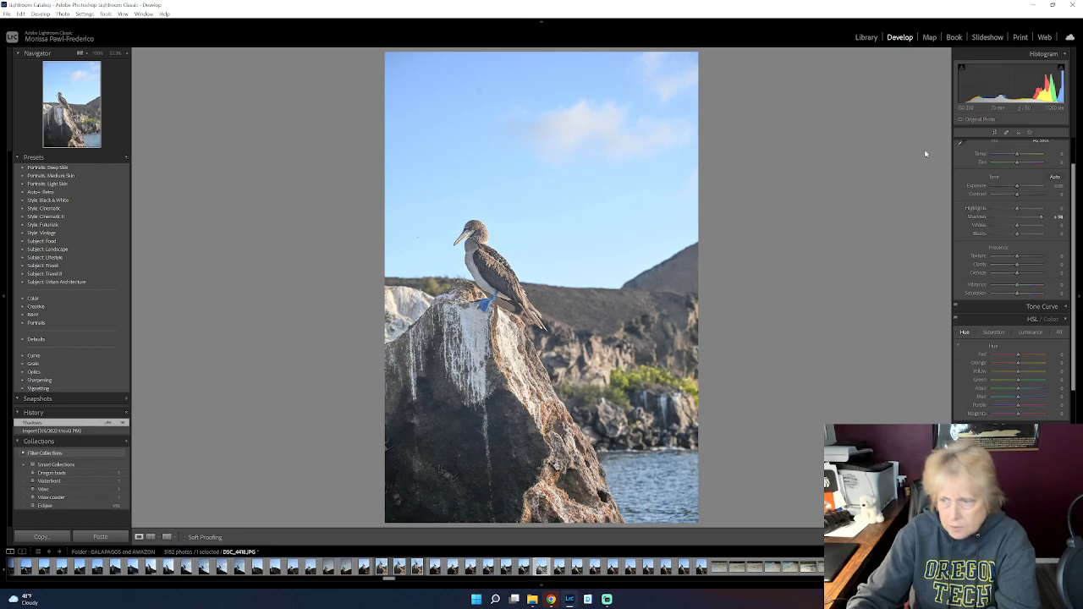
pyautogui.click(995, 133)
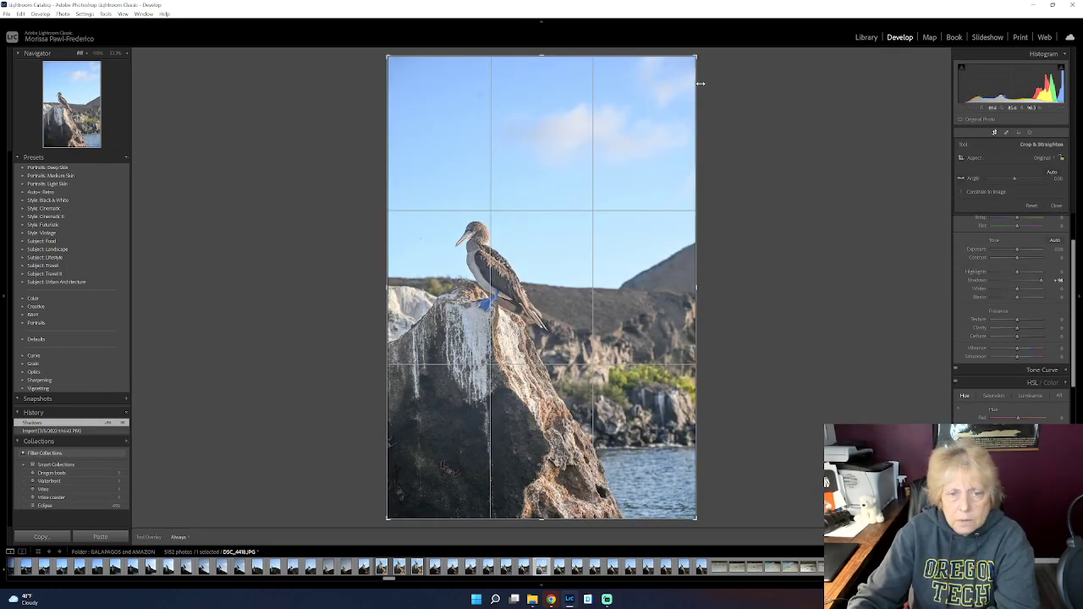
pyautogui.moveTo(696, 56); pyautogui.dragTo(686, 86)
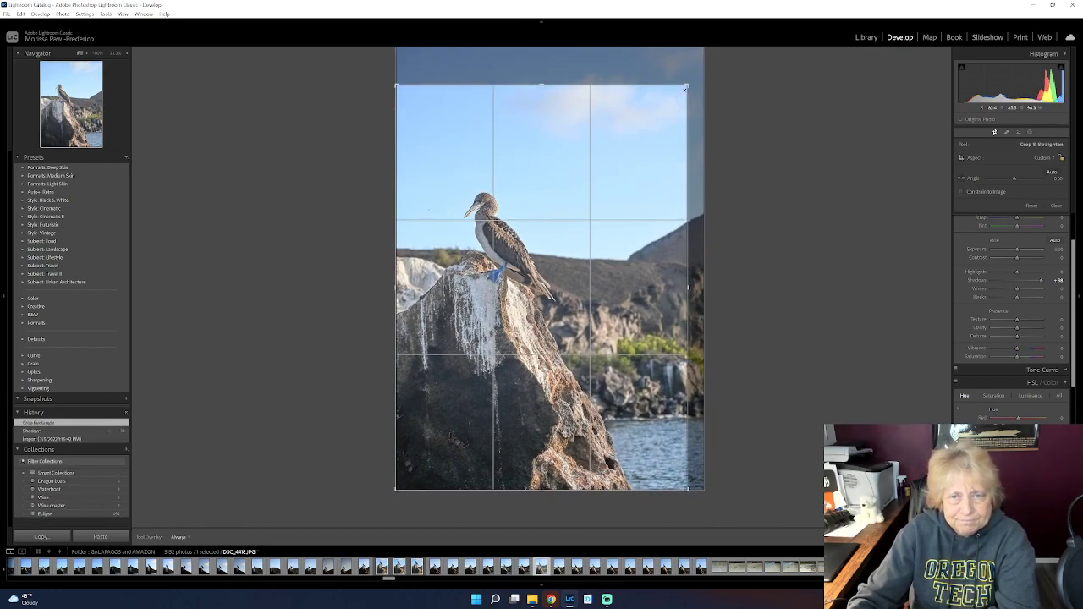
pyautogui.moveTo(687, 86); pyautogui.dragTo(687, 88)
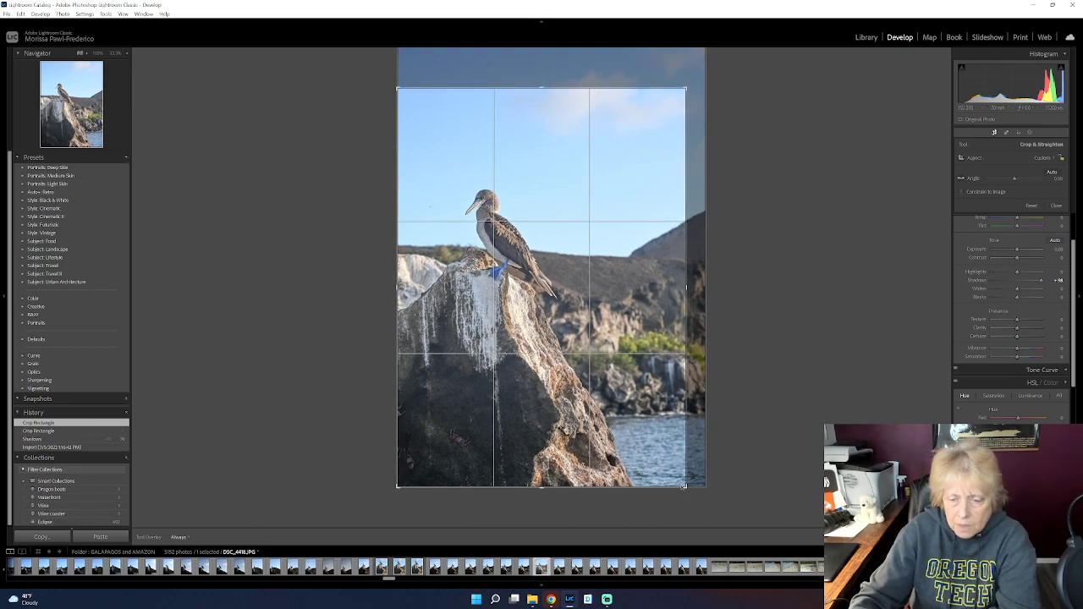
pyautogui.moveTo(685, 487); pyautogui.dragTo(685, 483)
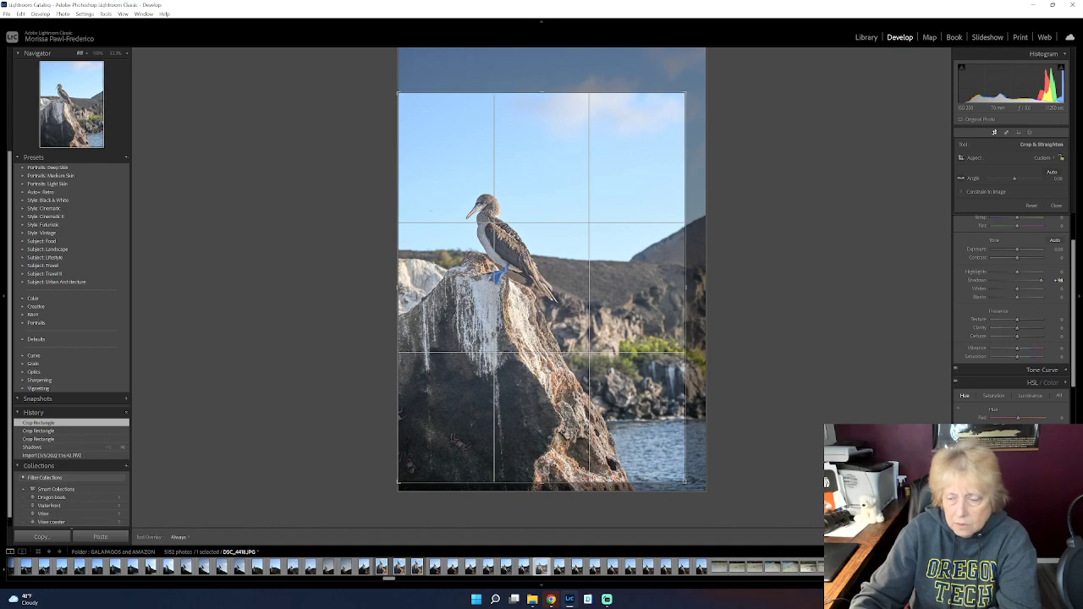
pyautogui.press('Return')
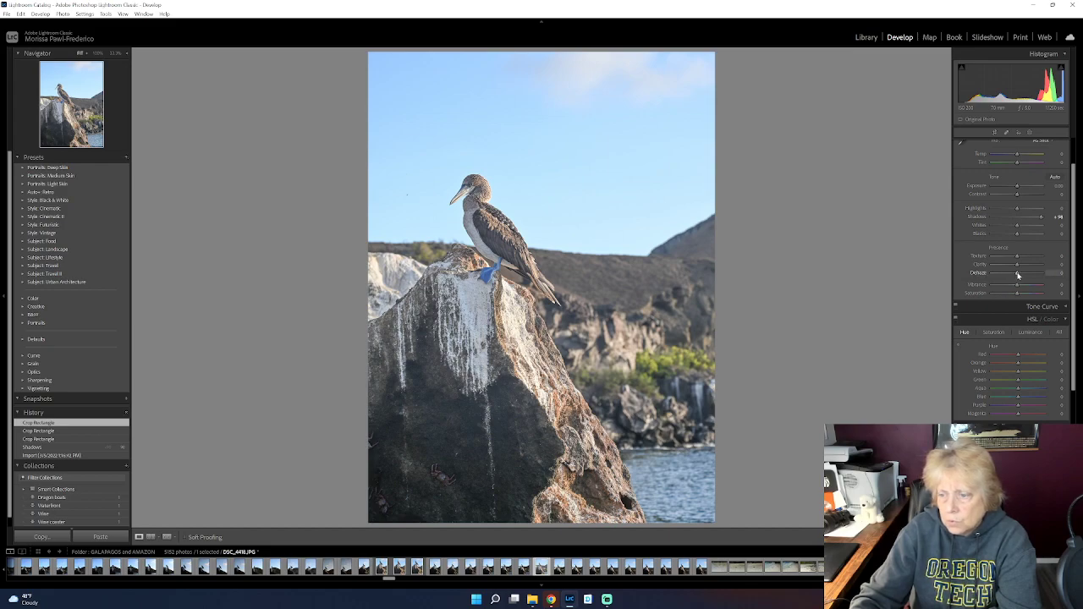
# Step: Add Dehaze, Vibrance and Saturation to the booby photo in the Basic panel
pyautogui.moveTo(1018, 275); pyautogui.dragTo(1021, 275)
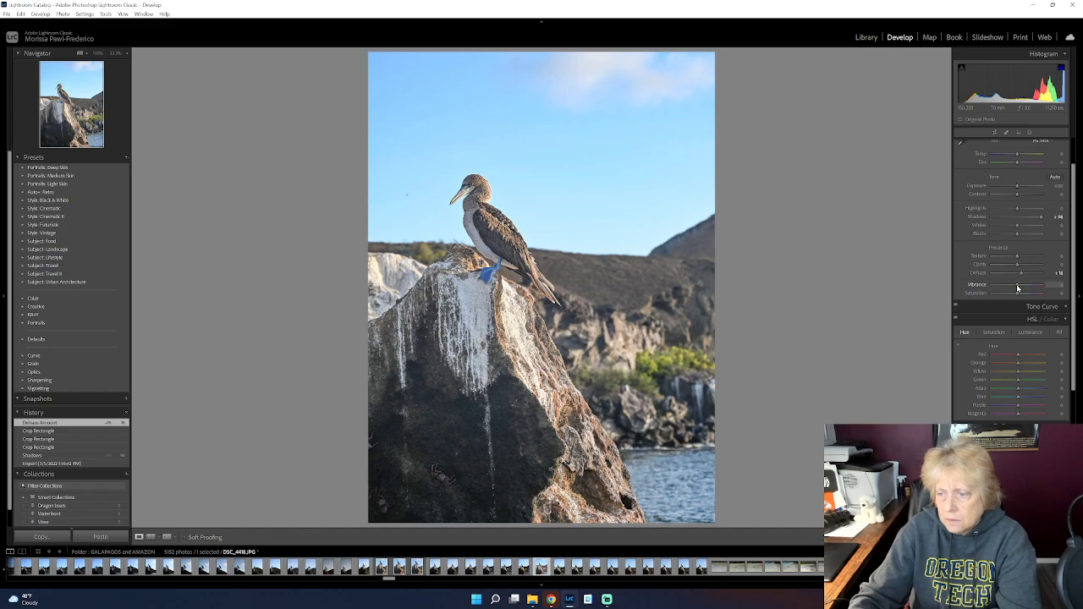
pyautogui.moveTo(1018, 288); pyautogui.dragTo(1021, 296)
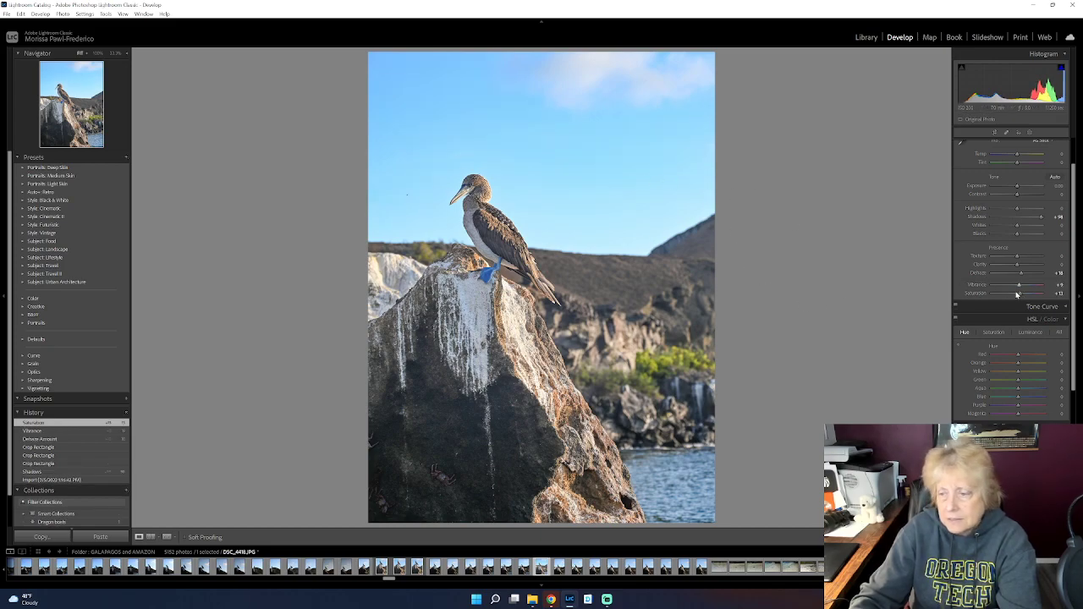
pyautogui.moveTo(1018, 289); pyautogui.dragTo(1019, 289)
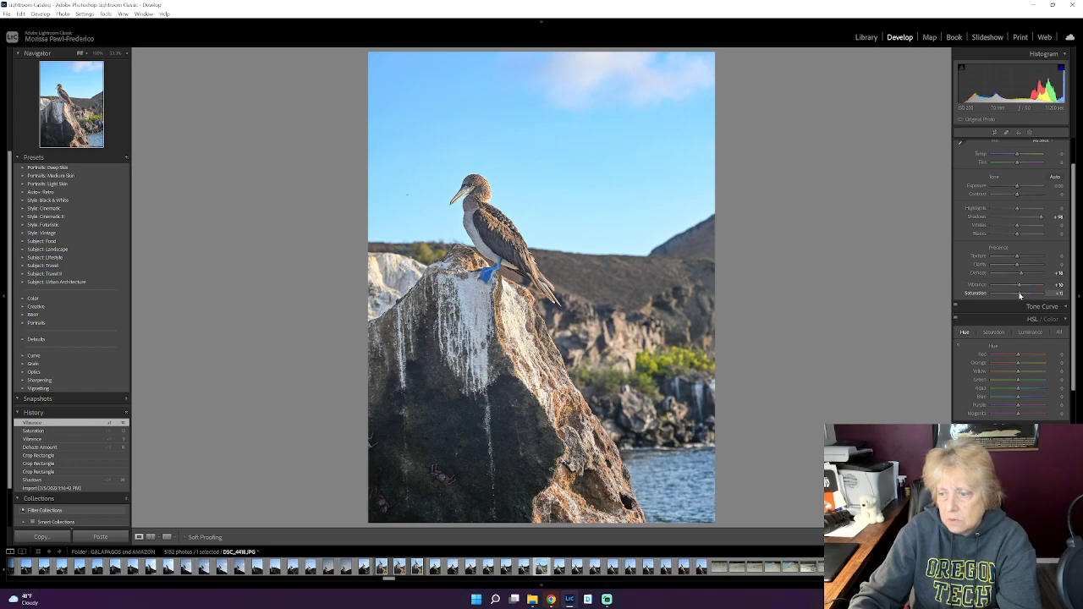
pyautogui.moveTo(1020, 296); pyautogui.dragTo(1021, 287)
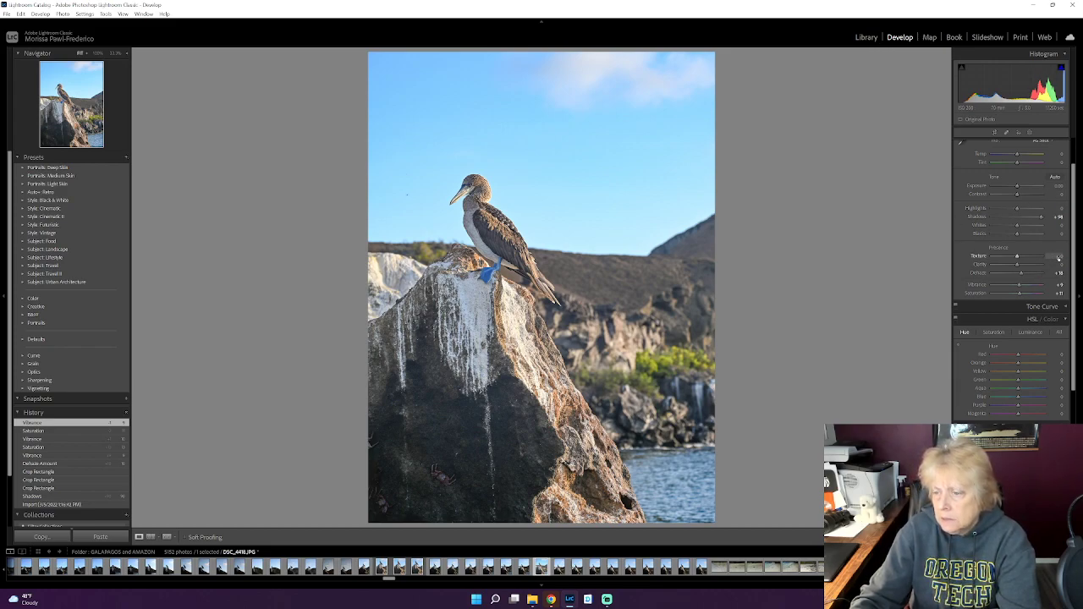
# Step: Raise the Blacks and lower the Exposure slightly
pyautogui.click(1013, 233)
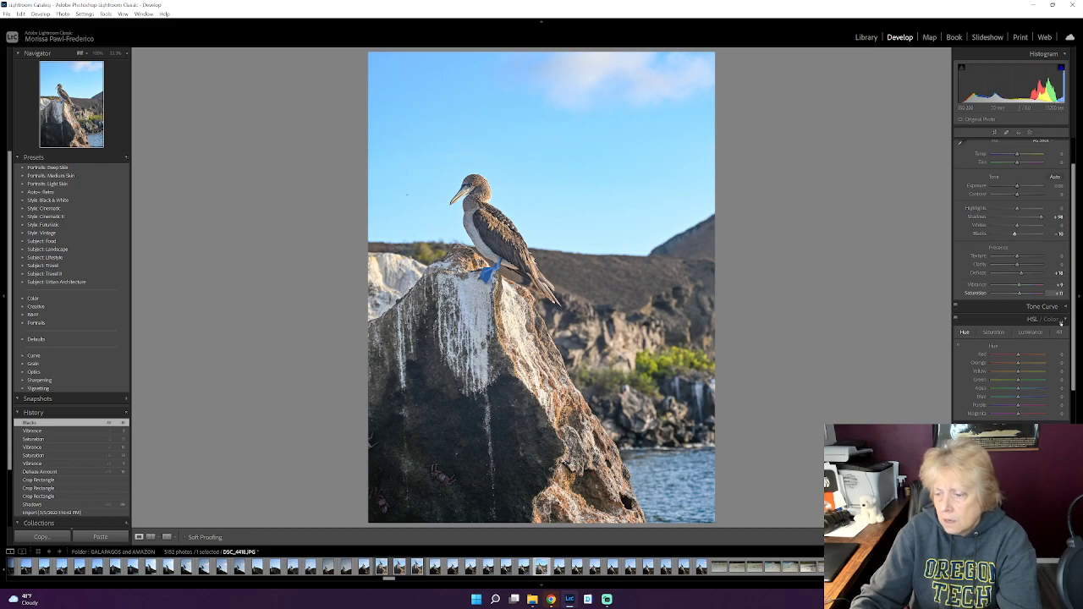
pyautogui.moveTo(1017, 190); pyautogui.dragTo(1016, 191)
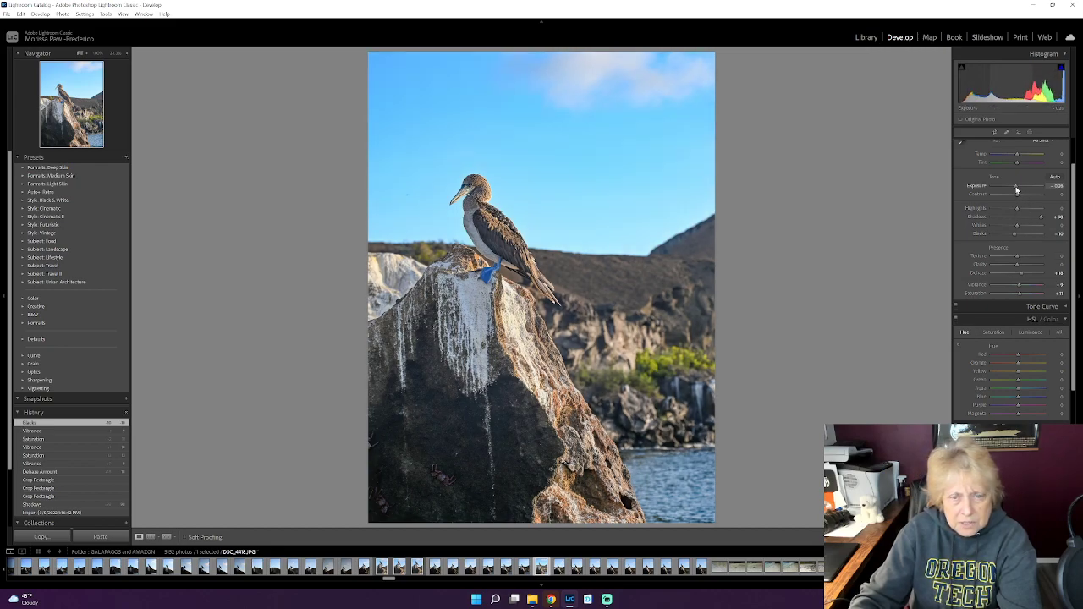
pyautogui.moveTo(1016, 189); pyautogui.dragTo(1017, 197)
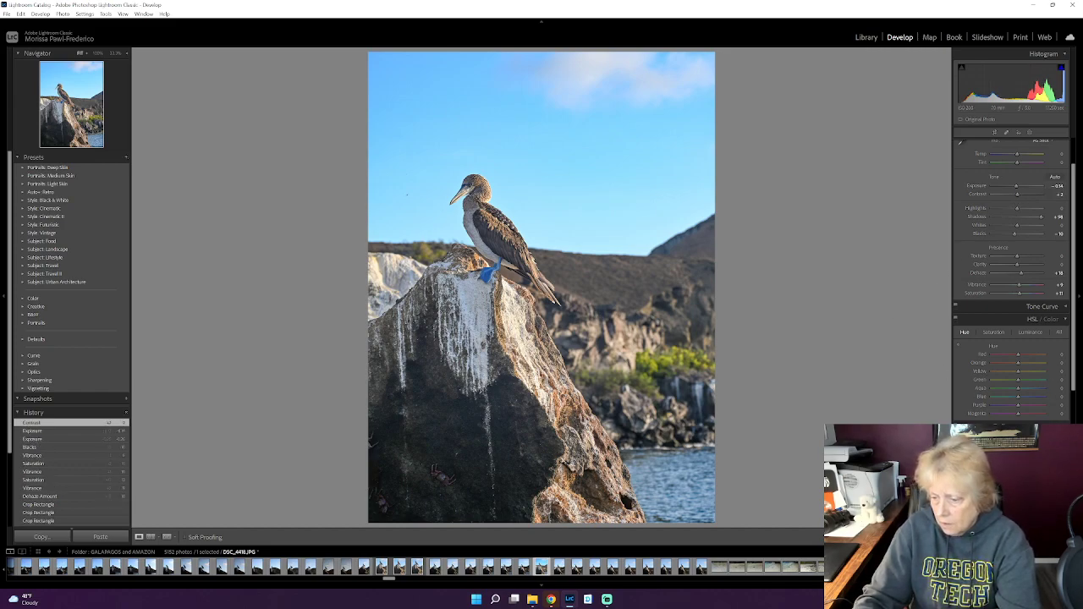
# Step: Send a copy of DSC_4418 with Lightroom adjustments to Photoshop 2022
pyautogui.rightClick(487, 227)
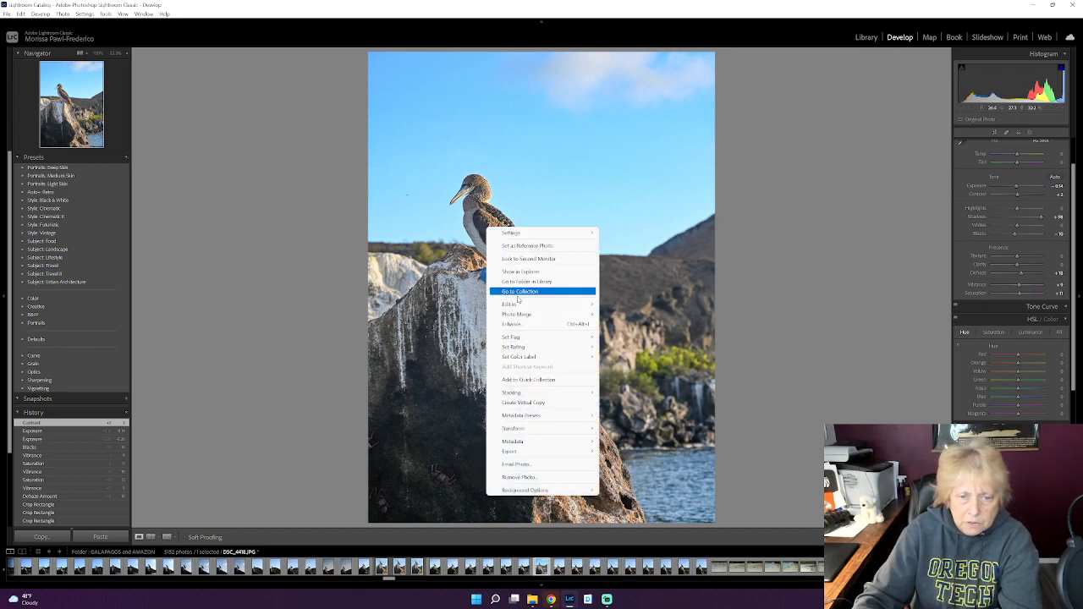
pyautogui.moveTo(518, 305)
pyautogui.click(630, 304)
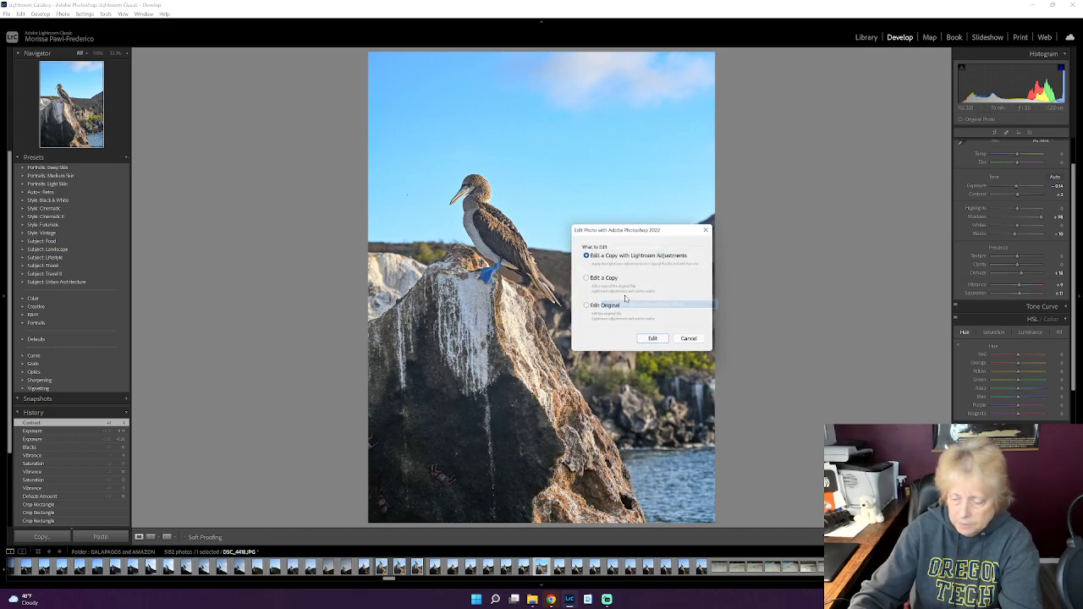
pyautogui.click(650, 342)
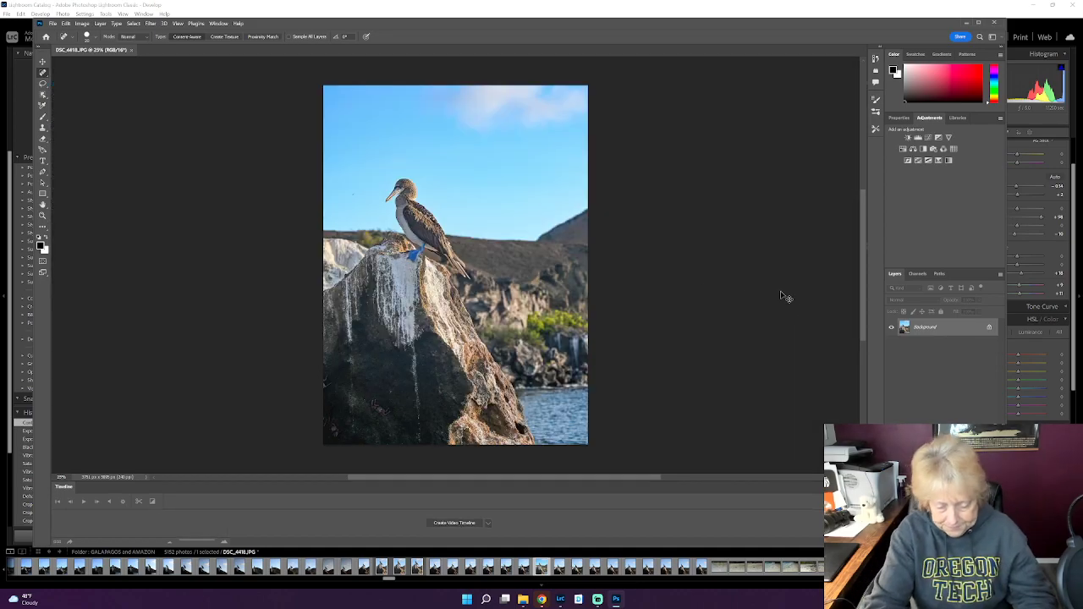
# Step: At 50% zoom, enlarge the Spot Healing Brush and heal the spot in the sky
pyautogui.hotkey('ctrl', '+')
pyautogui.hotkey('ctrl', '+')
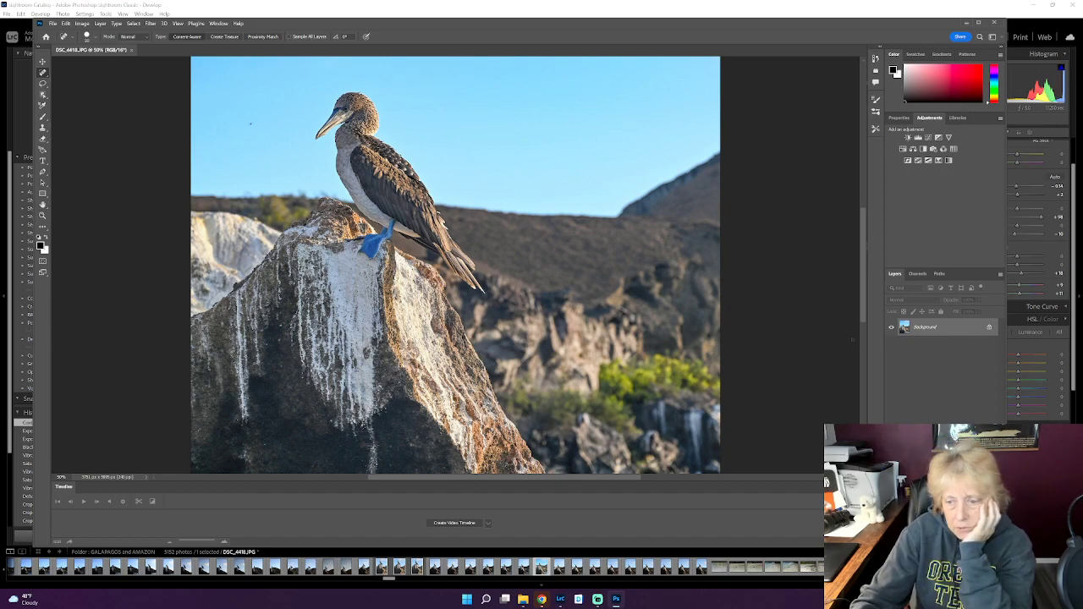
pyautogui.scroll(3, 858, 245)
pyautogui.scroll(-1, 860, 264)
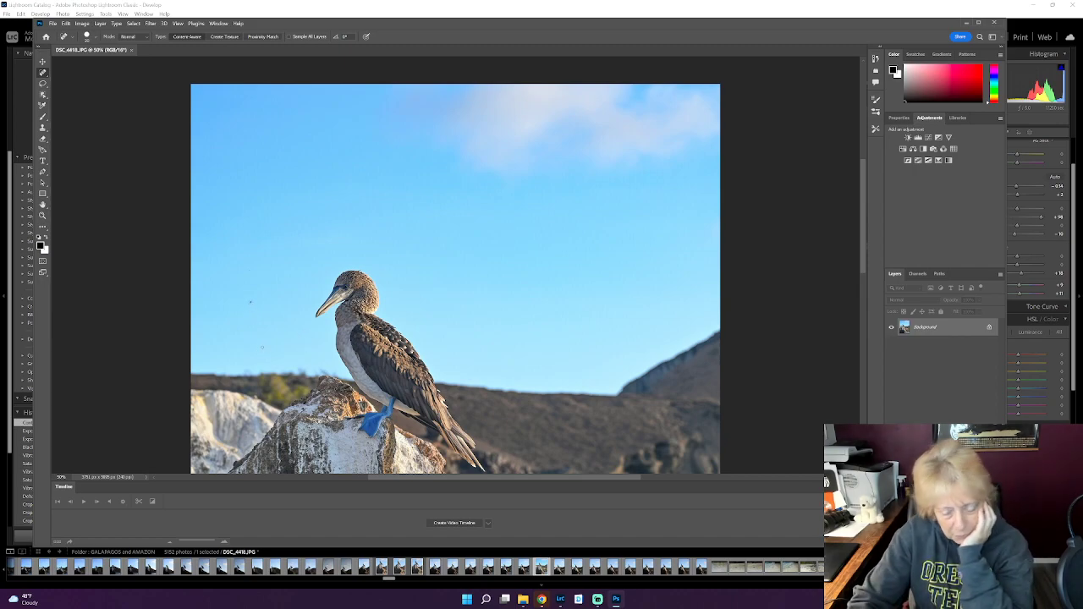
pyautogui.press(']')
pyautogui.press(']')
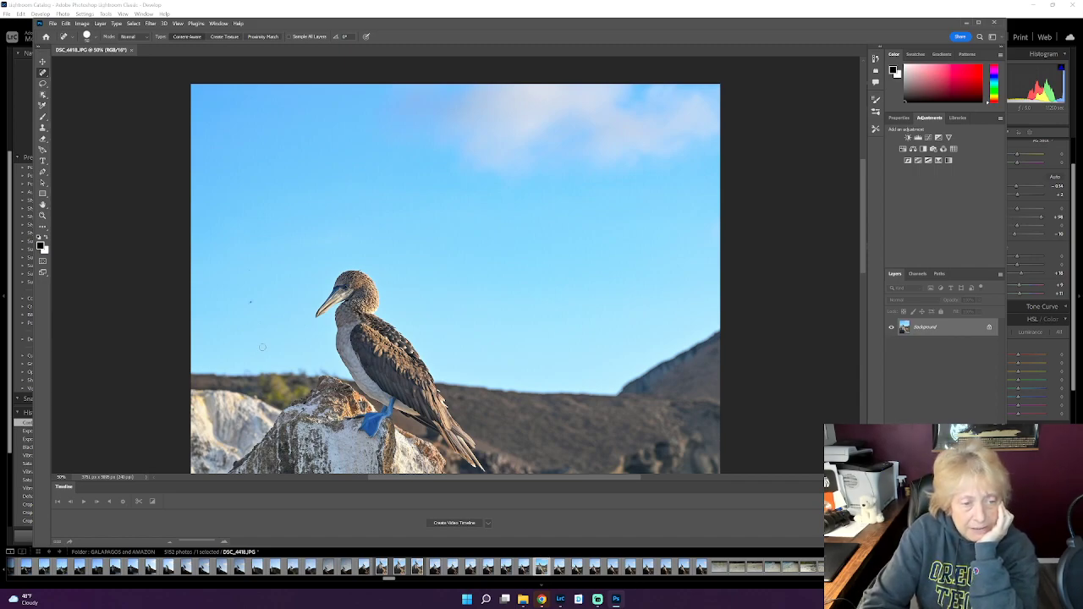
pyautogui.click(247, 302)
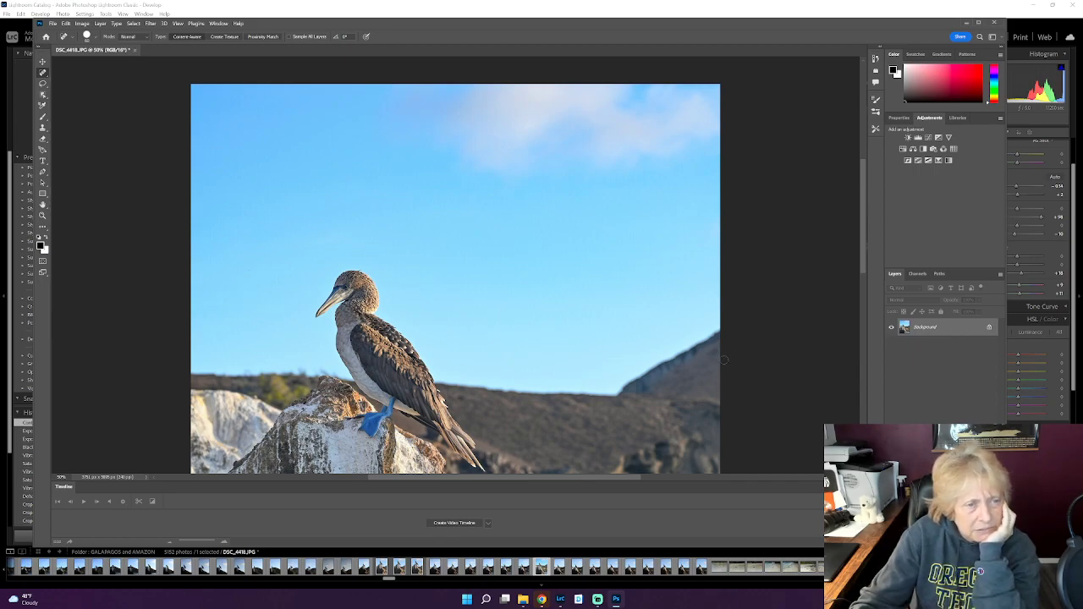
# Step: Scroll down to inspect the rock and the small crabs on it
pyautogui.scroll(-2, 753, 360)
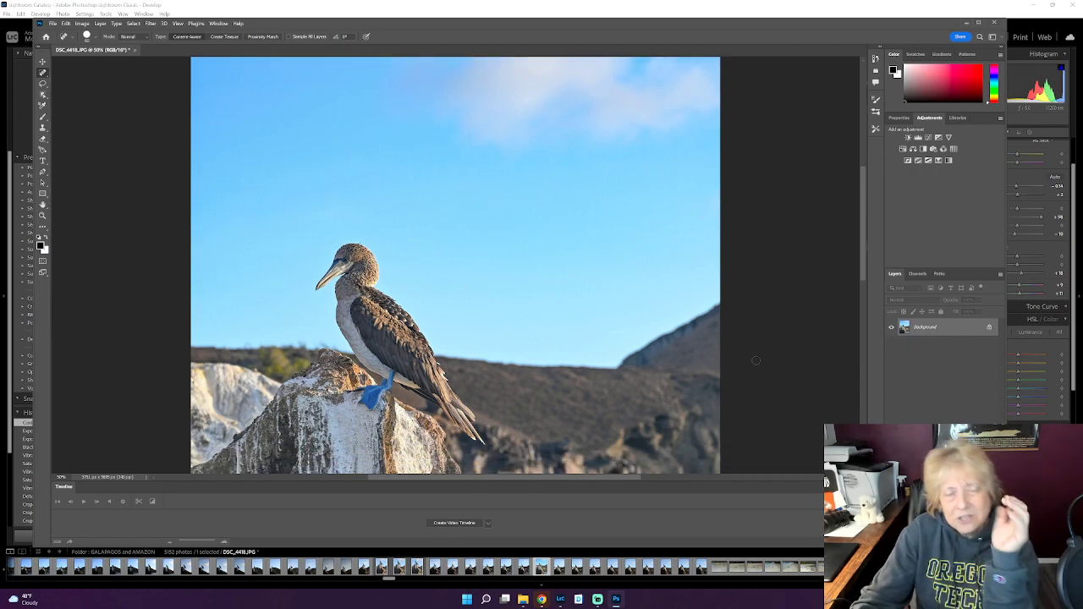
pyautogui.scroll(-2, 755, 360)
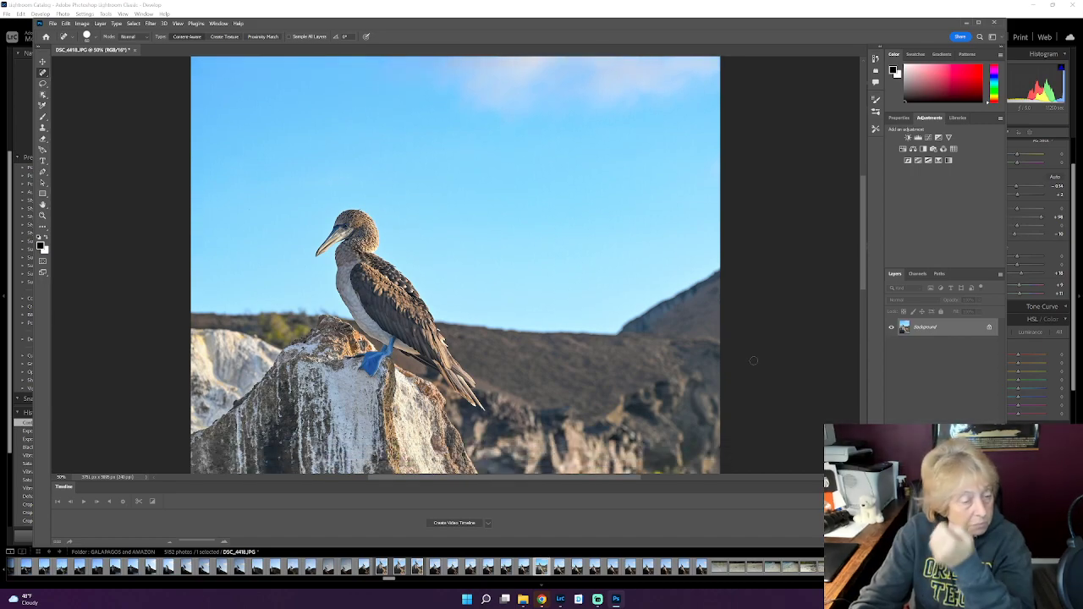
pyautogui.scroll(-3, 754, 361)
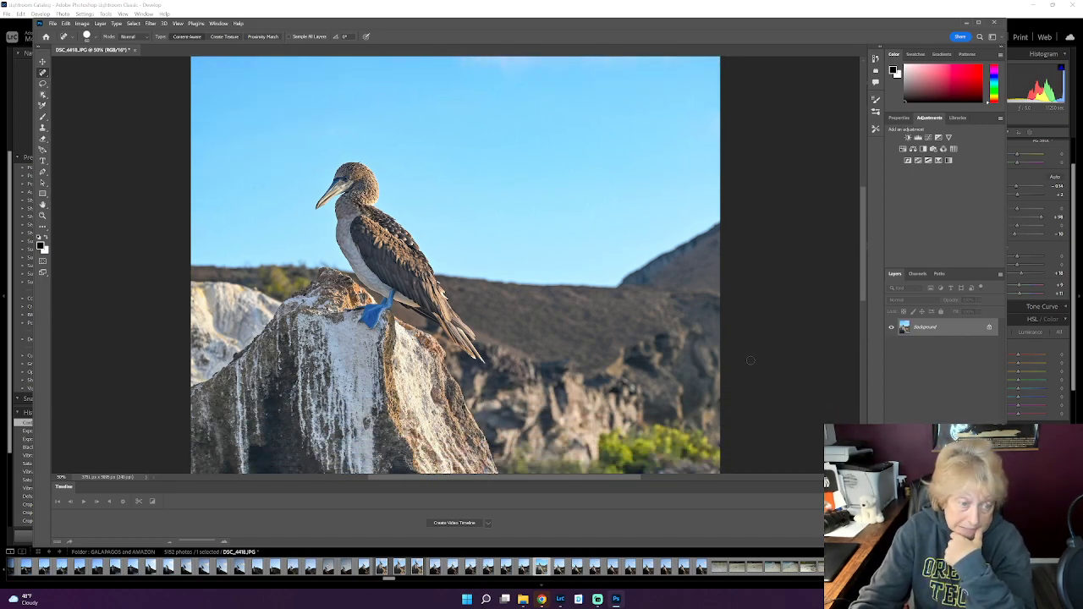
pyautogui.scroll(-8, 750, 360)
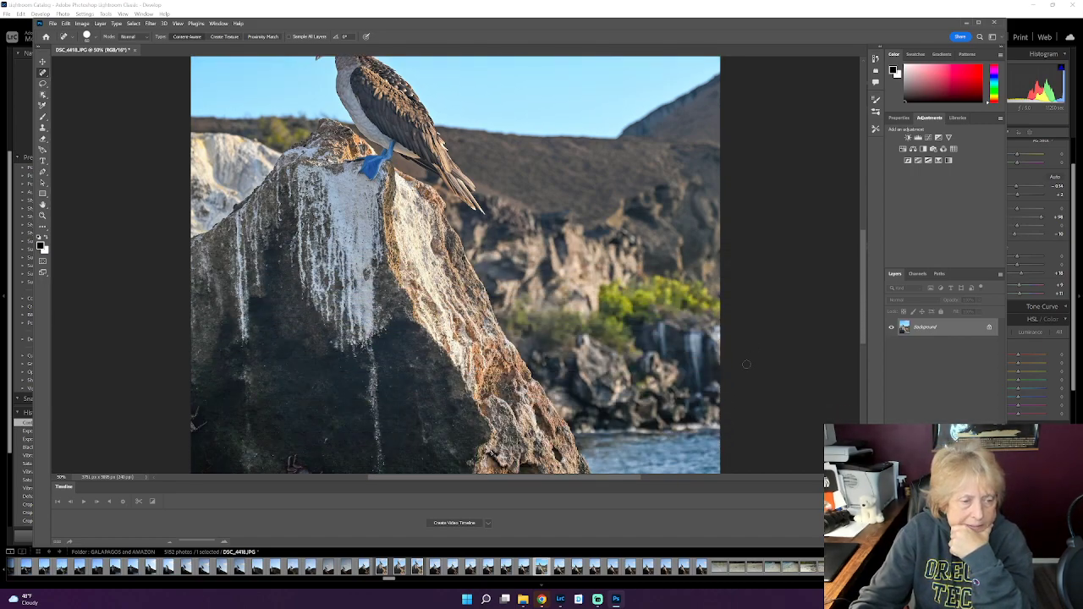
pyautogui.scroll(-5, 746, 364)
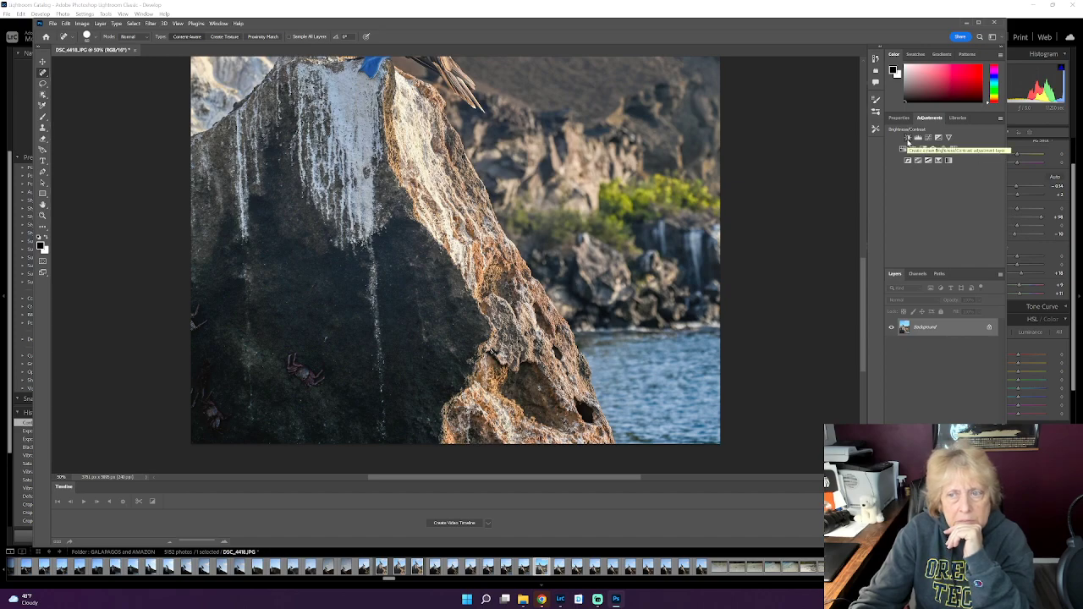
# Step: Add a Hue/Saturation adjustment layer and zoom out to see the whole photo
pyautogui.click(904, 150)
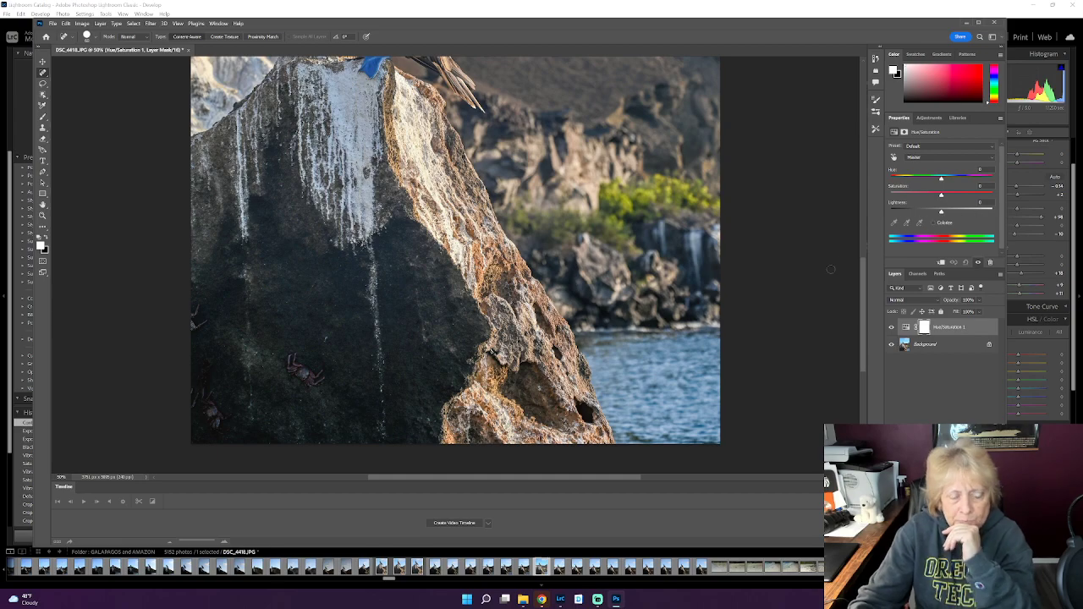
pyautogui.hotkey('ctrl', '-')
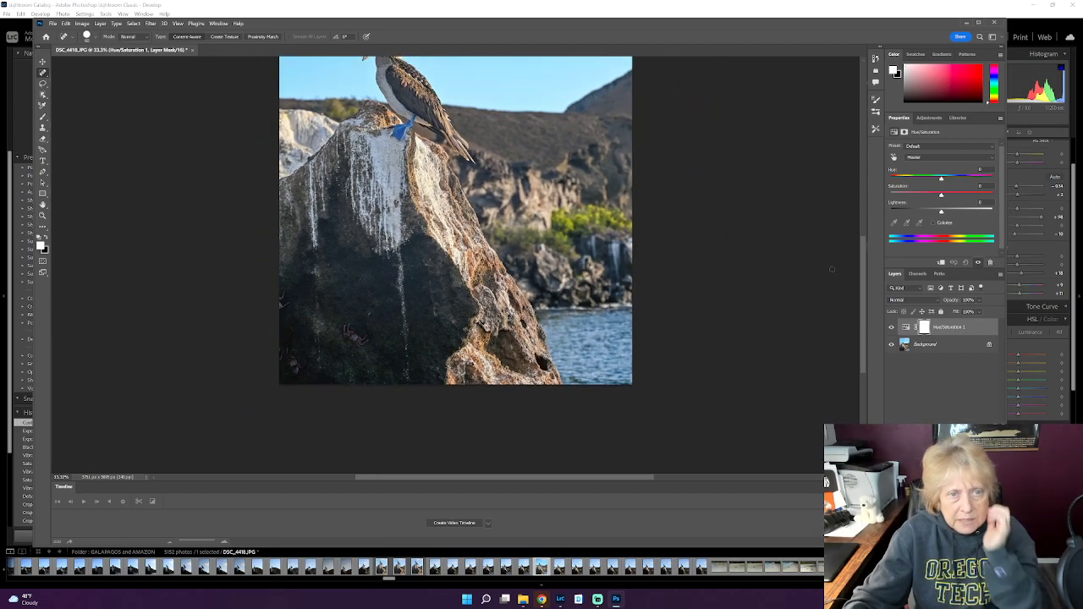
pyautogui.scroll(2, 783, 283)
pyautogui.scroll(3, 783, 284)
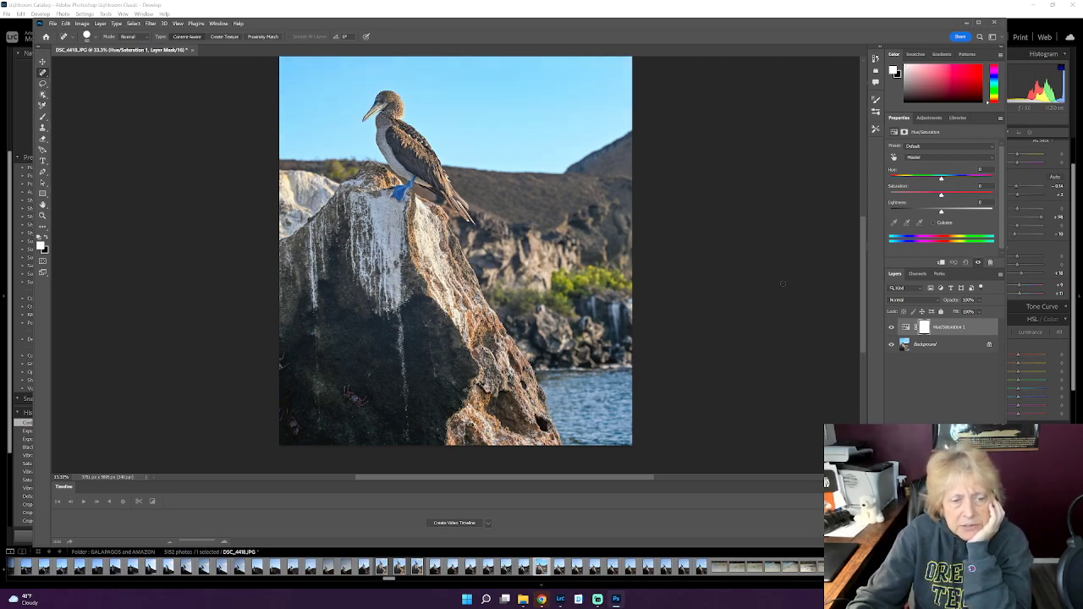
# Step: Try Colorize, turn it back off, and hide the Hue/Saturation layer
pyautogui.click(935, 223)
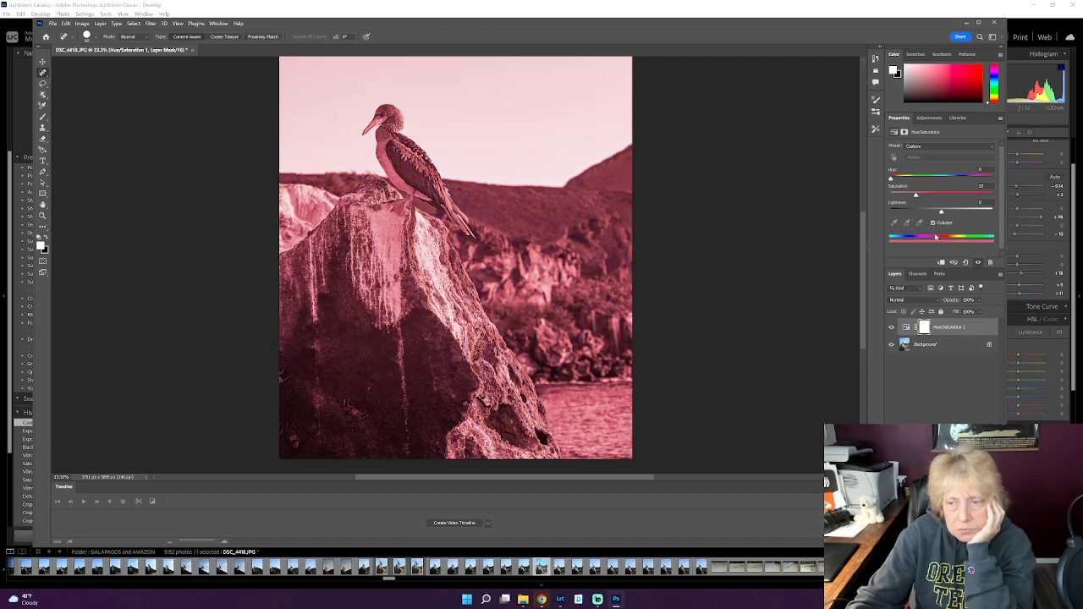
pyautogui.click(934, 224)
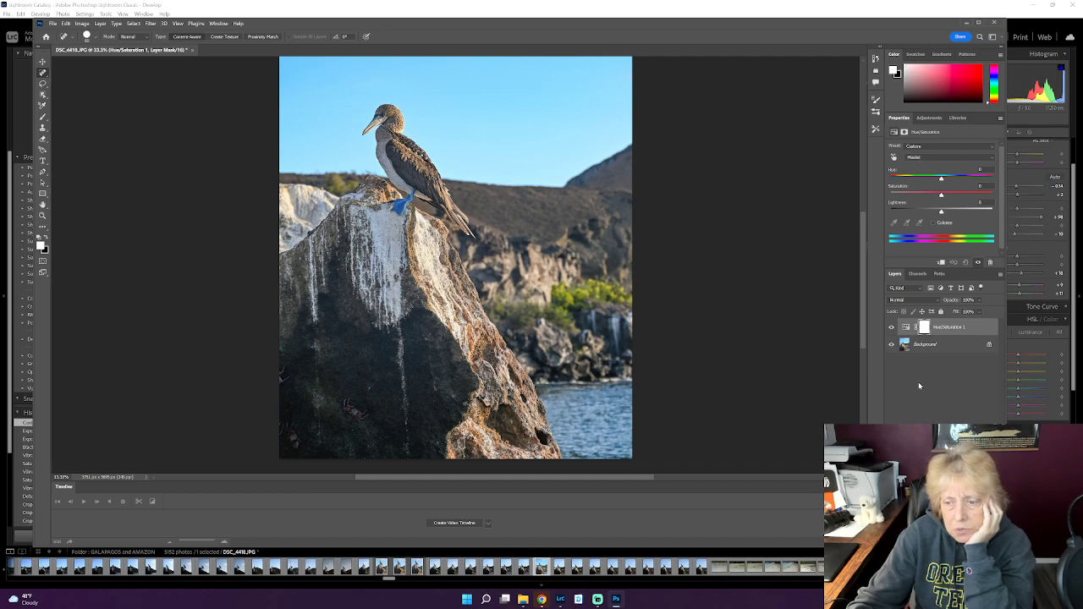
pyautogui.click(891, 327)
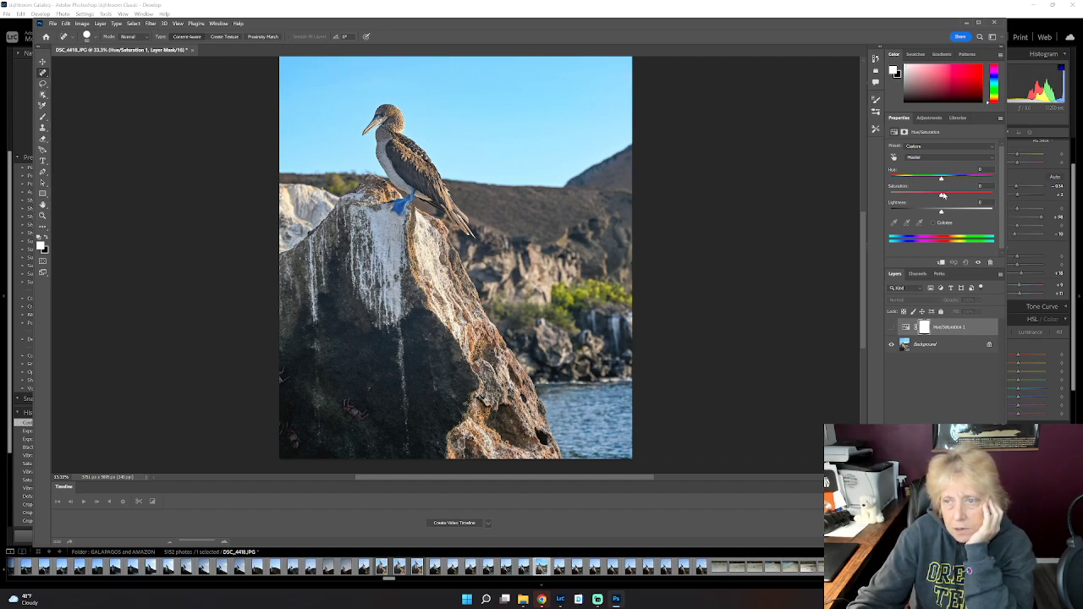
pyautogui.click(942, 55)
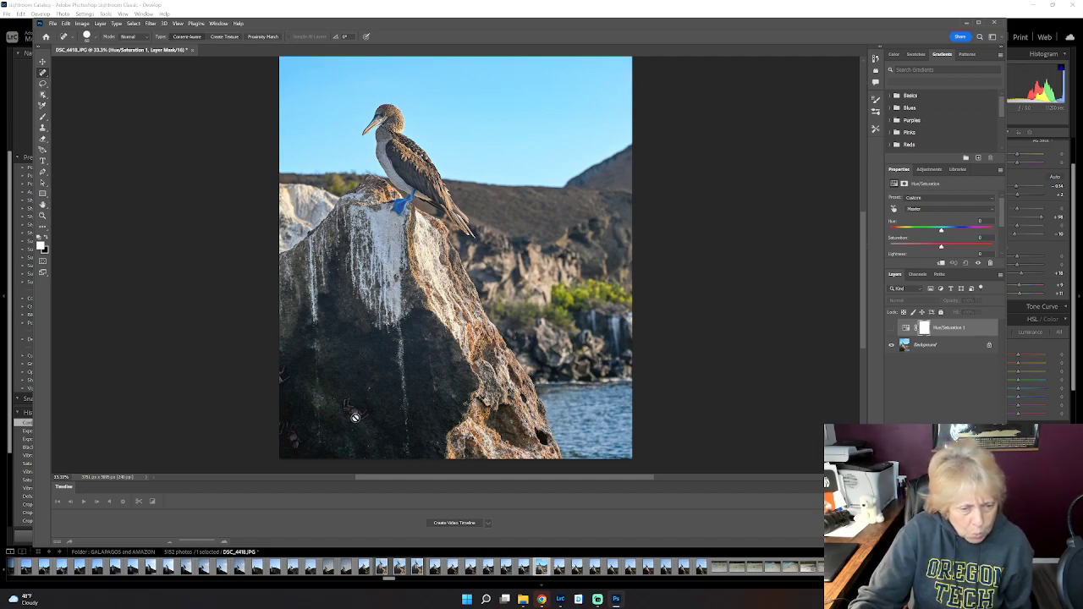
# Step: Select the Burn Tool with Range Shadows at 40% exposure, targeting the Background layer
pyautogui.rightClick(43, 74)
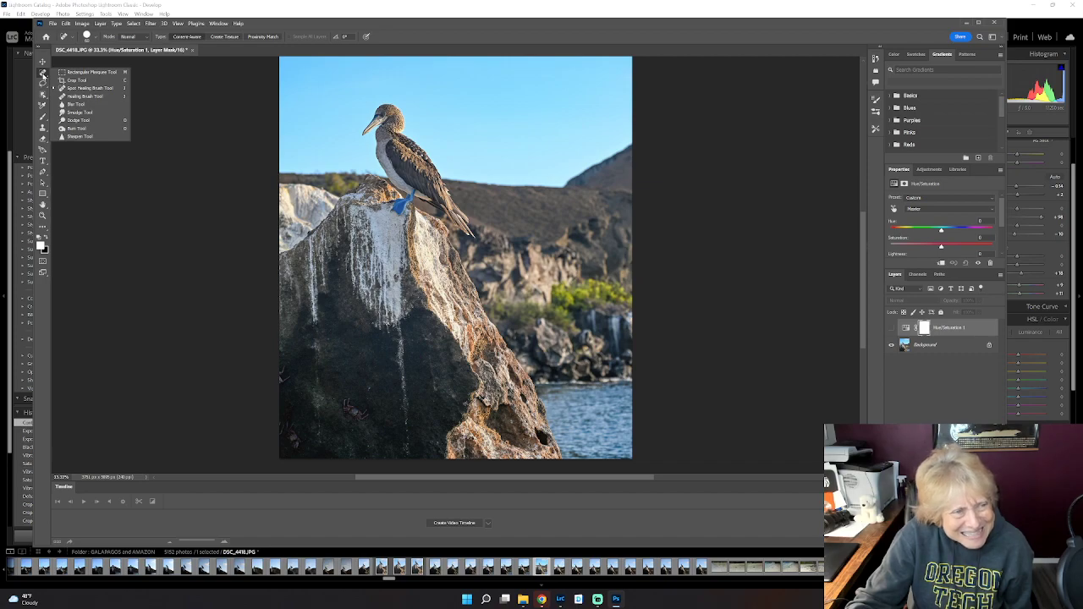
pyautogui.click(75, 129)
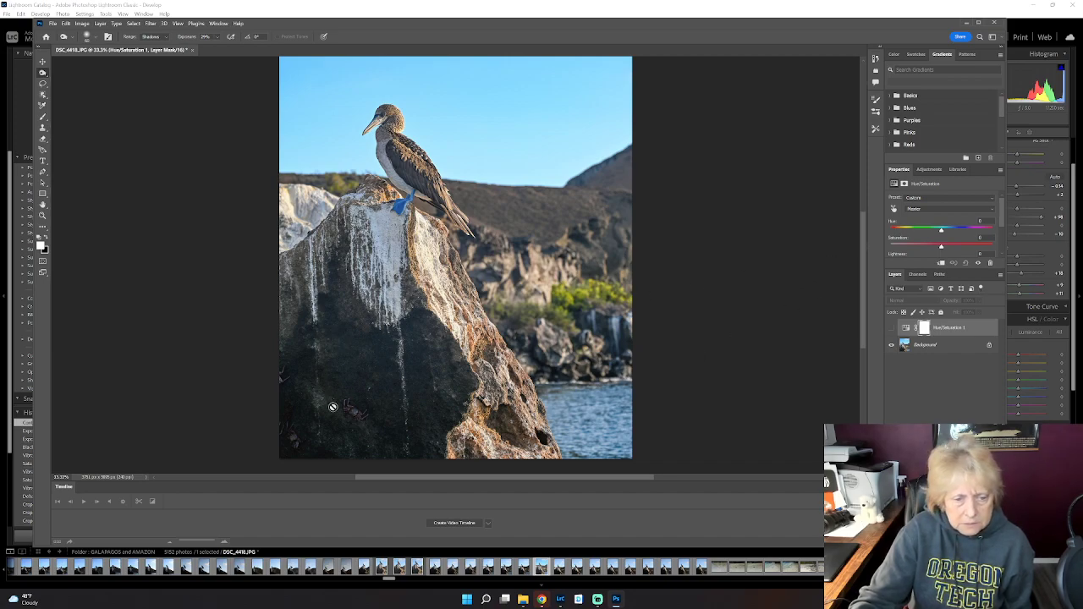
pyautogui.click(941, 336)
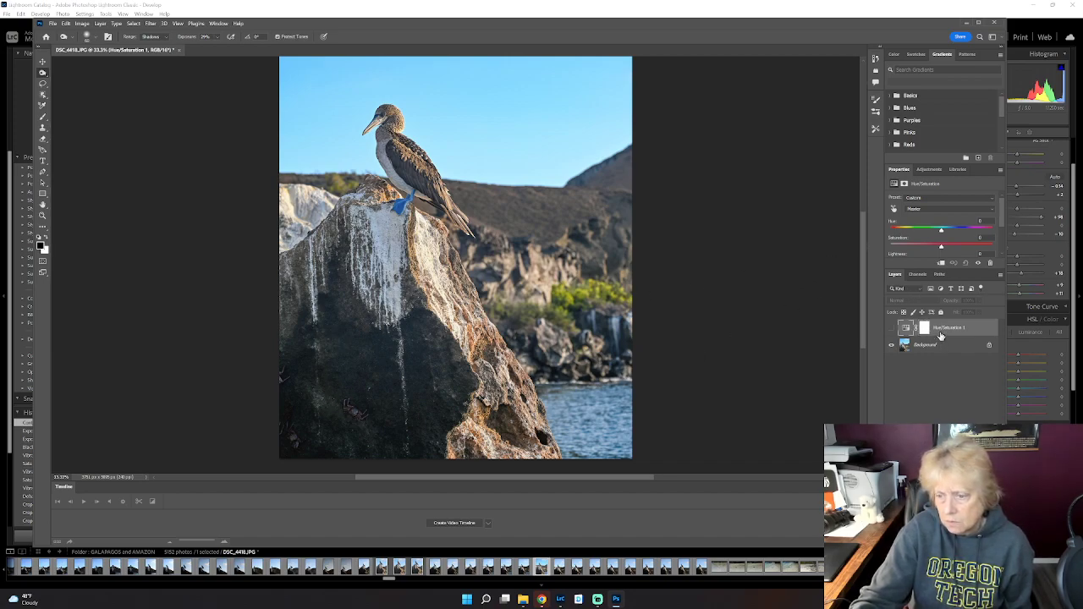
pyautogui.click(938, 346)
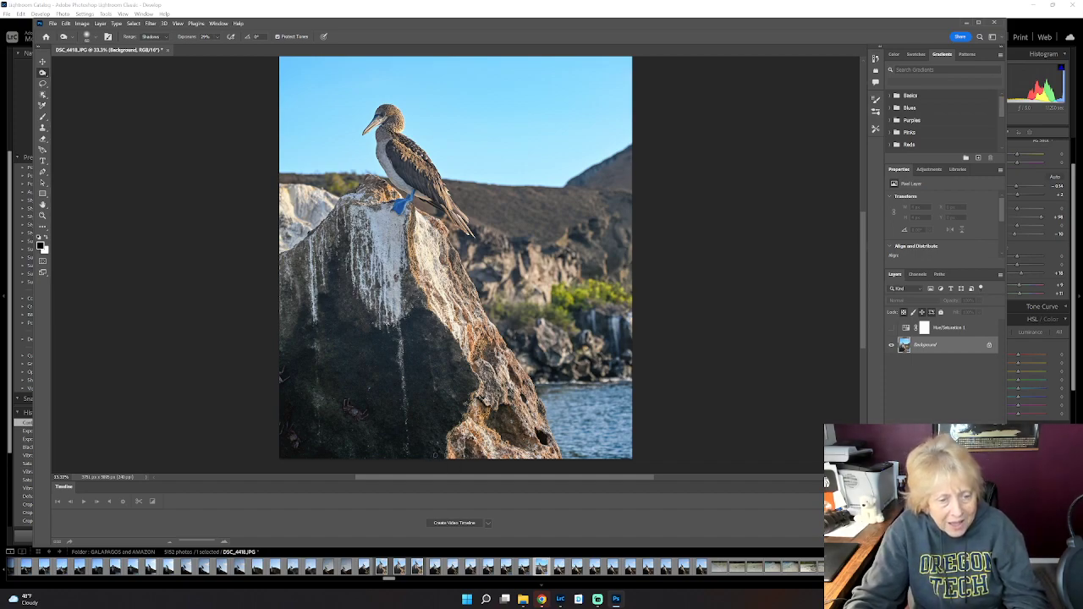
pyautogui.rightClick(42, 73)
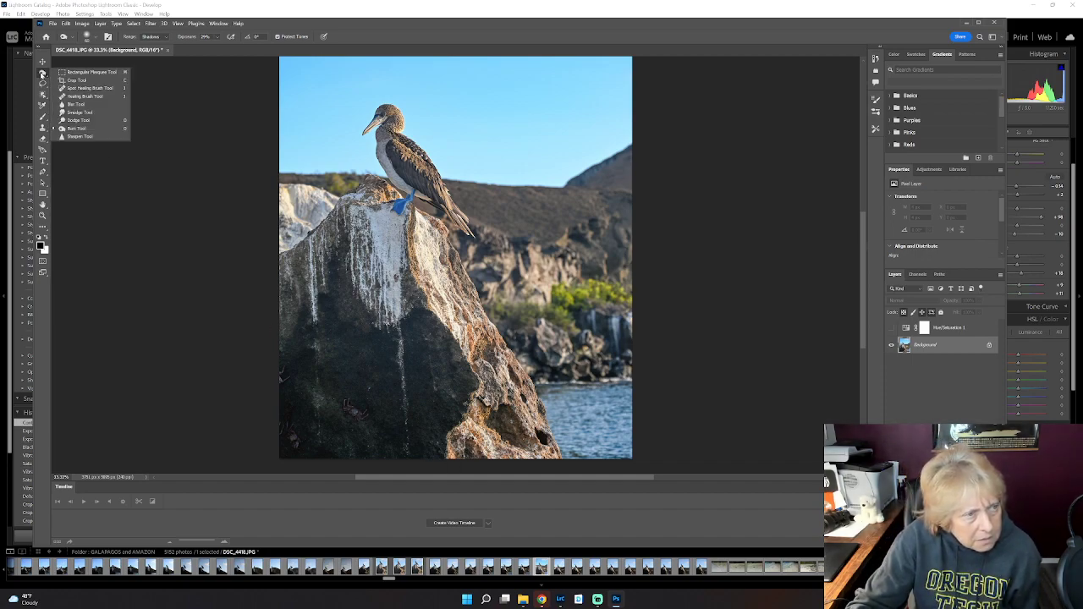
pyautogui.click(76, 128)
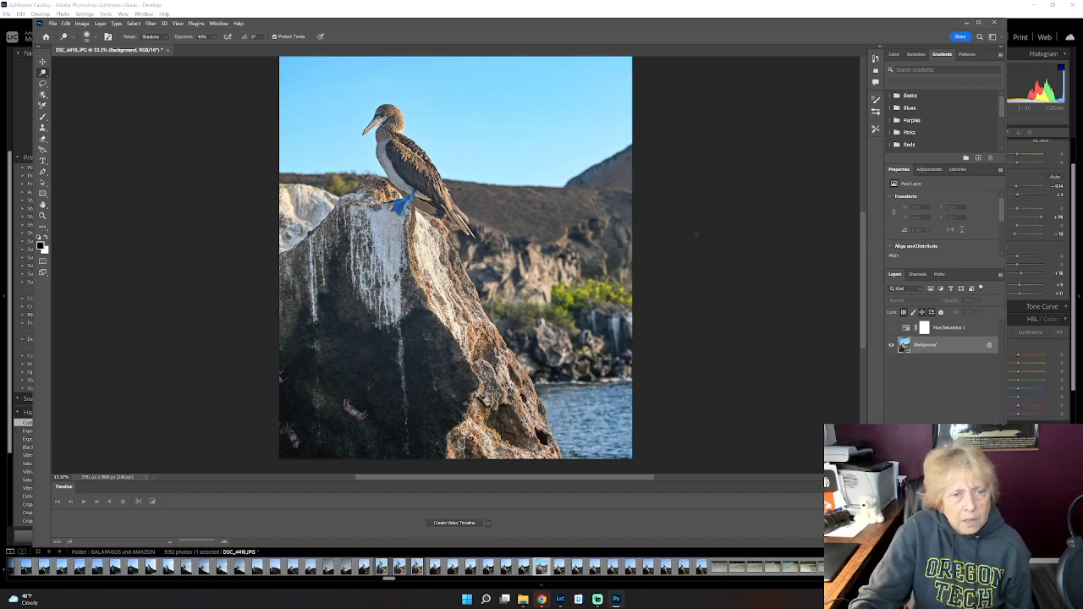
pyautogui.scroll(5, 738, 275)
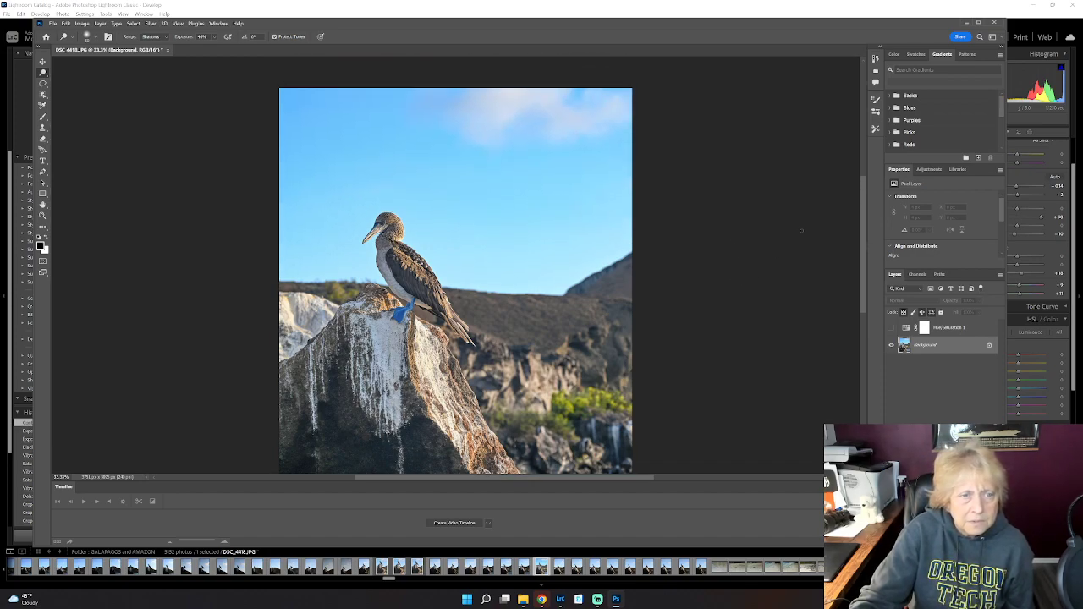
# Step: Save the edit as DSC_4418-Edit.tif and switch back to Lightroom Classic
pyautogui.click(52, 22)
pyautogui.click(85, 114)
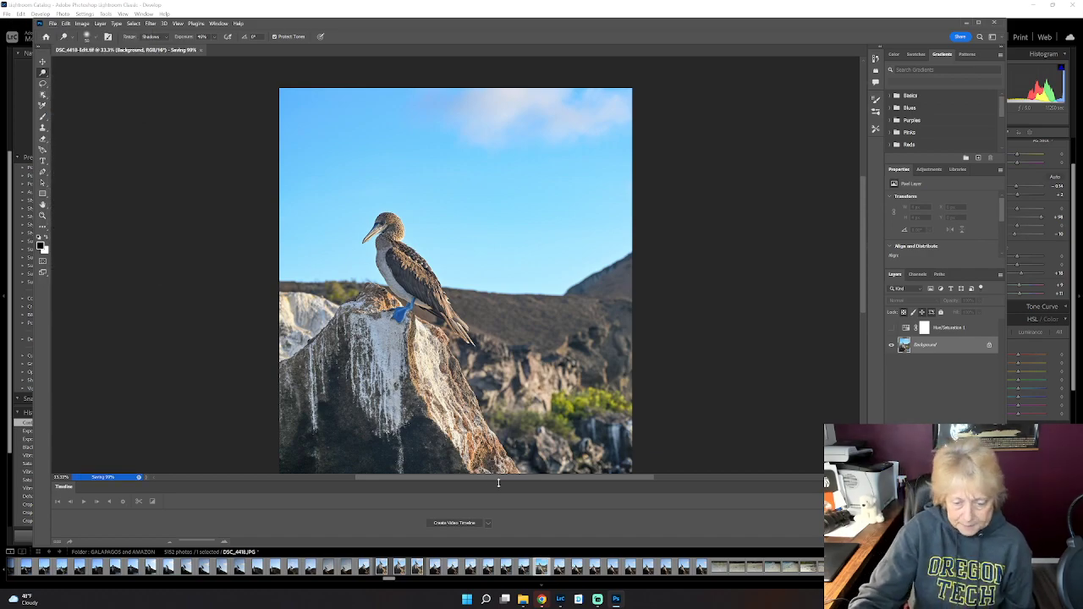
pyautogui.click(560, 598)
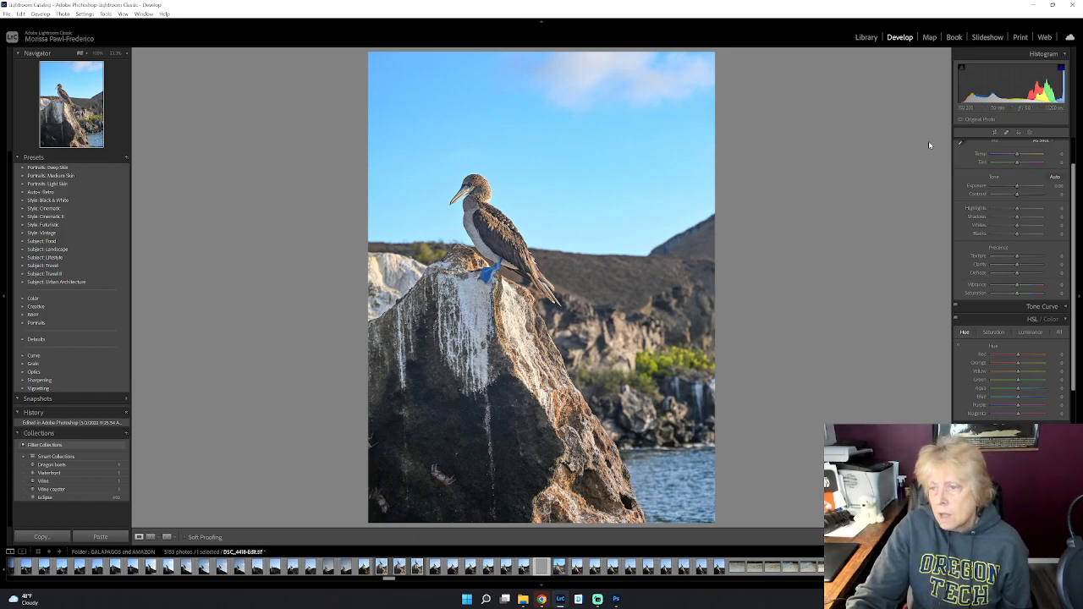
# Step: Crop the top of DSC_4418-Edit.tif down to a shorter frame and view it in the Library
pyautogui.click(994, 133)
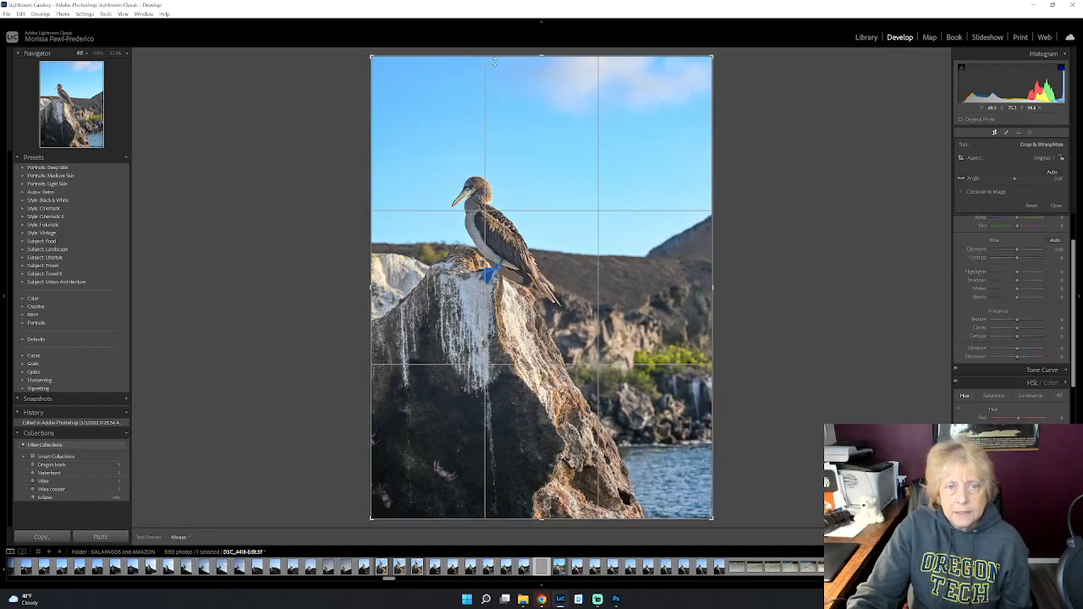
pyautogui.moveTo(372, 56); pyautogui.dragTo(372, 71)
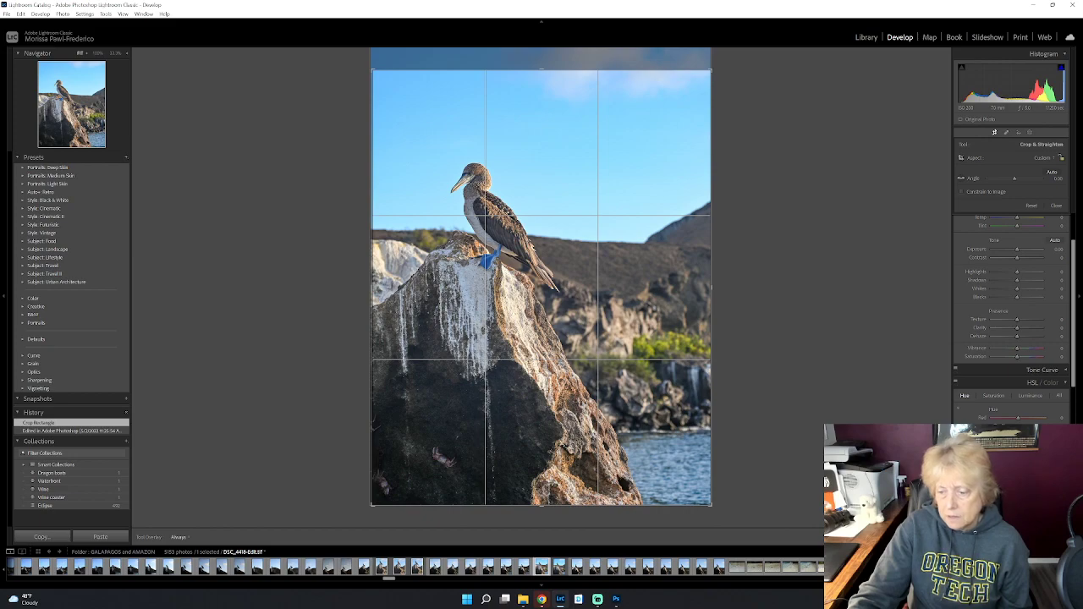
pyautogui.press('Return')
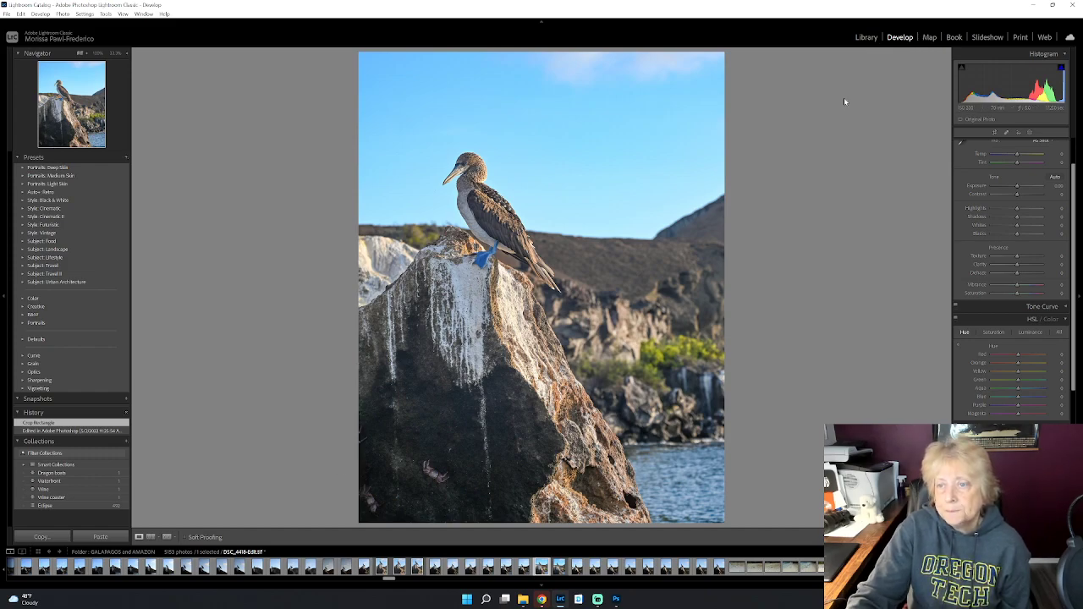
pyautogui.click(865, 38)
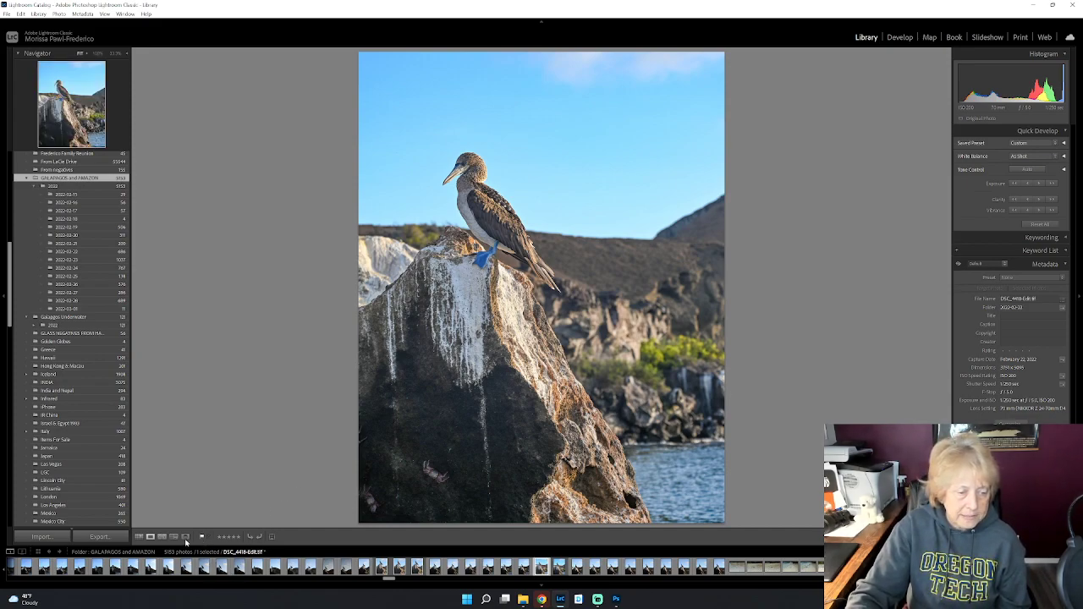
# Step: Scroll the thumbnail grid and view frigate bird photo 1917 enlarged
pyautogui.click(139, 538)
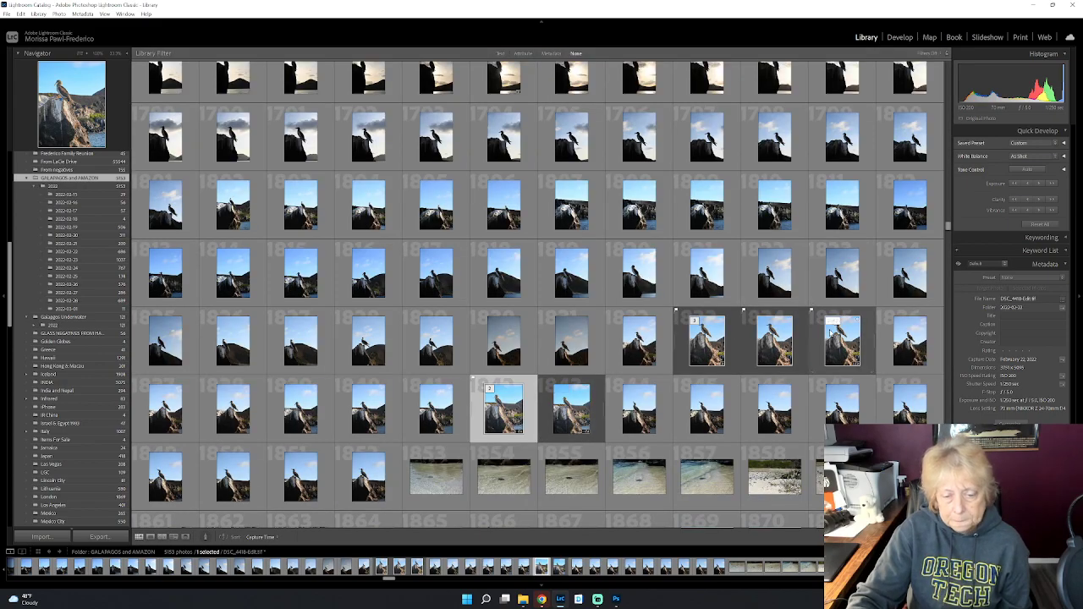
pyautogui.scroll(-3, 804, 390)
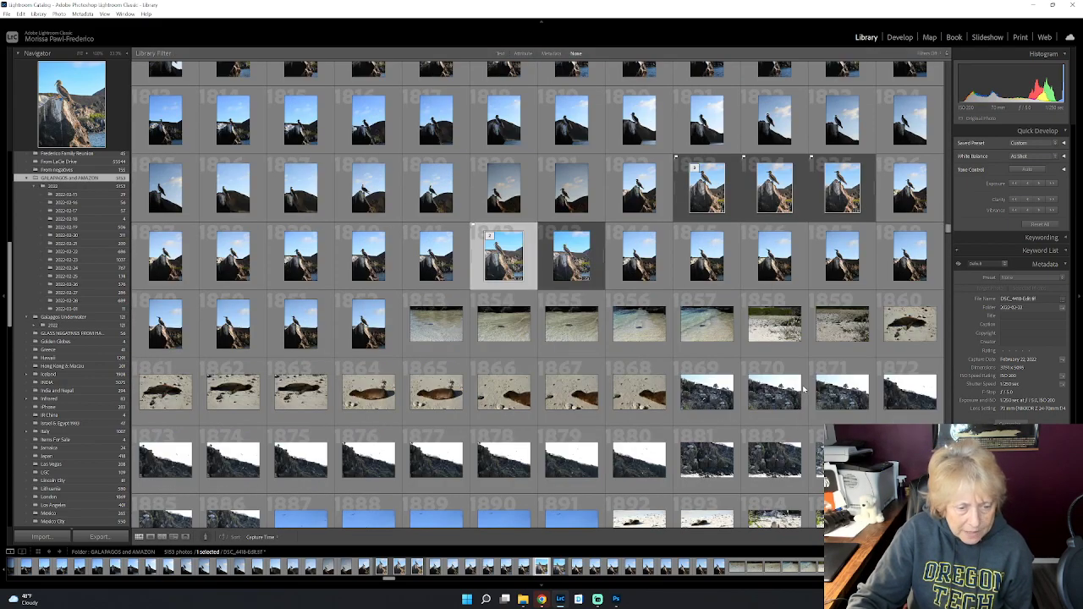
pyautogui.scroll(-3, 804, 391)
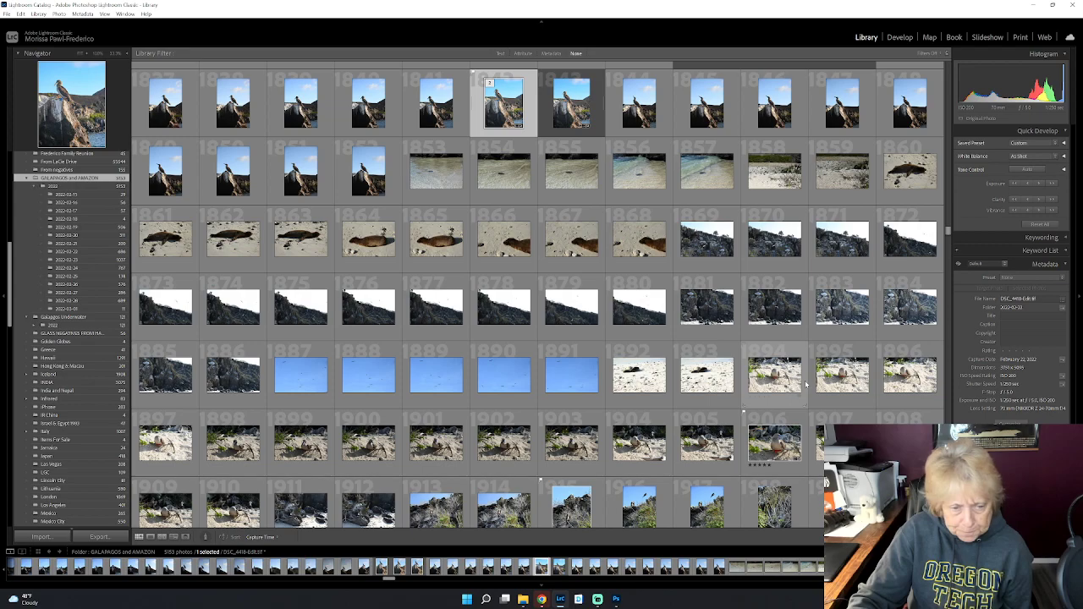
pyautogui.scroll(-3, 804, 384)
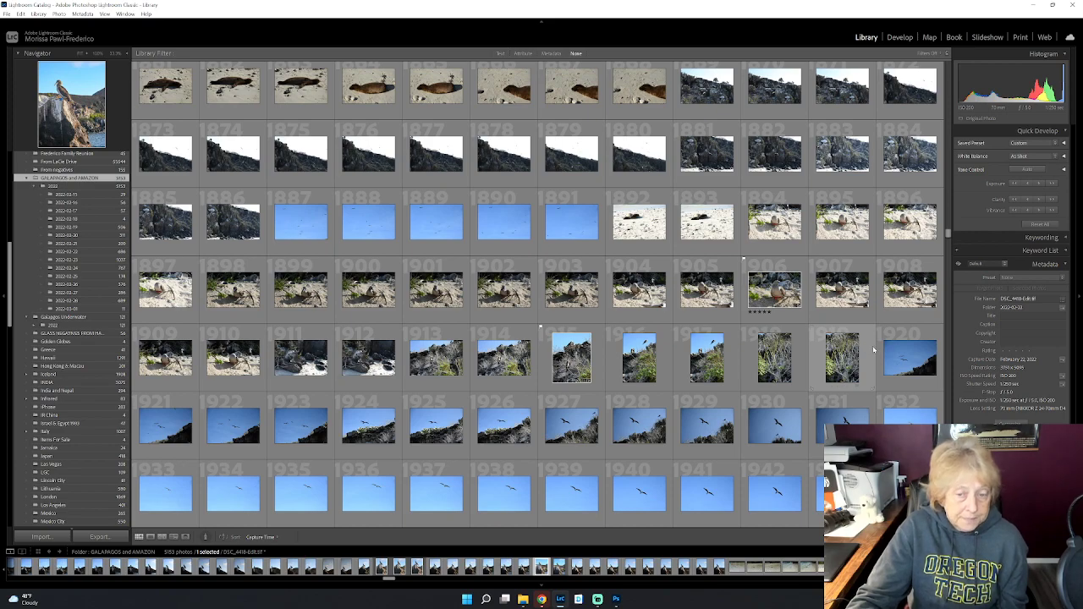
pyautogui.doubleClick(700, 362)
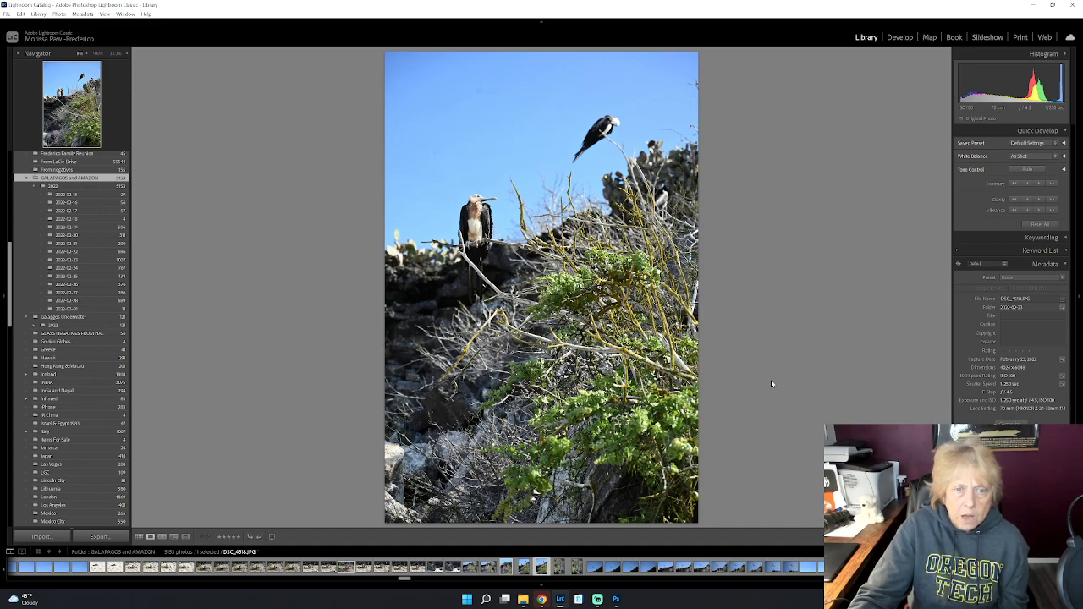
# Step: Back in the grid, view the flying frigate bird photo 1997 enlarged
pyautogui.click(139, 537)
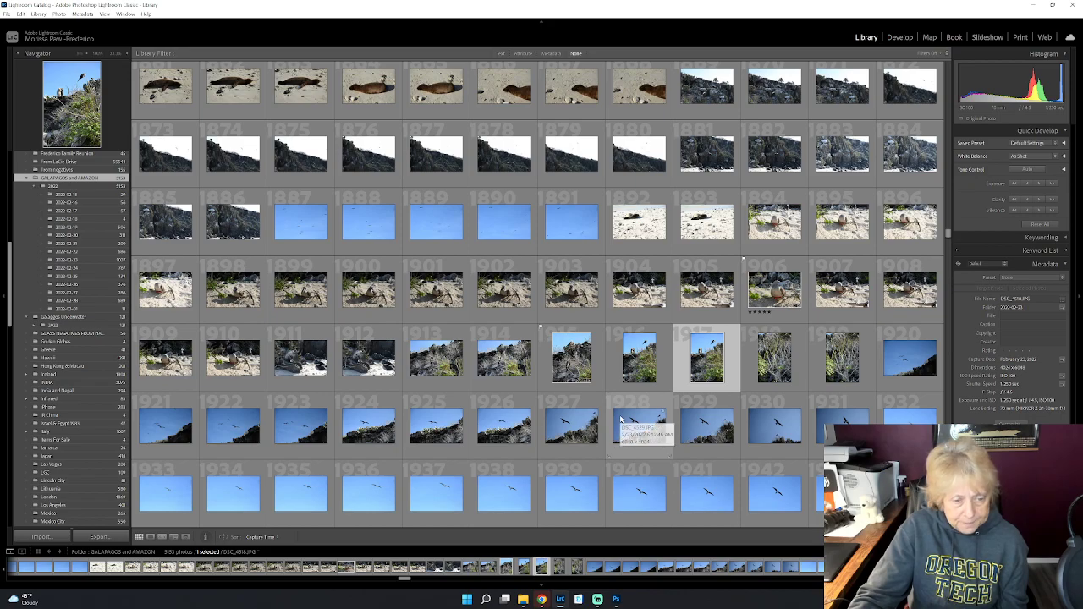
pyautogui.scroll(-2, 622, 418)
pyautogui.scroll(-2, 621, 418)
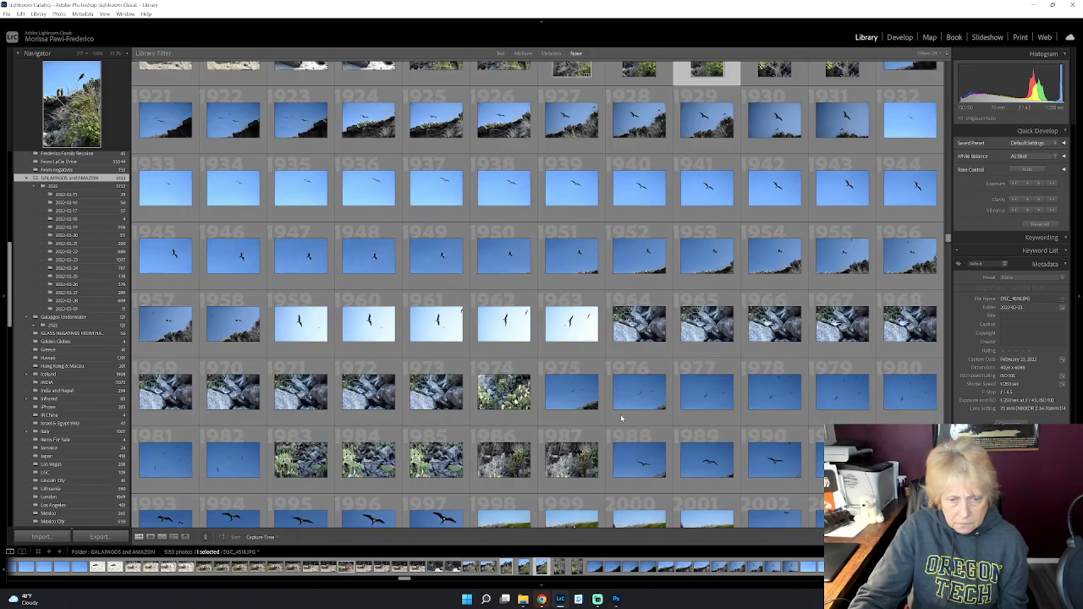
pyautogui.scroll(-2, 620, 419)
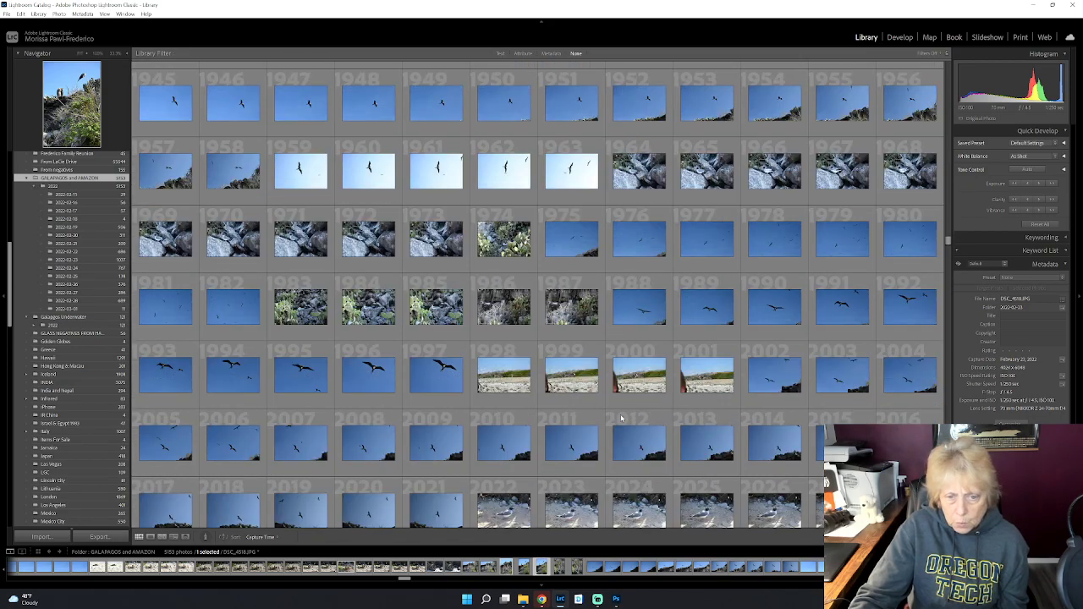
pyautogui.doubleClick(436, 385)
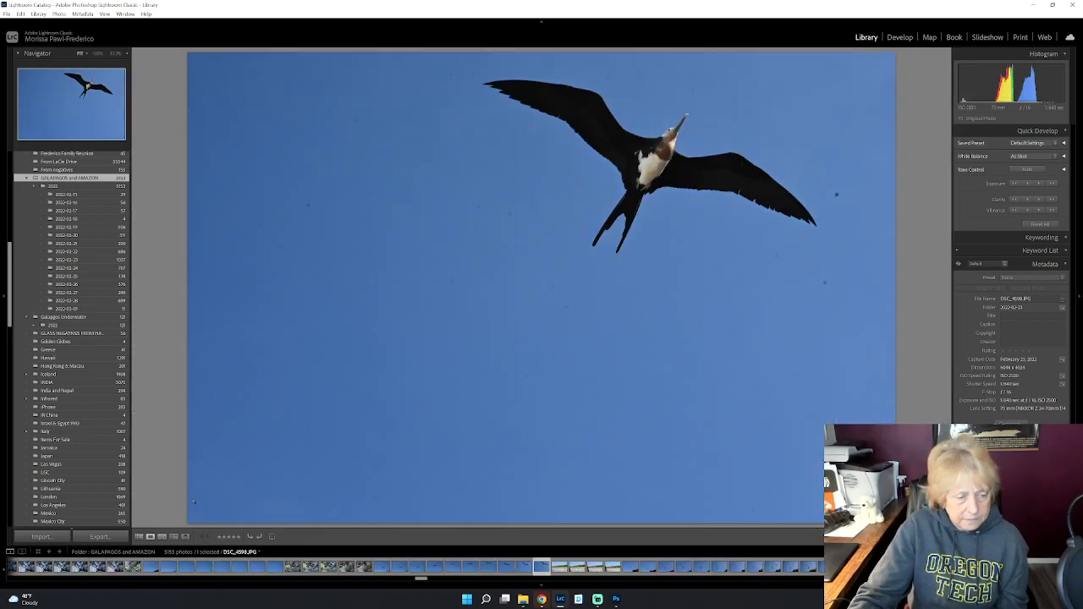
pyautogui.click(138, 537)
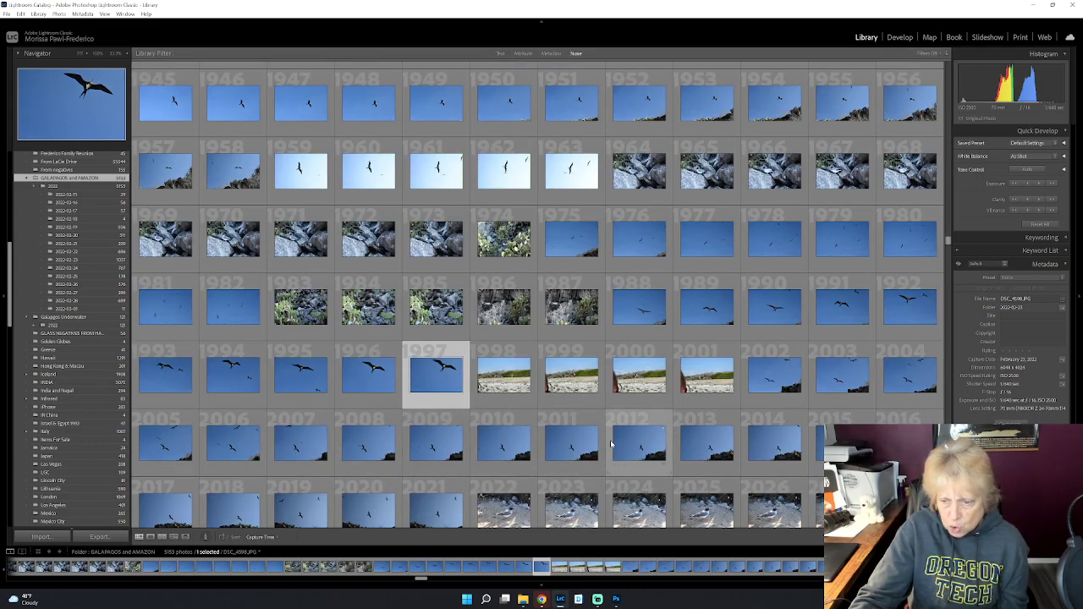
# Step: Open gull photo DSC_4624, compare it with neighbouring shots, and return to it
pyautogui.scroll(-2, 611, 444)
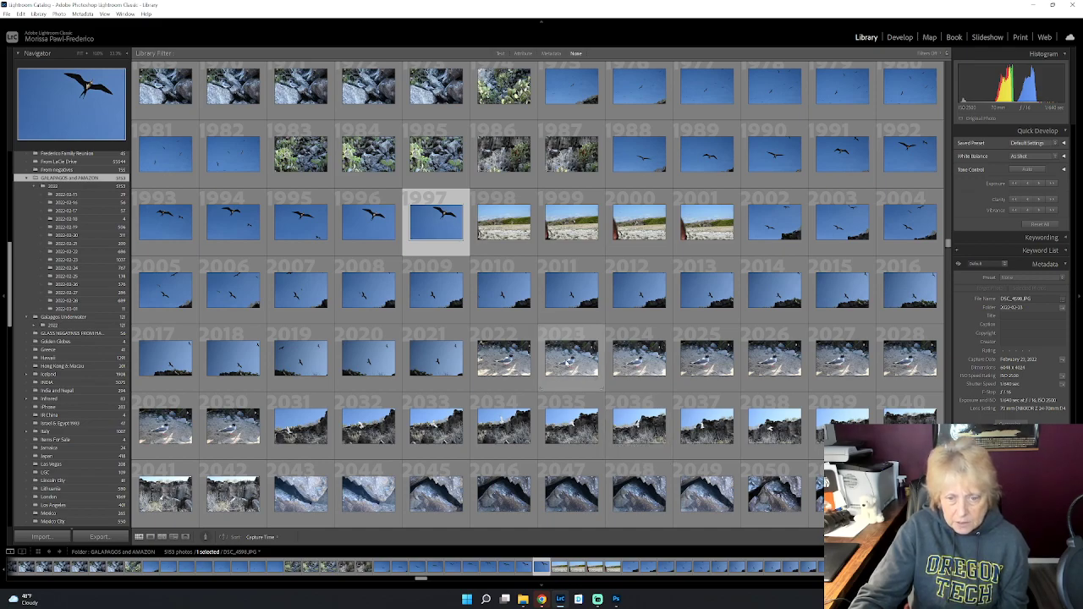
pyautogui.doubleClick(567, 362)
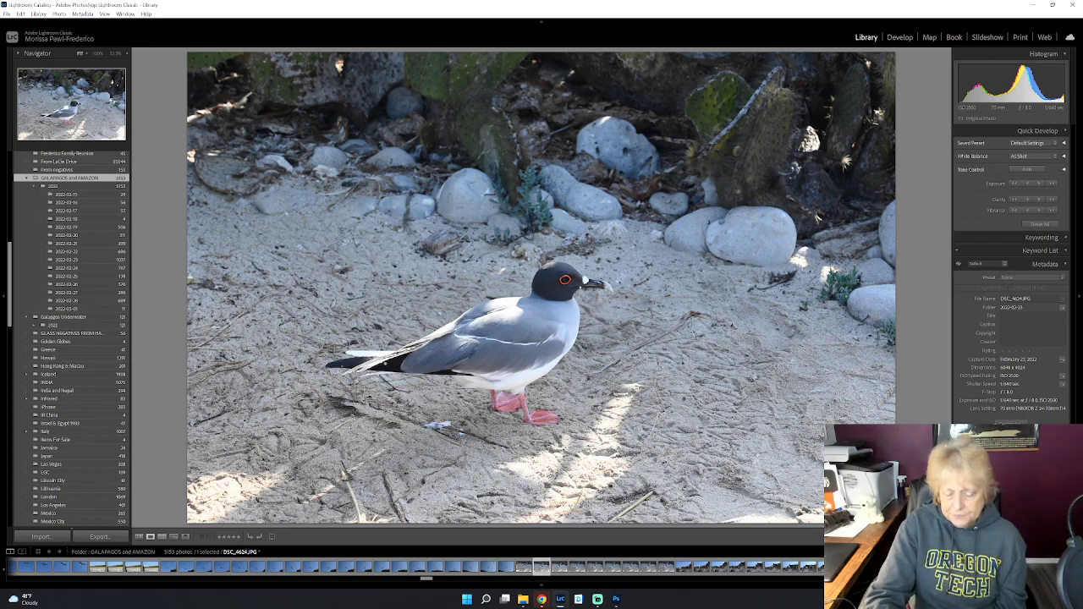
pyautogui.press('Left')
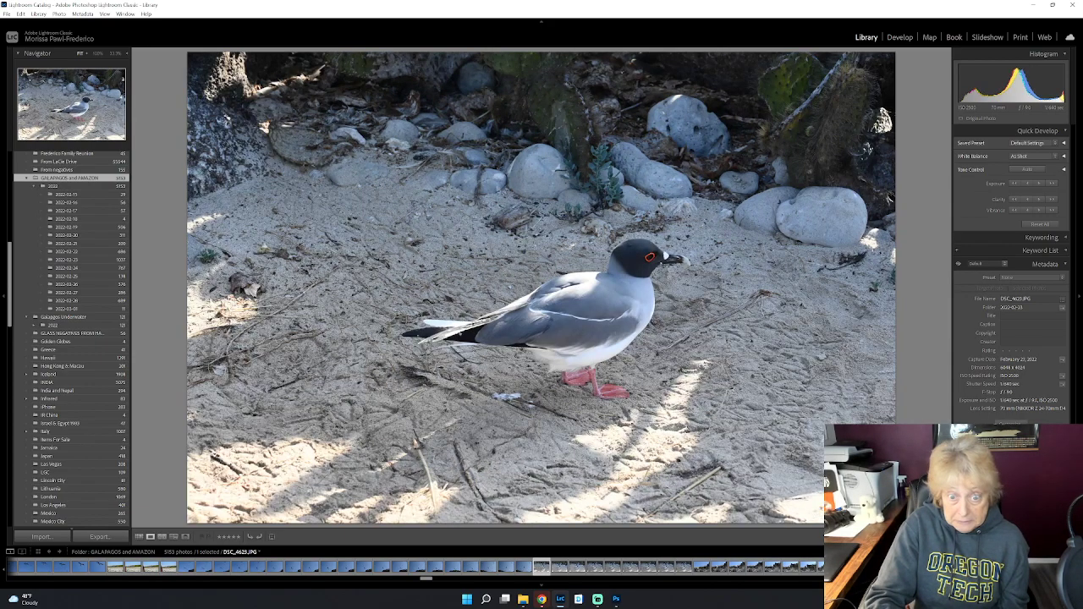
pyautogui.press('Right')
pyautogui.press('Right')
pyautogui.press('Right')
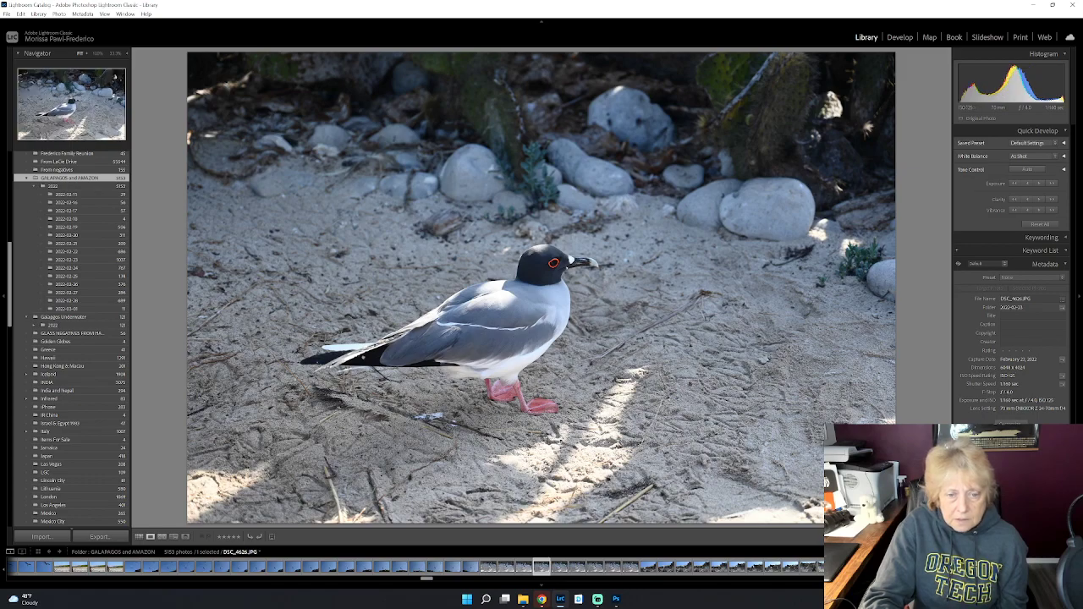
pyautogui.press('Left')
pyautogui.press('Left')
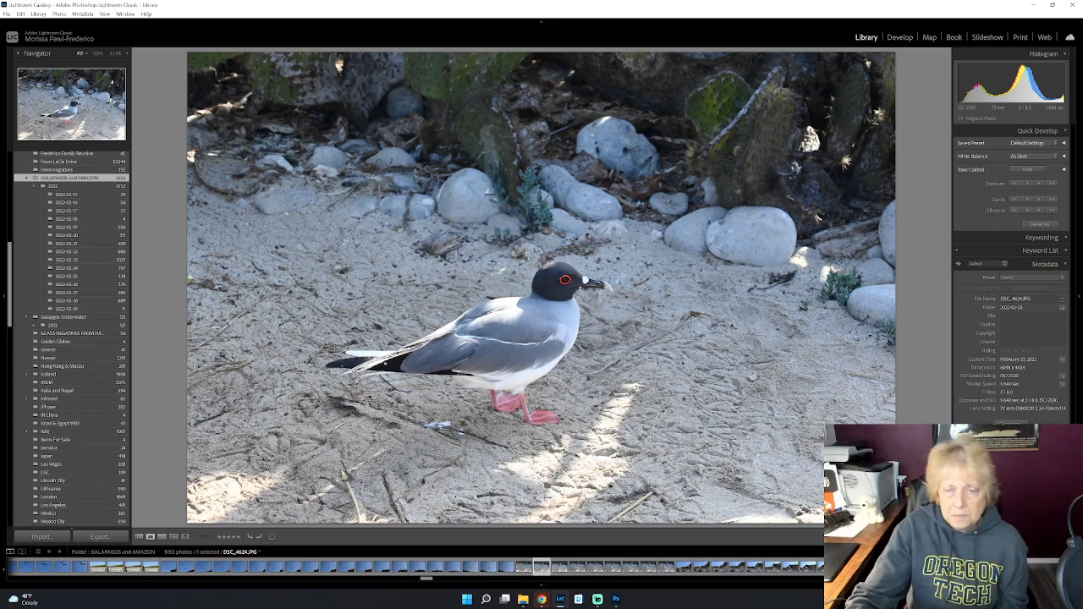
# Step: In Develop, crop DSC_4624.JPG tightly around the swallow-tailed gull, trimming sand and rocks on every side
pyautogui.click(900, 37)
pyautogui.click(995, 132)
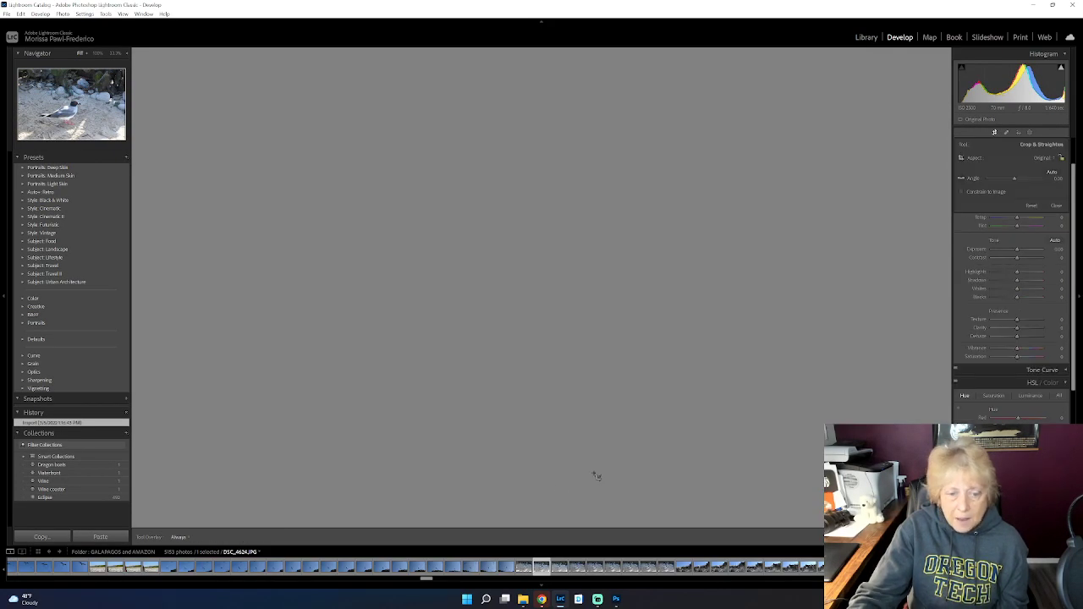
pyautogui.moveTo(195, 519); pyautogui.dragTo(260, 496)
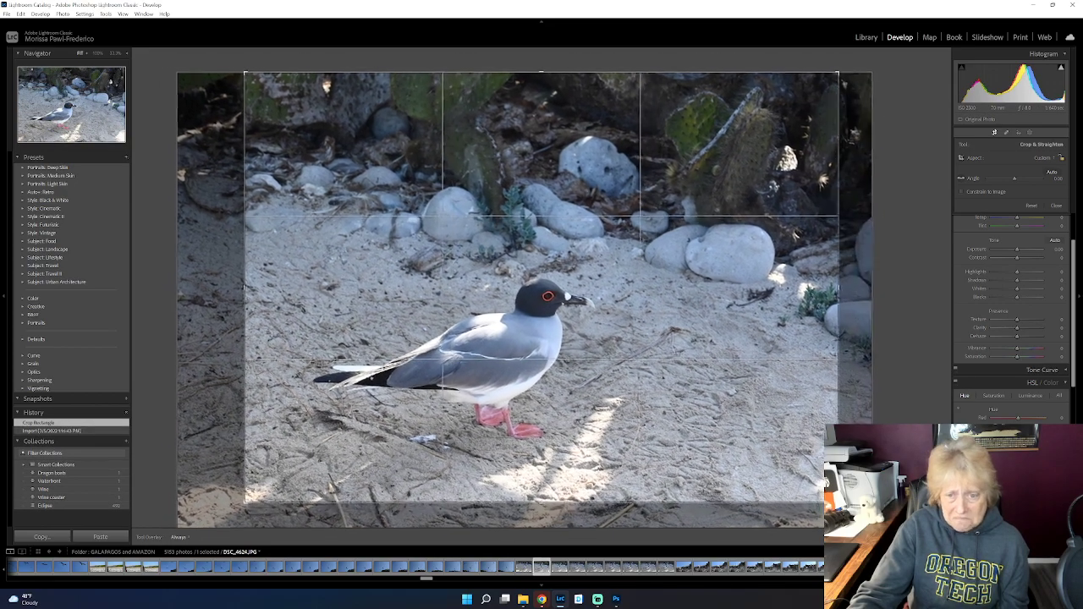
pyautogui.moveTo(838, 287); pyautogui.dragTo(761, 287)
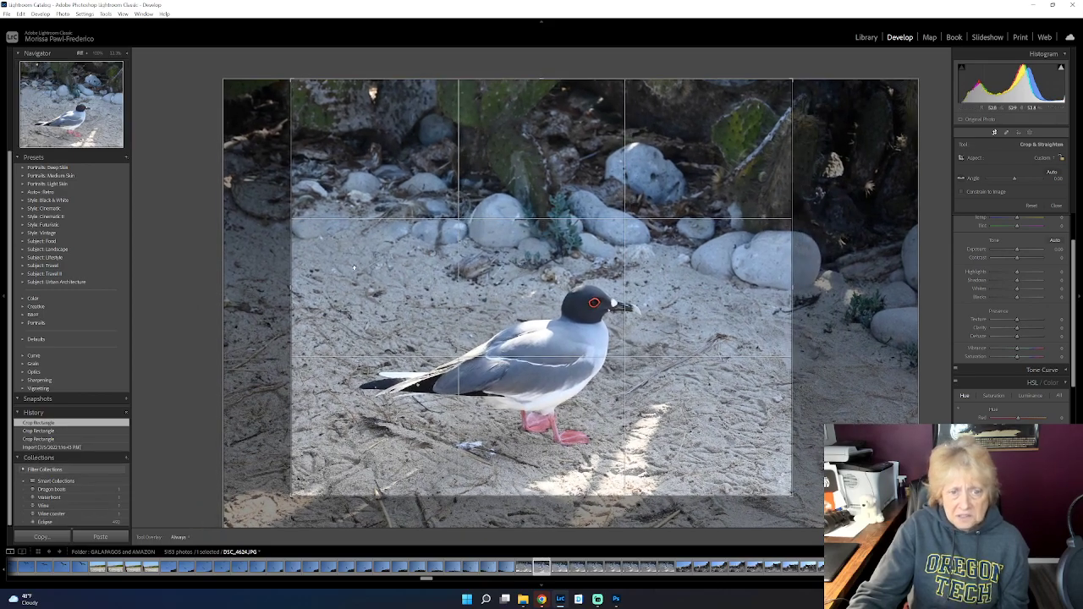
pyautogui.moveTo(306, 99); pyautogui.dragTo(307, 135)
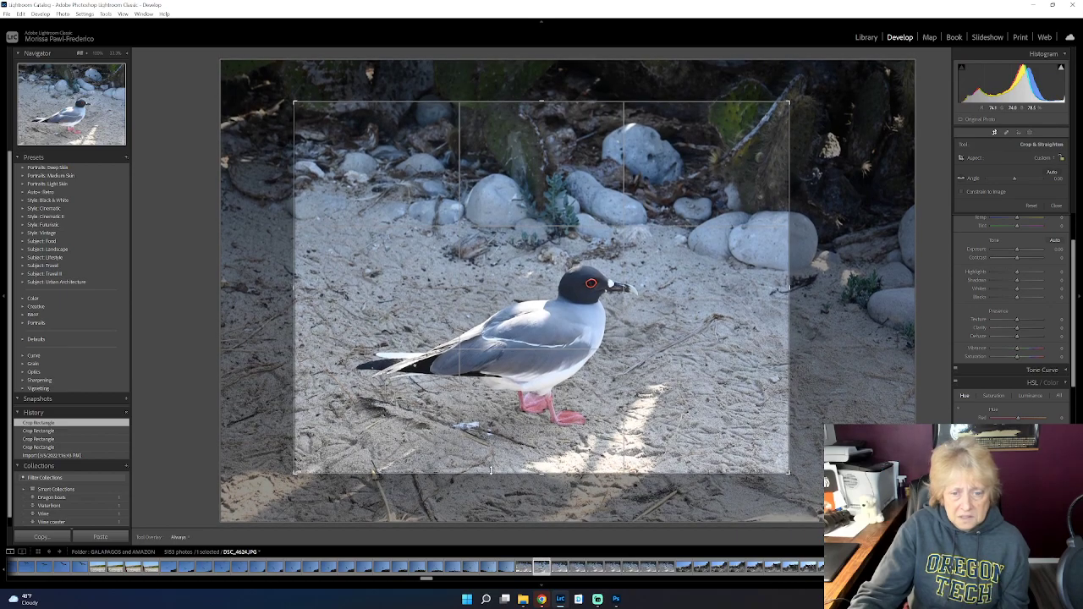
pyautogui.moveTo(490, 471); pyautogui.dragTo(490, 474)
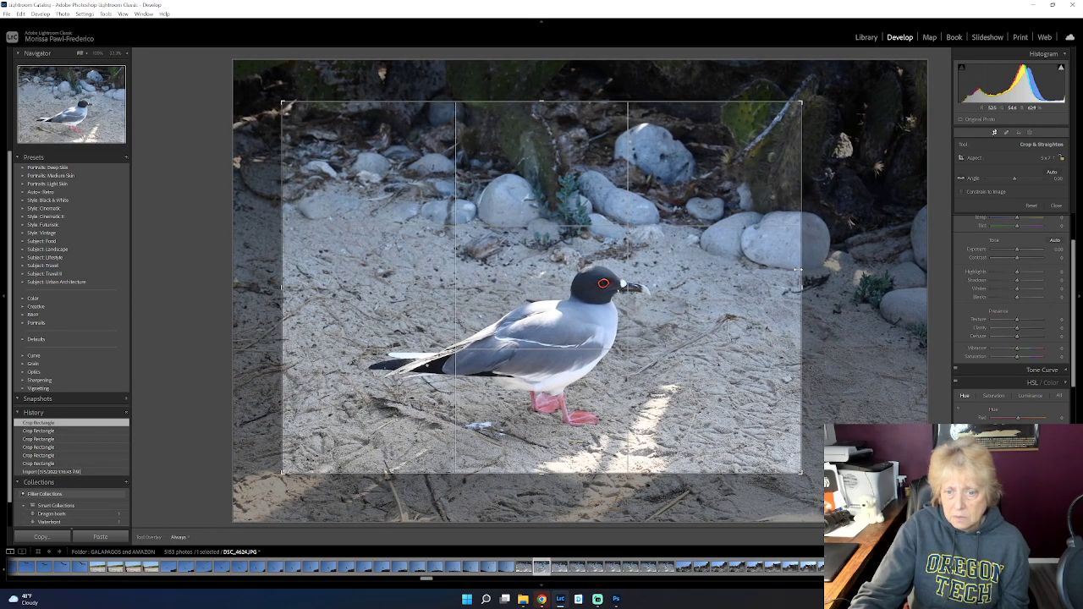
pyautogui.moveTo(802, 271); pyautogui.dragTo(772, 270)
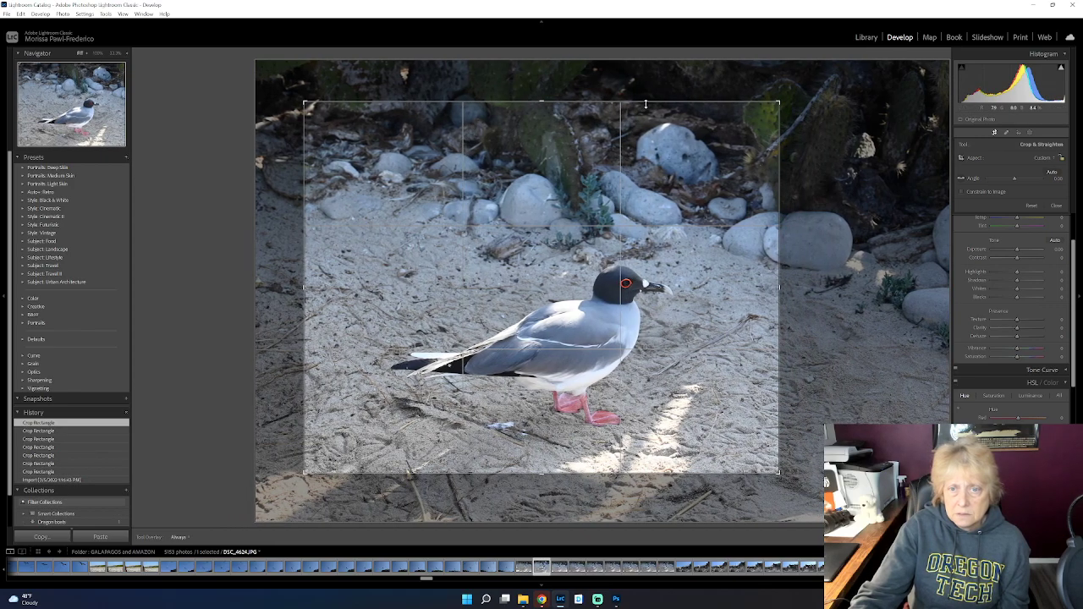
pyautogui.moveTo(641, 103); pyautogui.dragTo(641, 110)
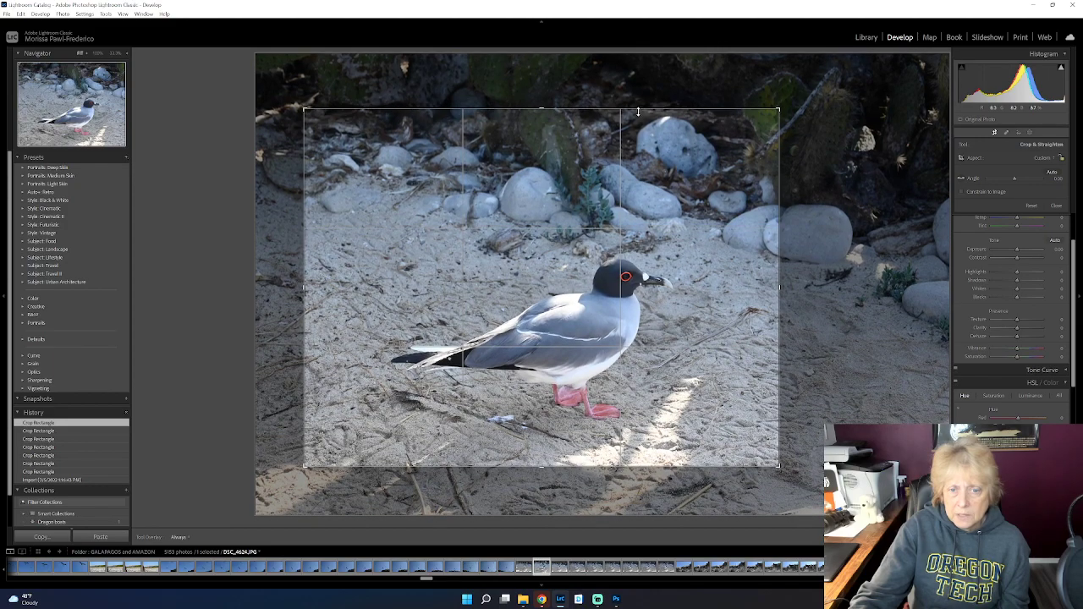
pyautogui.moveTo(751, 462); pyautogui.dragTo(752, 457)
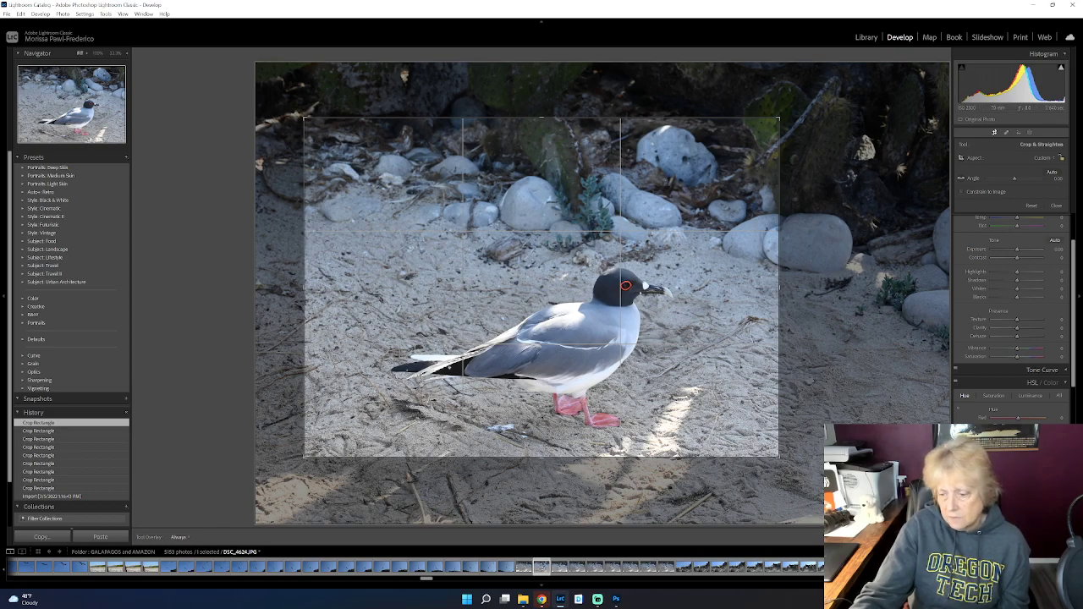
pyautogui.click(995, 133)
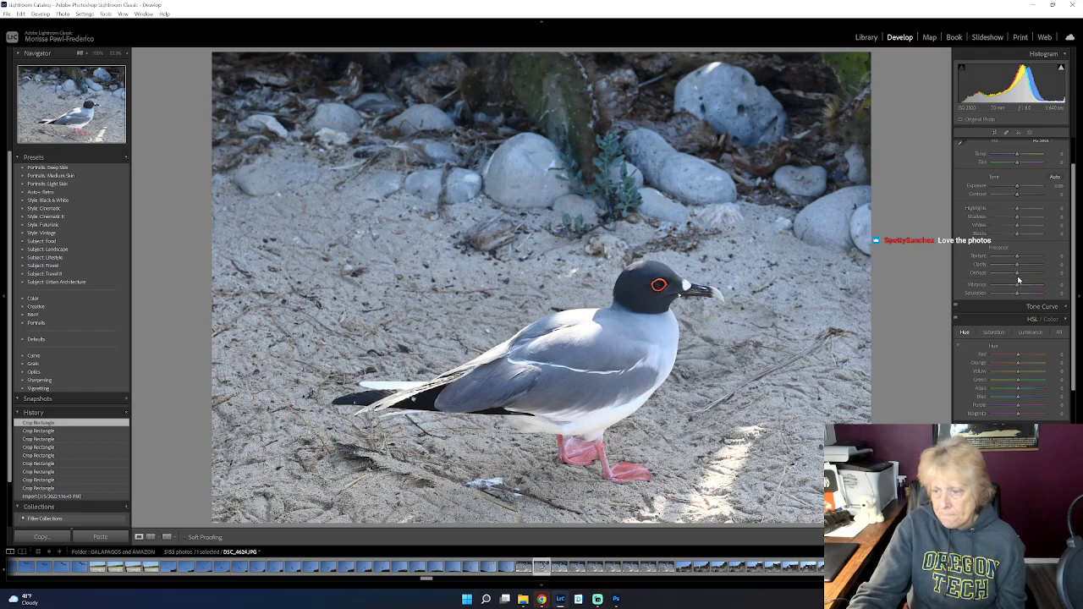
# Step: Add a little Dehaze and push Blacks down to about -42
pyautogui.moveTo(1017, 276); pyautogui.dragTo(1019, 276)
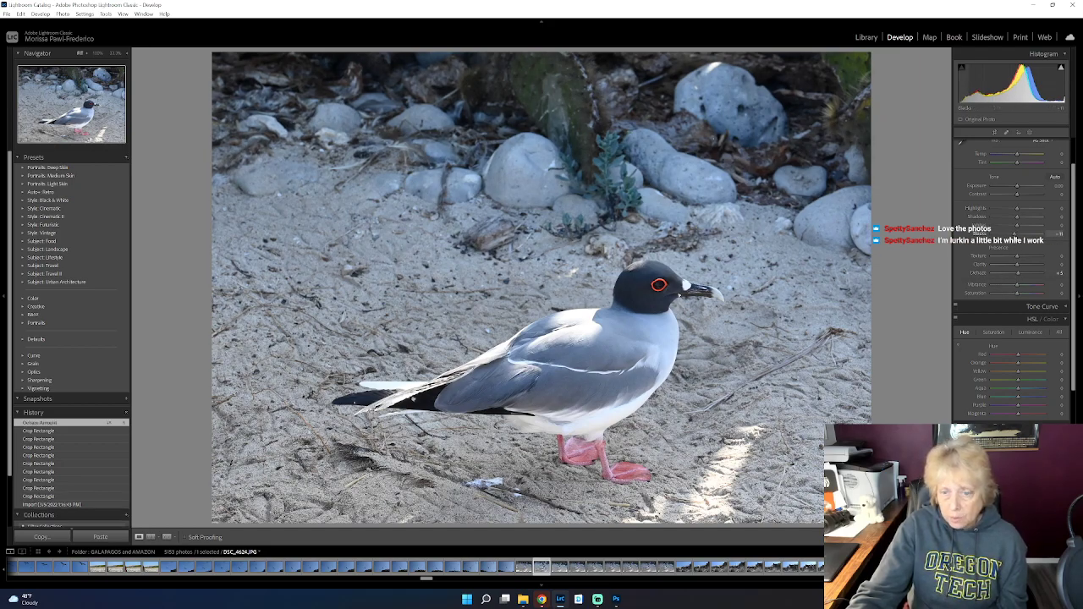
pyautogui.moveTo(1018, 234); pyautogui.dragTo(1015, 235)
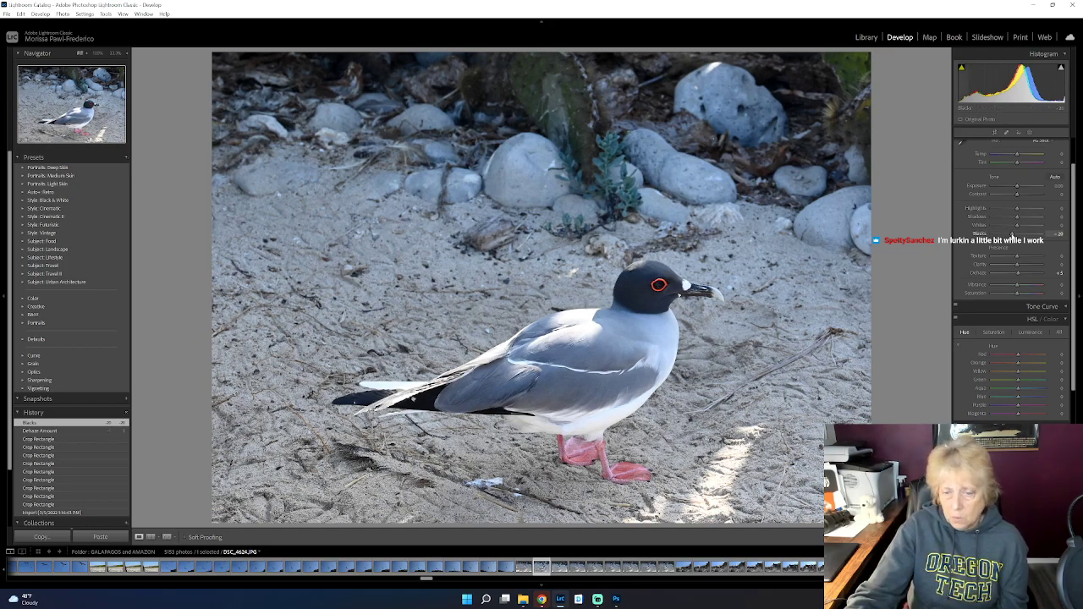
pyautogui.moveTo(1011, 240); pyautogui.dragTo(1017, 237)
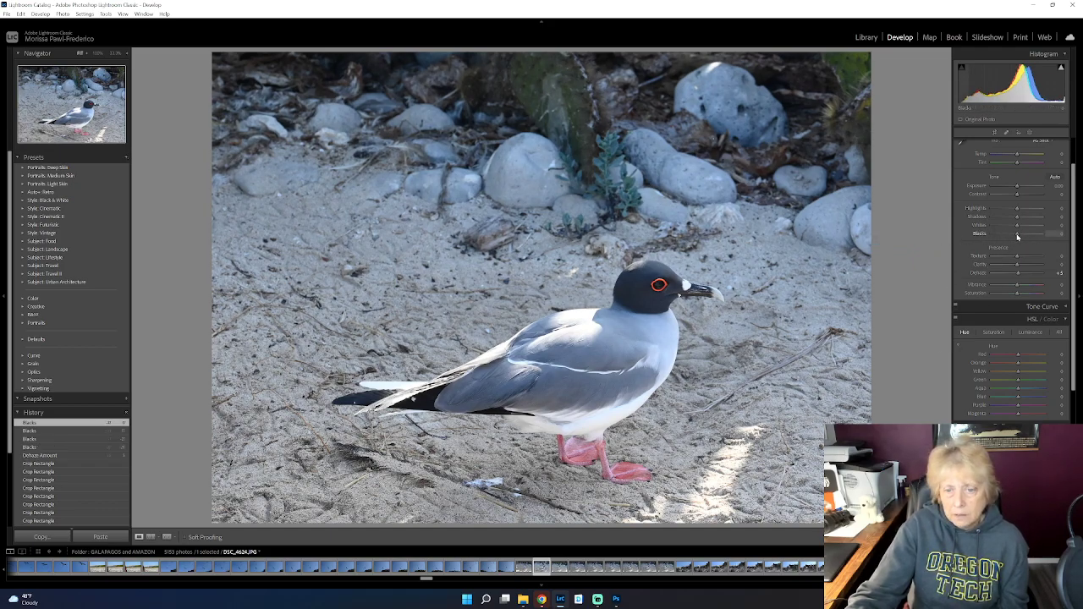
pyautogui.moveTo(1016, 237); pyautogui.dragTo(1006, 241)
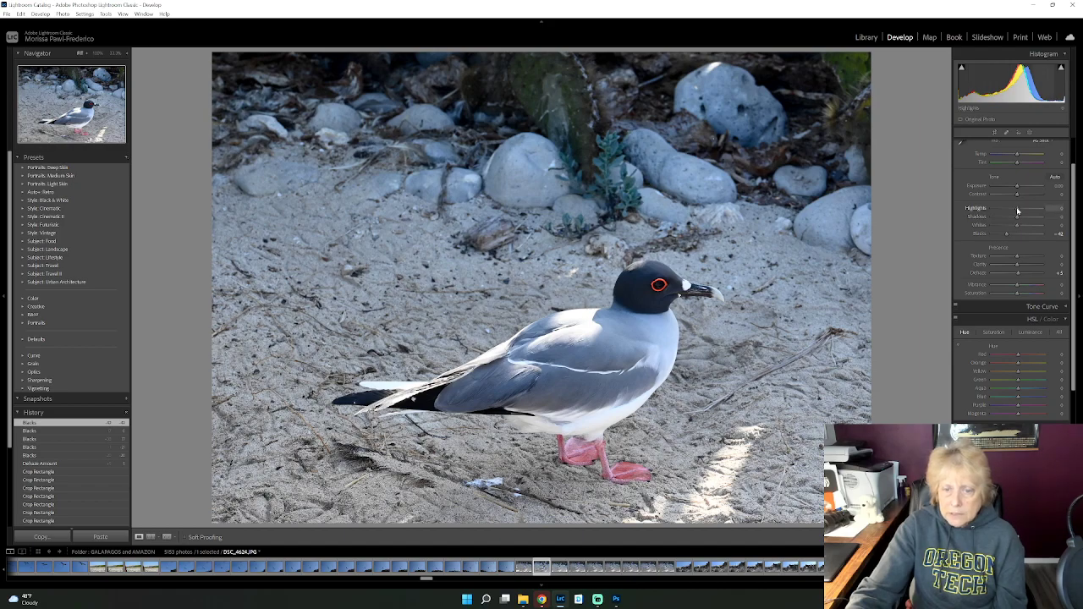
# Step: Set Highlights to about -7 and reset Shadows to 0
pyautogui.moveTo(1015, 213); pyautogui.dragTo(1006, 215)
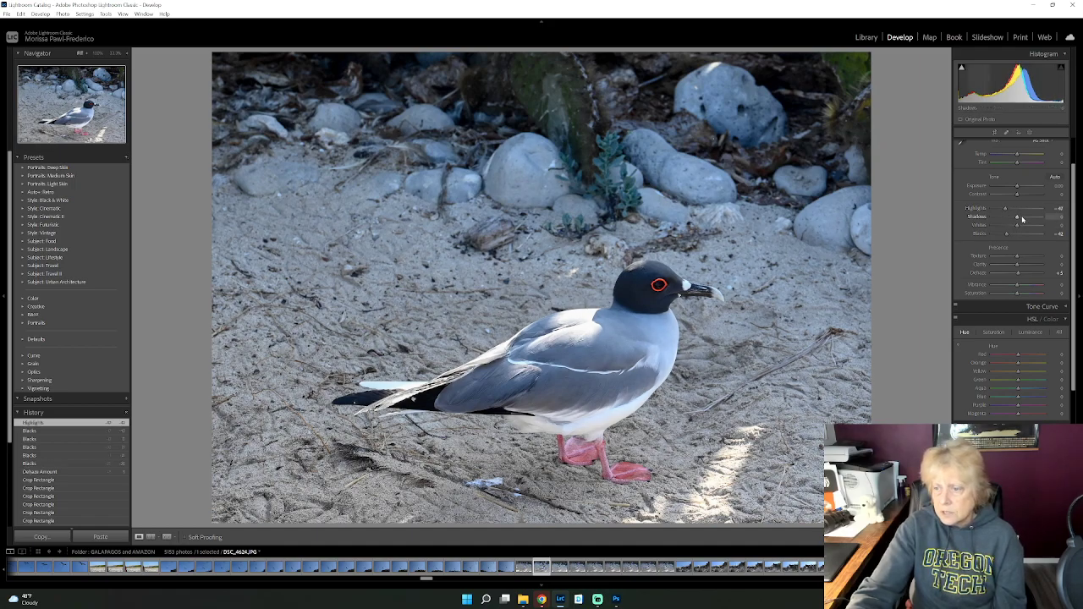
pyautogui.moveTo(1020, 219)
pyautogui.mouseDown()
pyautogui.moveTo(1042, 222)
pyautogui.moveTo(1017, 220)
pyautogui.mouseUp()
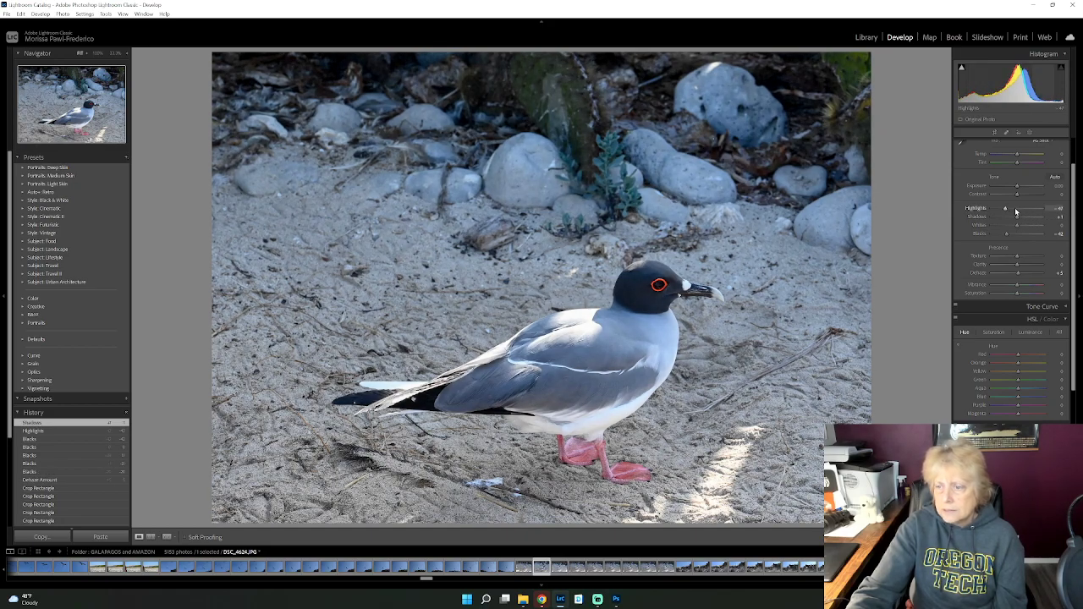
pyautogui.click(1015, 208)
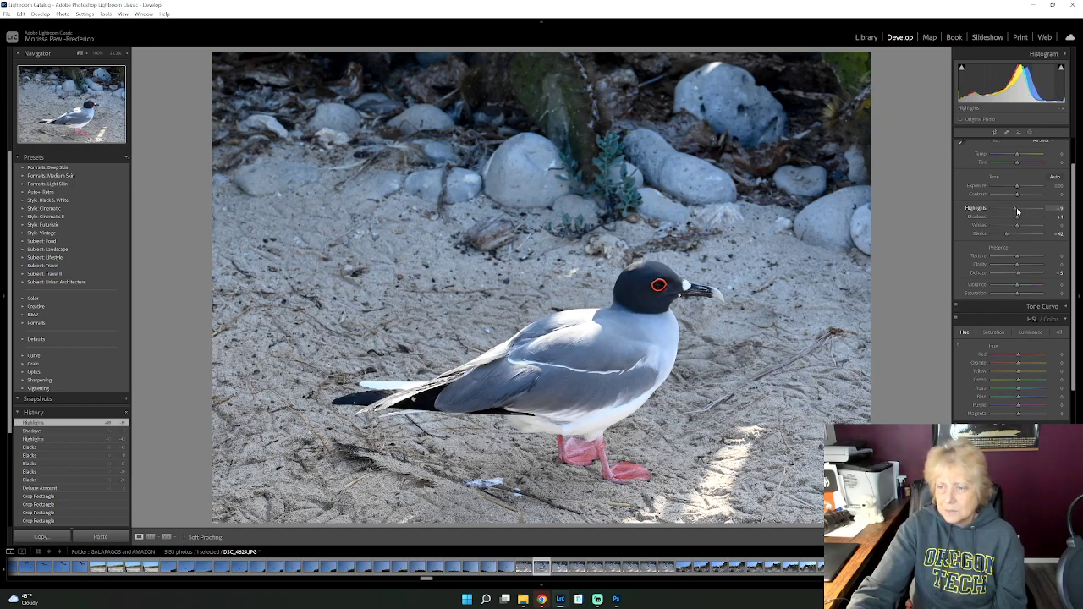
pyautogui.moveTo(1016, 209); pyautogui.dragTo(1015, 209)
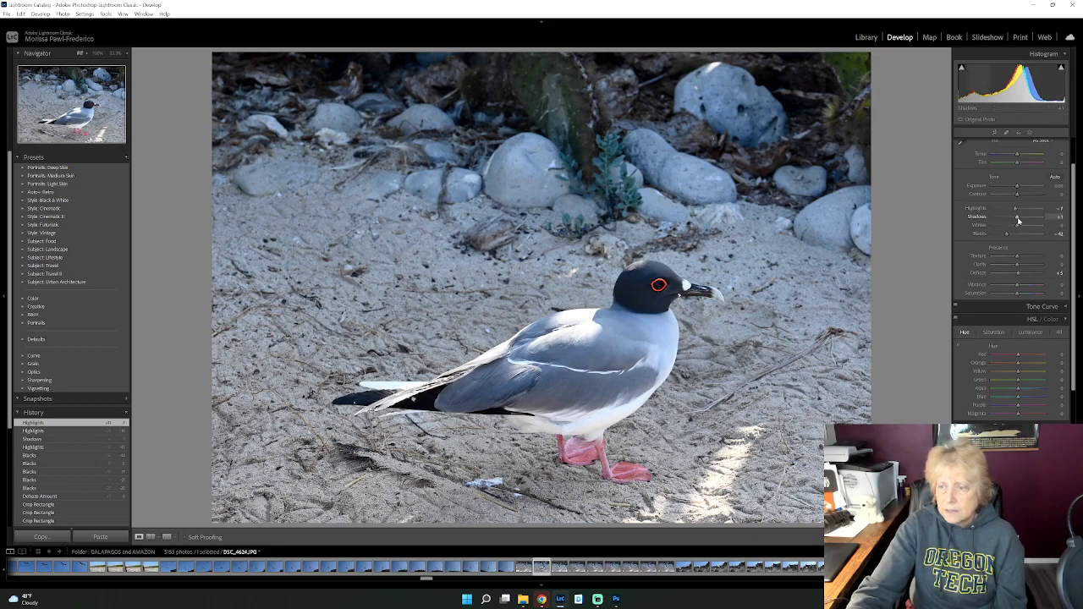
pyautogui.doubleClick(1018, 218)
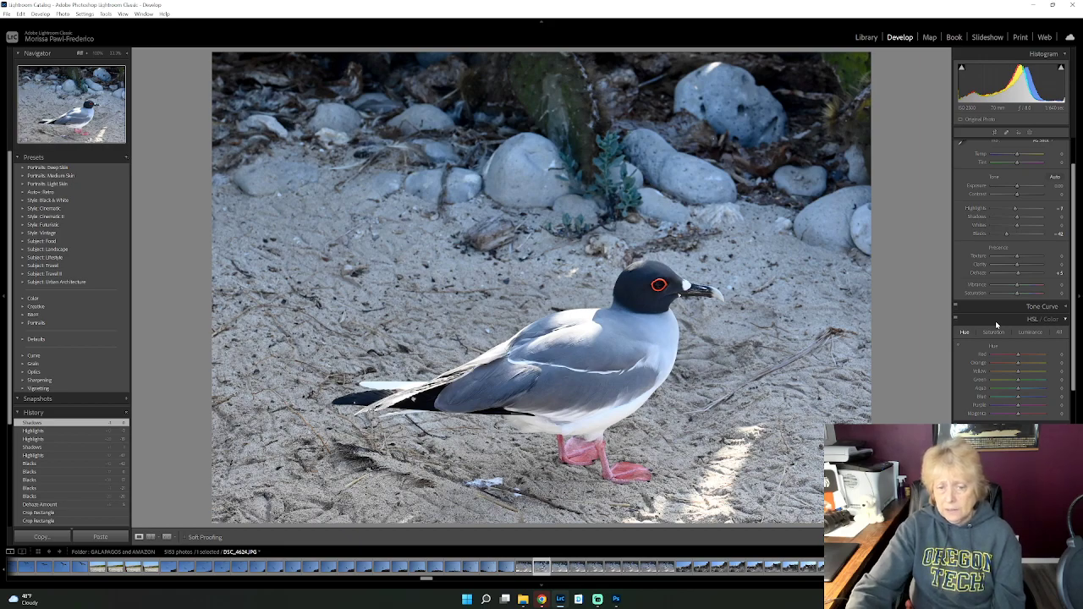
# Step: Collapse HSL and Detail, and enable chromatic aberration removal in Lens Corrections
pyautogui.click(1065, 319)
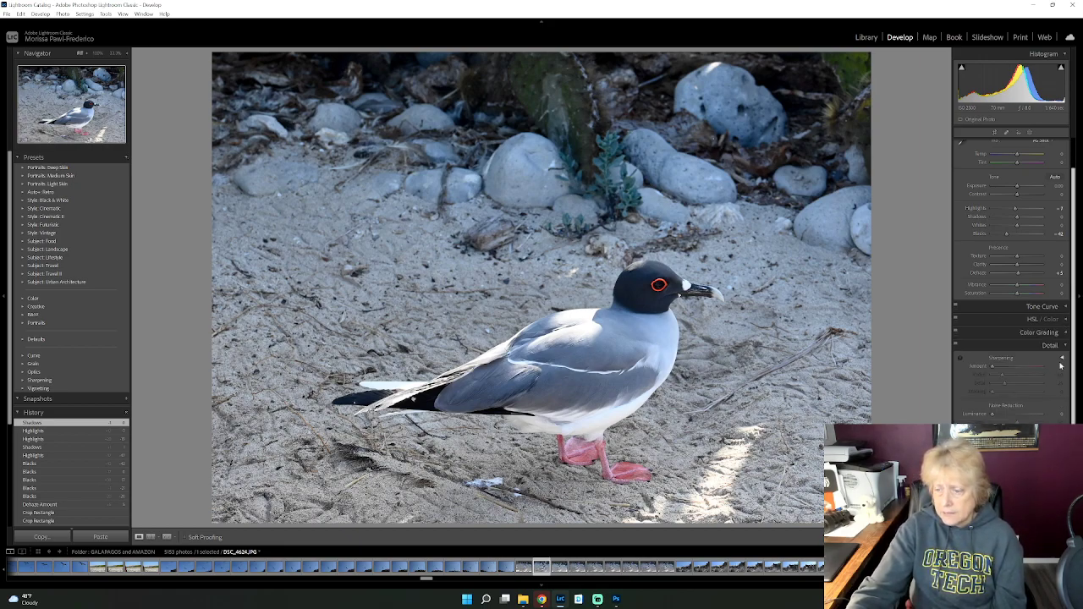
pyautogui.click(1064, 345)
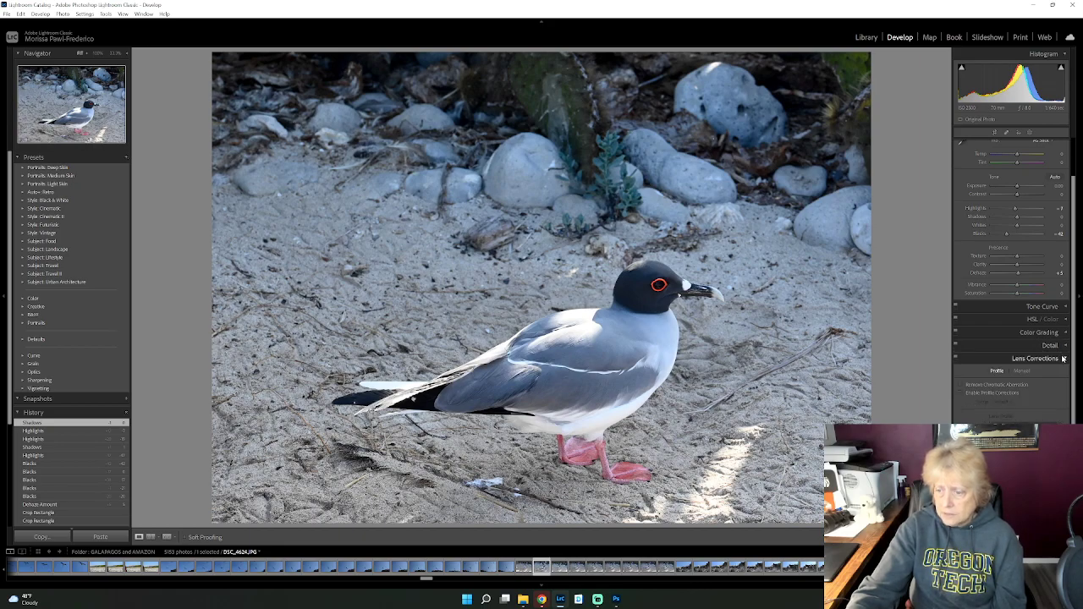
pyautogui.scroll(1, 1053, 355)
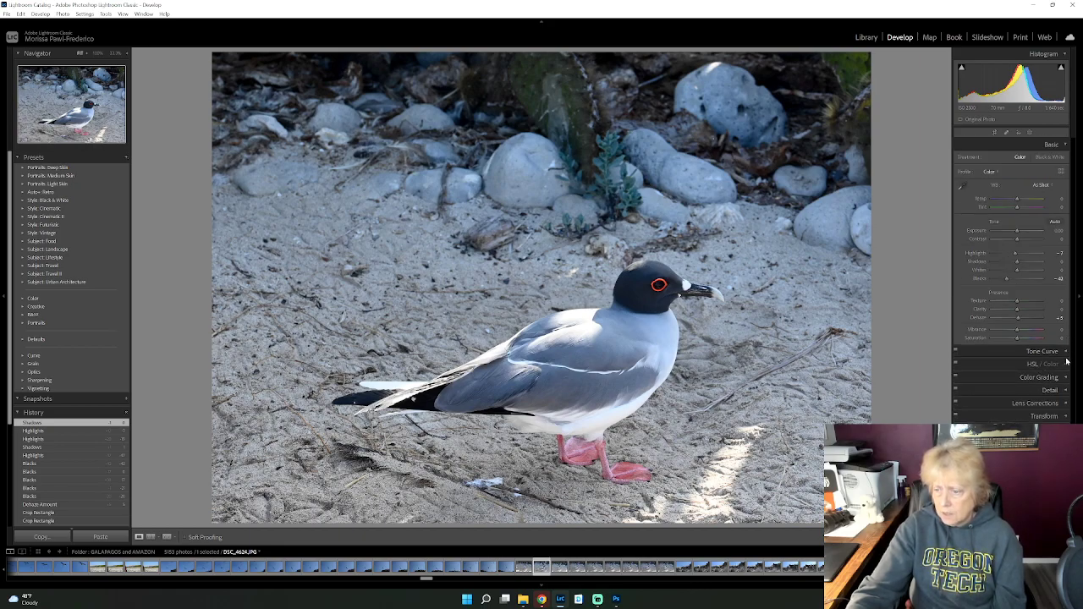
pyautogui.click(1064, 403)
pyautogui.click(962, 404)
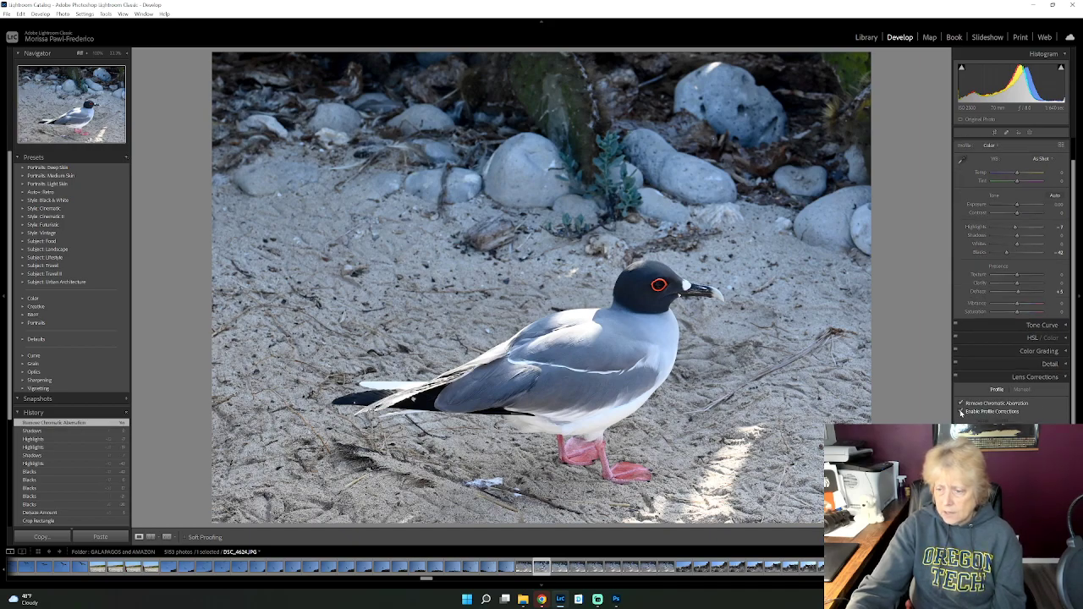
pyautogui.click(961, 413)
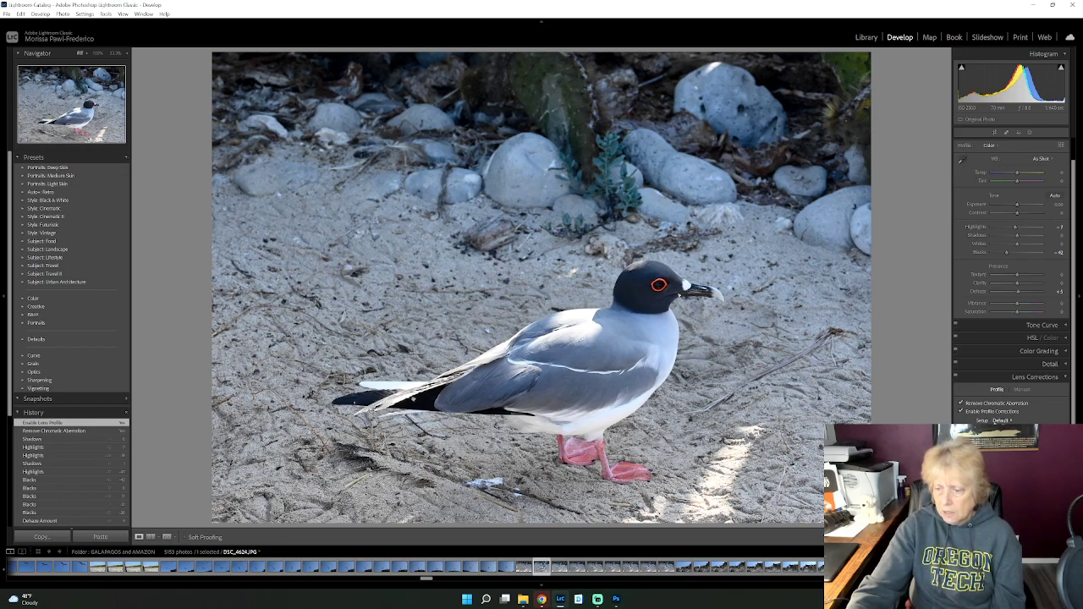
pyautogui.click(962, 412)
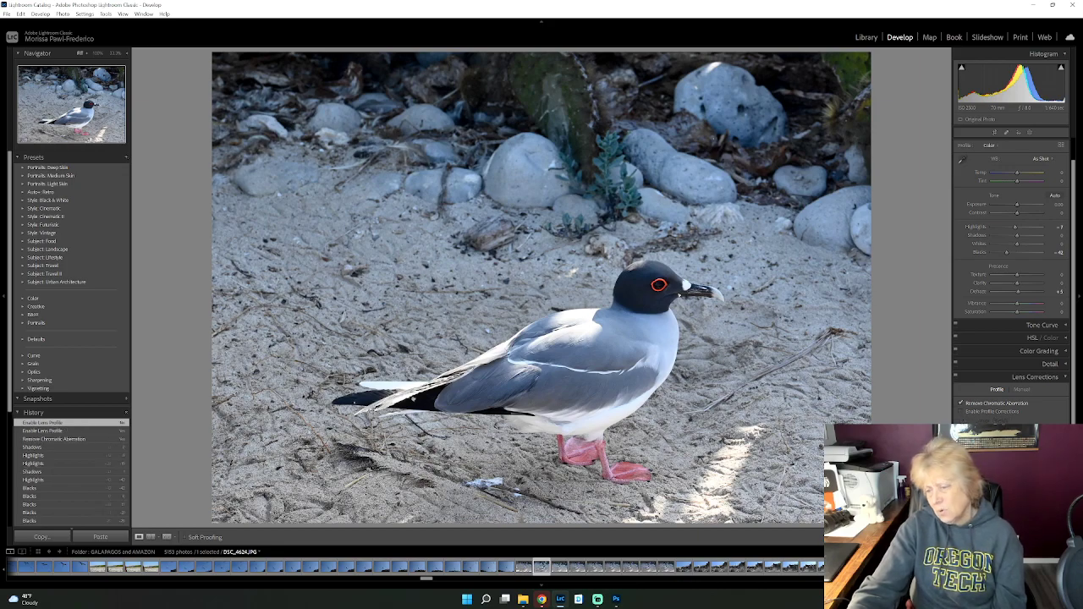
pyautogui.click(1066, 378)
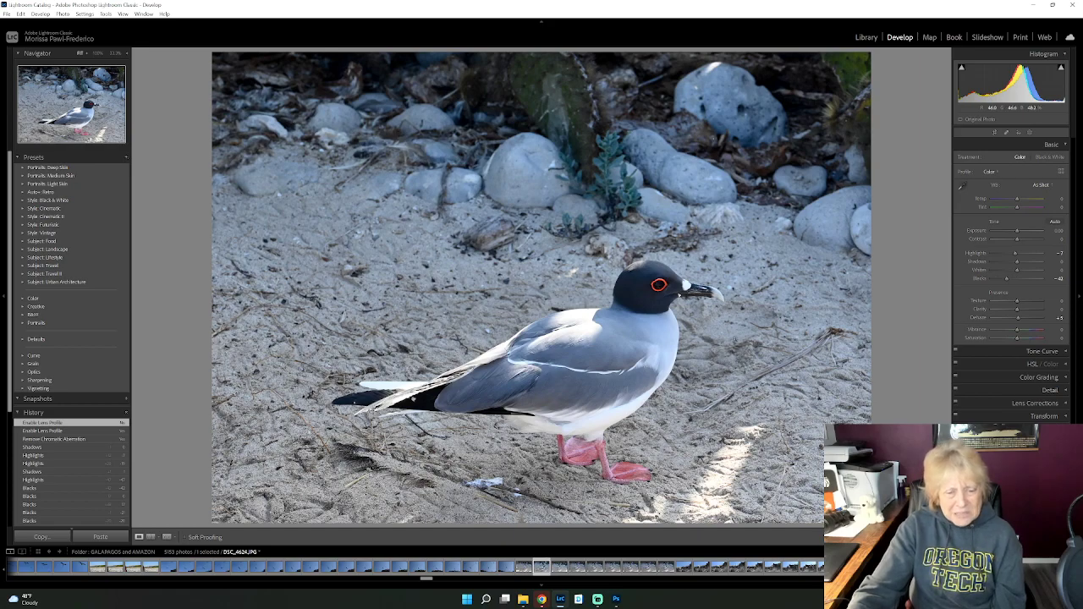
# Step: Edit the photo in Adobe Photoshop 2022 as a copy with Lightroom adjustments
pyautogui.rightClick(727, 75)
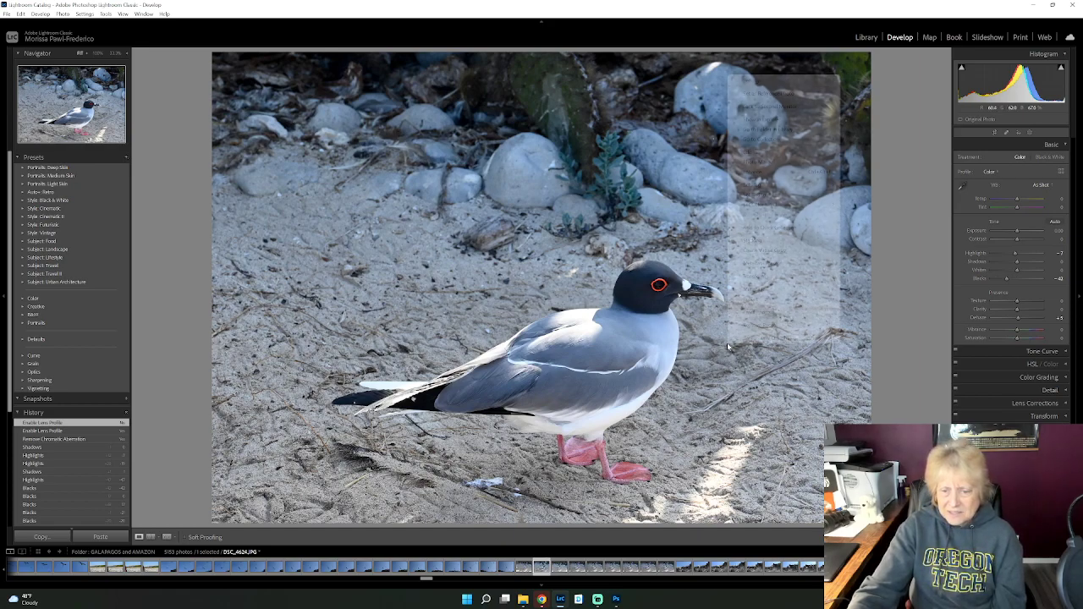
pyautogui.moveTo(771, 154)
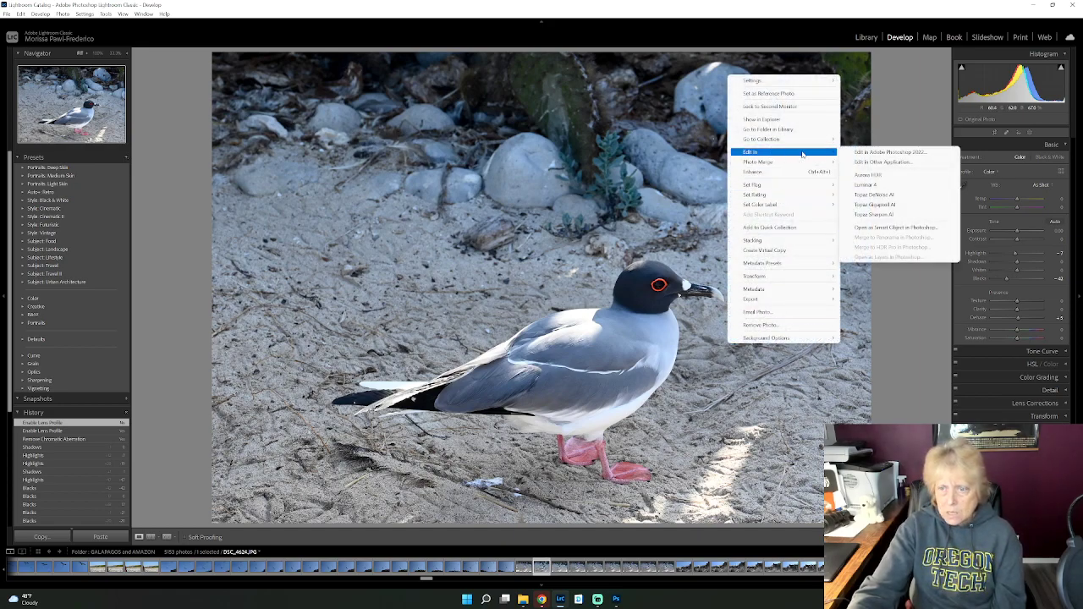
pyautogui.click(863, 154)
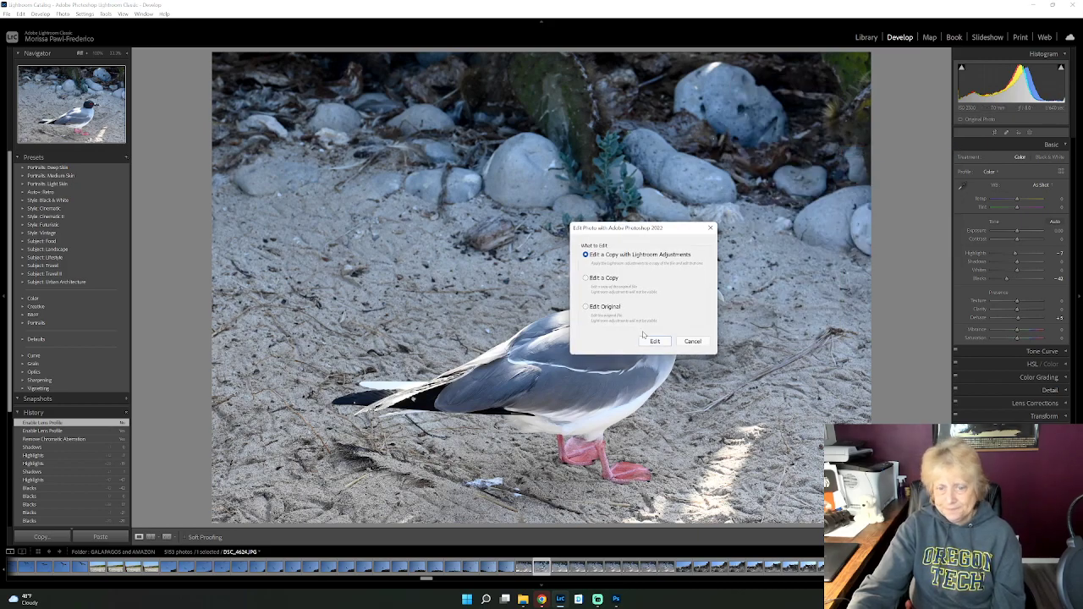
pyautogui.click(650, 339)
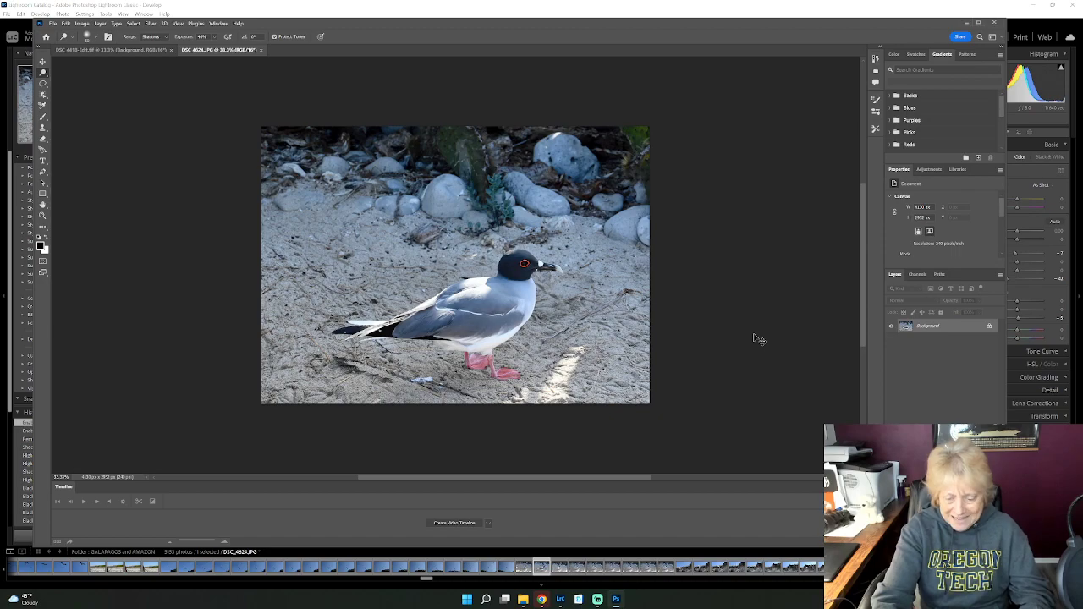
# Step: At 50% zoom, remove the debris in the sand with the Spot Healing Brush
pyautogui.hotkey('ctrl', '+')
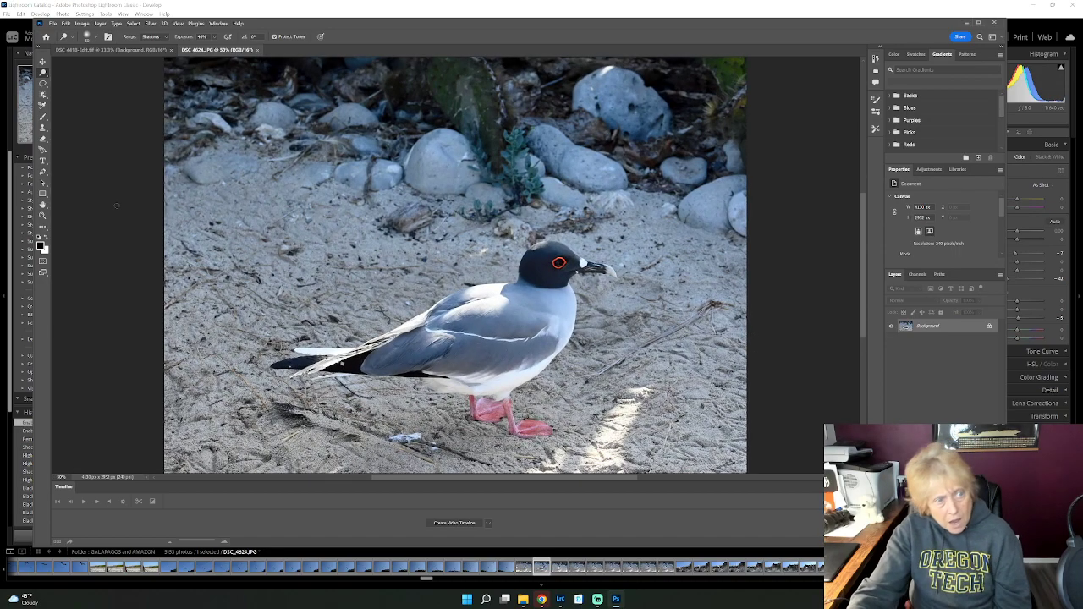
pyautogui.rightClick(47, 73)
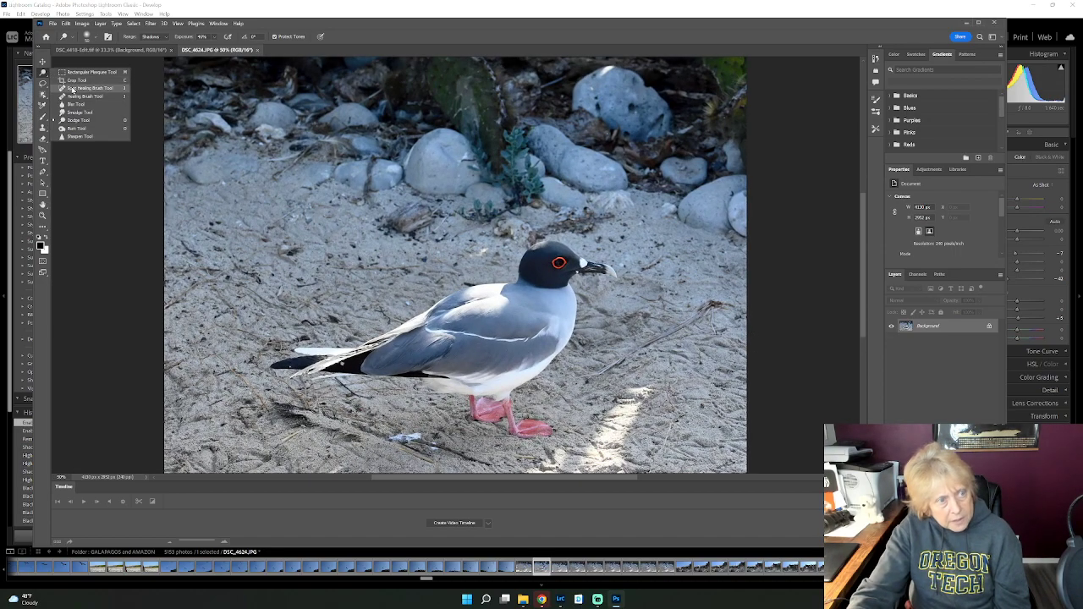
pyautogui.click(85, 88)
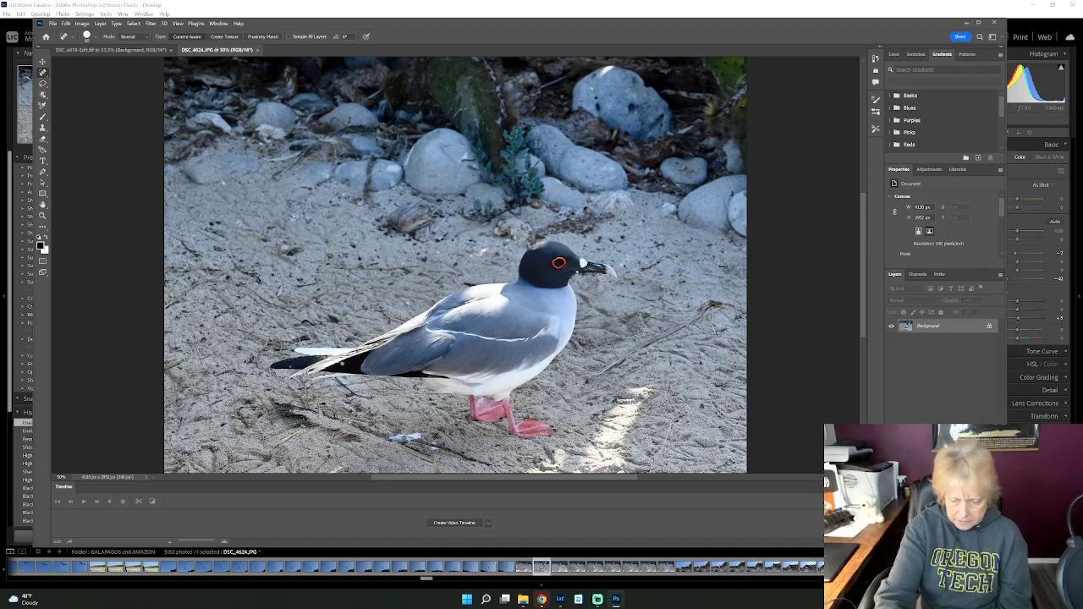
pyautogui.moveTo(396, 438)
pyautogui.mouseDown()
pyautogui.moveTo(442, 443)
pyautogui.moveTo(388, 440)
pyautogui.mouseUp()
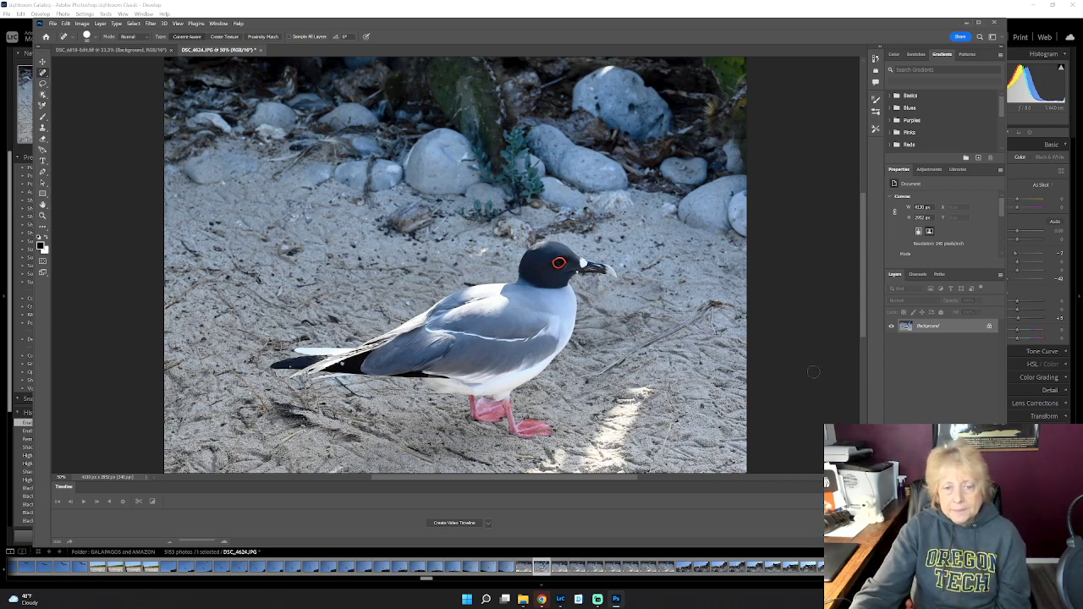
pyautogui.scroll(-4, 836, 356)
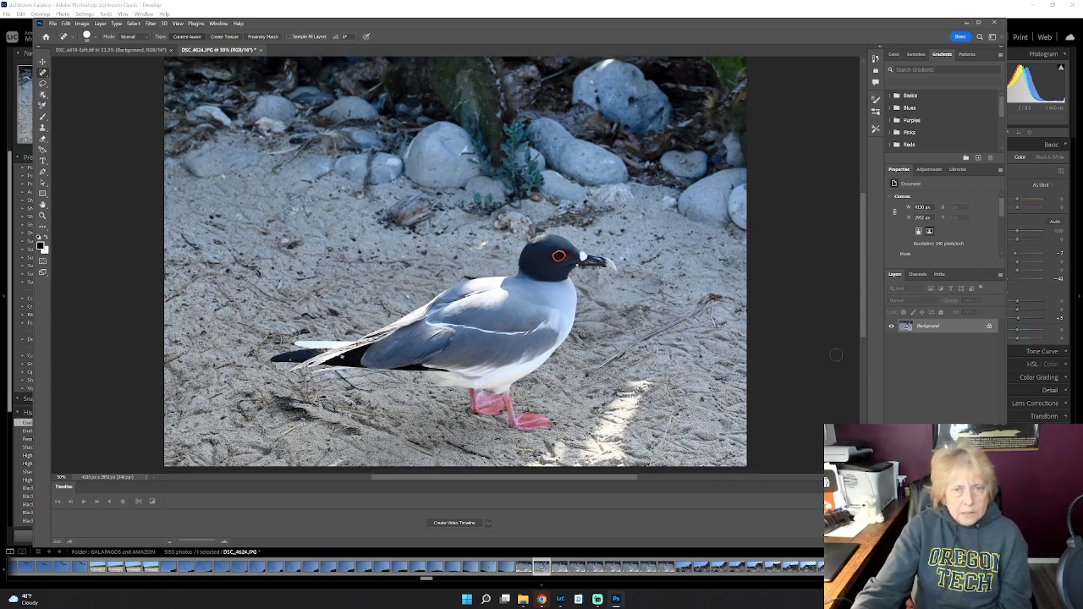
pyautogui.scroll(3, 836, 355)
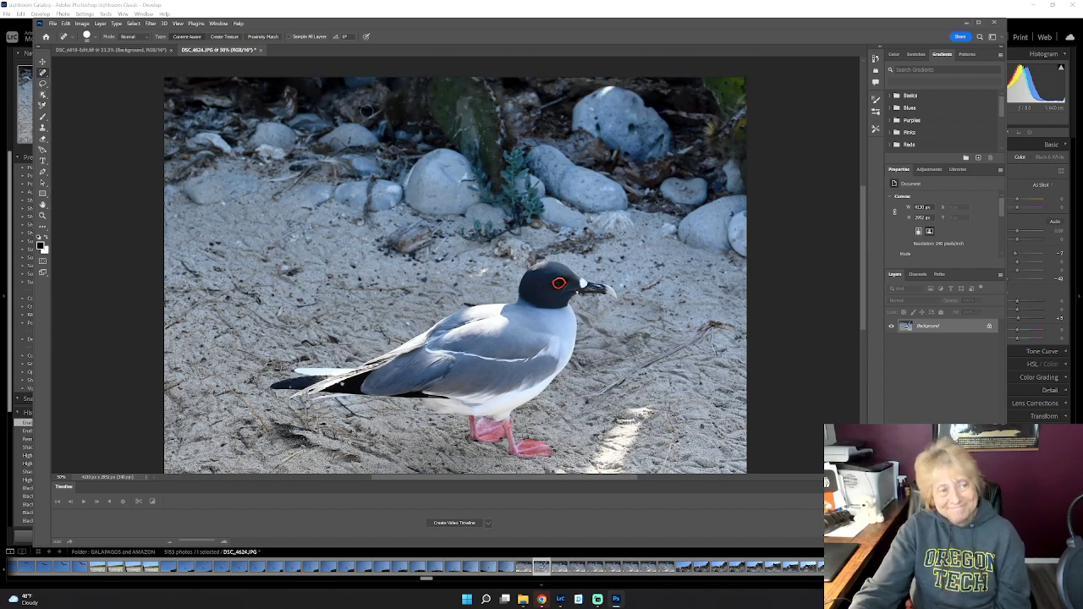
# Step: Save the retouched copy and return to Lightroom
pyautogui.click(53, 24)
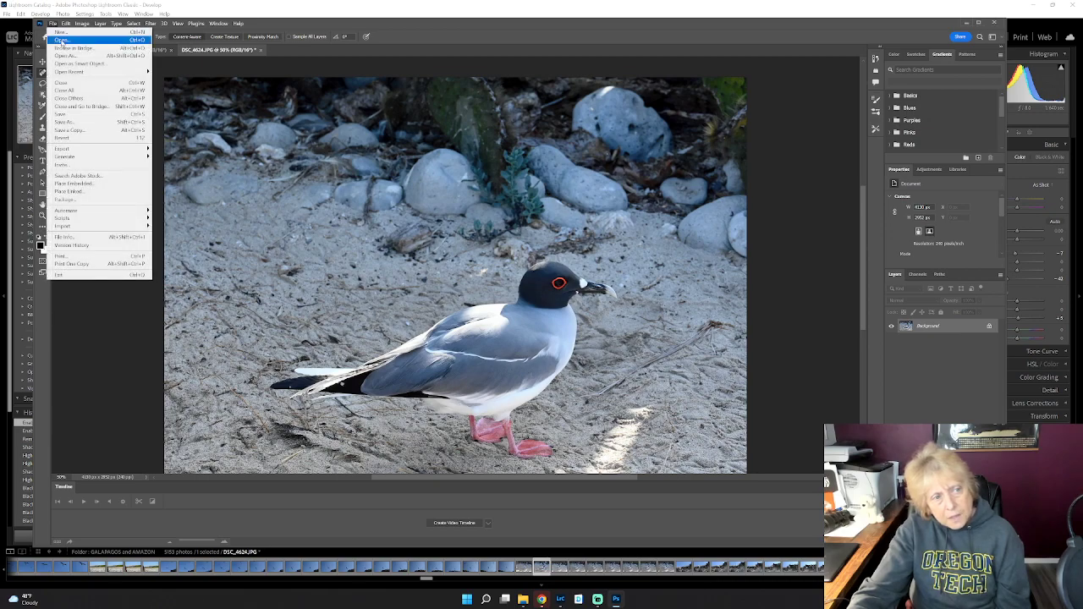
pyautogui.click(76, 114)
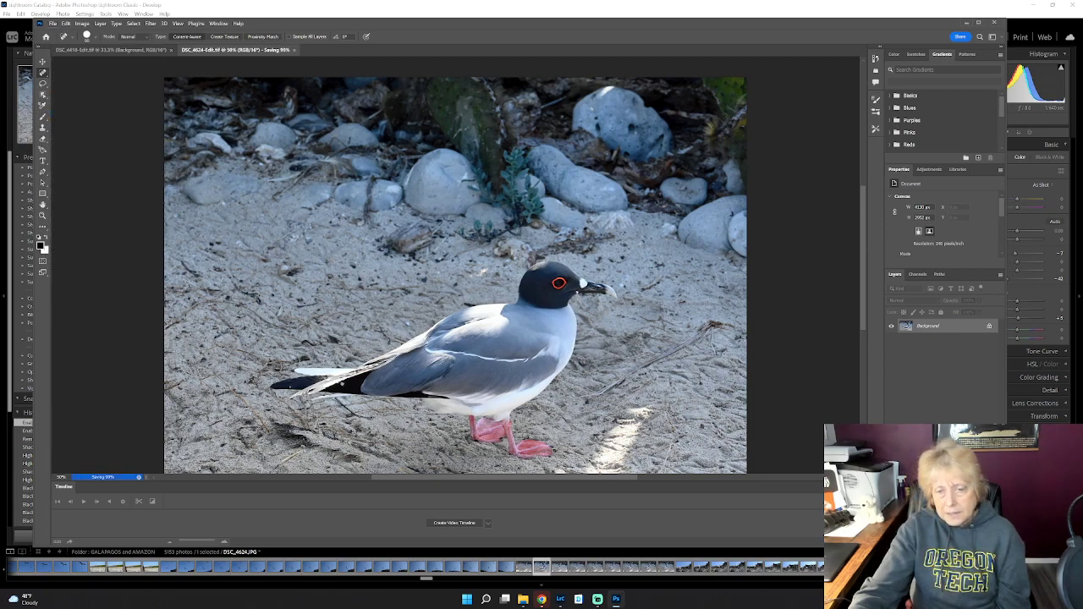
pyautogui.click(560, 601)
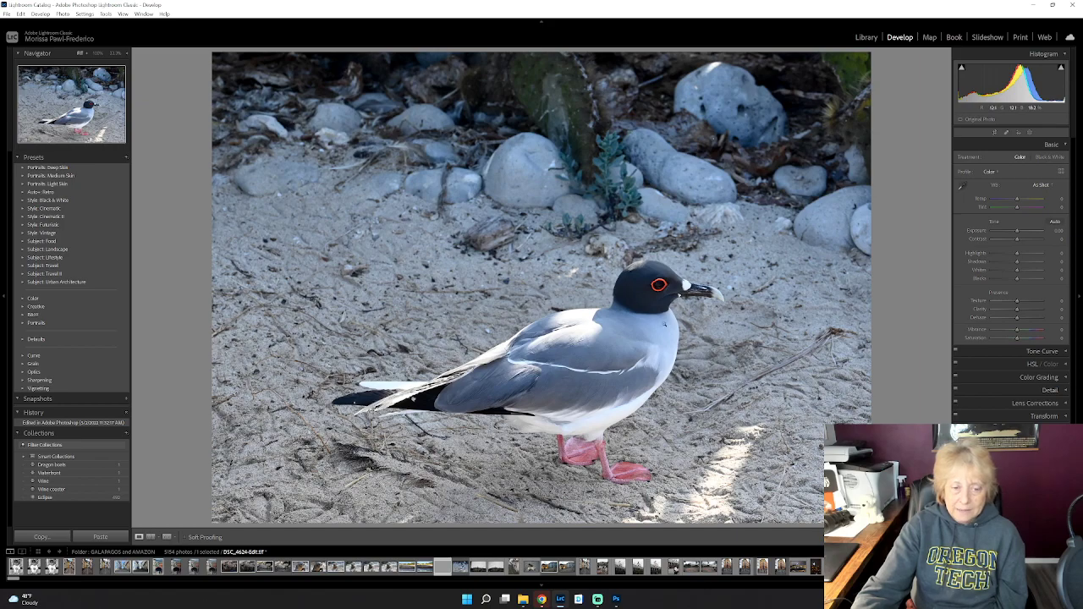
# Step: Show the GALAPAGOS and AMAZON folder in Library Grid and scroll down to the later bird shots
pyautogui.press('g')
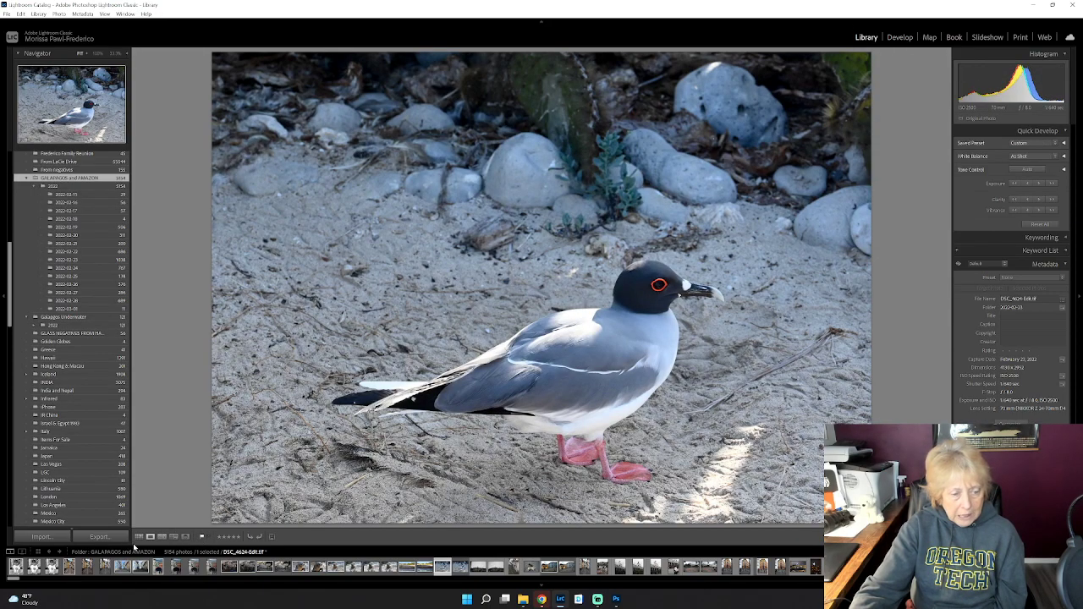
pyautogui.click(138, 536)
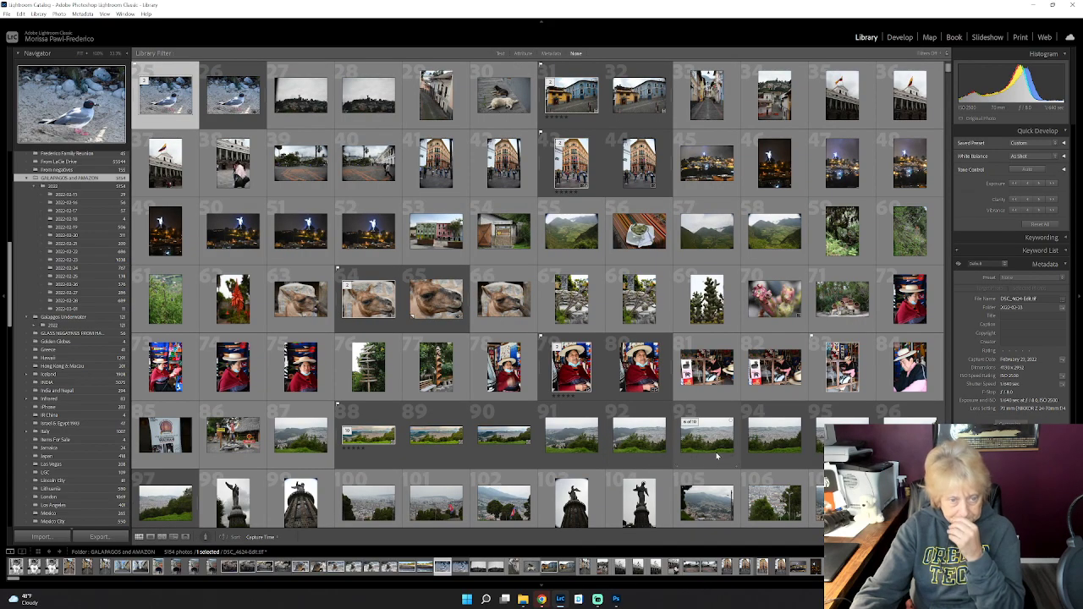
pyautogui.scroll(-3, 748, 431)
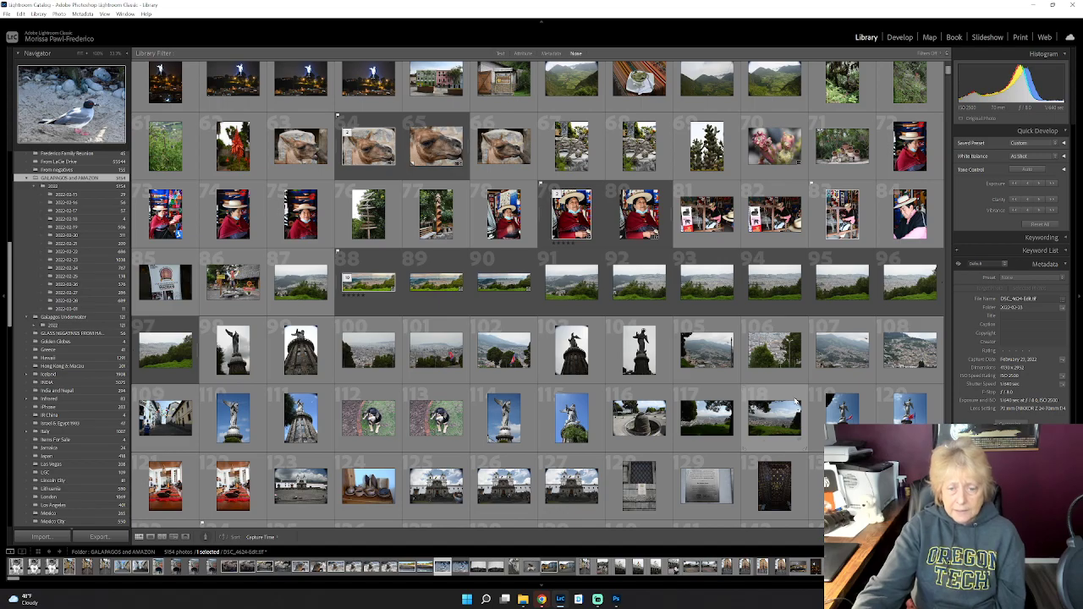
pyautogui.scroll(-5, 796, 401)
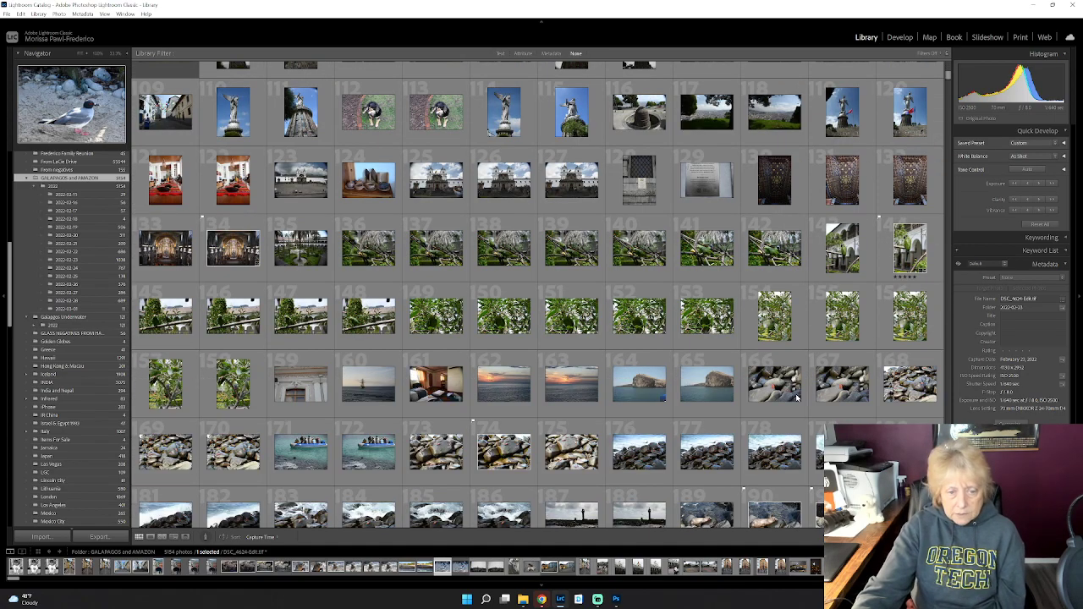
pyautogui.scroll(-8, 795, 401)
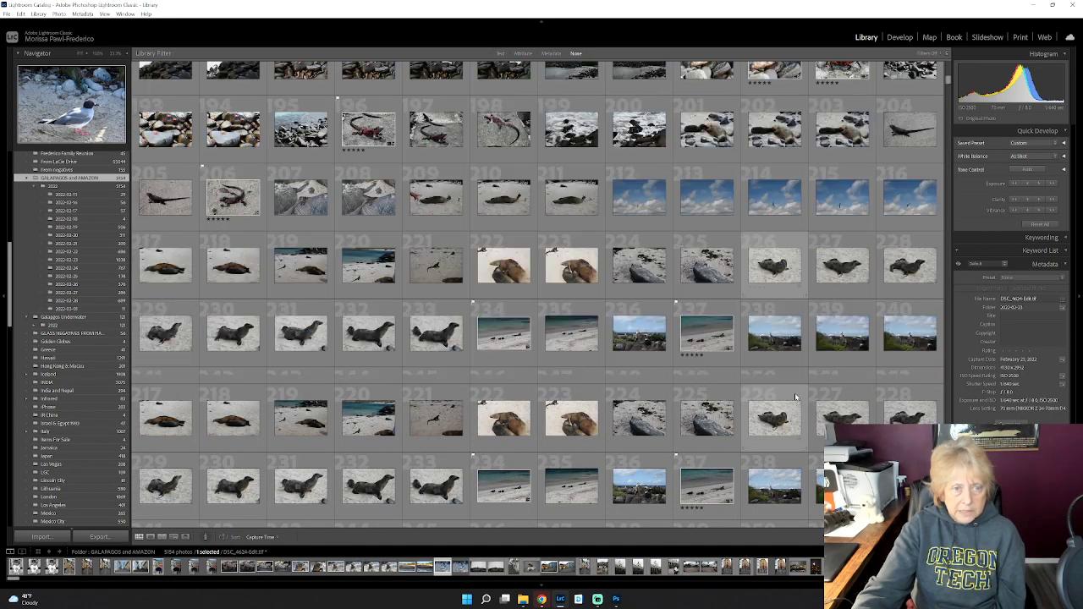
pyautogui.scroll(-20, 795, 397)
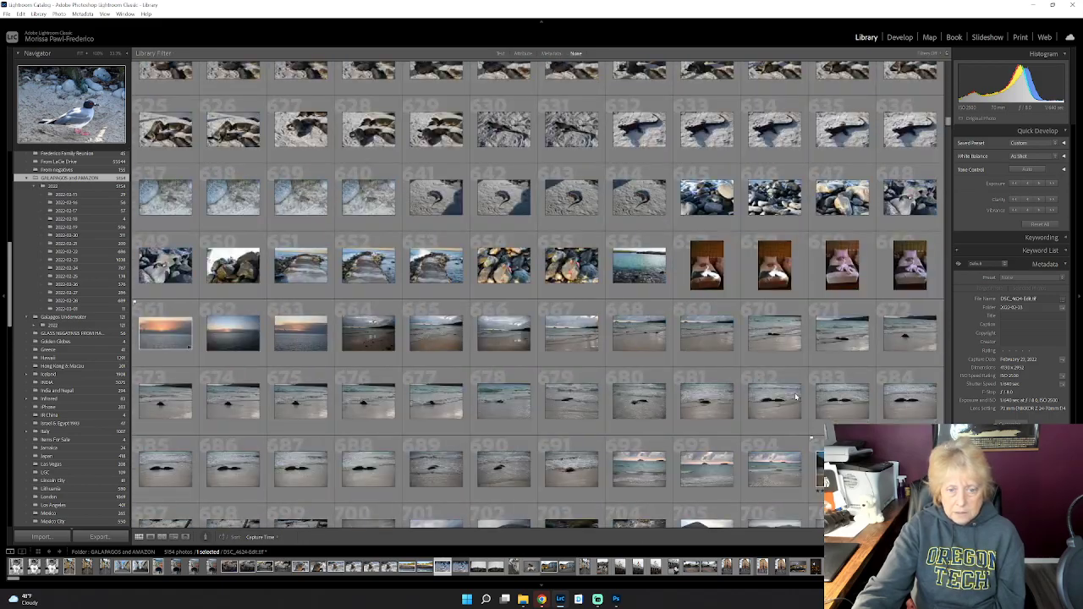
pyautogui.scroll(-20, 795, 397)
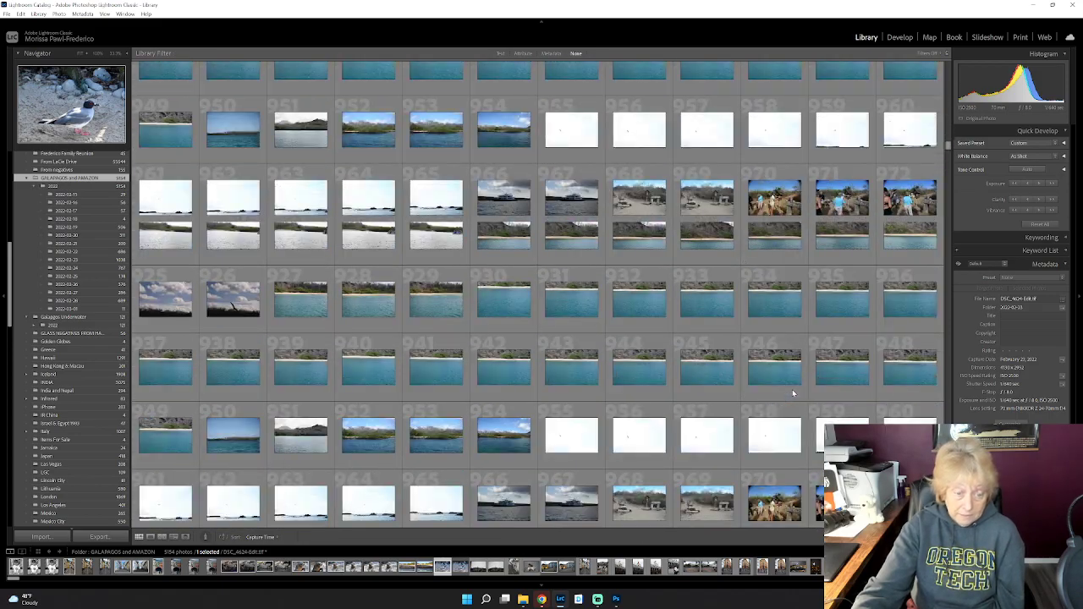
pyautogui.scroll(-8, 792, 389)
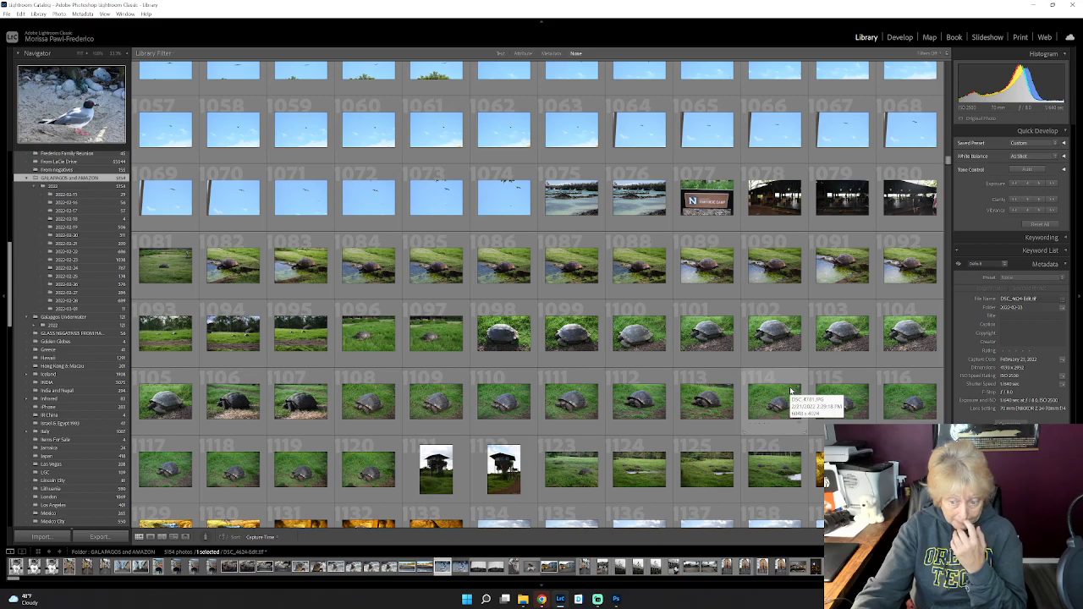
pyautogui.scroll(-10, 792, 391)
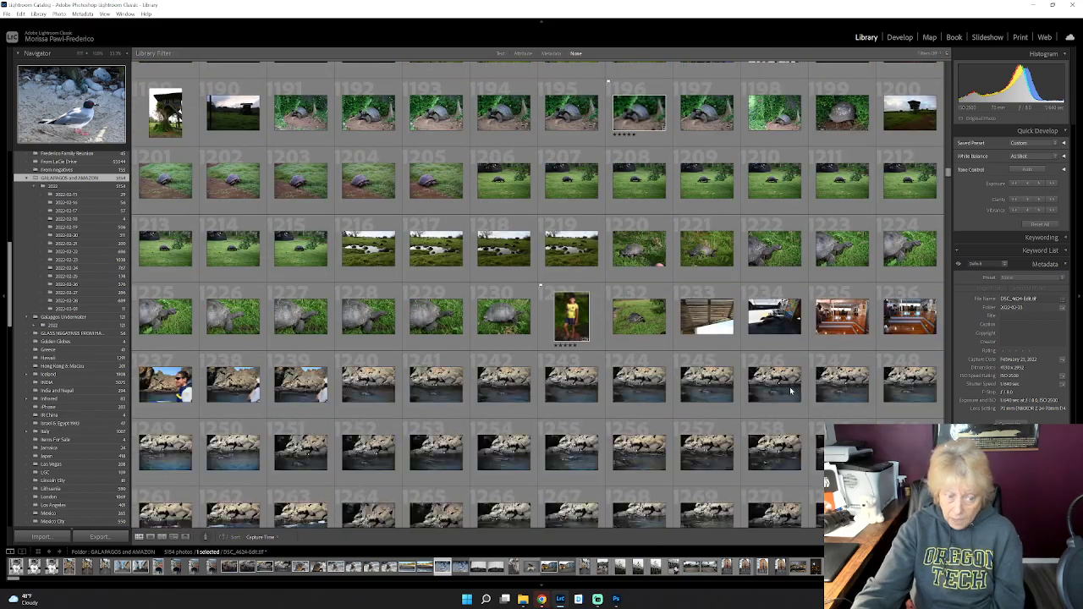
pyautogui.scroll(-15, 791, 389)
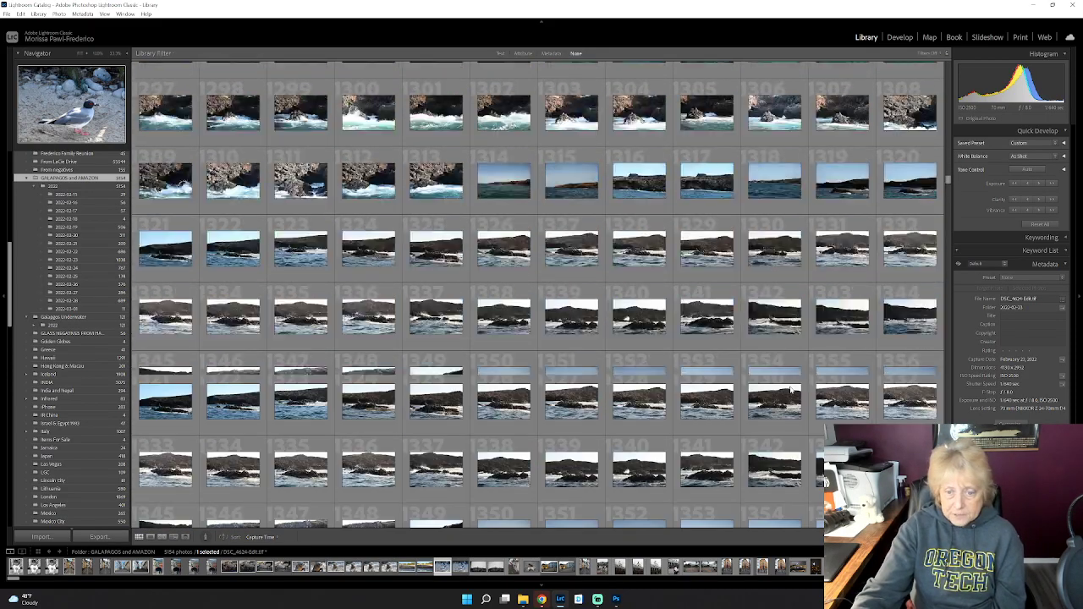
pyautogui.scroll(-20, 791, 389)
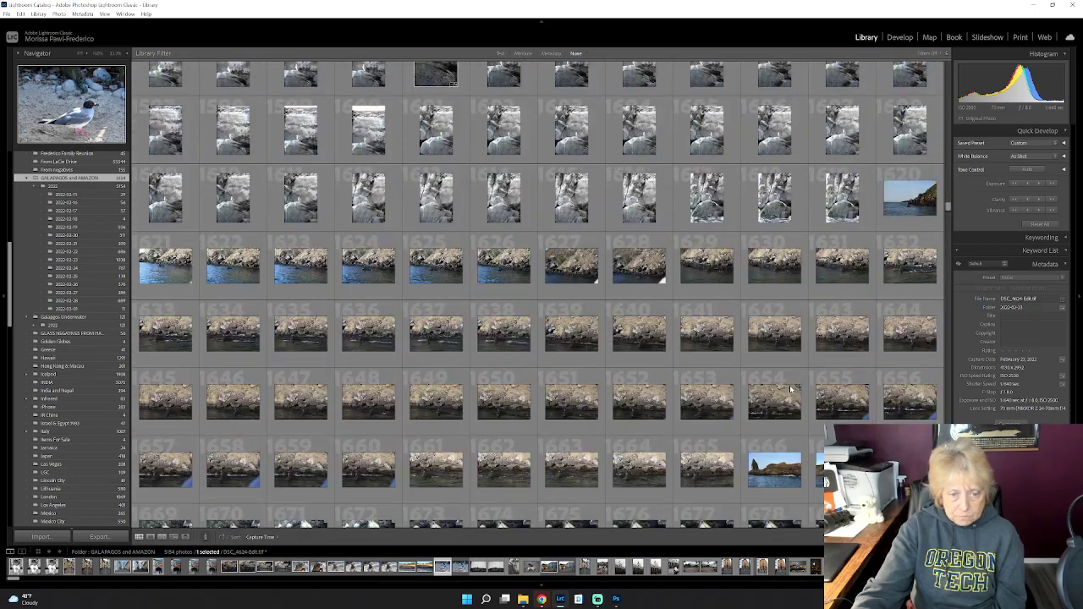
pyautogui.scroll(-20, 791, 390)
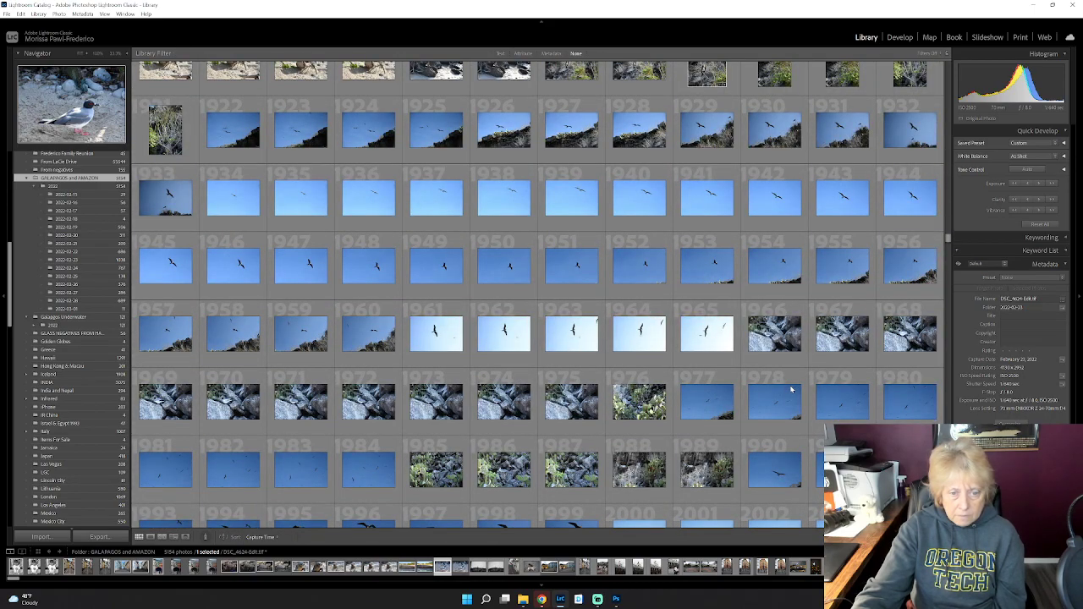
pyautogui.scroll(-8, 791, 390)
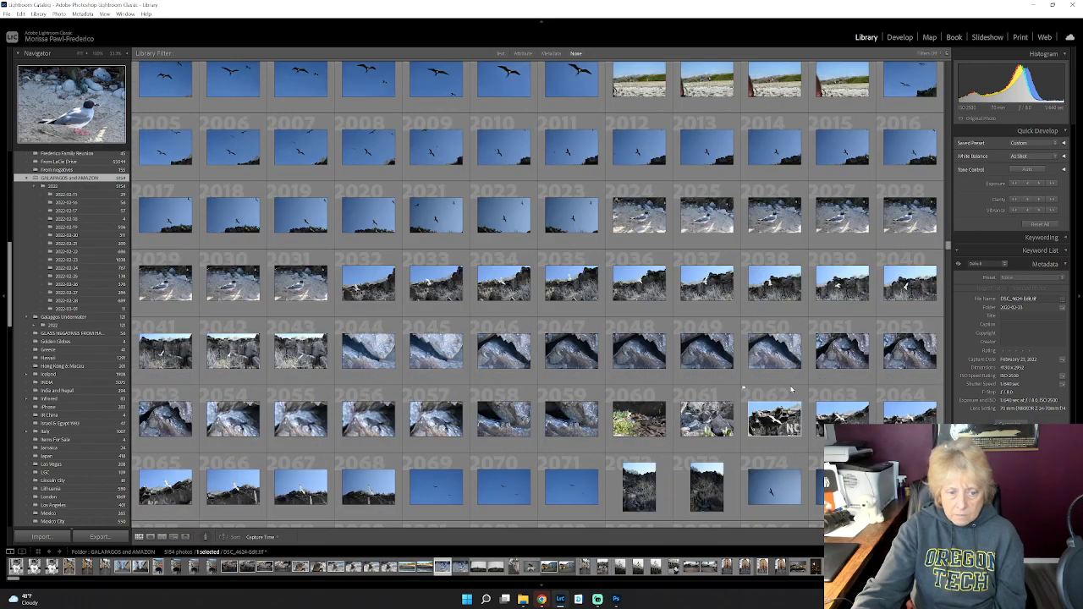
# Step: Open thumbnail 2056 in Loupe view and step back to the iguana photo DSC_4655.JPG
pyautogui.doubleClick(369, 418)
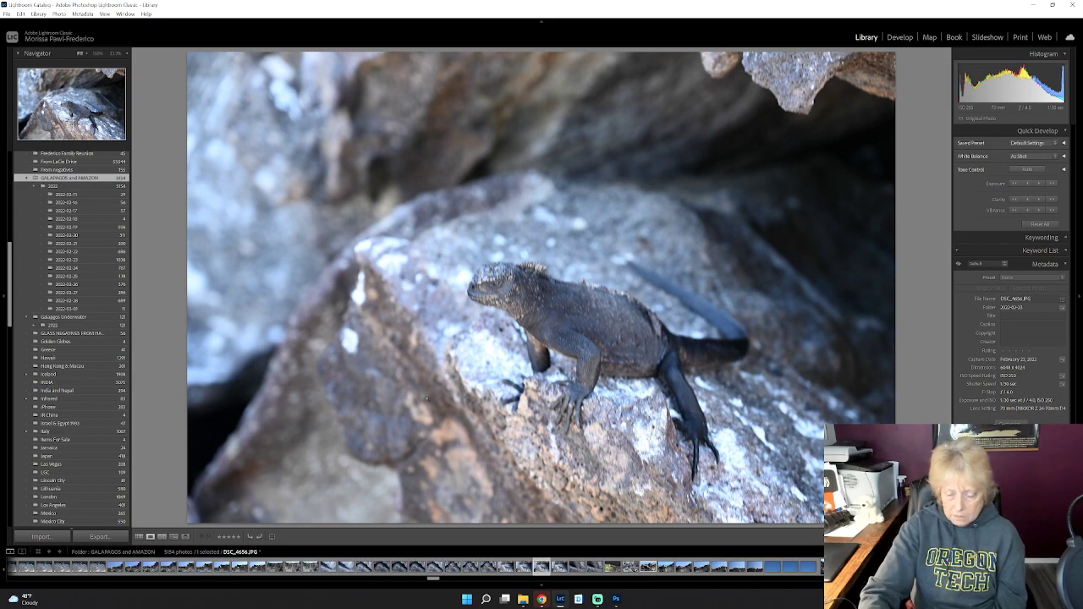
pyautogui.press('Left')
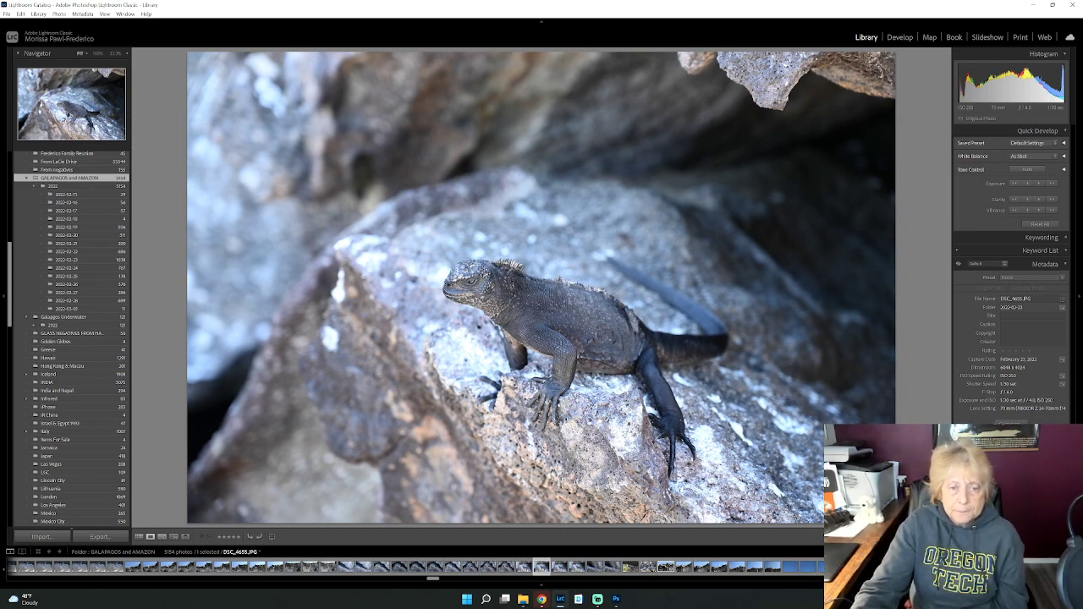
# Step: In Develop, lower Blacks to about -24 and brighten the Shadows on the iguana
pyautogui.click(903, 37)
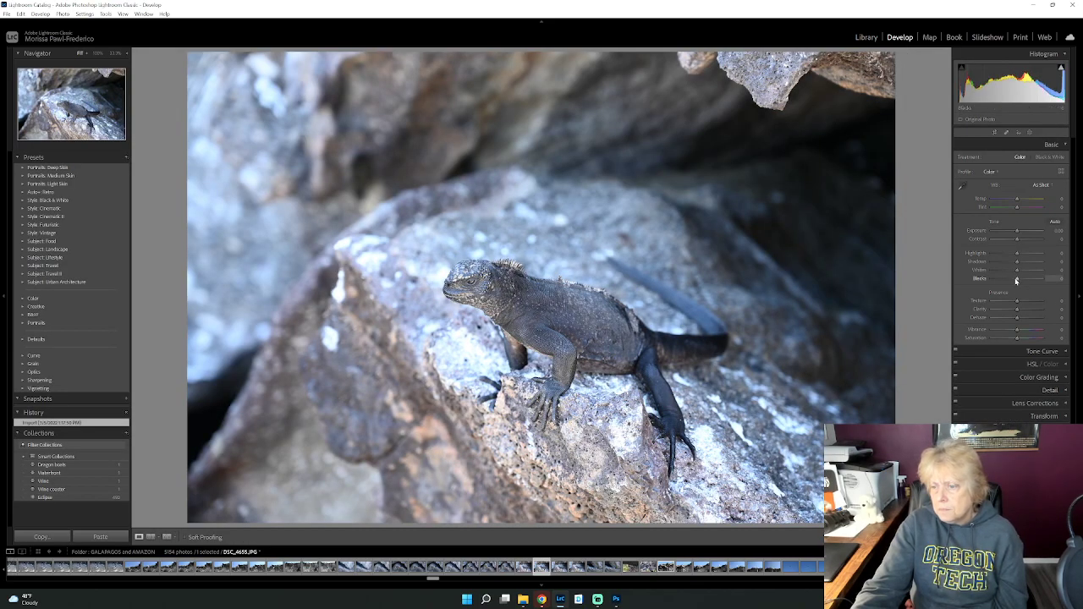
pyautogui.moveTo(1017, 280); pyautogui.dragTo(1010, 282)
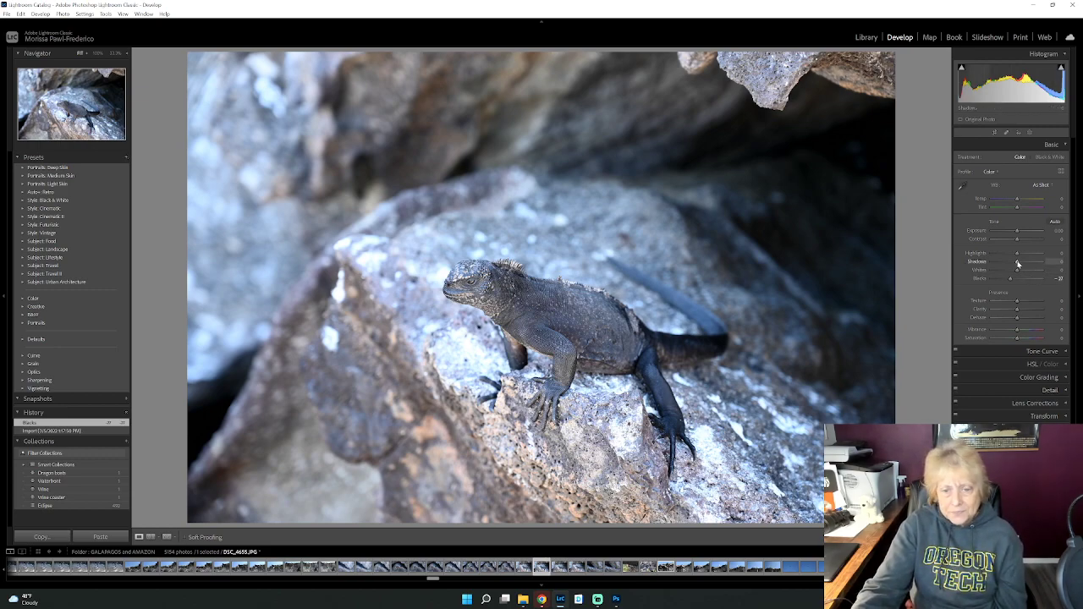
pyautogui.moveTo(1018, 264); pyautogui.dragTo(1024, 264)
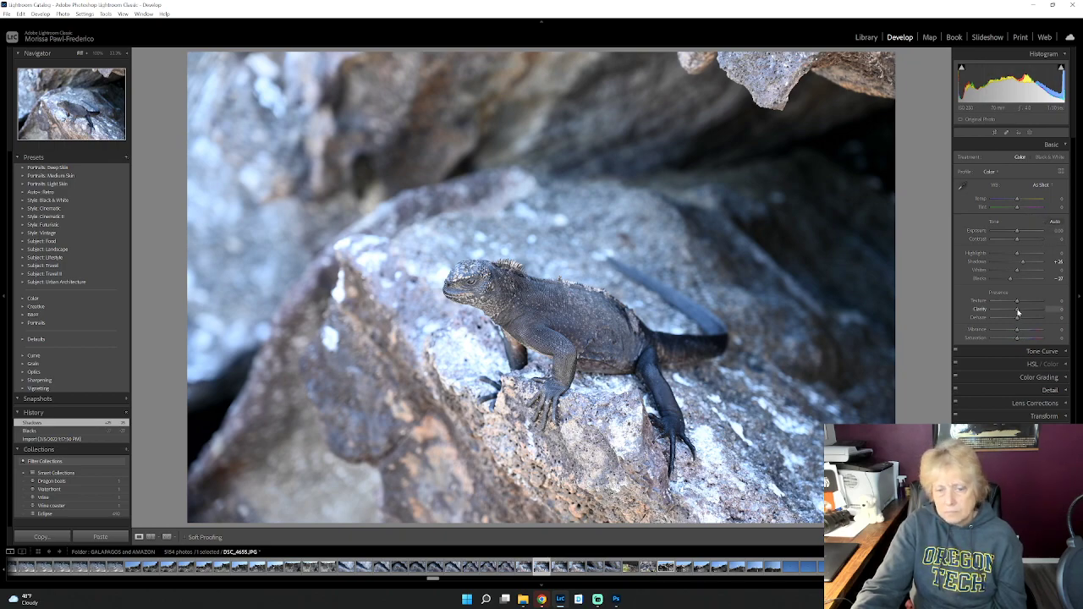
# Step: Set Clarity to +30
pyautogui.moveTo(1018, 313); pyautogui.dragTo(1025, 309)
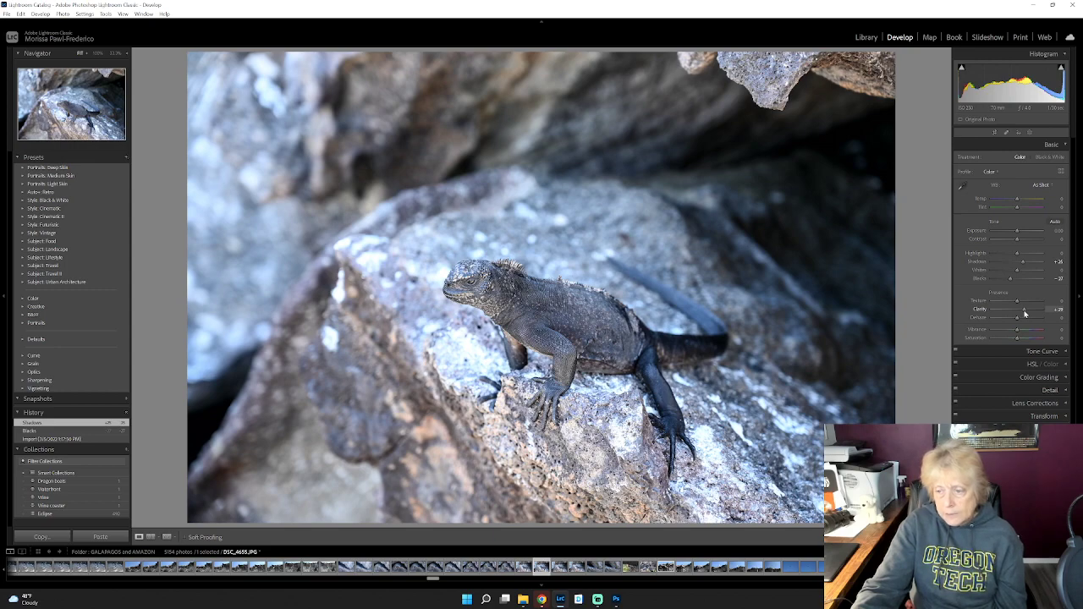
pyautogui.moveTo(1025, 314); pyautogui.dragTo(1025, 314)
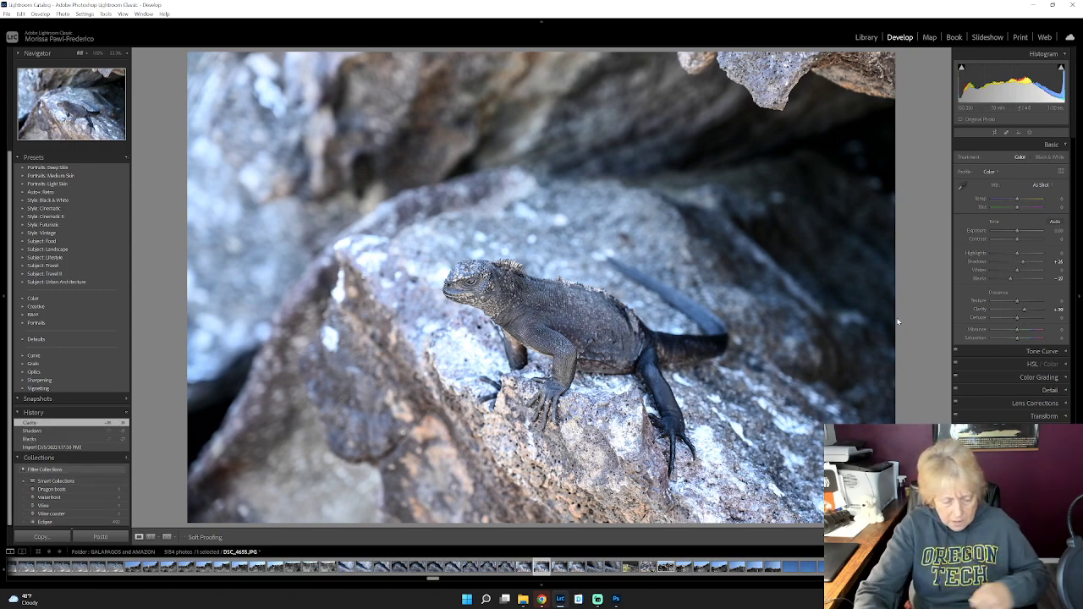
pyautogui.press('z')
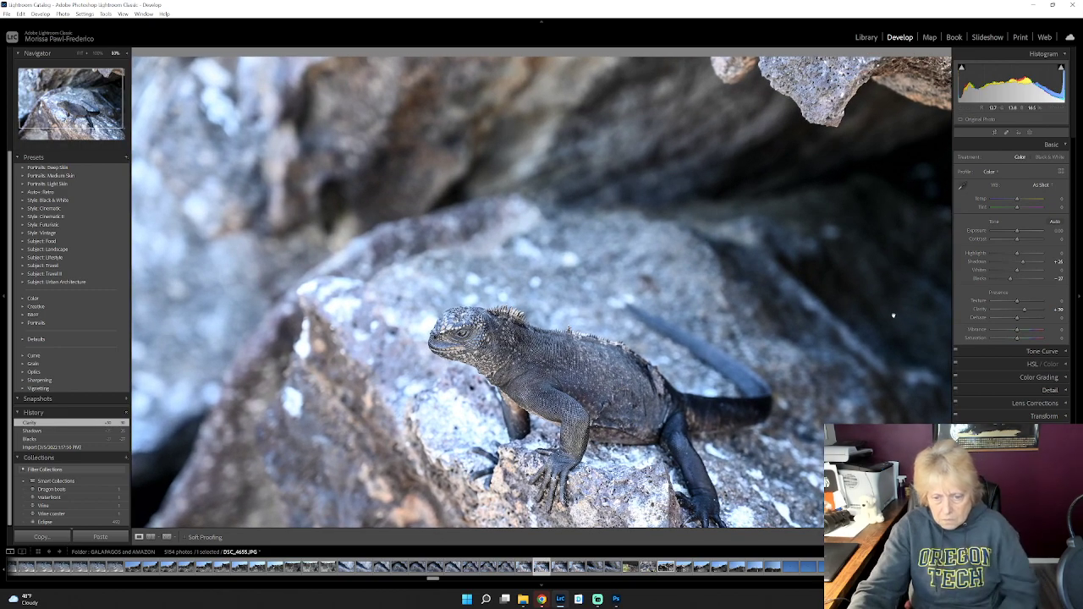
pyautogui.moveTo(1022, 312); pyautogui.dragTo(1017, 313)
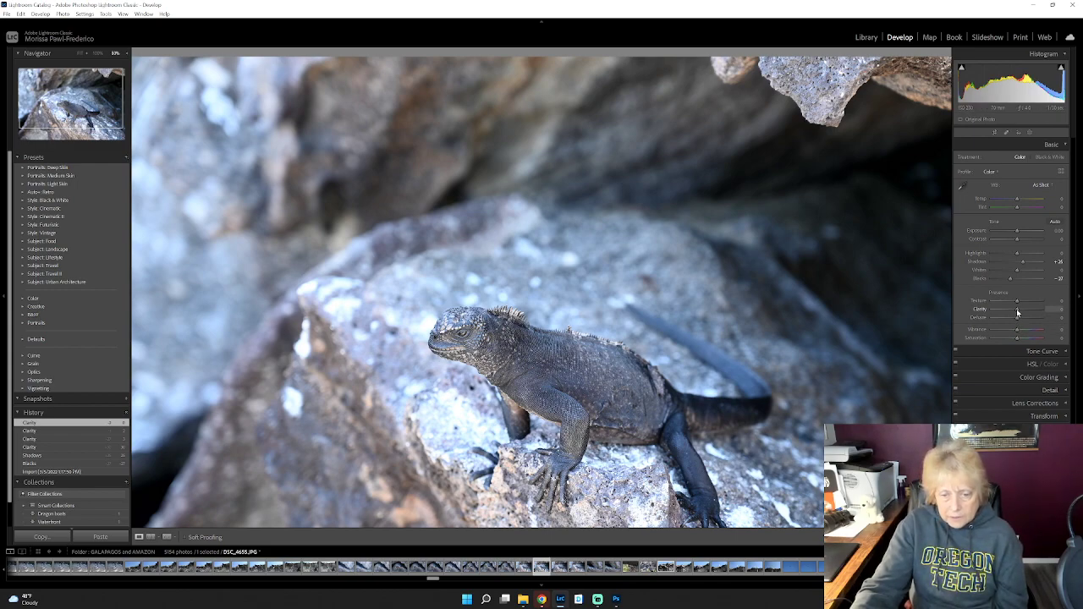
pyautogui.moveTo(1017, 309); pyautogui.dragTo(1022, 311)
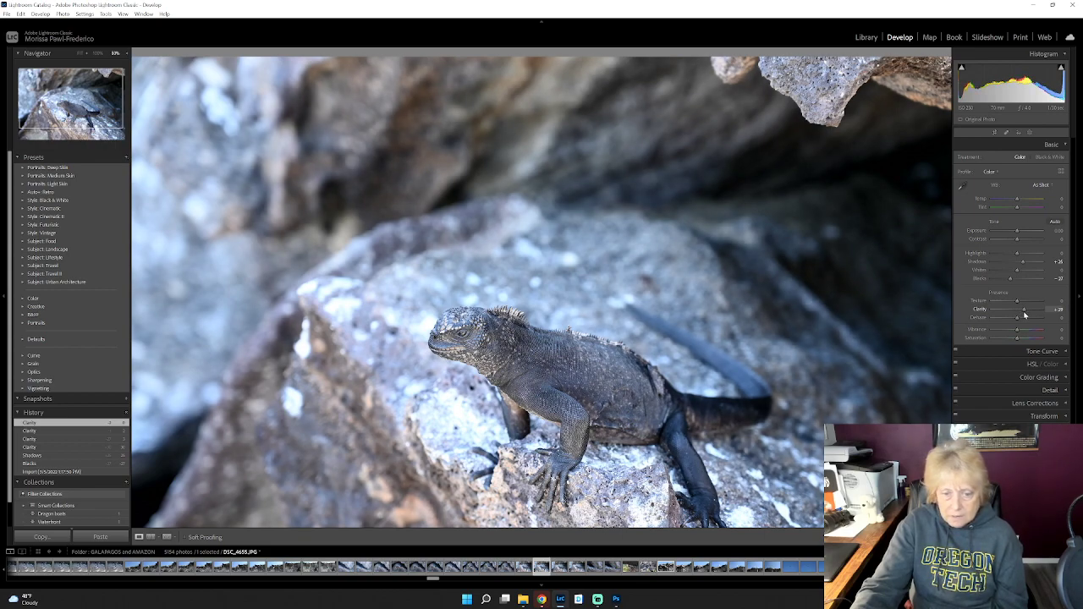
pyautogui.moveTo(1025, 315); pyautogui.dragTo(1025, 315)
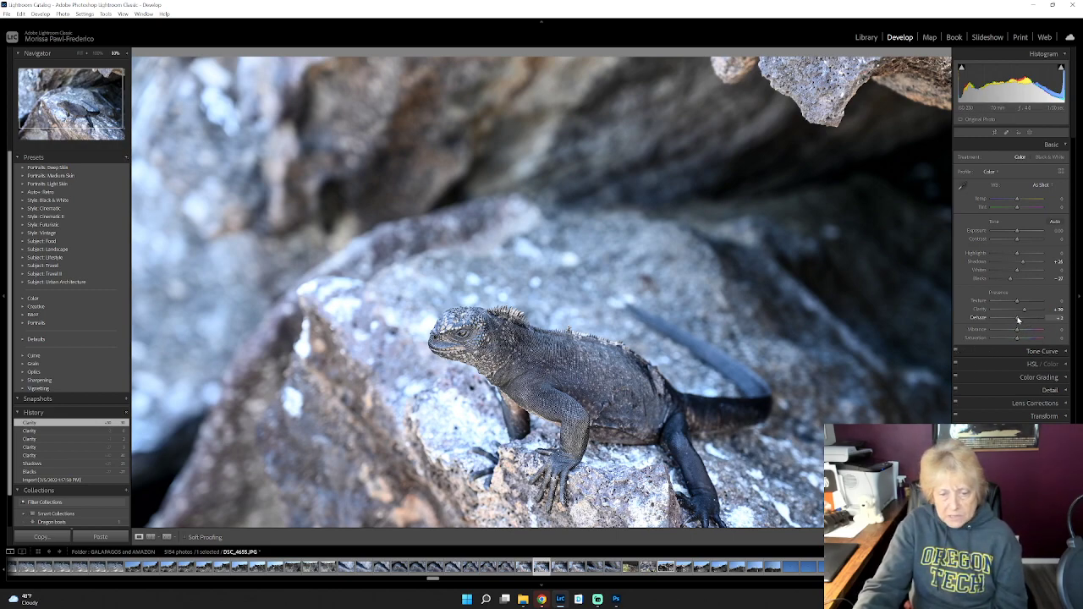
# Step: Zoom back out, reset Dehaze, then set it to about +14
pyautogui.scroll(4, 1019, 319)
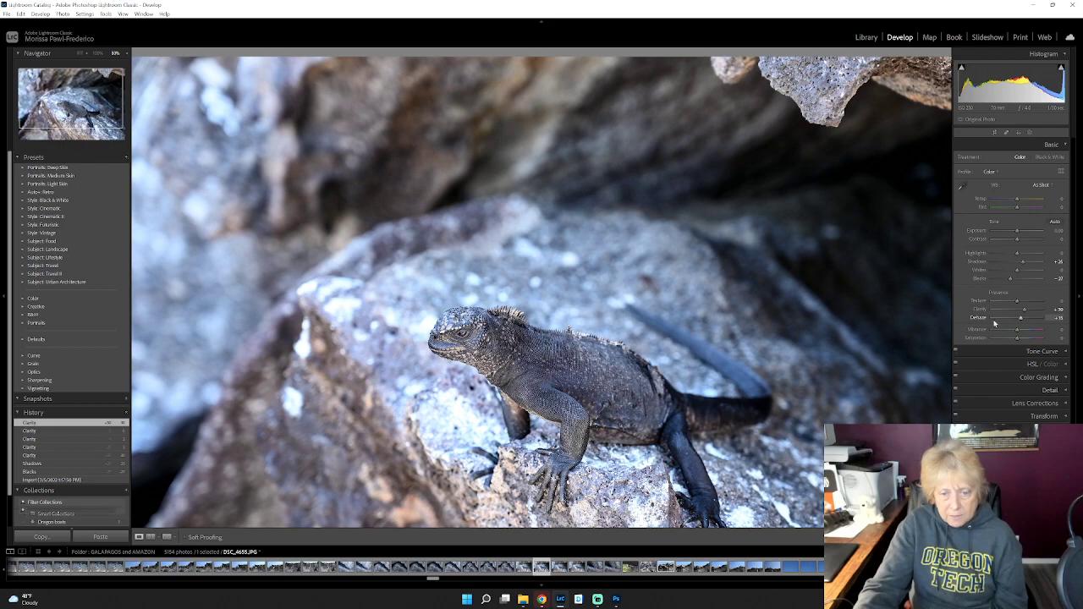
pyautogui.click(863, 375)
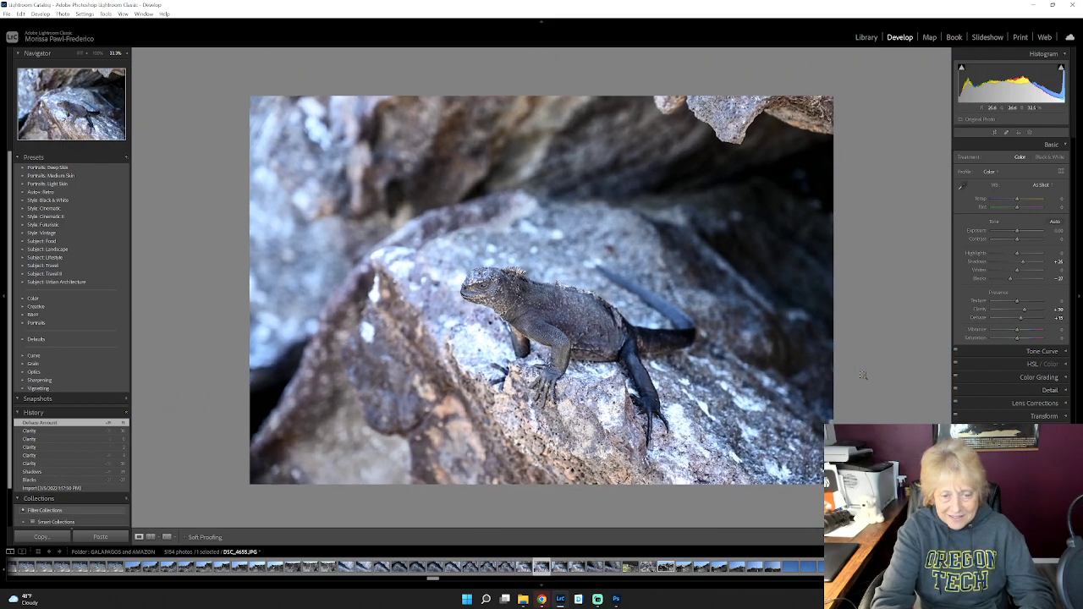
pyautogui.doubleClick(1019, 319)
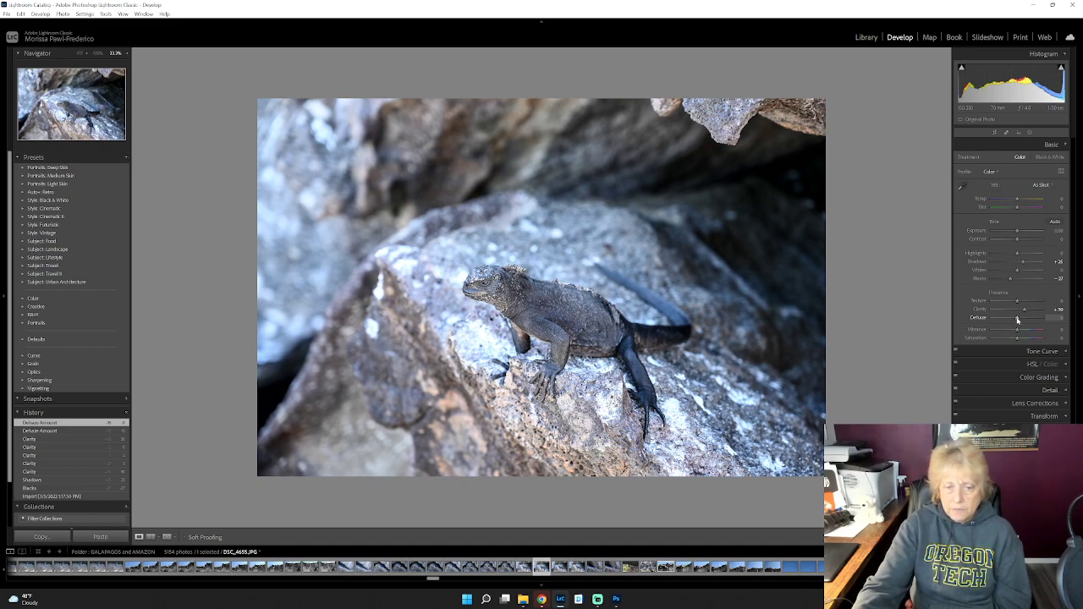
pyautogui.moveTo(1018, 320); pyautogui.dragTo(1021, 321)
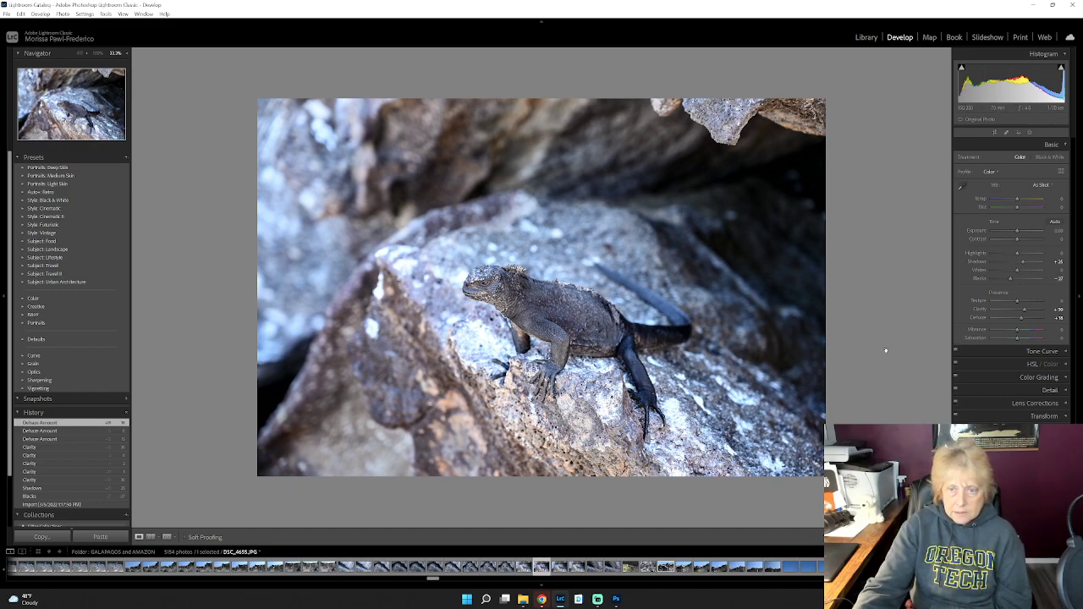
# Step: Crop the iguana photo in from the top-left corner and bottom edge, then apply it
pyautogui.click(995, 133)
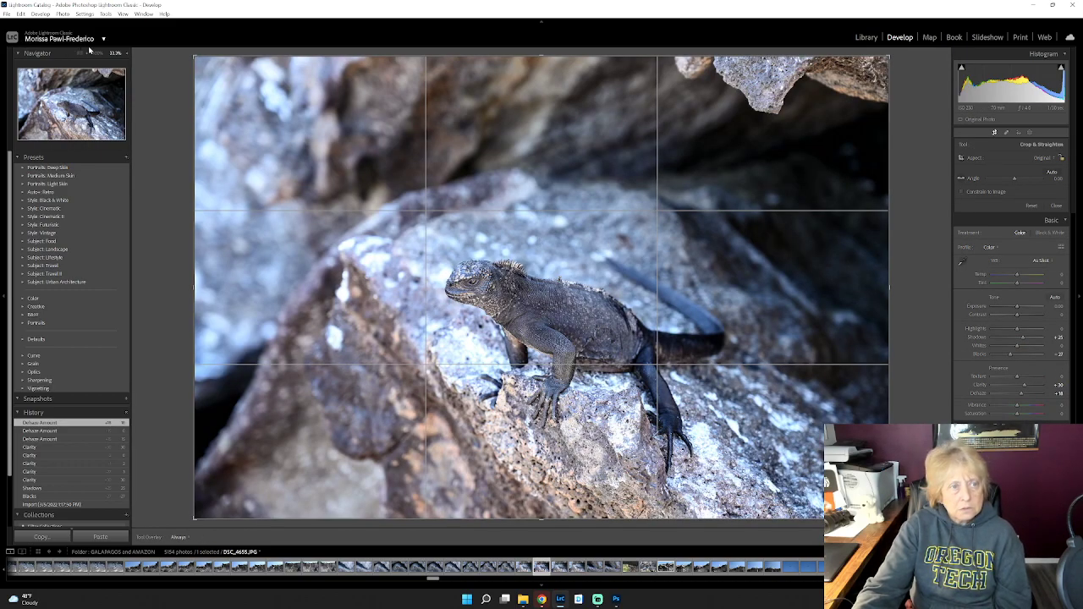
pyautogui.moveTo(194, 58); pyautogui.dragTo(244, 71)
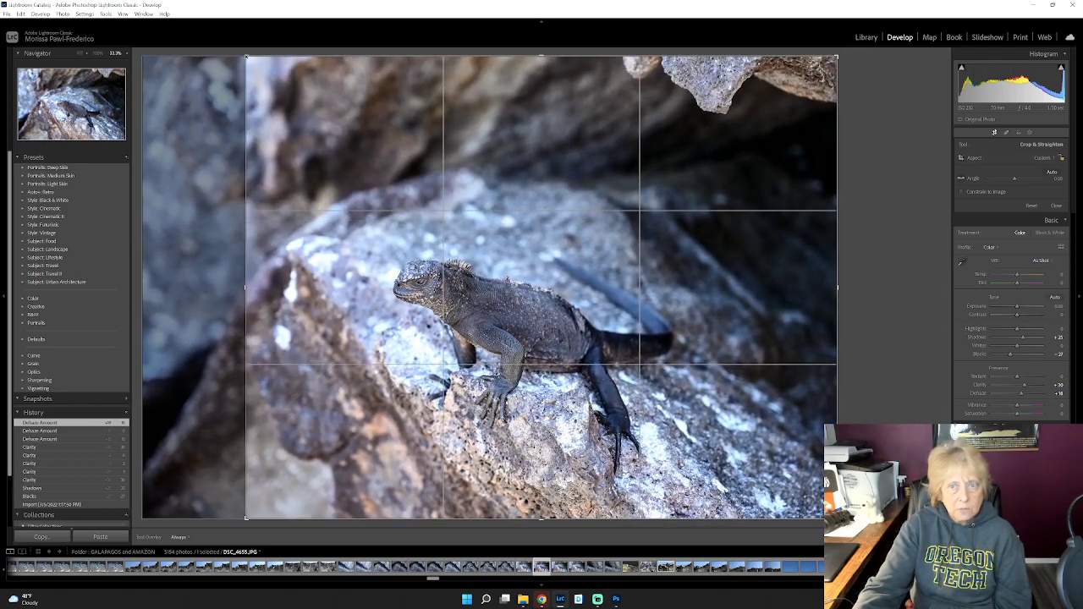
pyautogui.moveTo(246, 517); pyautogui.dragTo(250, 506)
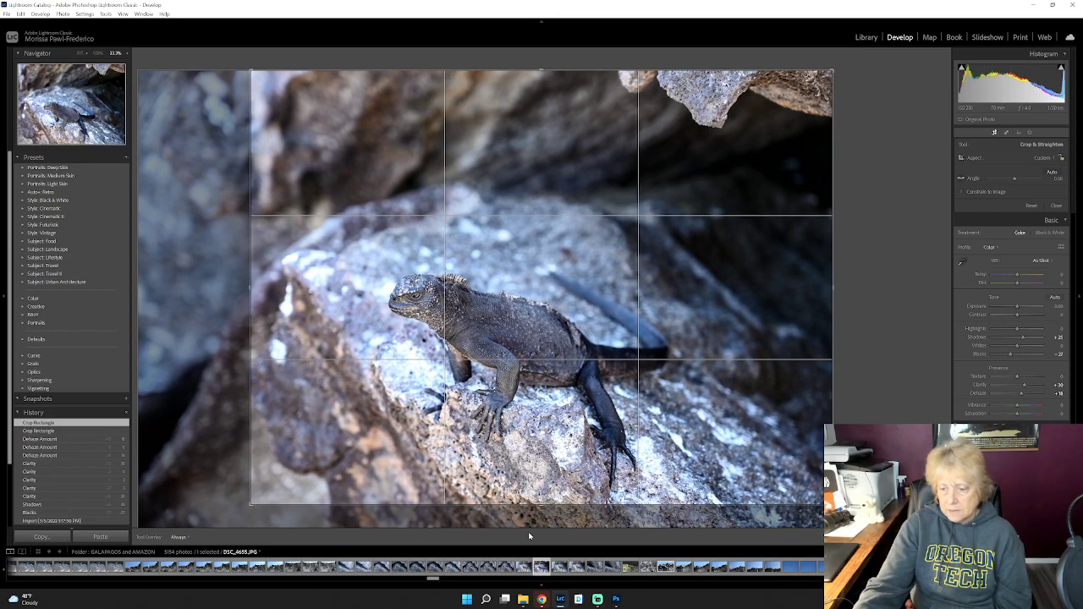
pyautogui.press('Return')
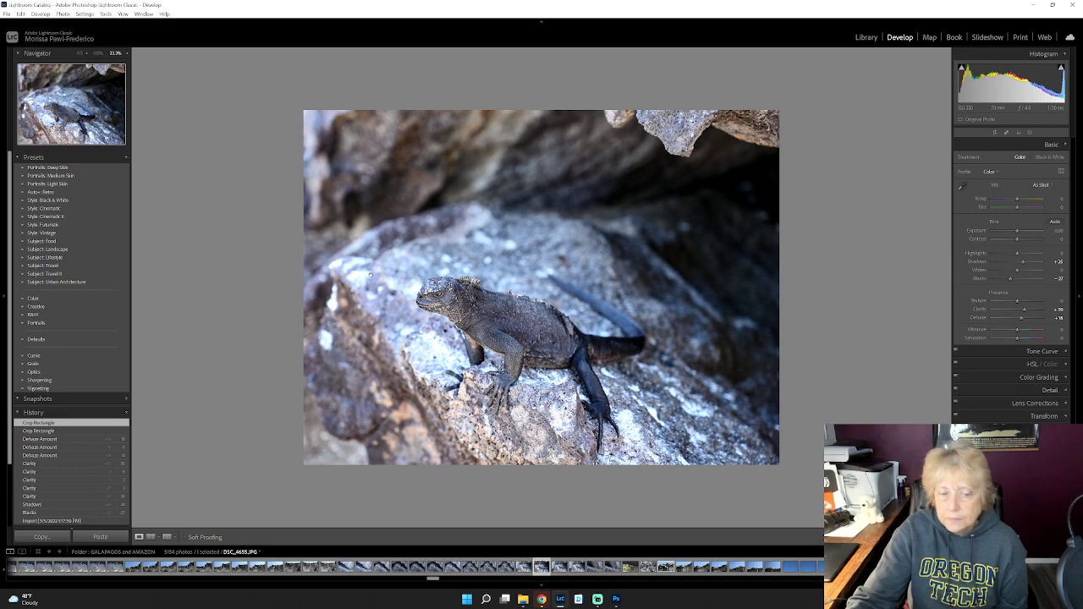
# Step: Return to the Library grid and preview the gull over rocks full size
pyautogui.click(866, 38)
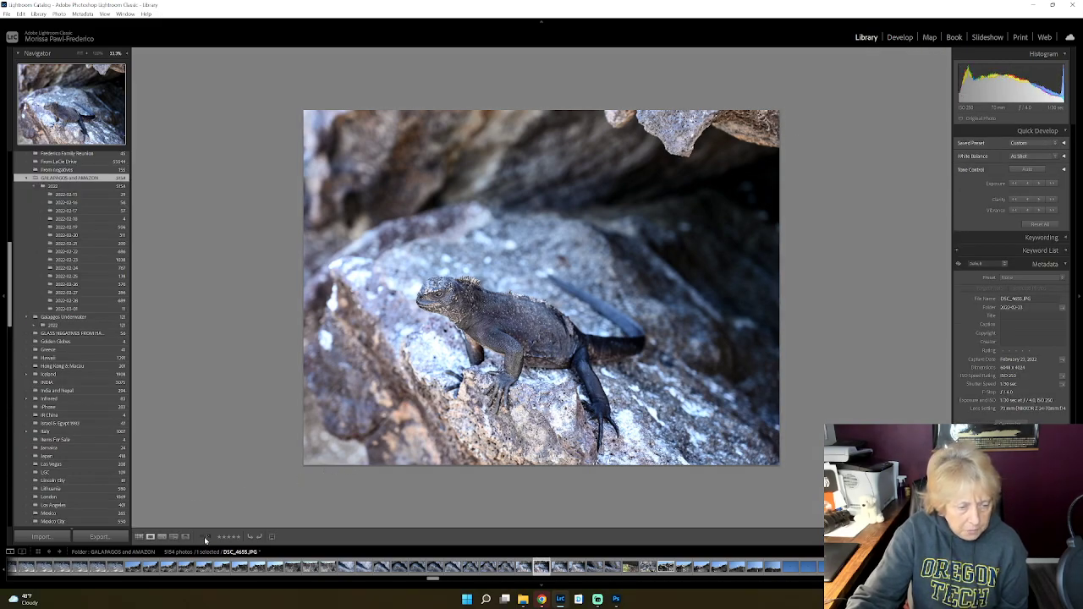
pyautogui.click(138, 538)
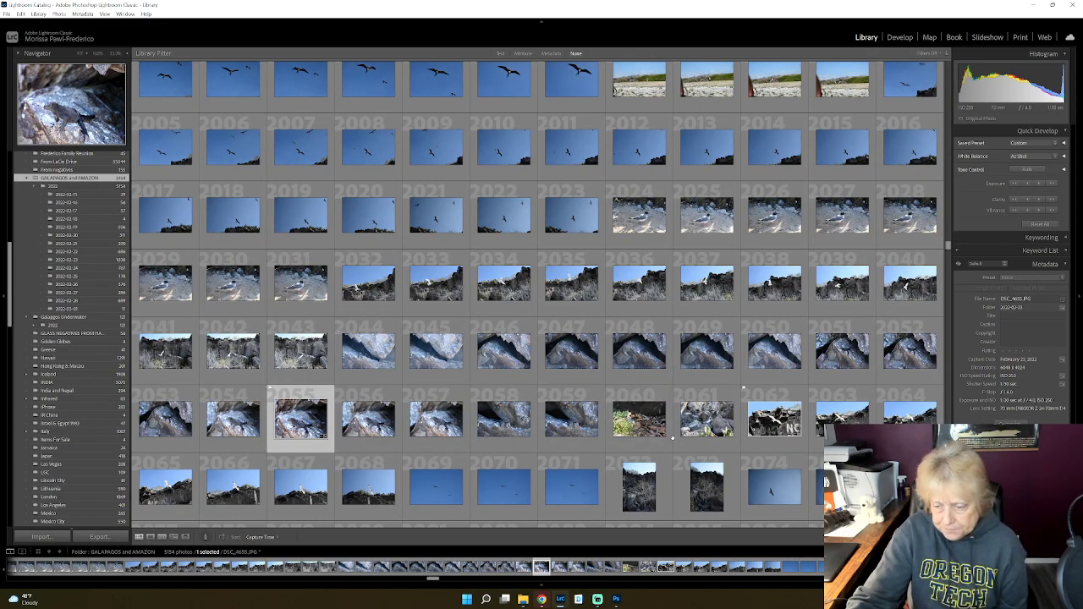
pyautogui.scroll(-3, 674, 437)
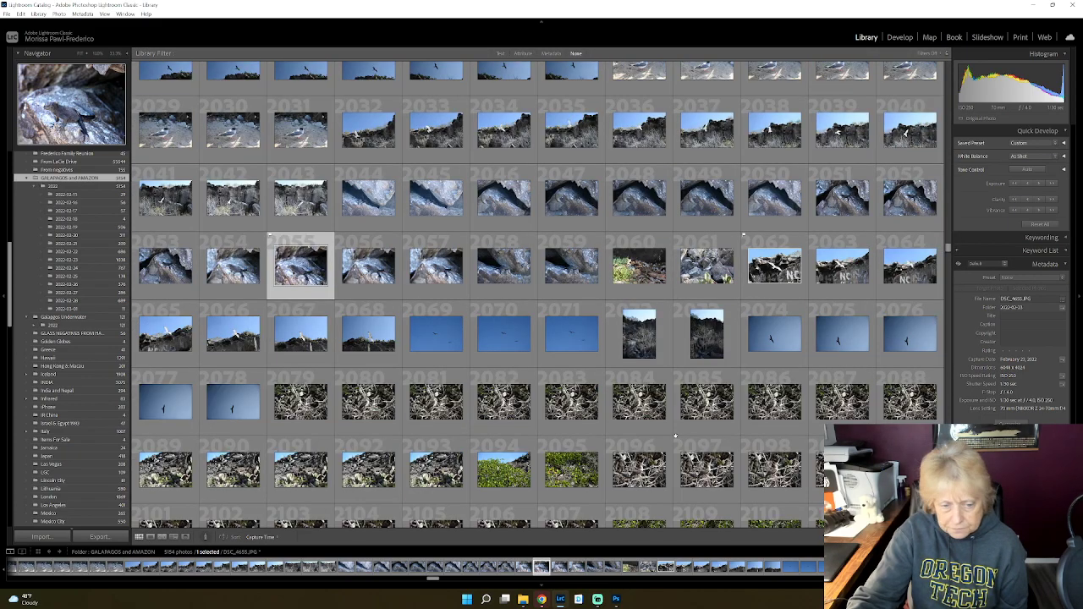
pyautogui.doubleClick(768, 280)
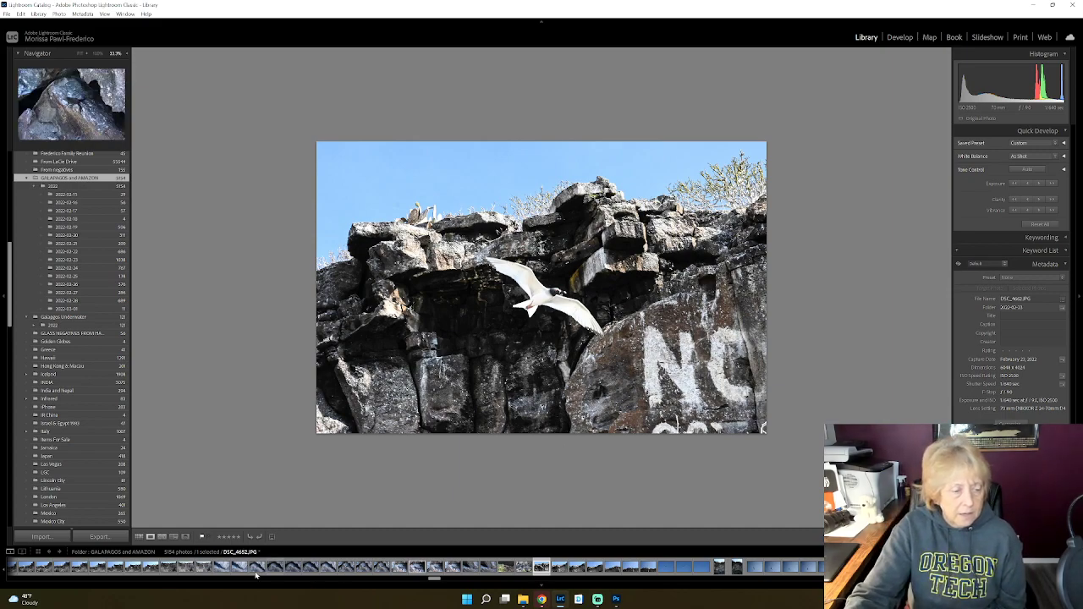
pyautogui.click(139, 536)
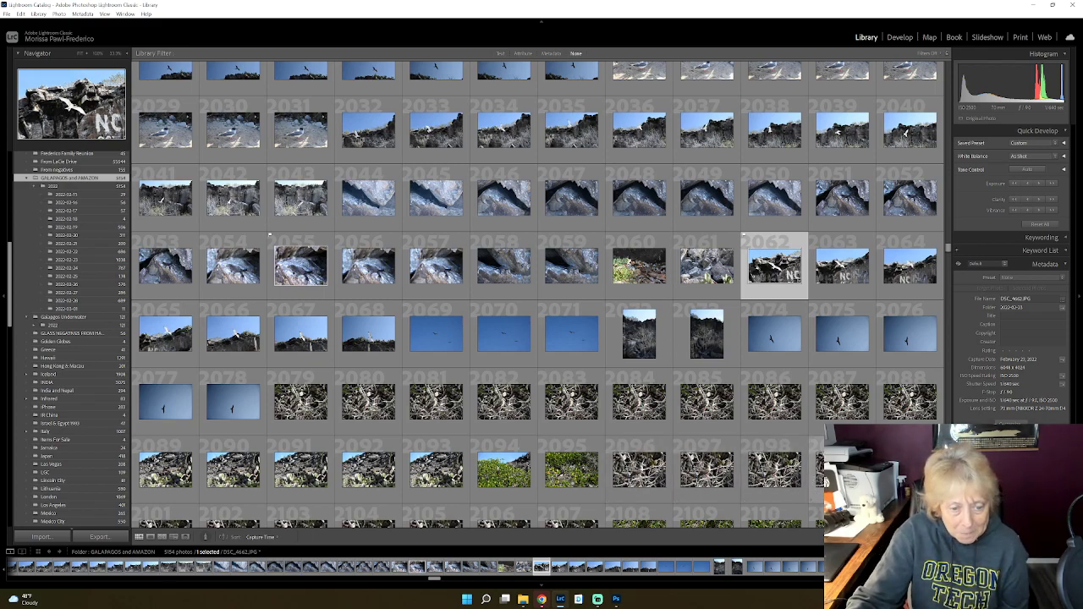
# Step: Preview the booby in bare branches and the red-footed boobies among leaves, then scroll further down
pyautogui.scroll(-2, 463, 280)
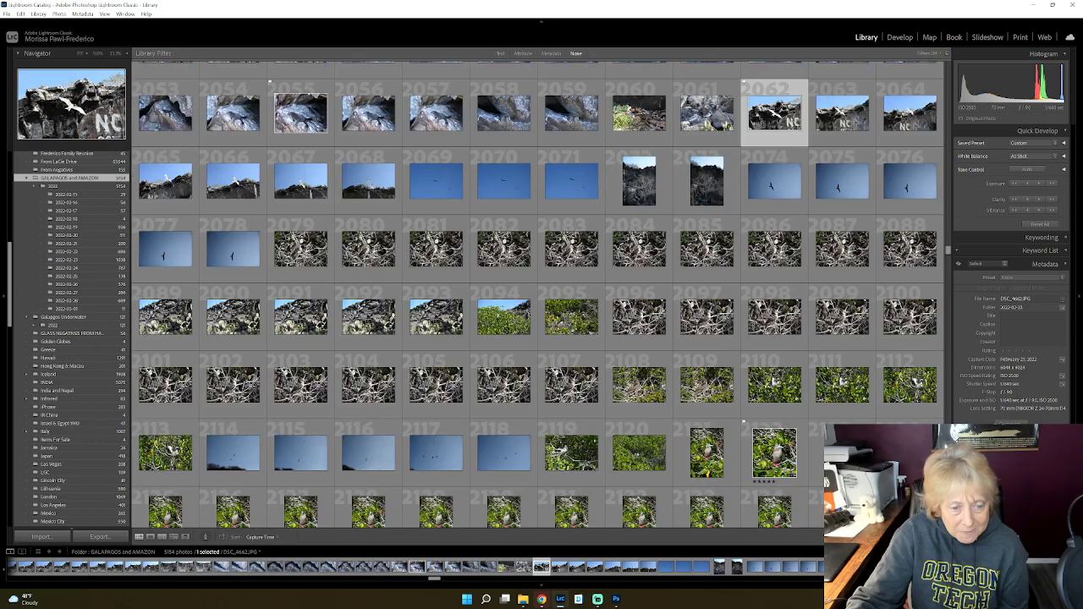
pyautogui.doubleClick(463, 280)
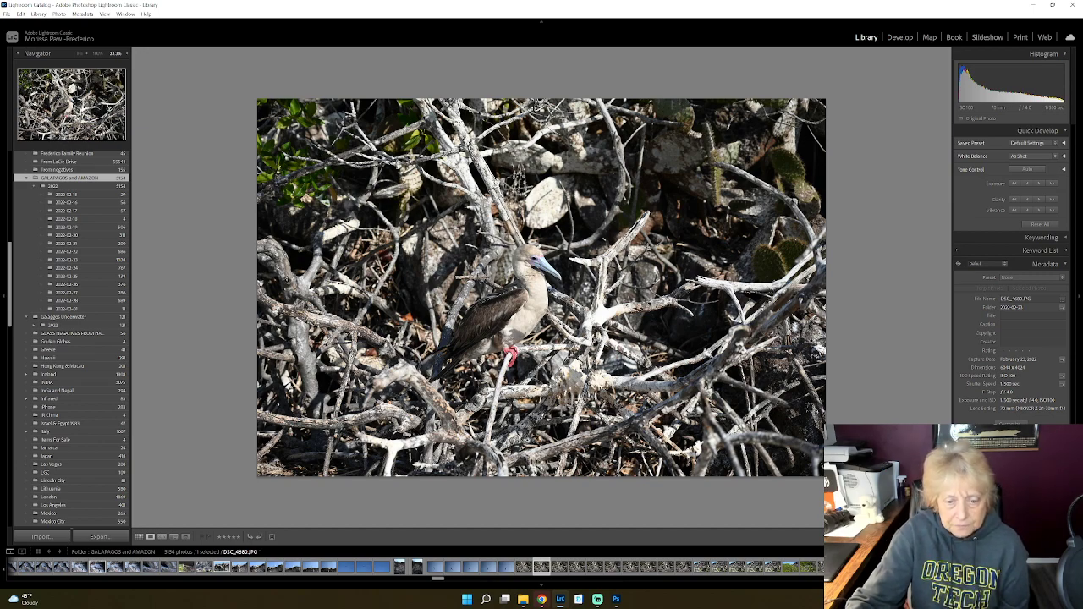
pyautogui.click(138, 538)
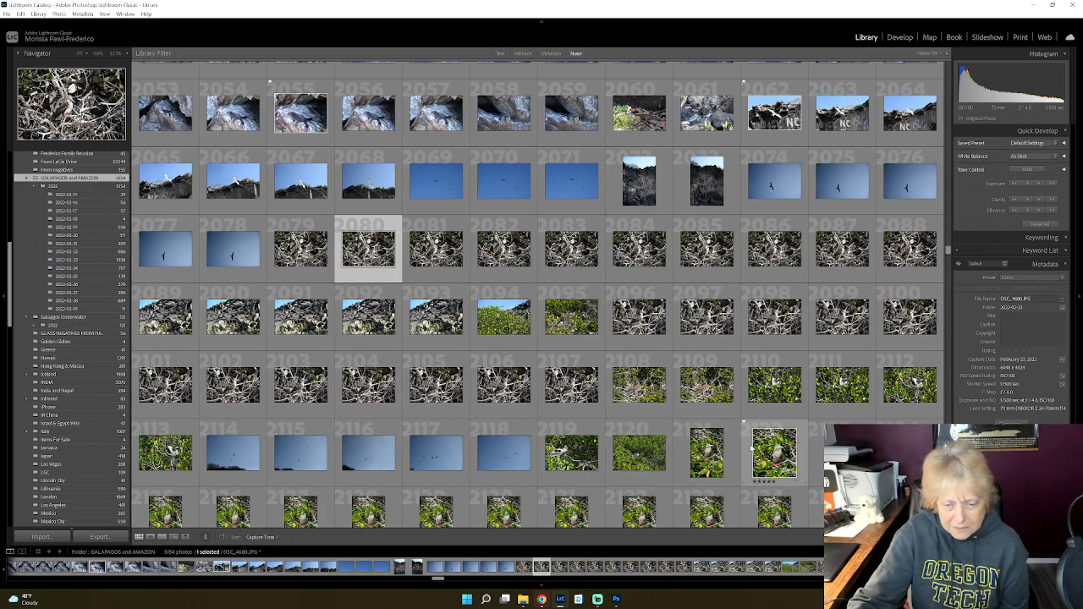
pyautogui.doubleClick(706, 451)
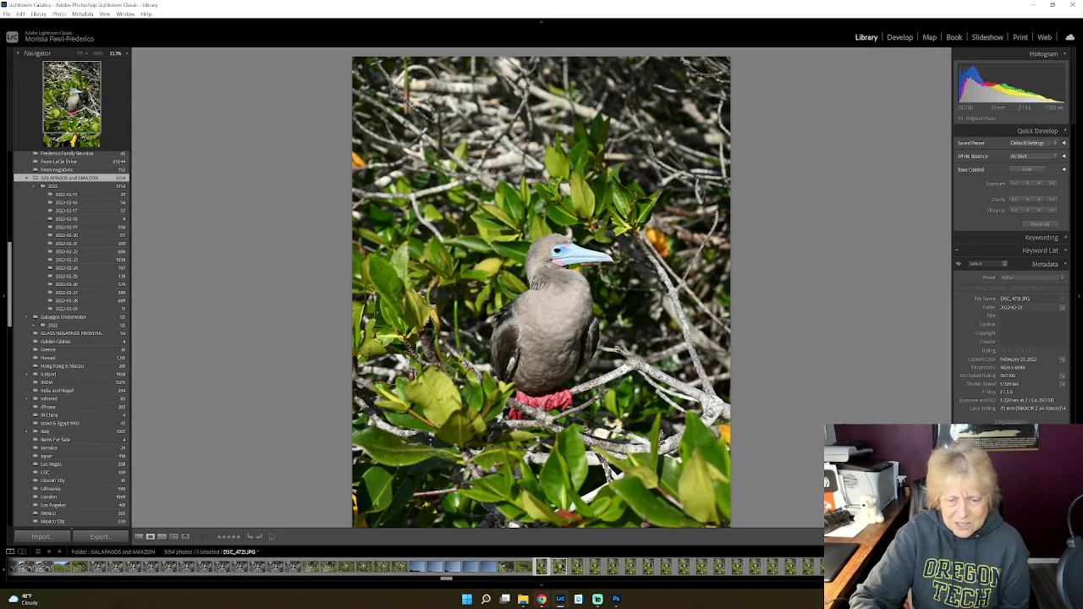
pyautogui.press('Right')
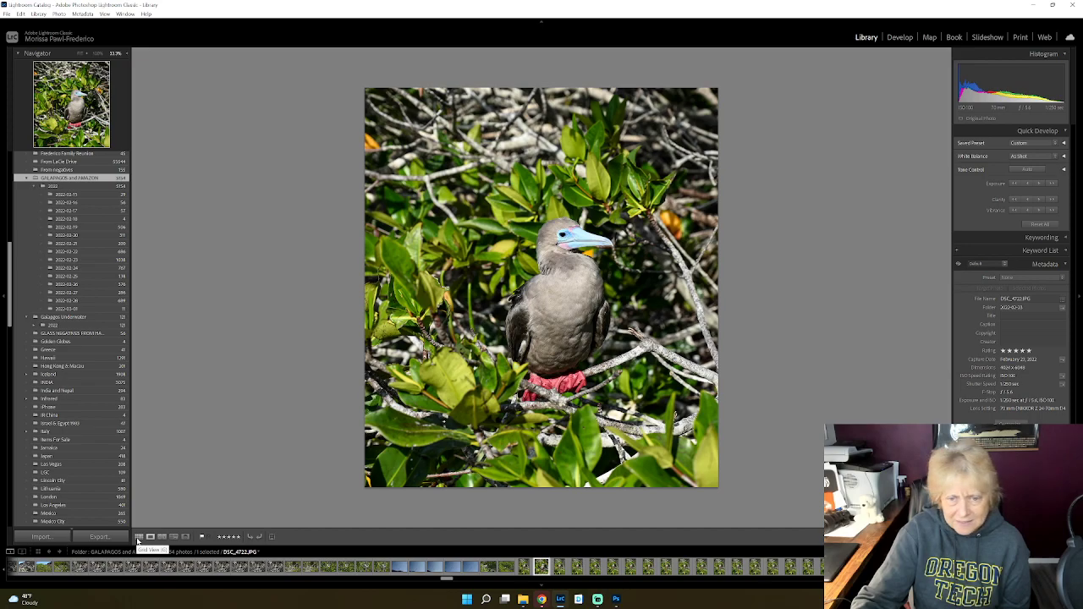
pyautogui.click(138, 539)
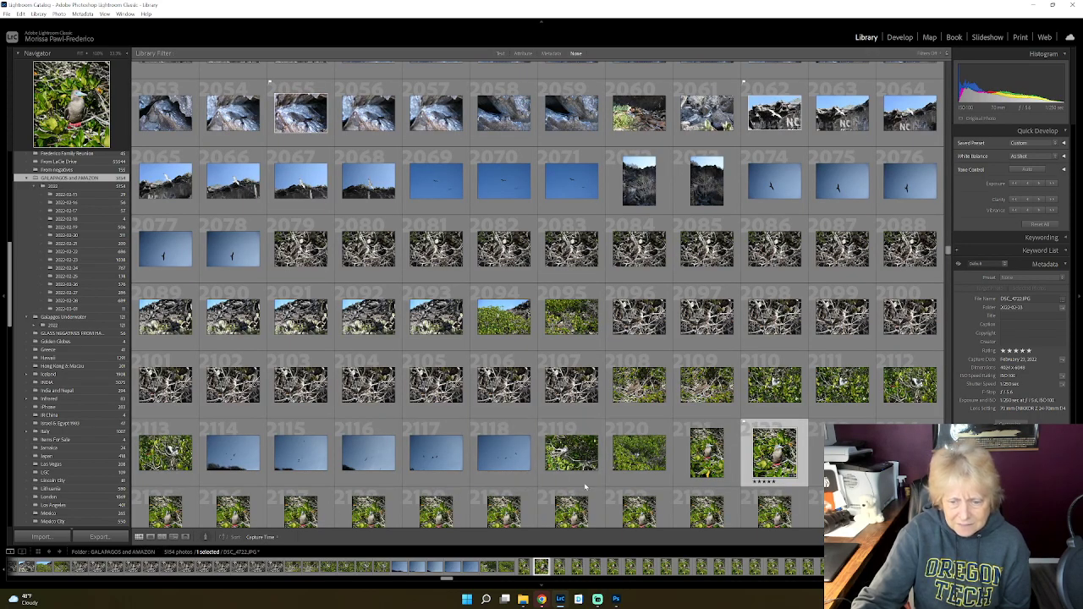
pyautogui.scroll(-2, 635, 448)
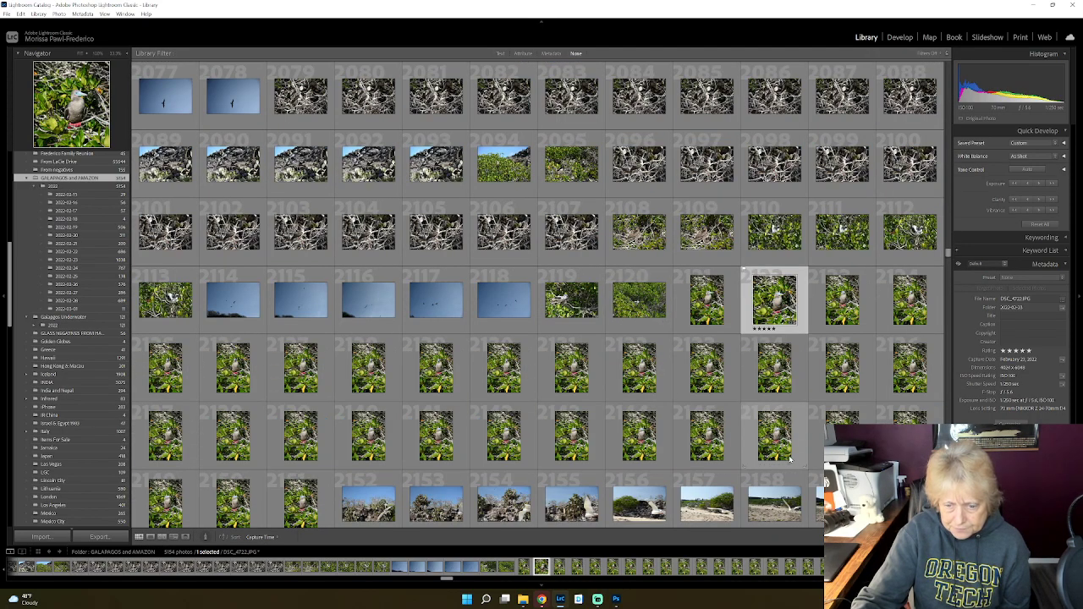
pyautogui.scroll(-2, 789, 457)
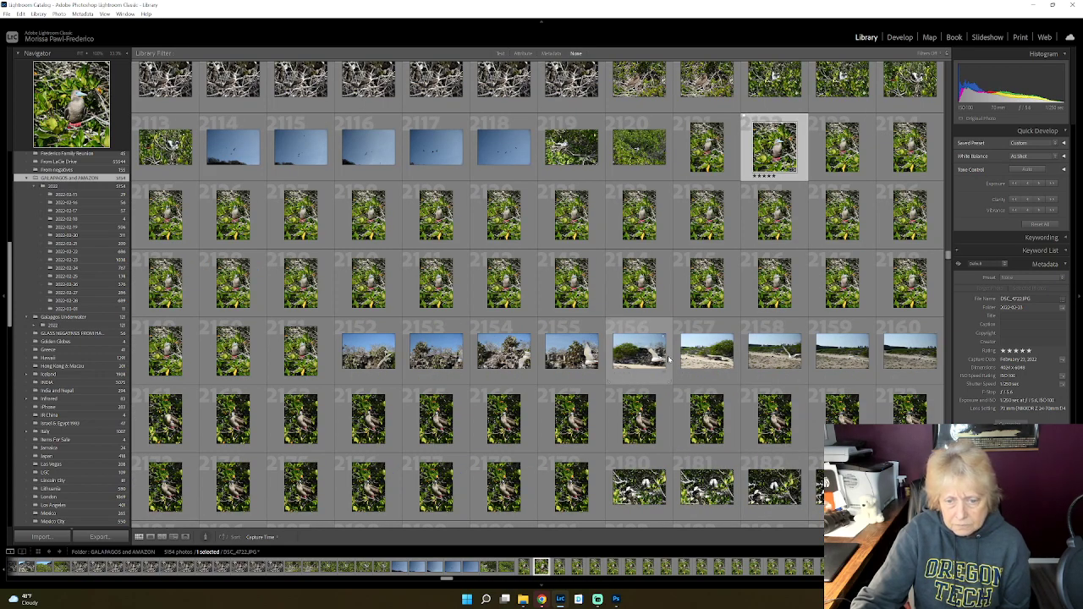
# Step: Preview the gull over the beach and a bird-on-sand photo in Loupe
pyautogui.doubleClick(635, 359)
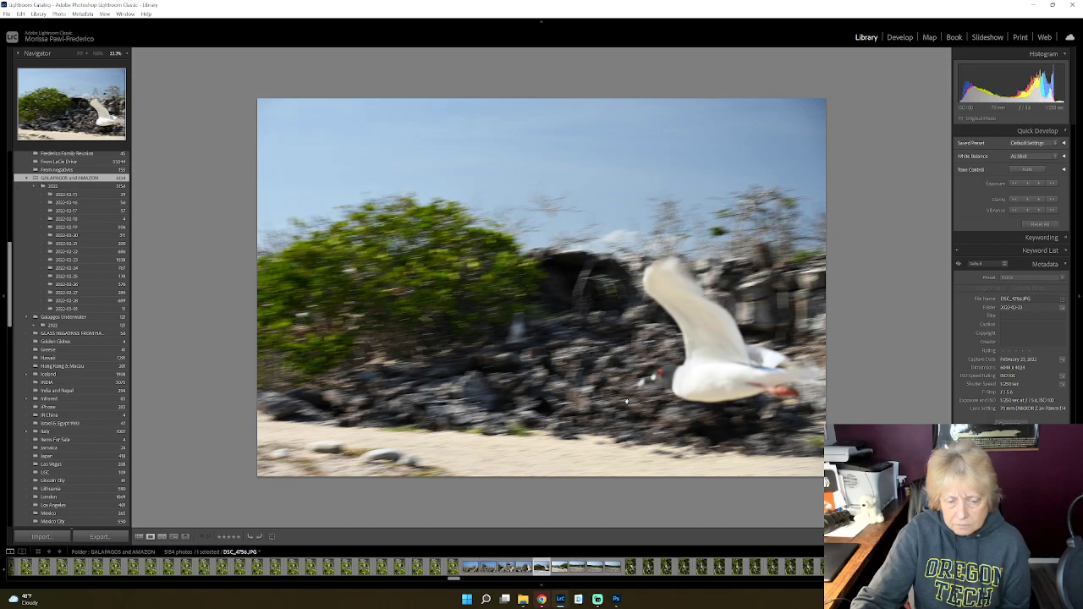
pyautogui.click(143, 539)
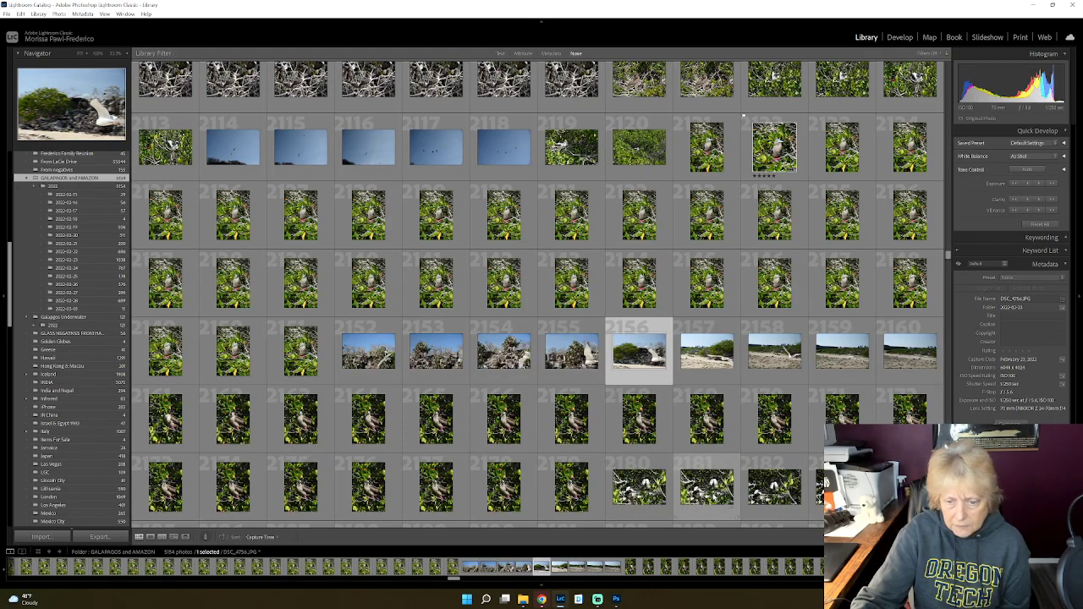
pyautogui.scroll(-4, 744, 483)
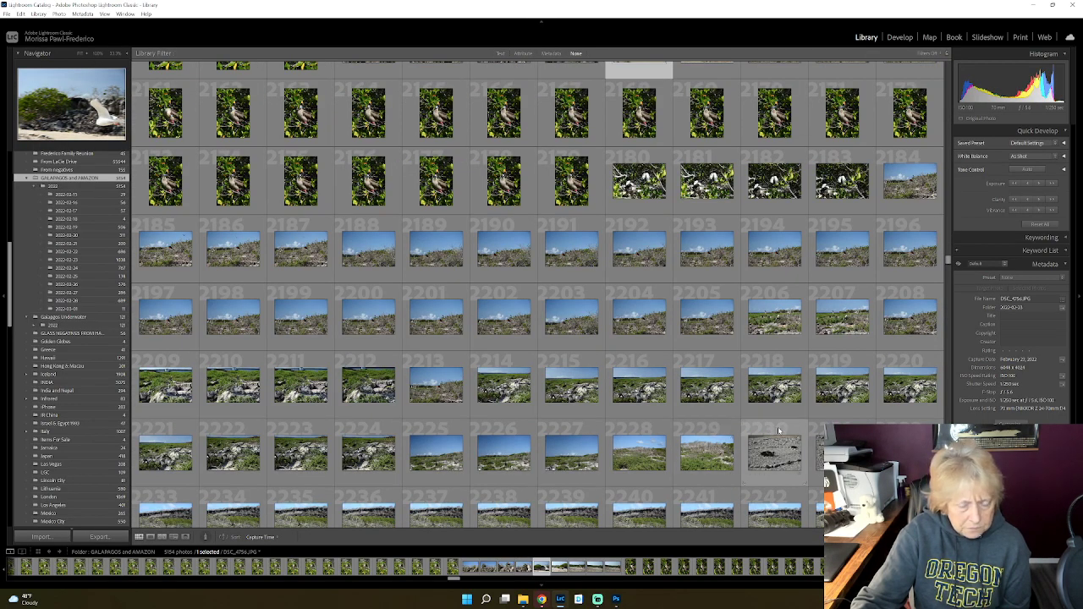
pyautogui.scroll(-4, 774, 433)
pyautogui.scroll(-3, 782, 431)
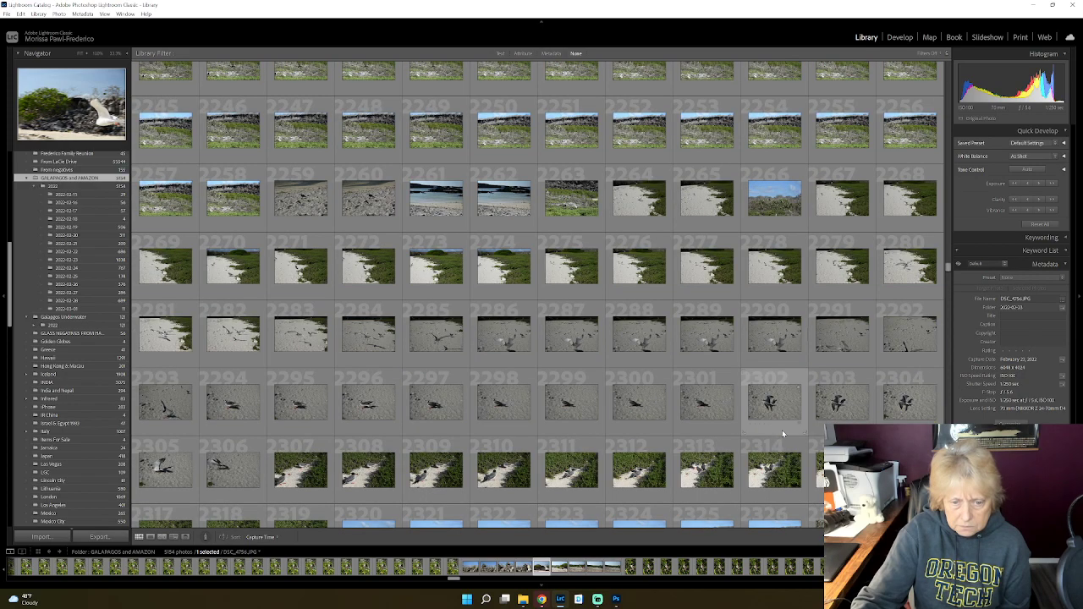
pyautogui.doubleClick(506, 343)
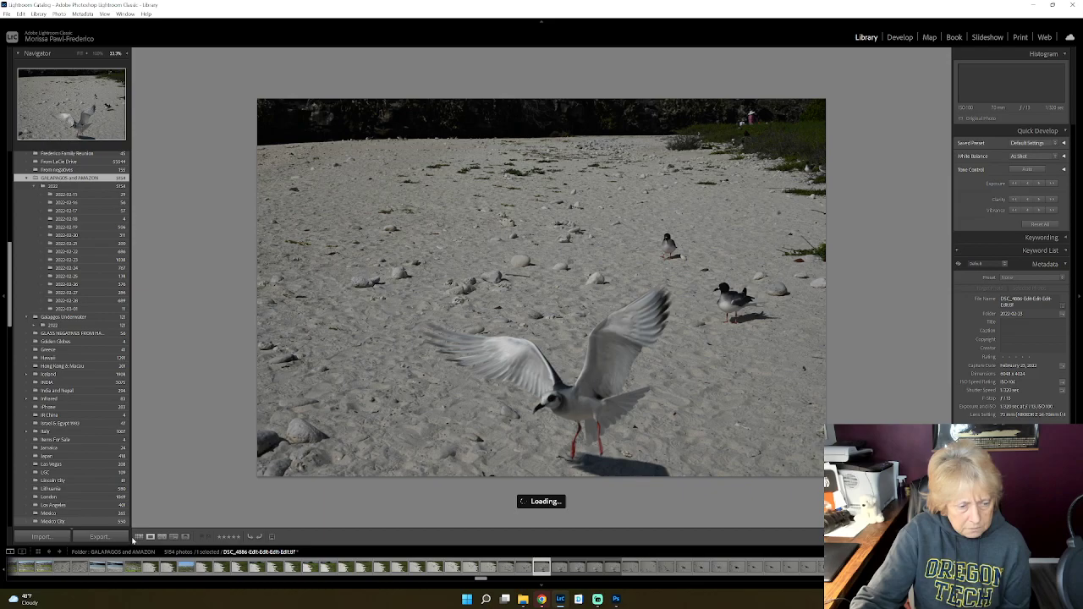
pyautogui.doubleClick(442, 451)
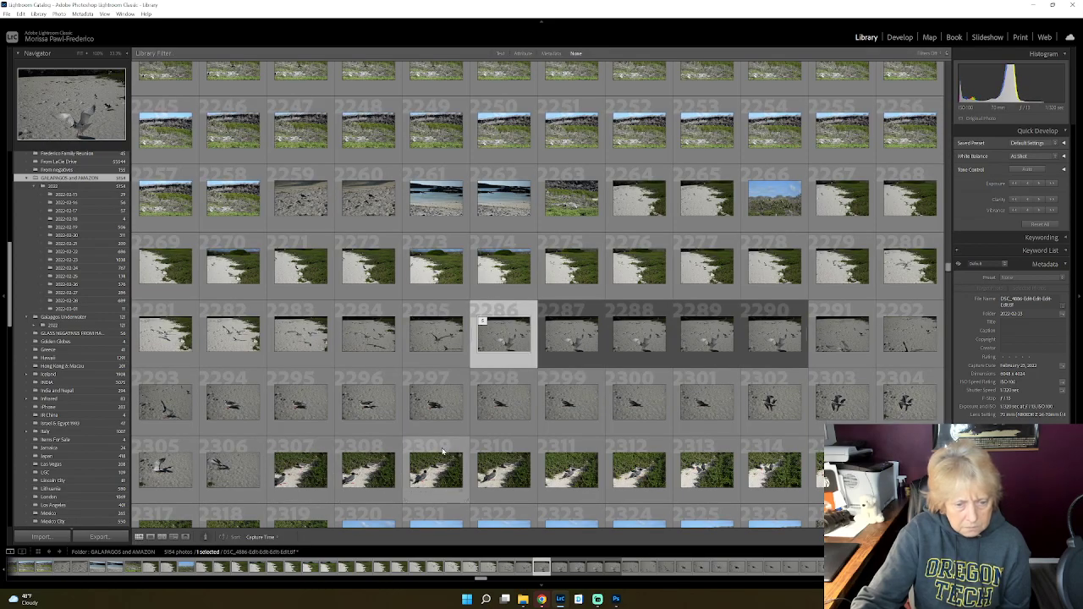
# Step: Compare the neighbouring gull photos full-size
pyautogui.doubleClick(380, 410)
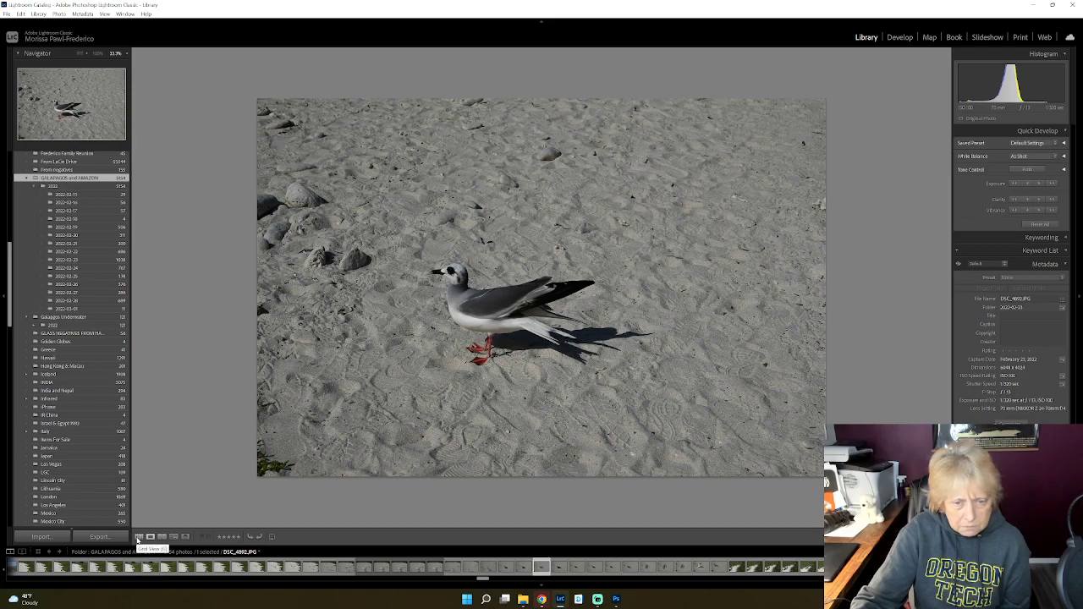
pyautogui.click(138, 538)
pyautogui.doubleClick(286, 413)
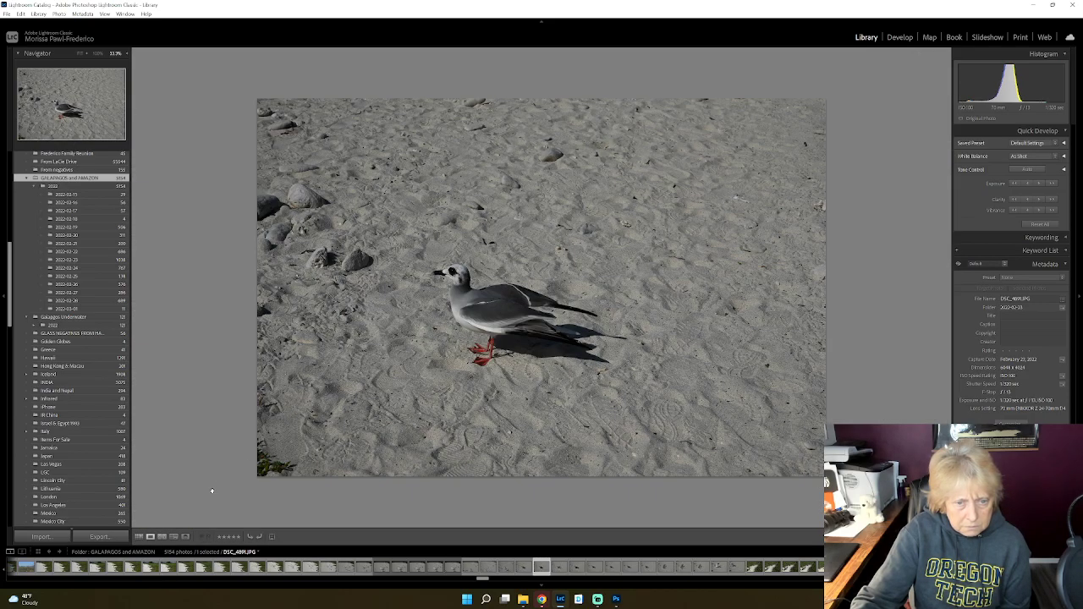
pyautogui.click(139, 537)
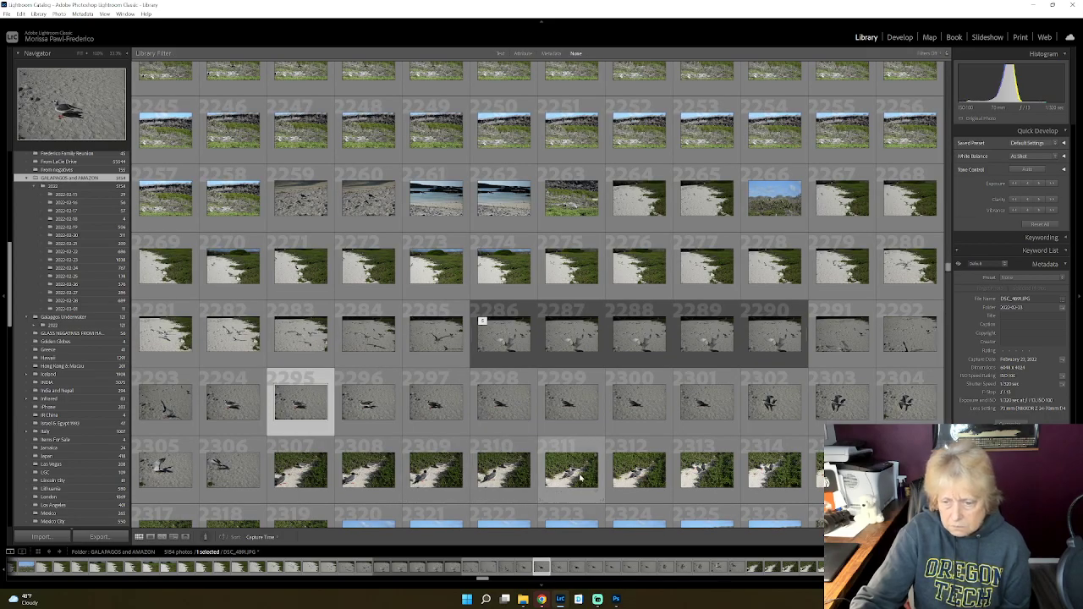
pyautogui.press('e')
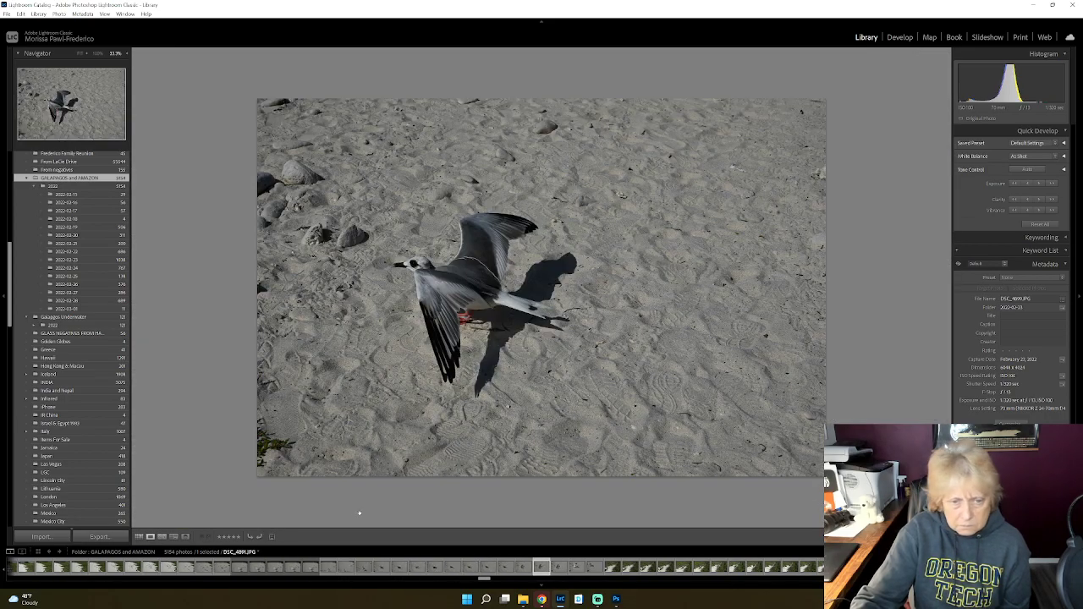
pyautogui.click(139, 538)
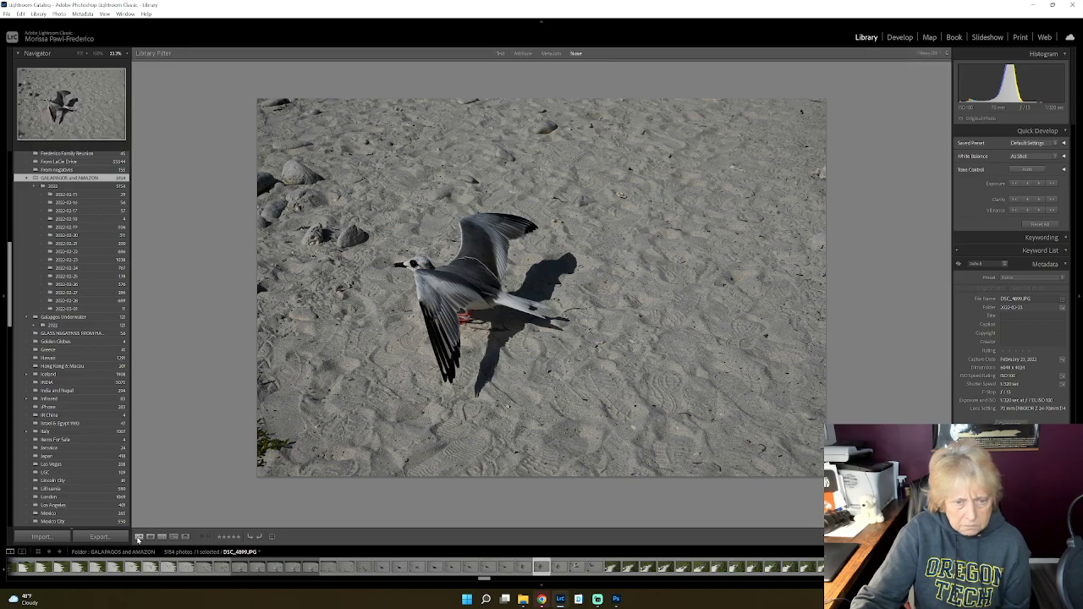
pyautogui.scroll(-3, 480, 457)
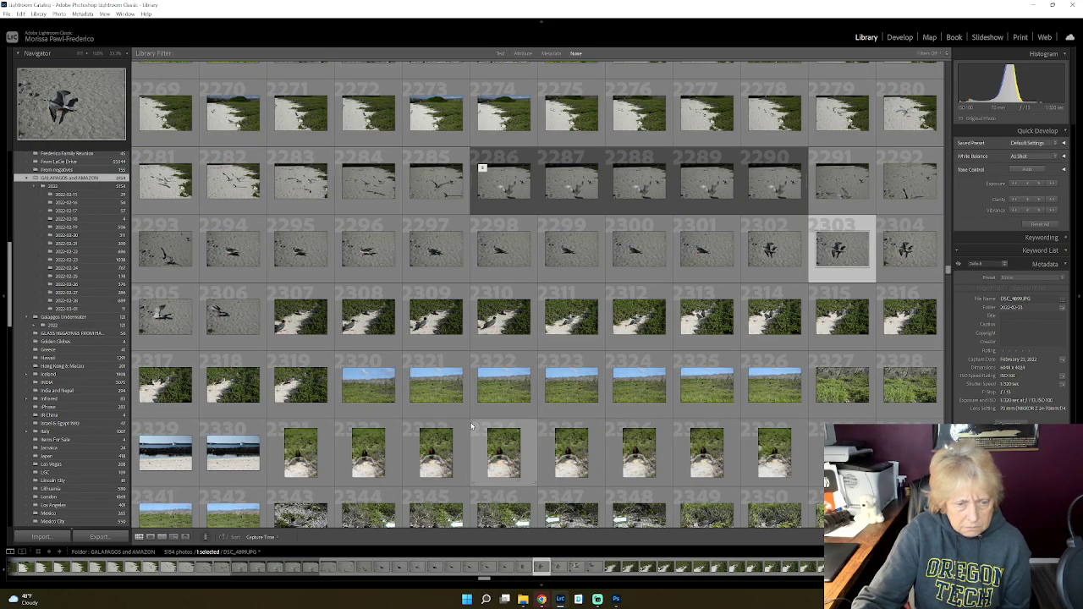
# Step: Preview the frigatebird, spread-wings, frigatebird colony and cactus-and-rock-wall photos full-size
pyautogui.doubleClick(359, 454)
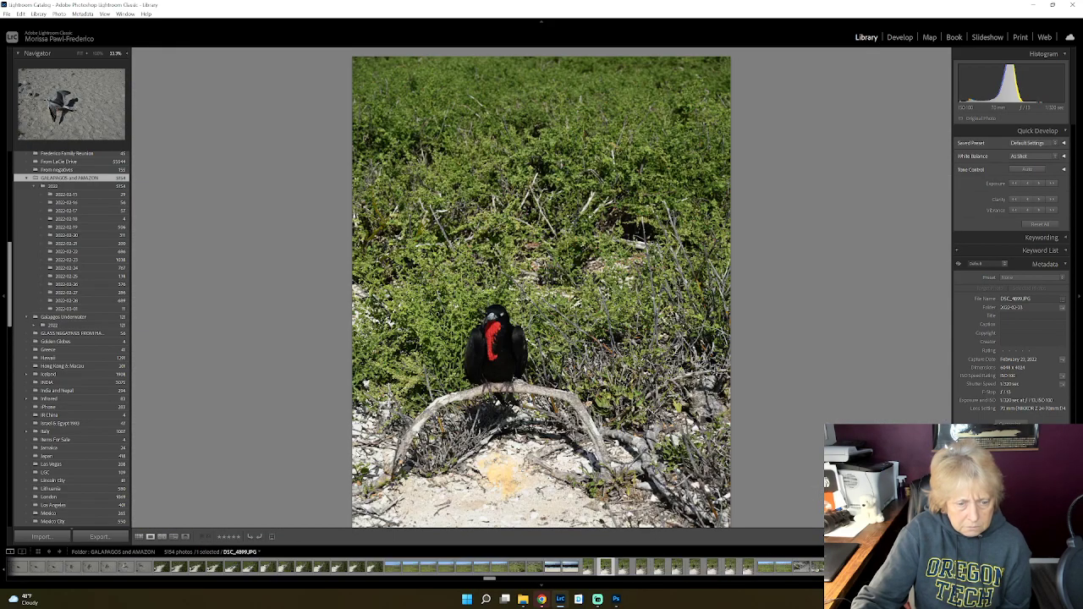
pyautogui.click(139, 537)
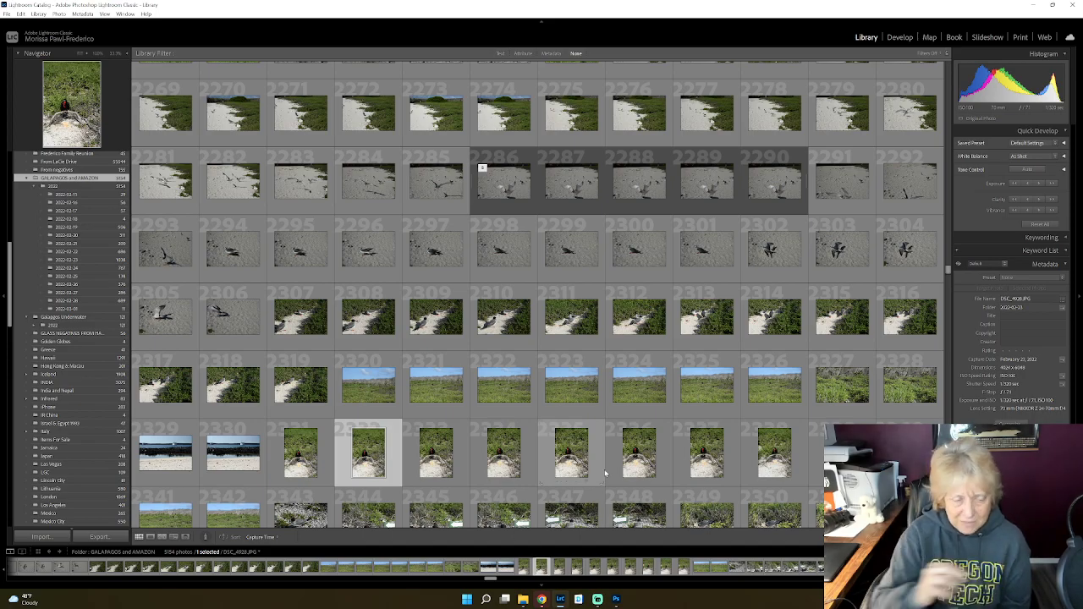
pyautogui.scroll(-5, 639, 465)
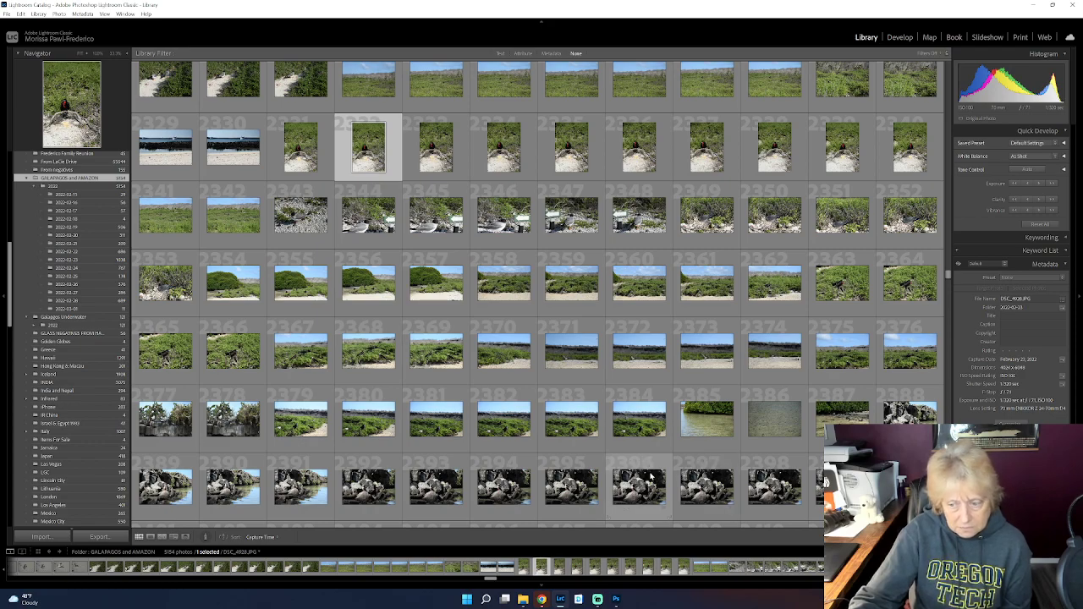
pyautogui.doubleClick(715, 363)
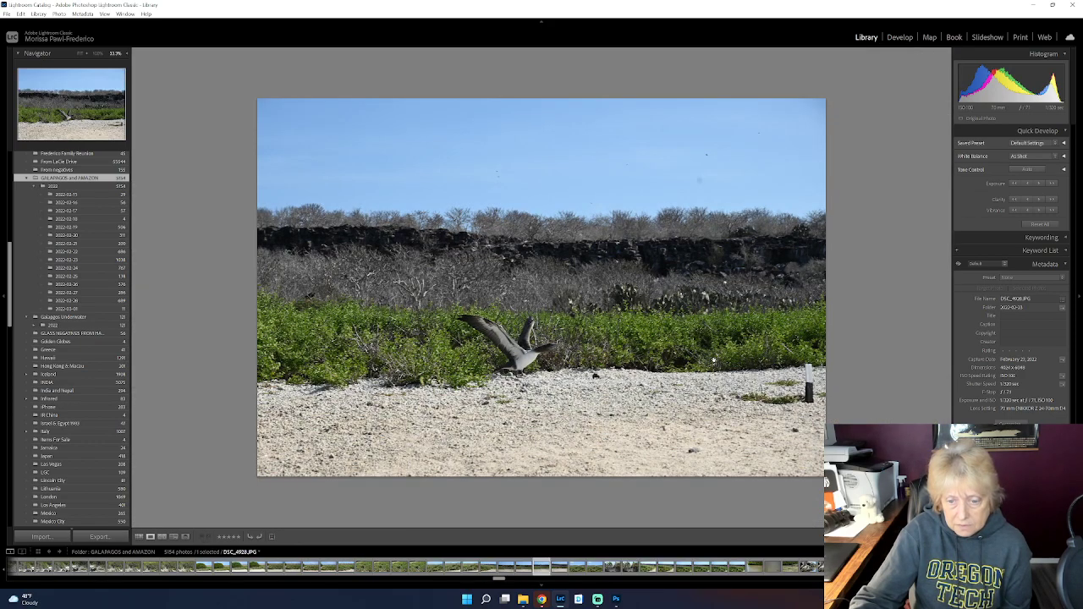
pyautogui.click(139, 537)
pyautogui.doubleClick(841, 349)
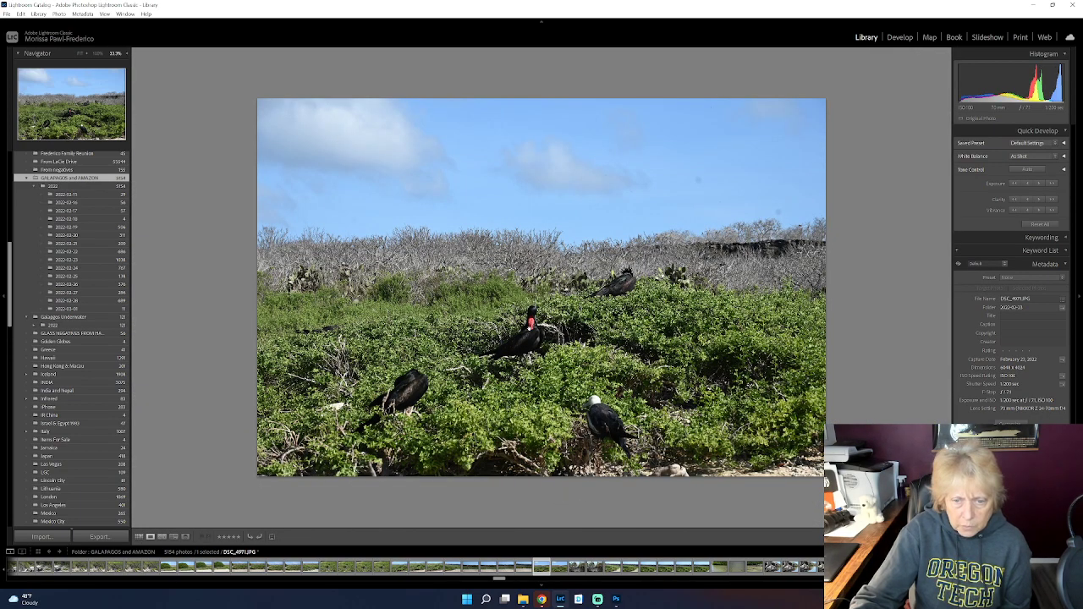
pyautogui.click(139, 537)
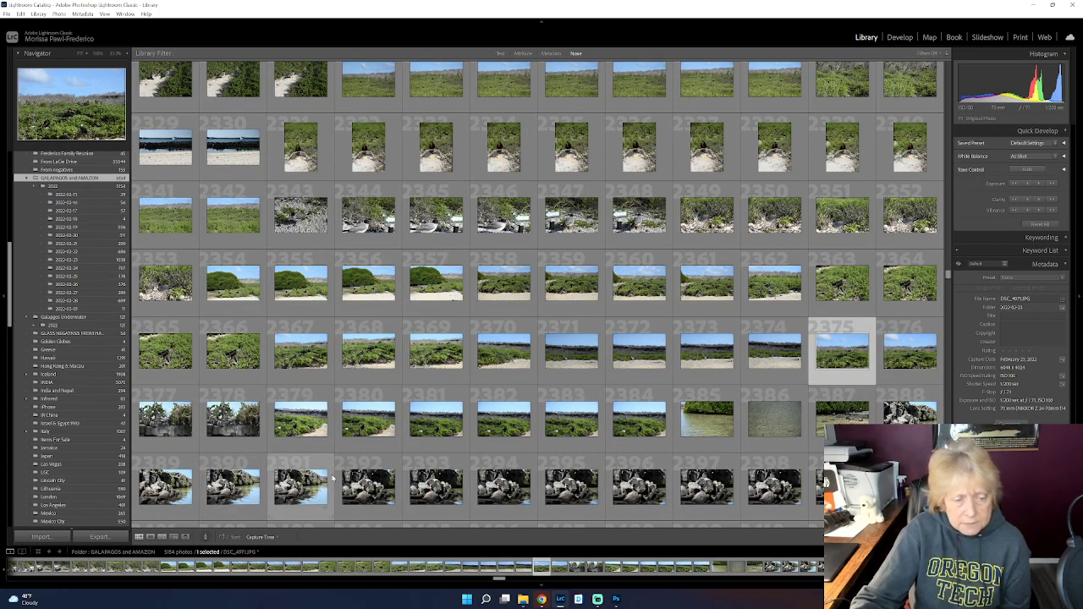
pyautogui.doubleClick(161, 419)
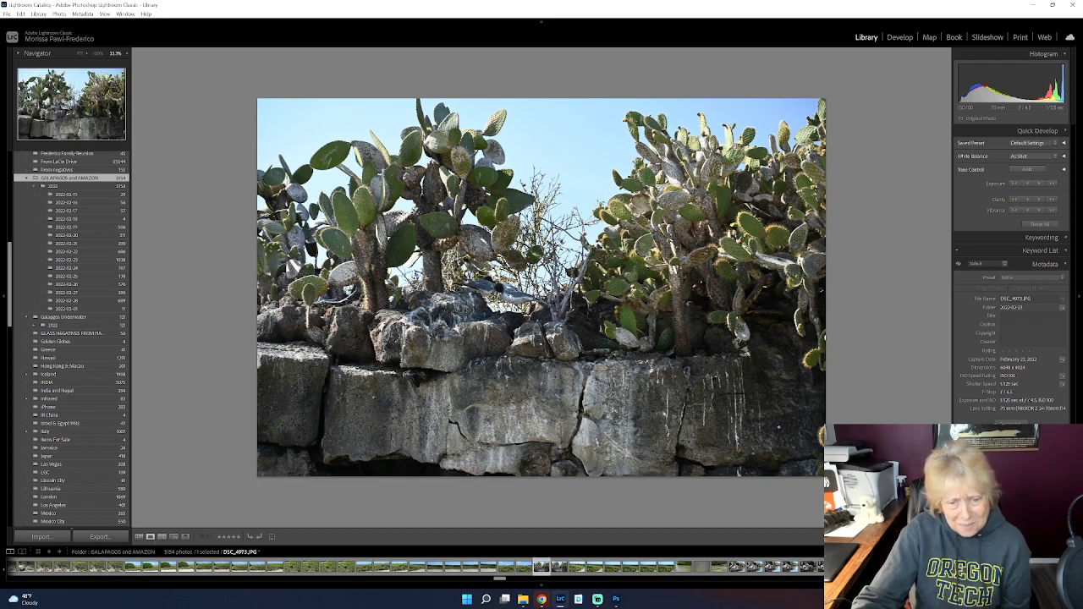
pyautogui.click(140, 537)
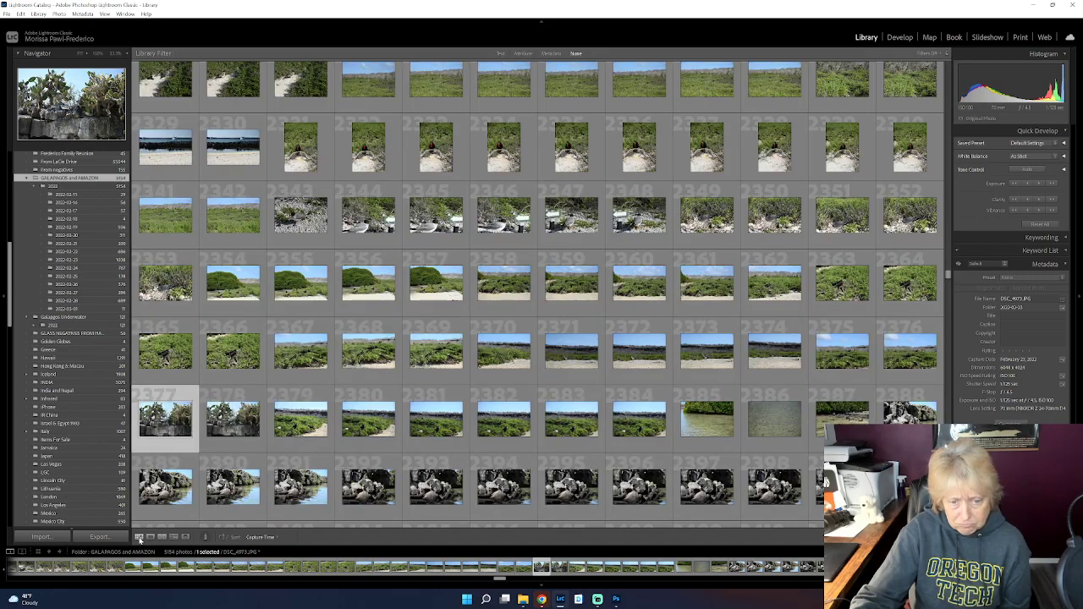
# Step: Open the mangrove photo and step forward to the red-footed booby on lava rocks, DSC_4984.JPG
pyautogui.doubleClick(243, 430)
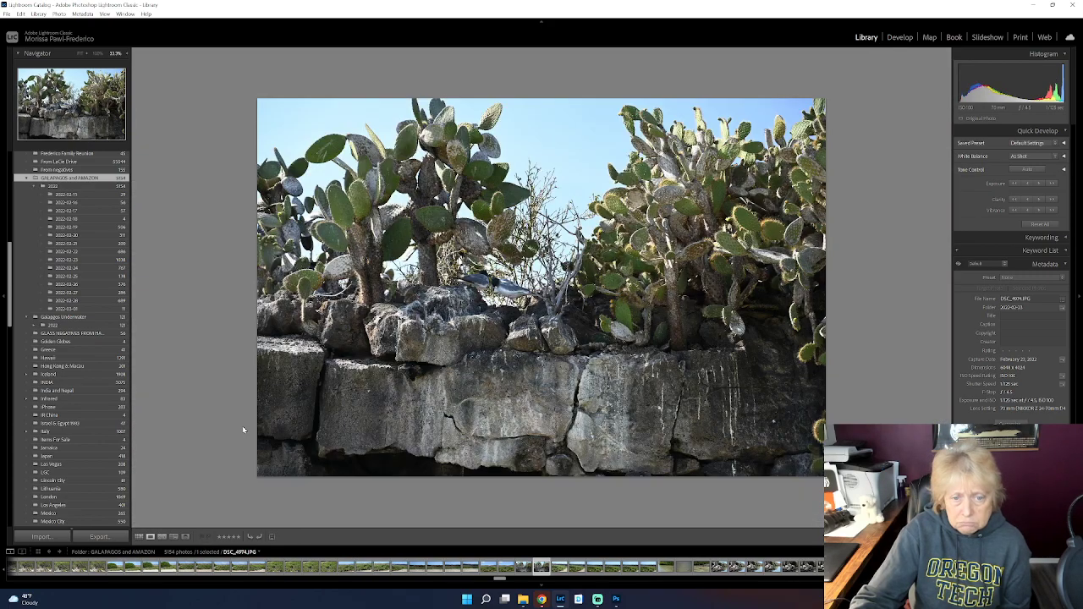
pyautogui.press('g')
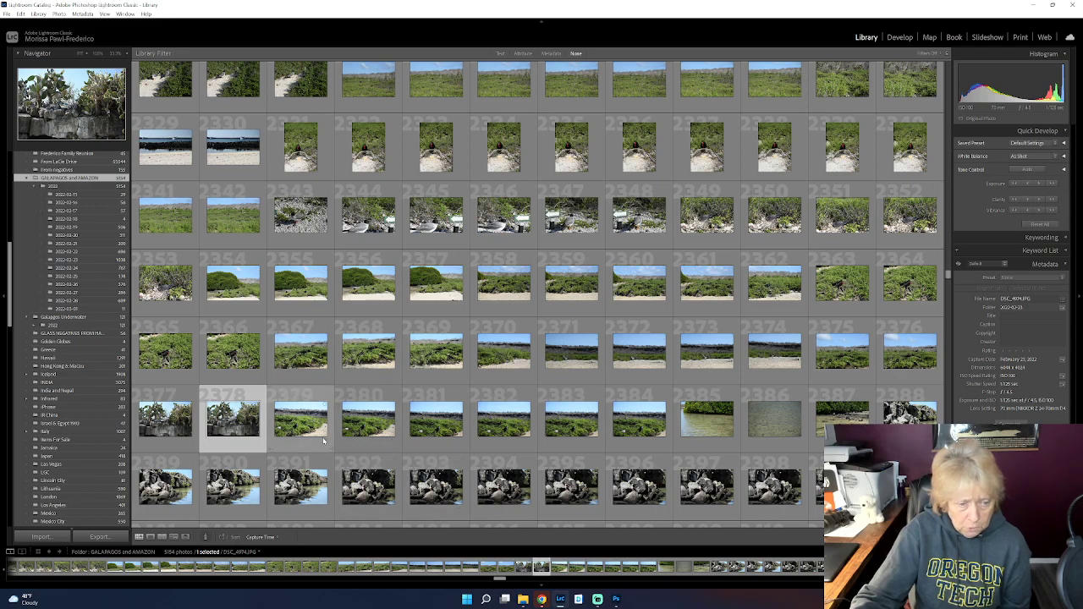
pyautogui.doubleClick(702, 426)
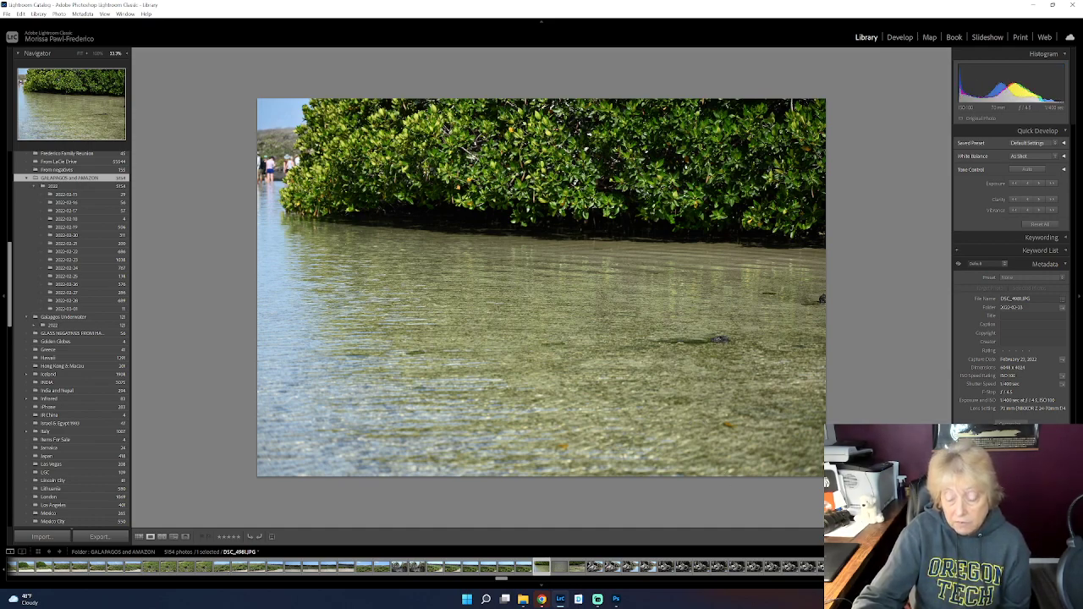
pyautogui.press('Right')
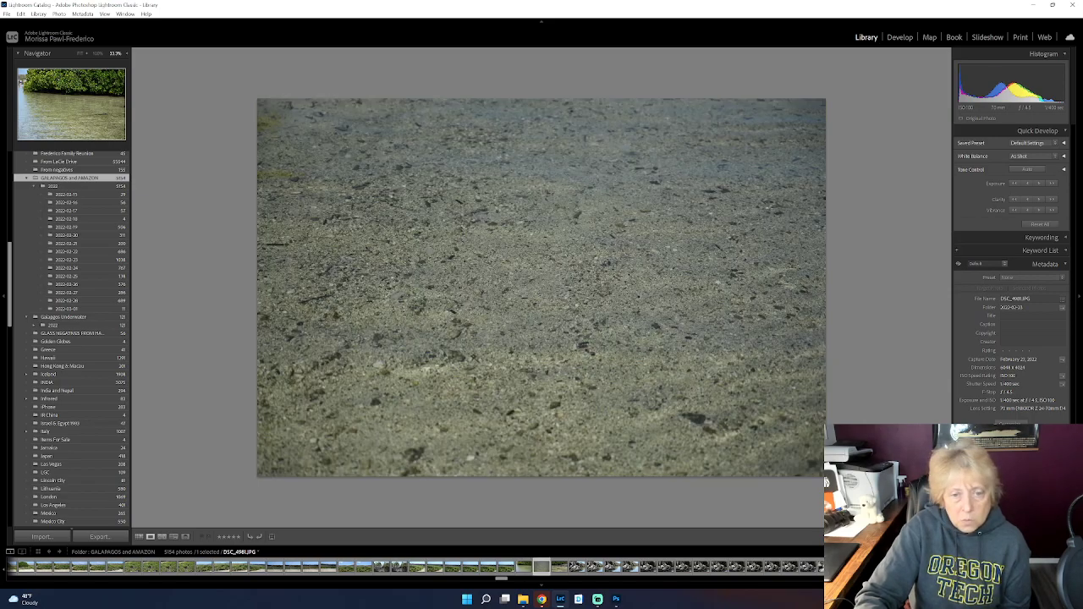
pyautogui.press('Right')
pyautogui.press('Right')
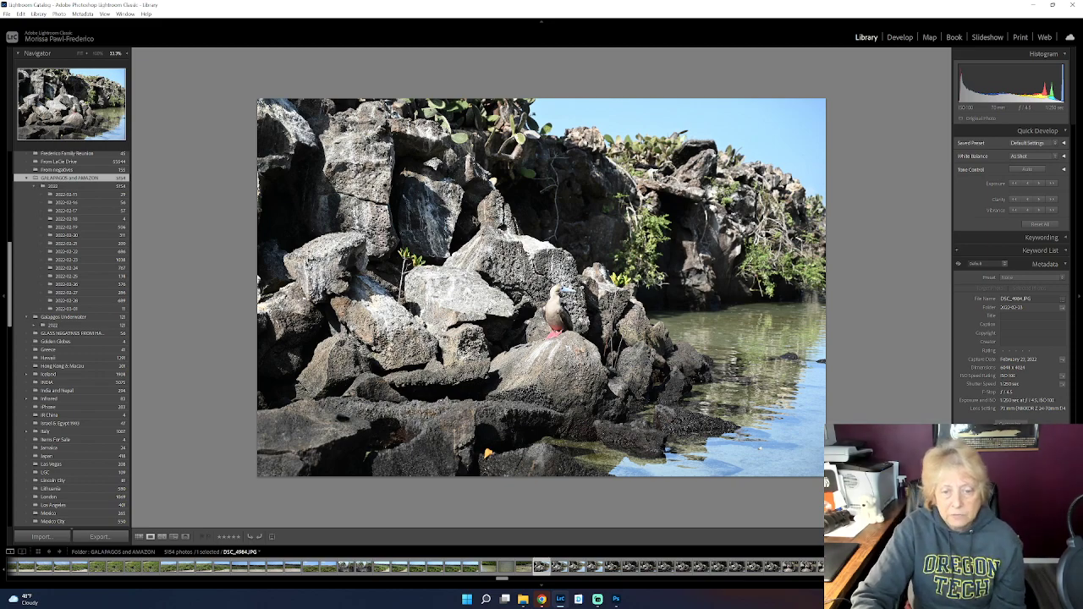
# Step: Browse forward through the red-footed booby photos from DSC_5002 up to DSC_5022
pyautogui.press('Right')
pyautogui.press('Right')
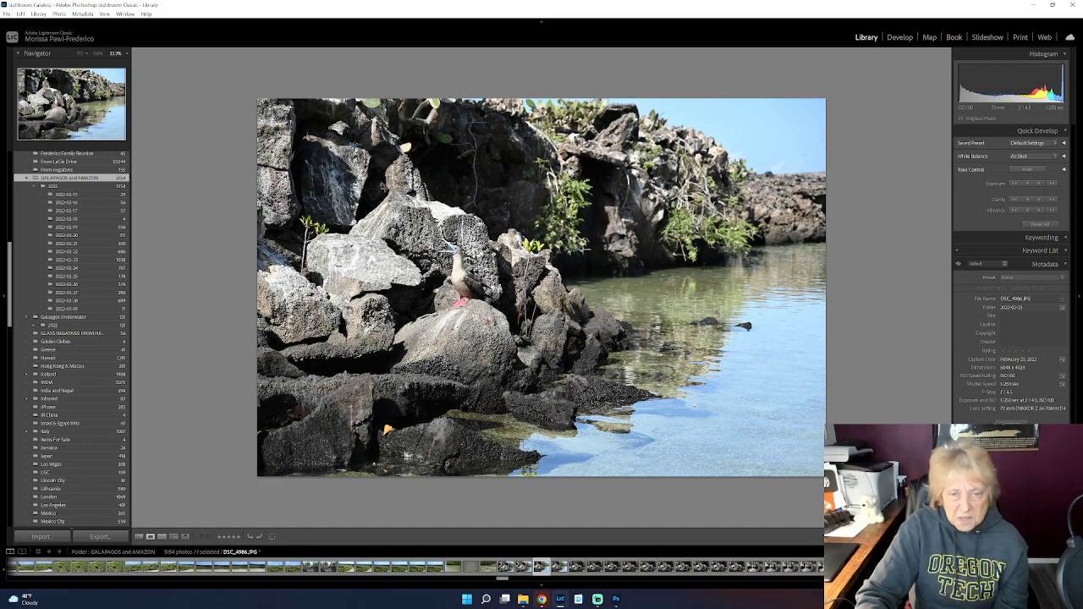
pyautogui.press('Right')
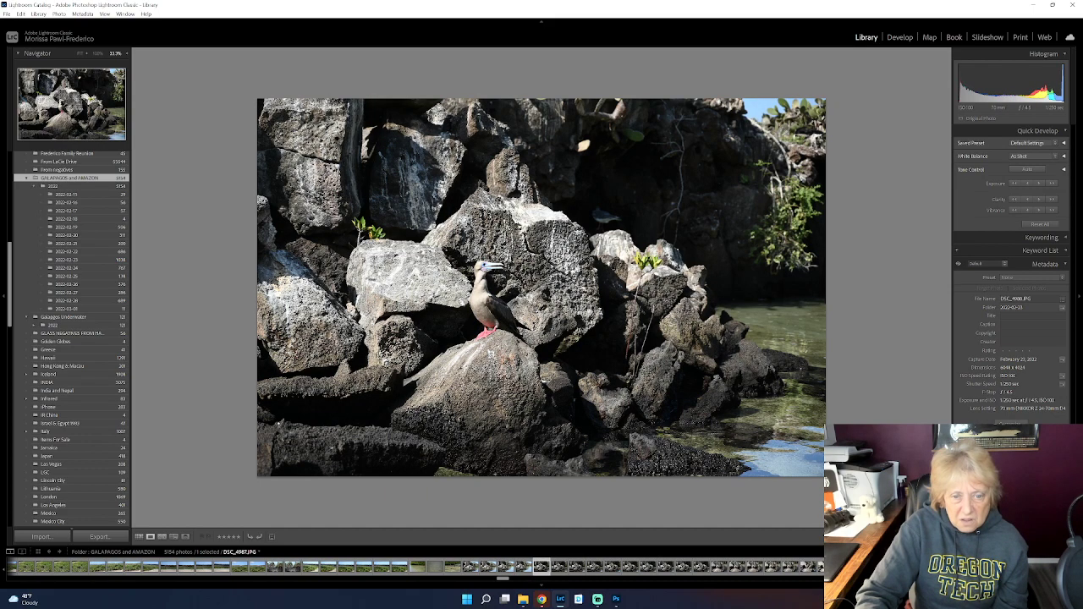
pyautogui.press('Right')
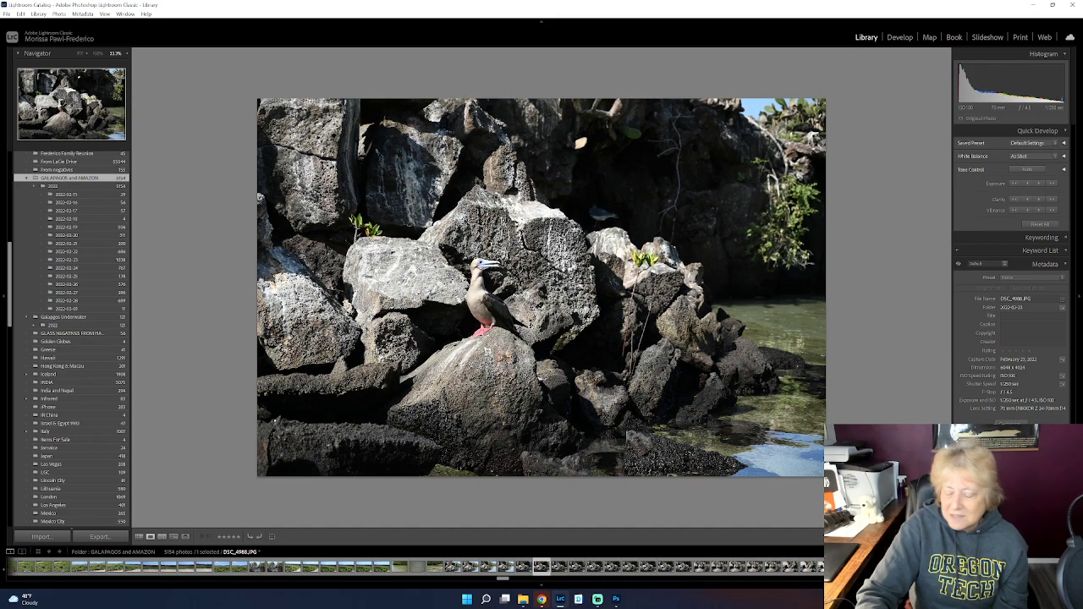
pyautogui.press('Right')
pyautogui.press('Right')
pyautogui.press('Right')
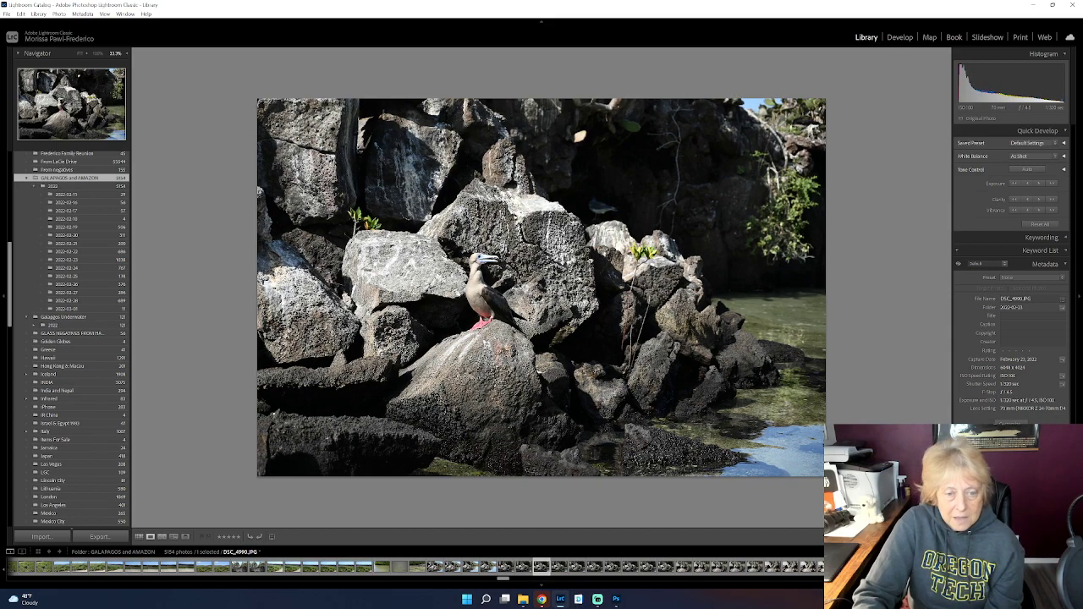
pyautogui.press('Right')
pyautogui.press('Right')
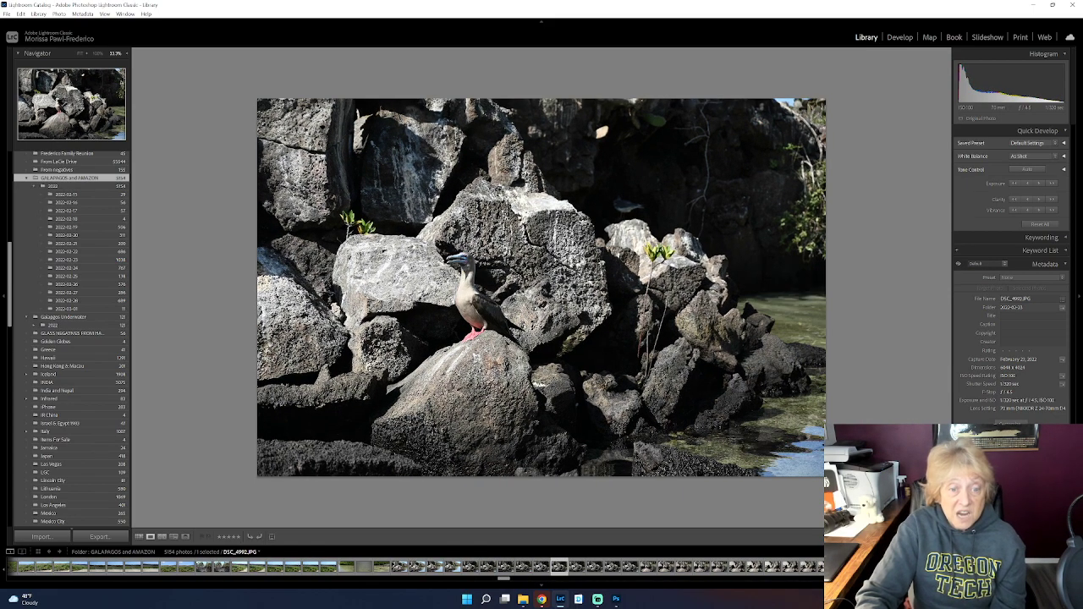
pyautogui.press('Right')
pyautogui.press('Right')
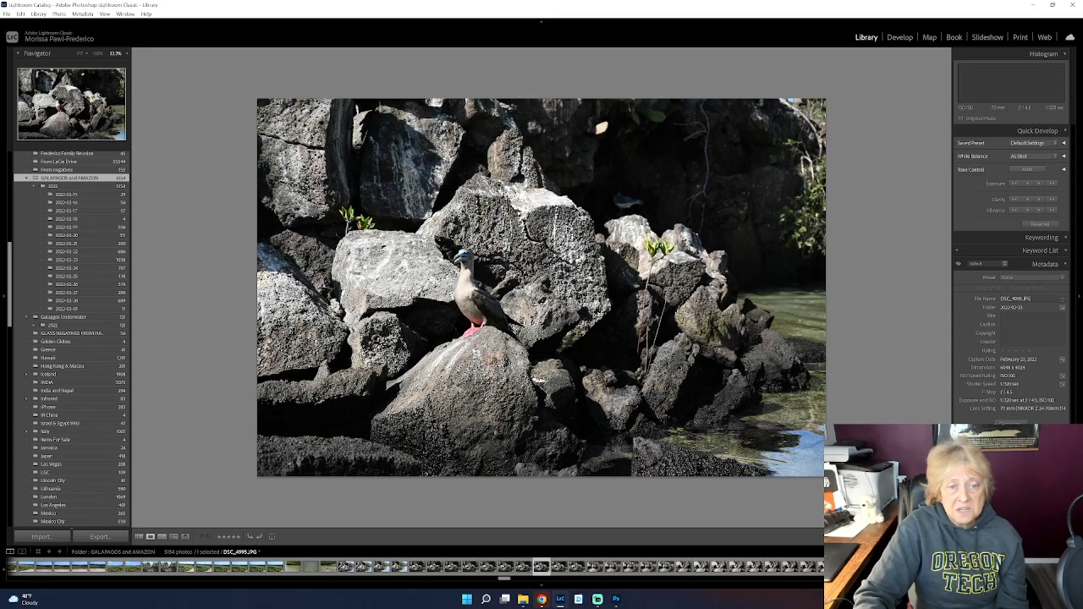
pyautogui.press('Right')
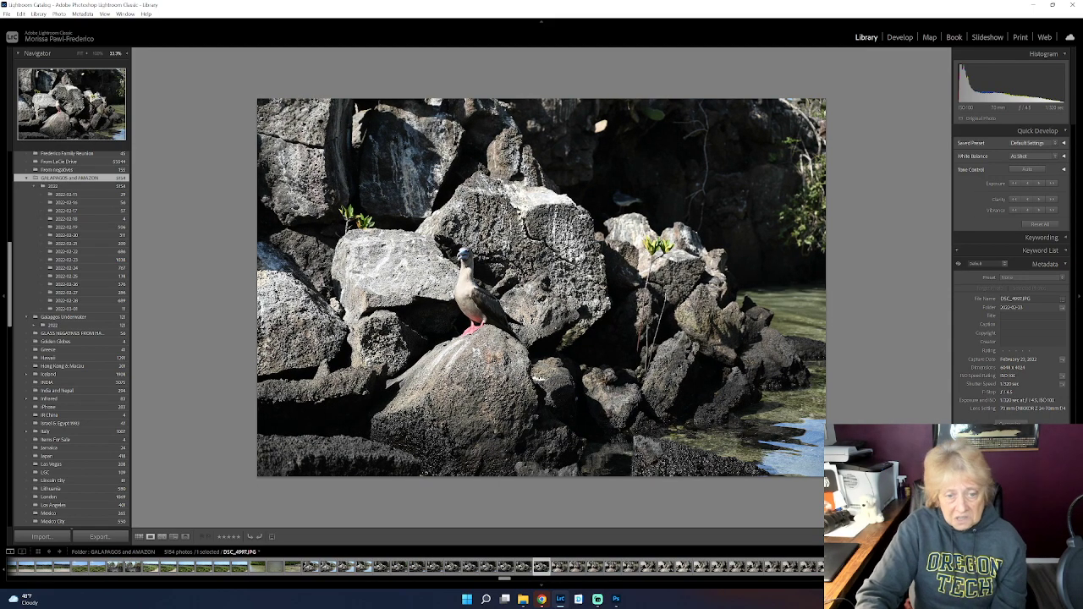
pyautogui.press('Right')
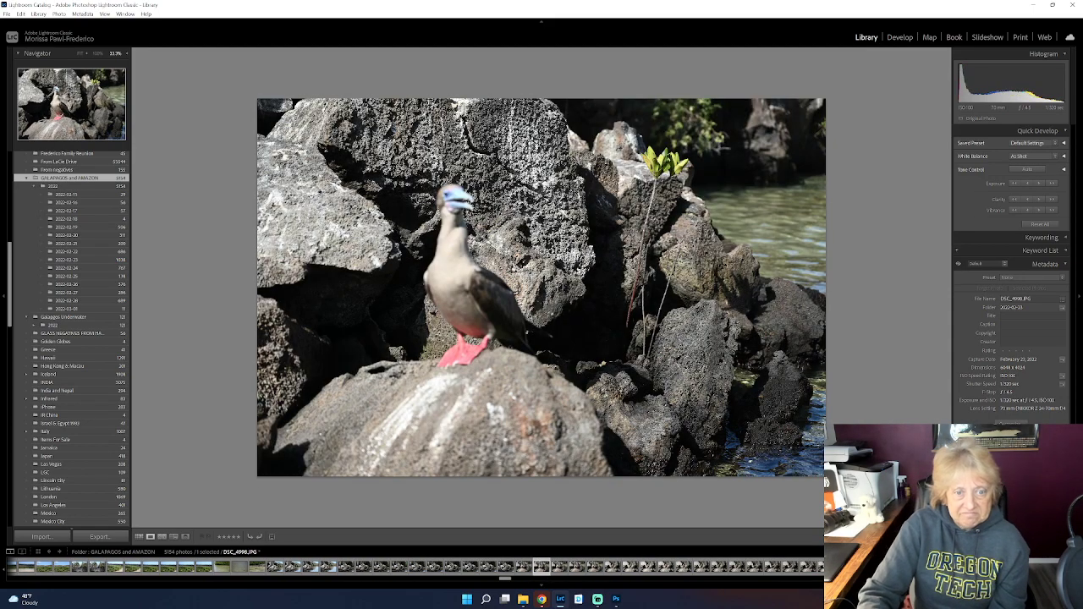
pyautogui.press('Right')
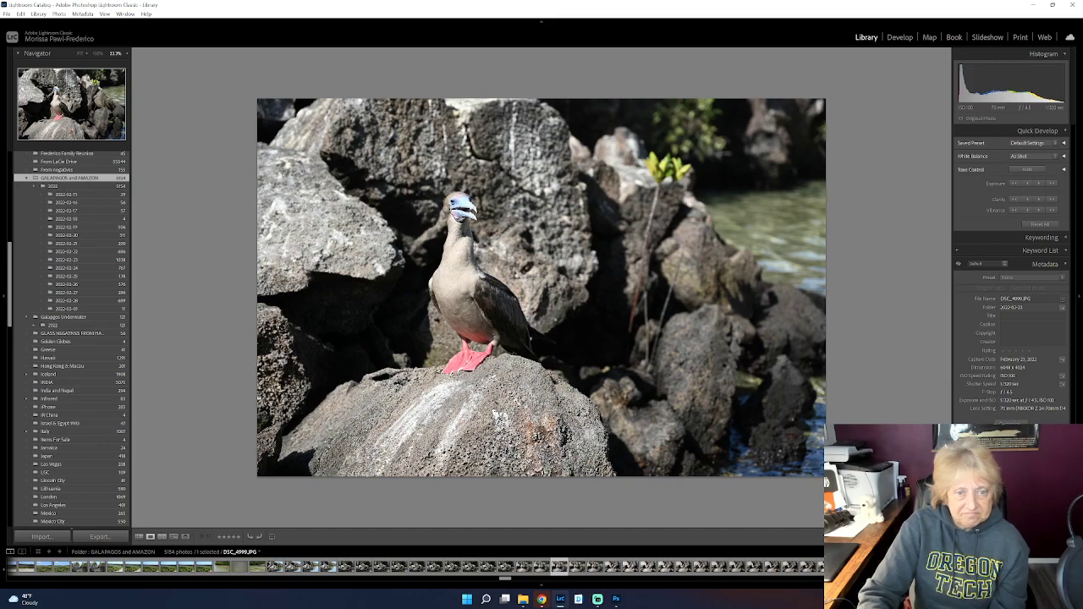
pyautogui.press('Right')
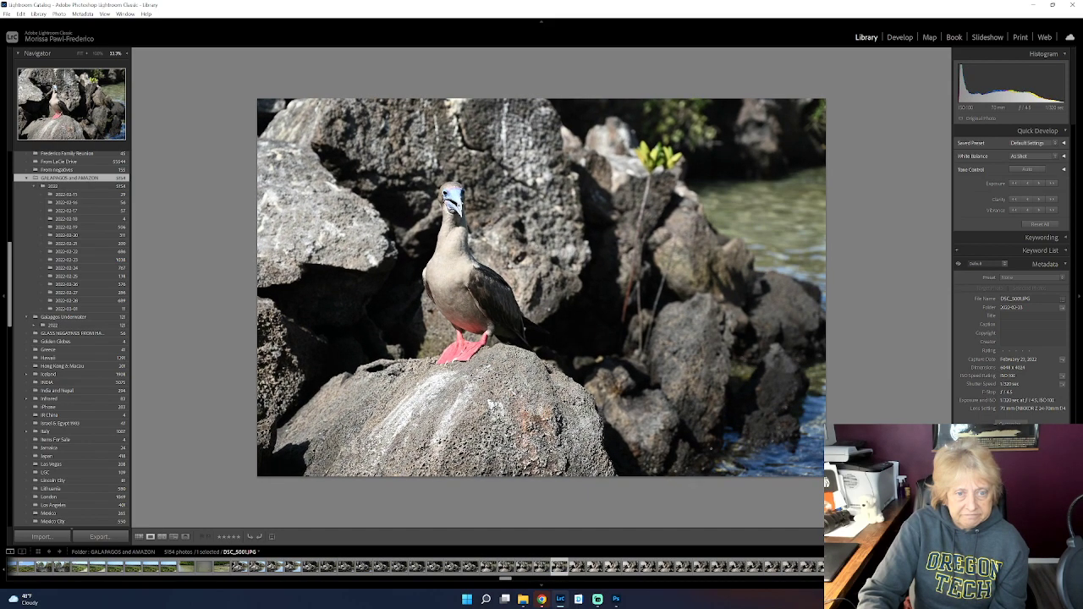
pyautogui.press('Right')
pyautogui.press('Right')
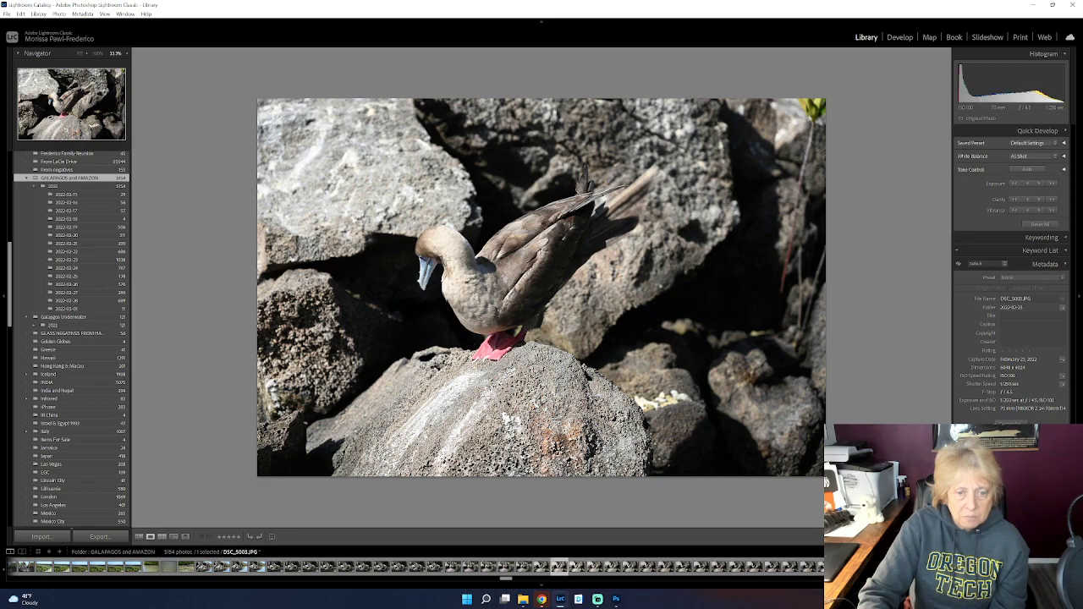
pyautogui.press('Right')
pyautogui.press('Right')
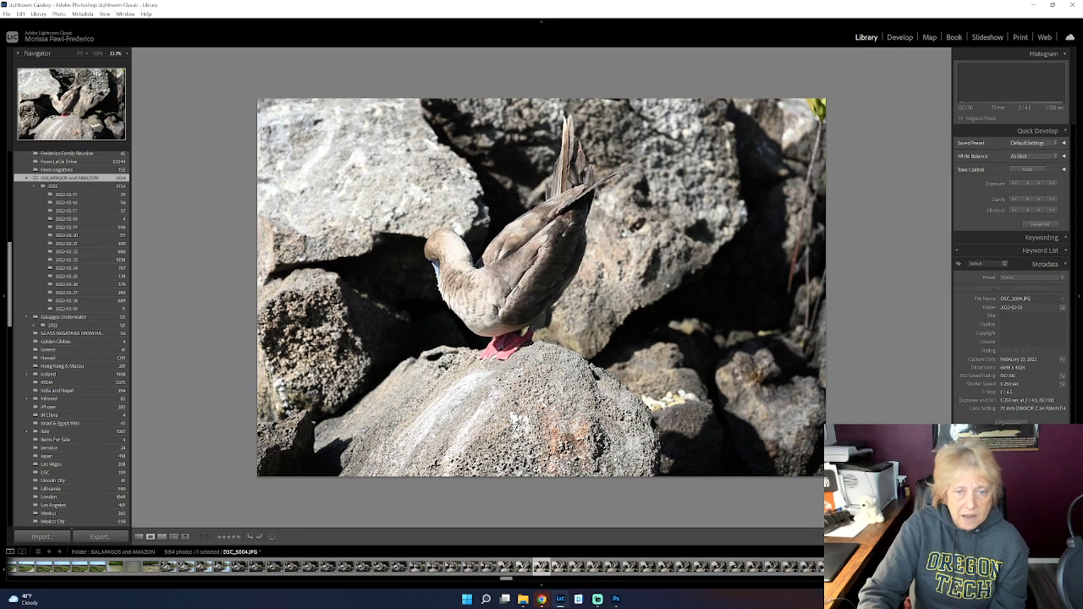
pyautogui.press('Right')
pyautogui.press('Right')
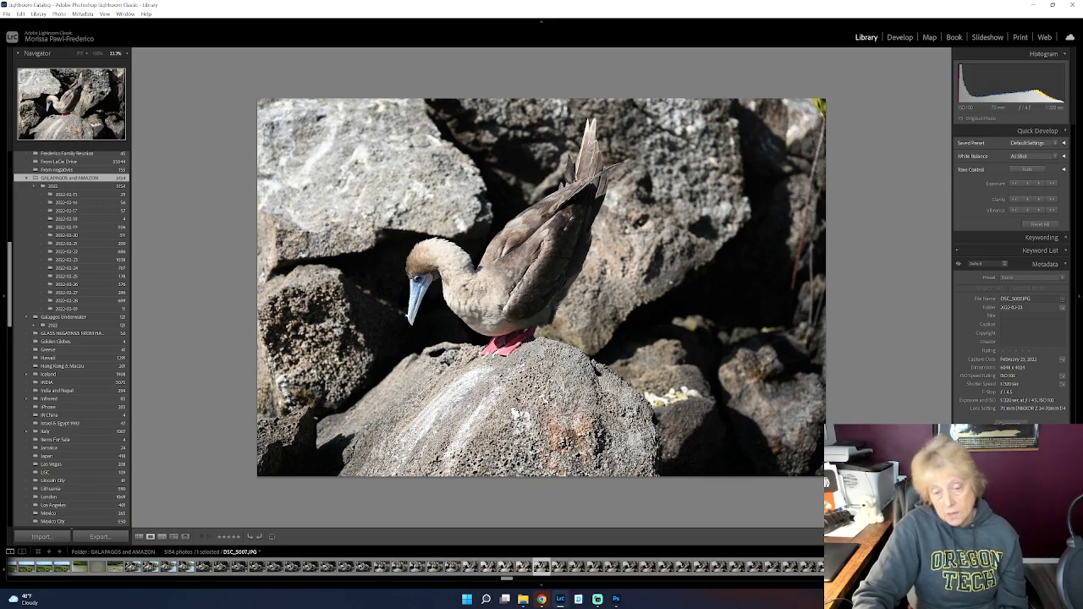
pyautogui.press('Right')
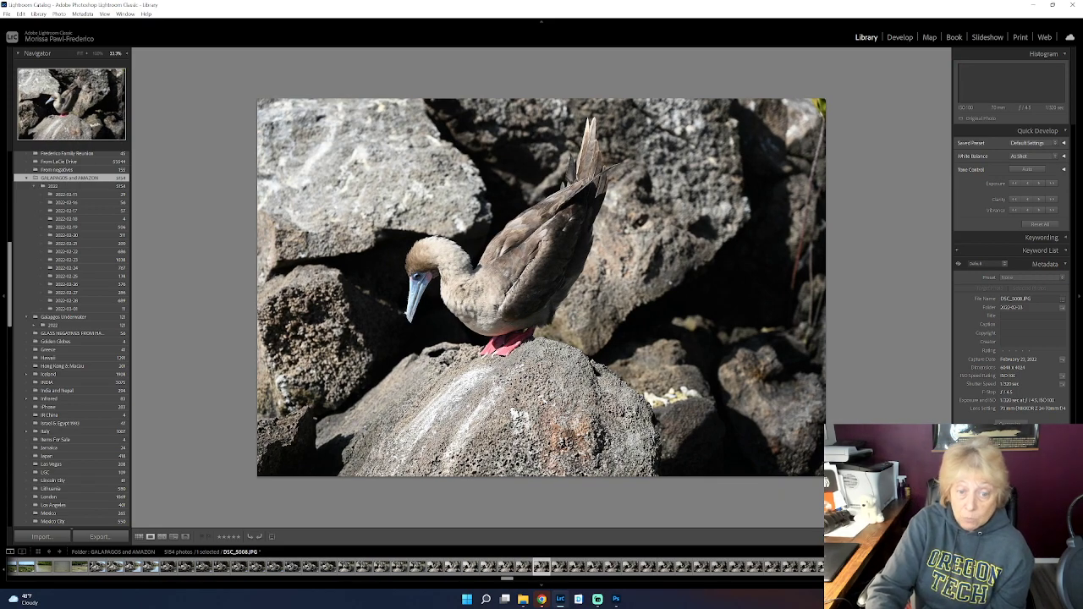
pyautogui.press('Right')
pyautogui.press('Right')
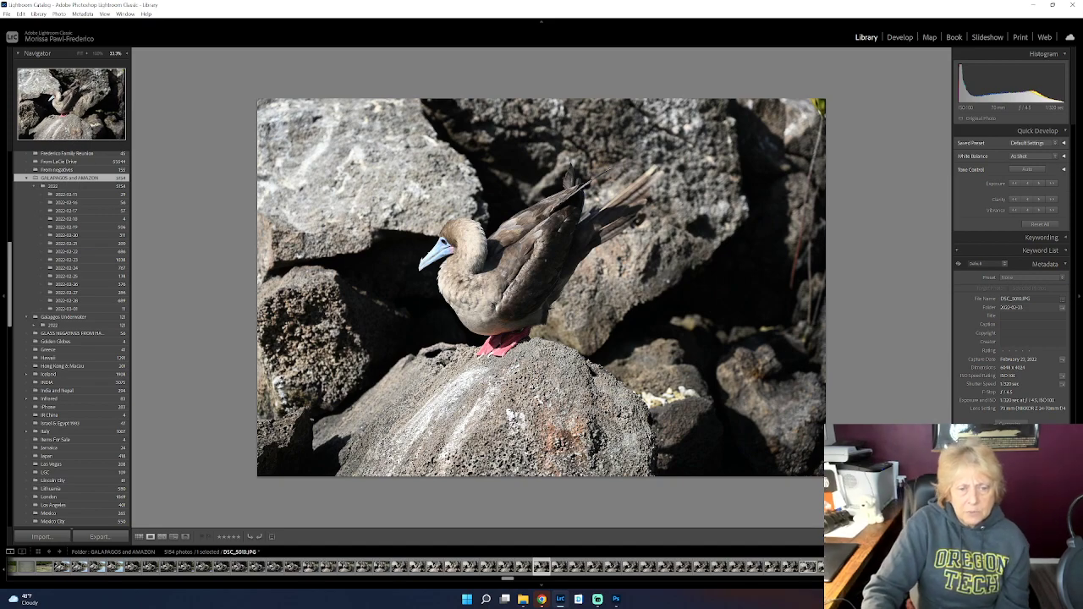
pyautogui.press('Right')
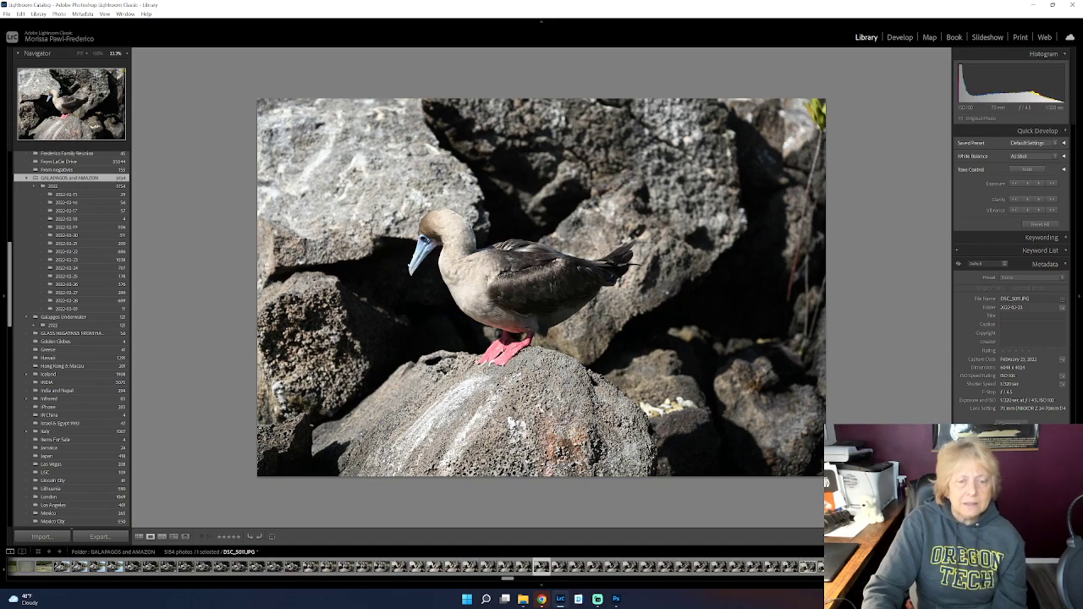
pyautogui.press('Right')
pyautogui.press('Right')
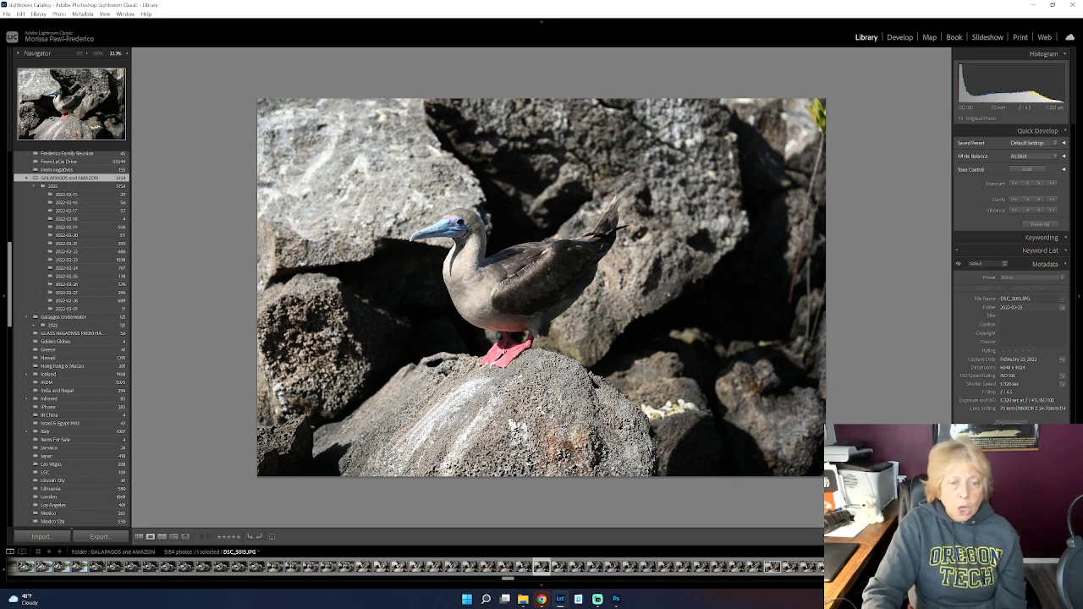
pyautogui.press('Right')
pyautogui.press('Right')
pyautogui.press('Right')
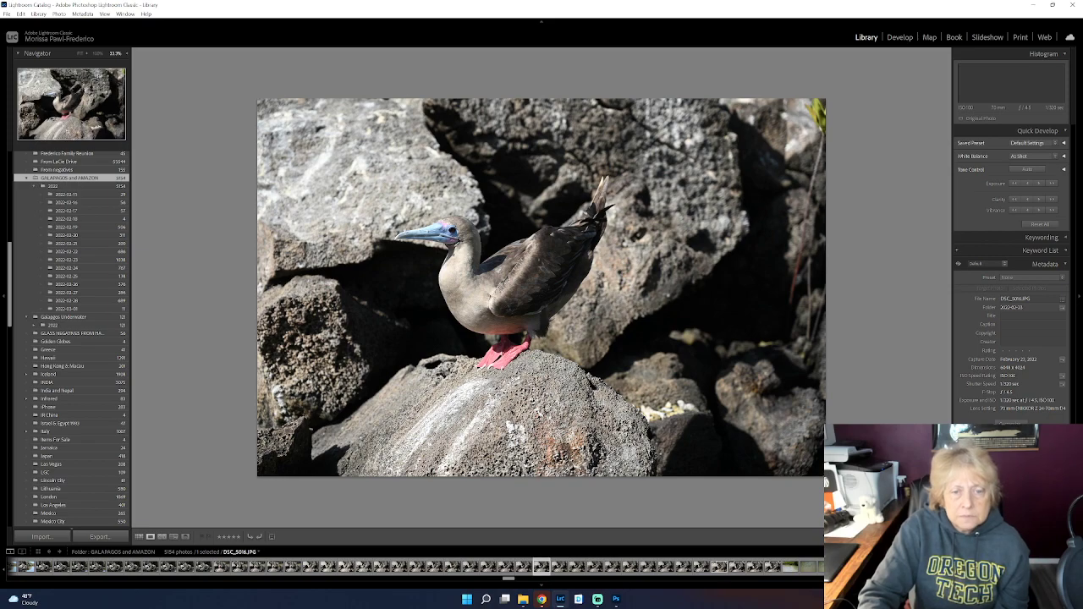
pyautogui.press('Right')
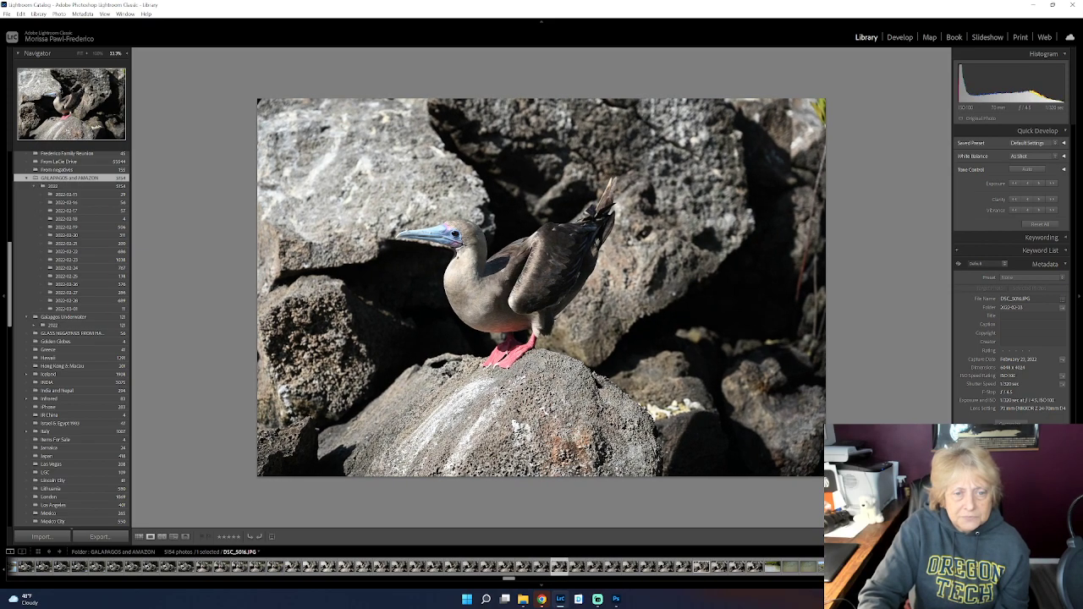
pyautogui.press('Right')
pyautogui.press('Right')
pyautogui.press('Right')
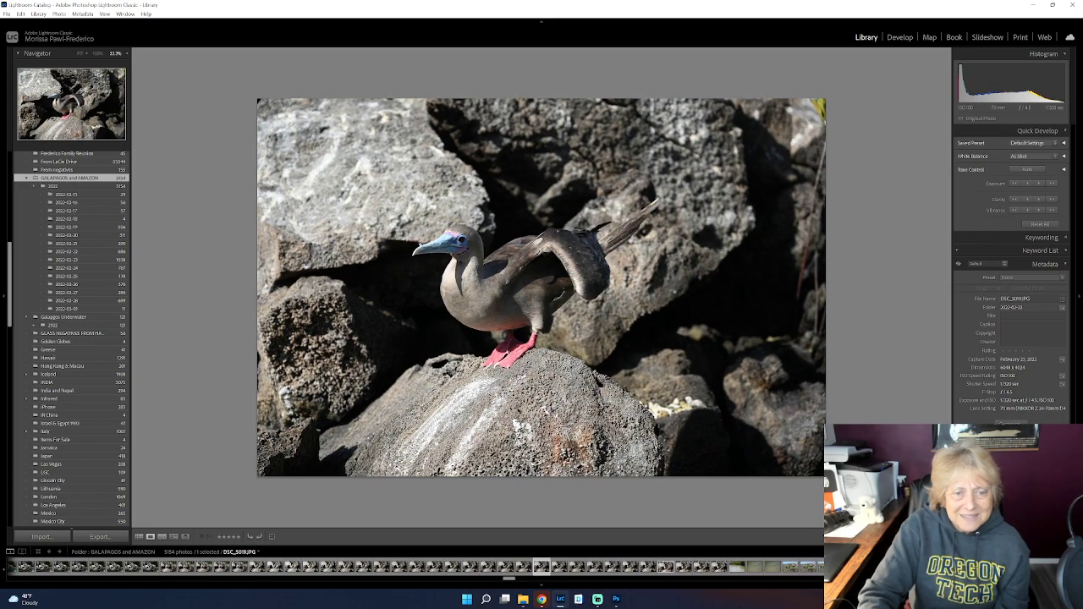
pyautogui.press('Right')
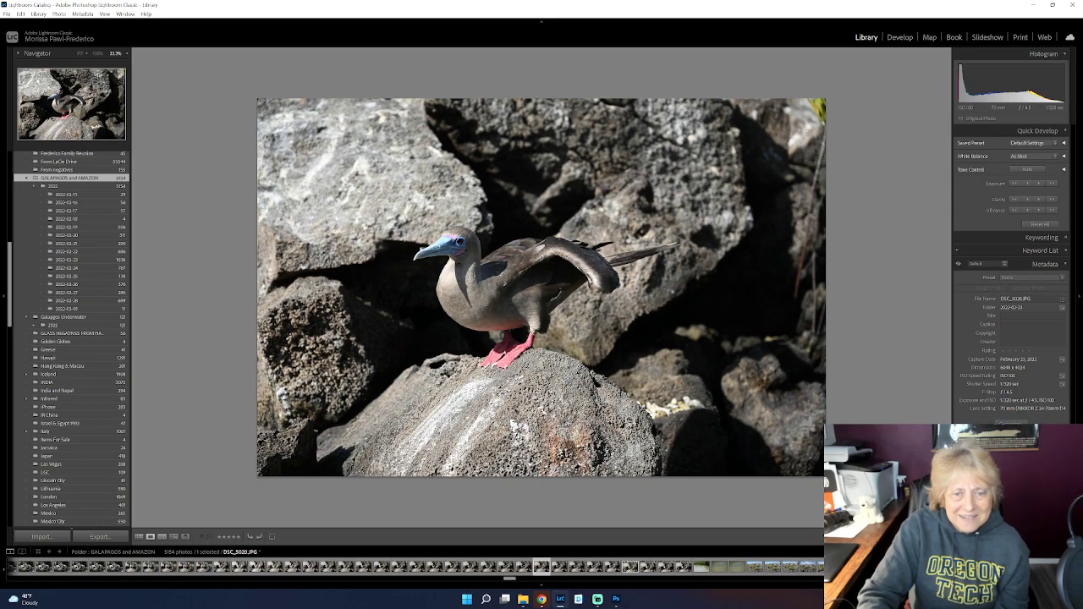
pyautogui.press('Right')
pyautogui.press('Right')
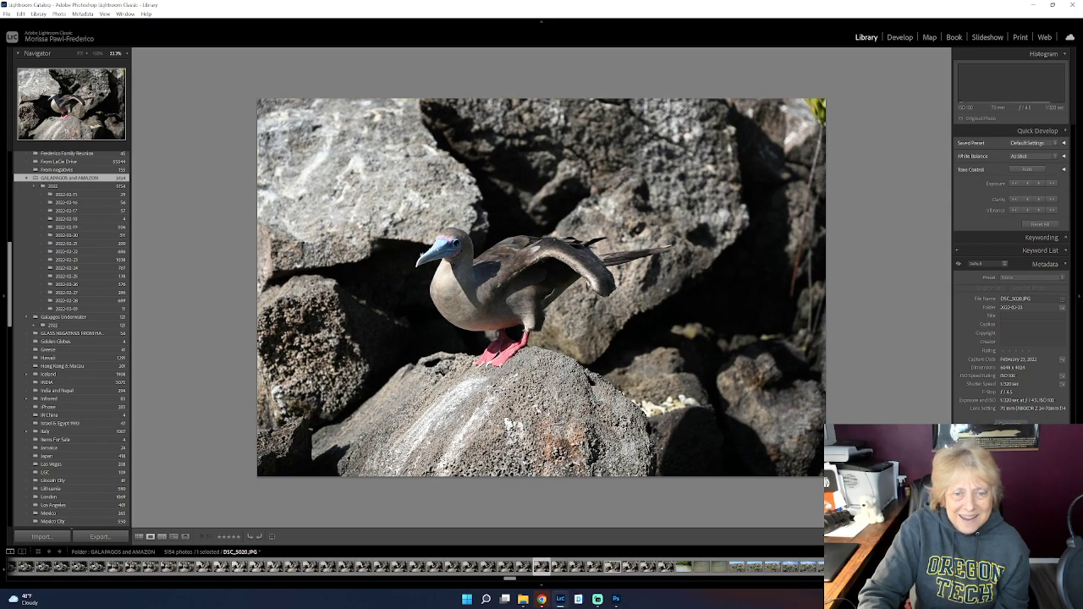
# Step: Step back and compare DSC_5018 with DSC_5019, settling on DSC_5018
pyautogui.press('Left')
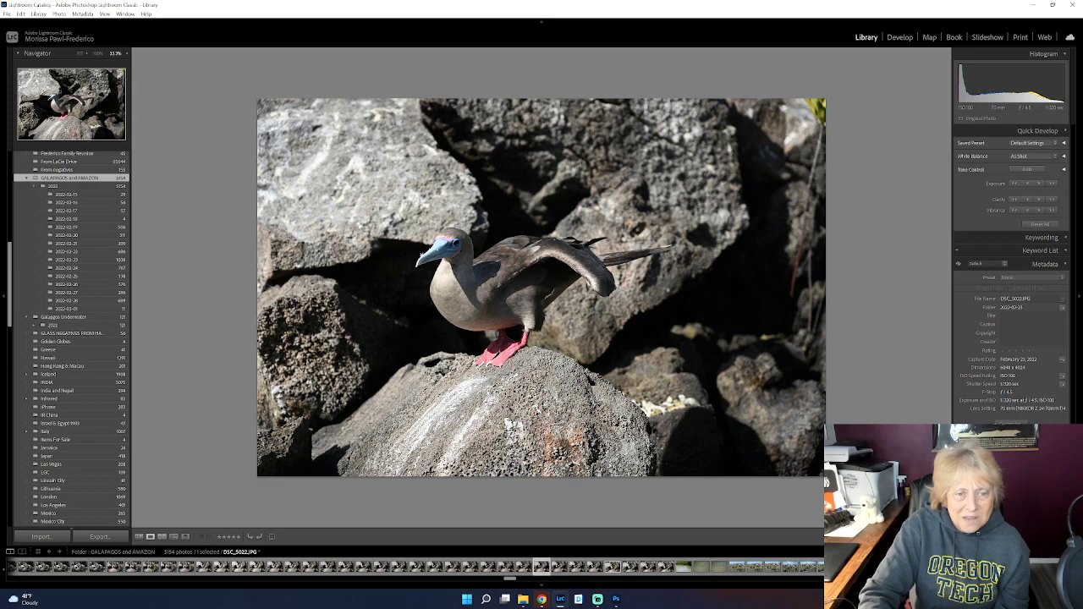
pyautogui.press('Left')
pyautogui.press('Left')
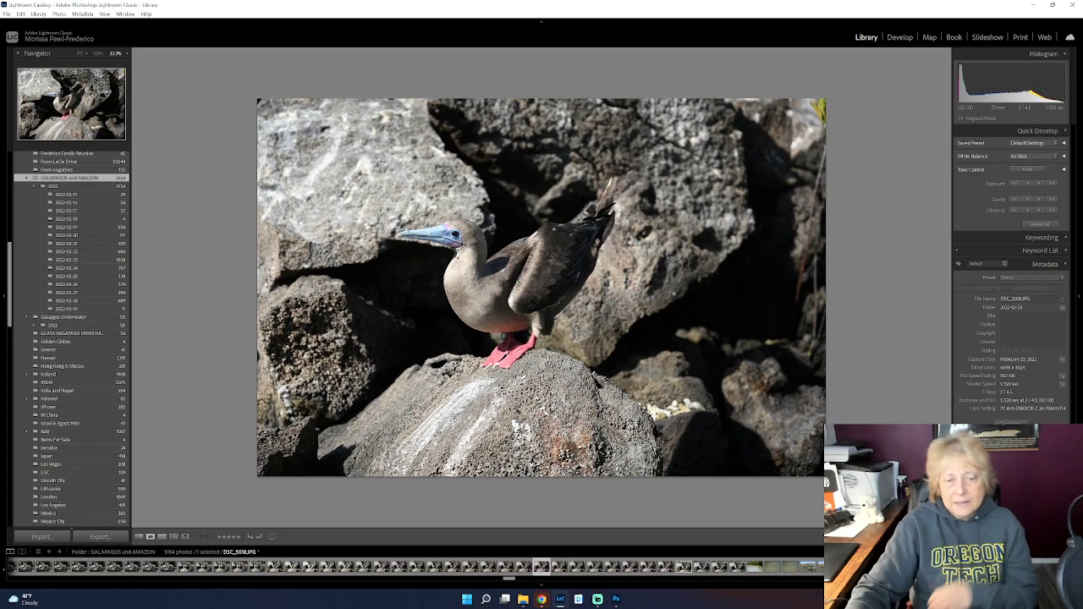
pyautogui.press('Left')
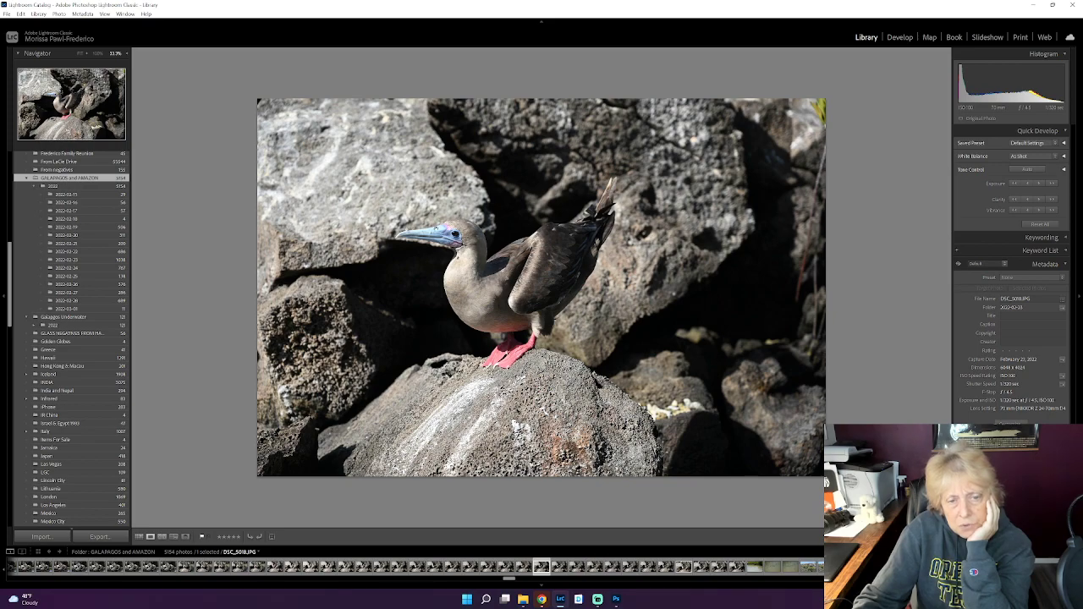
pyautogui.press('Right')
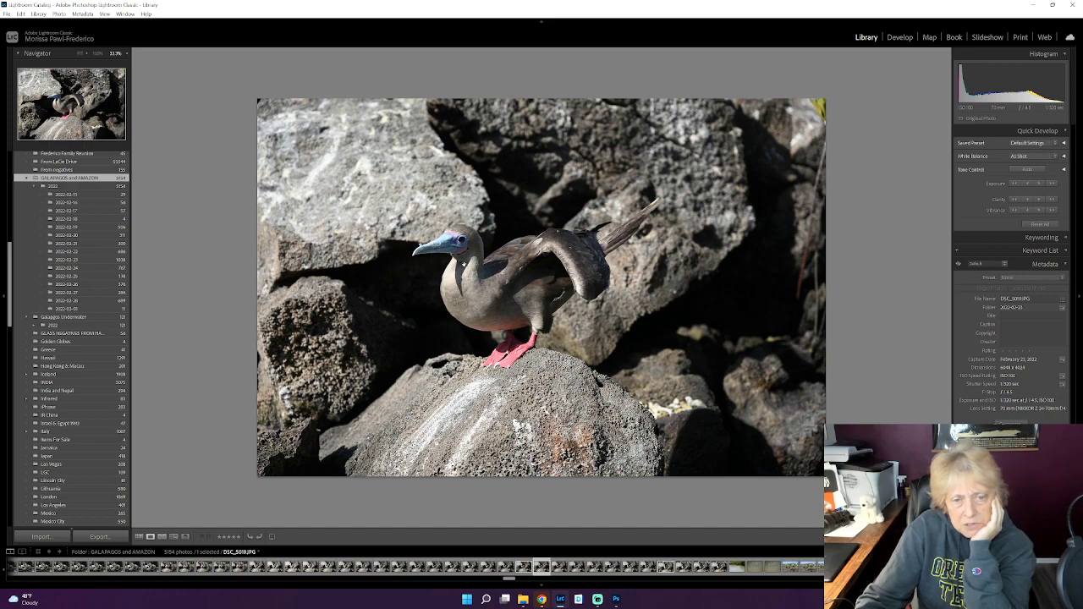
pyautogui.press('Left')
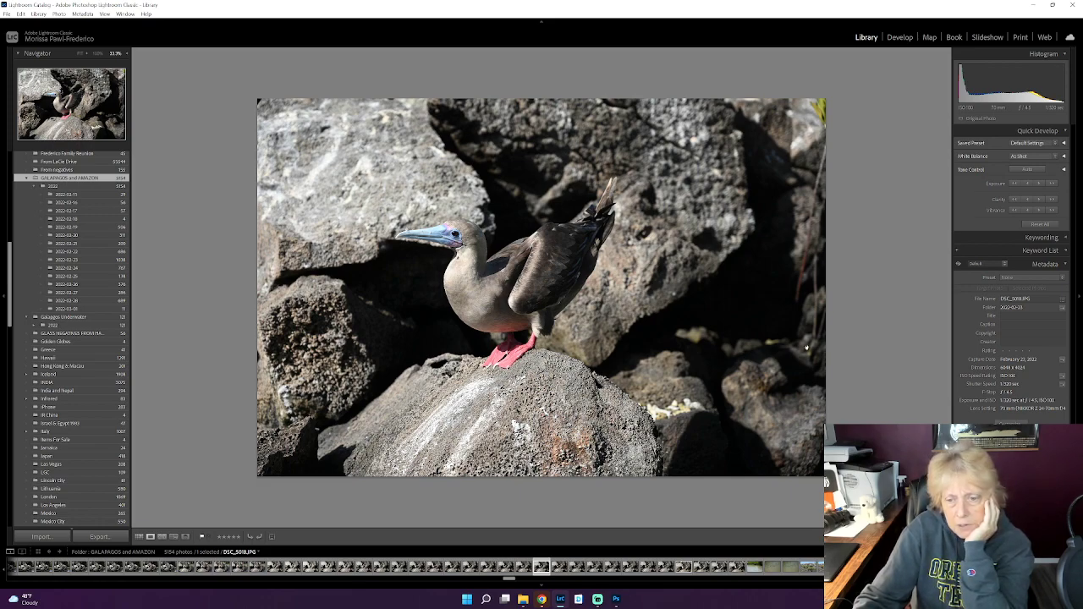
# Step: In Develop, crop DSC_5018 in from top-left, bottom-left and bottom-right around the booby
pyautogui.click(905, 40)
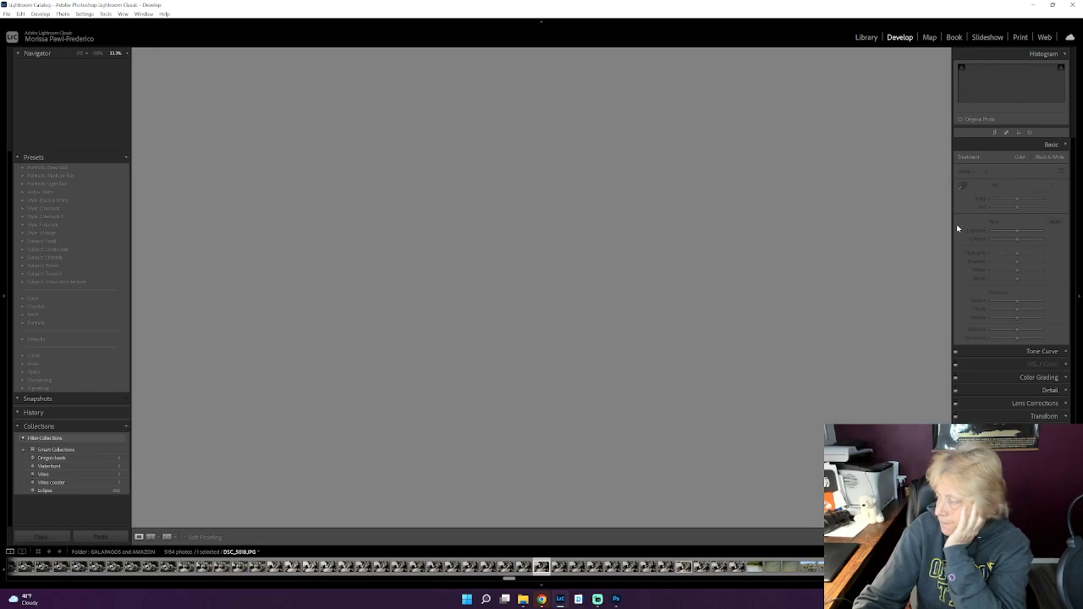
pyautogui.click(995, 133)
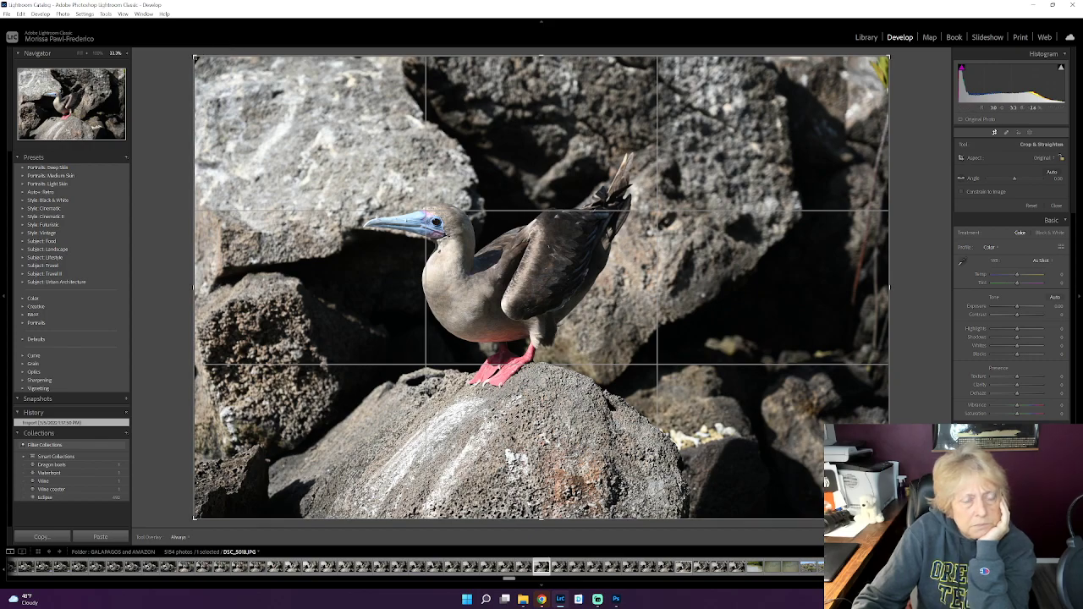
pyautogui.moveTo(194, 57); pyautogui.dragTo(233, 83)
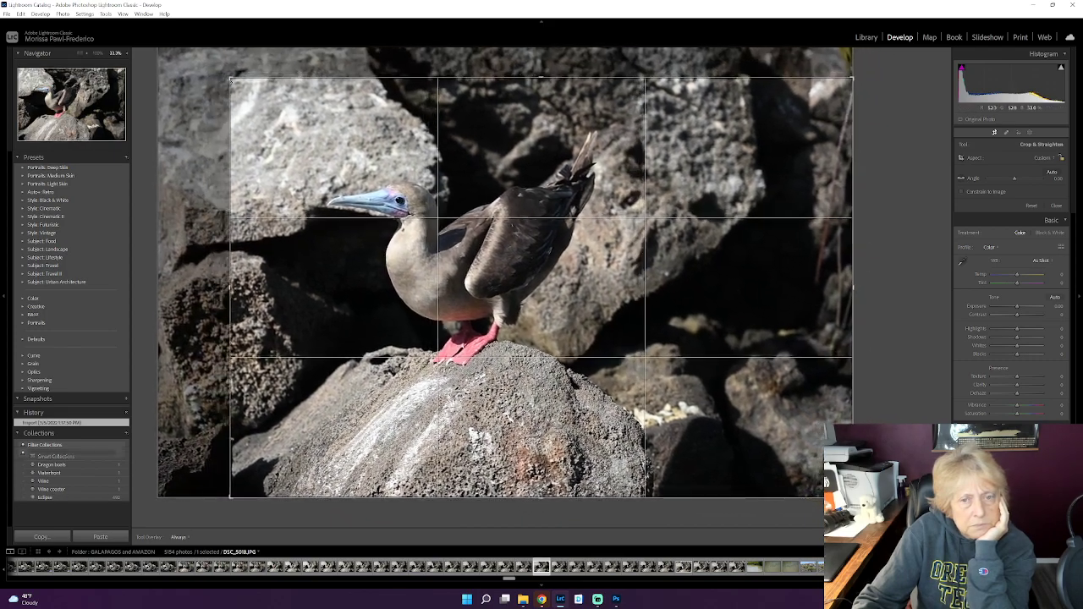
pyautogui.moveTo(231, 500); pyautogui.dragTo(246, 485)
pyautogui.moveTo(837, 479); pyautogui.dragTo(803, 473)
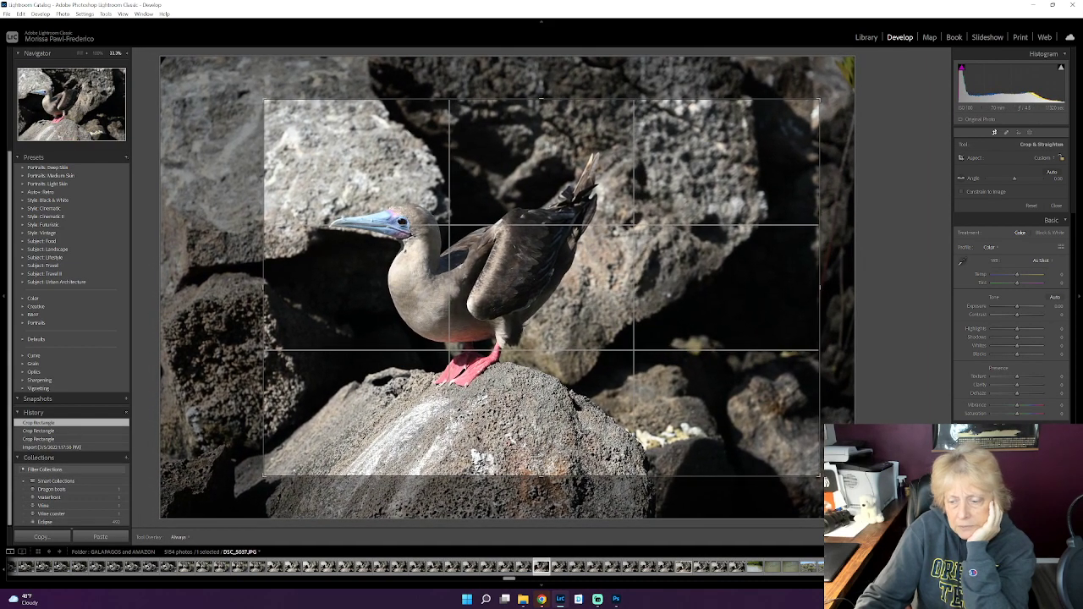
pyautogui.click(995, 133)
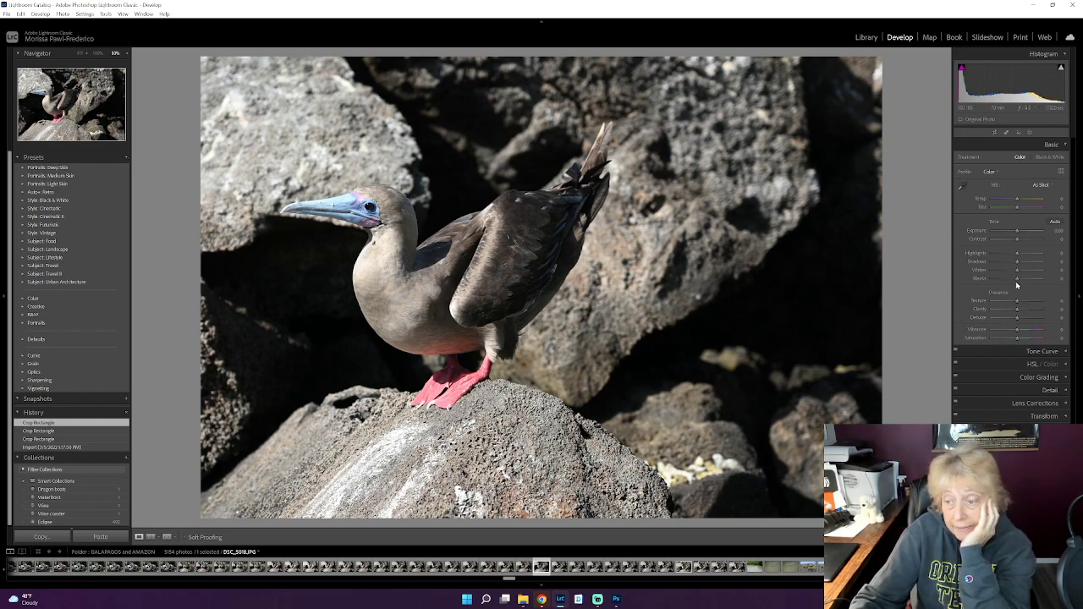
# Step: Set Blacks to -32, Shadows to +49, Dehaze to +13 and Clarity to +9
pyautogui.moveTo(1018, 280); pyautogui.dragTo(1009, 284)
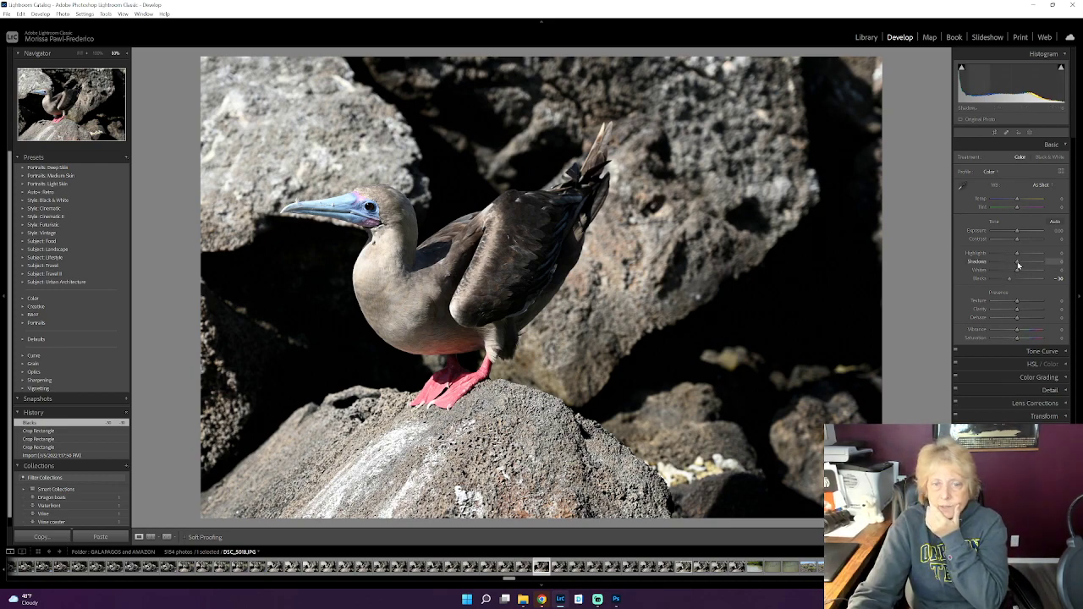
pyautogui.moveTo(1018, 264); pyautogui.dragTo(1036, 265)
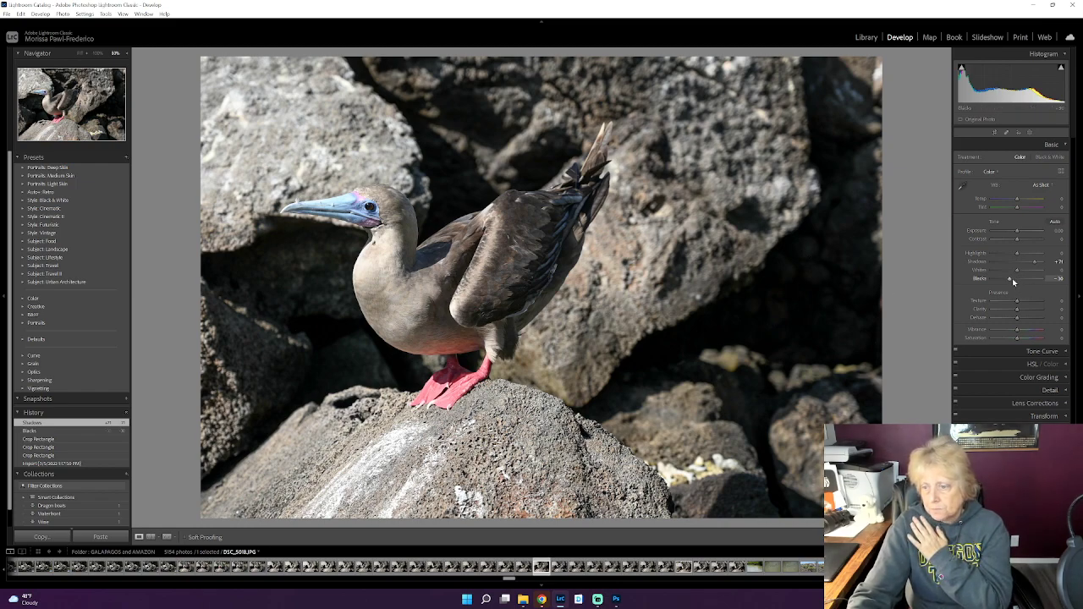
pyautogui.moveTo(1014, 282); pyautogui.dragTo(1006, 281)
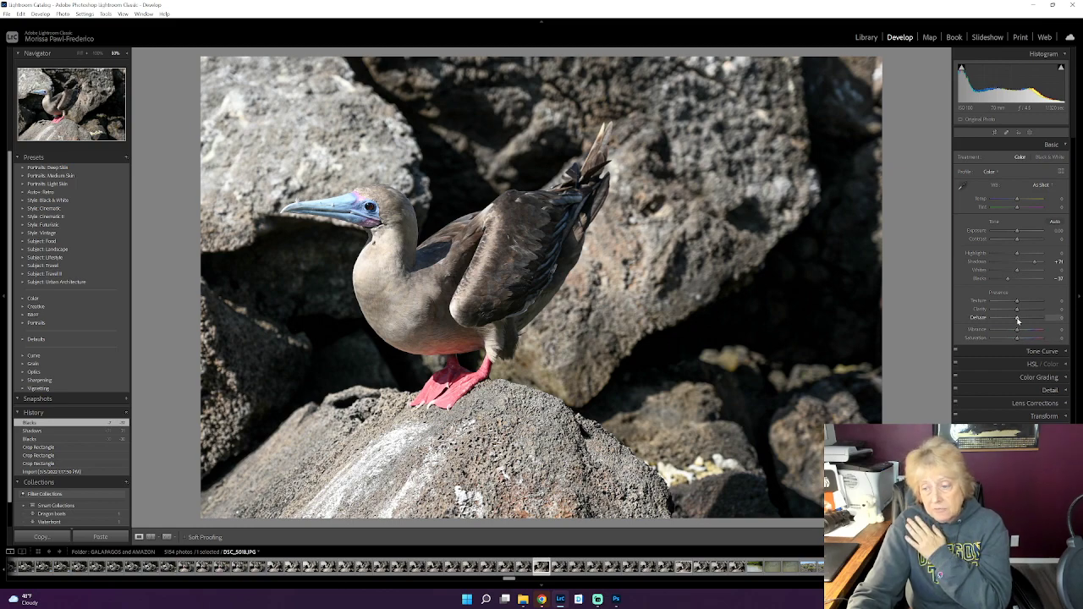
pyautogui.moveTo(1017, 318); pyautogui.dragTo(1022, 321)
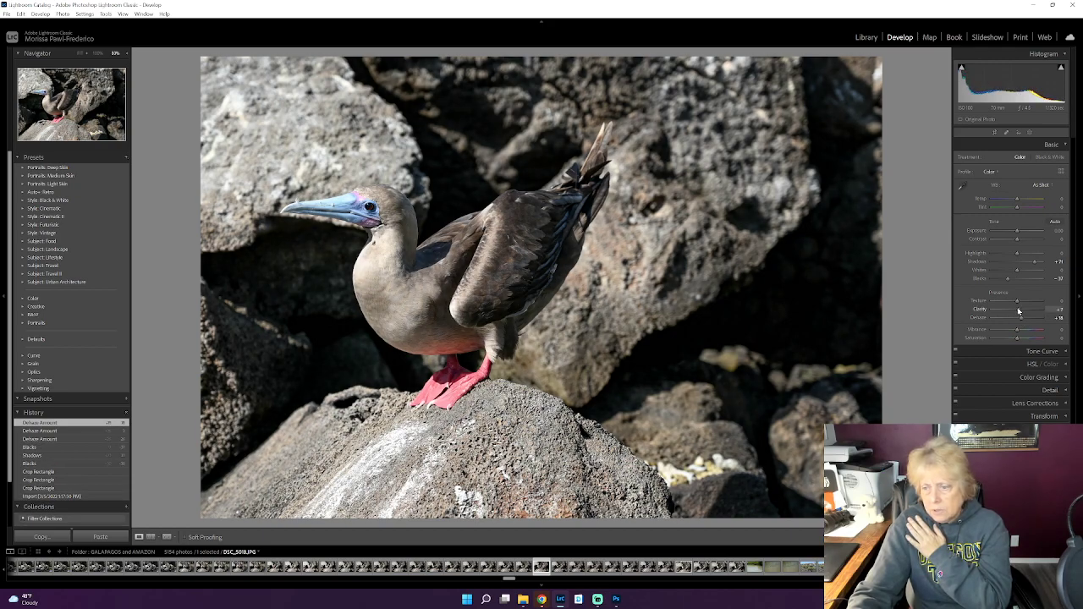
pyautogui.moveTo(1019, 312); pyautogui.dragTo(1019, 313)
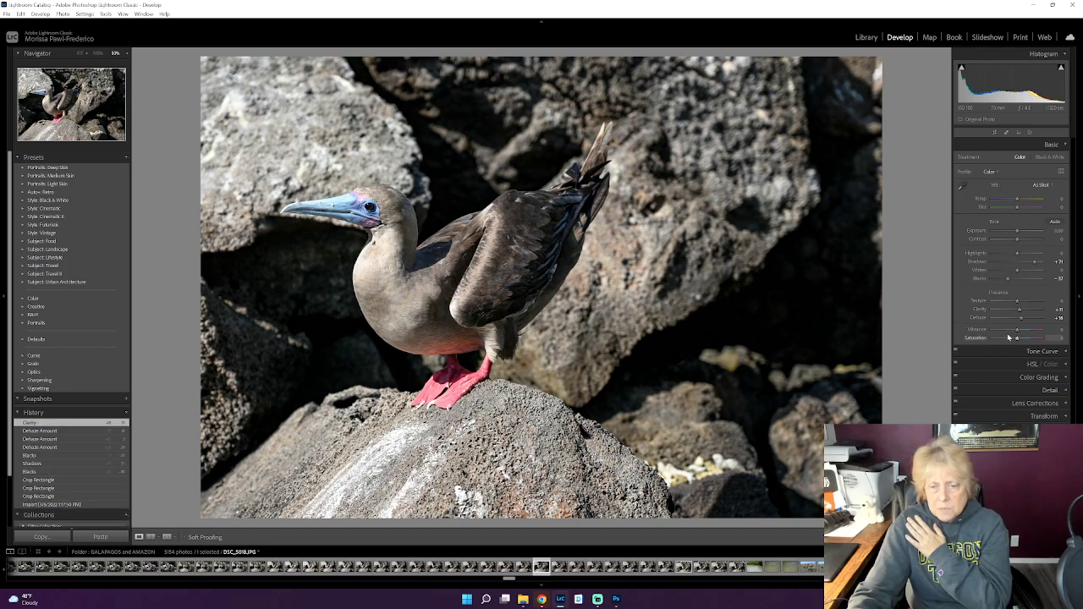
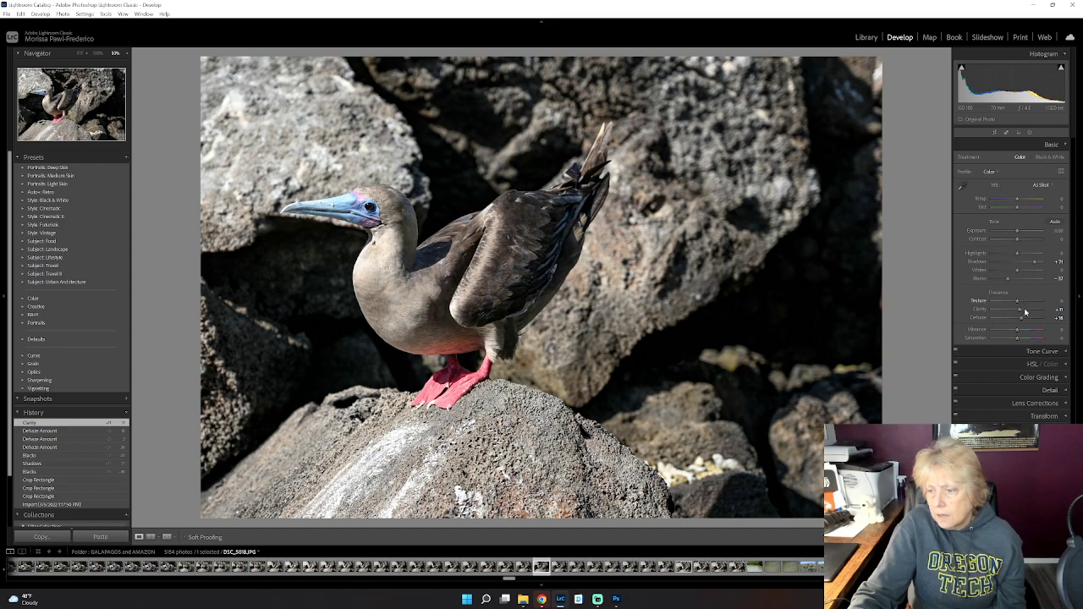
# Step: Raise Clarity on the red-footed booby photo to about +30 and return to the Library
pyautogui.moveTo(1020, 312); pyautogui.dragTo(1024, 314)
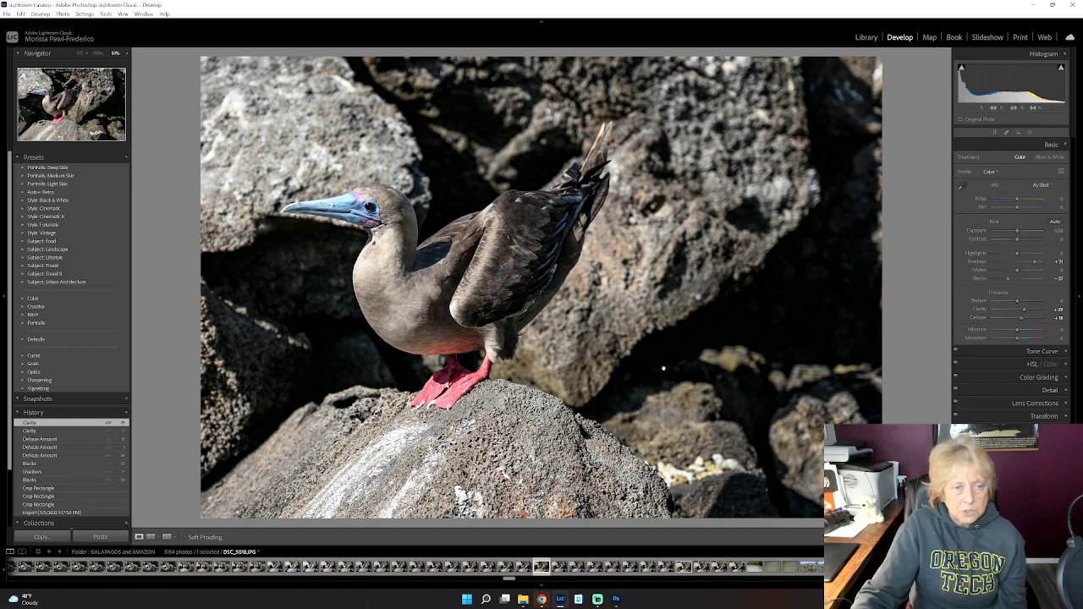
pyautogui.click(866, 37)
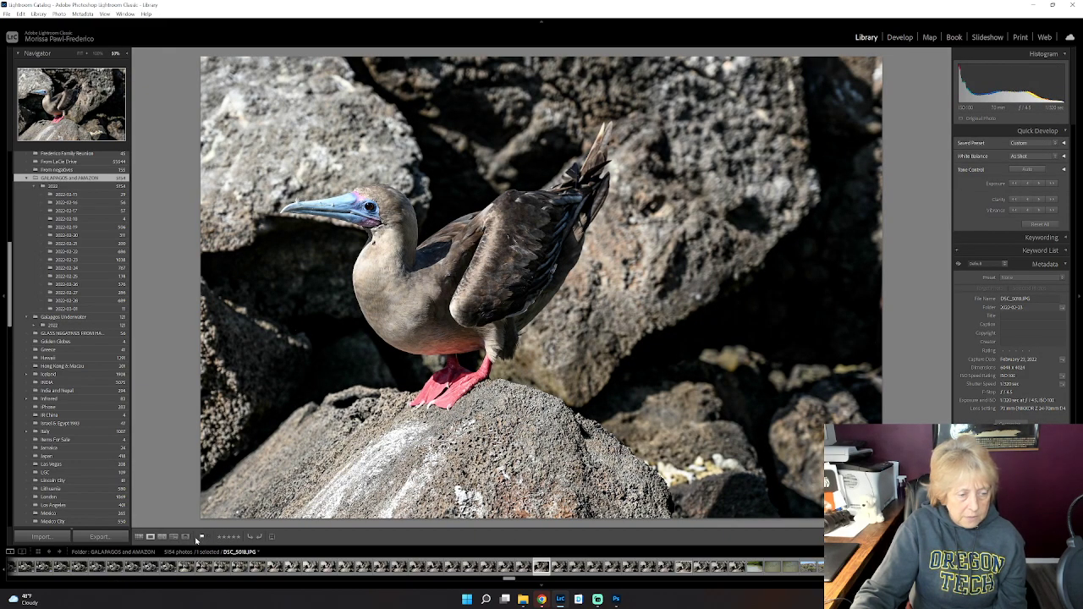
# Step: Preview the red-footed booby and underwater fish photos full-size from the thumbnail grid
pyautogui.click(139, 537)
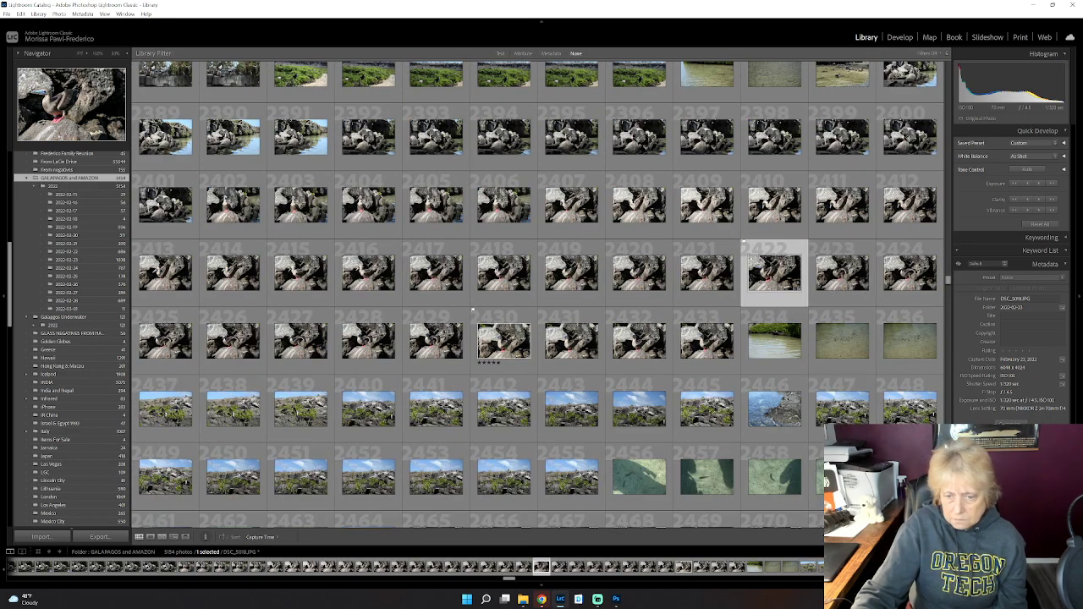
pyautogui.scroll(-3, 537, 292)
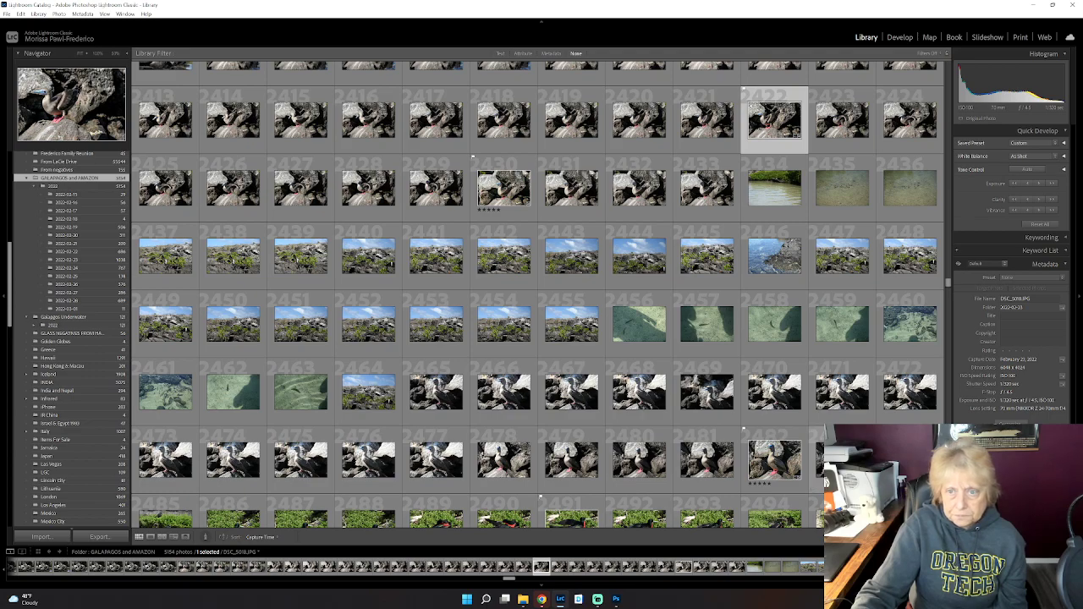
pyautogui.doubleClick(503, 193)
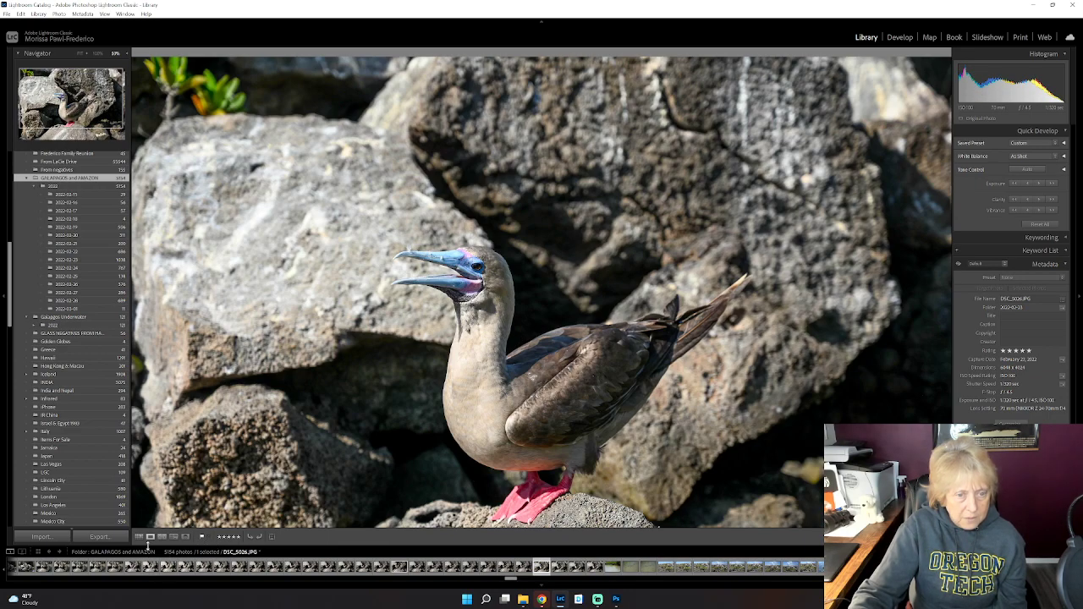
pyautogui.click(138, 537)
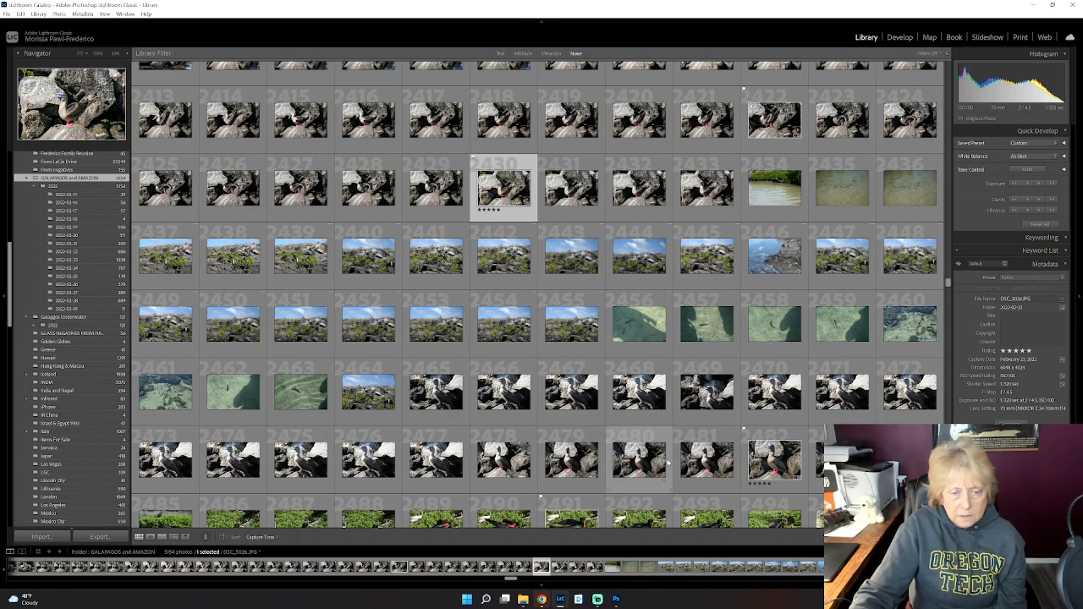
pyautogui.scroll(-1, 702, 457)
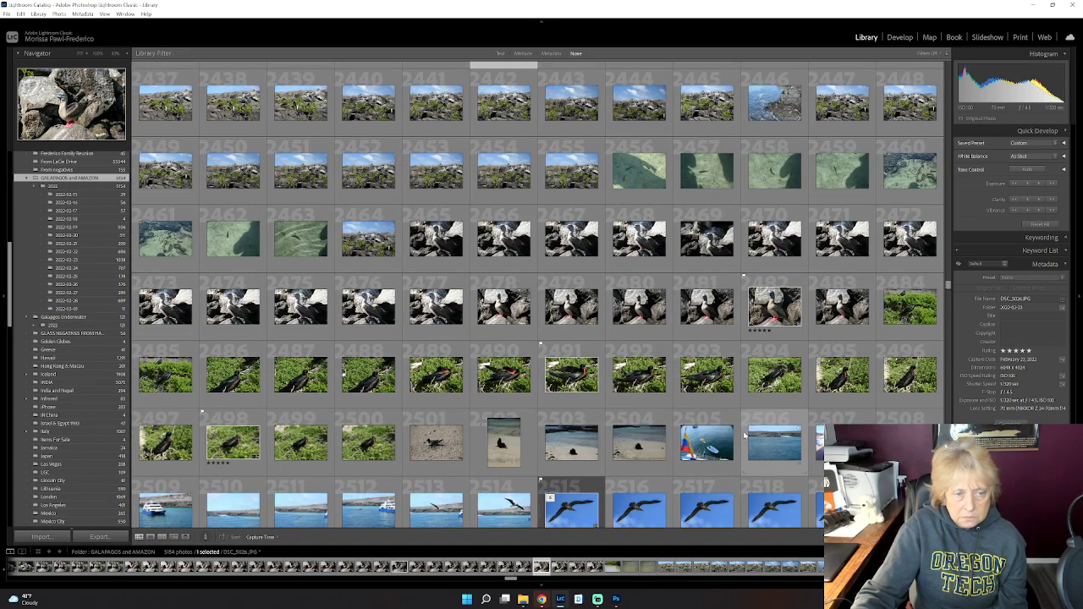
pyautogui.doubleClick(307, 247)
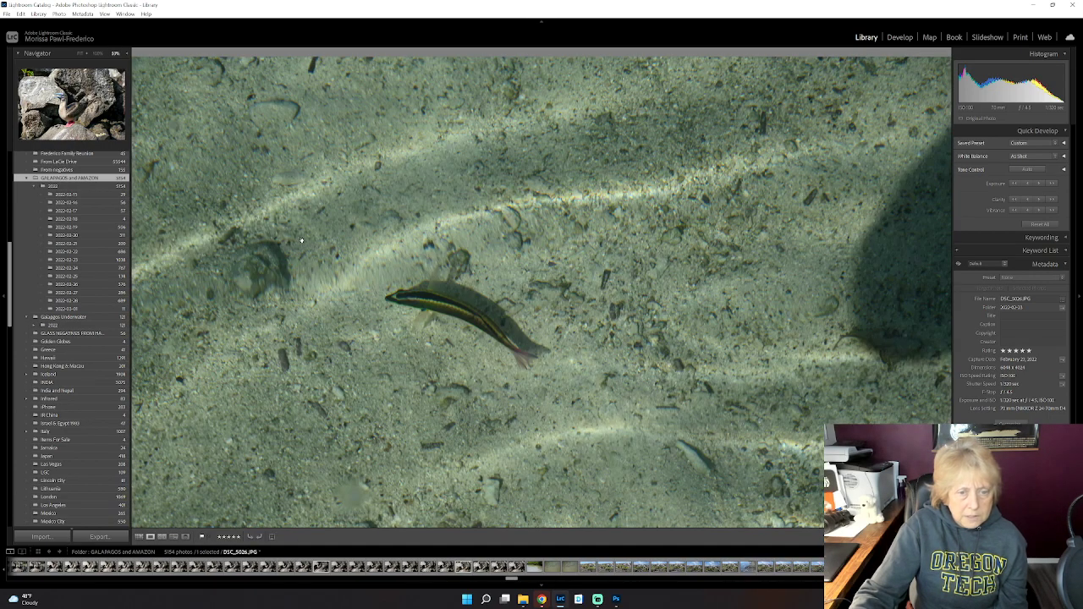
pyautogui.click(139, 537)
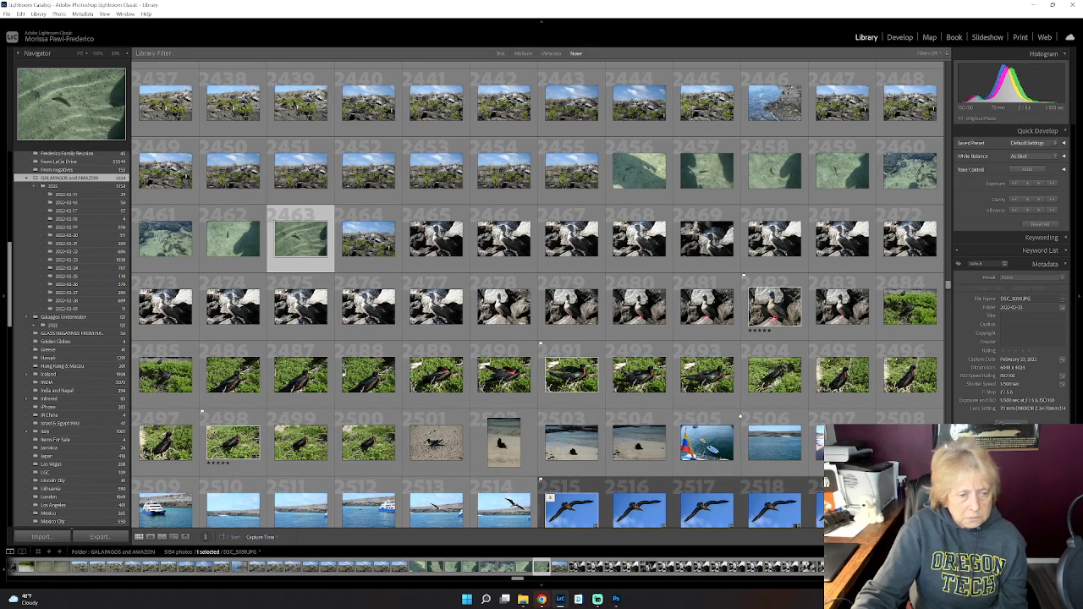
# Step: Preview the bird in flight and boat photo 2509 full-size
pyautogui.scroll(-2, 741, 423)
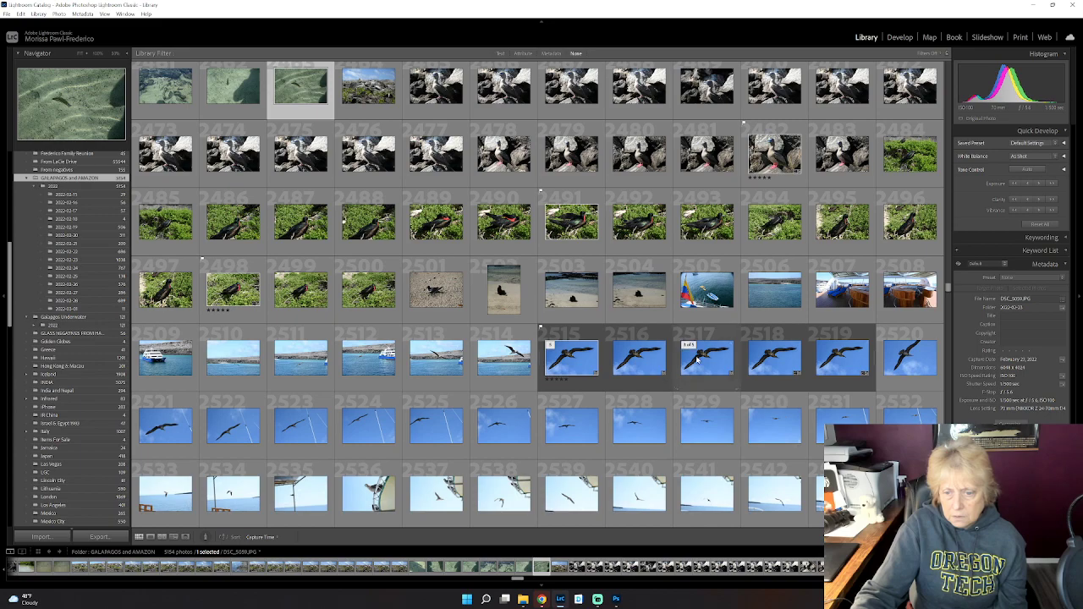
pyautogui.doubleClick(559, 368)
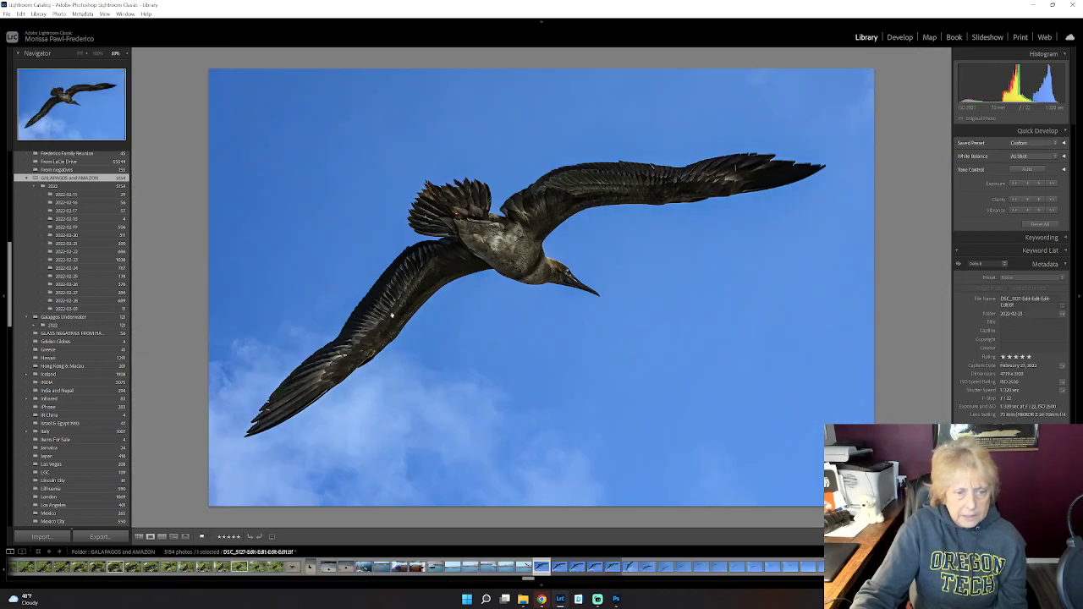
pyautogui.click(140, 536)
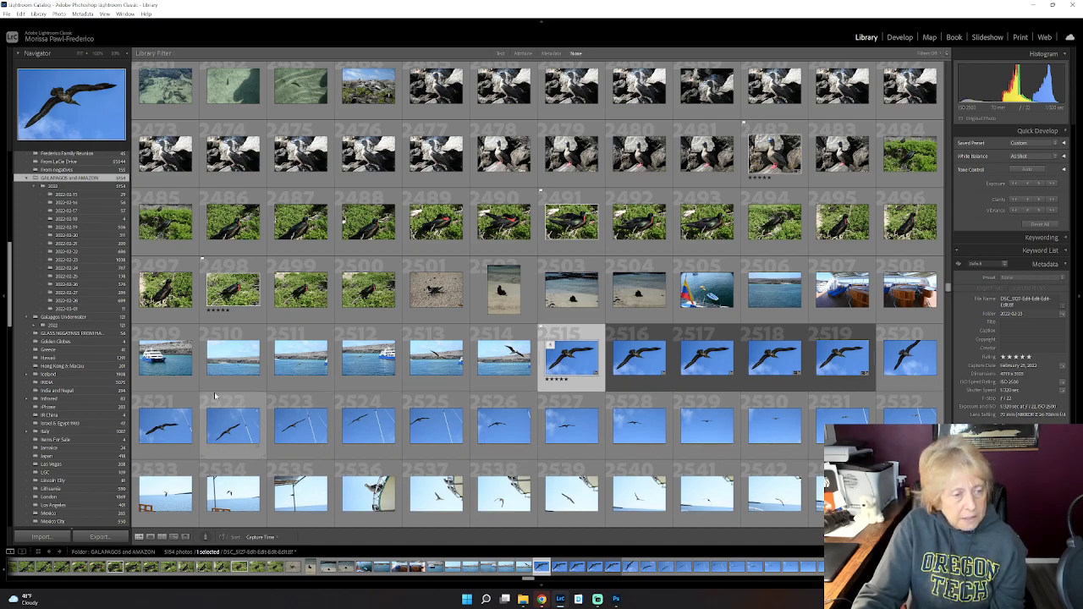
pyautogui.doubleClick(168, 365)
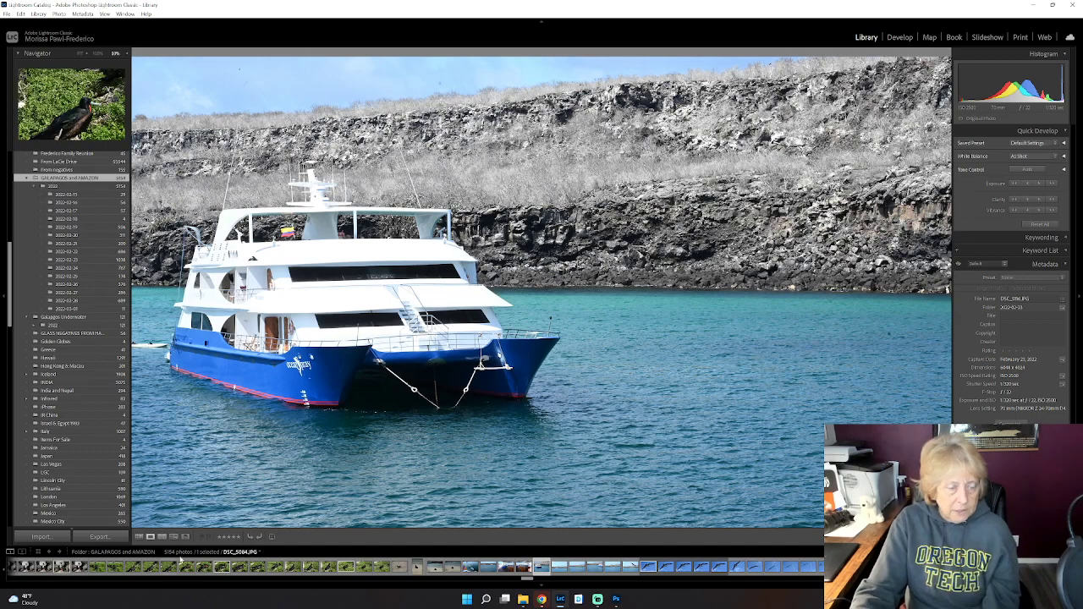
pyautogui.click(138, 537)
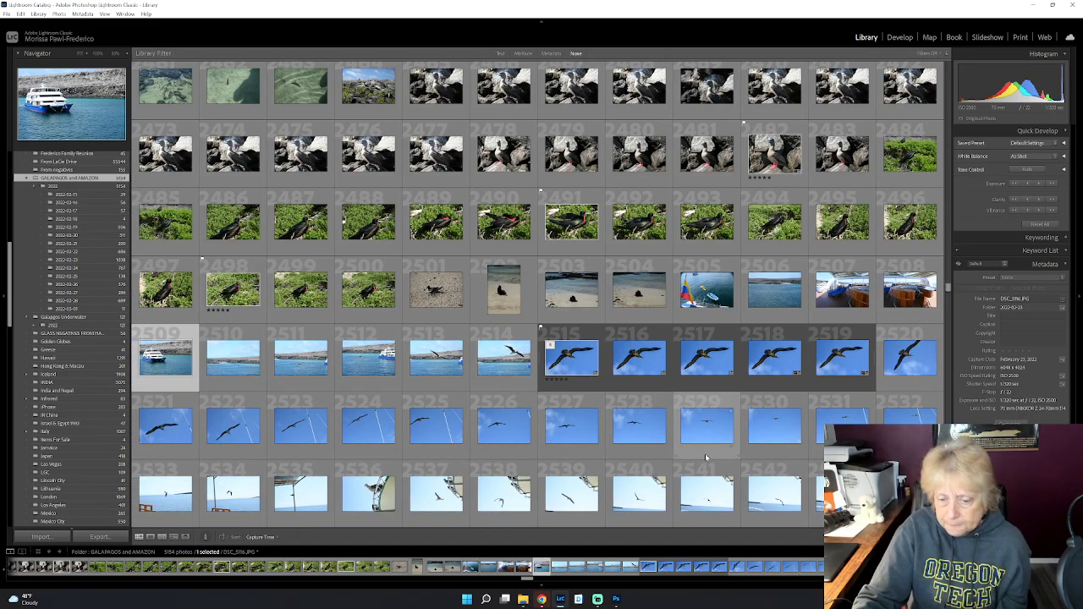
# Step: Preview boat photos 2574 and 2573 full-size, then scroll further down the grid
pyautogui.scroll(-2, 705, 454)
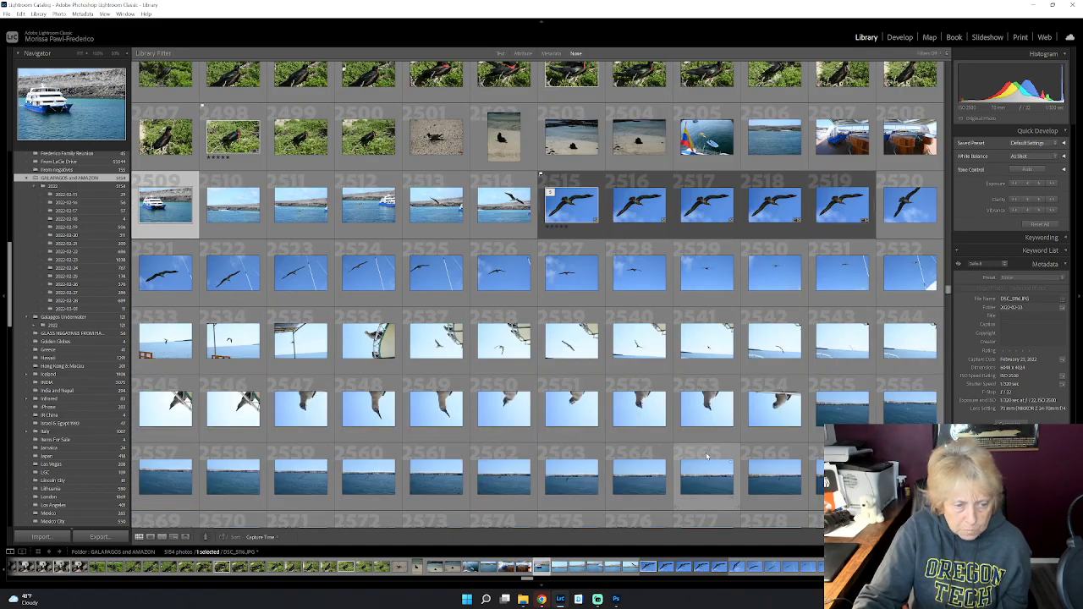
pyautogui.scroll(-2, 706, 457)
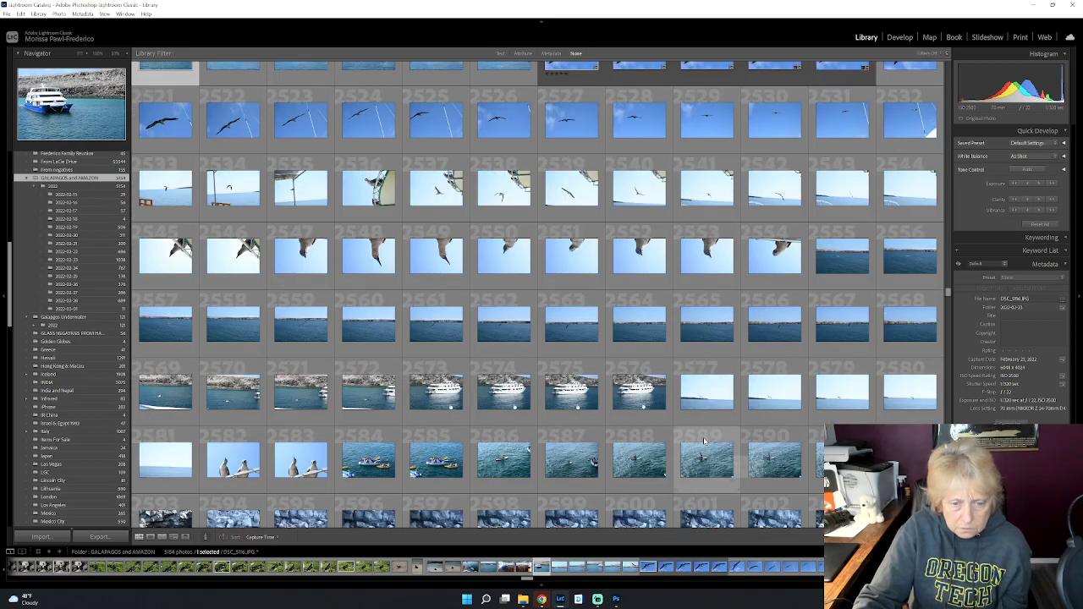
pyautogui.doubleClick(504, 392)
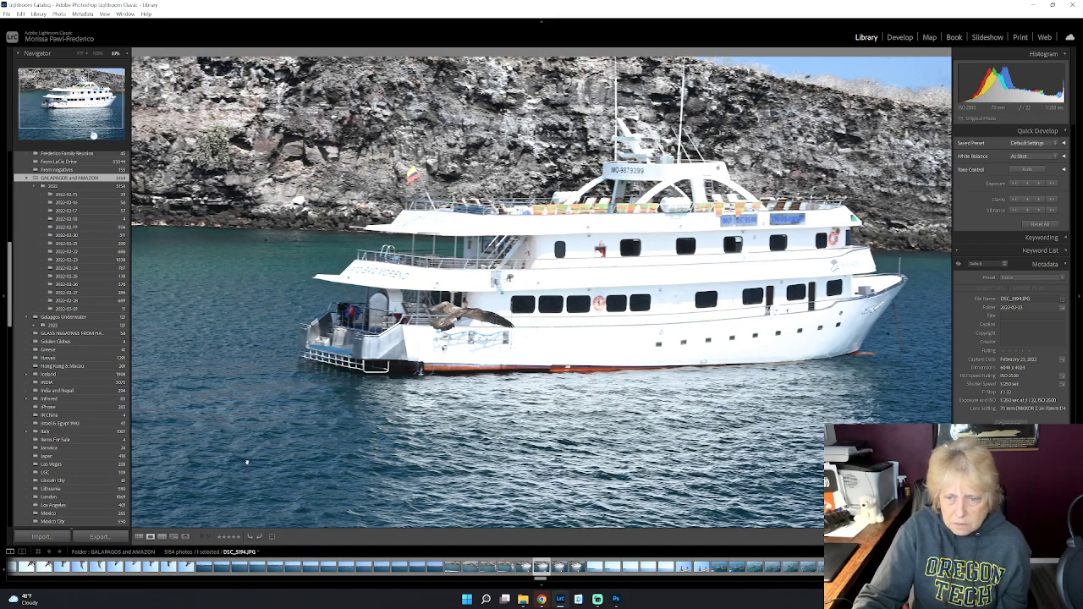
pyautogui.click(139, 537)
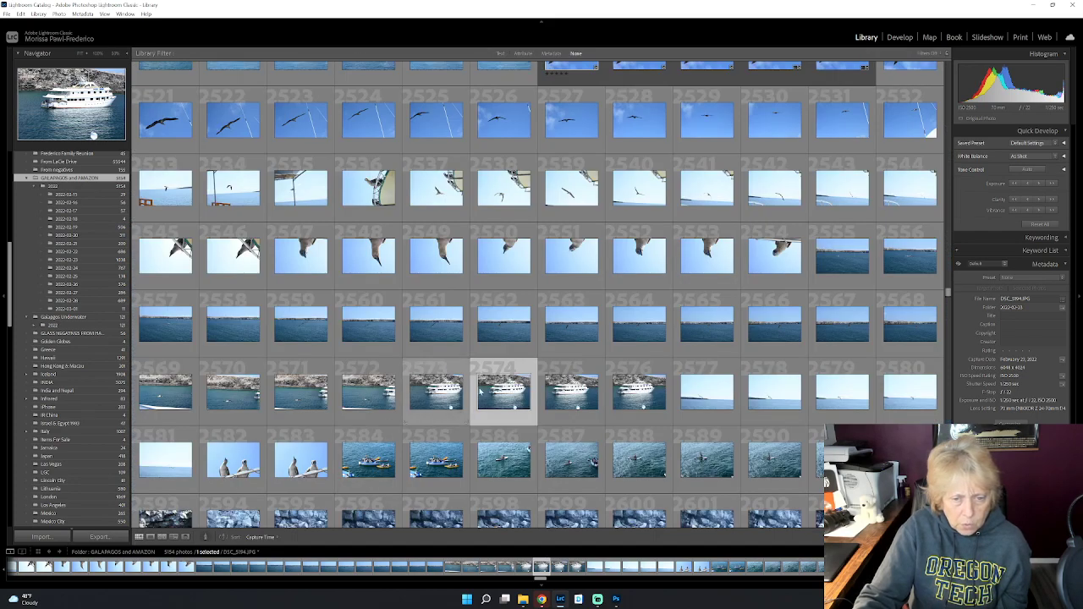
pyautogui.doubleClick(435, 397)
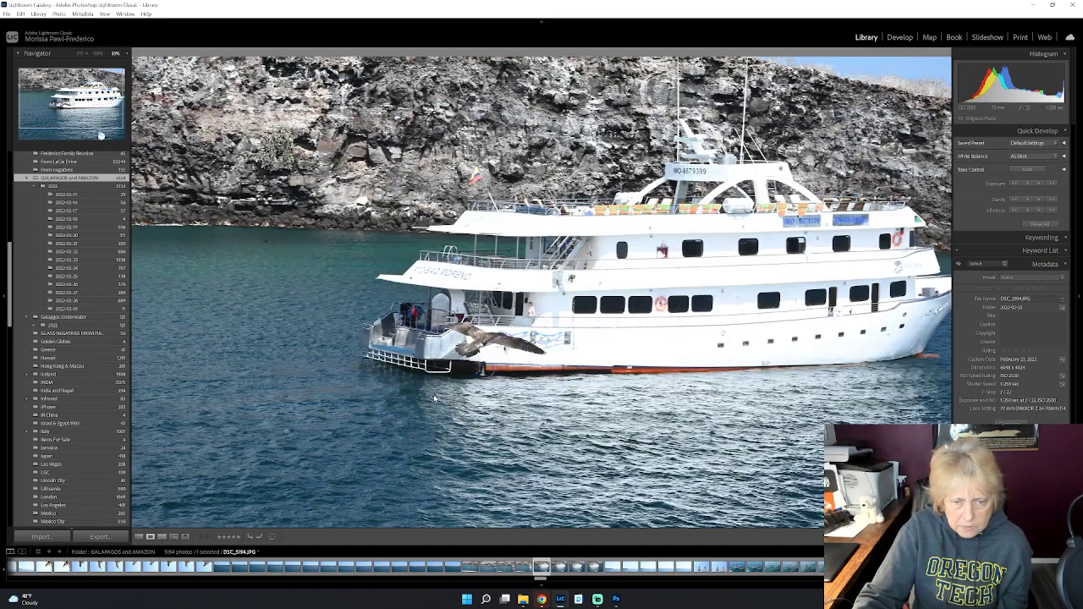
pyautogui.click(139, 536)
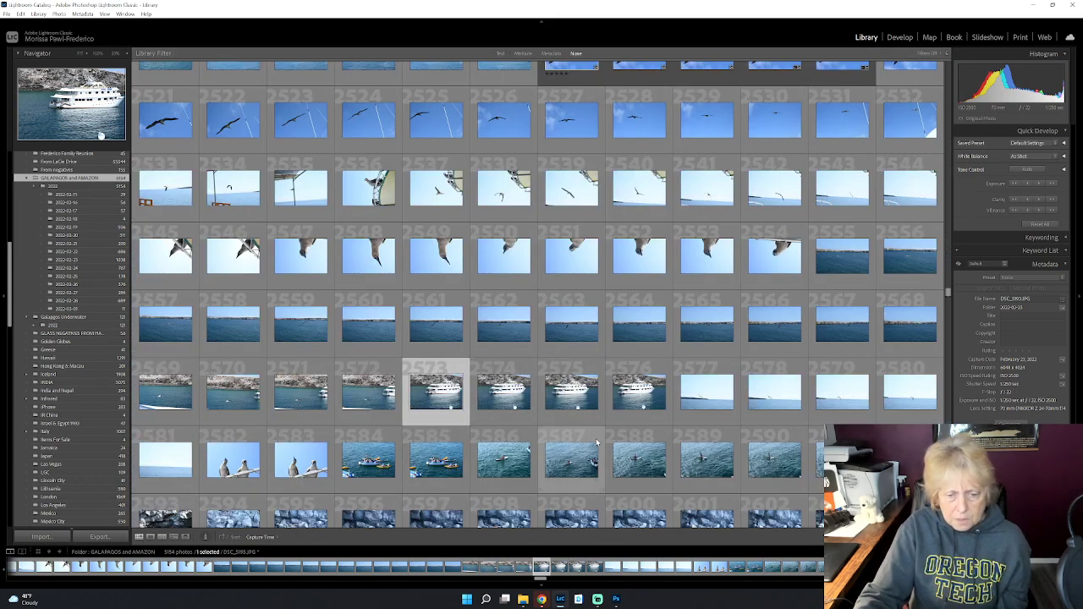
pyautogui.scroll(-3, 600, 435)
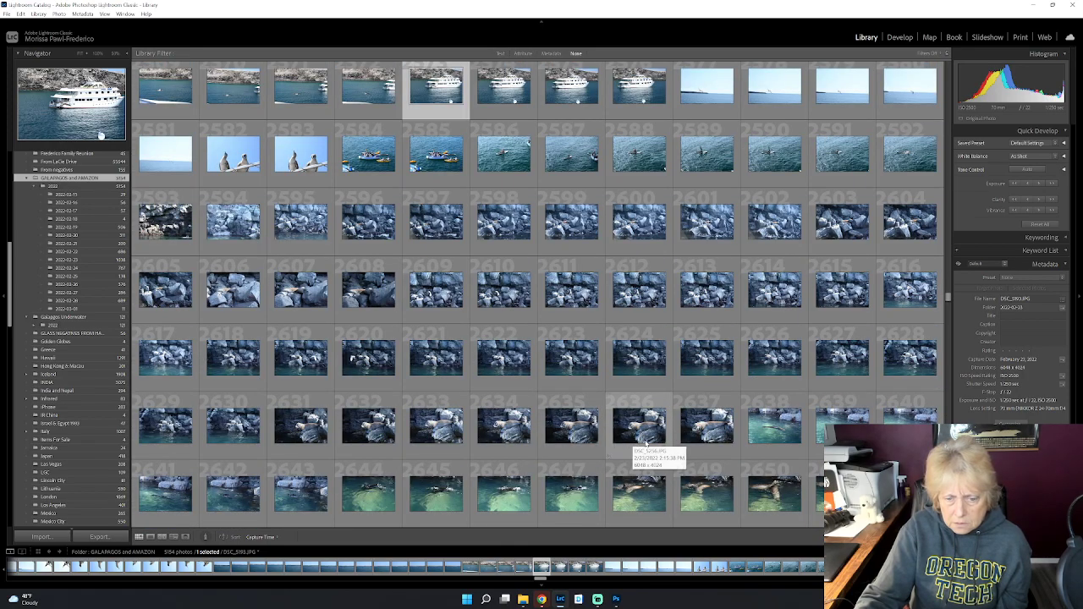
# Step: Open sea lion photo 2634 full-size, compare neighbouring sea lion shots, and send the chosen one to Develop
pyautogui.doubleClick(498, 430)
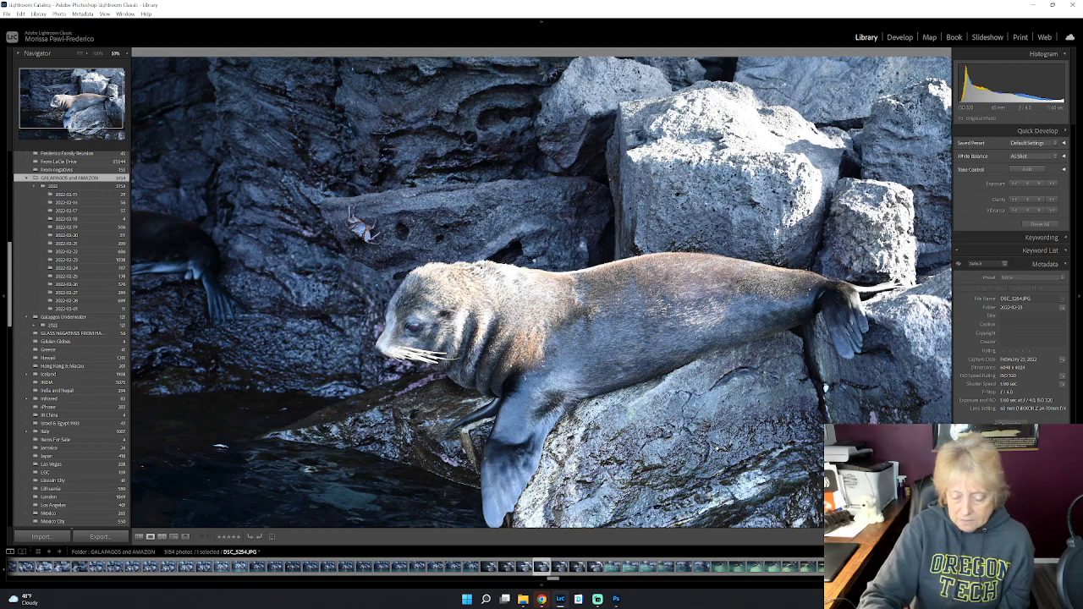
pyautogui.press('Left')
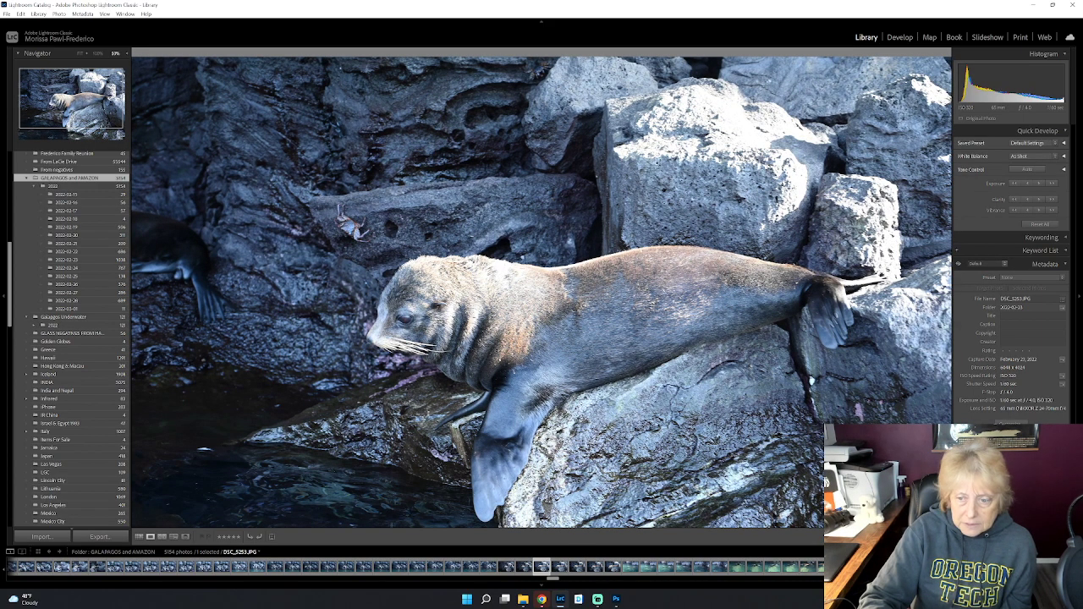
pyautogui.press('Left')
pyautogui.press('Left')
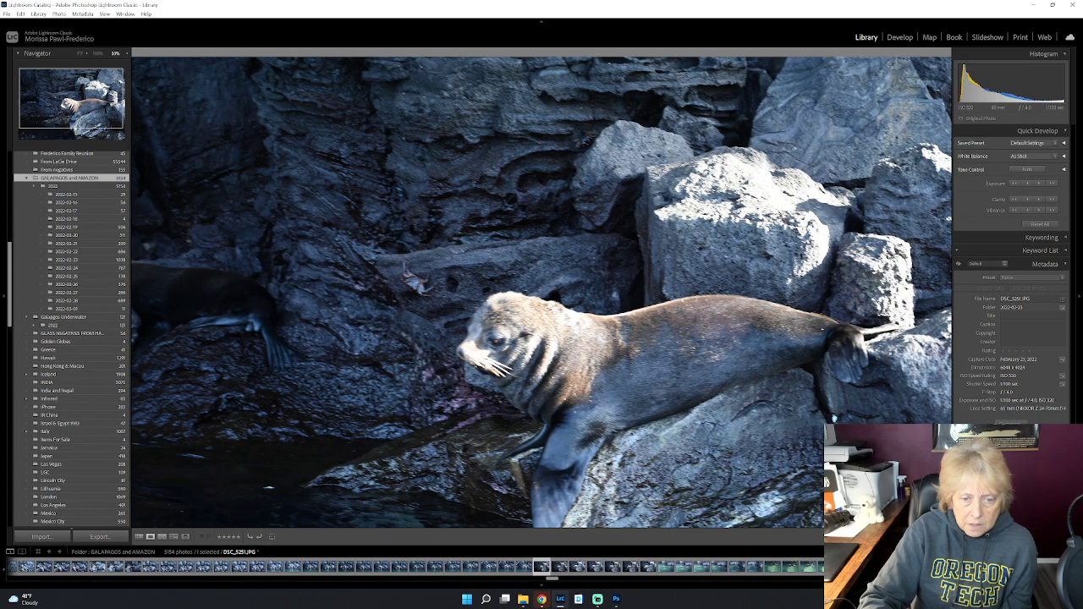
pyautogui.press('Left')
pyautogui.press('Right')
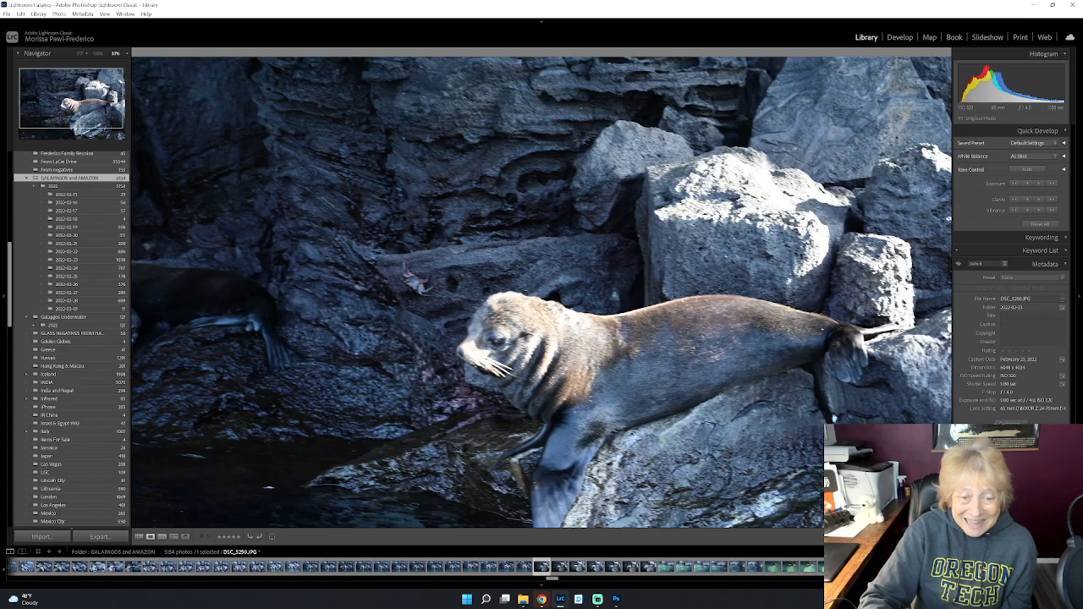
pyautogui.press('Right')
pyautogui.press('Right')
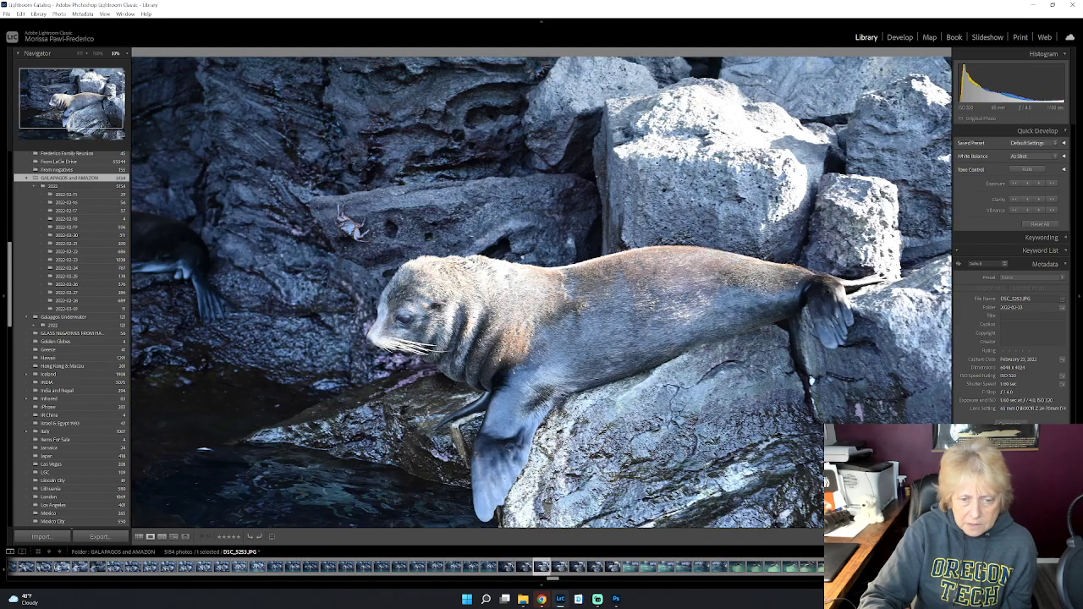
pyautogui.press('Right')
pyautogui.press('Right')
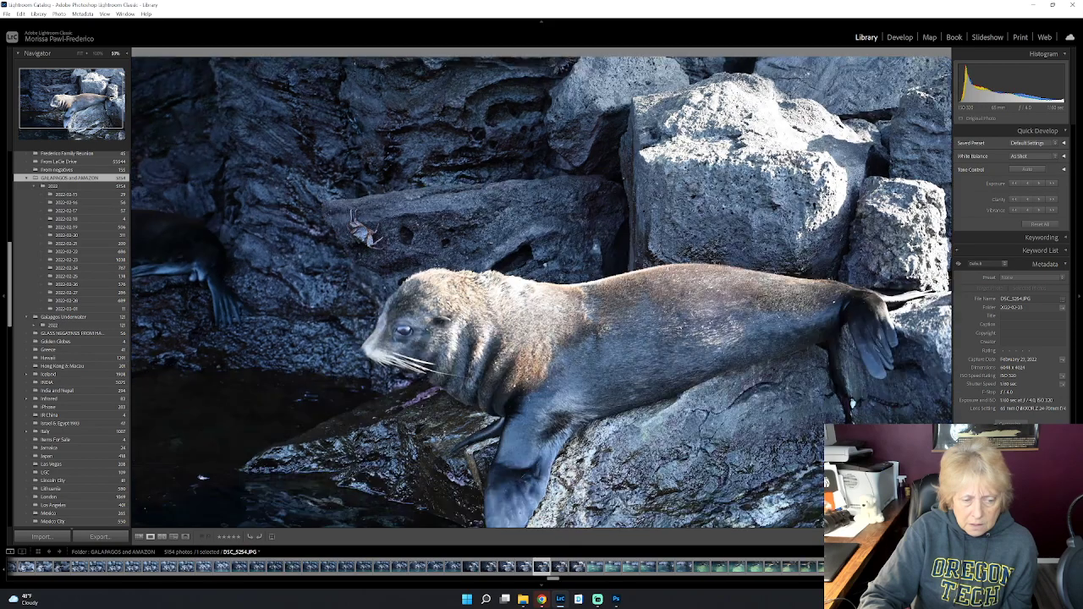
pyautogui.press('Left')
pyautogui.press('Left')
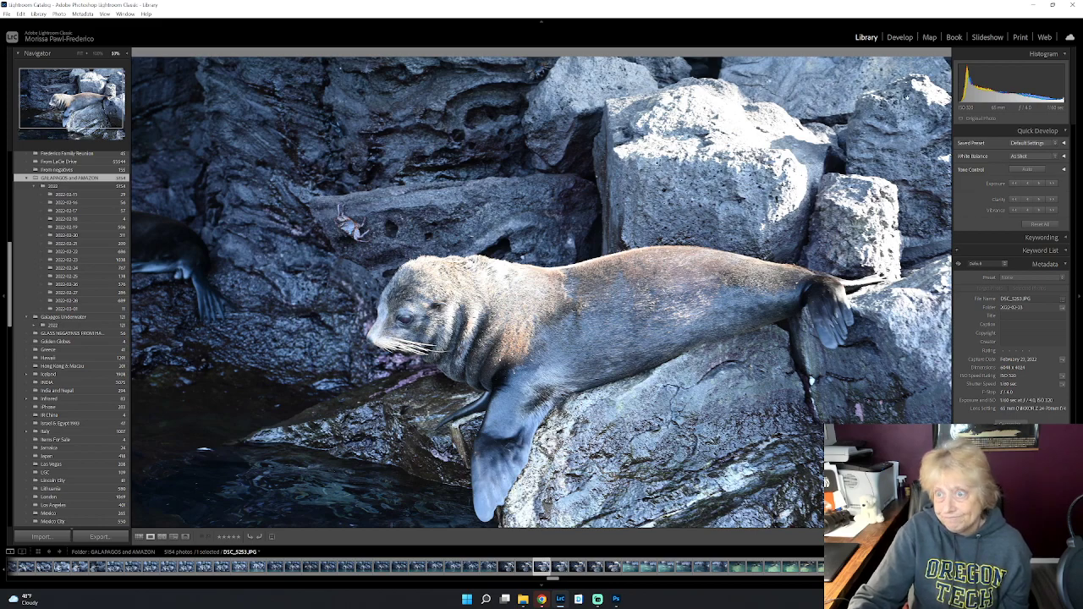
pyautogui.click(901, 37)
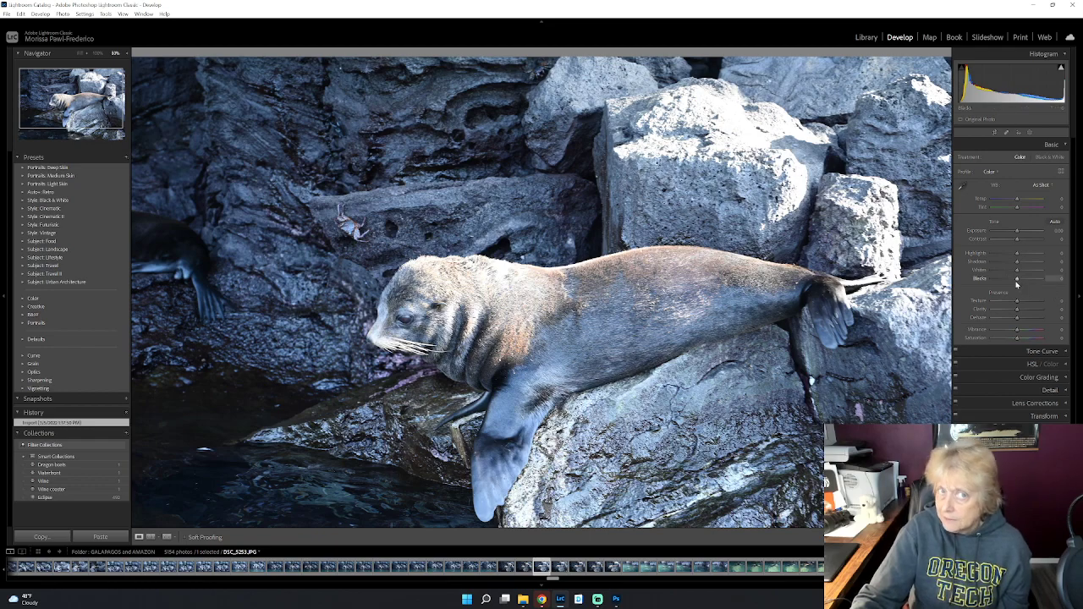
# Step: Adjust the sea lion photo's blacks, highlights, shadows and exposure in the Basic panel
pyautogui.moveTo(1017, 280); pyautogui.dragTo(1010, 282)
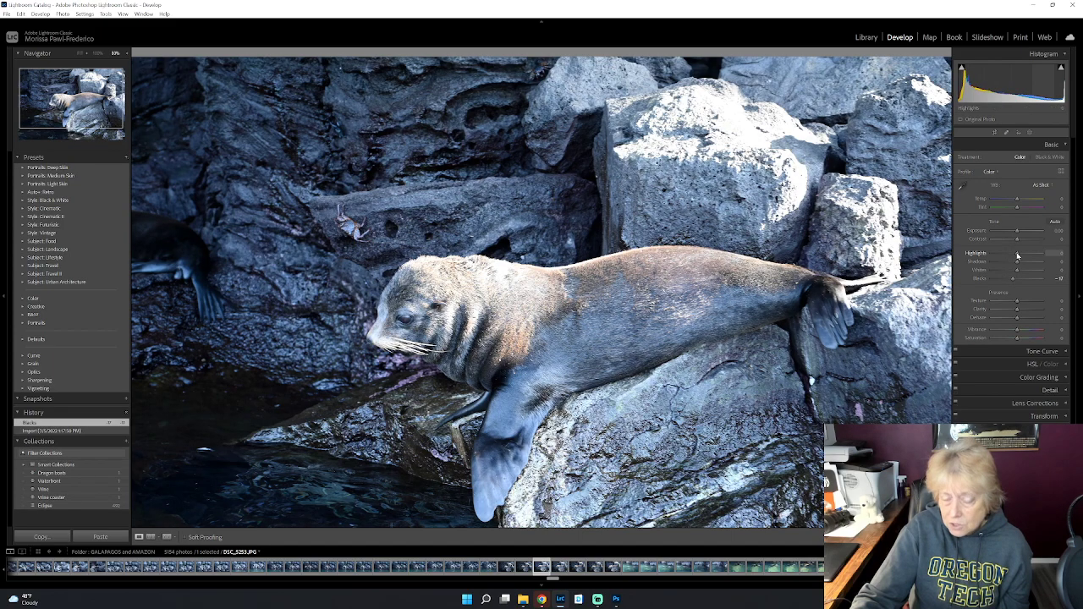
pyautogui.moveTo(1018, 256); pyautogui.dragTo(1009, 260)
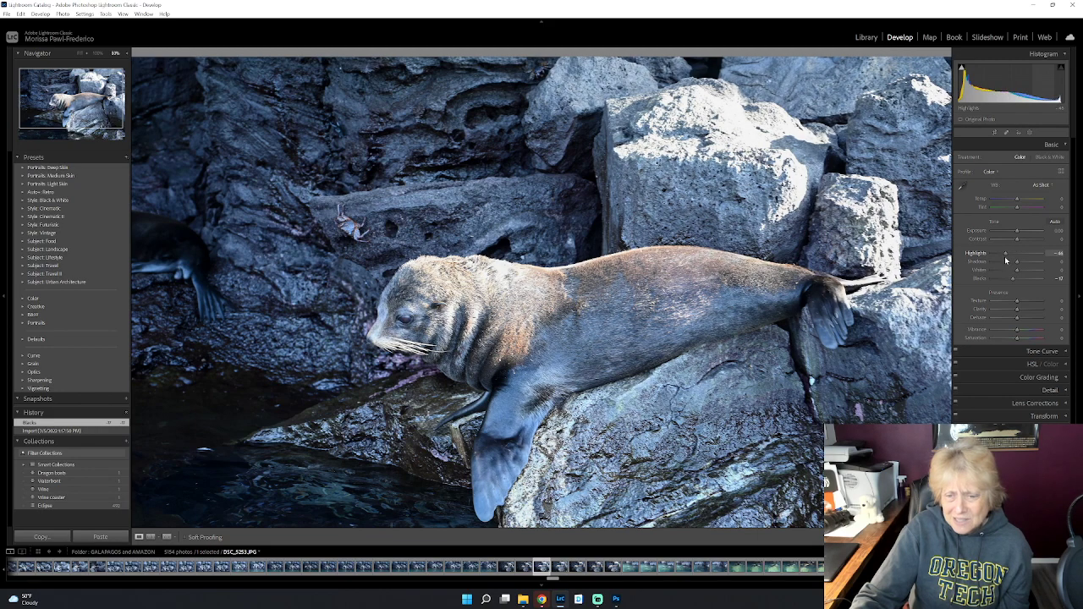
pyautogui.moveTo(1005, 258); pyautogui.dragTo(1023, 265)
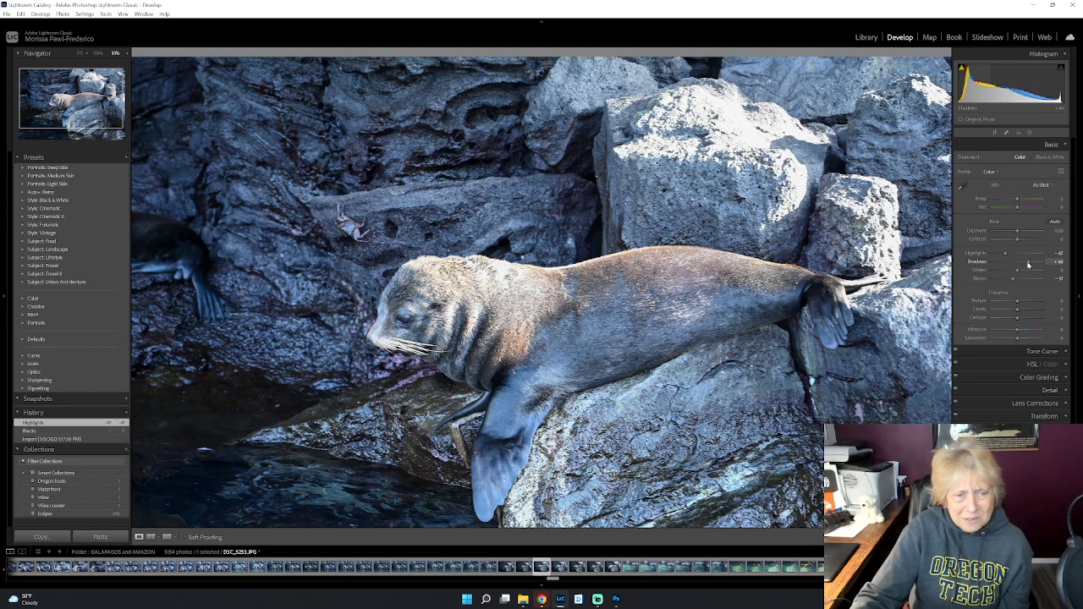
pyautogui.moveTo(1025, 264)
pyautogui.mouseDown()
pyautogui.moveTo(1015, 268)
pyautogui.moveTo(1027, 269)
pyautogui.mouseUp()
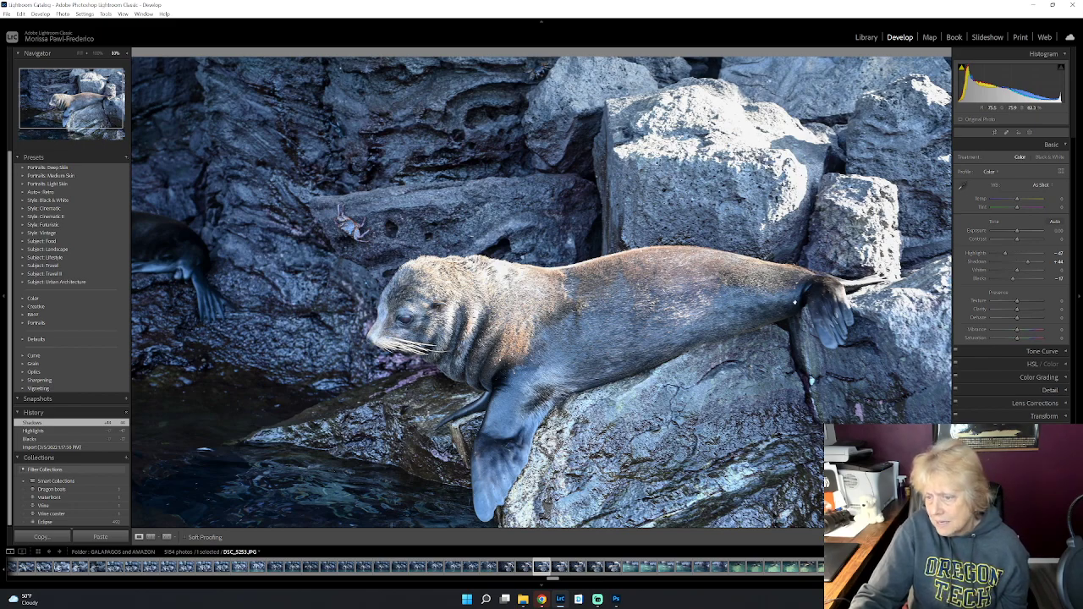
pyautogui.moveTo(1007, 256); pyautogui.dragTo(1018, 257)
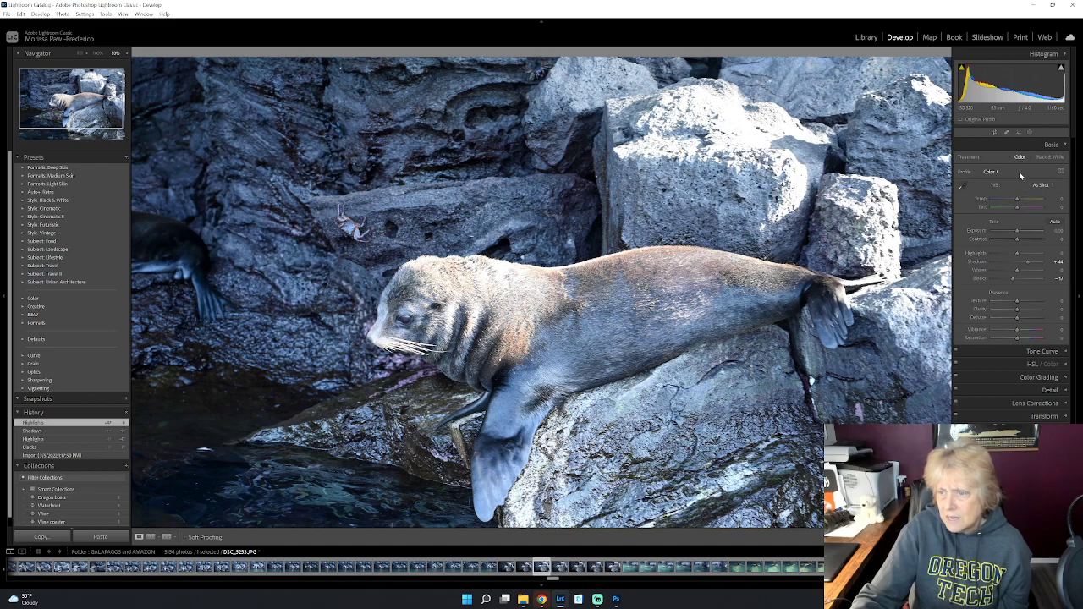
pyautogui.moveTo(1019, 234); pyautogui.dragTo(1022, 237)
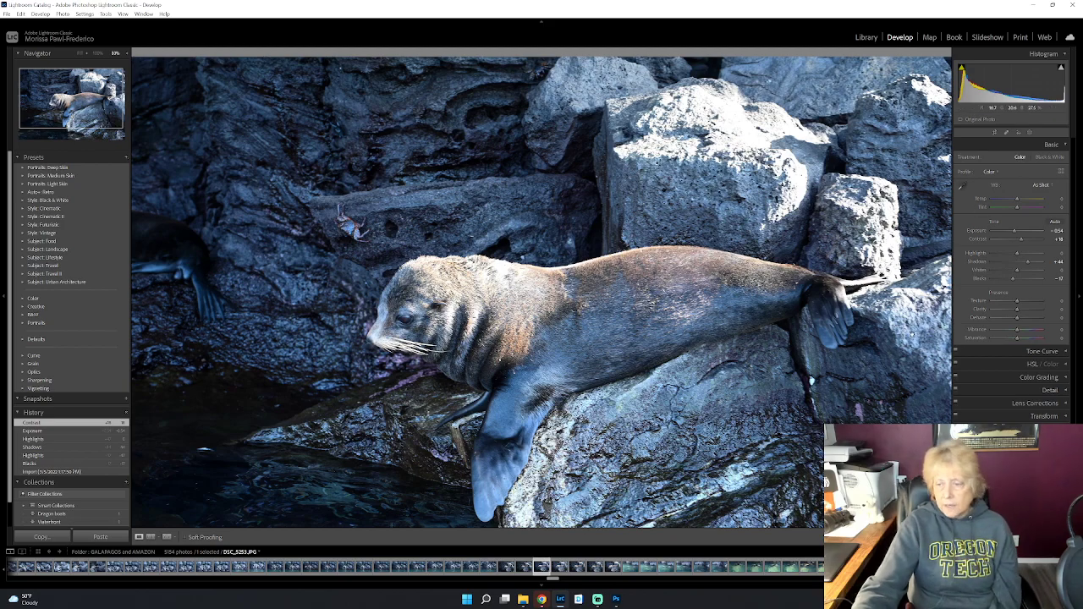
# Step: Darken blacks to about -43, add dehaze, and set clarity to +10
pyautogui.moveTo(1014, 281); pyautogui.dragTo(1008, 281)
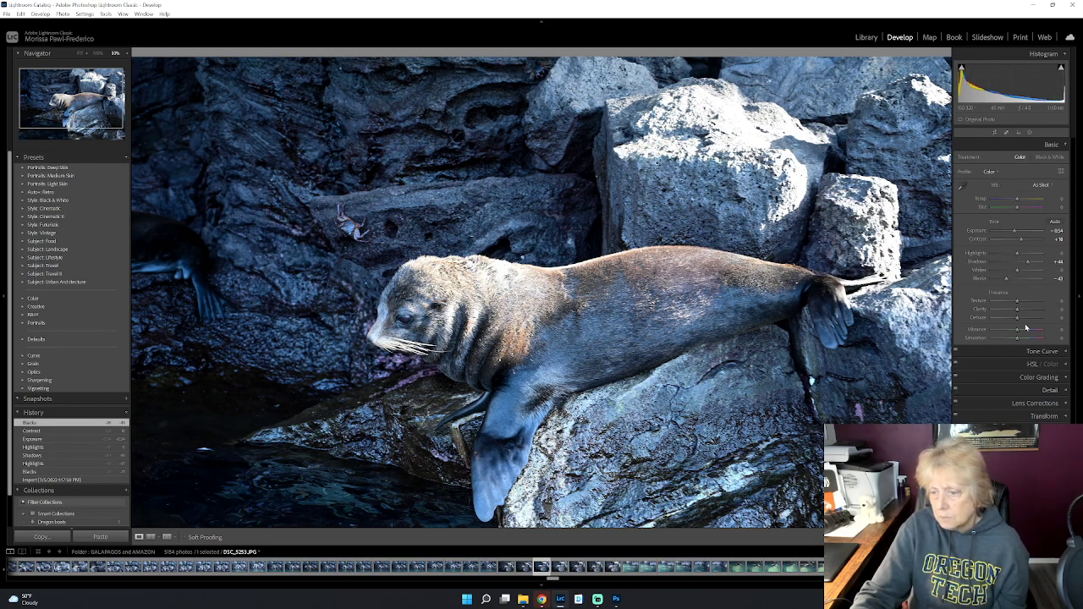
pyautogui.moveTo(1017, 319); pyautogui.dragTo(1021, 326)
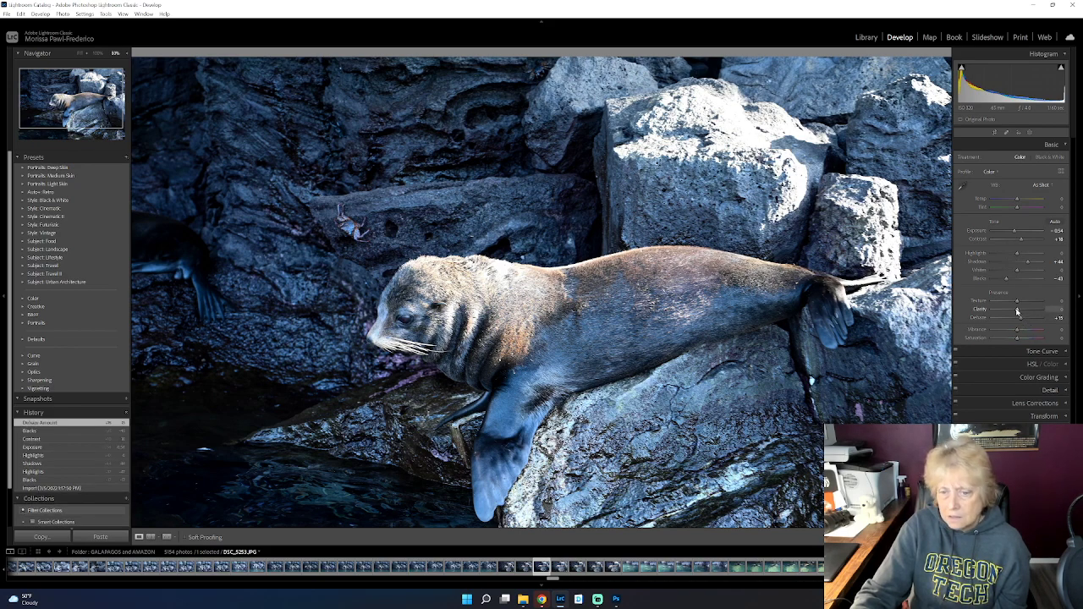
pyautogui.moveTo(1017, 312); pyautogui.dragTo(1020, 313)
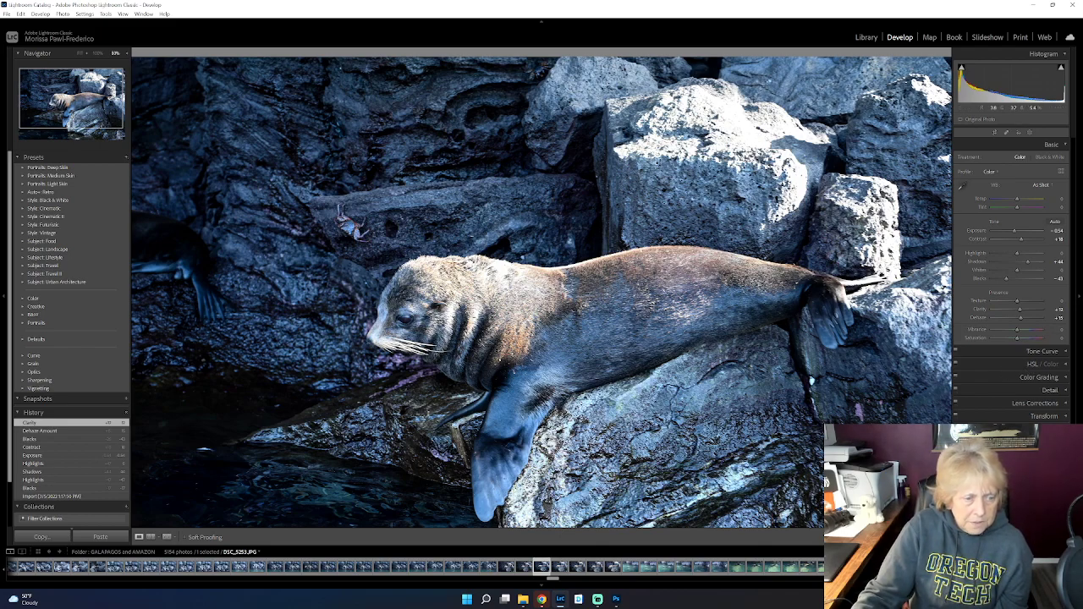
# Step: Trim the sea lion photo's top and left edges with a crop, then return to the Library
pyautogui.click(994, 132)
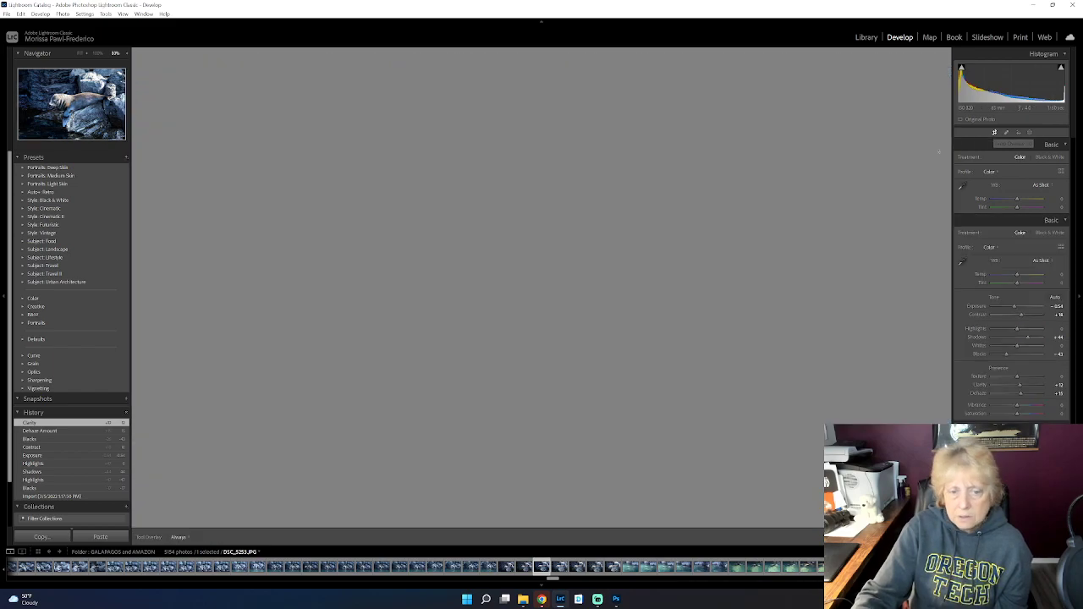
pyautogui.moveTo(194, 57); pyautogui.dragTo(234, 64)
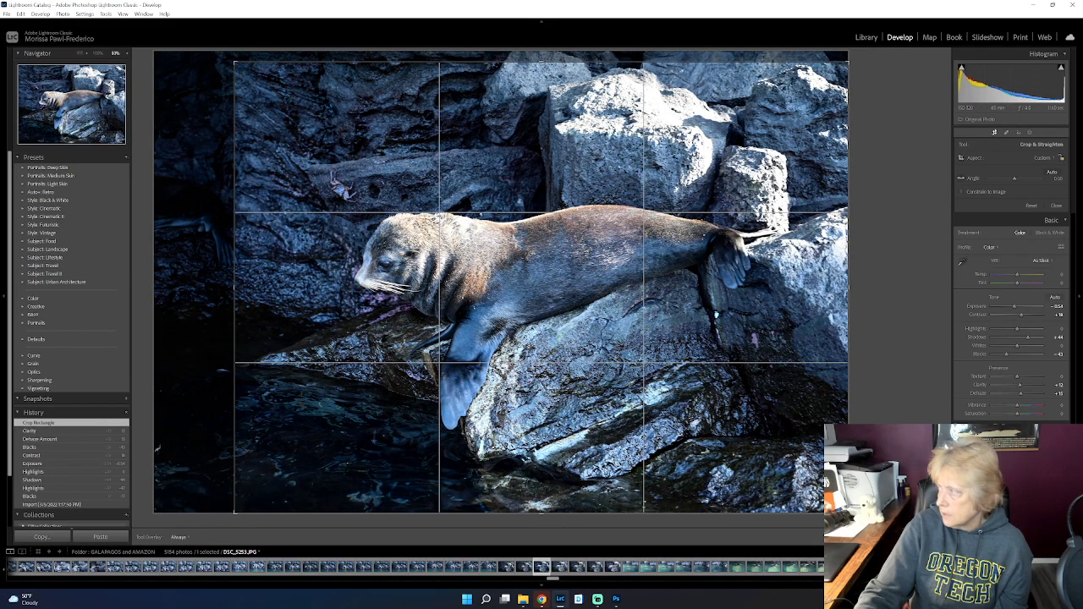
pyautogui.press('Return')
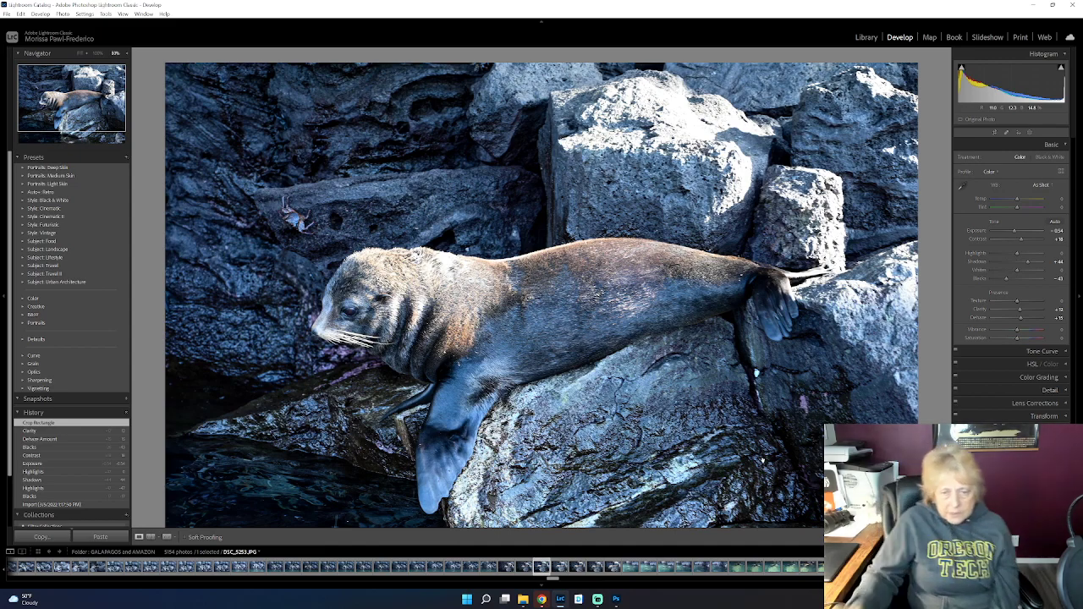
pyautogui.click(865, 39)
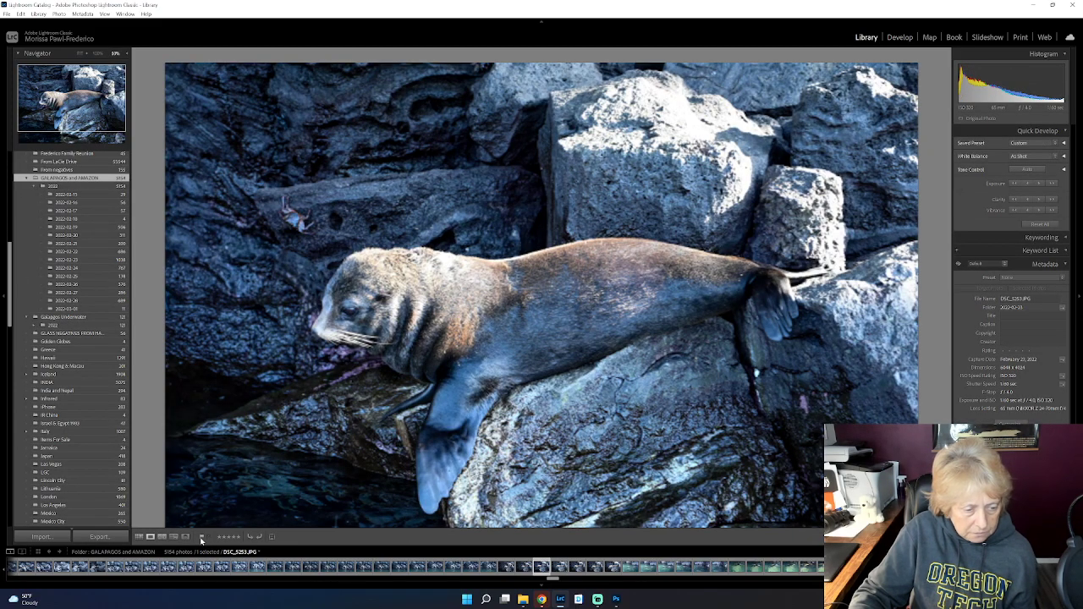
# Step: Preview sea lion photo 2681 and the sleeping sea lion 2696 large from the grid
pyautogui.click(139, 537)
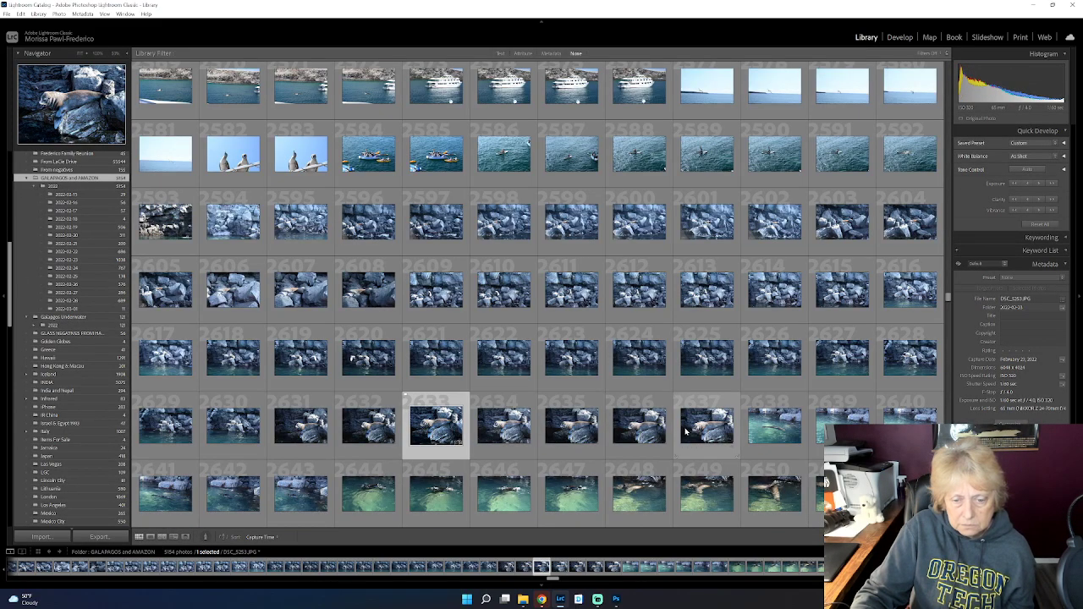
pyautogui.scroll(-3, 685, 430)
pyautogui.scroll(-3, 686, 430)
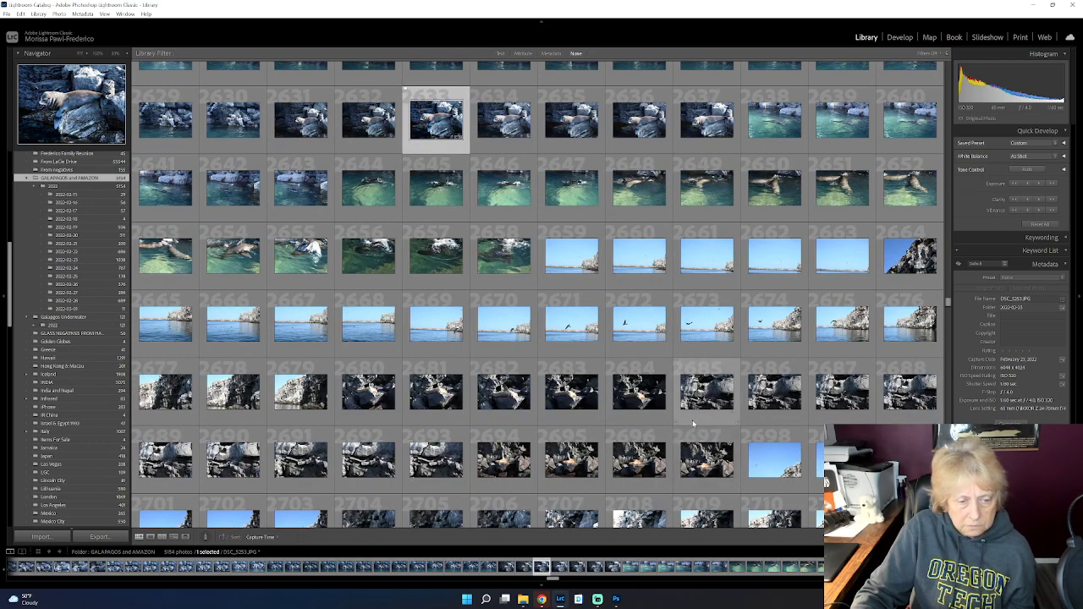
pyautogui.doubleClick(435, 391)
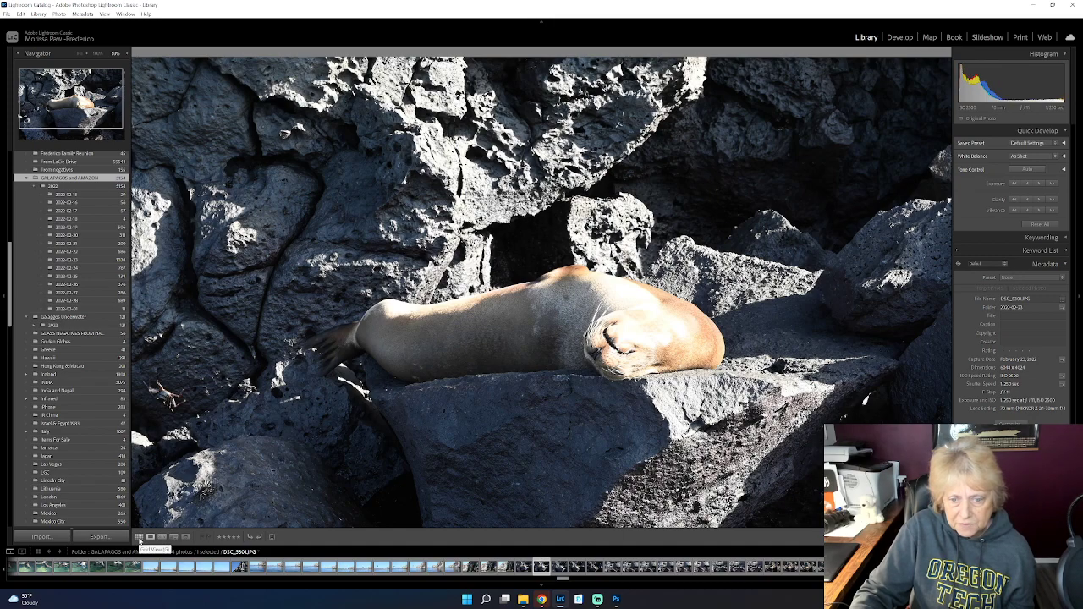
pyautogui.click(139, 538)
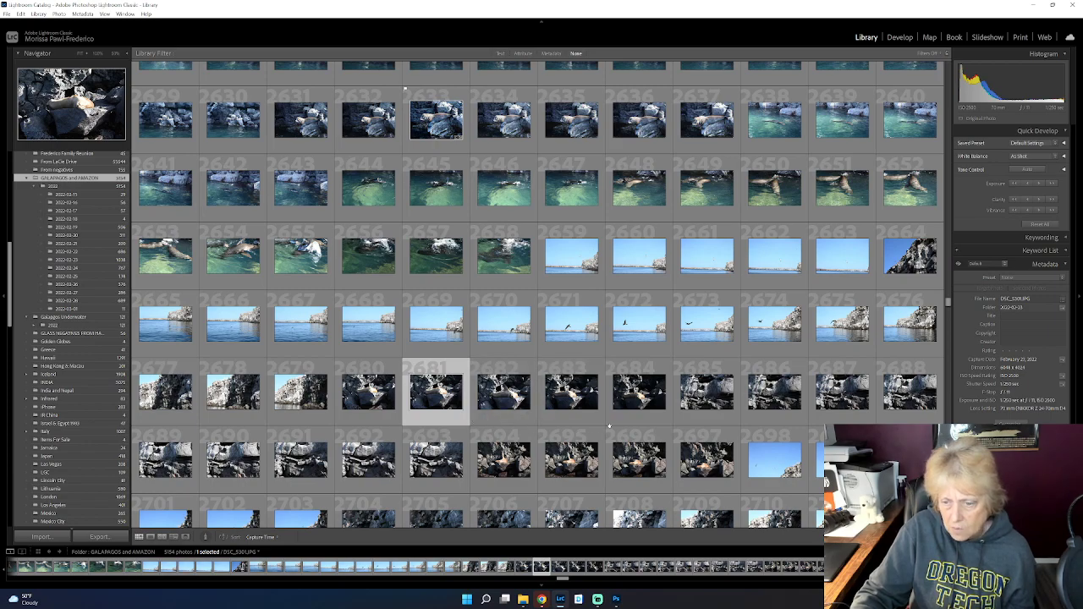
pyautogui.scroll(-3, 641, 438)
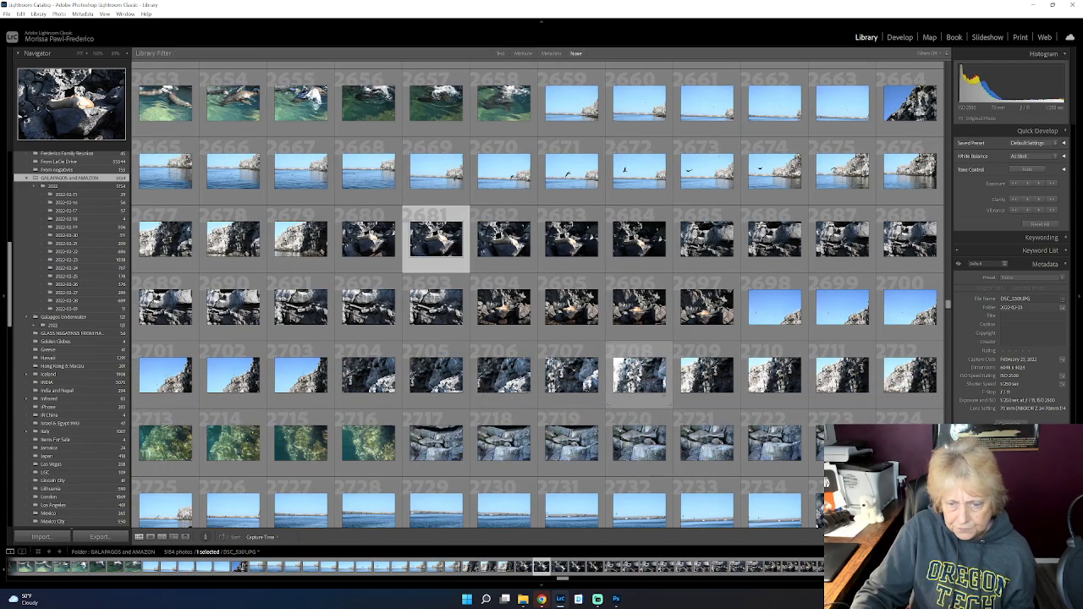
pyautogui.doubleClick(639, 306)
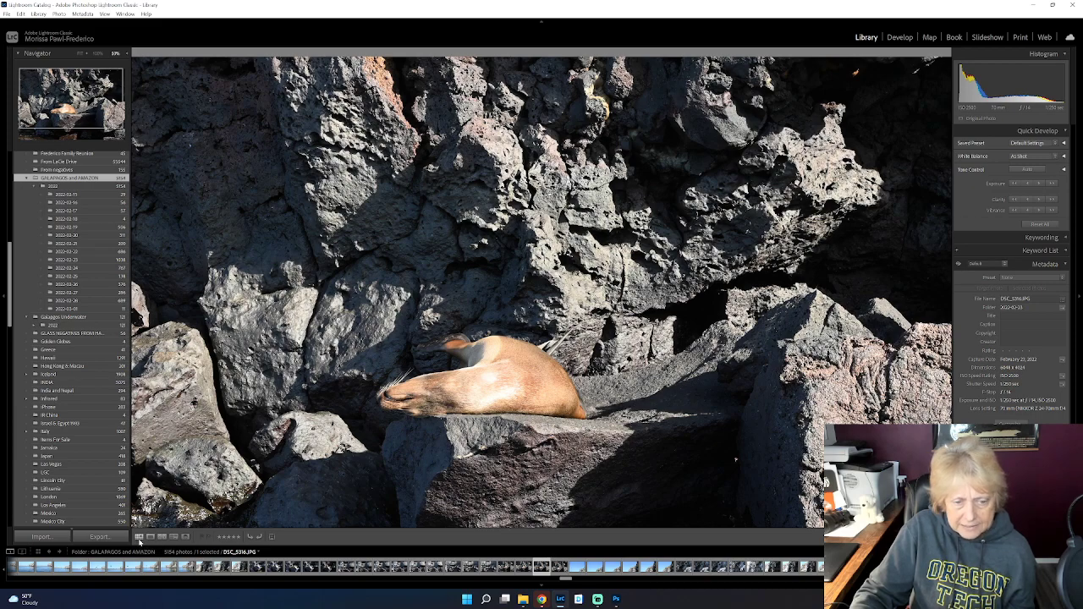
pyautogui.click(140, 538)
# Step: Step from underwater photo 2713 to the sea lion among rocks, then scroll the grid to the cliff shots
pyautogui.scroll(-2, 566, 431)
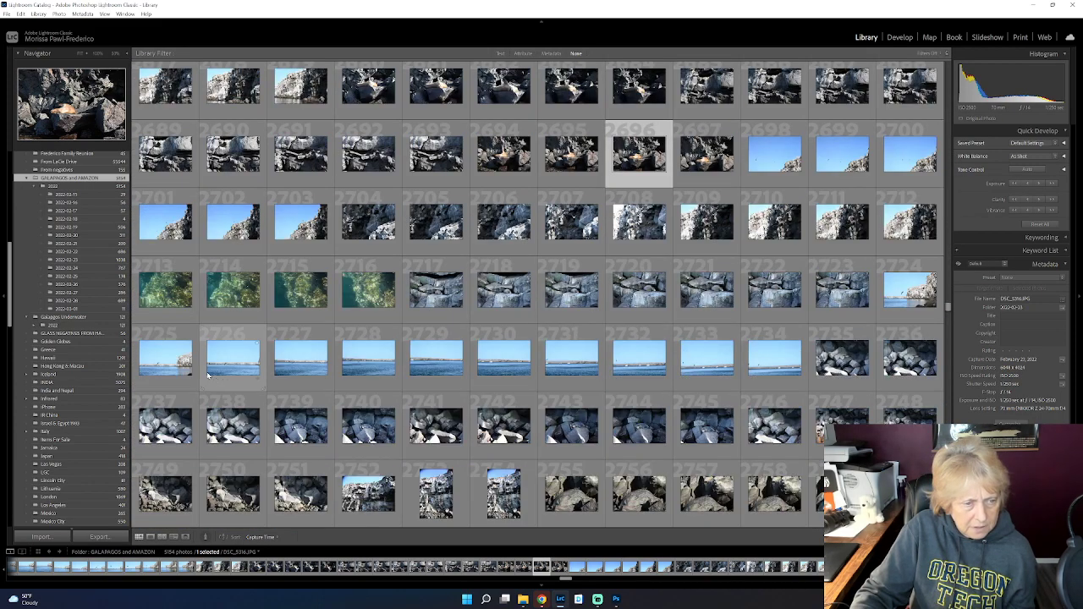
pyautogui.click(169, 293)
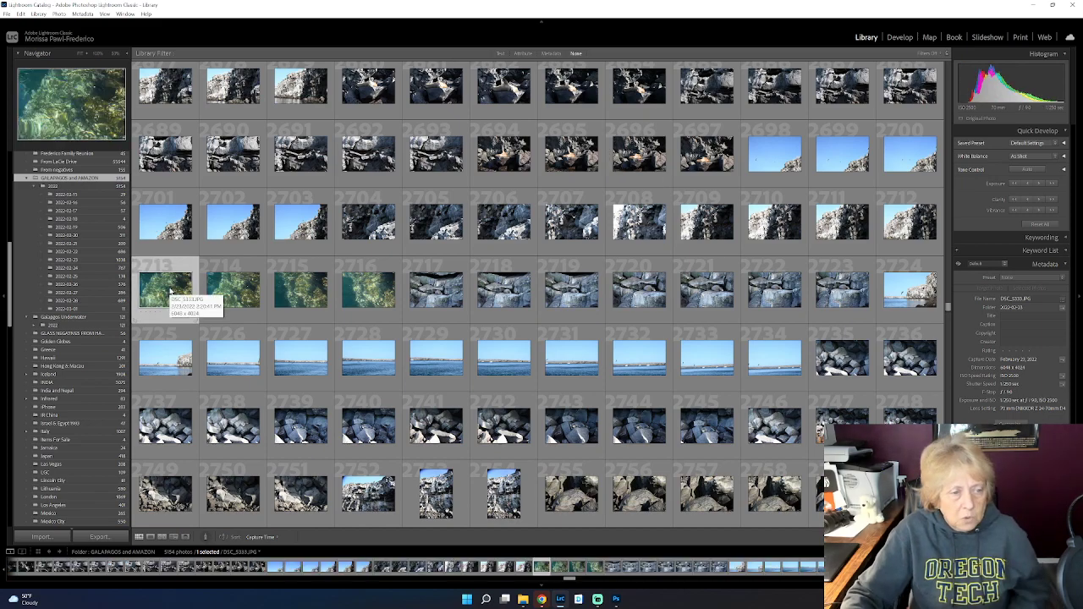
pyautogui.doubleClick(169, 292)
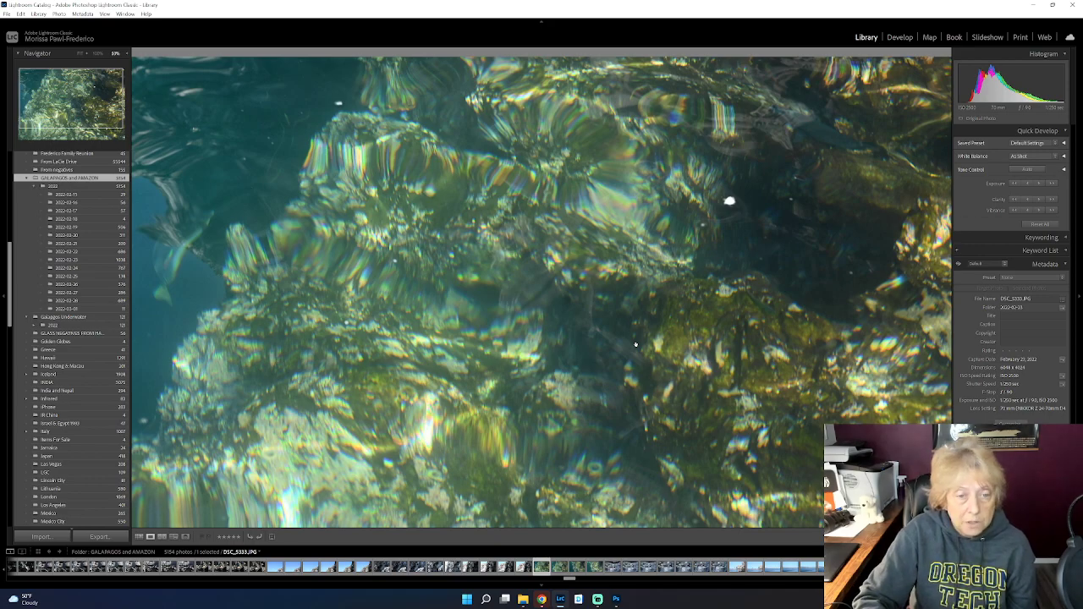
pyautogui.press('Right')
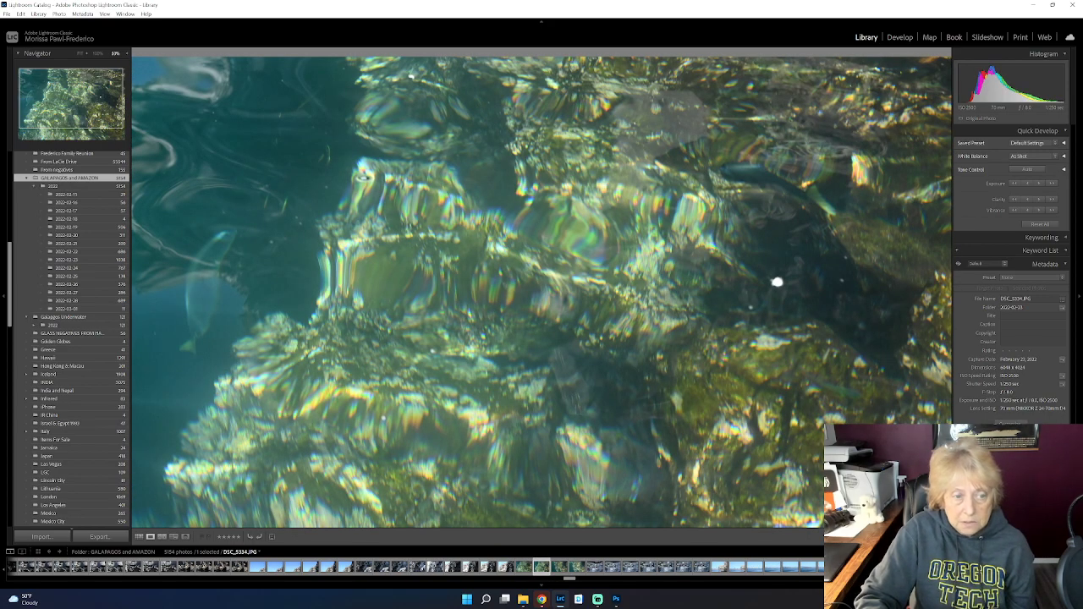
pyautogui.press('Right')
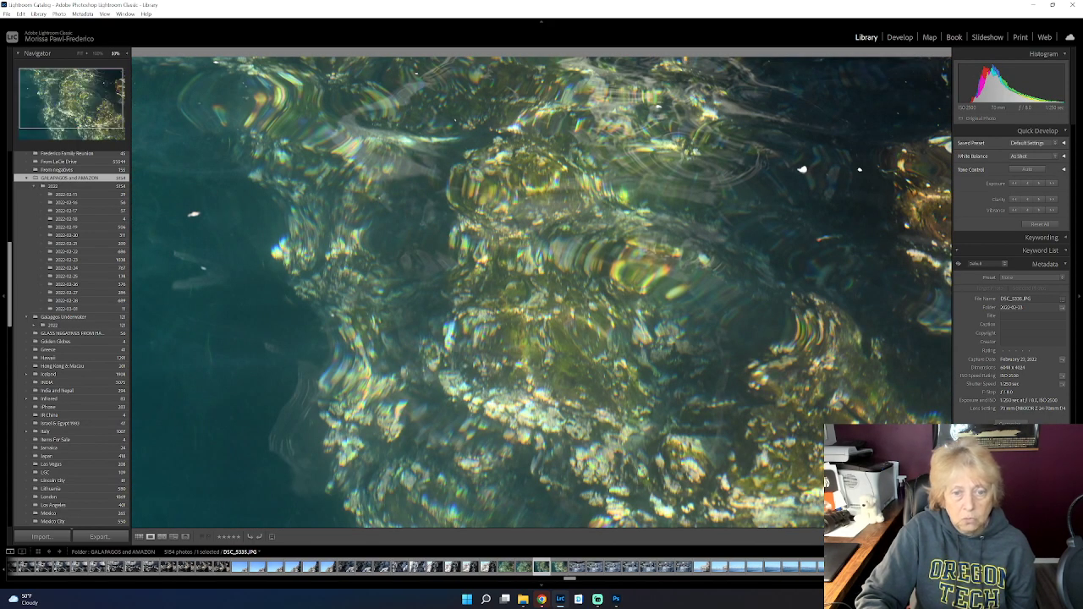
pyautogui.press('Right')
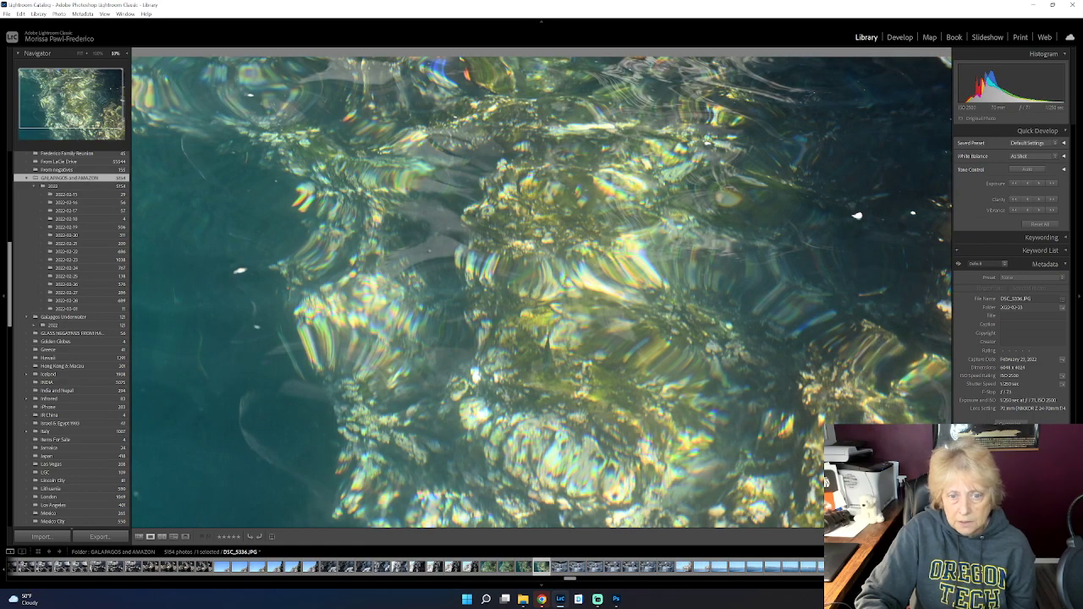
pyautogui.press('Right')
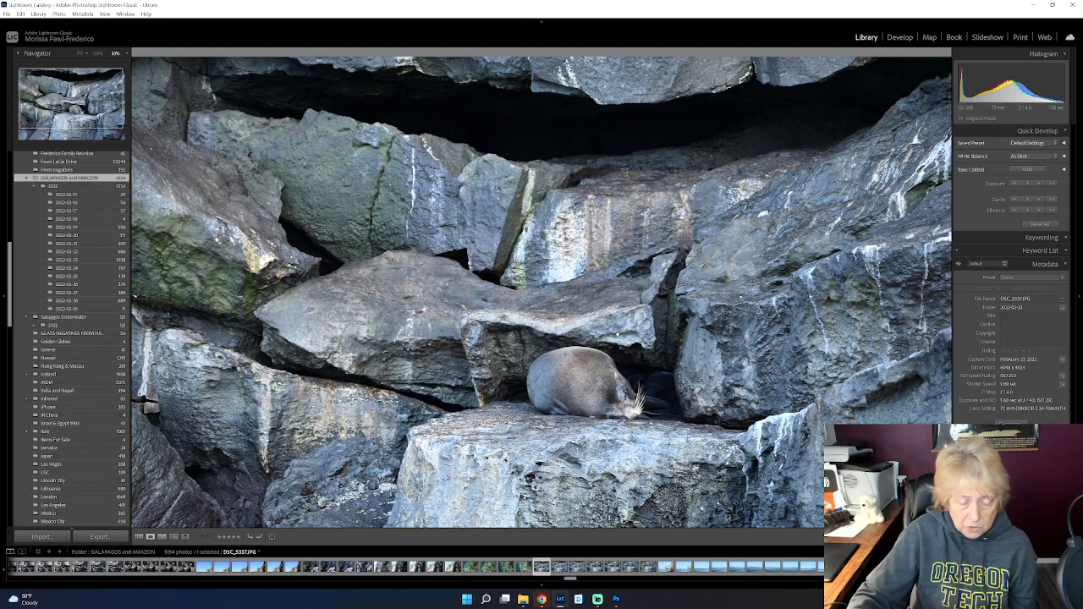
pyautogui.click(139, 537)
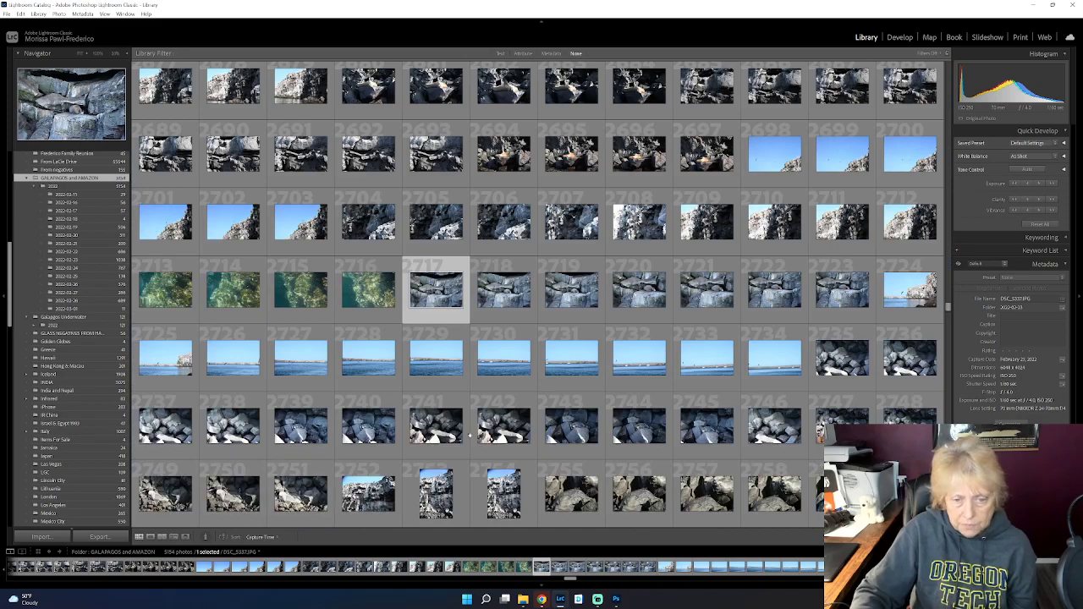
pyautogui.scroll(-5, 561, 426)
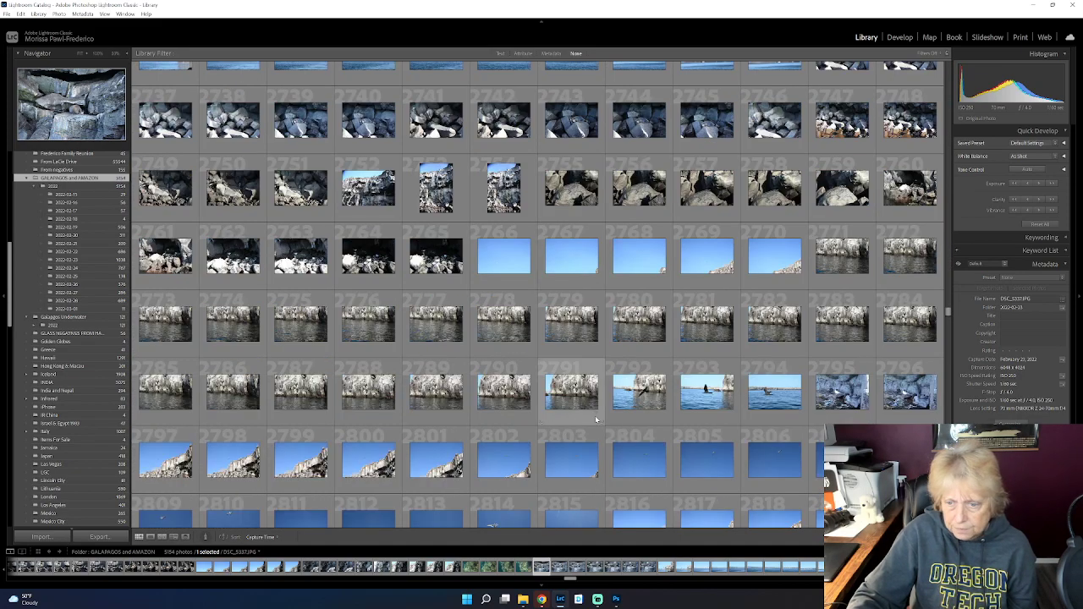
pyautogui.scroll(-2, 594, 415)
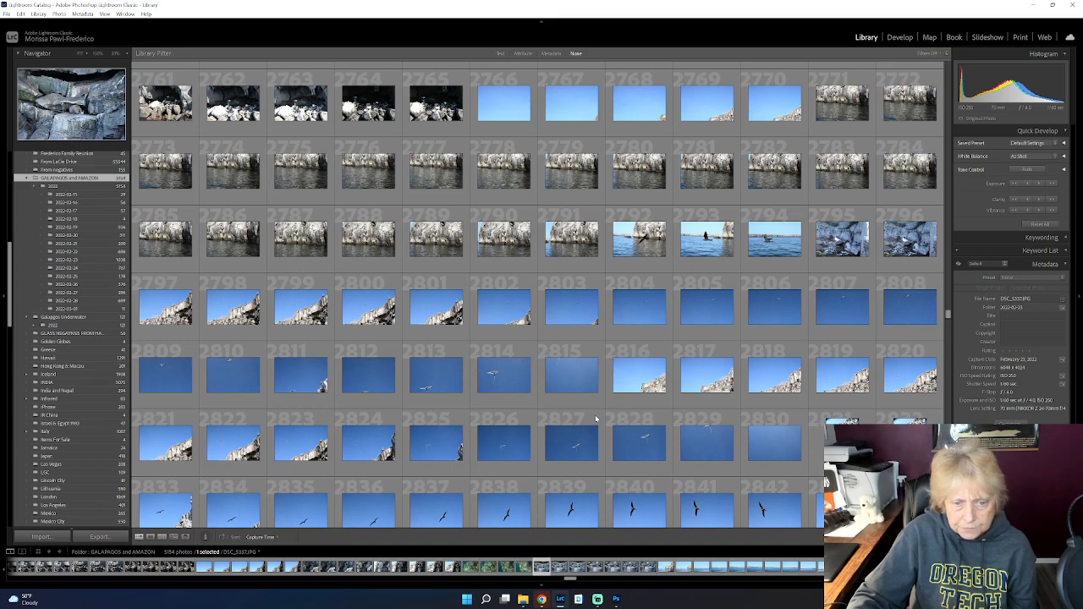
# Step: Preview the bird-over-cliff photo and sunset photo 2887 full size
pyautogui.doubleClick(307, 317)
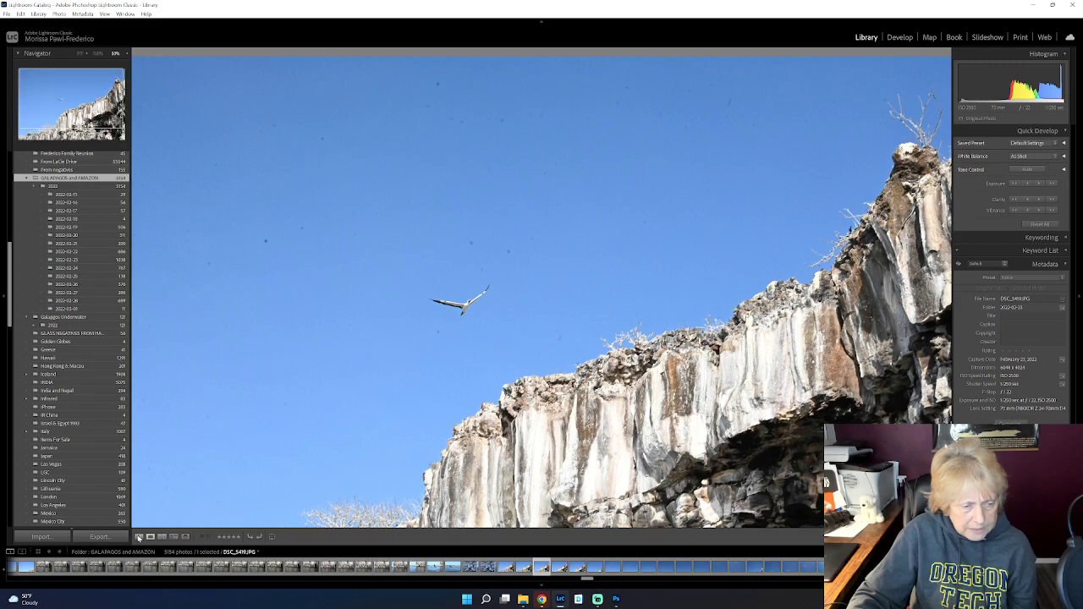
pyautogui.press('\\')
pyautogui.press('g')
pyautogui.scroll(-2, 438, 408)
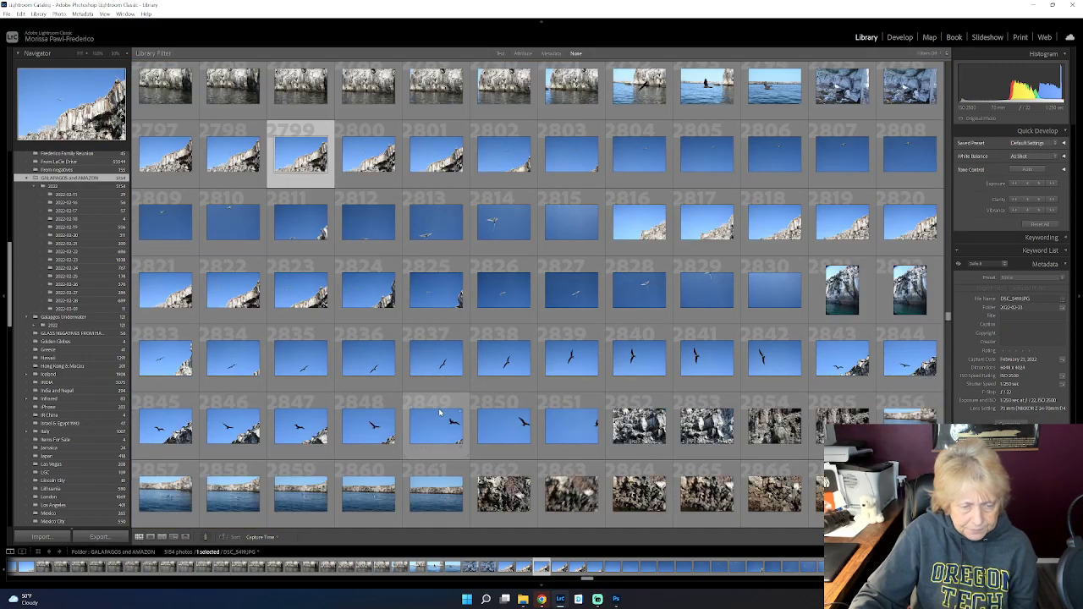
pyautogui.scroll(-3, 439, 408)
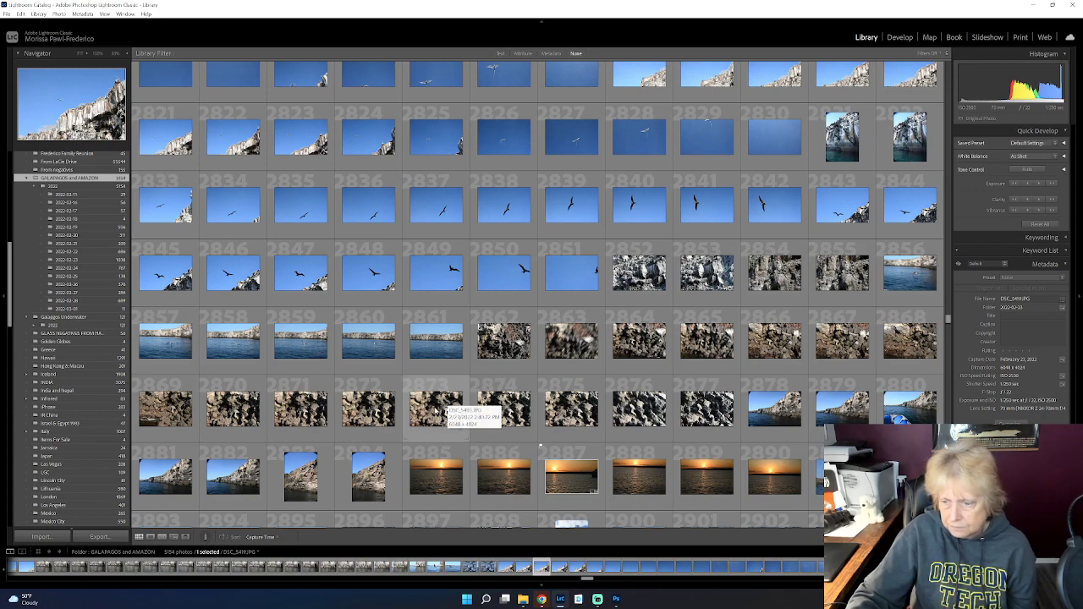
pyautogui.scroll(-2, 446, 412)
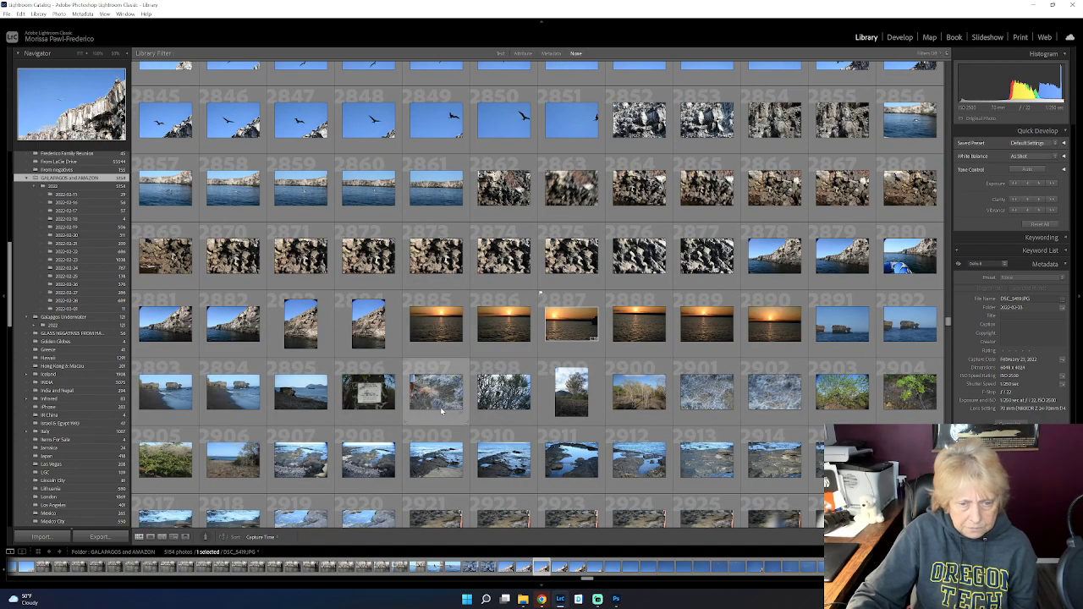
pyautogui.doubleClick(568, 336)
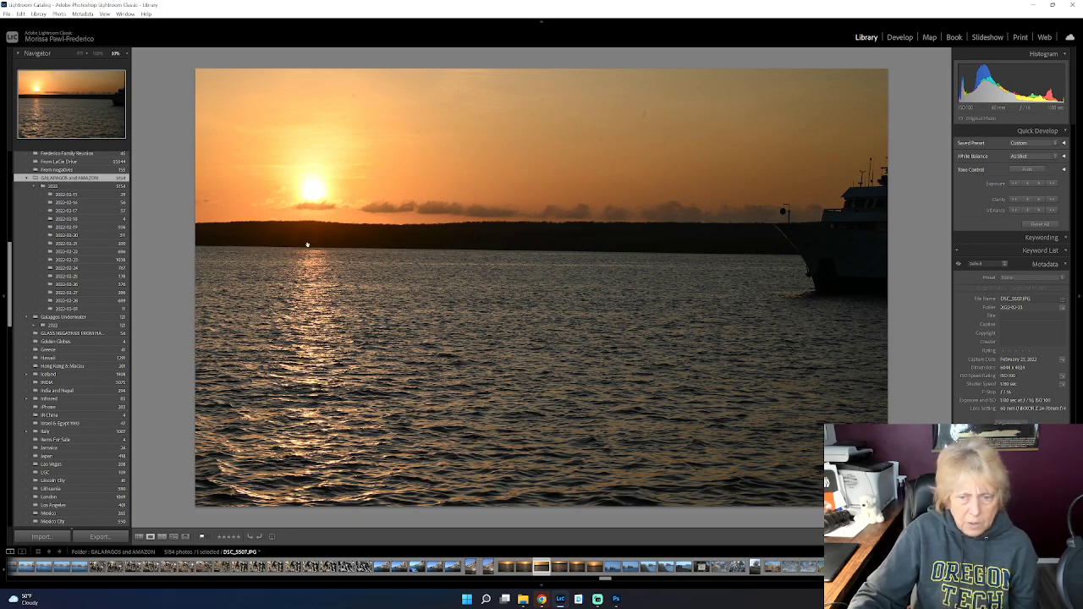
pyautogui.click(139, 536)
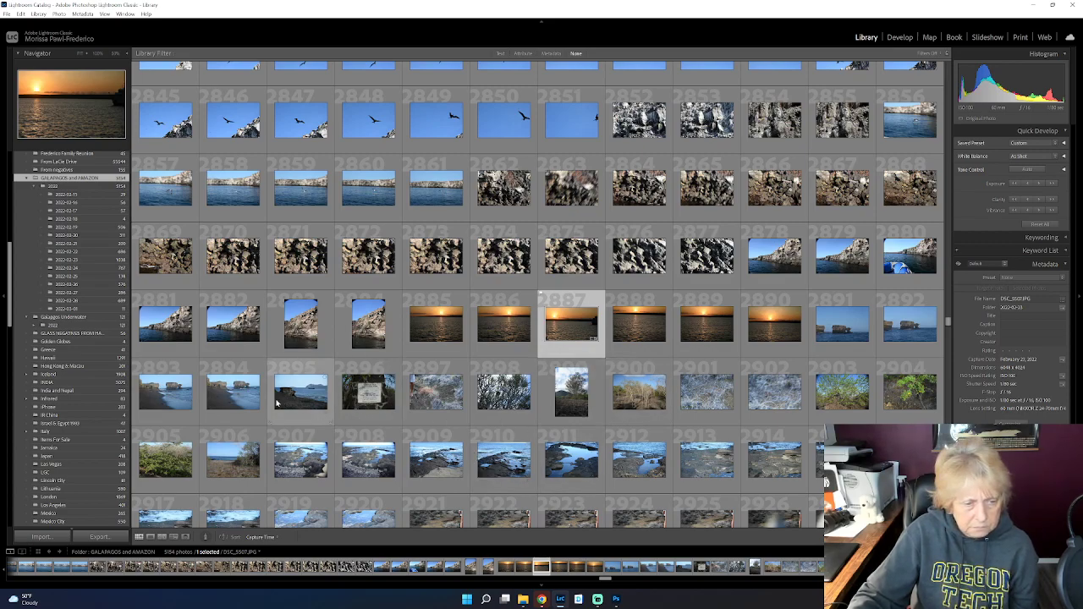
# Step: Preview the arch-rock beach photo, then open the headland-and-ship photo full size
pyautogui.doubleClick(232, 399)
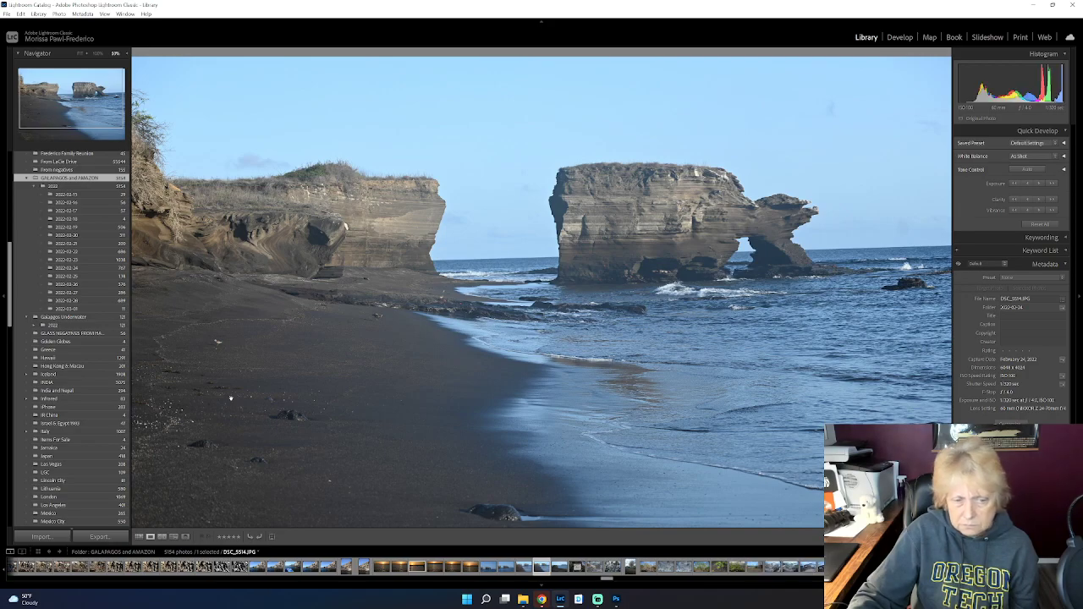
pyautogui.click(140, 537)
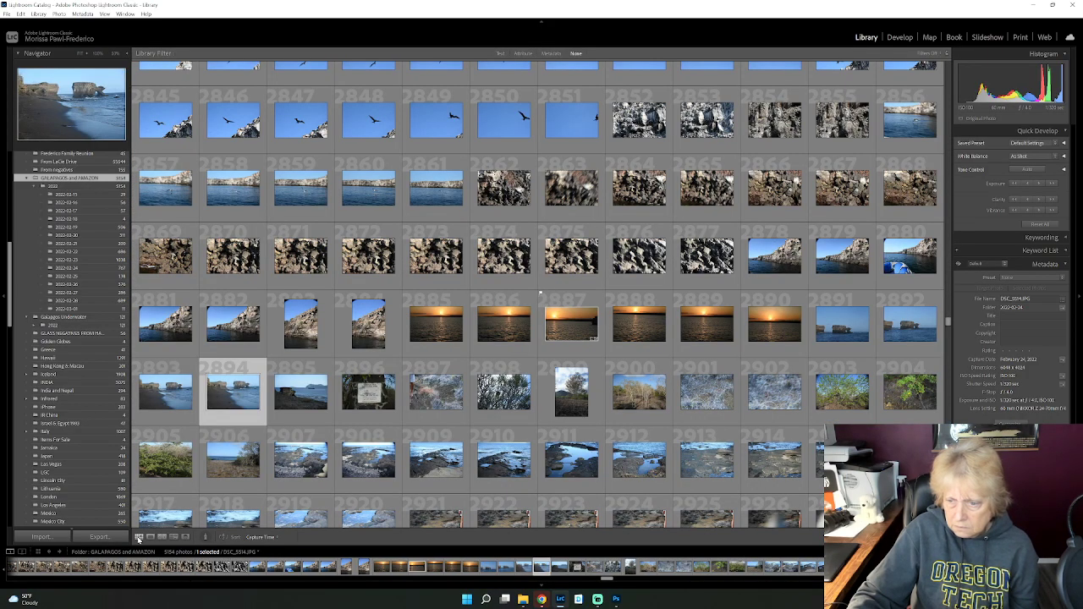
pyautogui.click(294, 406)
pyautogui.doubleClick(293, 405)
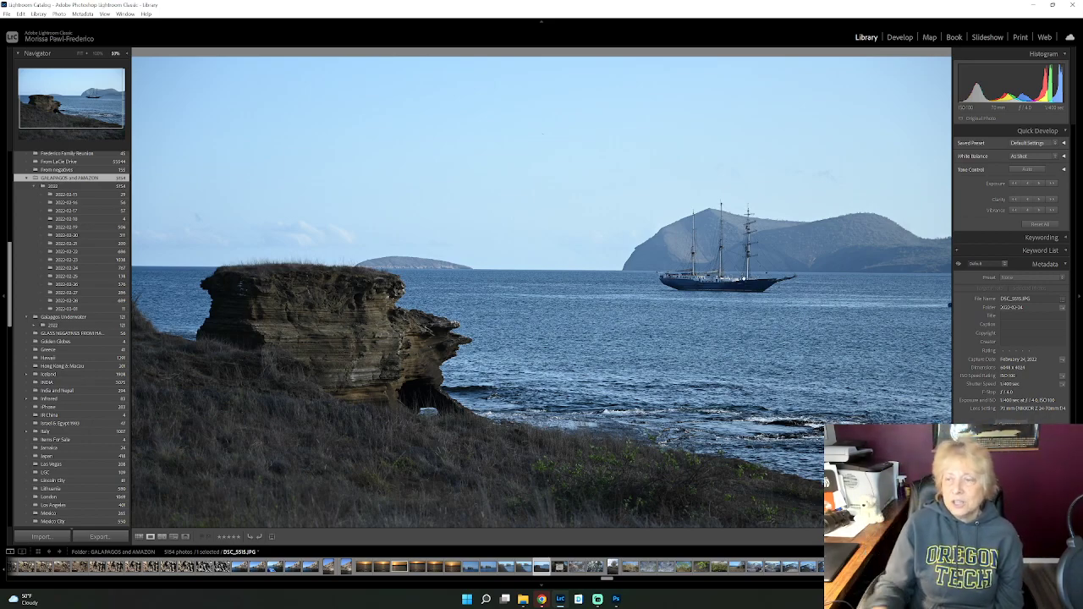
# Step: Open the headland-and-ship photo in Develop, add dehaze, and raise Shadows to about +38
pyautogui.click(900, 37)
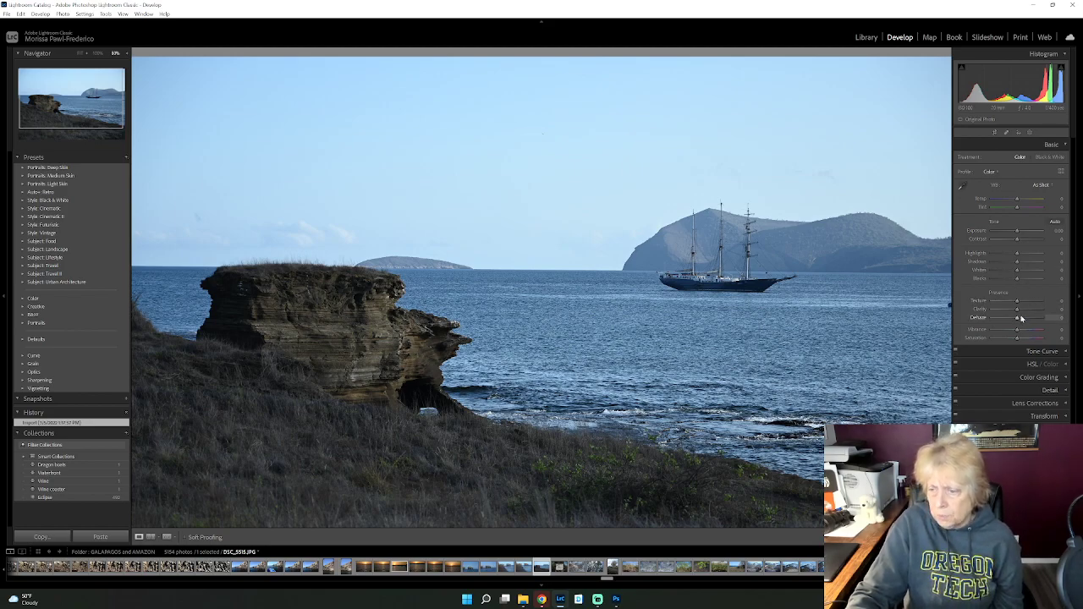
pyautogui.moveTo(1018, 320); pyautogui.dragTo(1032, 323)
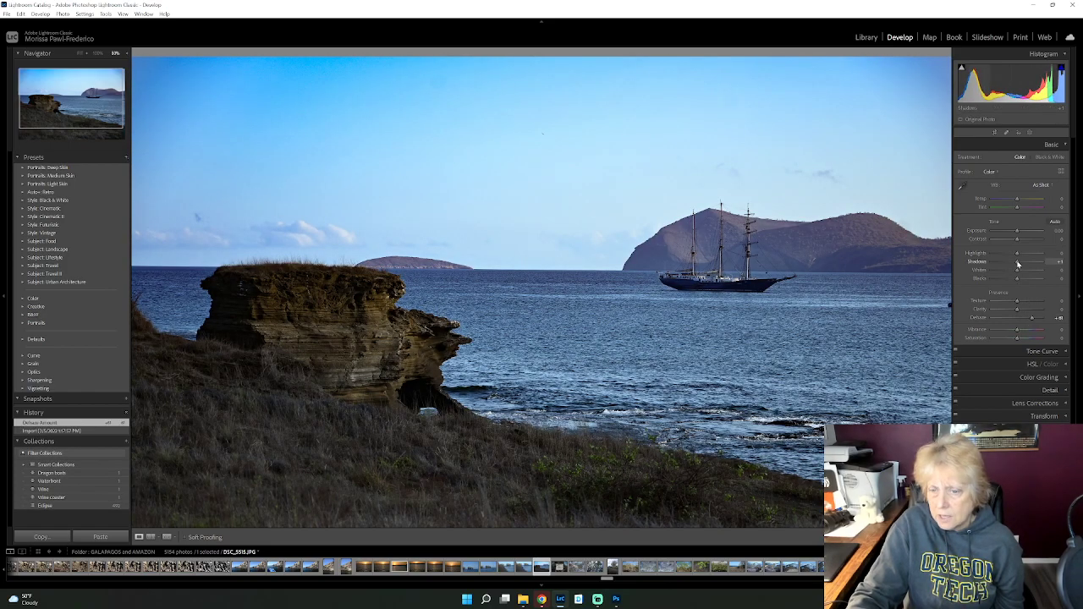
pyautogui.moveTo(1018, 262); pyautogui.dragTo(1035, 264)
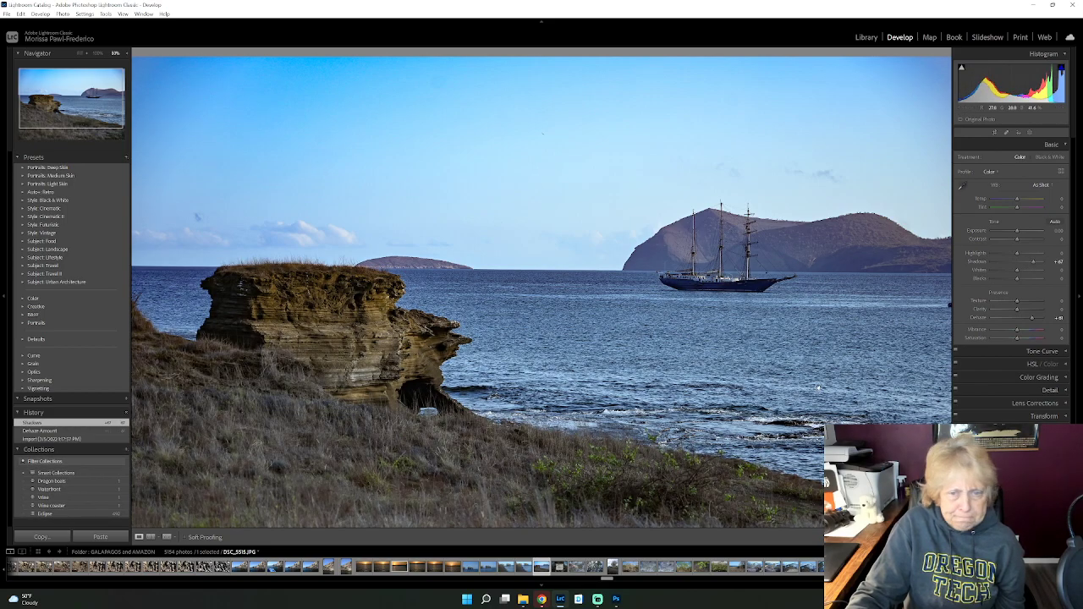
# Step: Crop the headland-and-ship photo in from the top-right and bottom-left corners, then return to Library
pyautogui.click(995, 131)
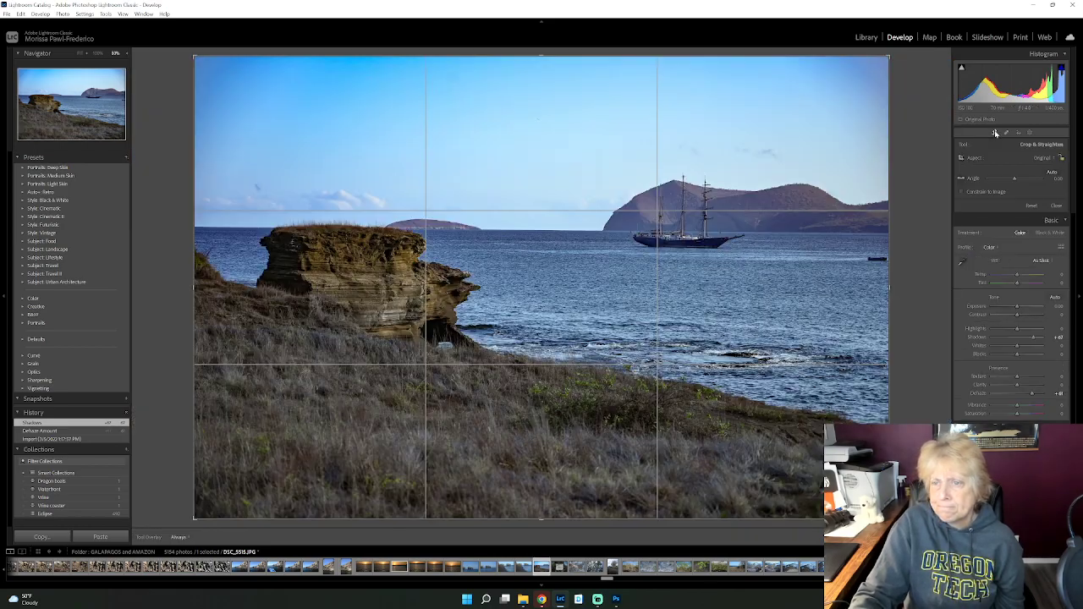
pyautogui.moveTo(889, 56); pyautogui.dragTo(882, 70)
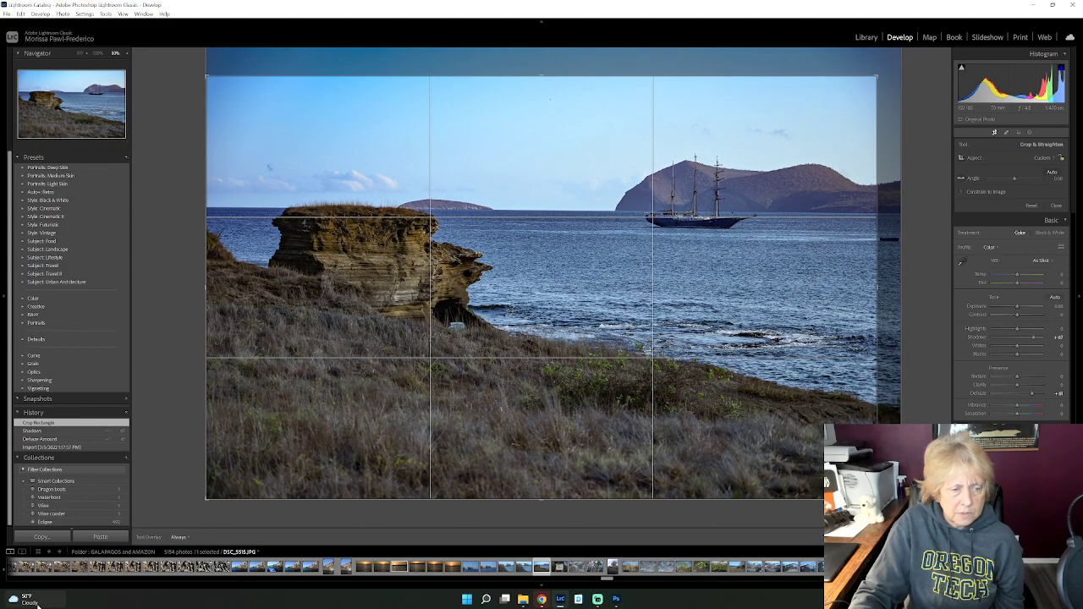
pyautogui.moveTo(206, 499); pyautogui.dragTo(227, 466)
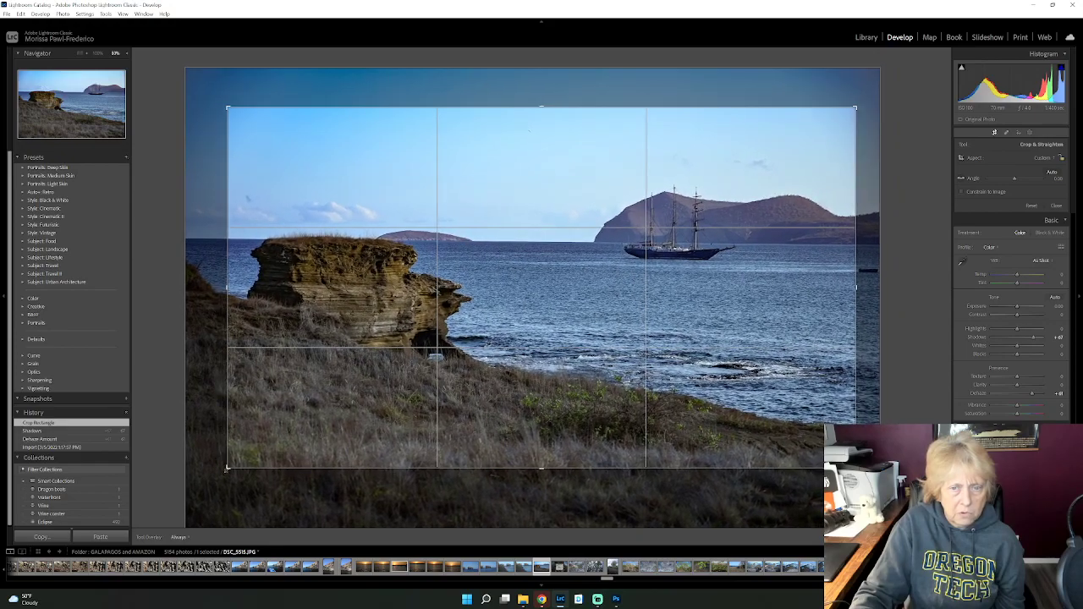
pyautogui.press('Return')
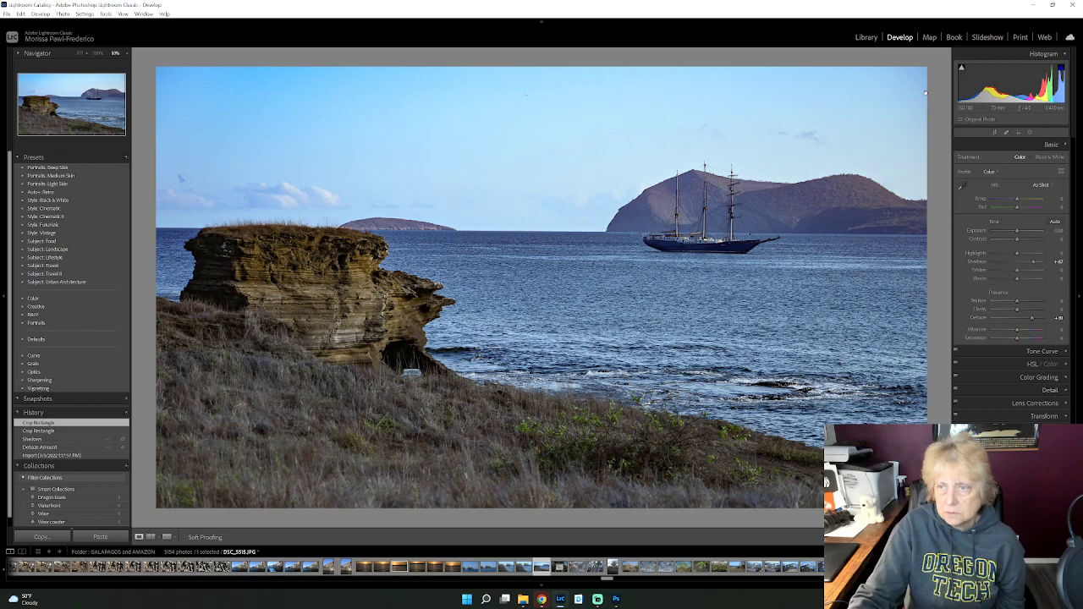
pyautogui.click(867, 37)
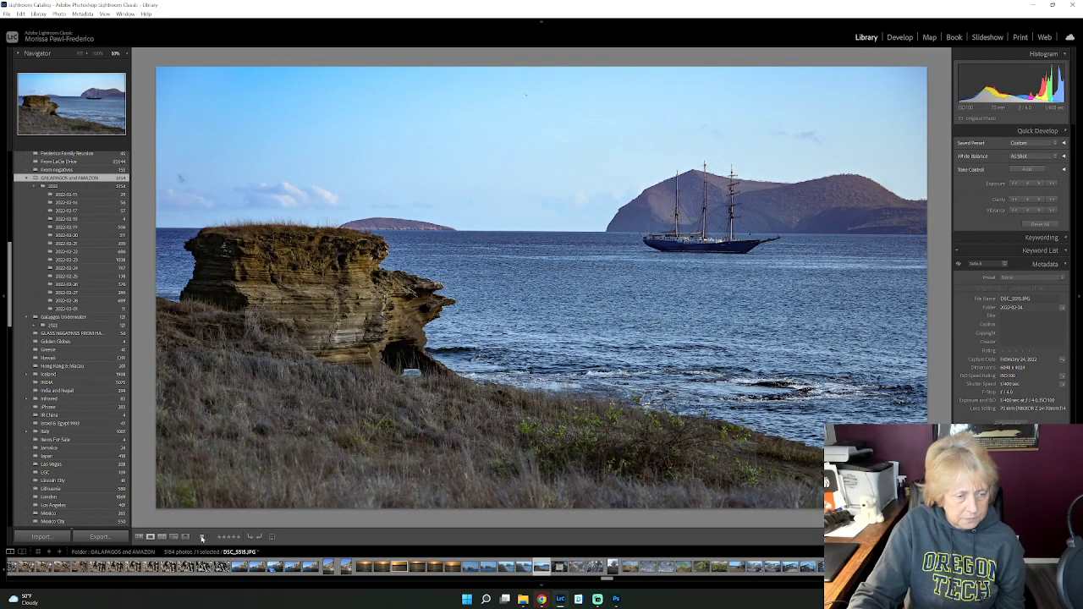
# Step: Open arch-rock photo 2891 full size and step forward through the following photos
pyautogui.click(138, 537)
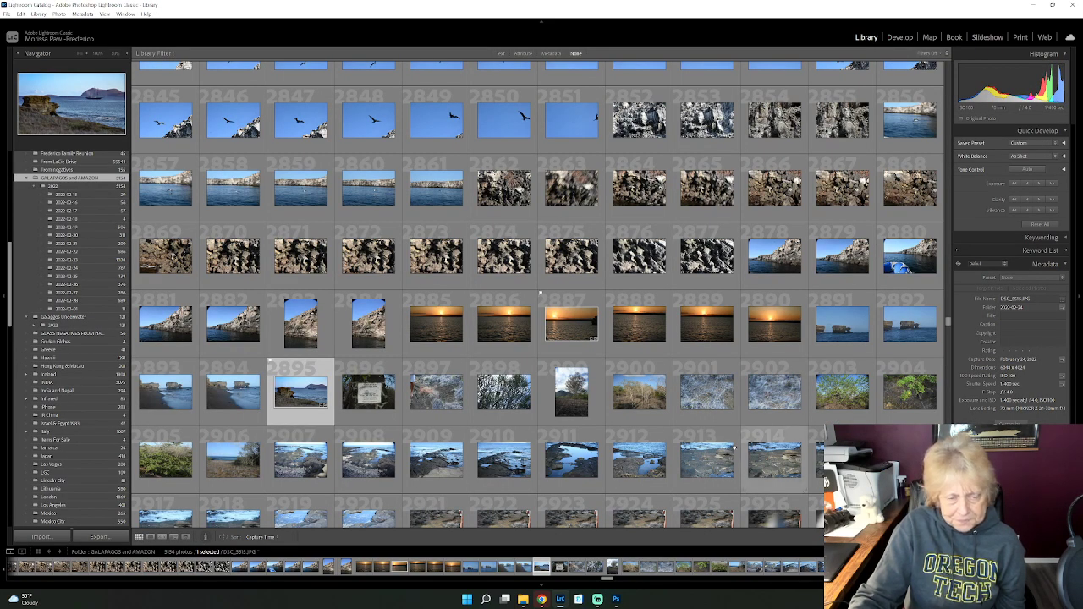
pyautogui.doubleClick(843, 342)
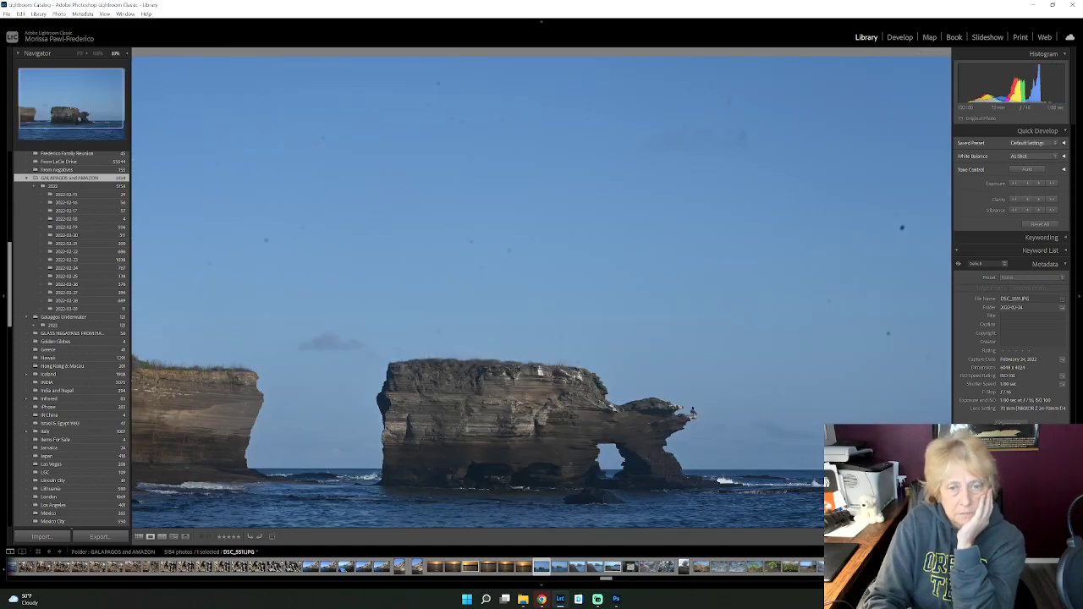
pyautogui.press('Right')
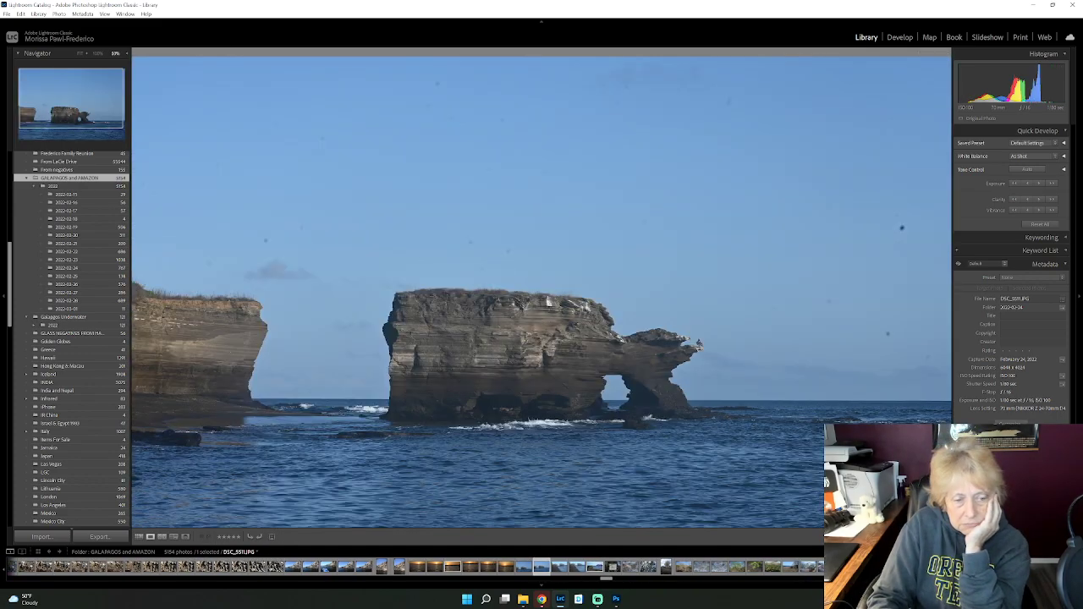
pyautogui.press('Right')
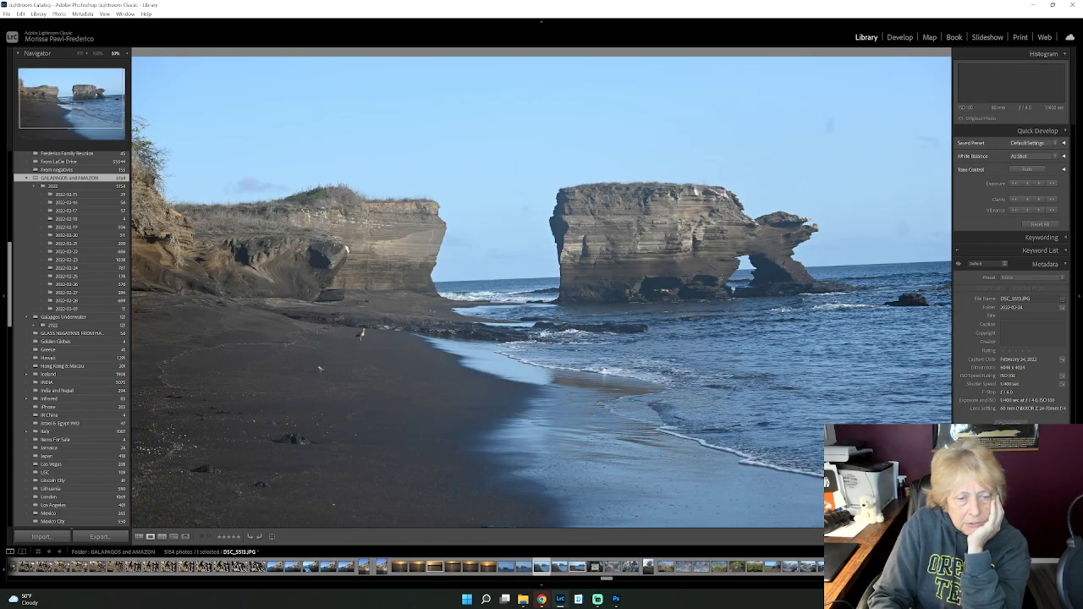
pyautogui.press('Right')
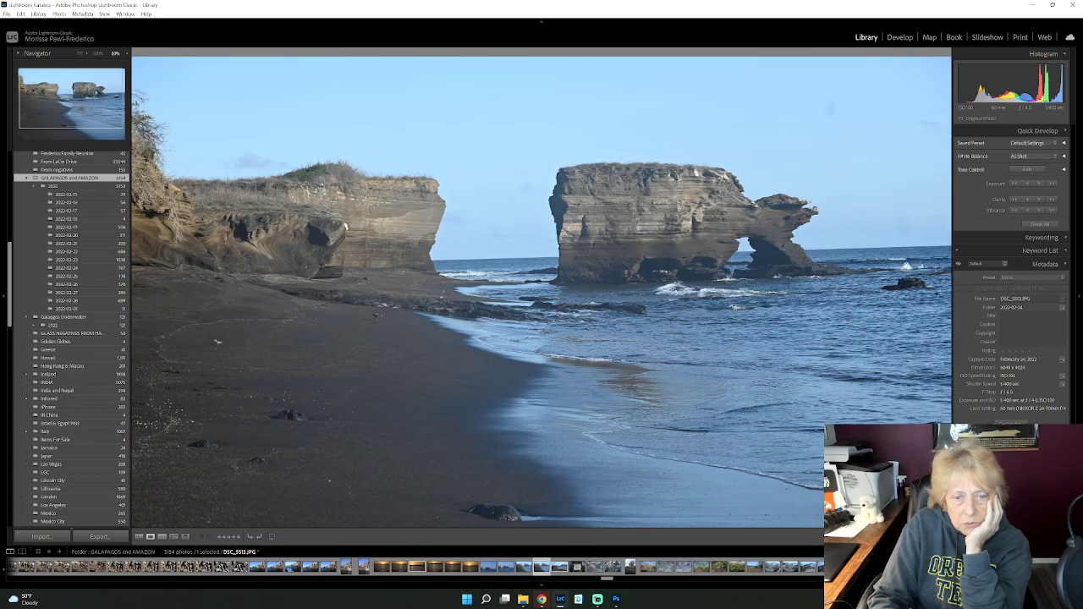
pyautogui.press('Right')
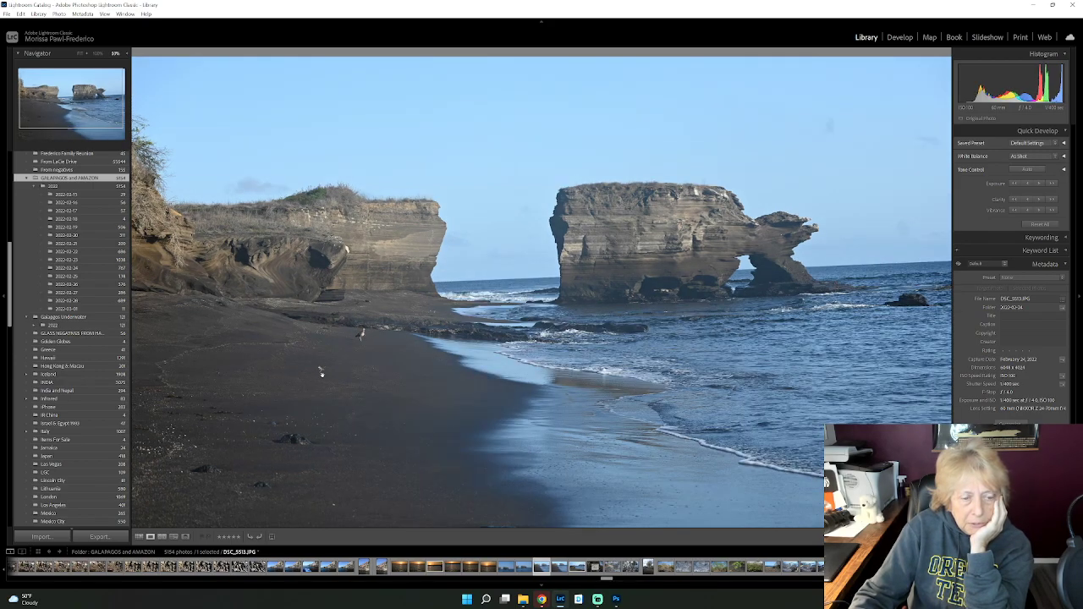
pyautogui.press('Right')
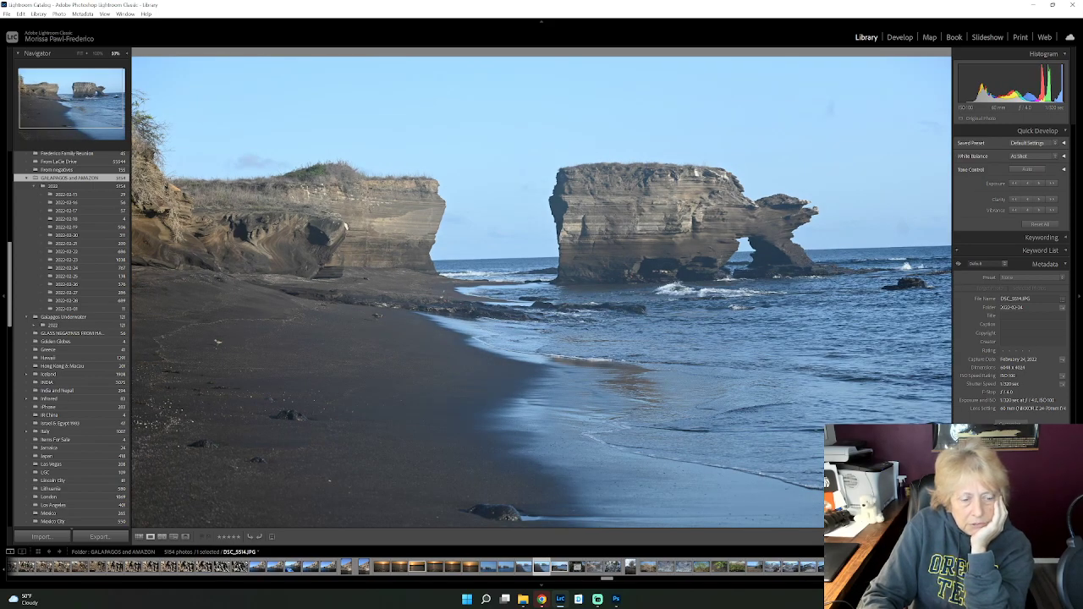
# Step: Step back and forth to settle on DSC_5513 and open it in Develop
pyautogui.press('Left')
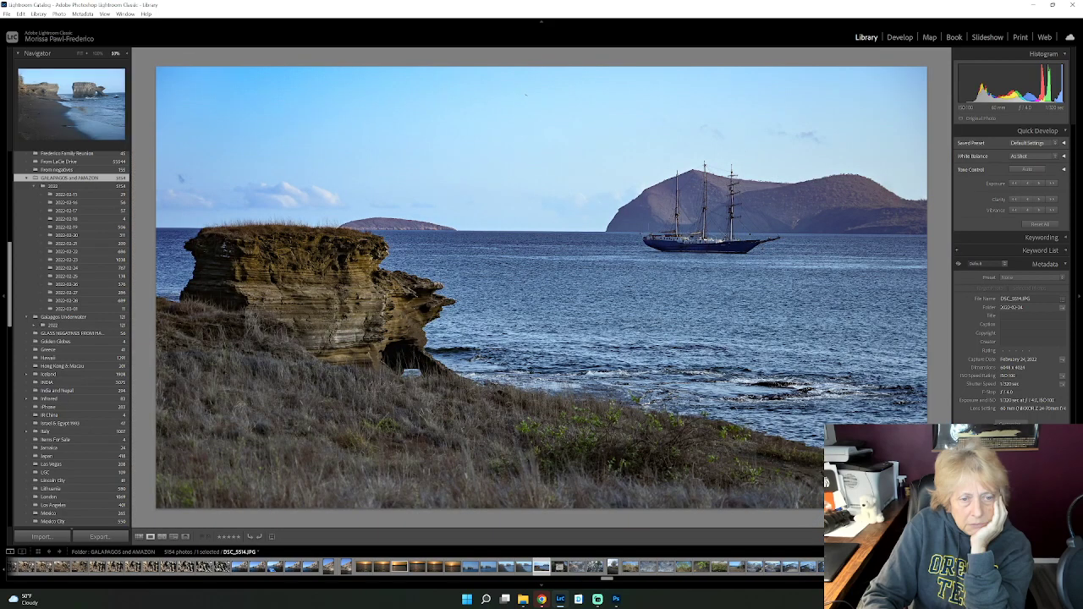
pyautogui.press('Right')
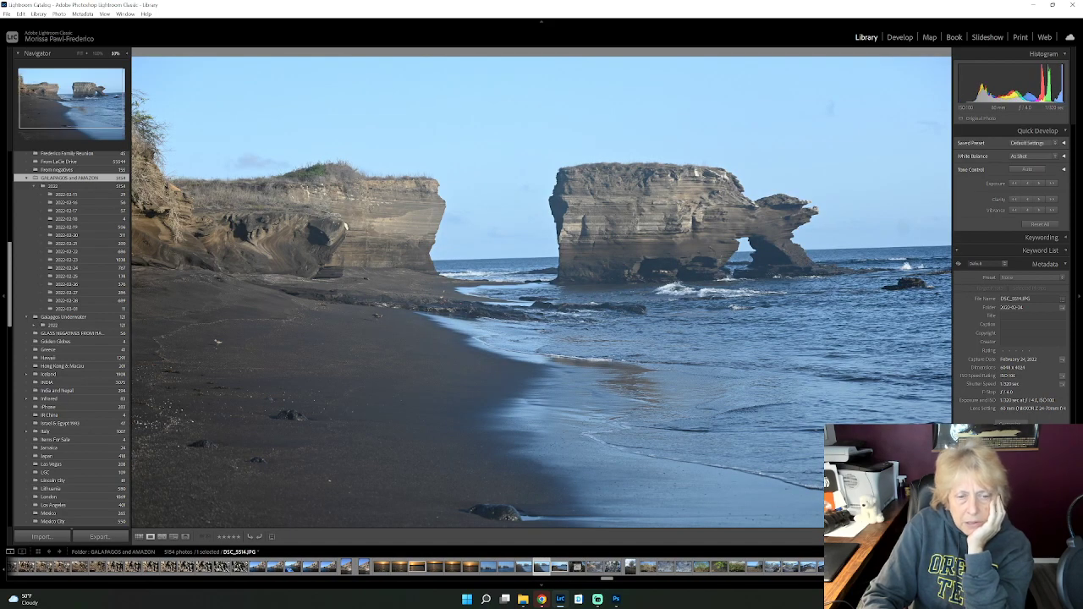
pyautogui.press('Left')
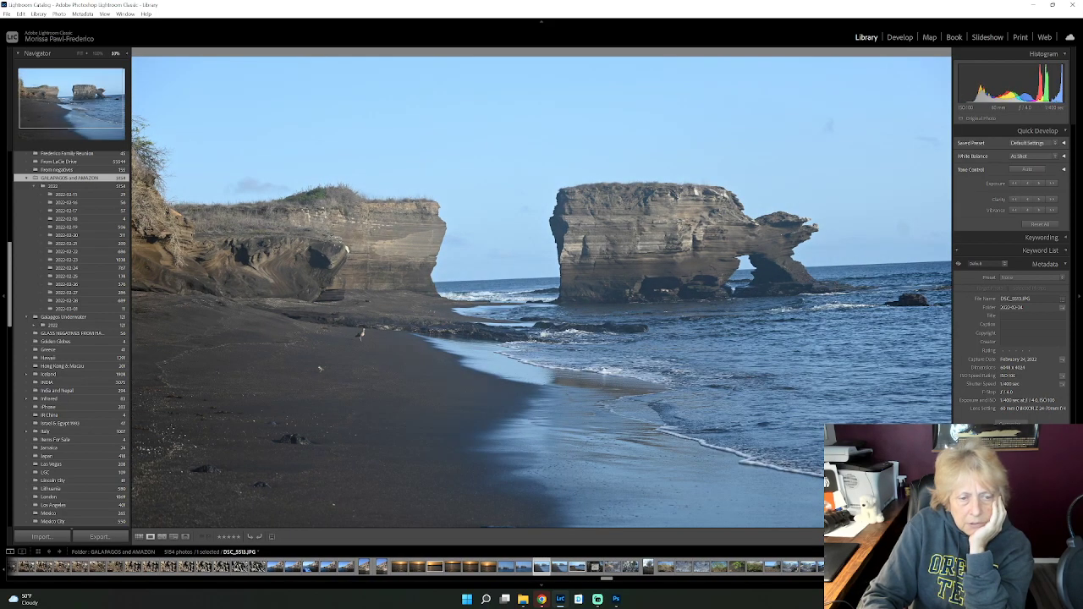
pyautogui.press('Left')
pyautogui.press('Right')
pyautogui.press('Right')
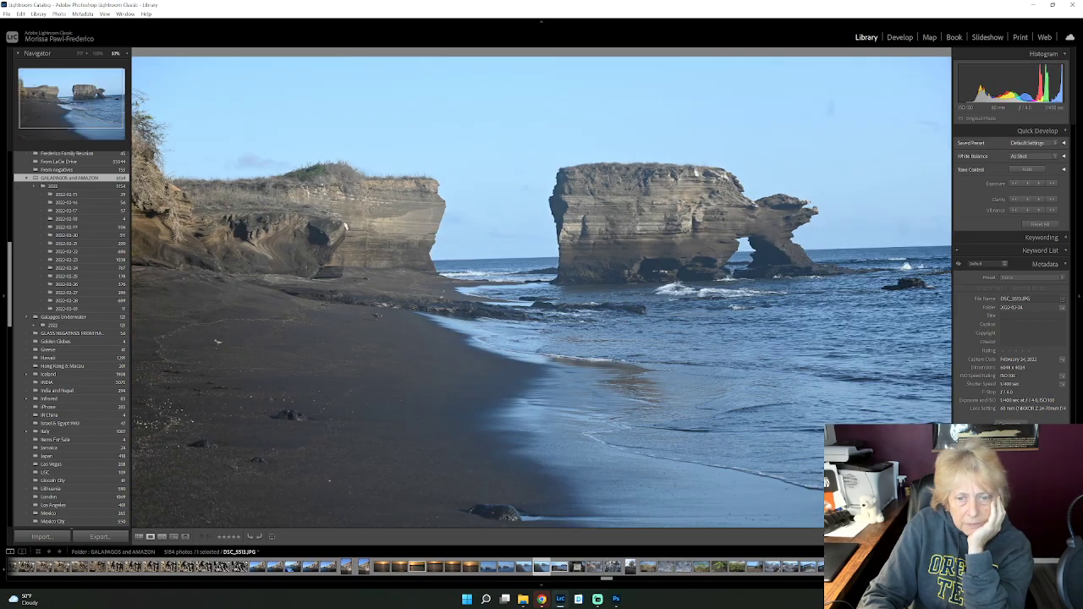
pyautogui.press('Right')
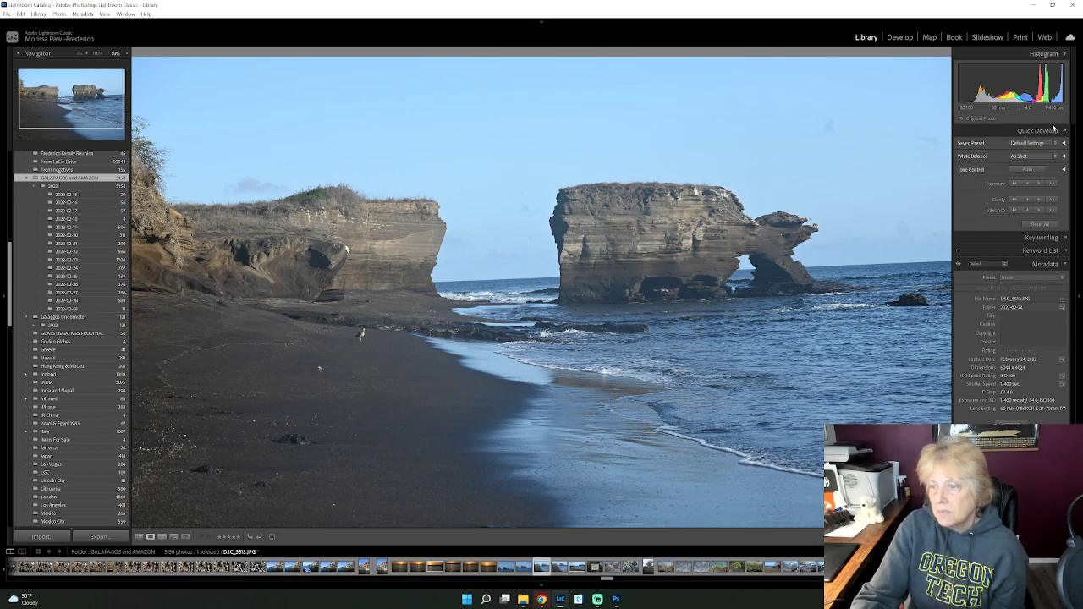
pyautogui.press('d')
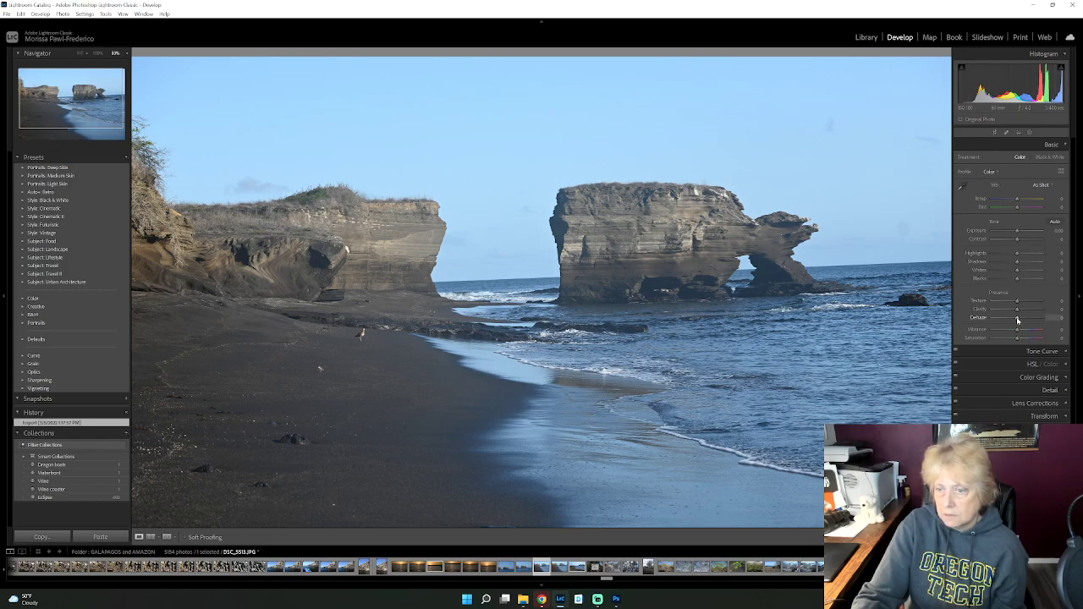
# Step: In the Basic panel, set Dehaze to about +22 and pull Blacks down to about -33
pyautogui.moveTo(1018, 321); pyautogui.dragTo(1026, 321)
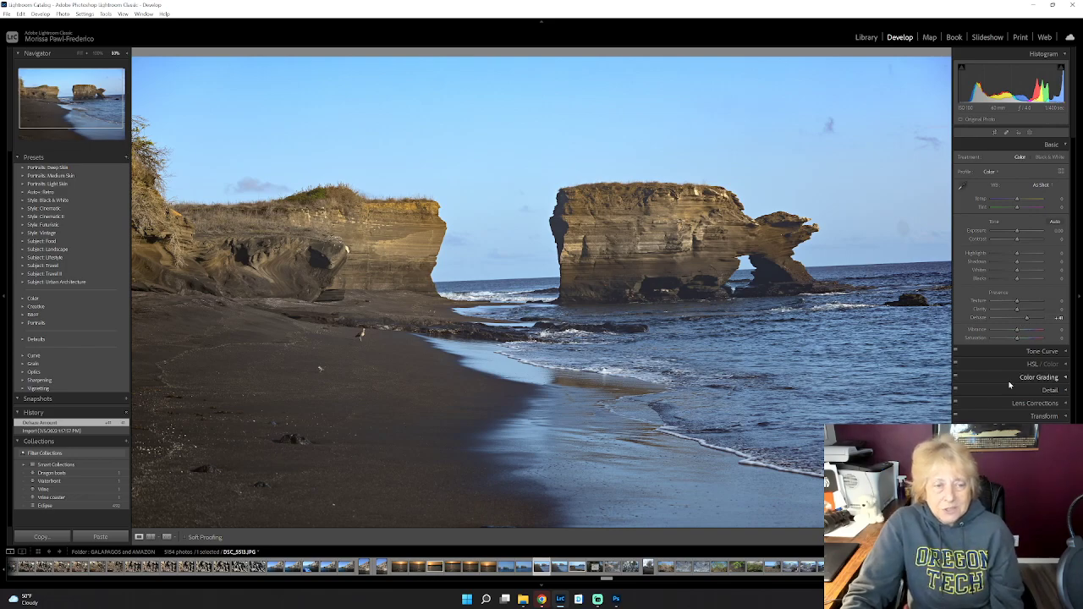
pyautogui.doubleClick(1020, 319)
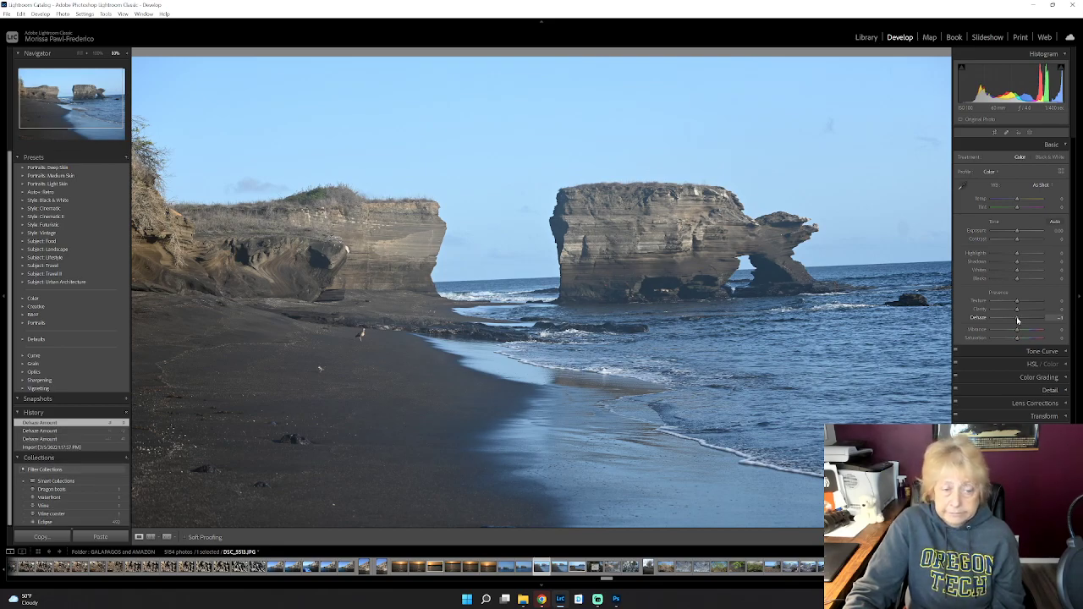
pyautogui.moveTo(1018, 321); pyautogui.dragTo(1029, 321)
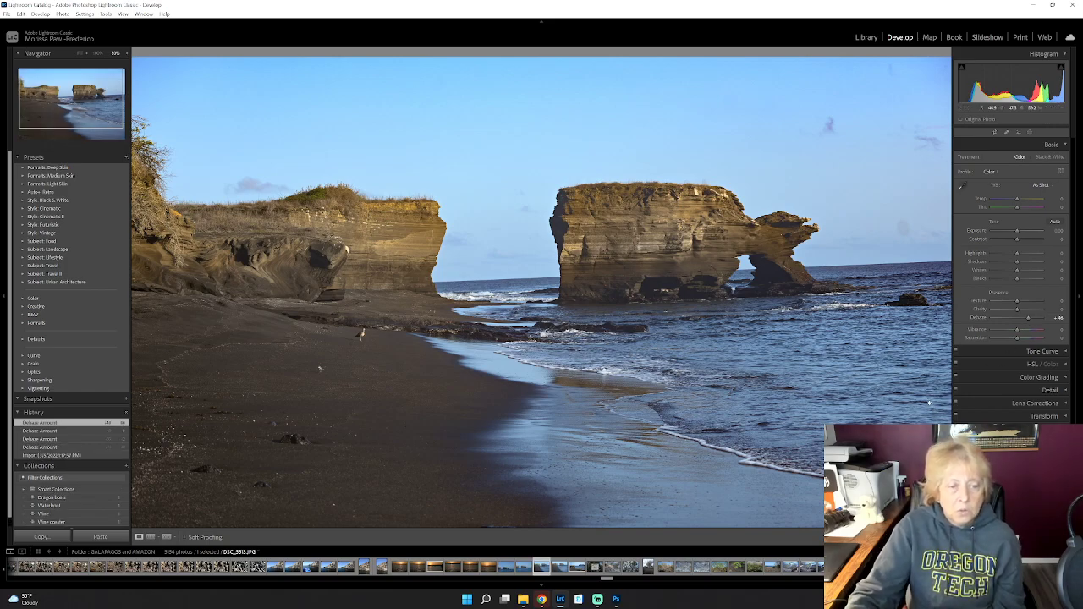
pyautogui.moveTo(1018, 280)
pyautogui.mouseDown()
pyautogui.moveTo(1009, 285)
pyautogui.moveTo(1018, 283)
pyautogui.mouseUp()
pyautogui.doubleClick(1017, 283)
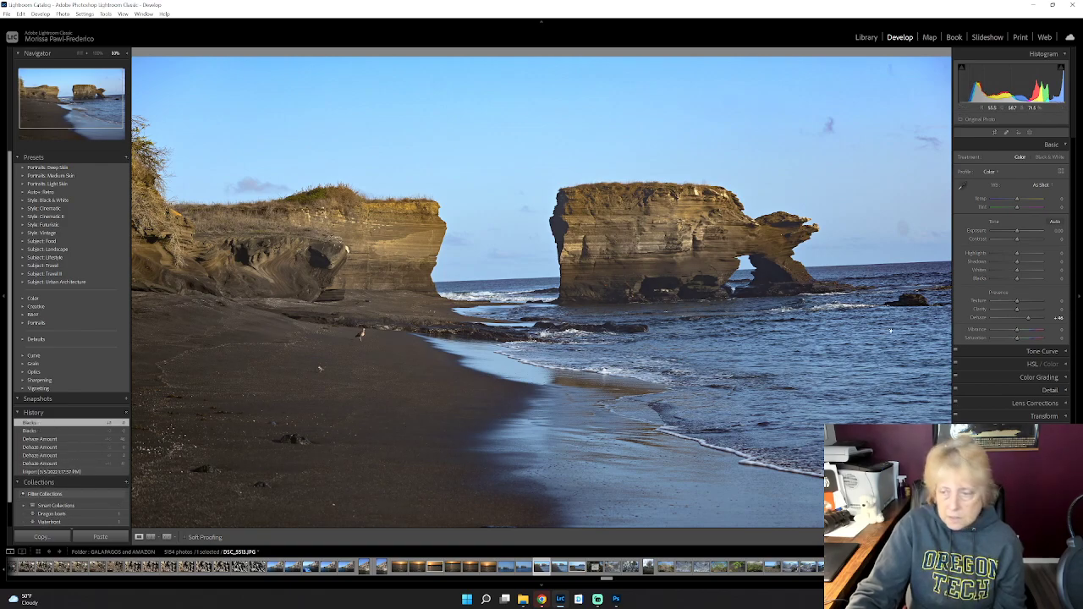
pyautogui.moveTo(1017, 285); pyautogui.dragTo(1008, 284)
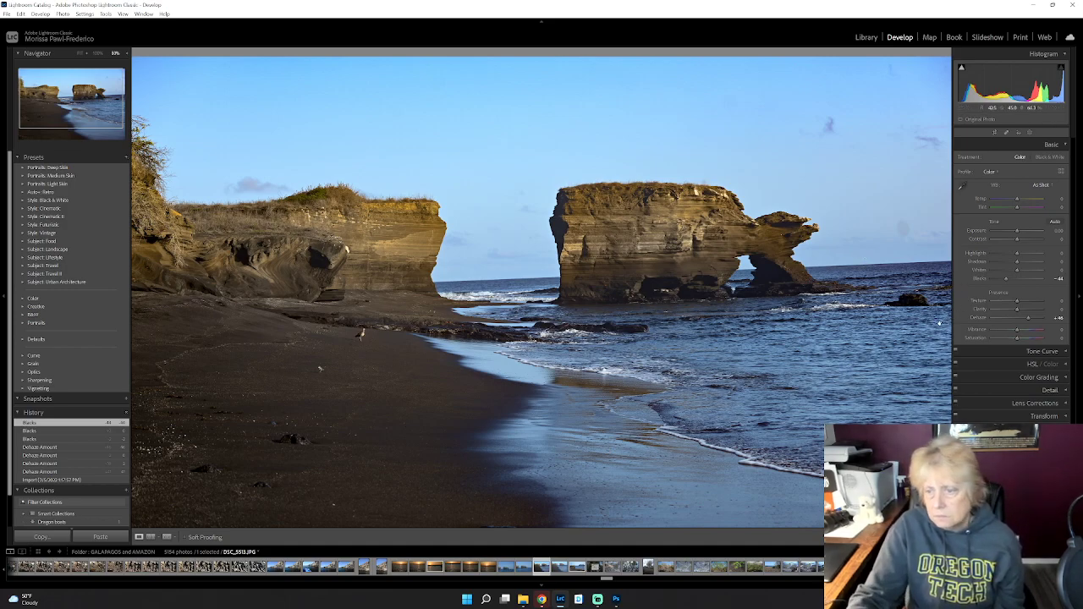
# Step: Crop the rock arch photo tighter from the top-right corner and apply the crop
pyautogui.click(995, 132)
pyautogui.moveTo(884, 81); pyautogui.dragTo(886, 58)
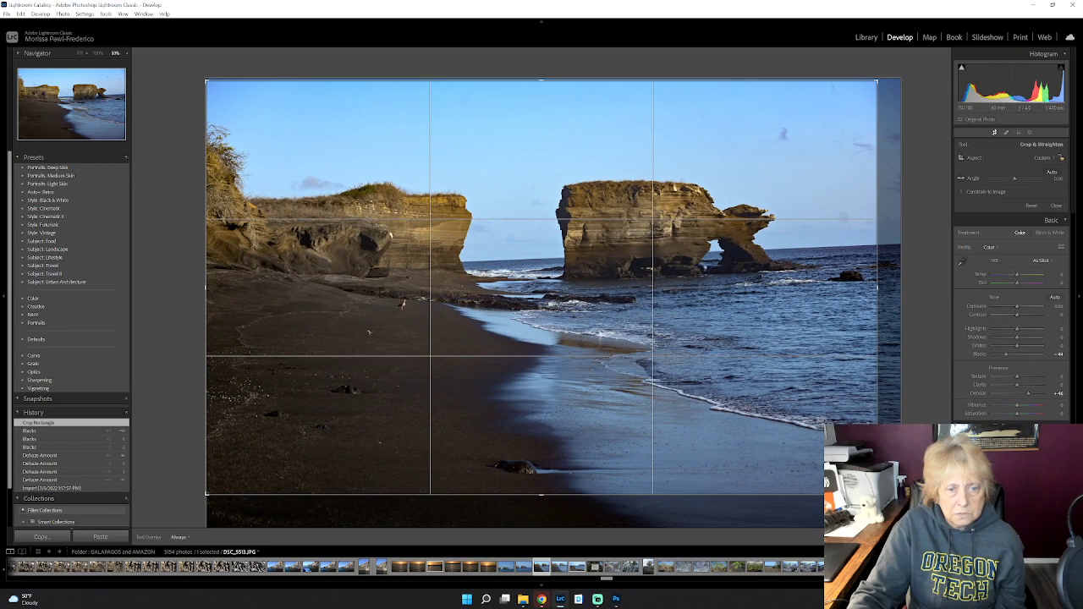
pyautogui.press('Return')
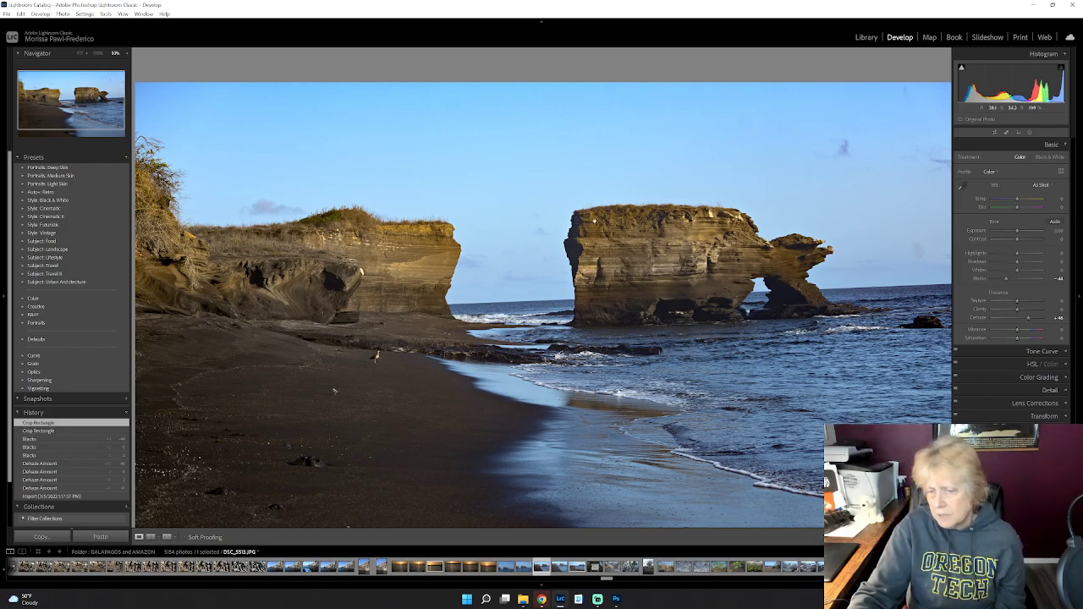
# Step: Edit the photo in Adobe Photoshop 2022 as a copy with Lightroom adjustments
pyautogui.rightClick(539, 176)
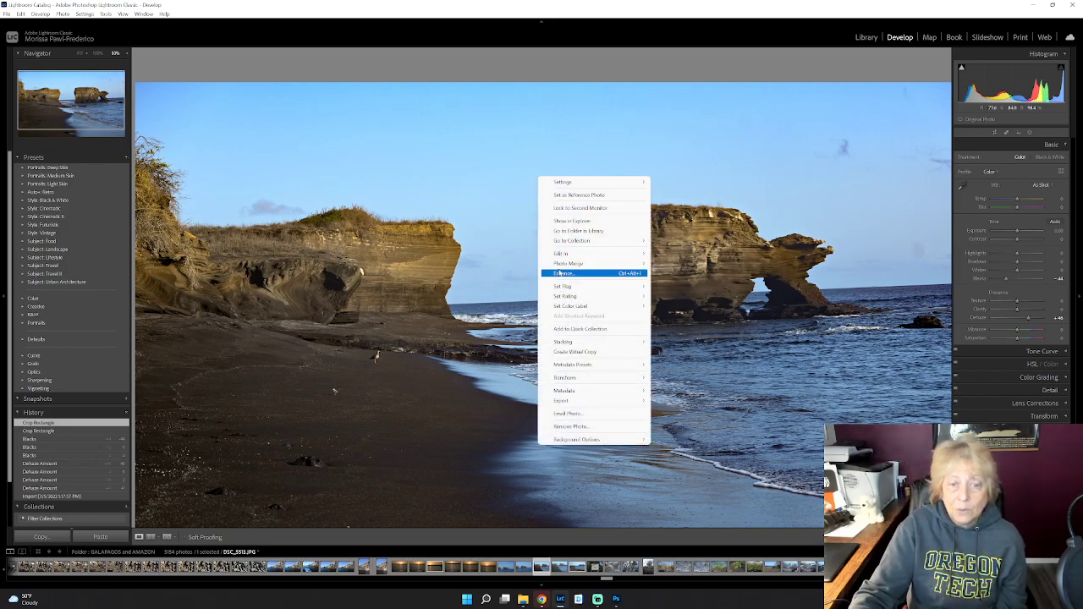
pyautogui.moveTo(559, 254)
pyautogui.click(682, 254)
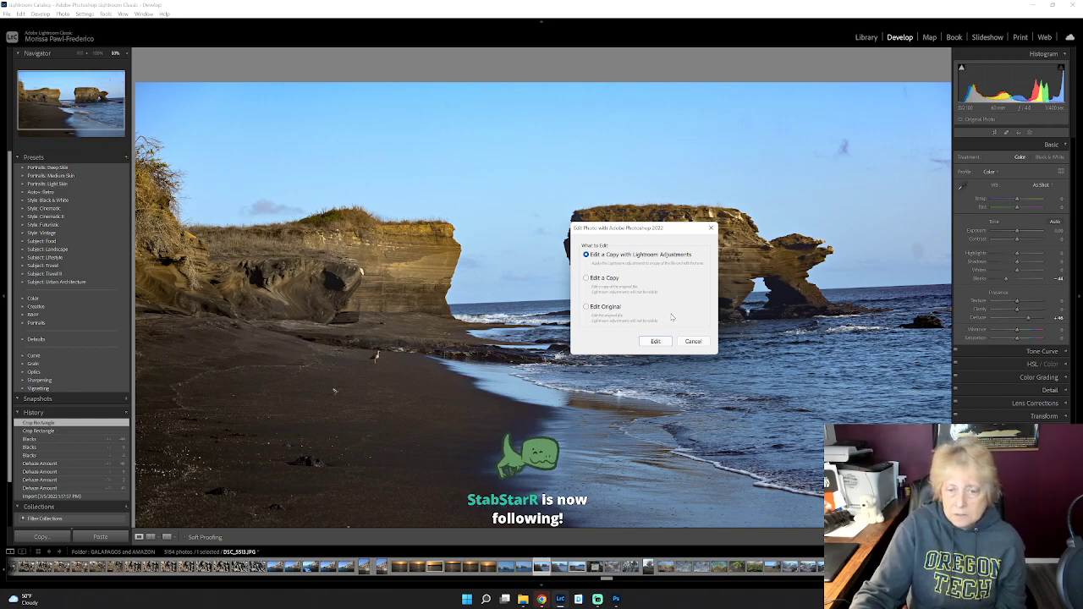
pyautogui.click(656, 341)
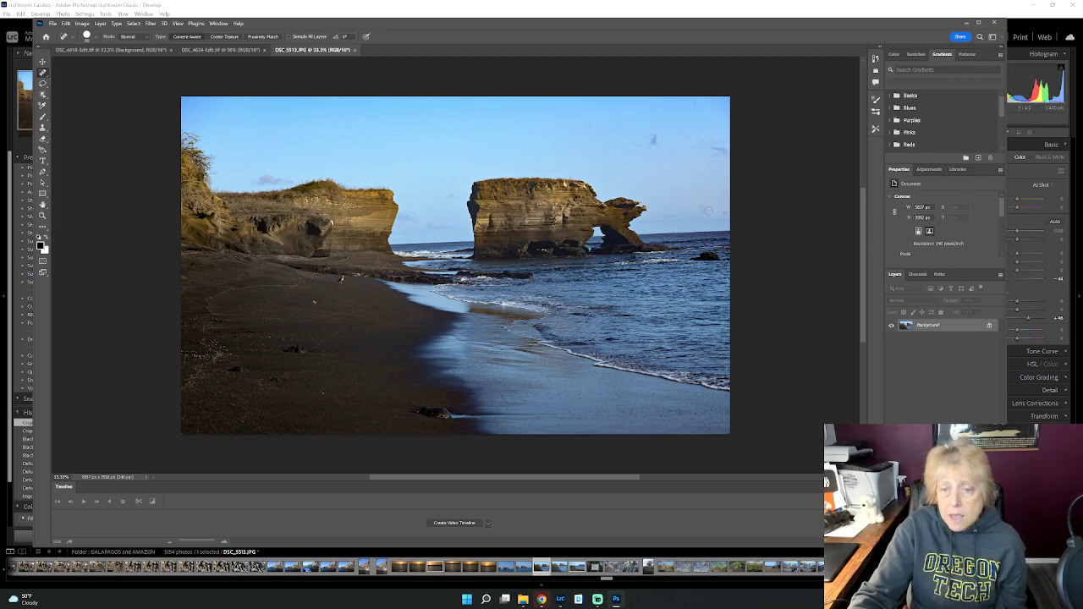
# Step: Heal a spot in the right-side sky, save as DSC_5513-Edit.tif, and switch back to Lightroom
pyautogui.click(703, 208)
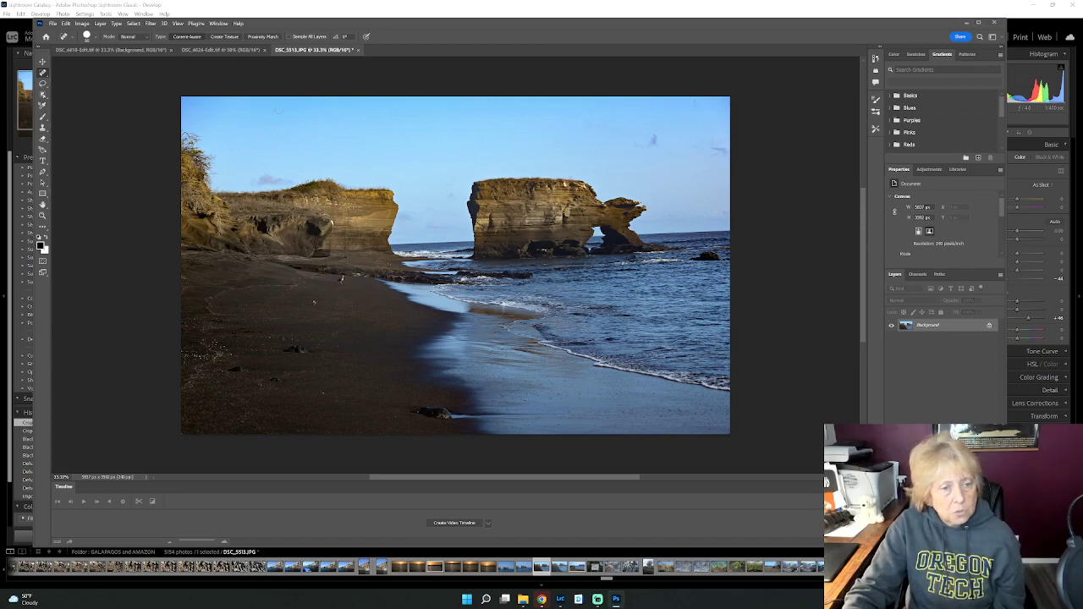
pyautogui.click(53, 23)
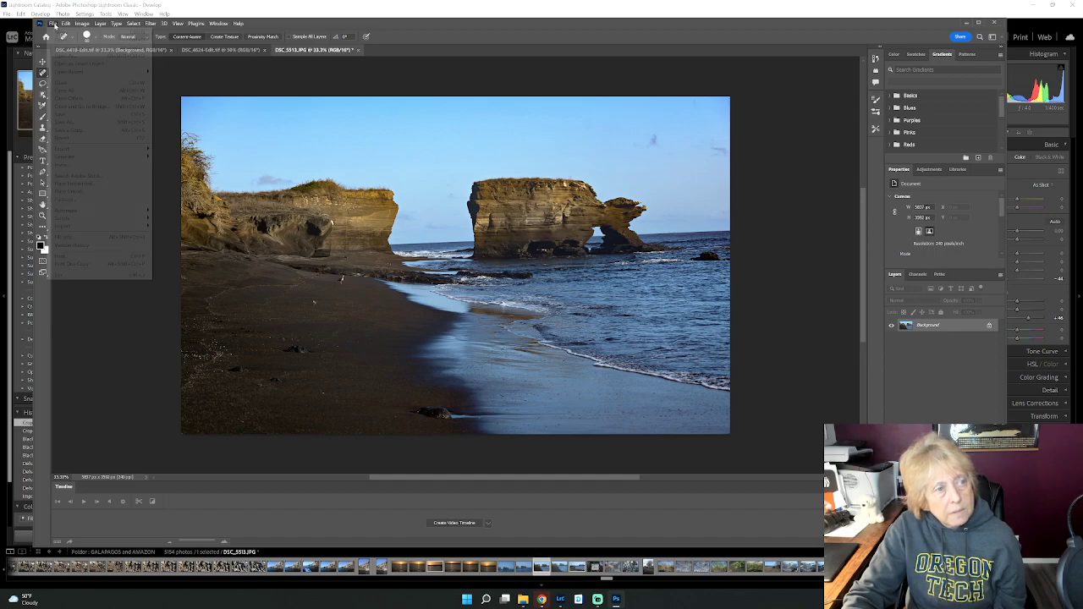
pyautogui.click(61, 113)
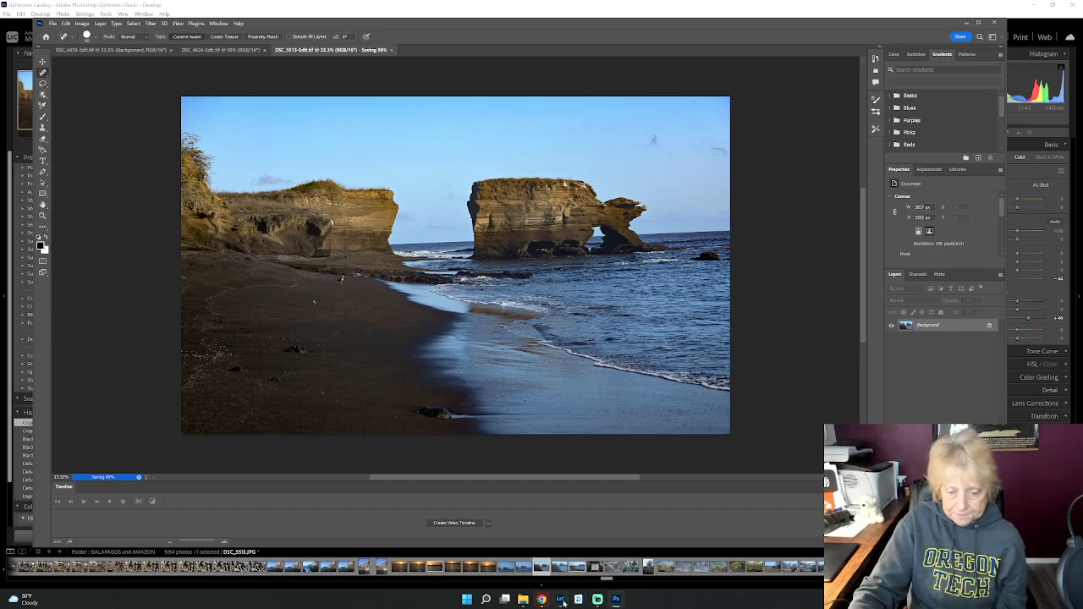
pyautogui.click(560, 599)
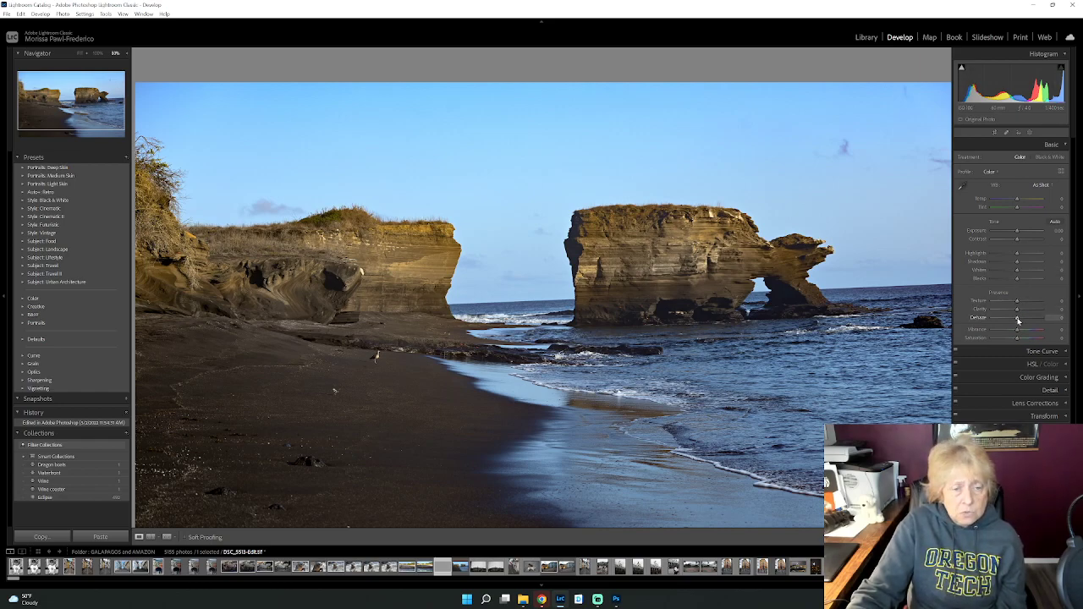
# Step: Set Dehaze to about +26 and Shadows to +30 on the edited copy, then go to Library
pyautogui.moveTo(1018, 321)
pyautogui.mouseDown()
pyautogui.moveTo(1038, 322)
pyautogui.moveTo(1018, 322)
pyautogui.mouseUp()
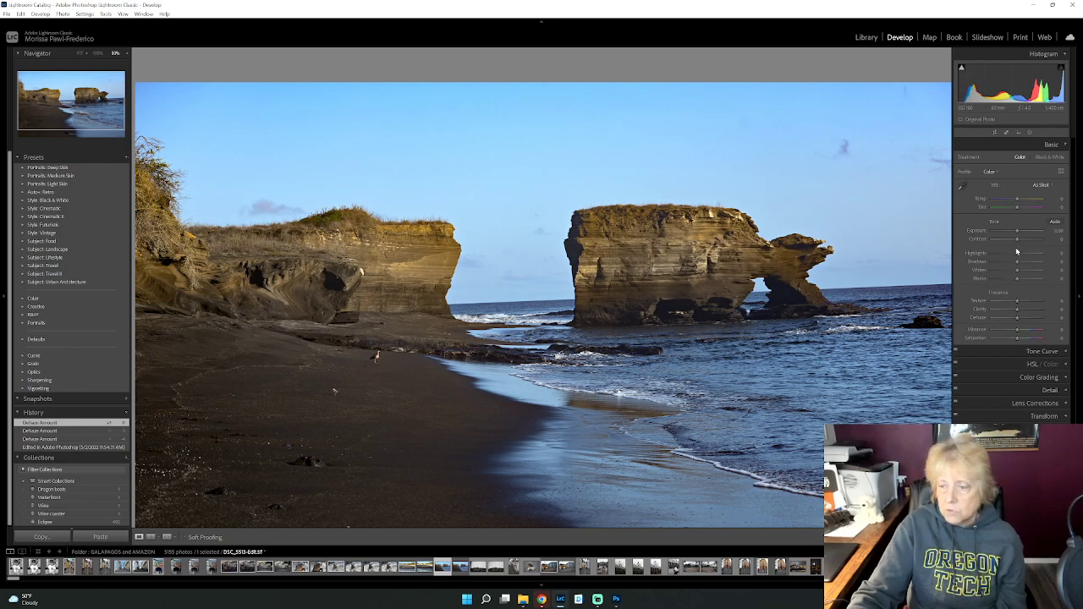
pyautogui.moveTo(1018, 265); pyautogui.dragTo(1028, 264)
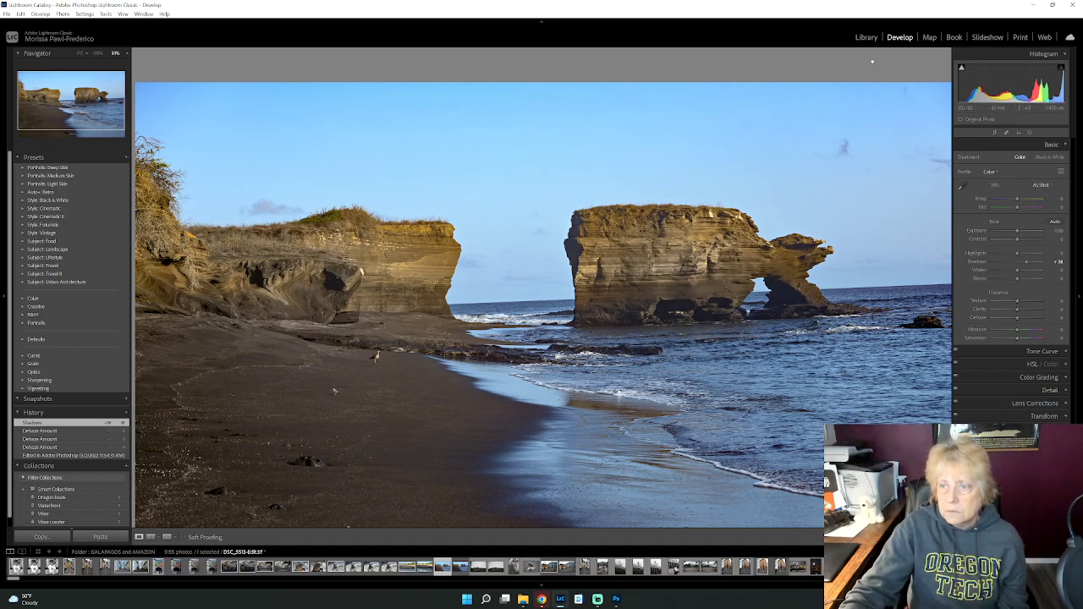
pyautogui.click(866, 37)
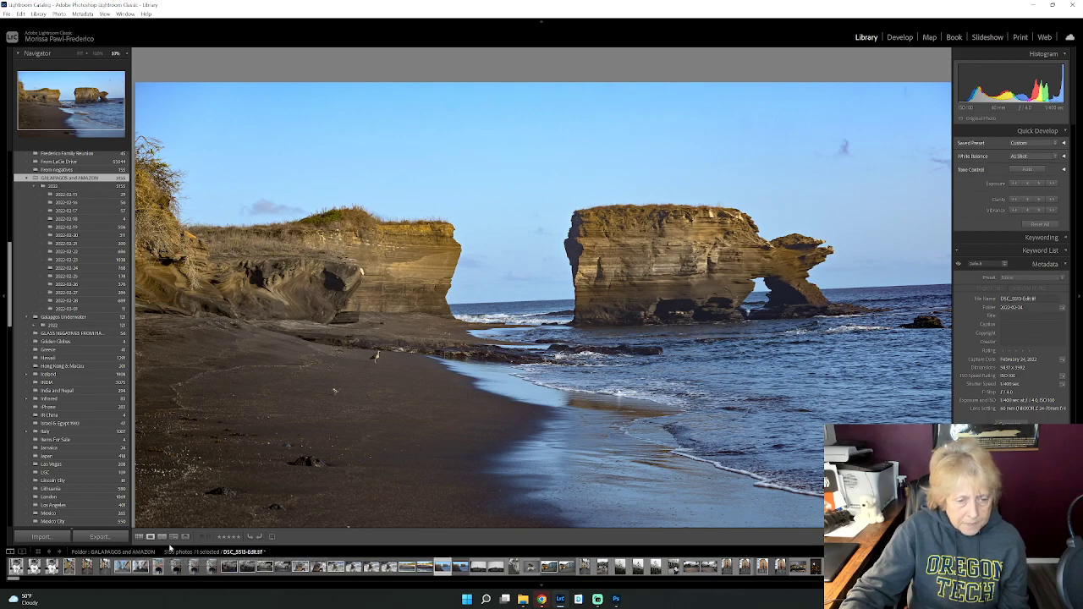
# Step: From the Grid, open llama close-up DSC_3689.JPG and send it to Photoshop 2022 for editing
pyautogui.click(139, 540)
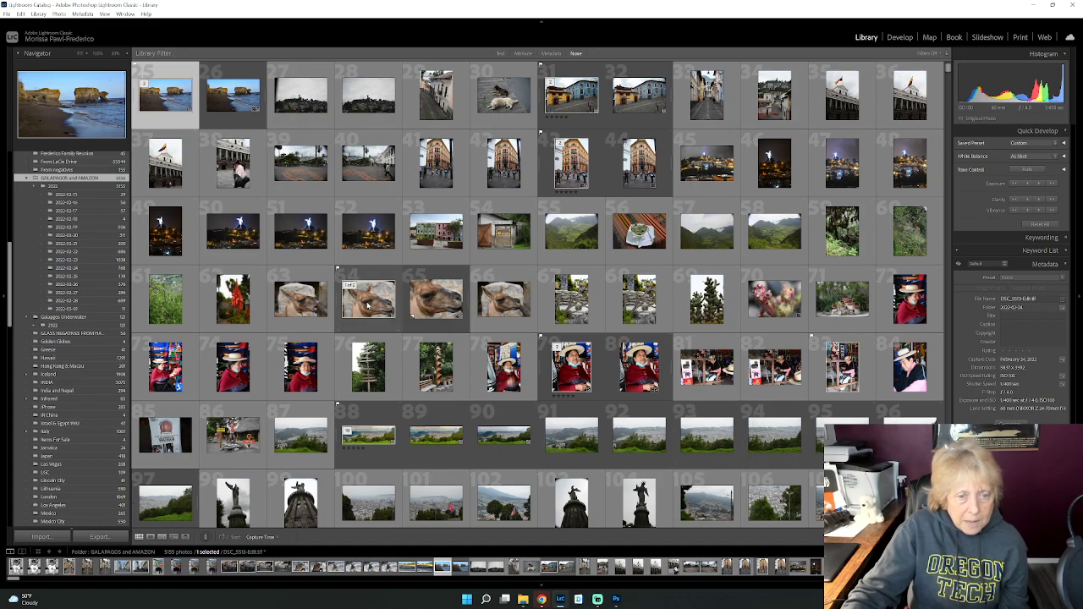
pyautogui.doubleClick(394, 299)
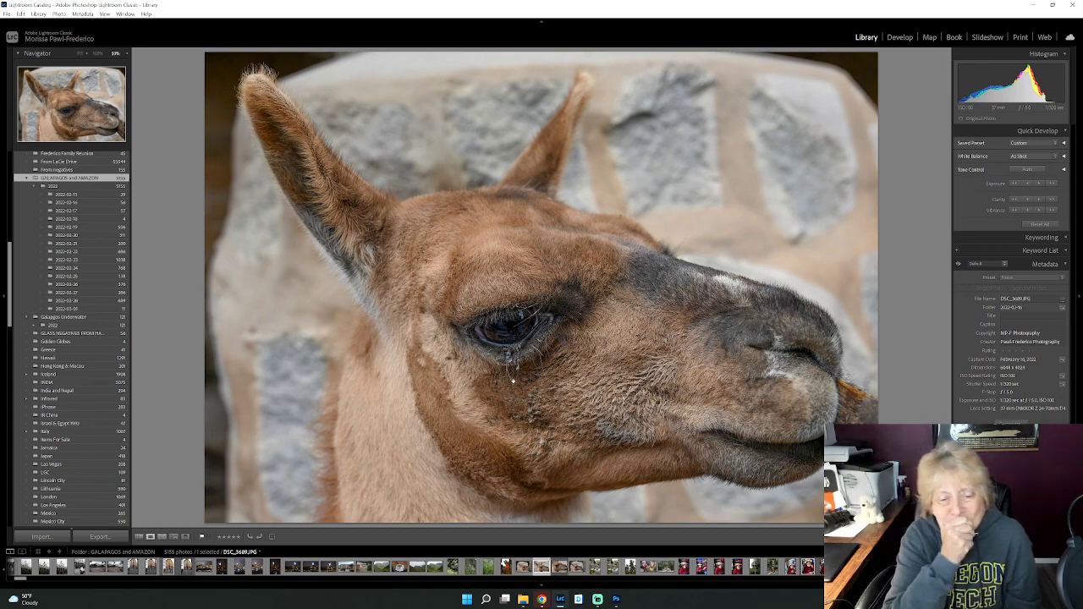
pyautogui.rightClick(512, 381)
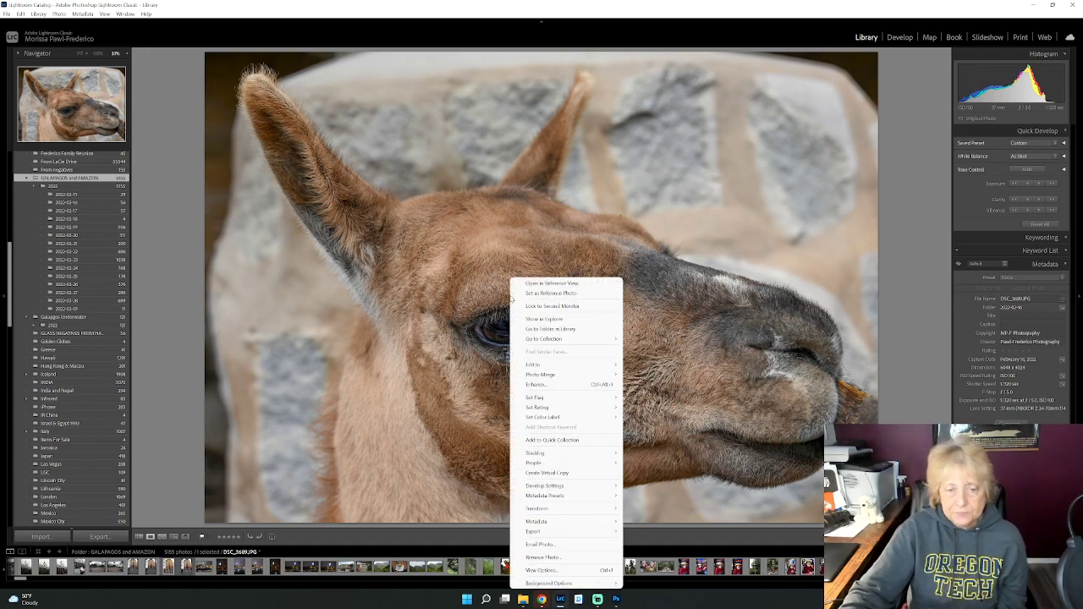
pyautogui.moveTo(586, 366)
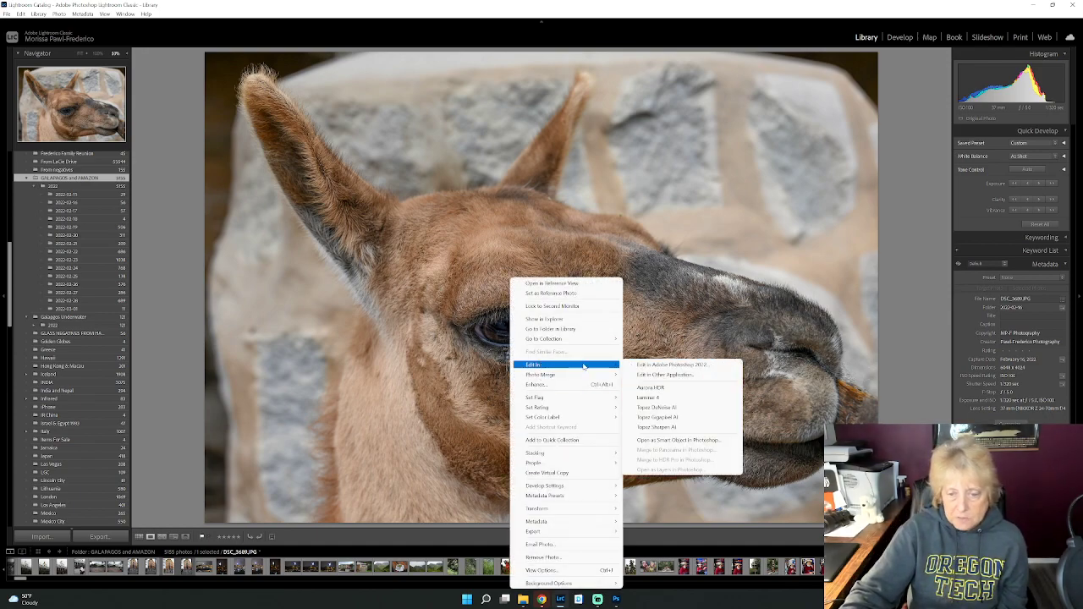
pyautogui.click(650, 365)
pyautogui.click(656, 342)
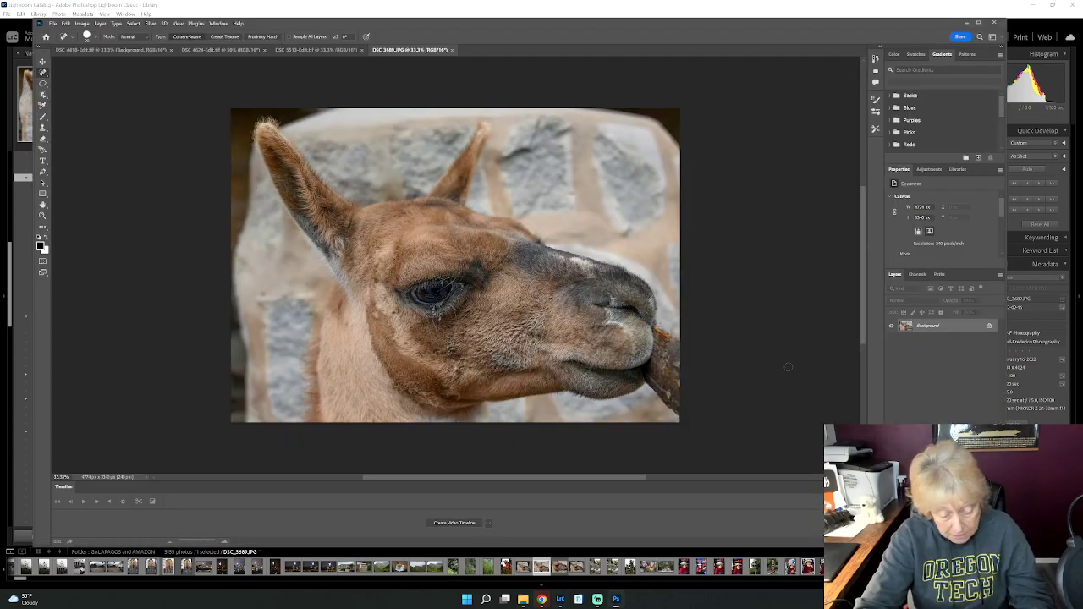
# Step: Zoom to 50% and set the Dodge Tool to Highlights range at 53% exposure
pyautogui.hotkey('ctrl', '+')
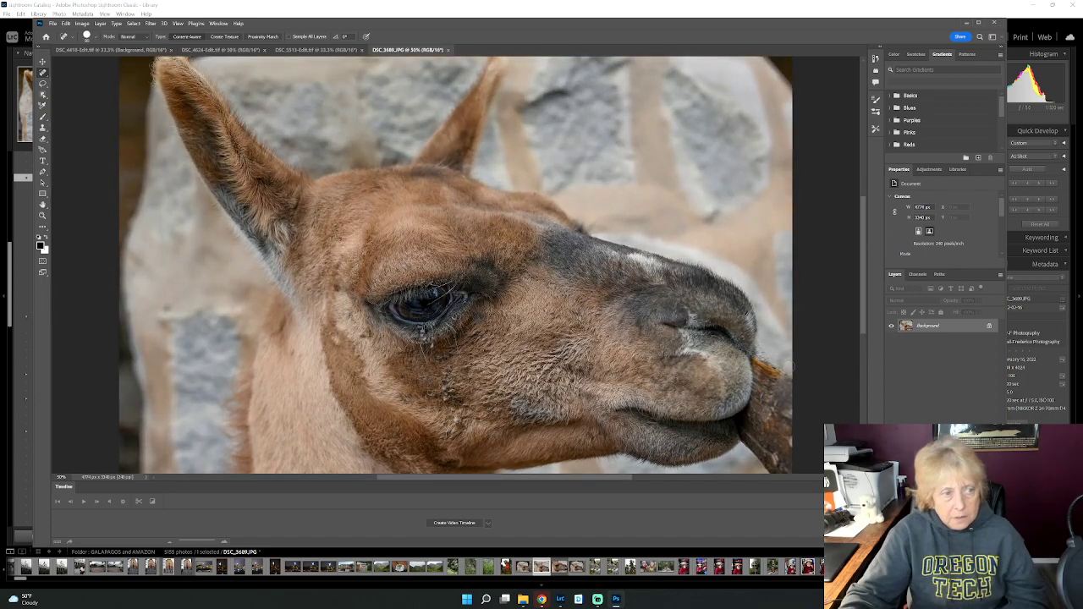
pyautogui.rightClick(43, 74)
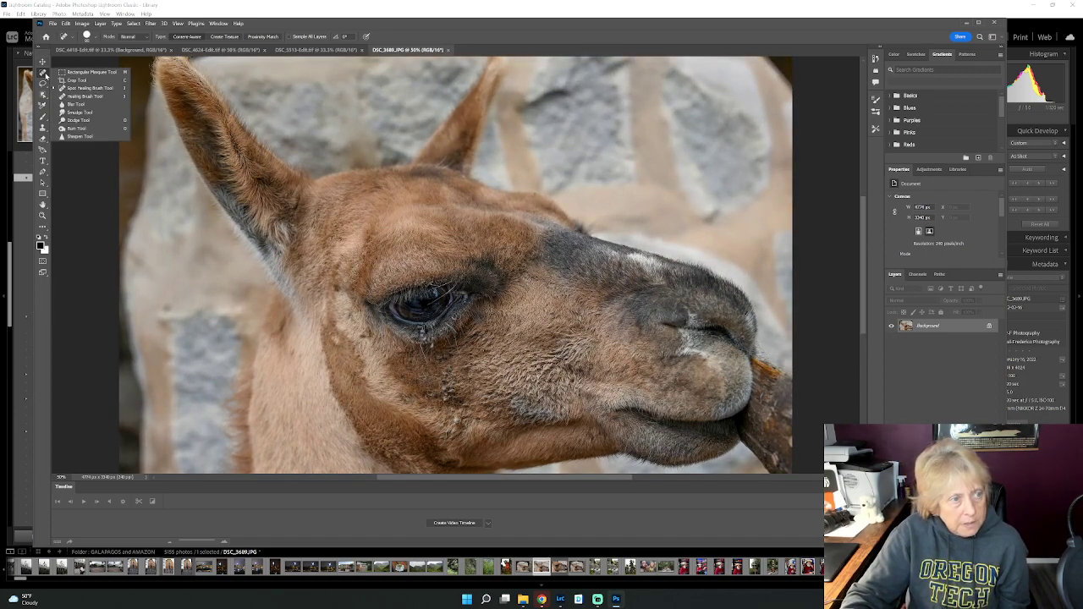
pyautogui.click(78, 120)
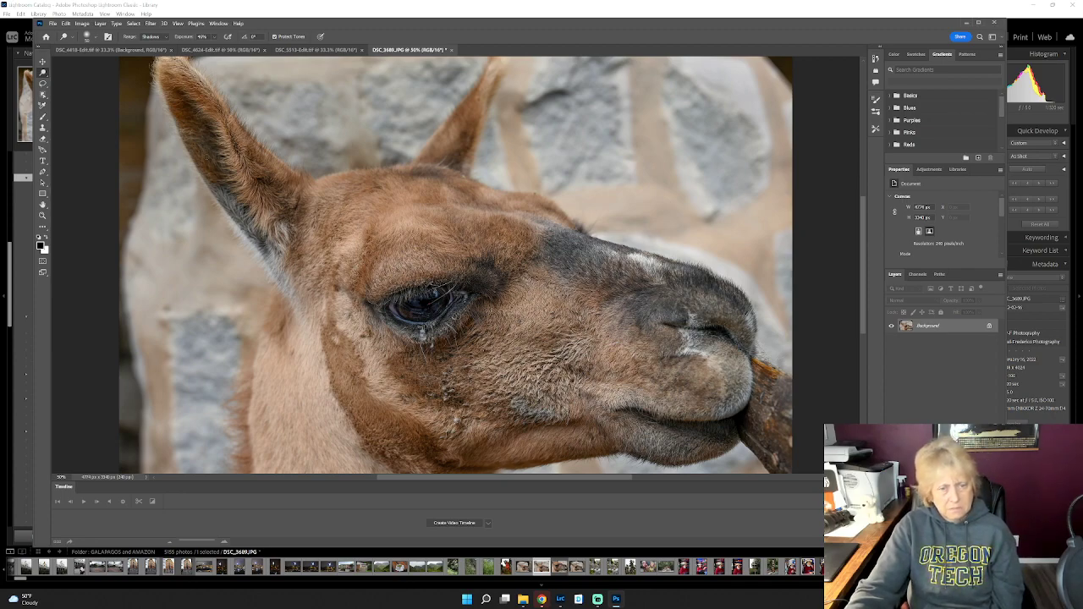
pyautogui.click(166, 39)
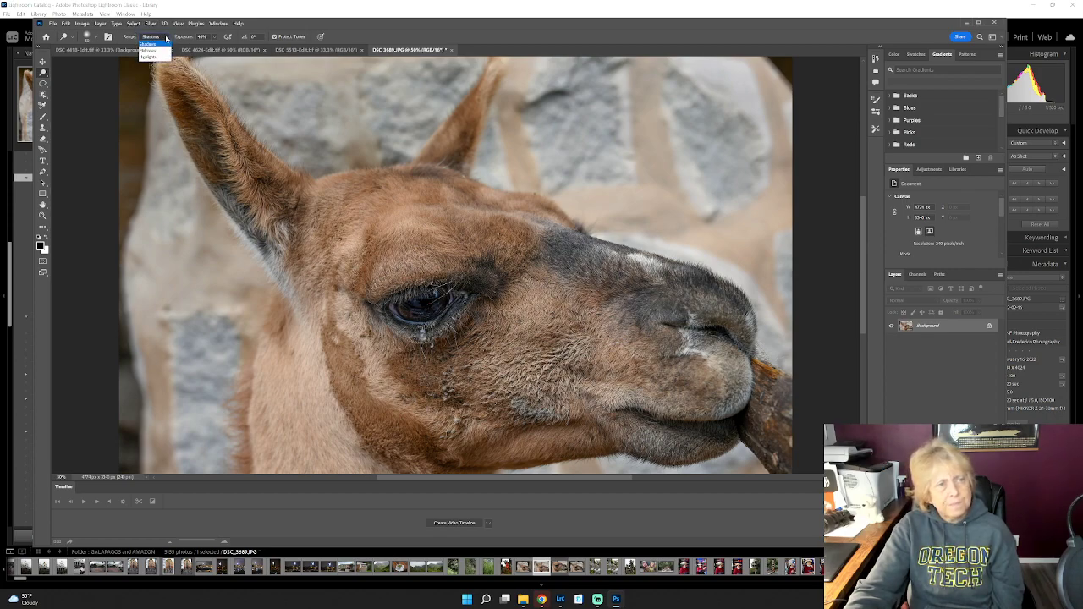
pyautogui.click(149, 57)
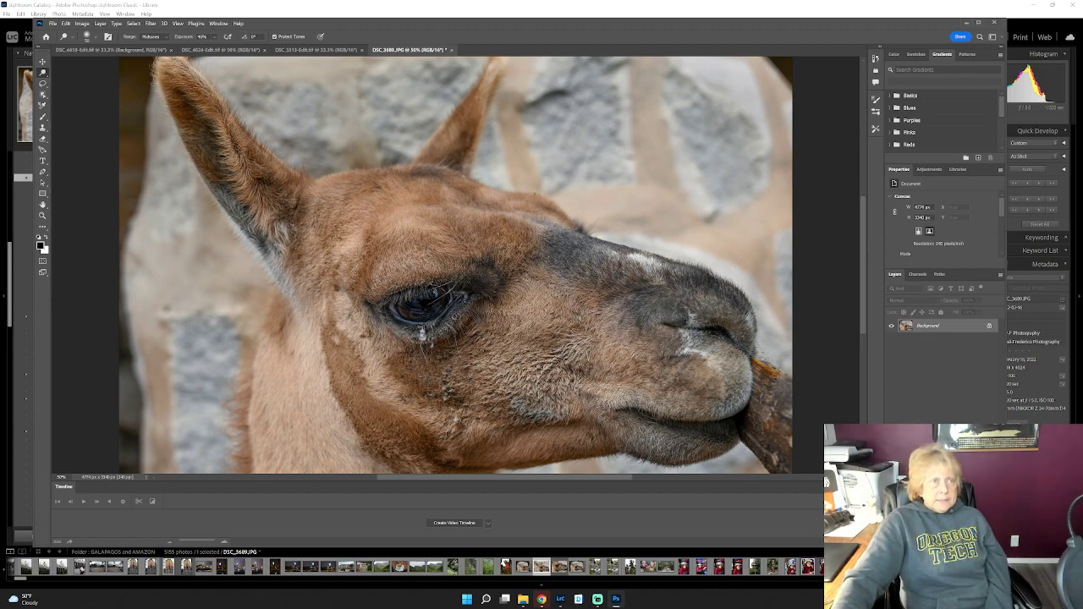
pyautogui.moveTo(219, 47); pyautogui.dragTo(226, 47)
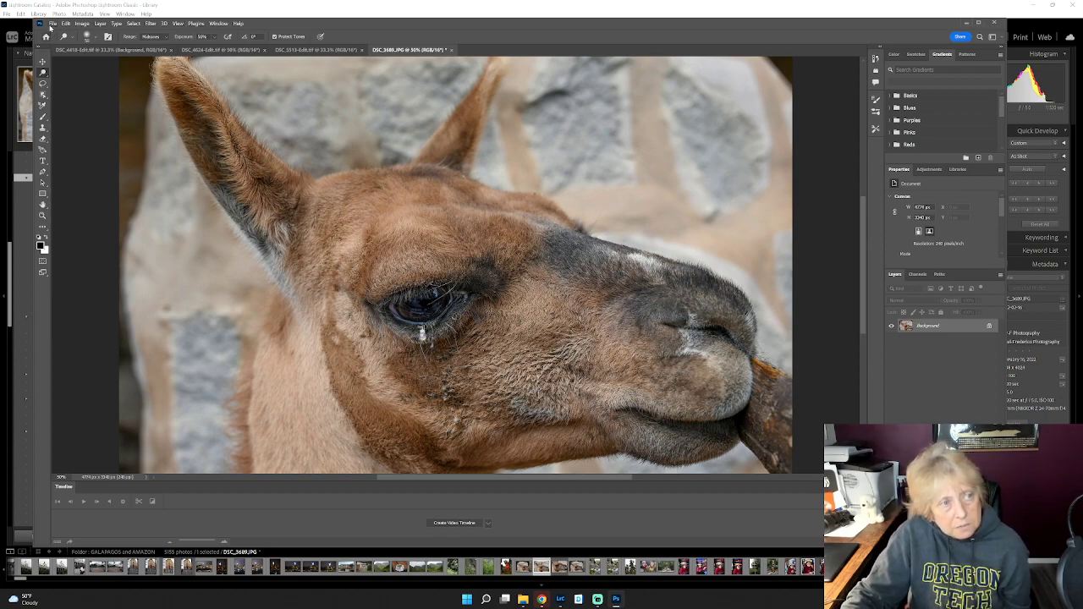
# Step: Save the llama copy as DSC_3689-Edit.tif and return to Lightroom Classic
pyautogui.click(53, 23)
pyautogui.click(63, 115)
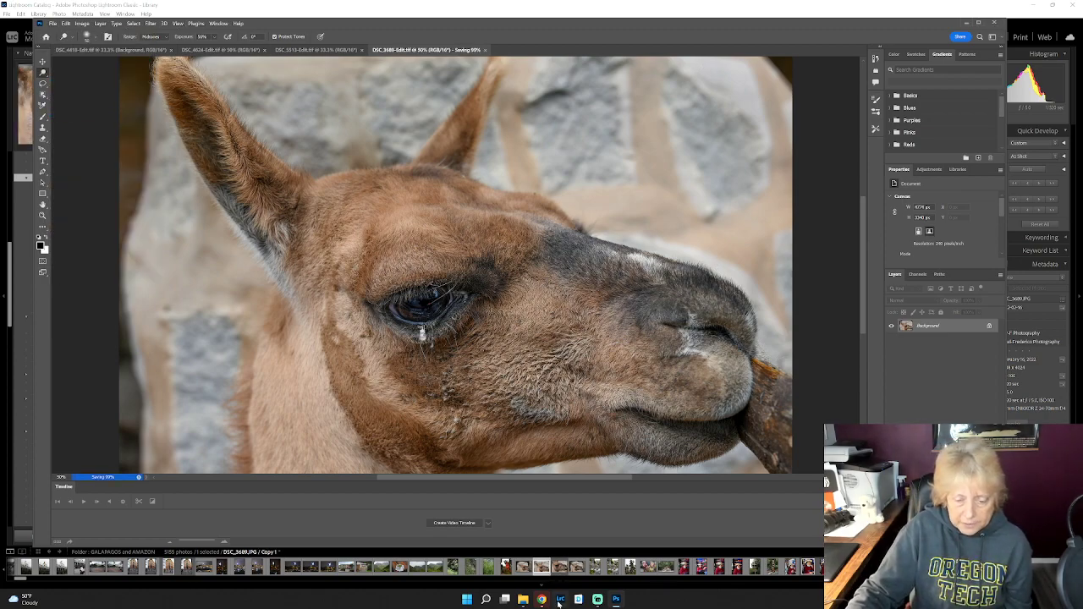
pyautogui.click(561, 599)
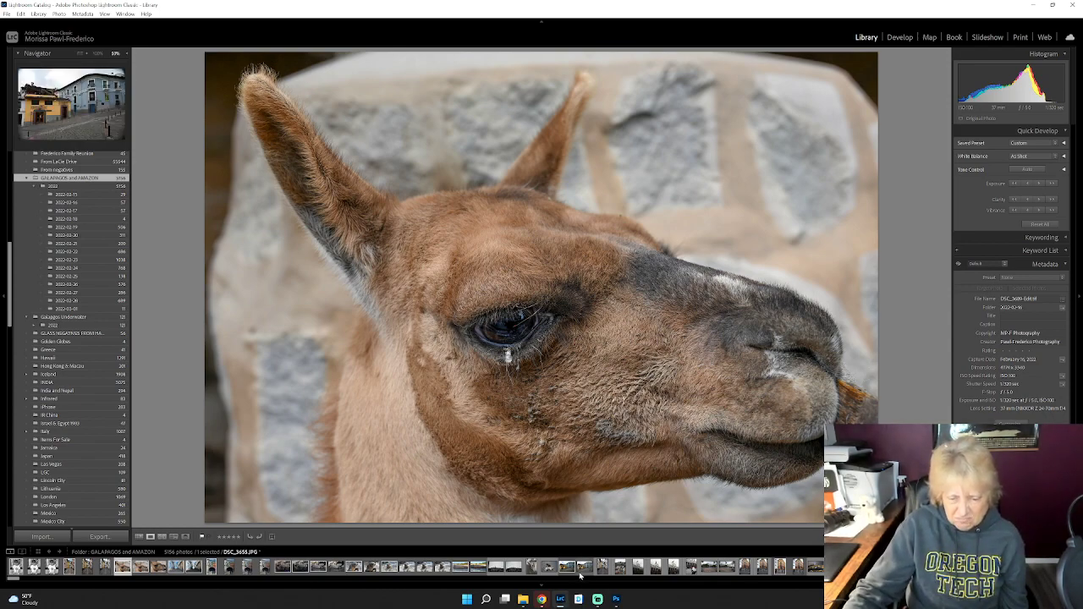
# Step: Flip between DSC_3689.JPG and DSC_3689-Edit.tif in the filmstrip, ending on the original JPG
pyautogui.moveTo(542, 599)
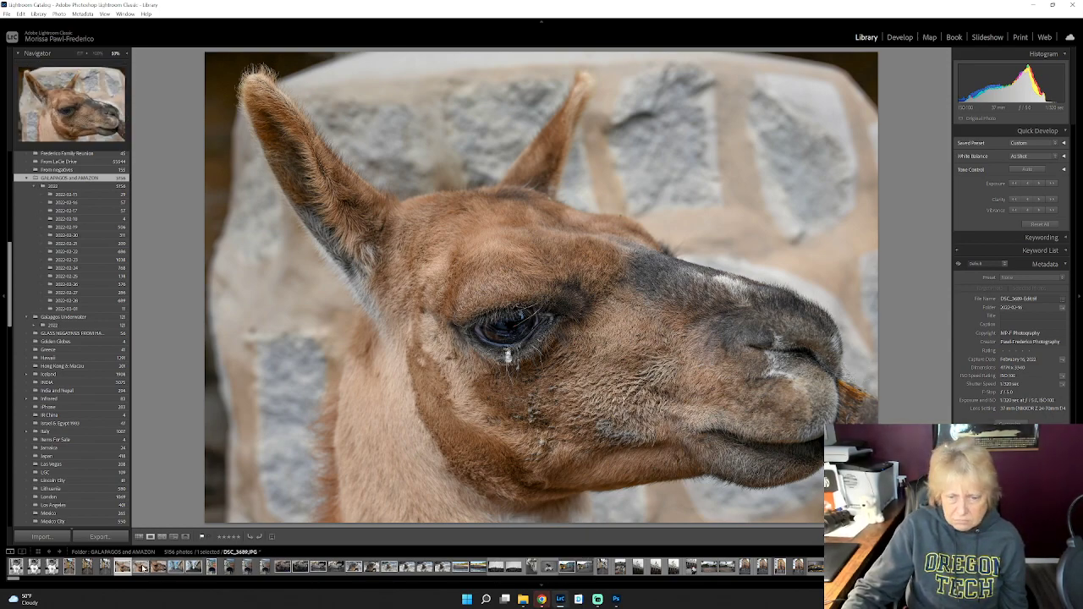
pyautogui.click(141, 566)
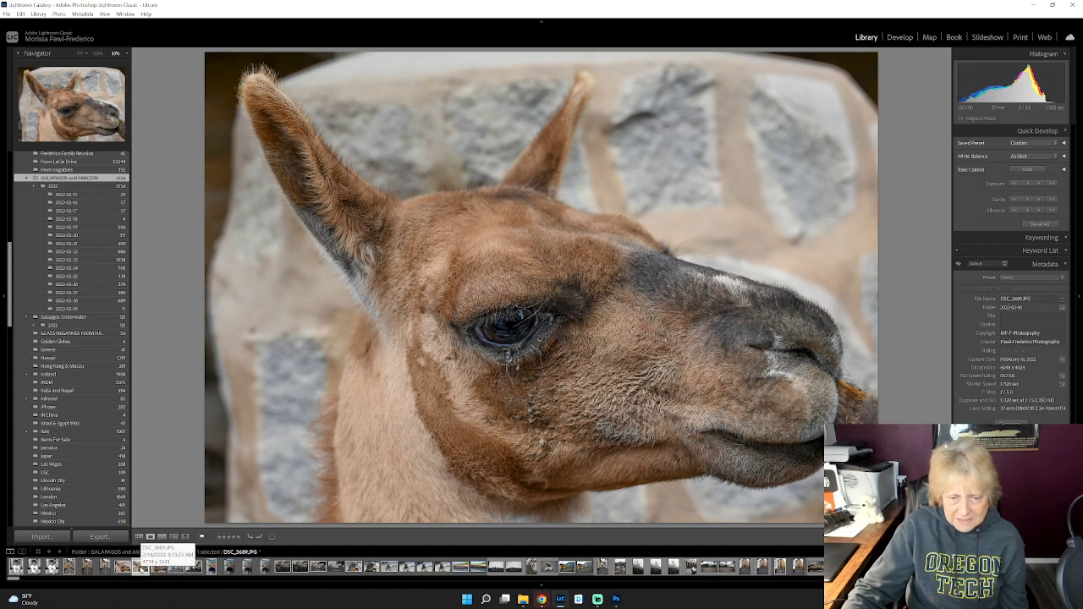
pyautogui.click(123, 572)
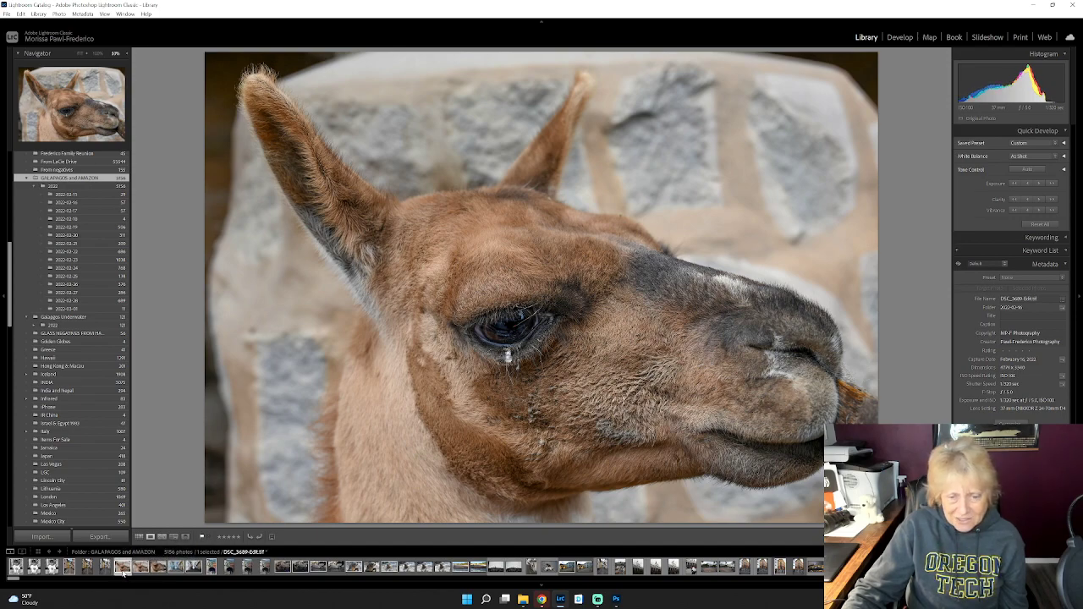
pyautogui.click(142, 567)
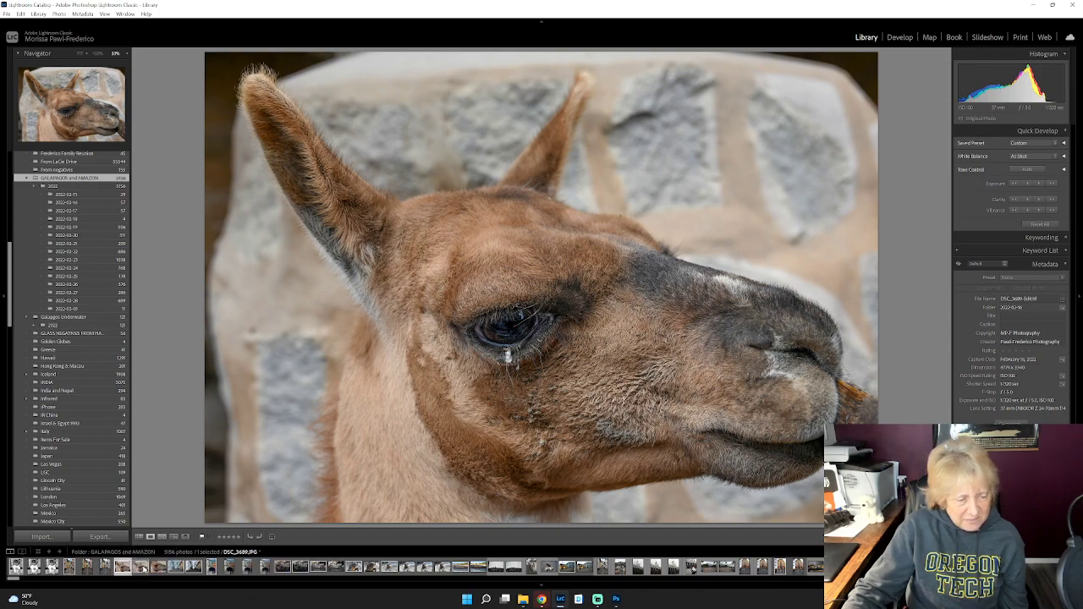
pyautogui.click(123, 571)
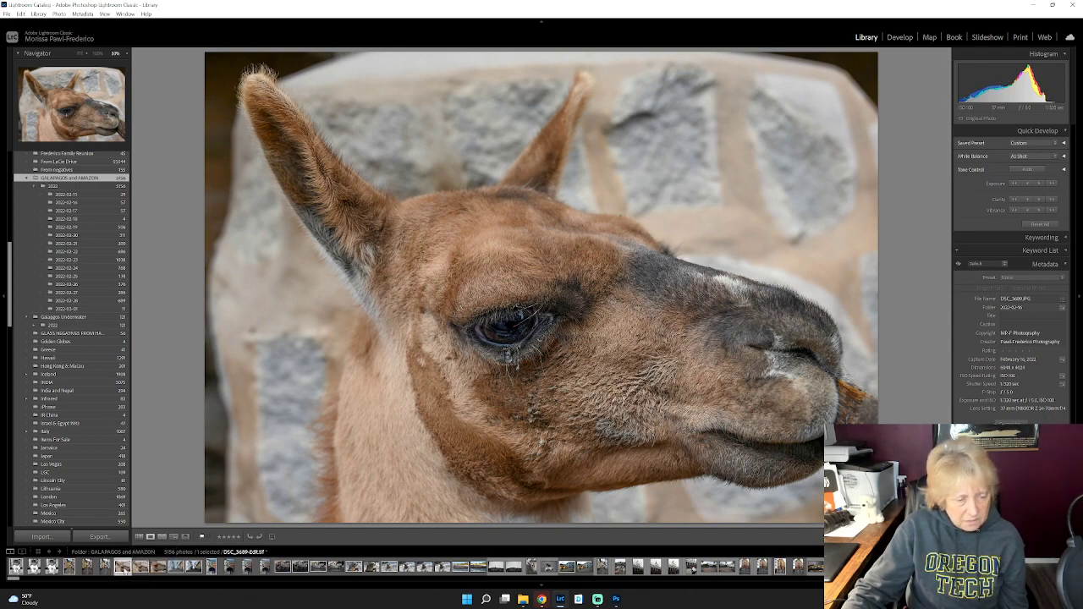
pyautogui.click(142, 569)
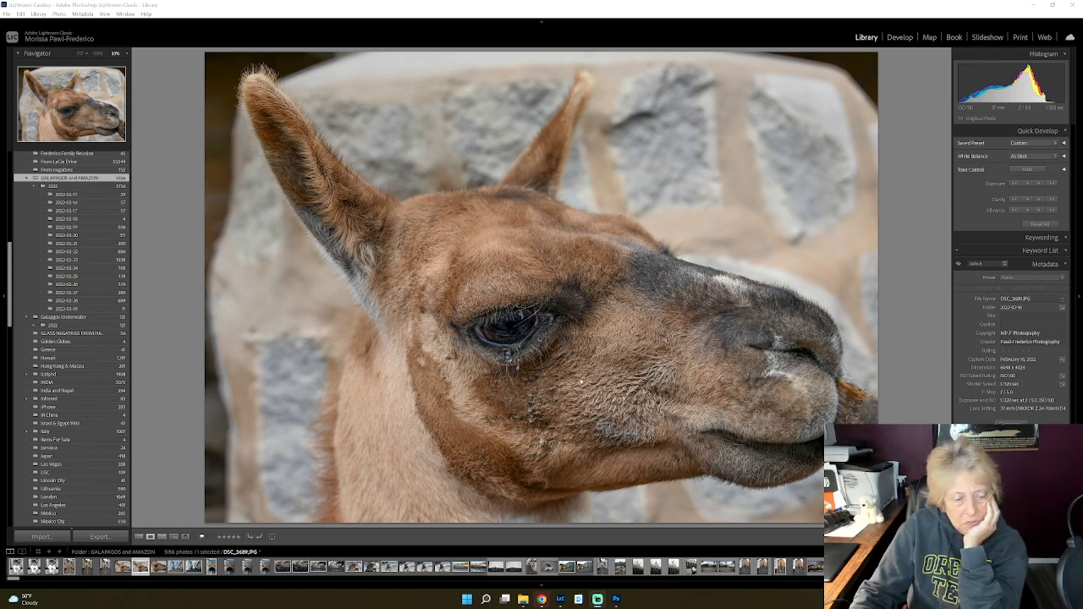
# Step: From the Grid, view the cactus, red flower and street musicians (DSC_3667-Edit.tif) photos full size
pyautogui.click(140, 537)
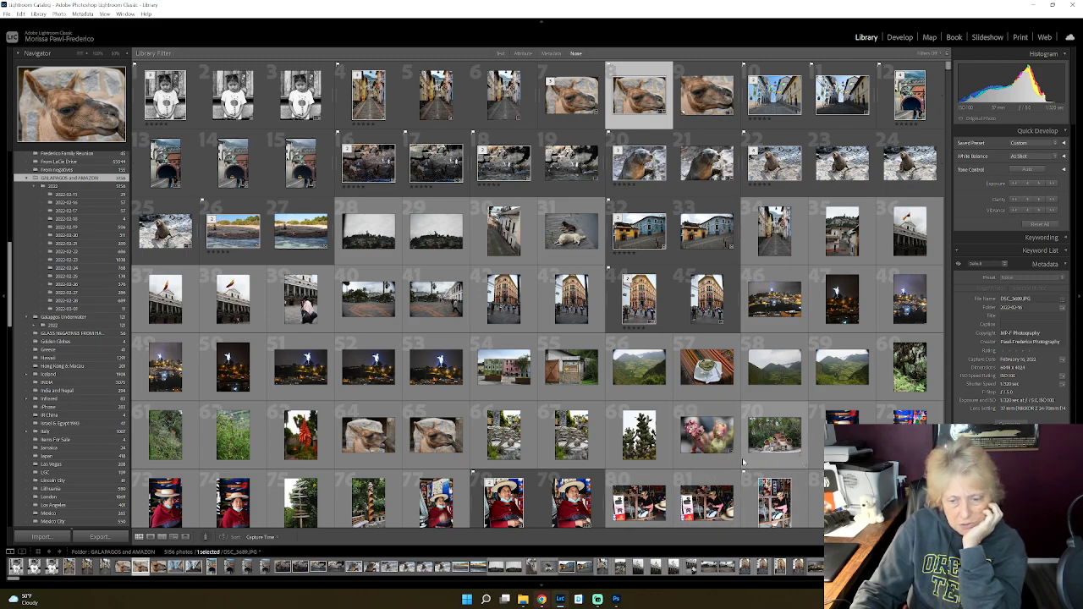
pyautogui.click(633, 442)
pyautogui.doubleClick(635, 445)
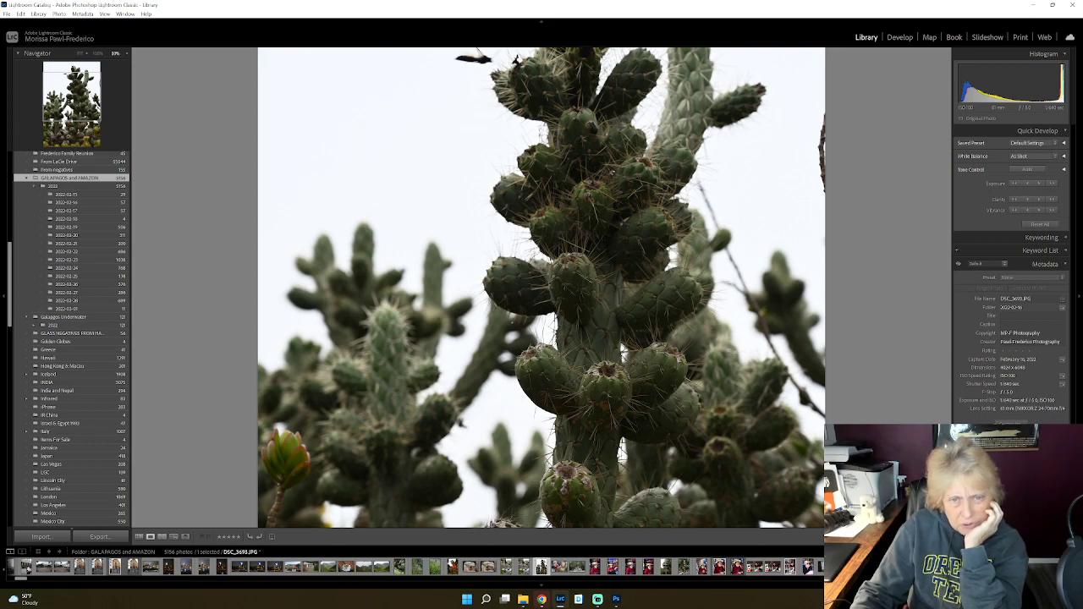
pyautogui.click(138, 537)
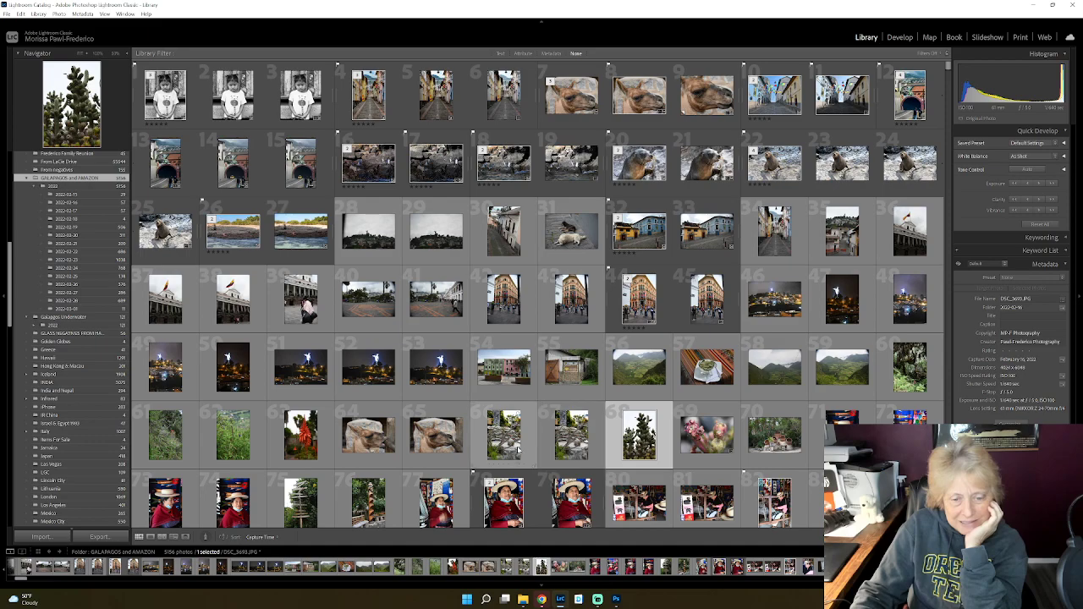
pyautogui.doubleClick(315, 459)
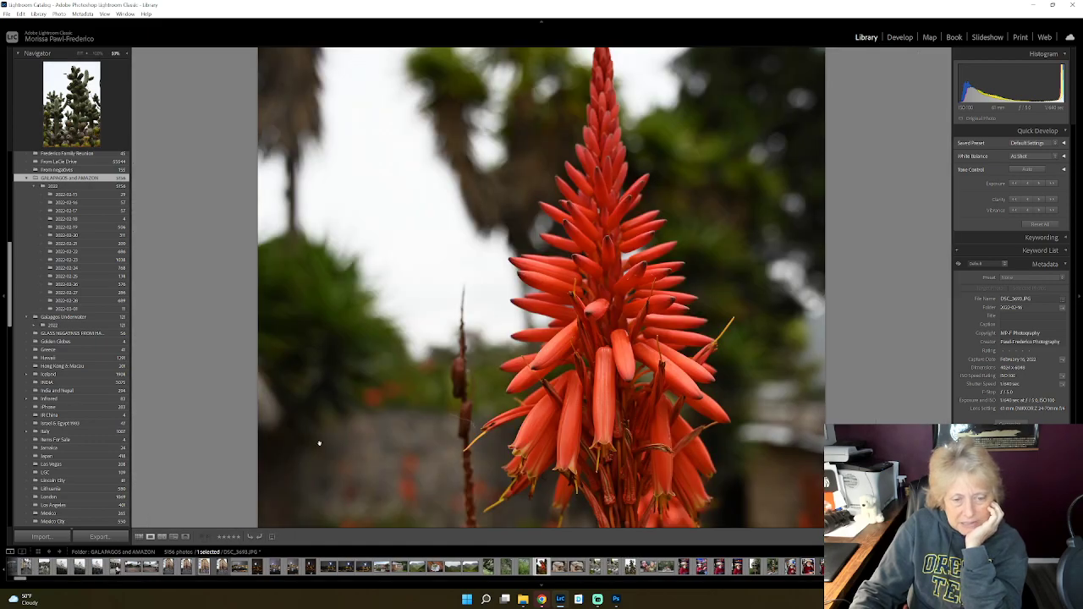
pyautogui.click(140, 537)
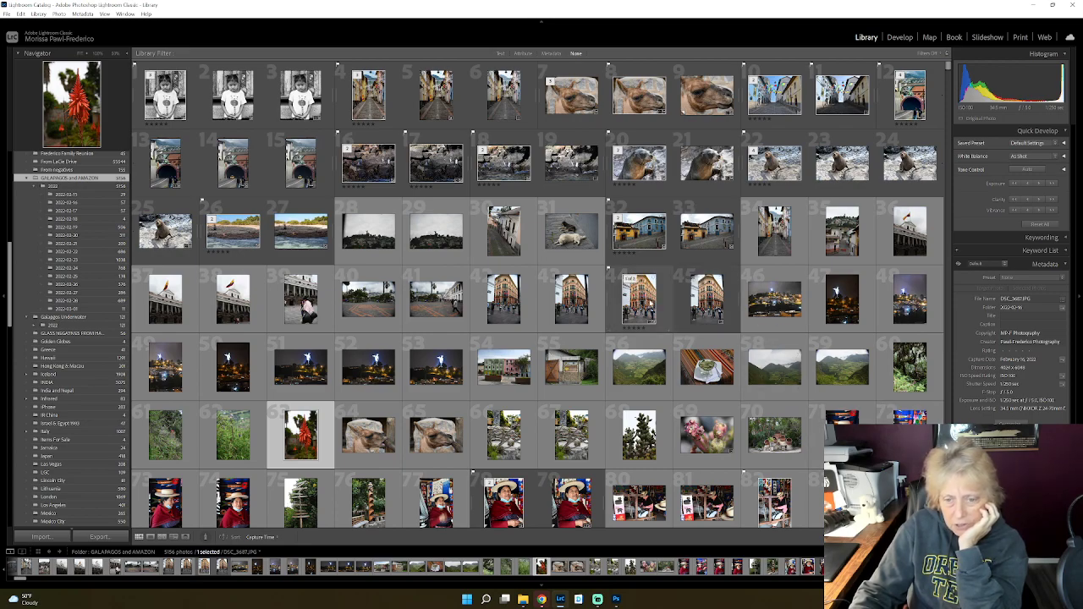
pyautogui.doubleClick(638, 298)
pyautogui.scroll(-5, 847, 374)
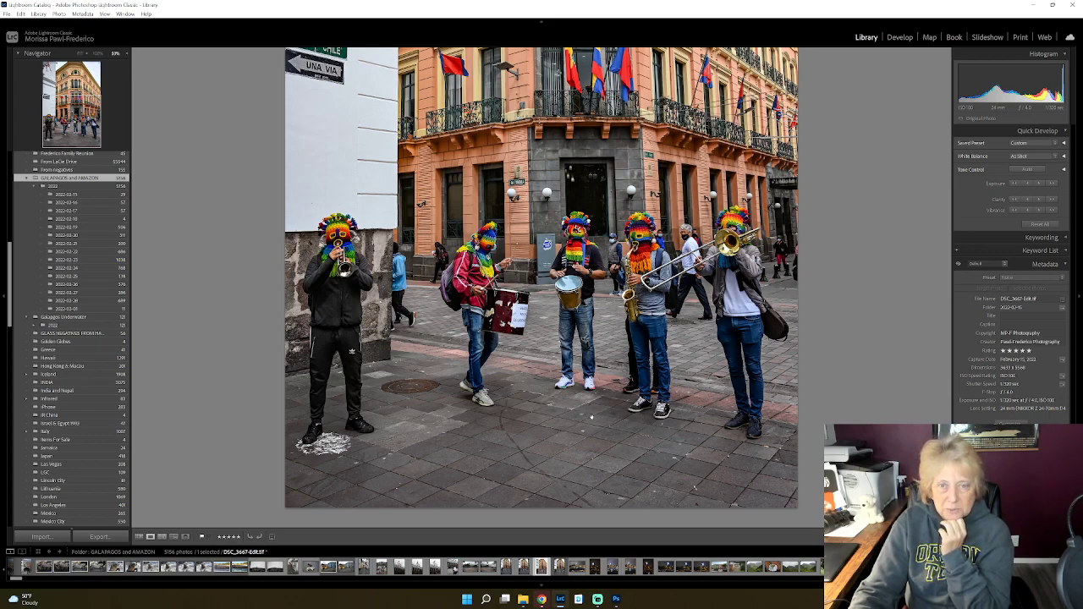
# Step: Return to the Grid and scroll down to the market women, valley and statue thumbnails
pyautogui.click(139, 536)
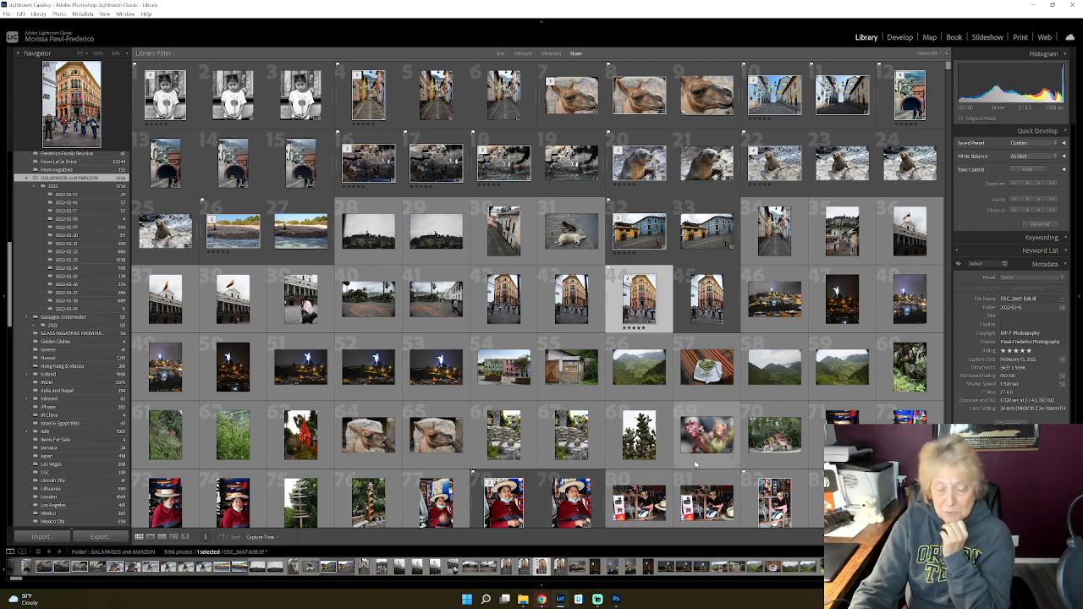
pyautogui.scroll(-3, 696, 463)
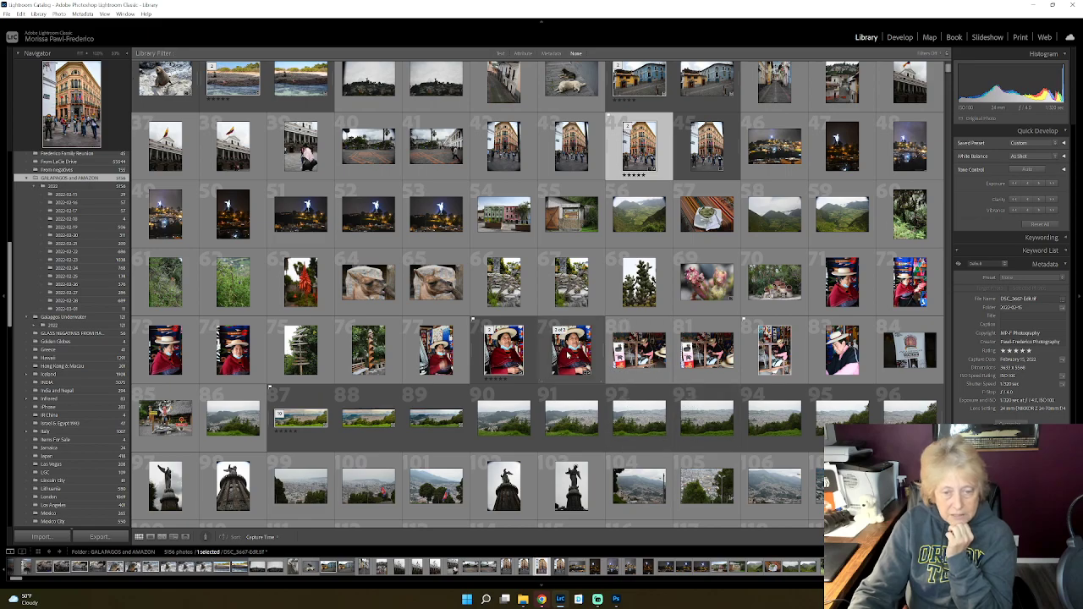
# Step: Open the portrait DSC_3705-Edit.tif and pan the zoomed view up to the woman's face and hat
pyautogui.doubleClick(503, 353)
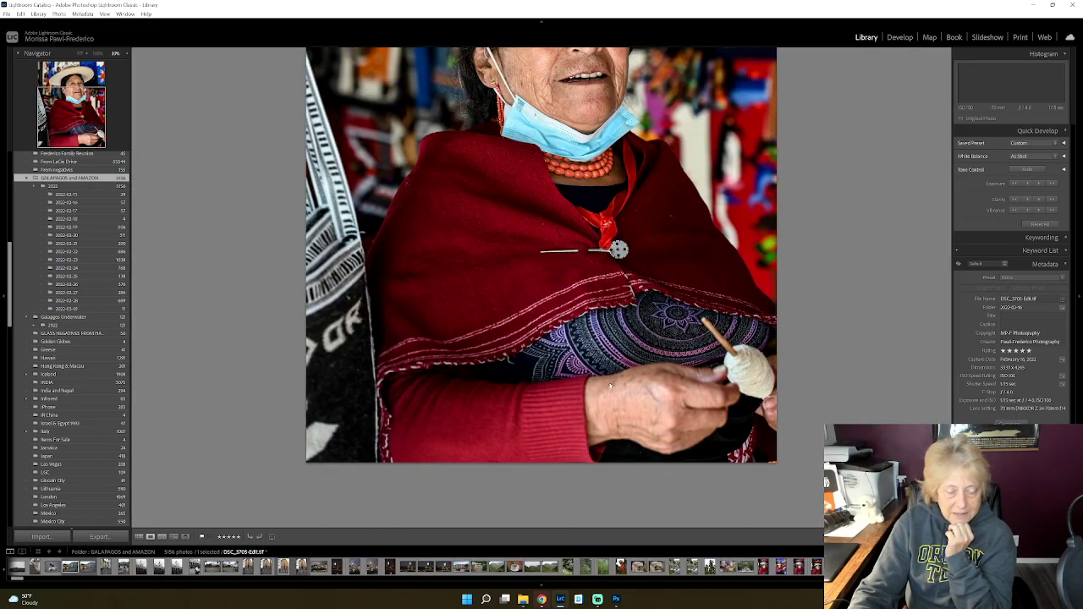
pyautogui.scroll(2, 720, 375)
pyautogui.scroll(5, 721, 374)
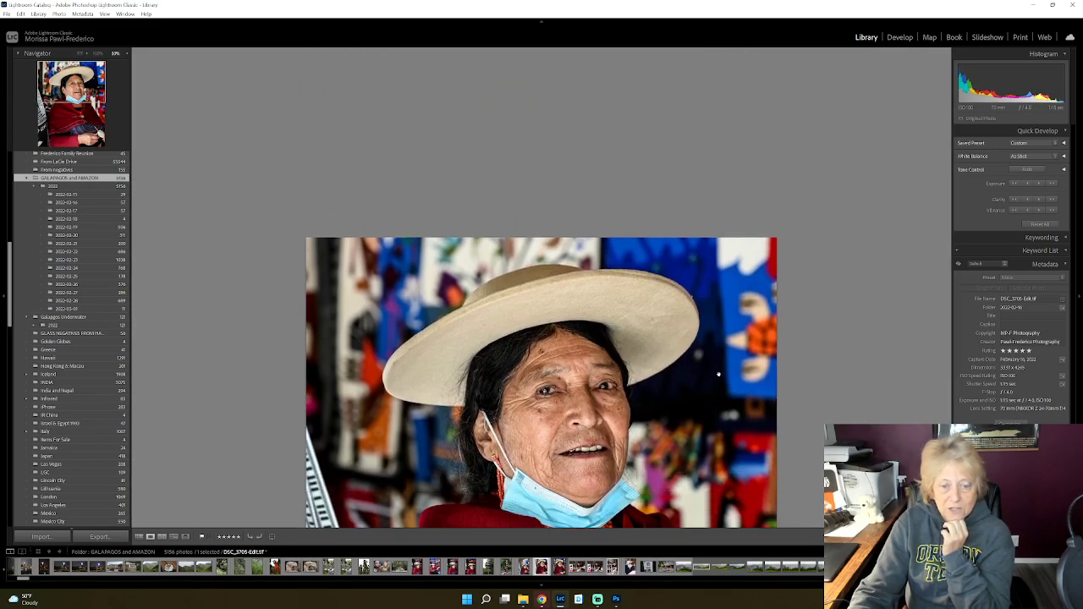
pyautogui.scroll(-1, 812, 376)
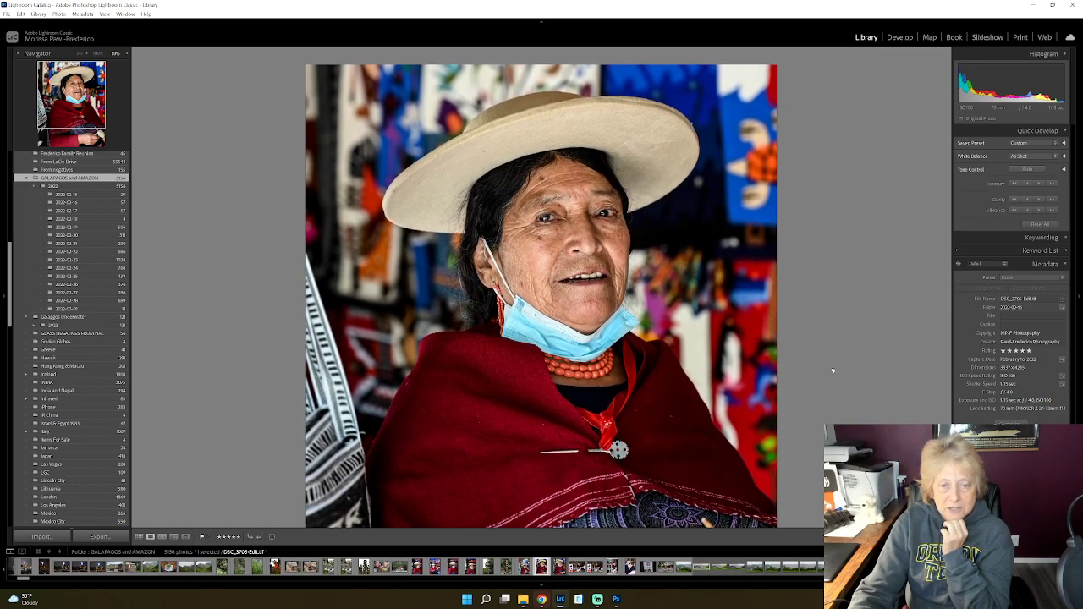
pyautogui.scroll(-1, 838, 374)
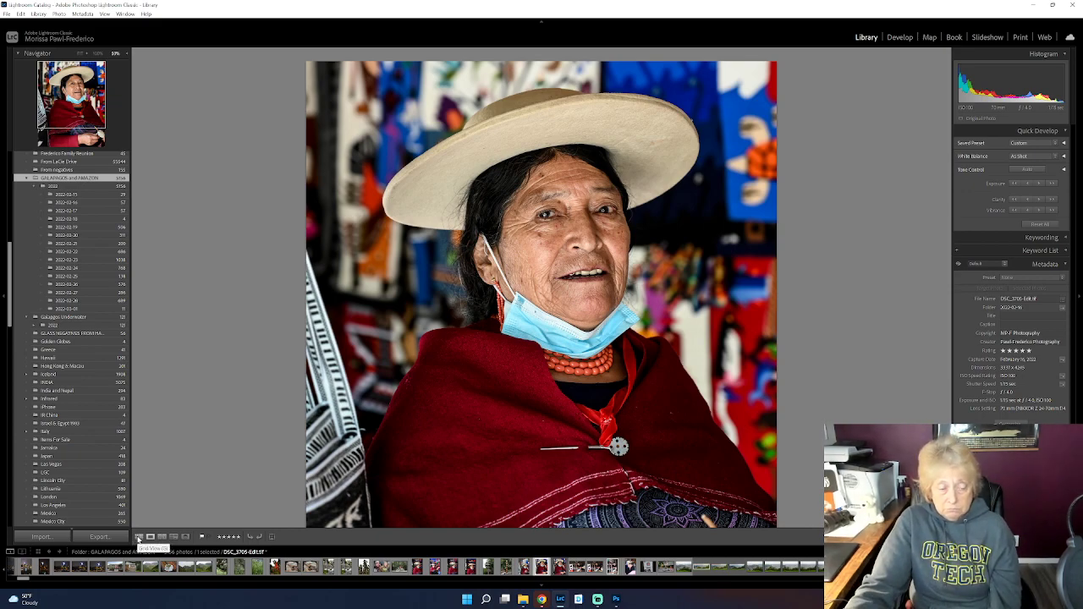
# Step: Preview the man-in-the-hat portrait, then show the weaver-at-the-loom photo full size
pyautogui.click(138, 538)
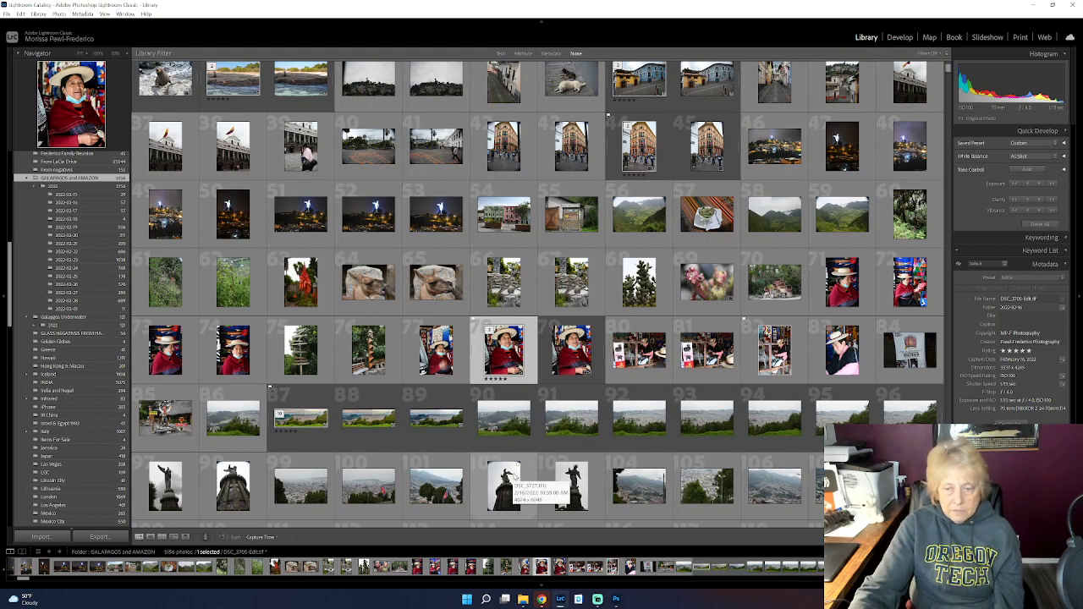
pyautogui.doubleClick(833, 351)
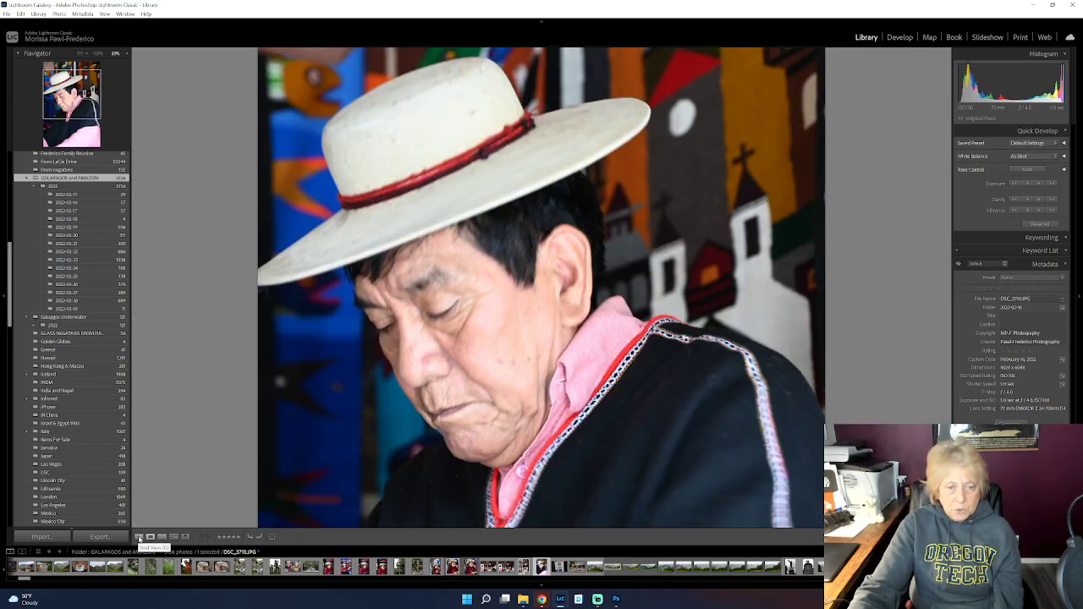
pyautogui.click(140, 538)
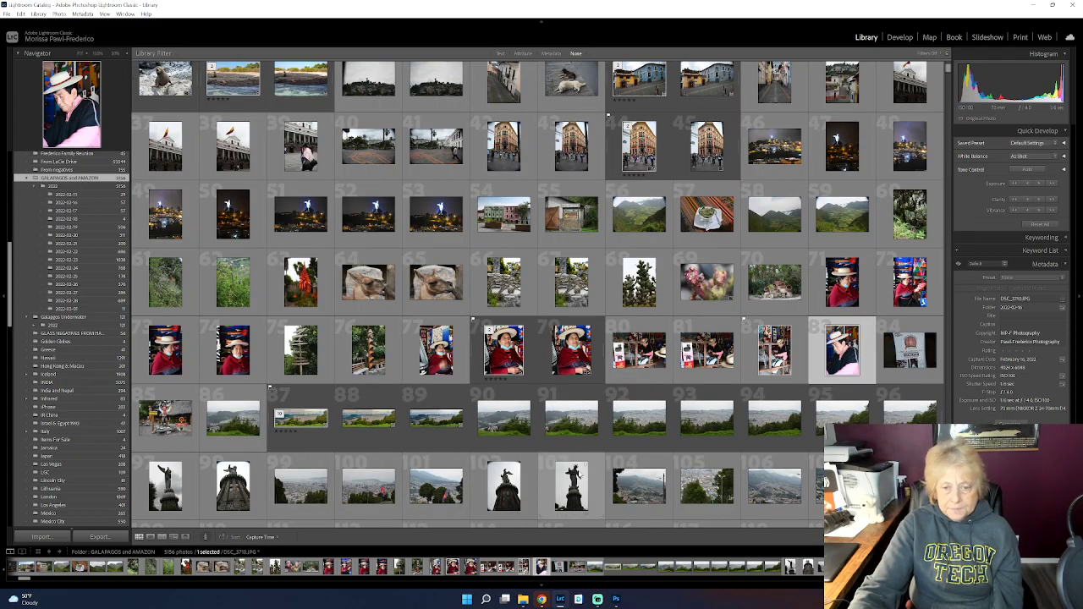
pyautogui.doubleClick(648, 357)
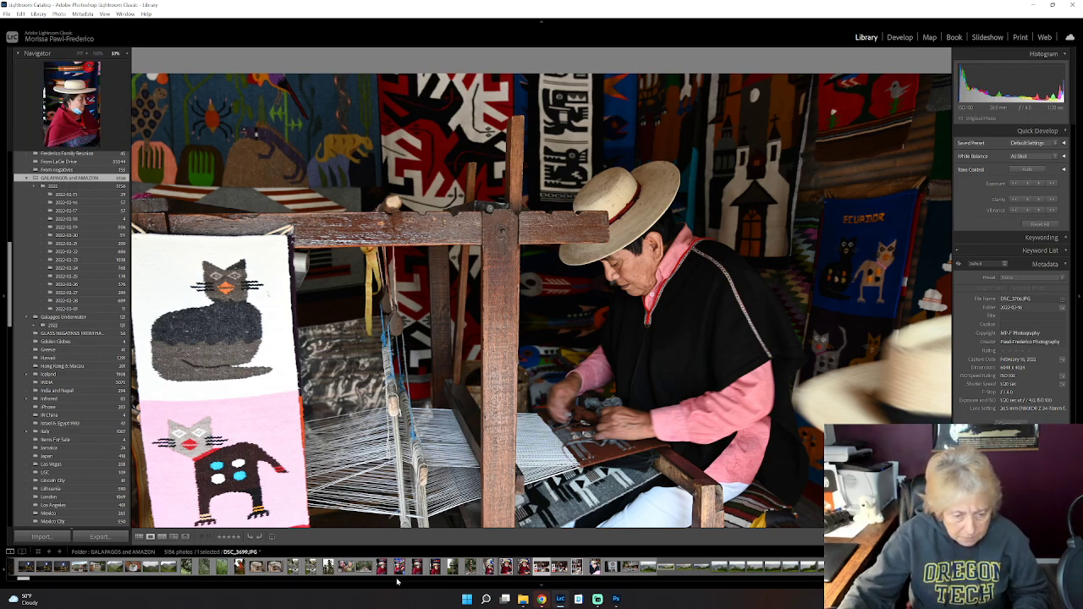
pyautogui.moveTo(542, 599)
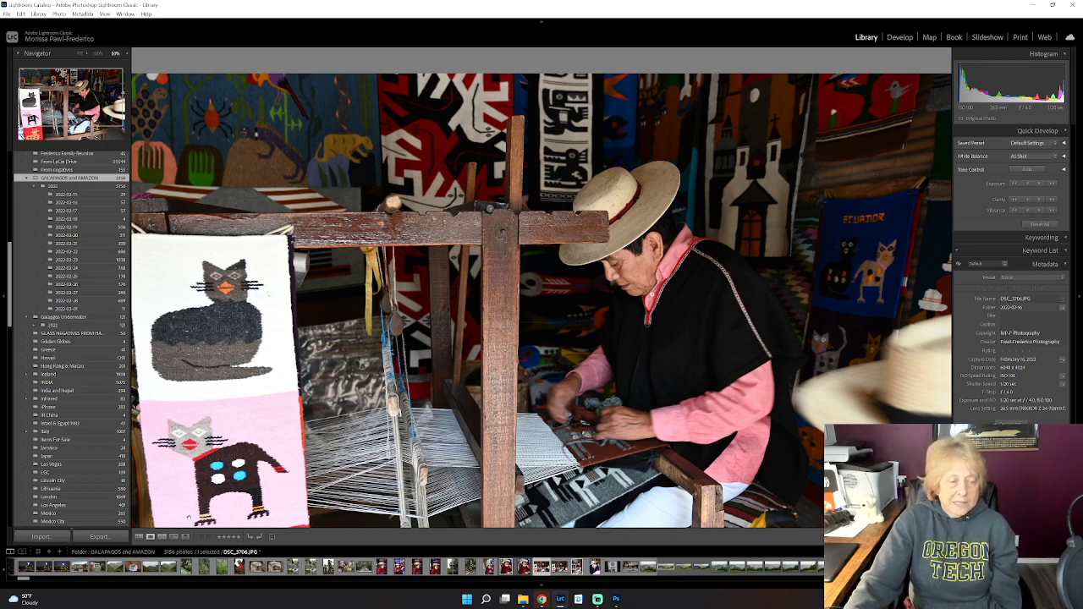
# Step: Open the weaver-at-the-loom photo full size and step through the next three photos
pyautogui.click(139, 536)
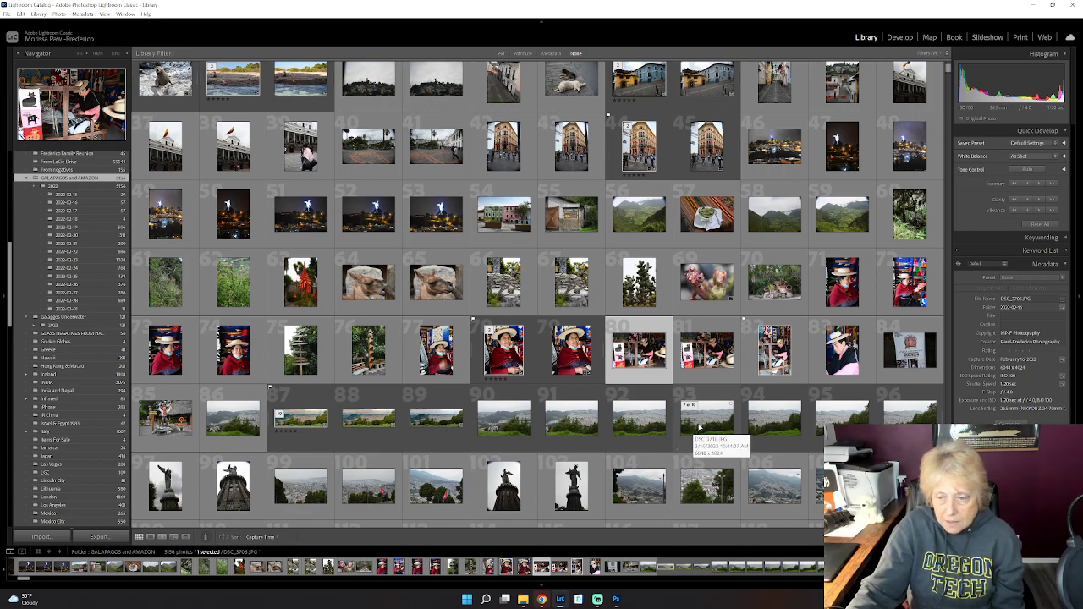
pyautogui.doubleClick(711, 358)
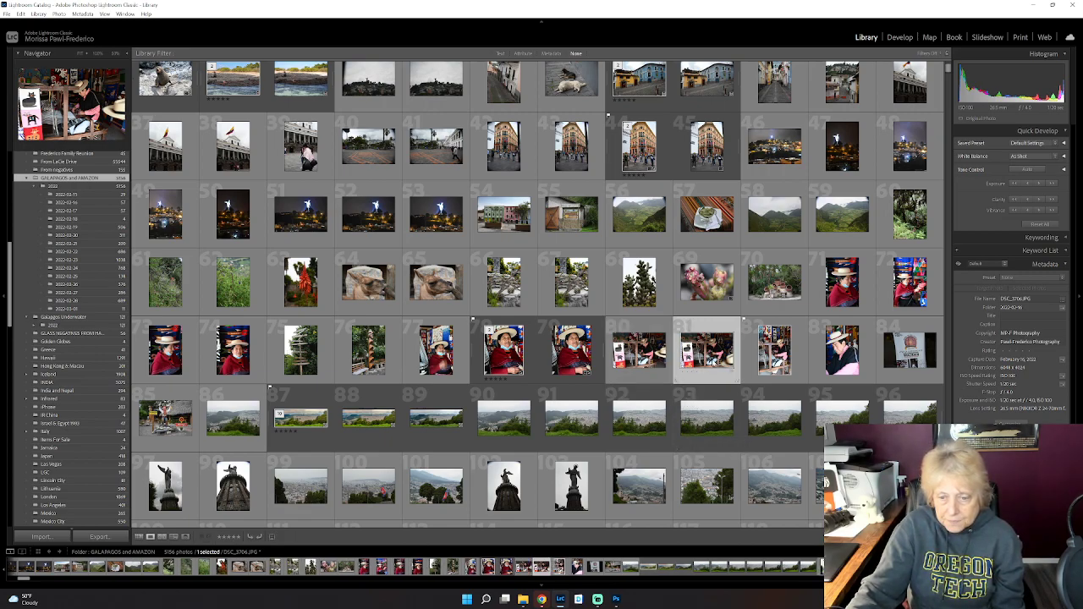
pyautogui.press('Right')
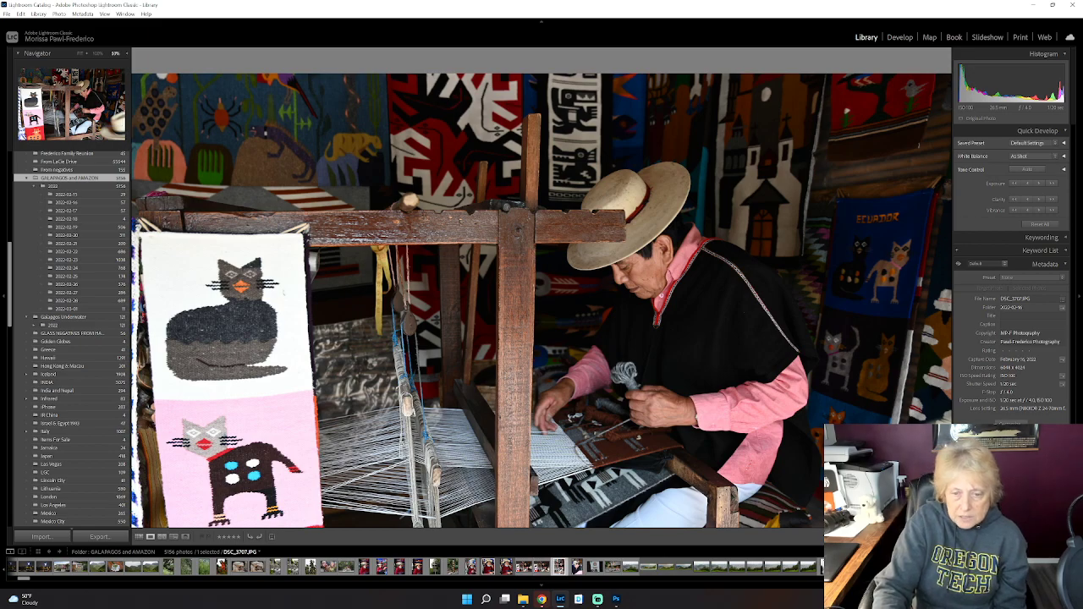
pyautogui.press('Right')
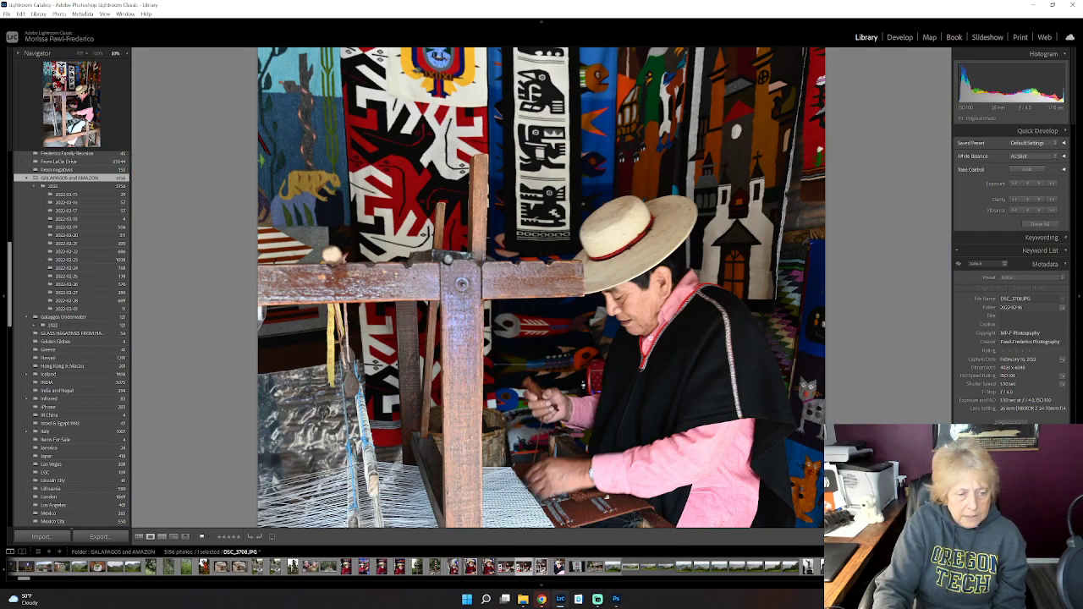
pyautogui.press('Right')
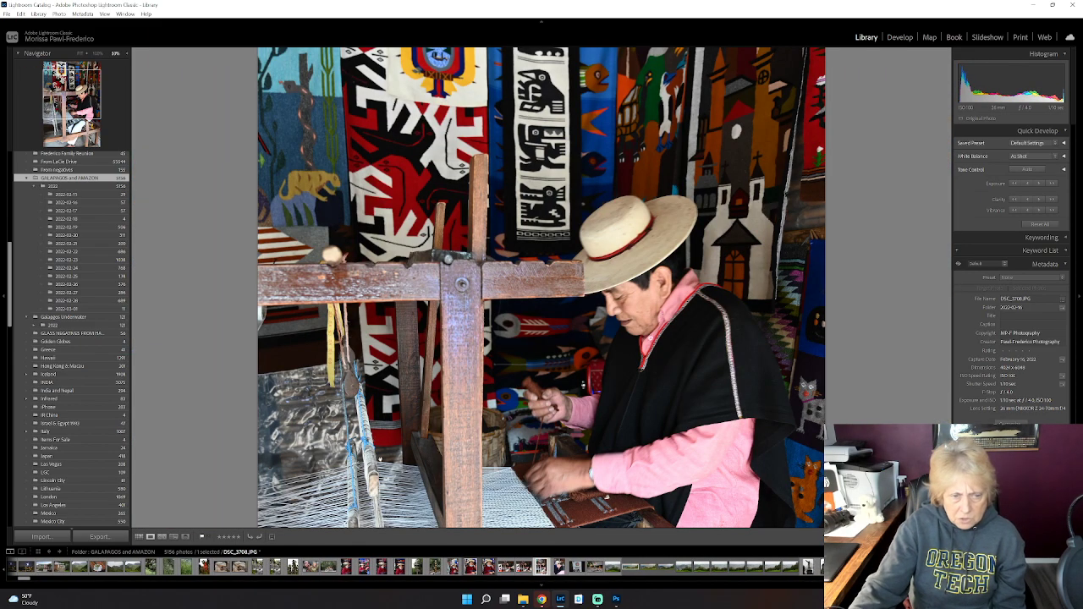
# Step: Preview the other weaver photo and the Ecuador statue, then open the panorama DSC_3775-Pano-Edit
pyautogui.click(138, 537)
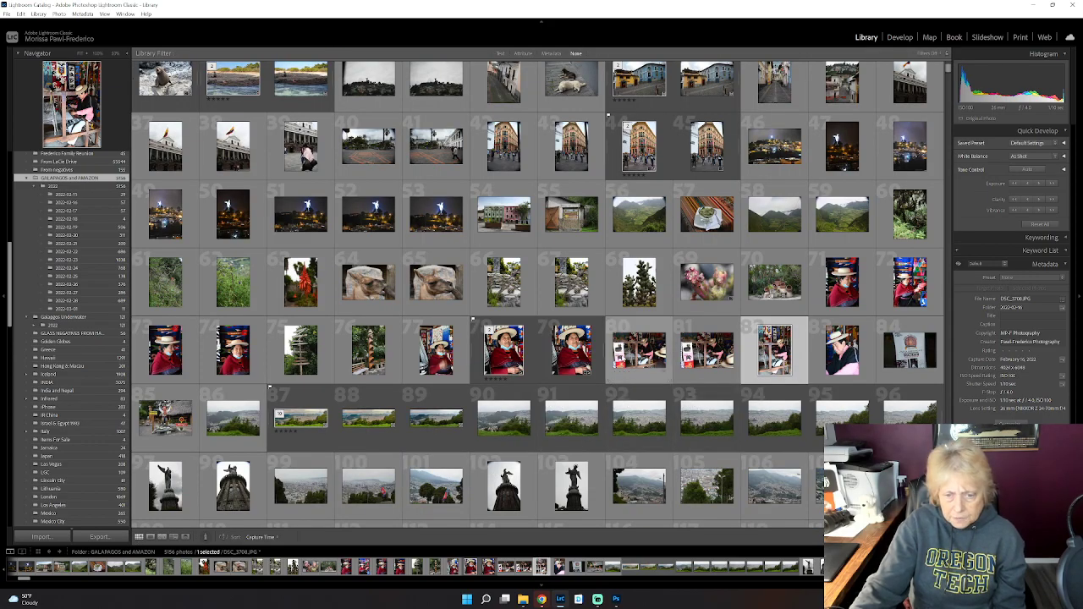
pyautogui.doubleClick(620, 356)
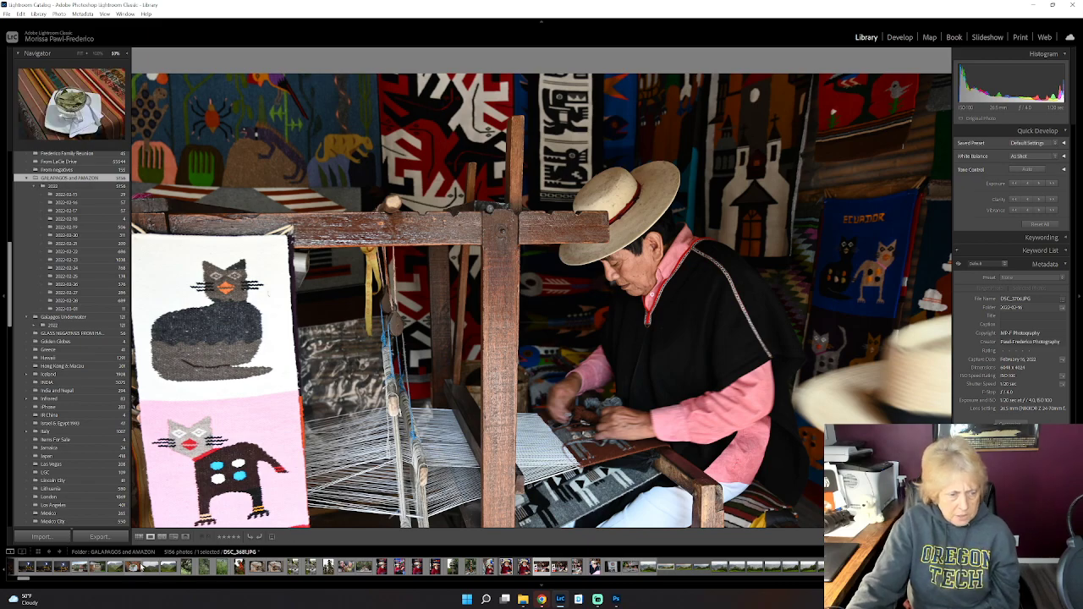
pyautogui.click(139, 536)
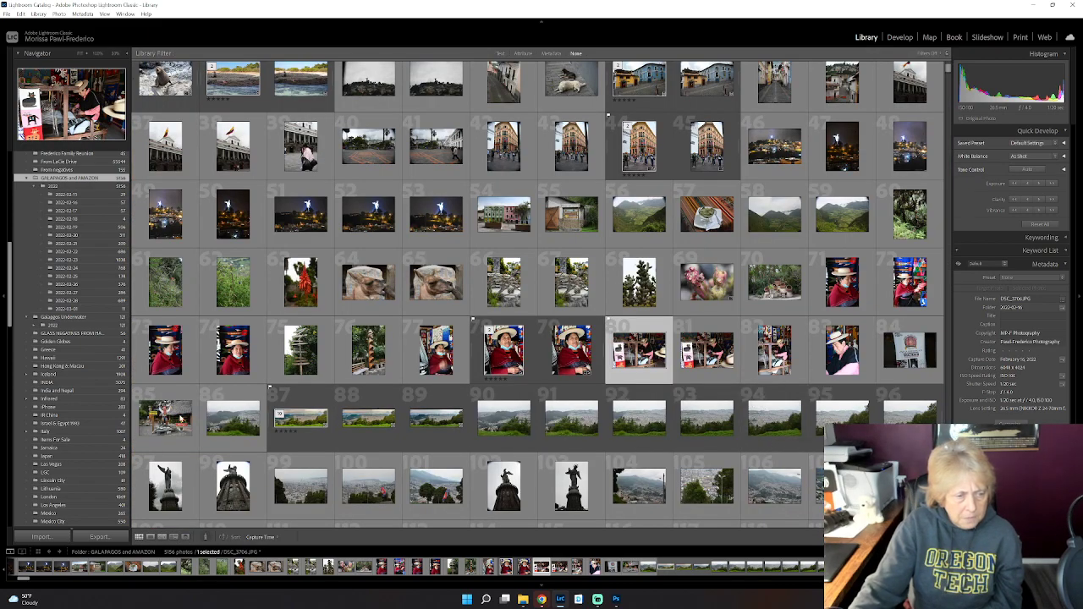
pyautogui.doubleClick(165, 417)
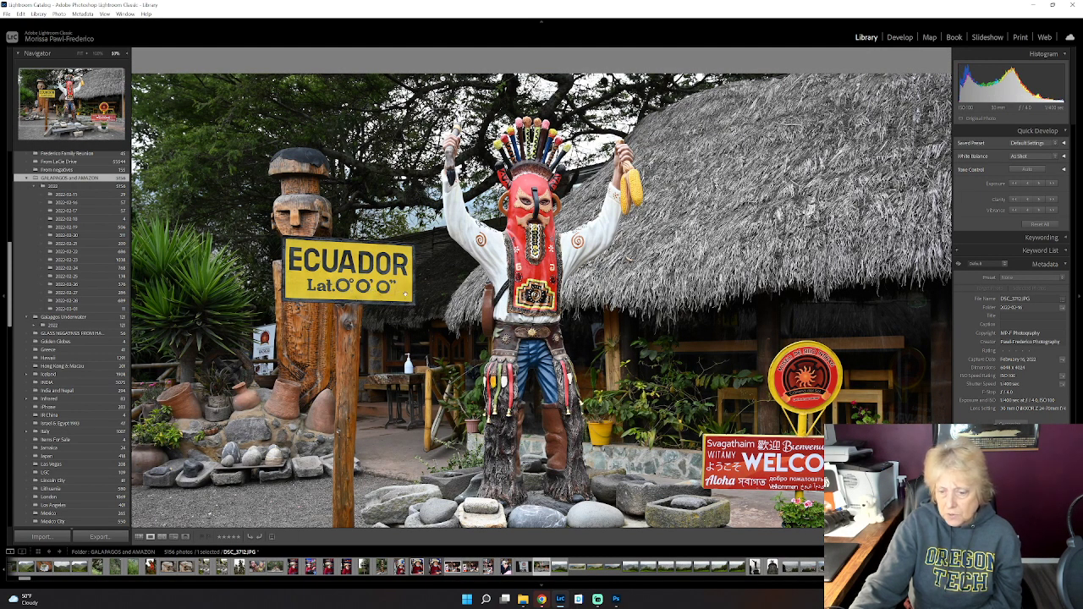
pyautogui.click(139, 537)
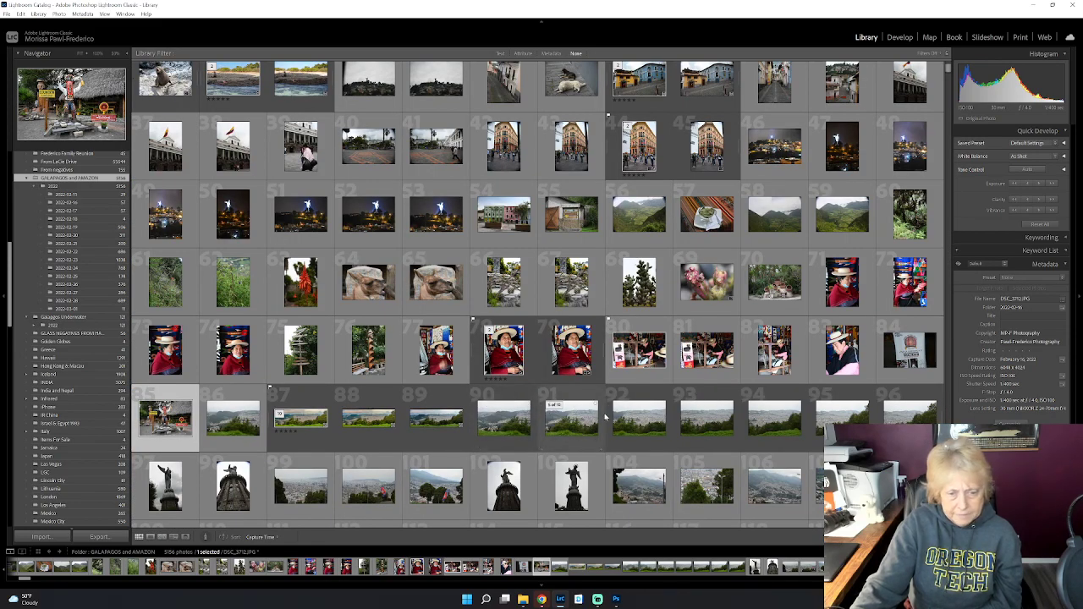
pyautogui.doubleClick(301, 418)
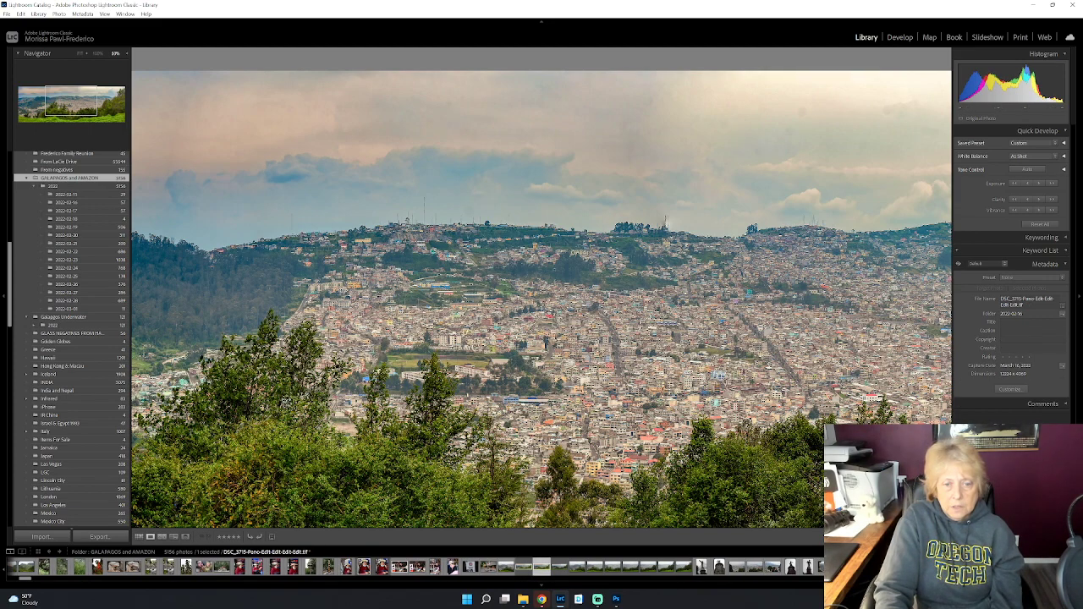
# Step: Compare the less-edited panorama versions and source frames from DSC_3715, ending on the five-star panorama
pyautogui.press('Right')
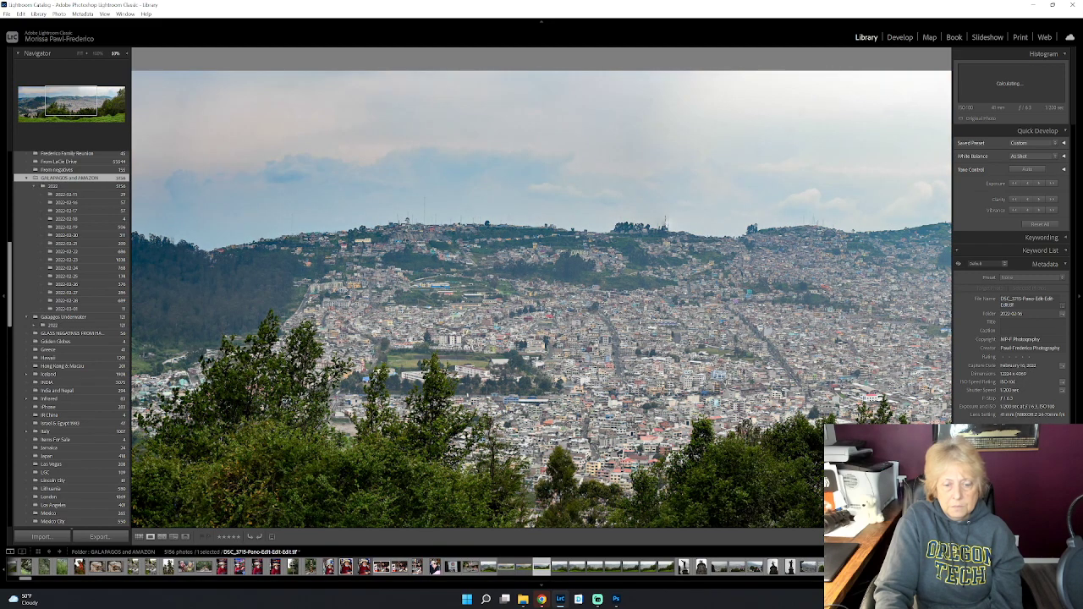
pyautogui.press('Left')
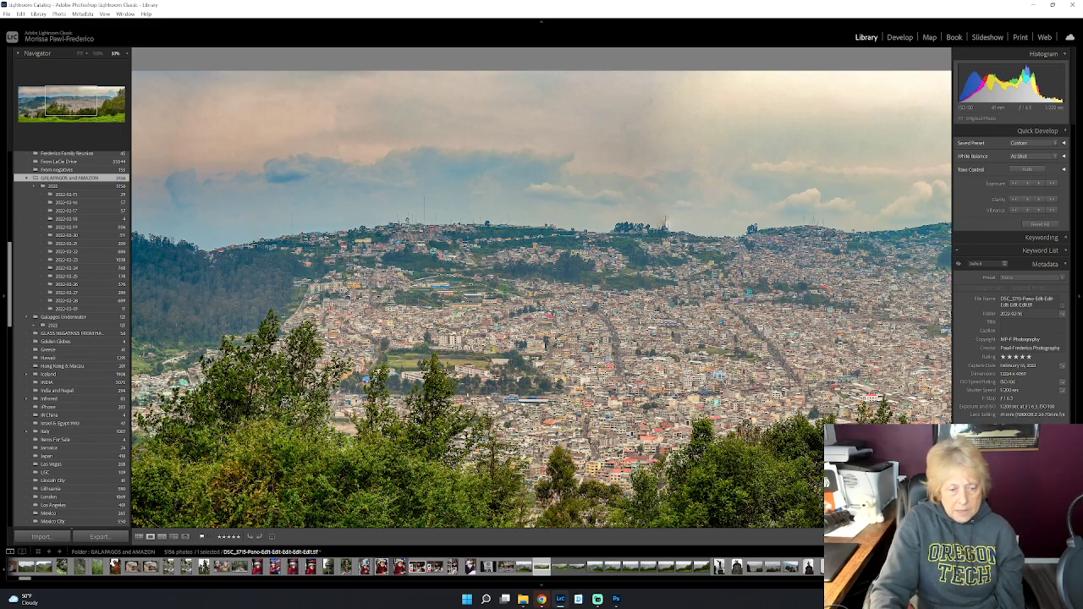
pyautogui.press('Right')
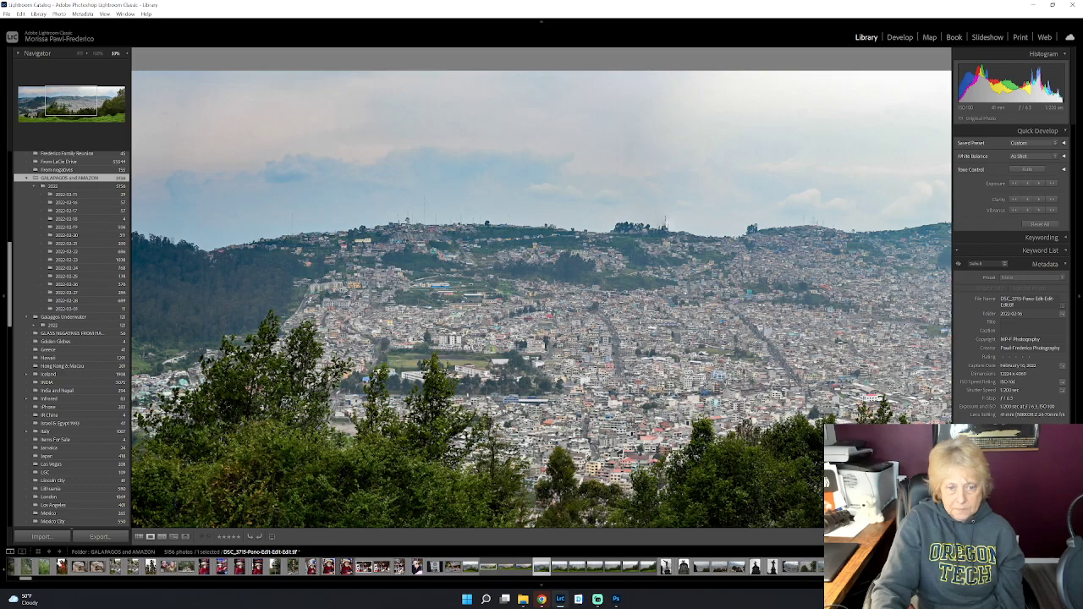
pyautogui.press('Right')
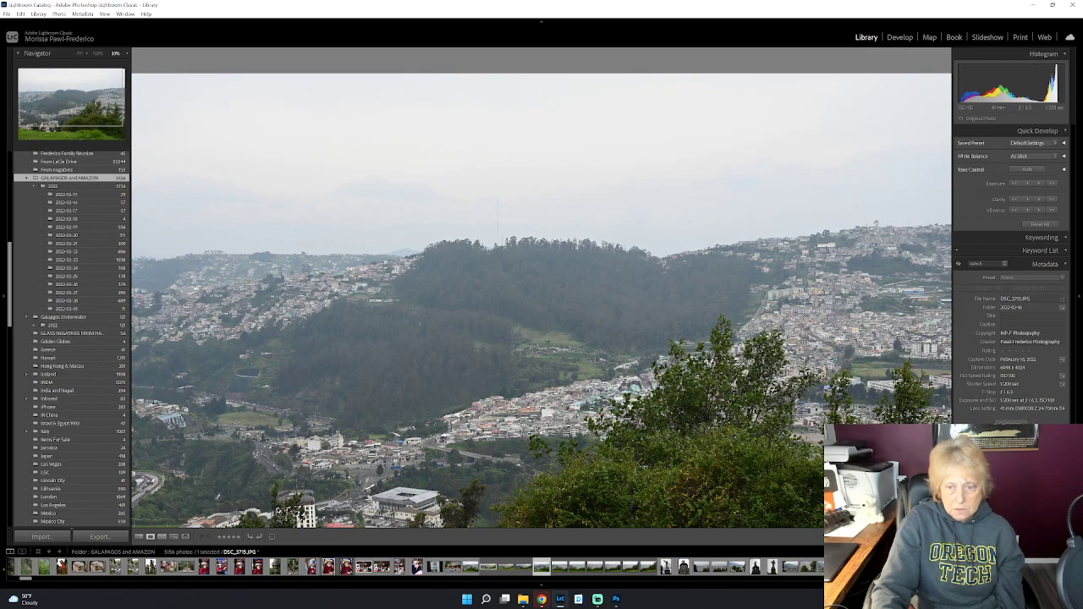
pyautogui.press('Right')
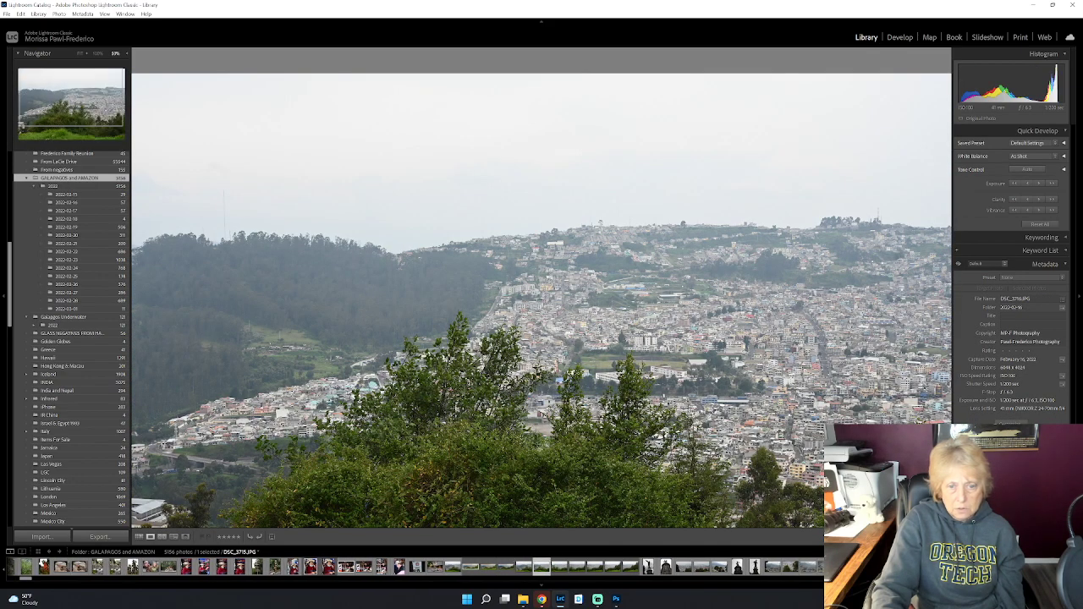
pyautogui.press('Right')
pyautogui.press('Right')
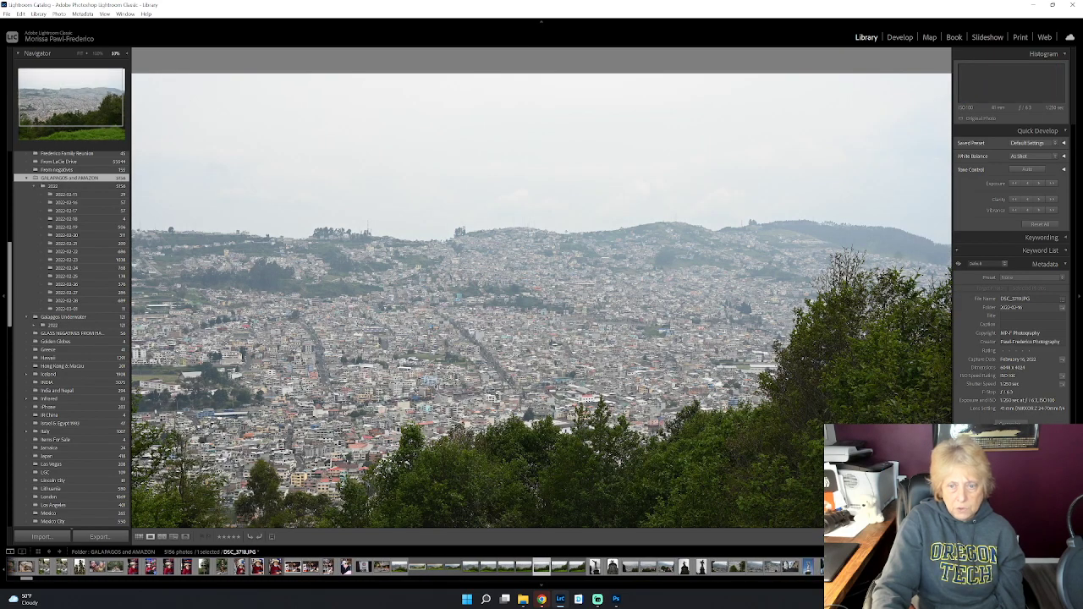
pyautogui.press('Right')
pyautogui.click(376, 569)
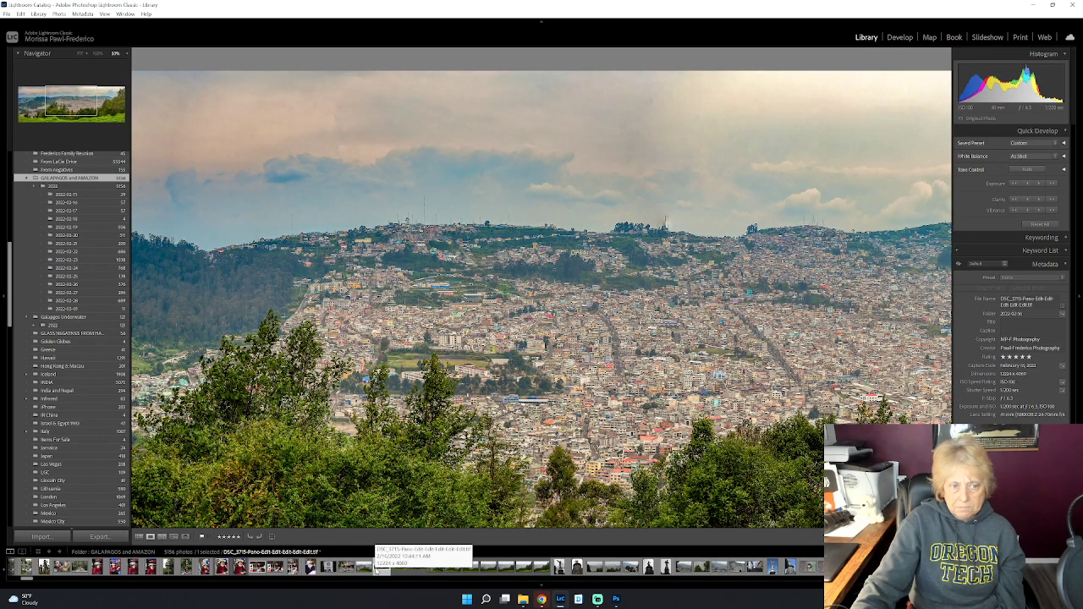
# Step: Preview the statue photos DSC_3722, the statue with flag, and DSC_3744
pyautogui.click(559, 567)
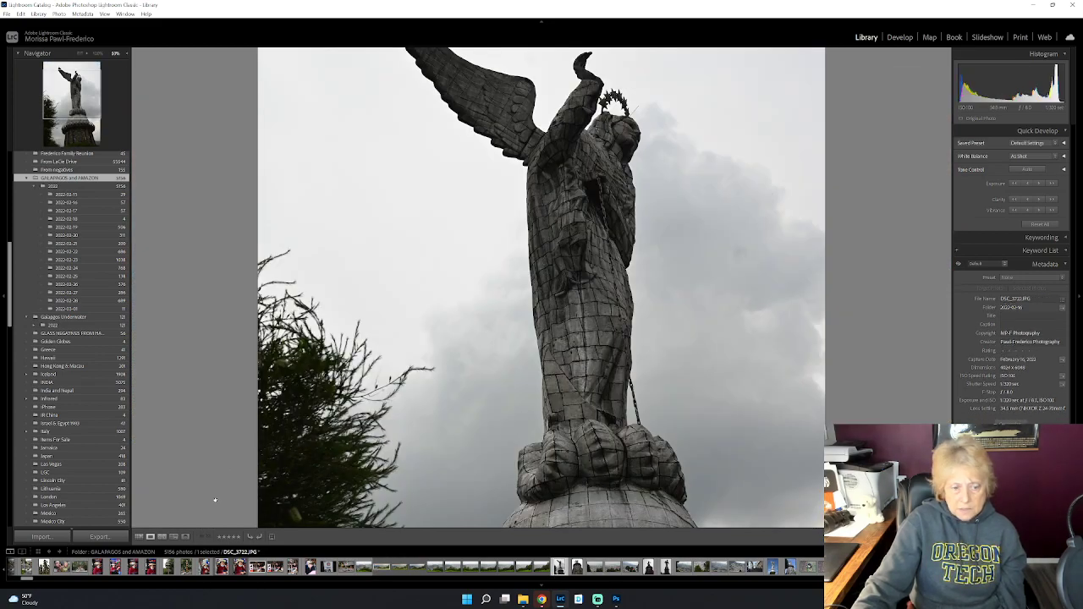
pyautogui.click(140, 539)
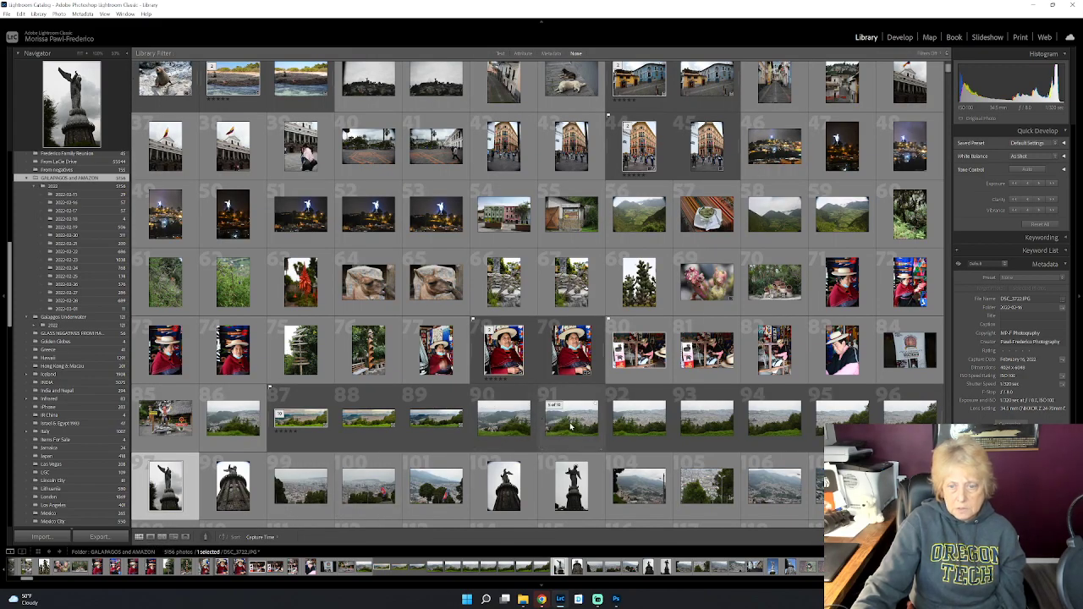
pyautogui.scroll(-3, 688, 458)
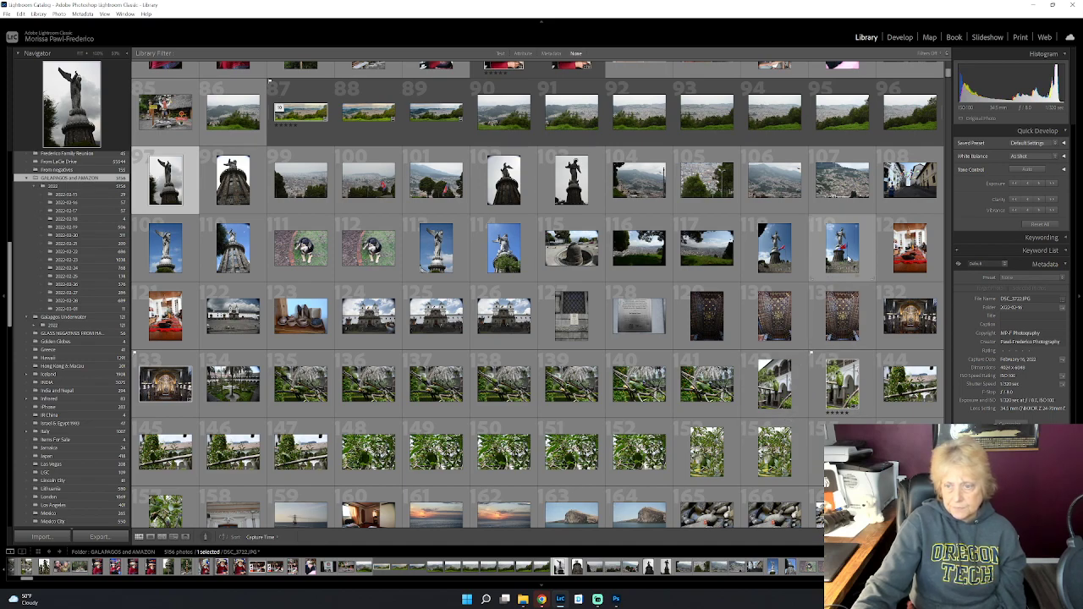
pyautogui.doubleClick(849, 260)
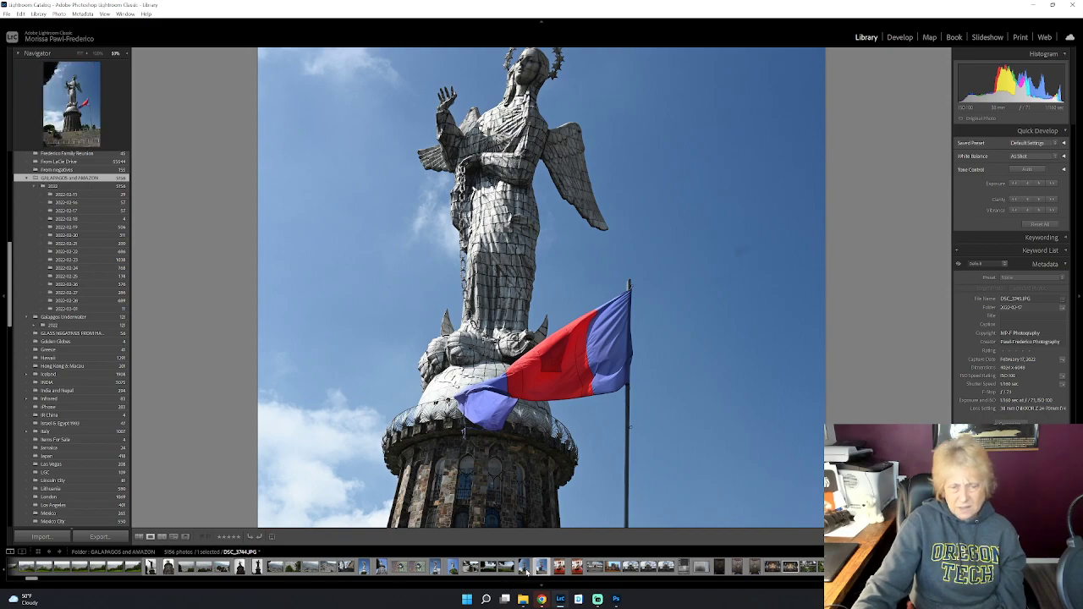
pyautogui.click(527, 572)
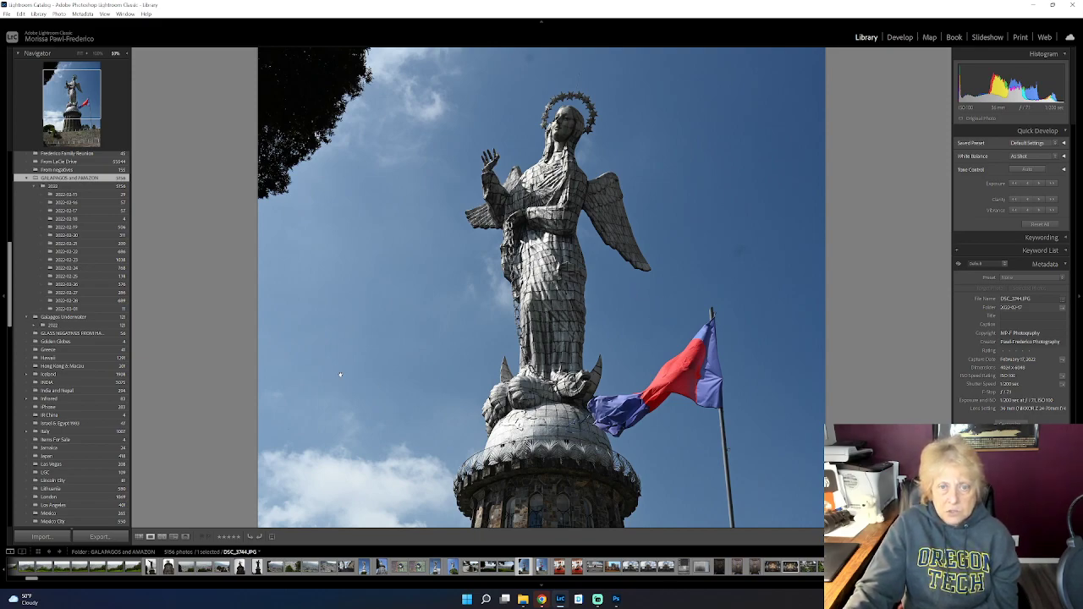
# Step: Preview the dog and parrot photos, then show the gilded church interior full size
pyautogui.click(140, 537)
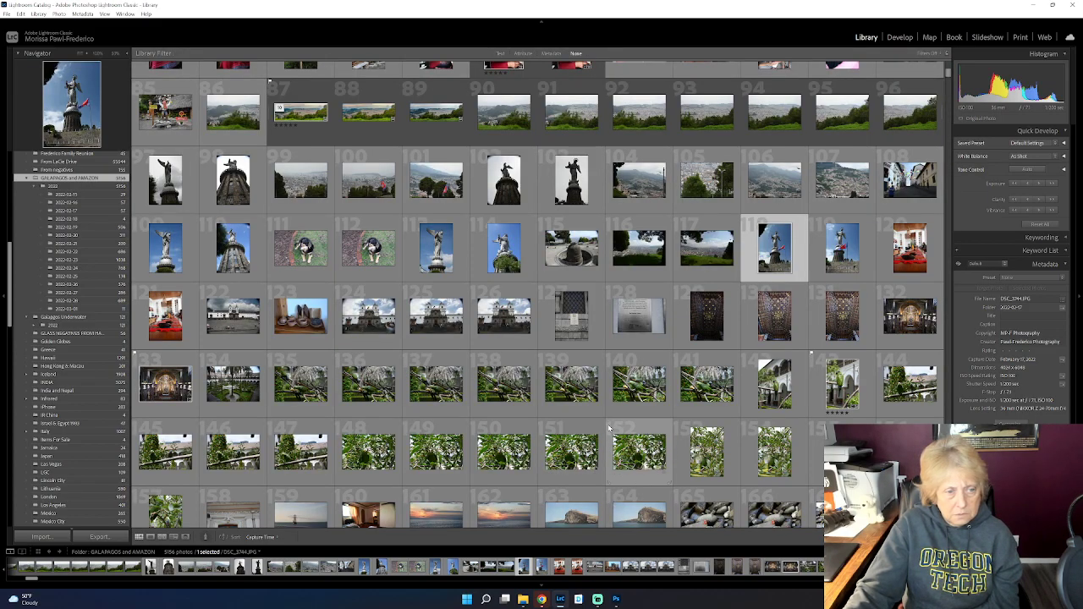
pyautogui.doubleClick(374, 258)
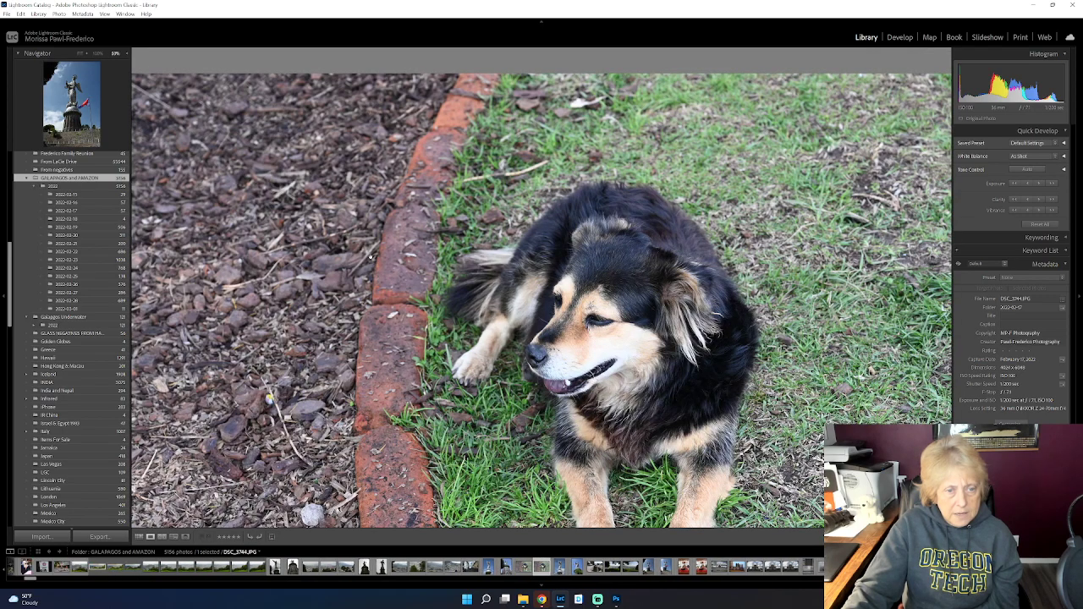
pyautogui.click(140, 537)
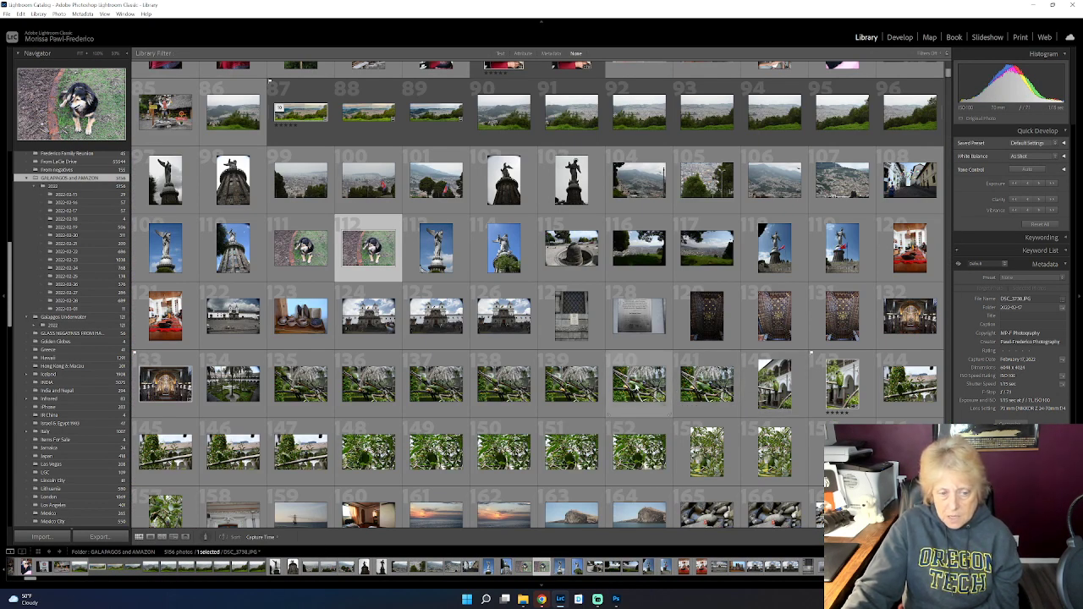
pyautogui.doubleClick(637, 385)
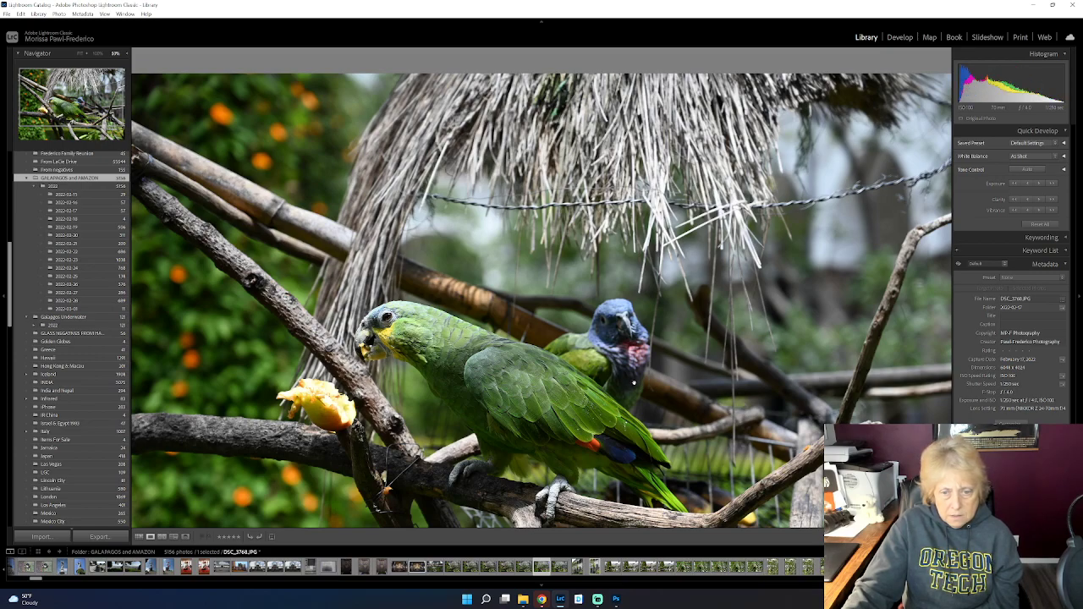
pyautogui.click(139, 537)
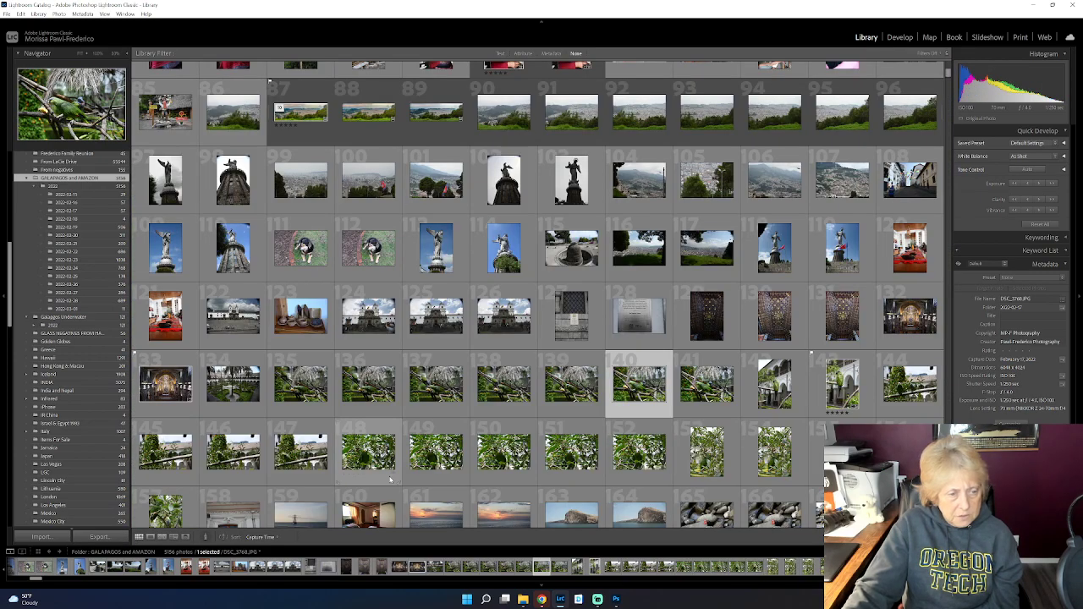
pyautogui.doubleClick(167, 391)
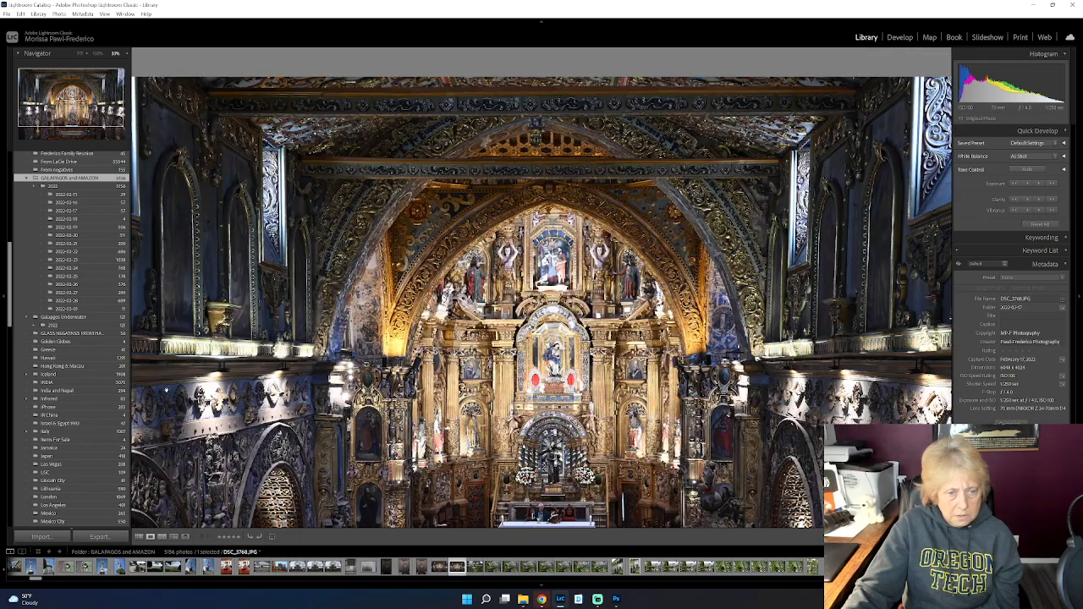
# Step: Scroll further down the grid and preview the iguana photo full size
pyautogui.doubleClick(567, 460)
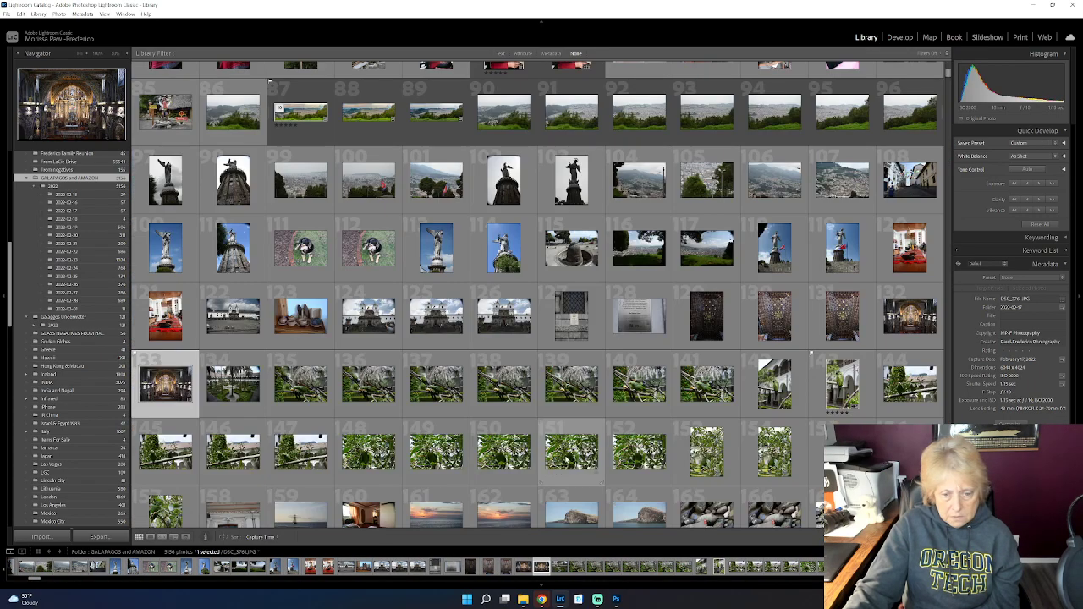
pyautogui.scroll(-2, 567, 459)
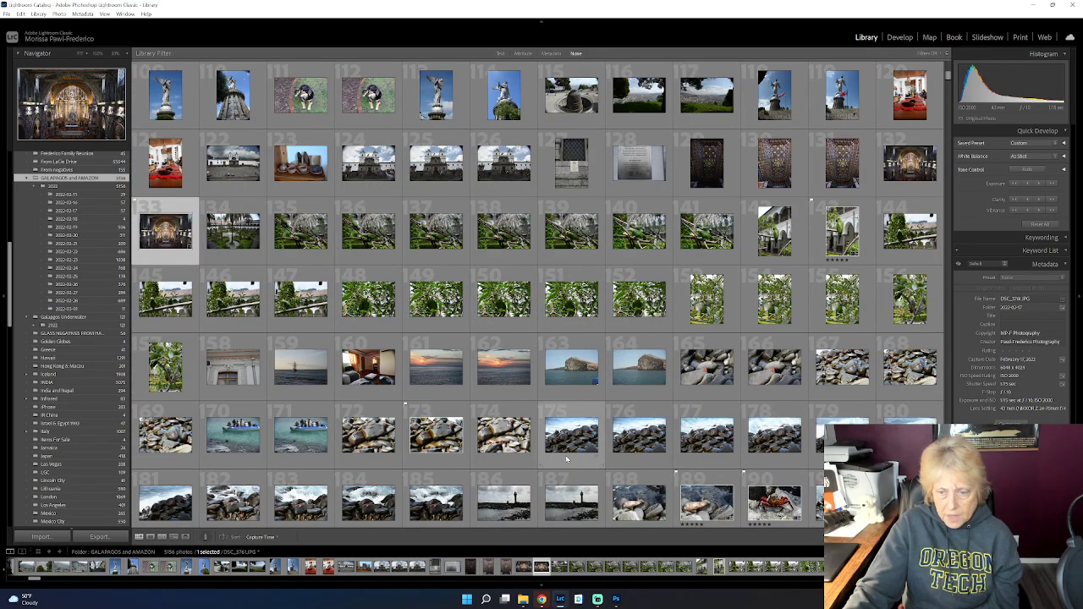
pyautogui.scroll(-4, 567, 460)
pyautogui.scroll(-20, 566, 458)
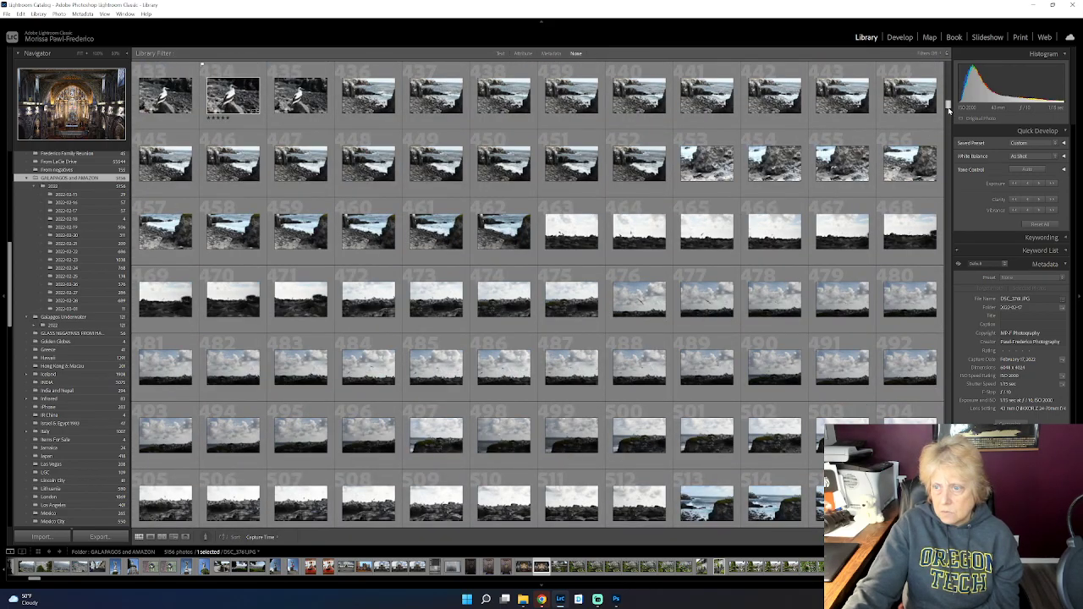
pyautogui.moveTo(948, 107); pyautogui.dragTo(953, 359)
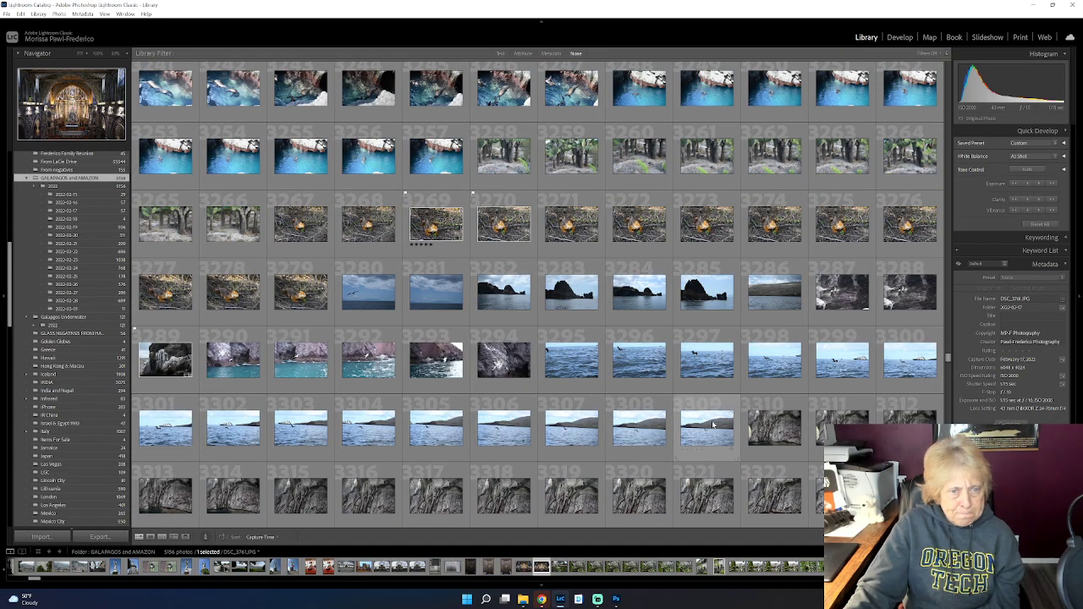
pyautogui.doubleClick(433, 230)
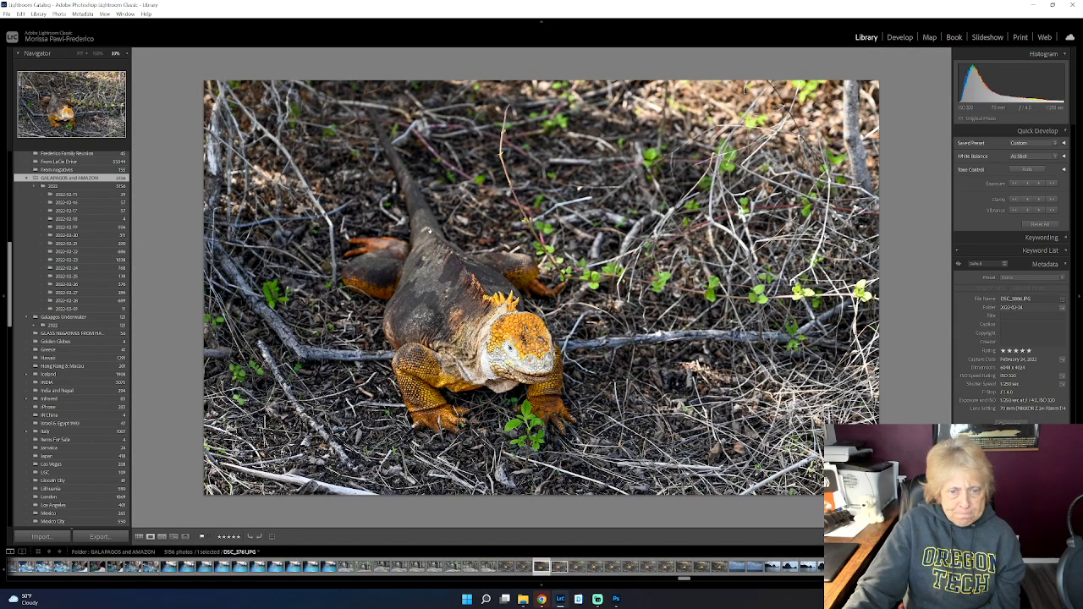
pyautogui.click(139, 537)
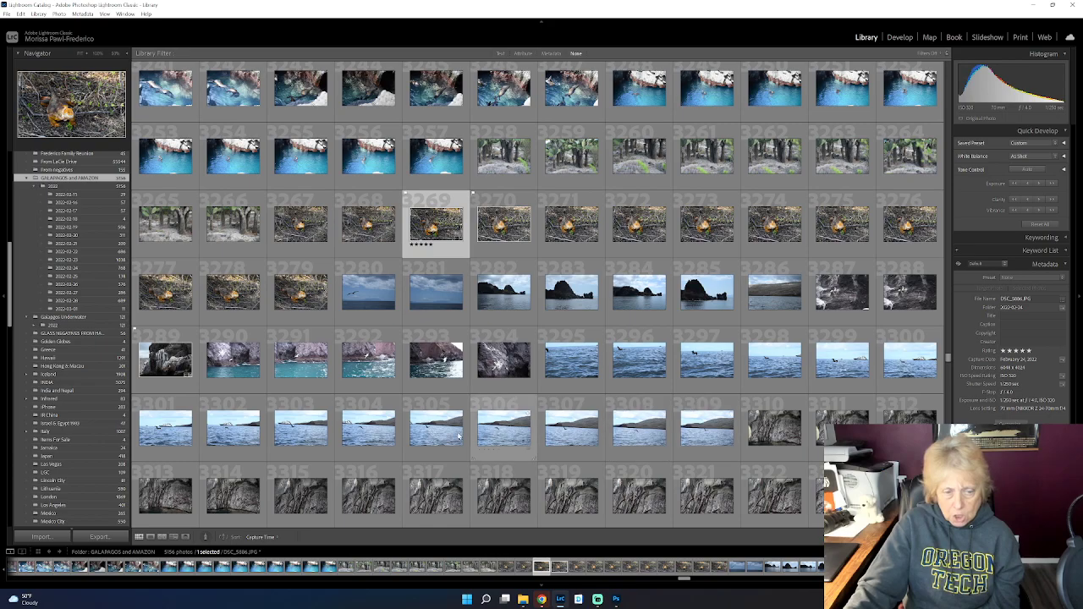
# Step: Preview the sailing ship beneath the cliff full size, then return to the grid
pyautogui.scroll(-2, 443, 455)
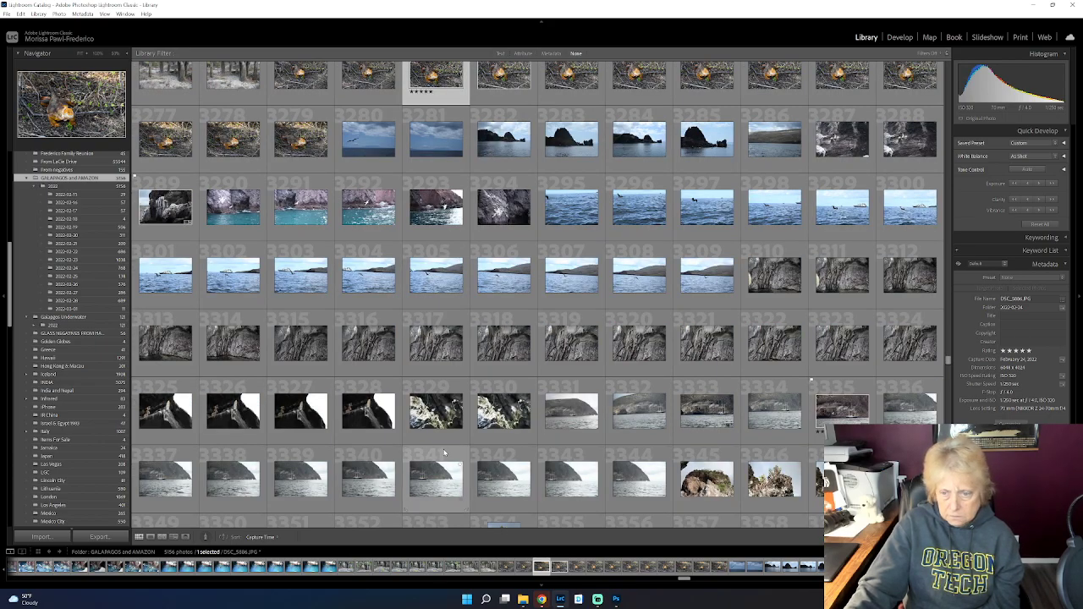
pyautogui.scroll(-2, 443, 455)
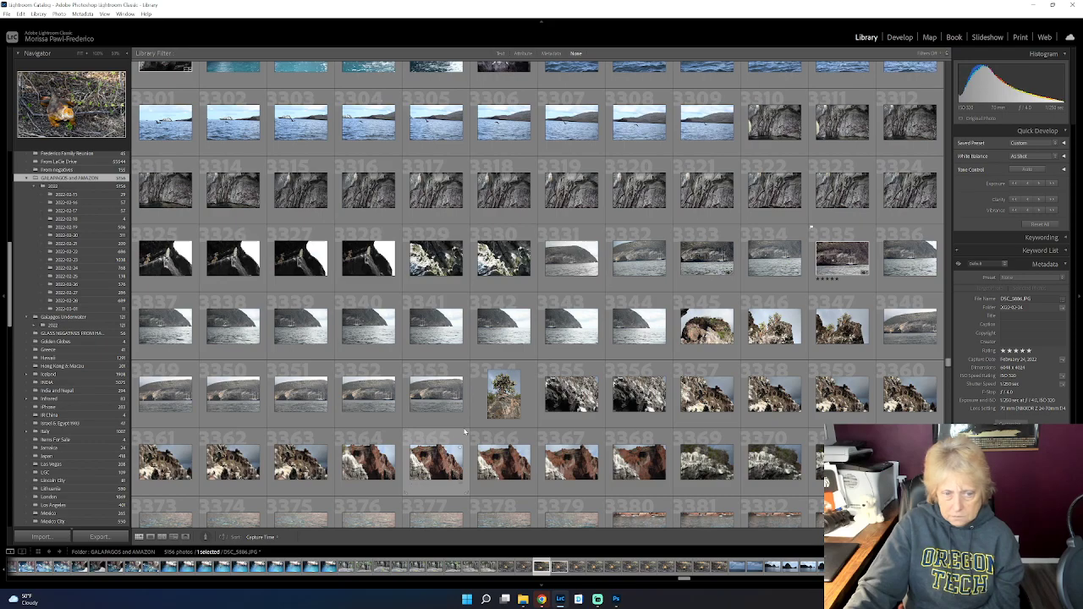
pyautogui.doubleClick(841, 263)
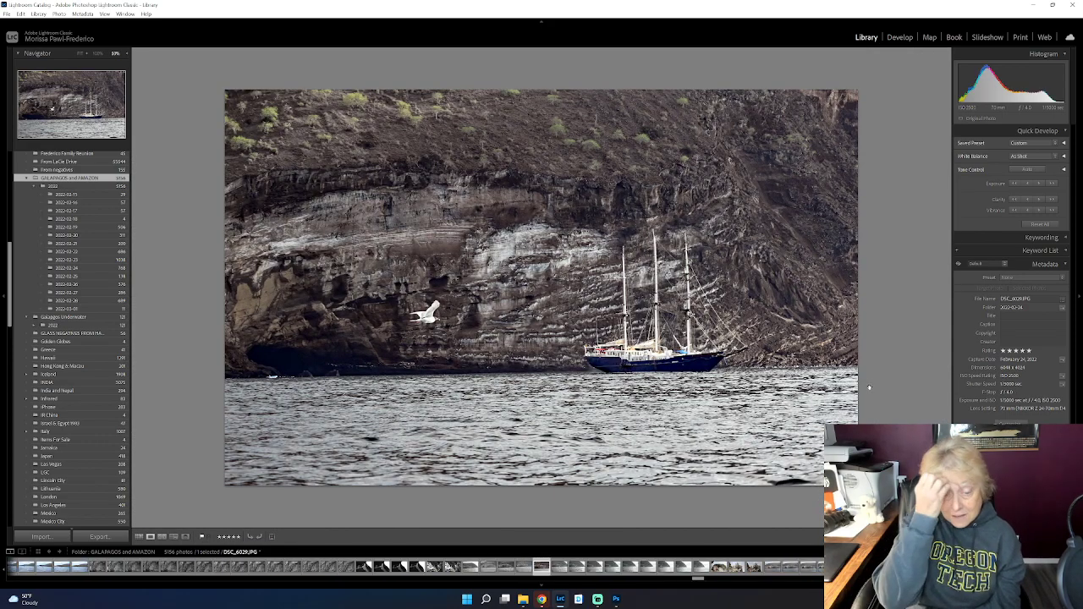
pyautogui.click(139, 540)
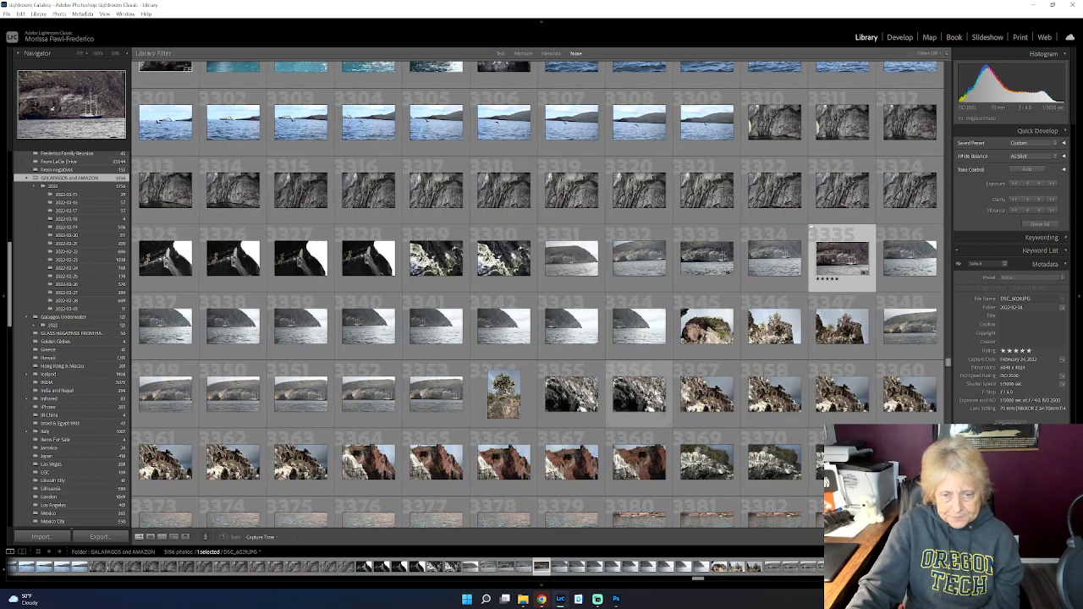
# Step: Preview the cactus-on-rock photo and cactus tree photo 3354 full size
pyautogui.doubleClick(775, 326)
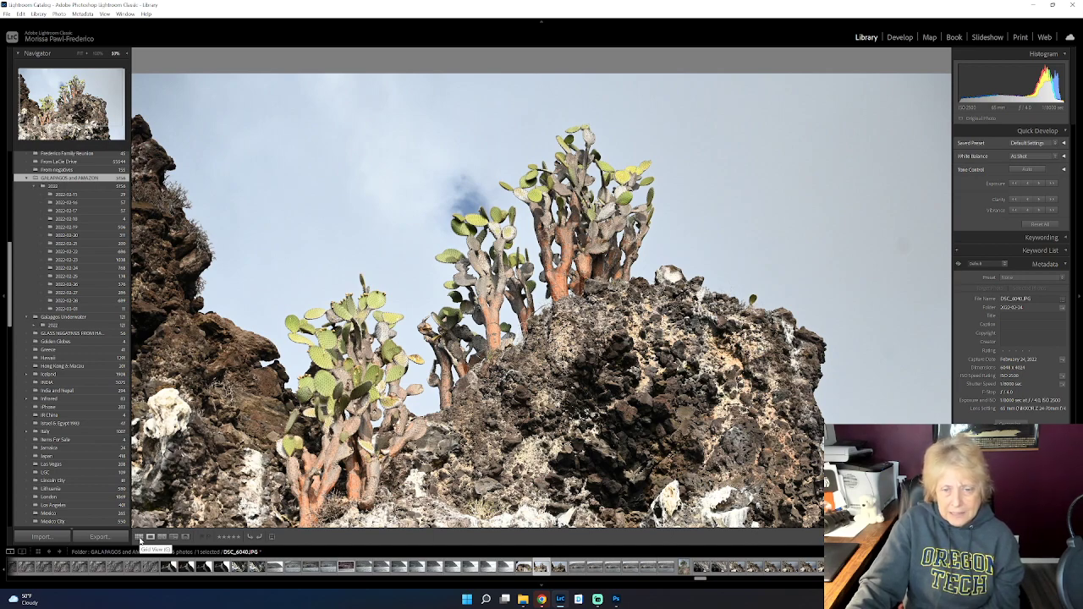
pyautogui.click(140, 539)
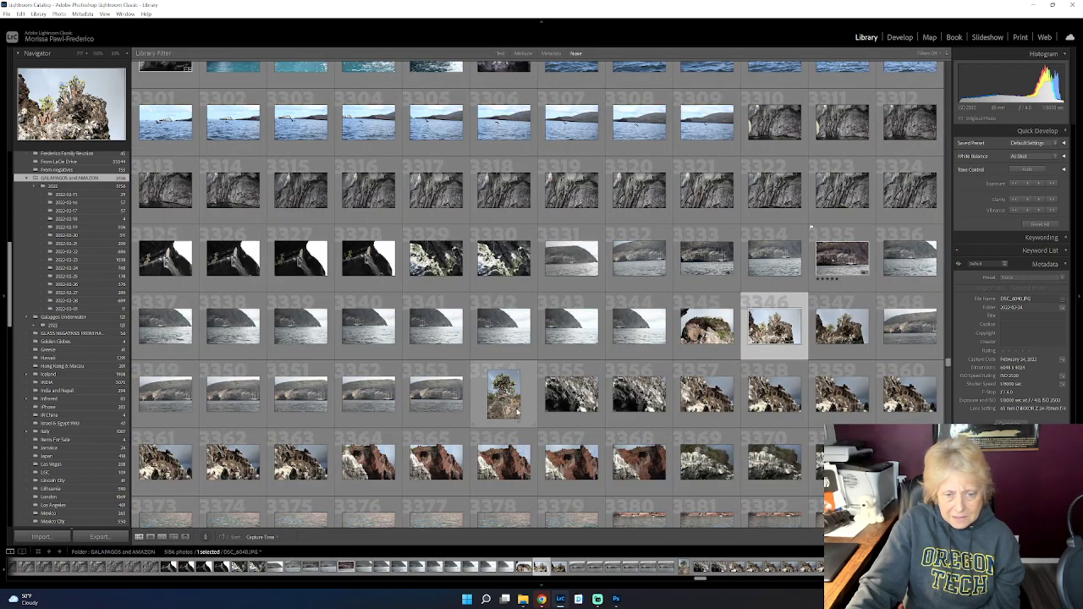
pyautogui.doubleClick(516, 421)
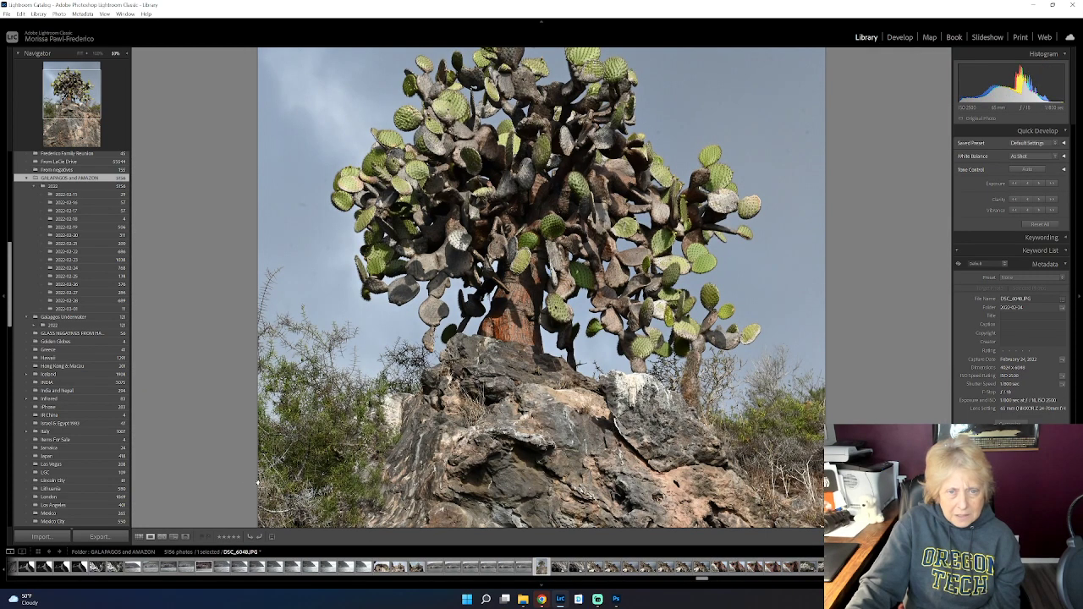
pyautogui.click(140, 538)
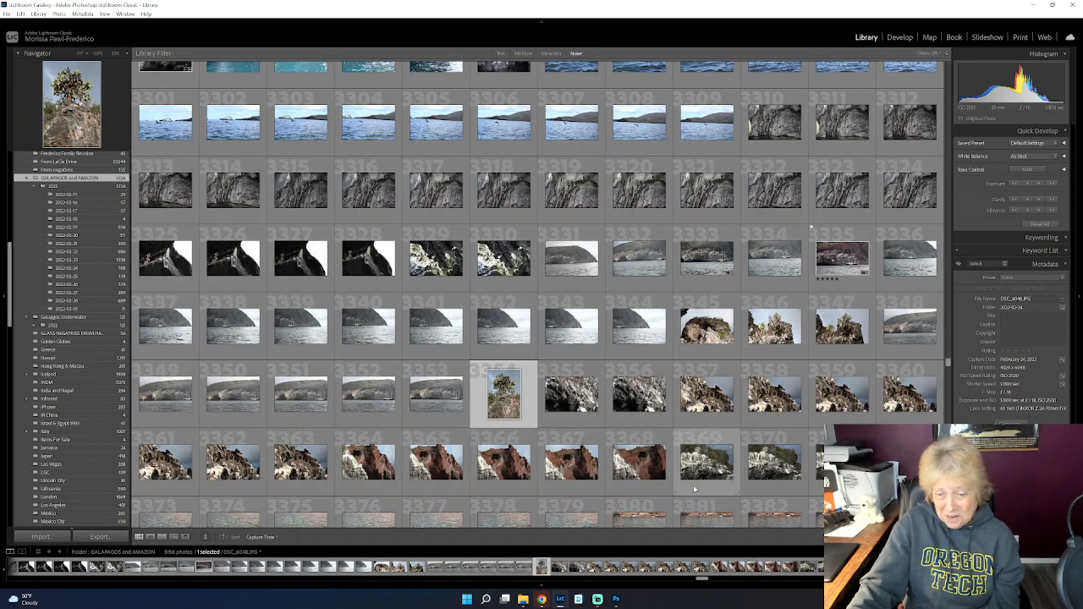
# Step: Preview the red cliff photo and rocky cliff DSC_6057, then scroll down the grid
pyautogui.scroll(-3, 694, 490)
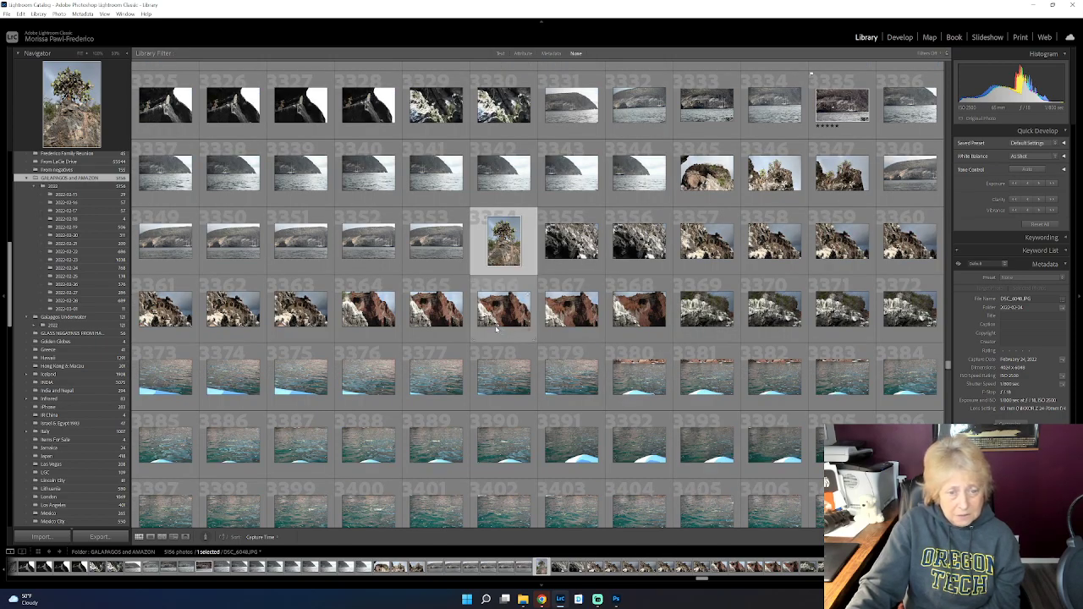
pyautogui.doubleClick(496, 321)
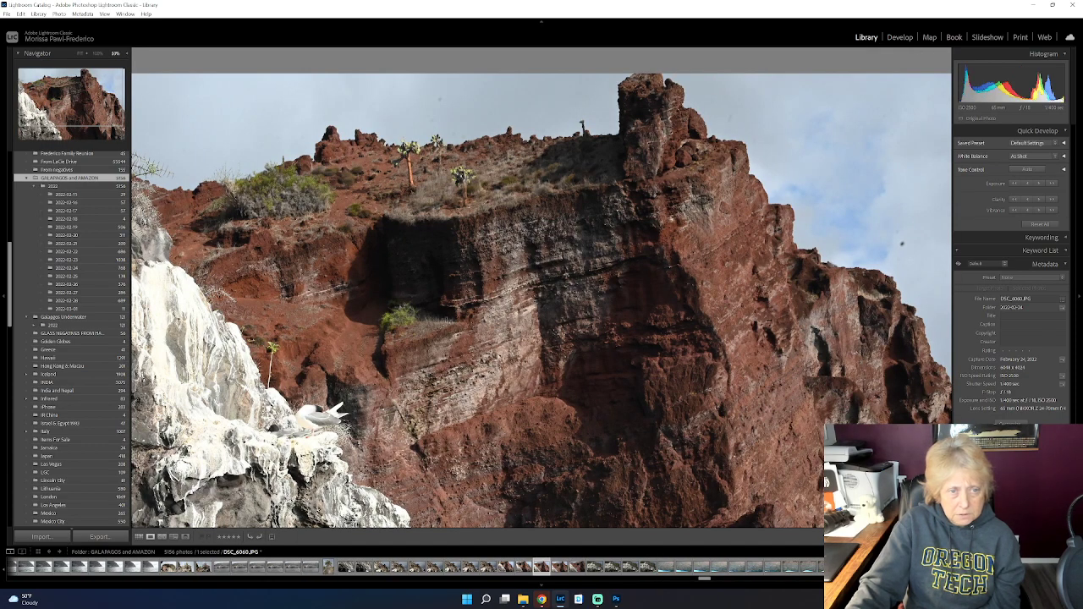
pyautogui.click(139, 537)
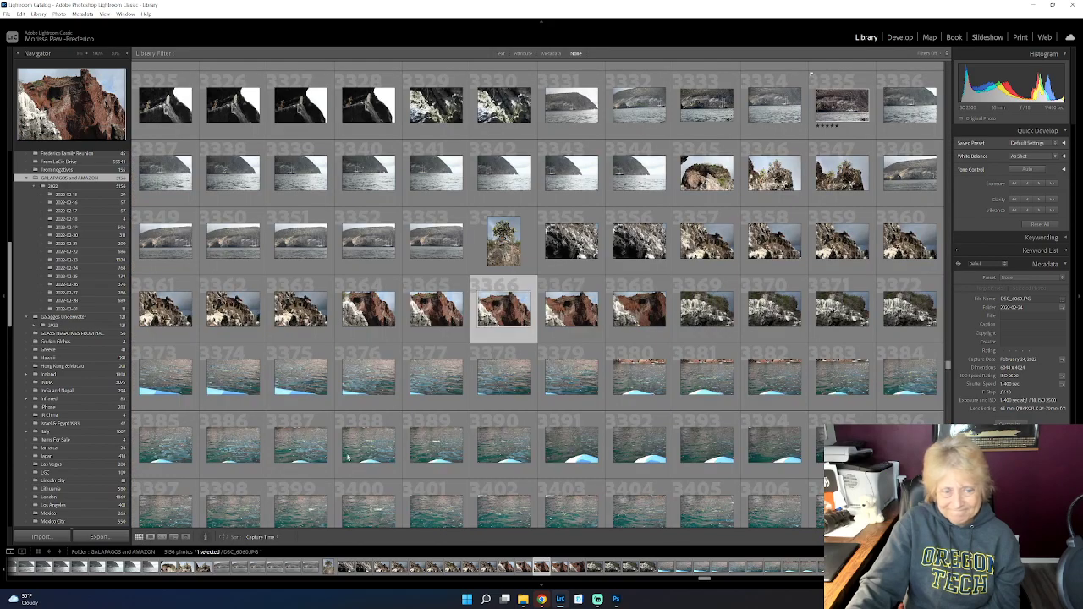
pyautogui.doubleClick(300, 308)
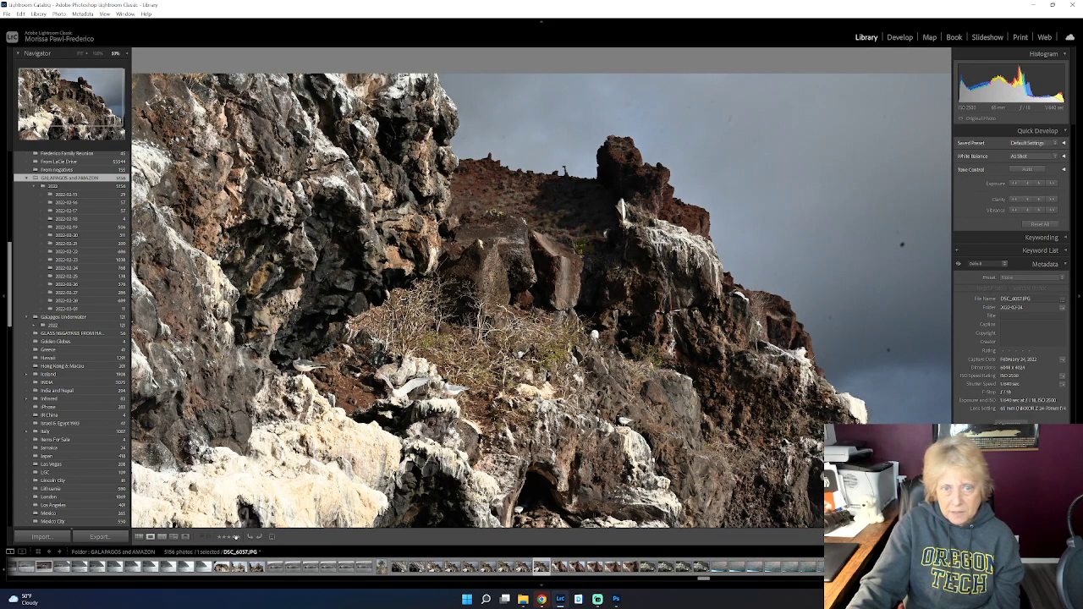
pyautogui.click(139, 536)
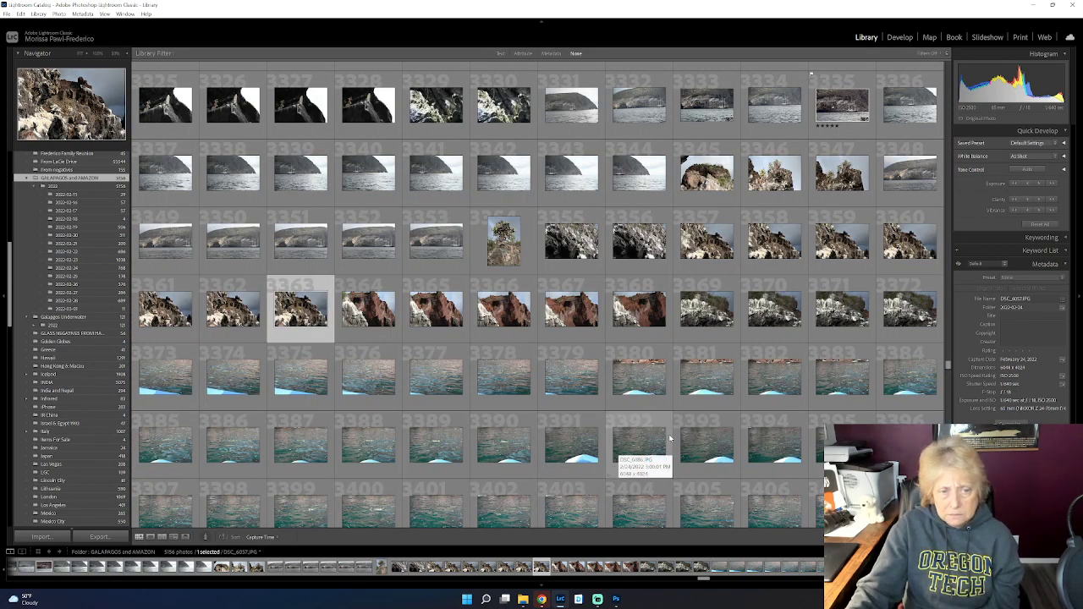
pyautogui.scroll(-2, 703, 436)
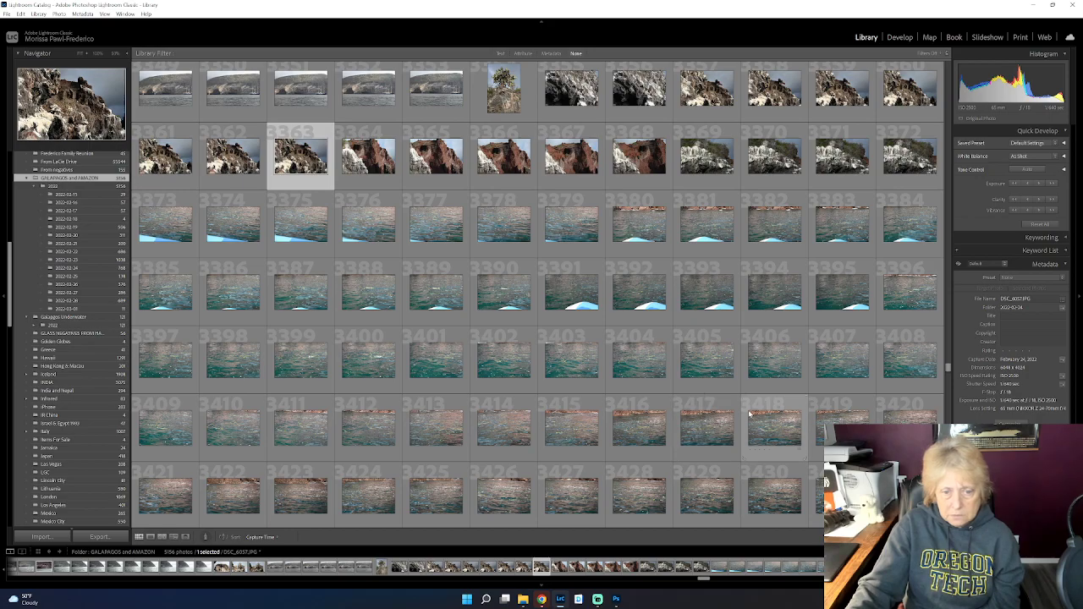
# Step: Open fish photo 3397, then step through the fish frames from DSC_6091 to DSC_6100
pyautogui.doubleClick(169, 366)
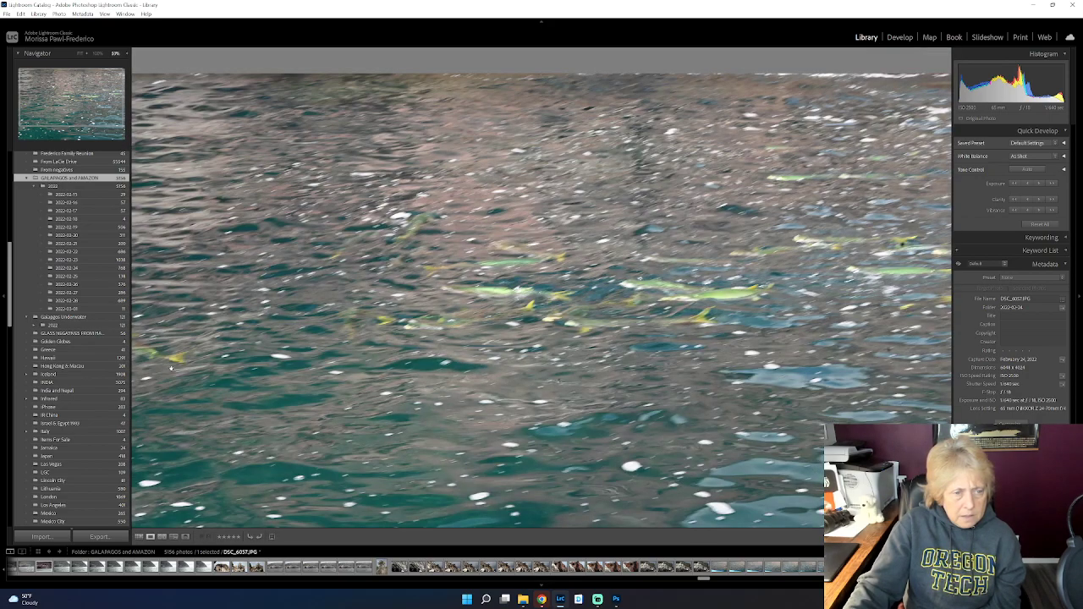
pyautogui.click(542, 566)
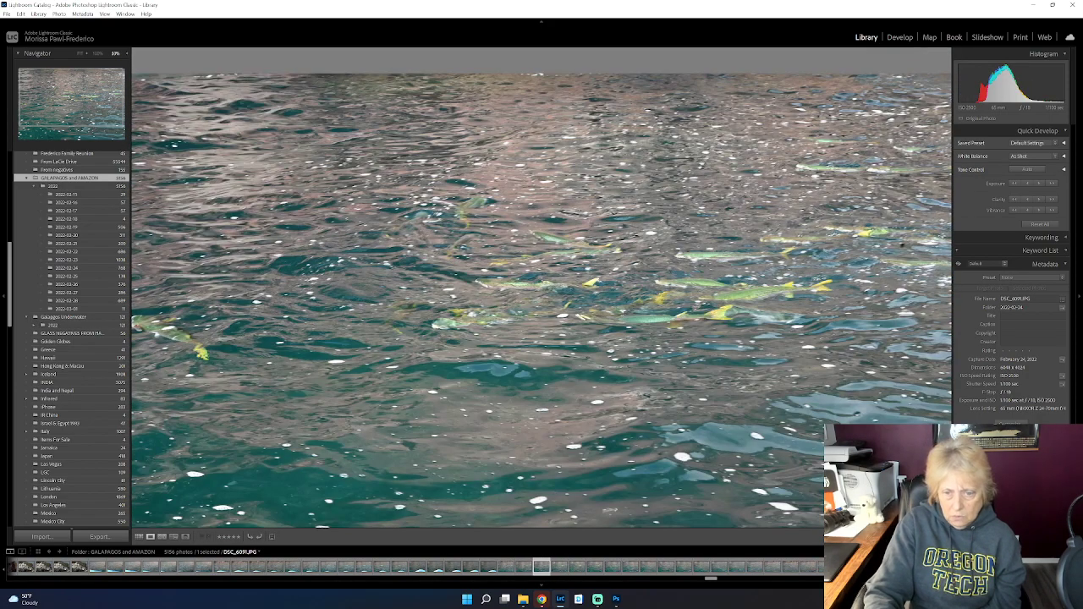
pyautogui.press('Right')
pyautogui.press('Right')
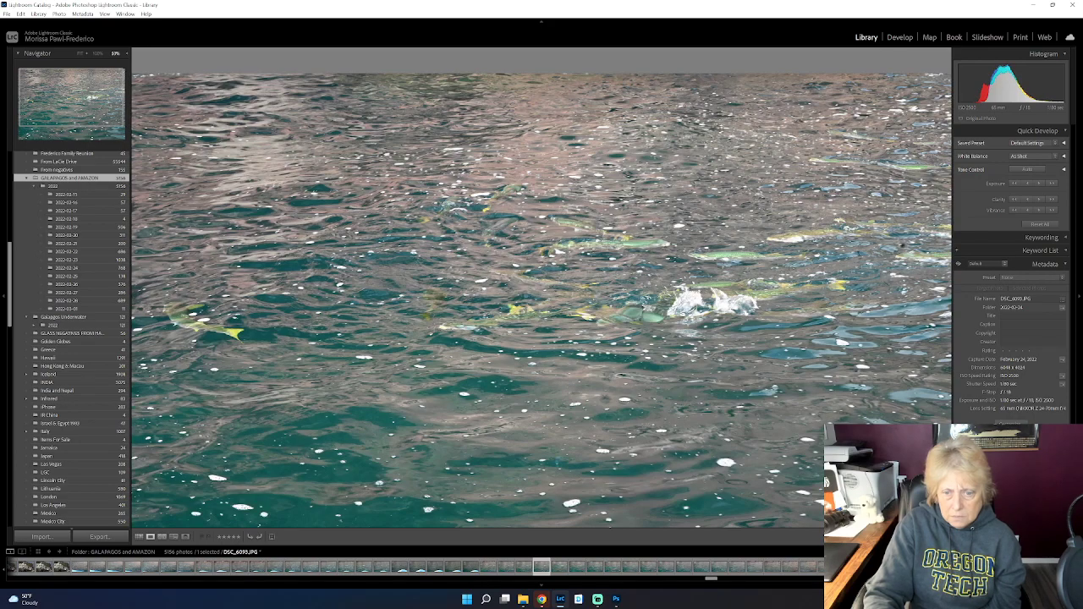
pyautogui.press('Right')
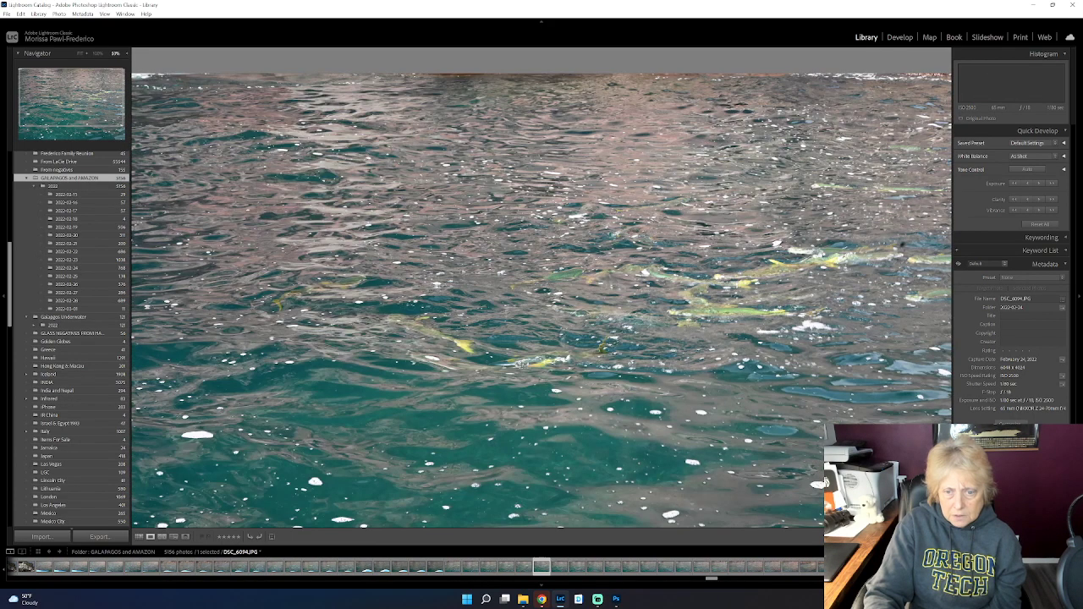
pyautogui.press('Right')
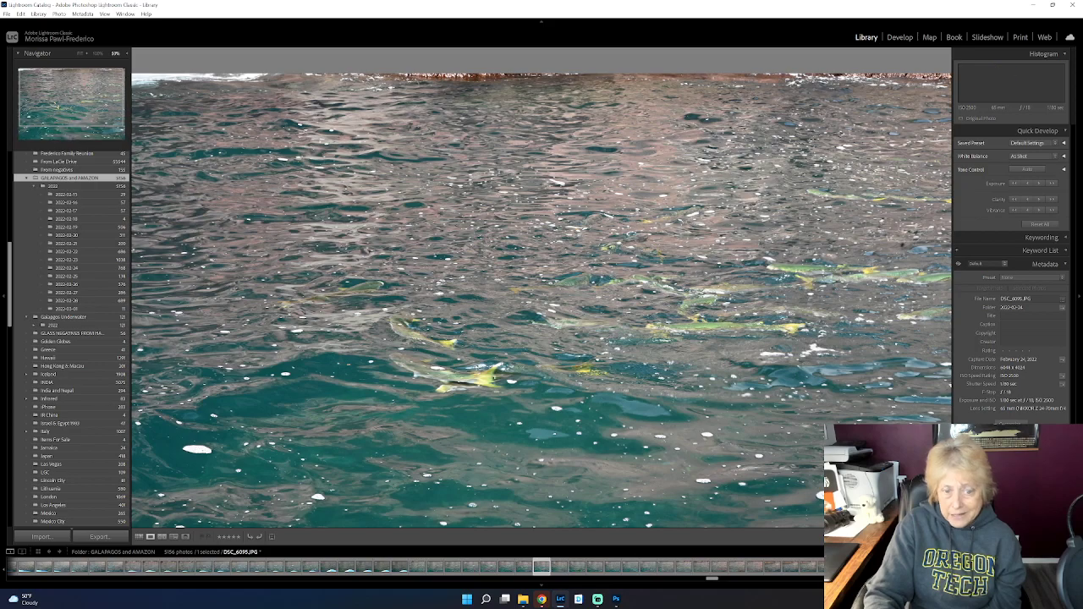
pyautogui.press('Right')
pyautogui.press('Right')
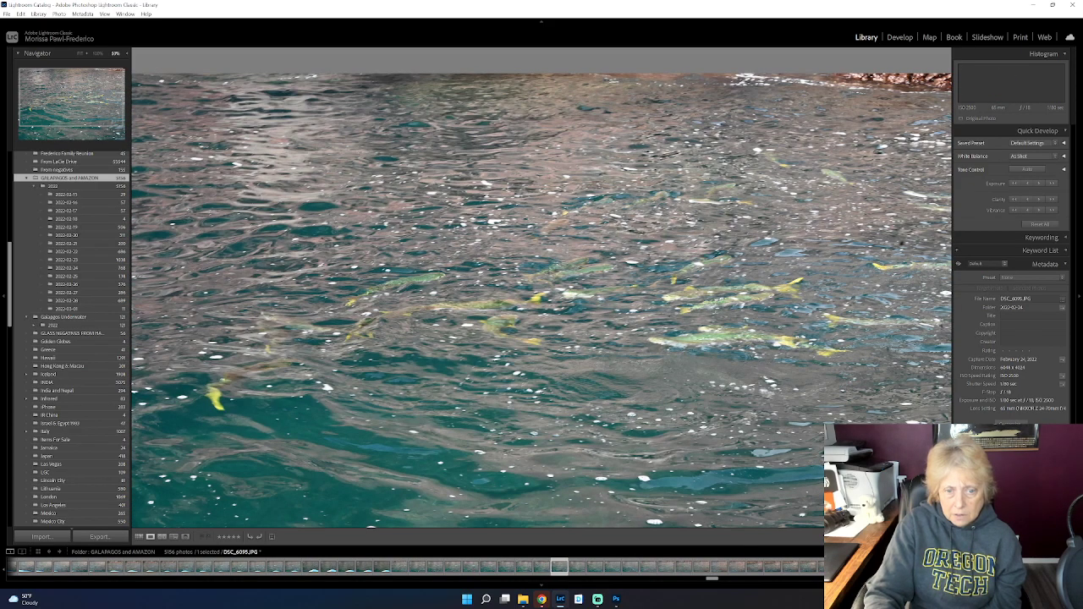
pyautogui.press('Right')
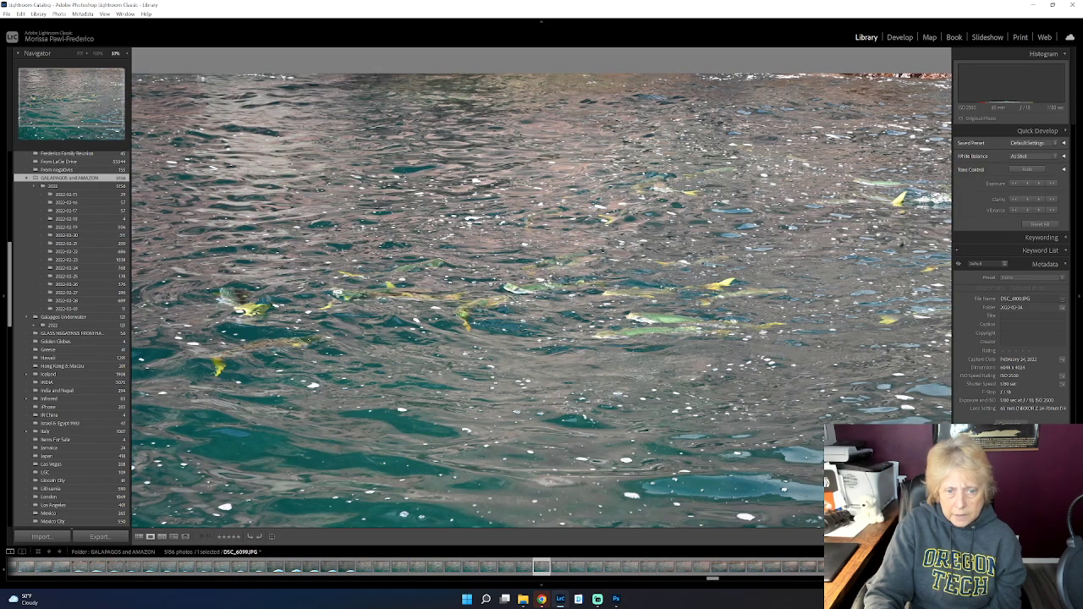
pyautogui.press('Right')
pyautogui.press('Right')
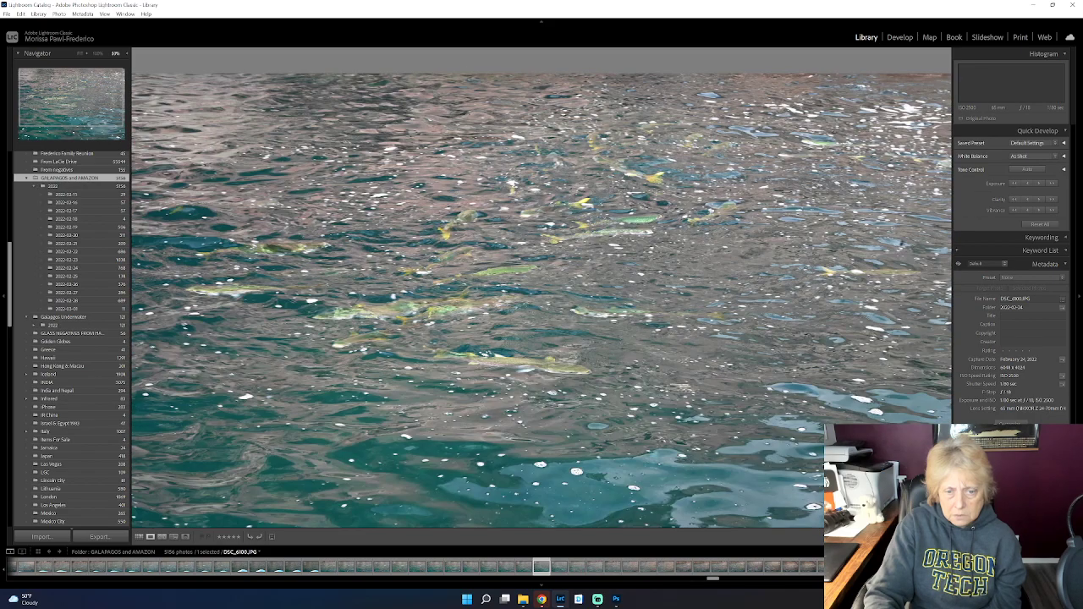
pyautogui.press('Right')
pyautogui.press('Right')
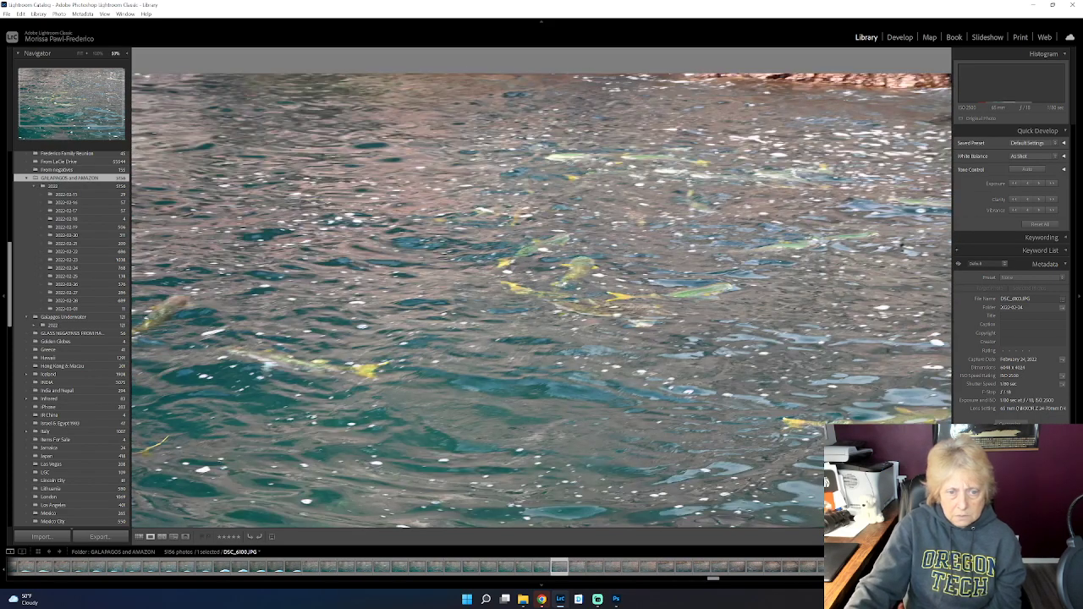
# Step: Scroll down the grid and preview the rock and cliff photo 3464 full size
pyautogui.click(139, 537)
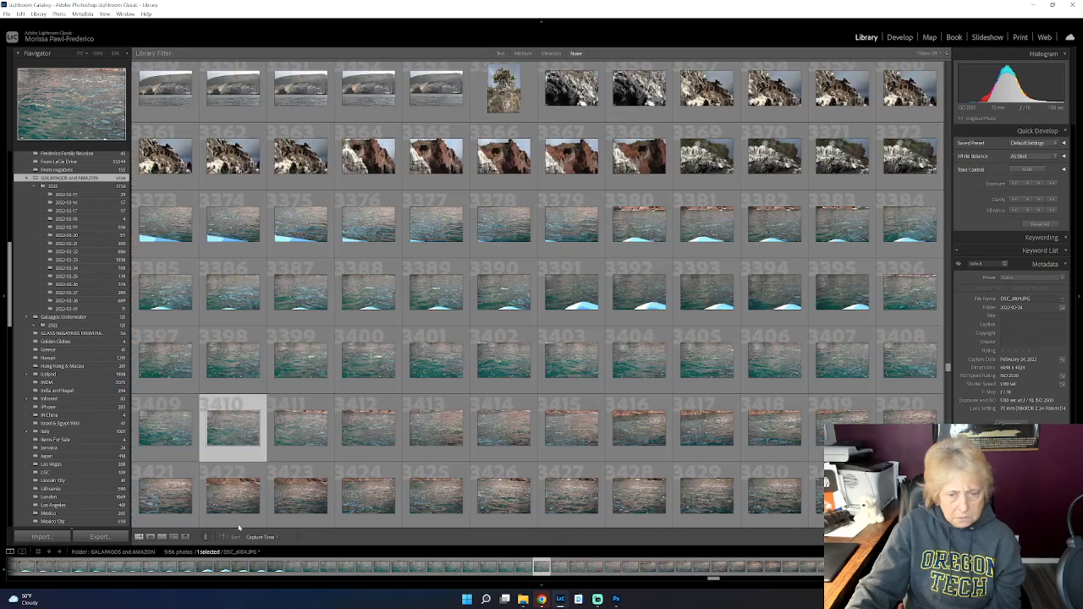
pyautogui.scroll(-3, 723, 479)
pyautogui.scroll(-3, 722, 477)
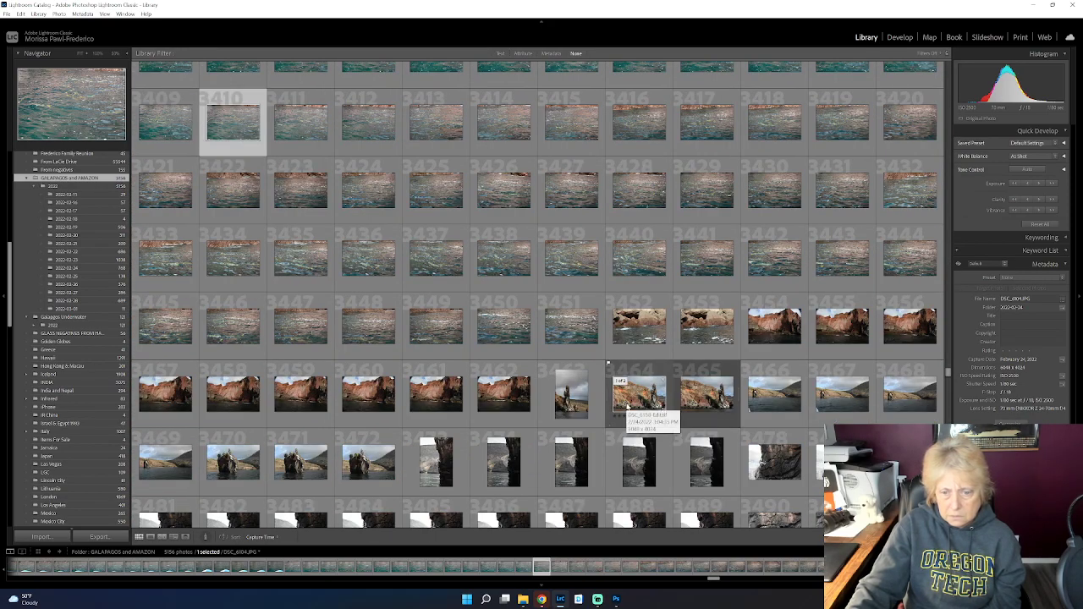
pyautogui.doubleClick(628, 405)
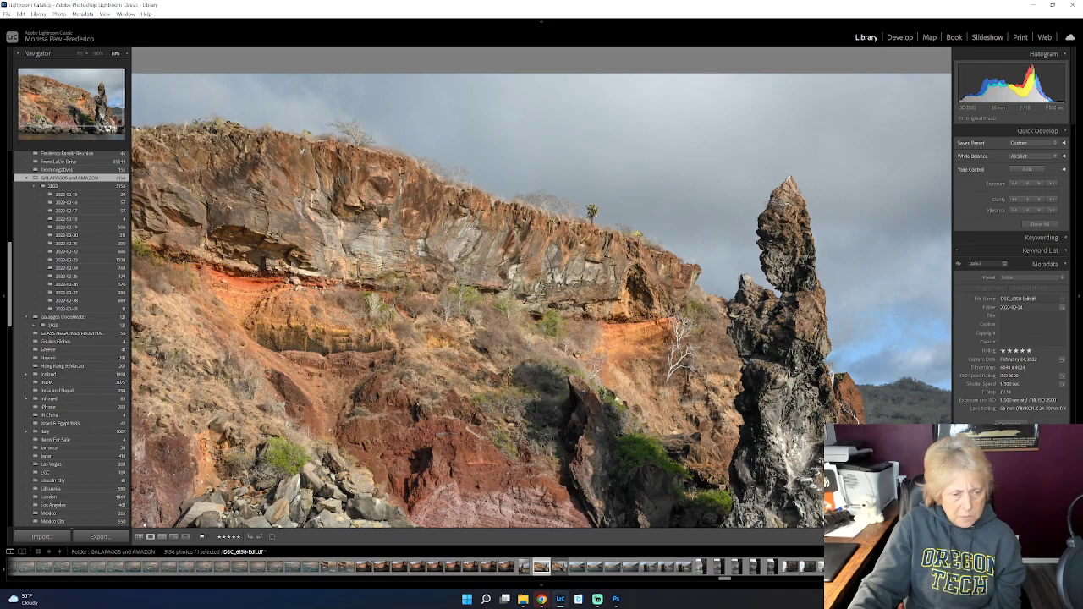
pyautogui.click(140, 537)
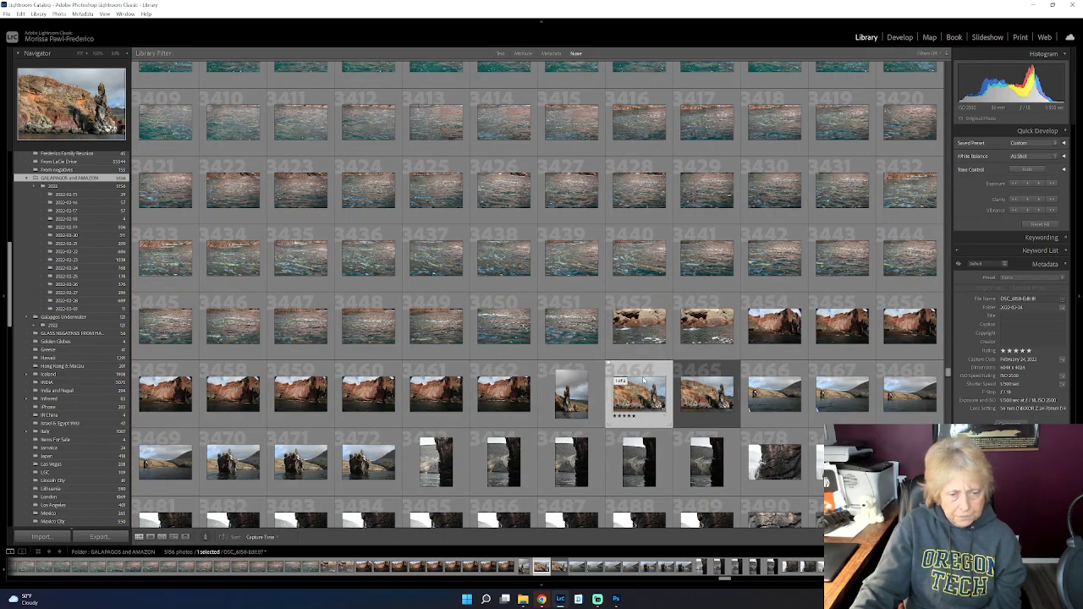
# Step: Preview the cactus-topped rock and red cliff photo 3533 full size
pyautogui.scroll(-2, 674, 385)
pyautogui.scroll(-2, 674, 384)
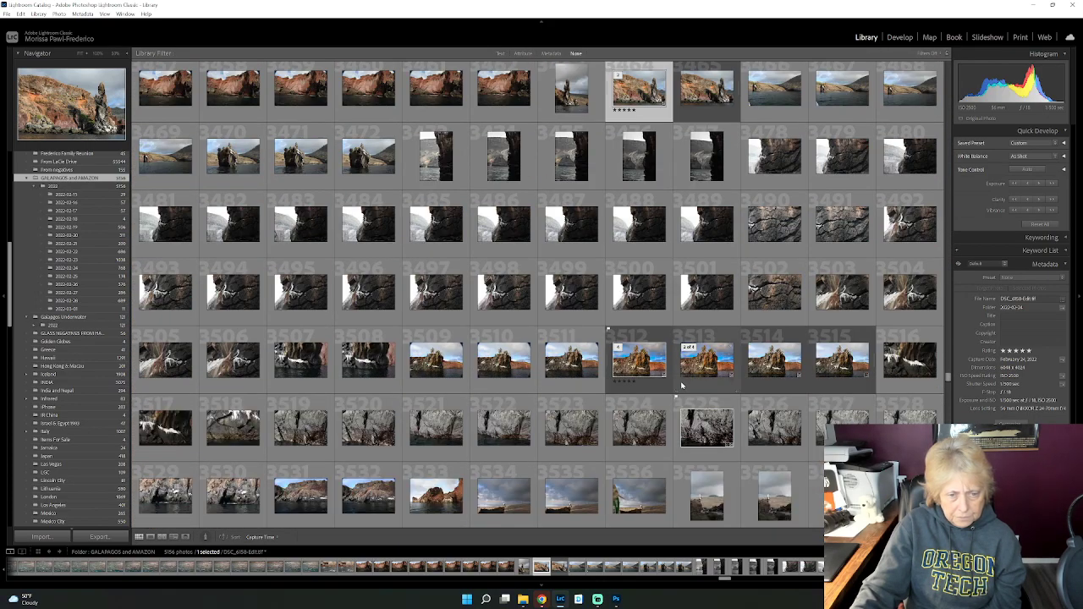
pyautogui.doubleClick(436, 360)
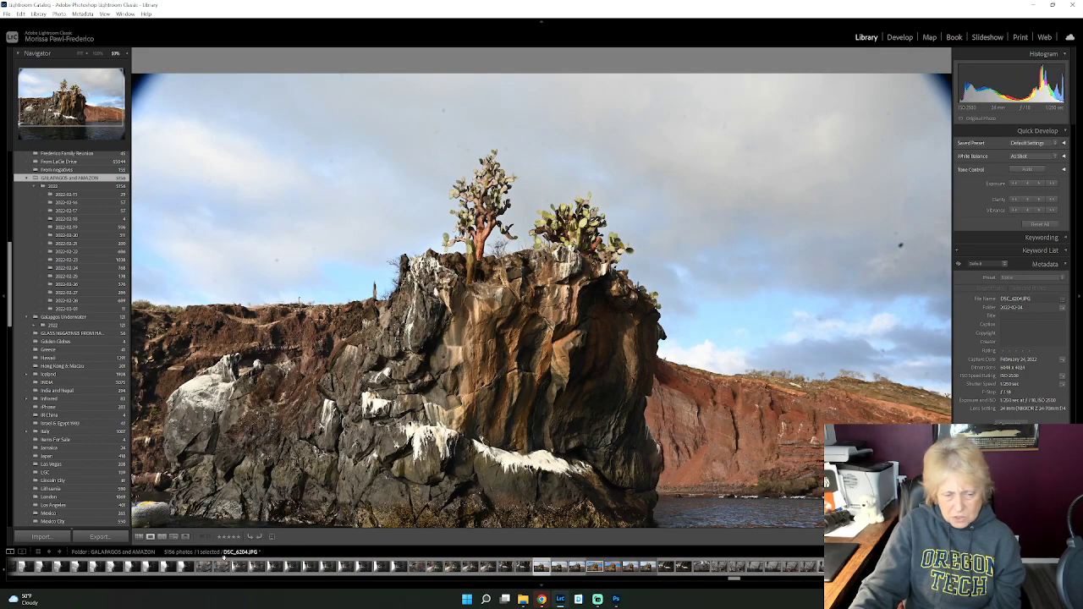
pyautogui.click(139, 537)
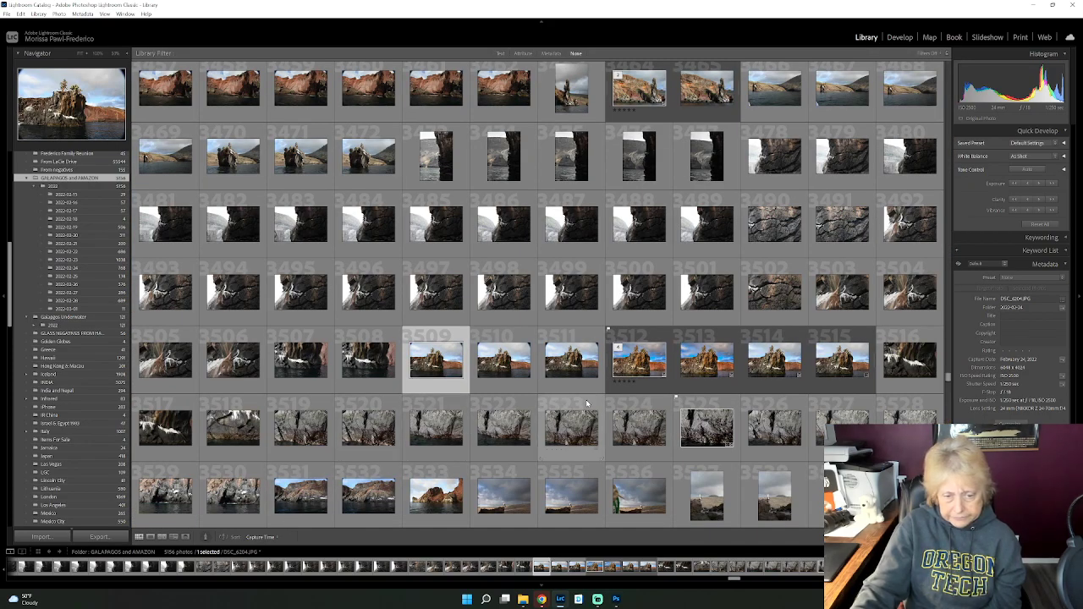
pyautogui.scroll(-2, 587, 403)
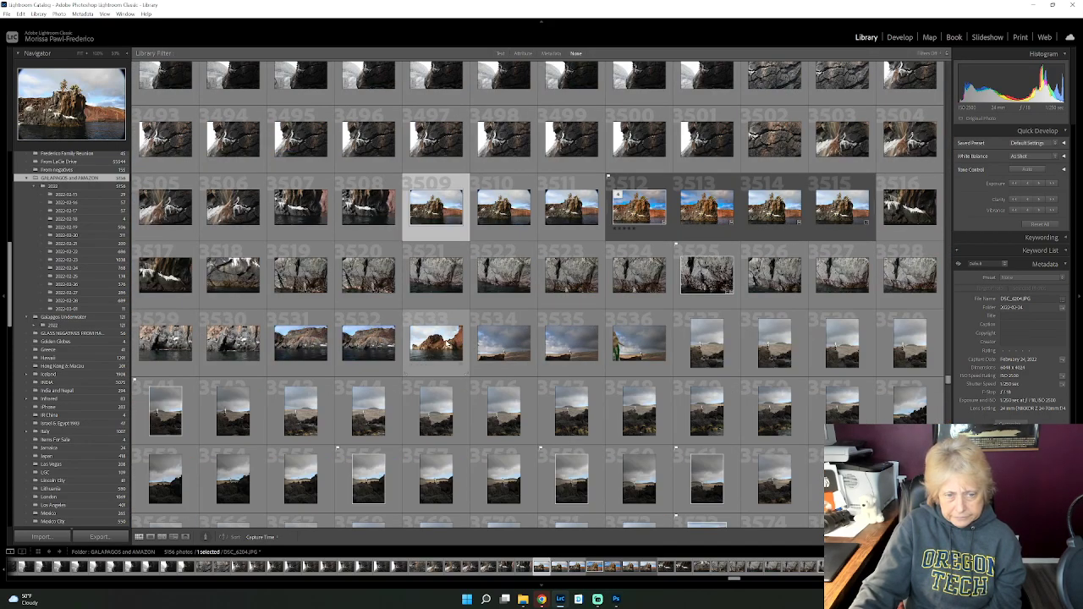
pyautogui.doubleClick(448, 344)
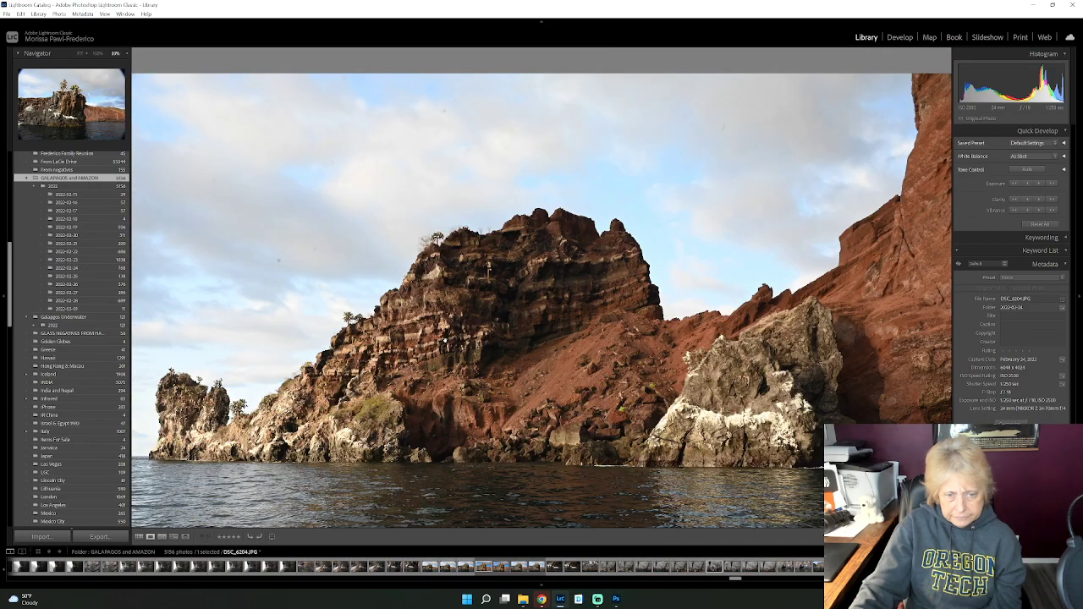
pyautogui.click(140, 540)
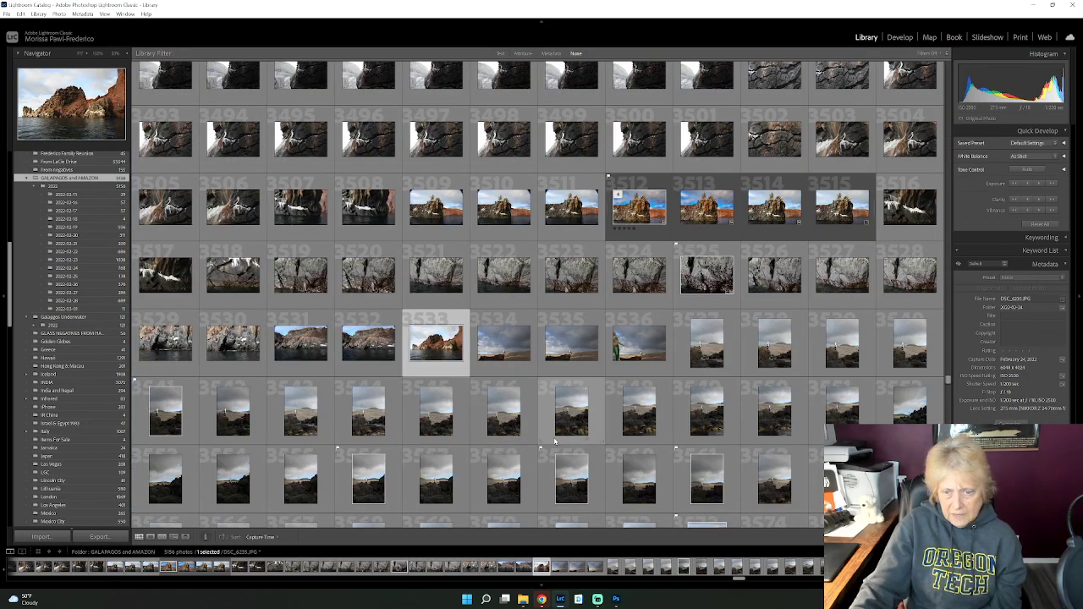
# Step: Preview the five-star sunset photo, then open underwater shot DSC_6310.JPG full size
pyautogui.scroll(-3, 474, 388)
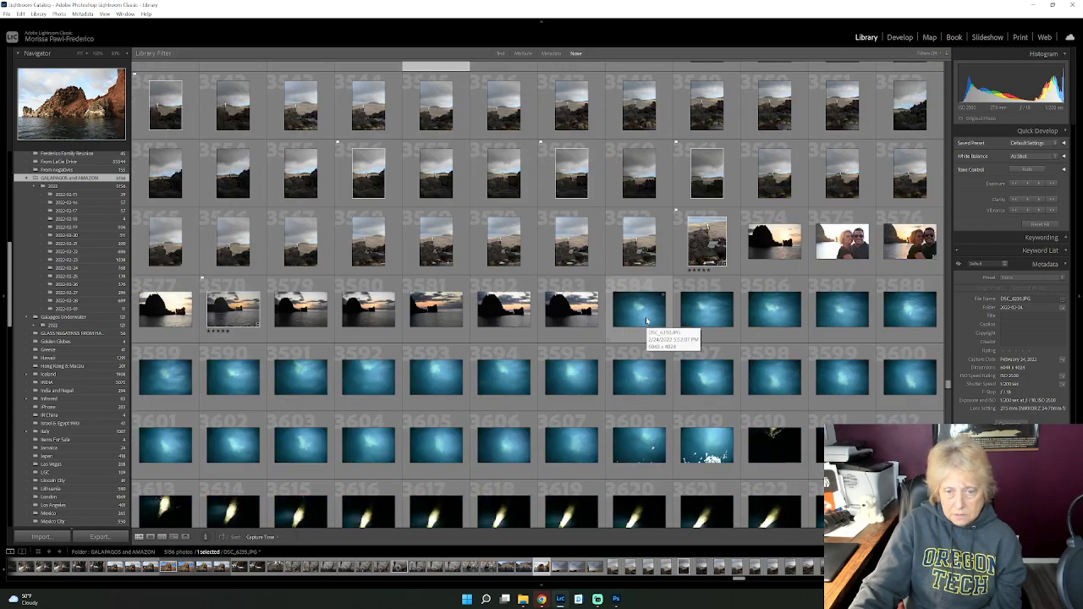
pyautogui.doubleClick(225, 306)
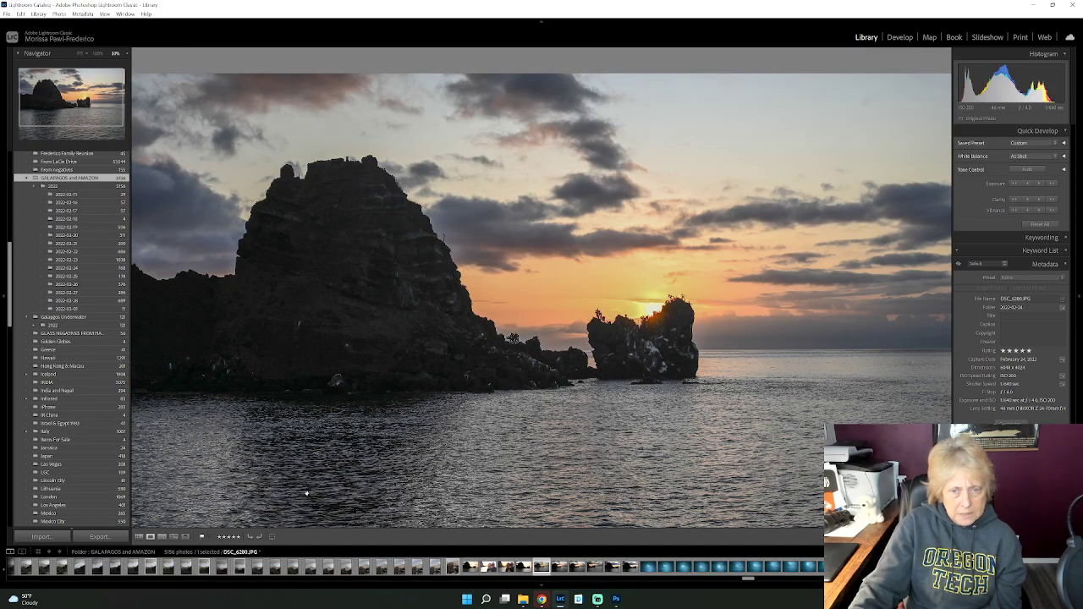
pyautogui.click(139, 537)
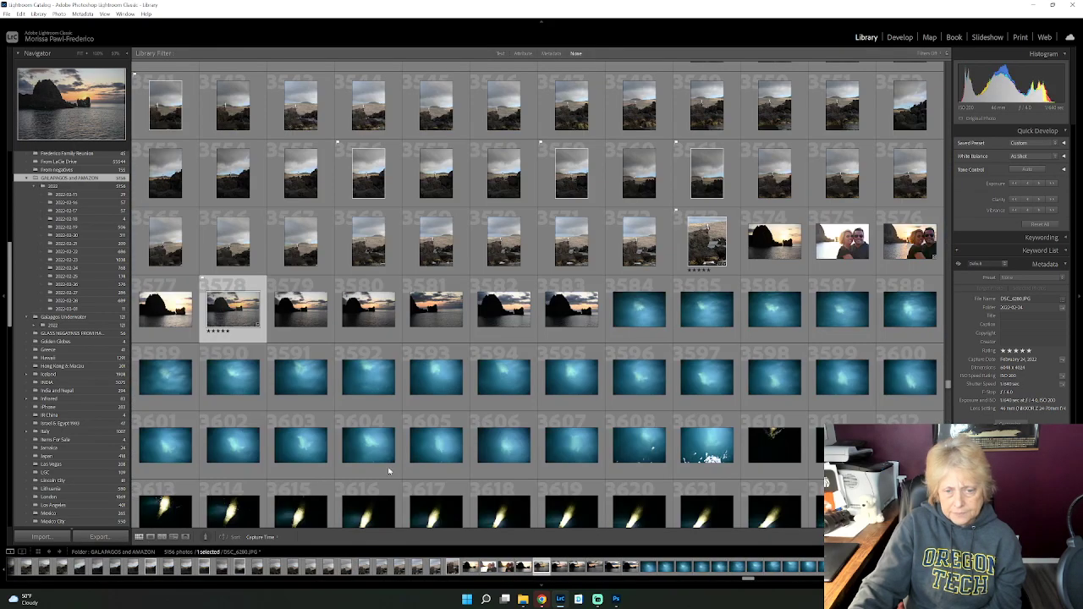
pyautogui.doubleClick(634, 322)
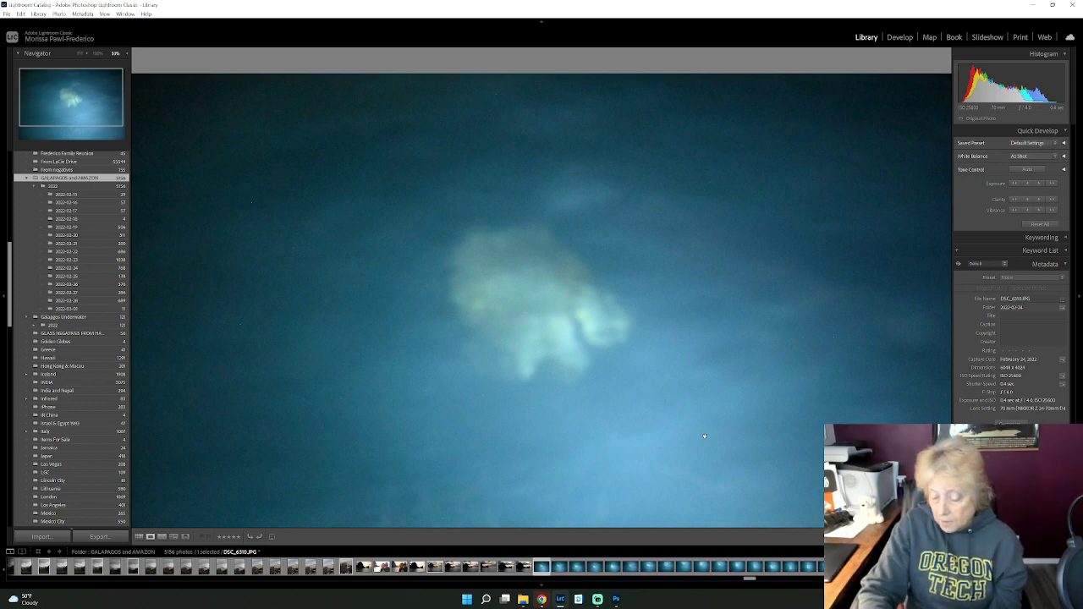
# Step: Advance through thirteen murky blue underwater frames, ending on DSC_6332.JPG
pyautogui.press('Right')
pyautogui.press('Right')
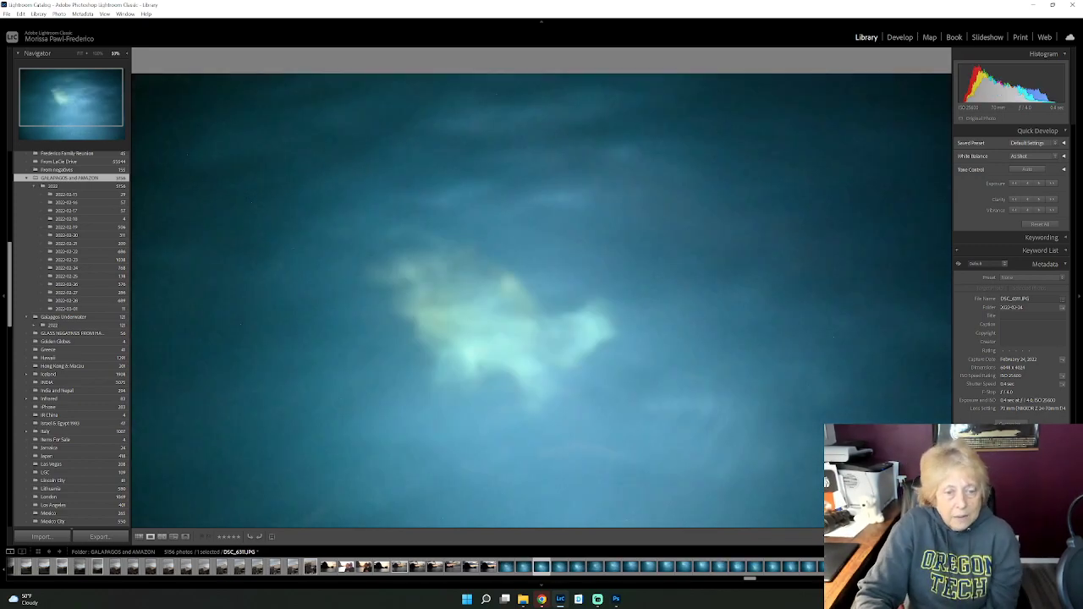
pyautogui.press('Right')
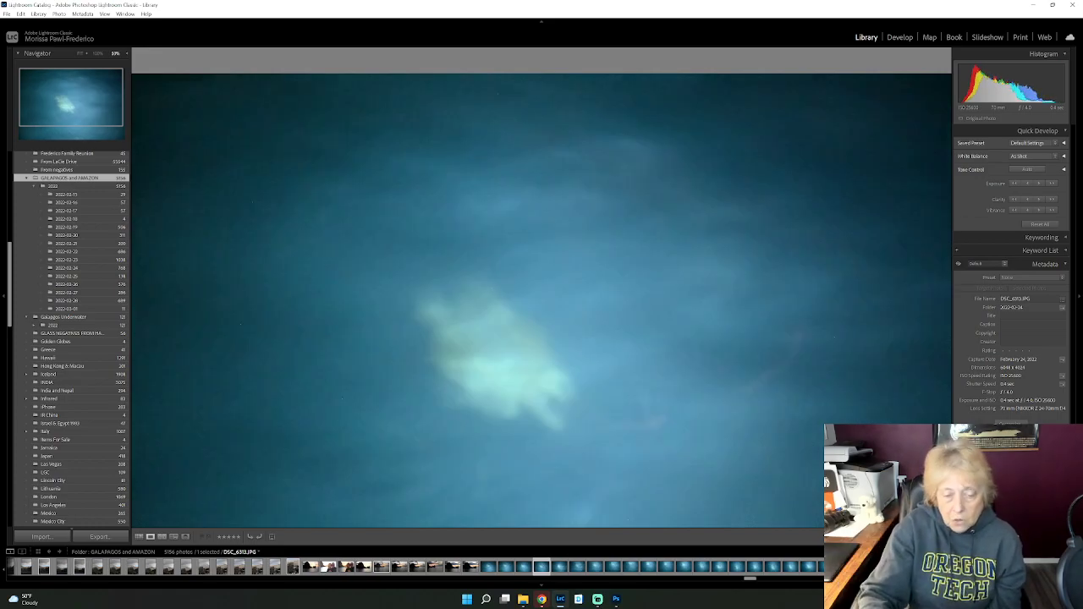
pyautogui.press('Right')
pyautogui.press('Right')
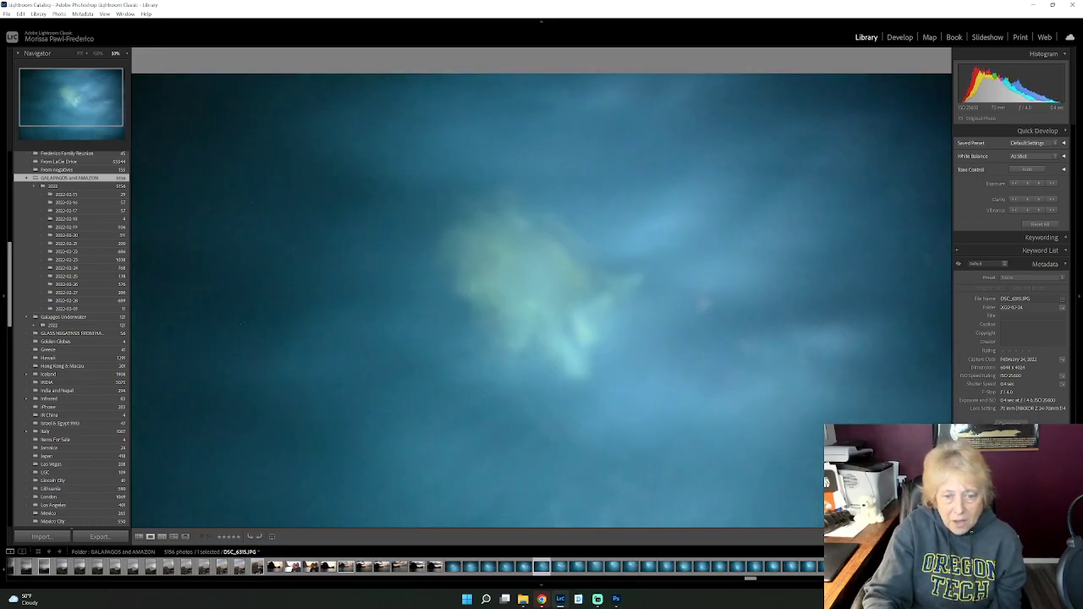
pyautogui.press('Right')
pyautogui.press('Right')
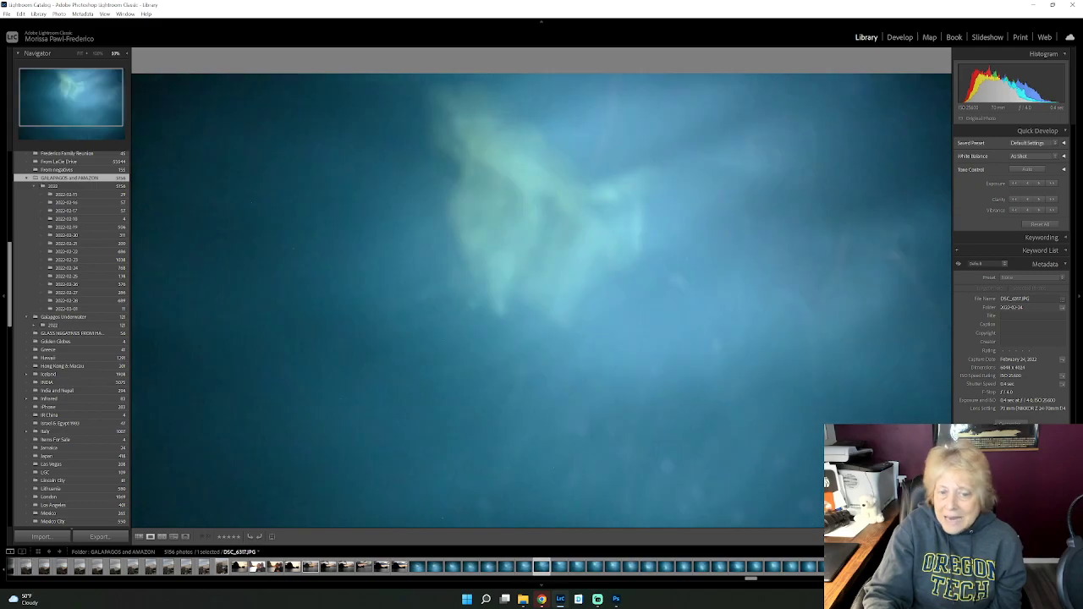
pyautogui.press('Right')
pyautogui.press('Right')
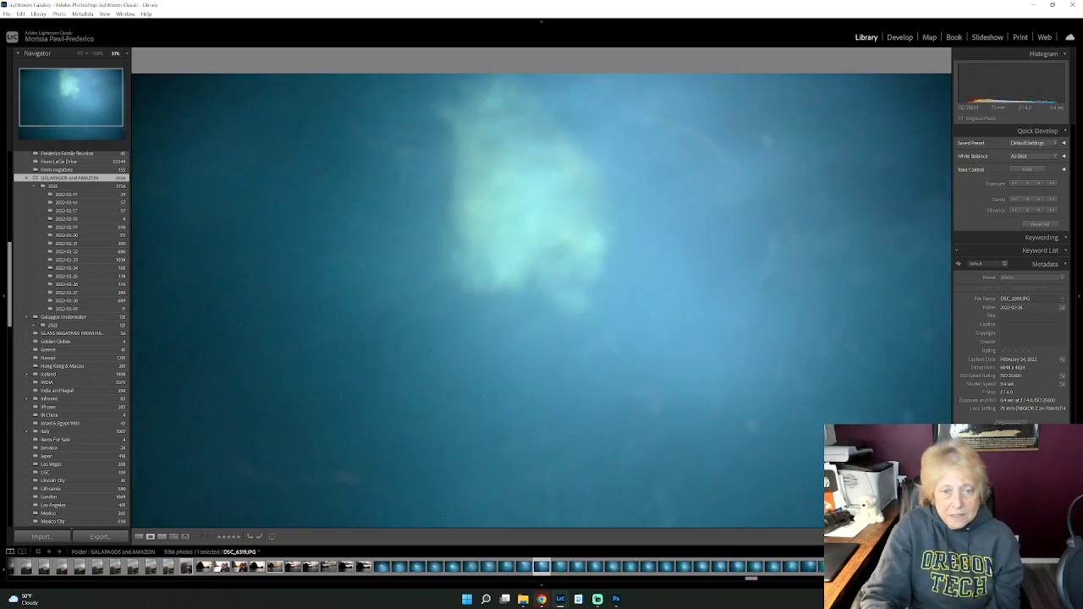
pyautogui.press('Right')
pyautogui.press('Right')
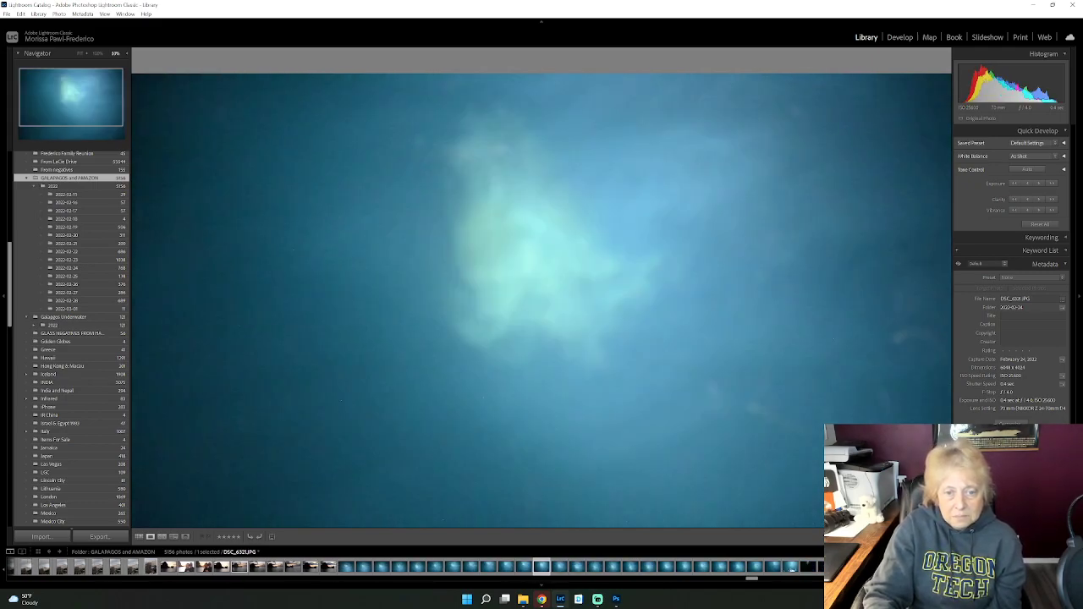
pyautogui.press('Right')
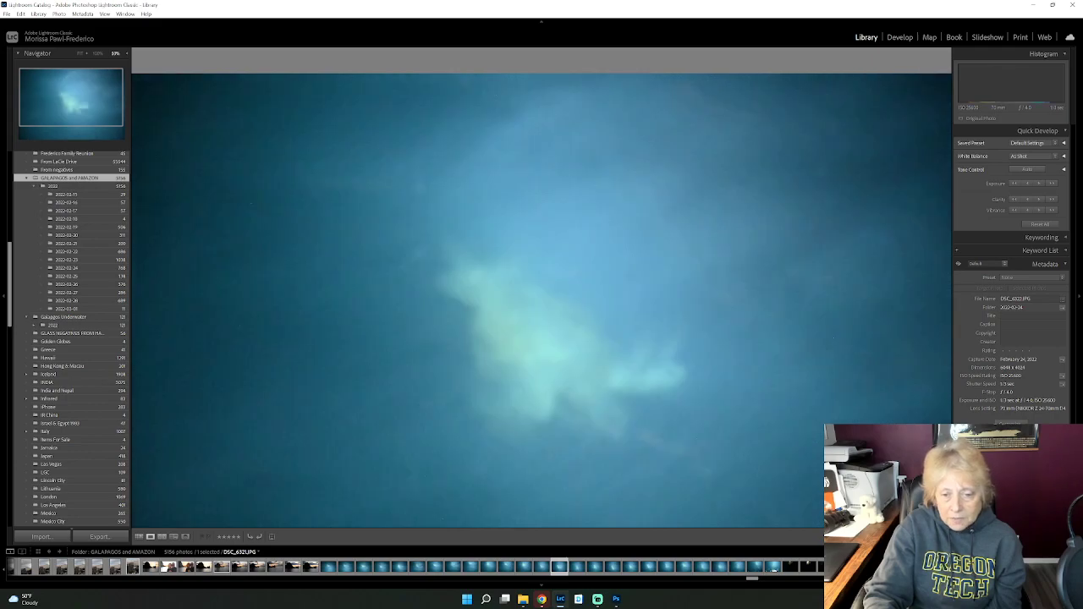
pyautogui.press('Right')
pyautogui.press('Right')
pyautogui.press('Right')
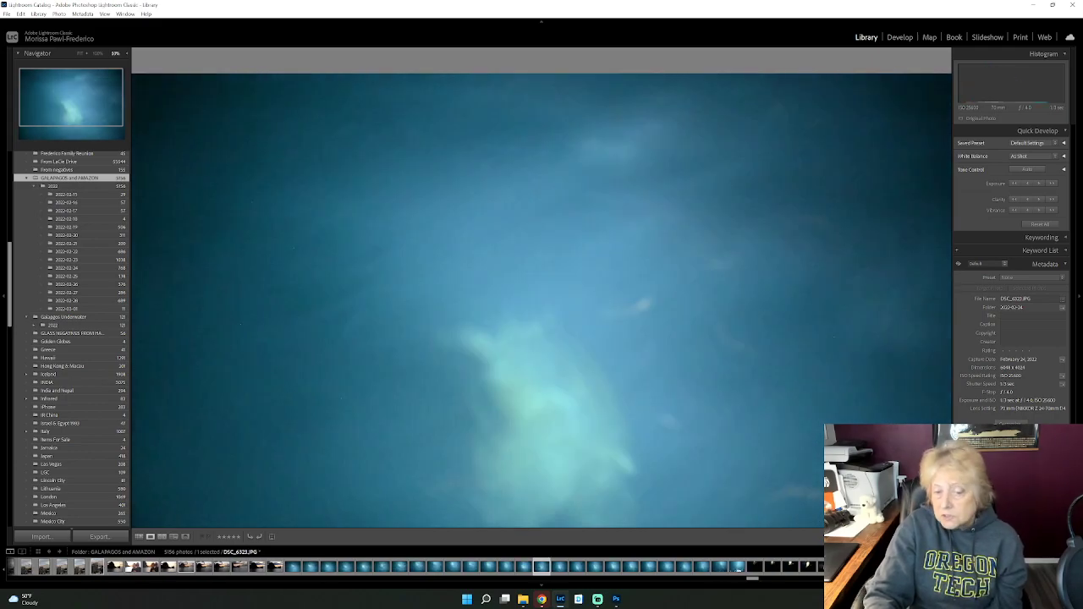
pyautogui.press('Right')
pyautogui.press('Right')
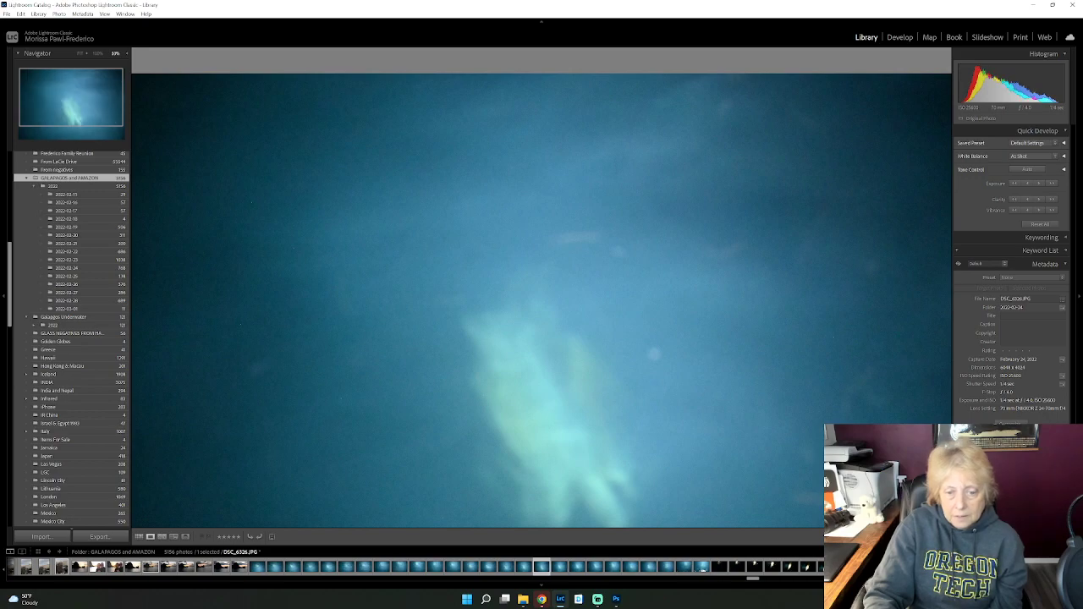
pyautogui.press('Right')
pyautogui.press('Right')
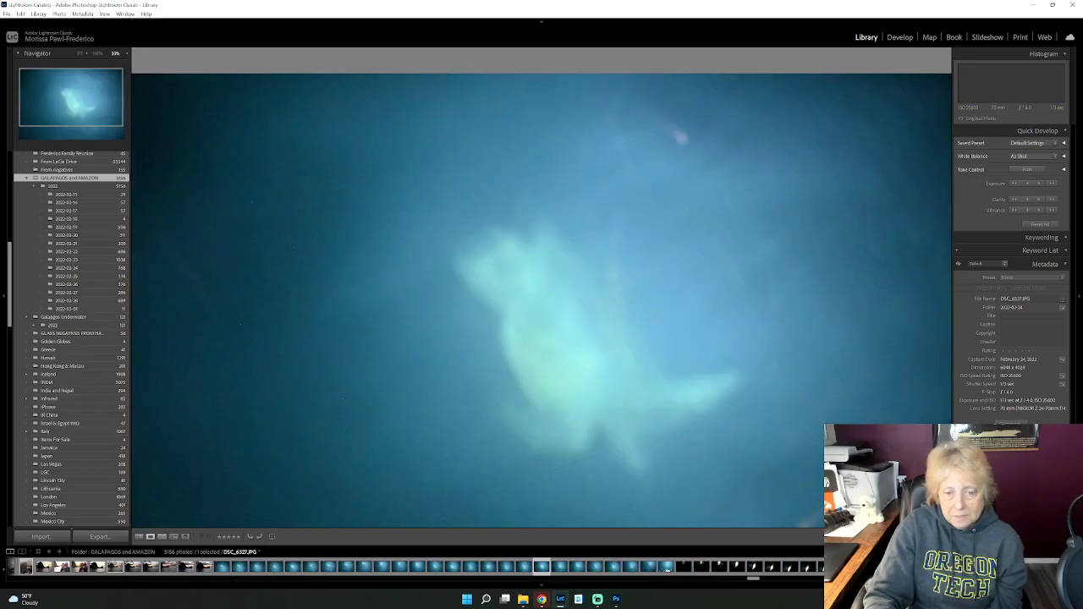
pyautogui.press('Right')
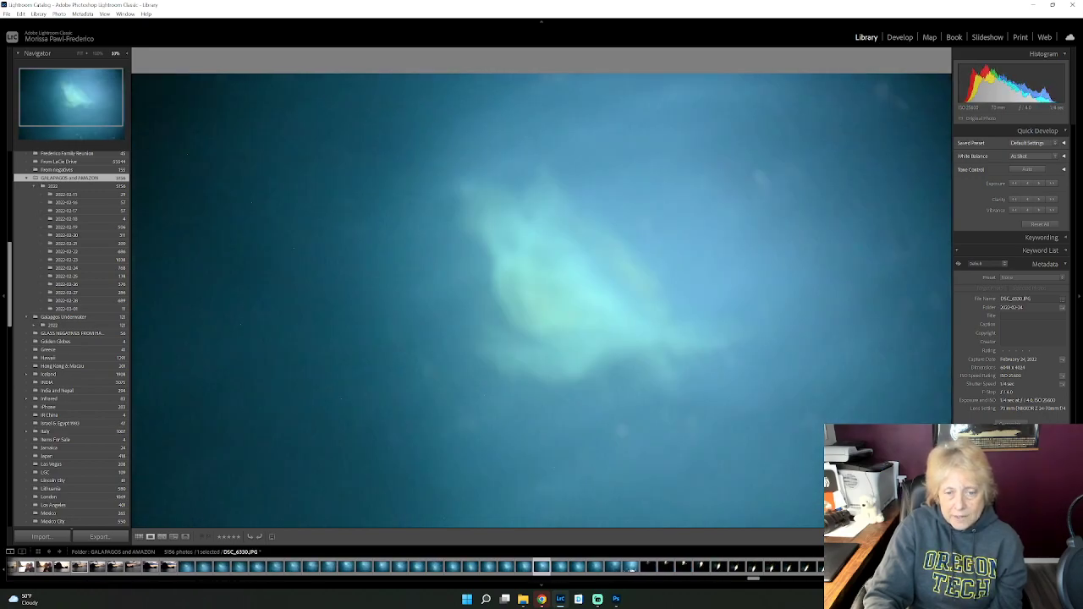
pyautogui.press('Right')
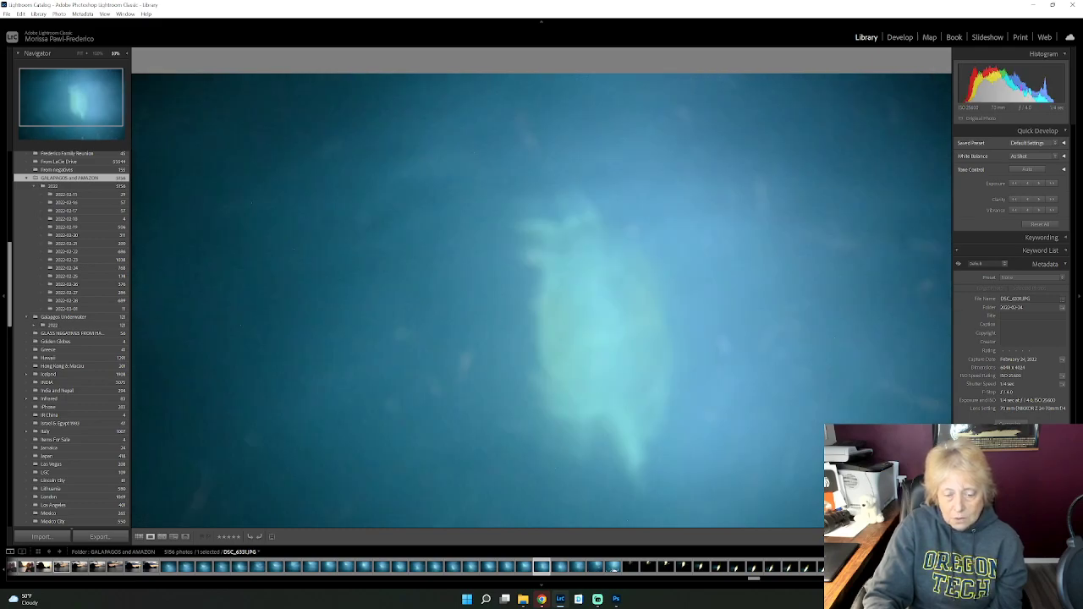
pyautogui.press('Right')
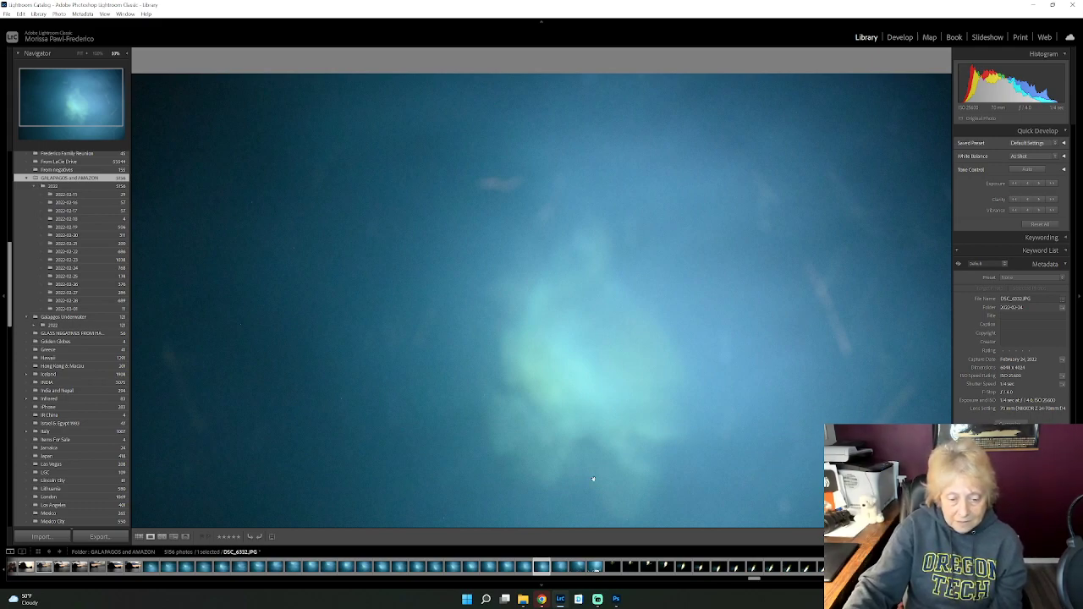
# Step: Preview the dark flash-lit underwater shots, dismissing the Cannot Reorder Photos warning
pyautogui.click(631, 568)
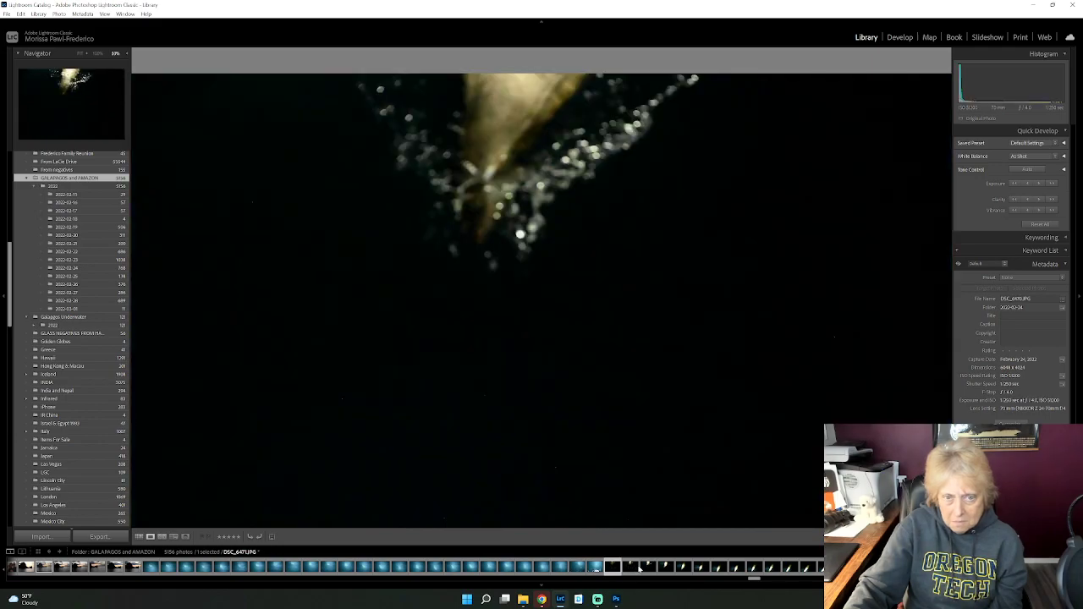
pyautogui.moveTo(649, 568); pyautogui.dragTo(684, 569)
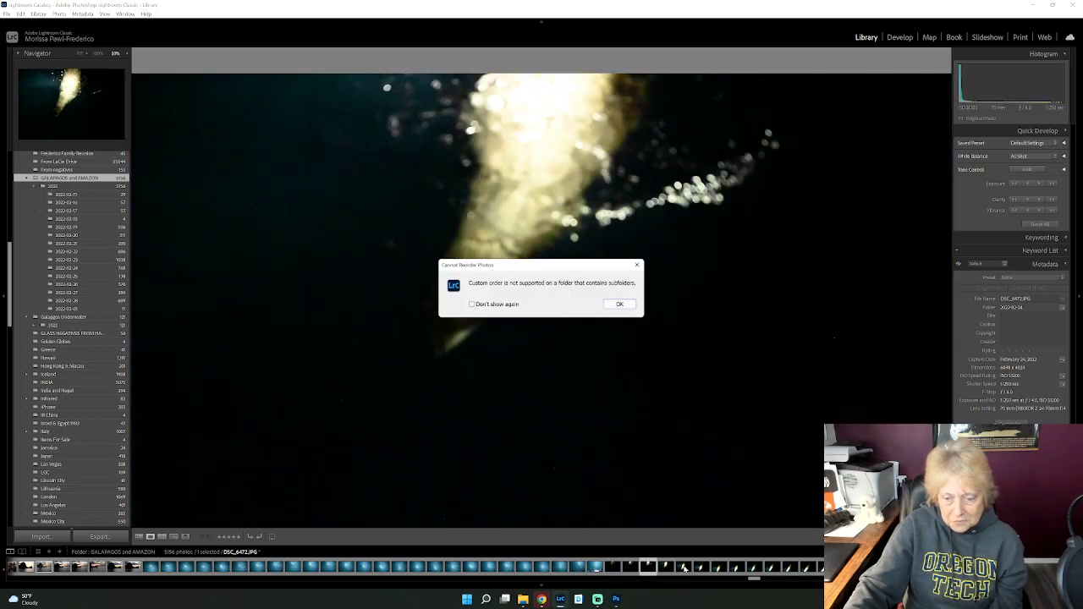
pyautogui.click(620, 304)
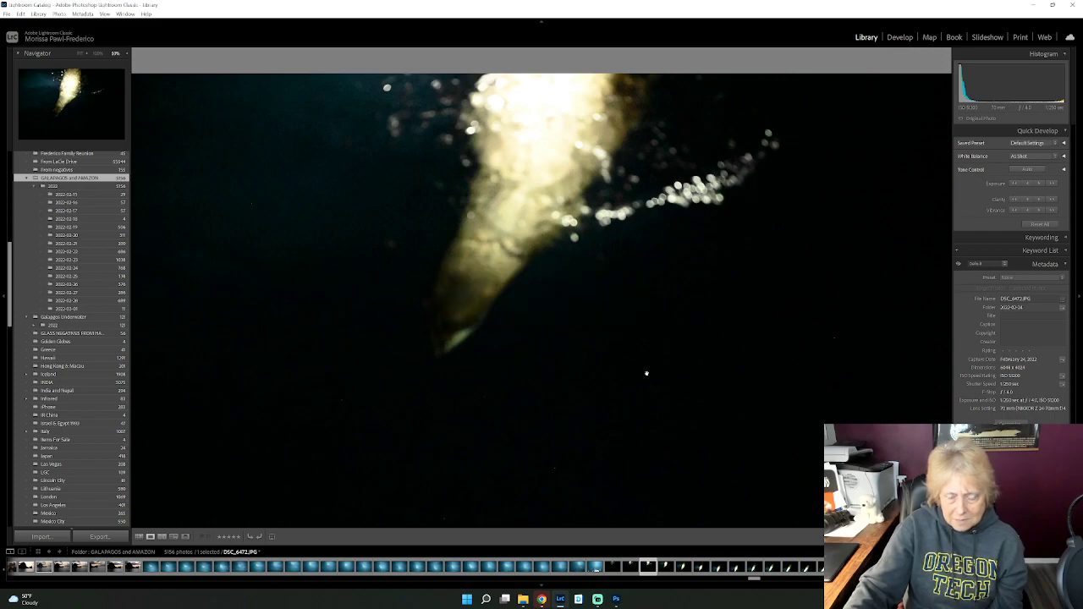
pyautogui.press('Right')
pyautogui.click(686, 569)
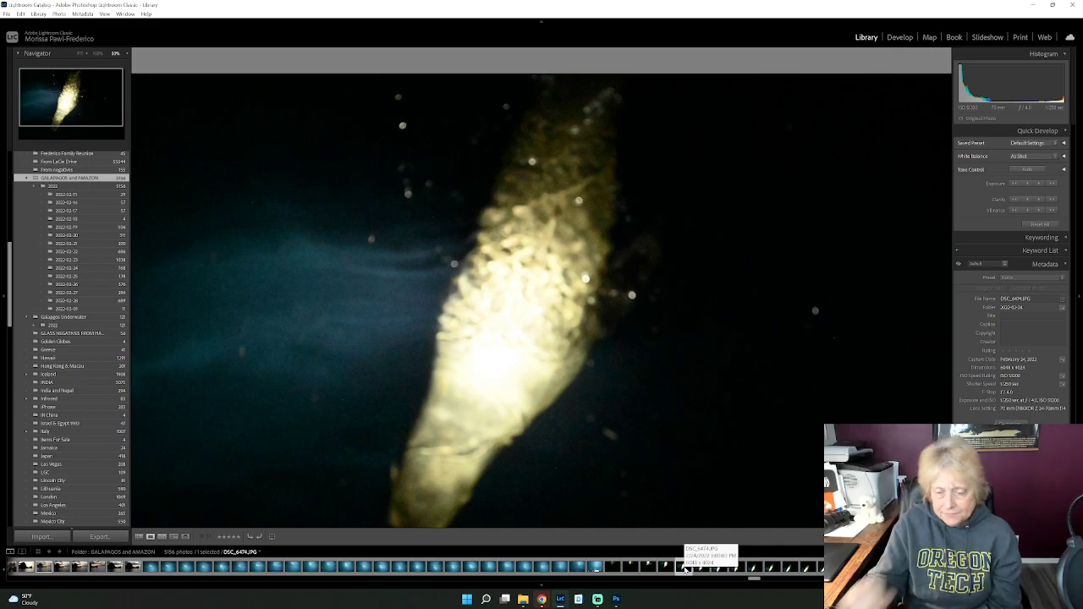
pyautogui.click(701, 567)
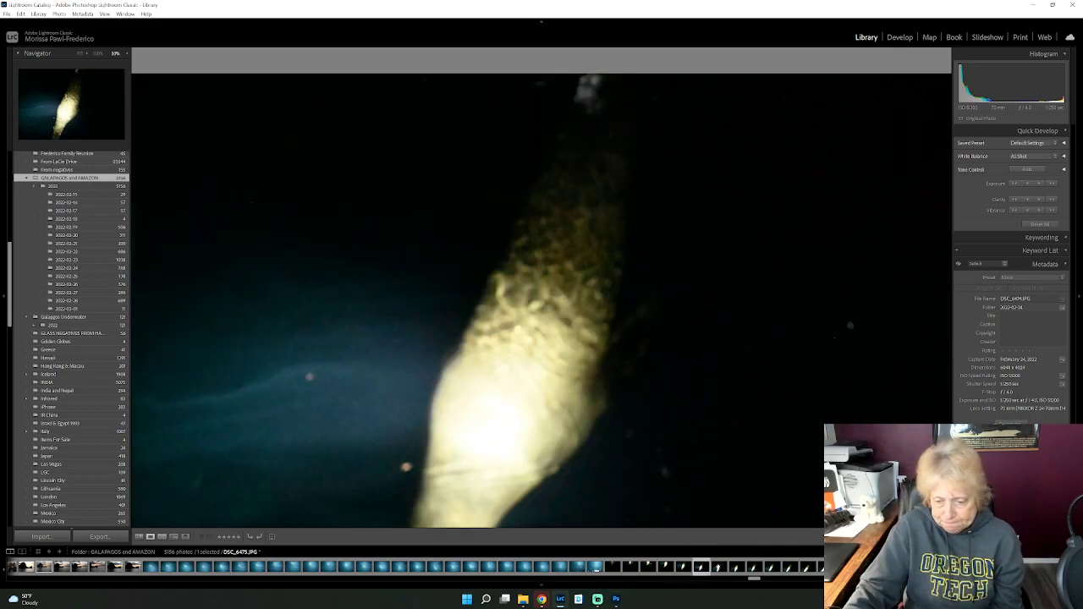
# Step: Step through several more dark underwater photos further along the filmstrip
pyautogui.press('Right')
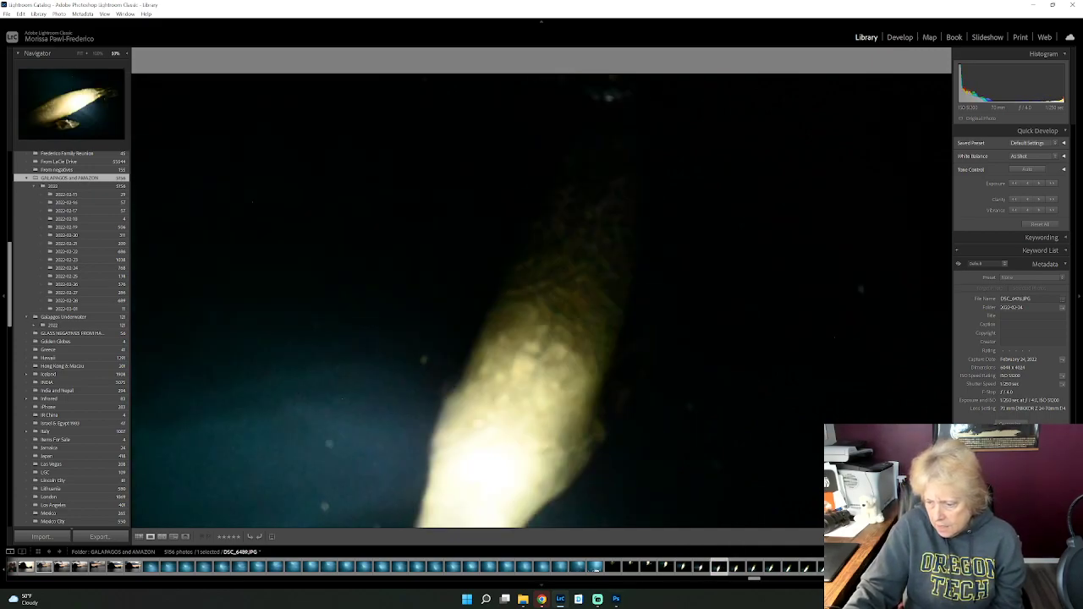
pyautogui.press('Right')
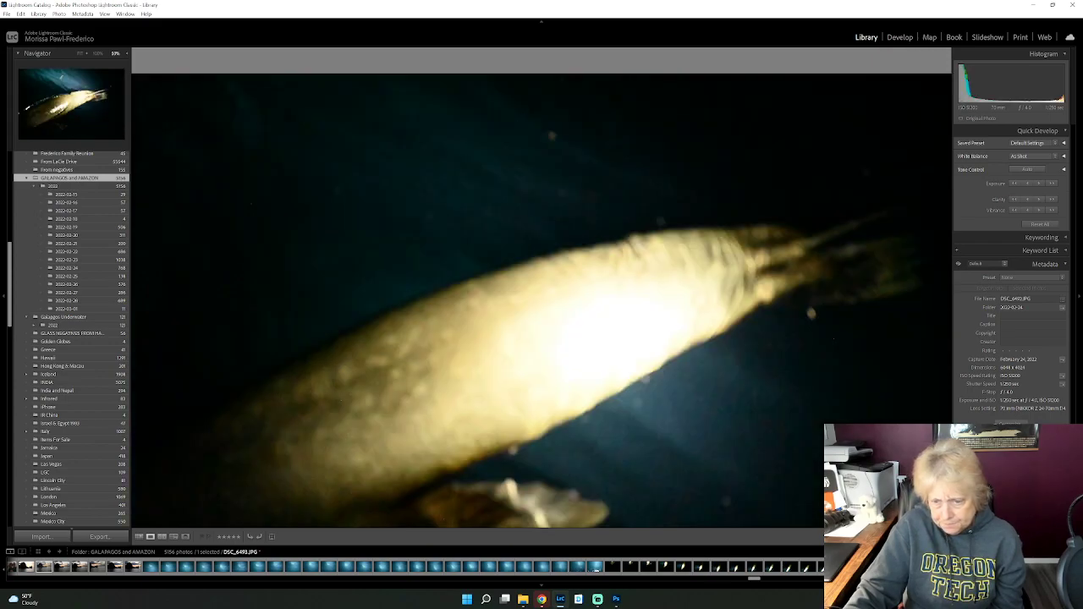
pyautogui.press('Right')
pyautogui.press('Right')
pyautogui.press('Right')
pyautogui.press('Right')
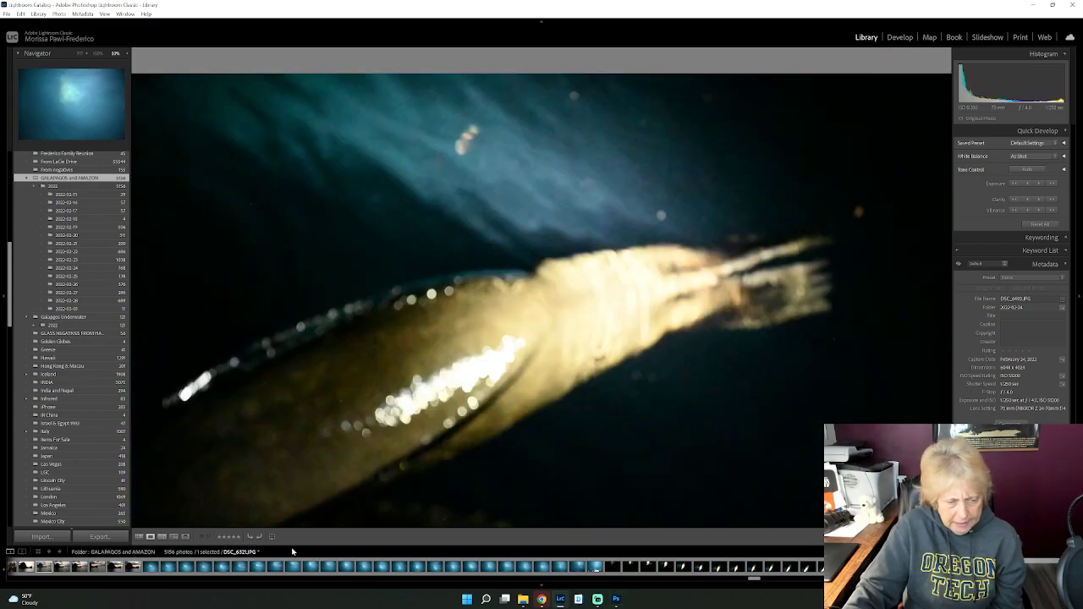
pyautogui.press('Right')
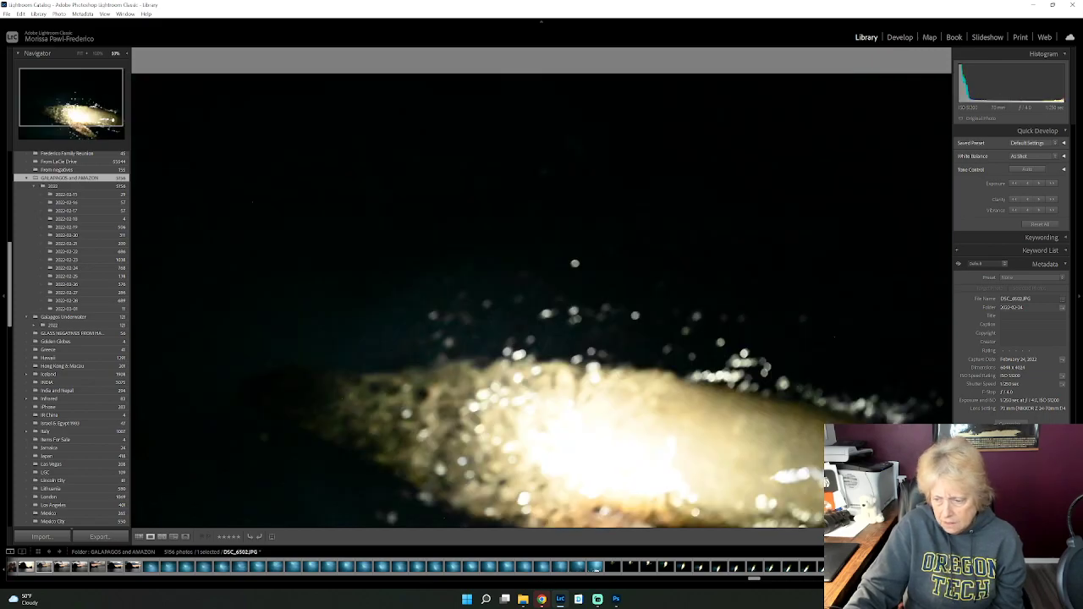
pyautogui.scroll(-5, 757, 578)
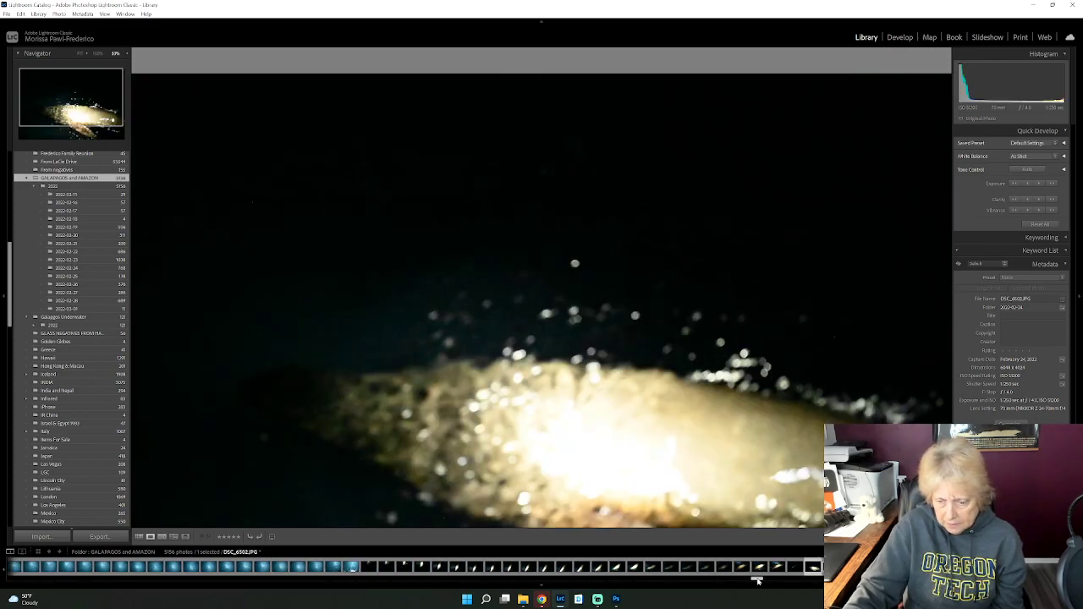
pyautogui.click(745, 568)
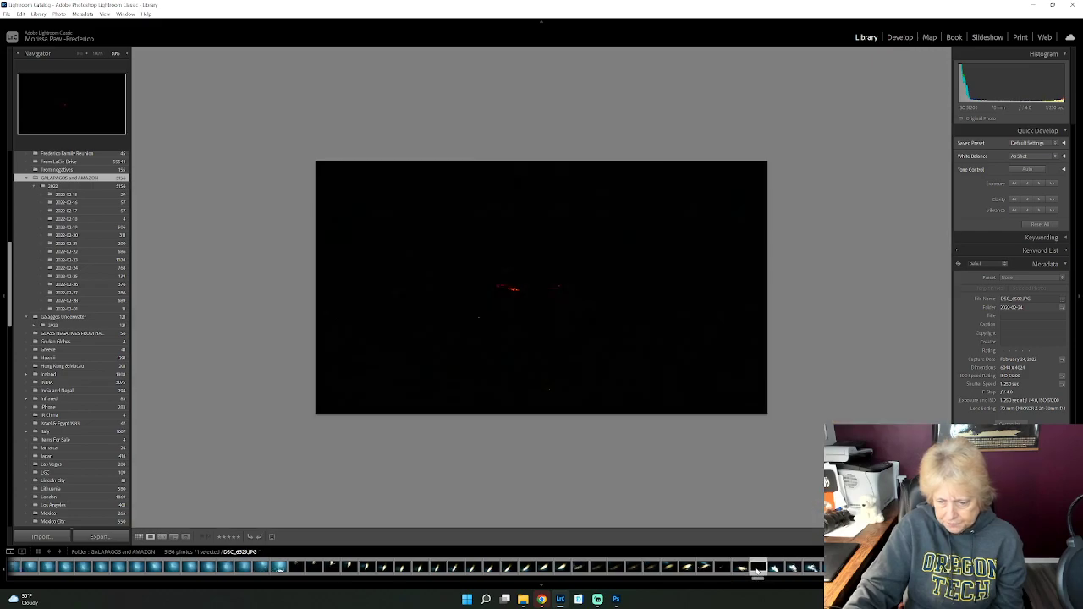
# Step: Browse the run of white splash photos, ending on DSC_6551.JPG
pyautogui.click(764, 570)
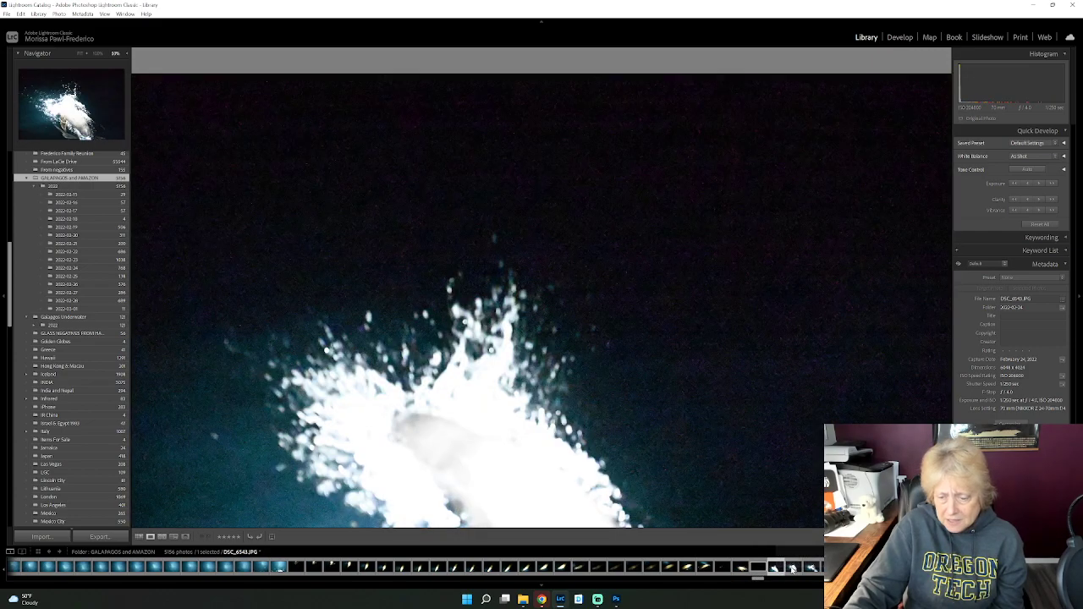
pyautogui.click(792, 568)
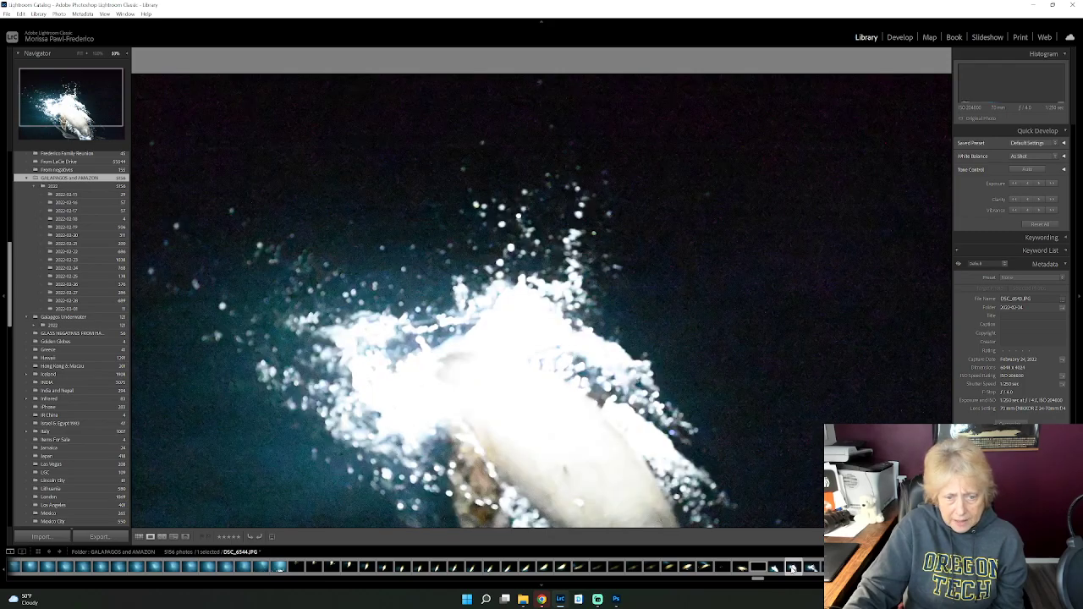
pyautogui.click(773, 569)
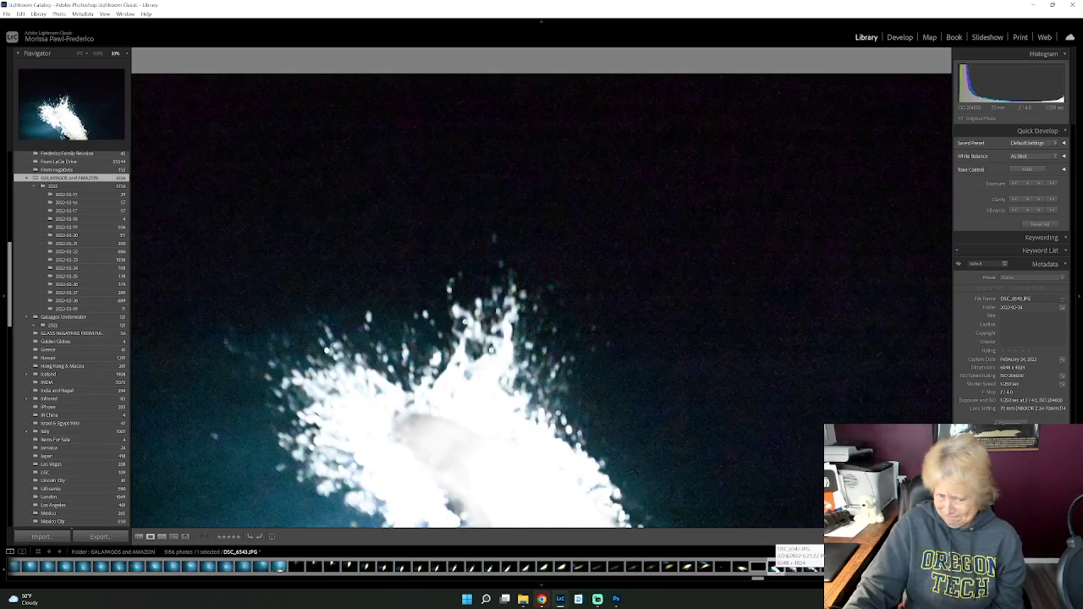
pyautogui.click(811, 568)
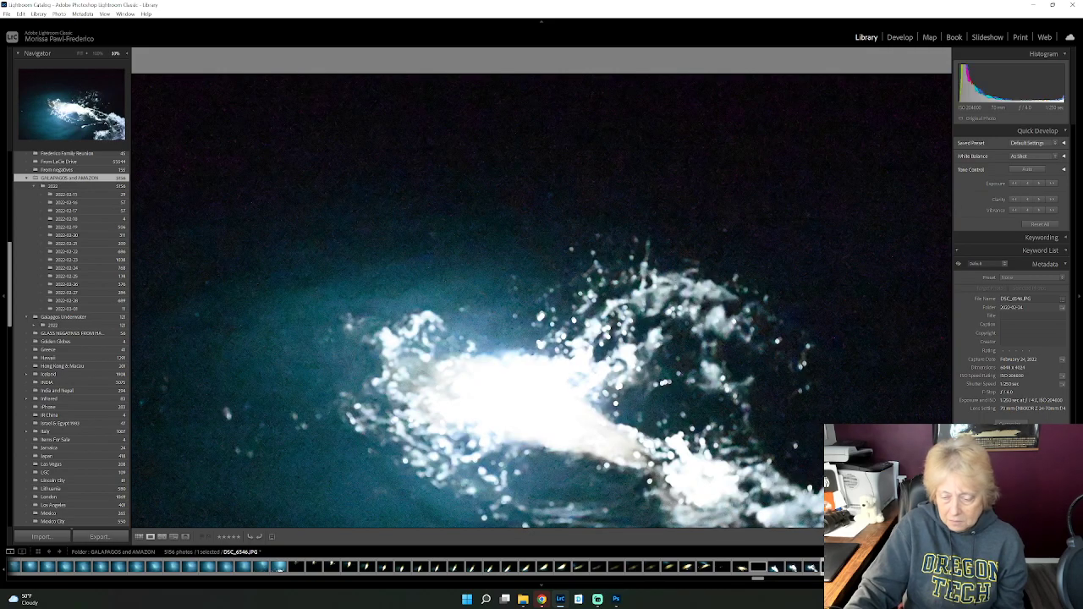
pyautogui.press('Right')
pyautogui.press('Right')
pyautogui.press('Right')
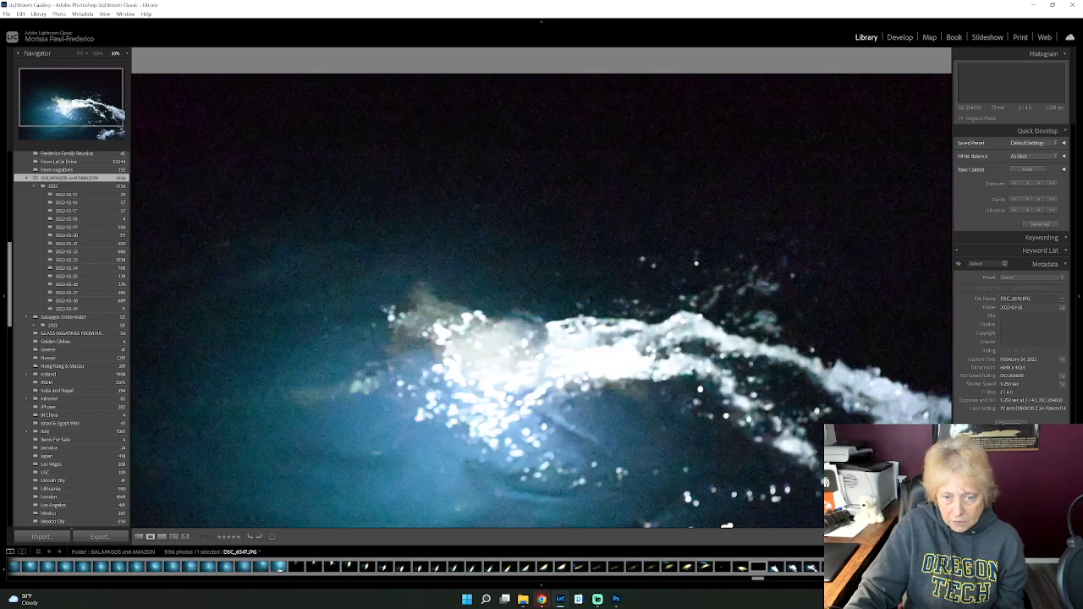
pyautogui.press('Right')
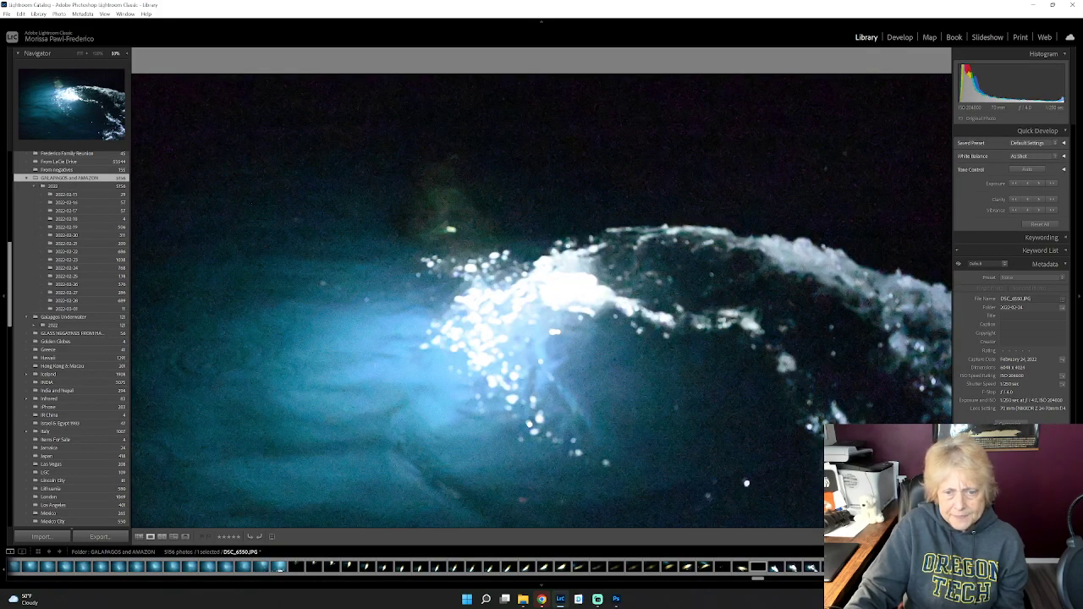
pyautogui.press('Right')
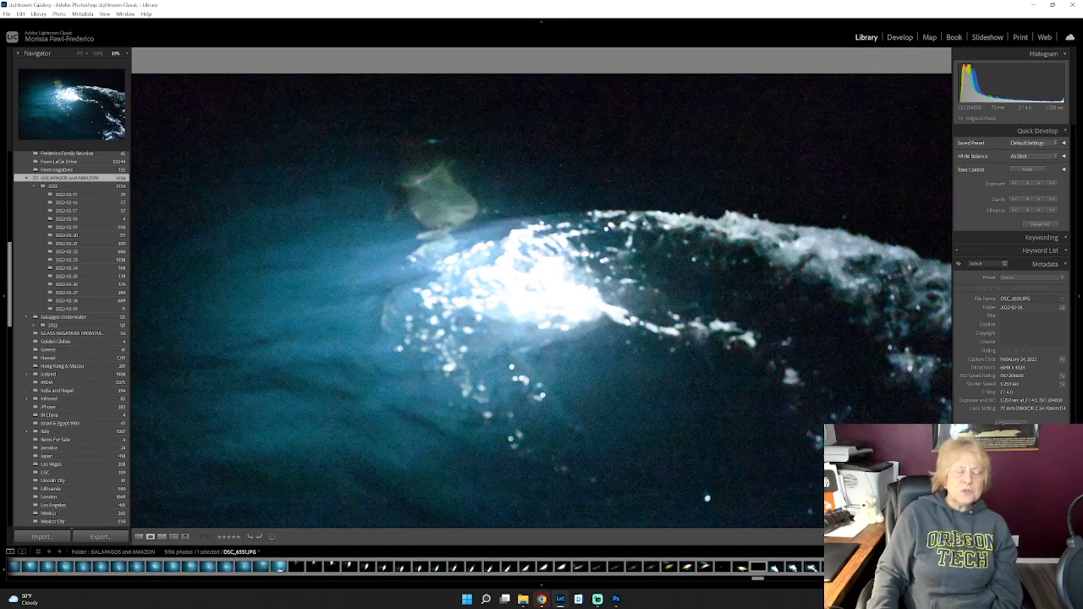
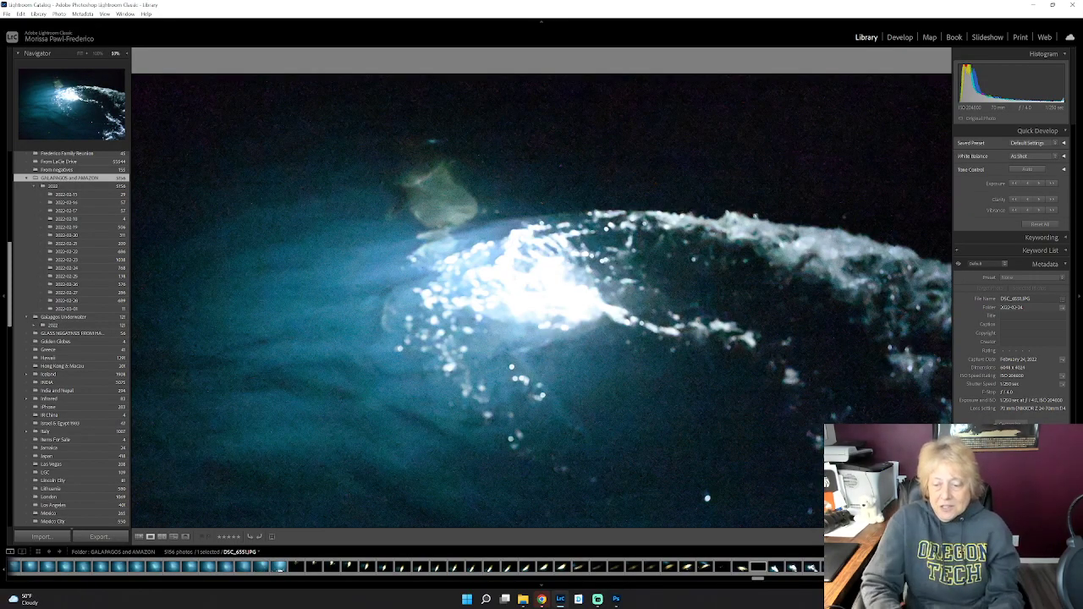
# Step: Browse the night sea lion frames from DSC_6551 through DSC_6562–DSC_6563 to the grey water photo DSC_6566
pyautogui.press('Right')
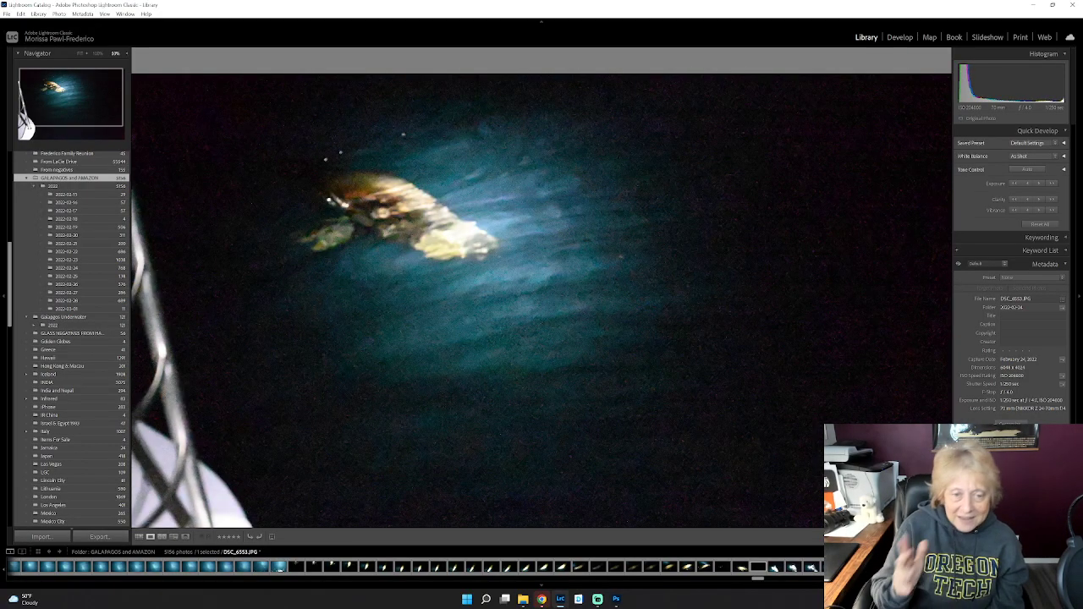
pyautogui.press('Right')
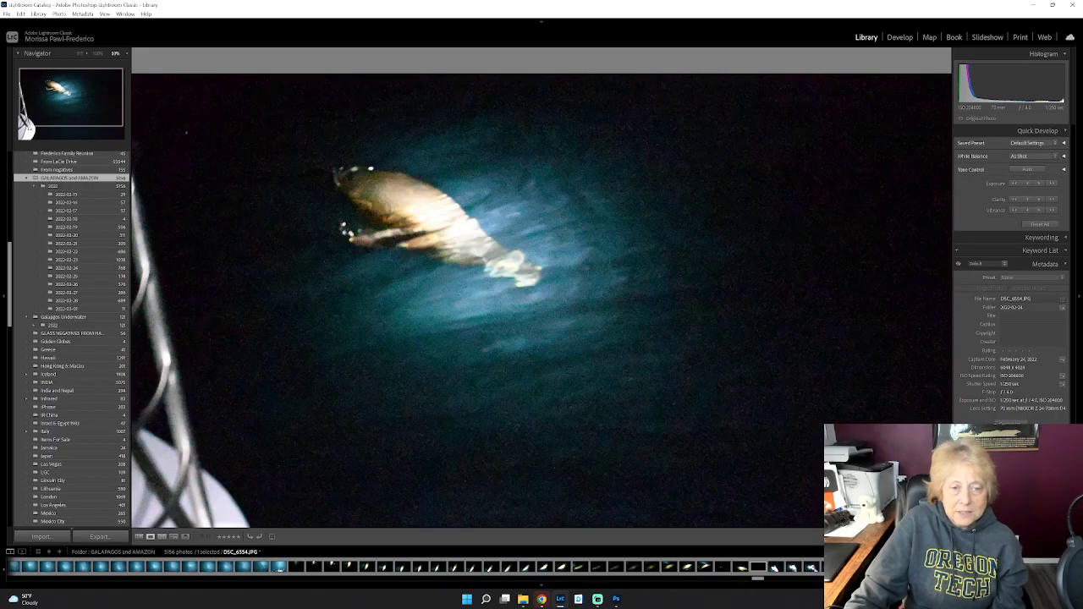
pyautogui.press('Right')
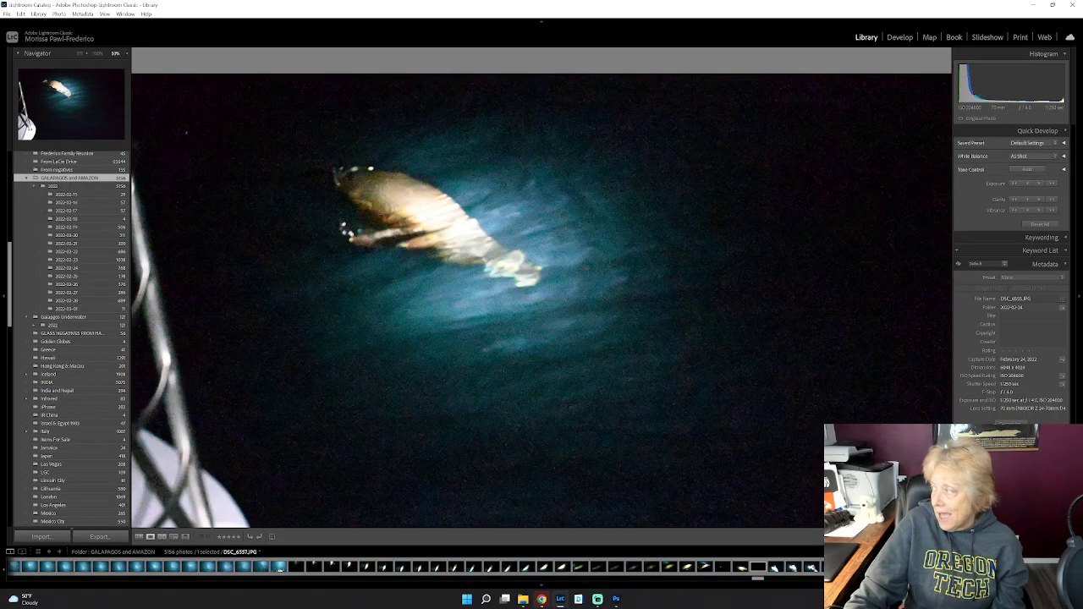
pyautogui.press('Right')
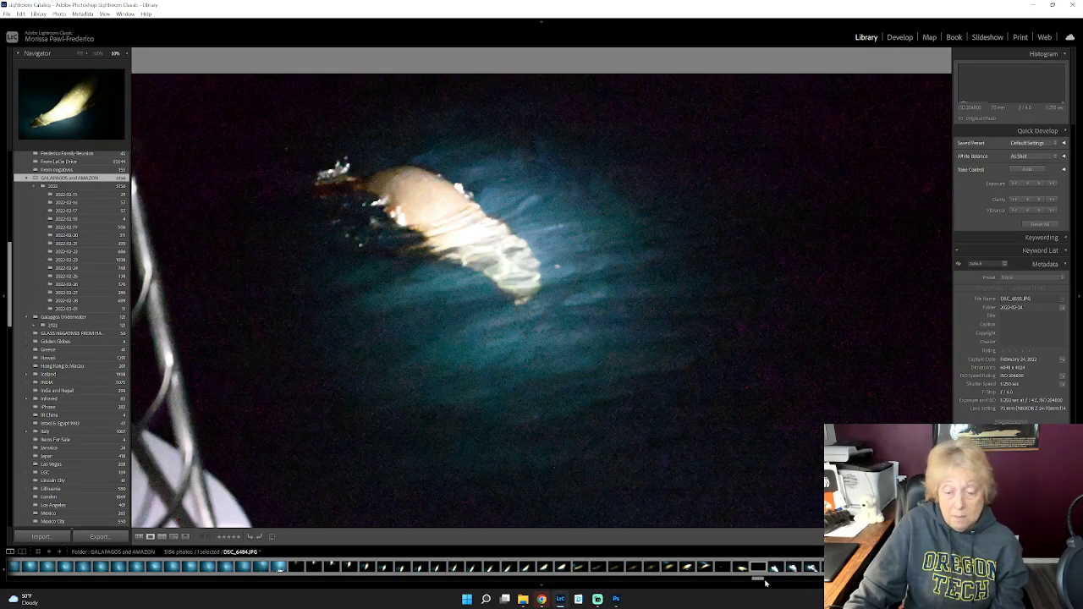
pyautogui.scroll(3, 759, 580)
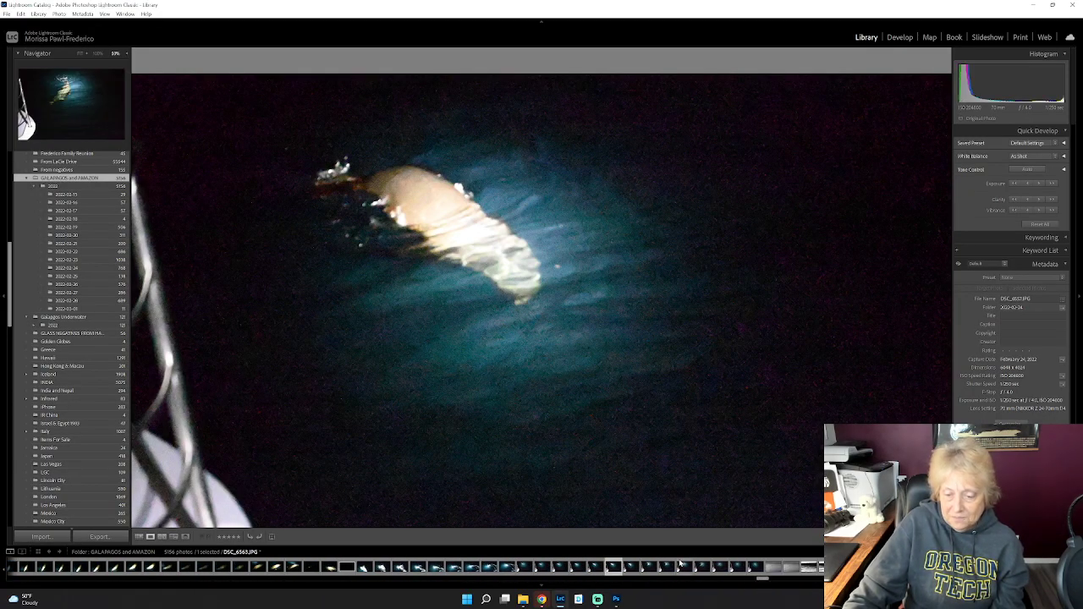
pyautogui.click(701, 568)
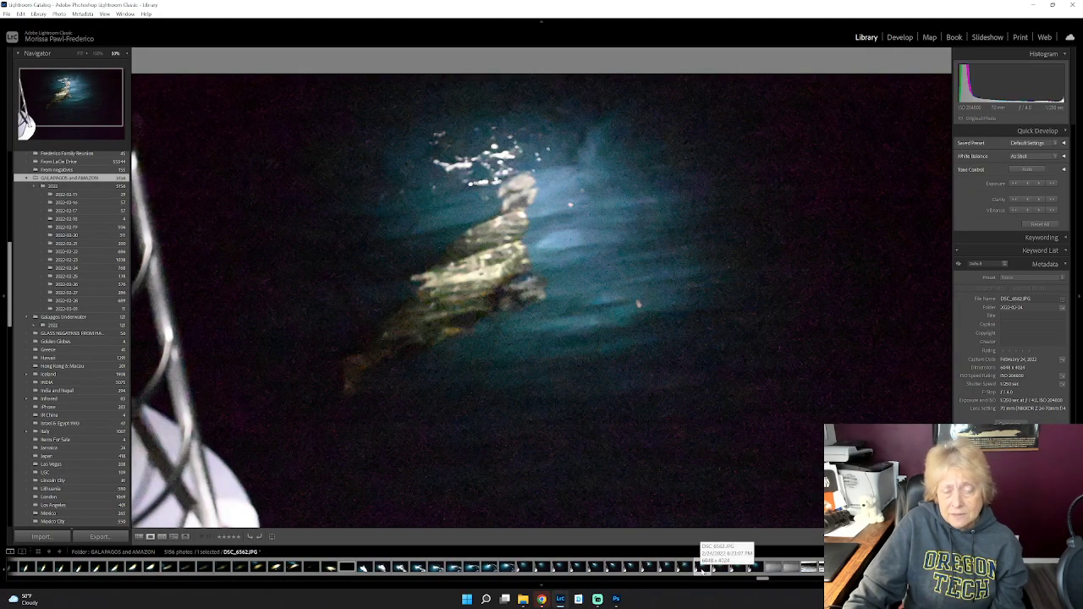
pyautogui.click(722, 568)
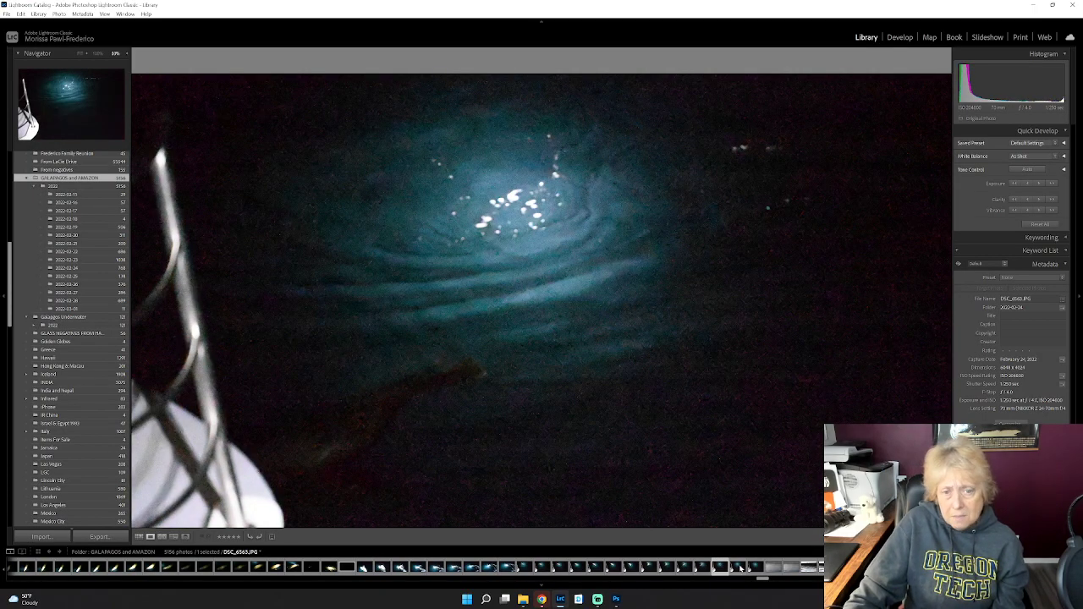
pyautogui.click(741, 568)
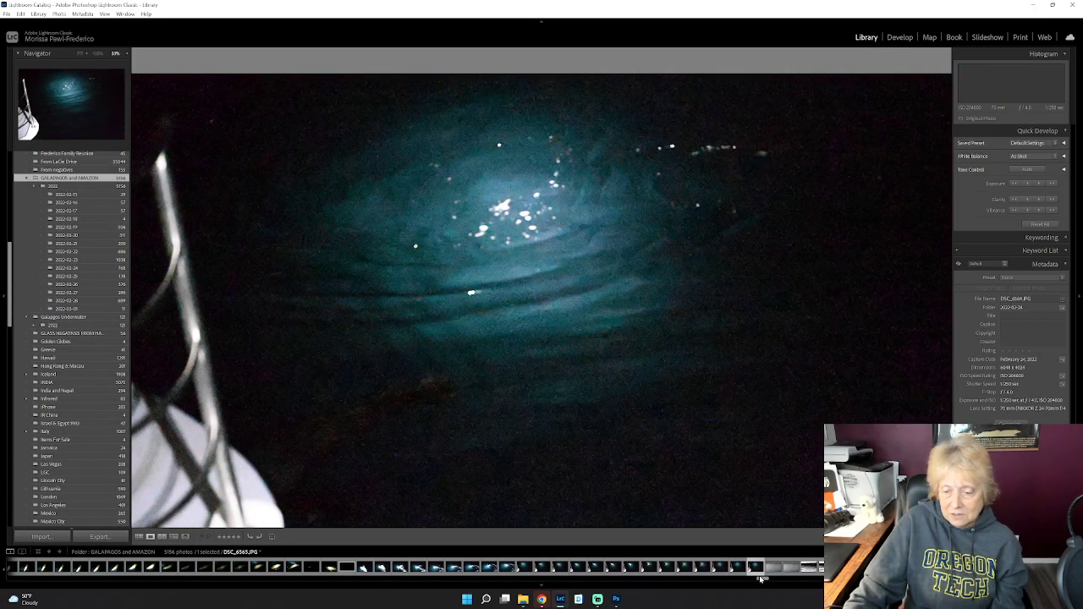
pyautogui.click(773, 567)
# Step: Advance through water photos DSC_6567–DSC_6568 to the shoreline DSC_6569 and red cliff DSC_6570
pyautogui.click(791, 568)
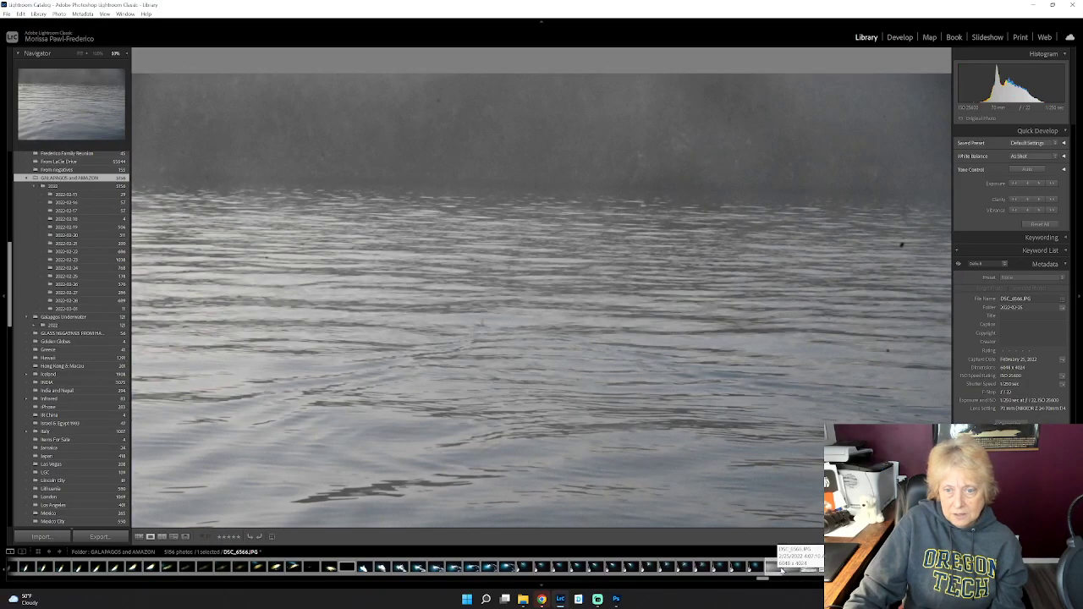
pyautogui.click(808, 568)
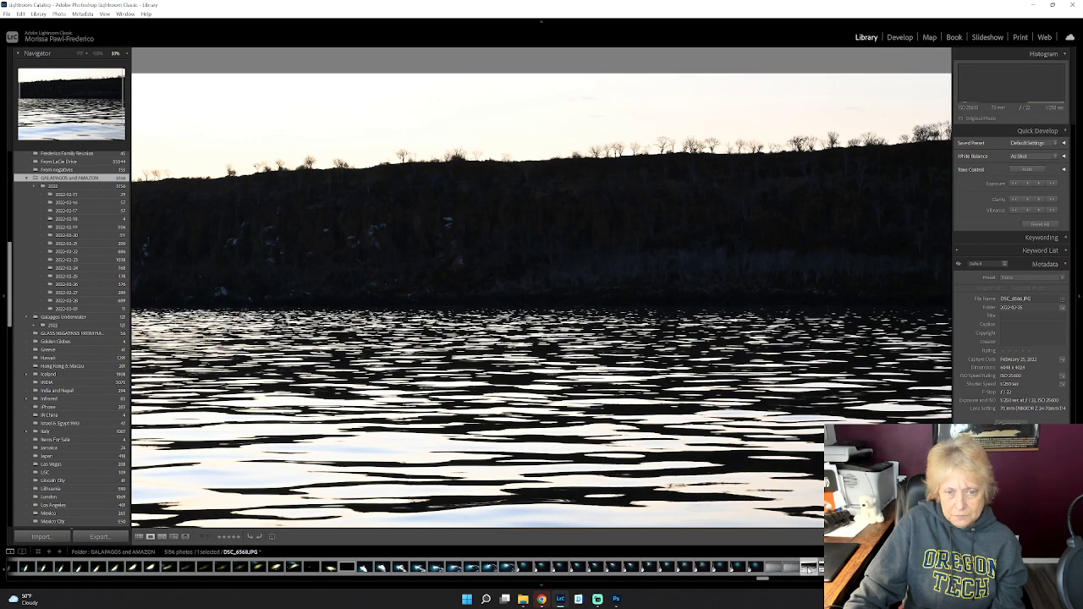
pyautogui.click(811, 568)
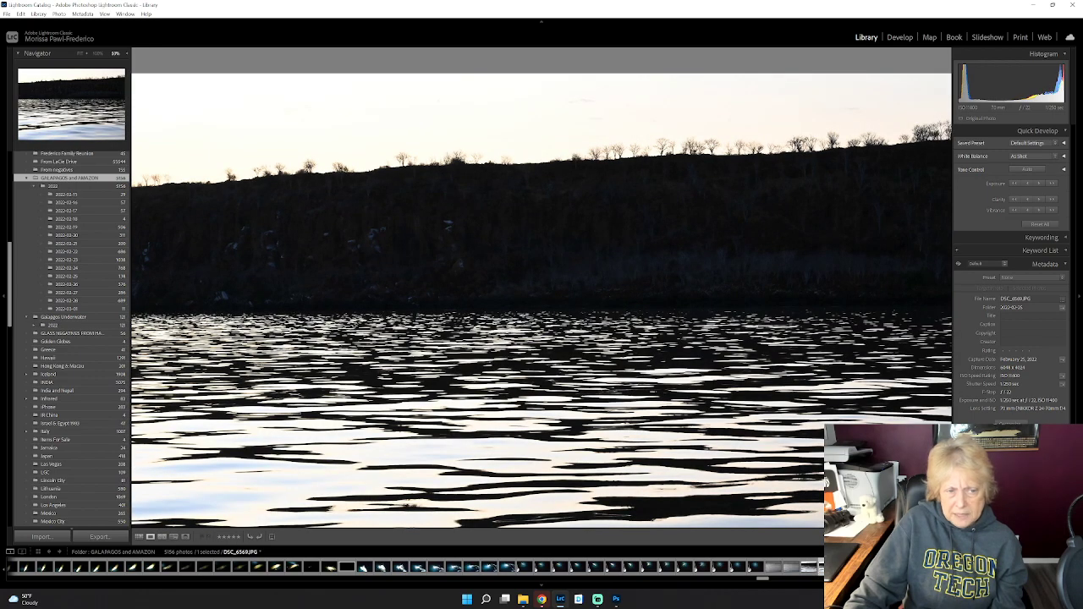
pyautogui.click(810, 568)
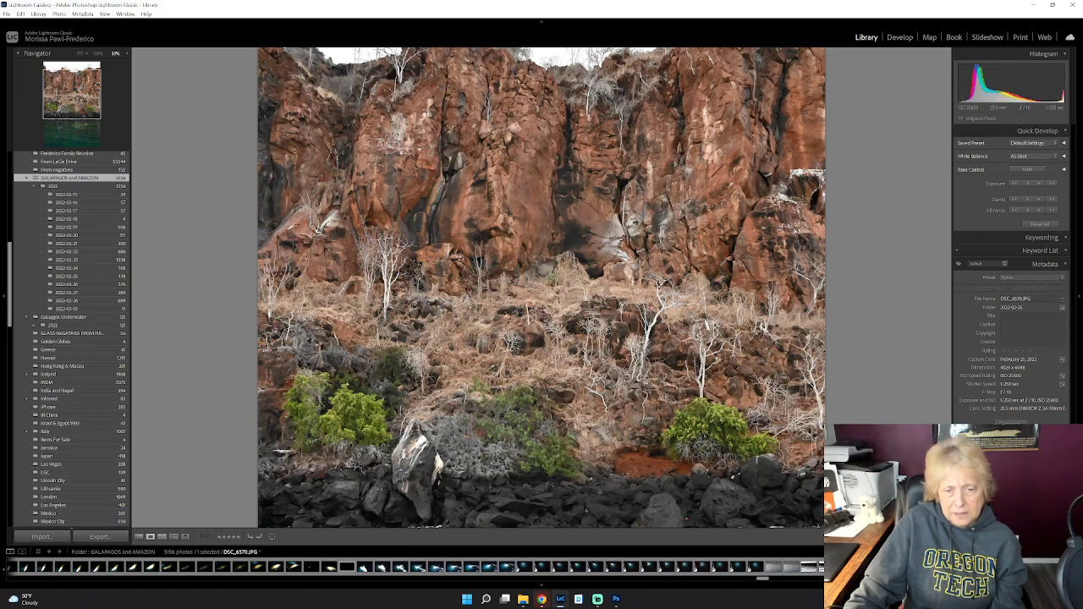
# Step: Step back and forth through DSC_6572–DSC_6576, reaching the sea lion photo DSC_6577
pyautogui.press('Right')
pyautogui.press('Right')
pyautogui.press('Right')
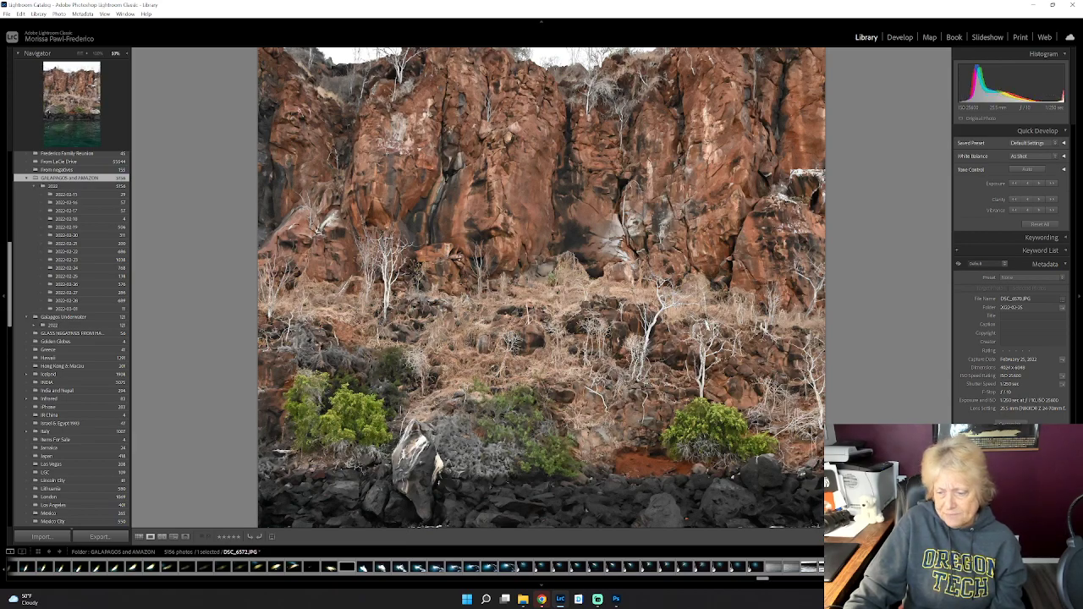
pyautogui.press('Left')
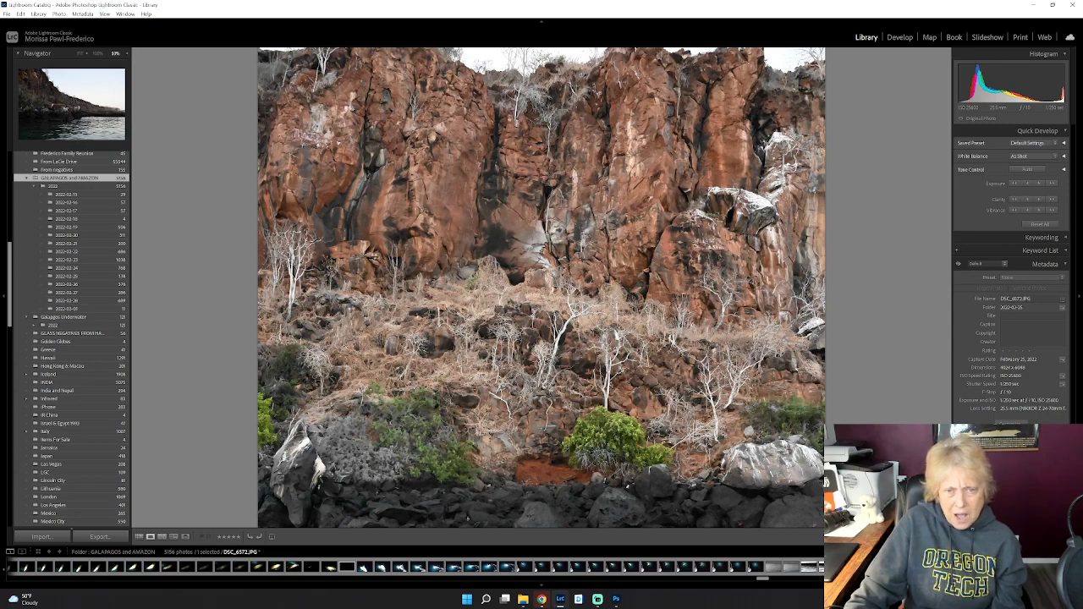
pyautogui.press('Right')
pyautogui.press('Right')
pyautogui.press('Right')
pyautogui.press('Right')
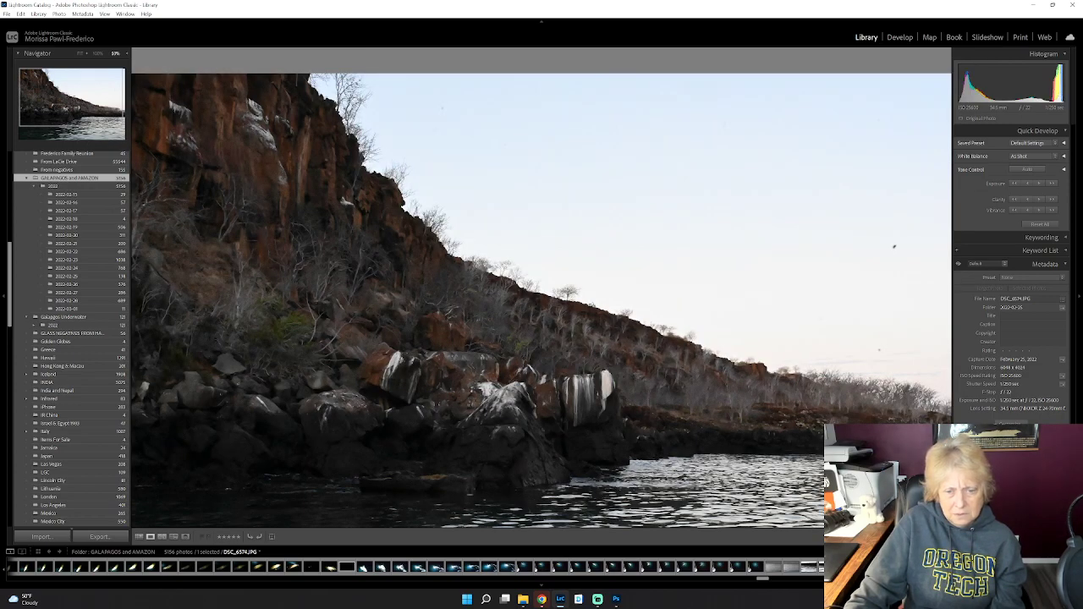
pyautogui.press('Left')
pyautogui.press('Right')
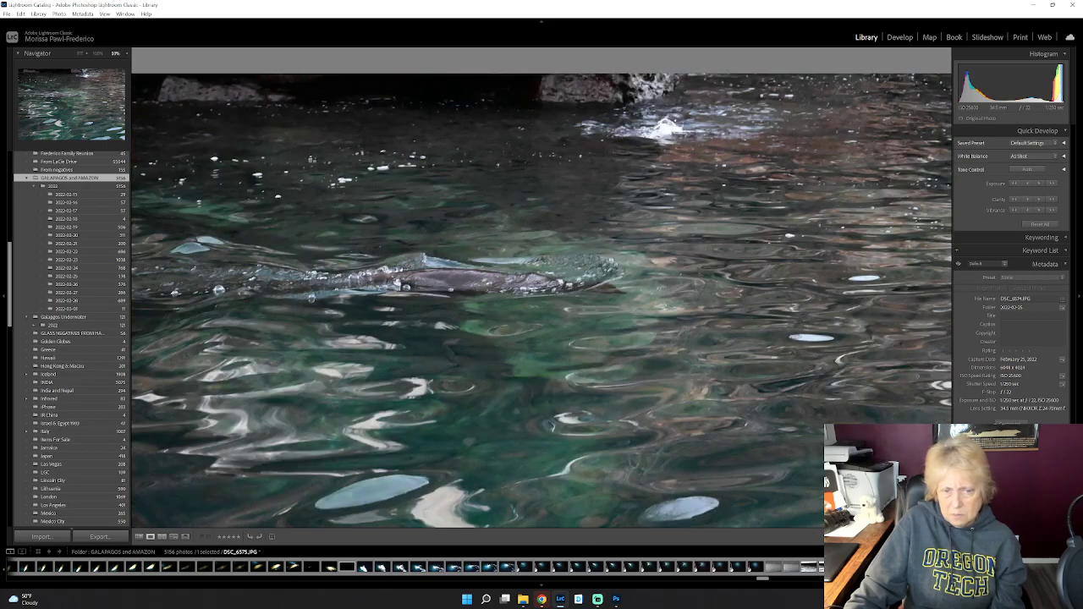
pyautogui.press('Right')
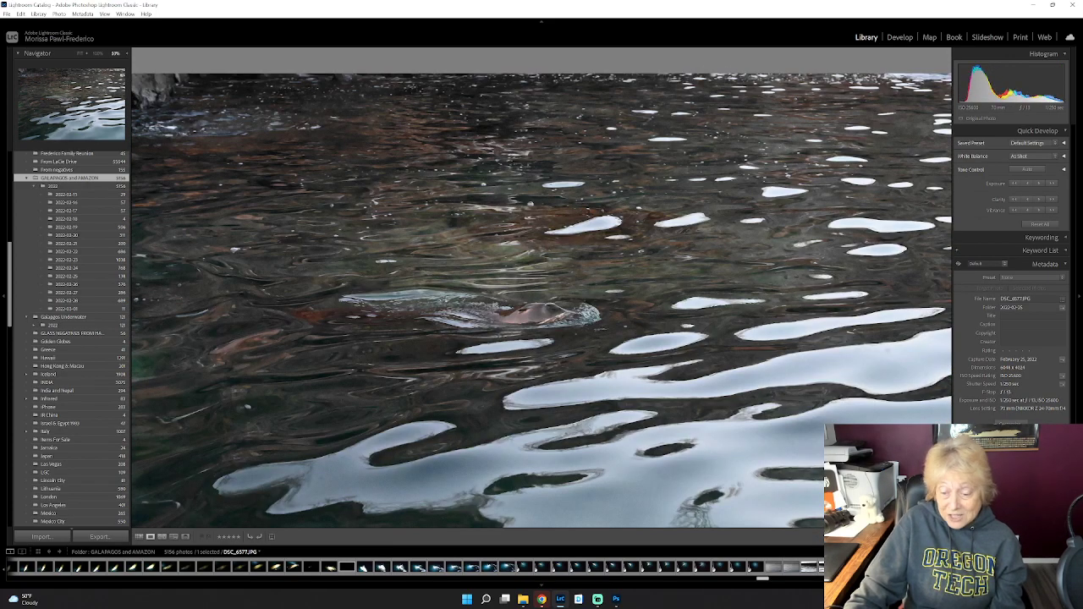
# Step: Move along the filmstrip to DSC_6578 and the turquoise-water sea lion DSC_6579
pyautogui.scroll(-1, 764, 581)
pyautogui.scroll(-4, 764, 582)
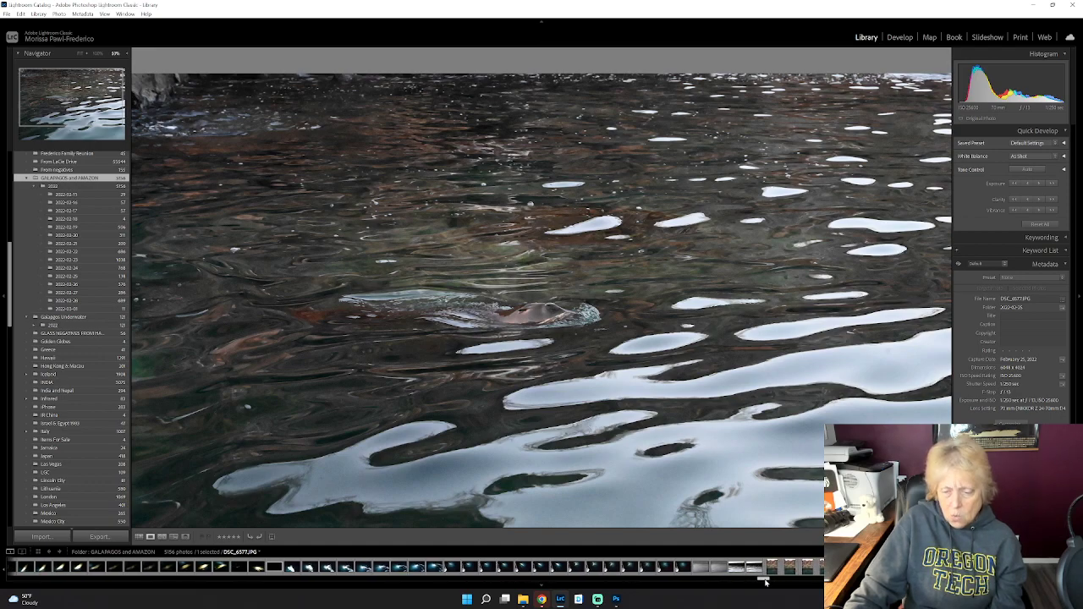
pyautogui.scroll(-5, 765, 581)
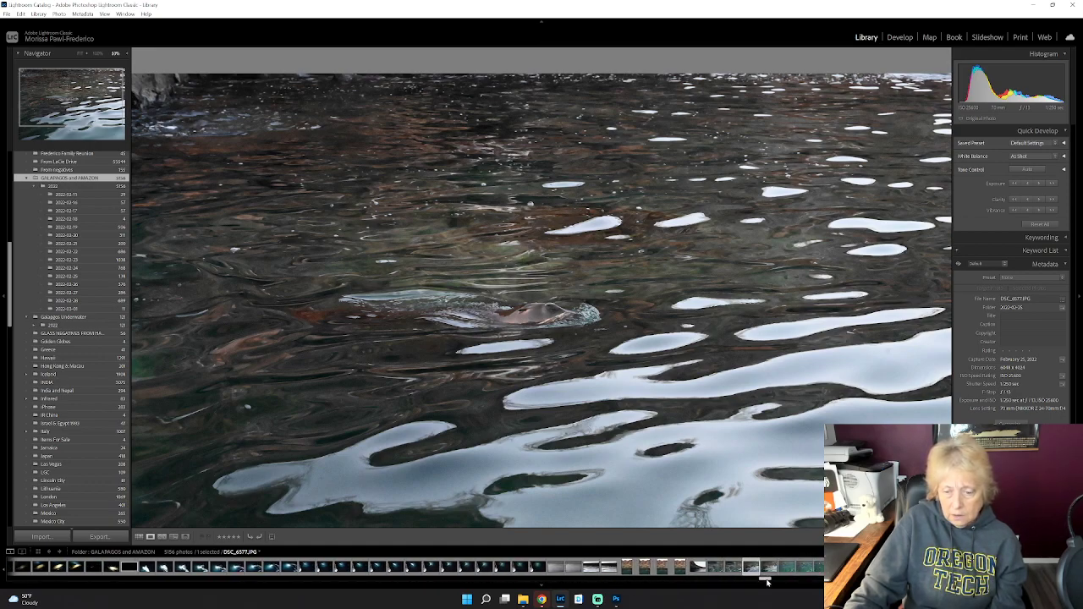
pyautogui.click(773, 574)
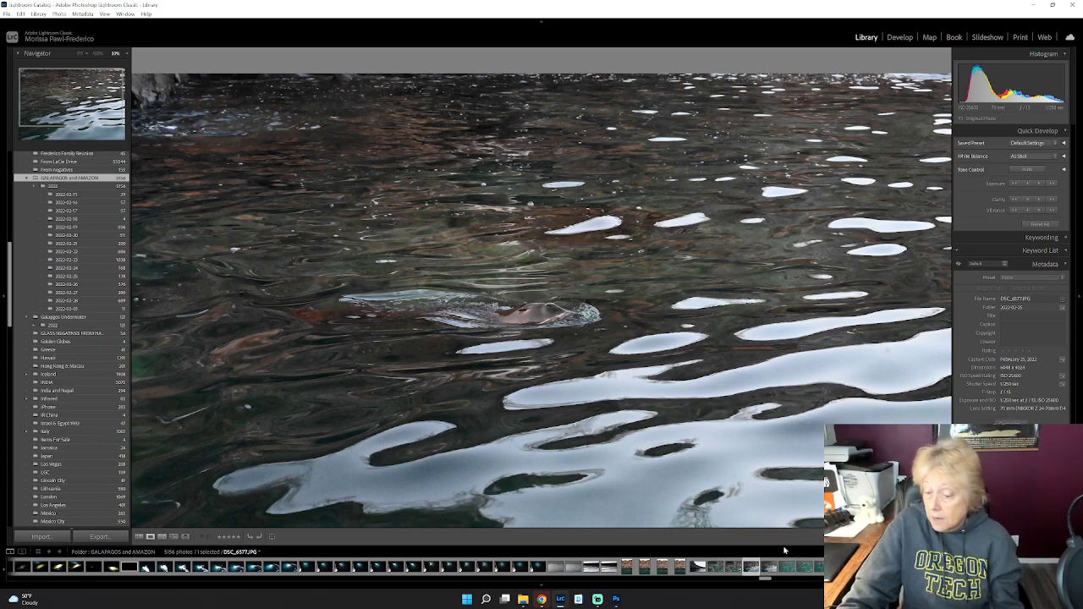
pyautogui.click(770, 570)
pyautogui.click(786, 571)
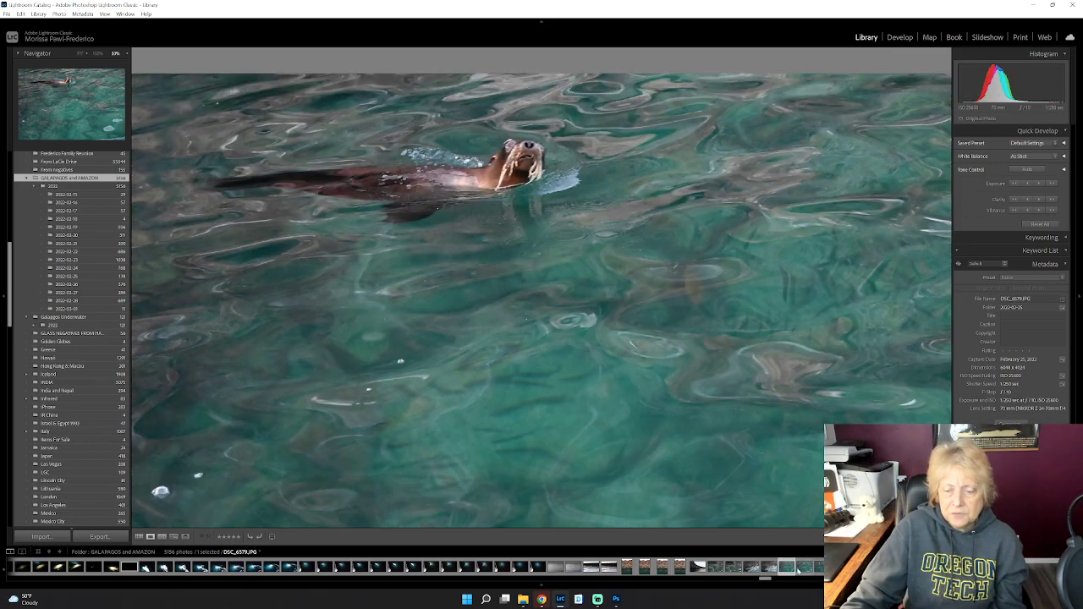
# Step: View DSC_6580 and DSC_6581, then settle on the penguin photo DSC_6582
pyautogui.click(805, 569)
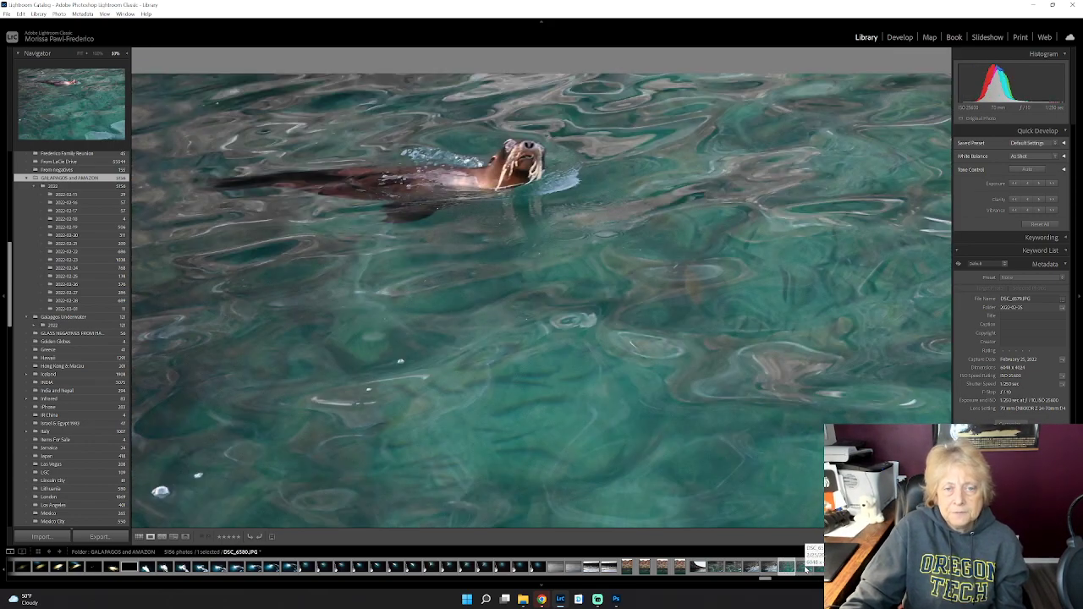
pyautogui.click(806, 569)
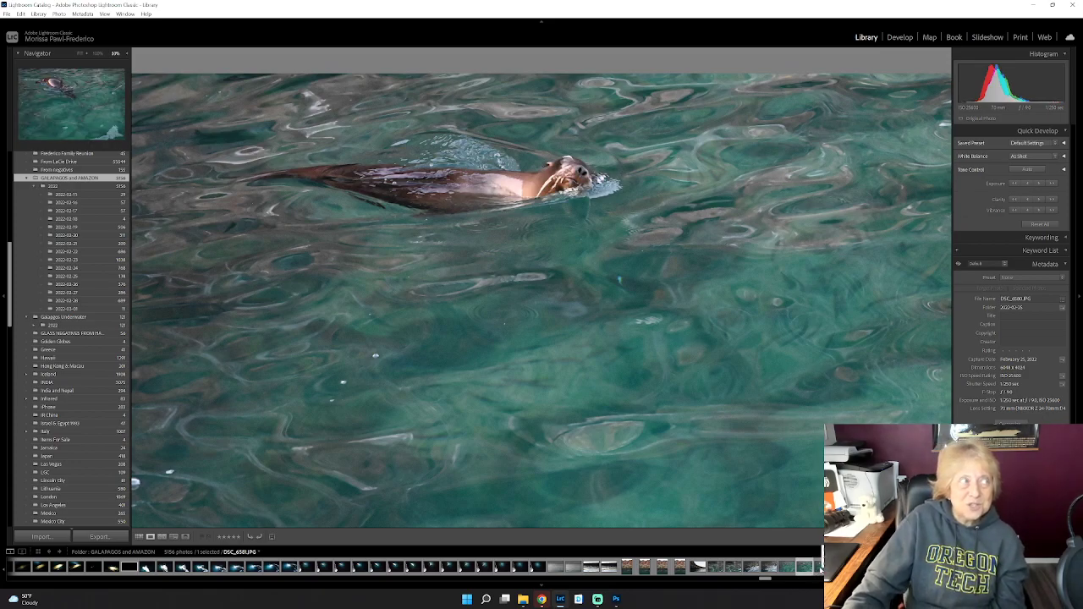
pyautogui.click(820, 571)
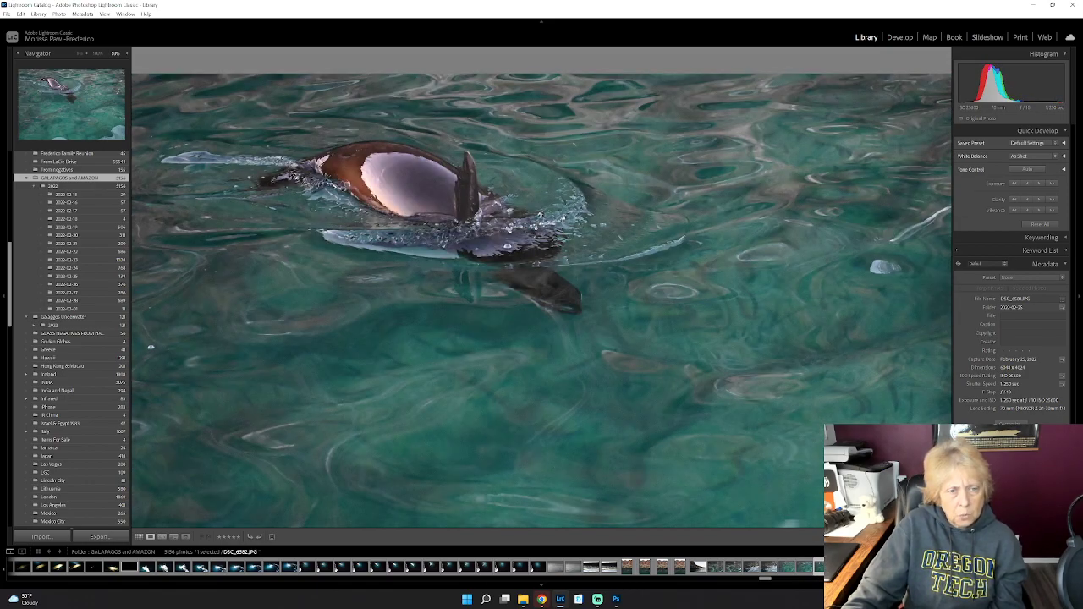
pyautogui.press('Left')
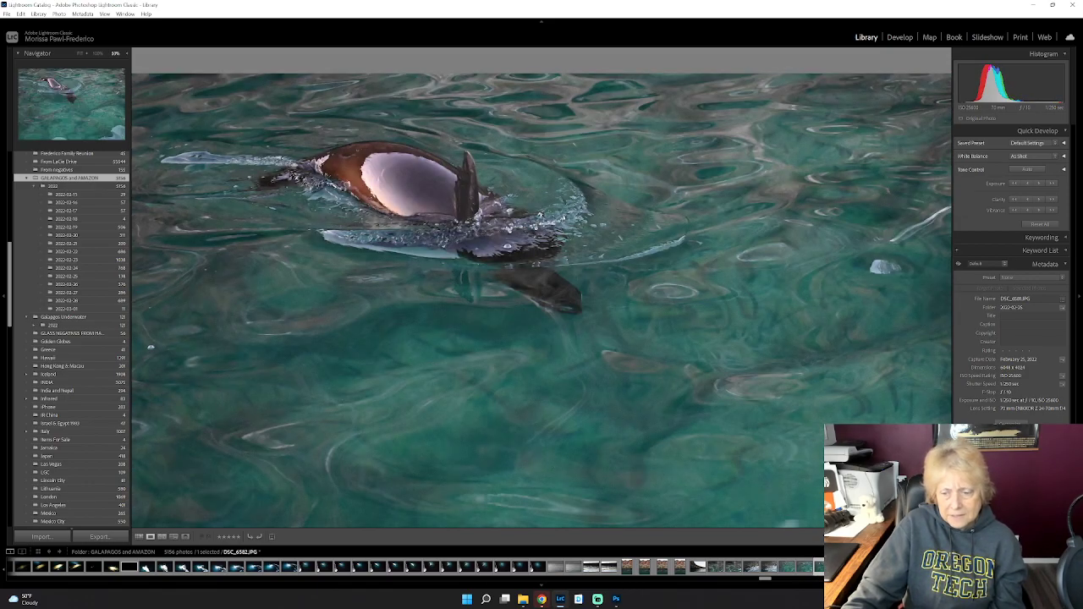
pyautogui.press('Right')
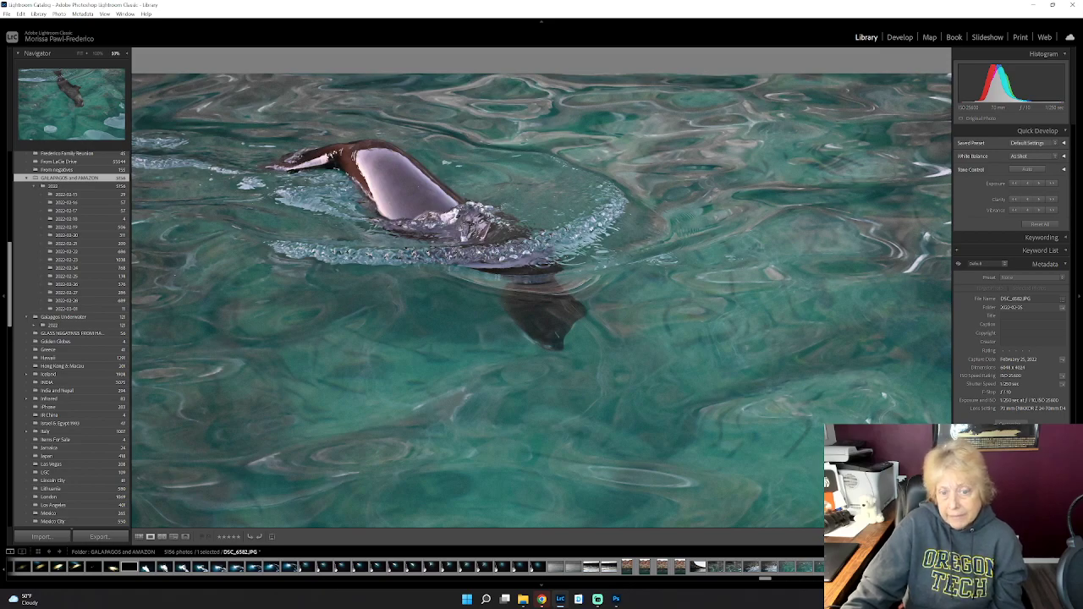
# Step: Step through the sea lion shots from DSC_6583 past DSC_6585 and DSC_6593 to DSC_6595
pyautogui.press('Right')
pyautogui.press('Right')
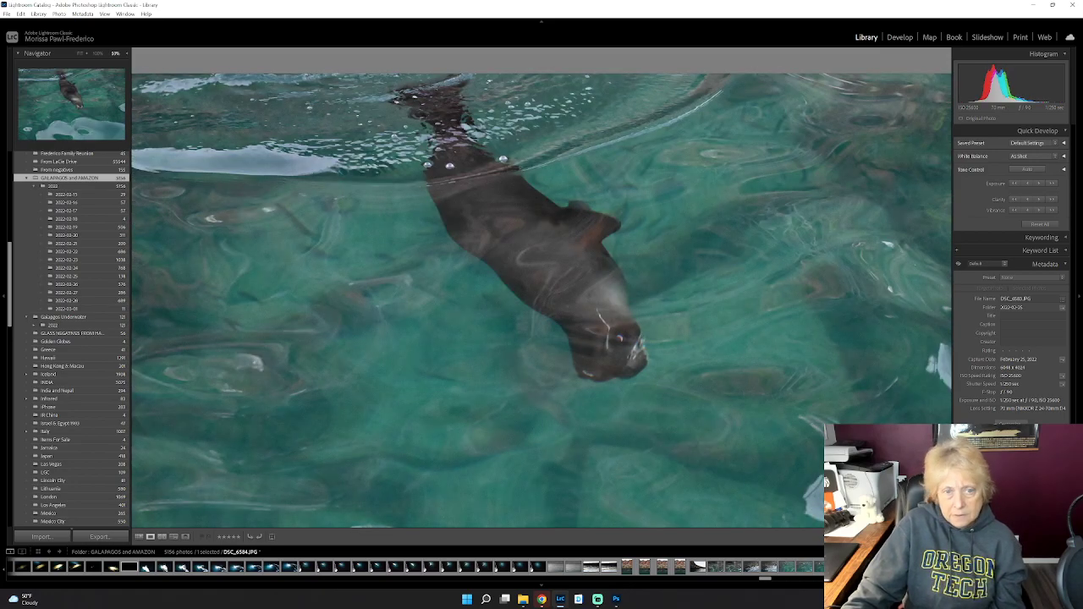
pyautogui.press('Right')
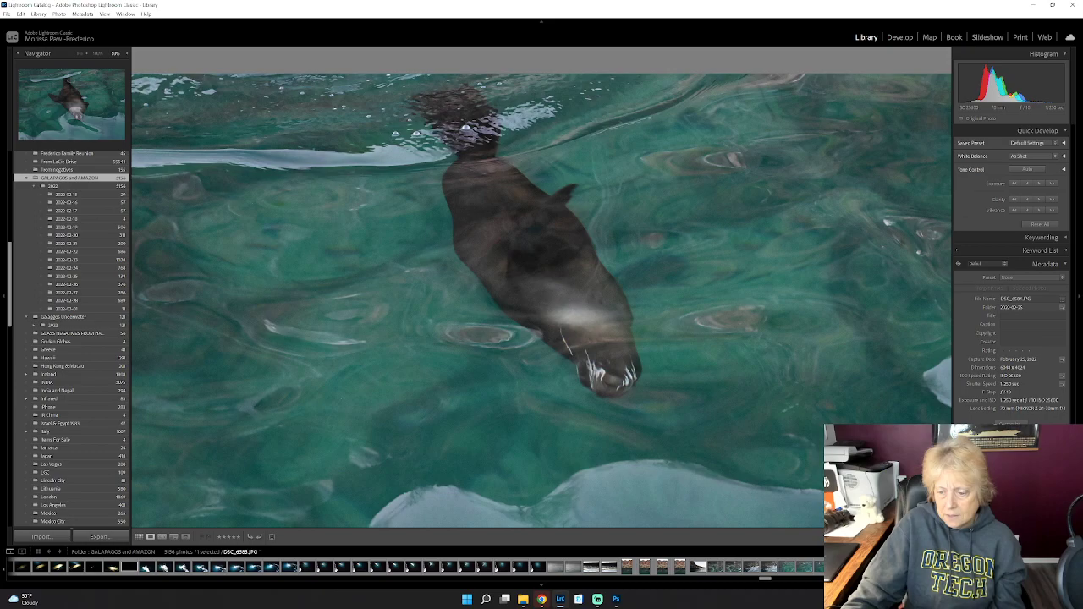
pyautogui.press('Right')
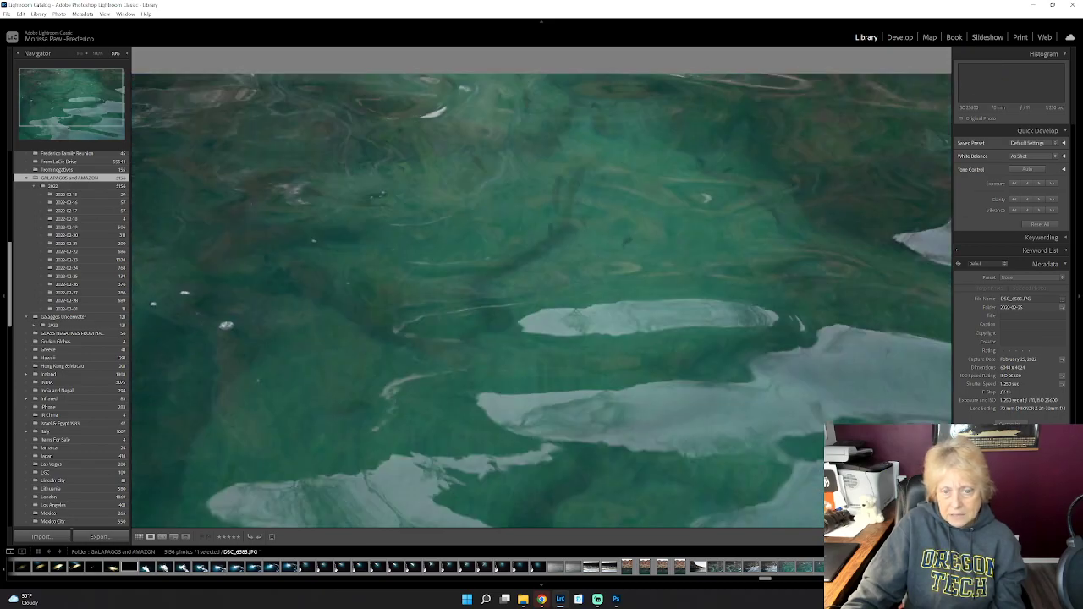
pyautogui.press('Right')
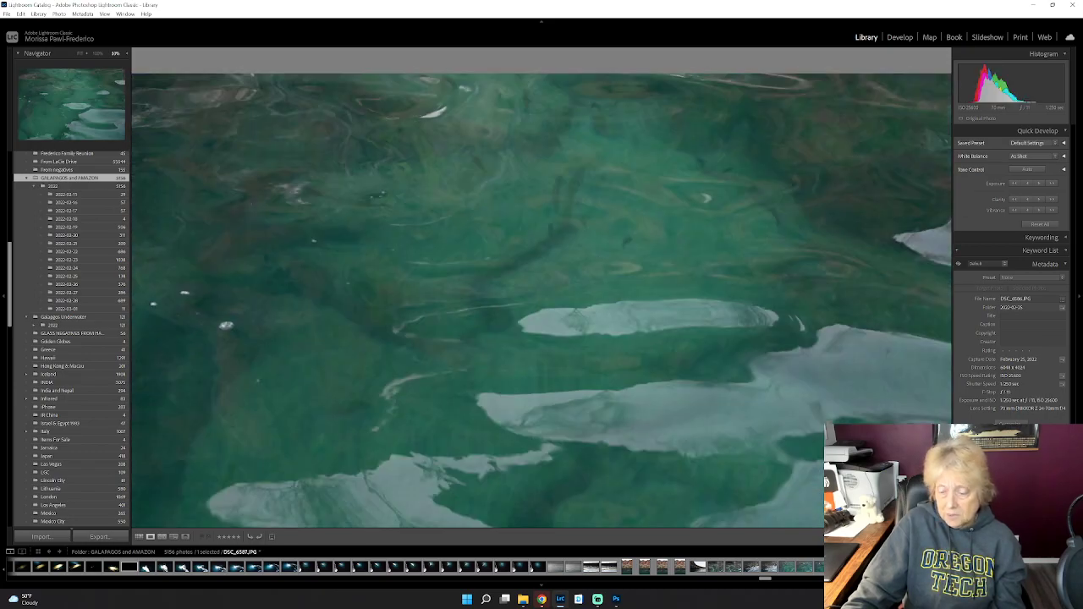
pyautogui.press('Right')
pyautogui.press('Right')
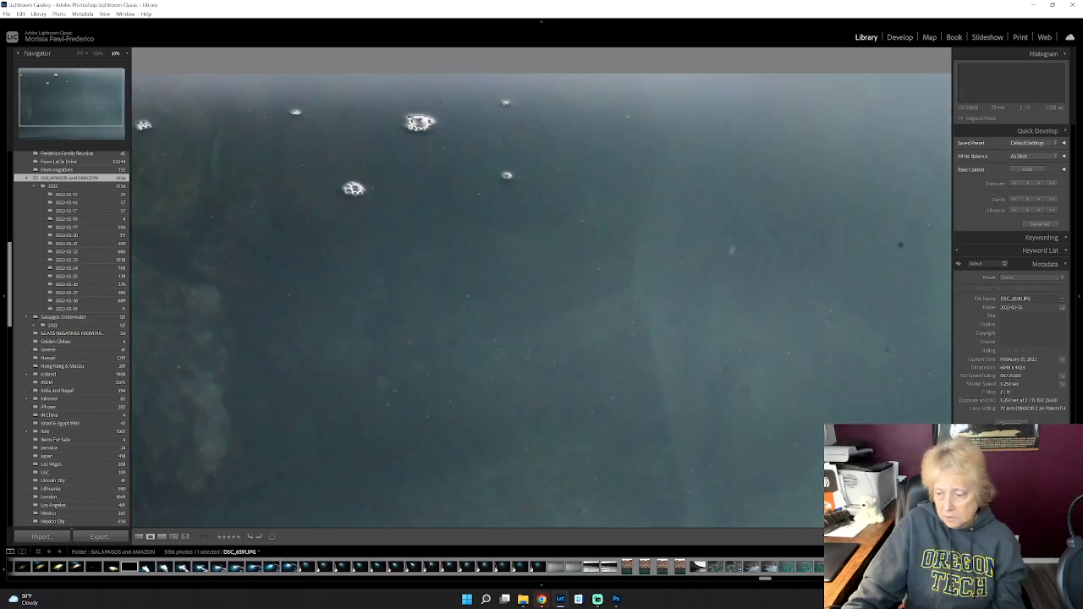
pyautogui.press('Right')
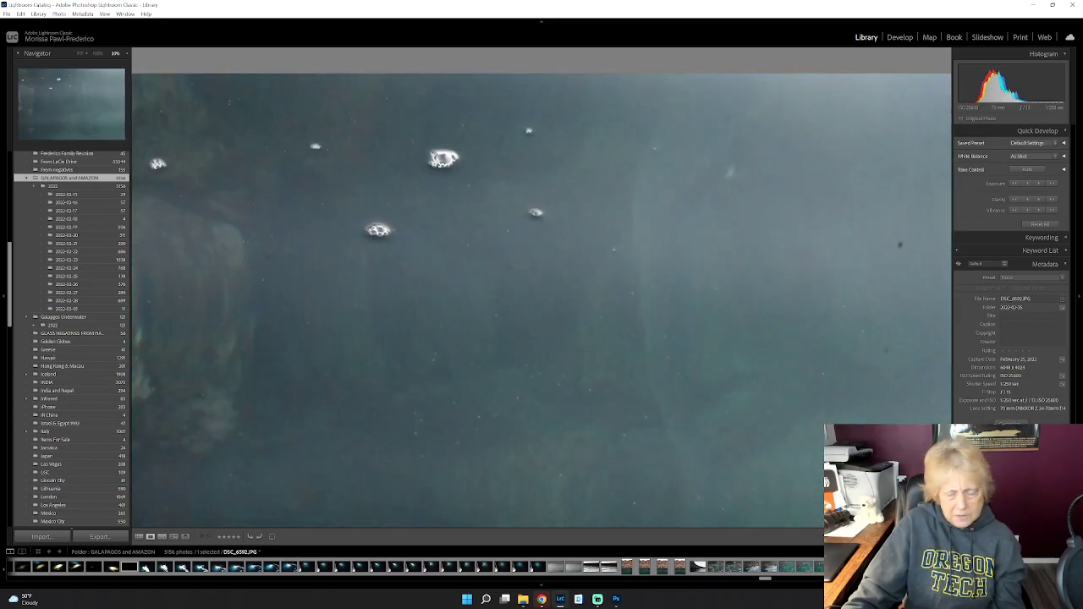
pyautogui.press('Right')
pyautogui.press('Right')
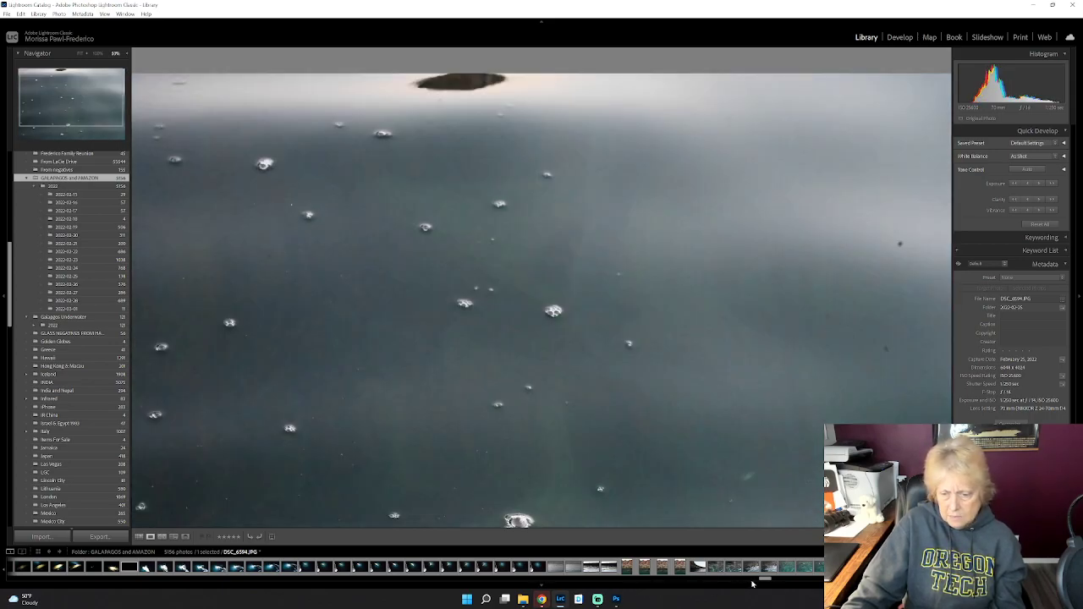
pyautogui.scroll(-2, 767, 580)
pyautogui.scroll(-5, 767, 581)
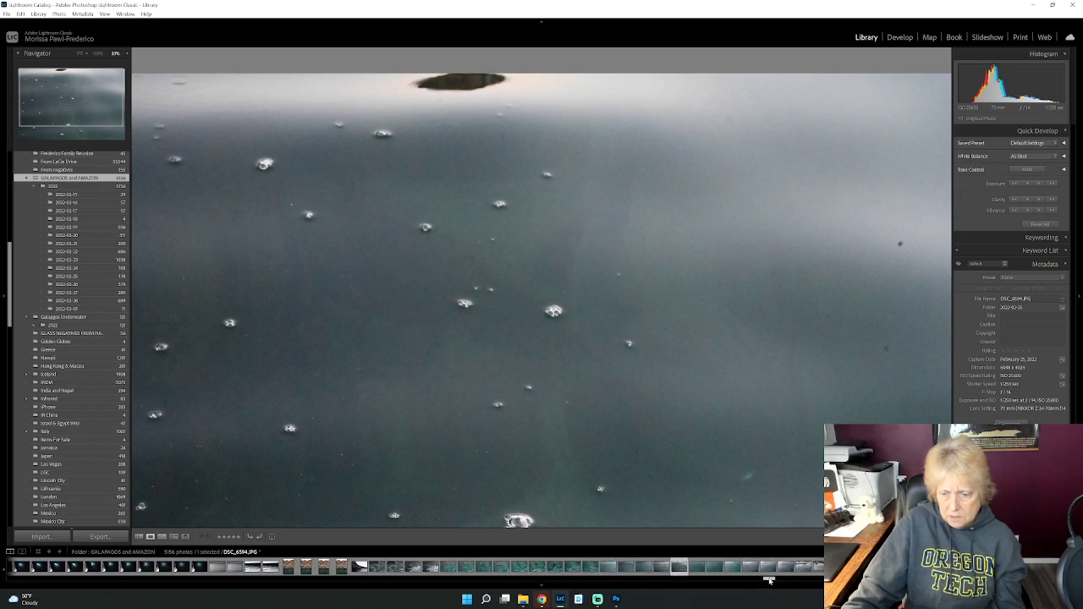
pyautogui.press('Right')
# Step: View fish photos DSC_6596–DSC_6599, reflection shots DSC_6616–DSC_6622, and the cropped fish version
pyautogui.click(697, 567)
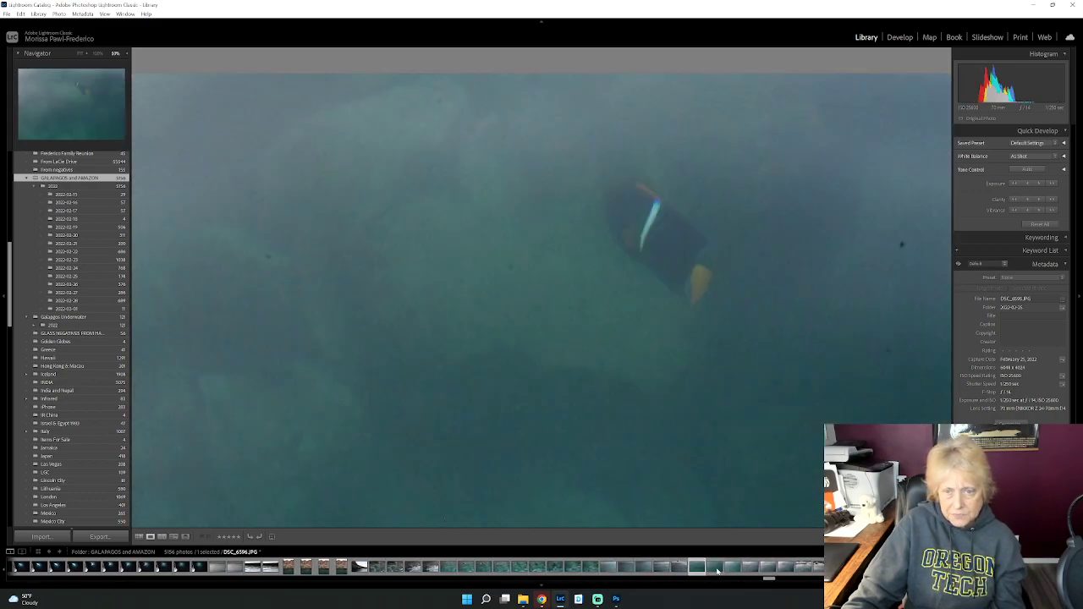
pyautogui.click(732, 568)
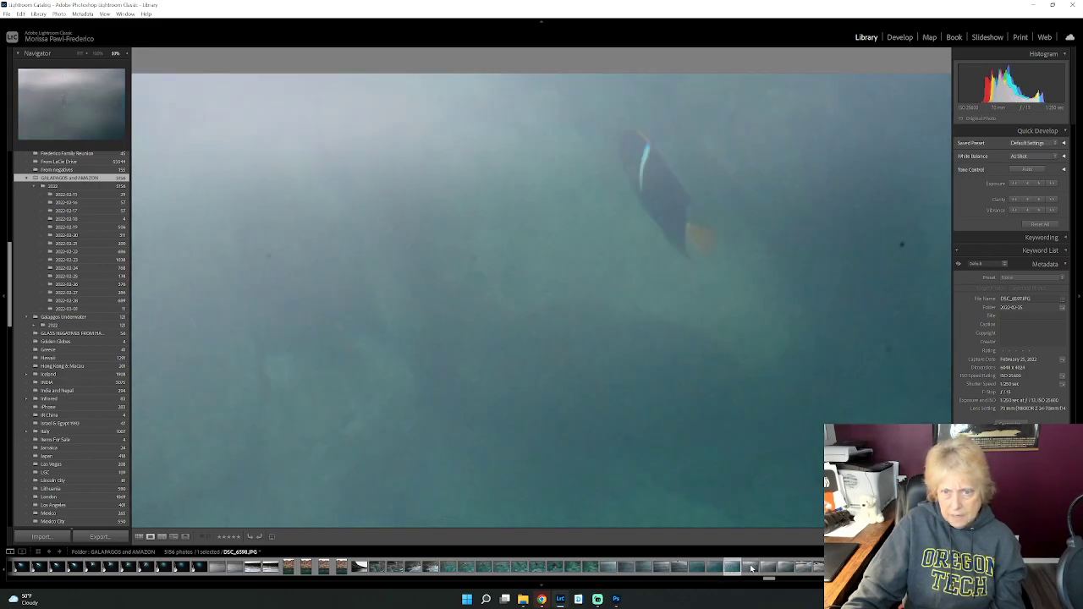
pyautogui.click(752, 569)
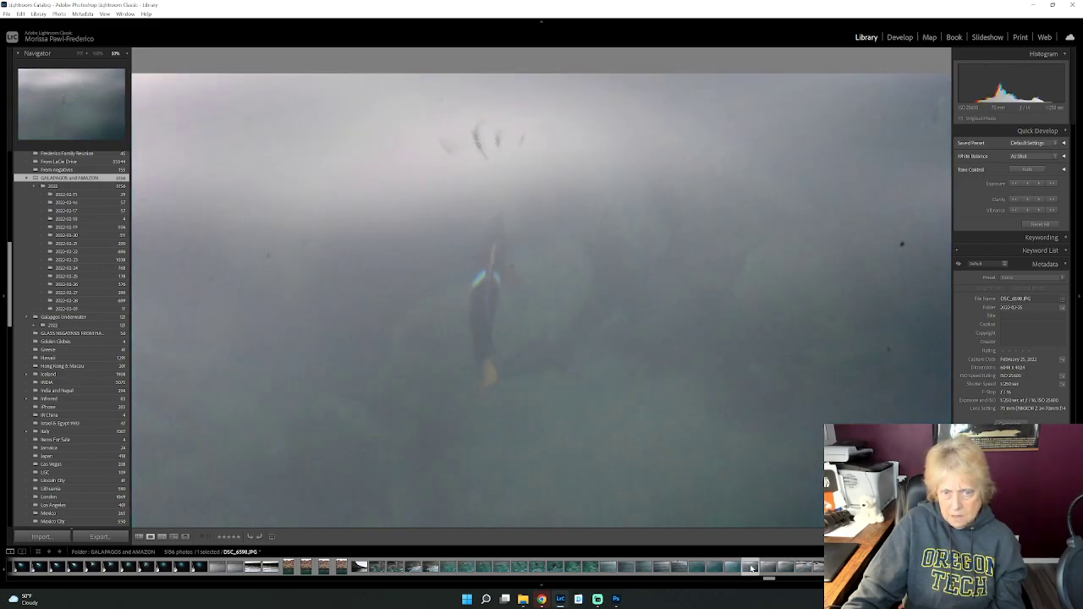
pyautogui.click(787, 568)
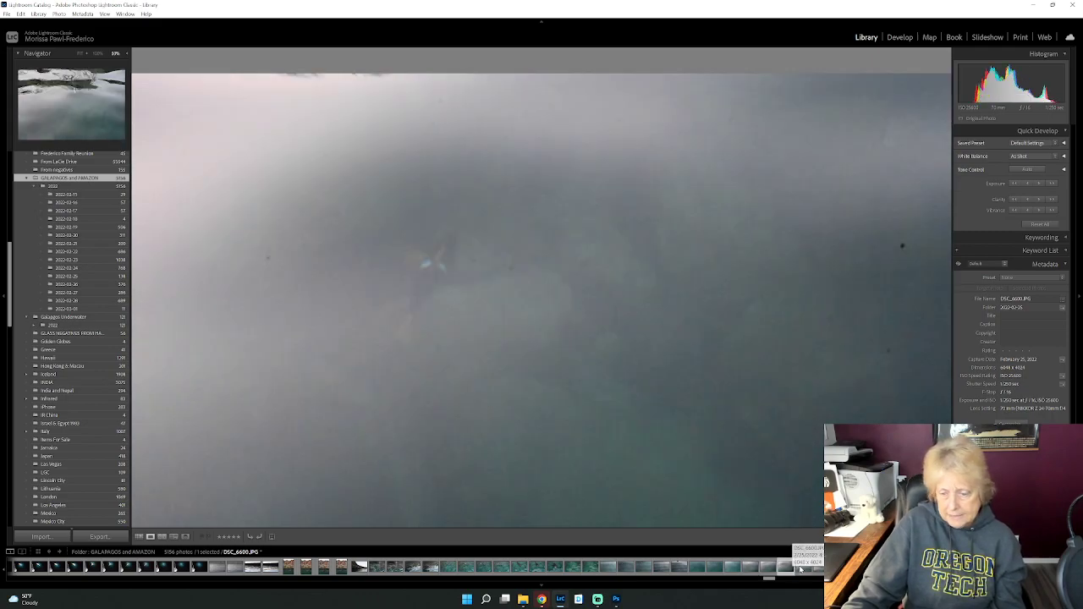
pyautogui.click(818, 568)
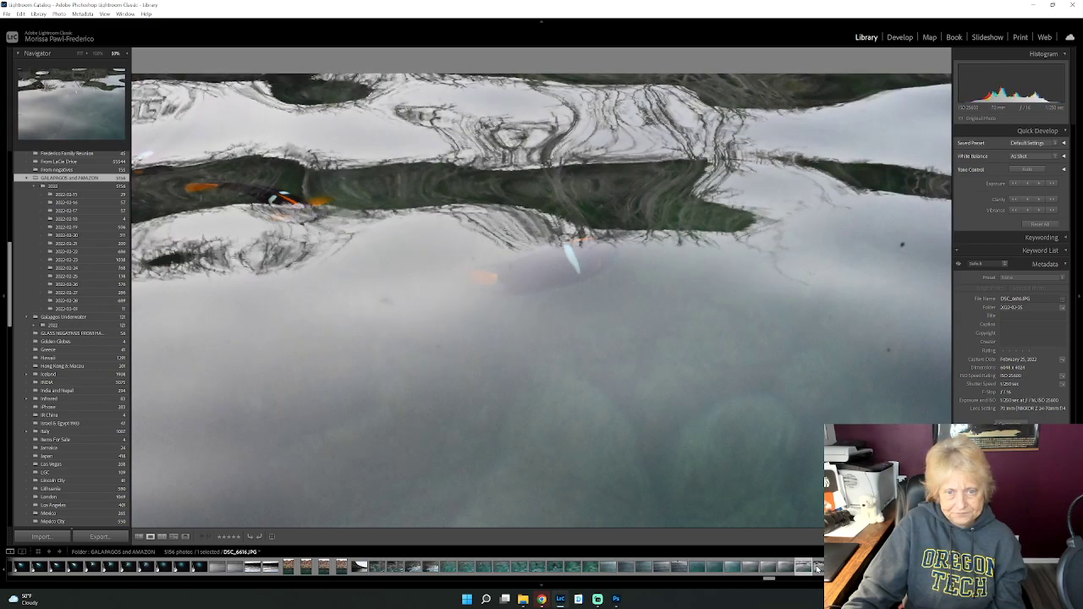
pyautogui.click(817, 569)
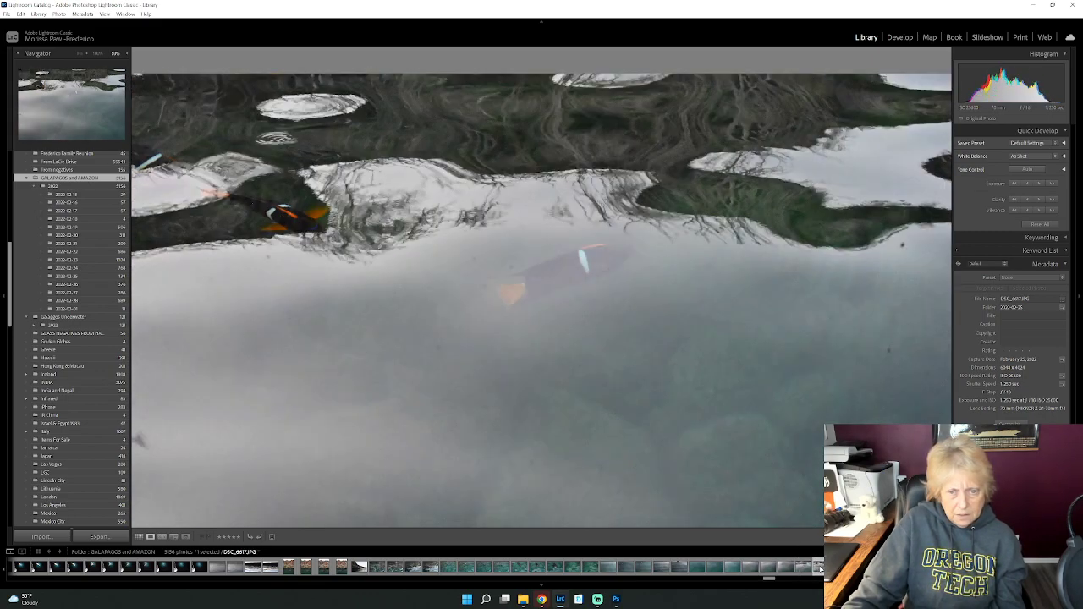
pyautogui.click(818, 569)
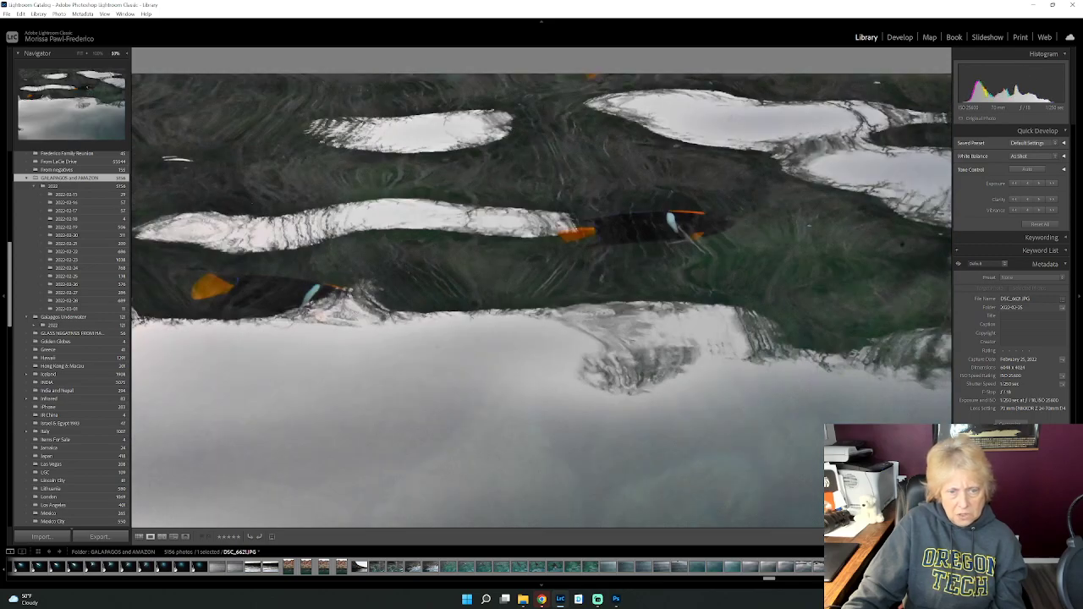
pyautogui.click(817, 569)
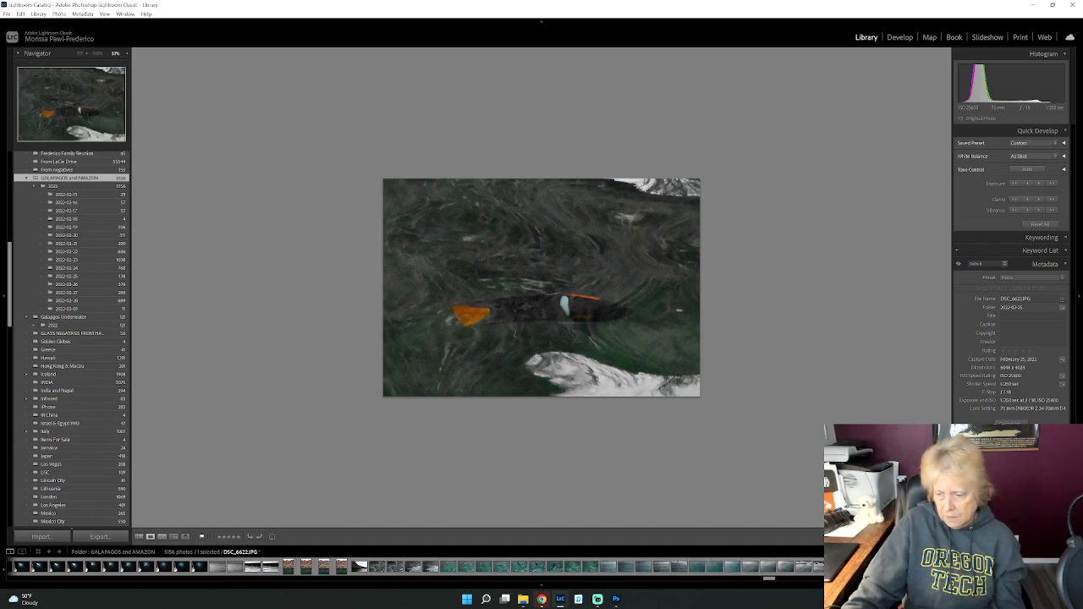
# Step: Review the teal fish DSC_6636 and stingray photos DSC_6642, DSC_6645, DSC_6648 through DSC_6651
pyautogui.click(733, 569)
pyautogui.press('Right')
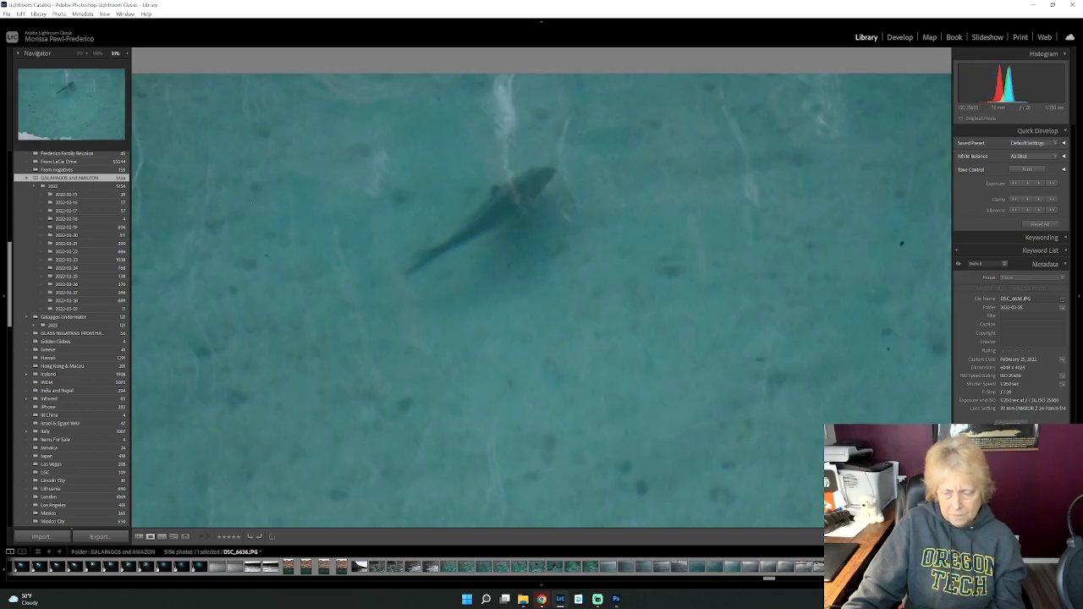
pyautogui.press('Right')
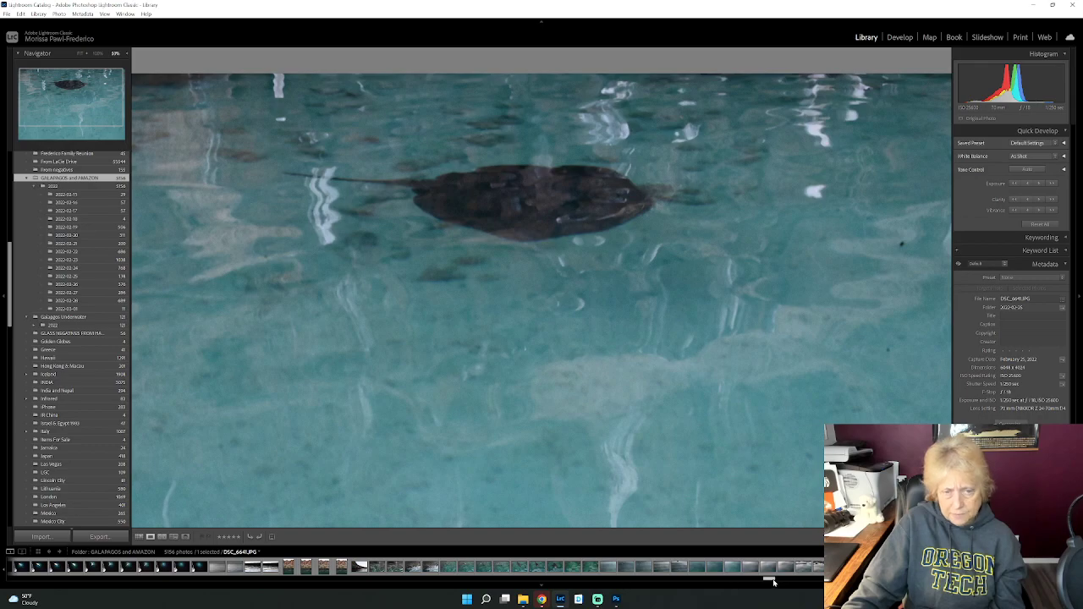
pyautogui.scroll(-3, 774, 582)
pyautogui.press('Right')
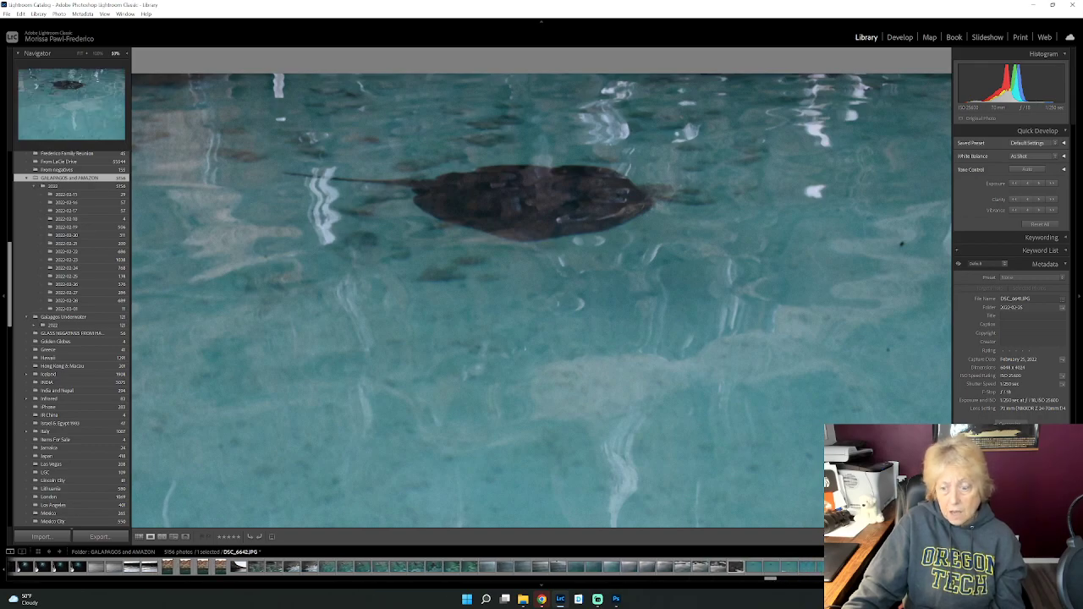
pyautogui.press('Right')
pyautogui.press('Right')
pyautogui.press('Right')
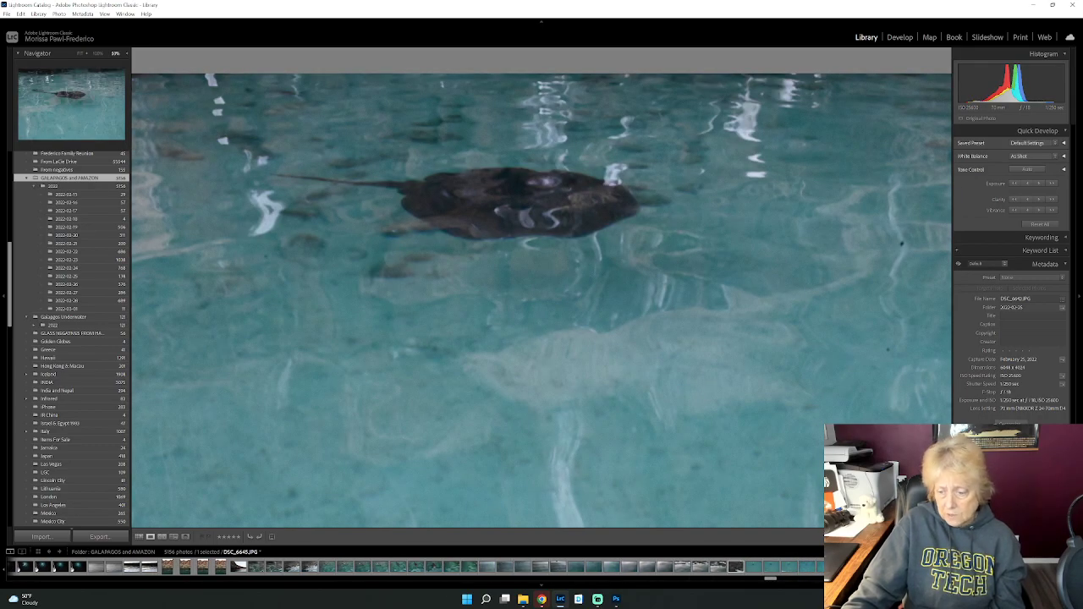
pyautogui.press('Right')
pyautogui.press('Right')
pyautogui.press('Right')
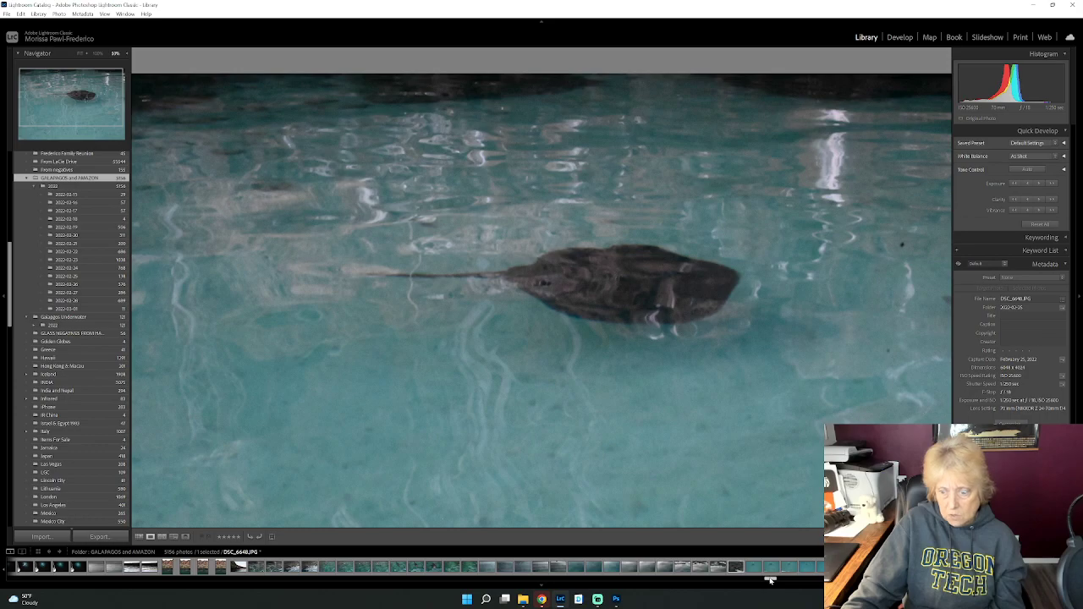
pyautogui.scroll(-2, 770, 580)
pyautogui.press('Right')
pyautogui.press('Right')
pyautogui.press('Right')
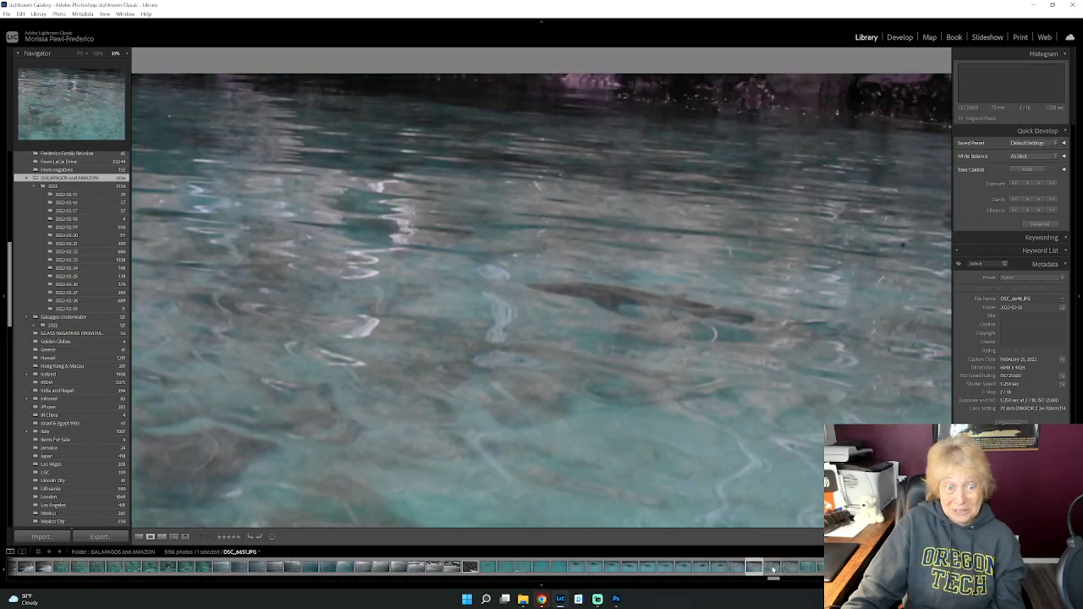
# Step: Continue from DSC_6652 through DSC_6669–DSC_6676 to the spotted eagle ray photos DSC_6678 and DSC_6681
pyautogui.click(772, 567)
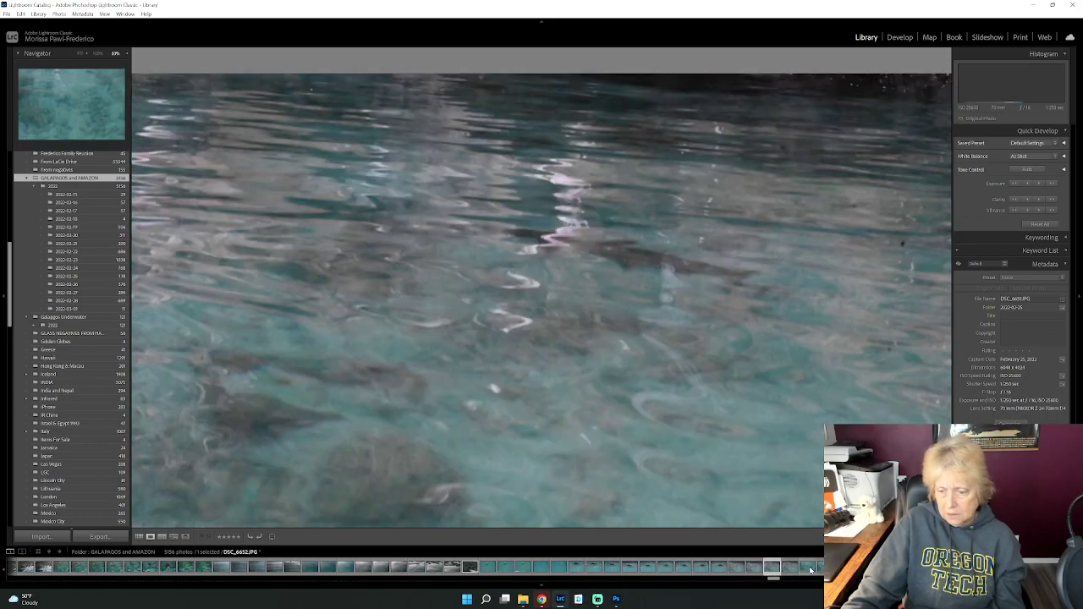
pyautogui.click(808, 568)
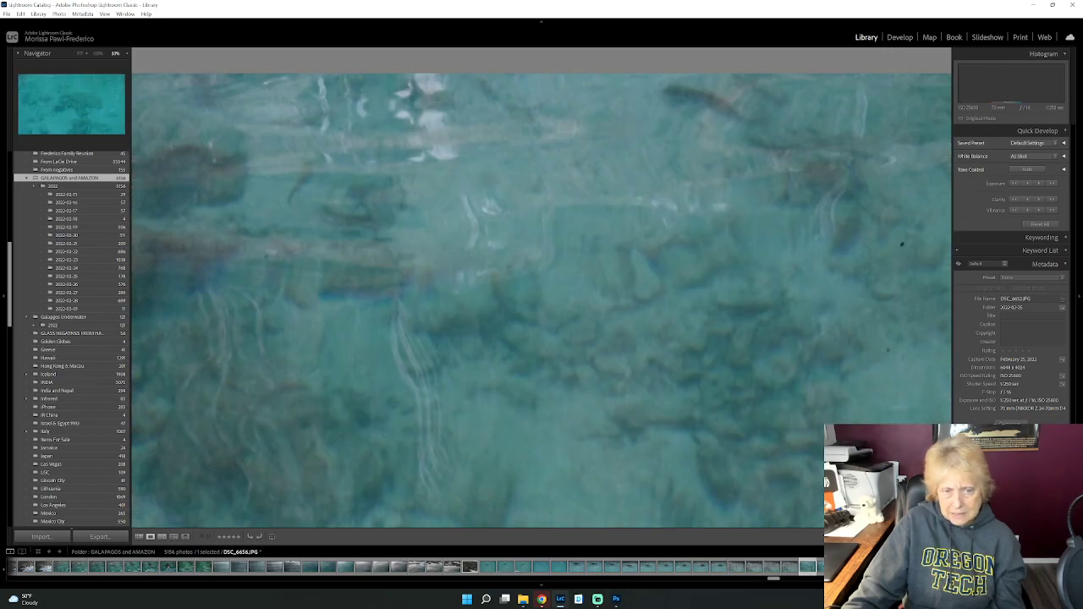
pyautogui.press('Right')
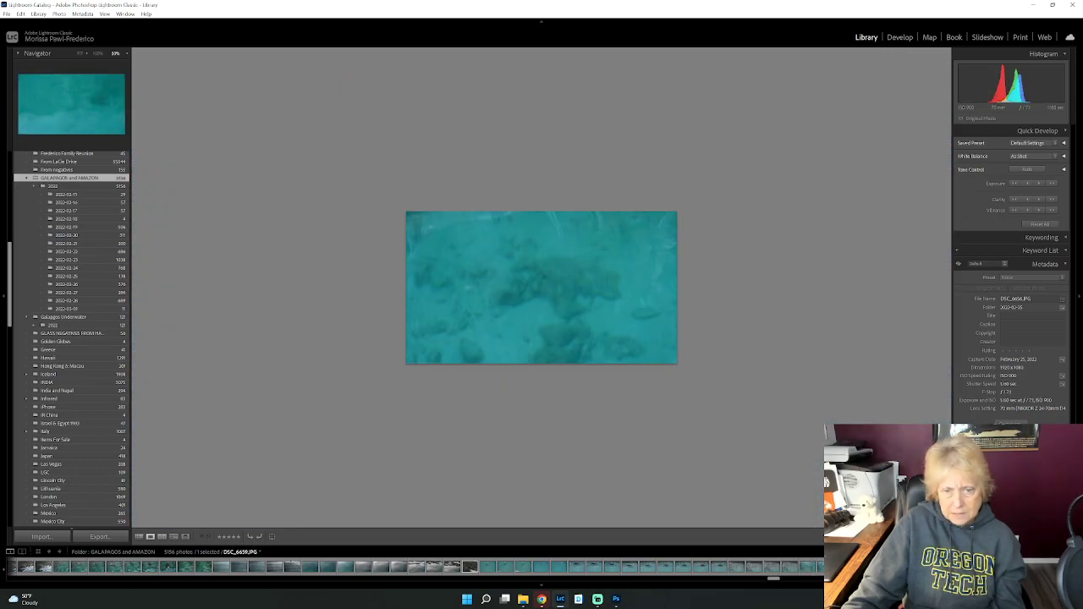
pyautogui.press('Right')
pyautogui.press('Right')
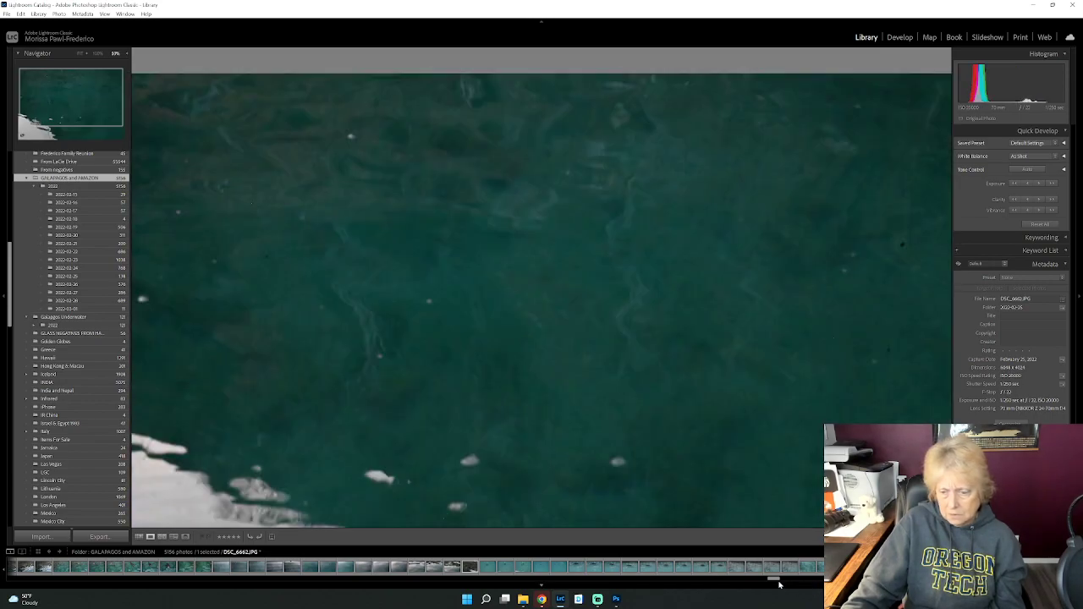
pyautogui.press('Right')
pyautogui.press('Right')
pyautogui.press('Right')
pyautogui.press('Right')
pyautogui.press('Right')
pyautogui.press('Right')
pyautogui.press('Right')
pyautogui.press('Right')
pyautogui.press('Right')
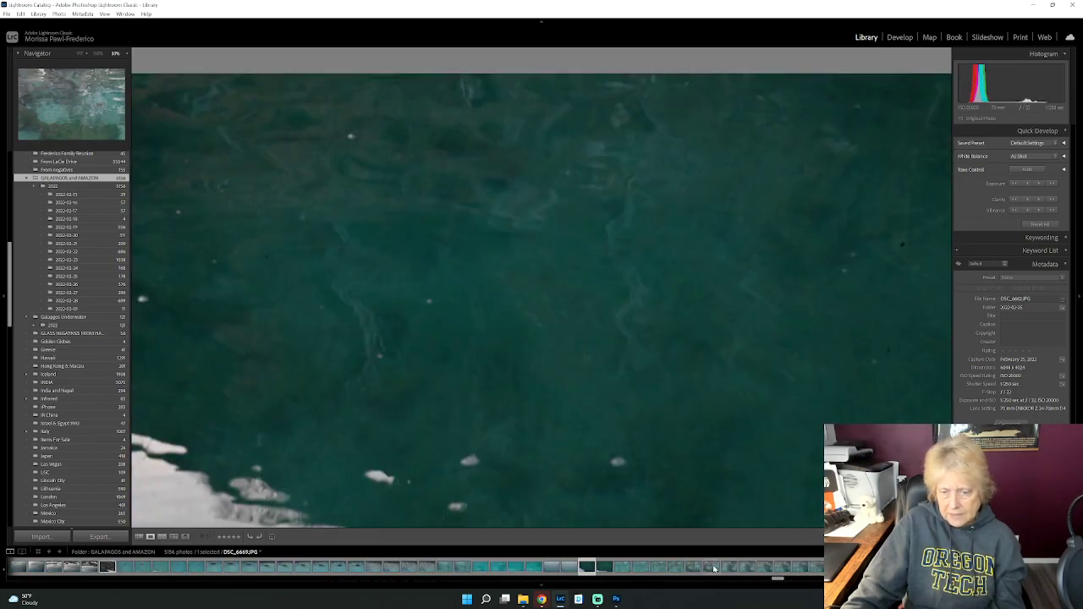
pyautogui.click(713, 568)
pyautogui.press('Right')
pyautogui.press('Right')
pyautogui.press('Right')
pyautogui.press('Right')
pyautogui.press('Right')
pyautogui.press('Right')
pyautogui.press('Right')
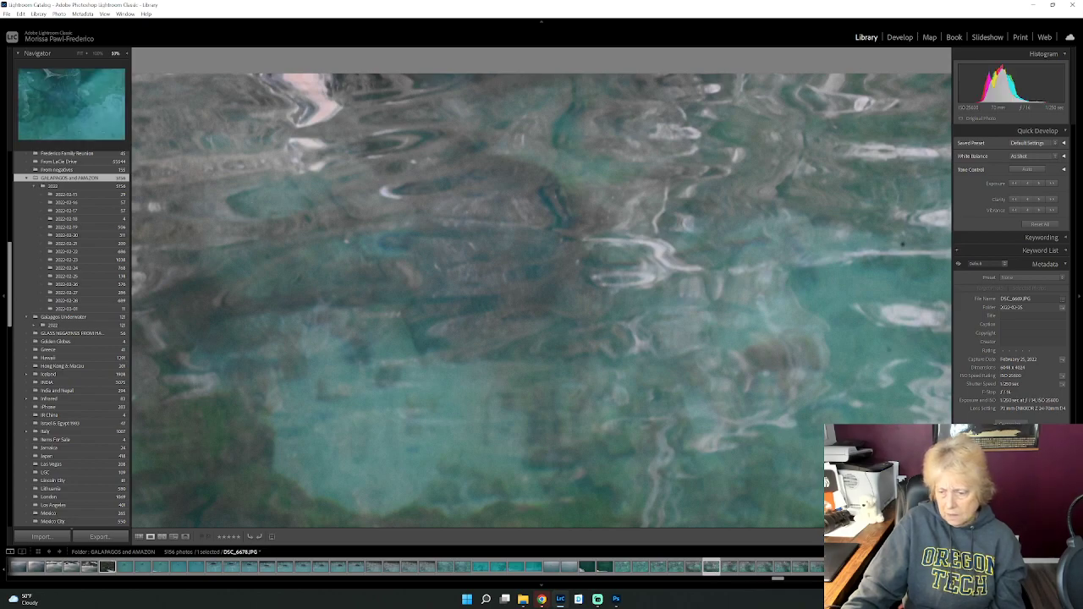
pyautogui.press('Right')
pyautogui.press('Right')
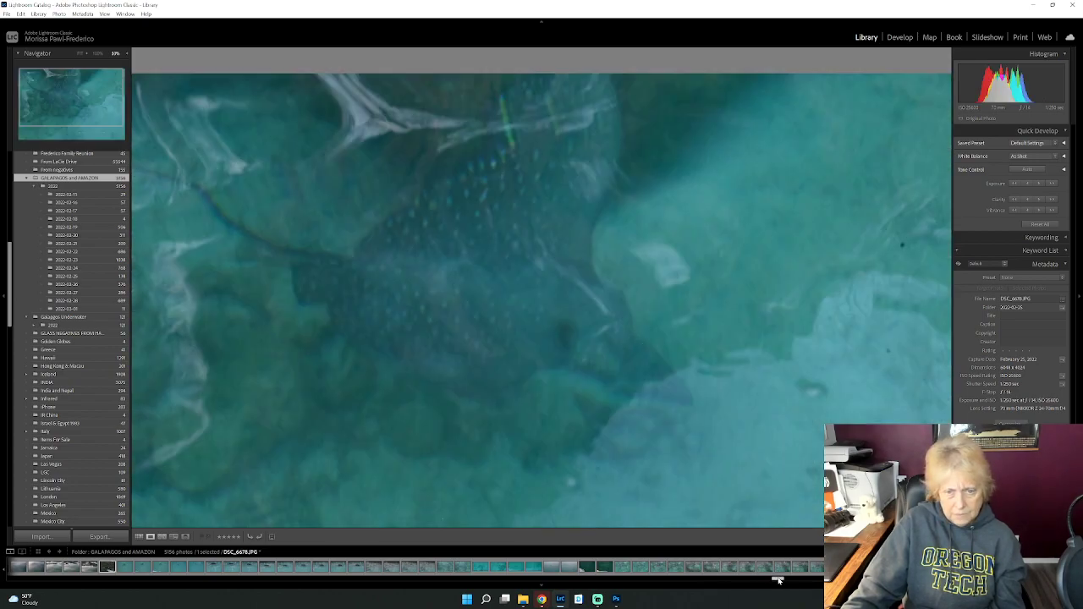
pyautogui.press('Right')
pyautogui.press('Right')
pyautogui.press('Right')
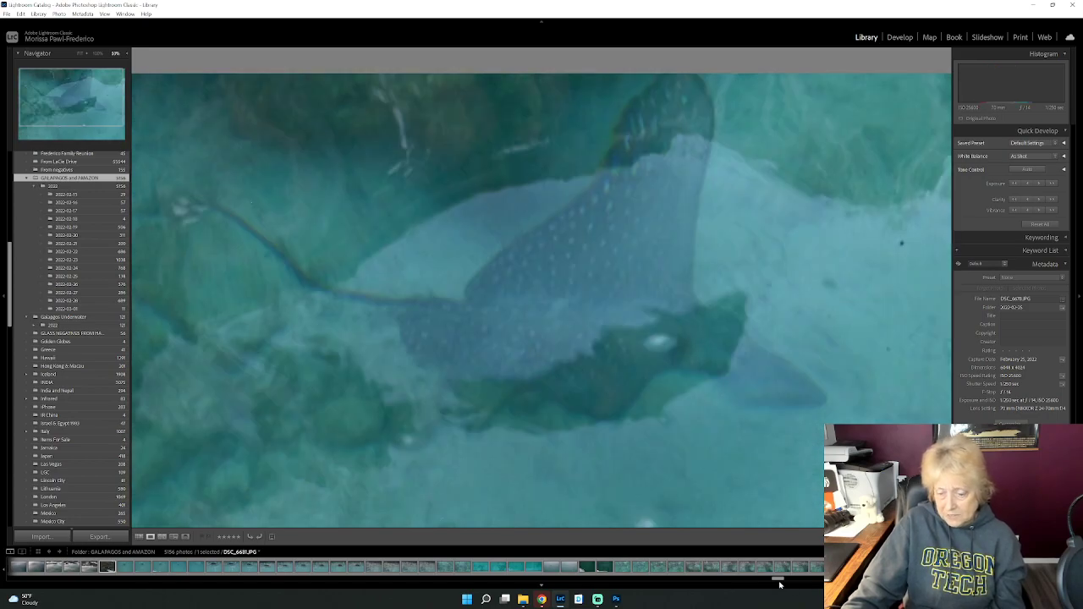
# Step: Compare eagle ray shots DSC_6690 and DSC_6691 (Edit.tif and JPG), then open the Galapagos Underwater folder
pyautogui.scroll(-1, 780, 581)
pyautogui.scroll(-3, 781, 580)
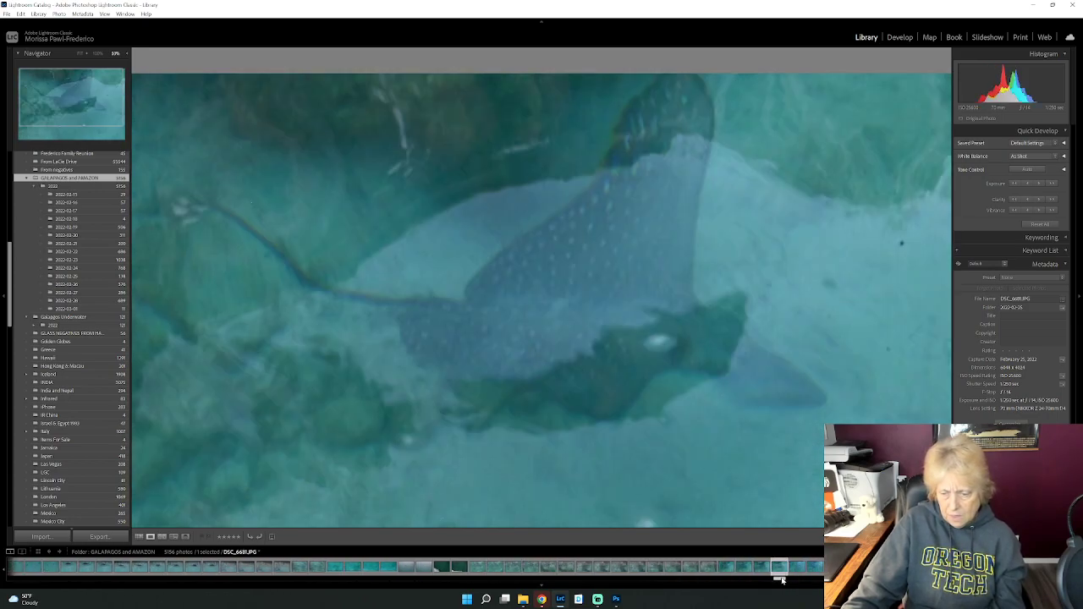
pyautogui.click(658, 567)
pyautogui.click(749, 567)
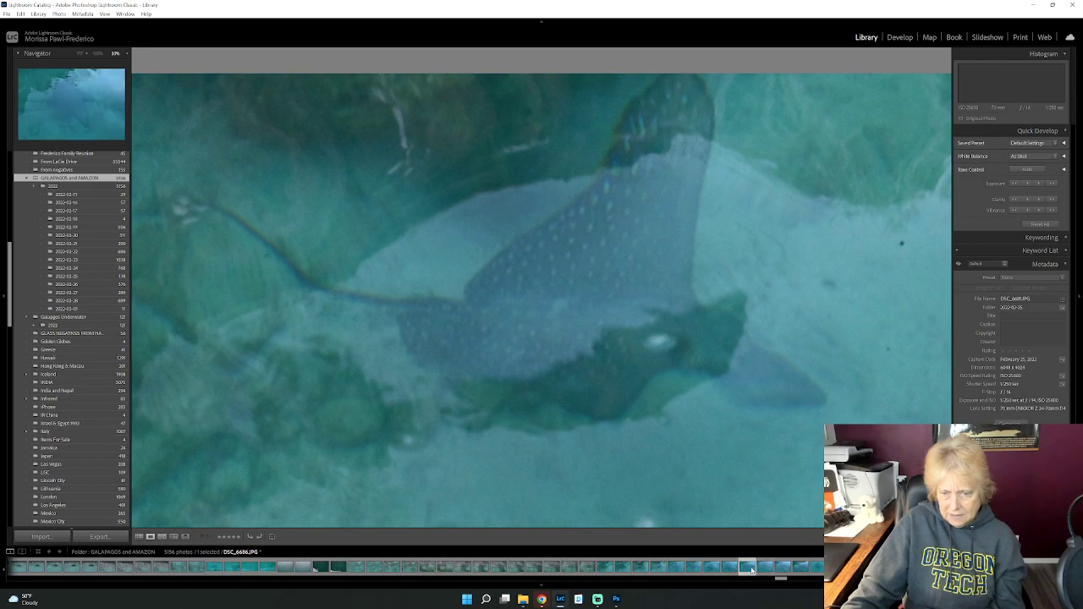
pyautogui.click(769, 569)
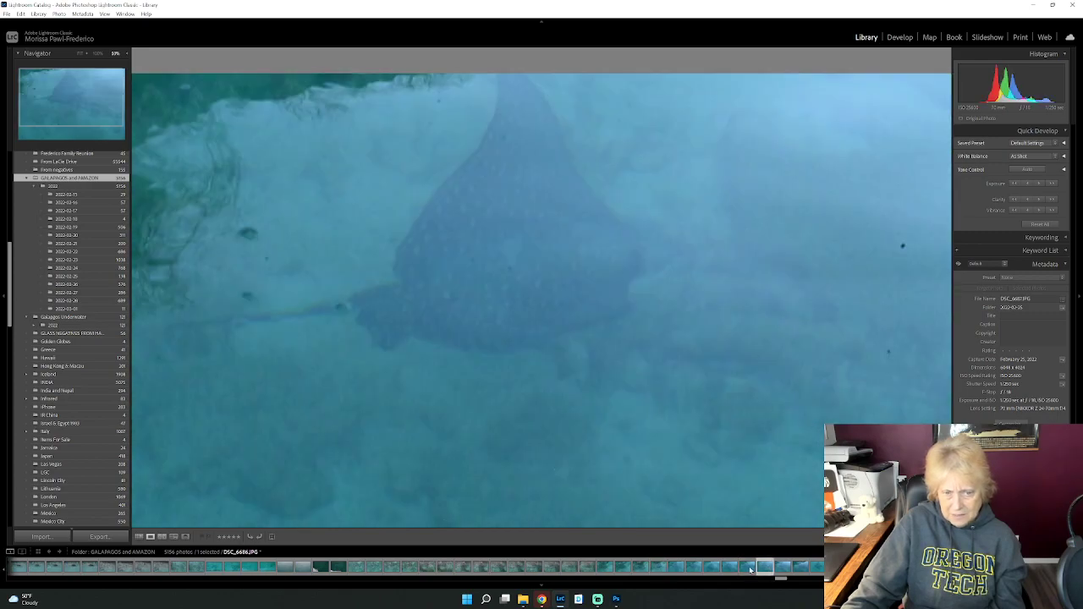
pyautogui.click(749, 567)
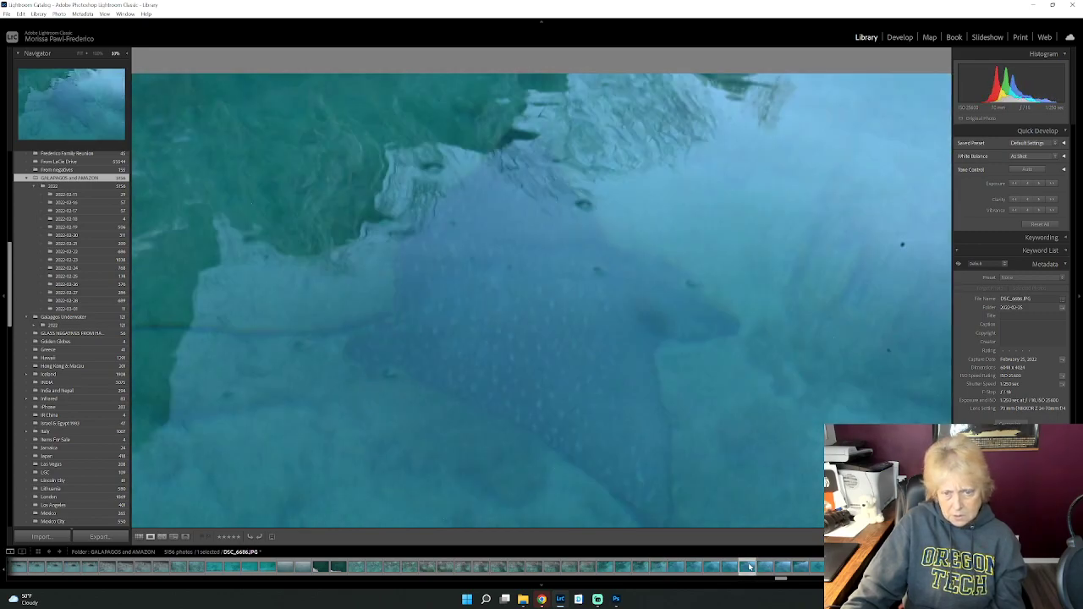
pyautogui.press('Right')
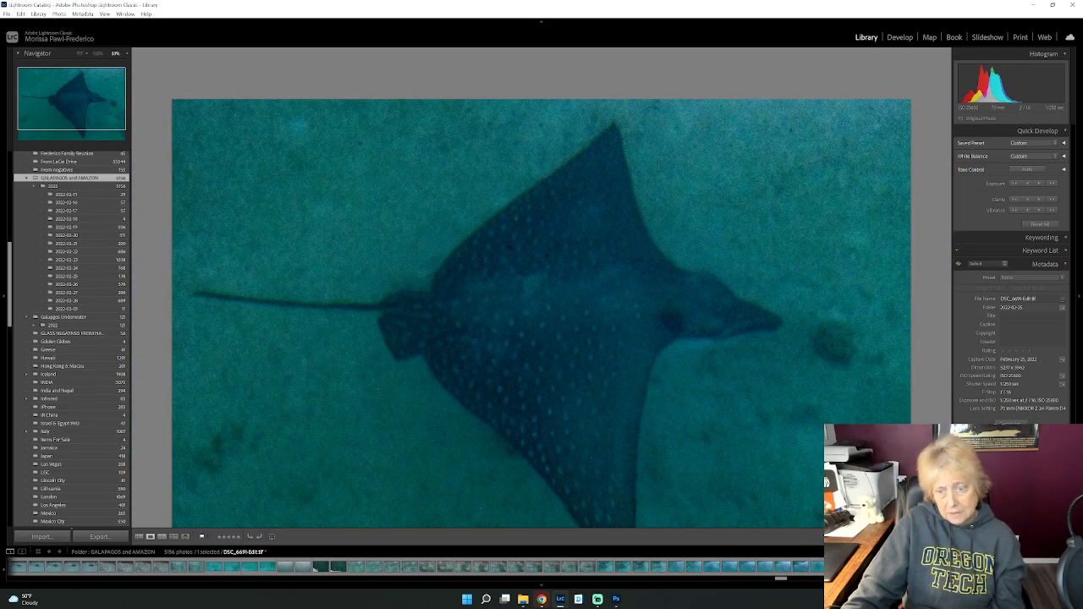
pyautogui.press('Right')
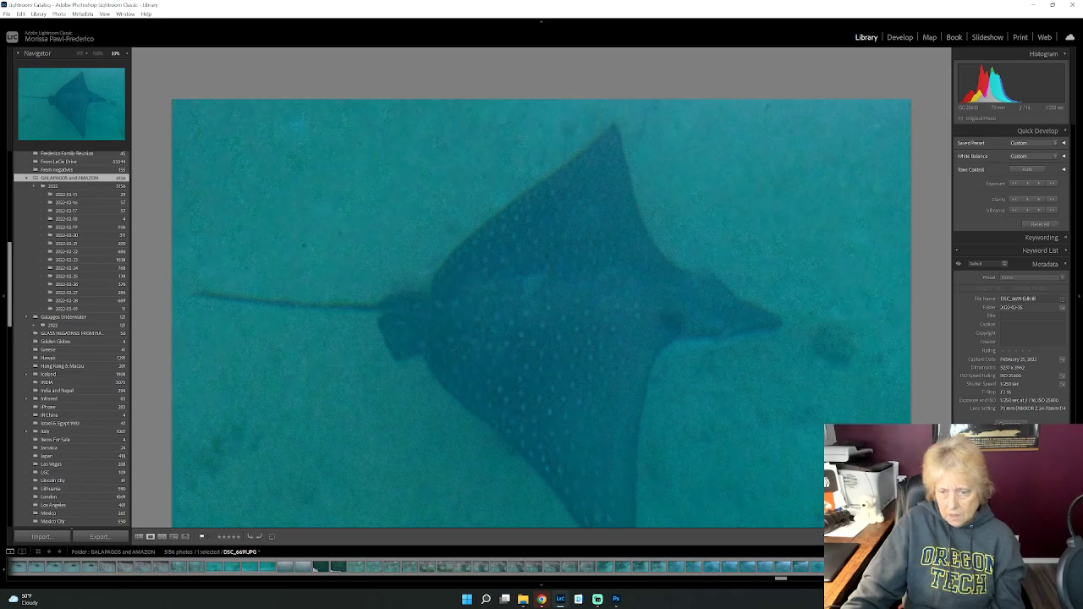
pyautogui.click(53, 317)
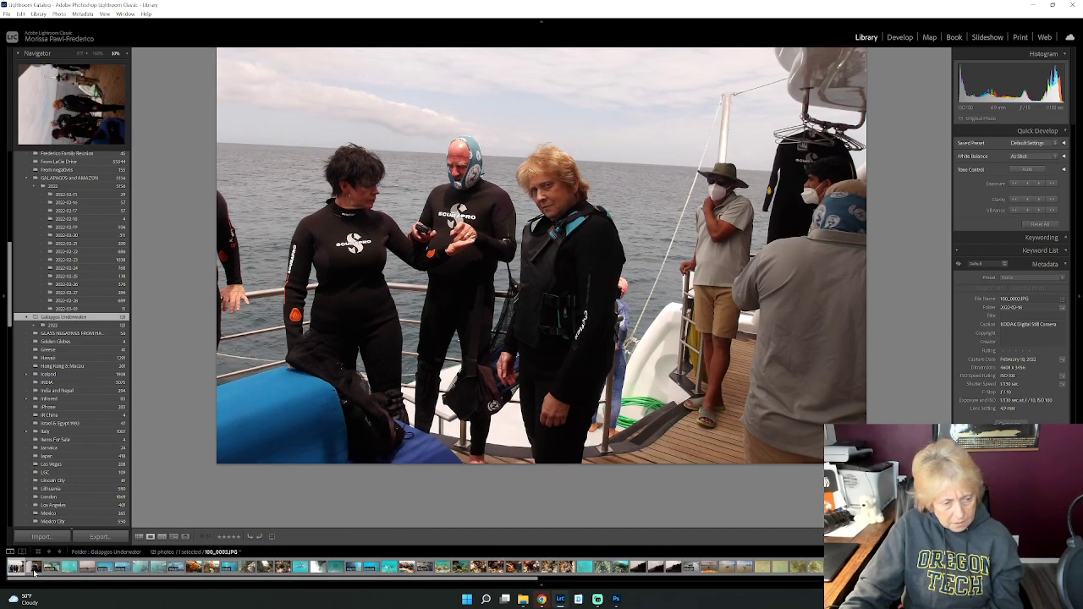
# Step: View boat photo 100_0003.JPG and sea lion video 100_0004.MOV, then switch to Chrome
pyautogui.click(36, 567)
pyautogui.click(51, 567)
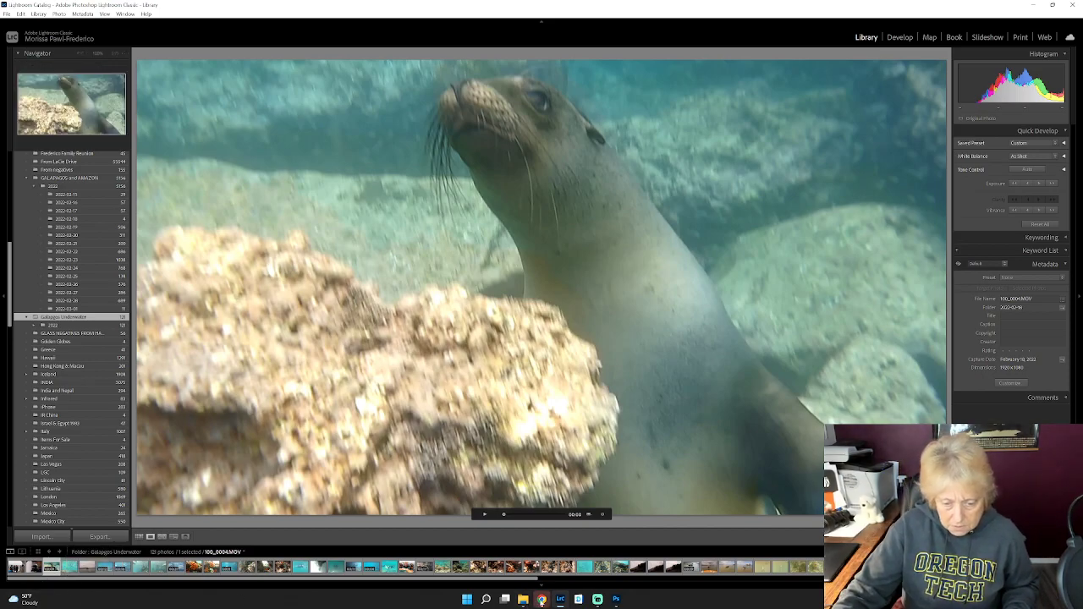
pyautogui.click(539, 602)
# Step: Google 'underwater camera' in a new tab and open DIVEIN's 15 Best Underwater Cameras article
pyautogui.click(419, 6)
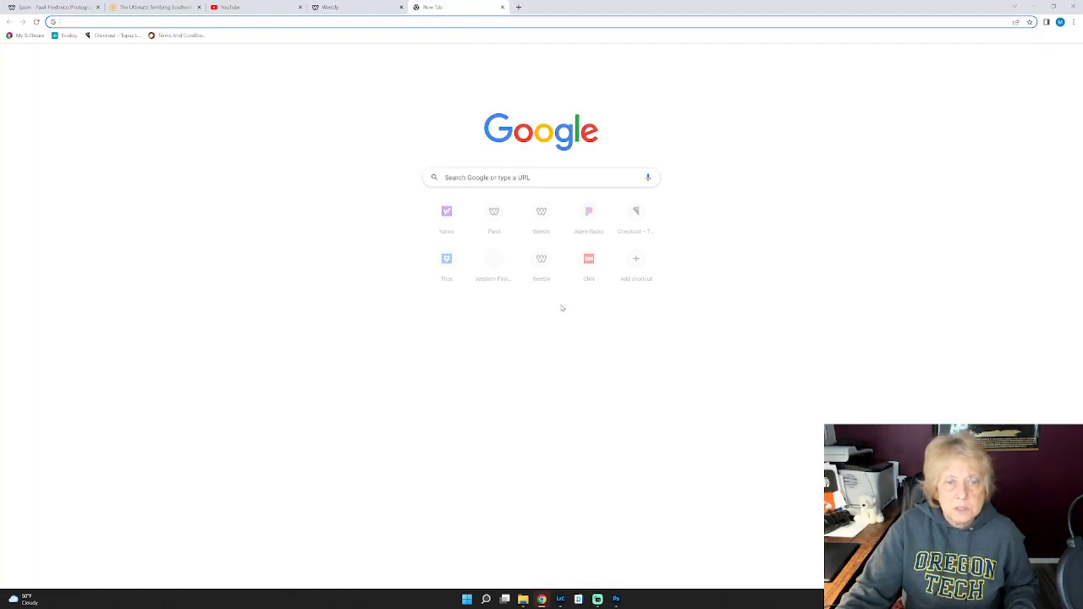
pyautogui.click(520, 182)
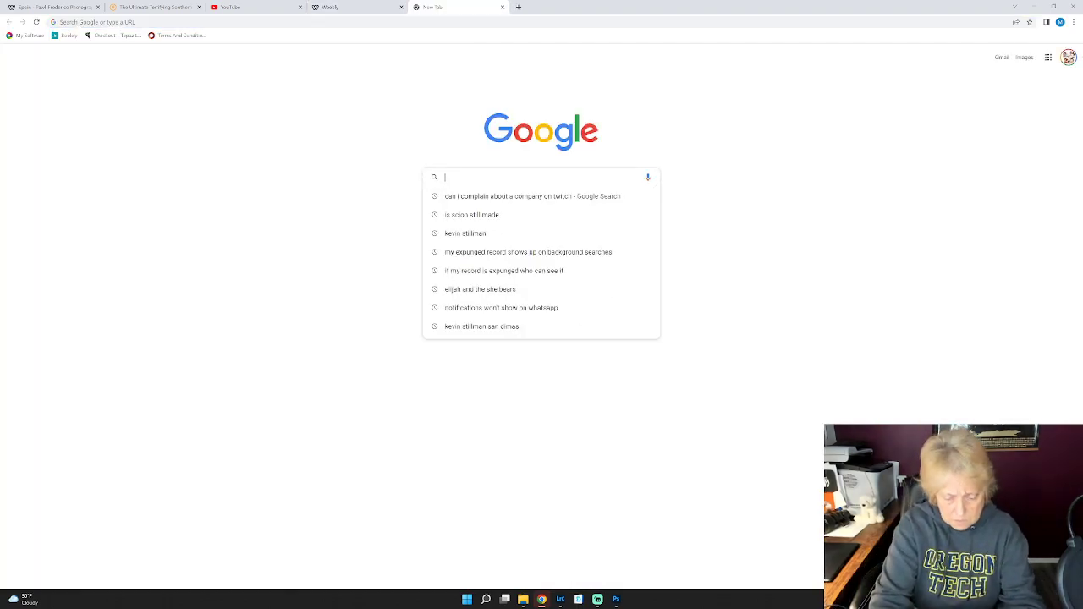
pyautogui.write('underw')
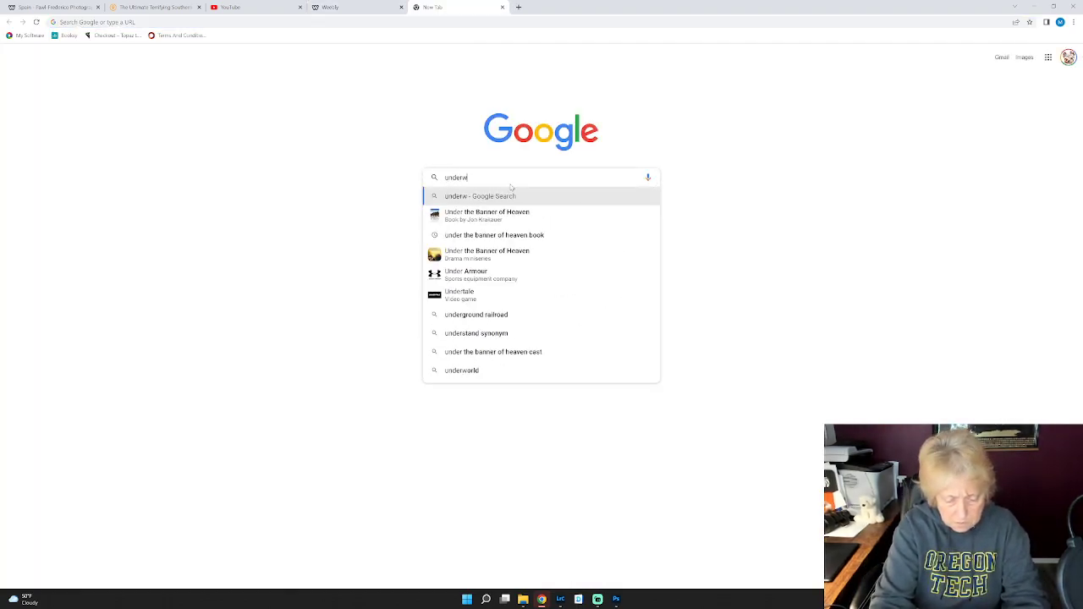
pyautogui.write('ater camera')
pyautogui.press('Return')
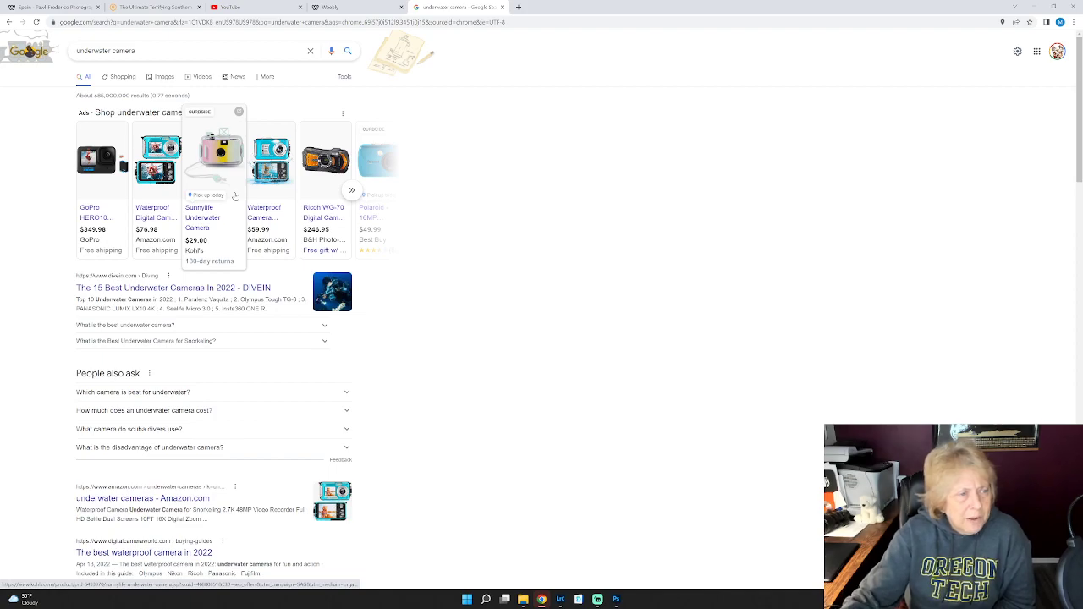
pyautogui.moveTo(106, 182)
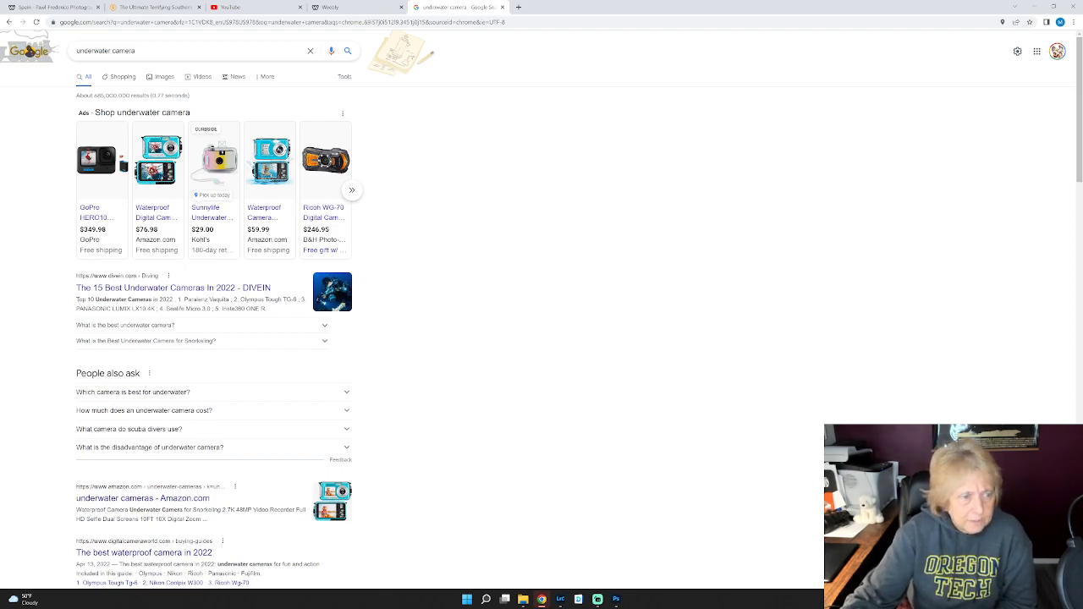
pyautogui.click(187, 295)
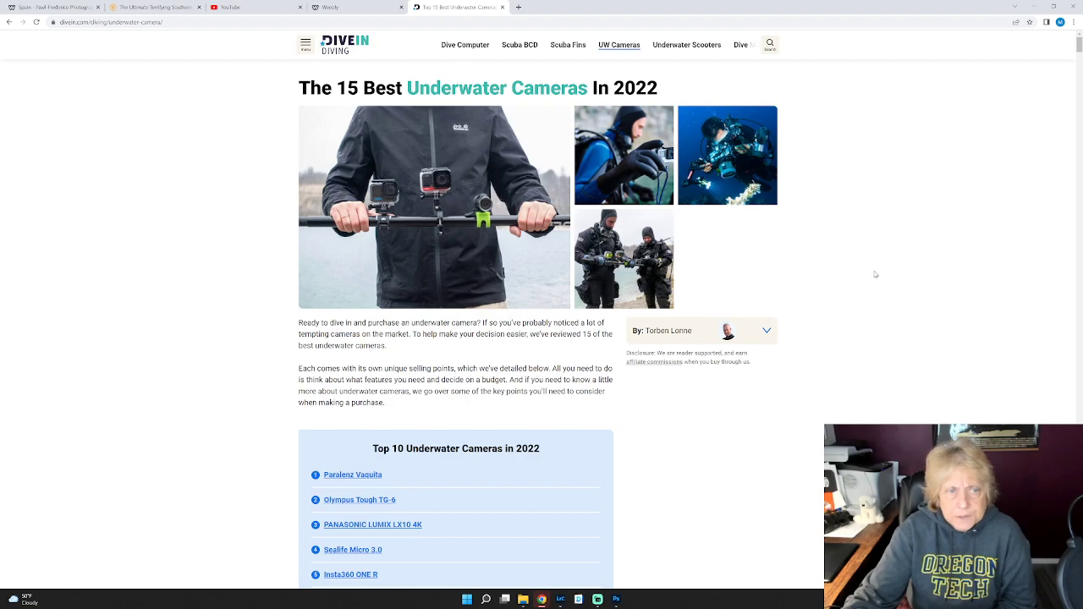
# Step: Open the Olympus Tough TG-6 Amazon listing from the article's Top 10 camera list
pyautogui.scroll(-4, 877, 274)
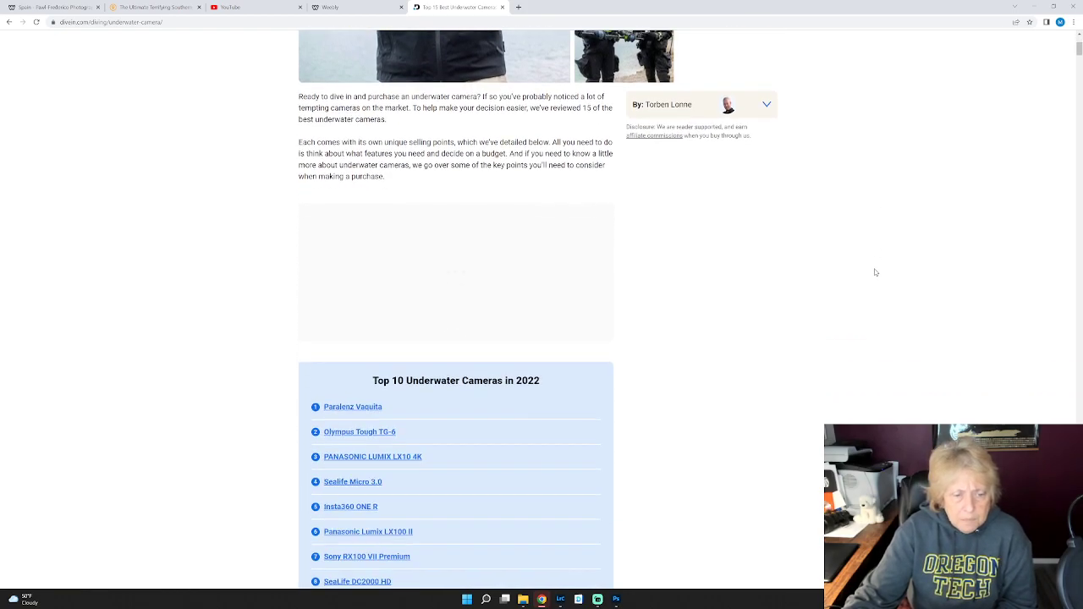
pyautogui.scroll(-1, 876, 272)
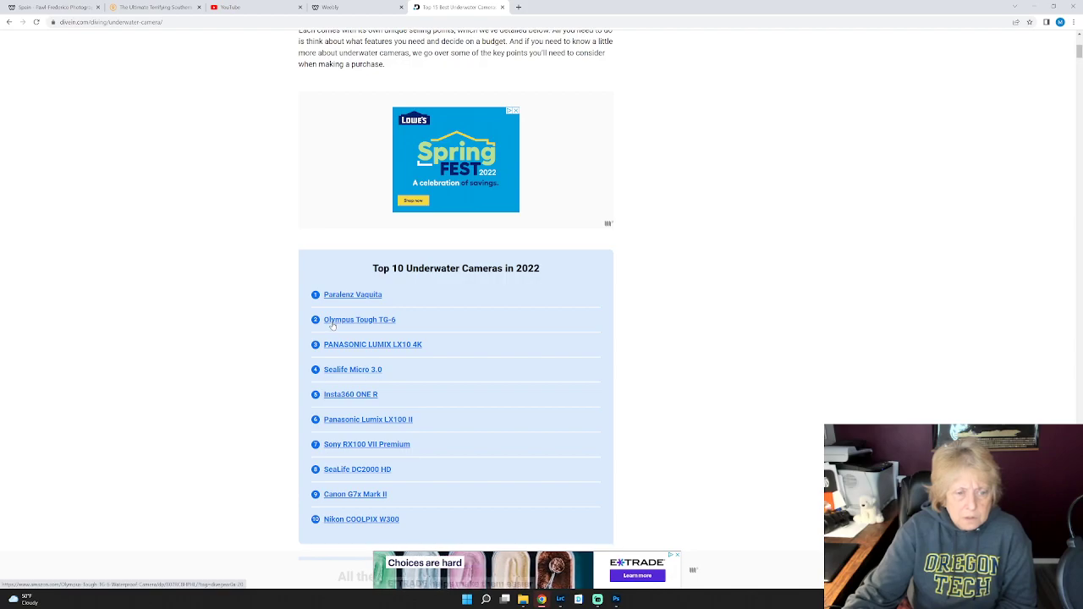
pyautogui.click(332, 323)
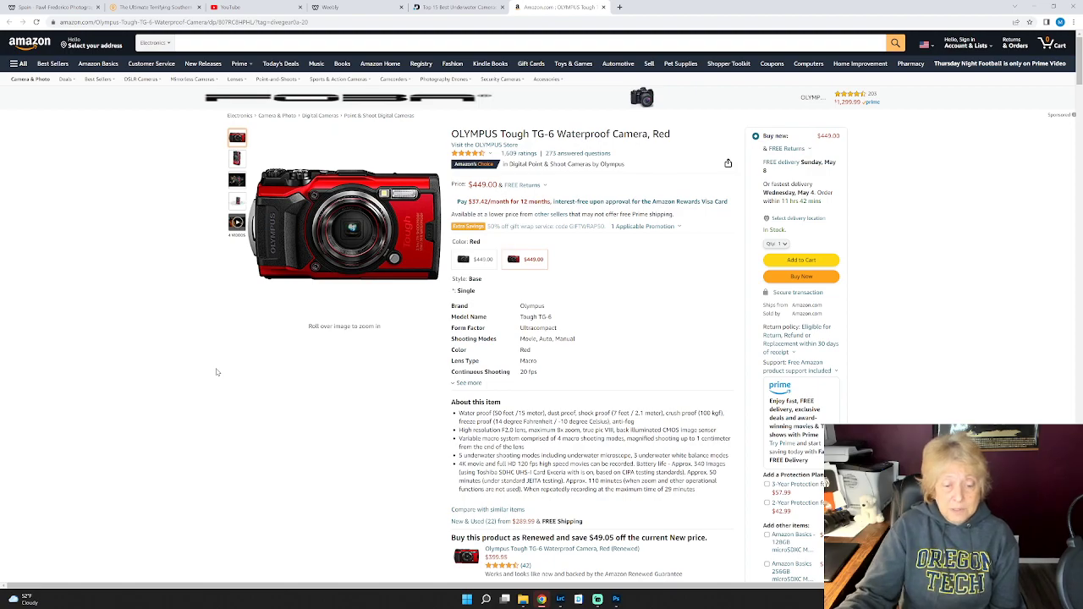
# Step: Look over the Olympus TG-6 Amazon listing and close it
pyautogui.scroll(-3, 200, 366)
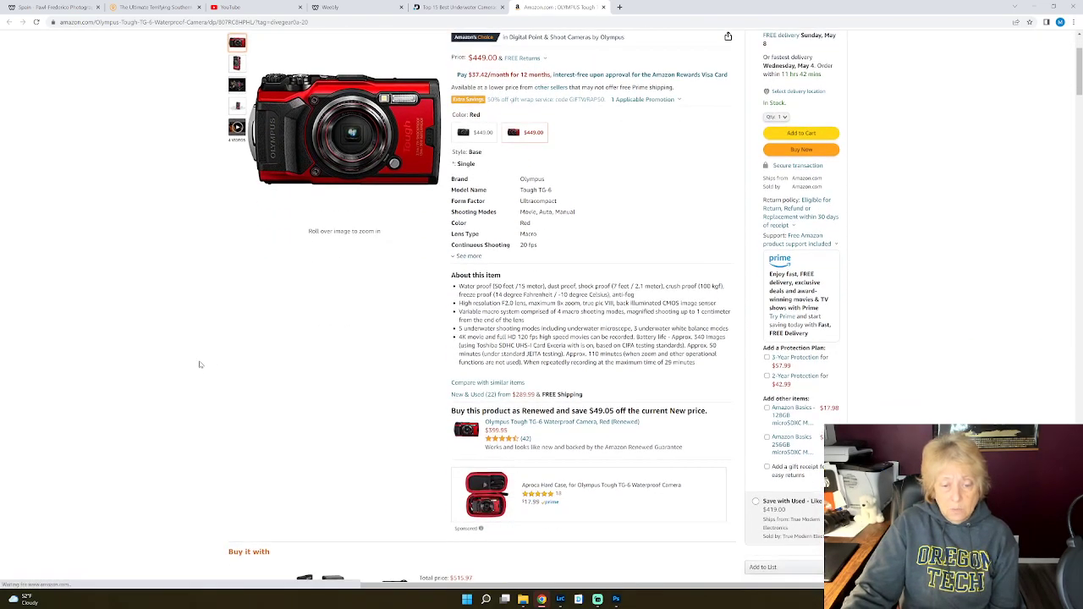
pyautogui.scroll(-2, 201, 364)
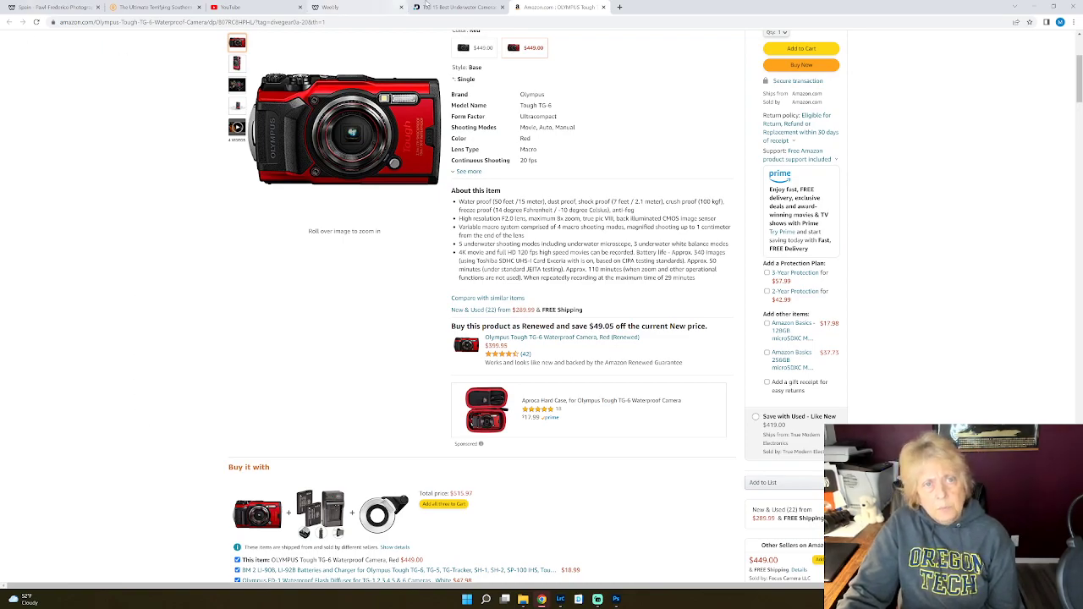
pyautogui.click(604, 8)
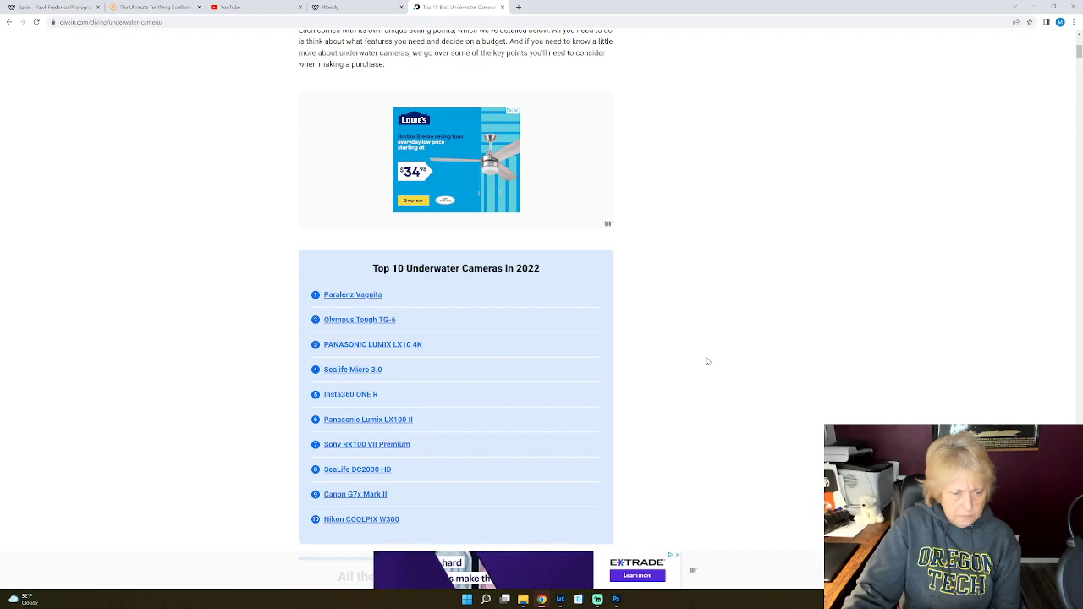
# Step: Check the Nikon COOLPIX W300 and SeaLife Micro 3.0 product pages, closing each
pyautogui.scroll(-1, 711, 372)
pyautogui.scroll(-1, 711, 373)
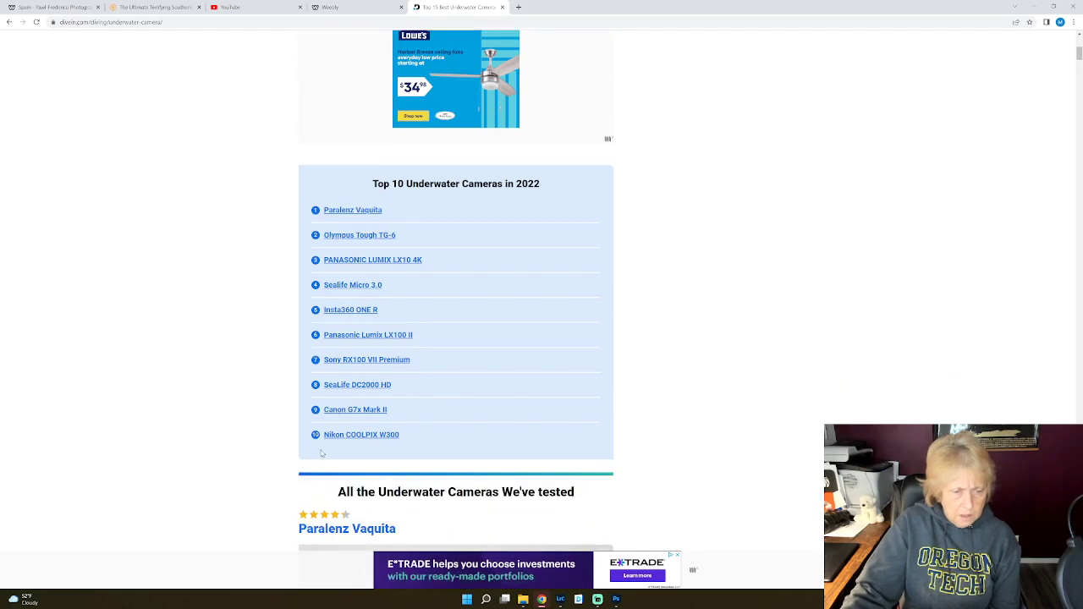
pyautogui.click(352, 436)
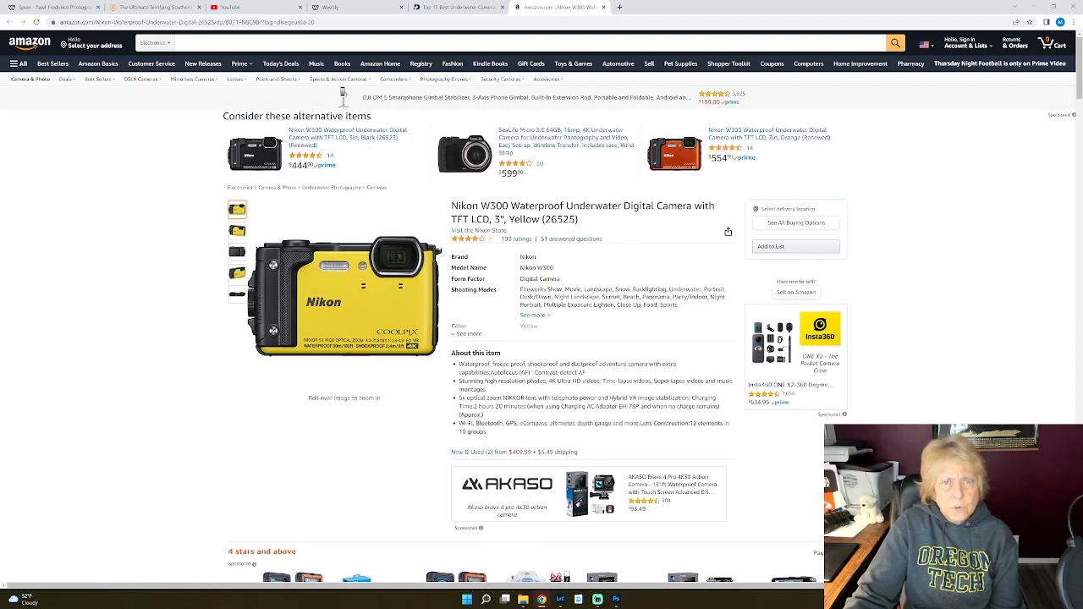
pyautogui.click(605, 7)
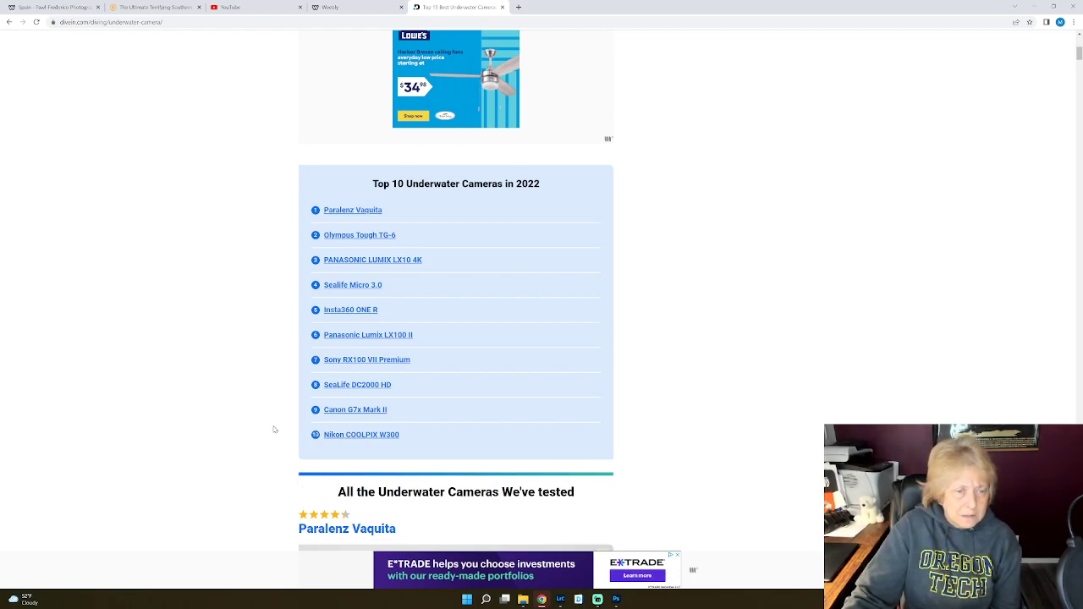
pyautogui.click(343, 288)
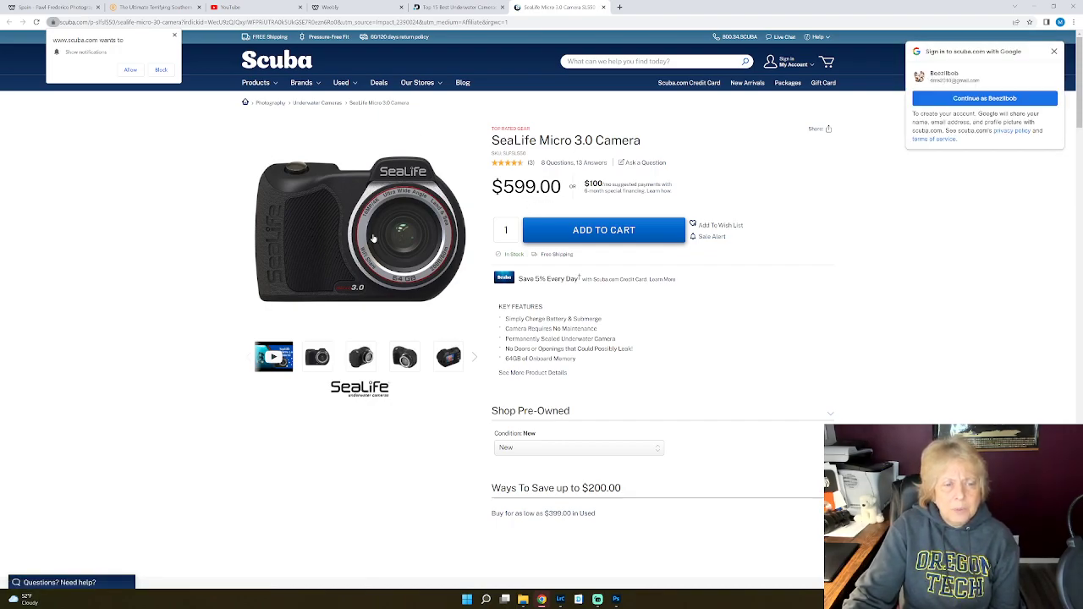
pyautogui.click(603, 7)
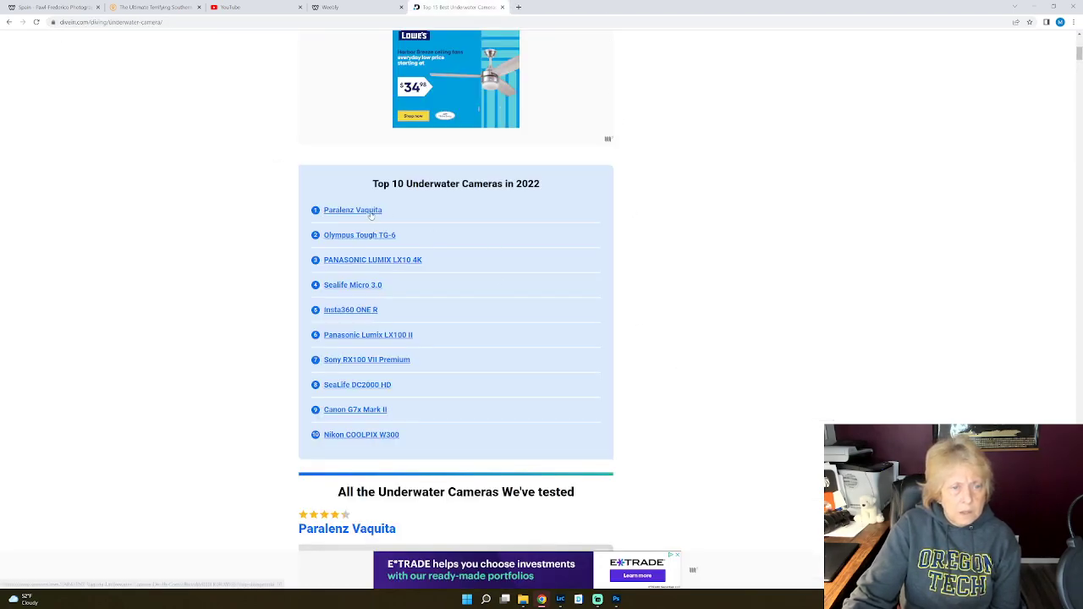
# Step: Check the Paralenz Vaquita, Insta360 ONE R and Panasonic Lumix LX100 II listings, closing each
pyautogui.click(376, 211)
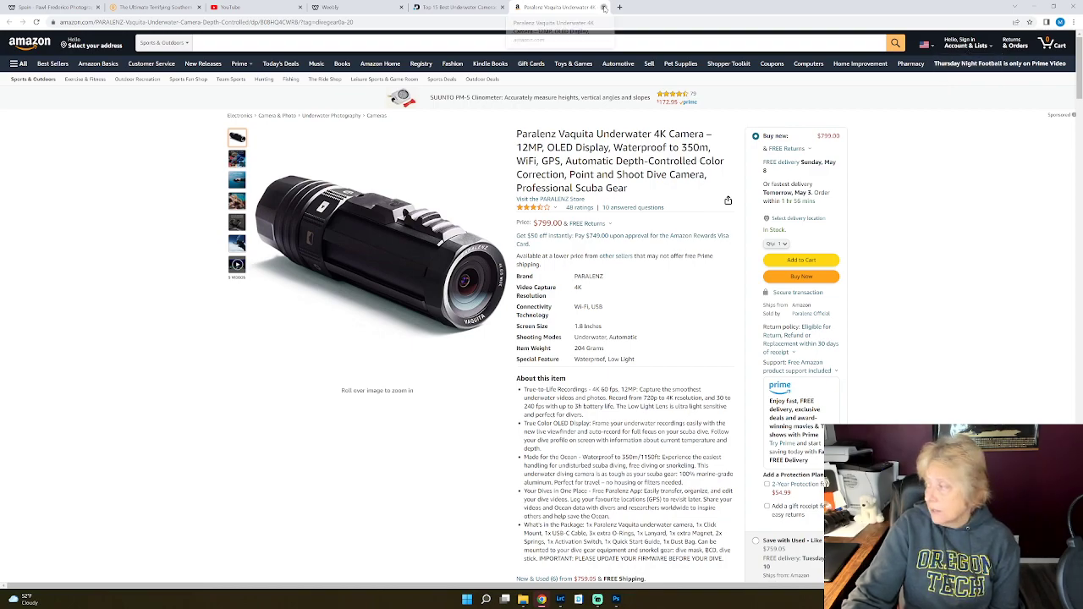
pyautogui.click(604, 7)
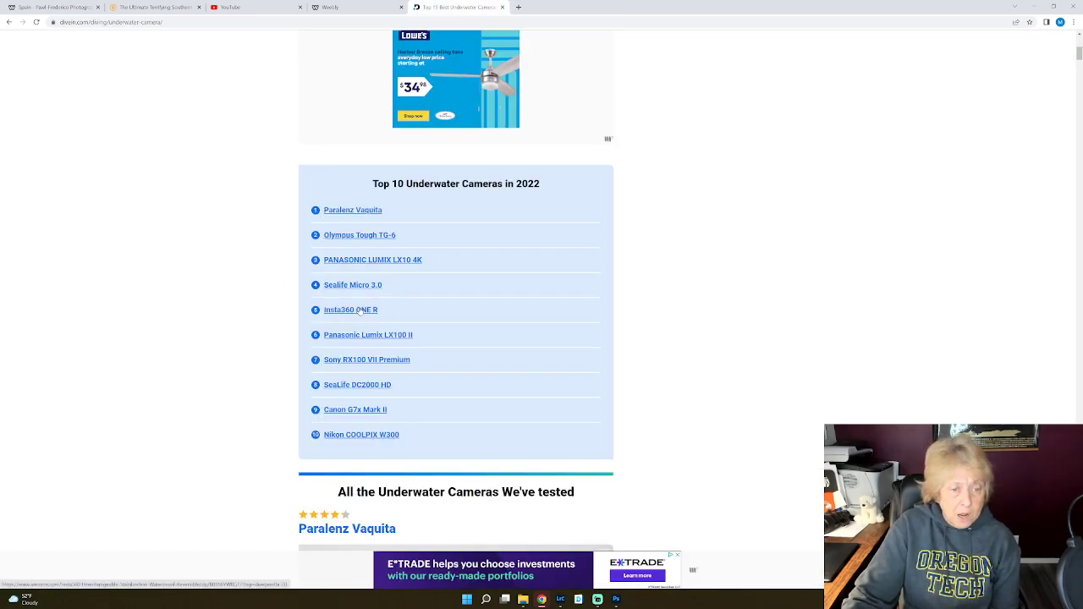
pyautogui.click(360, 310)
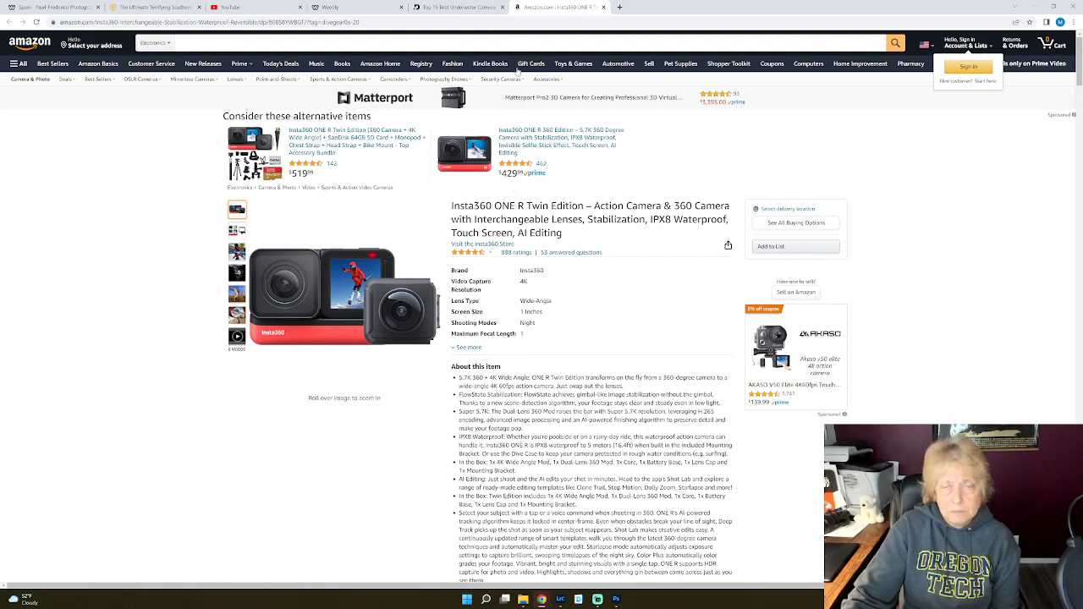
pyautogui.click(606, 9)
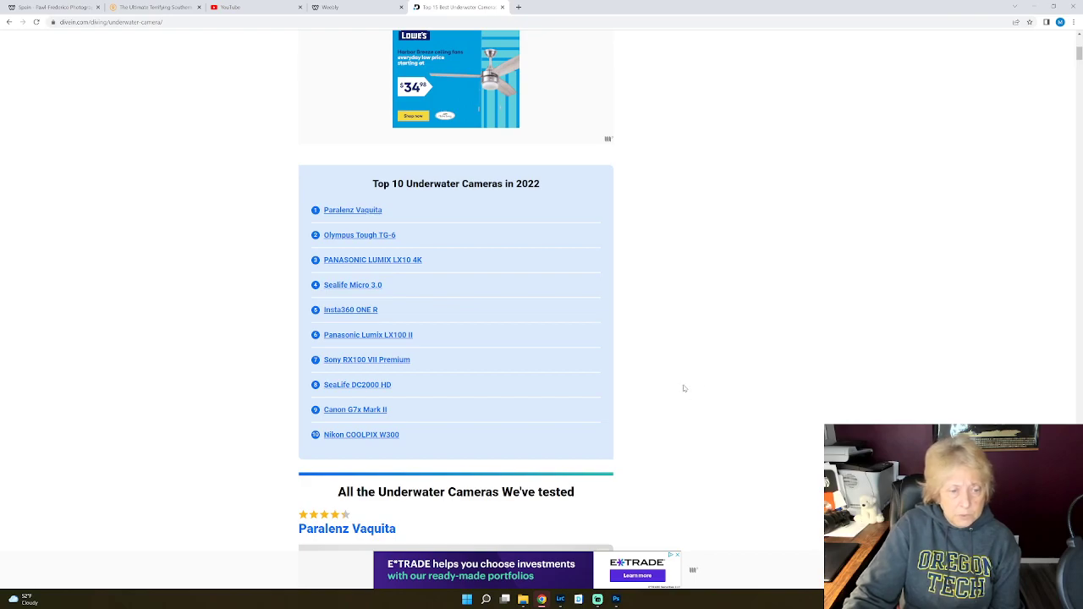
pyautogui.click(379, 338)
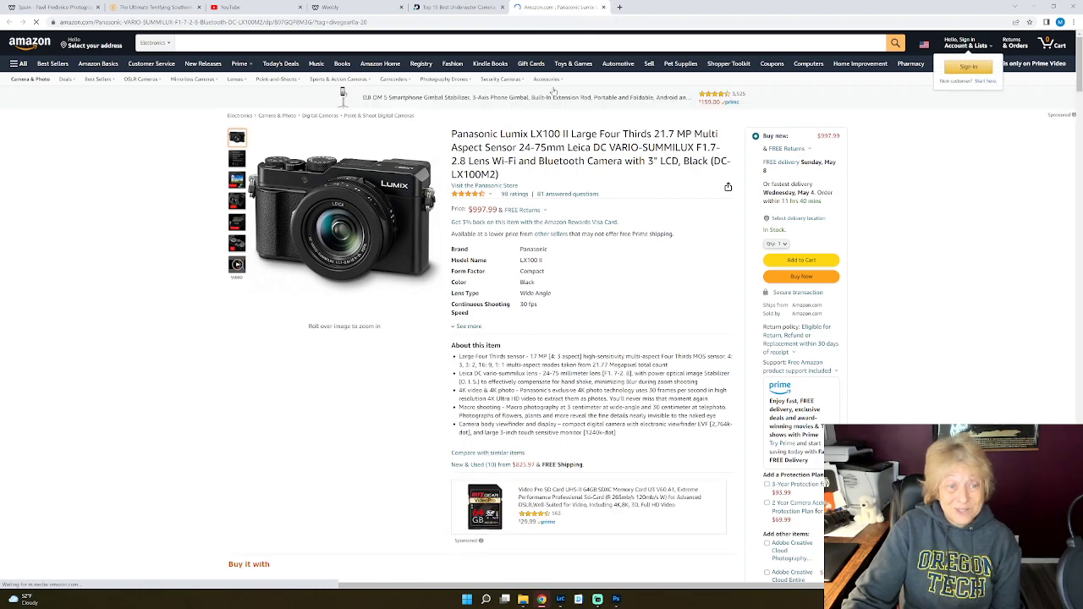
pyautogui.click(603, 7)
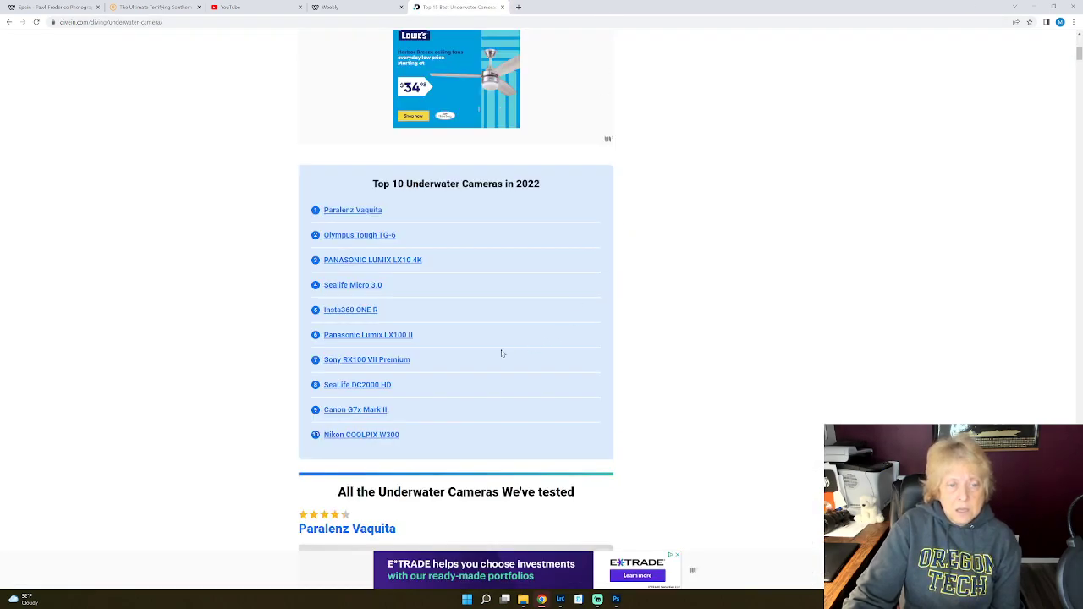
# Step: Check the Sony RX100 VII and Canon G7x Mark II listings, closing each
pyautogui.click(386, 362)
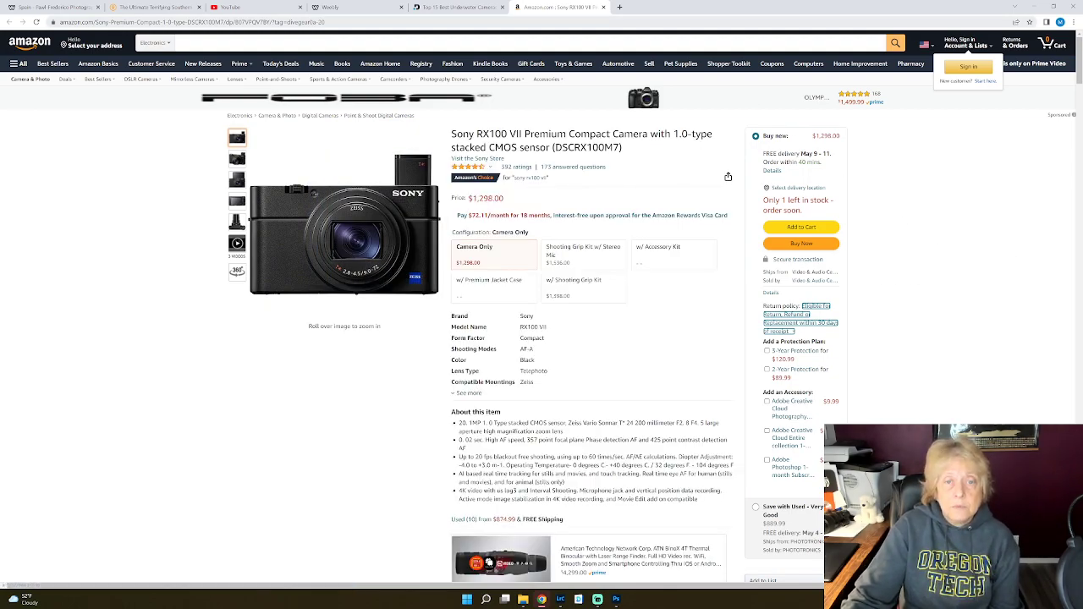
pyautogui.click(604, 6)
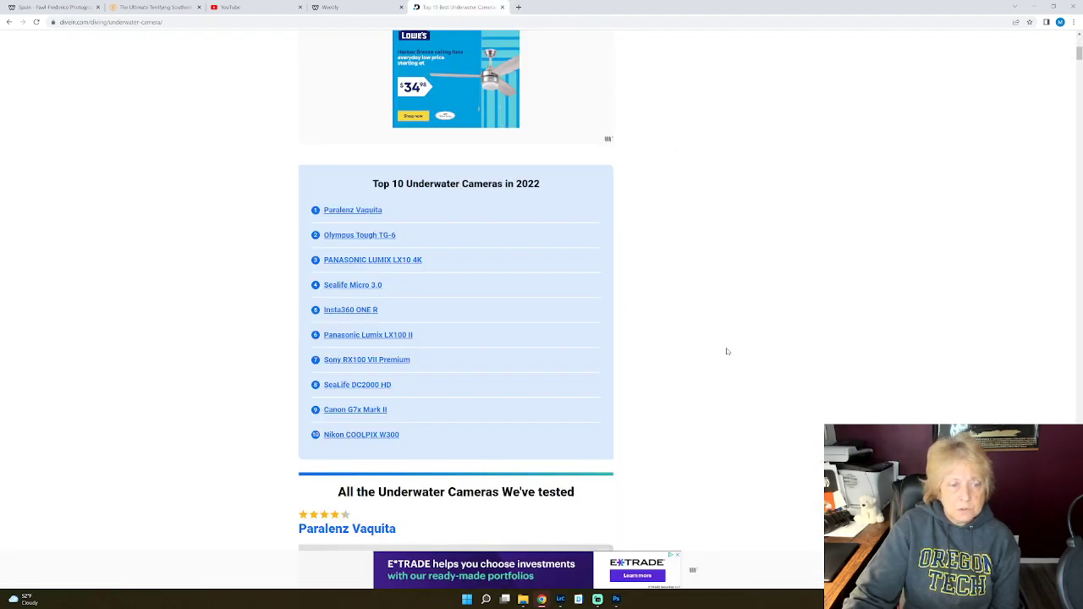
pyautogui.scroll(-1, 727, 352)
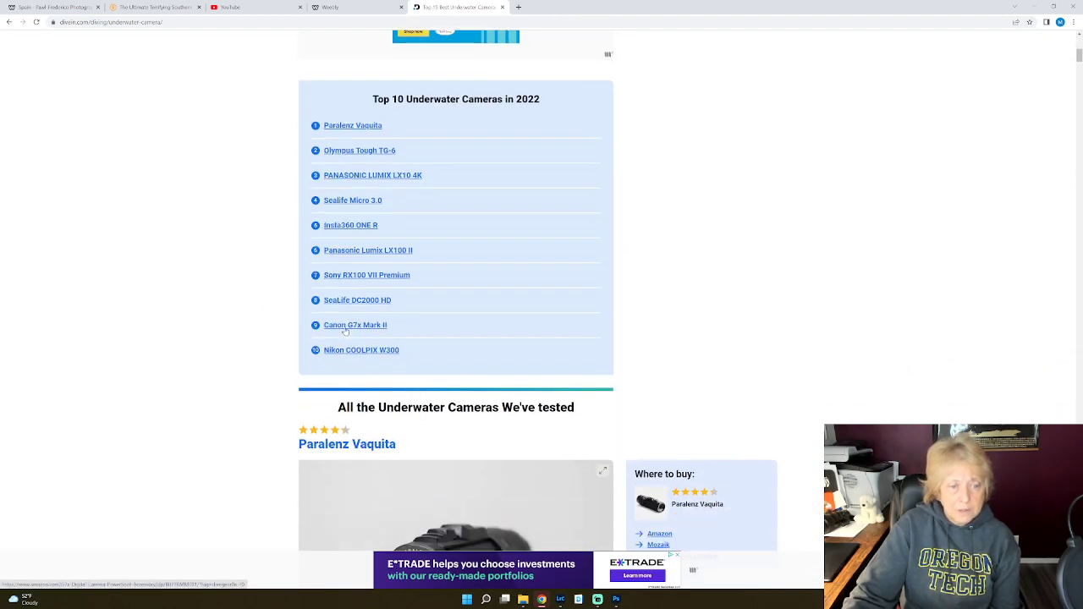
pyautogui.click(345, 325)
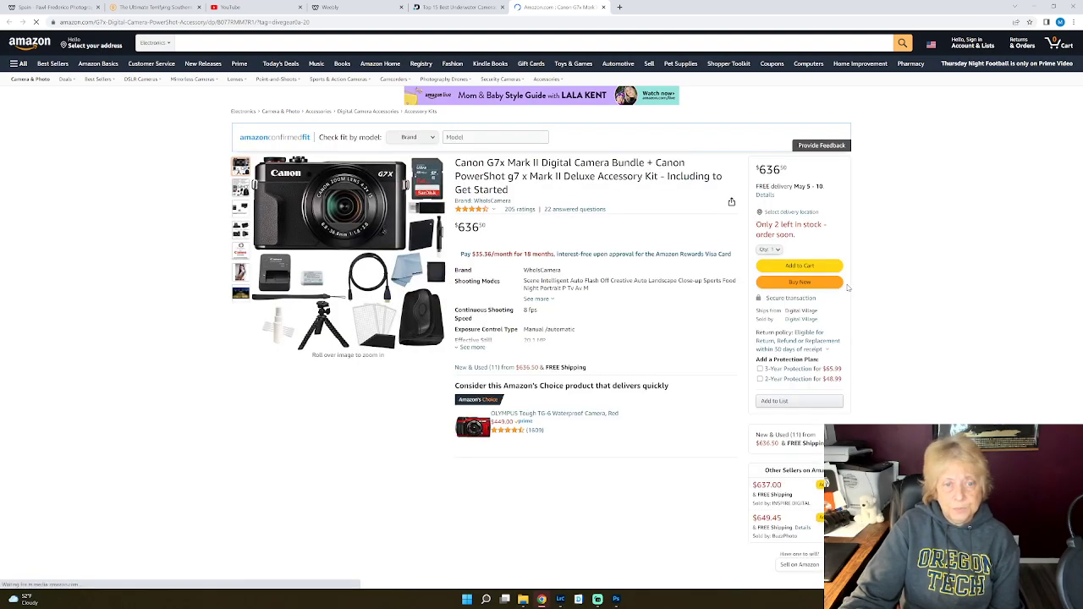
pyautogui.click(604, 7)
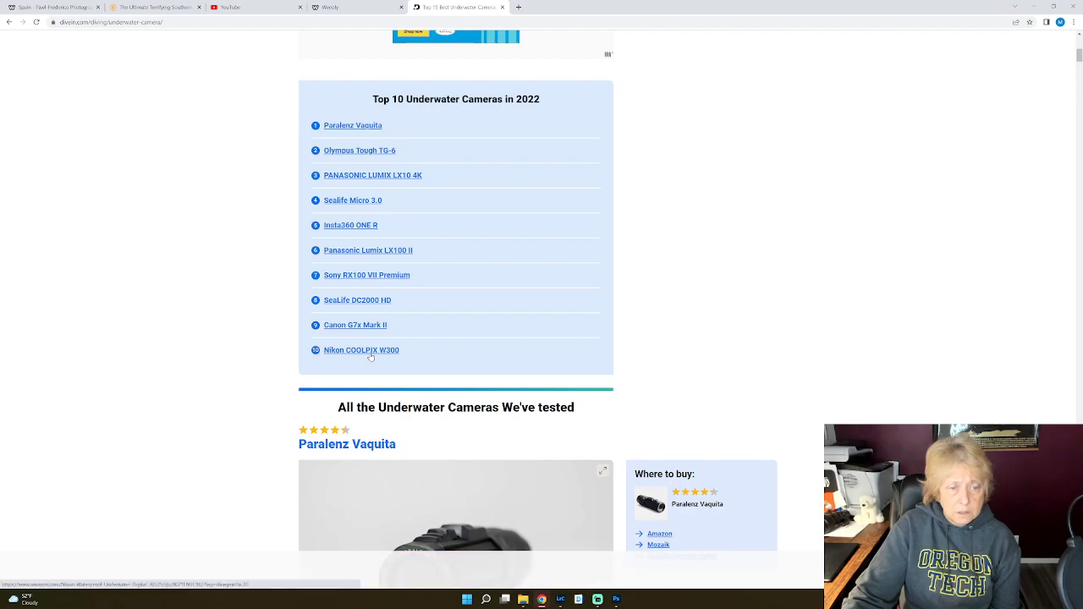
# Step: Return to the Google results and open Bluewater Photo's Best Underwater Camera in 2022 page
pyautogui.scroll(-2, 759, 322)
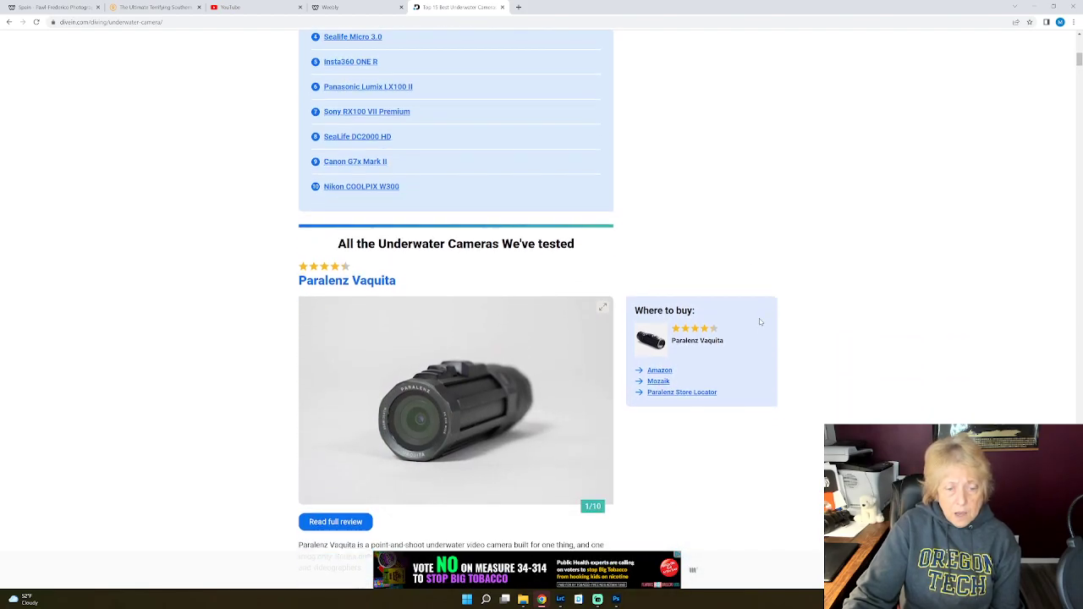
pyautogui.click(8, 22)
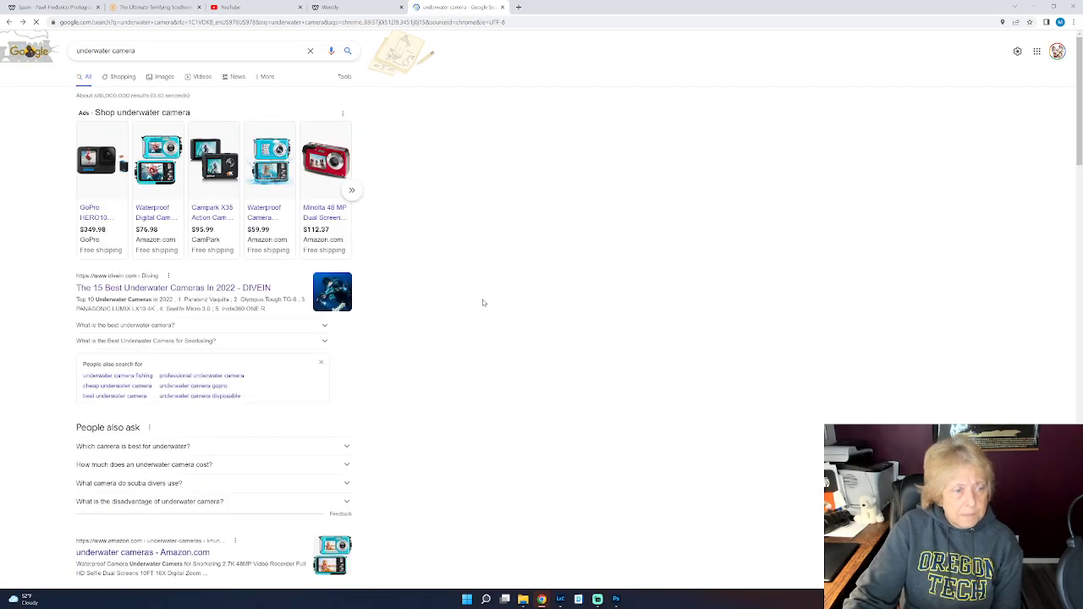
pyautogui.scroll(-4, 486, 298)
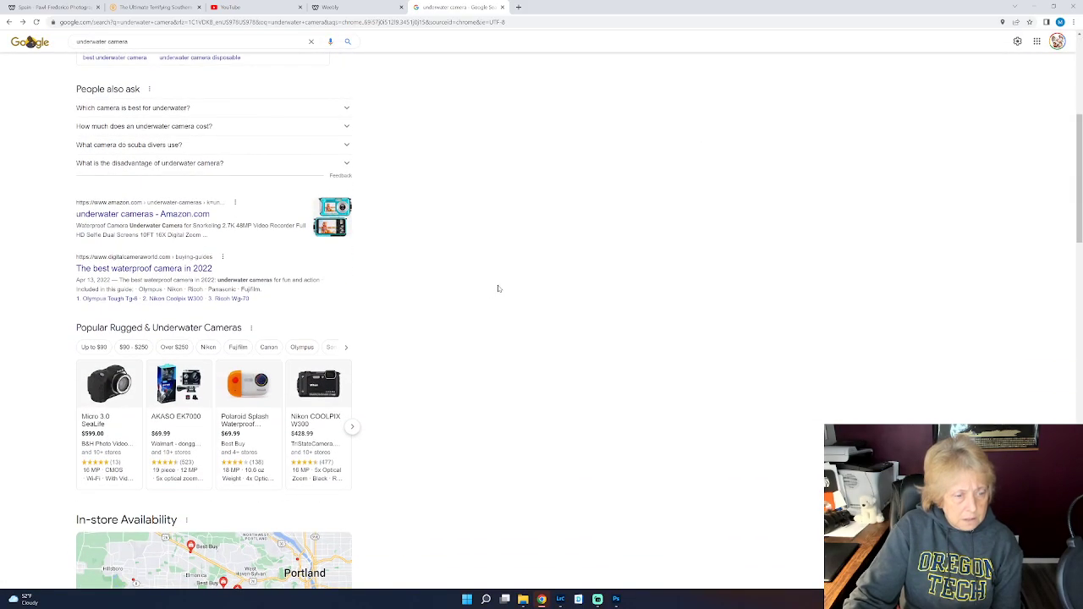
pyautogui.scroll(-1, 499, 290)
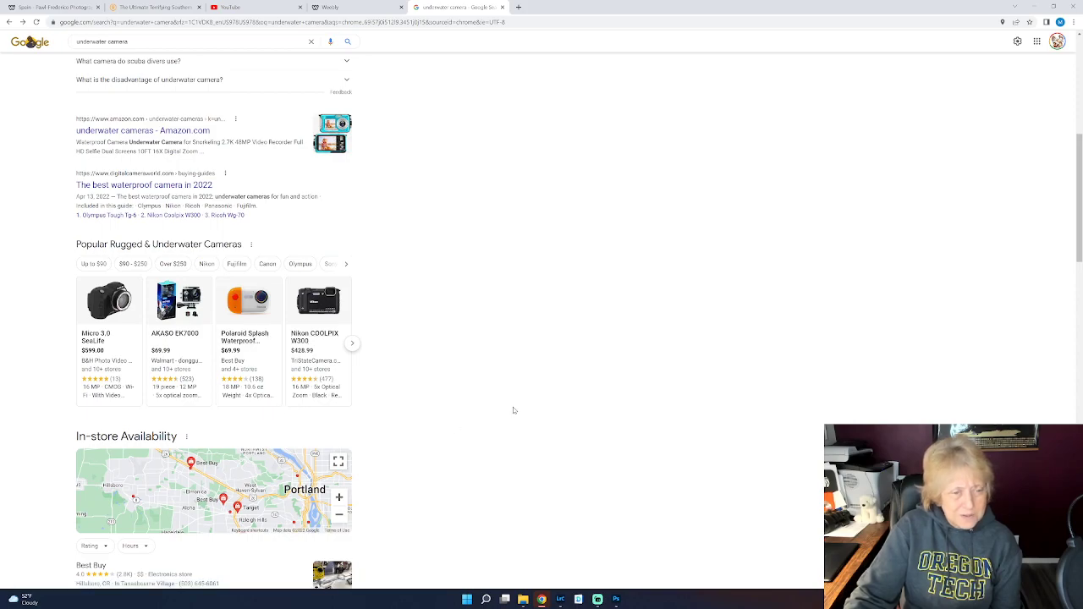
pyautogui.scroll(-5, 517, 404)
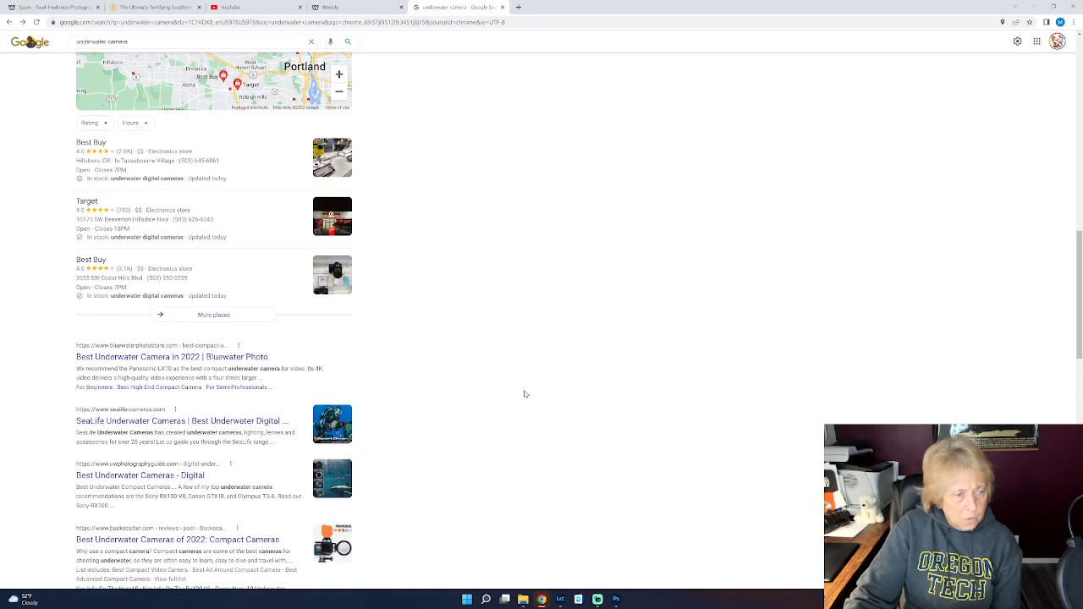
pyautogui.scroll(-2, 524, 394)
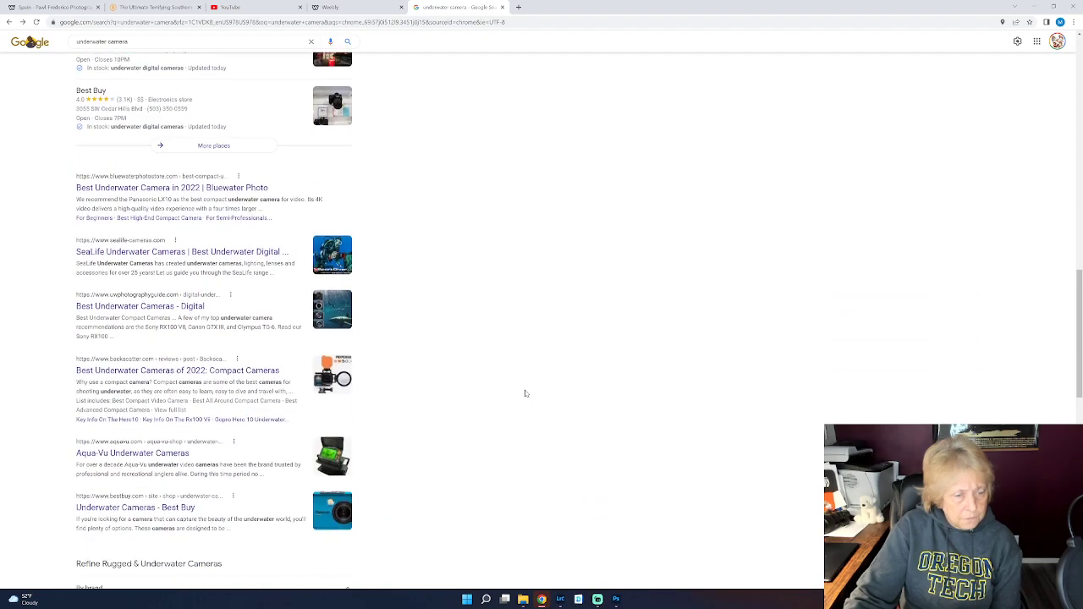
pyautogui.click(131, 251)
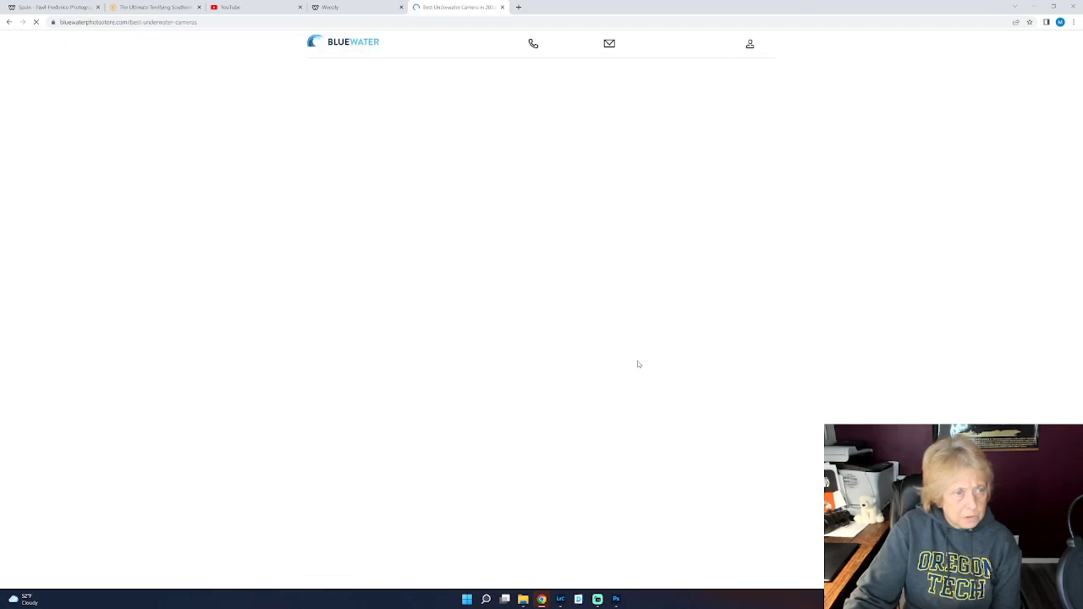
# Step: Scan the beginner picks (Sony A7C, A6600, Canon SL3), then close the article for a fresh tab
pyautogui.scroll(-10, 823, 345)
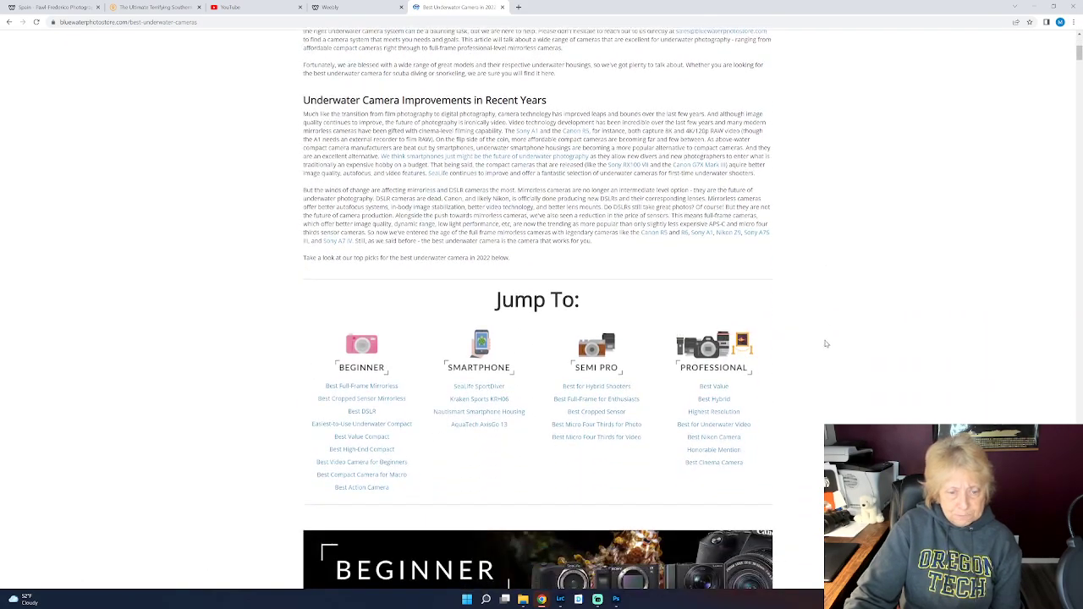
pyautogui.scroll(-5, 829, 342)
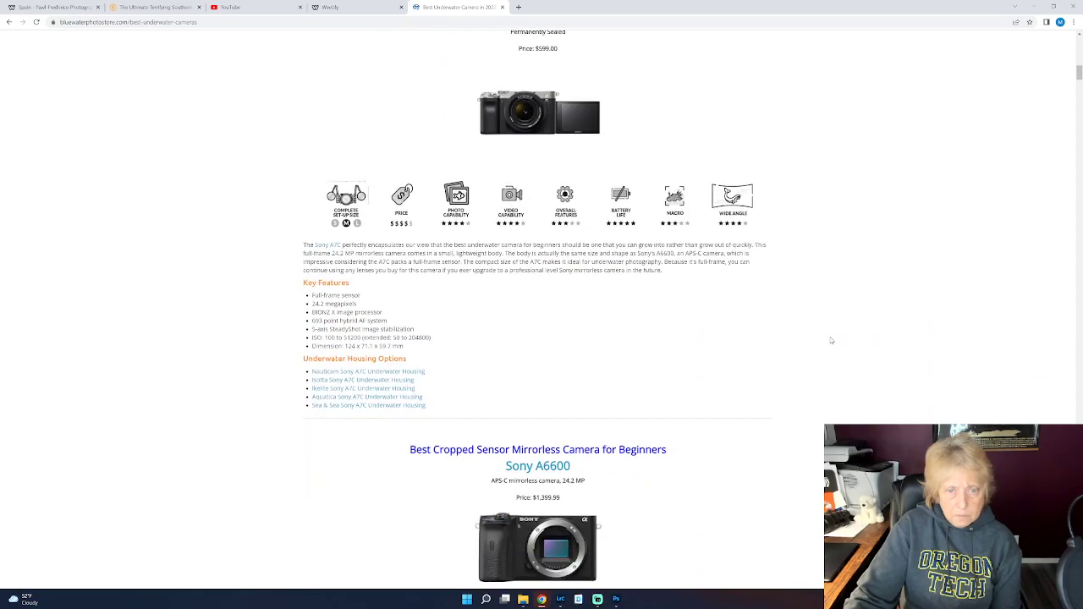
pyautogui.scroll(2, 831, 340)
pyautogui.scroll(-3, 831, 341)
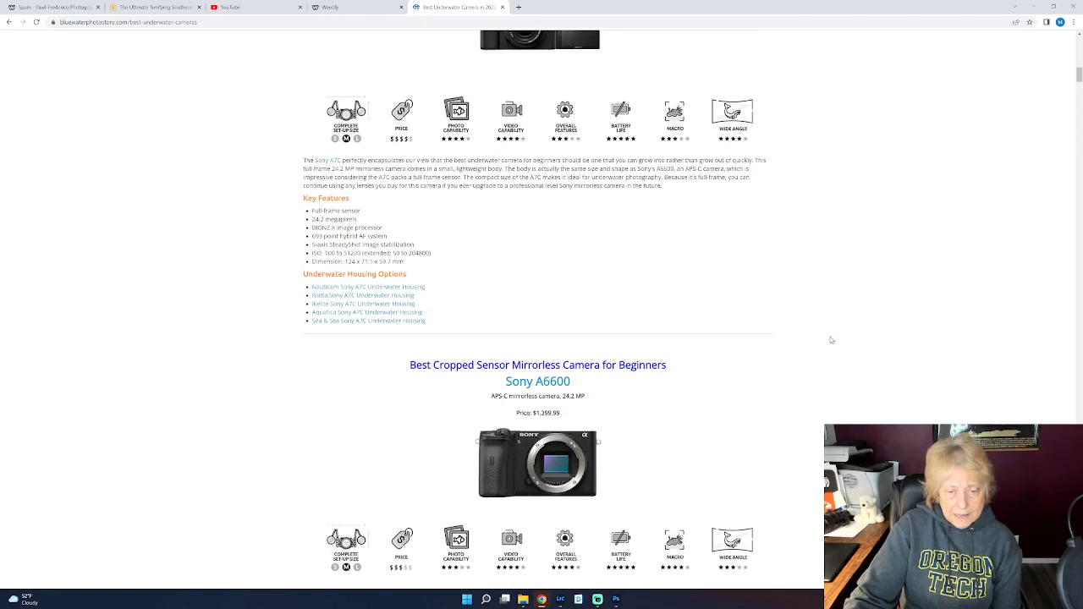
pyautogui.scroll(-6, 831, 339)
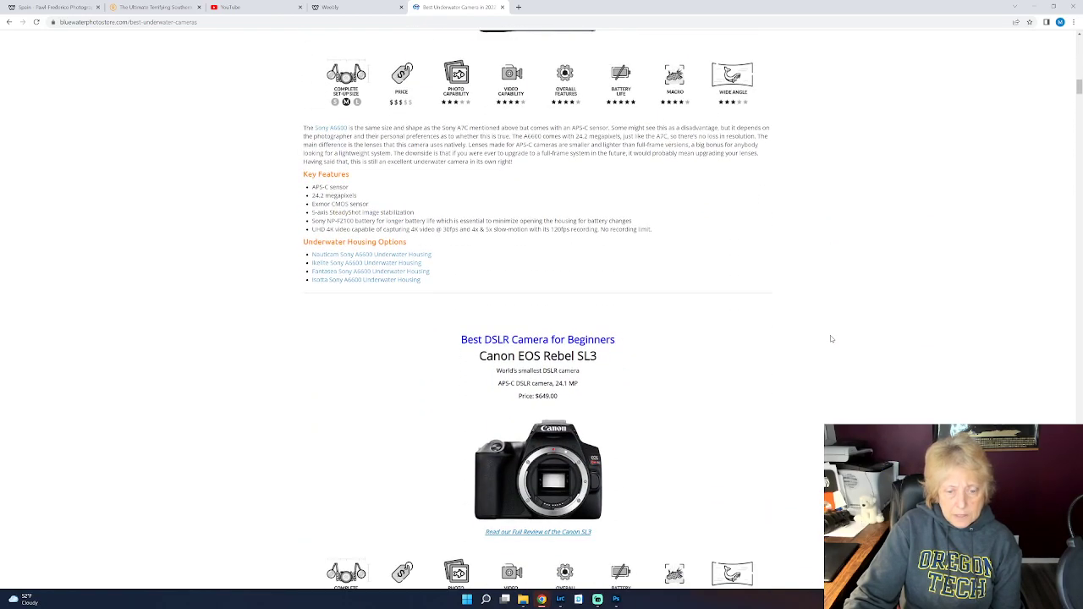
pyautogui.scroll(11, 831, 338)
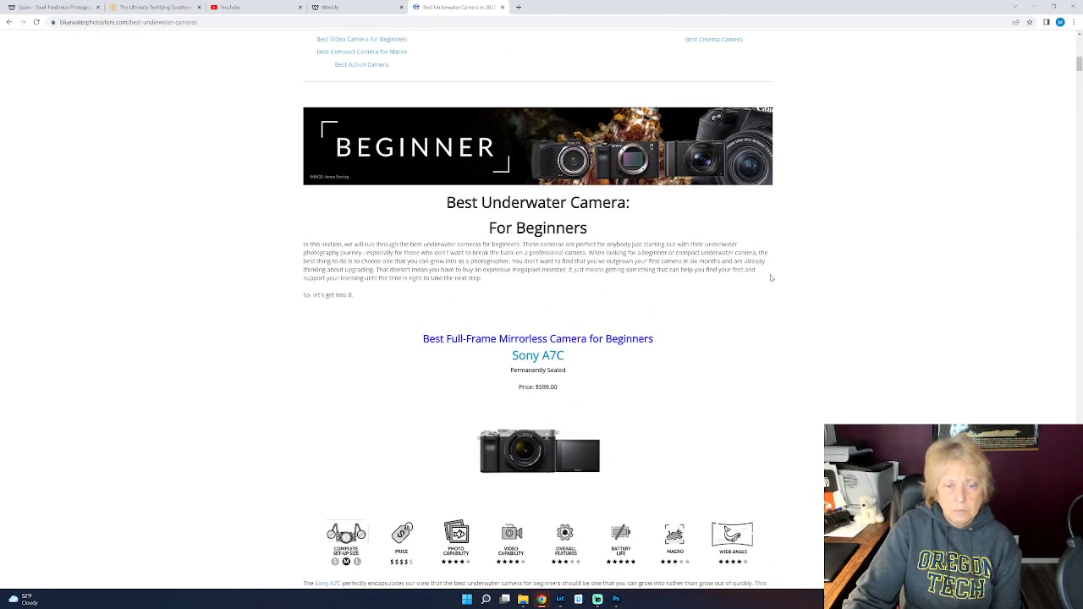
pyautogui.click(501, 7)
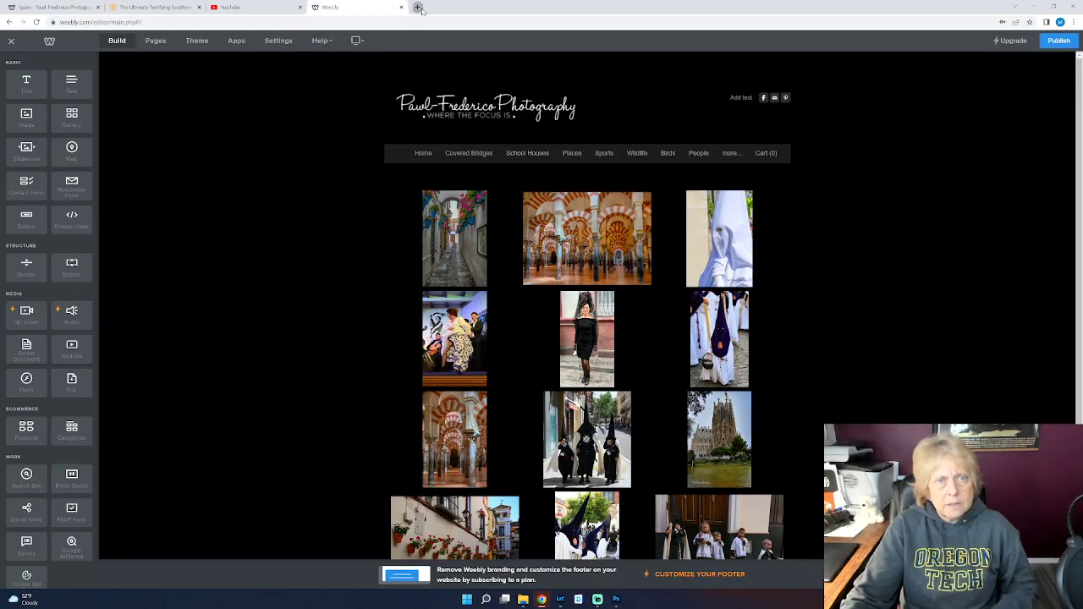
pyautogui.click(417, 7)
# Step: Search Google for 'kodak underwater camera' from the 'kodak under' suggestion
pyautogui.click(507, 177)
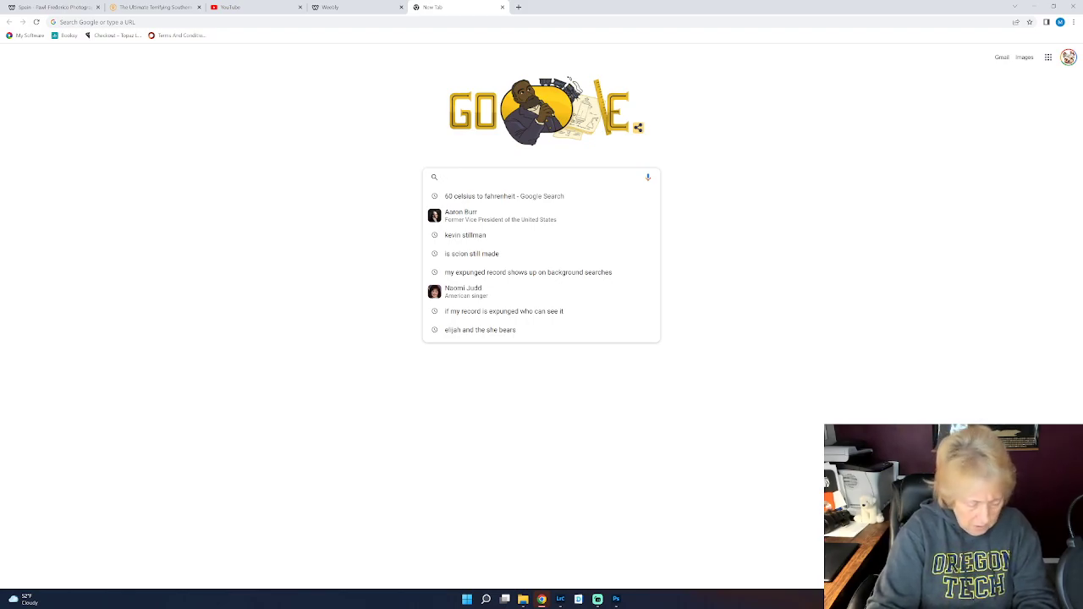
pyautogui.write('kodak under')
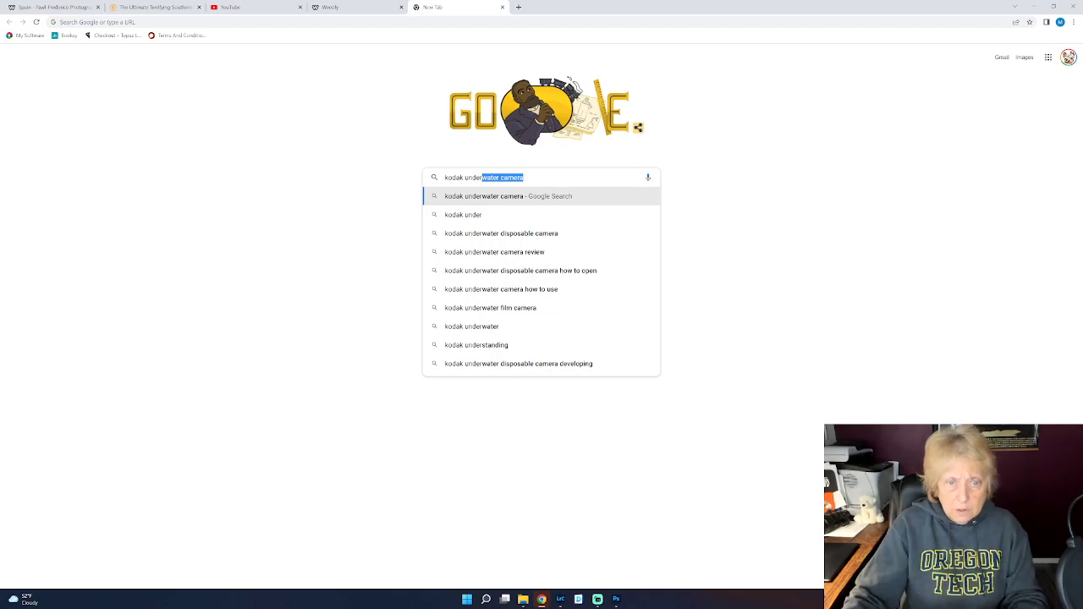
pyautogui.press('Return')
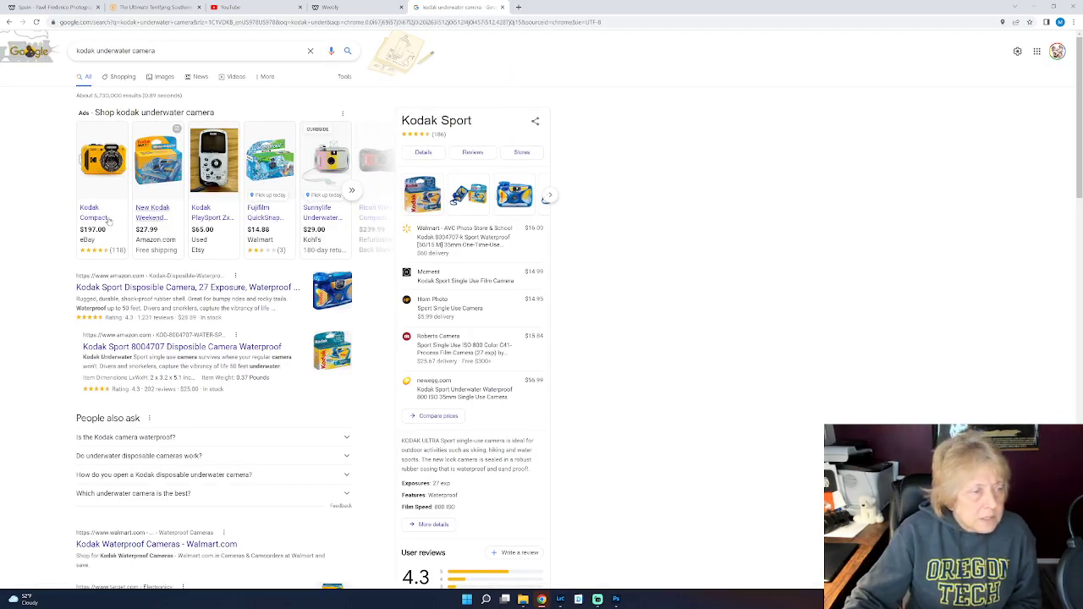
# Step: Open the yellow Kodak PIXPRO WPZ2 eBay listing and dismiss the sign-in prompt
pyautogui.click(108, 222)
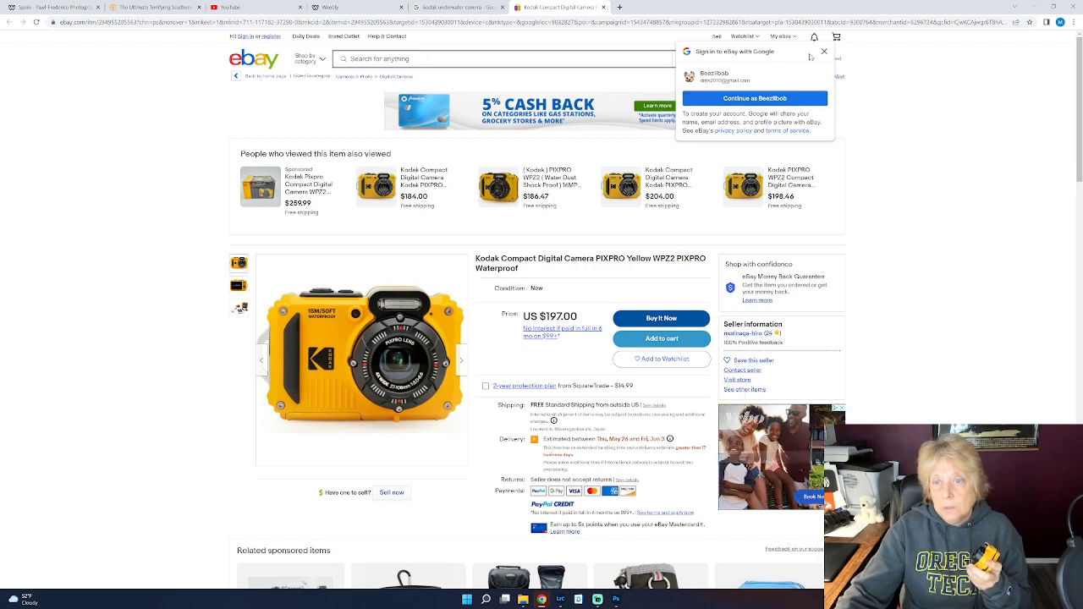
pyautogui.click(823, 54)
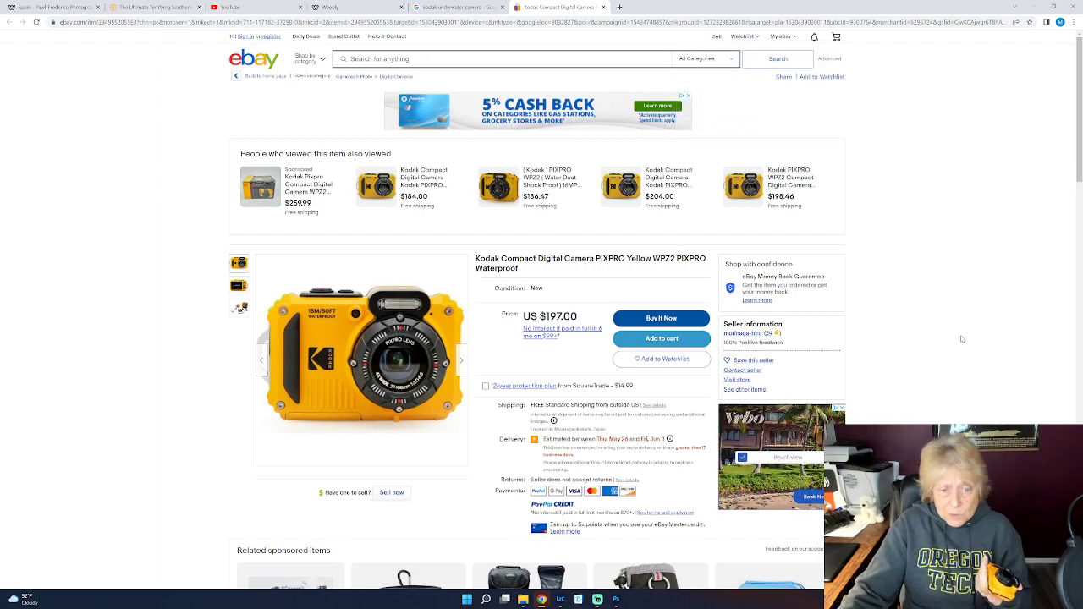
pyautogui.scroll(-3, 961, 335)
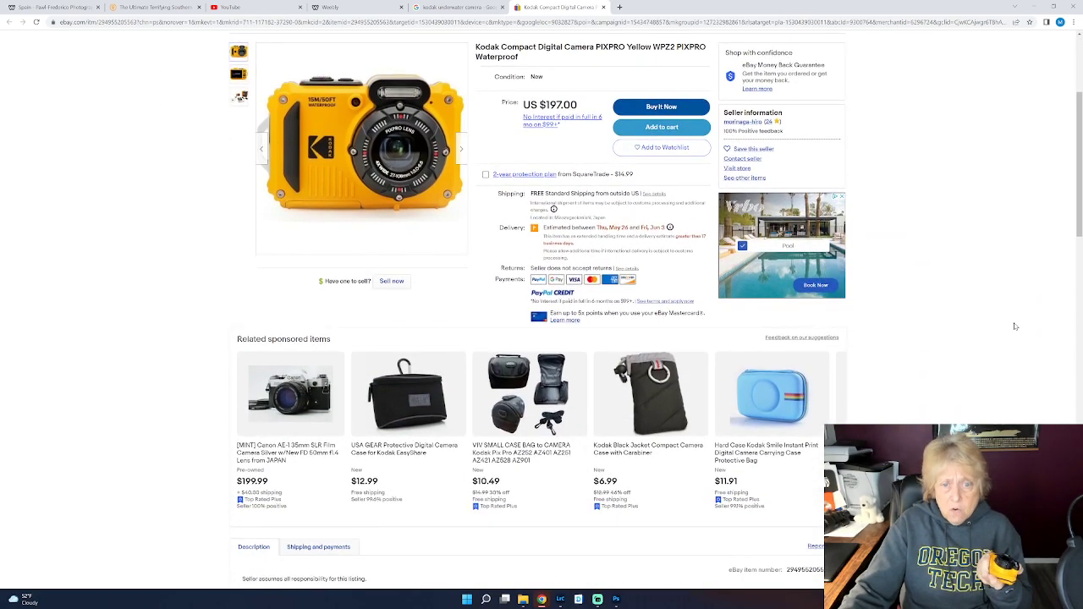
pyautogui.scroll(2, 1014, 326)
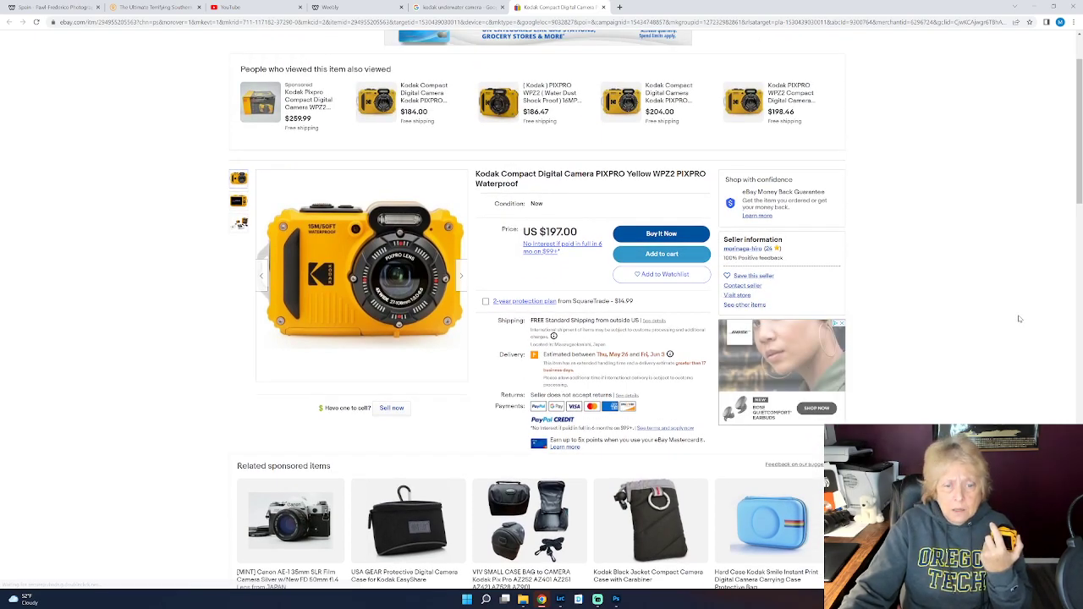
# Step: Read the listing's description, shipping and terms, then return to the Google results
pyautogui.scroll(-2, 1020, 318)
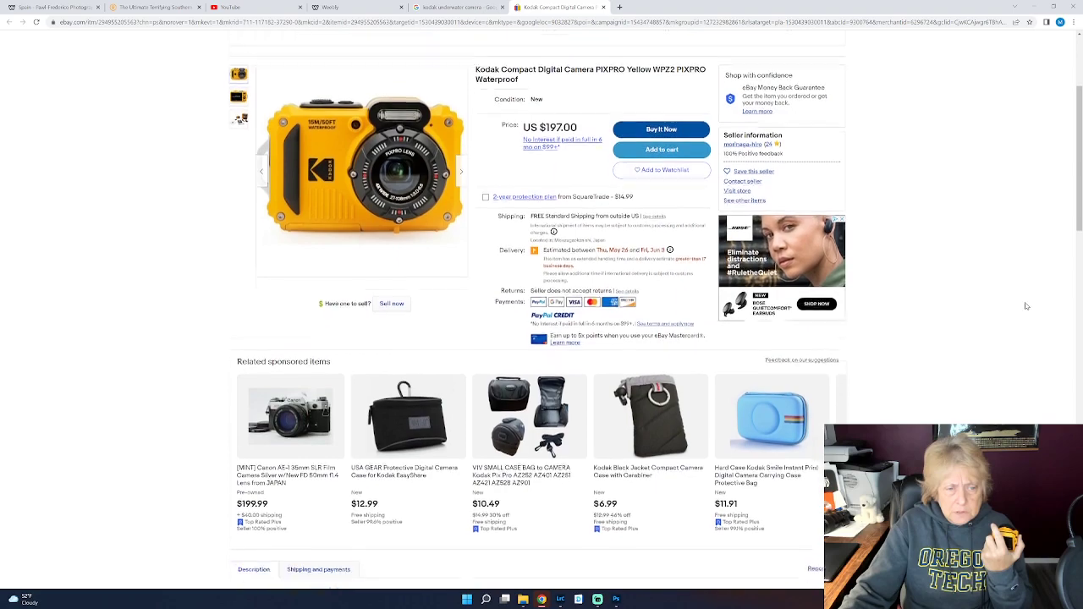
pyautogui.scroll(-5, 1026, 304)
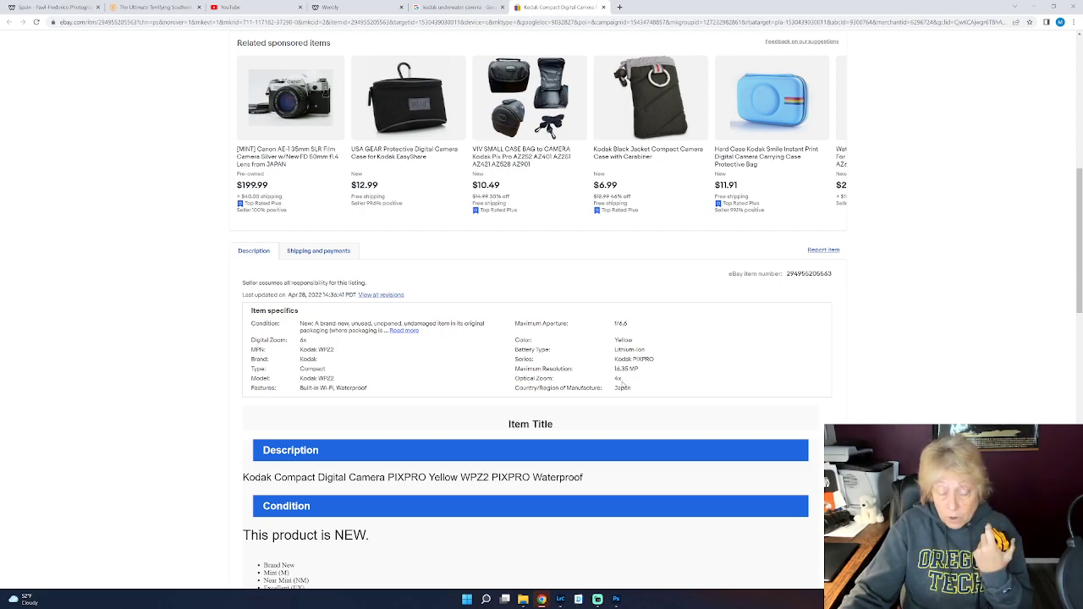
pyautogui.scroll(-2, 903, 390)
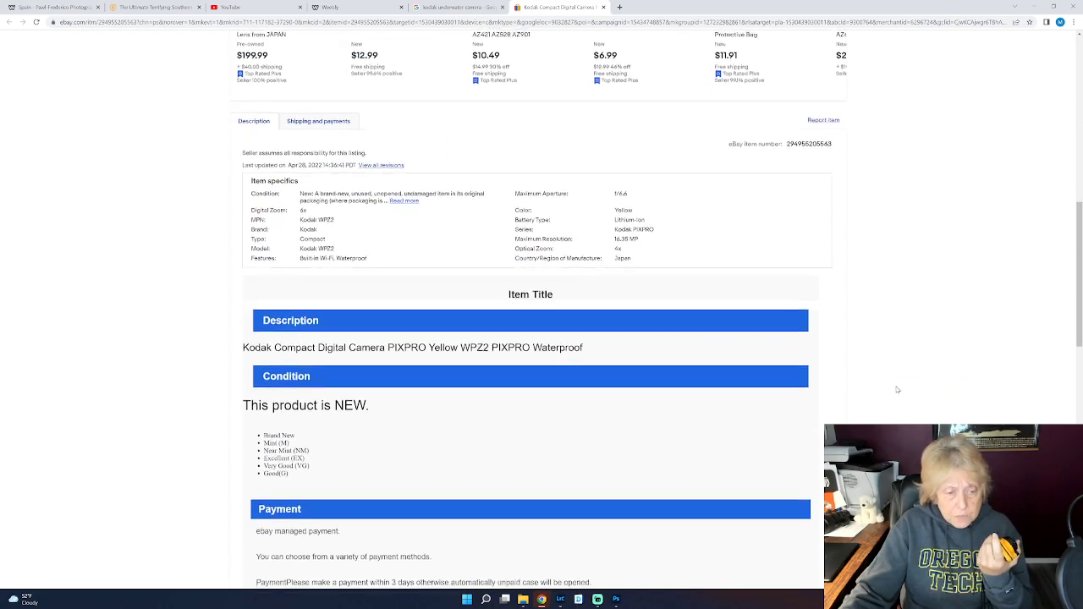
pyautogui.scroll(-4, 894, 390)
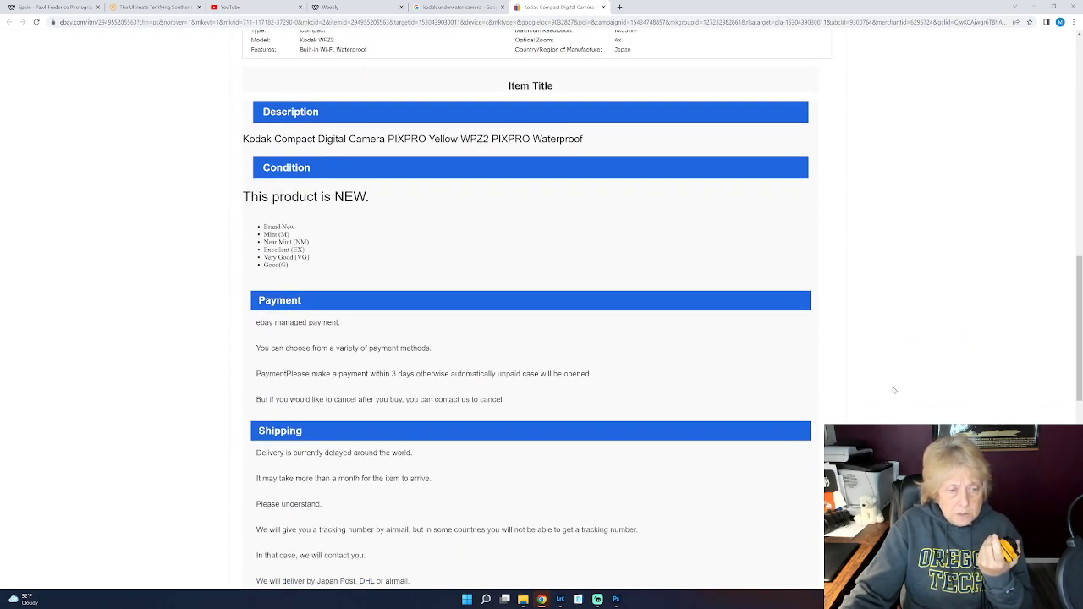
pyautogui.scroll(-1, 892, 390)
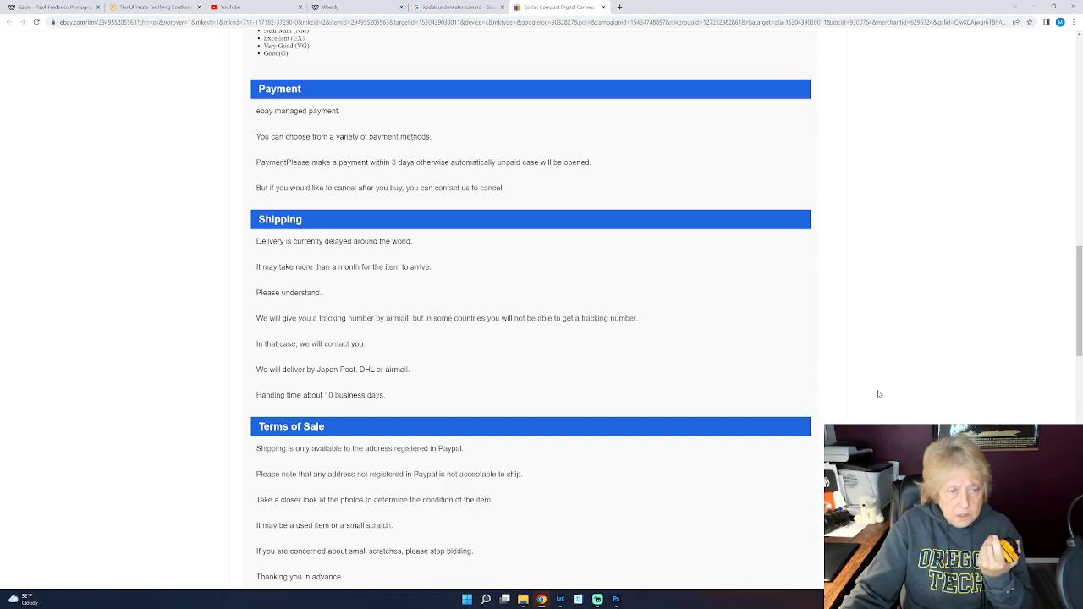
pyautogui.scroll(-2, 879, 394)
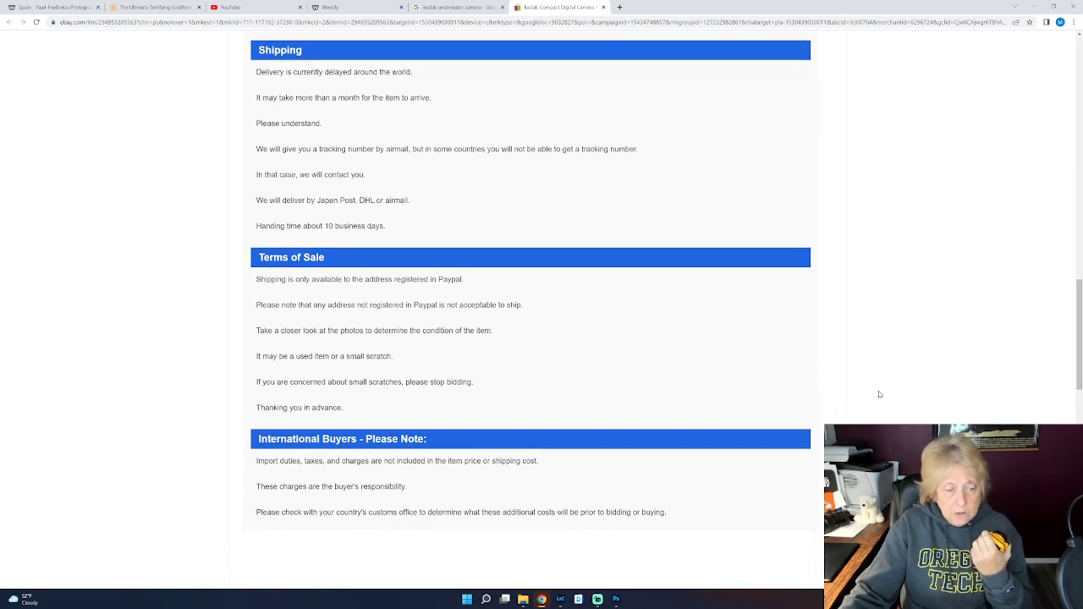
pyautogui.scroll(8, 884, 395)
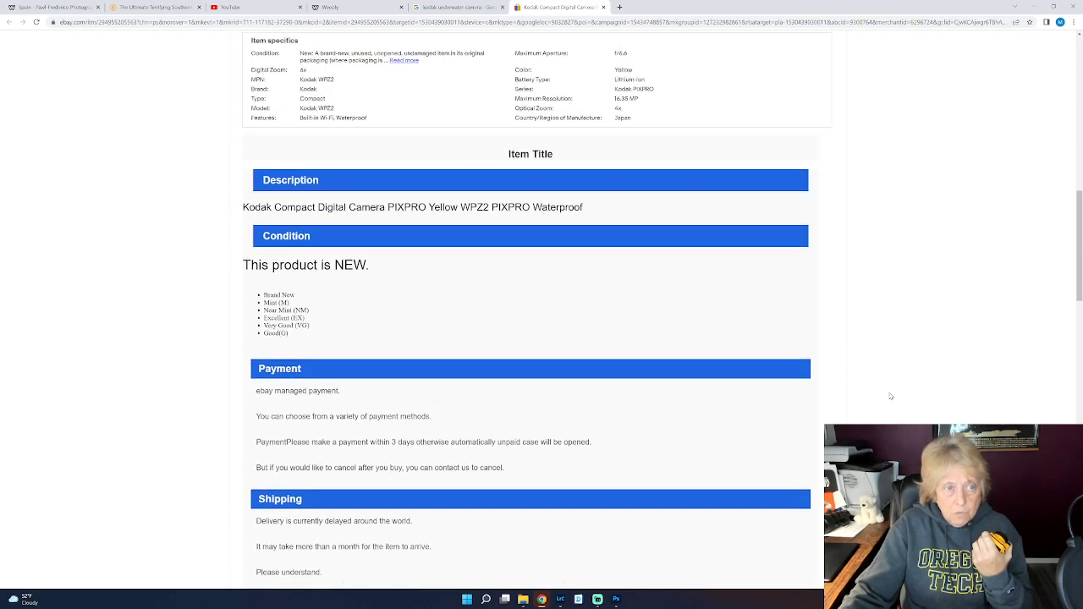
pyautogui.scroll(4, 898, 394)
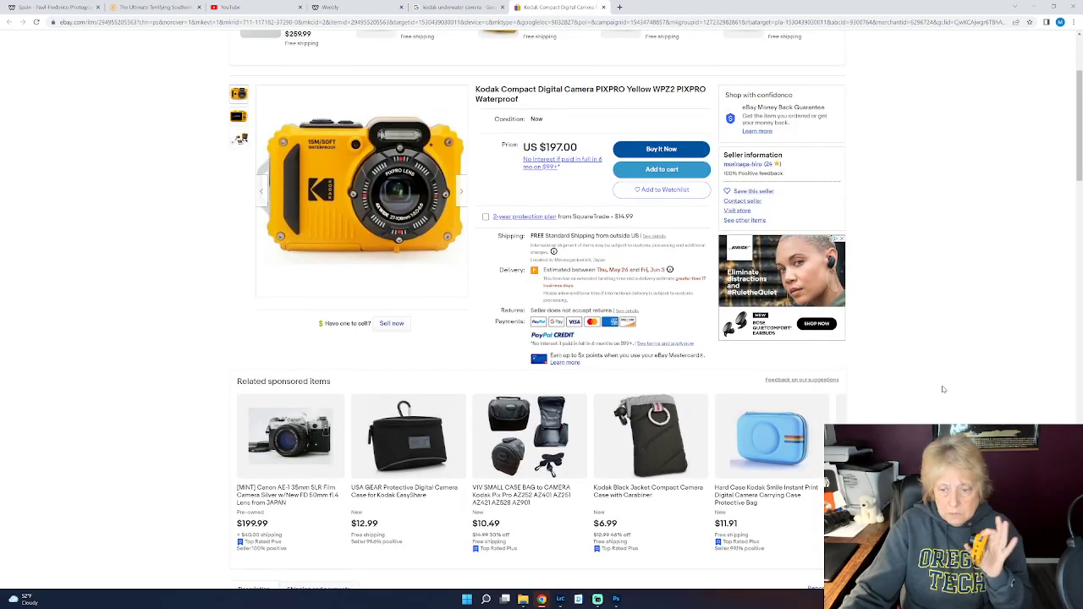
pyautogui.scroll(2, 934, 393)
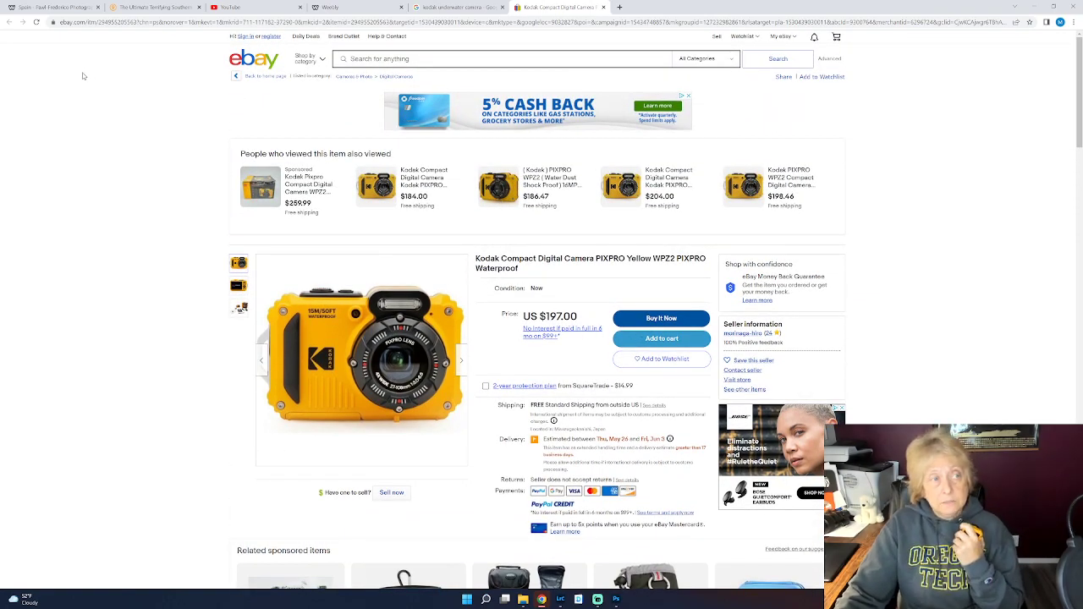
pyautogui.click(460, 8)
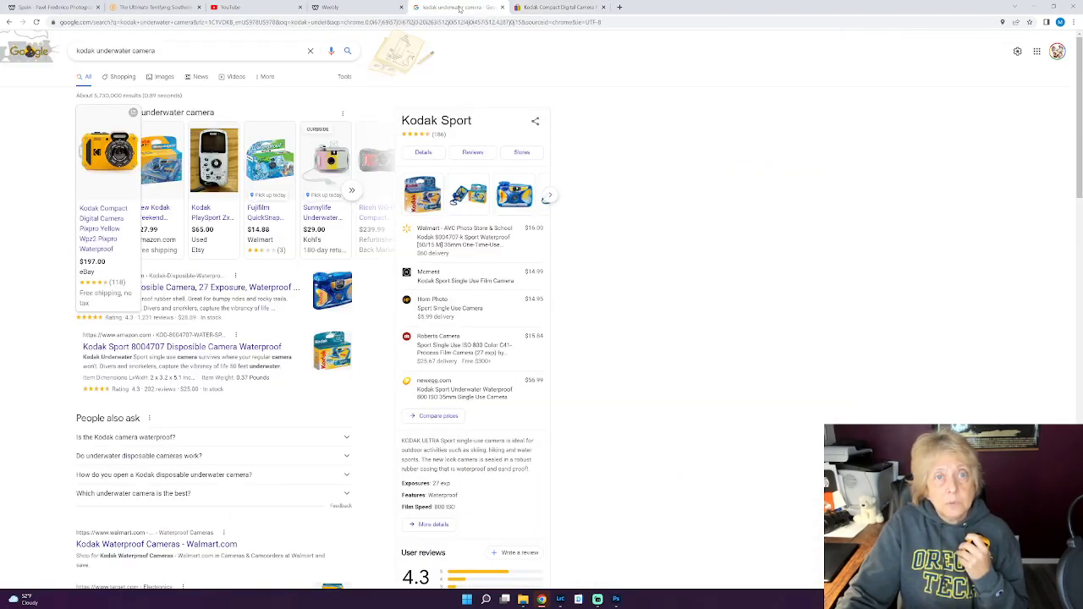
# Step: Close the eBay tab and look through the kodak underwater camera results and shopping ads
pyautogui.click(603, 7)
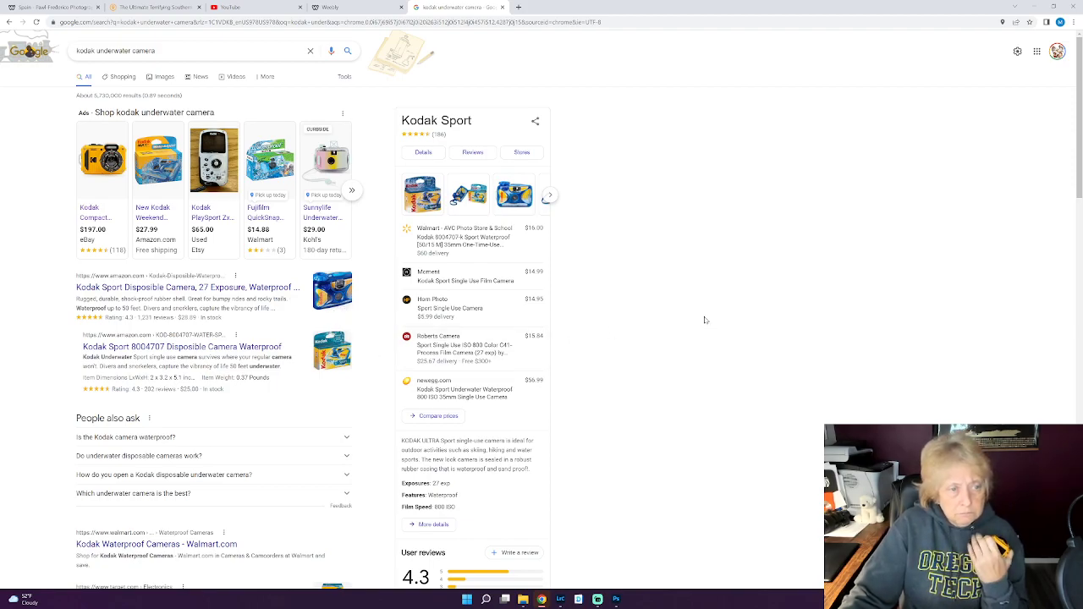
pyautogui.scroll(-3, 708, 318)
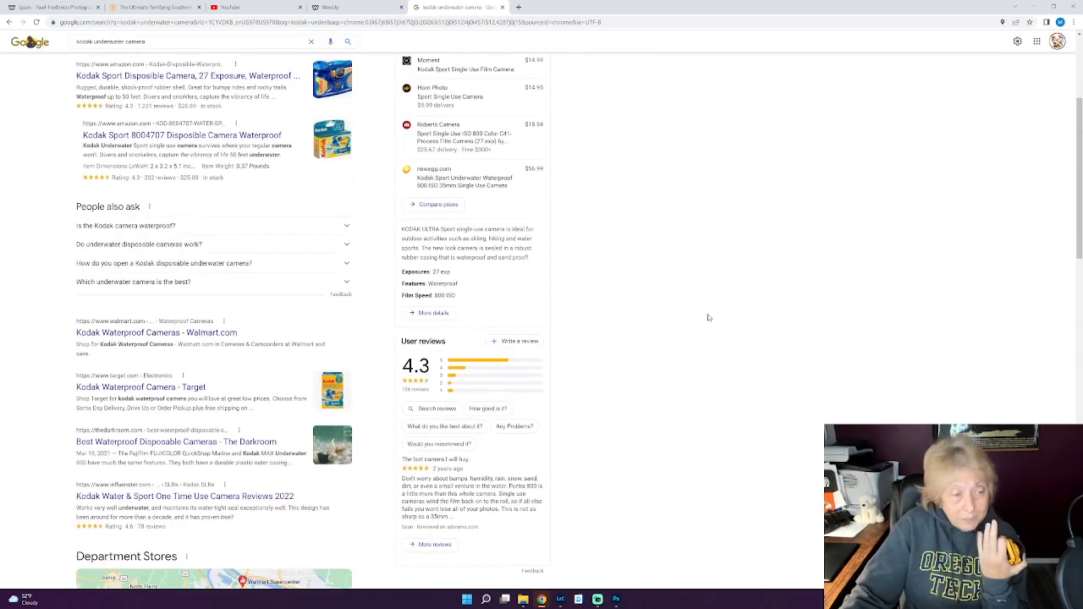
pyautogui.scroll(-4, 709, 316)
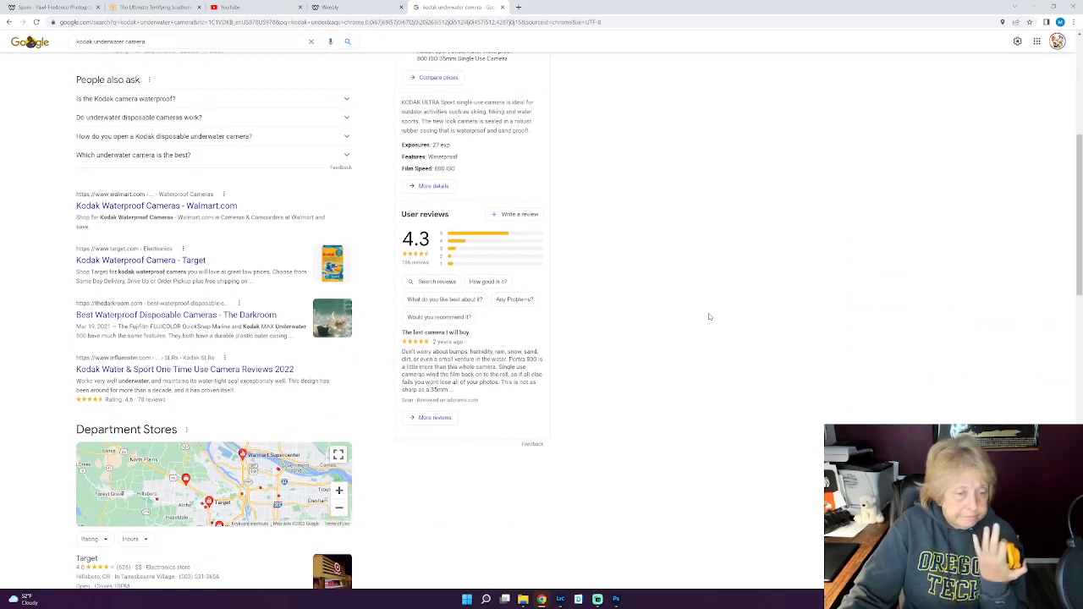
pyautogui.scroll(-6, 709, 316)
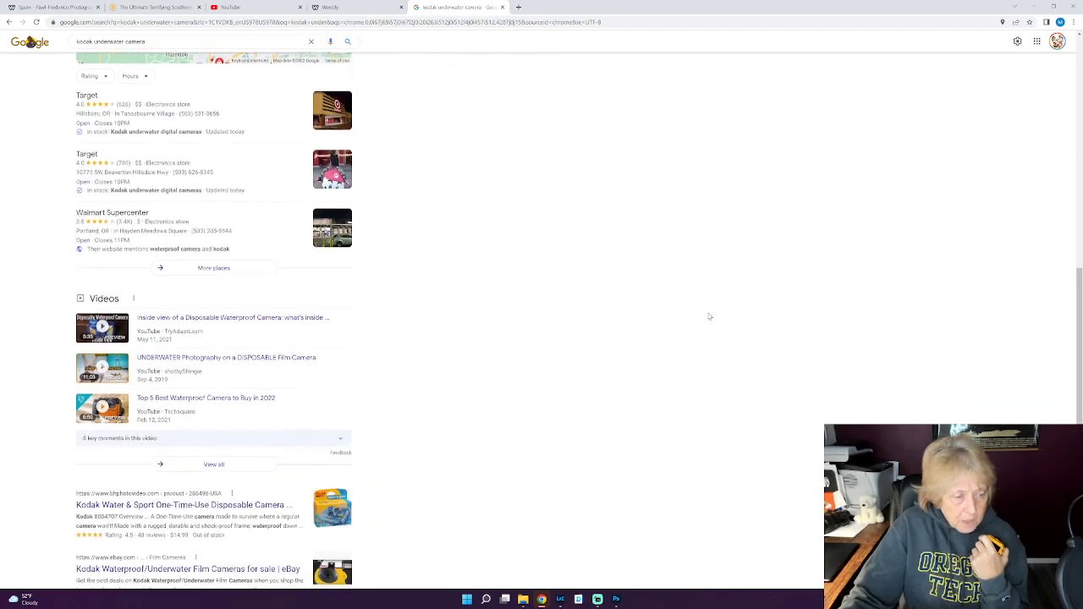
pyautogui.scroll(-2, 709, 315)
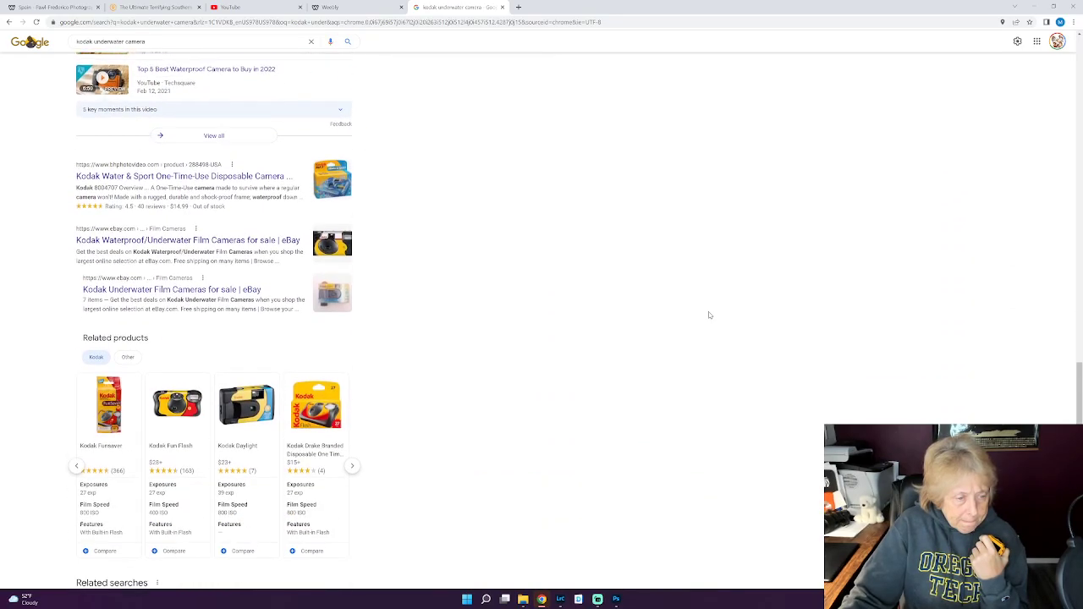
pyautogui.scroll(3, 709, 315)
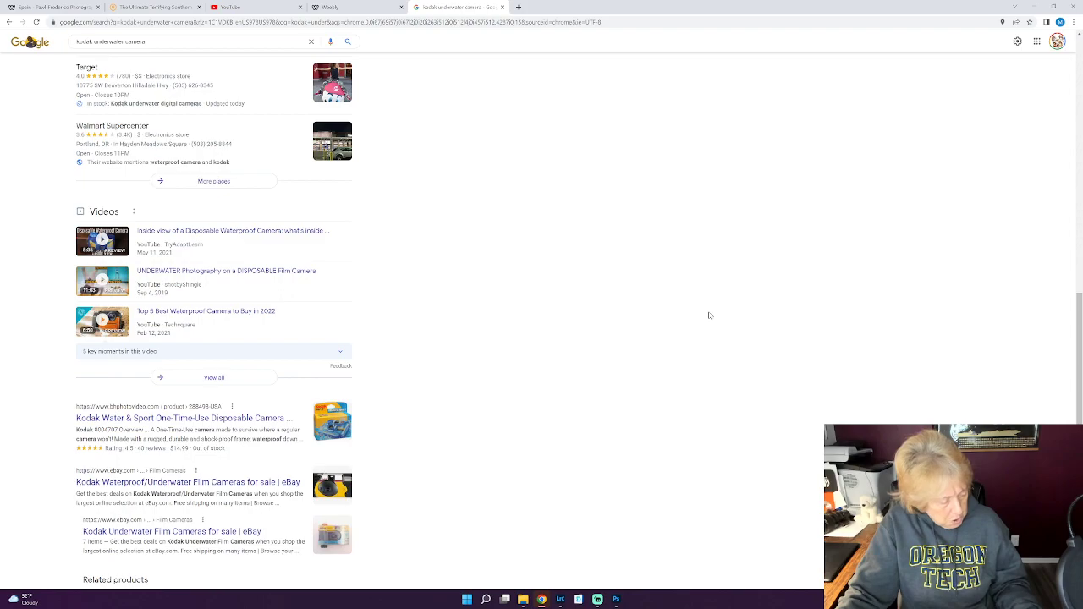
pyautogui.scroll(6, 709, 314)
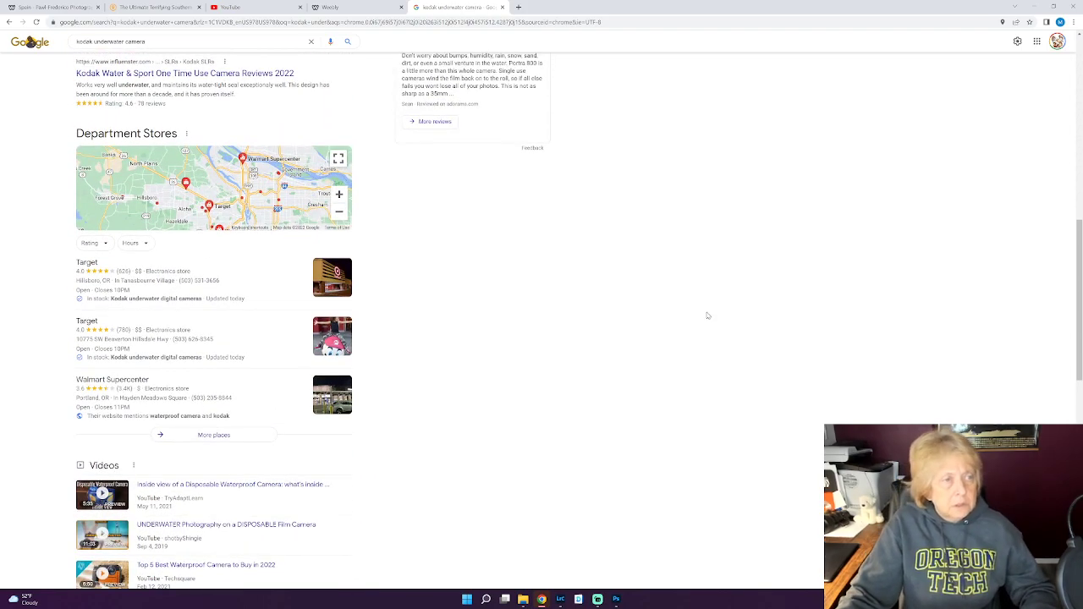
pyautogui.scroll(4, 707, 315)
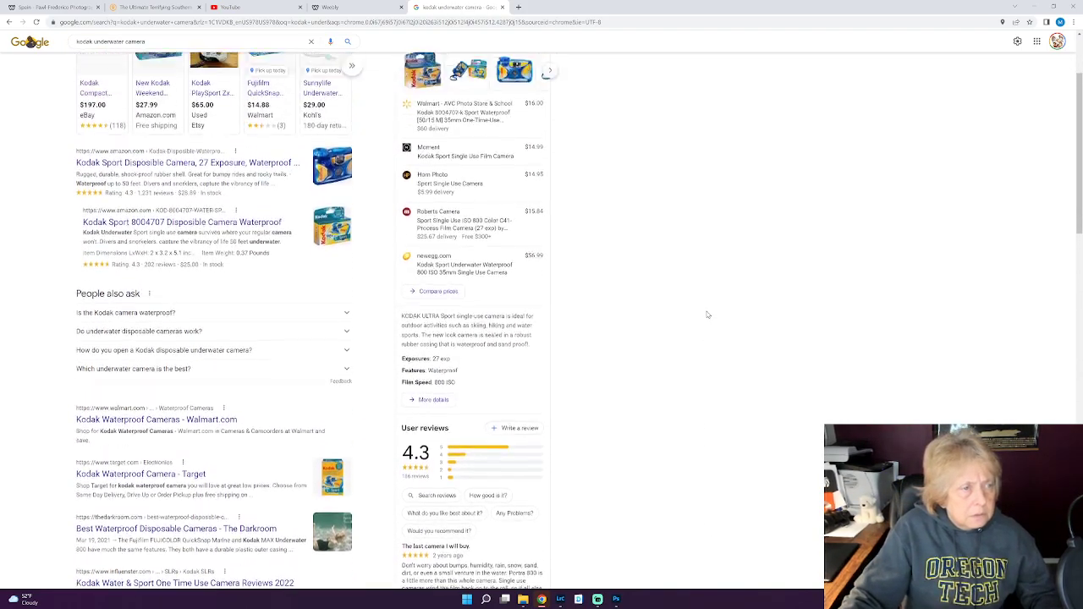
pyautogui.scroll(1, 708, 315)
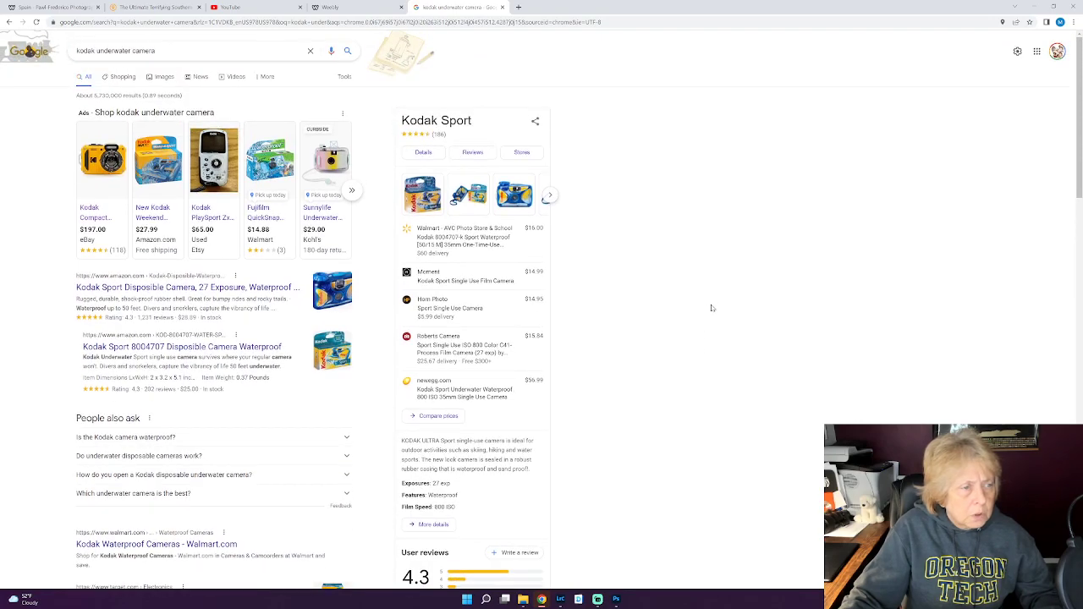
pyautogui.moveTo(85, 206)
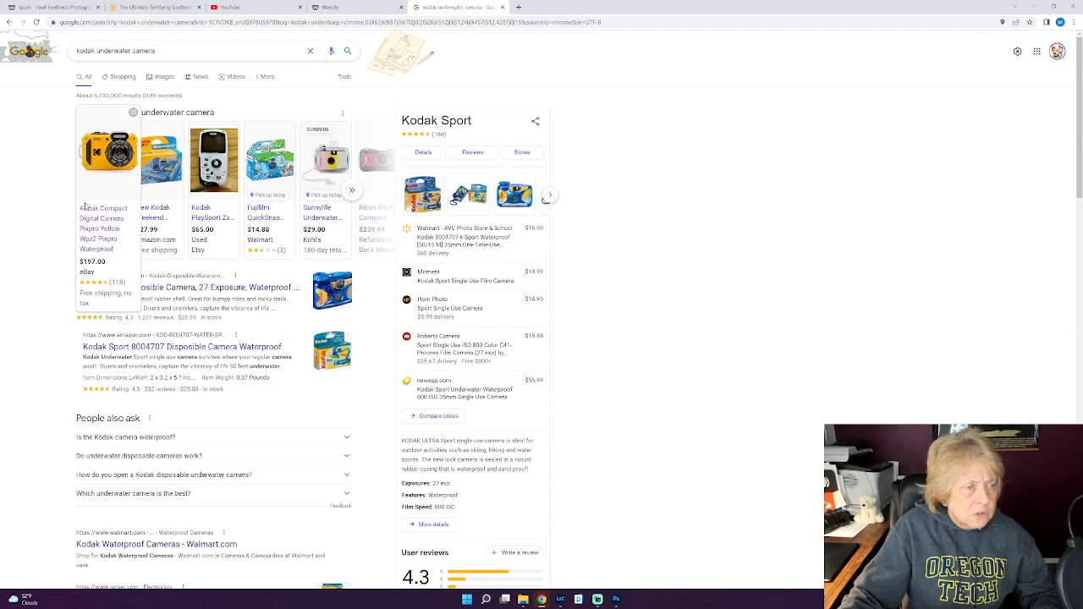
# Step: Add 'wpz pix pro' to the query and open the official 'WPZ2 | Kodak PIXPRO' page's features
pyautogui.click(194, 51)
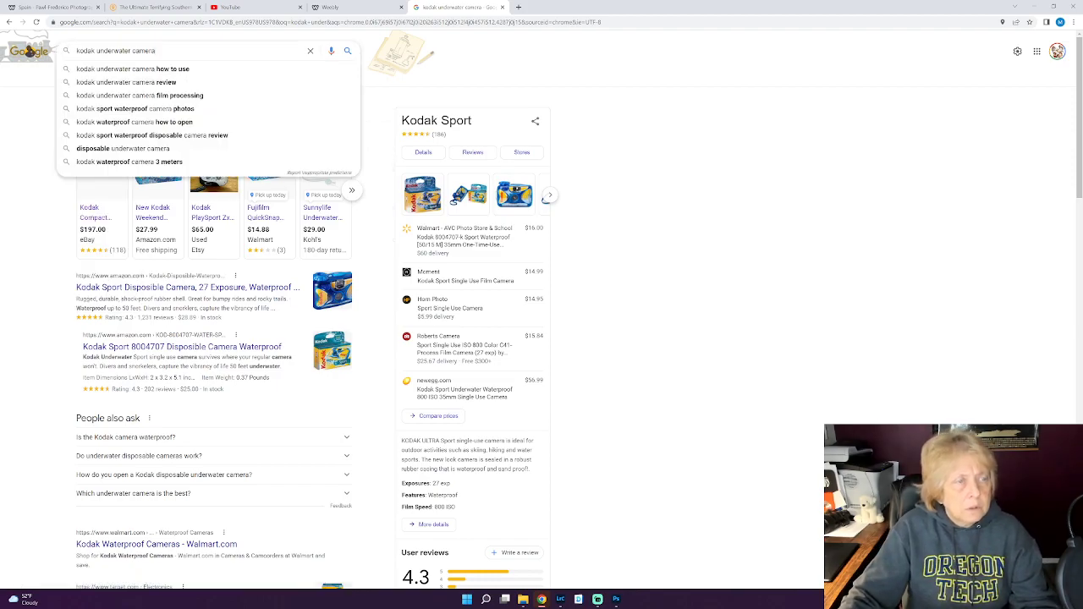
pyautogui.write('wpz')
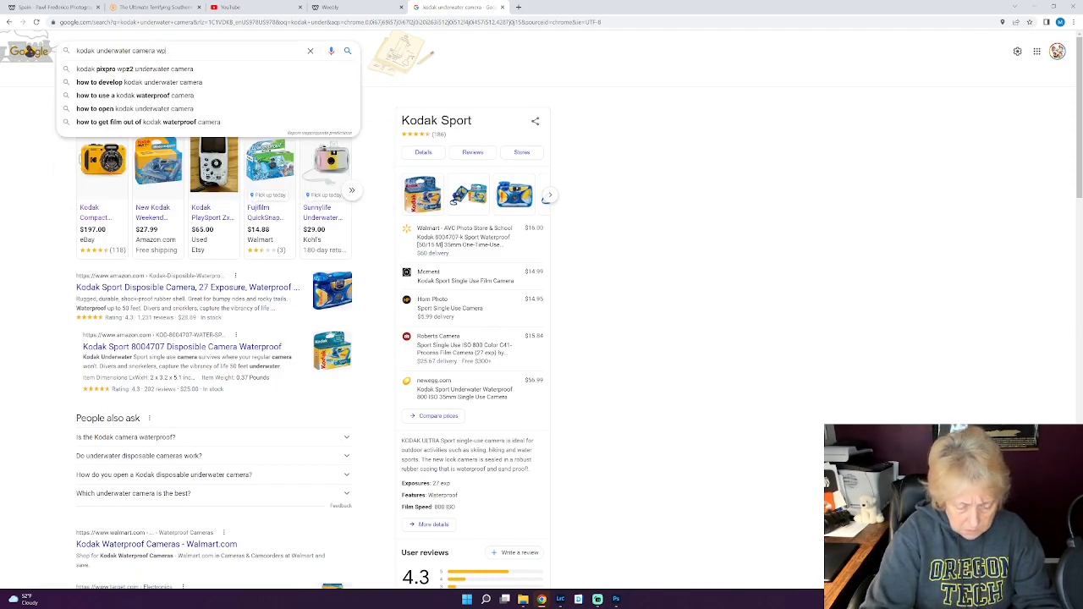
pyautogui.write(' pix pro')
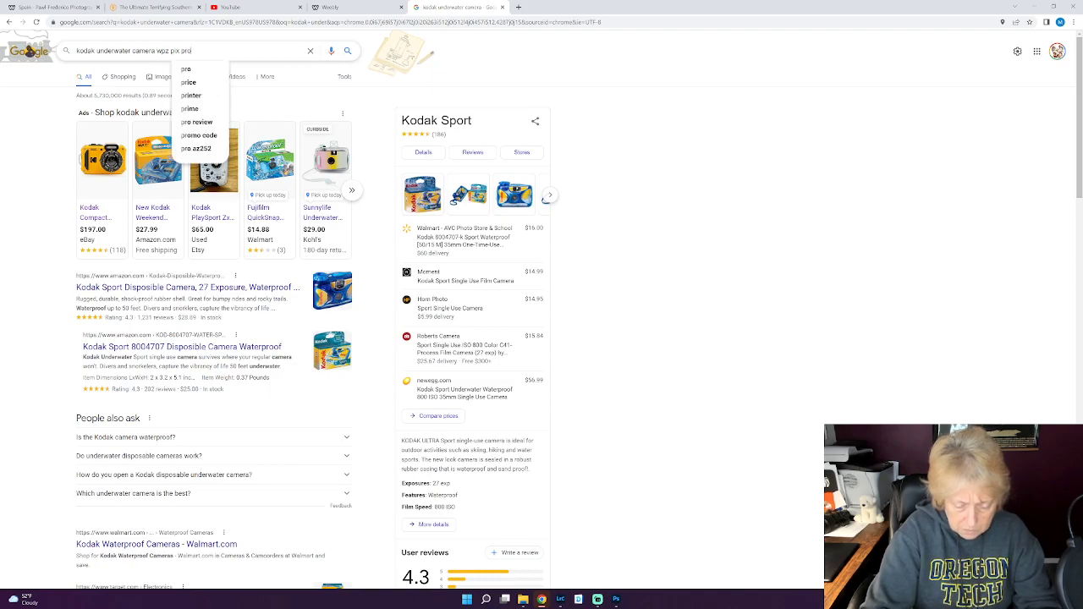
pyautogui.press('Return')
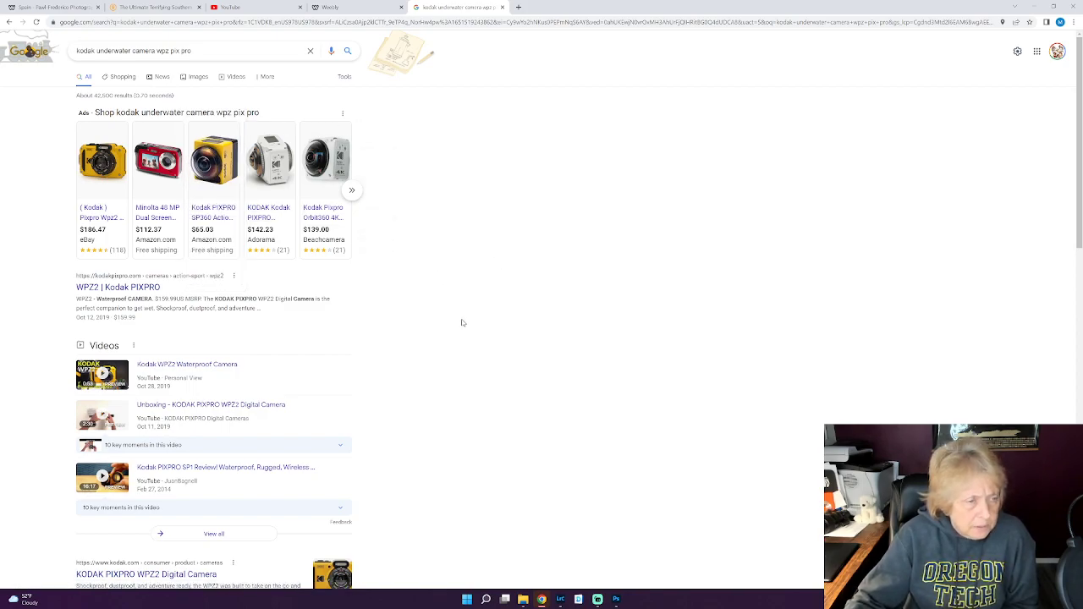
pyautogui.click(150, 296)
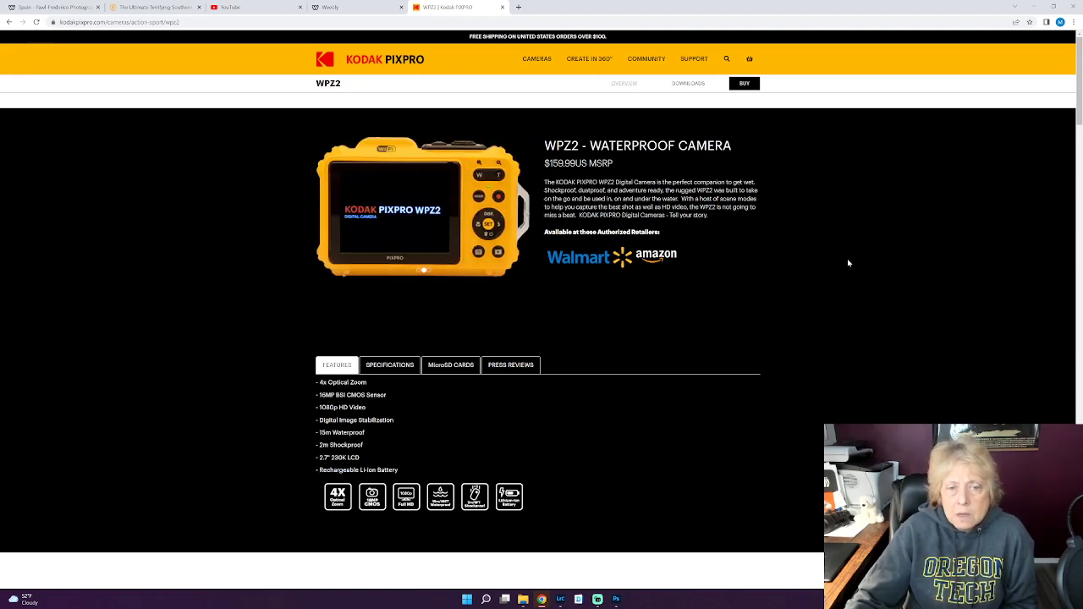
pyautogui.scroll(-1, 849, 263)
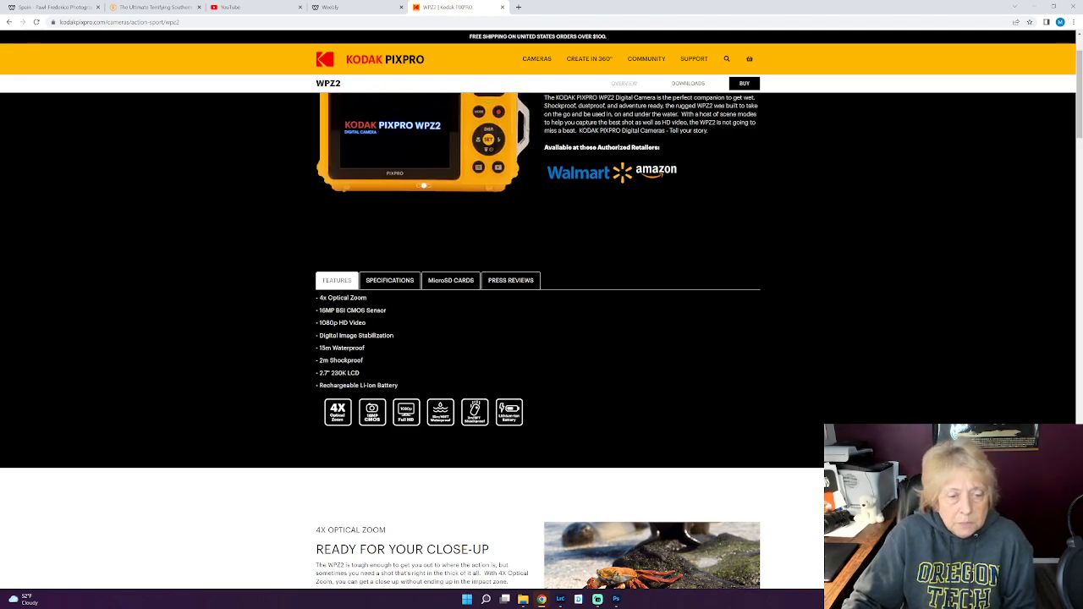
pyautogui.click(390, 280)
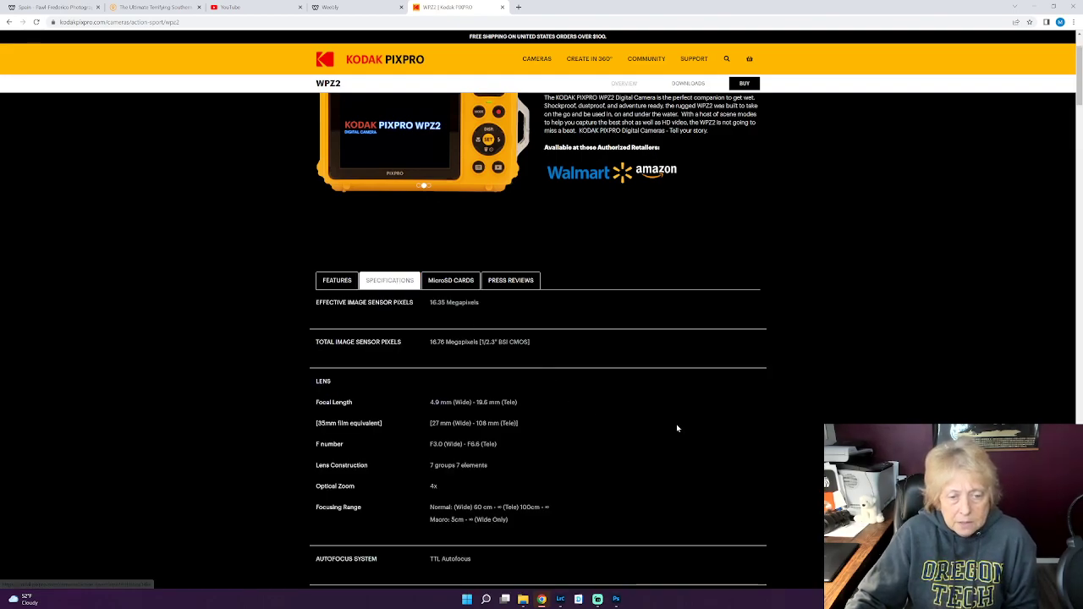
pyautogui.scroll(-1, 691, 421)
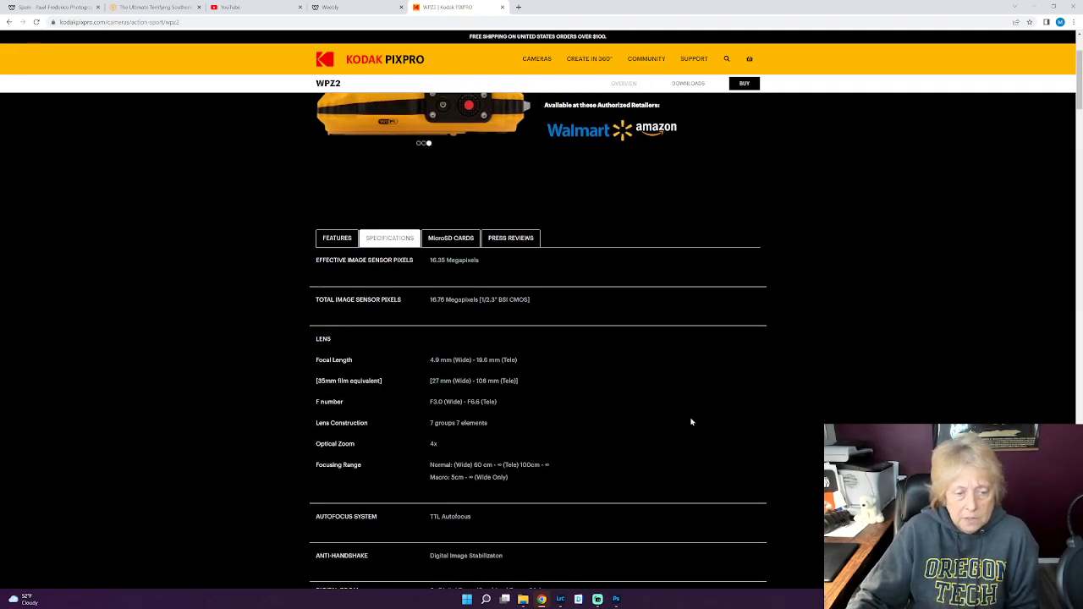
pyautogui.scroll(-1, 690, 422)
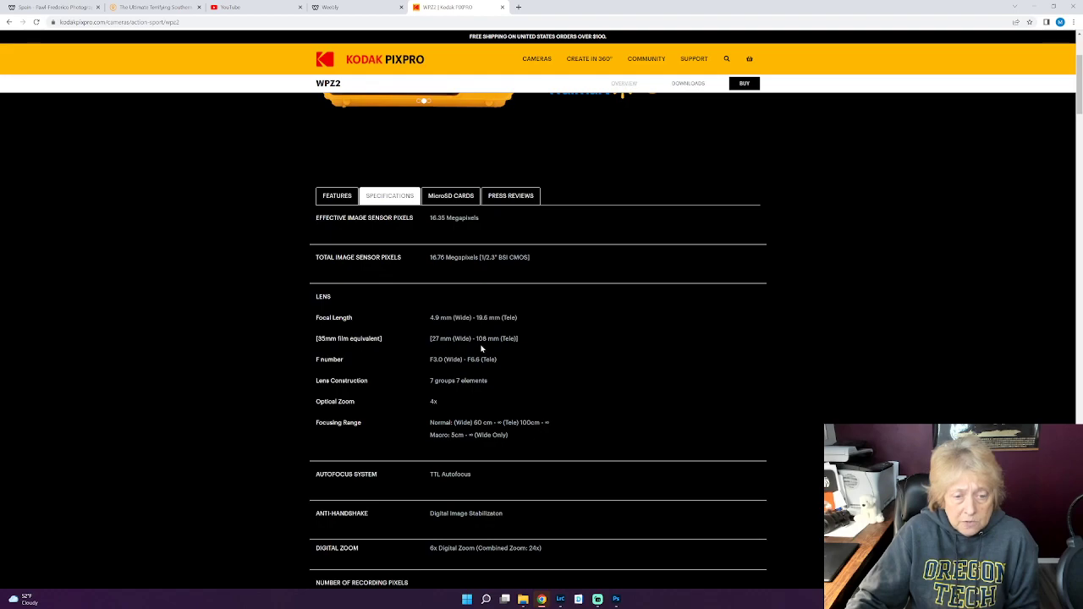
pyautogui.scroll(-2, 694, 345)
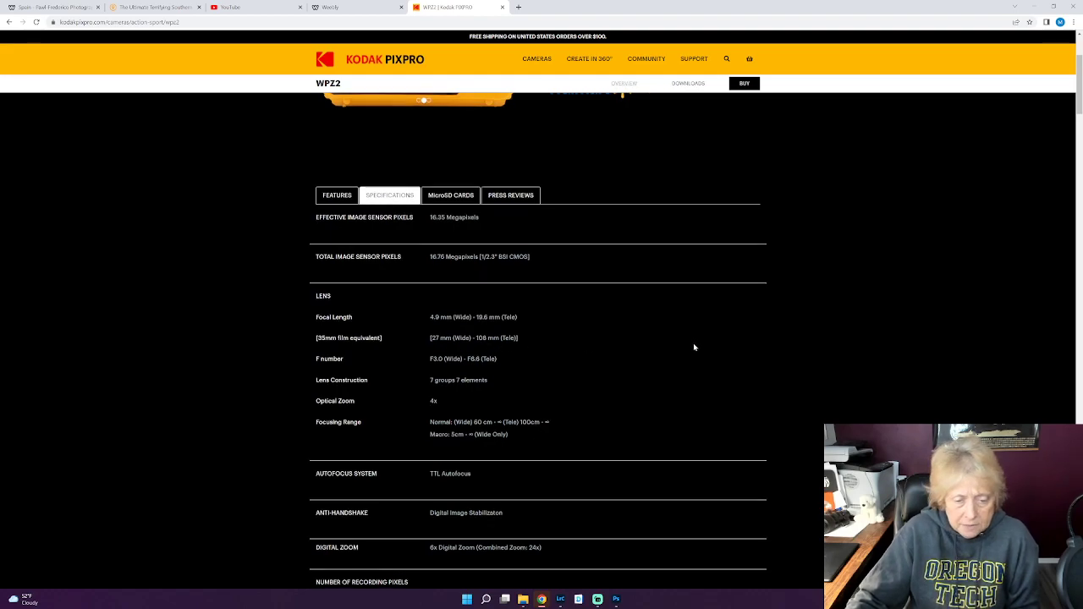
pyautogui.scroll(-1, 663, 370)
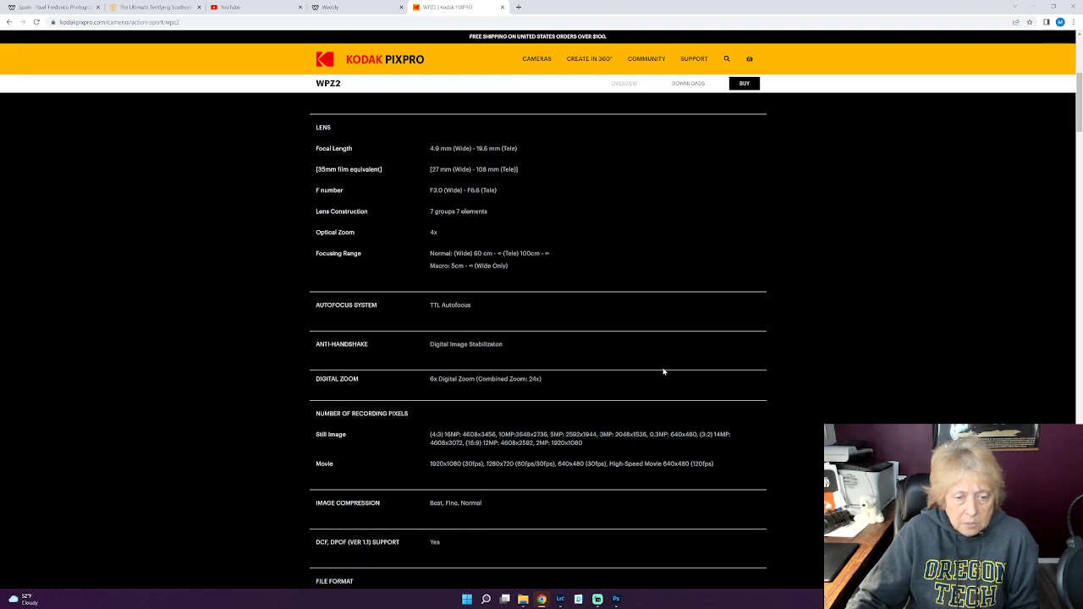
pyautogui.scroll(-2, 673, 391)
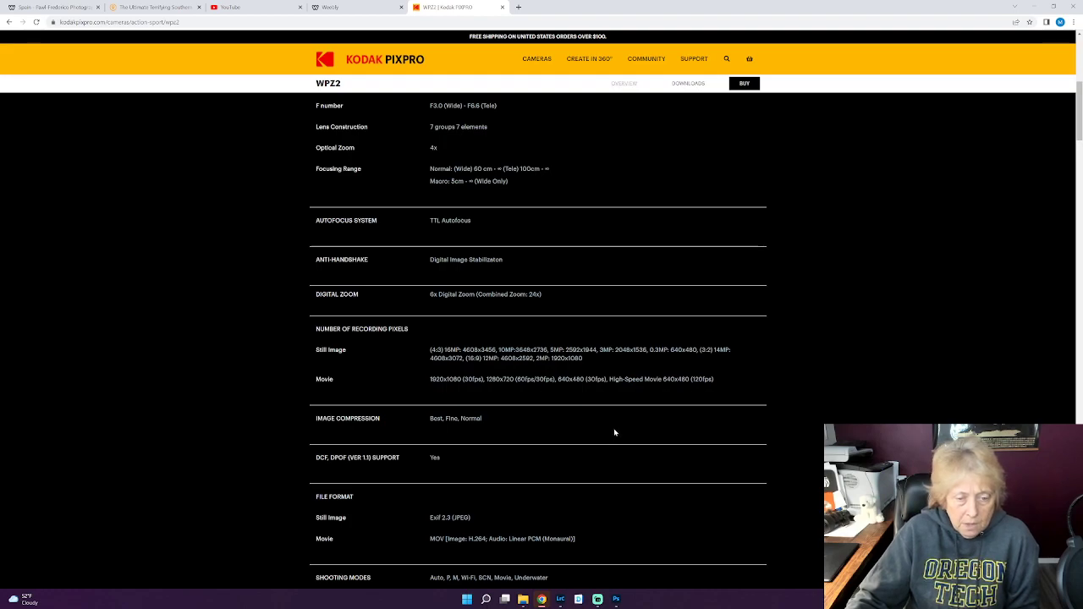
pyautogui.scroll(-1, 613, 430)
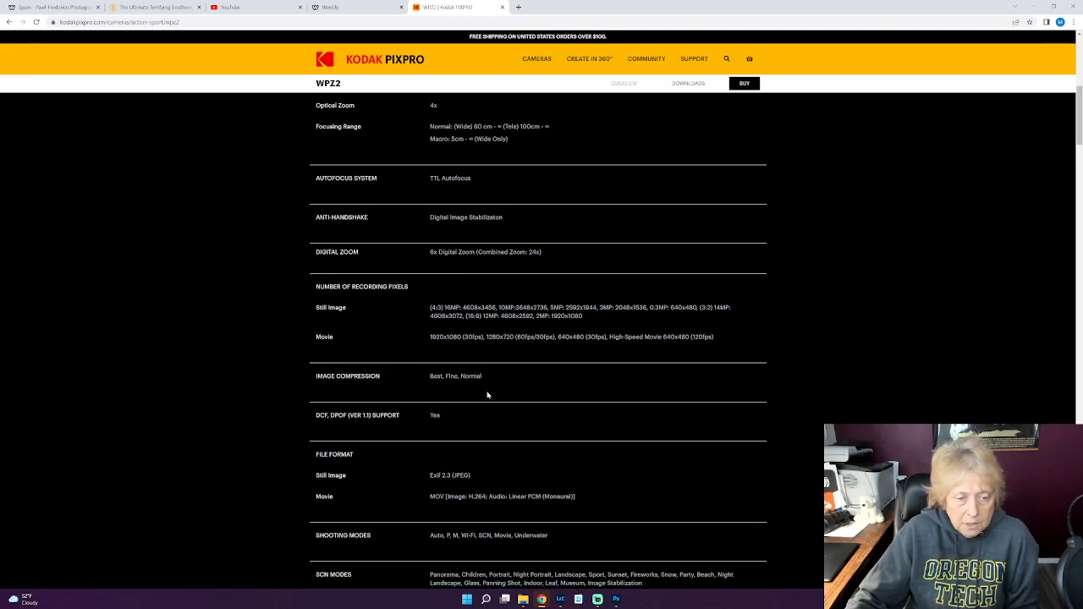
pyautogui.scroll(-2, 488, 394)
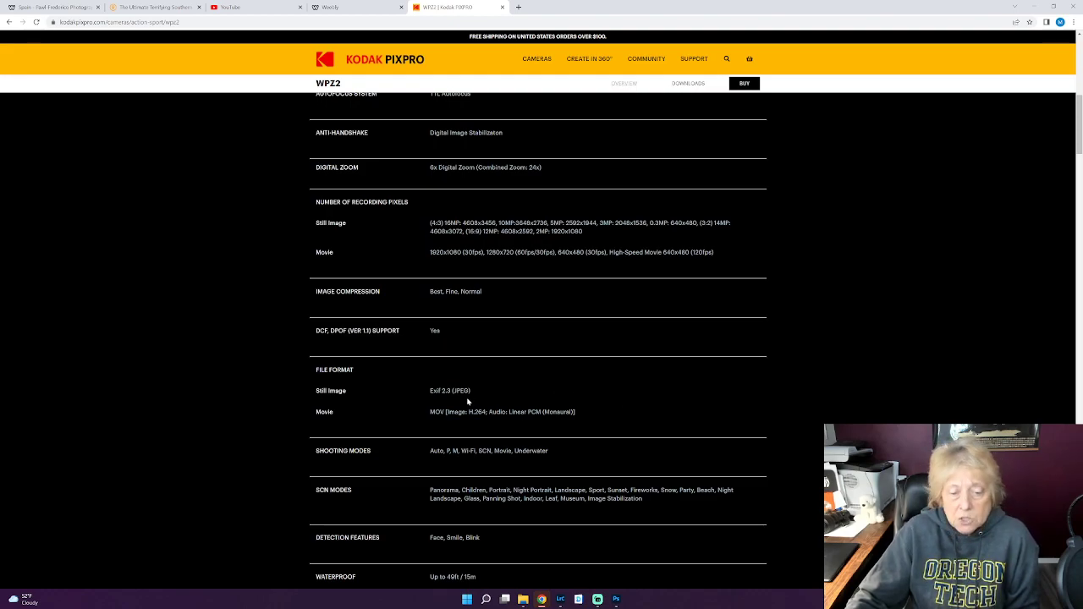
pyautogui.scroll(-2, 651, 410)
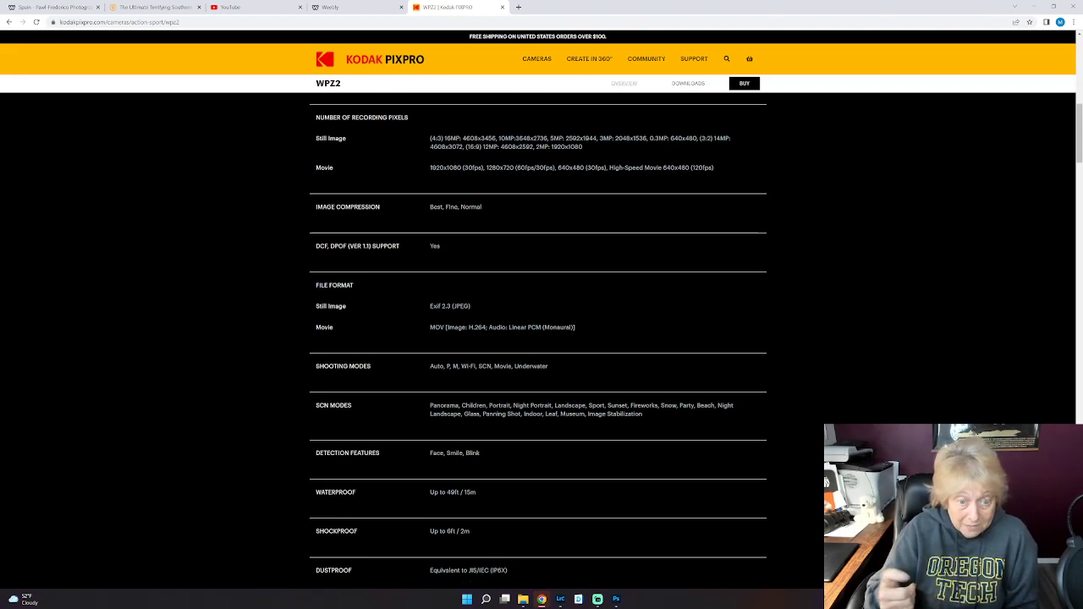
pyautogui.scroll(-1, 646, 425)
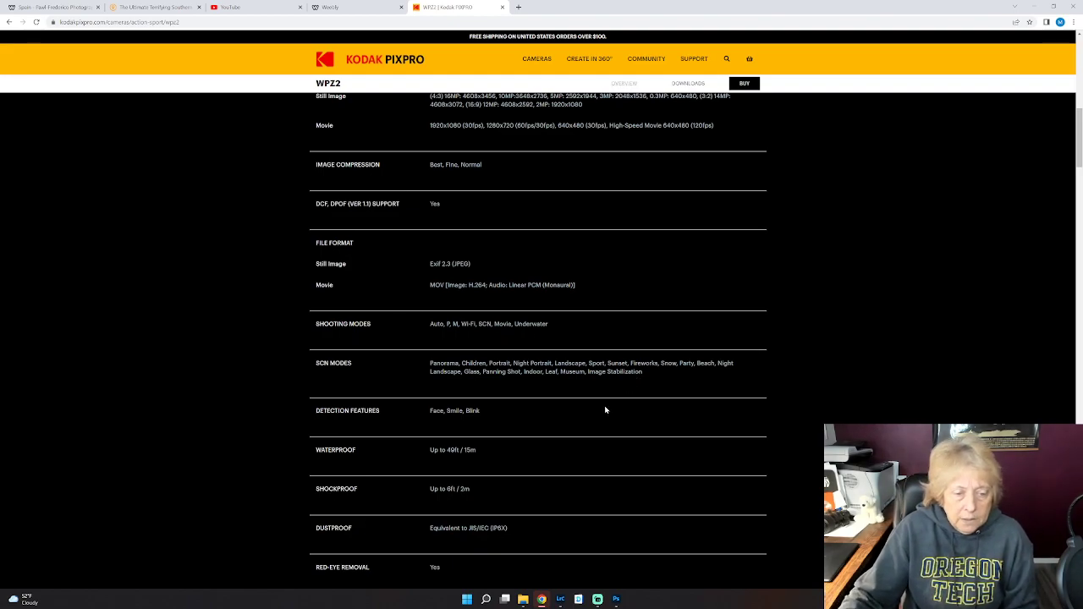
pyautogui.scroll(-3, 606, 410)
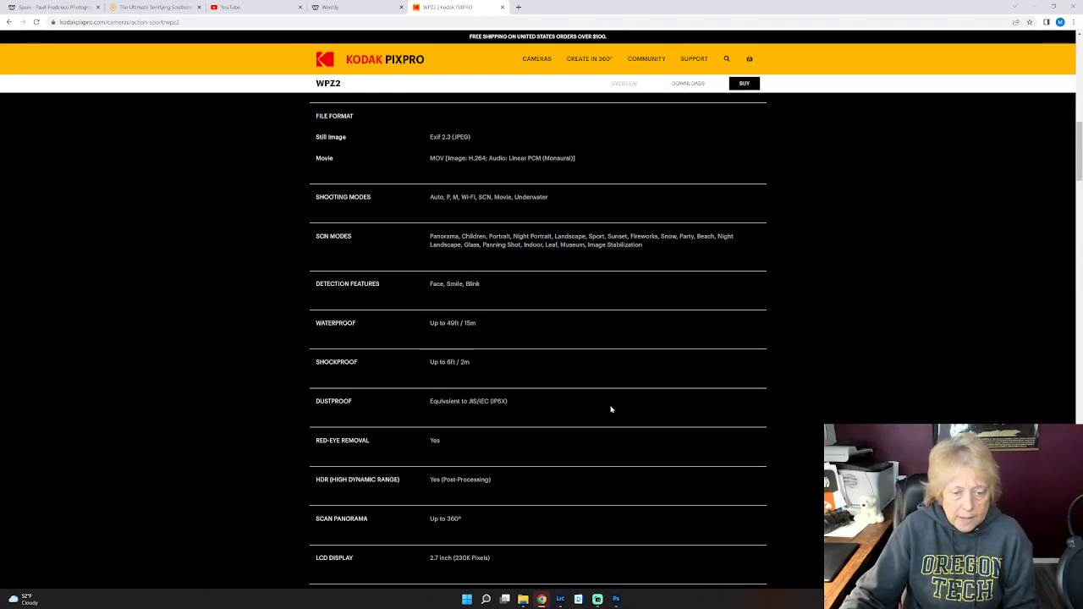
pyautogui.scroll(-2, 611, 409)
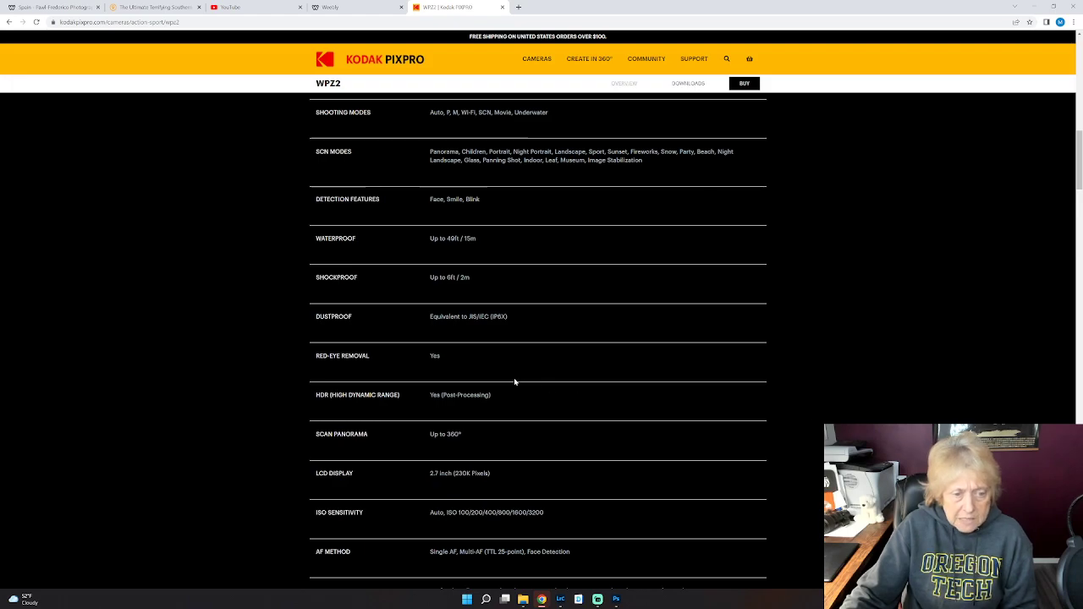
pyautogui.scroll(-5, 606, 428)
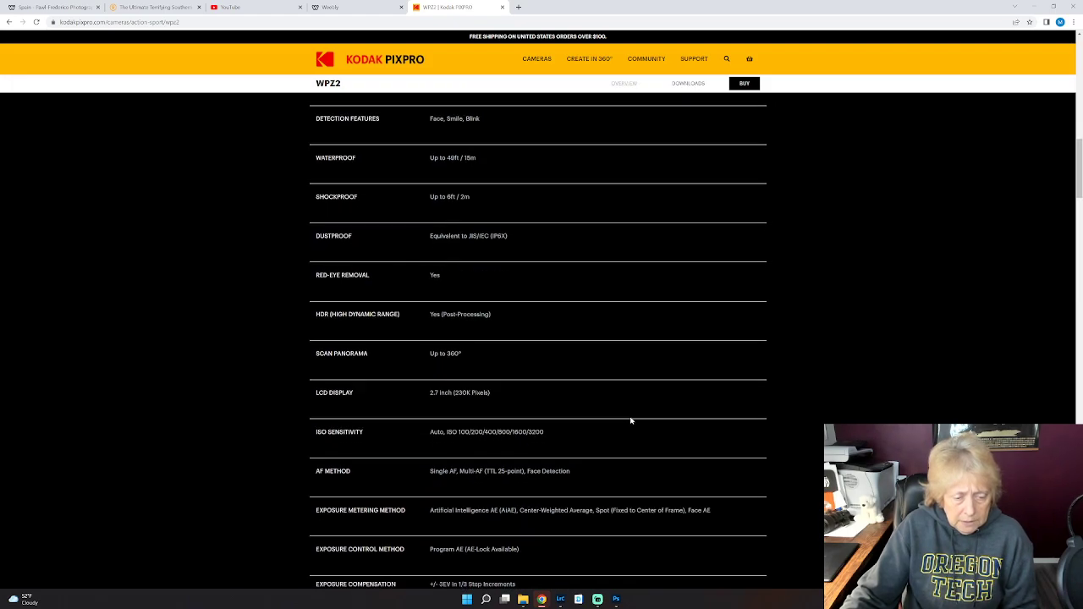
pyautogui.scroll(-1, 631, 418)
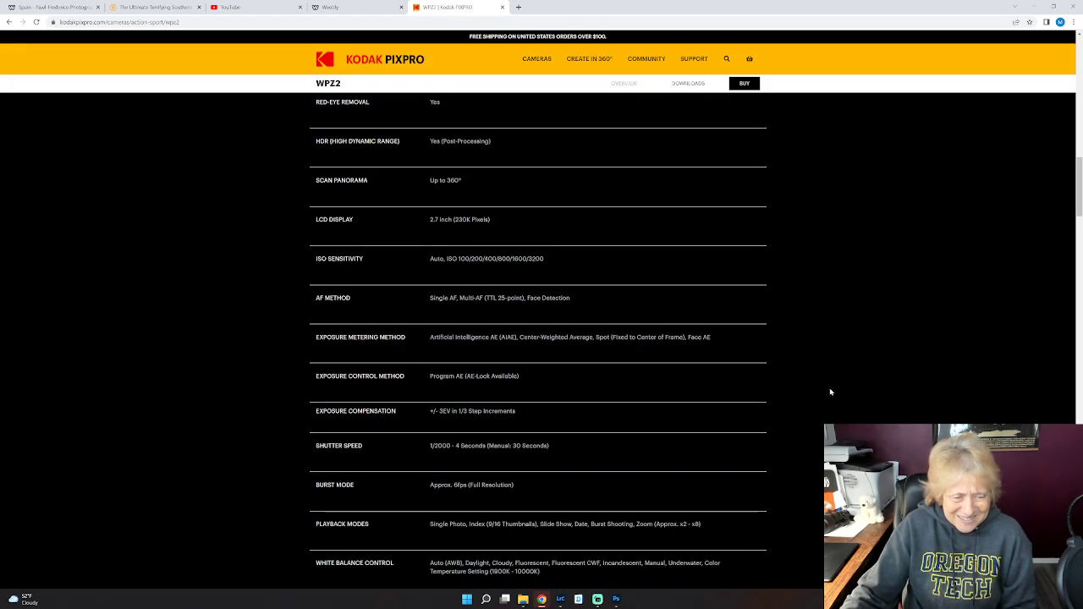
pyautogui.scroll(15, 709, 101)
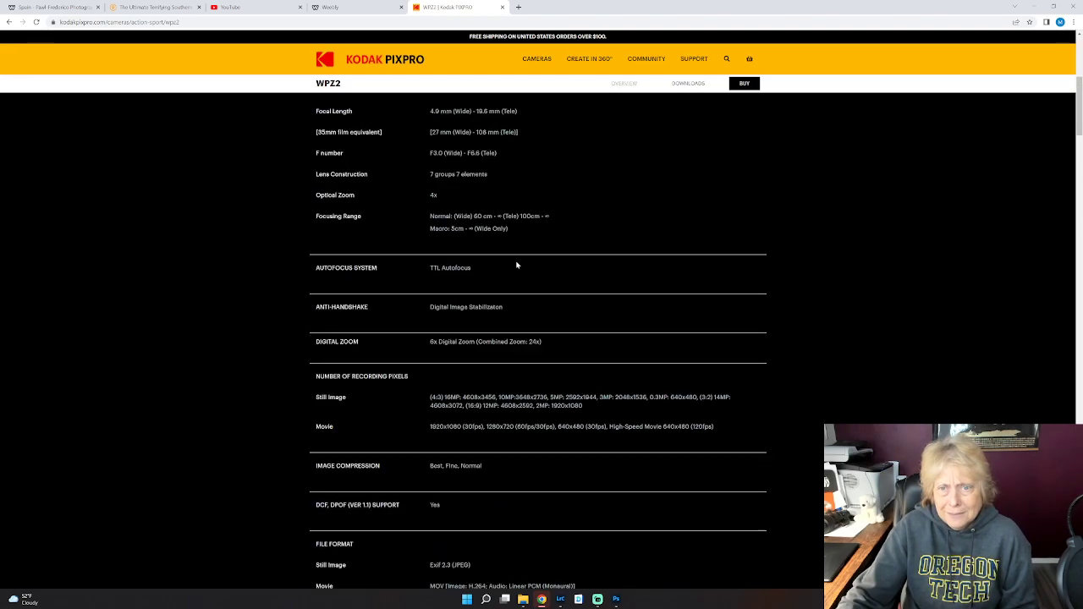
# Step: Check the WPZ2 BUY page and the out-of-stock $120.00 Walmart listing, then close it
pyautogui.click(744, 84)
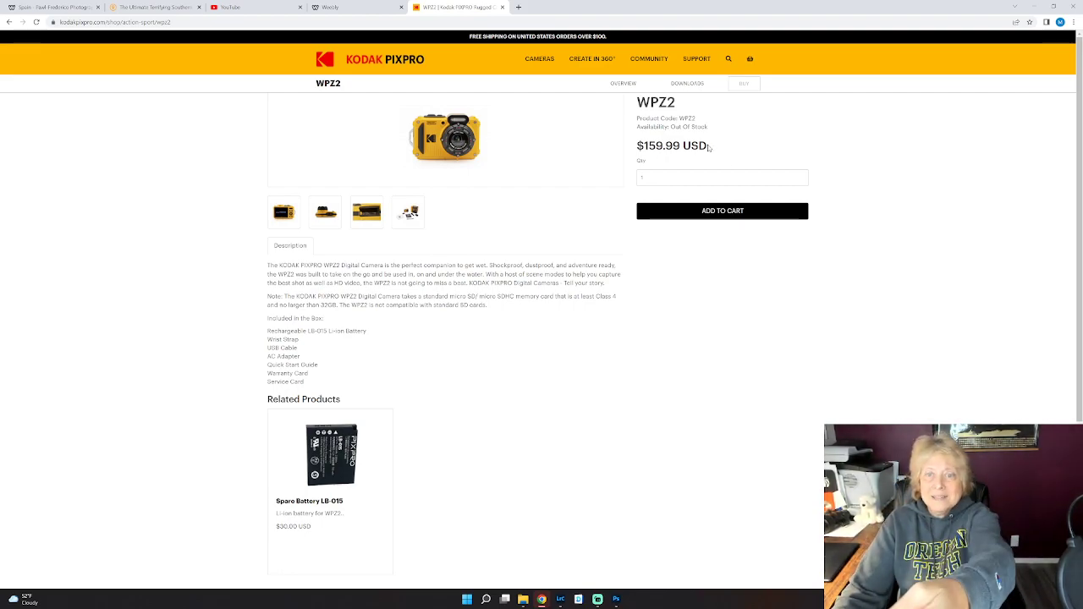
pyautogui.click(8, 22)
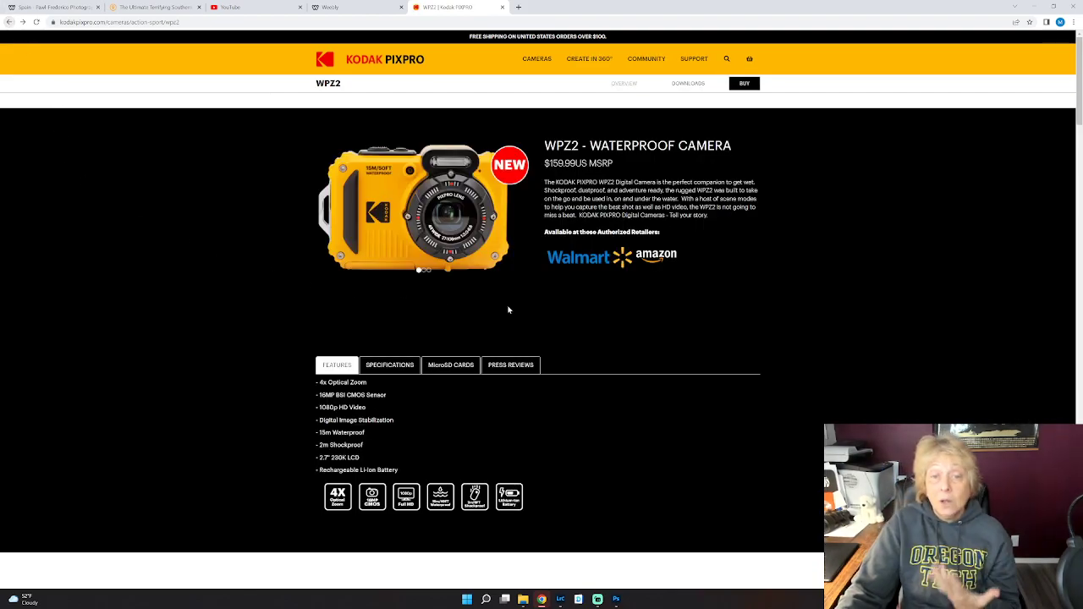
pyautogui.click(592, 264)
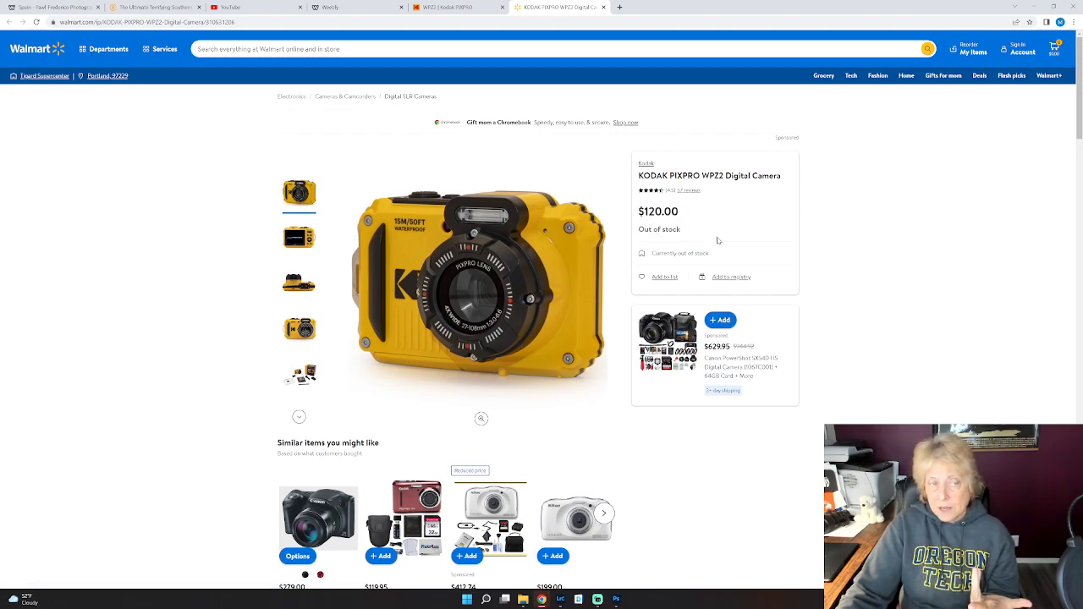
pyautogui.click(603, 7)
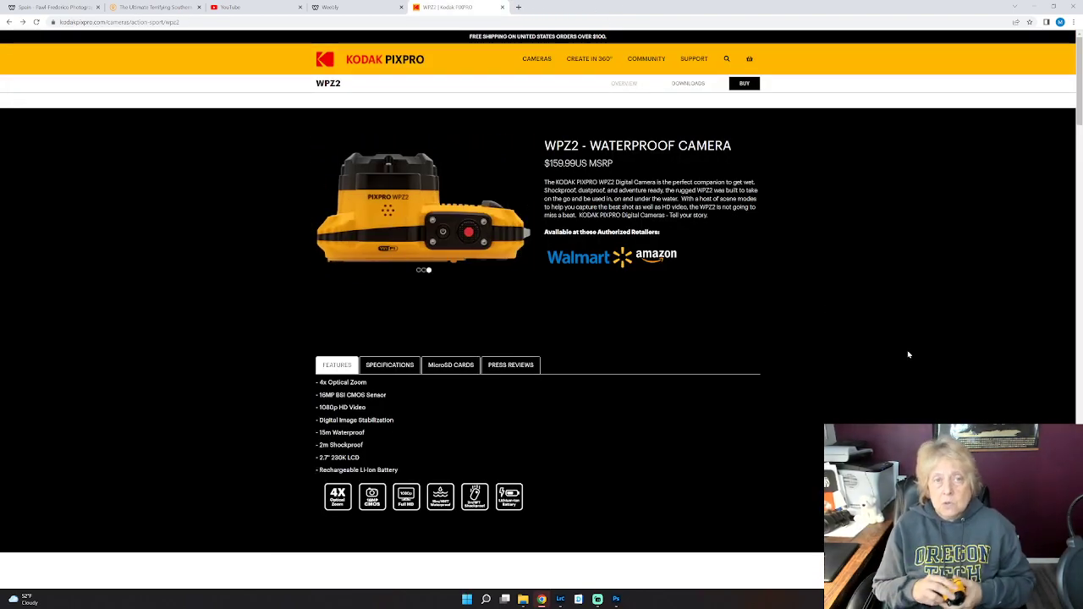
# Step: Close the Kodak tab, return to Lightroom, and play then pause the sea-lion clip
pyautogui.click(504, 8)
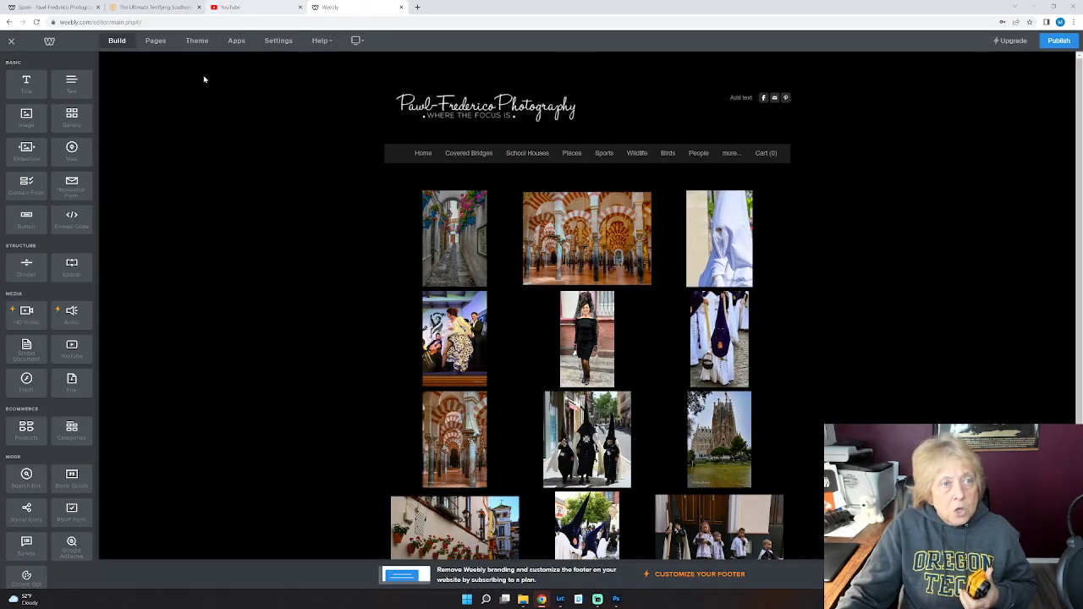
pyautogui.moveTo(564, 603)
pyautogui.click(562, 551)
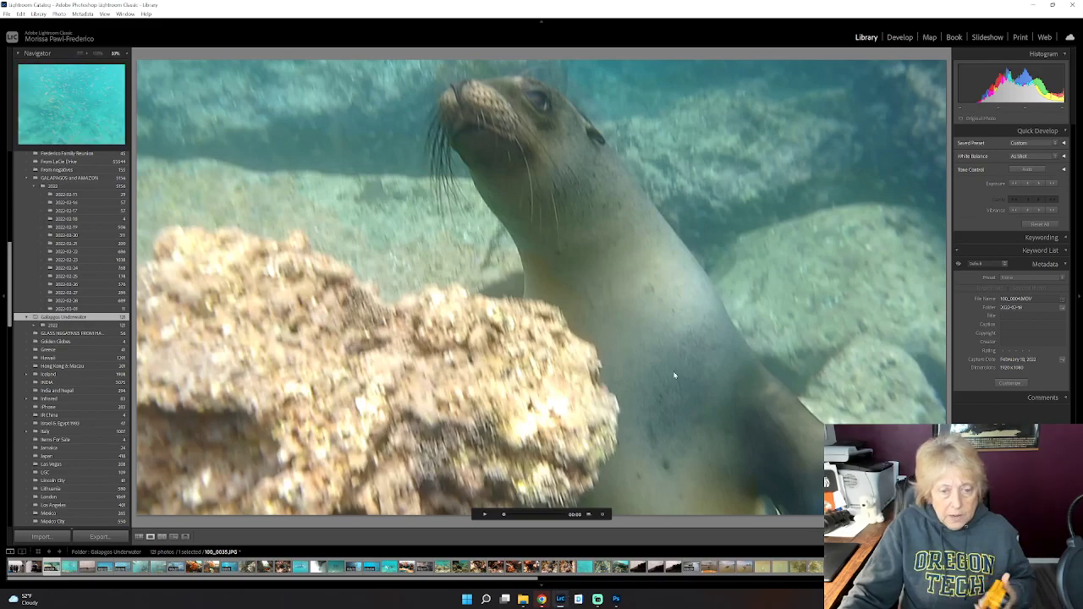
pyautogui.click(485, 515)
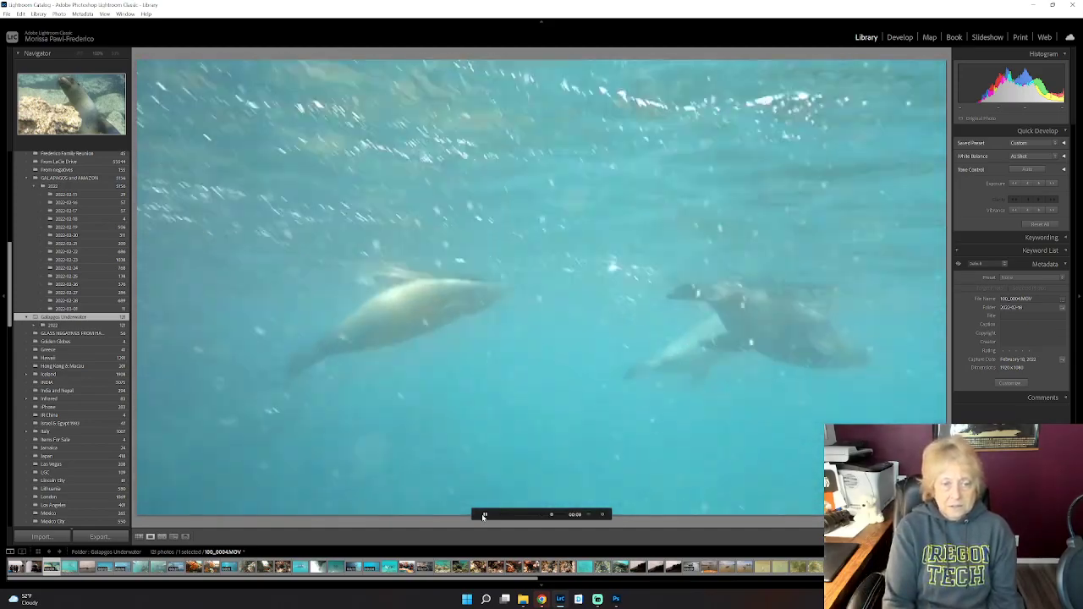
pyautogui.click(484, 515)
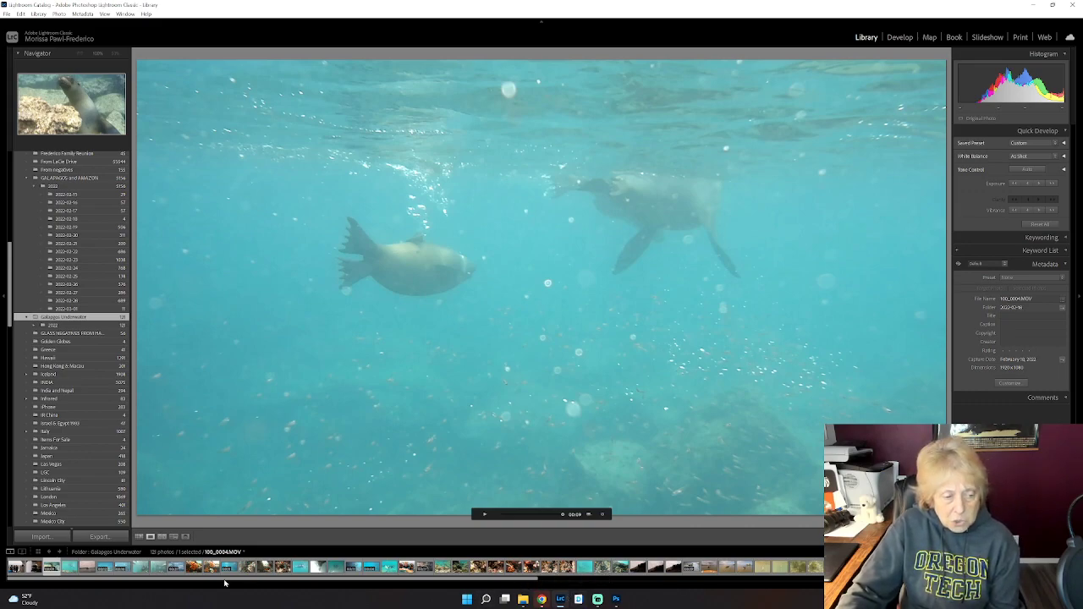
# Step: View the snorkeler photo, then play the 100_0007.MOV underwater video
pyautogui.click(87, 569)
pyautogui.click(71, 569)
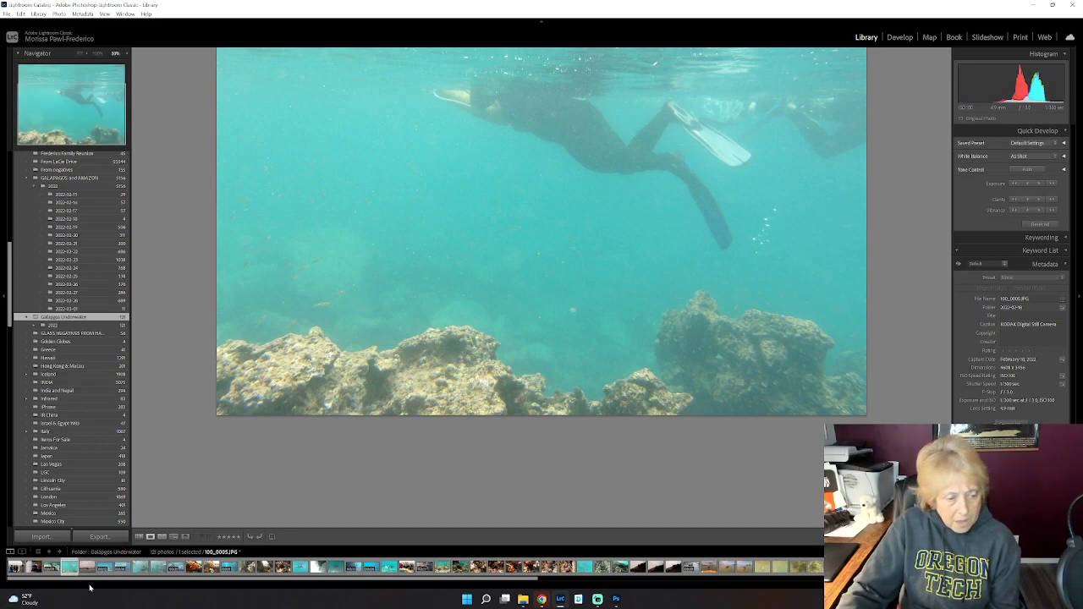
pyautogui.click(105, 568)
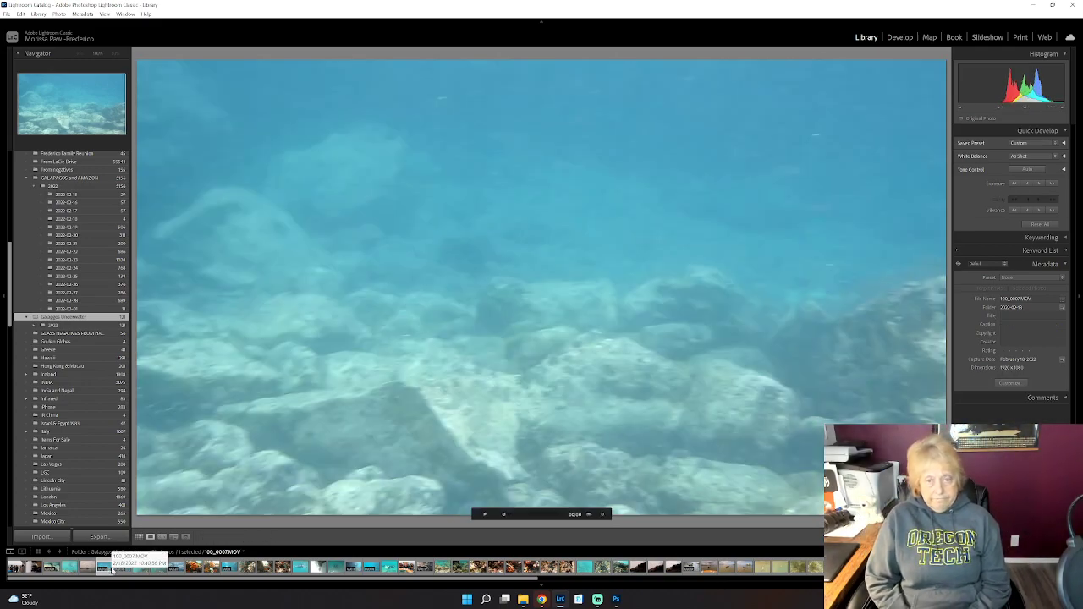
pyautogui.click(485, 515)
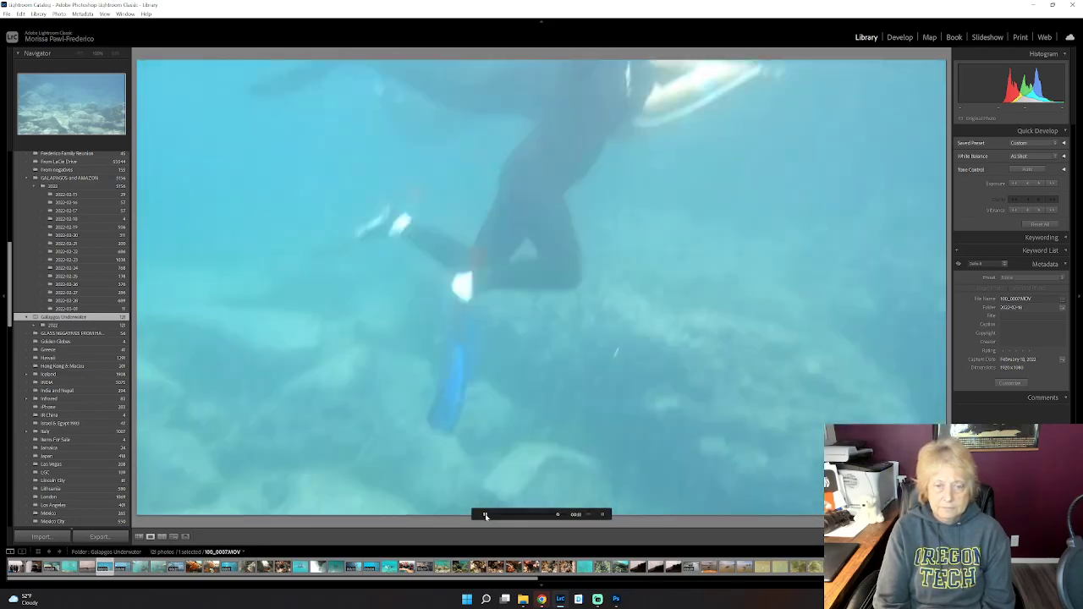
# Step: Play the 100_0008 sea-lion video, then step through the photos to 100_0011.MOV
pyautogui.click(485, 515)
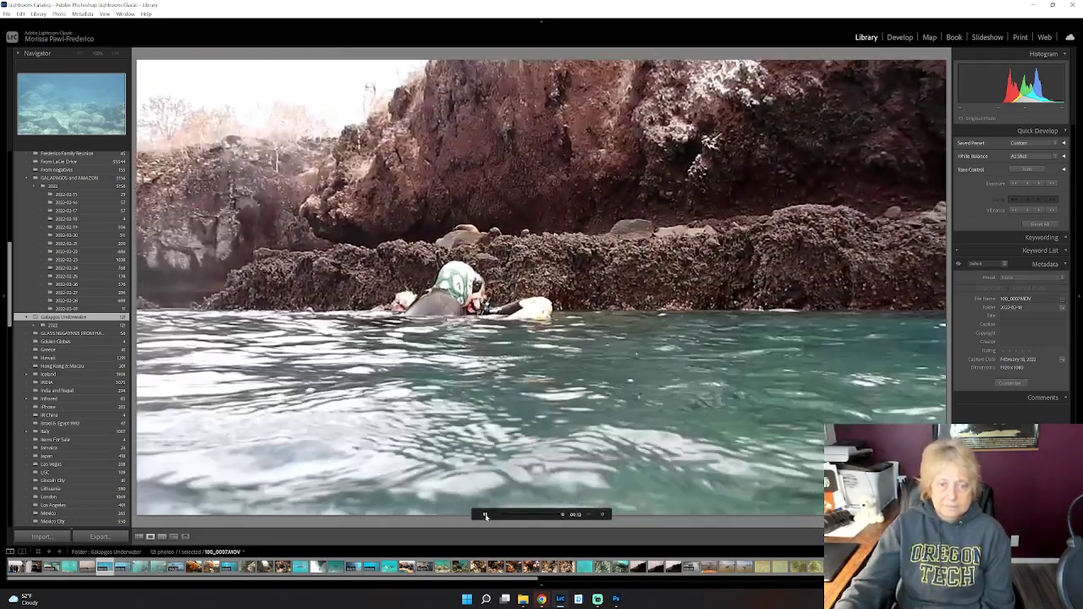
pyautogui.click(142, 570)
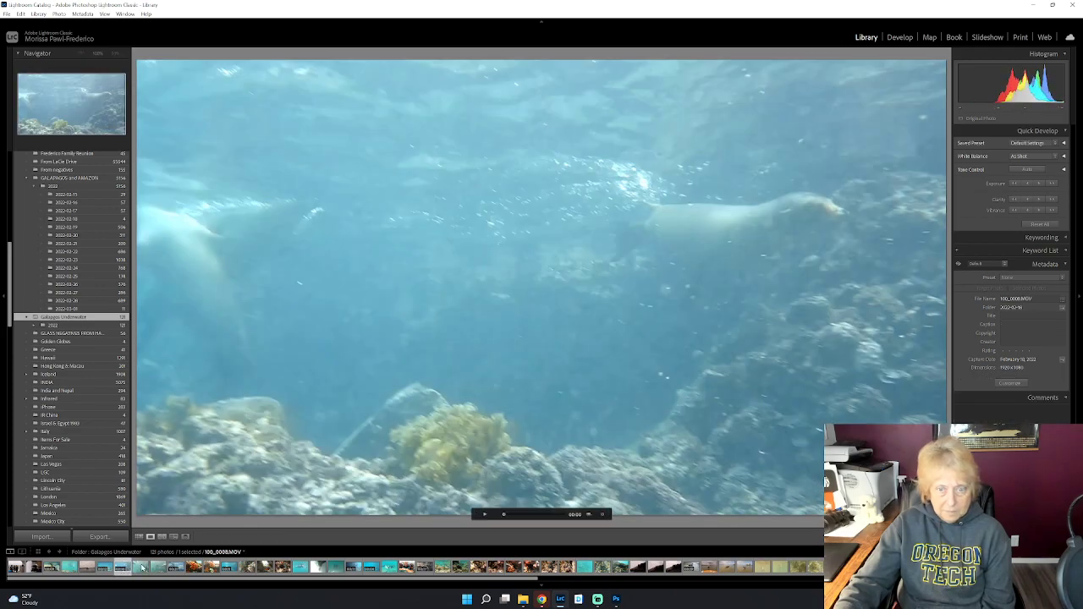
pyautogui.click(484, 516)
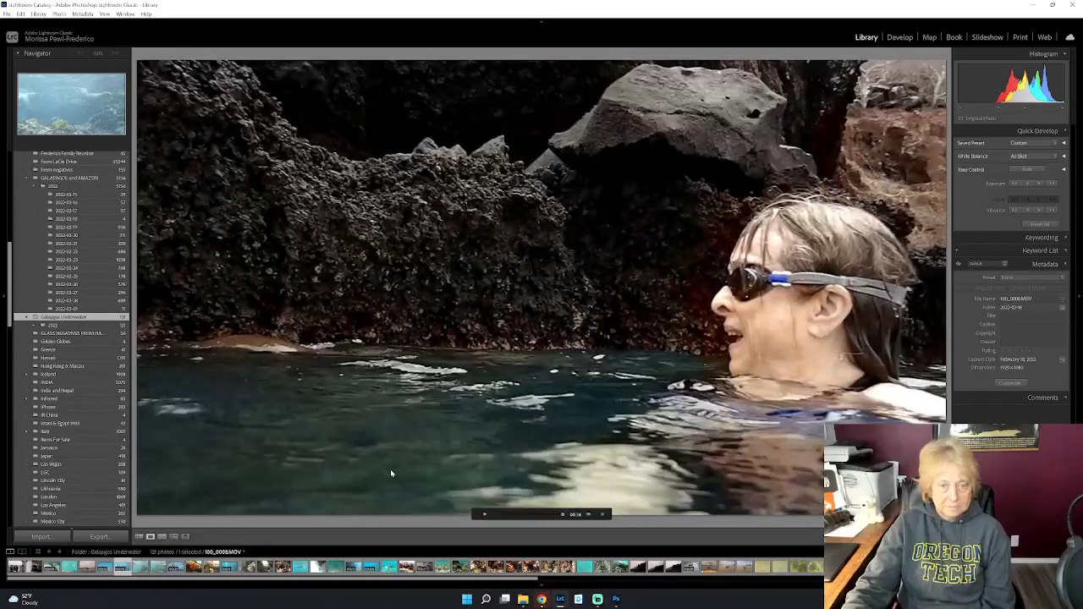
pyautogui.click(143, 569)
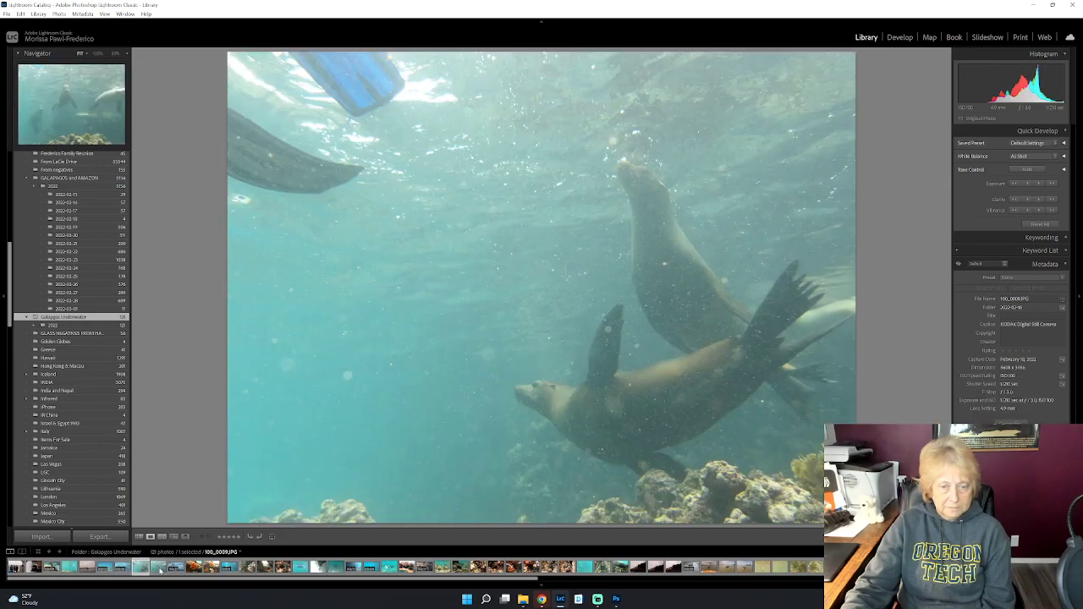
pyautogui.click(160, 571)
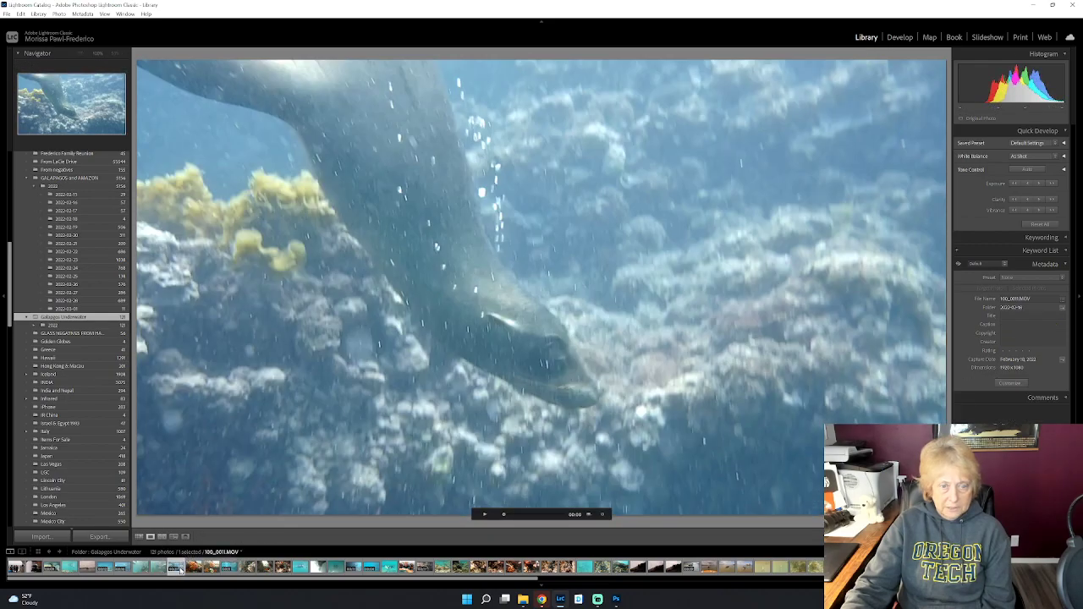
# Step: Step through the orange coral and fish photos, then play the blue sea lion video
pyautogui.click(194, 572)
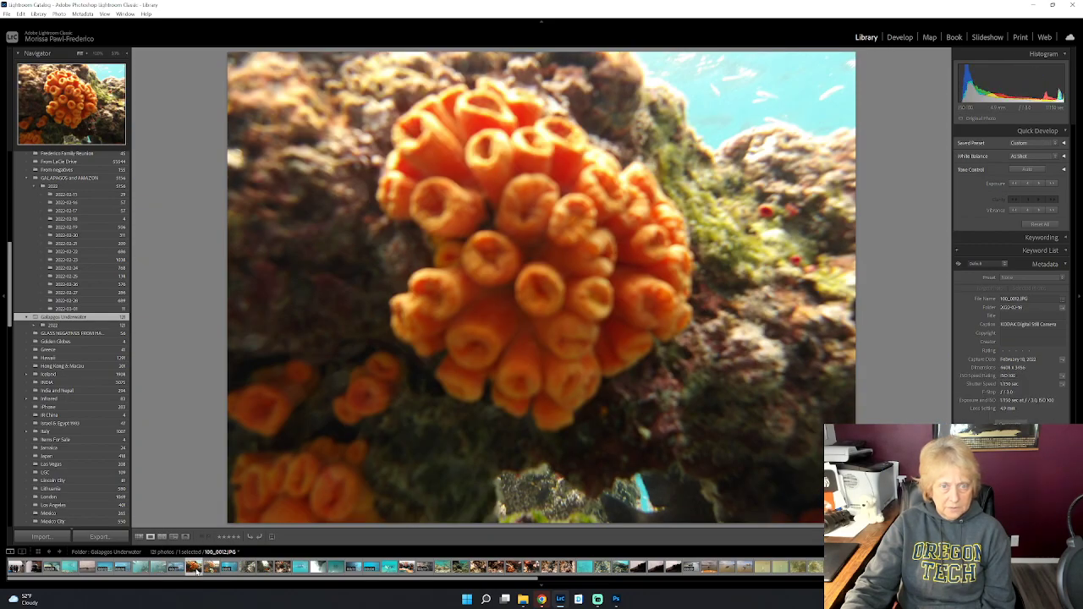
pyautogui.click(210, 572)
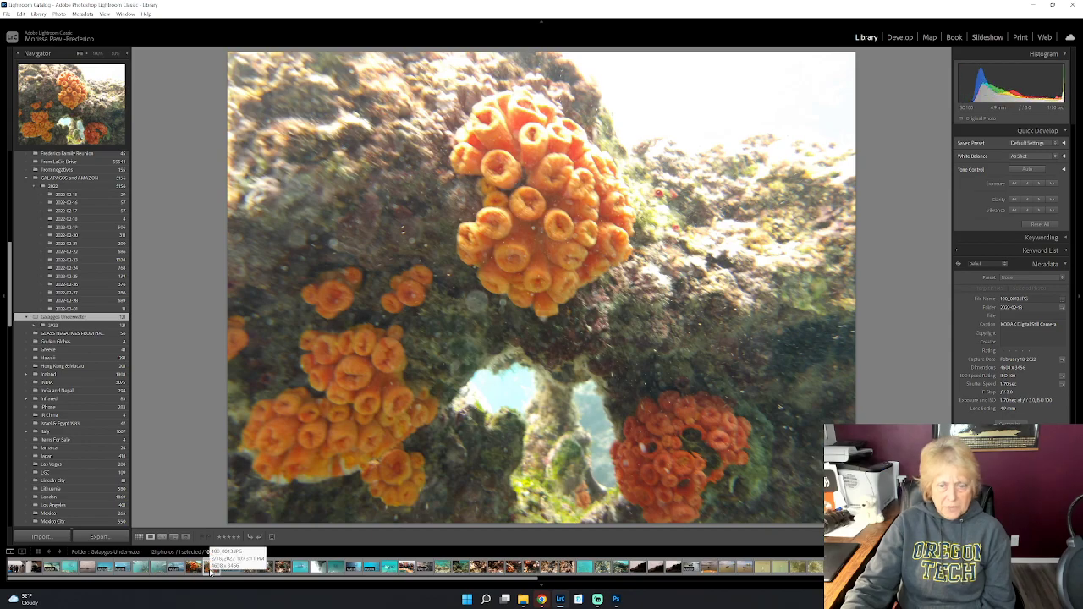
pyautogui.click(227, 573)
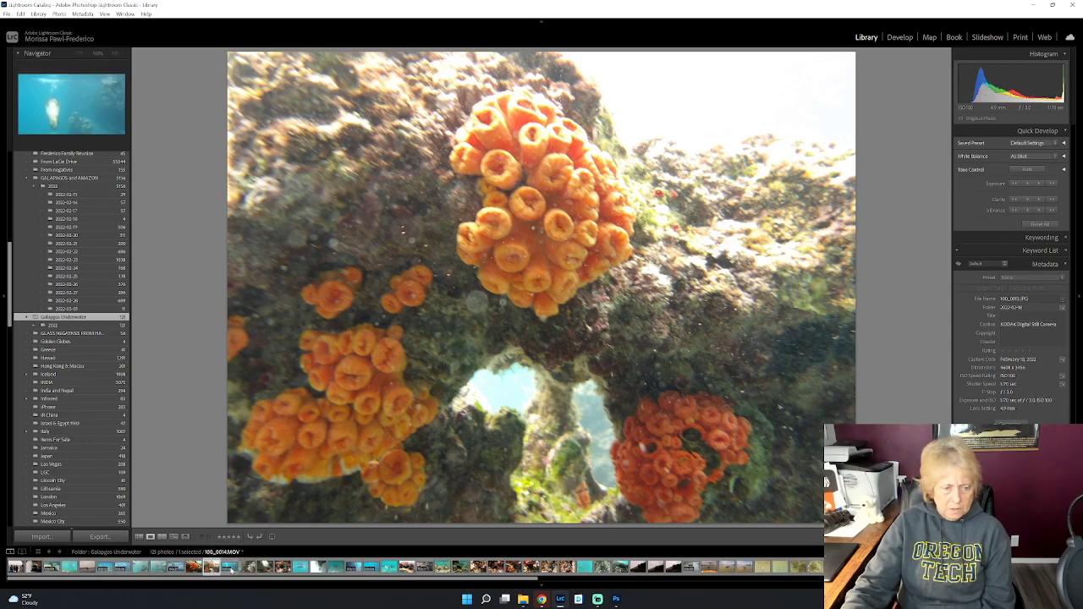
pyautogui.click(246, 569)
pyautogui.click(264, 569)
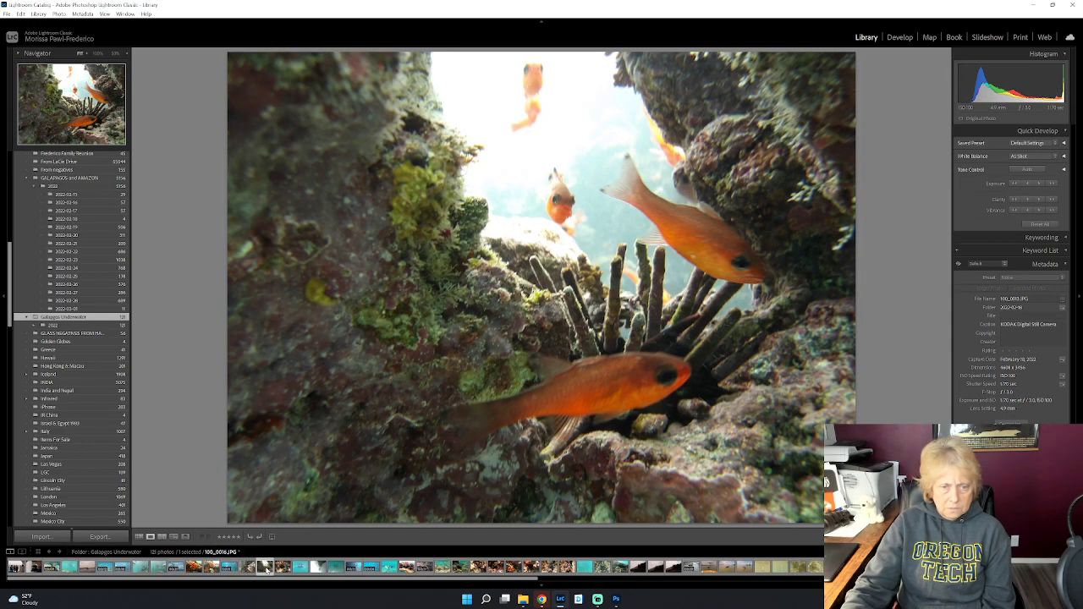
pyautogui.click(284, 569)
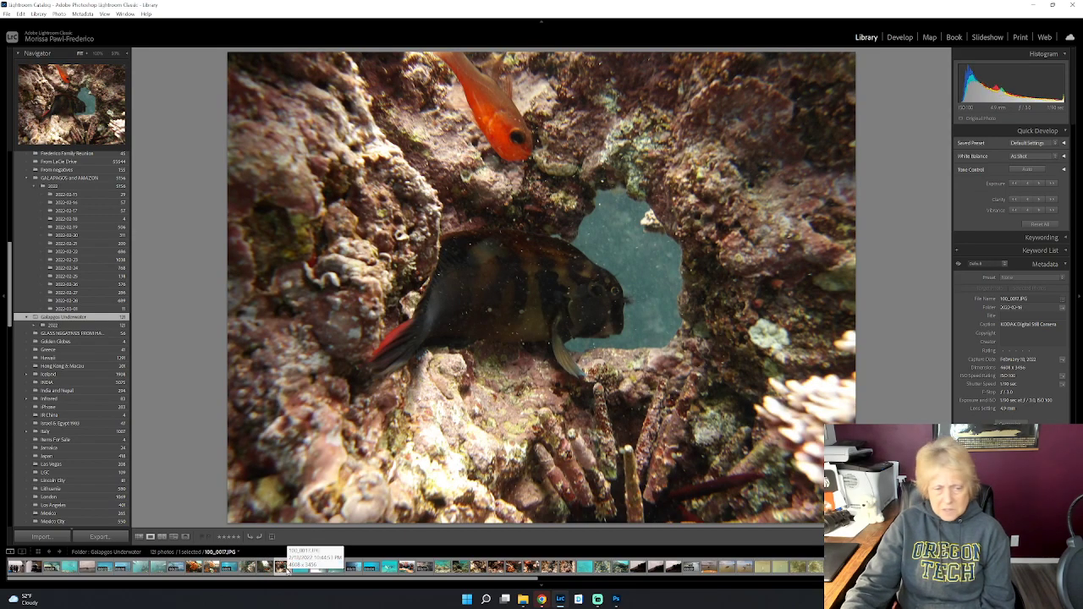
pyautogui.click(265, 567)
pyautogui.click(242, 569)
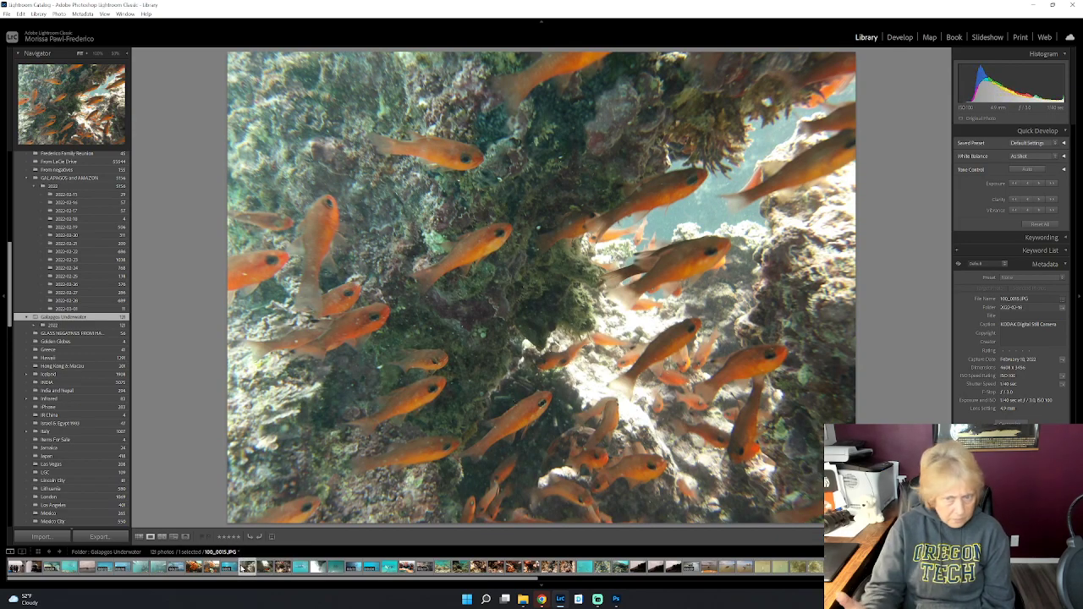
pyautogui.click(229, 567)
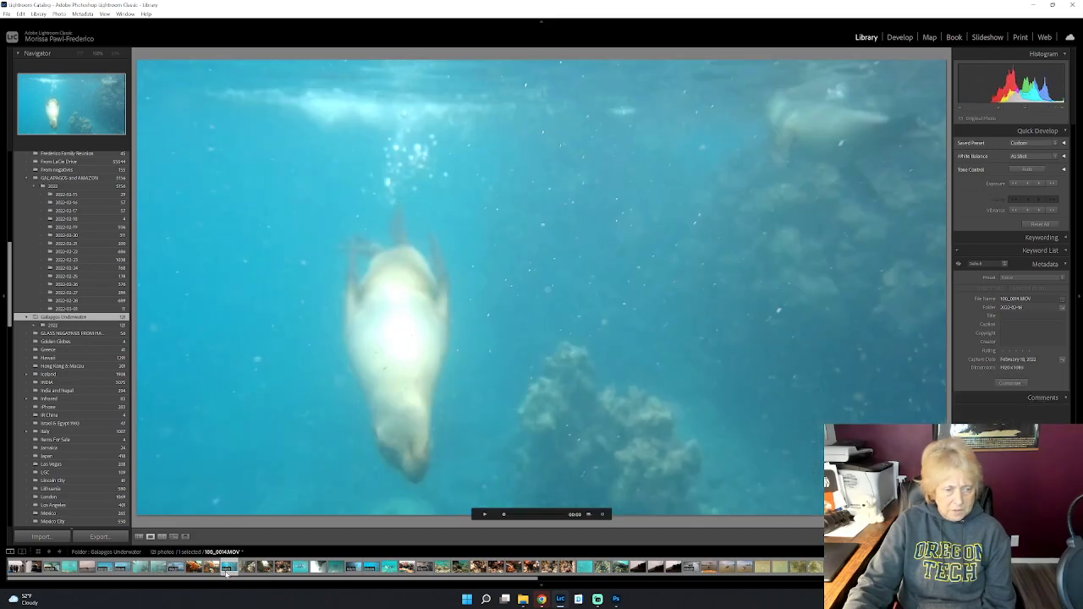
pyautogui.click(485, 515)
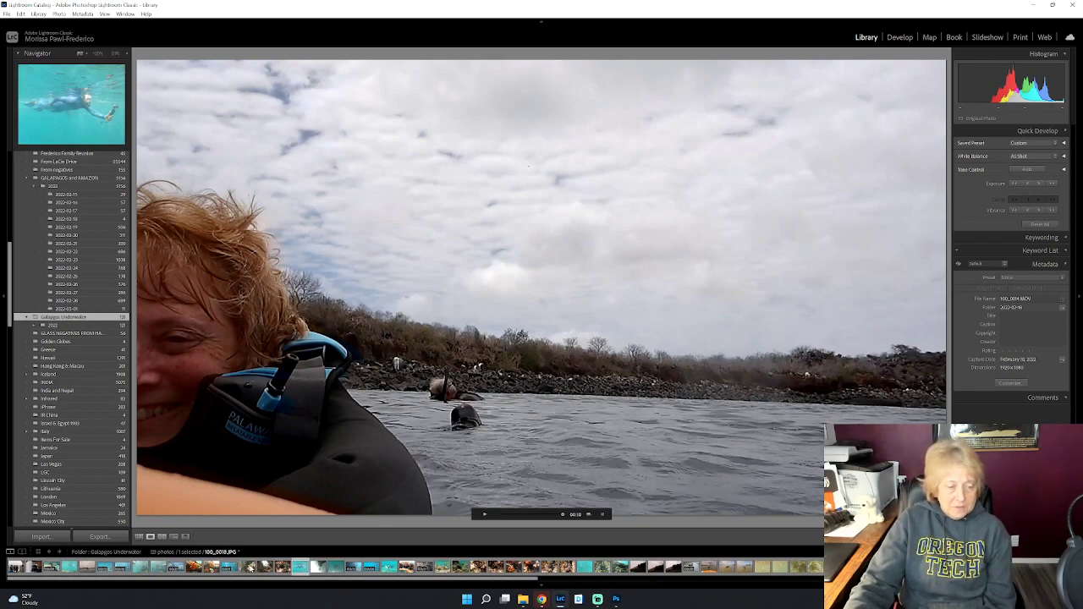
# Step: Continue past 100_0018.JPG, play the fish school video, and stop on 100_0026.JPG
pyautogui.click(250, 568)
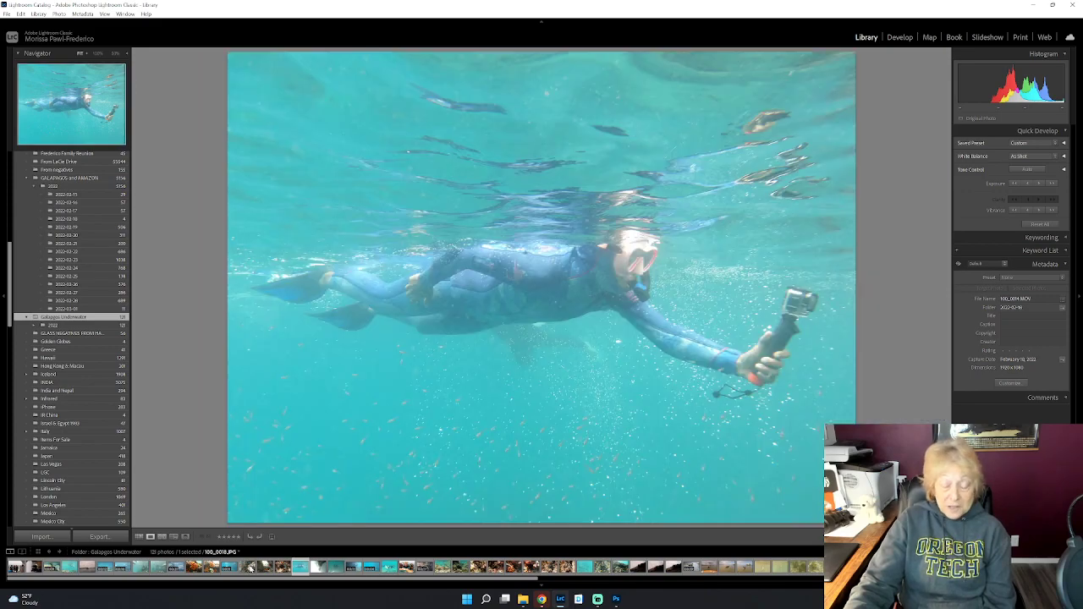
pyautogui.click(299, 568)
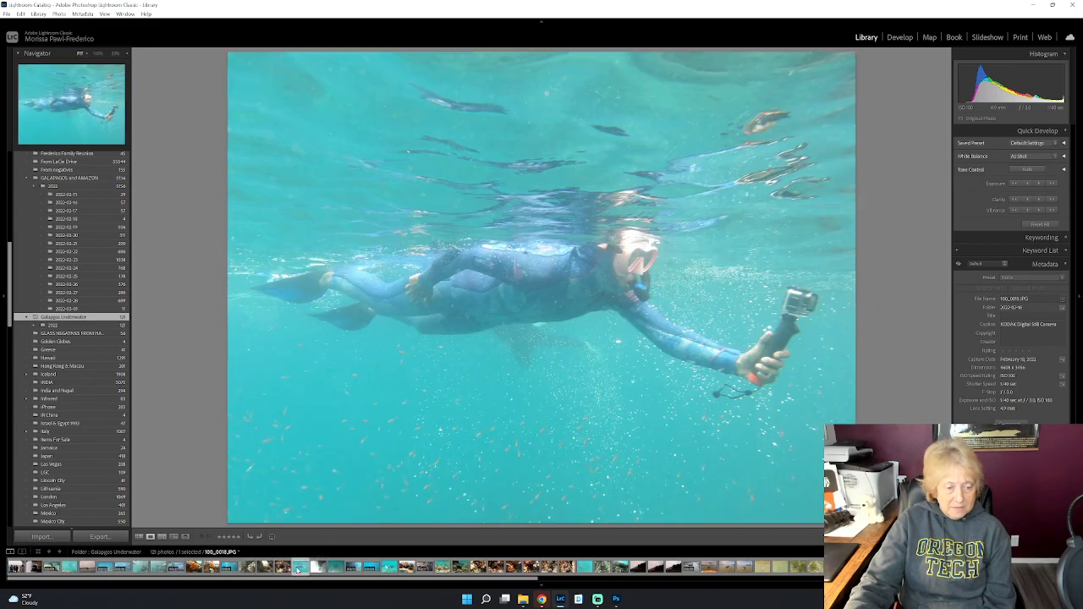
pyautogui.click(317, 568)
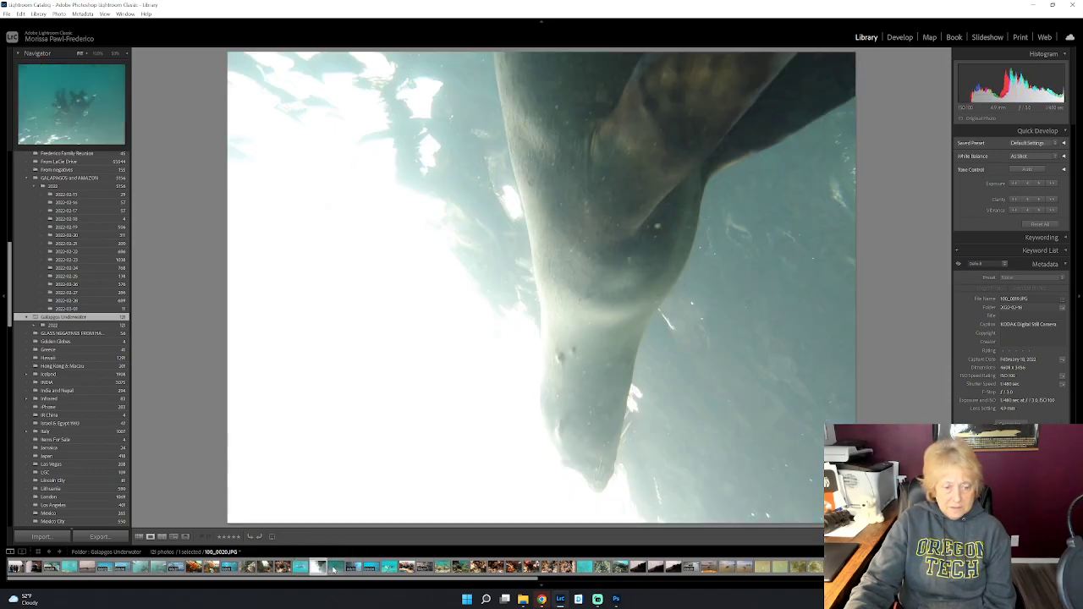
pyautogui.click(336, 568)
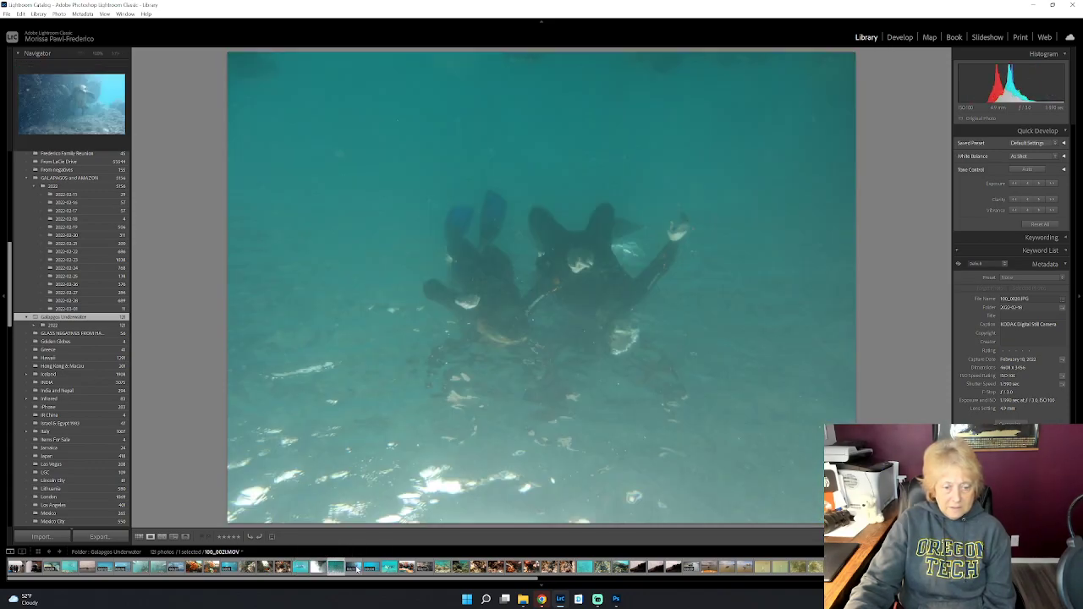
pyautogui.click(355, 568)
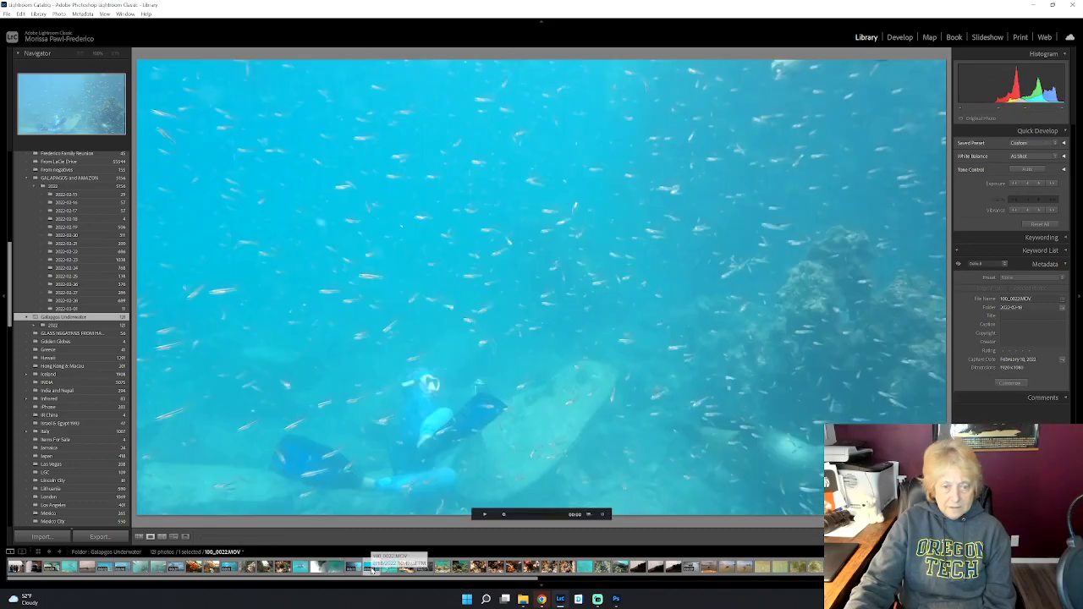
pyautogui.click(485, 514)
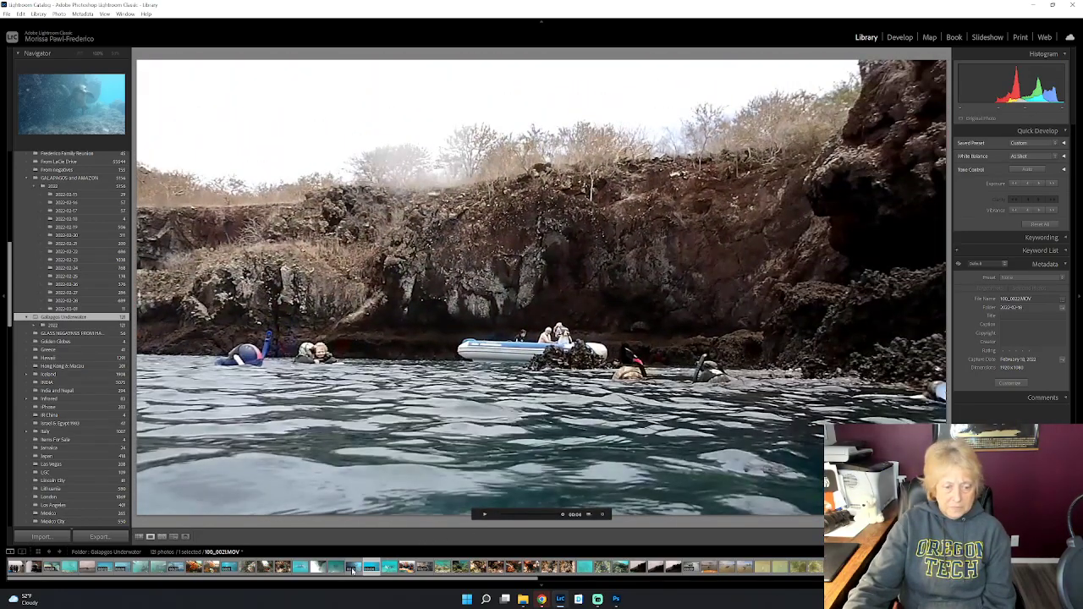
pyautogui.click(389, 567)
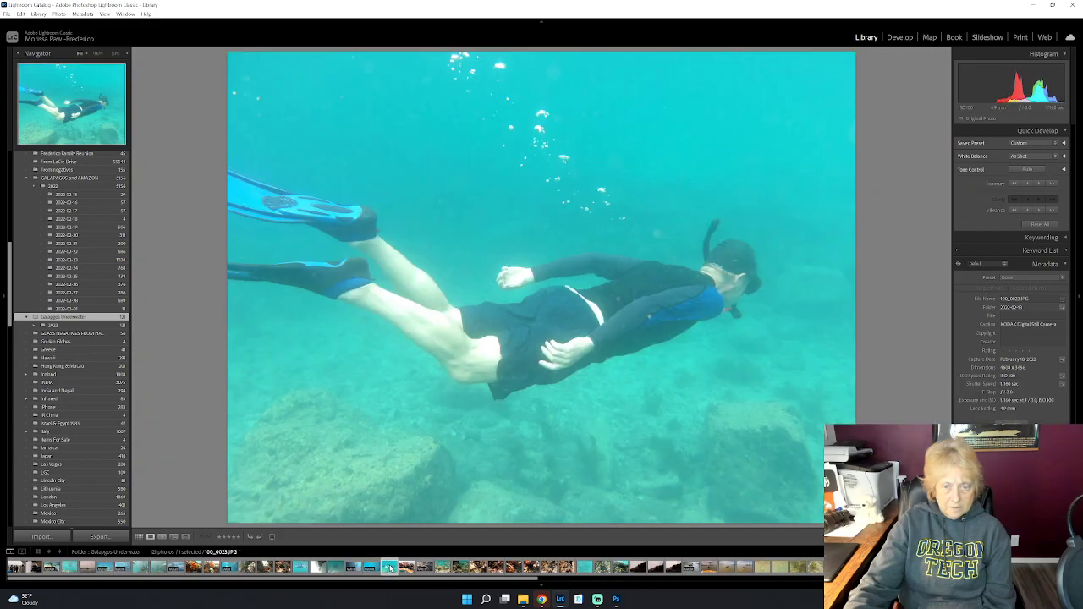
pyautogui.click(407, 567)
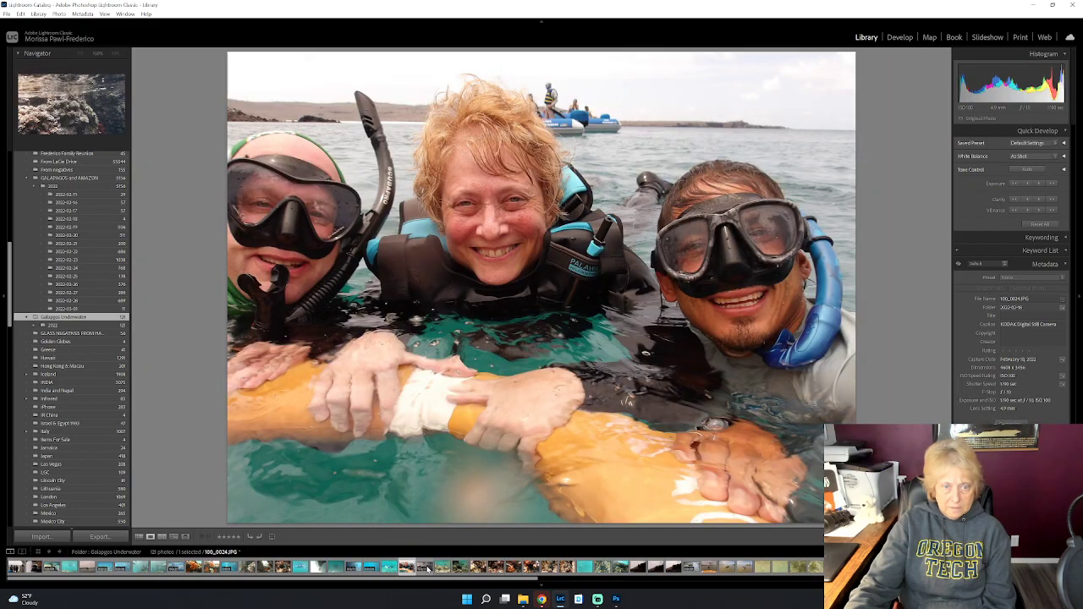
pyautogui.click(428, 568)
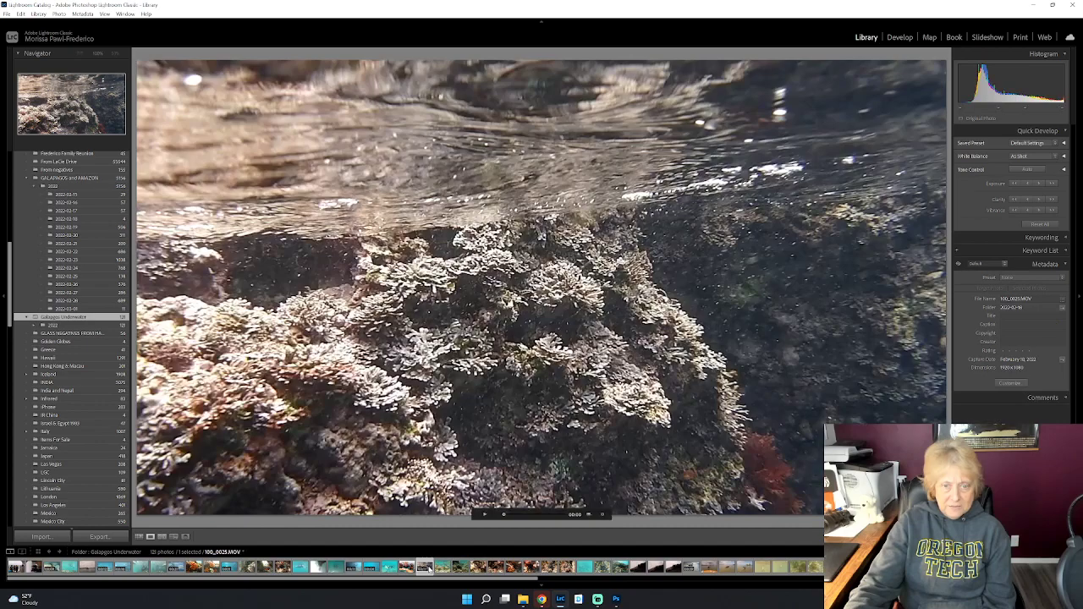
pyautogui.click(442, 567)
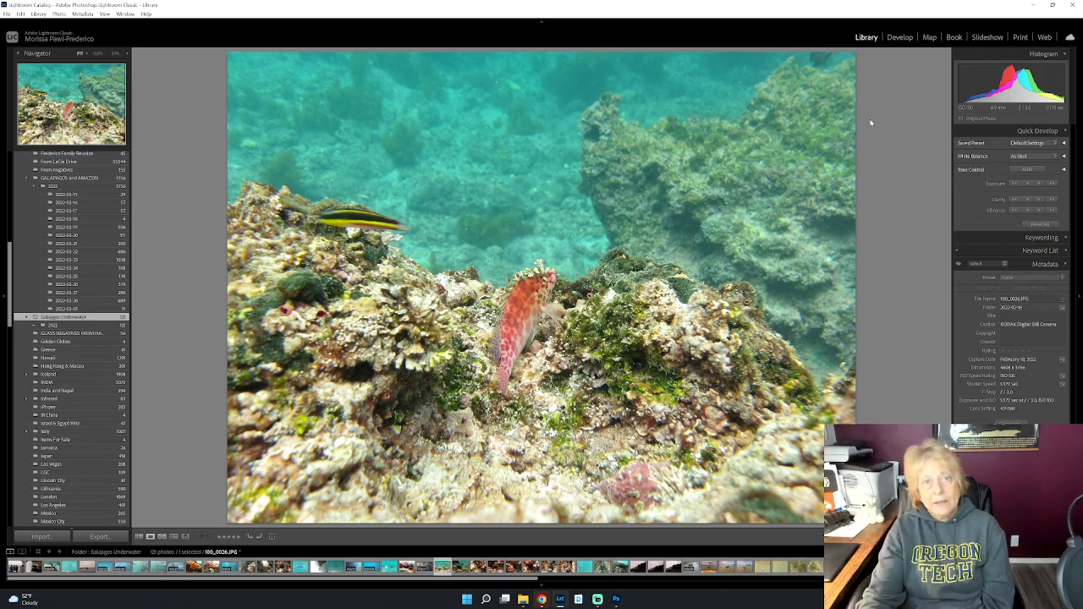
# Step: In Develop, crop 100_0026.JPG in from the top-right and bottom-right corners
pyautogui.click(903, 38)
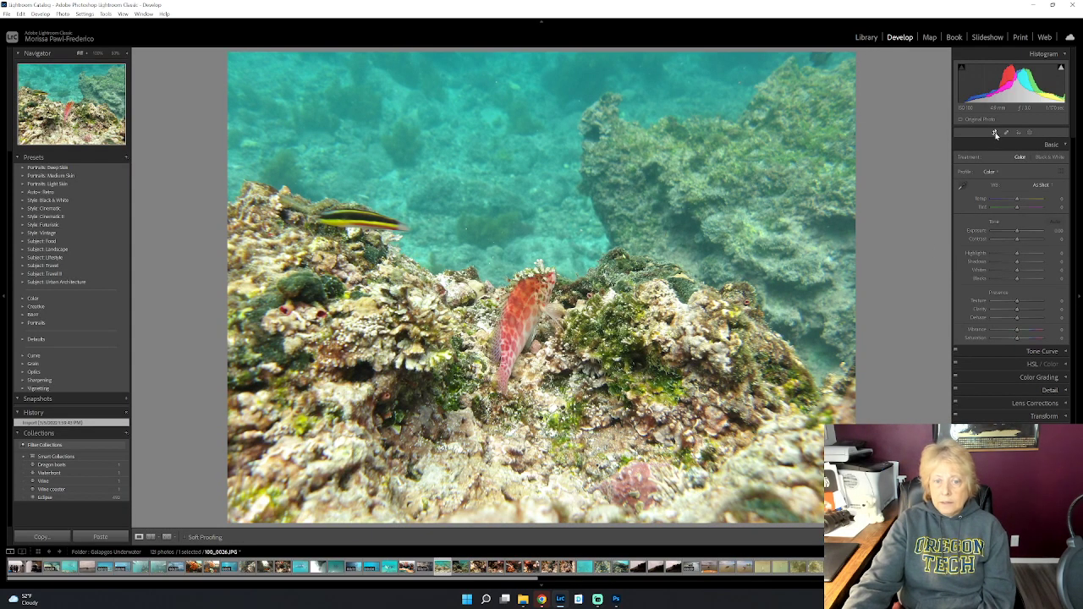
pyautogui.click(995, 133)
pyautogui.moveTo(848, 58); pyautogui.dragTo(826, 101)
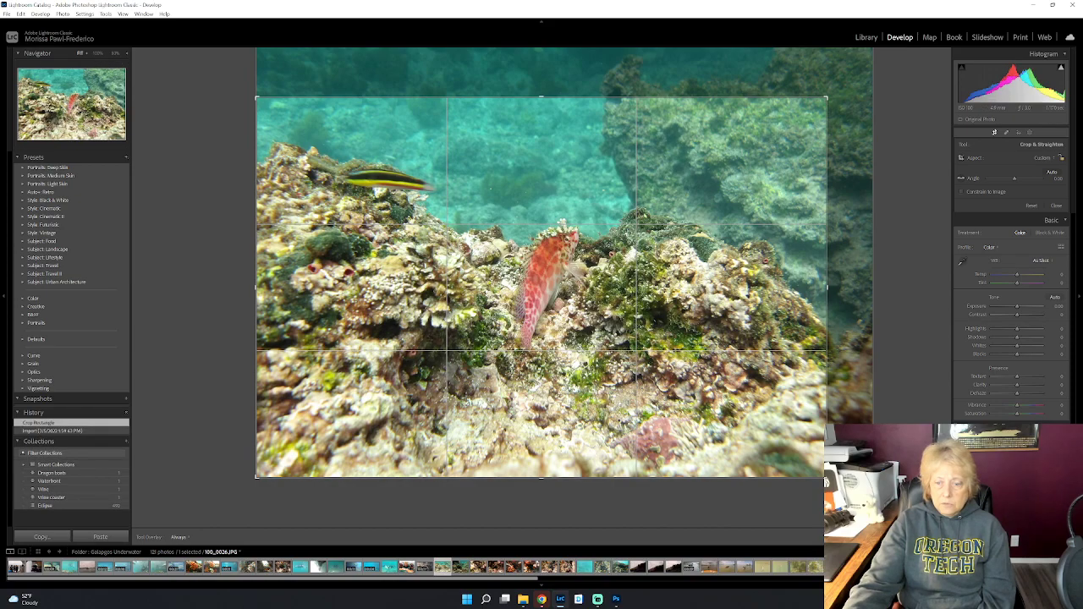
pyautogui.moveTo(826, 474); pyautogui.dragTo(812, 455)
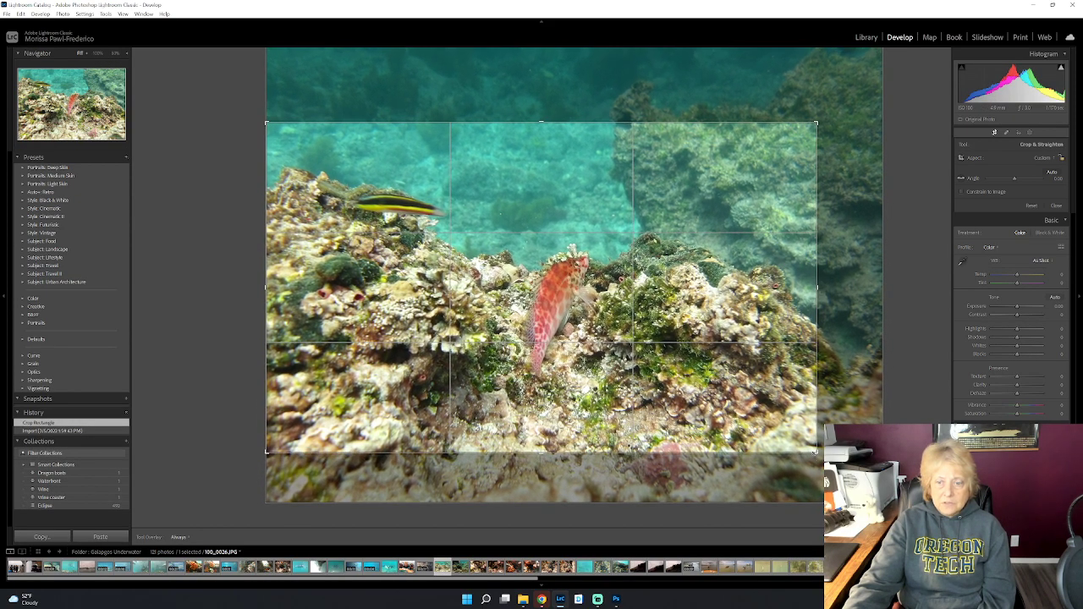
pyautogui.press('Return')
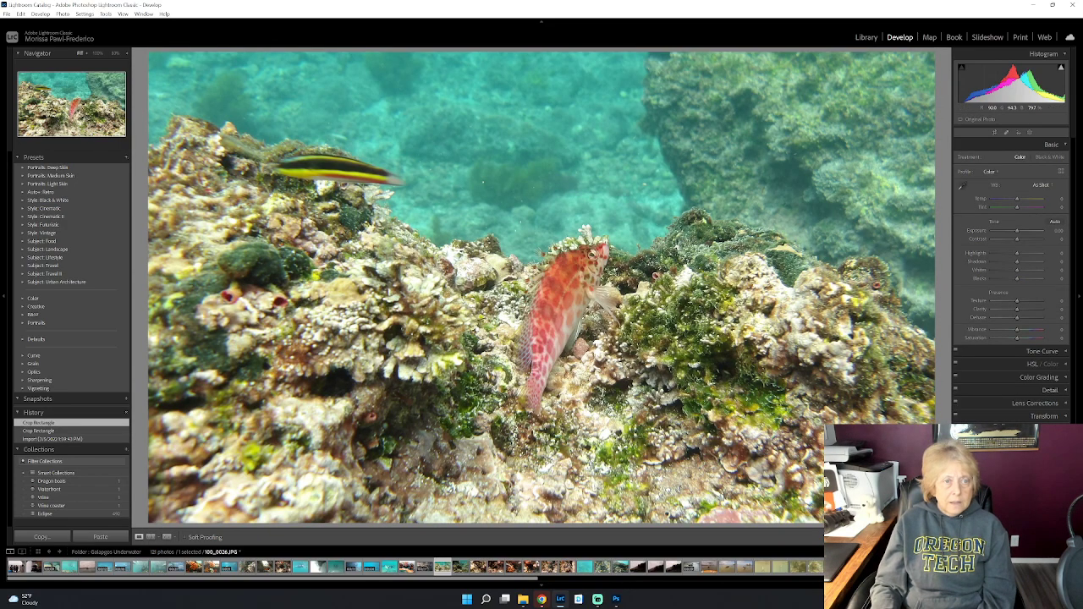
# Step: Back in the Library grid, open the dark fish photo 100_0027.JPG full size
pyautogui.click(867, 37)
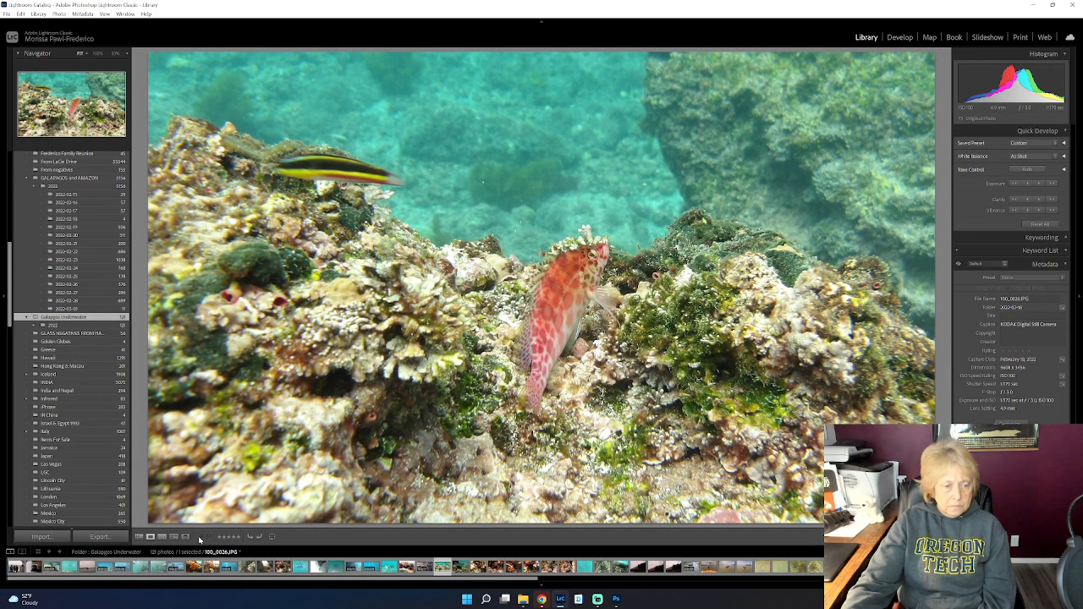
pyautogui.click(139, 538)
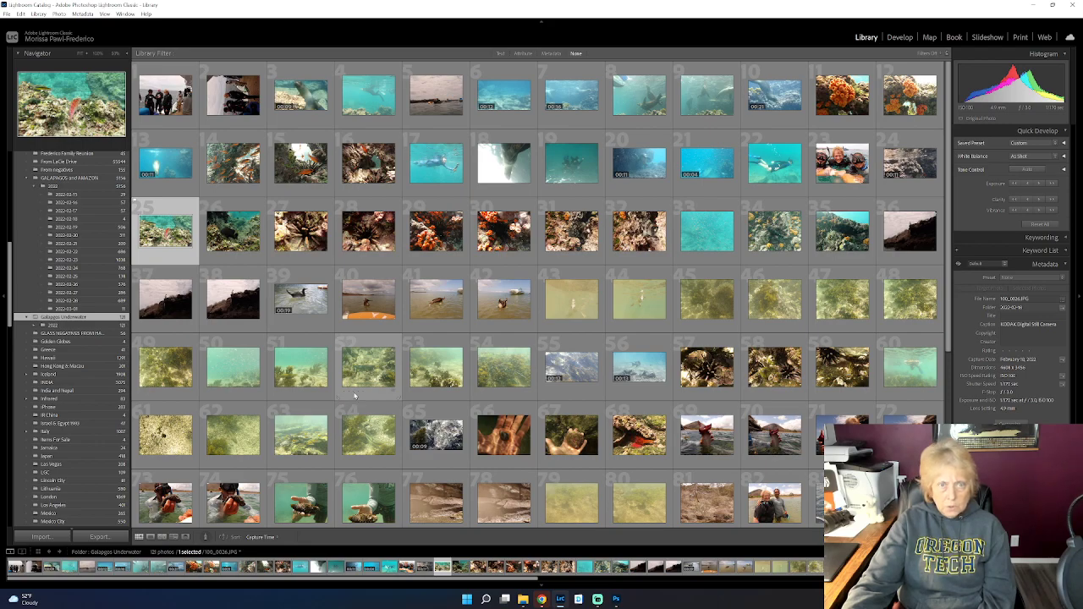
pyautogui.doubleClick(226, 239)
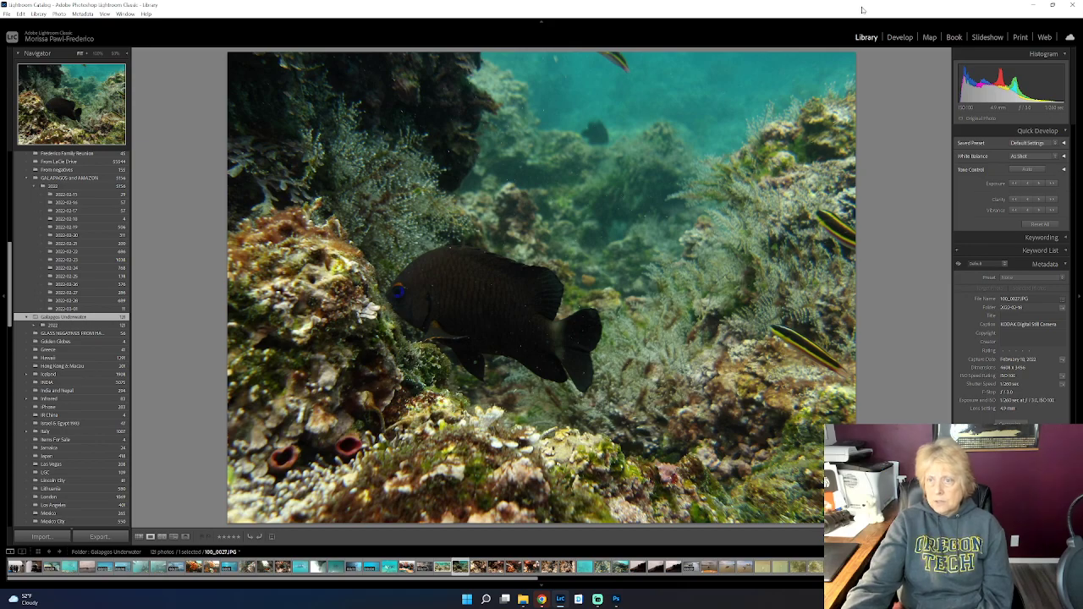
# Step: Raise 100_0027.JPG's Shadows to +46 and Whites to about +16, then return to Library
pyautogui.click(899, 37)
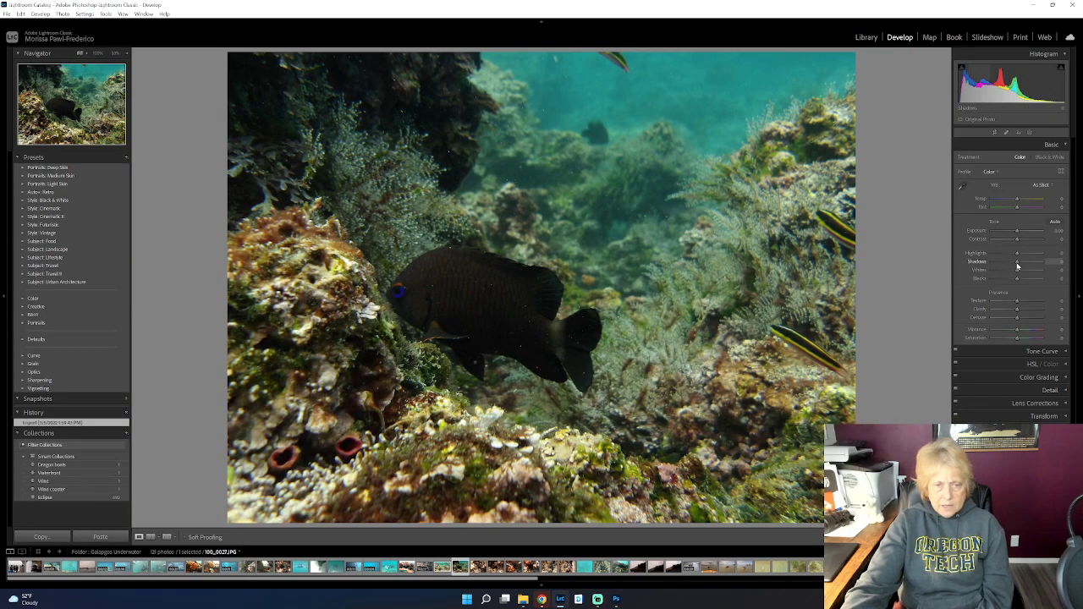
pyautogui.moveTo(1017, 266); pyautogui.dragTo(1034, 268)
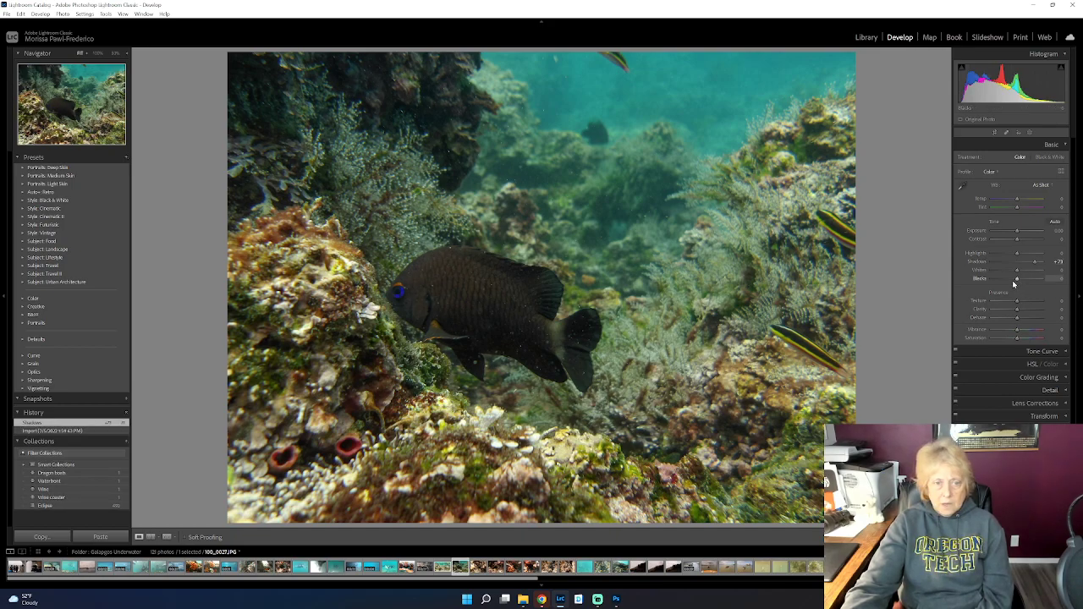
pyautogui.moveTo(1018, 270); pyautogui.dragTo(1014, 278)
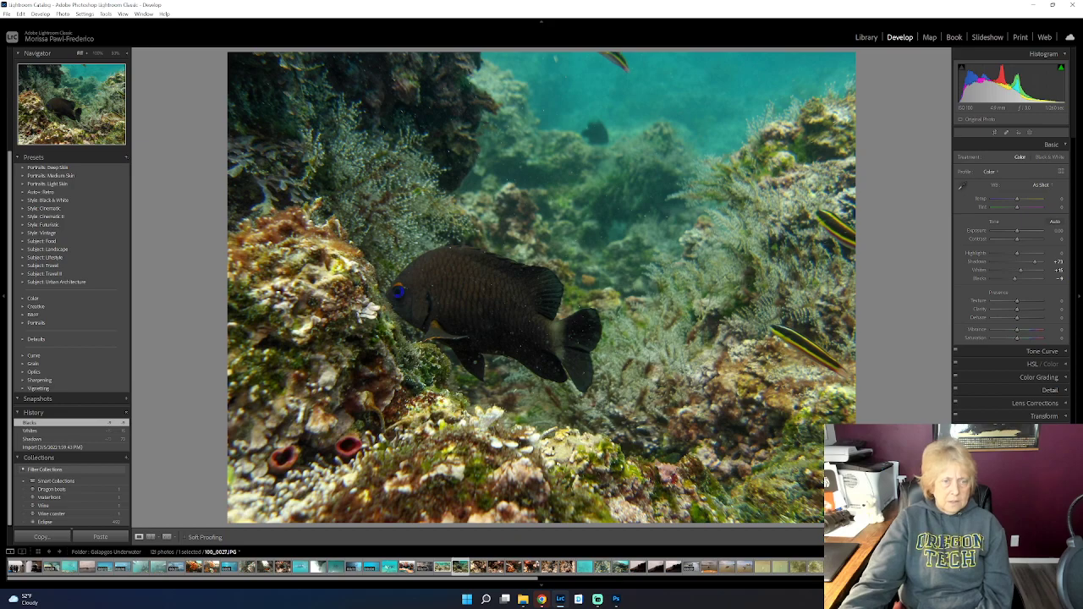
pyautogui.click(865, 38)
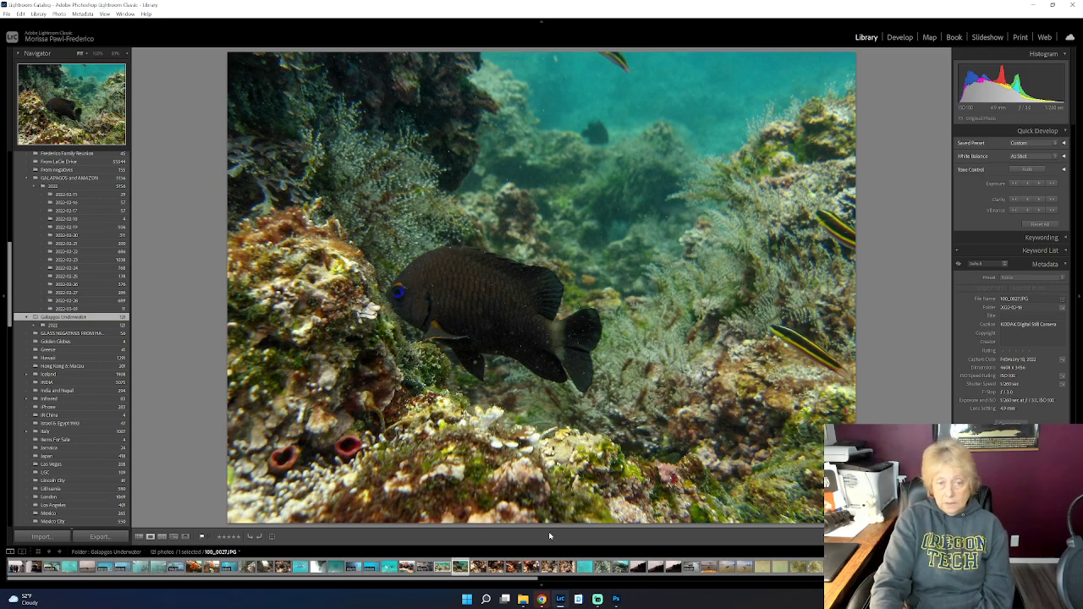
# Step: Step past the sea urchin shots to 100_0033.JPG, the striped fish among pink reef rocks
pyautogui.press('Right')
pyautogui.press('Right')
pyautogui.press('Right')
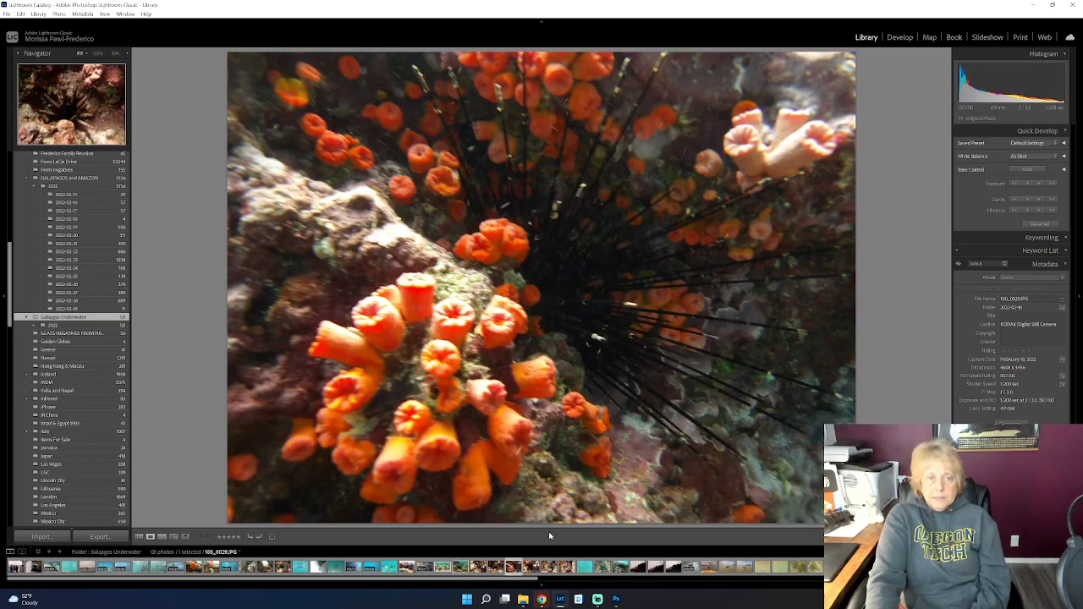
pyautogui.press('Right')
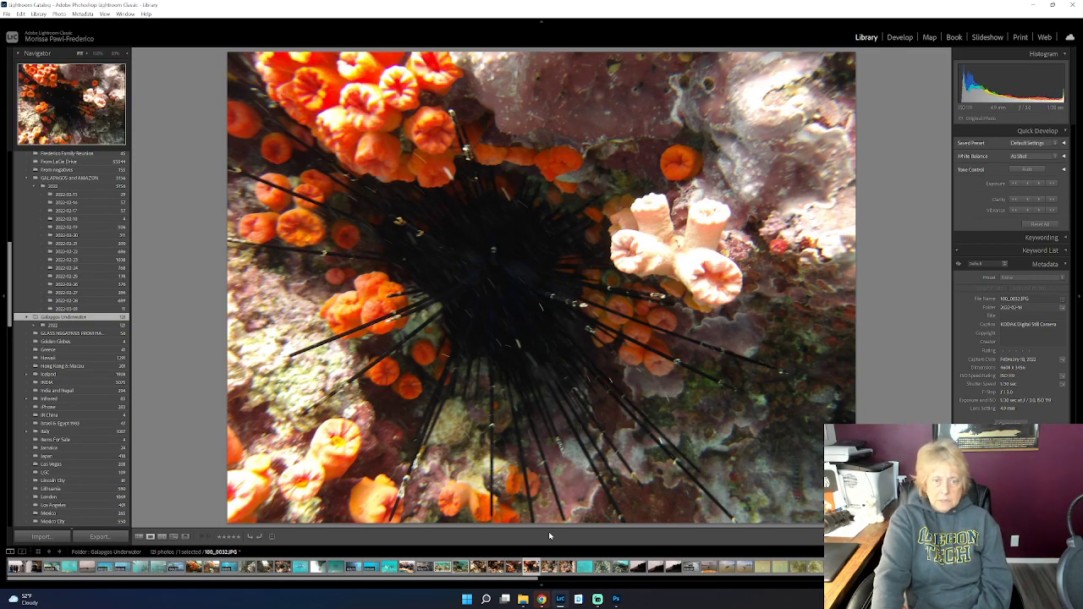
pyautogui.press('Right')
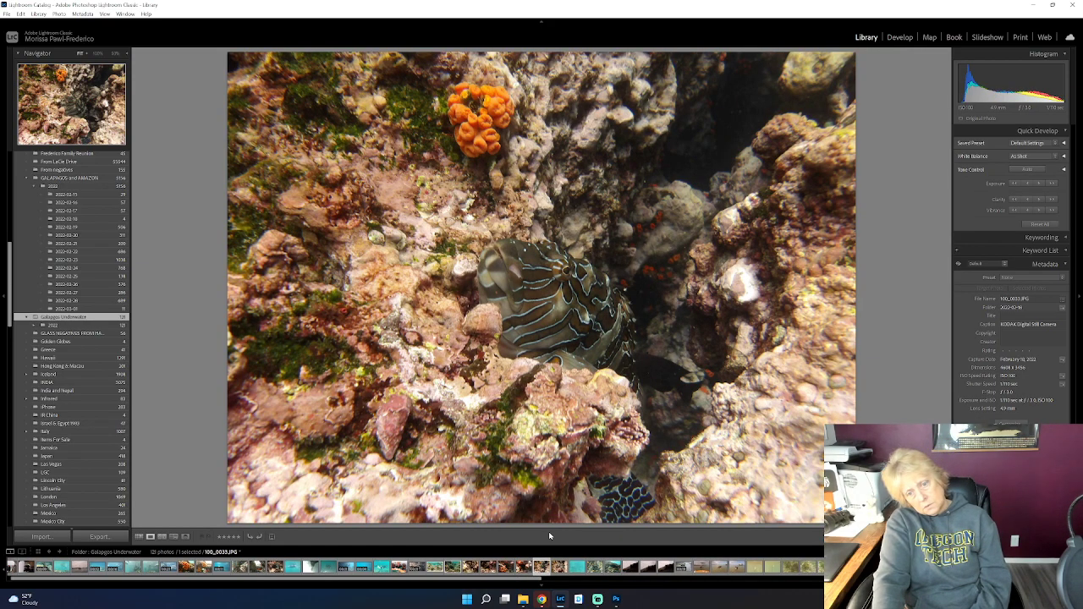
# Step: In Develop, crop 100_0033.JPG more tightly and reposition the striped fish within the frame
pyautogui.click(901, 38)
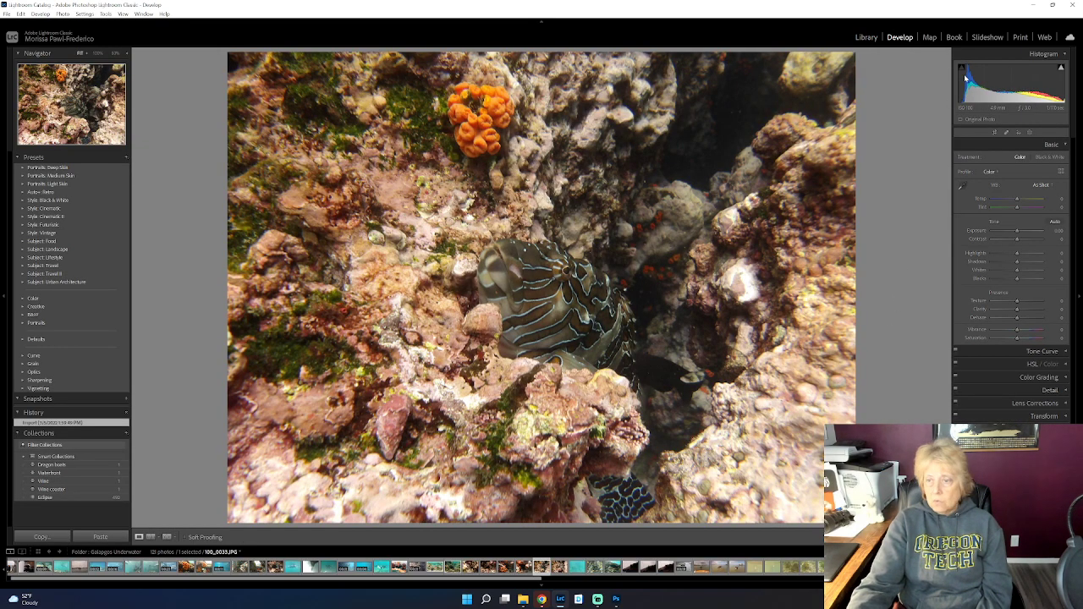
pyautogui.click(995, 134)
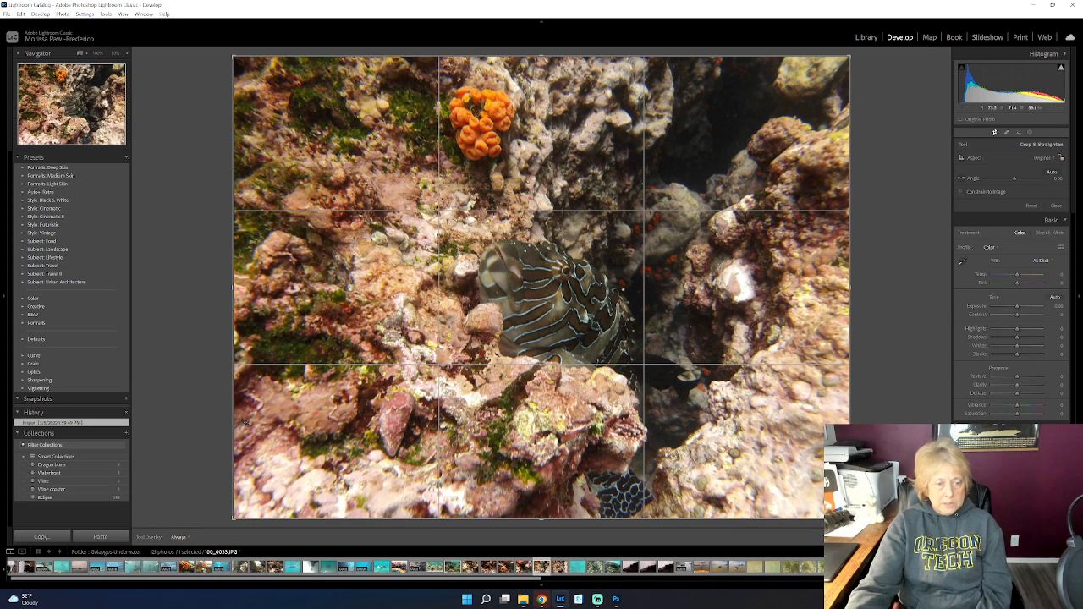
pyautogui.moveTo(226, 517); pyautogui.dragTo(232, 518)
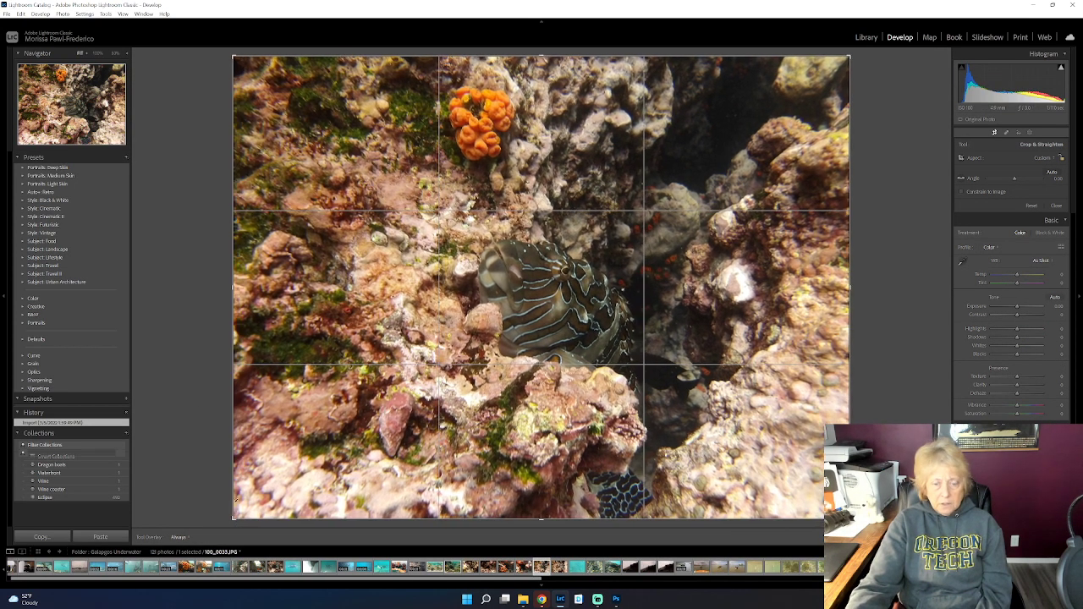
pyautogui.moveTo(695, 133); pyautogui.dragTo(678, 100)
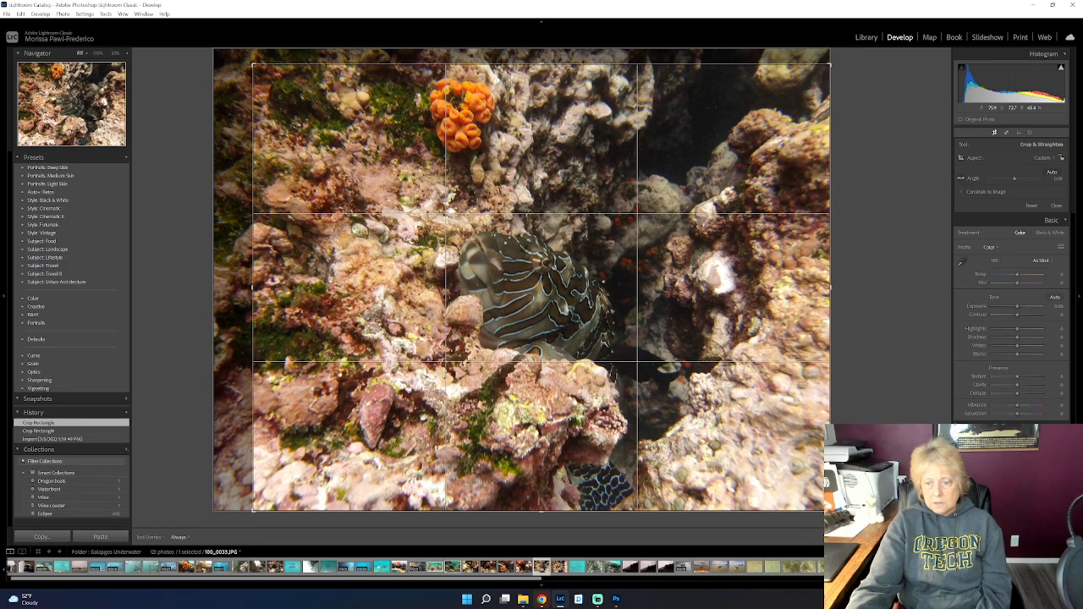
pyautogui.click(995, 133)
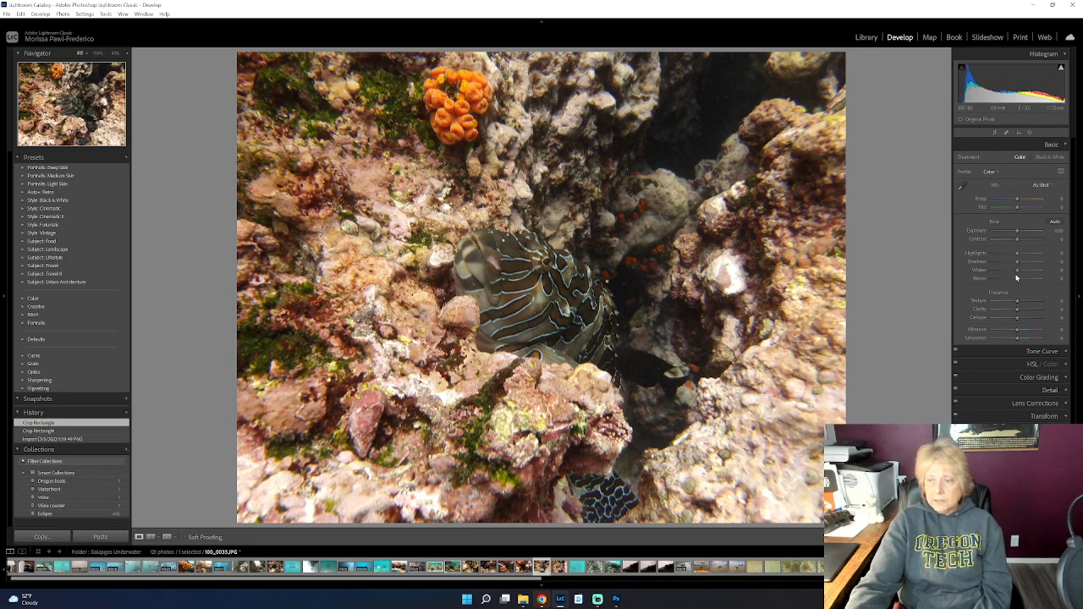
# Step: Raise the photo's Shadows to +46 and go back to the Library
pyautogui.moveTo(1018, 261); pyautogui.dragTo(1027, 265)
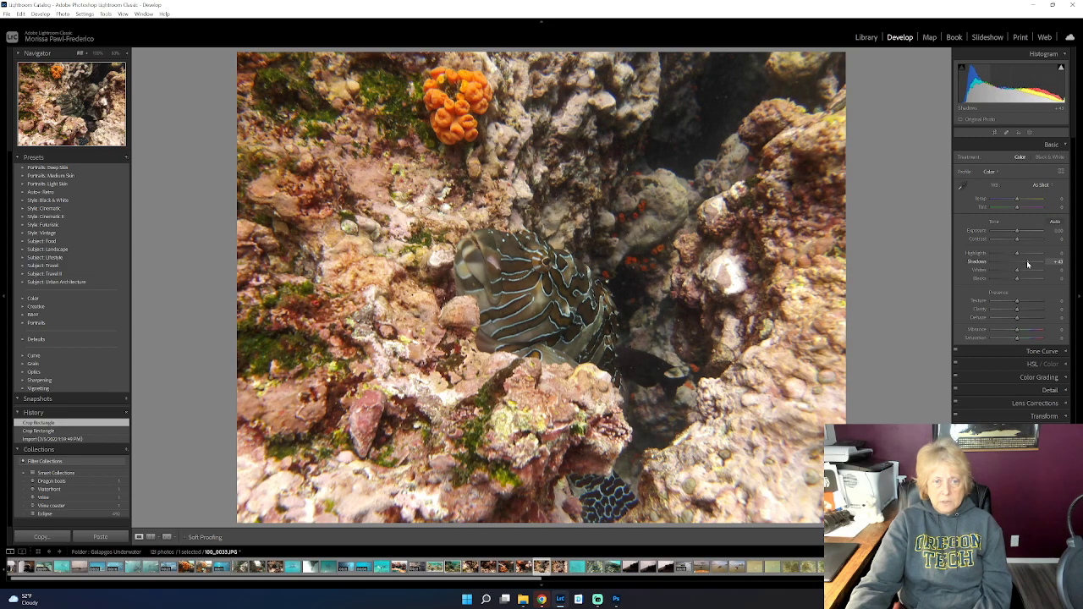
pyautogui.moveTo(1027, 265); pyautogui.dragTo(1029, 265)
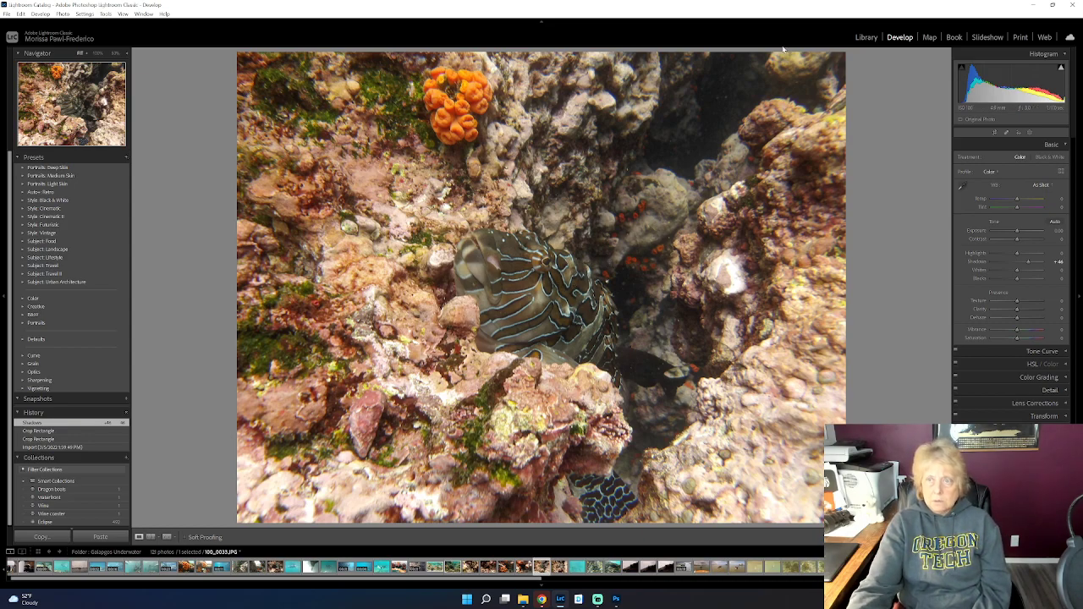
pyautogui.click(867, 37)
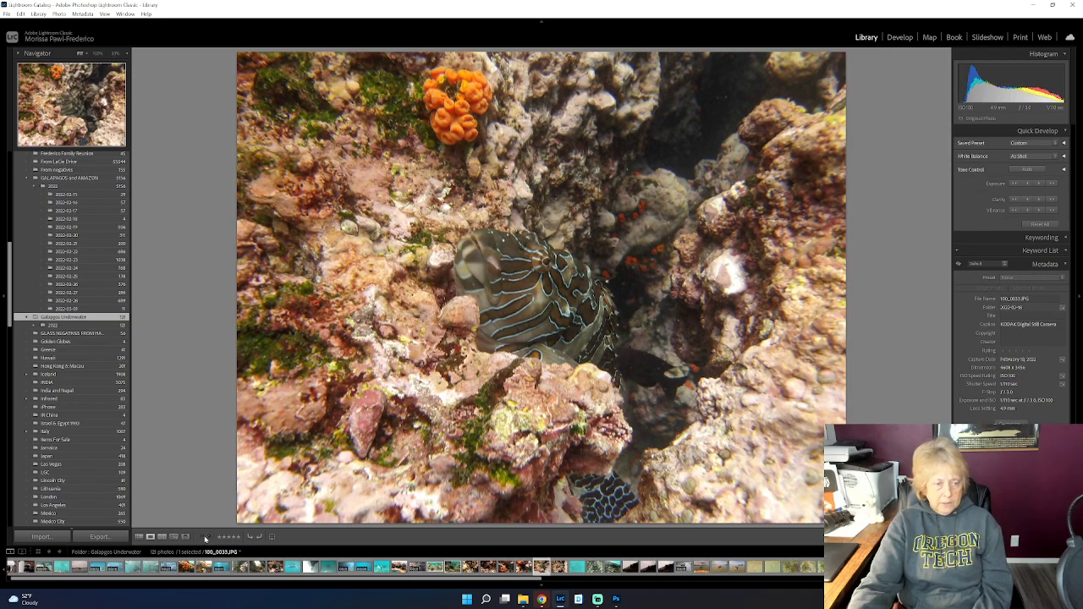
# Step: Show the folder as Grid thumbnails, then open the reef photo in Loupe view
pyautogui.click(149, 539)
pyautogui.click(139, 537)
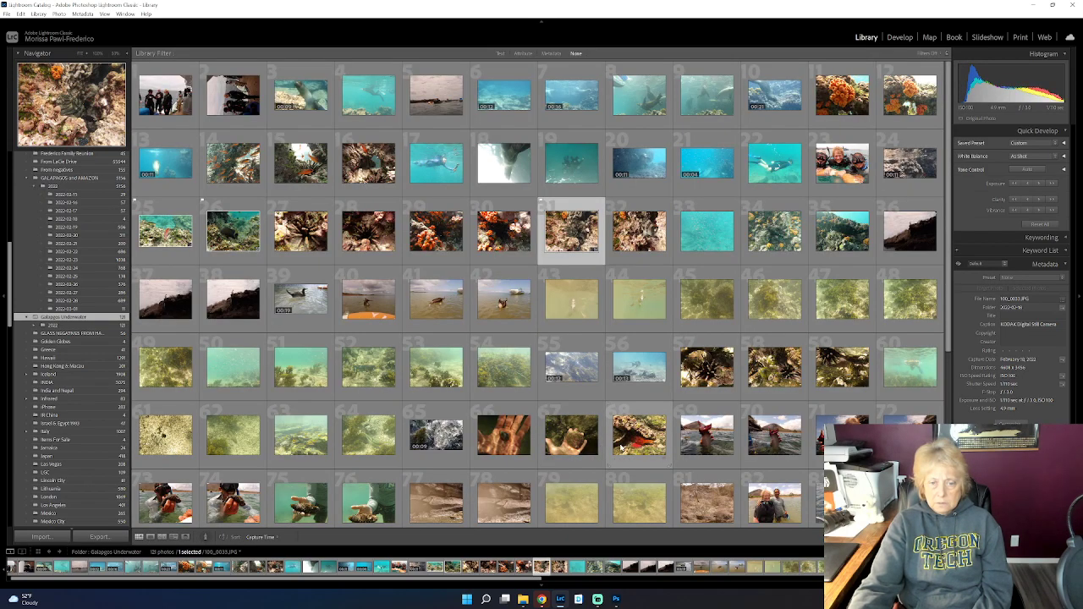
pyautogui.doubleClick(600, 244)
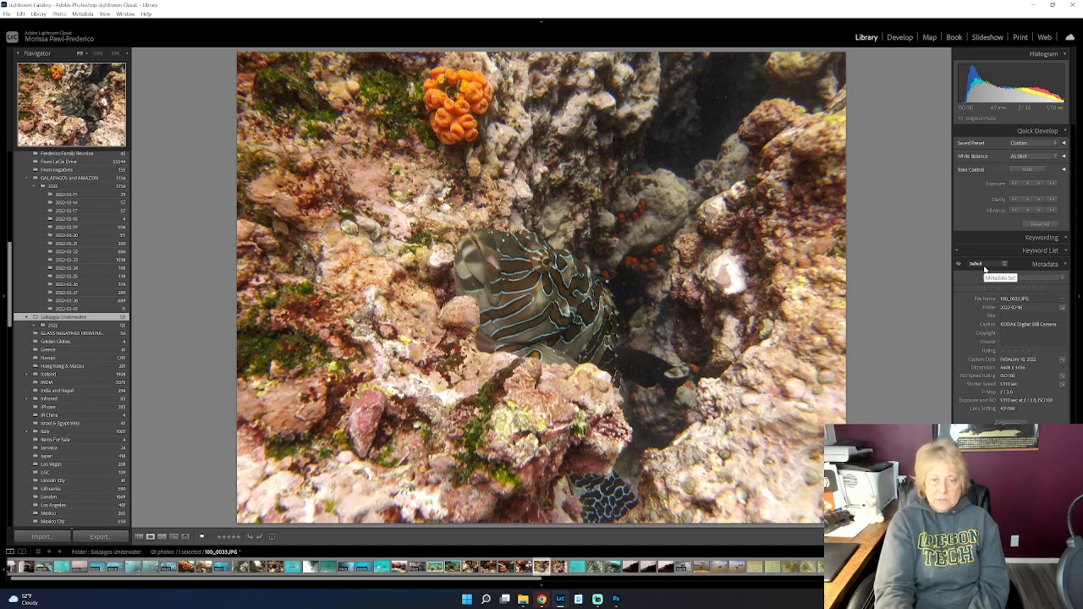
# Step: Browse forward past the grouper reef shots and pelican to the booby in the water
pyautogui.press('Right')
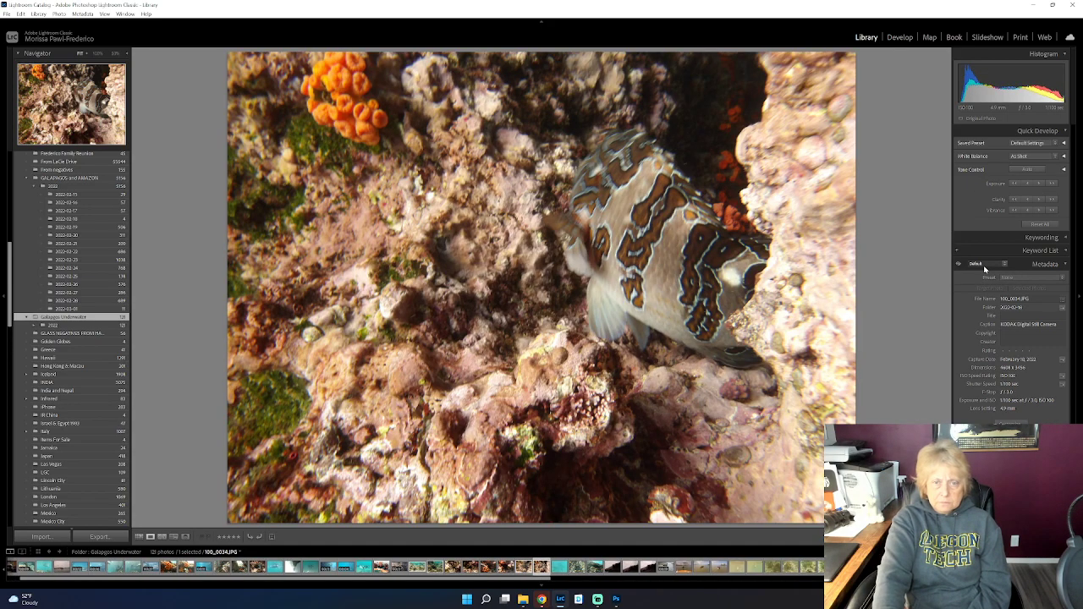
pyautogui.press('Right')
pyautogui.press('Right')
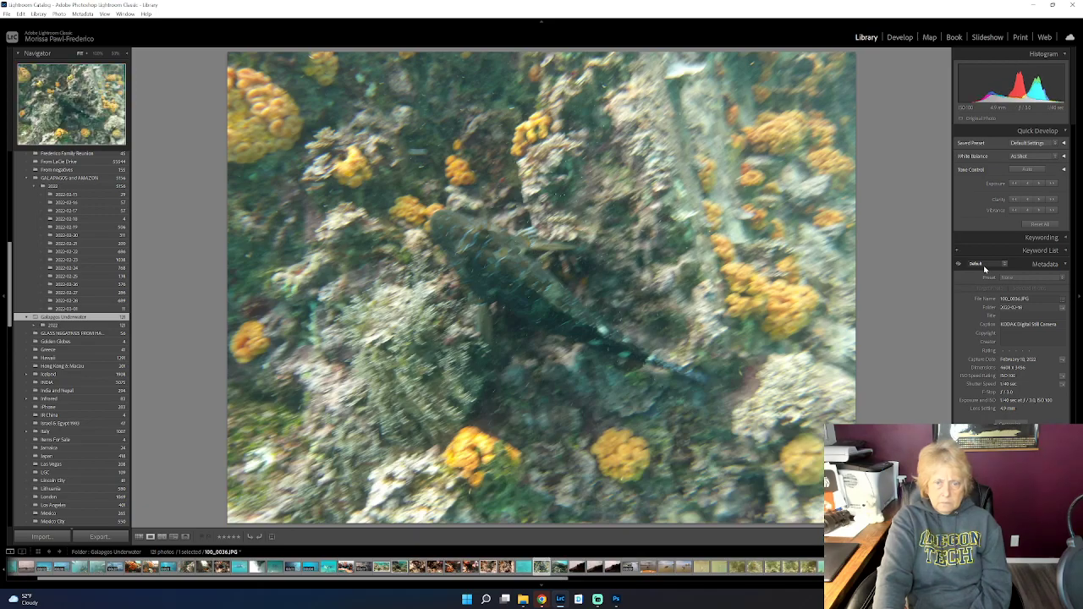
pyautogui.press('Right')
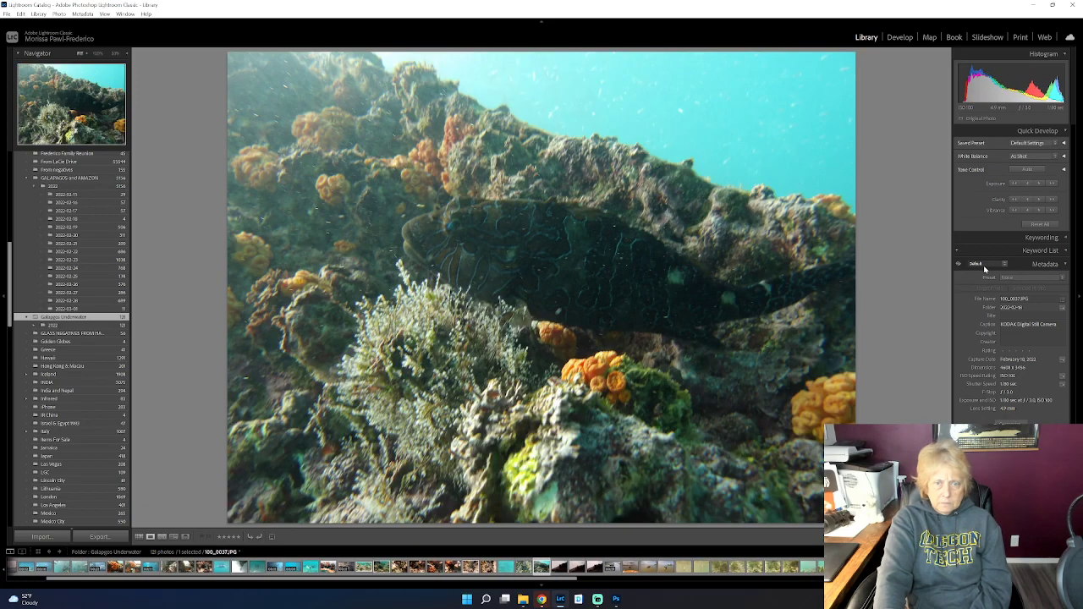
pyautogui.press('Right')
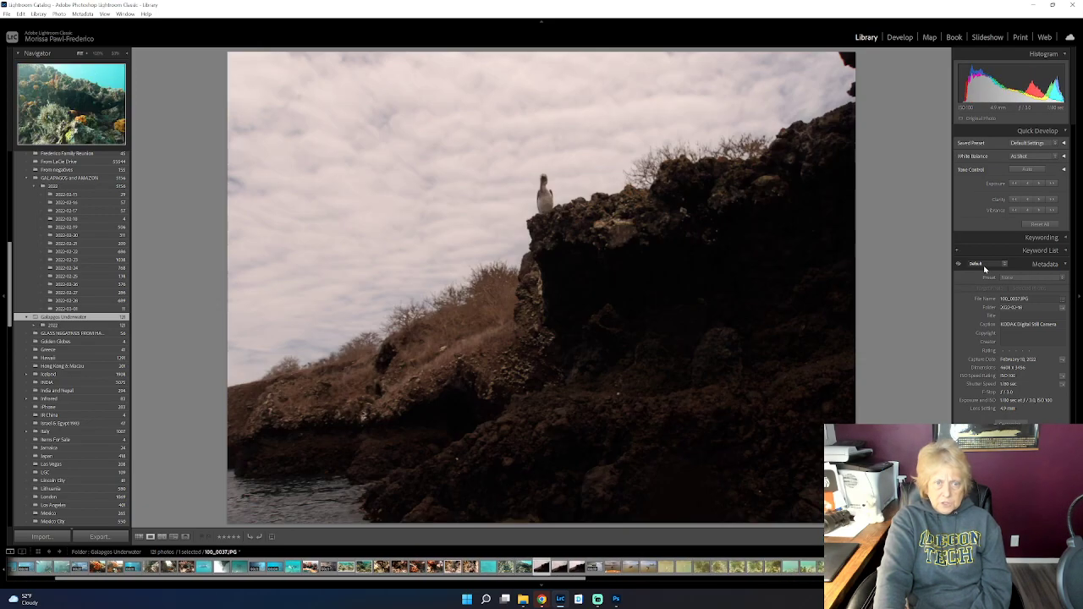
pyautogui.press('Right')
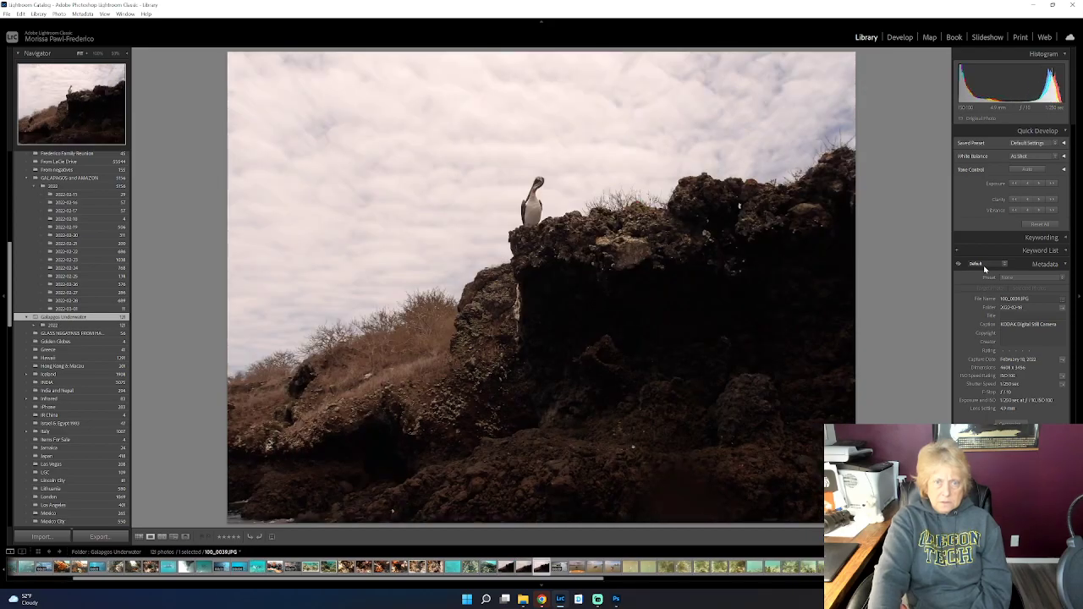
pyautogui.press('Right')
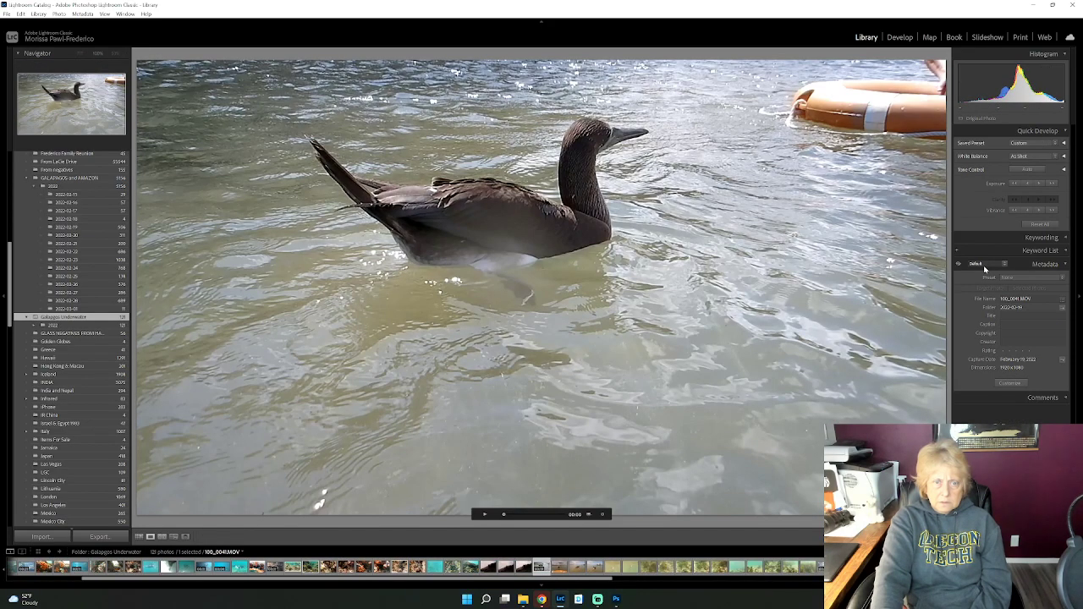
pyautogui.press('Right')
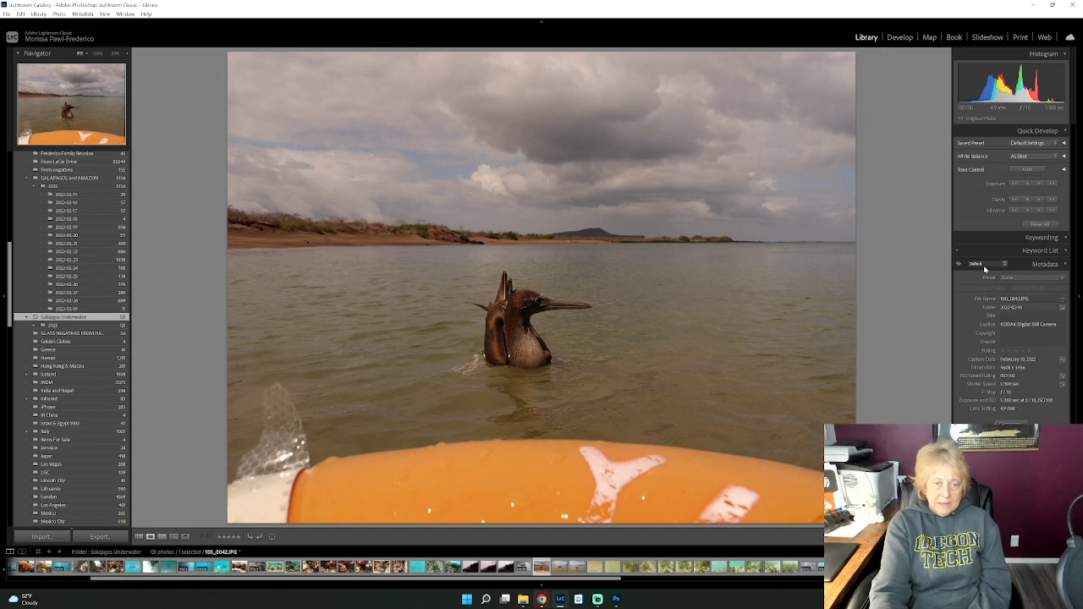
# Step: Page through the booby shots and settle on the diving bird photo, 100_0046.JPG
pyautogui.press('Right')
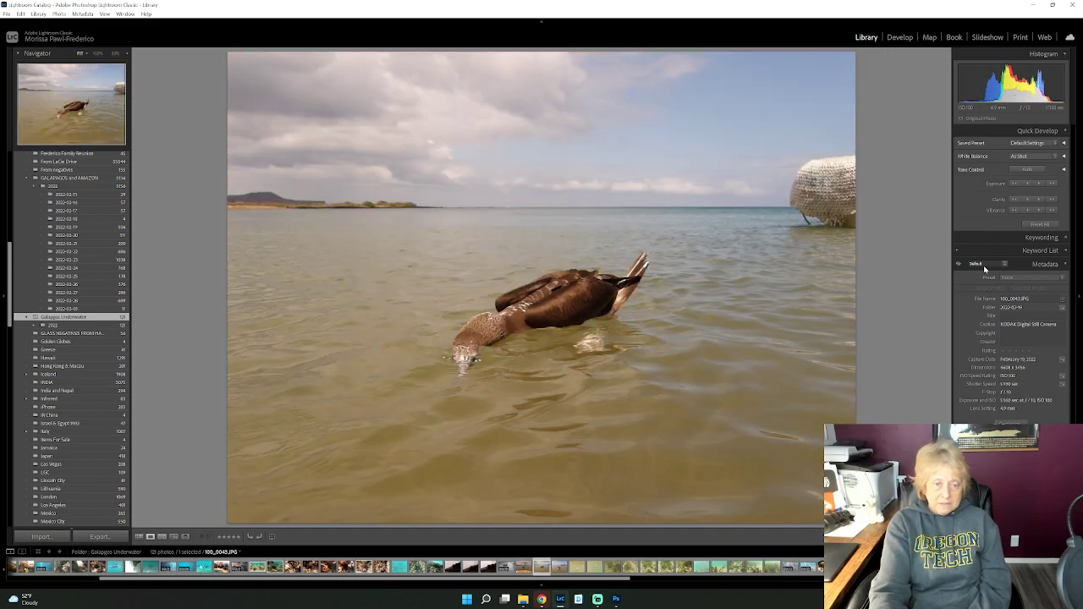
pyautogui.press('Left')
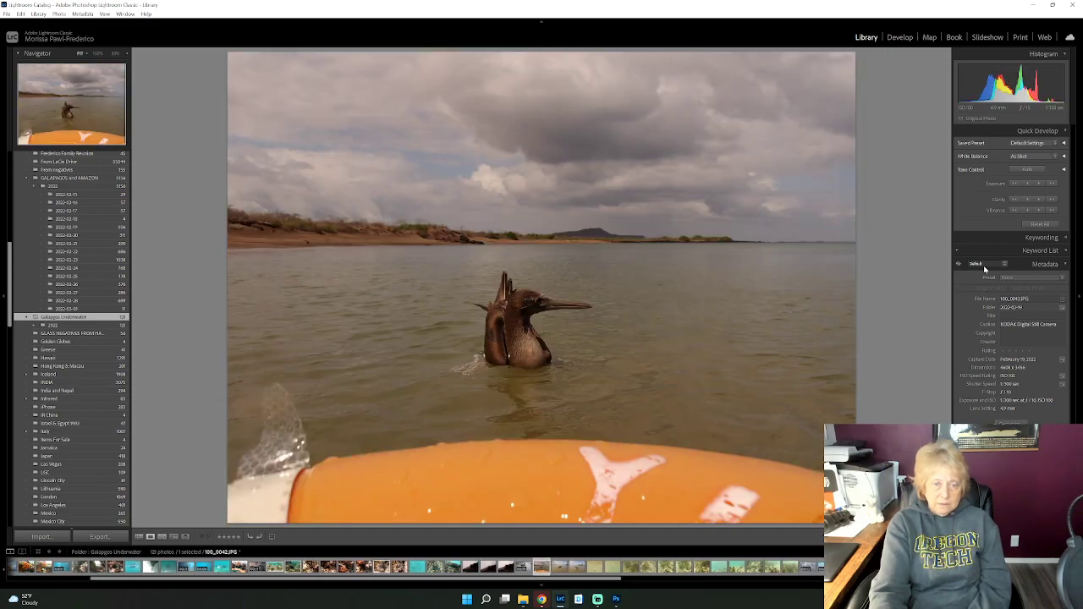
pyautogui.press('Right')
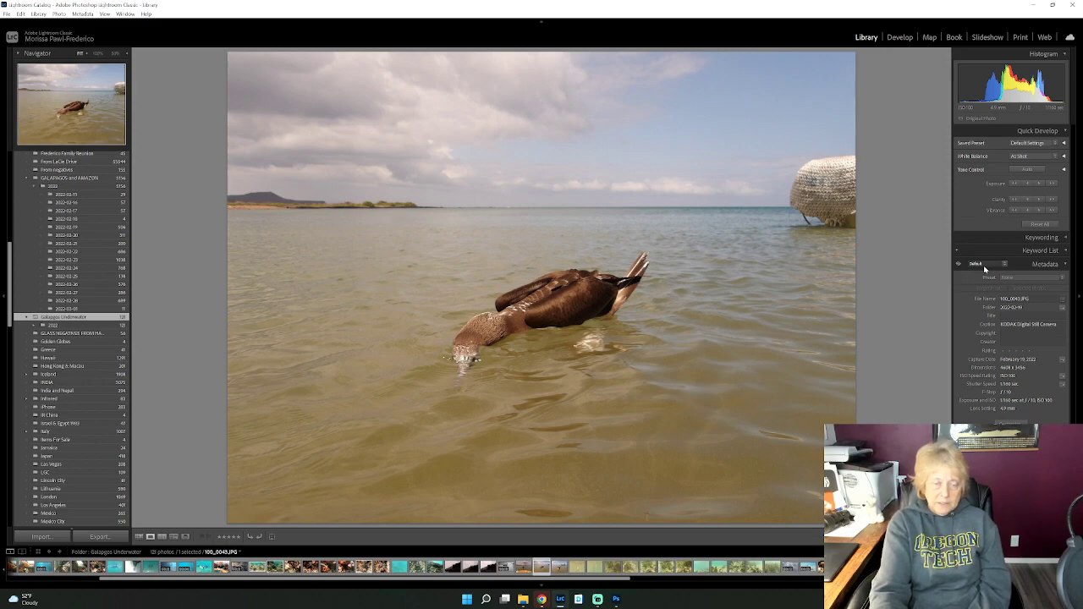
pyautogui.press('Right')
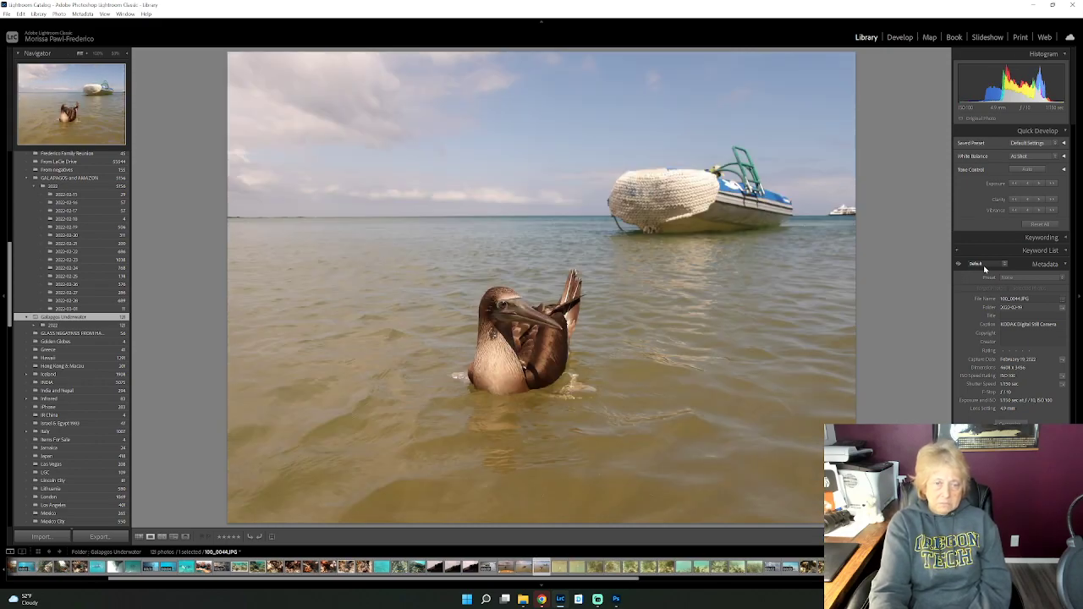
pyautogui.press('Right')
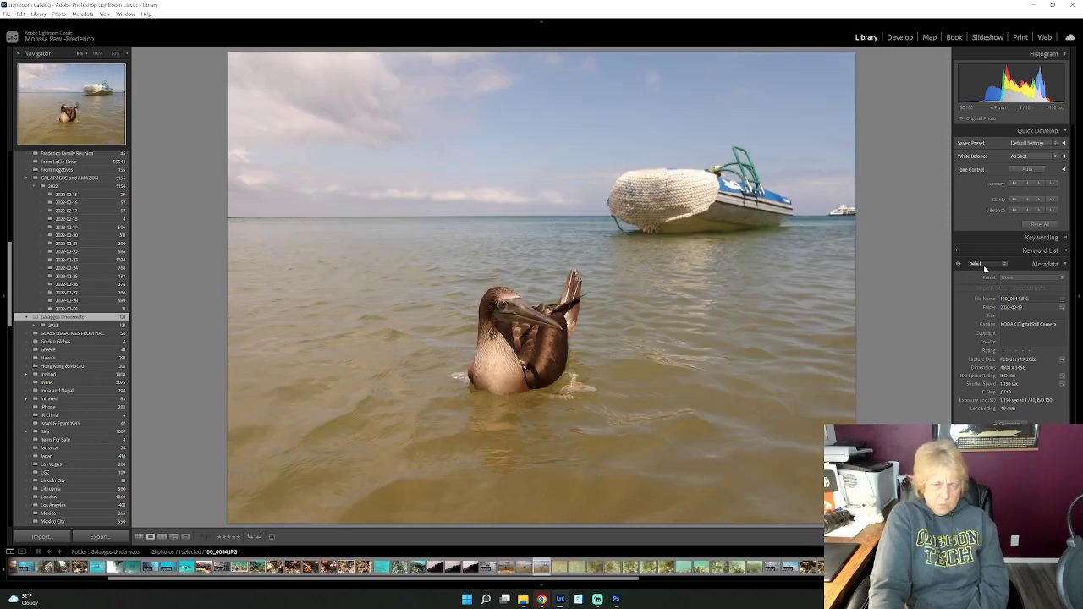
pyautogui.press('Left')
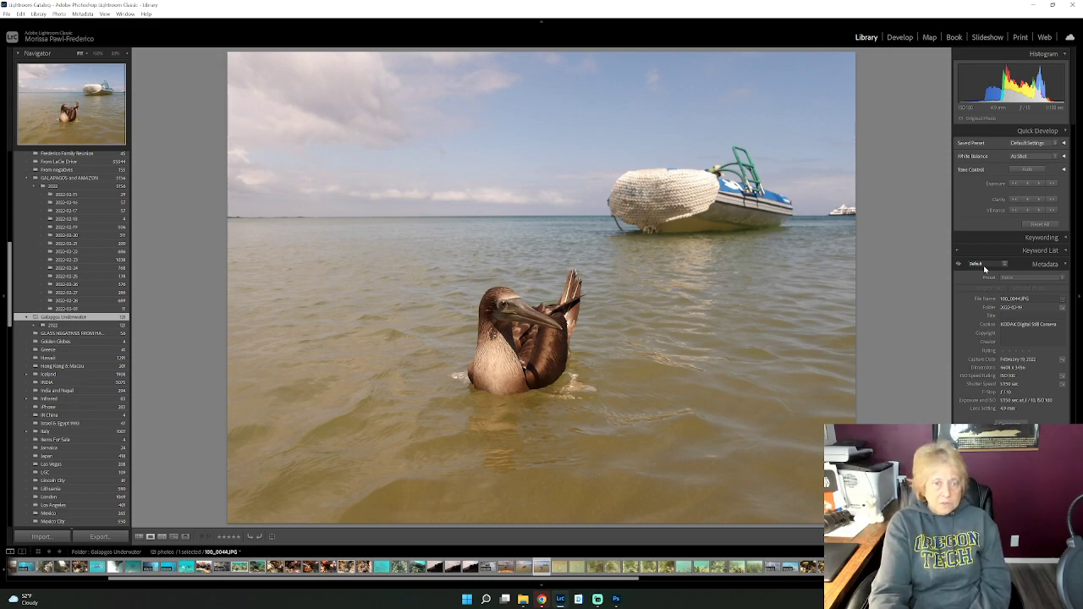
pyautogui.press('Right')
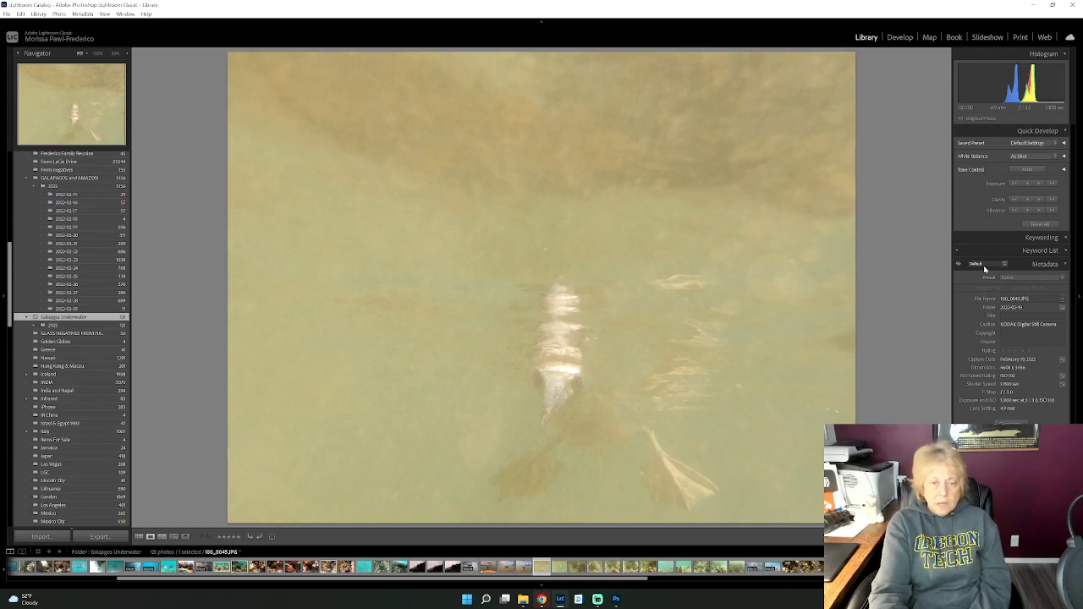
pyautogui.press('Left')
pyautogui.press('Right')
pyautogui.press('Right')
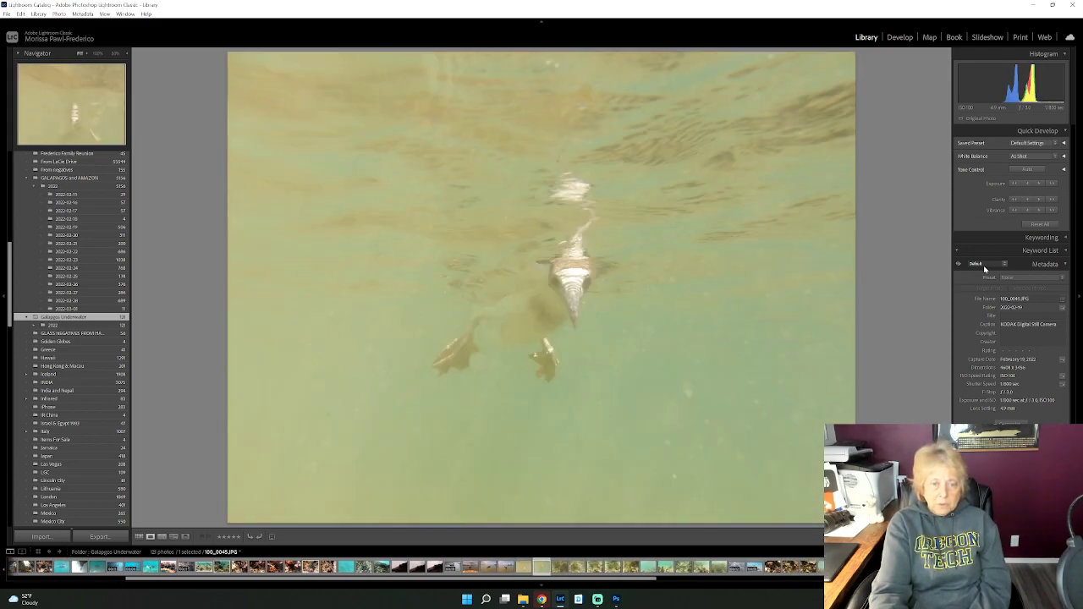
pyautogui.press('Right')
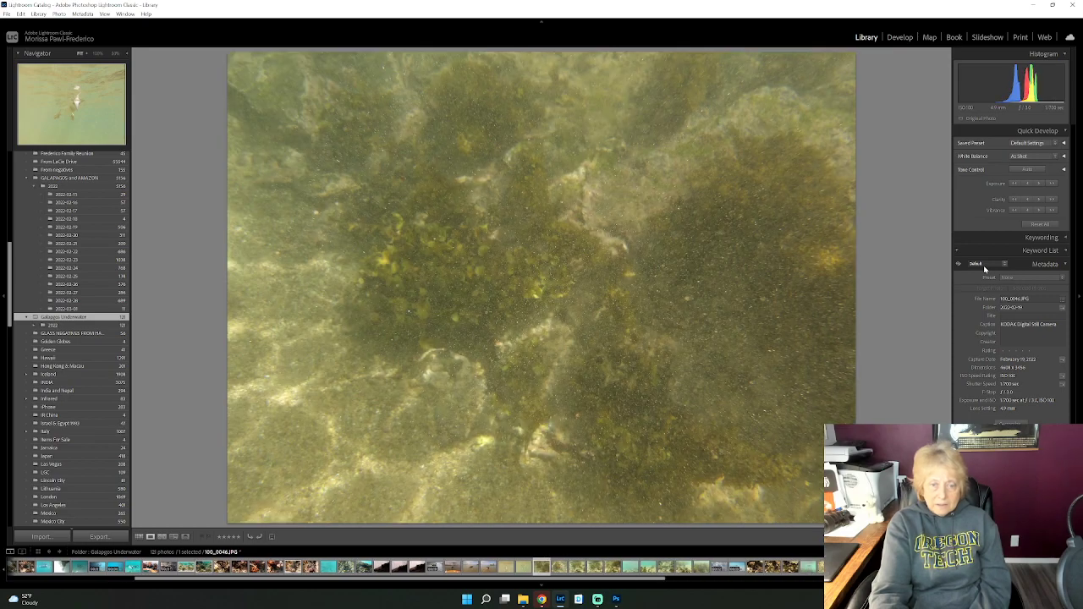
pyautogui.press('Left')
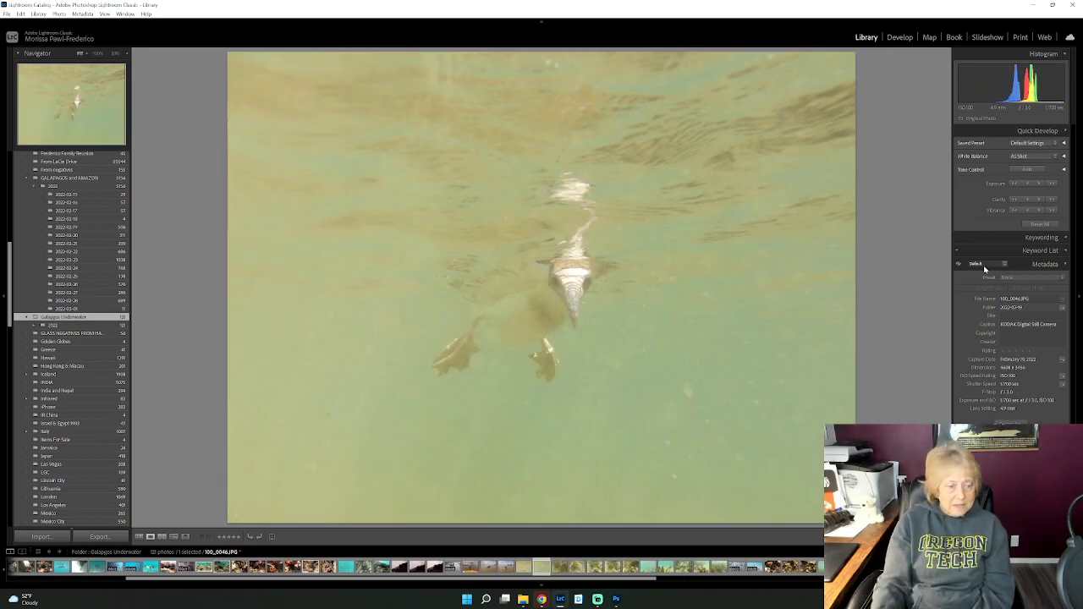
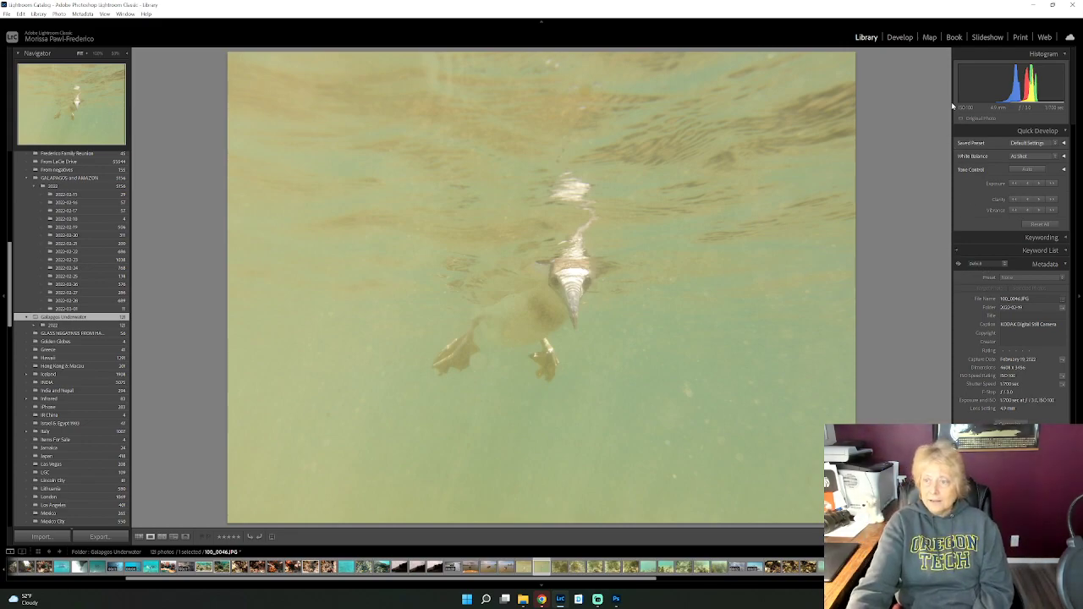
# Step: In Develop, crop the diving-bird photo tighter, trimming all edges and centring the bird, then apply the crop
pyautogui.click(900, 42)
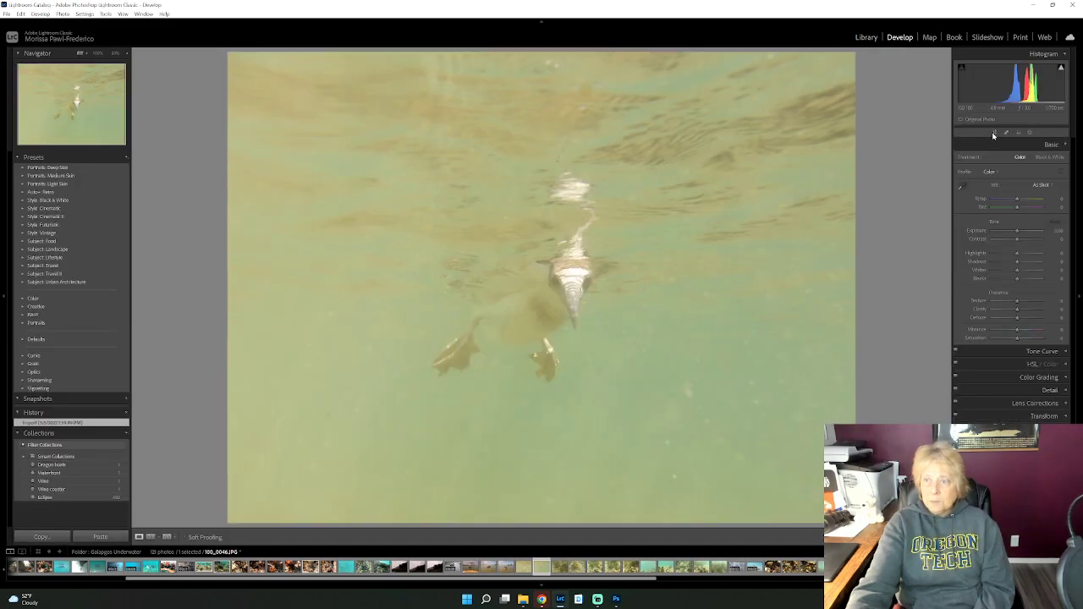
pyautogui.press('r')
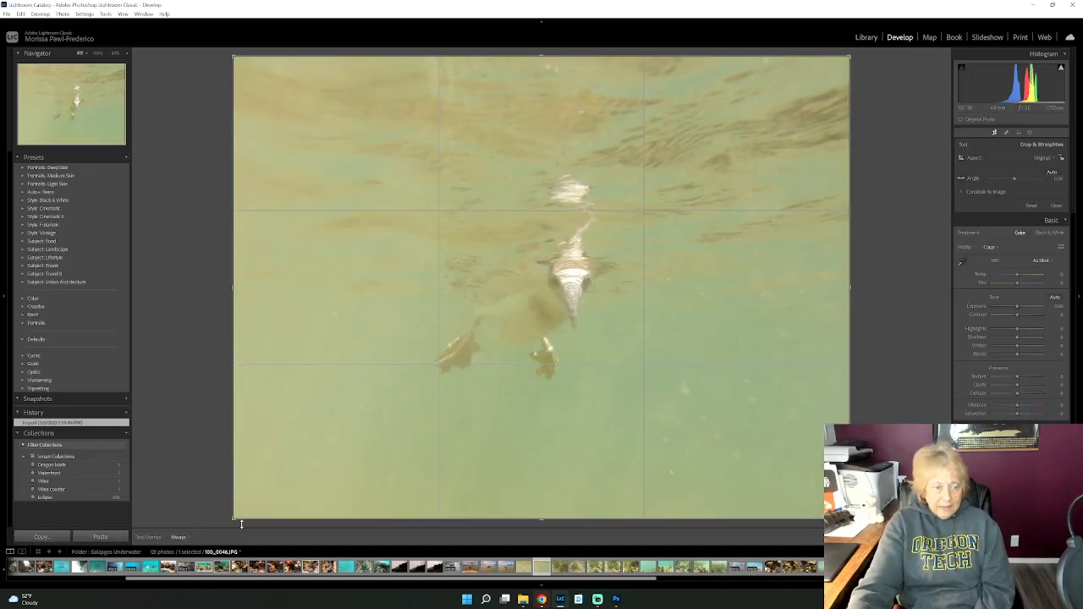
pyautogui.moveTo(234, 519); pyautogui.dragTo(334, 451)
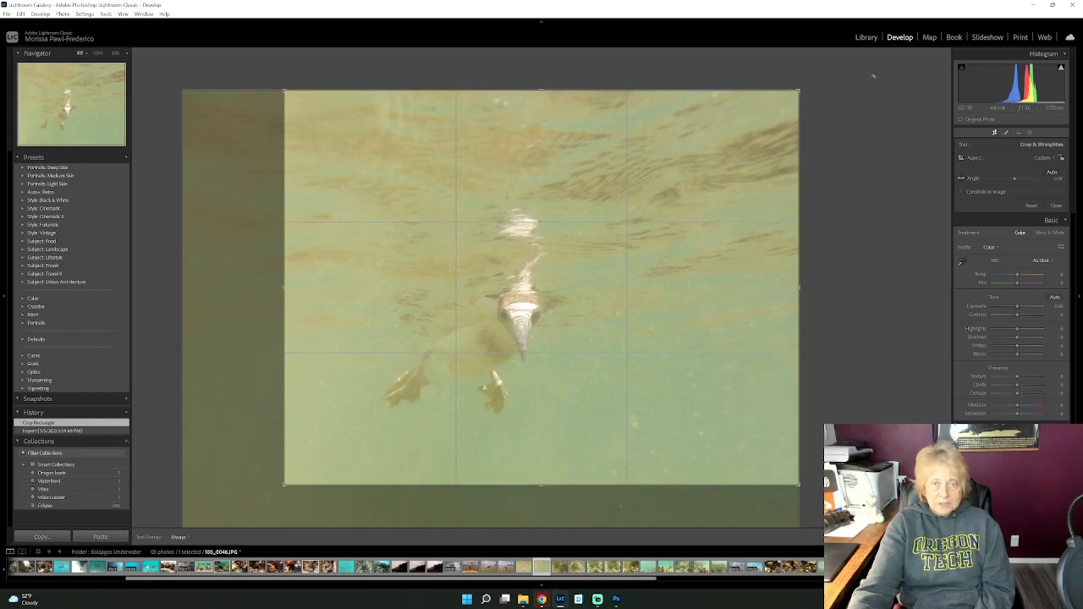
pyautogui.moveTo(804, 88); pyautogui.dragTo(768, 112)
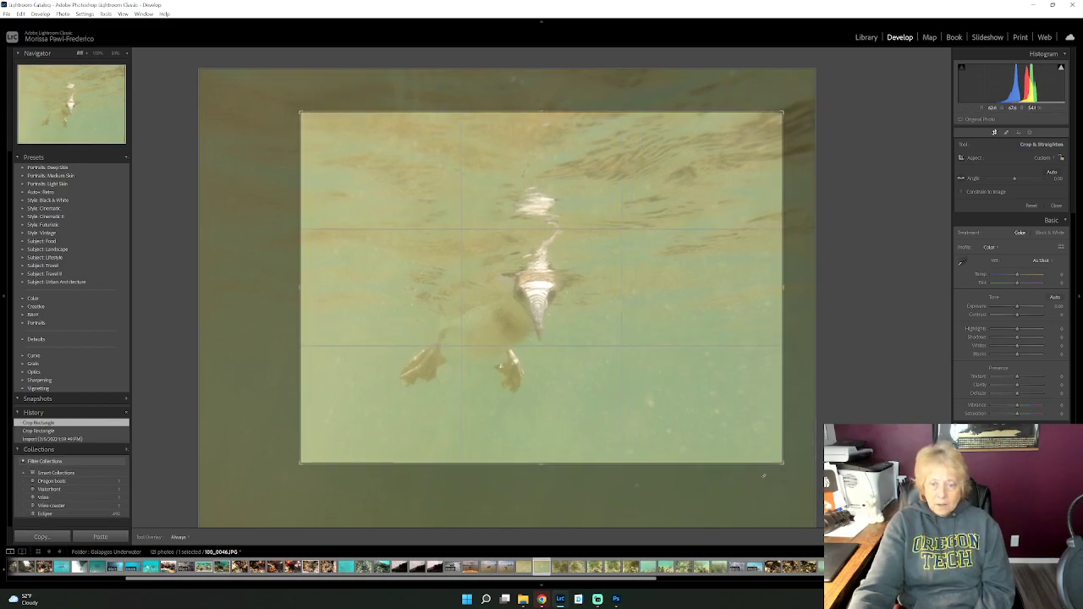
pyautogui.moveTo(783, 463); pyautogui.dragTo(755, 442)
pyautogui.moveTo(489, 245); pyautogui.dragTo(535, 263)
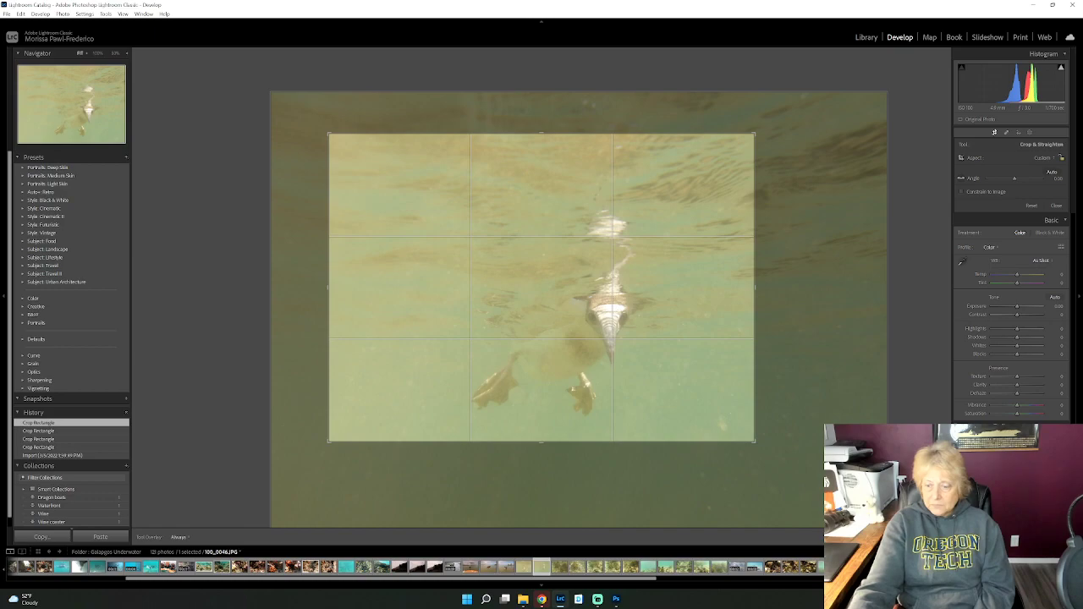
pyautogui.press('Return')
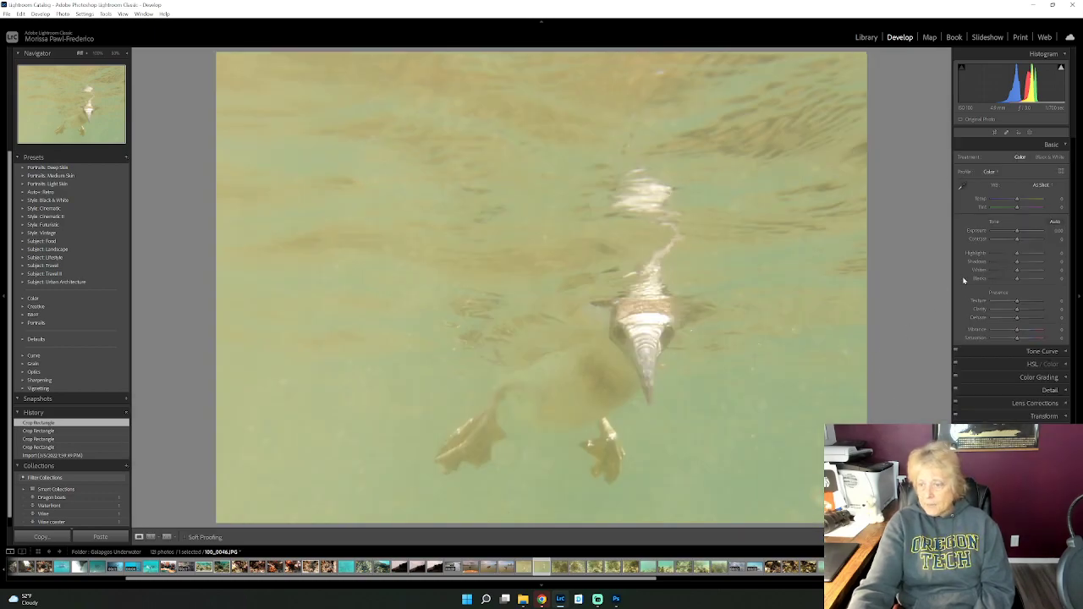
# Step: Set the bird photo's Blacks to about -37, Shadows to about +60 and Tint to +11
pyautogui.moveTo(1017, 280); pyautogui.dragTo(1007, 280)
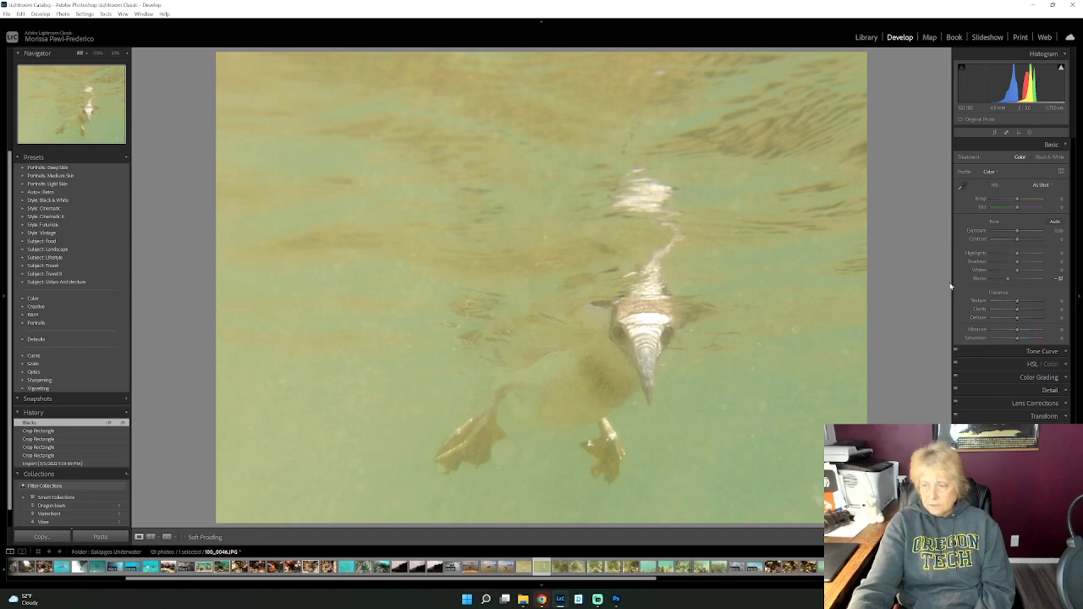
pyautogui.moveTo(1017, 264)
pyautogui.mouseDown()
pyautogui.moveTo(1038, 263)
pyautogui.moveTo(1002, 266)
pyautogui.moveTo(1032, 254)
pyautogui.moveTo(1006, 258)
pyautogui.moveTo(1015, 253)
pyautogui.mouseUp()
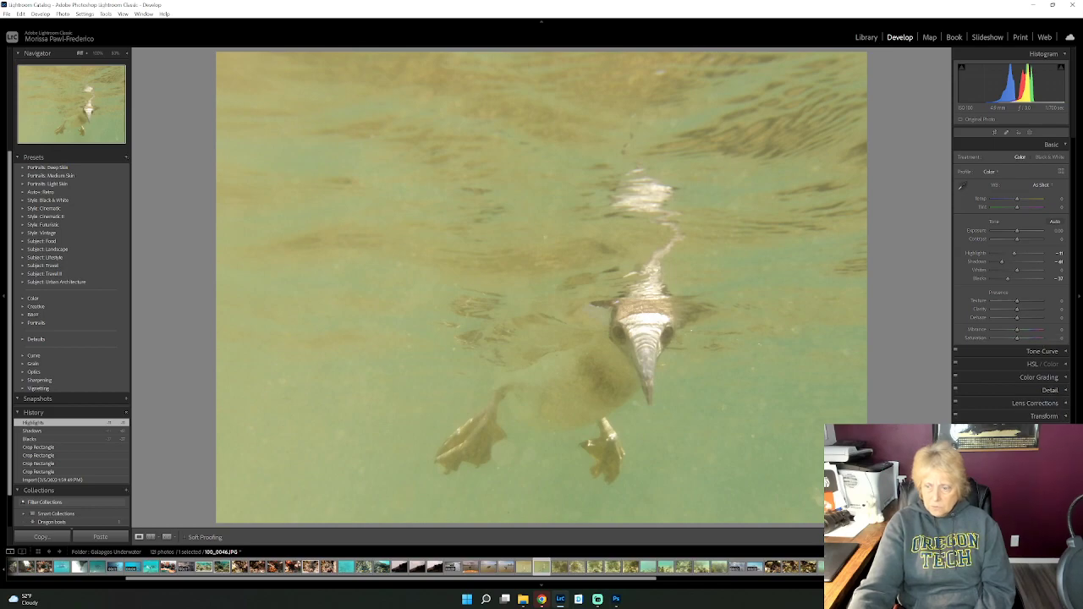
pyautogui.click(1055, 378)
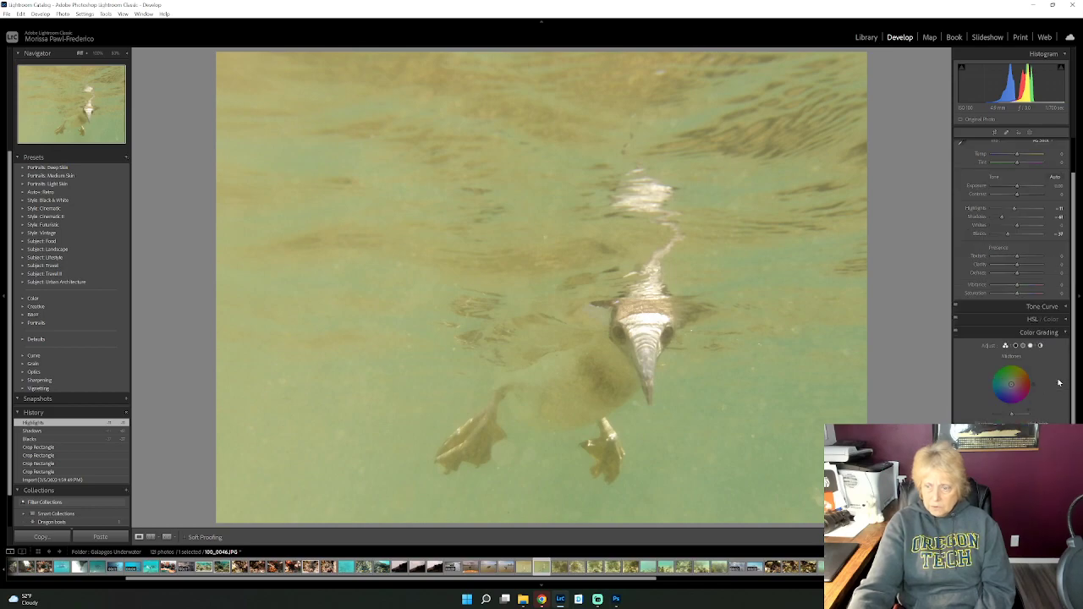
pyautogui.click(1064, 332)
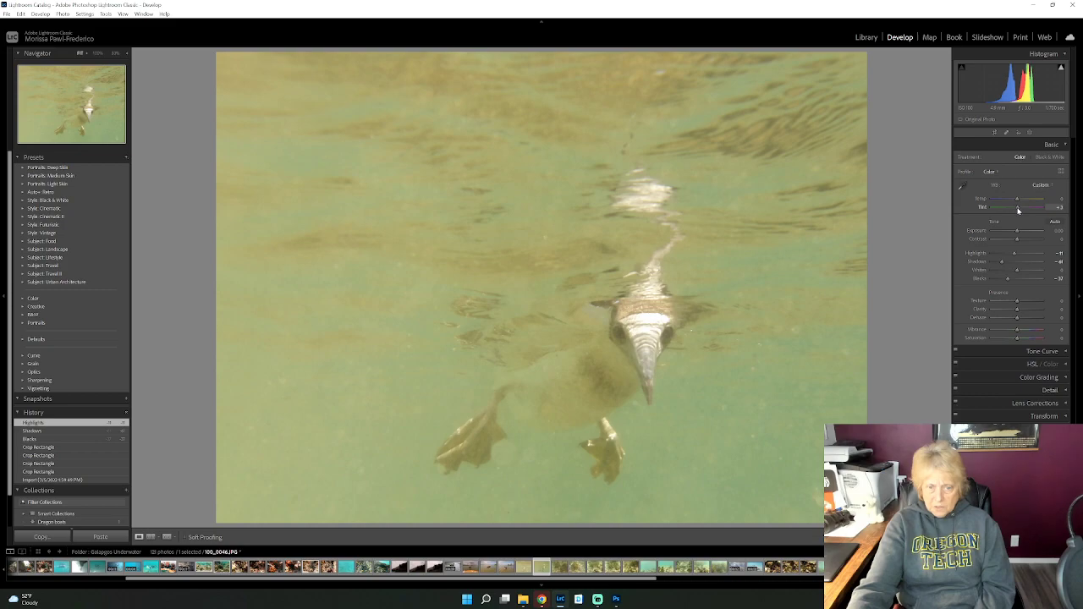
pyautogui.moveTo(1018, 210)
pyautogui.mouseDown()
pyautogui.moveTo(1028, 209)
pyautogui.moveTo(1016, 201)
pyautogui.mouseUp()
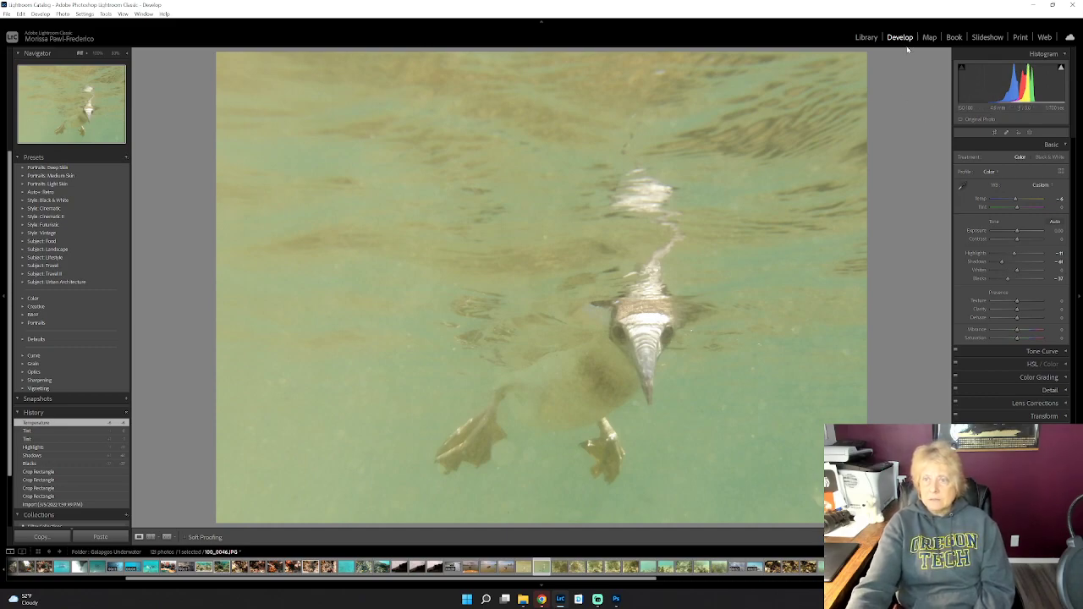
# Step: Return to the Library grid and open the diving-bird photo full size in Loupe view
pyautogui.click(865, 37)
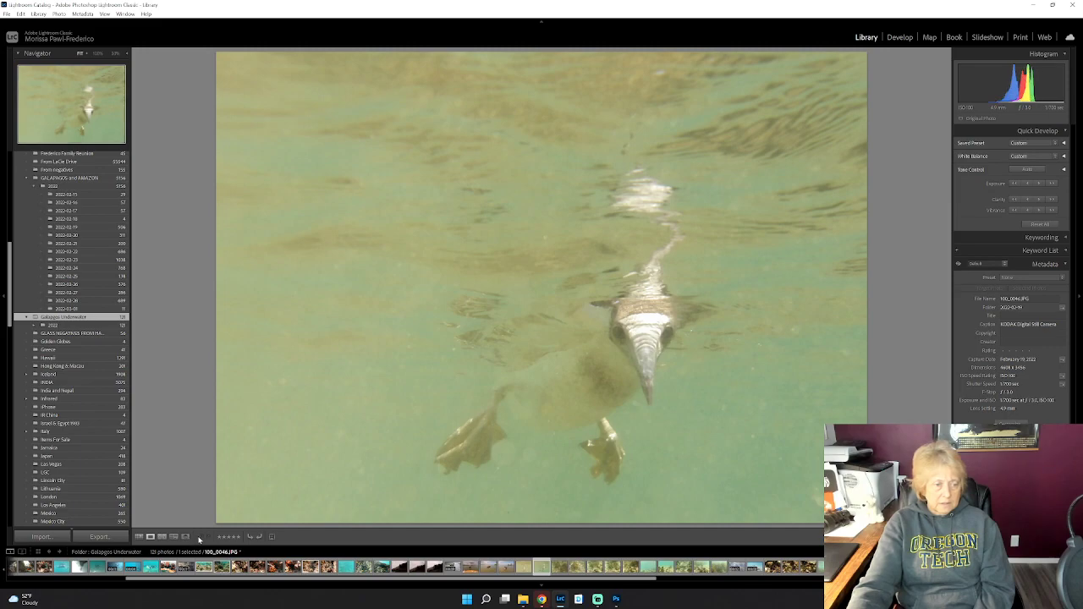
pyautogui.click(138, 538)
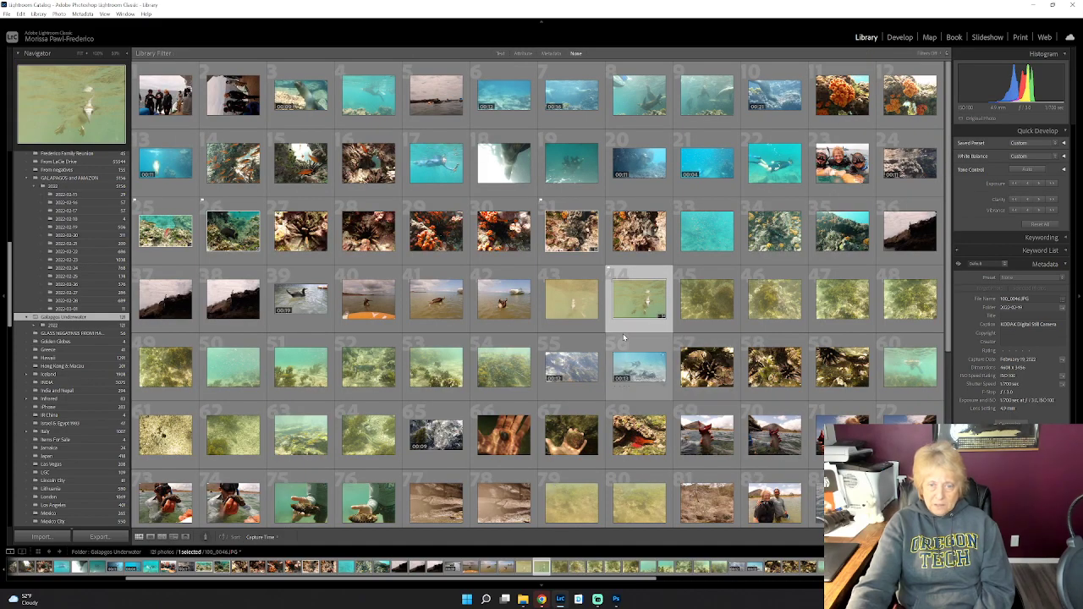
pyautogui.doubleClick(627, 318)
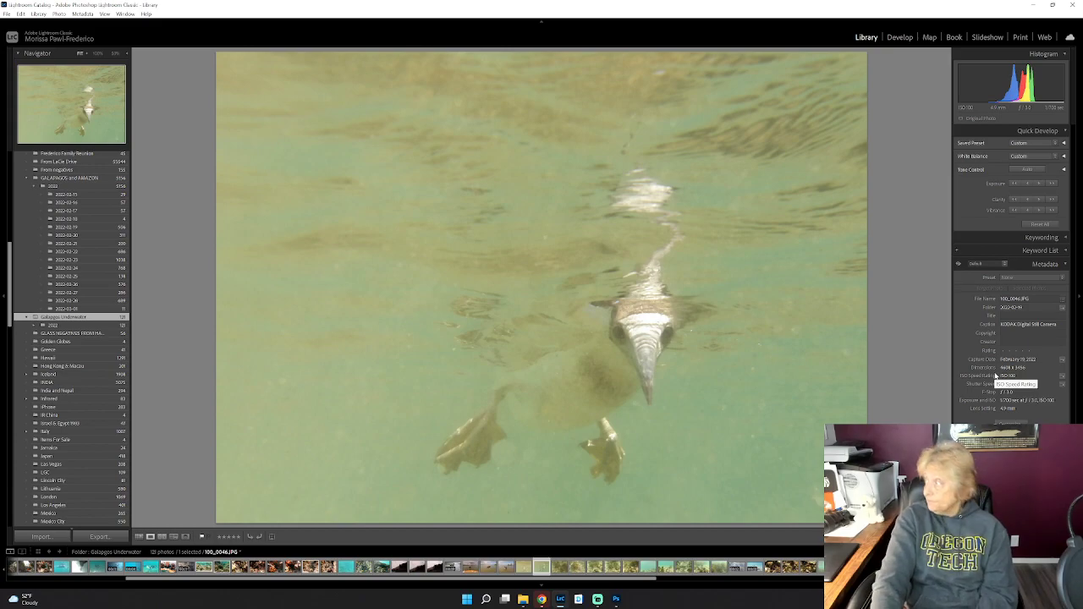
# Step: Step forward through the following shots and settle on fish photo 100_0059
pyautogui.press('Right')
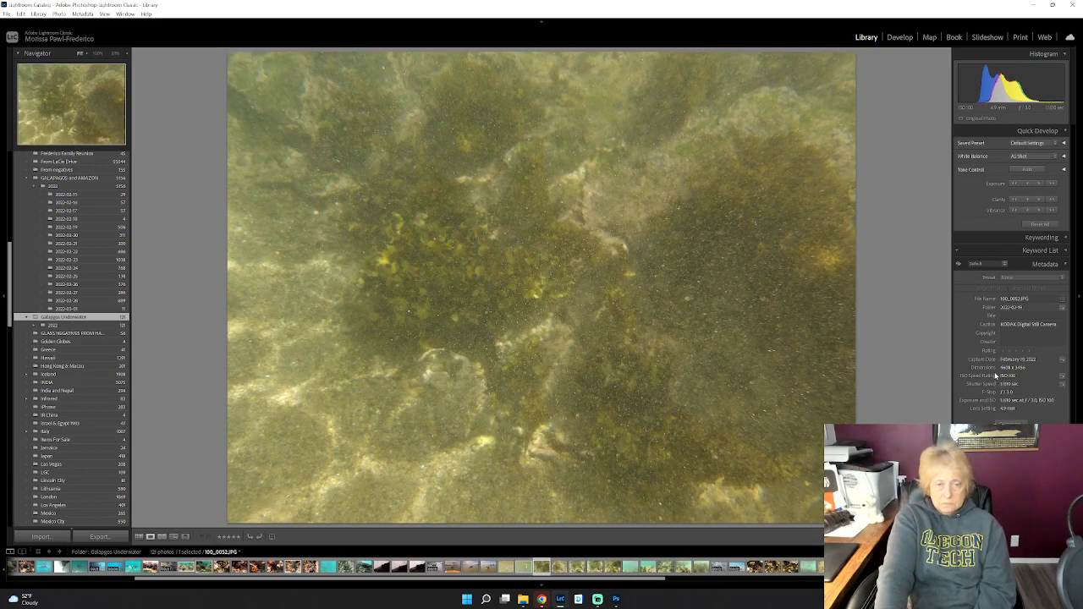
pyautogui.press('Right')
pyautogui.press('Right')
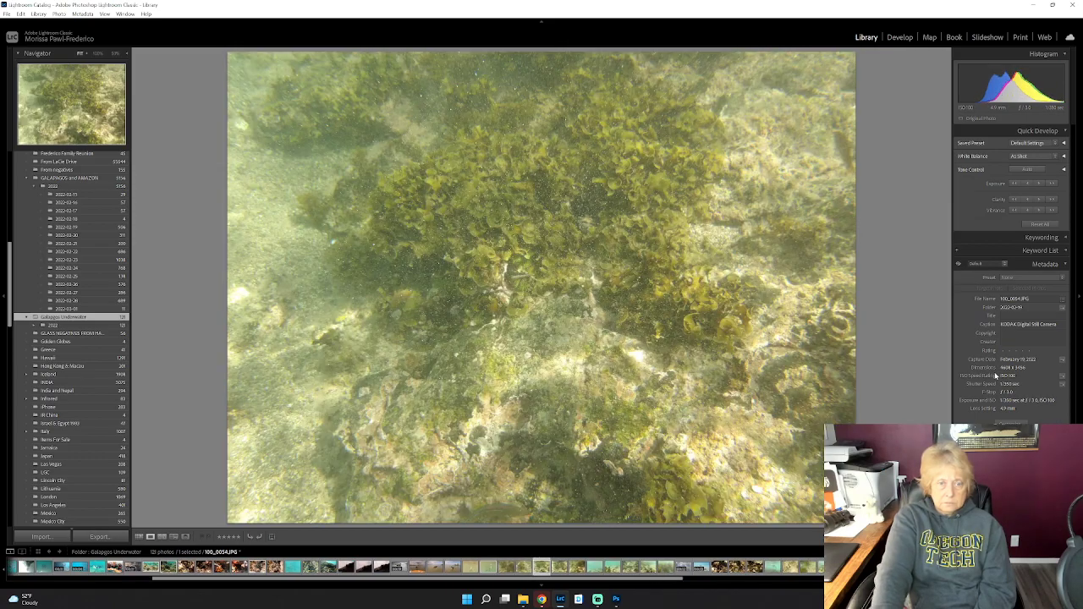
pyautogui.press('Right')
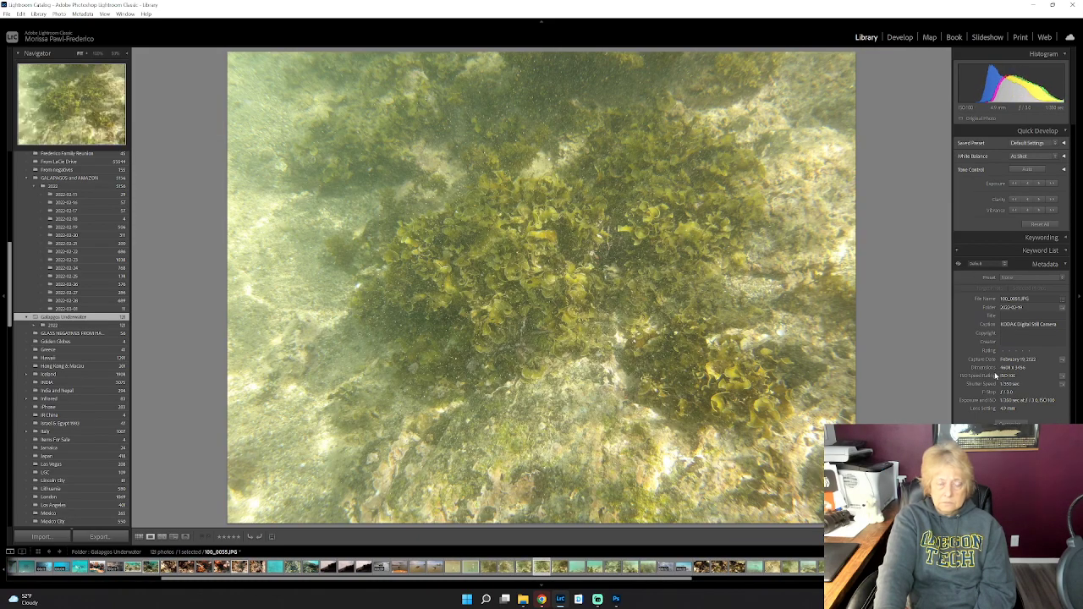
pyautogui.press('Right')
pyautogui.press('Right')
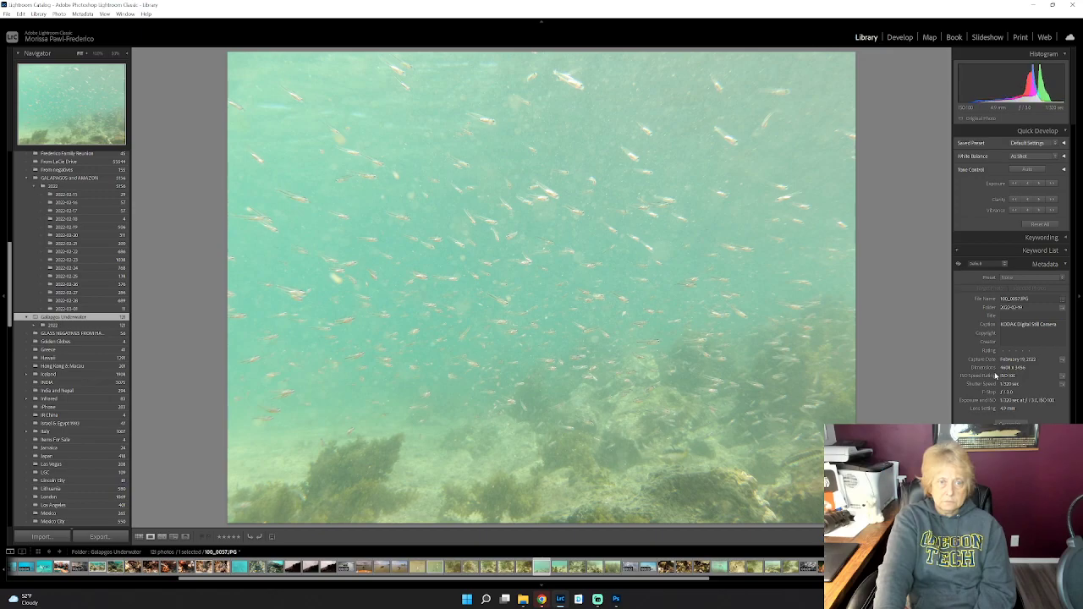
pyautogui.press('Right')
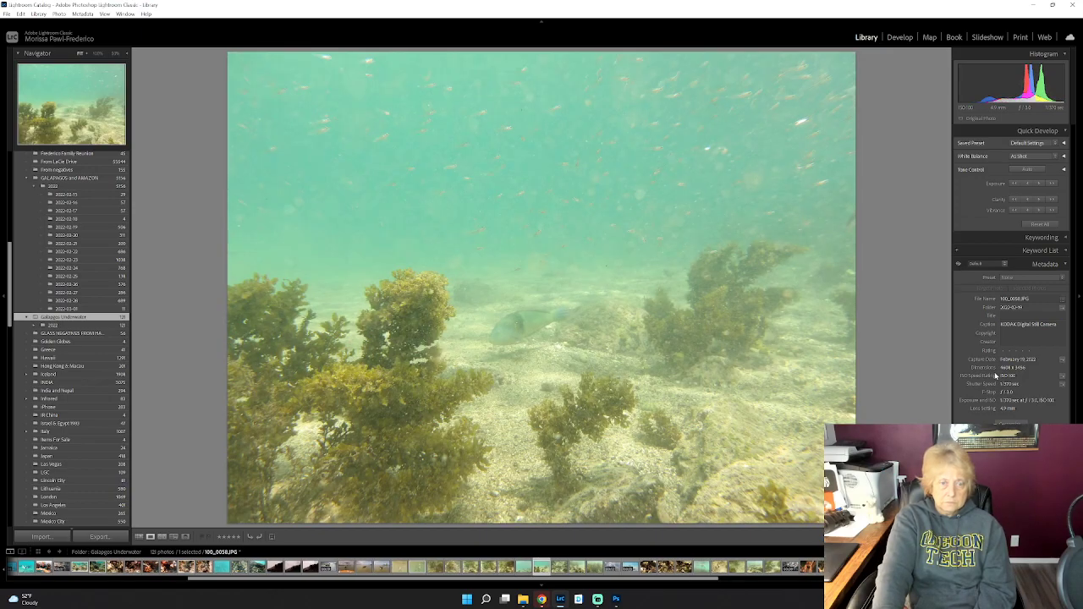
pyautogui.press('Right')
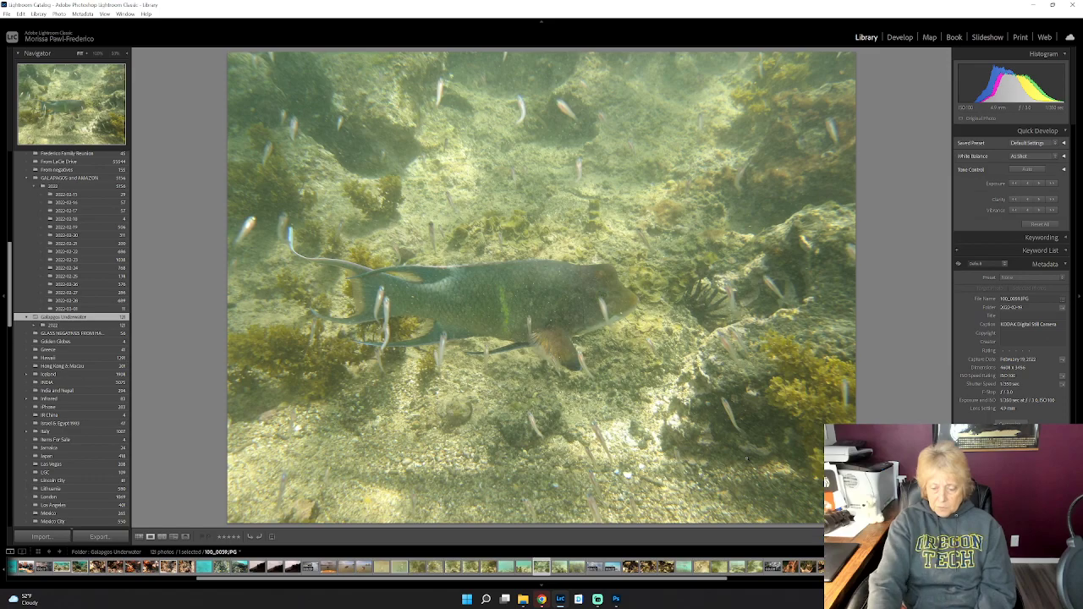
pyautogui.press('Right')
pyautogui.press('Left')
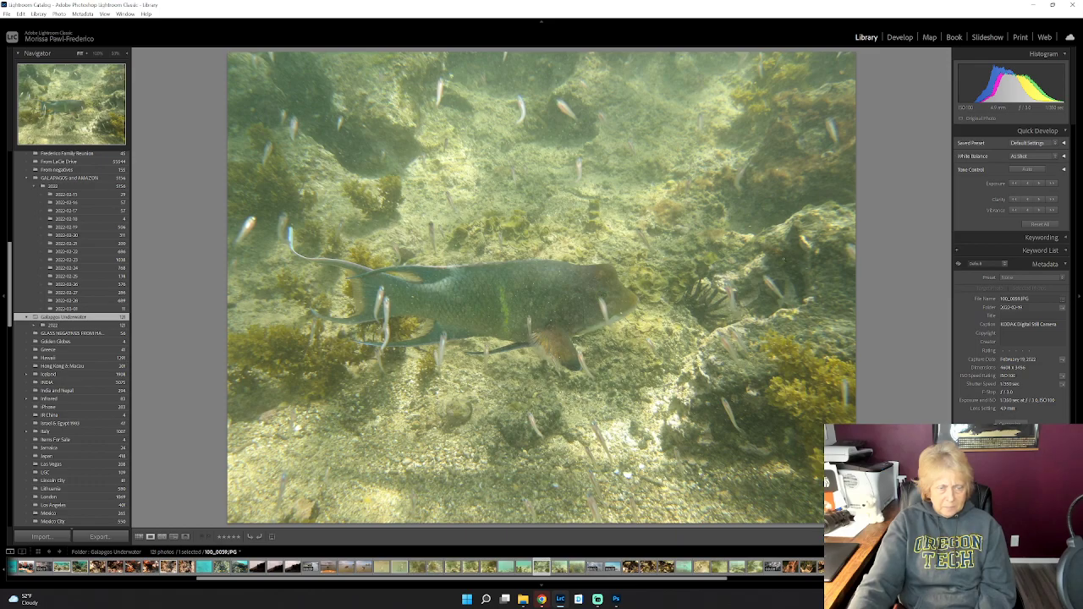
# Step: Give fish photo 100_0059 a Dehaze of +31 in Develop, then load bird photo 100_0046
pyautogui.click(899, 37)
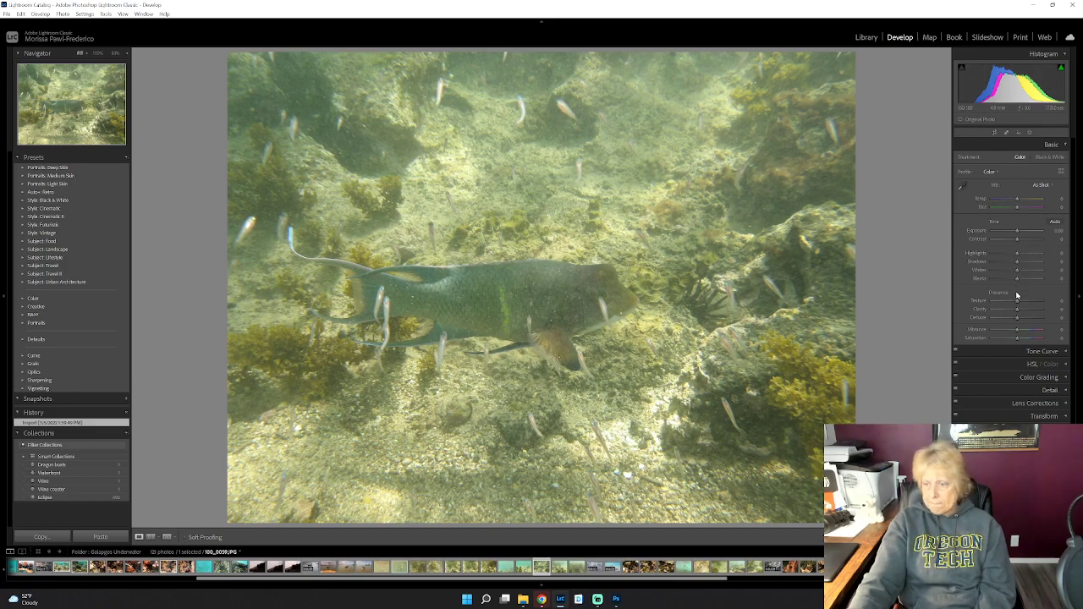
pyautogui.moveTo(1017, 322); pyautogui.dragTo(1028, 322)
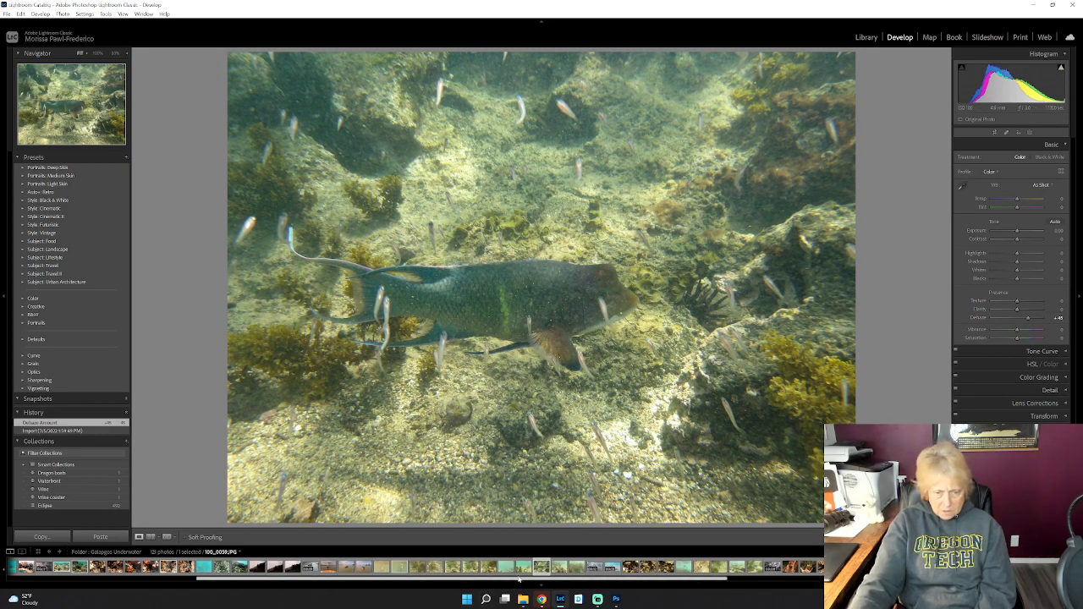
pyautogui.click(400, 568)
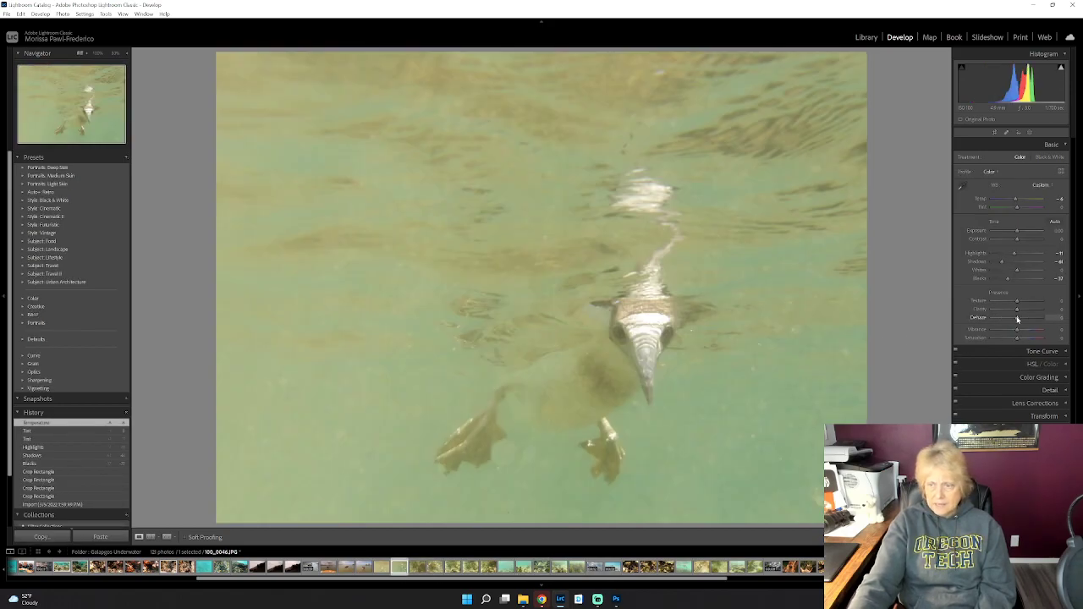
# Step: Give the bird photo Dehaze +31, a warmer temperature and Shadows near -6, then load fish photo 100_0059
pyautogui.moveTo(1017, 316); pyautogui.dragTo(1026, 317)
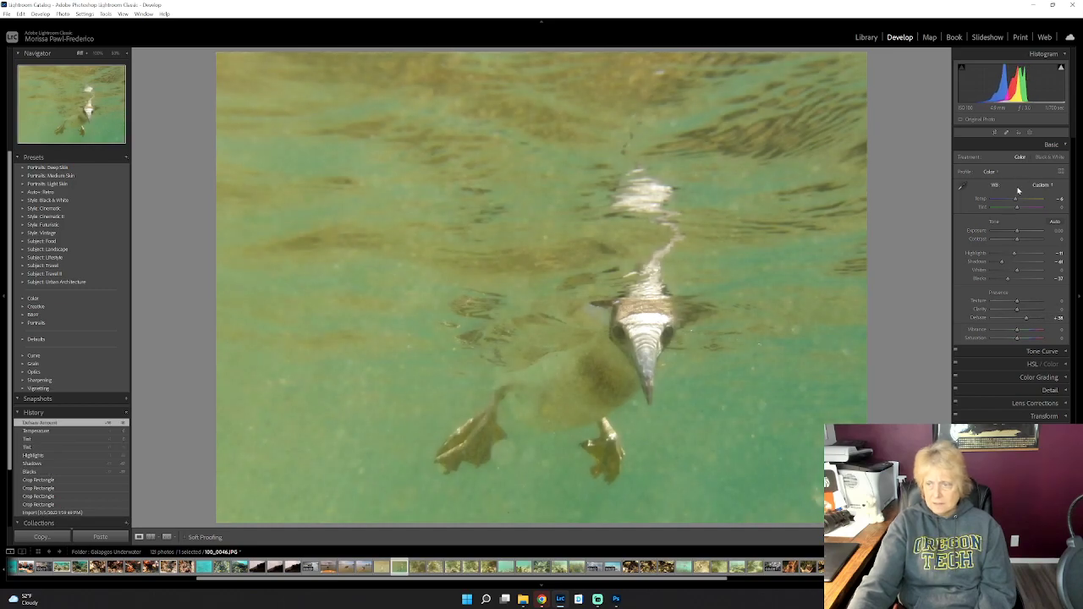
pyautogui.moveTo(1016, 199); pyautogui.dragTo(1018, 199)
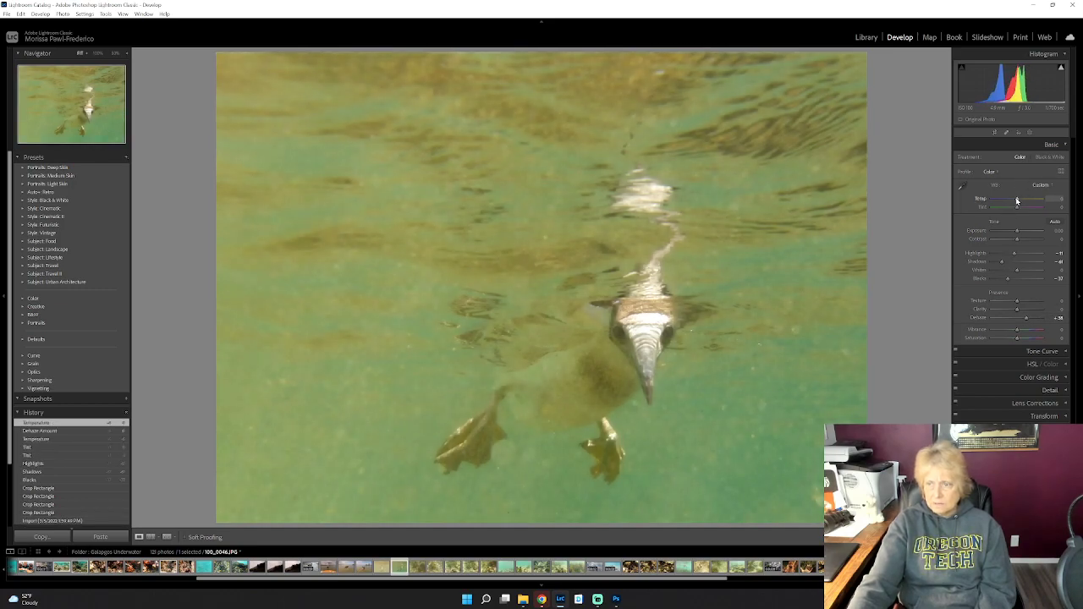
pyautogui.moveTo(1006, 264); pyautogui.dragTo(1011, 263)
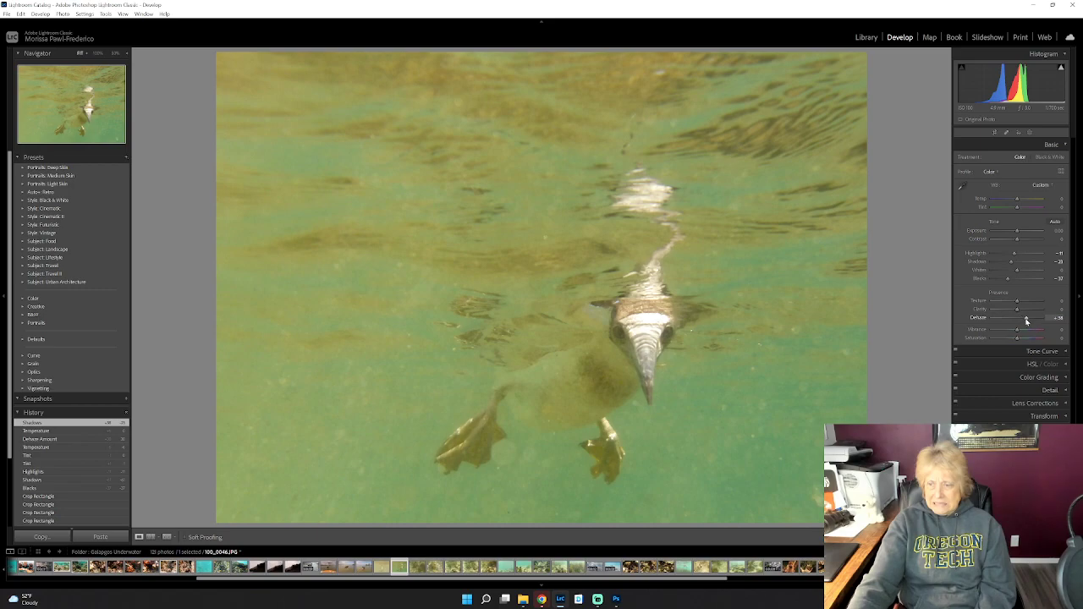
pyautogui.moveTo(1026, 320); pyautogui.dragTo(1020, 320)
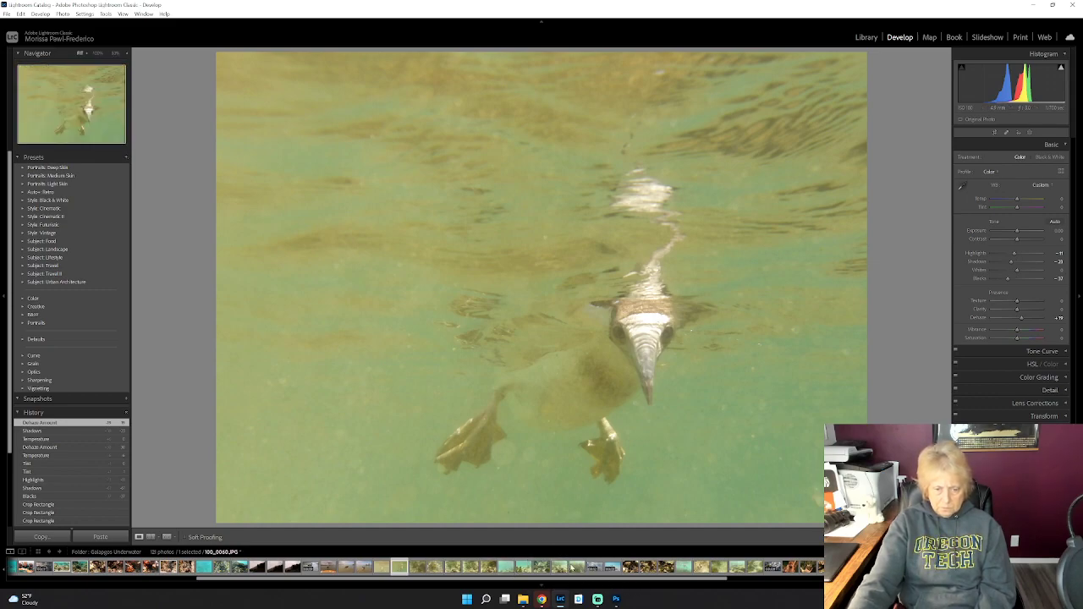
pyautogui.click(543, 567)
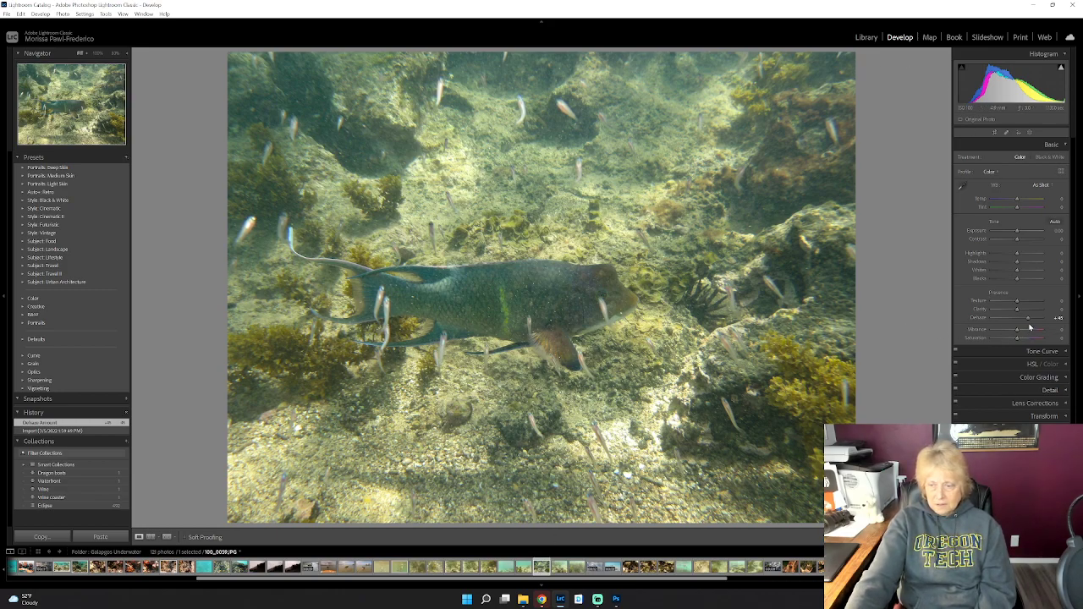
# Step: Raise fish photo 100_0059's Dehaze to +50, Shadows to +27, and lower Highlights to -34
pyautogui.moveTo(1029, 320); pyautogui.dragTo(1030, 320)
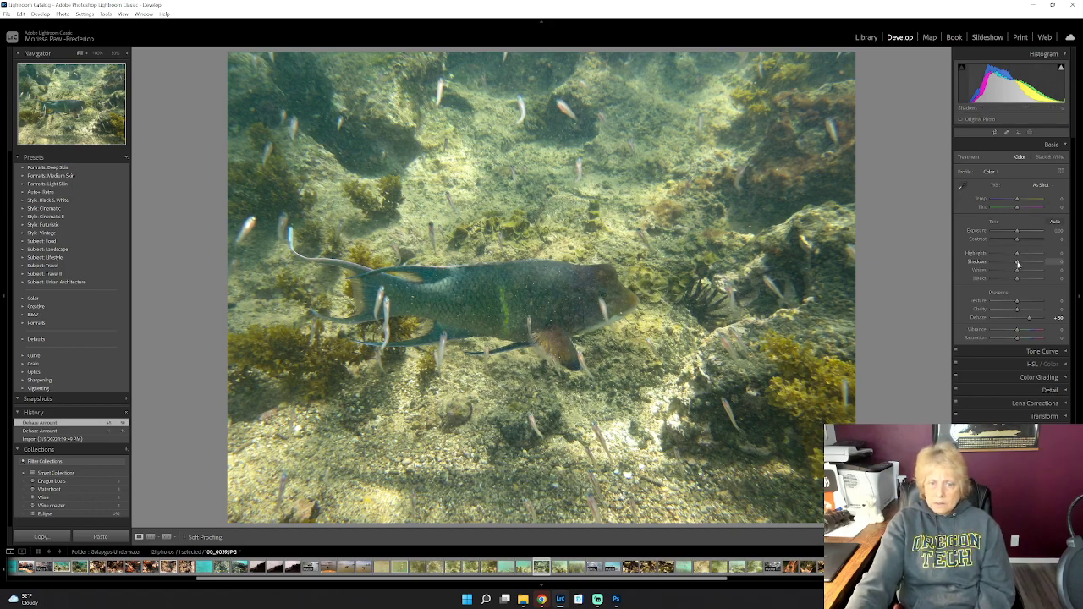
pyautogui.moveTo(1018, 265); pyautogui.dragTo(1027, 265)
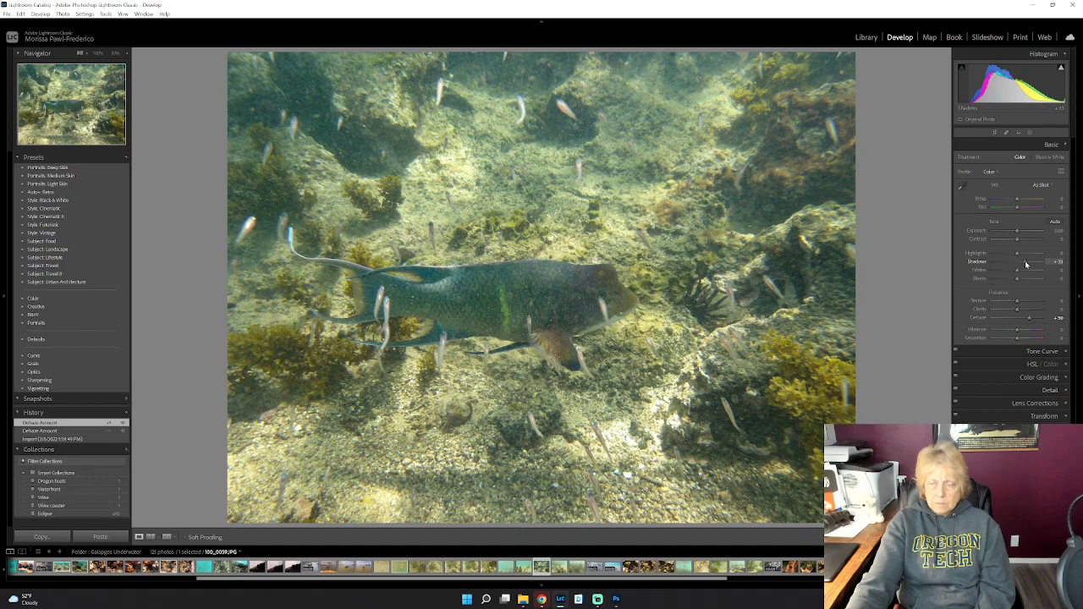
pyautogui.moveTo(1024, 265); pyautogui.dragTo(1006, 253)
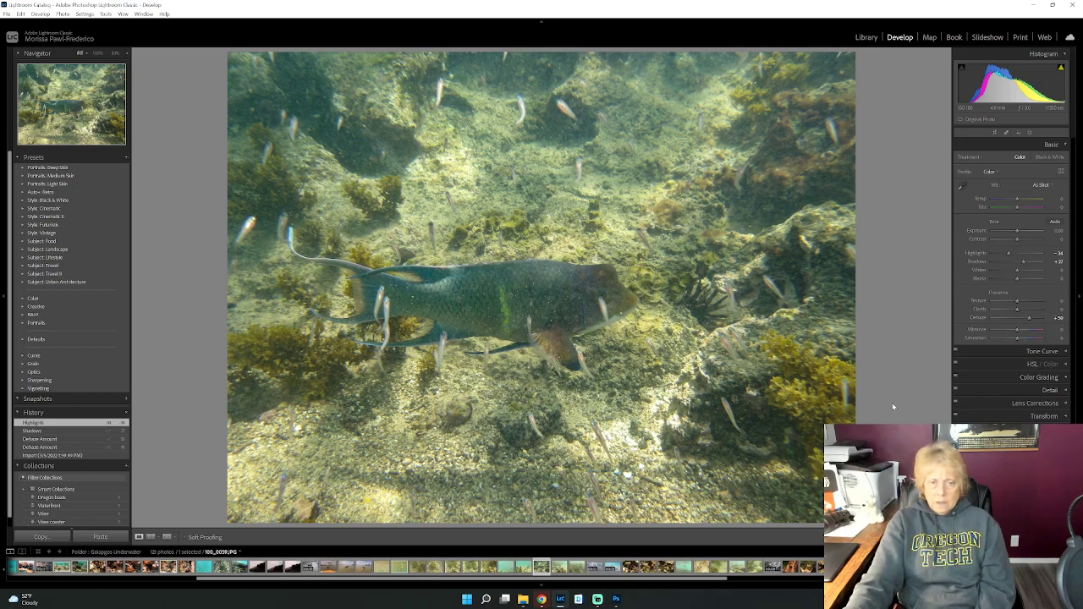
# Step: Back in the Library, step past the ray and fish clips and urchin photos to snorkeler shot 100_0067.JPG
pyautogui.click(865, 37)
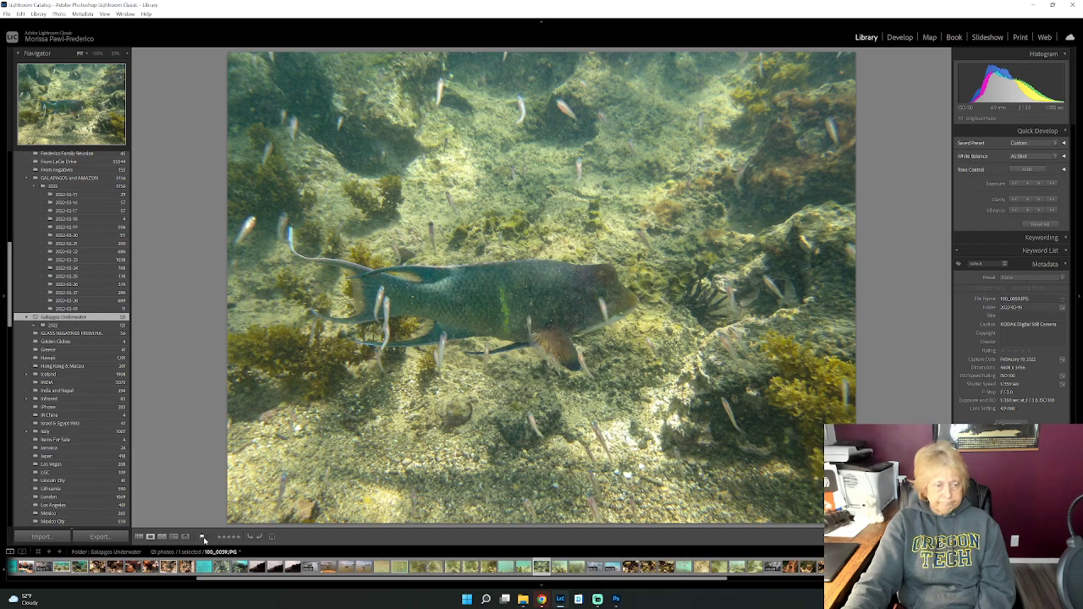
pyautogui.press('Right')
pyautogui.press('Right')
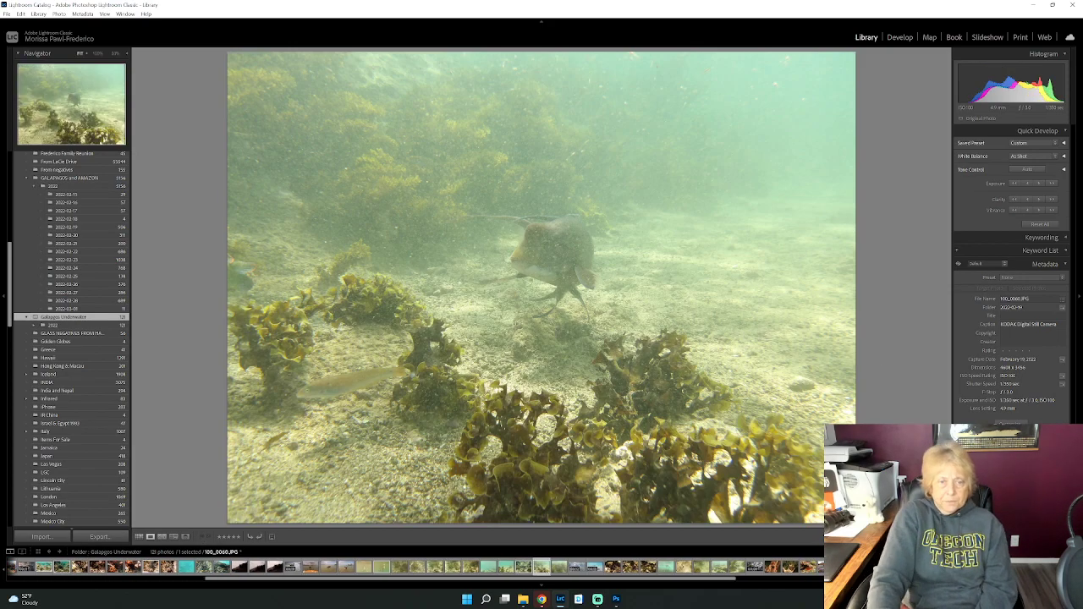
pyautogui.press('Right')
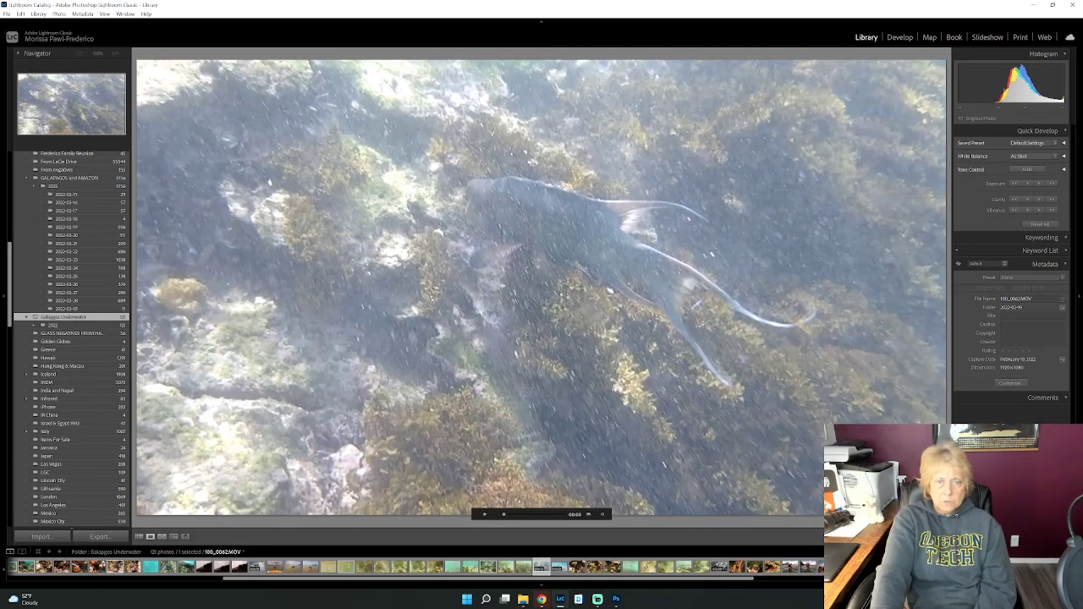
pyautogui.press('Left')
pyautogui.press('Right')
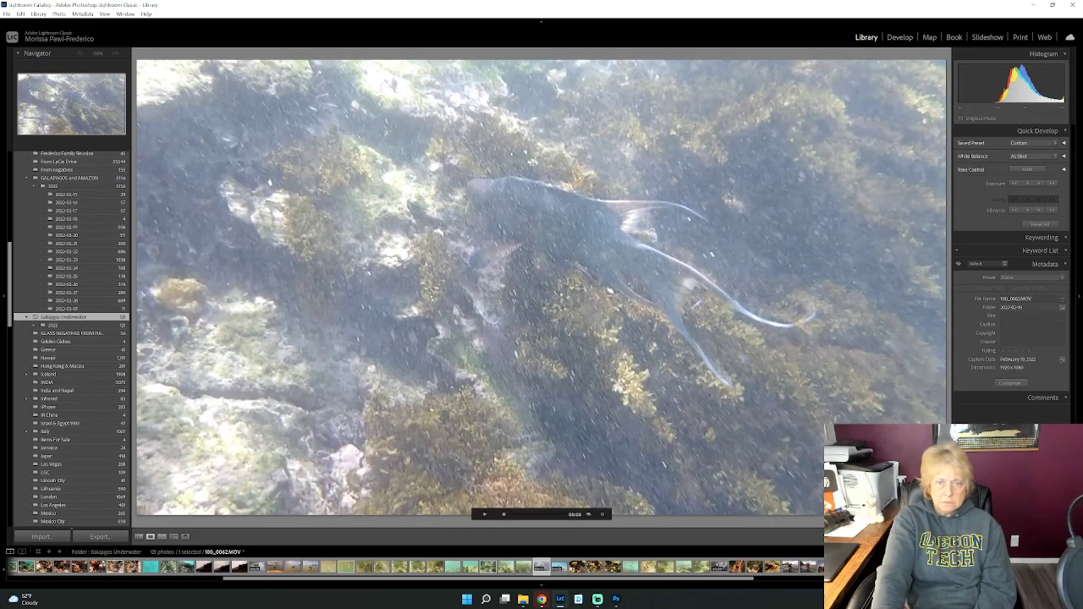
pyautogui.press('Right')
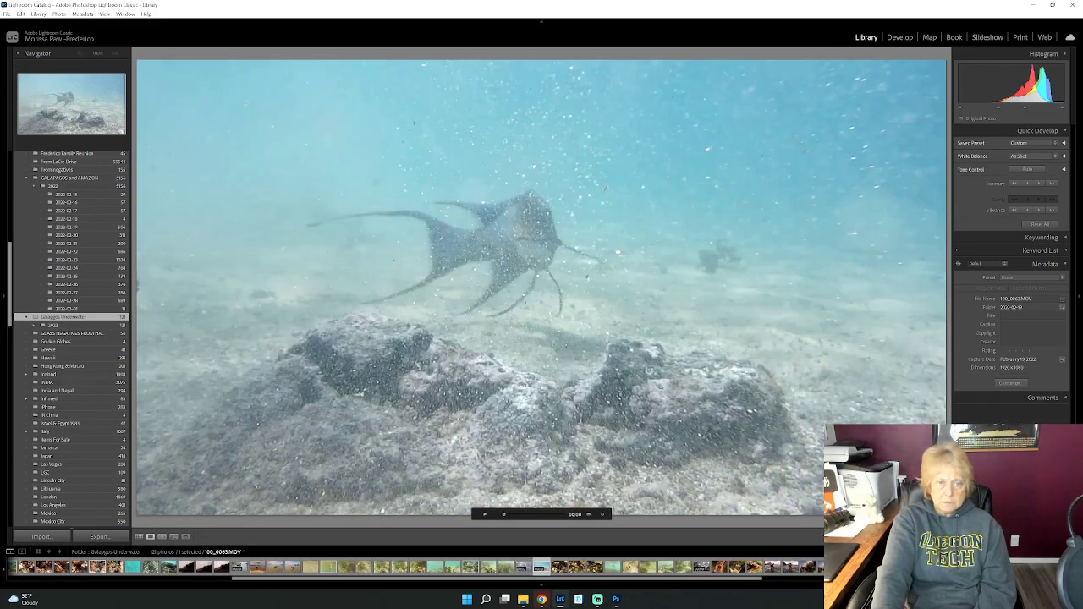
pyautogui.press('Right')
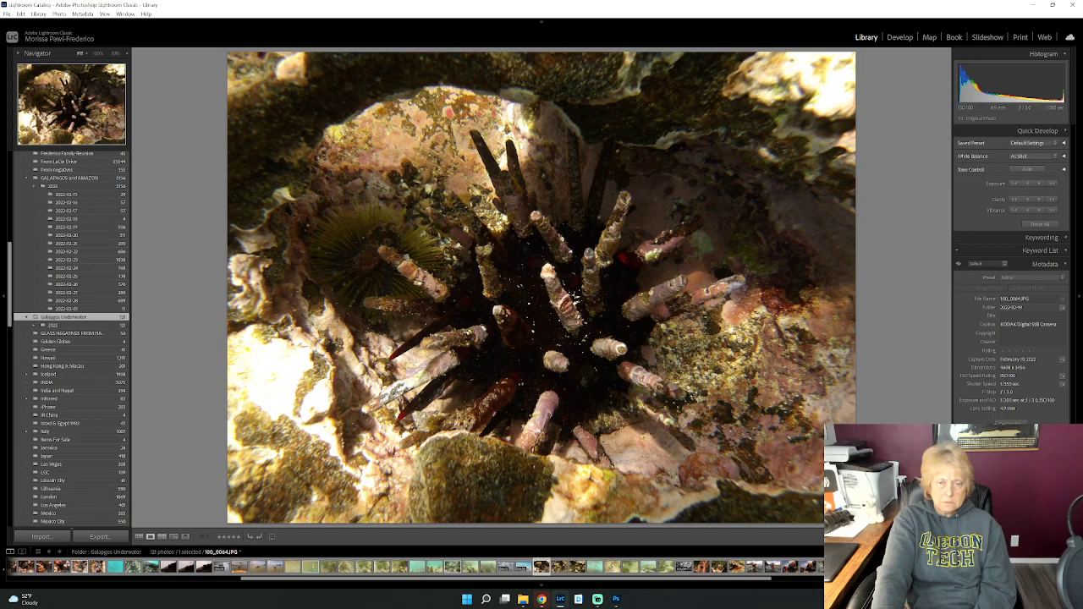
pyautogui.press('Right')
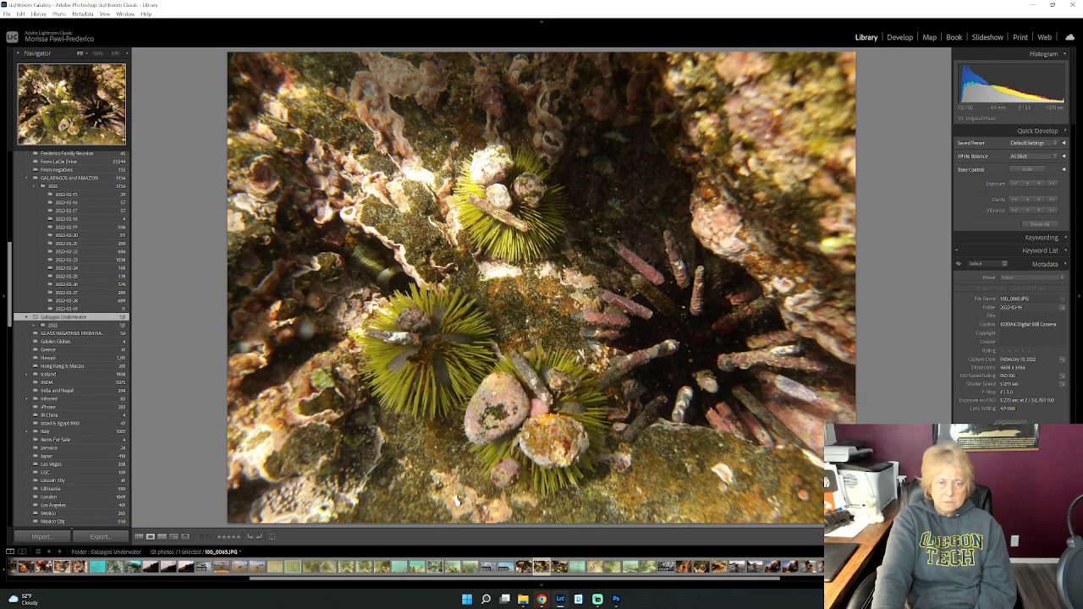
pyautogui.press('Right')
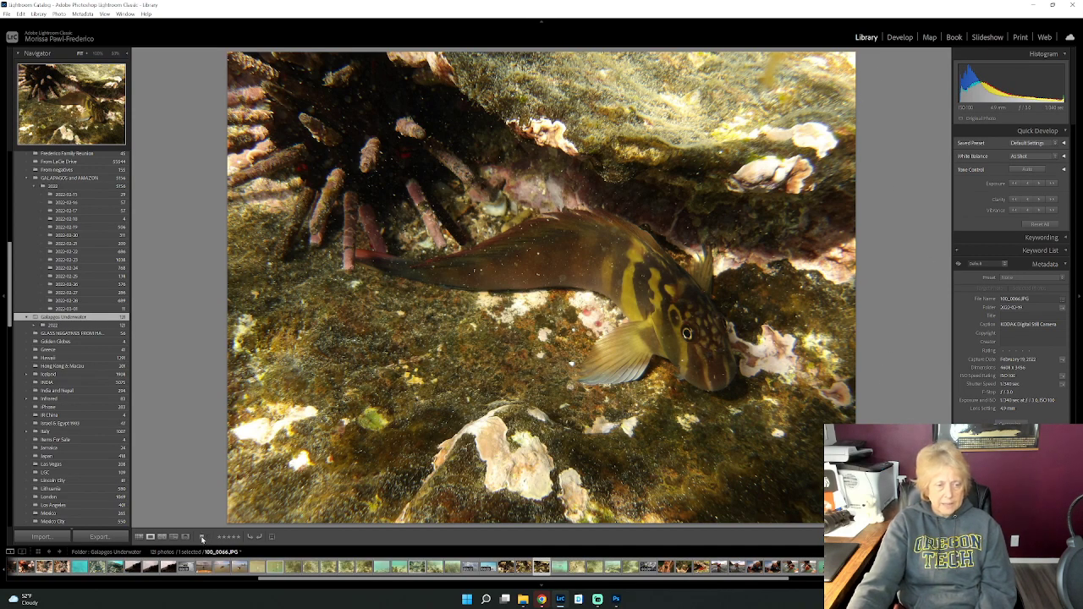
pyautogui.press('Right')
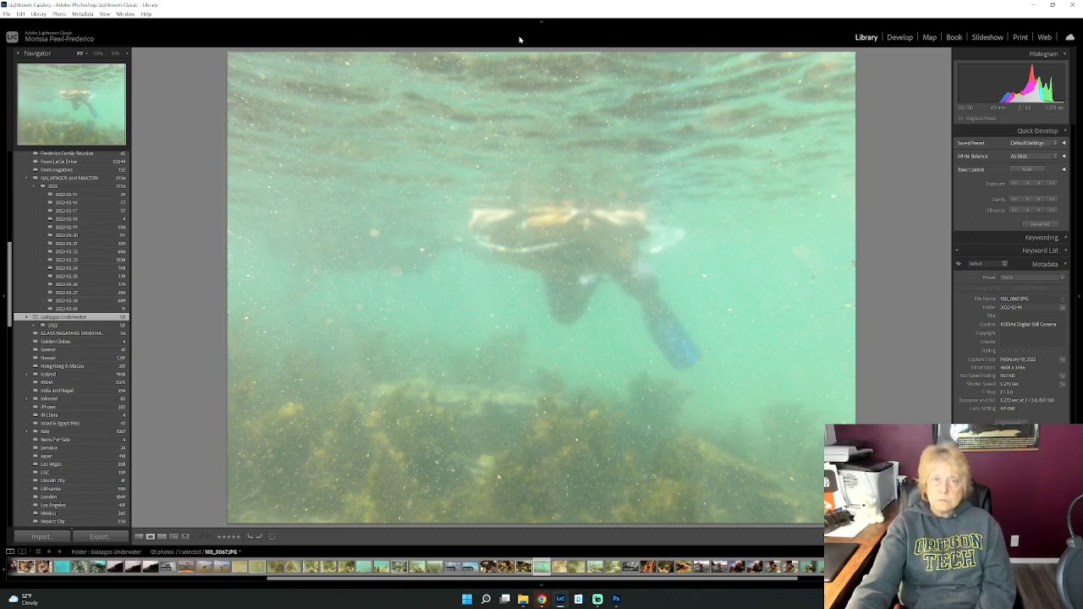
# Step: Toggle the header panel, pass through Develop, and return to a Library thumbnail grid of Galapagos Underwater
pyautogui.click(541, 23)
pyautogui.click(541, 24)
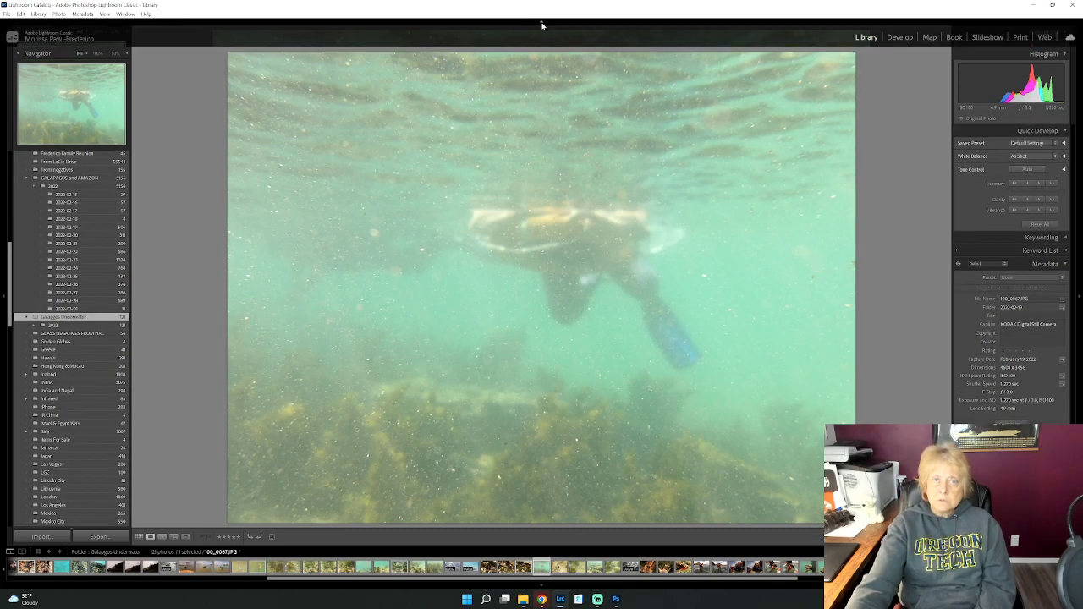
pyautogui.click(899, 37)
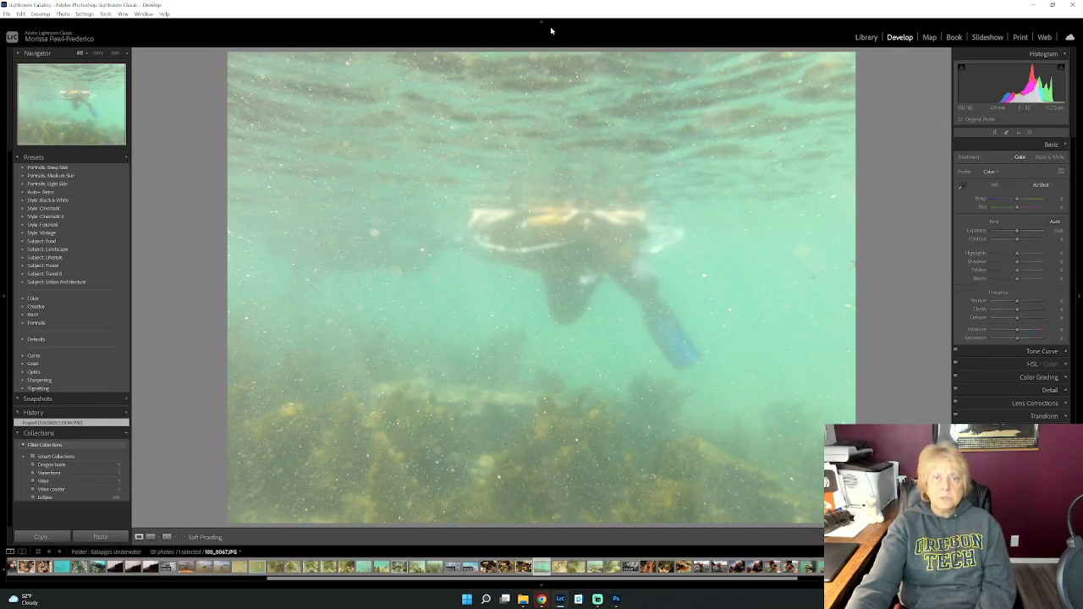
pyautogui.click(542, 23)
pyautogui.click(542, 21)
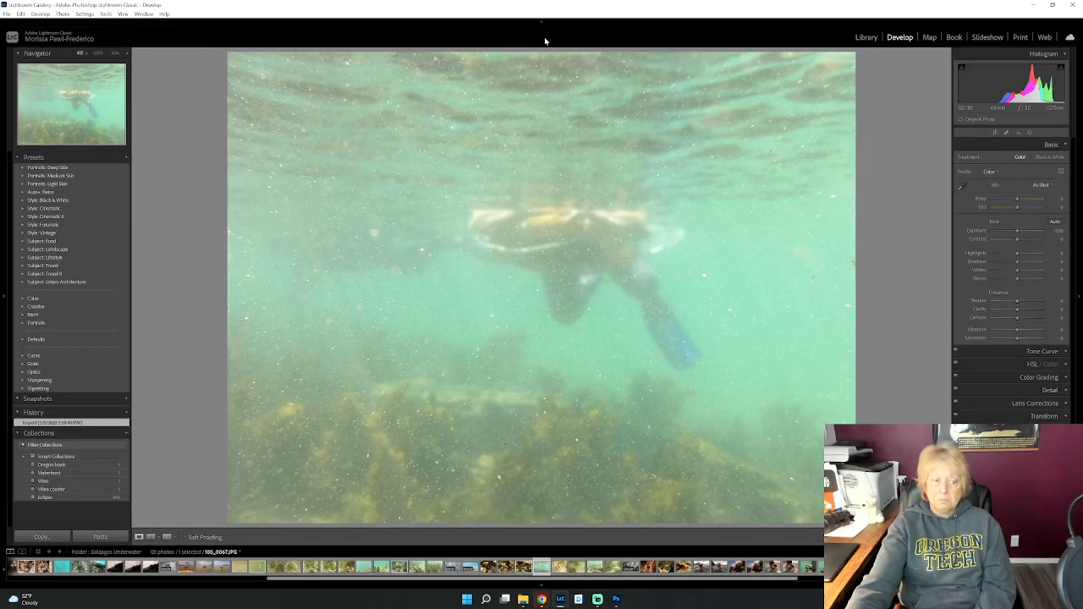
pyautogui.click(866, 37)
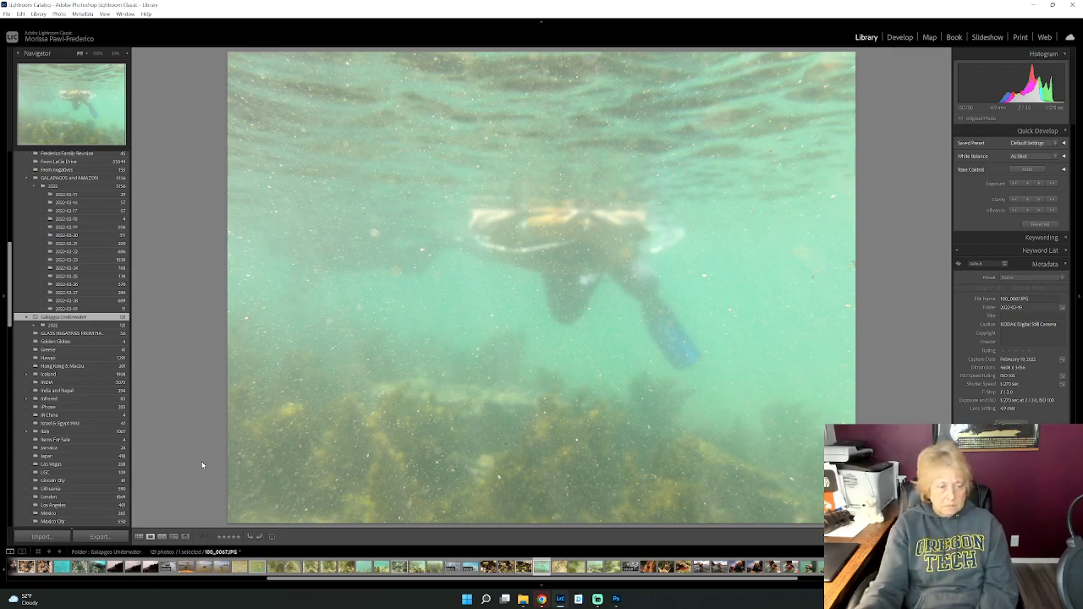
pyautogui.click(139, 536)
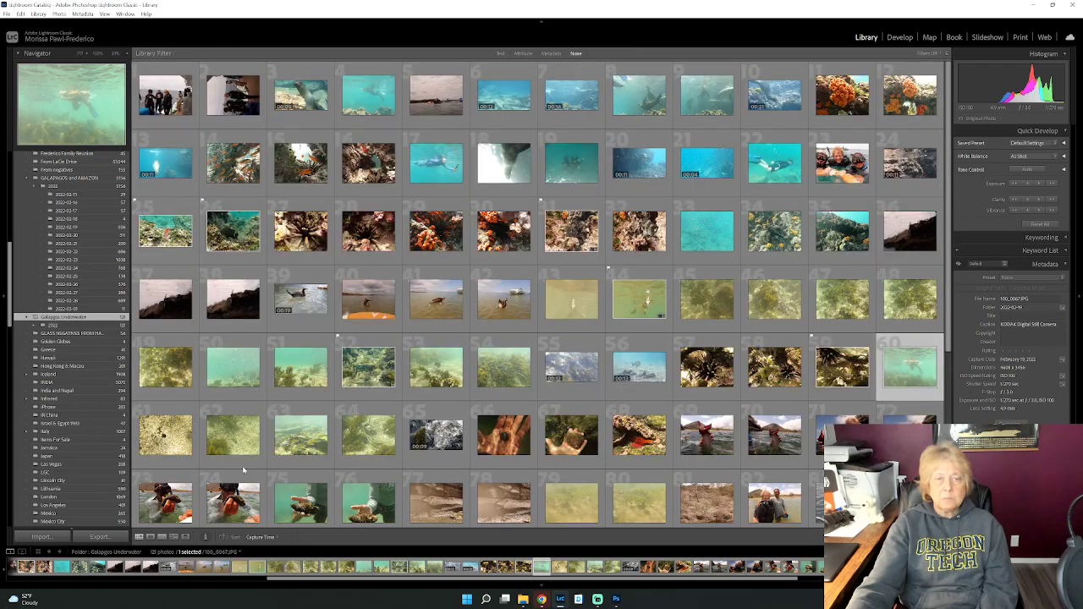
# Step: Apply then clear the Attribute filter, and open 100_0066.JPG, the fish beside an urchin, in Loupe view
pyautogui.click(523, 53)
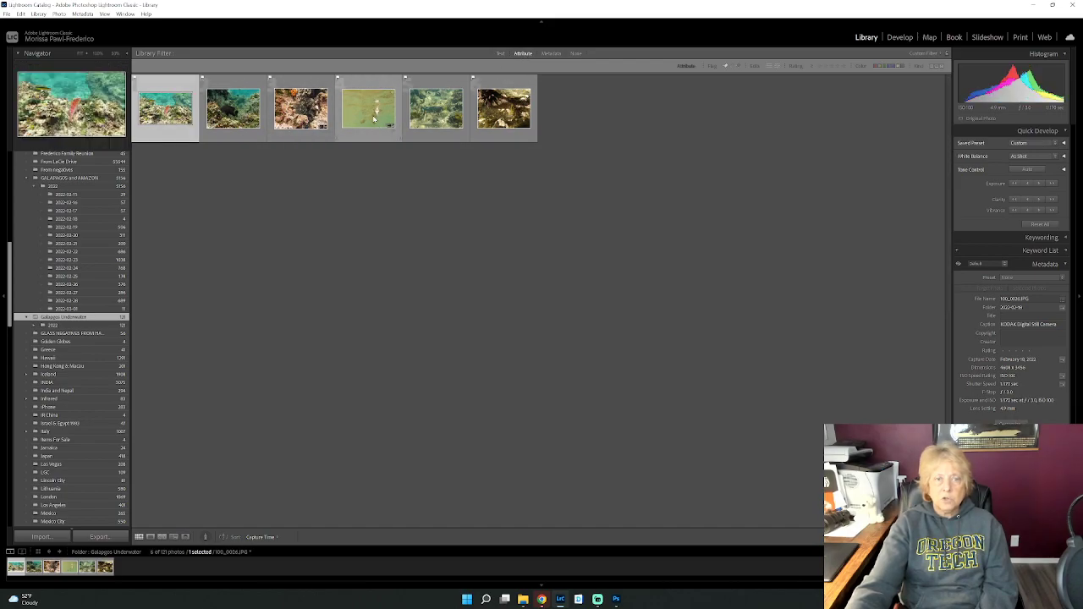
pyautogui.click(523, 55)
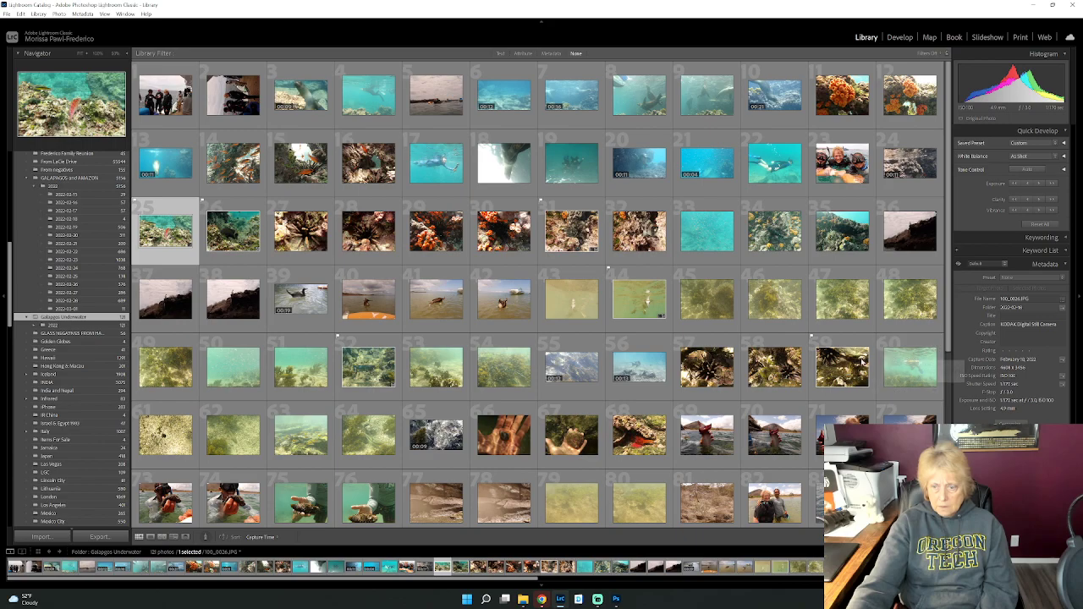
pyautogui.doubleClick(843, 366)
# Step: Step through the shell-in-hand, red snail, starfish selfie, sea cucumber and cave shots to the murky one
pyautogui.press('Right')
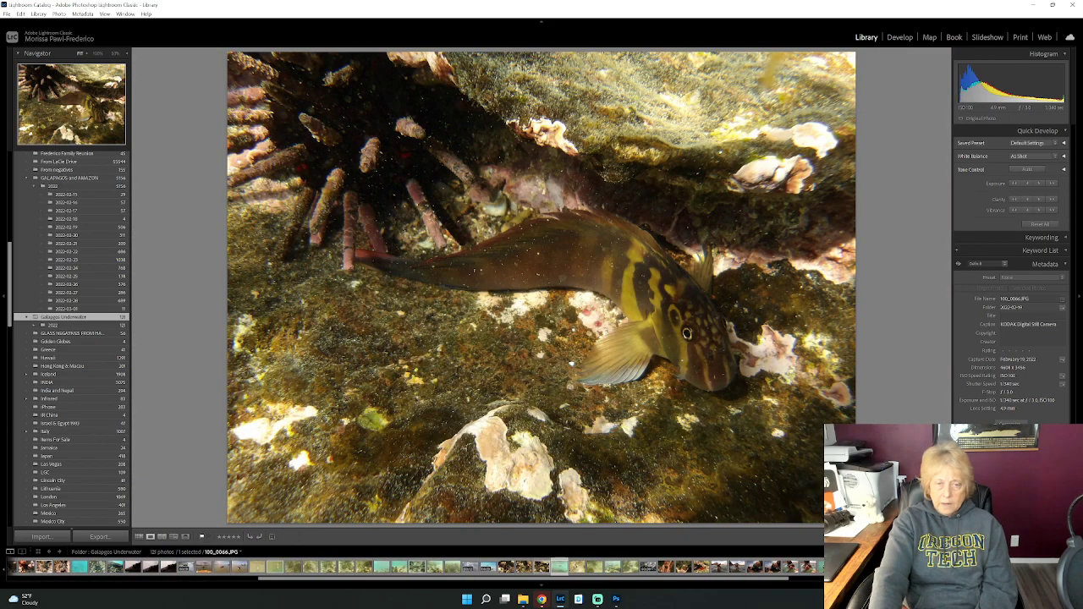
pyautogui.press('Right')
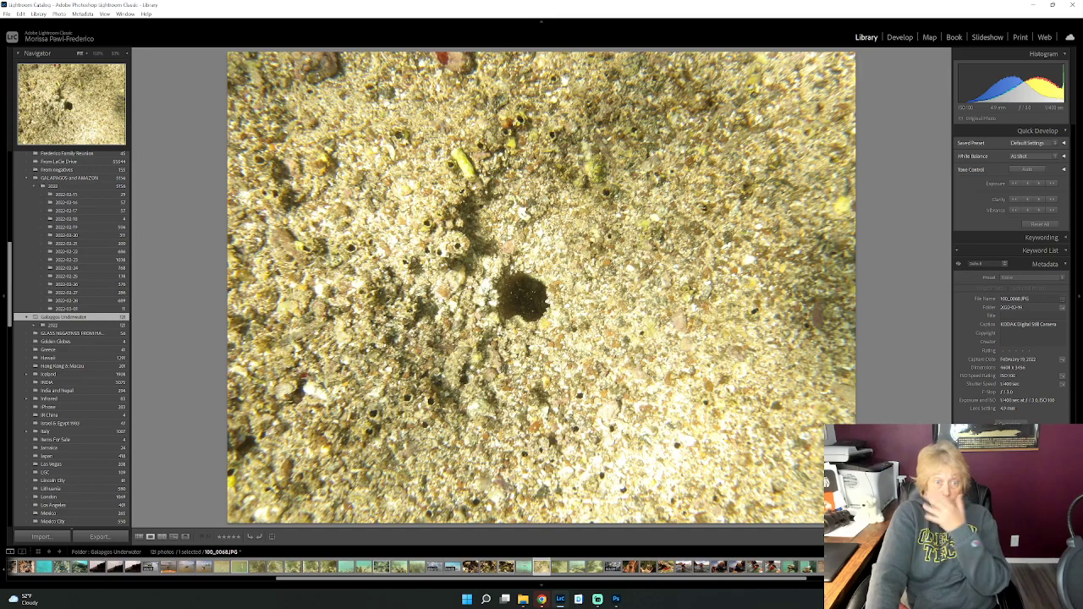
pyautogui.press('Right')
pyautogui.press('Right')
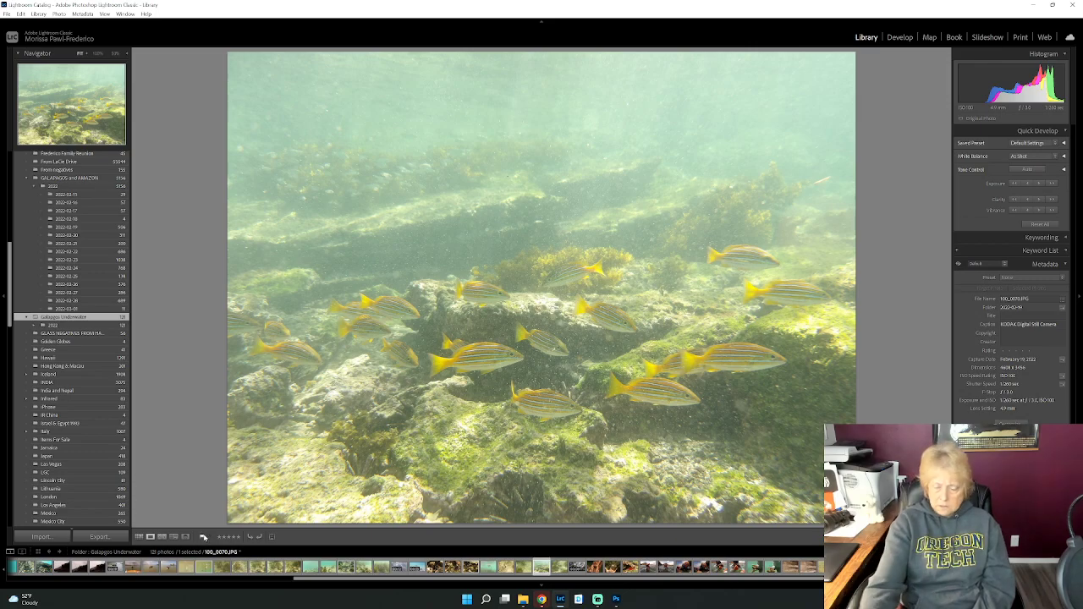
pyautogui.press('Right')
pyautogui.press('Right')
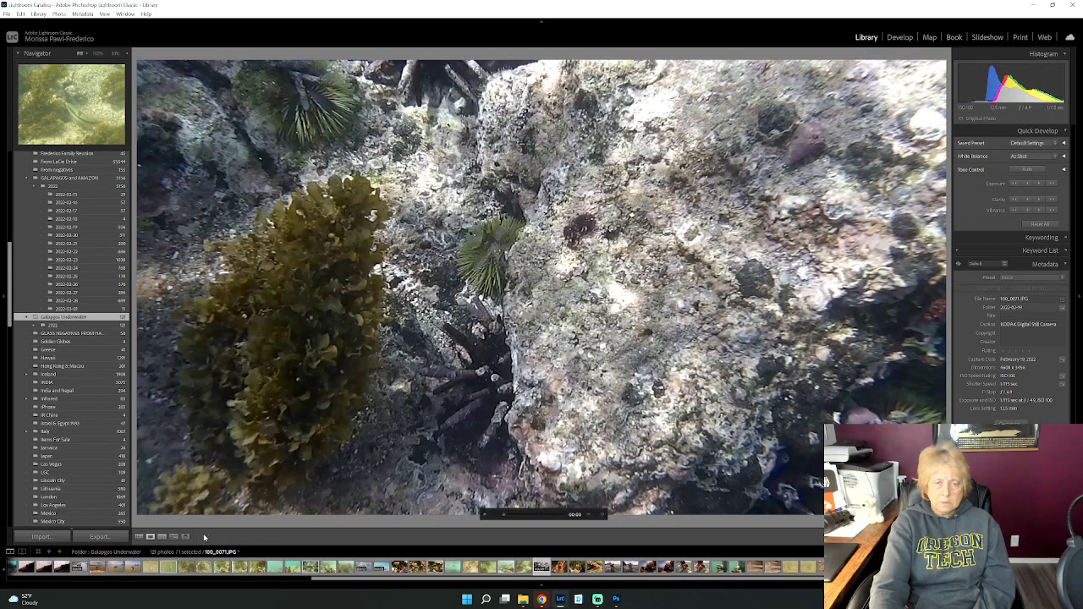
pyautogui.press('Right')
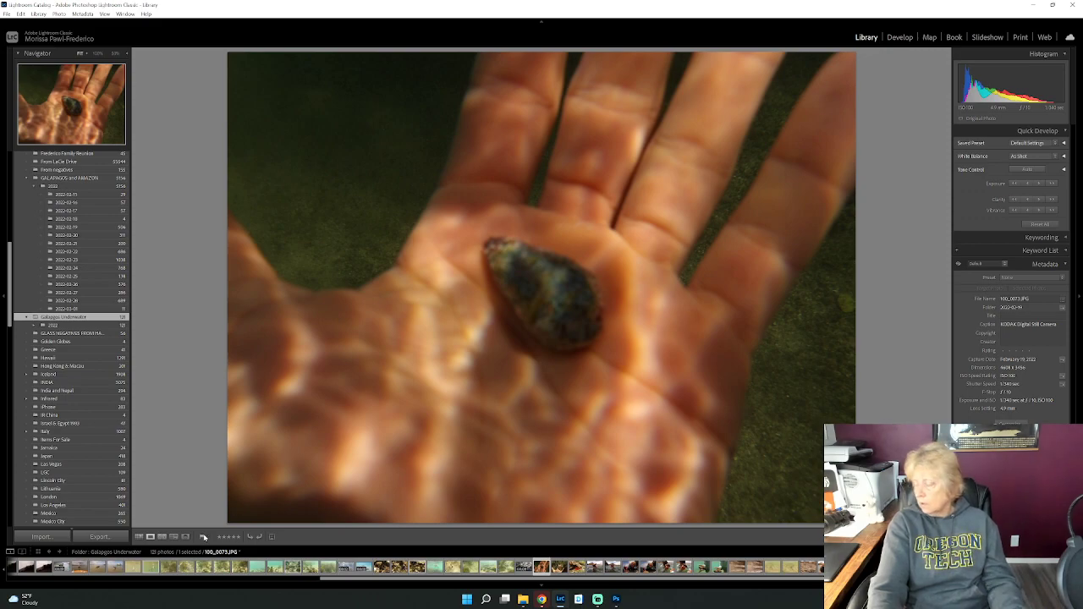
pyautogui.press('Right')
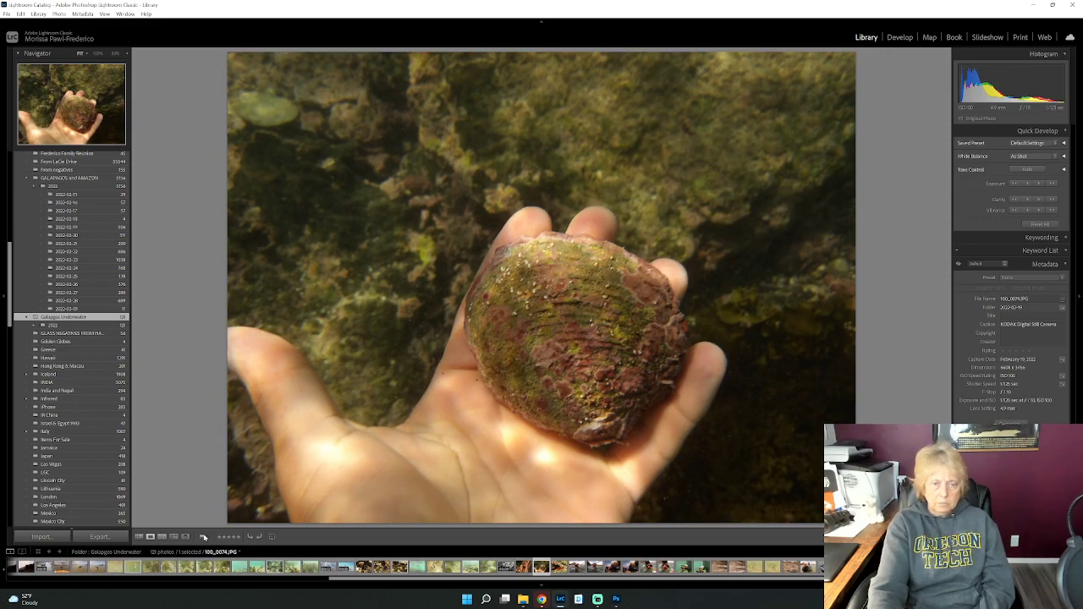
pyautogui.press('Right')
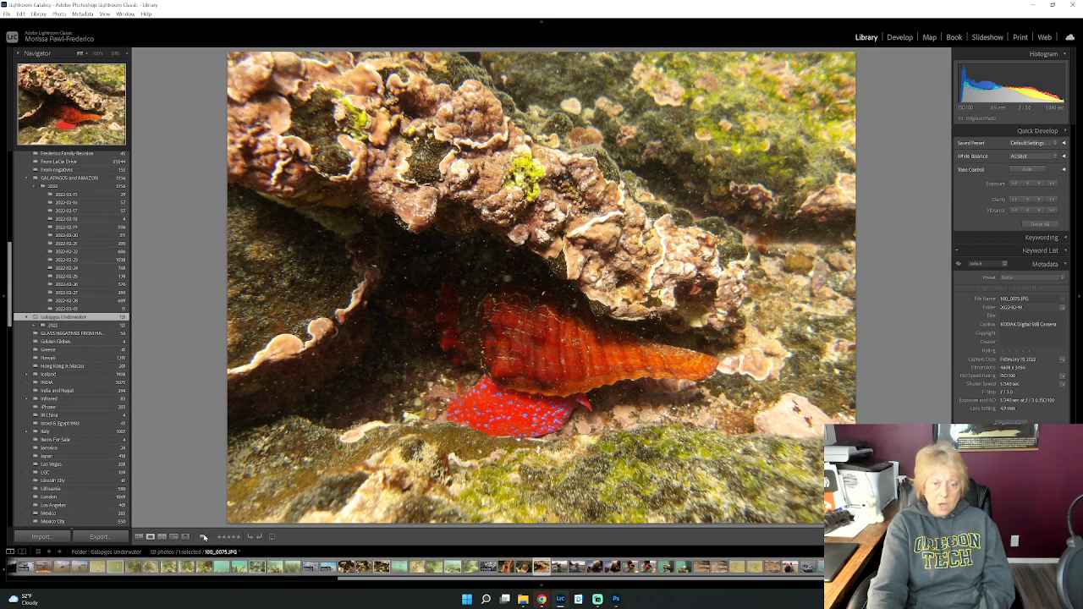
pyautogui.press('Left')
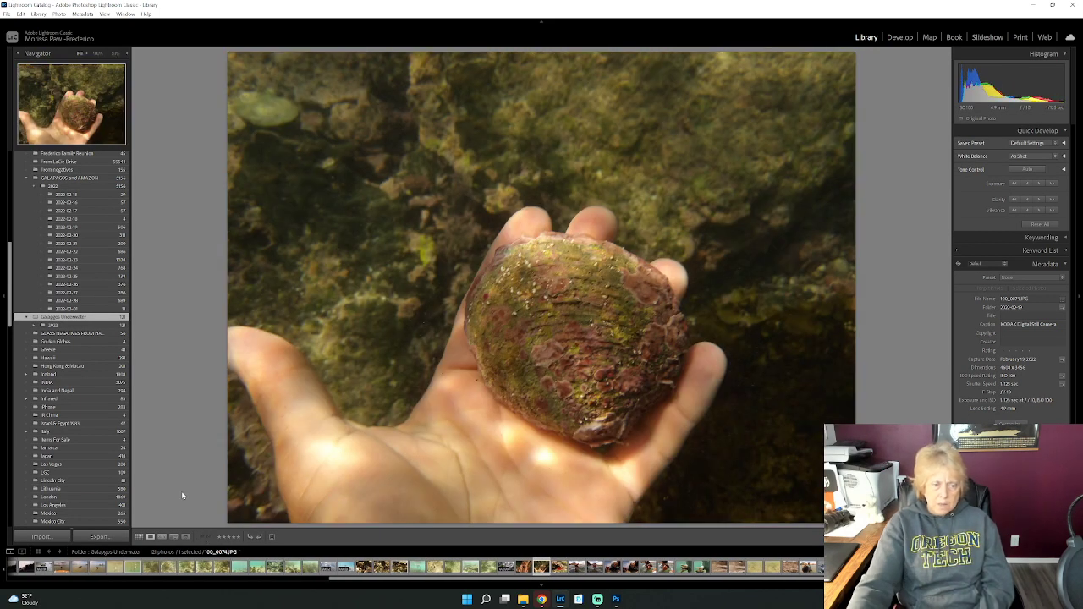
pyautogui.press('Right')
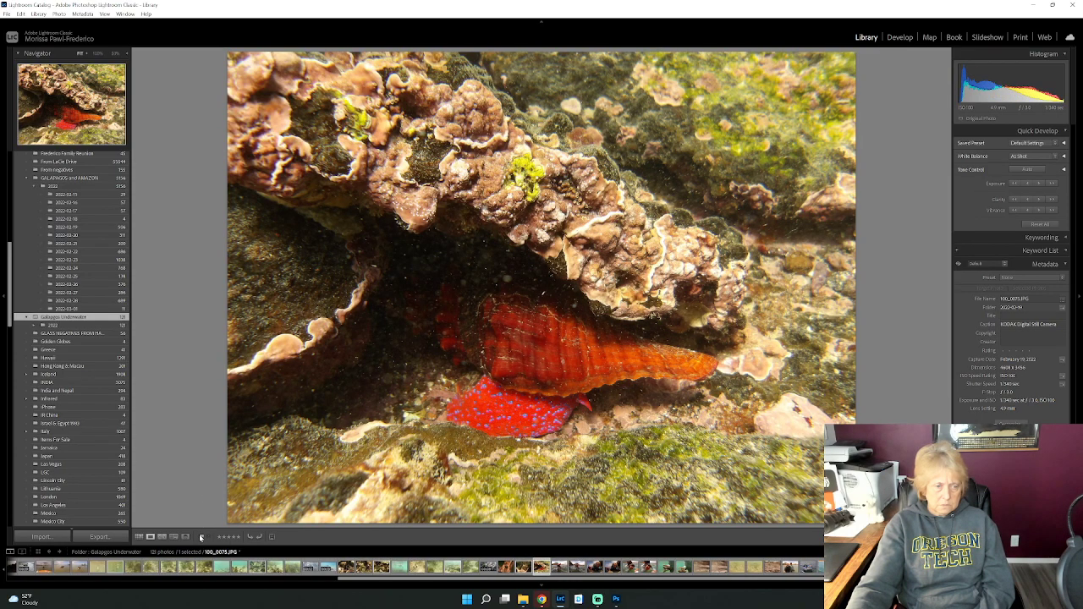
pyautogui.press('Right')
pyautogui.press('Right')
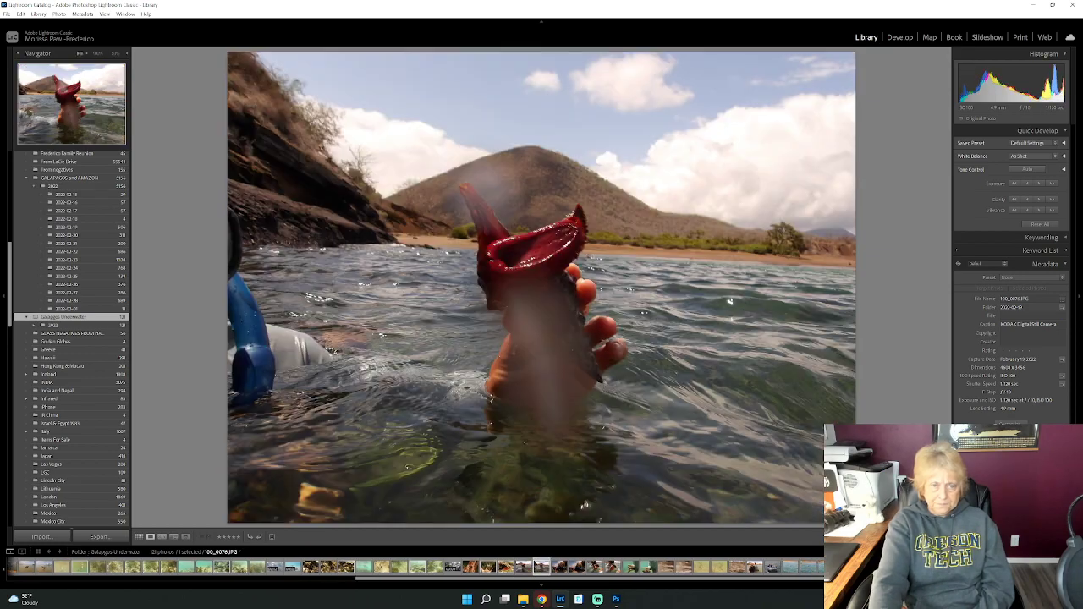
pyautogui.press('Right')
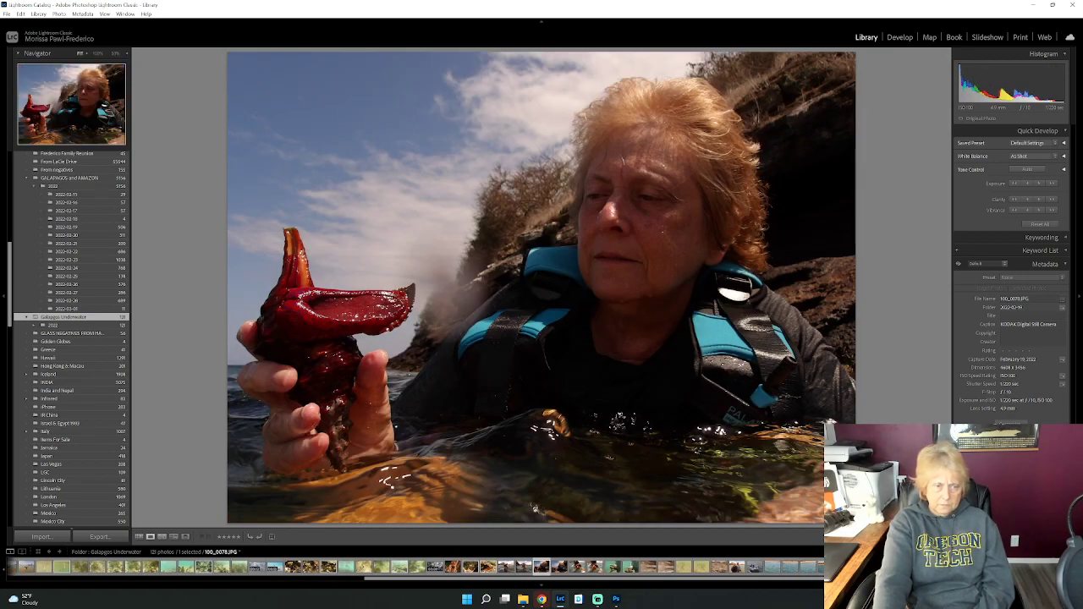
pyautogui.press('Right')
pyautogui.press('Right')
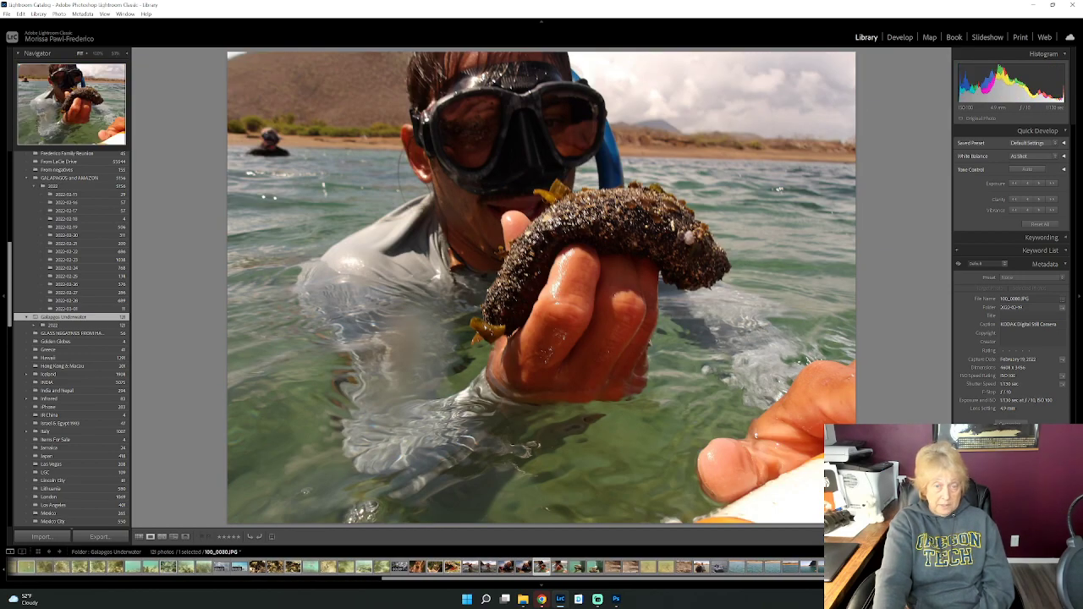
pyautogui.press('Right')
pyautogui.press('Right')
pyautogui.press('Right')
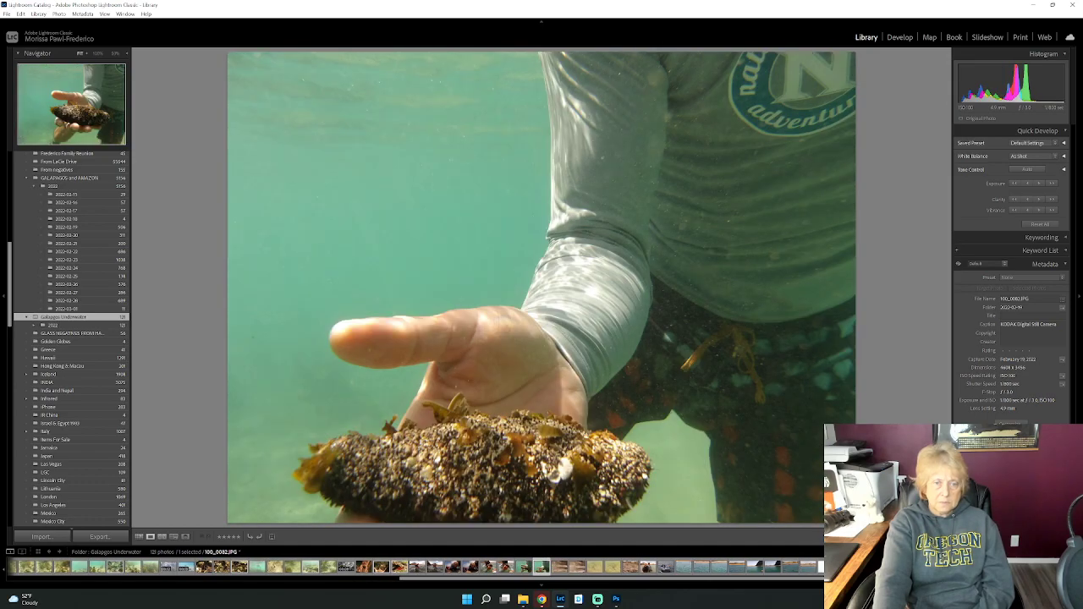
pyautogui.press('Right')
pyautogui.press('Right')
pyautogui.press('Right')
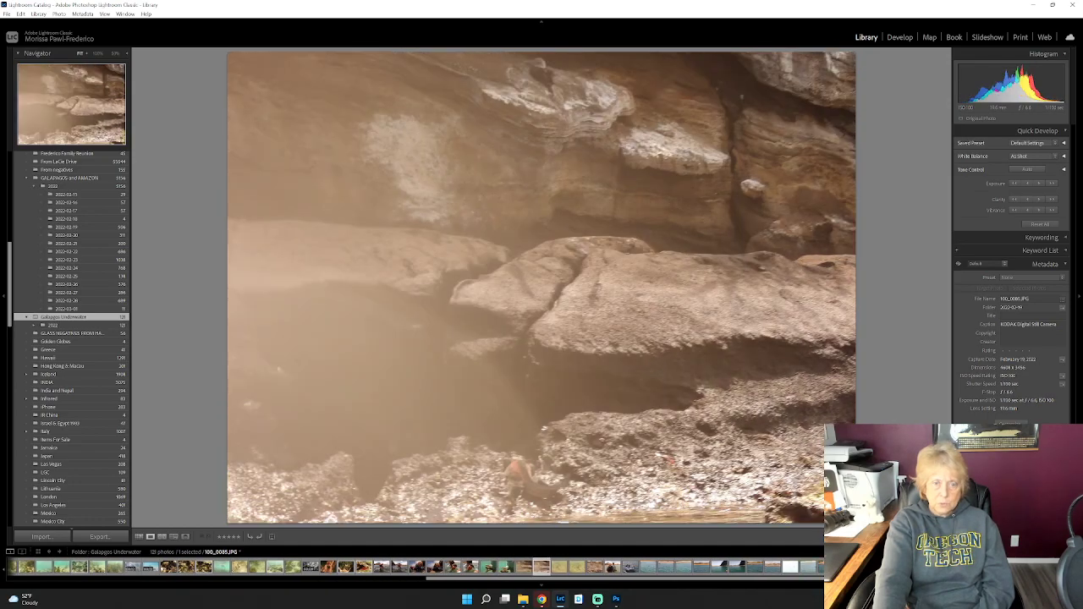
pyautogui.press('Right')
pyautogui.press('Right')
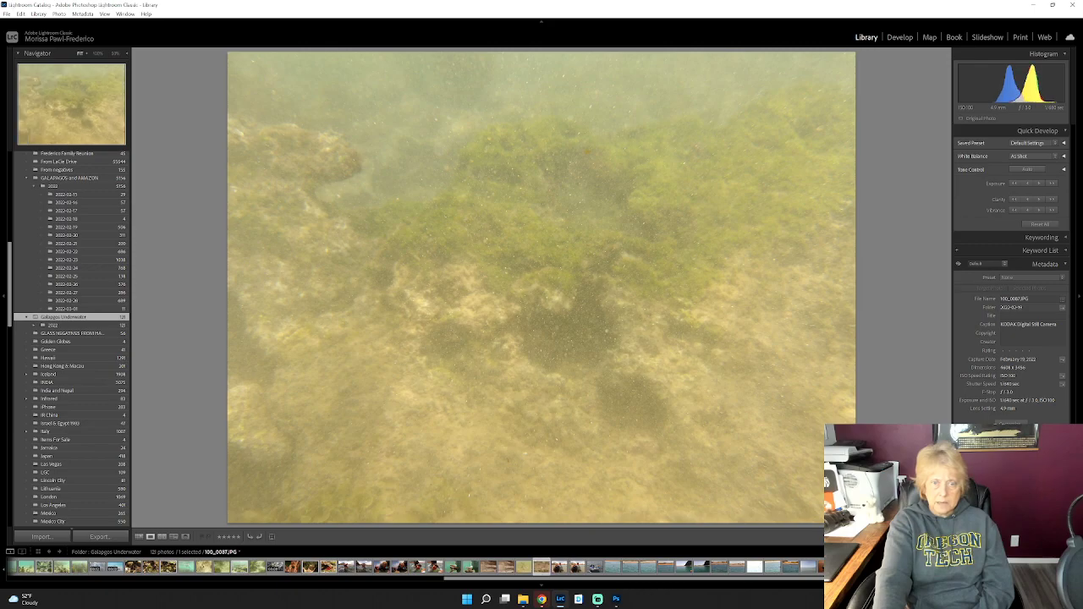
pyautogui.press('Right')
pyautogui.press('Right')
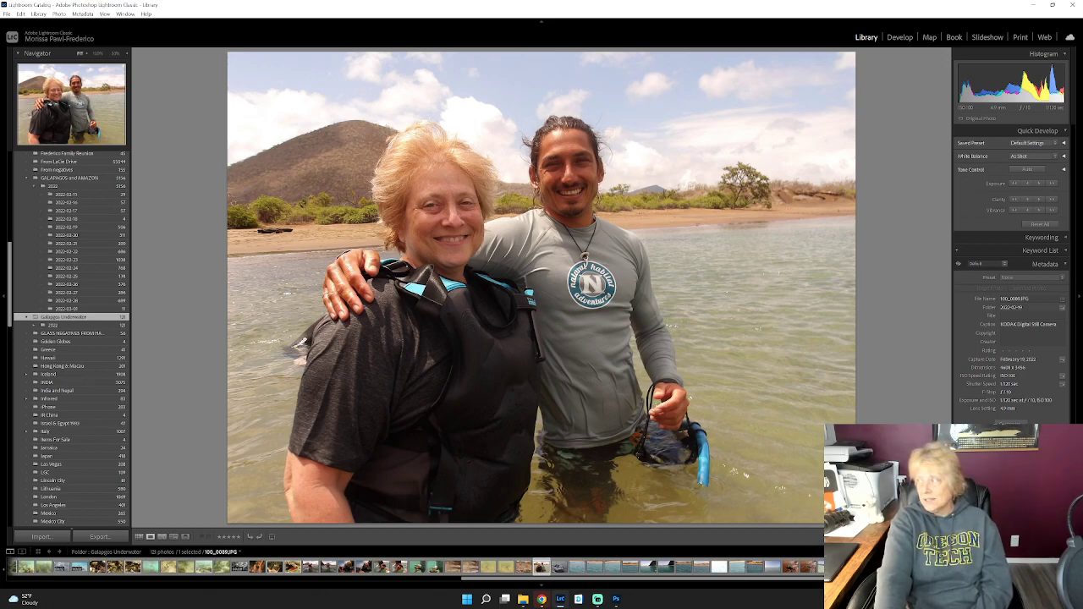
# Step: Continue through the sea lion, seal and beach photos to the snorkeler lying on the beach
pyautogui.press('Right')
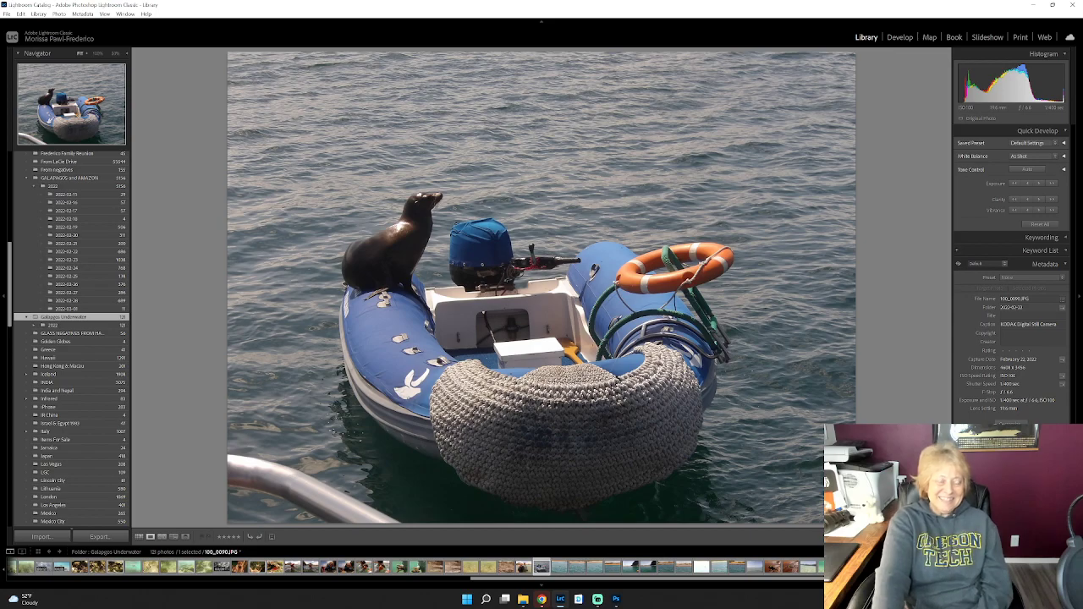
pyautogui.press('Right')
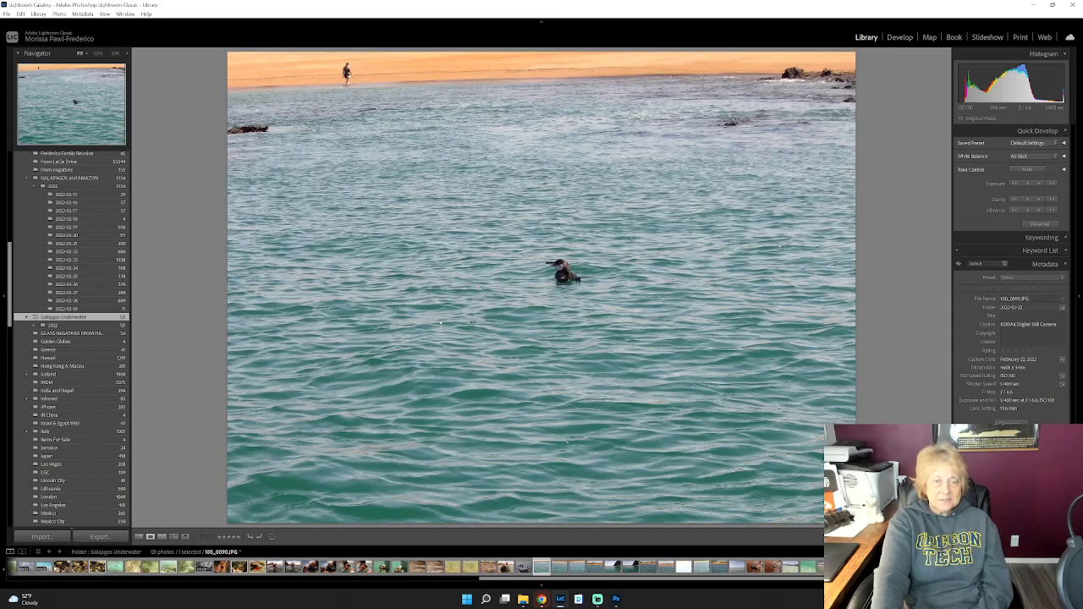
pyautogui.press('Right')
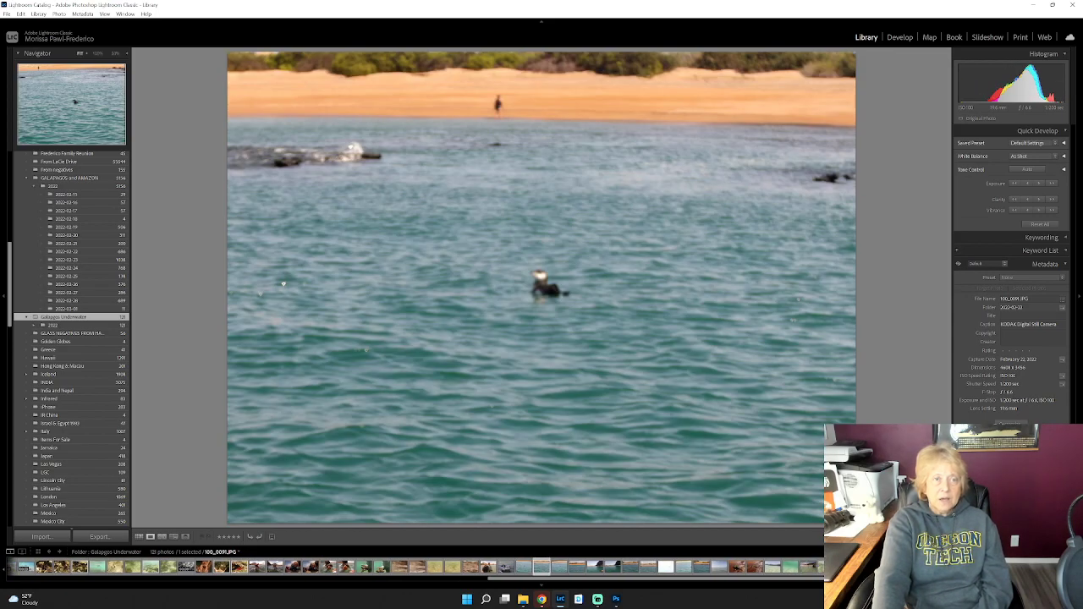
pyautogui.press('Right')
pyautogui.press('Right')
pyautogui.press('Right')
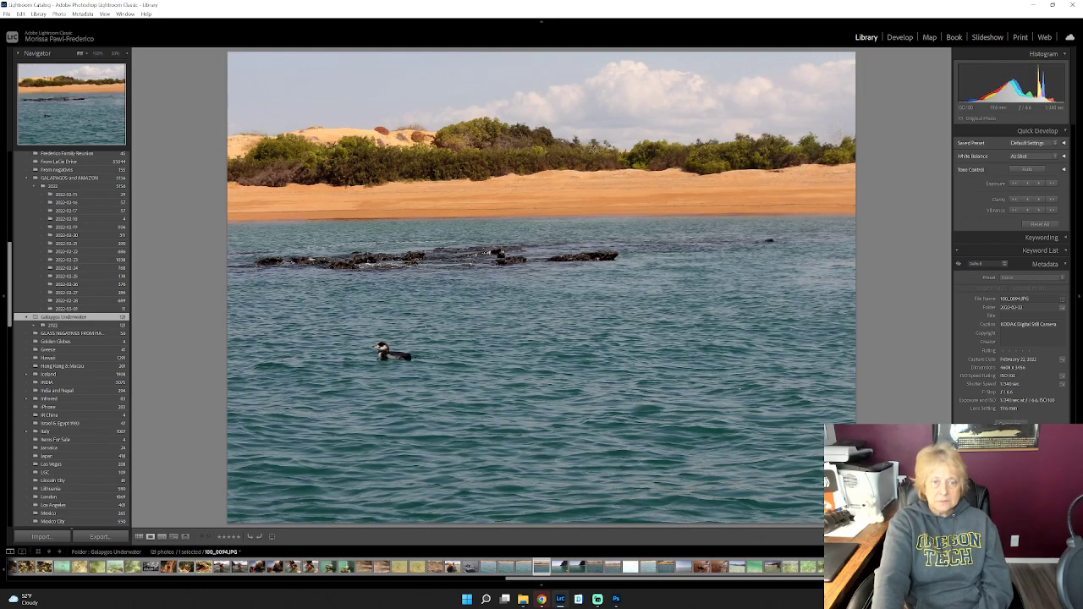
pyautogui.press('Right')
pyautogui.press('Right')
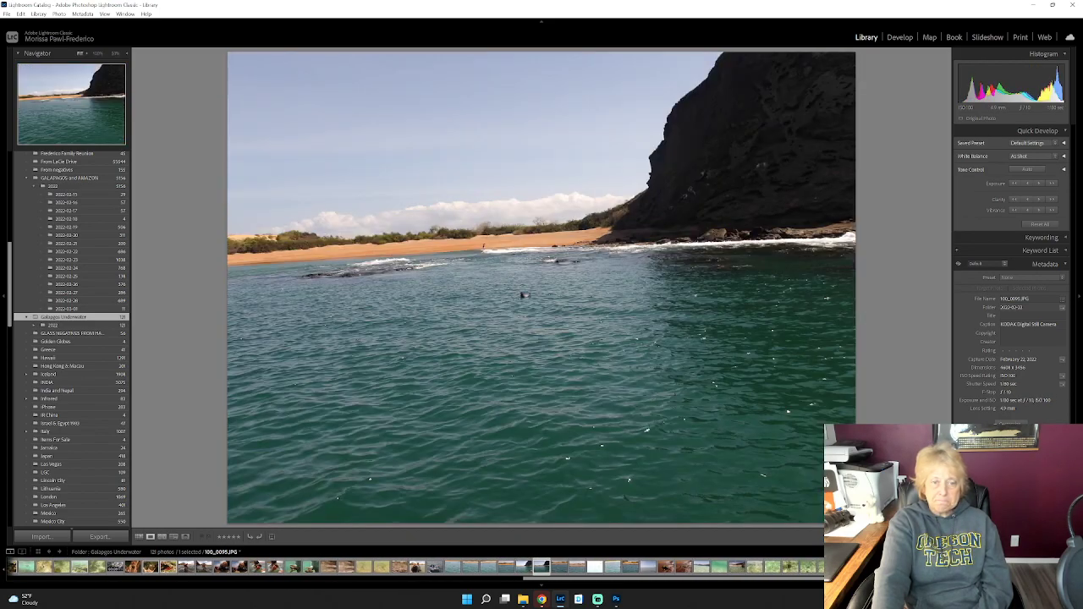
pyautogui.press('Right')
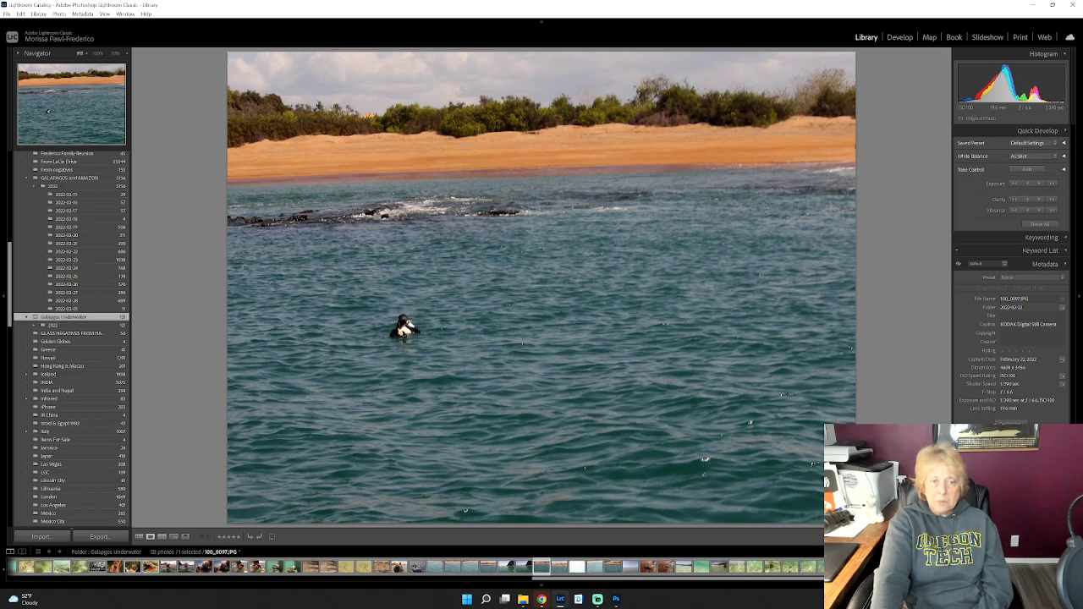
pyautogui.press('Right')
pyautogui.press('Right')
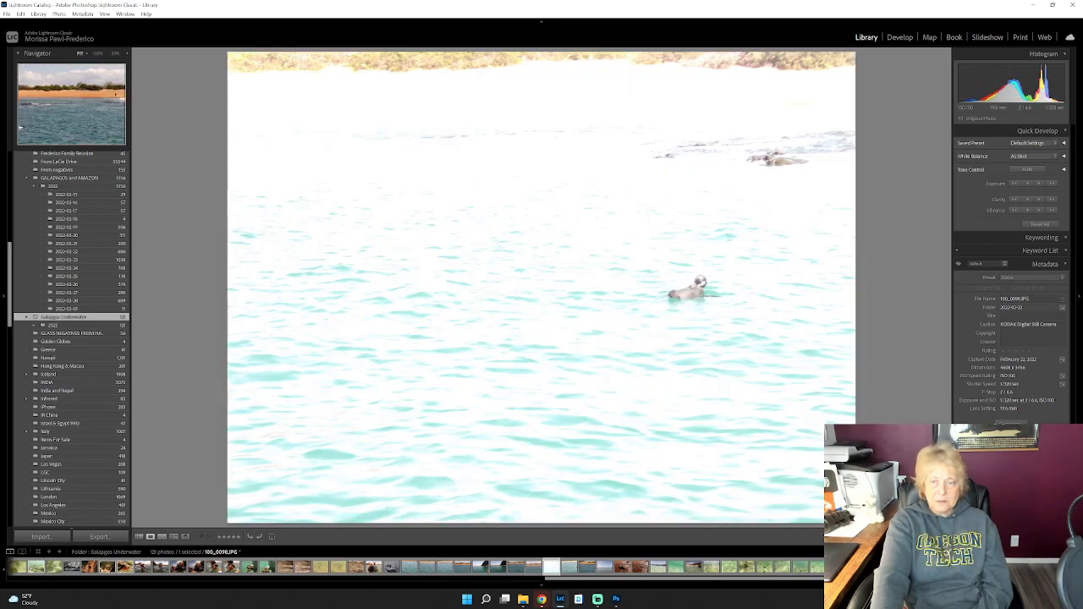
pyautogui.press('Right')
pyautogui.press('Right')
pyautogui.press('Right')
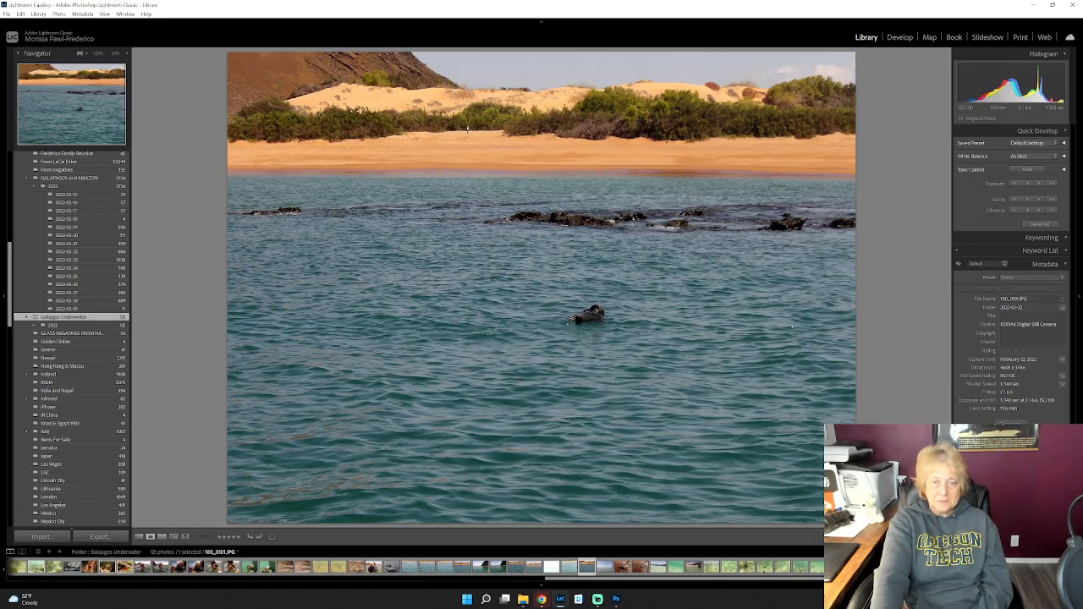
pyautogui.press('Right')
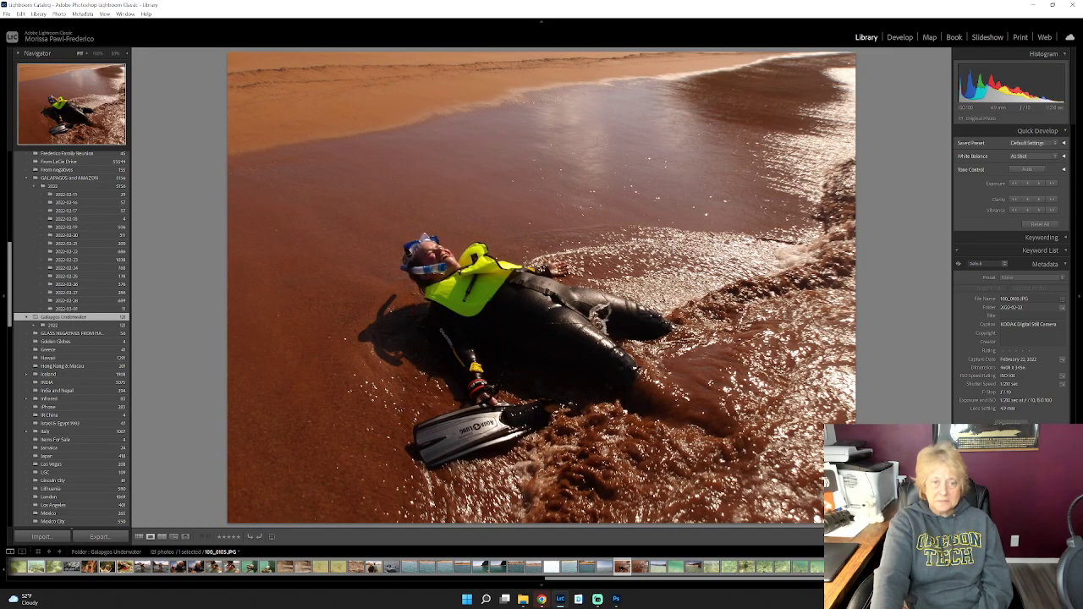
# Step: Advance past the pelican, fish and stingray shots to the snorkelers' underwater selfie 100_0018.JPG
pyautogui.press('Right')
pyautogui.press('Right')
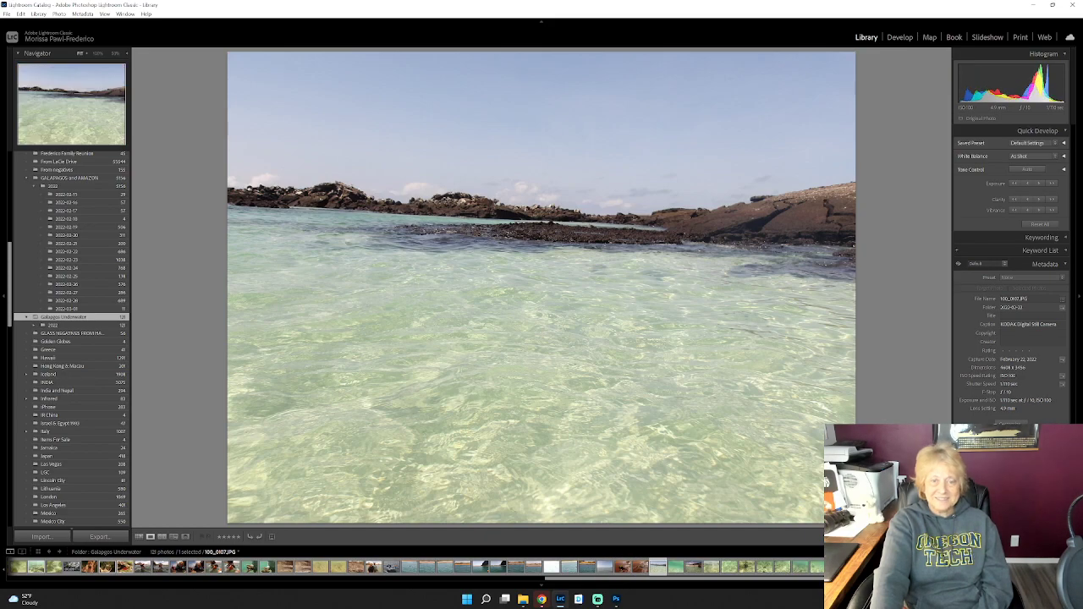
pyautogui.press('Right')
pyautogui.press('Right')
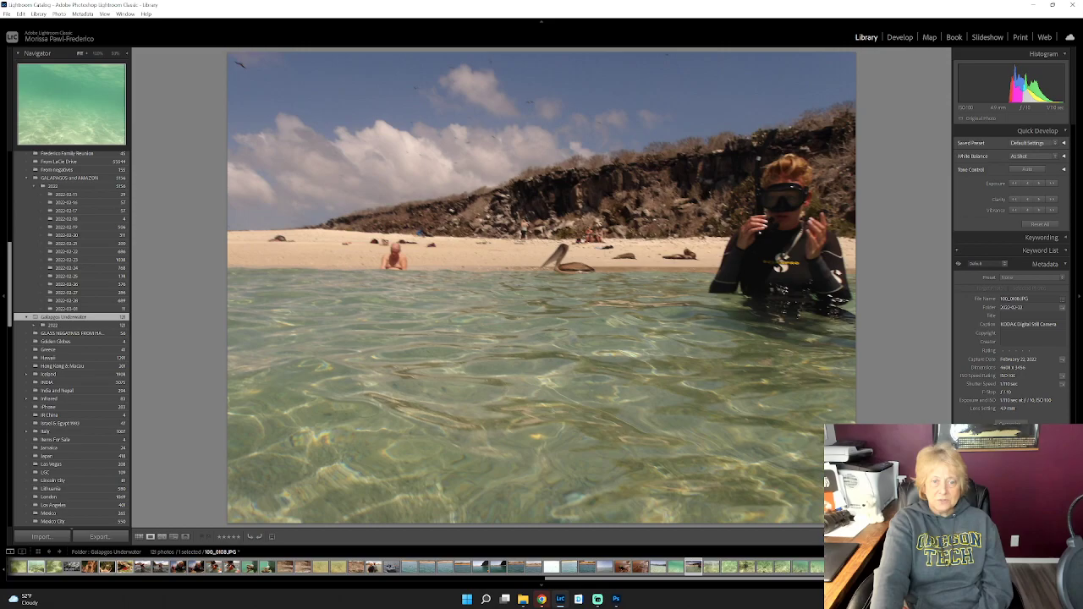
pyautogui.press('Right')
pyautogui.press('Right')
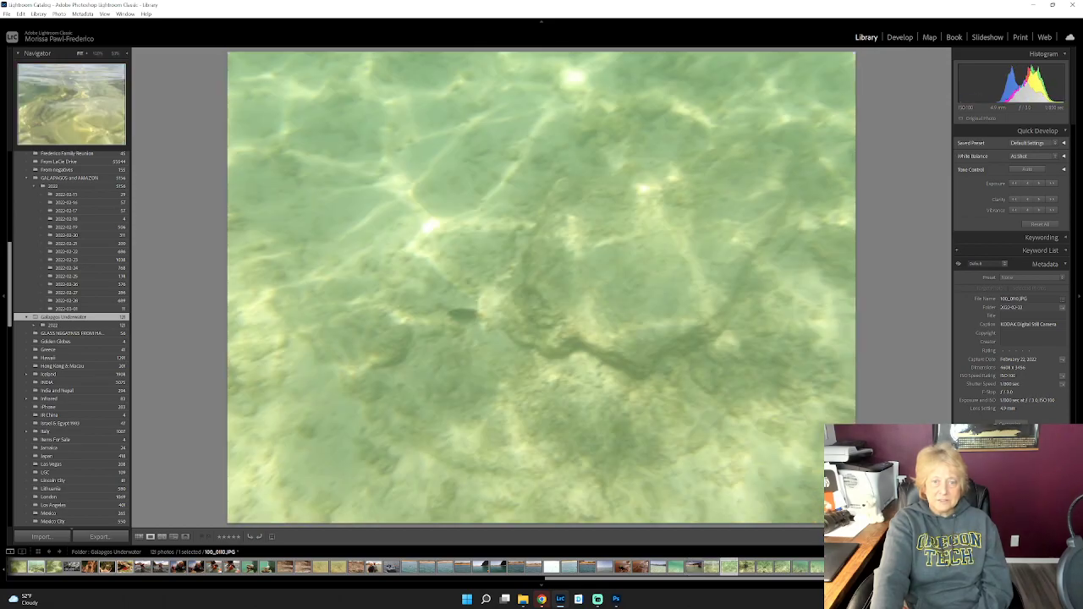
pyautogui.press('Right')
pyautogui.press('Right')
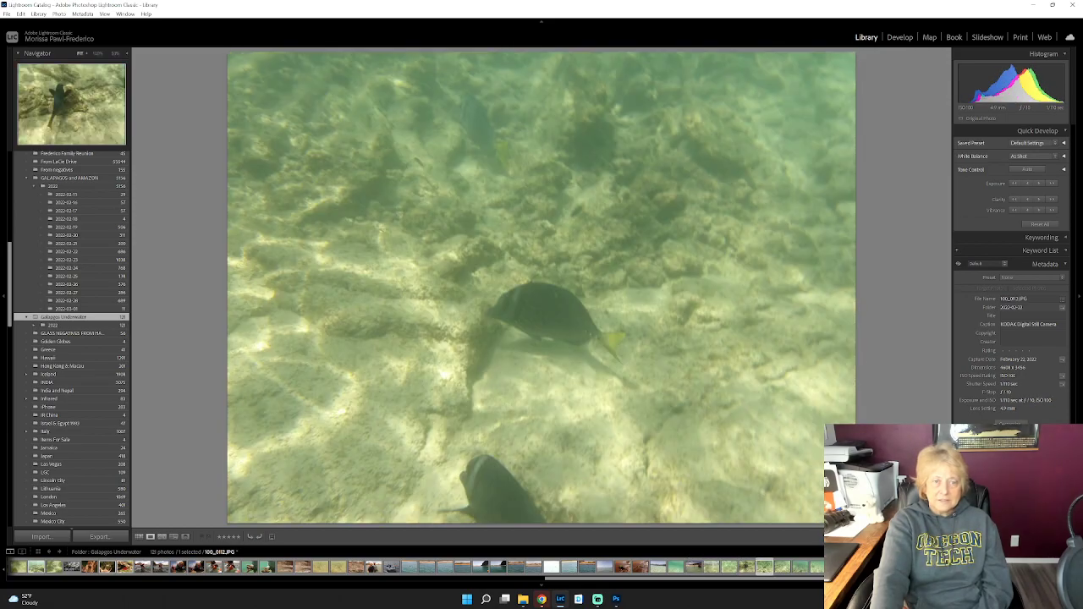
pyautogui.press('Right')
pyautogui.press('Right')
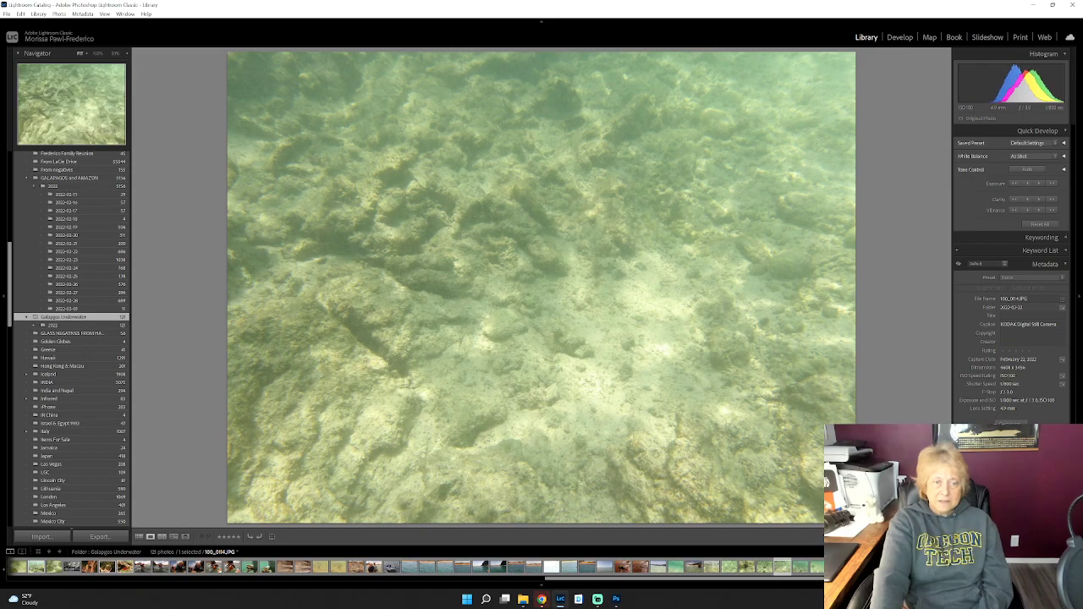
pyautogui.press('Right')
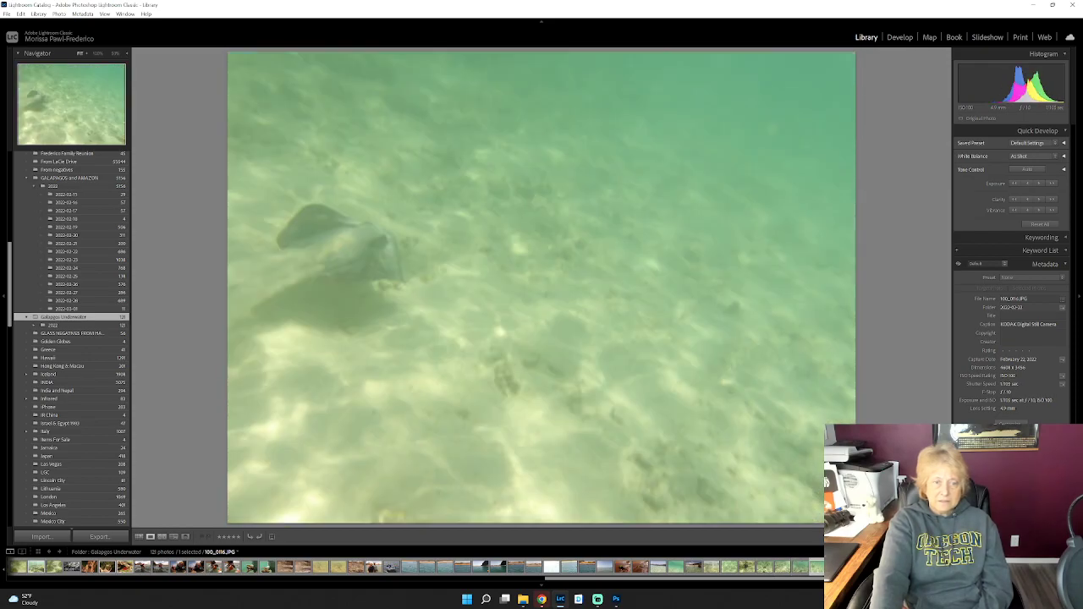
pyautogui.press('Right')
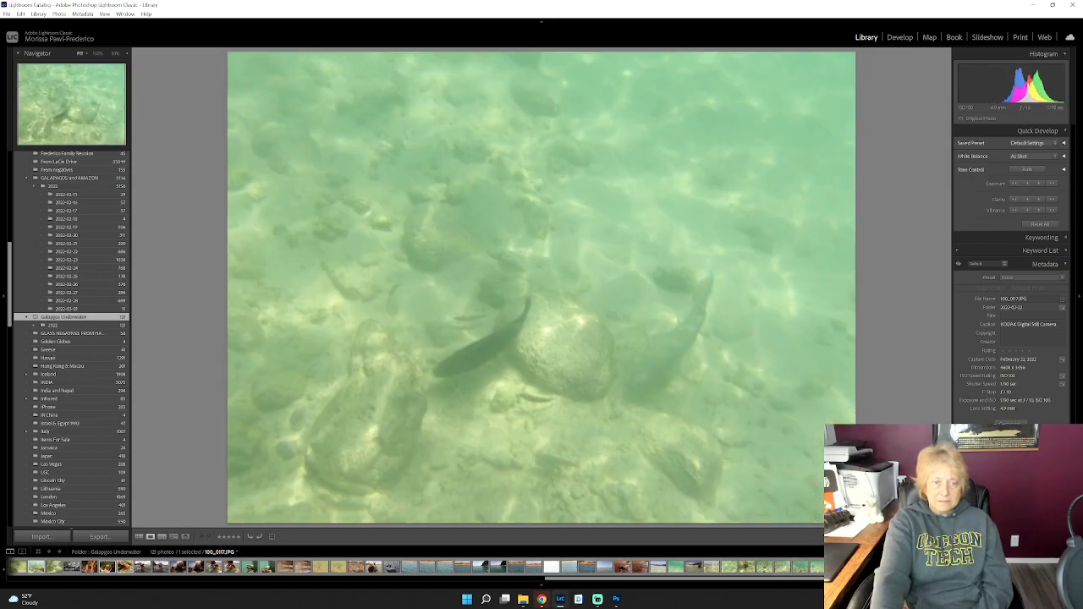
pyautogui.press('Right')
pyautogui.press('Right')
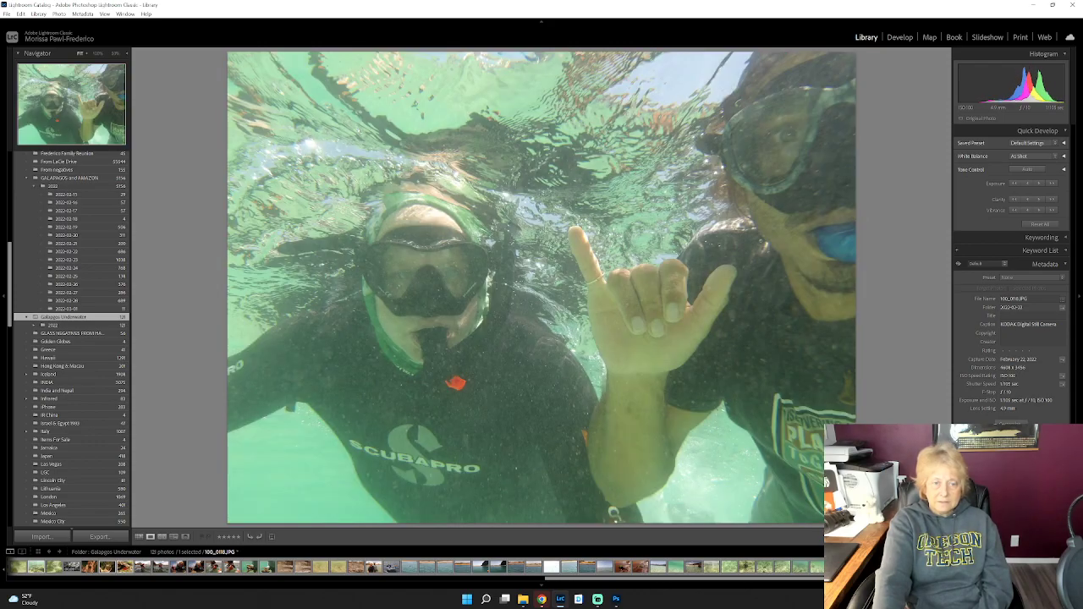
pyautogui.press('Right')
pyautogui.press('Right')
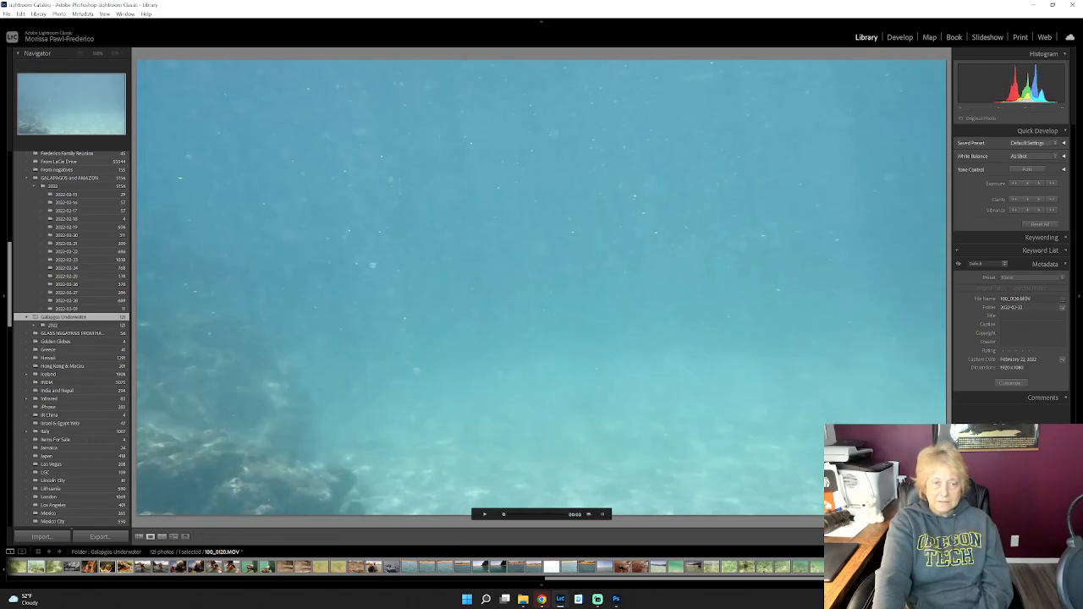
# Step: Flip back to the snorkelers' selfie, then advance to the underwater clip and pause it
pyautogui.press('Left')
pyautogui.press('Left')
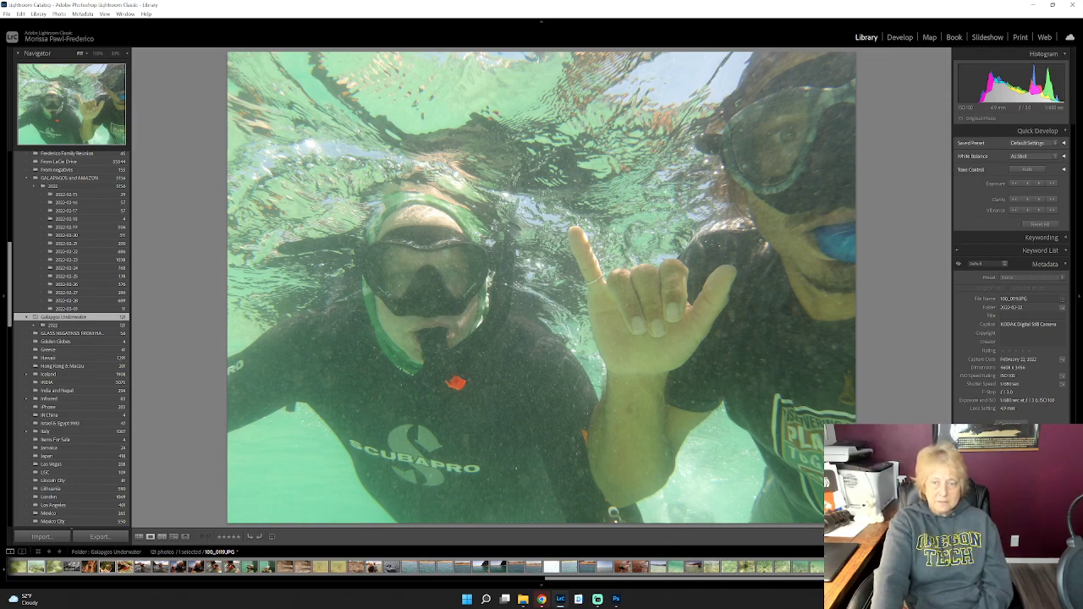
pyautogui.press('Right')
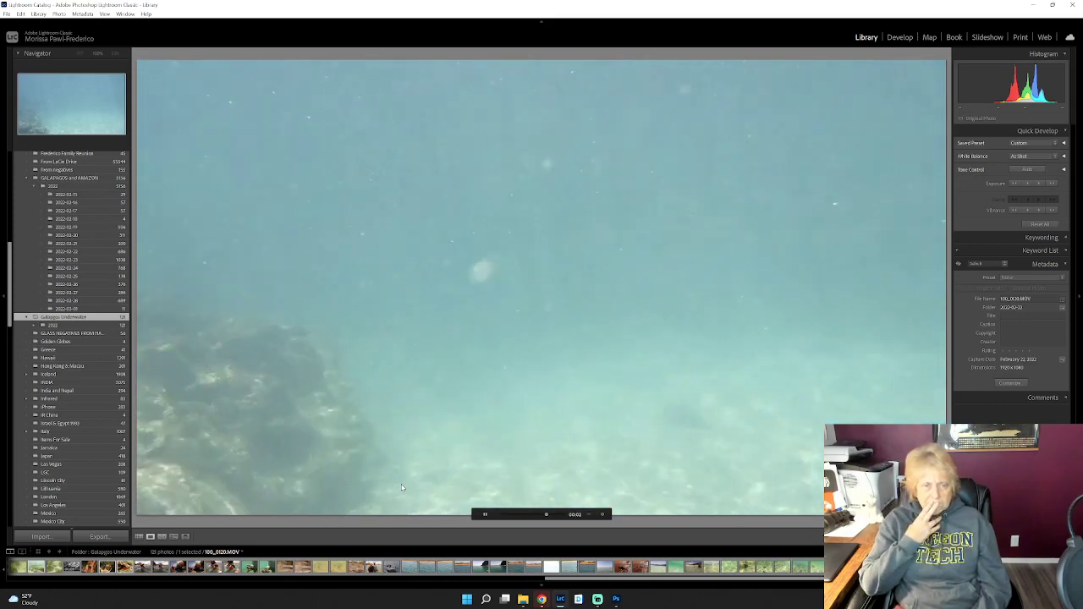
pyautogui.press('space')
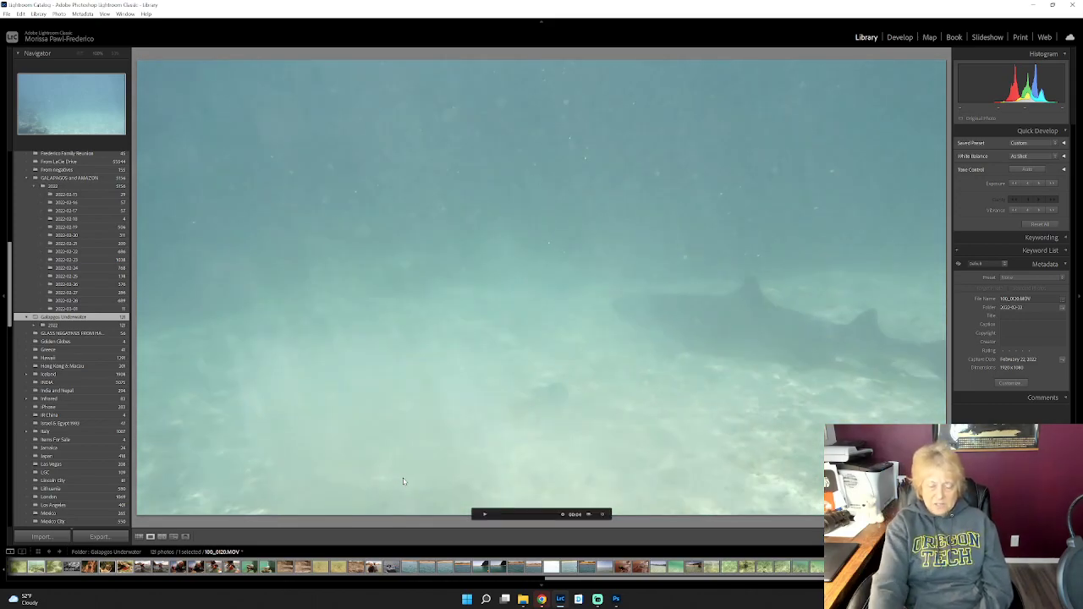
# Step: Play the following shark video clip through, then advance to the sawfish photo
pyautogui.press('Right')
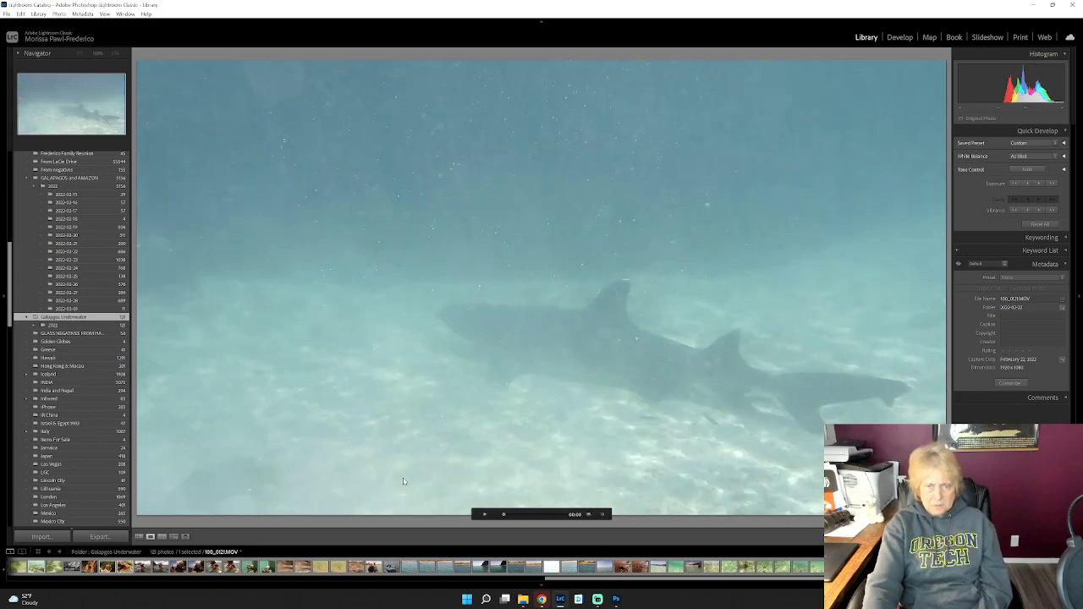
pyautogui.click(485, 515)
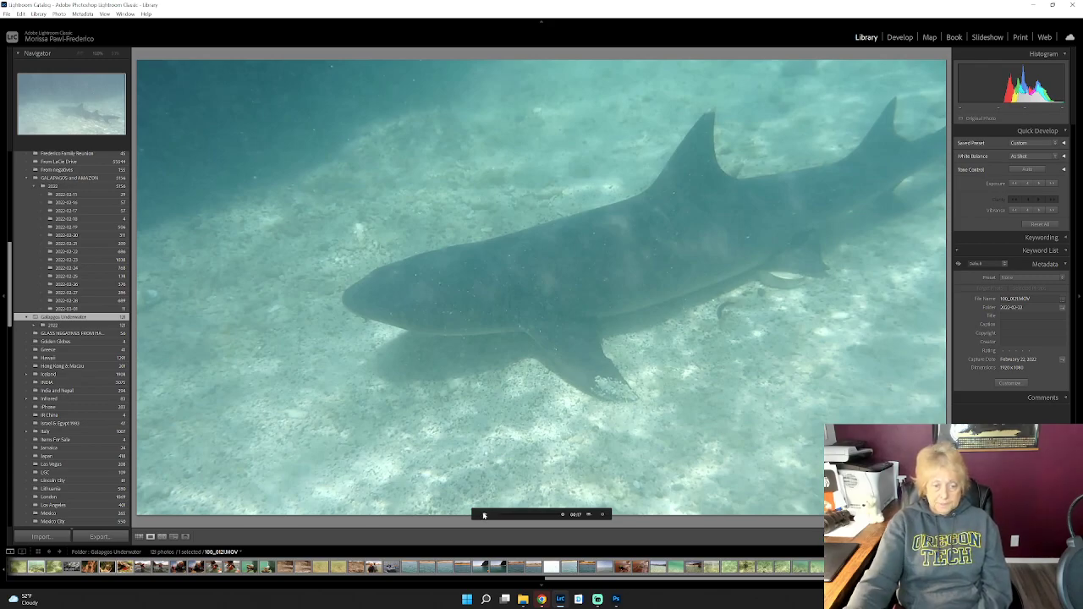
pyautogui.press('Right')
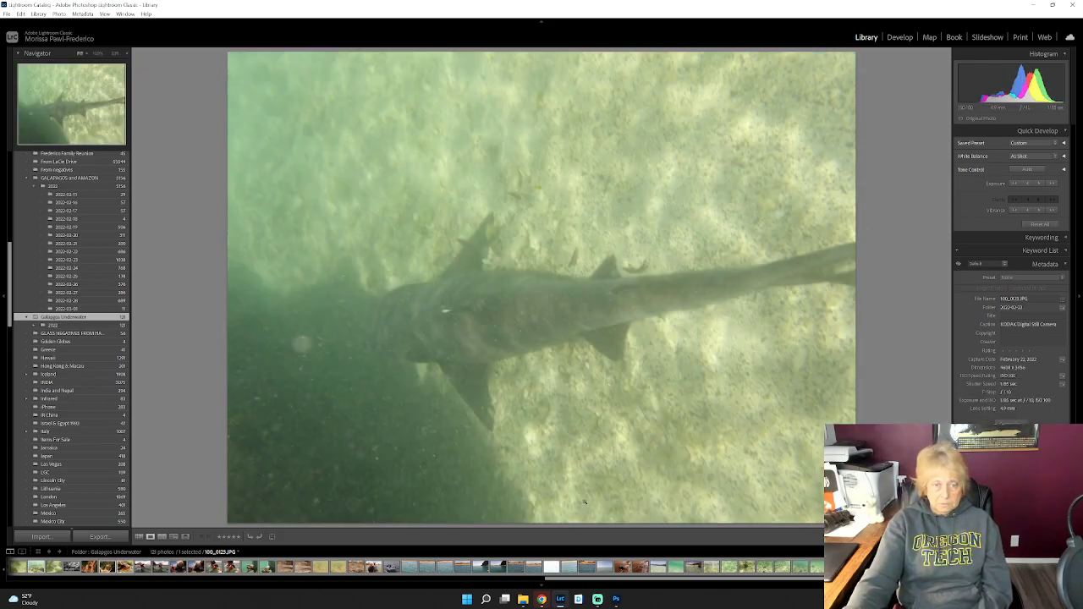
# Step: Play the hazy shark clip 100_0124.MOV, then advance to the next shark photo, 100_0125.JPG
pyautogui.press('Right')
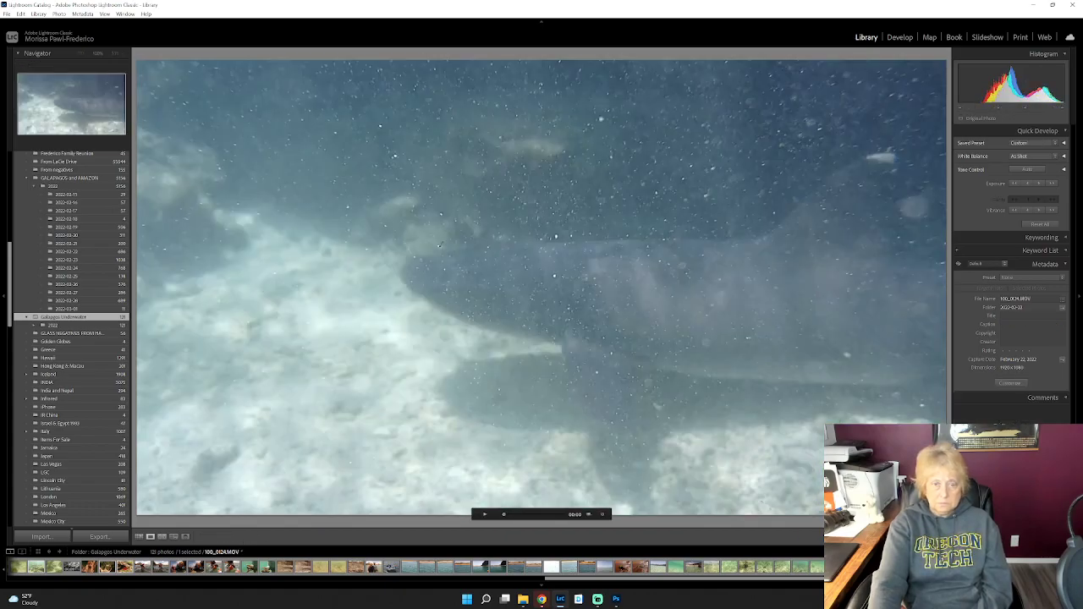
pyautogui.press('Right')
pyautogui.press('Left')
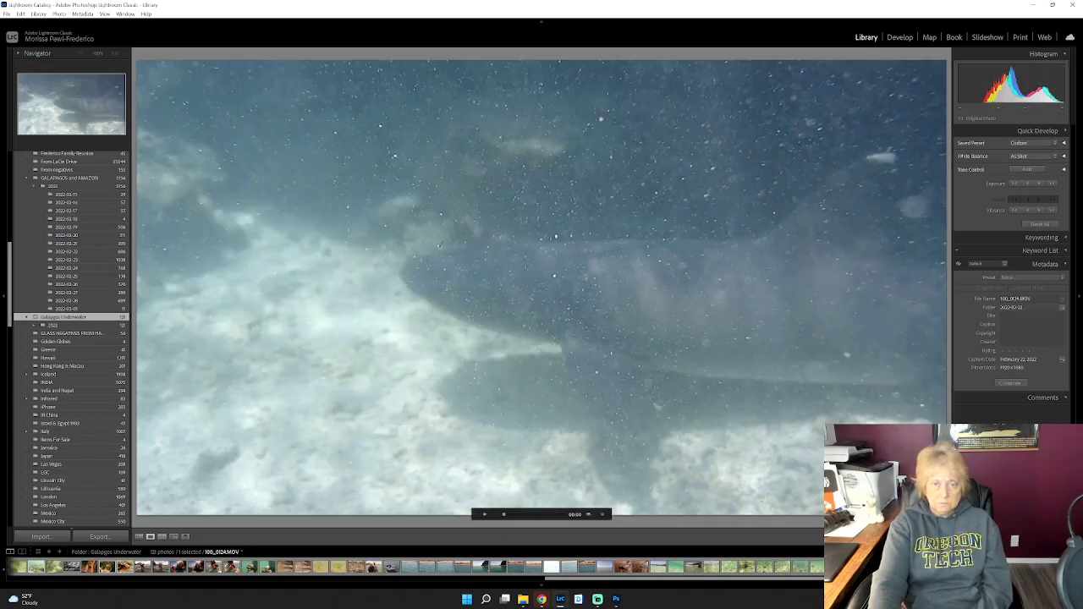
pyautogui.click(485, 514)
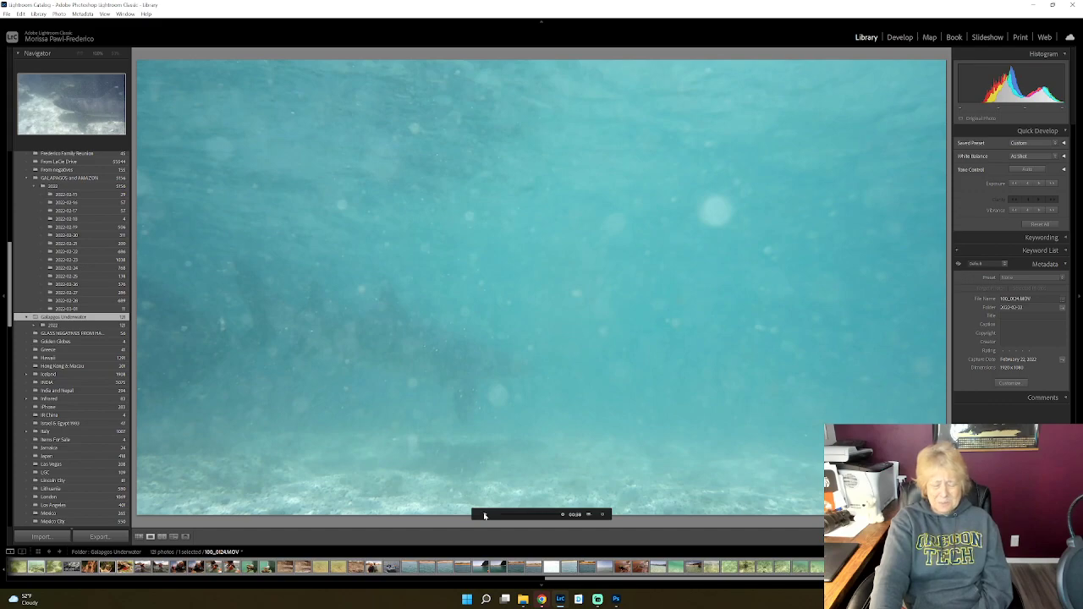
pyautogui.press('Right')
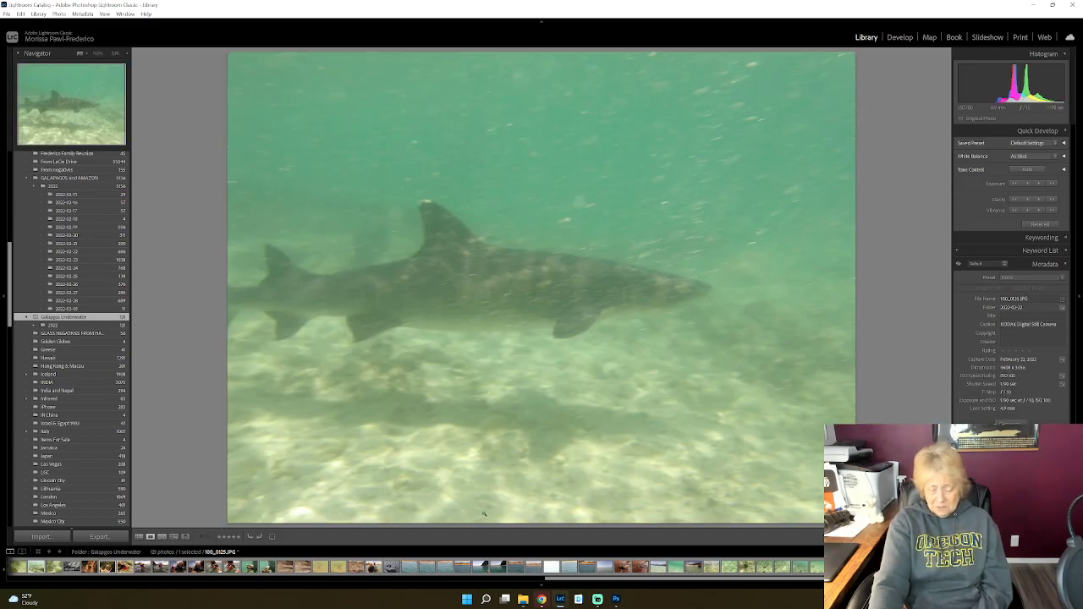
# Step: Advance through 100_0126–100_0128, play both shark video clips, and stop on 100_0130.JPG
pyautogui.press('Right')
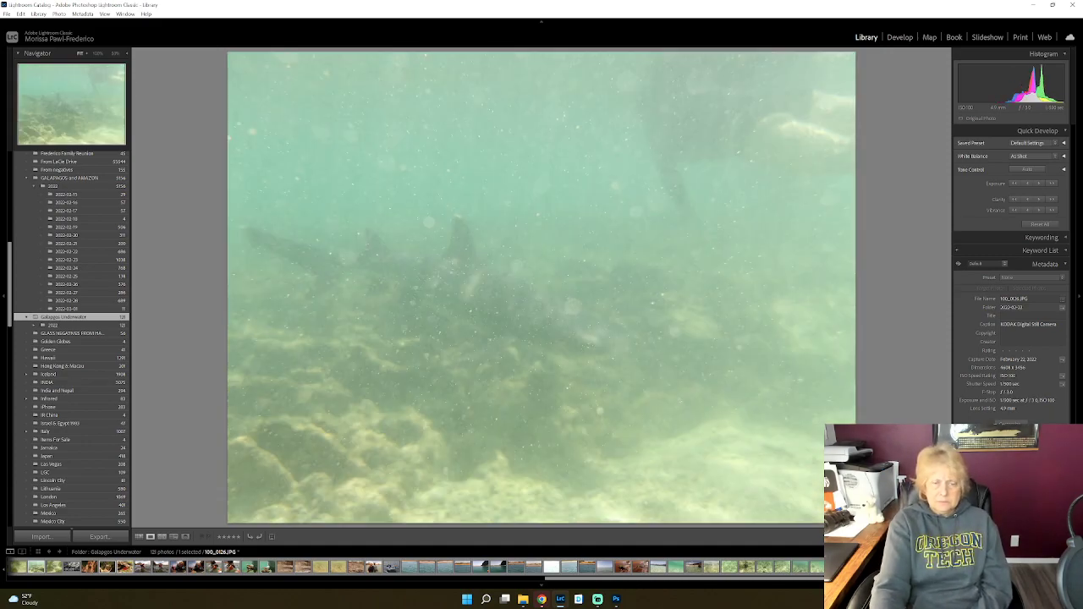
pyautogui.press('Right')
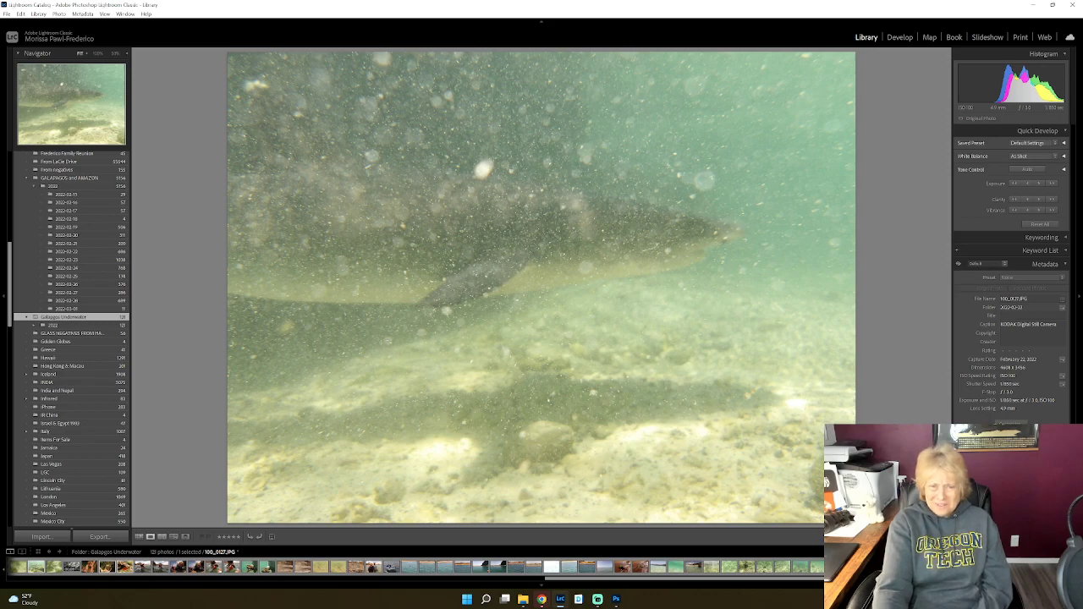
pyautogui.press('Right')
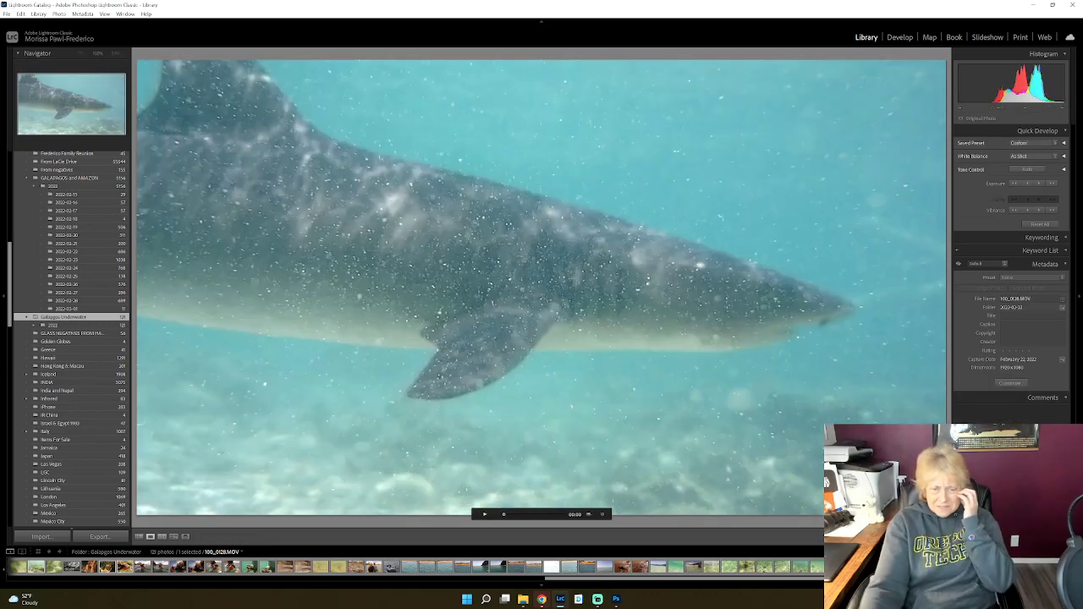
pyautogui.click(485, 514)
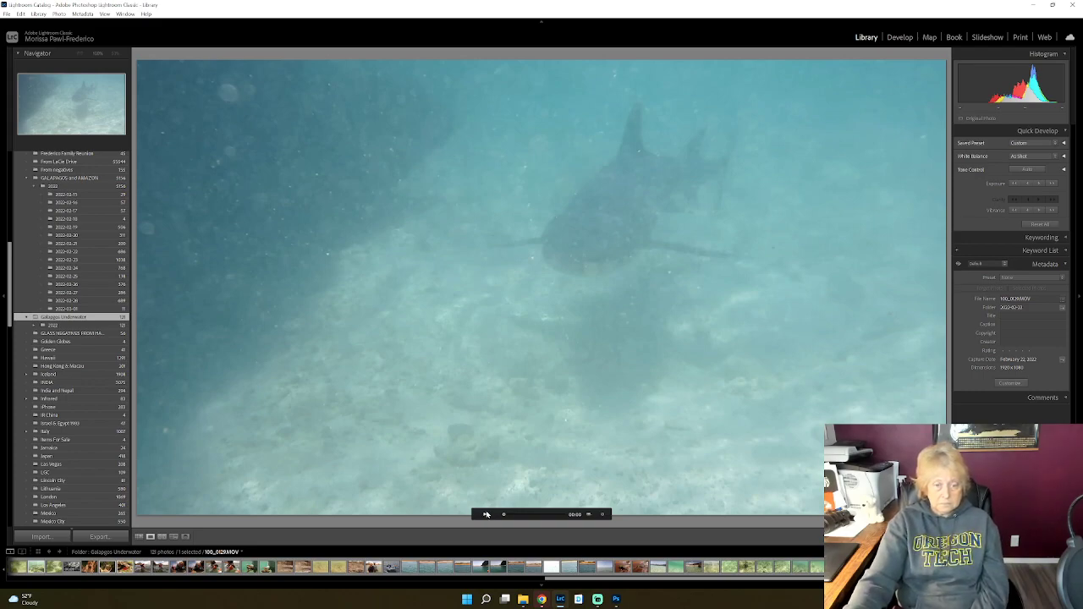
pyautogui.click(485, 515)
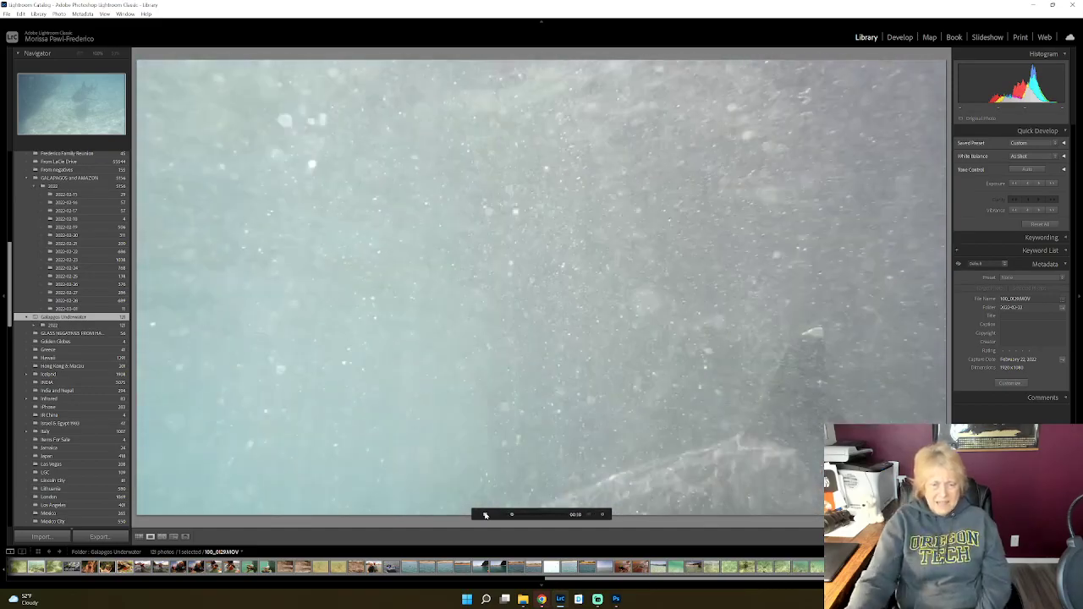
pyautogui.press('Right')
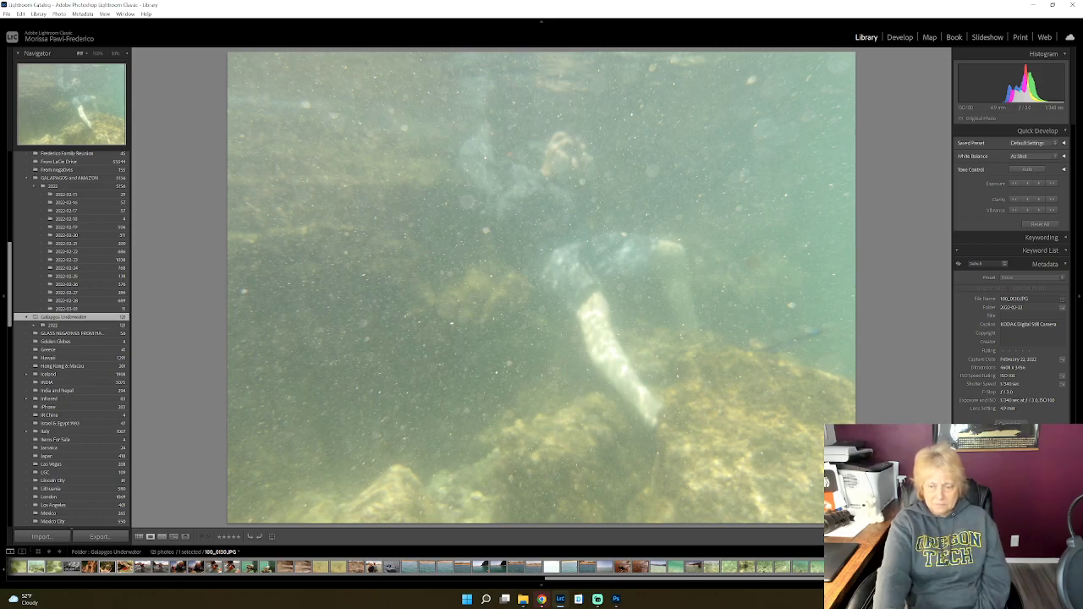
# Step: View the Filmstrip shots of a stone in a palm, a shell, a red crab and a hand with a sponge
pyautogui.press('Right')
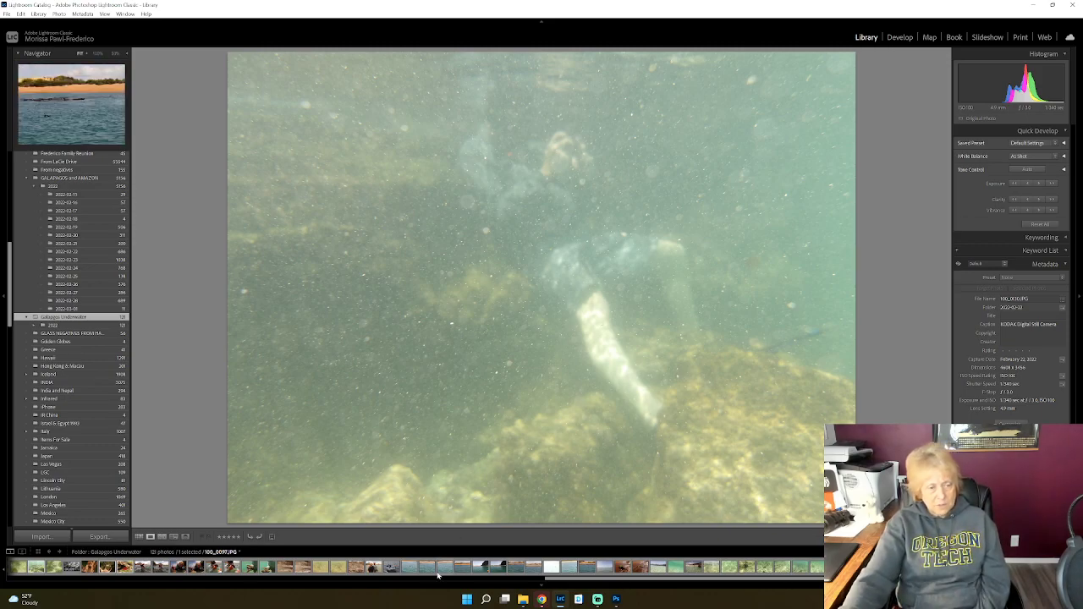
pyautogui.click(89, 566)
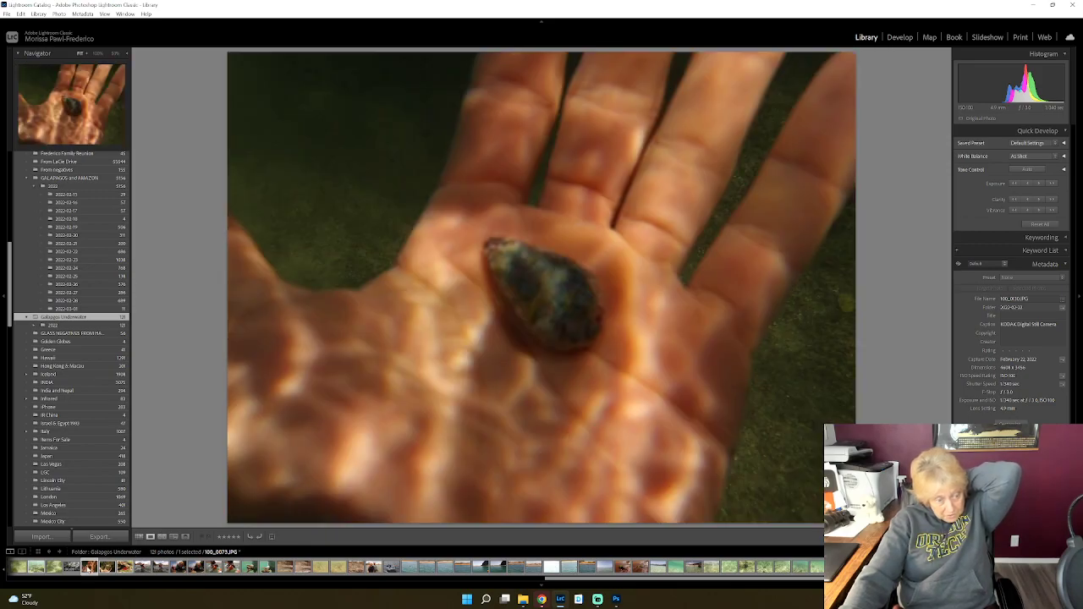
pyautogui.click(105, 567)
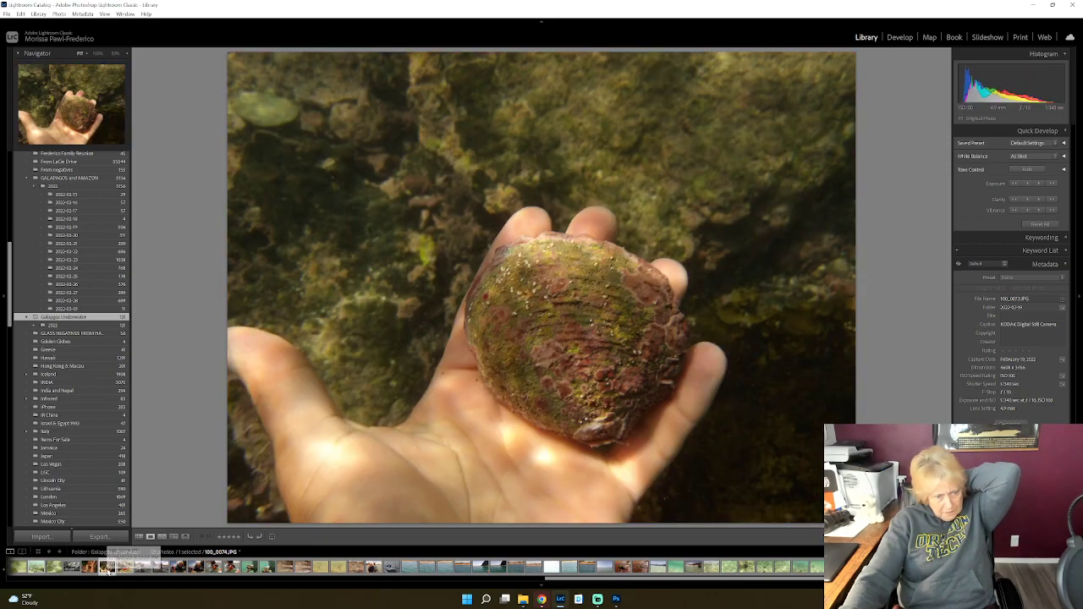
pyautogui.click(121, 568)
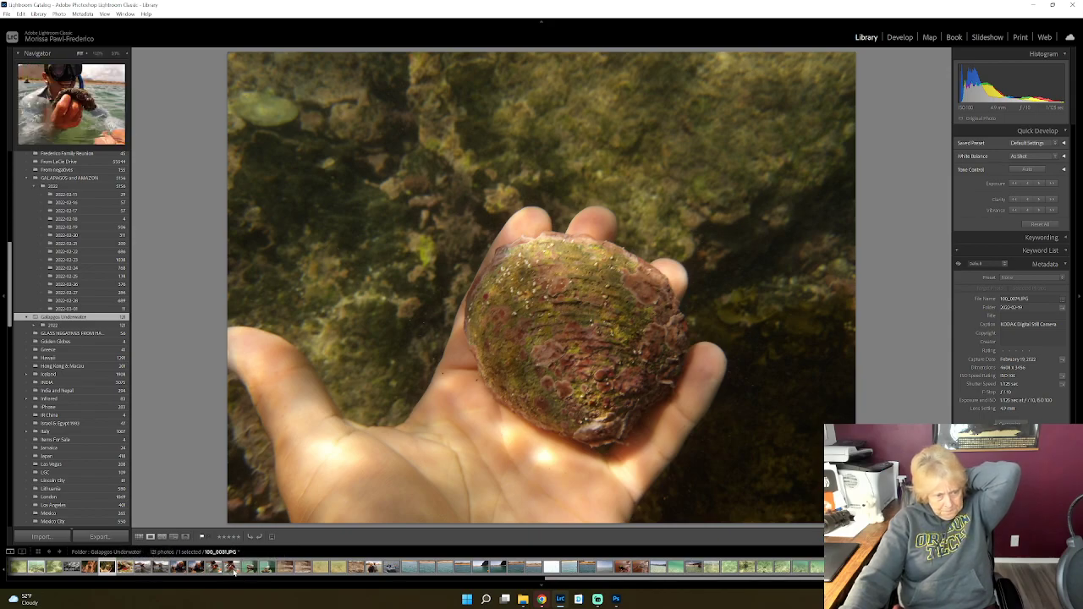
pyautogui.click(267, 569)
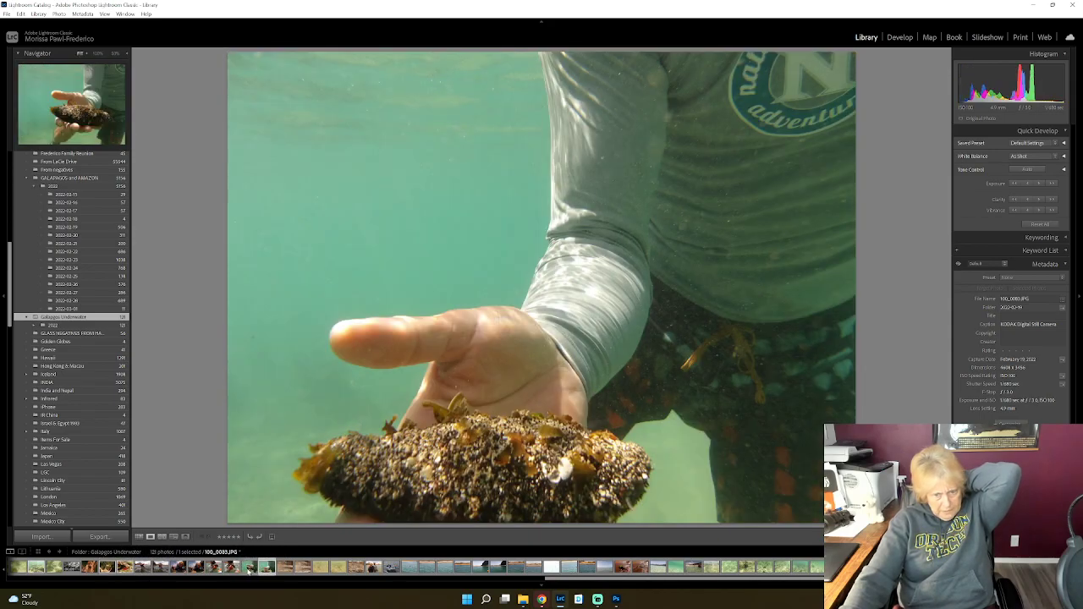
pyautogui.press('Left')
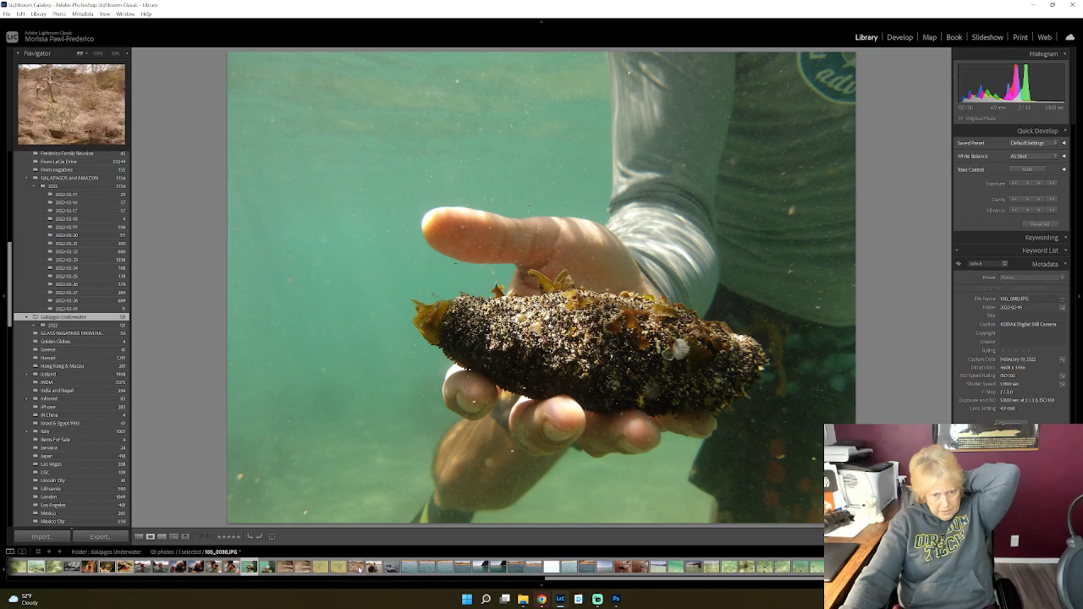
# Step: View the tree, sea lion, cliff, beach and snorkeler shots, ending on the fish over rocks, 100_0112.JPG
pyautogui.click(360, 570)
pyautogui.click(450, 573)
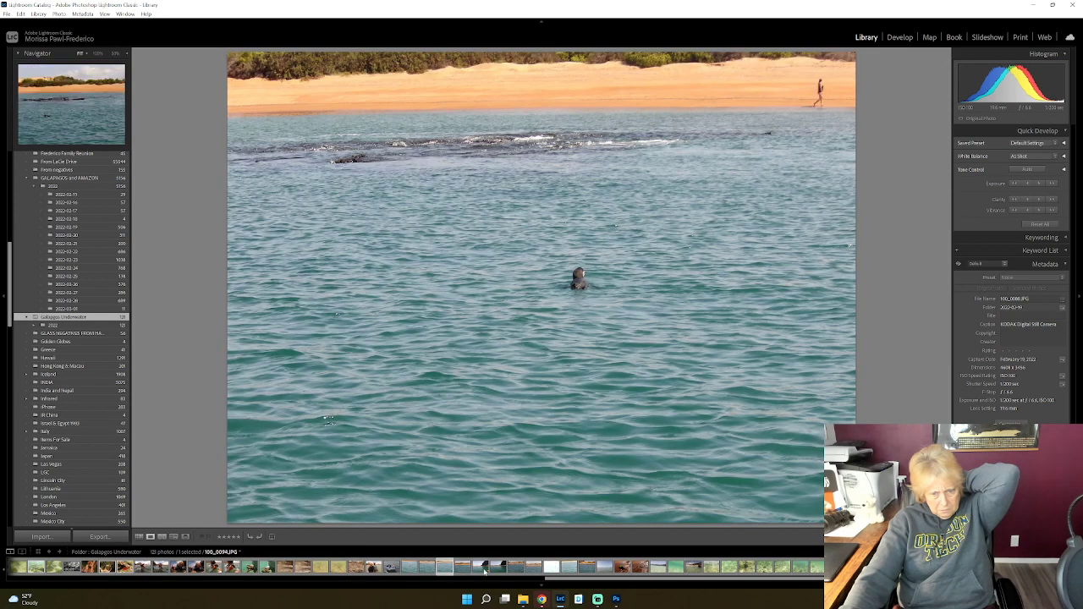
pyautogui.click(477, 572)
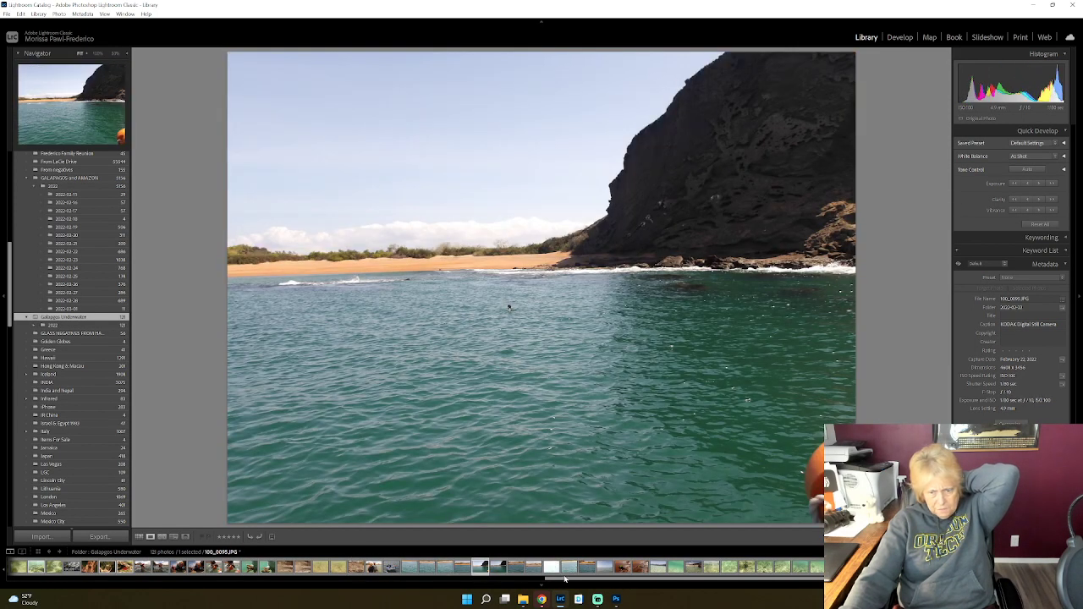
pyautogui.click(589, 569)
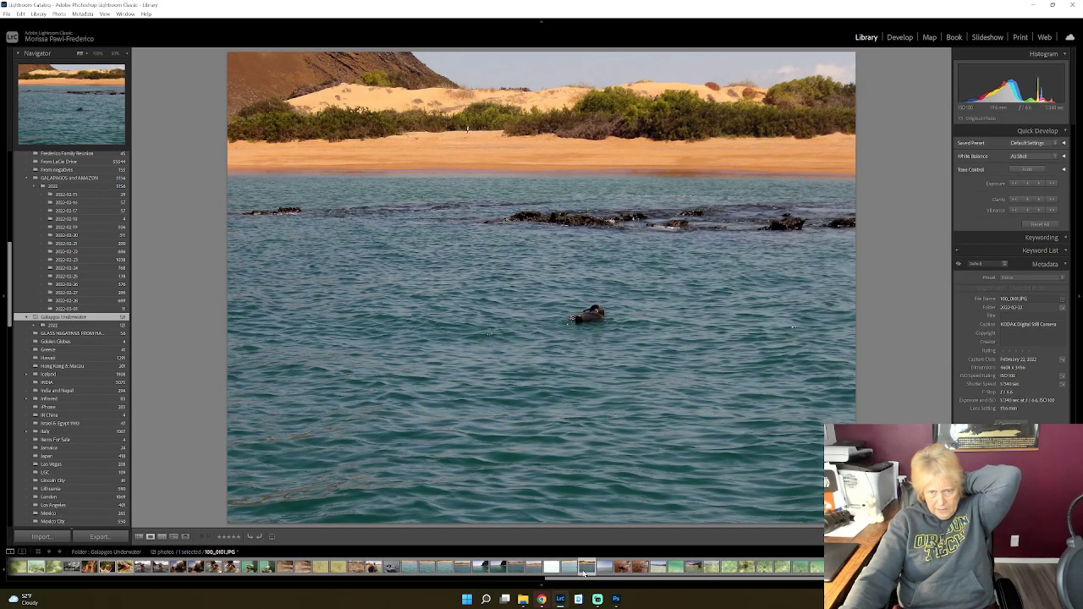
pyautogui.click(622, 568)
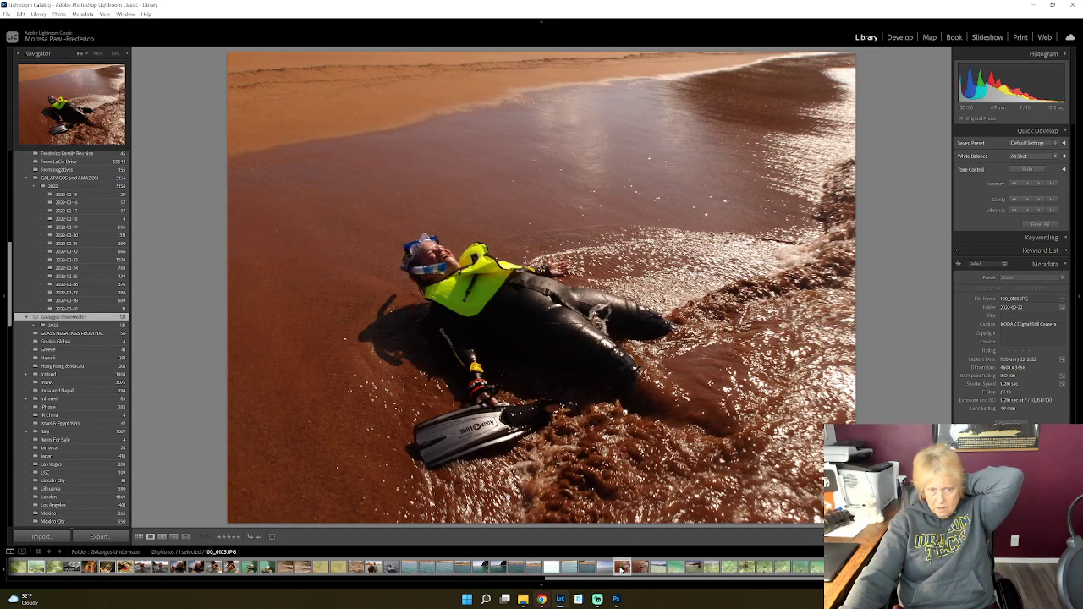
pyautogui.click(693, 569)
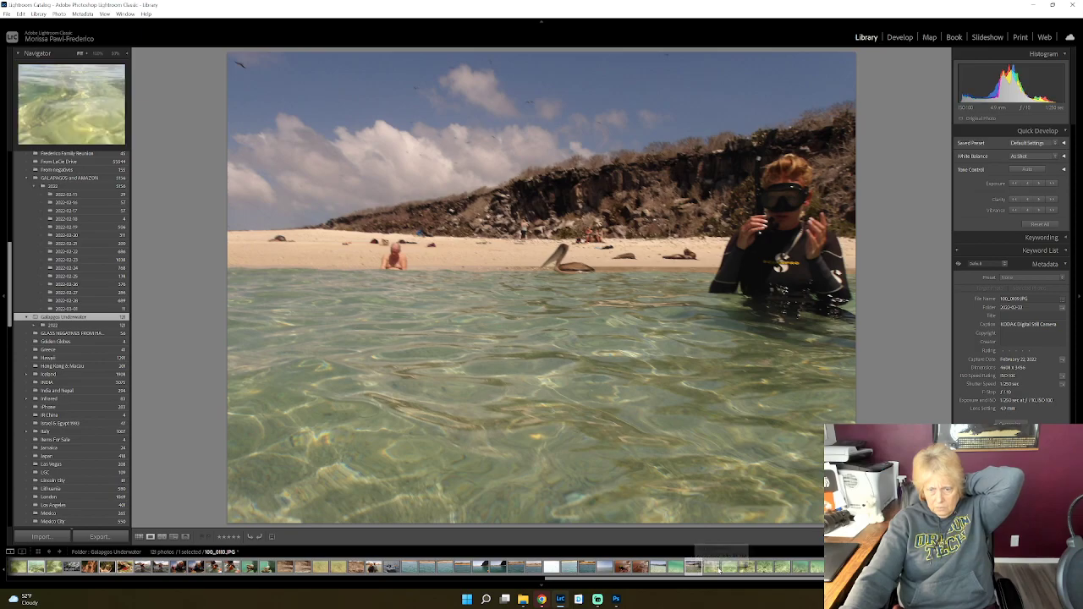
pyautogui.click(747, 569)
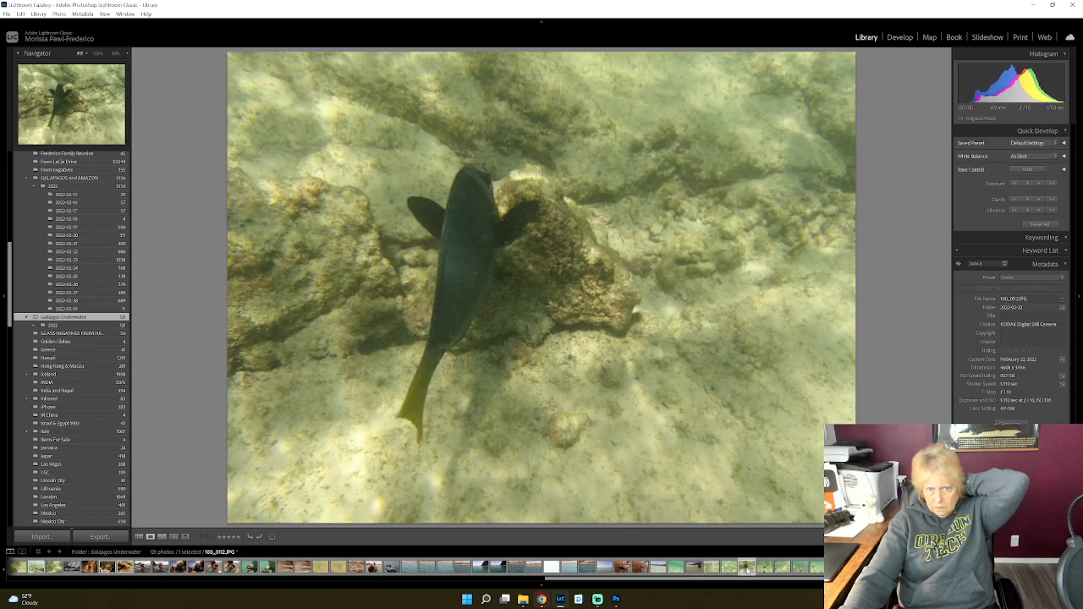